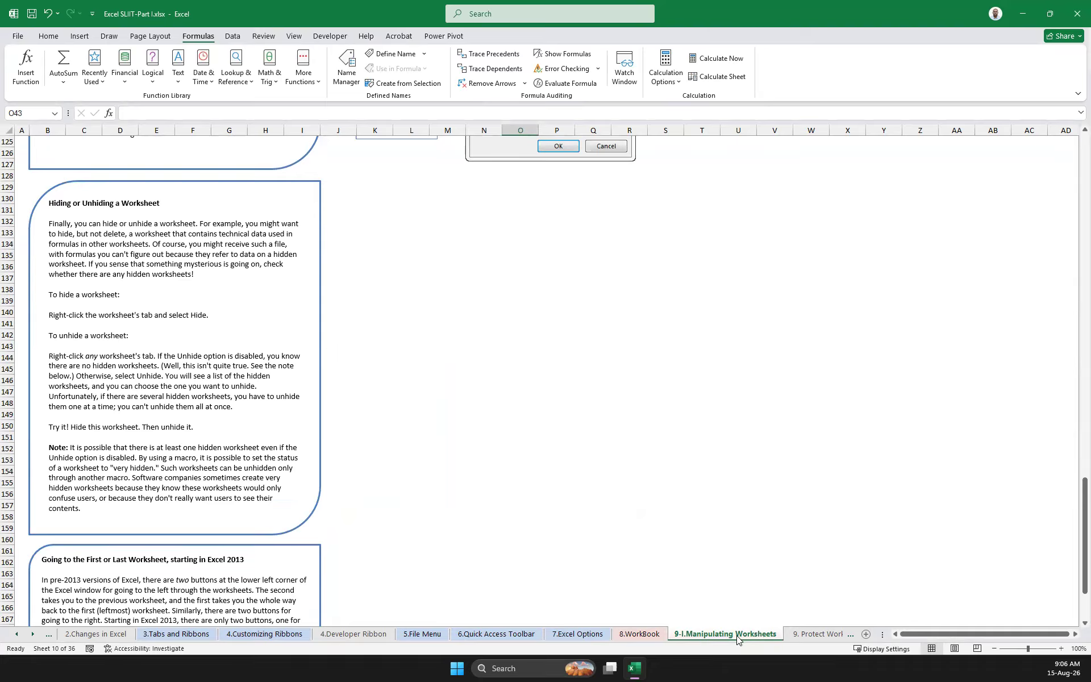
Go to the "9. Protect Worksheets,Workbooks" worksheet and look over its notes on protecting worksheets
{"action": "left_click", "coordinate": [808, 636]}
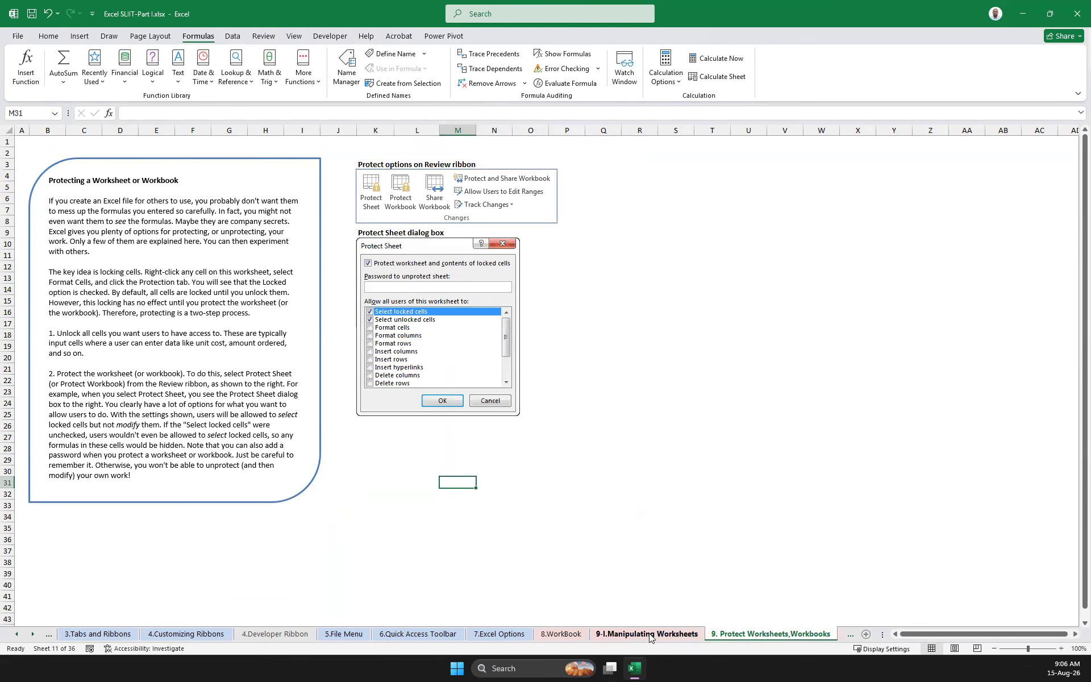
{"action": "left_click", "coordinate": [680, 381]}
{"action": "left_click", "coordinate": [628, 343]}
{"action": "left_click", "coordinate": [662, 311]}
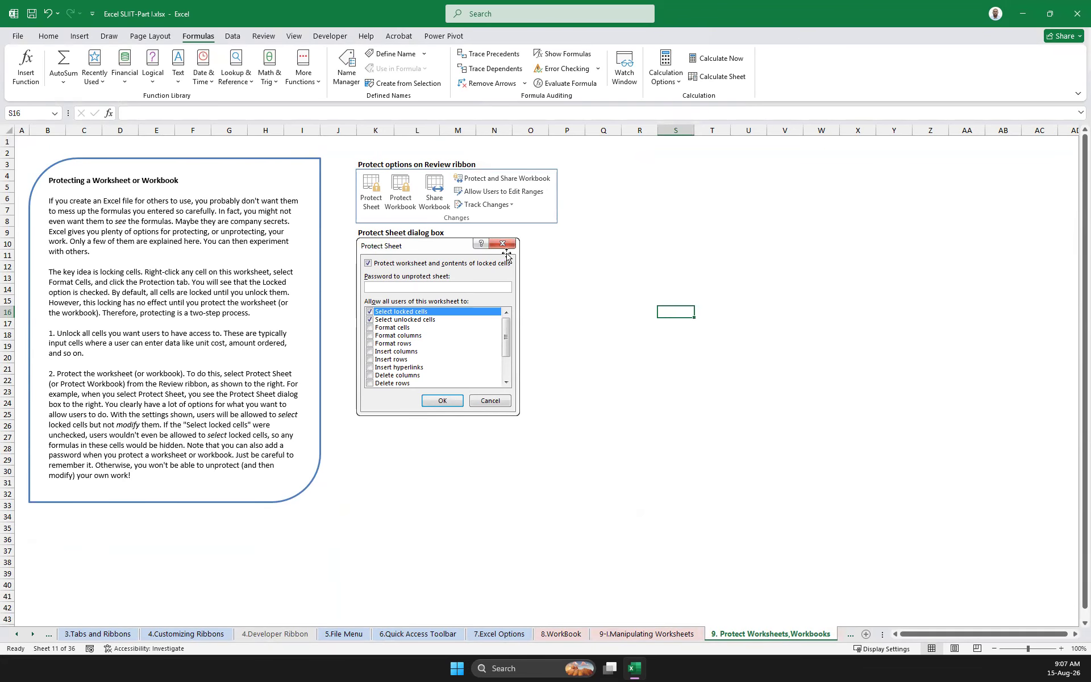
{"action": "scroll", "coordinate": [505, 252], "scroll_direction": "down", "scroll_amount": 20}
{"action": "scroll", "coordinate": [493, 240], "scroll_direction": "up", "scroll_amount": 20}
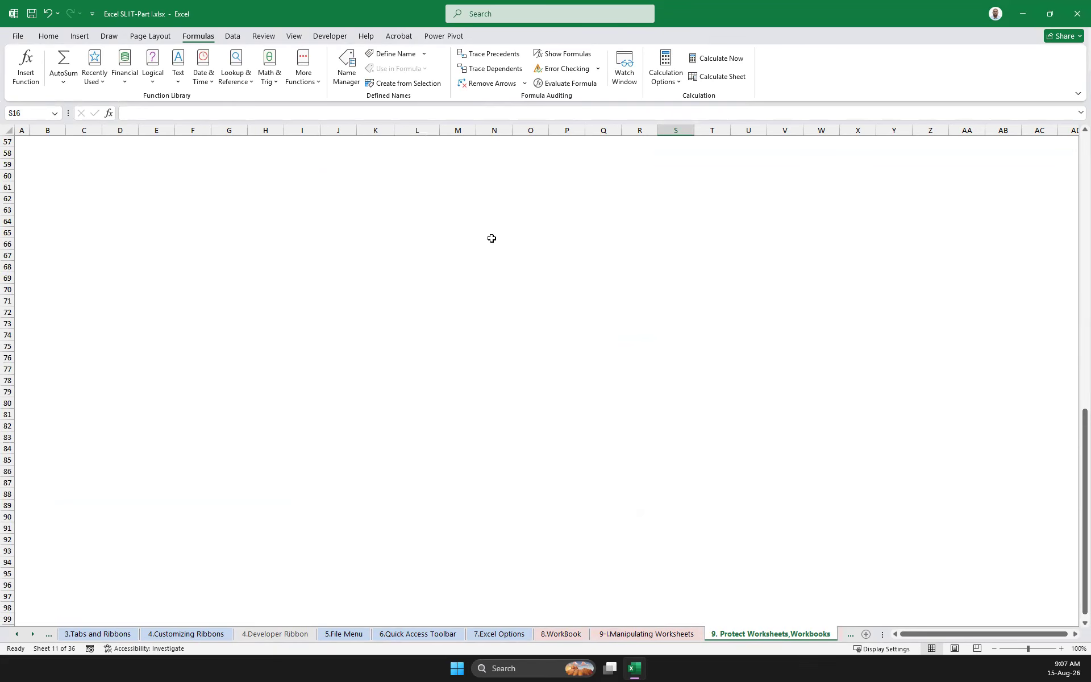
{"action": "scroll", "coordinate": [480, 234], "scroll_direction": "up", "scroll_amount": 2}
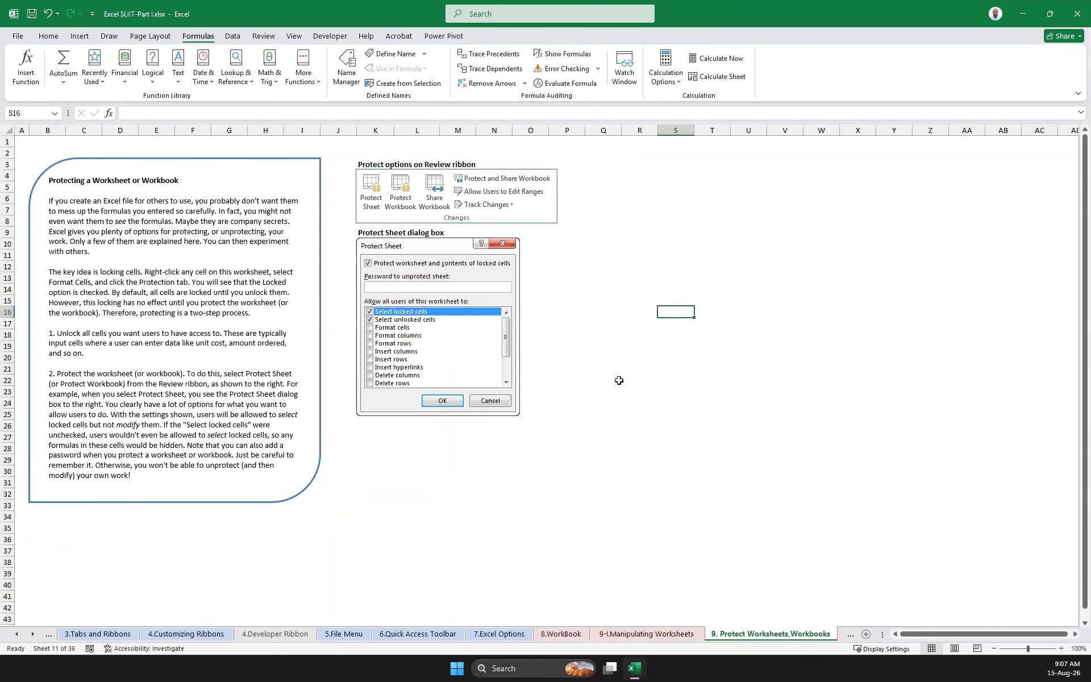
{"action": "left_click", "coordinate": [653, 311]}
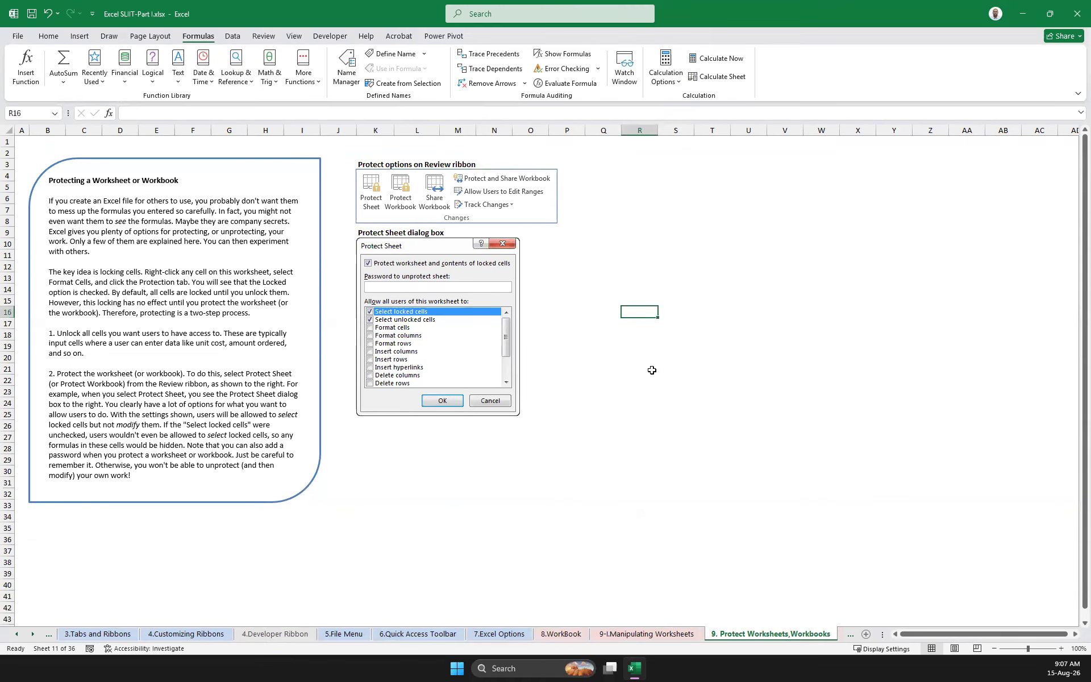
Examine the sheet protection options for the current worksheet and close them without protecting it
{"action": "right_click", "coordinate": [755, 637]}
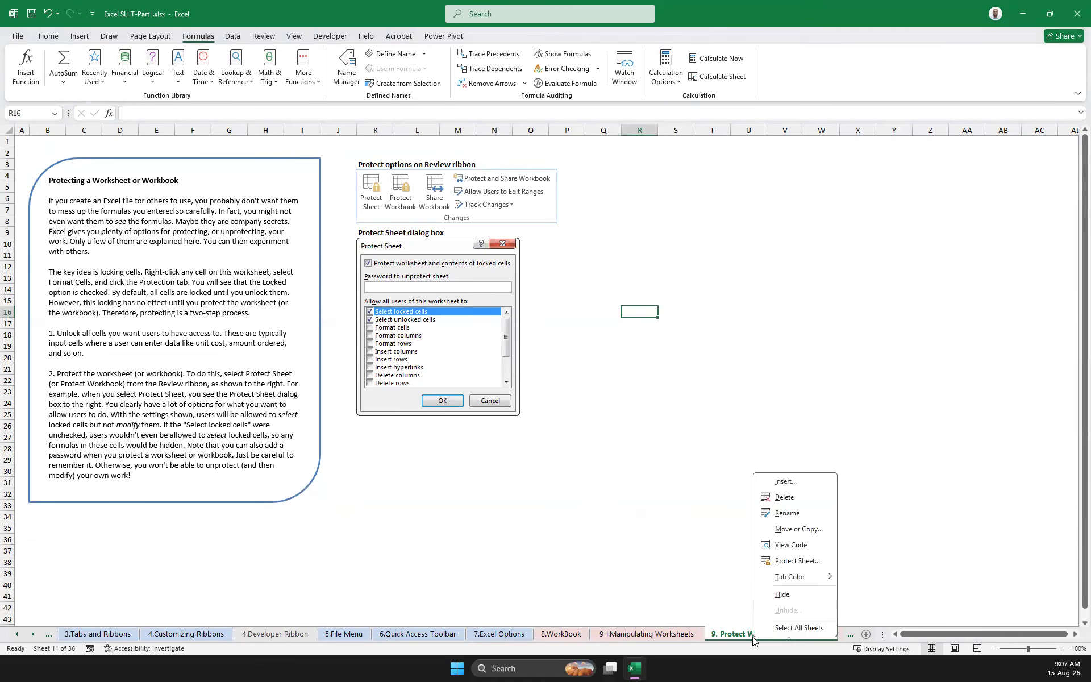
{"action": "left_click", "coordinate": [788, 561]}
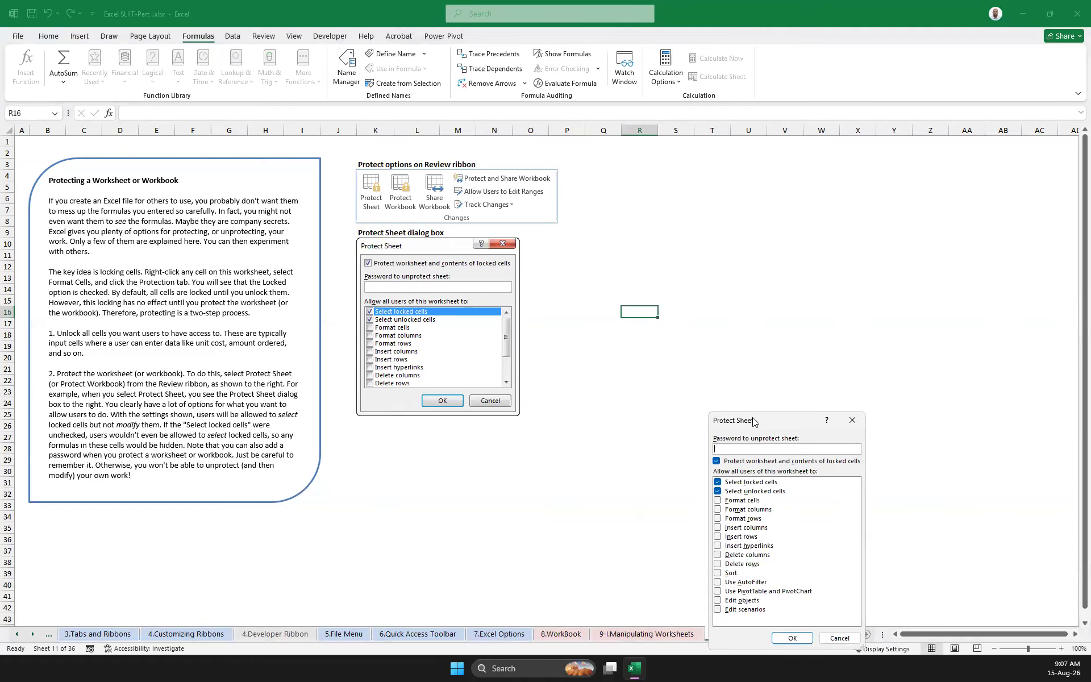
{"action": "left_click_drag", "start_coordinate": [753, 418], "coordinate": [588, 330]}
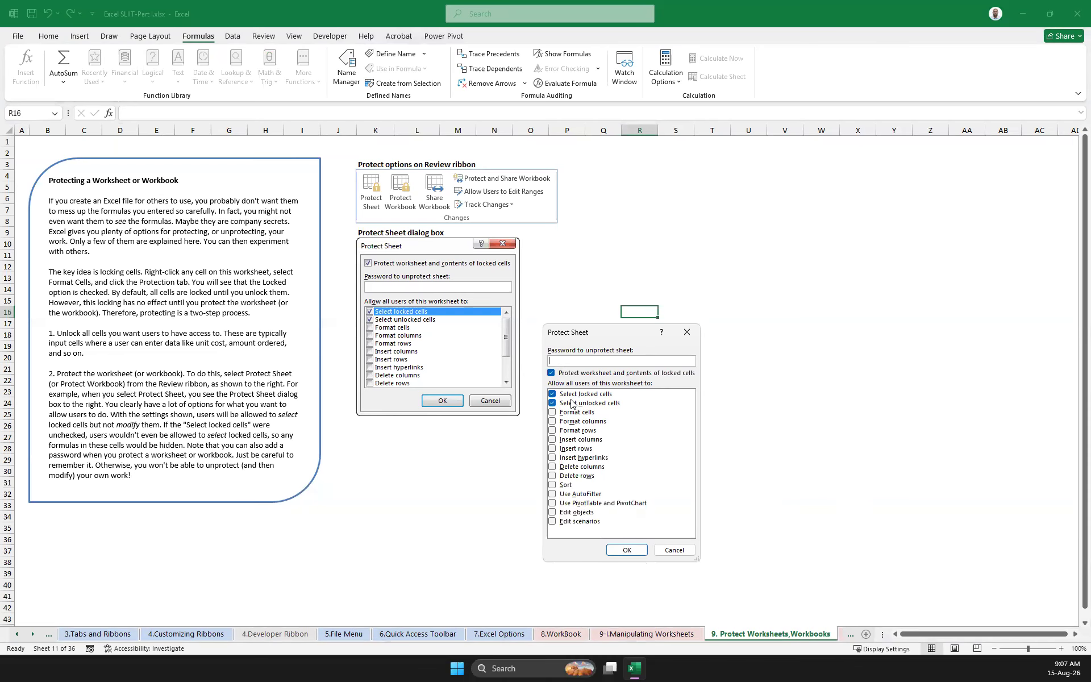
{"action": "left_click", "coordinate": [687, 332]}
{"action": "left_click", "coordinate": [672, 334]}
Fill the cell range Q15:R16 with a grey background color
{"action": "left_click", "coordinate": [641, 301]}
{"action": "left_click_drag", "start_coordinate": [599, 300], "coordinate": [646, 313]}
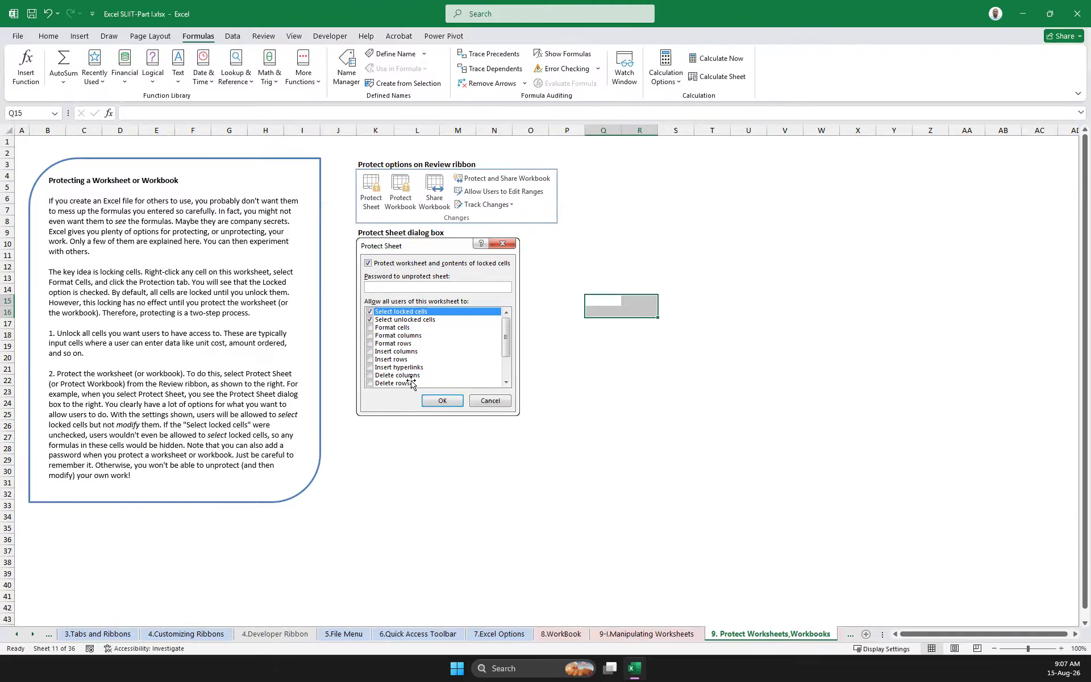
{"action": "left_click", "coordinate": [50, 37]}
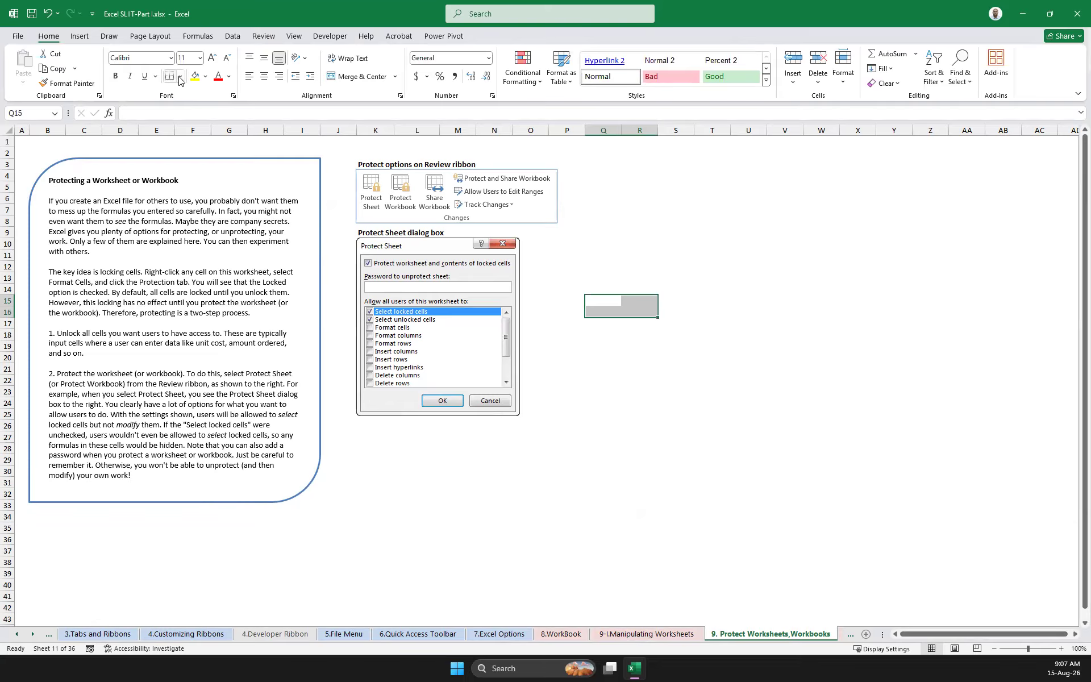
{"action": "left_click", "coordinate": [205, 76]}
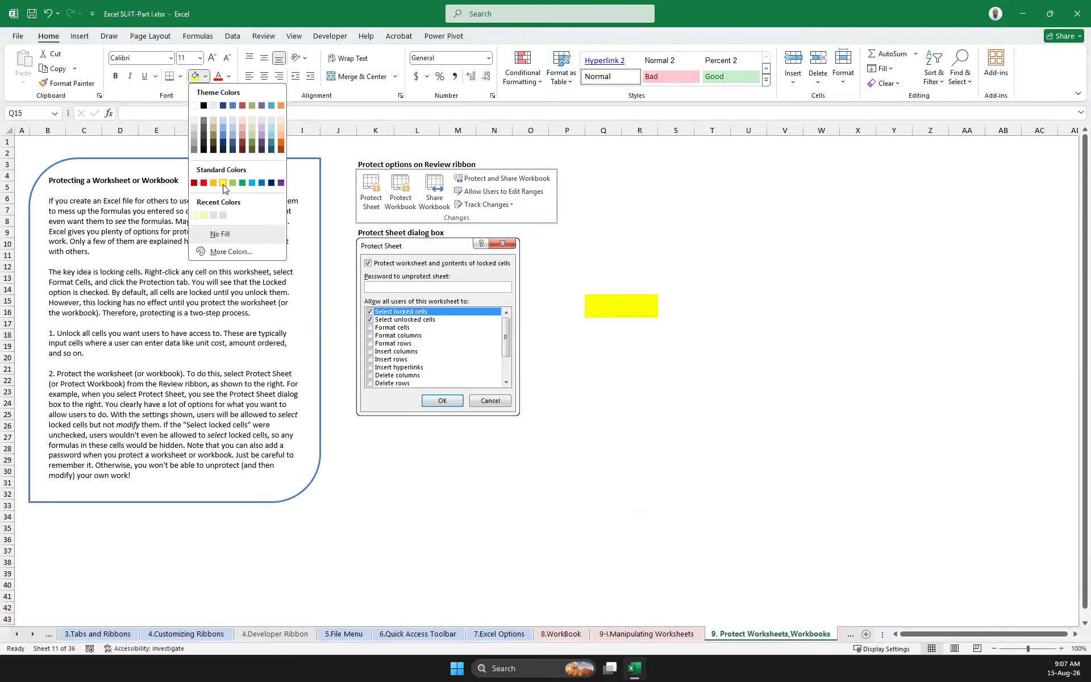
{"action": "left_click", "coordinate": [196, 132]}
{"action": "left_click", "coordinate": [670, 336]}
{"action": "left_click", "coordinate": [605, 298]}
{"action": "left_click", "coordinate": [607, 365]}
{"action": "left_click", "coordinate": [739, 346]}
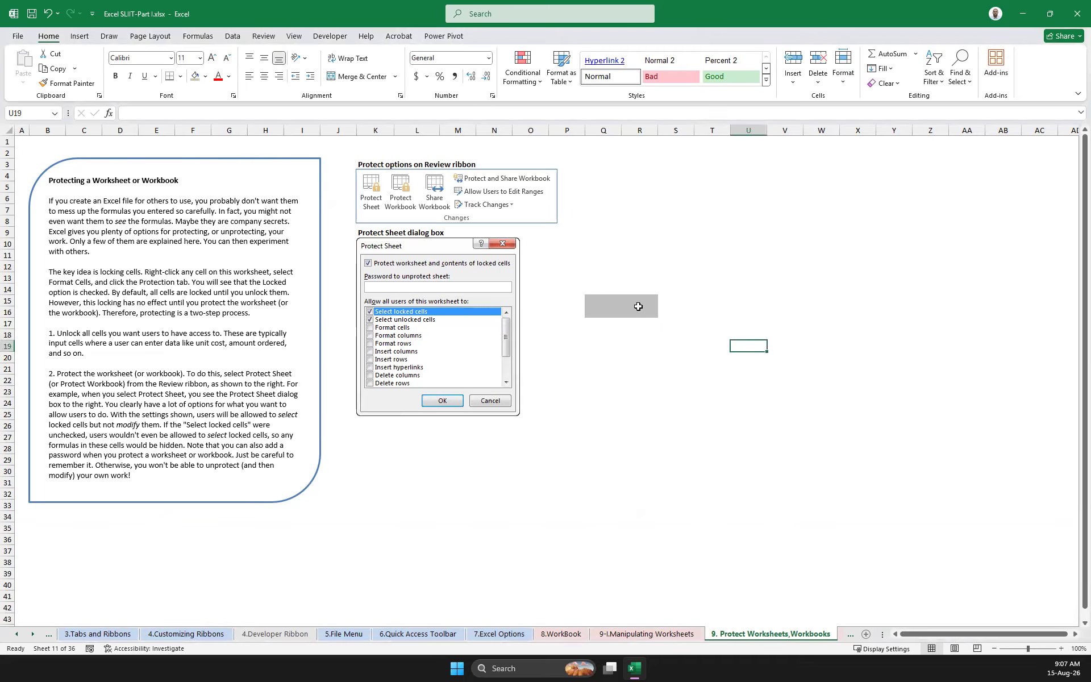
{"action": "left_click_drag", "start_coordinate": [594, 302], "coordinate": [643, 314]}
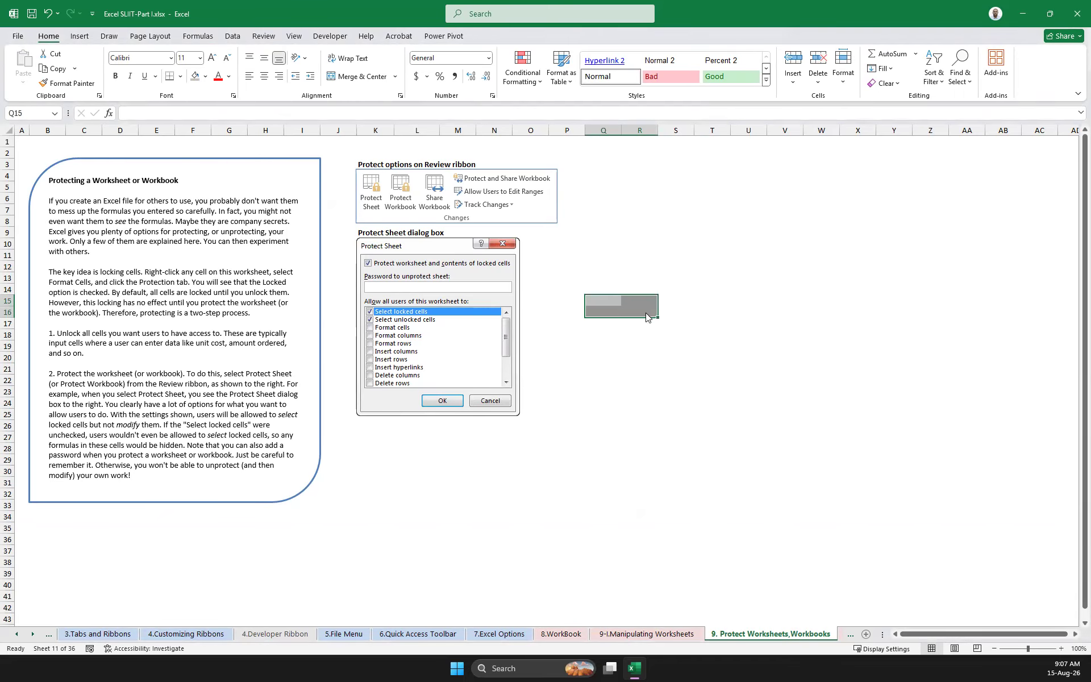
{"action": "right_click", "coordinate": [646, 316]}
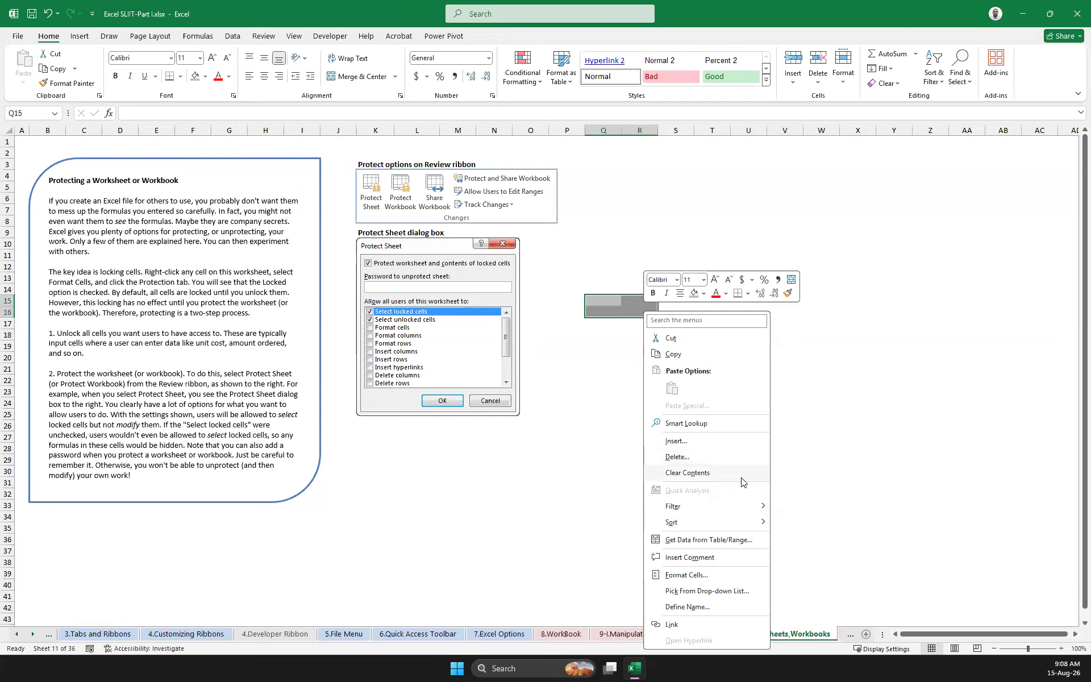
{"action": "left_click", "coordinate": [874, 408]}
{"action": "left_click", "coordinate": [596, 303]}
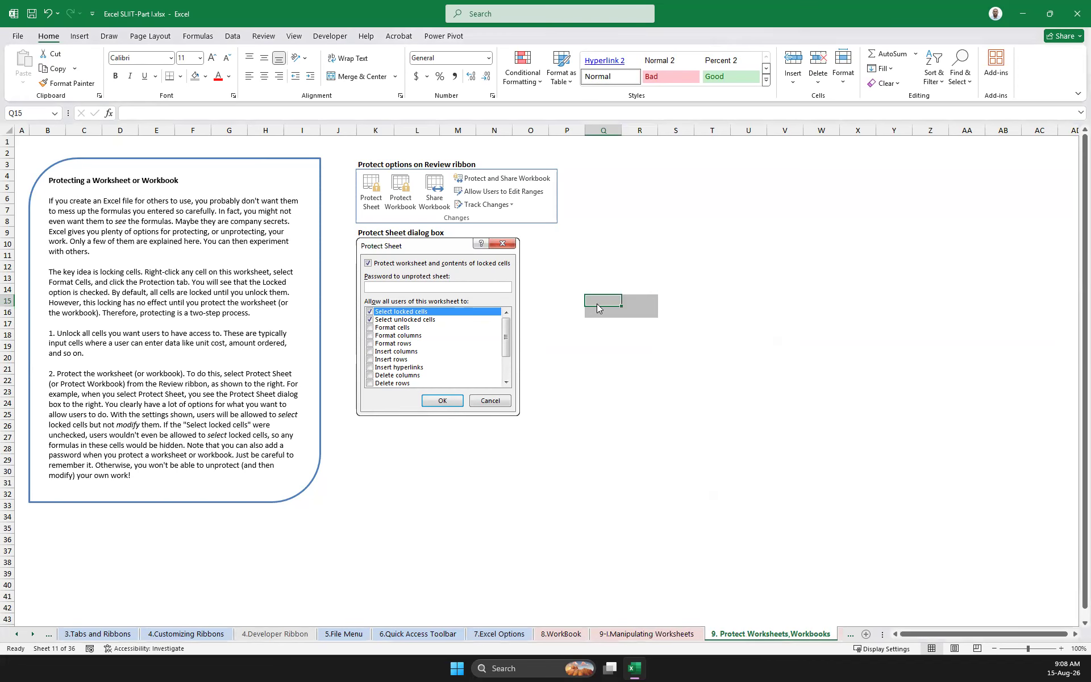
{"action": "right_click", "coordinate": [597, 307]}
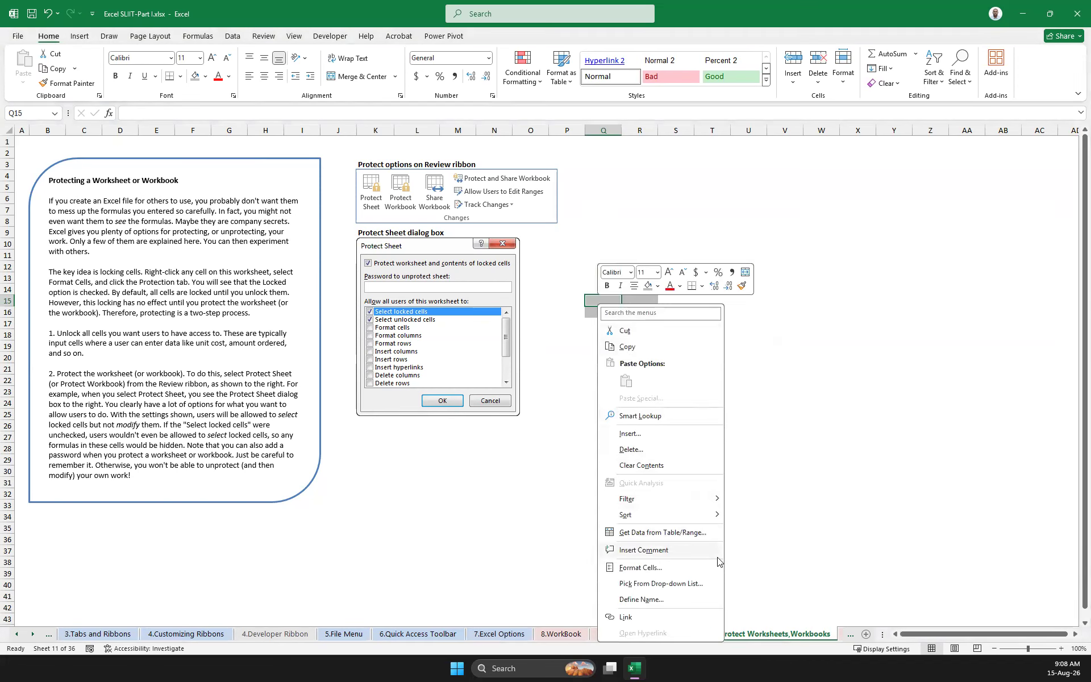
{"action": "left_click", "coordinate": [635, 568]}
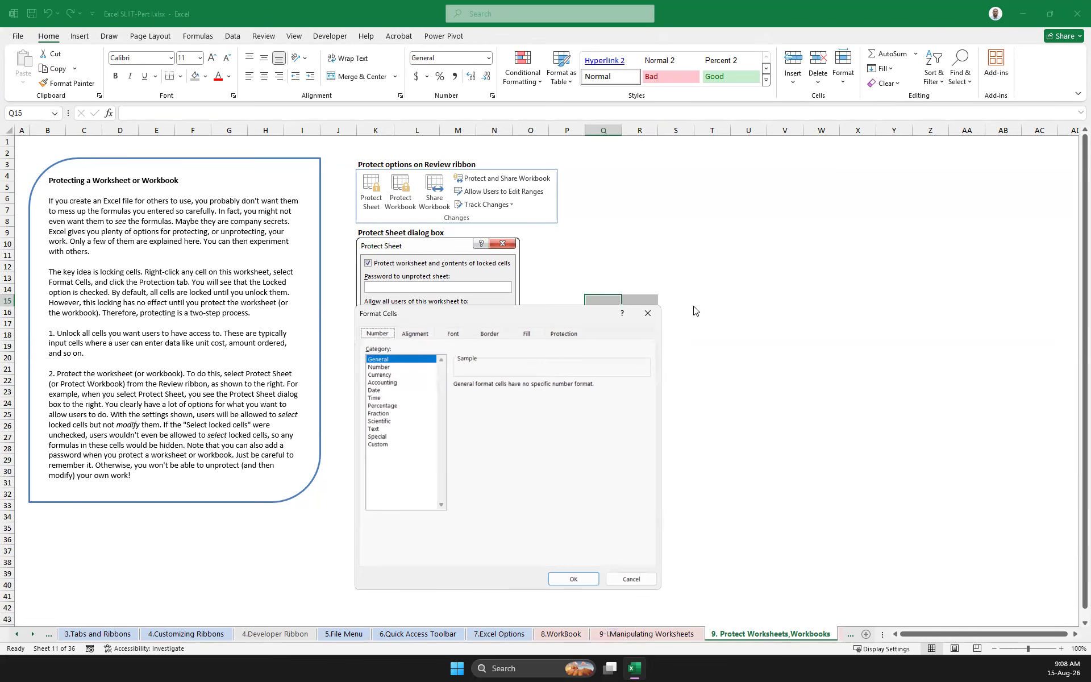
{"action": "left_click", "coordinate": [647, 313]}
{"action": "left_click", "coordinate": [675, 391]}
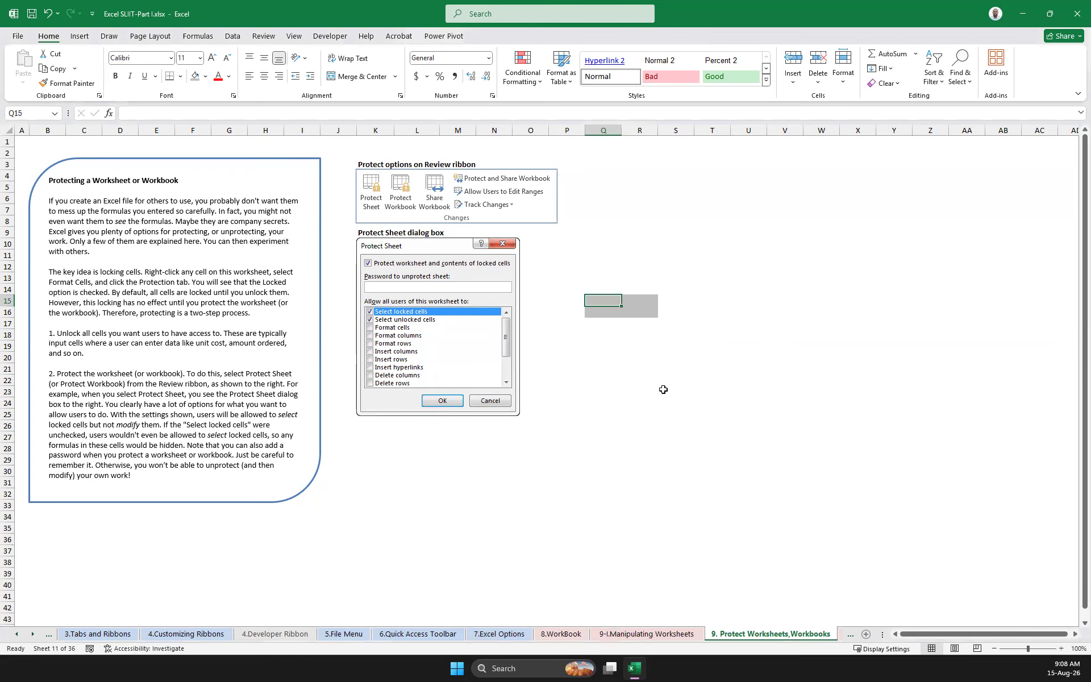
Turn off the Locked protection setting in the cell format of the grey range Q15:R16
{"action": "left_click", "coordinate": [601, 301]}
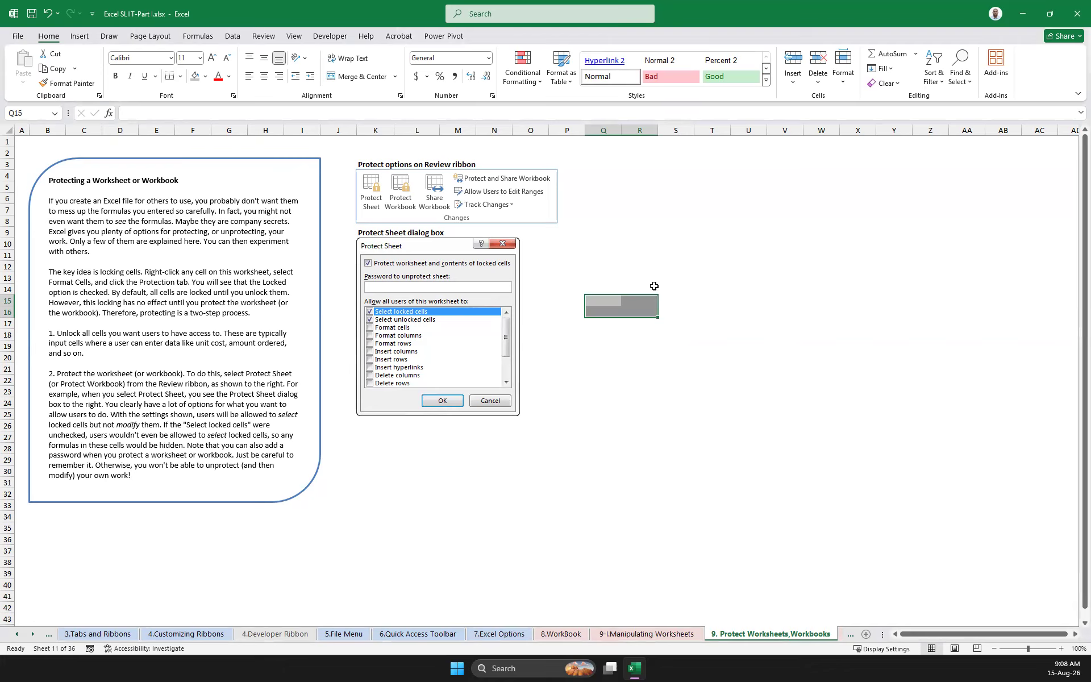
{"action": "right_click", "coordinate": [607, 307]}
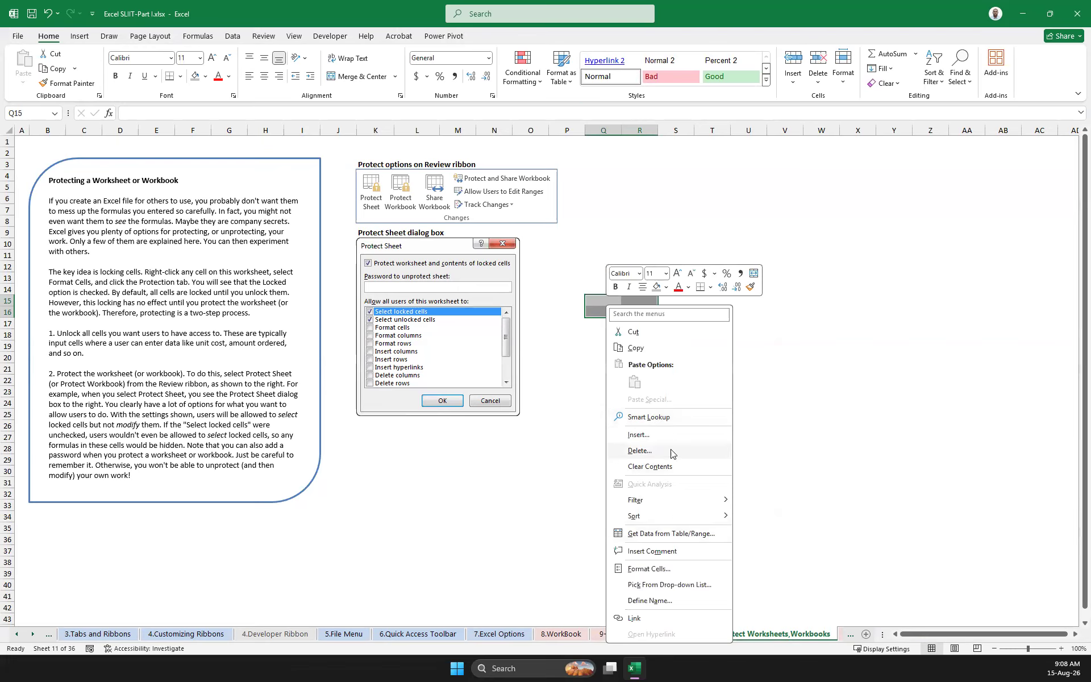
{"action": "left_click", "coordinate": [654, 569]}
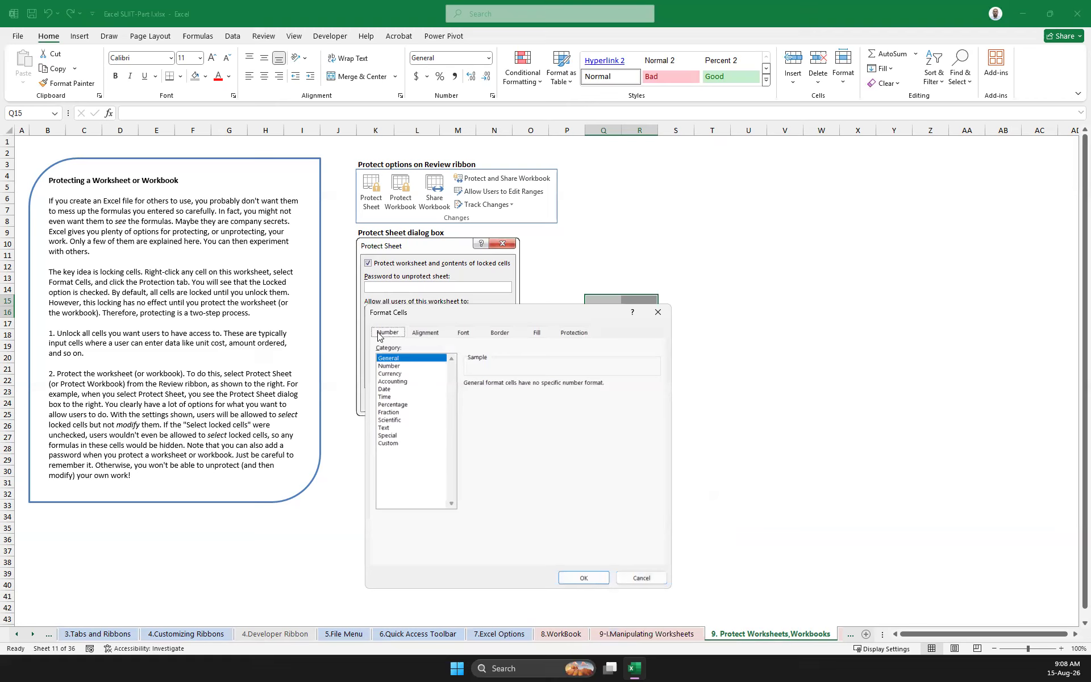
{"action": "left_click", "coordinate": [439, 337]}
{"action": "left_click", "coordinate": [472, 336]}
{"action": "left_click", "coordinate": [501, 335]}
{"action": "left_click", "coordinate": [535, 336]}
{"action": "left_click", "coordinate": [575, 335]}
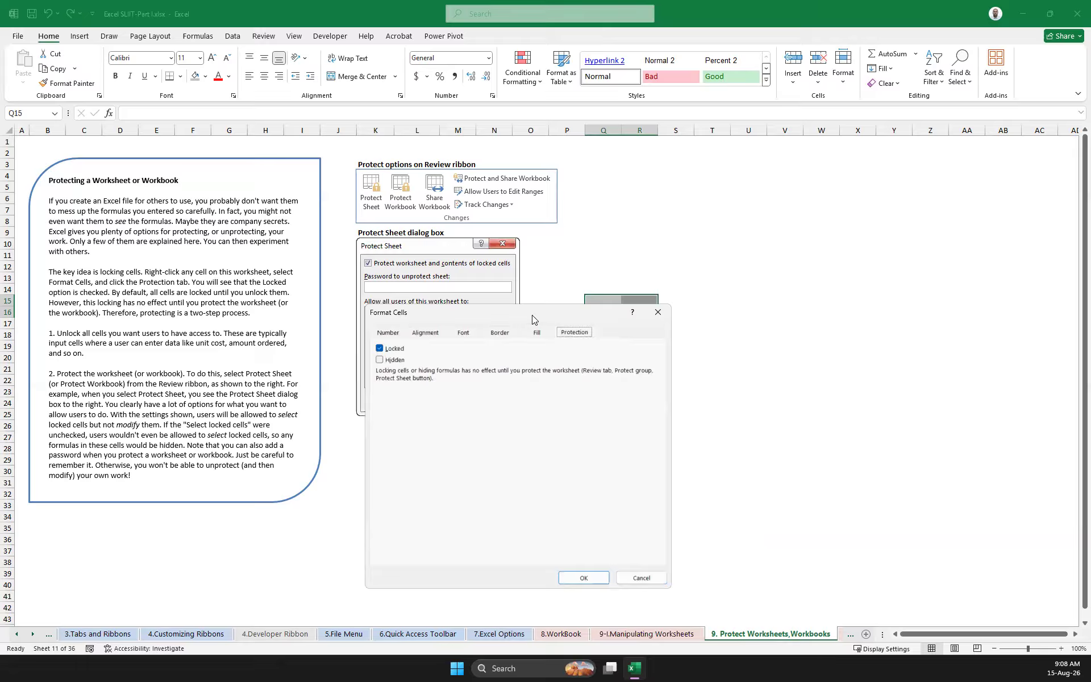
{"action": "left_click_drag", "start_coordinate": [532, 315], "coordinate": [805, 319]}
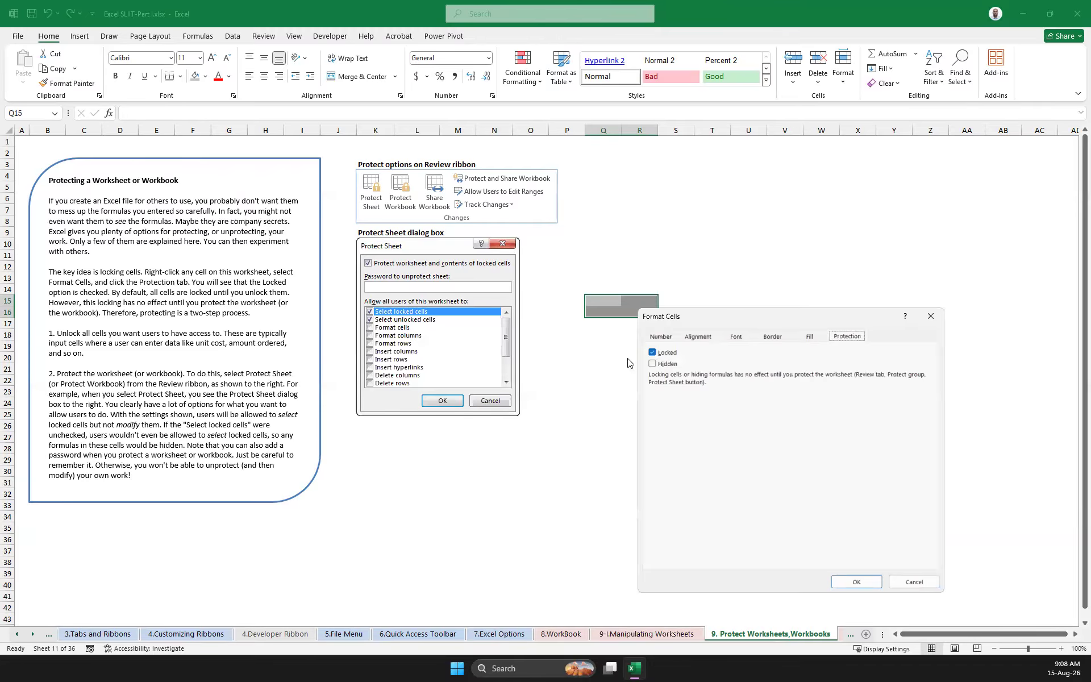
{"action": "left_click", "coordinate": [653, 353]}
{"action": "left_click", "coordinate": [653, 353]}
{"action": "left_click", "coordinate": [654, 353]}
{"action": "left_click", "coordinate": [856, 582]}
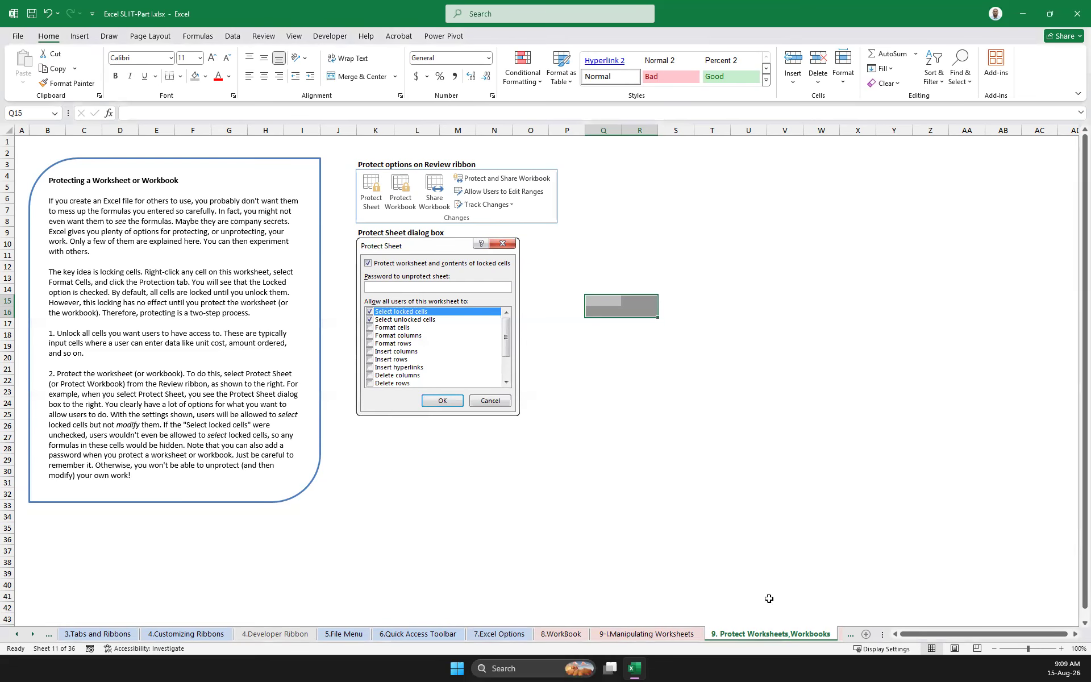
Protect the current worksheet with a password, disallow selecting locked cells, and confirm the password
{"action": "right_click", "coordinate": [775, 630]}
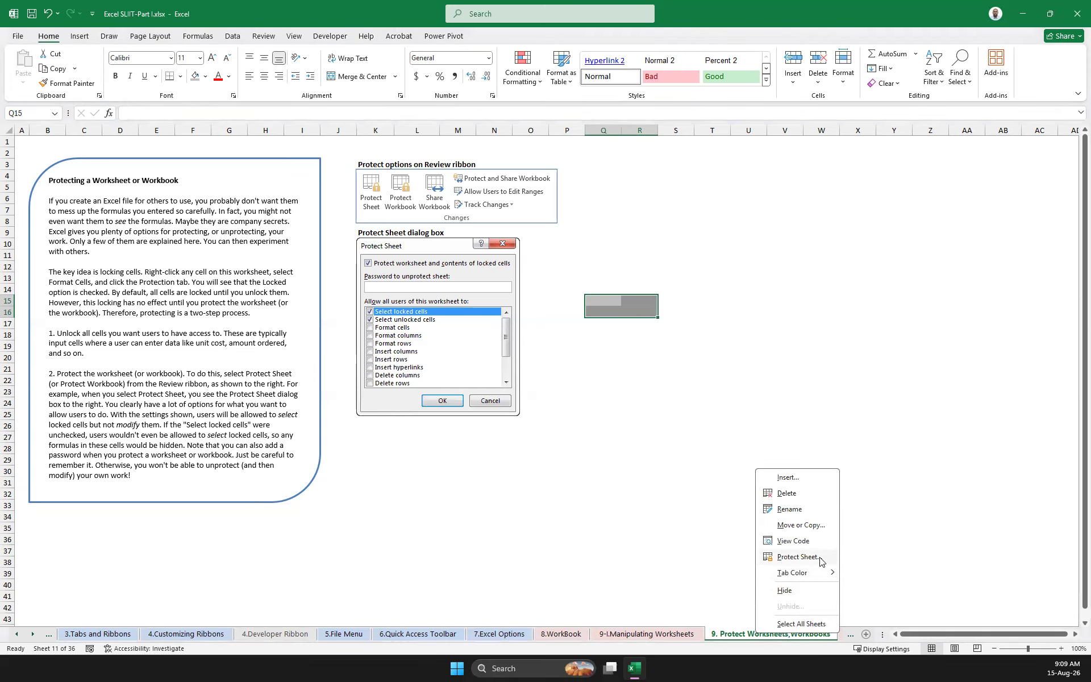
{"action": "left_click", "coordinate": [800, 557]}
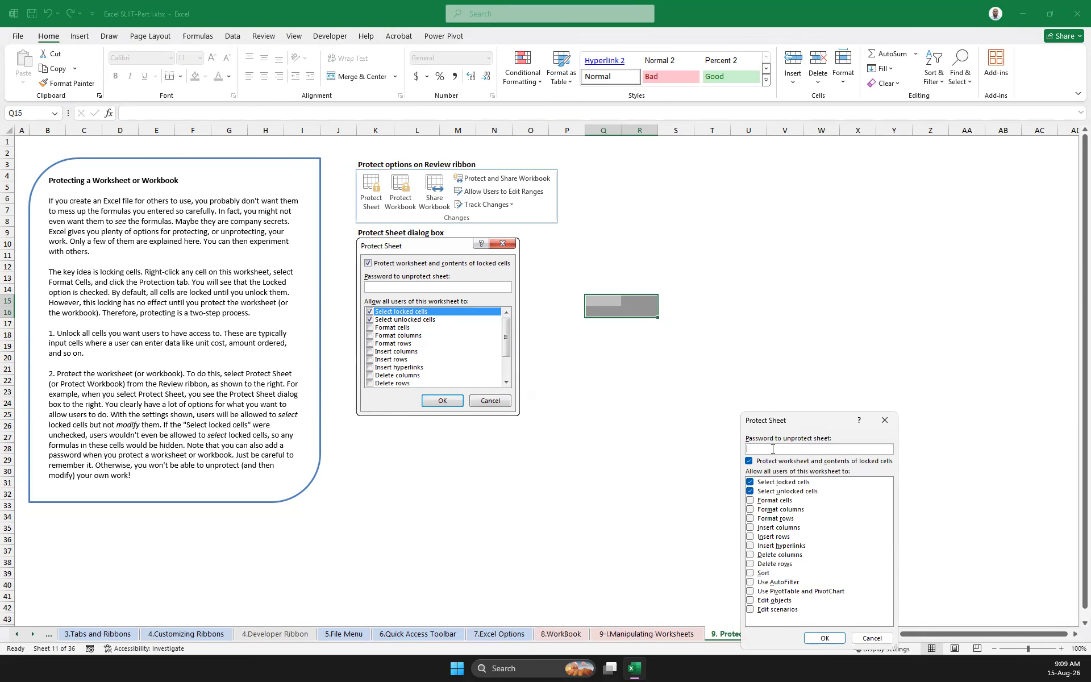
{"action": "left_click", "coordinate": [750, 485]}
{"action": "left_click", "coordinate": [763, 450]}
{"action": "left_click", "coordinate": [825, 639]}
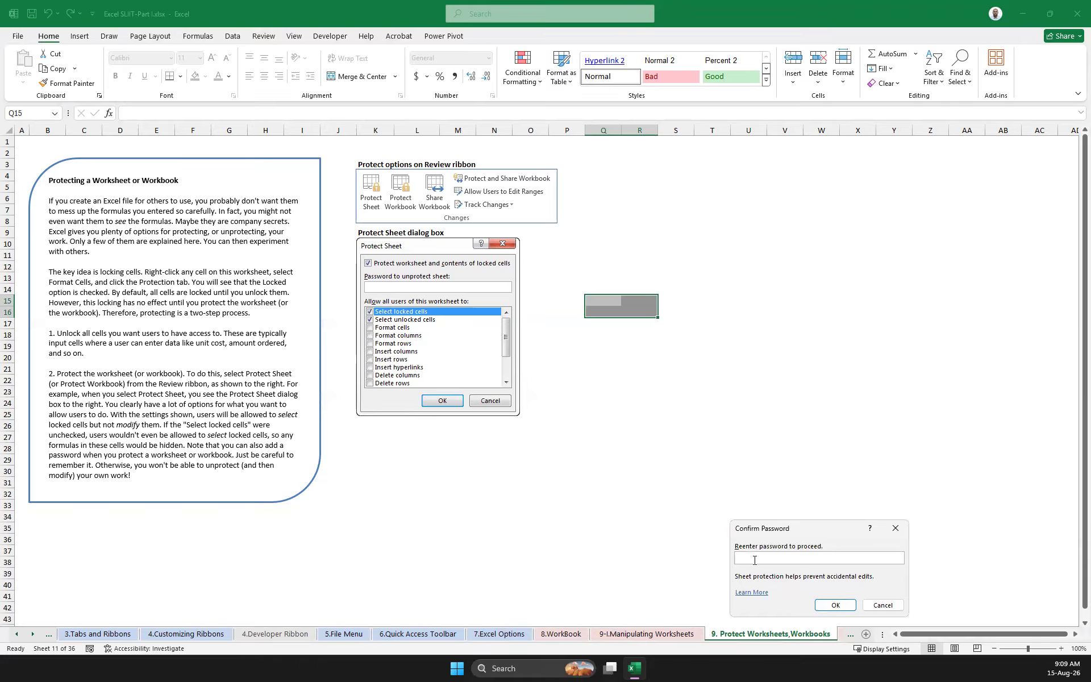
{"action": "left_click", "coordinate": [835, 604]}
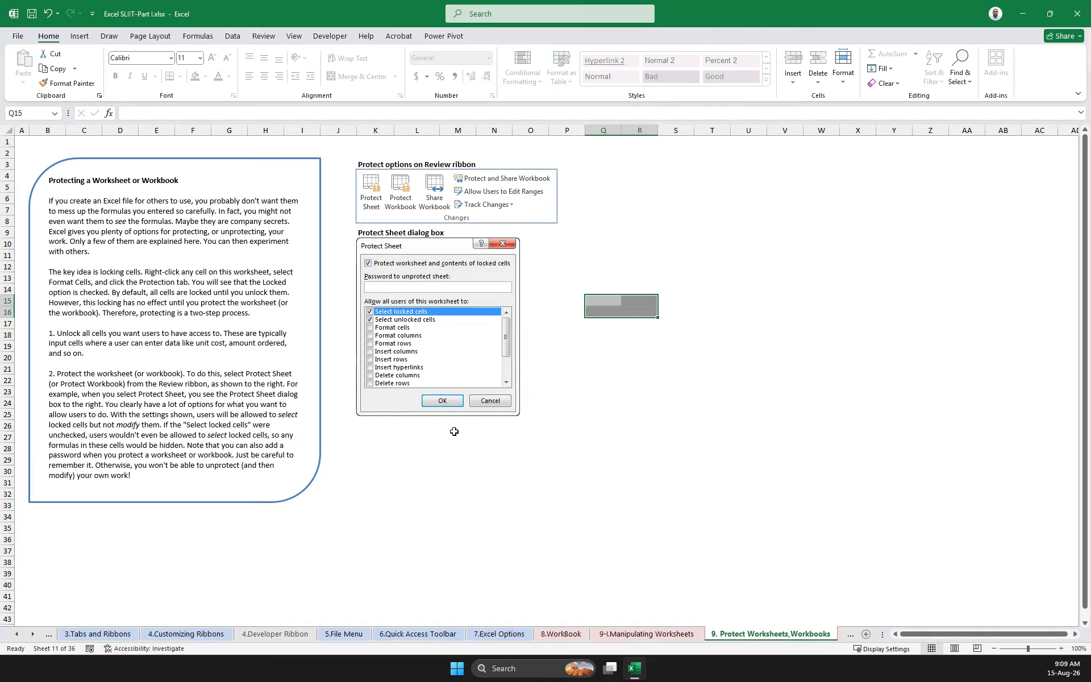
Enter 11 in Q15, 12 in R15, 13 in Q16 and 14 in R16 on the protected sheet
{"action": "left_click", "coordinate": [628, 306]}
{"action": "left_click", "coordinate": [610, 305]}
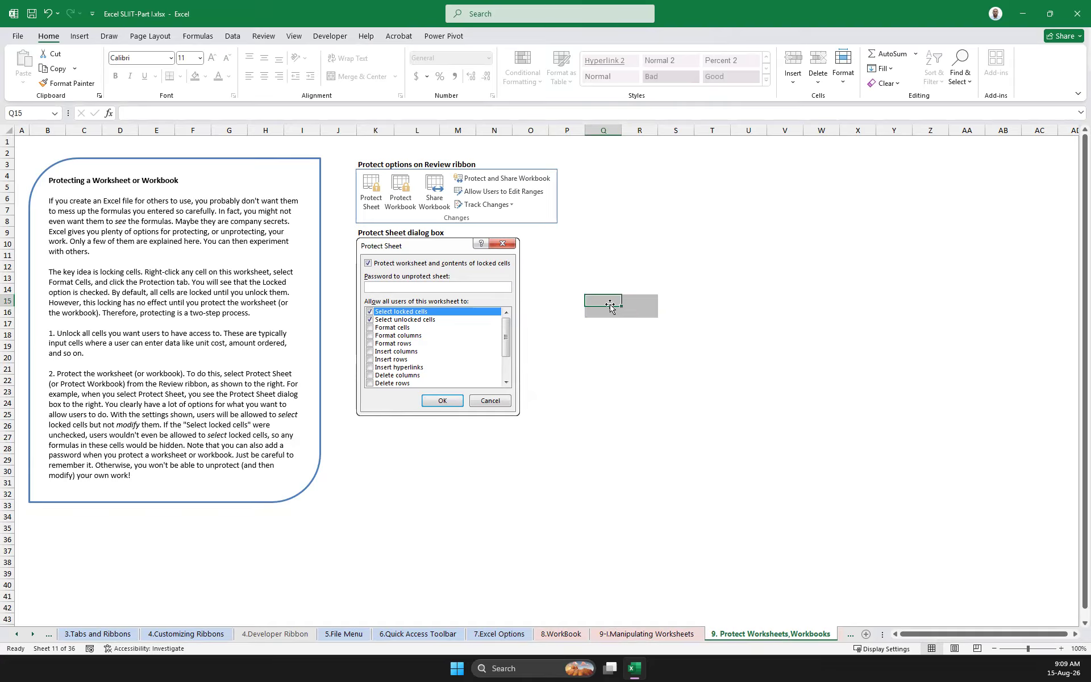
{"action": "type", "text": "11"}
{"action": "left_click", "coordinate": [647, 299]}
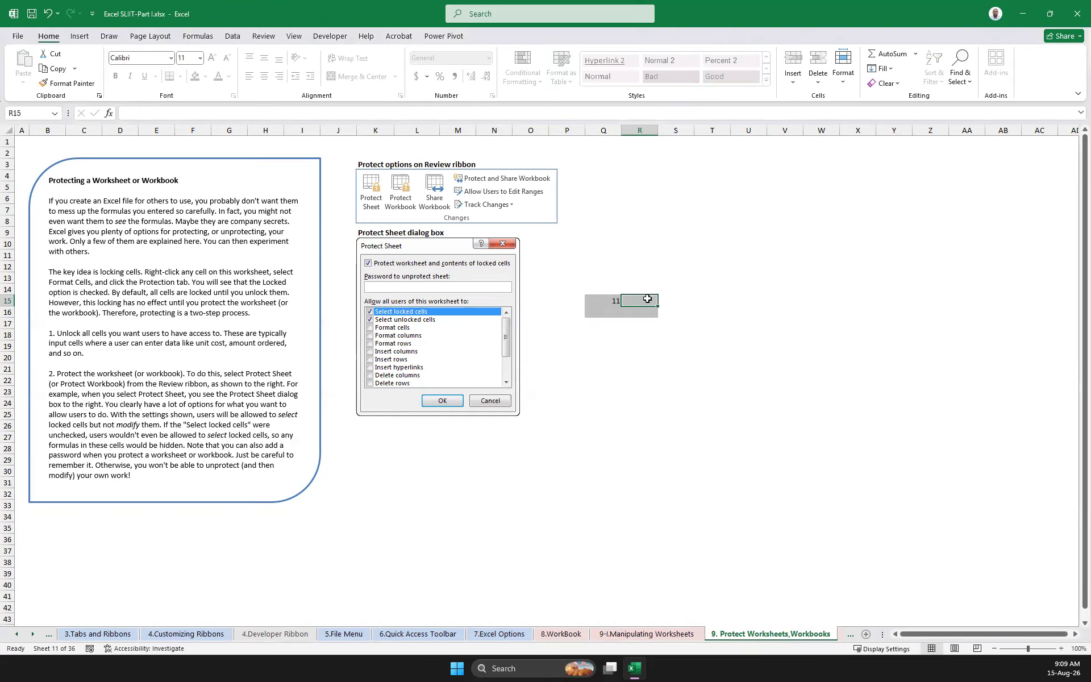
{"action": "type", "text": "12"}
{"action": "key", "text": "Return"}
{"action": "type", "text": "12"}
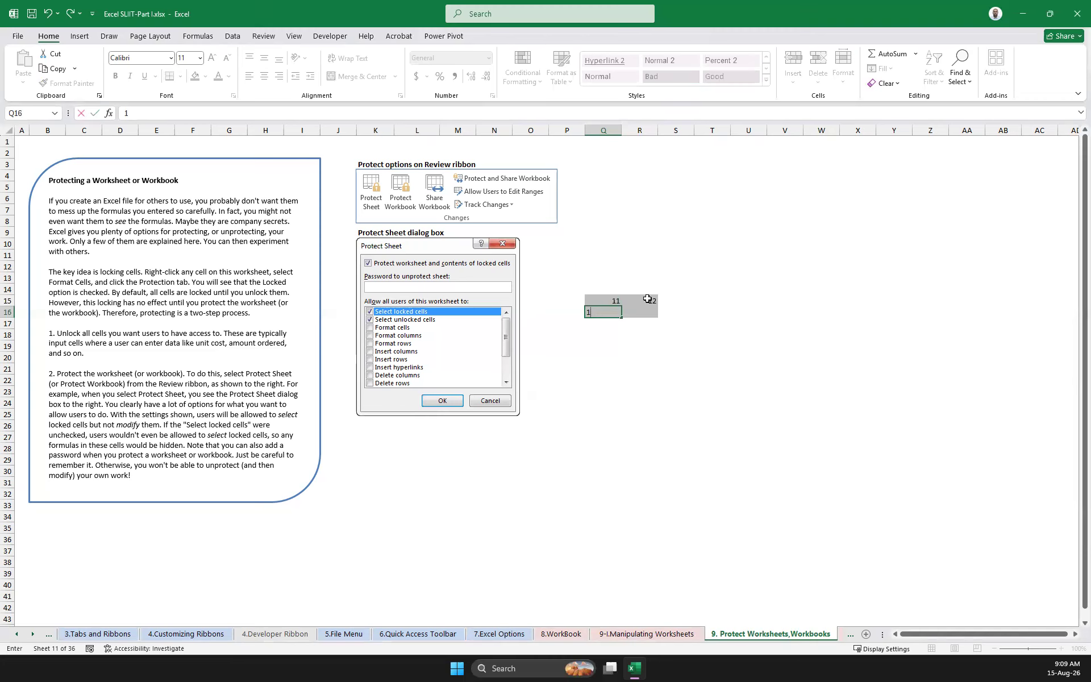
{"action": "type", "text": "3"}
{"action": "key", "text": "Tab"}
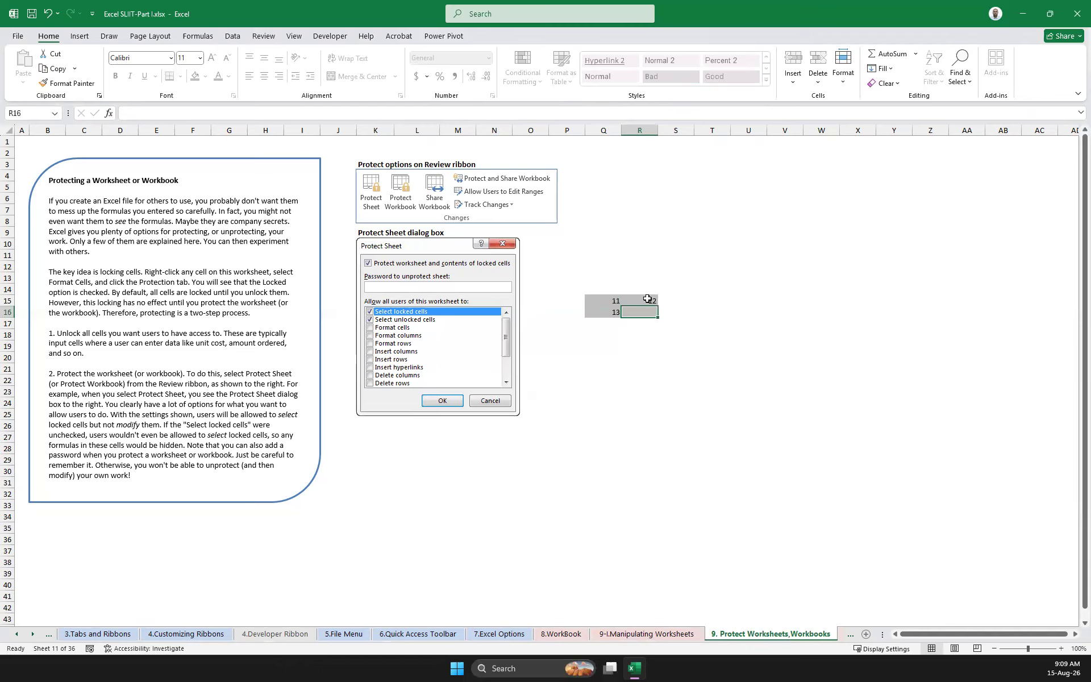
{"action": "type", "text": "14"}
{"action": "key", "text": "Tab"}
{"action": "key", "text": "Tab"}
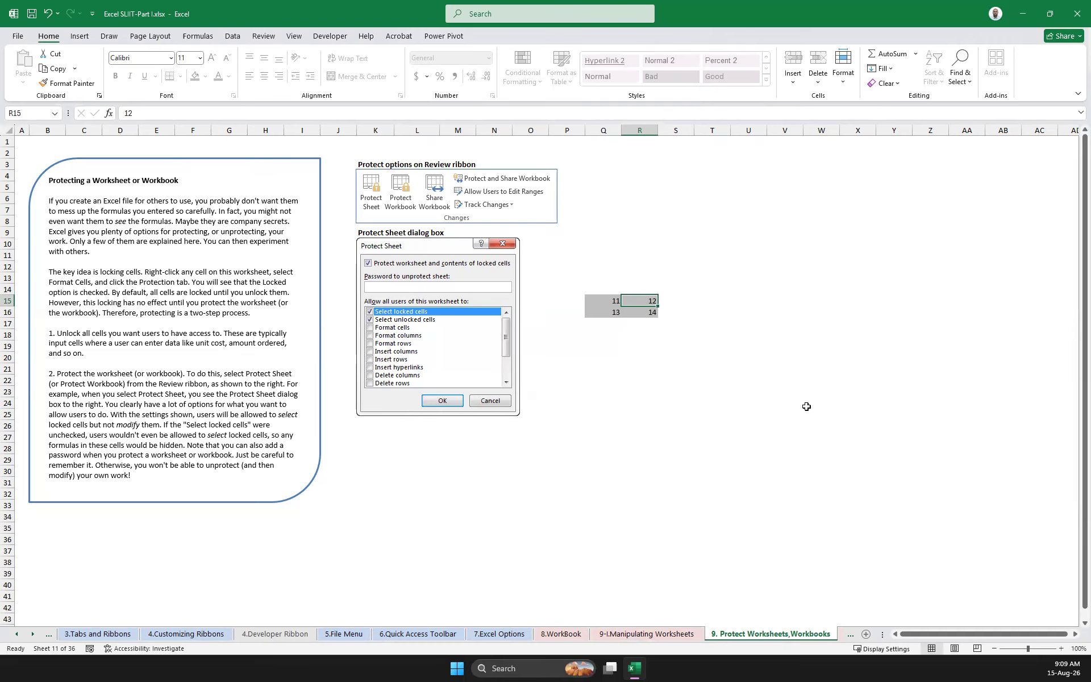
{"action": "right_click", "coordinate": [746, 636]}
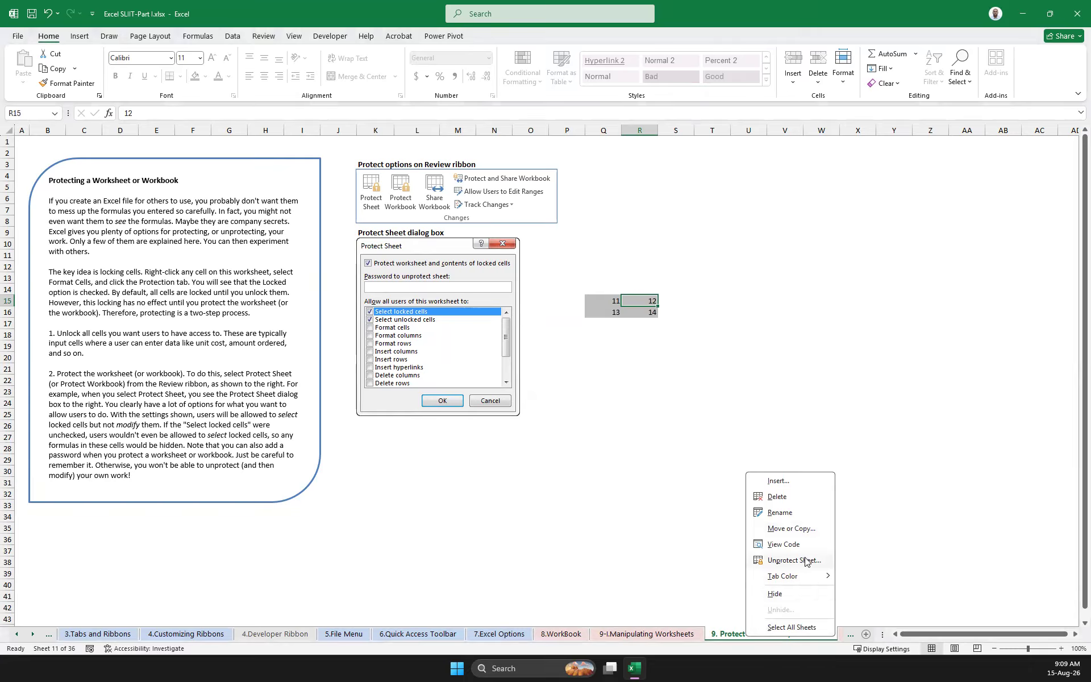
{"action": "left_click", "coordinate": [551, 418]}
{"action": "right_click", "coordinate": [532, 473]}
{"action": "left_click", "coordinate": [814, 401]}
{"action": "left_click", "coordinate": [596, 314]}
{"action": "left_click_drag", "start_coordinate": [597, 301], "coordinate": [648, 313]}
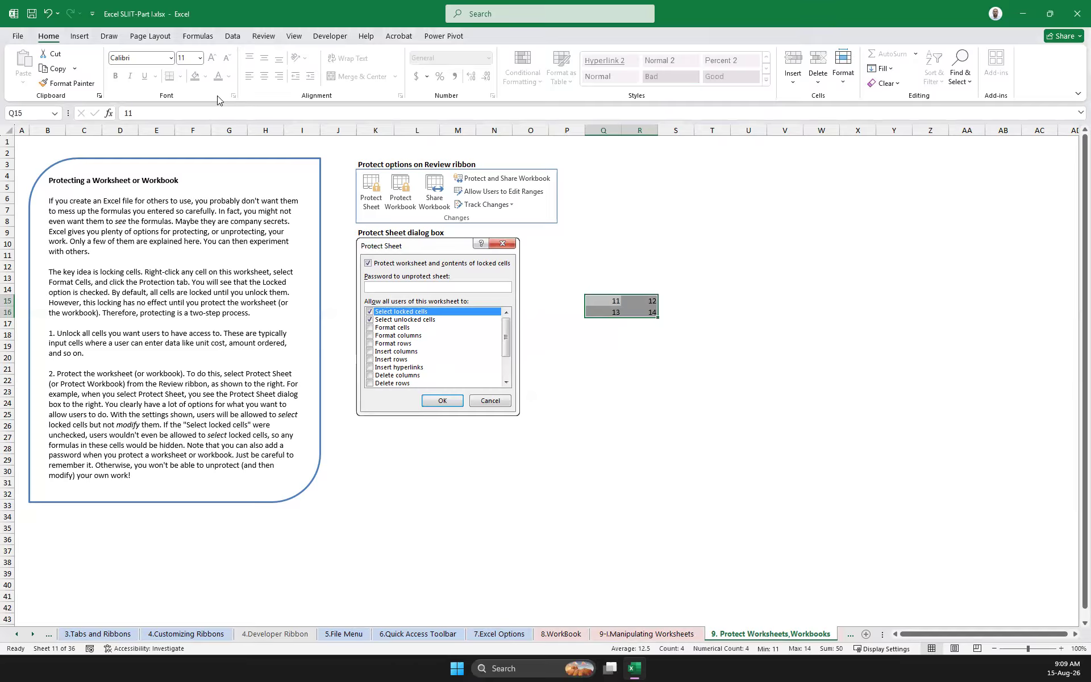
{"action": "left_click", "coordinate": [614, 302]}
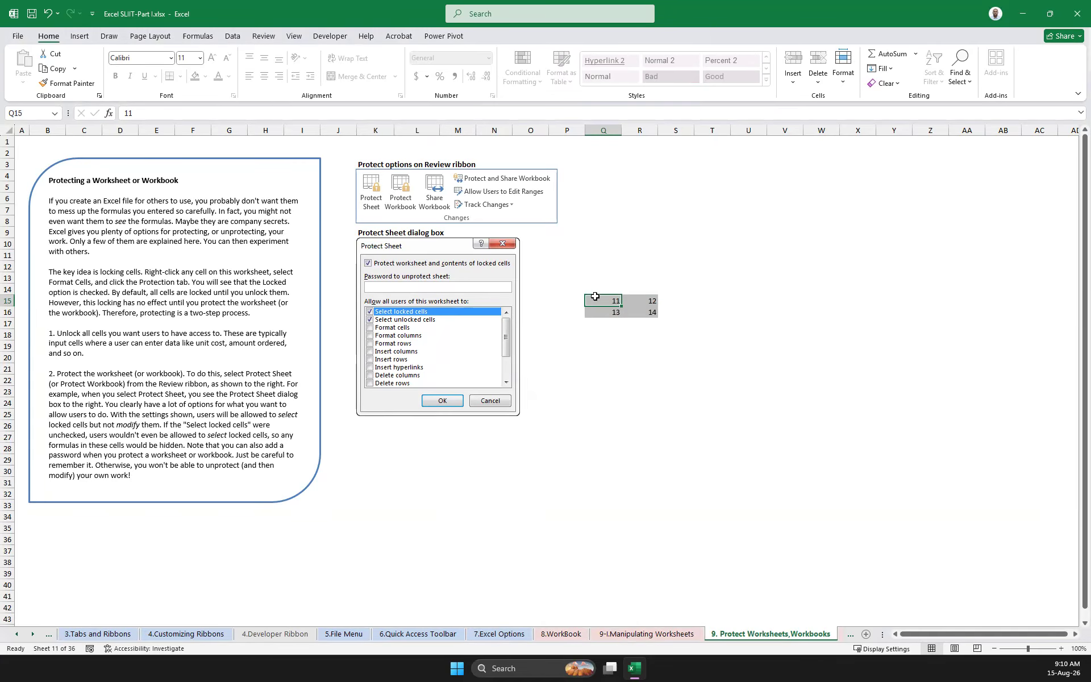
{"action": "left_click", "coordinate": [648, 299]}
{"action": "left_click", "coordinate": [609, 312]}
{"action": "left_click", "coordinate": [607, 302]}
{"action": "left_click", "coordinate": [645, 309]}
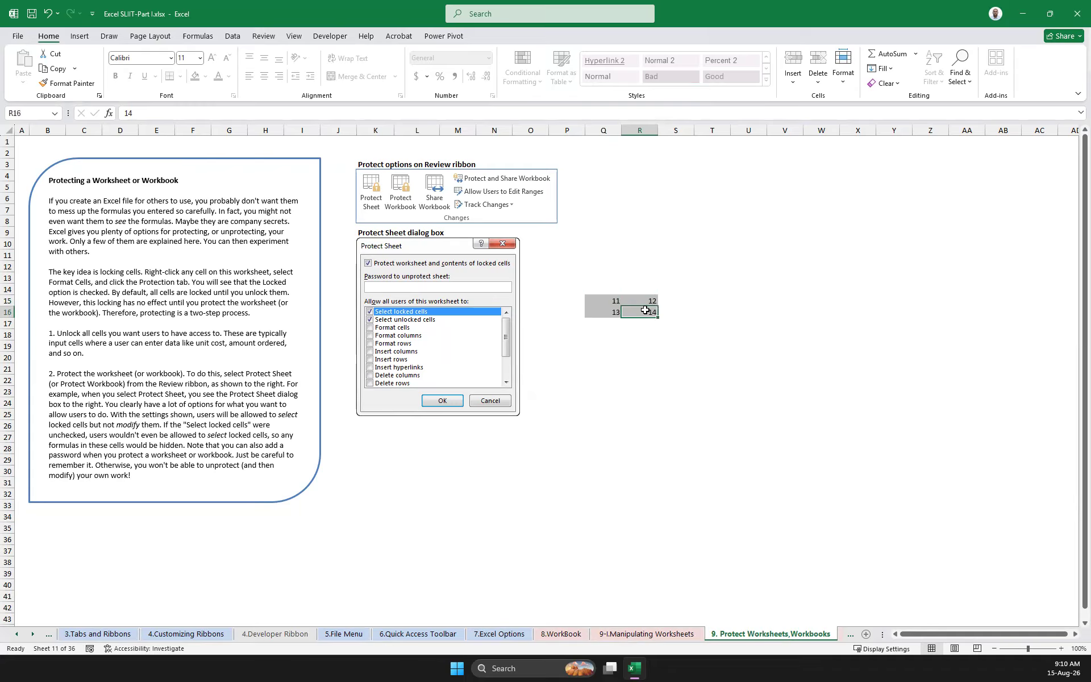
Unprotect the current worksheet by entering the sheet password
{"action": "right_click", "coordinate": [743, 635]}
{"action": "left_click", "coordinate": [795, 571]}
{"action": "type", "text": "12"}
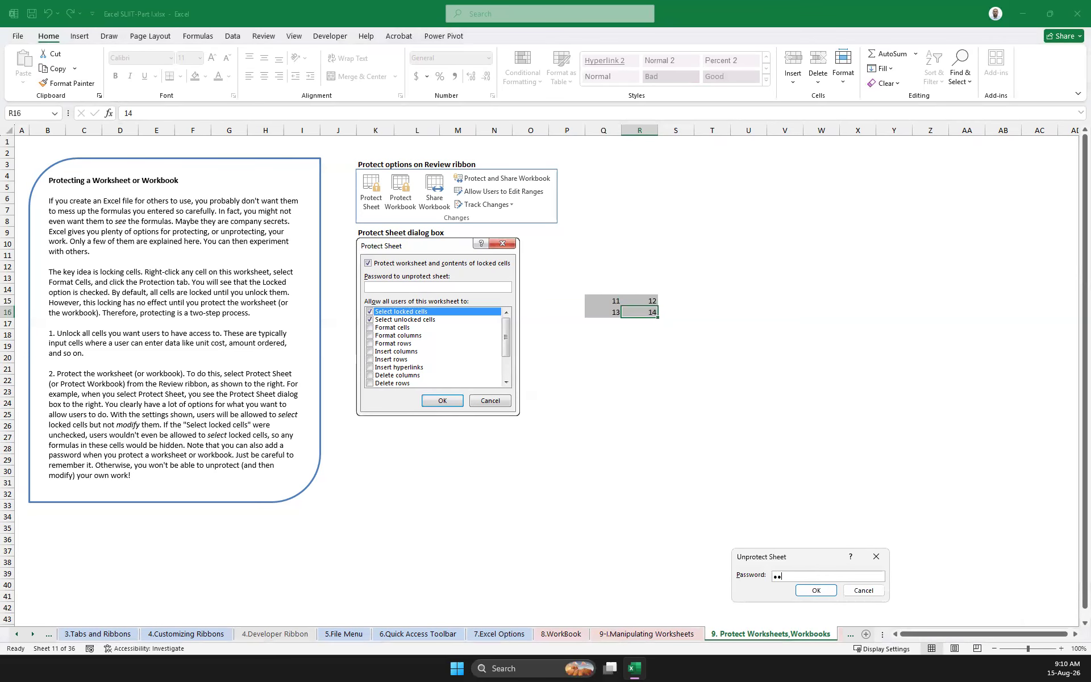
{"action": "left_click", "coordinate": [816, 590]}
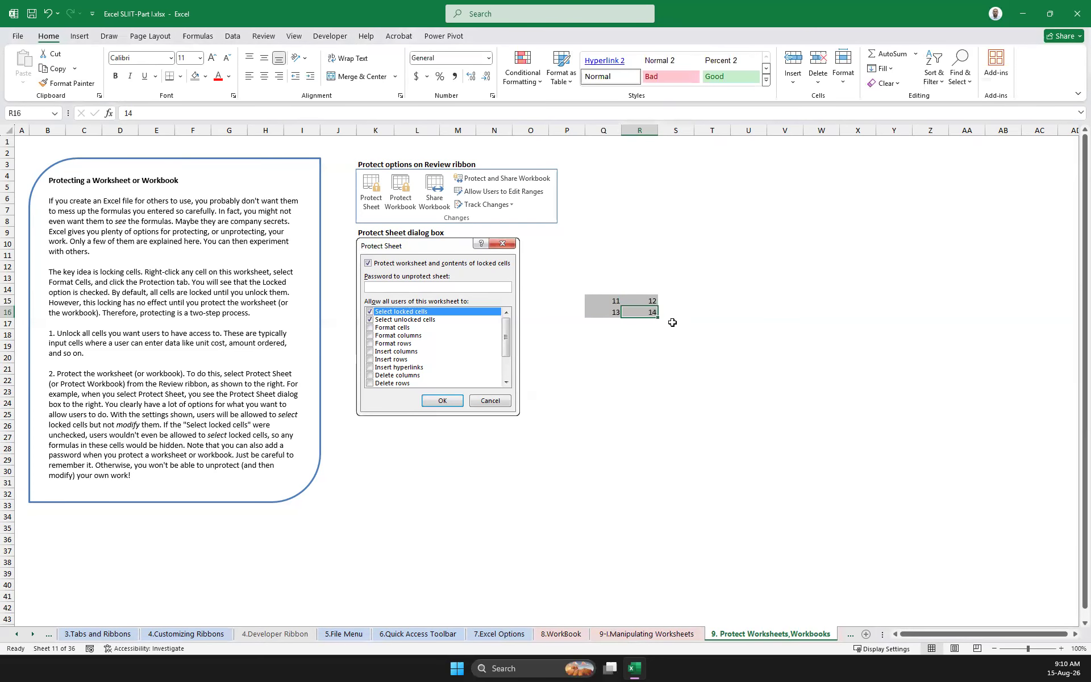
Protect the worksheet again with a password, additionally allowing users to select locked cells, and confirm the password
{"action": "right_click", "coordinate": [794, 635]}
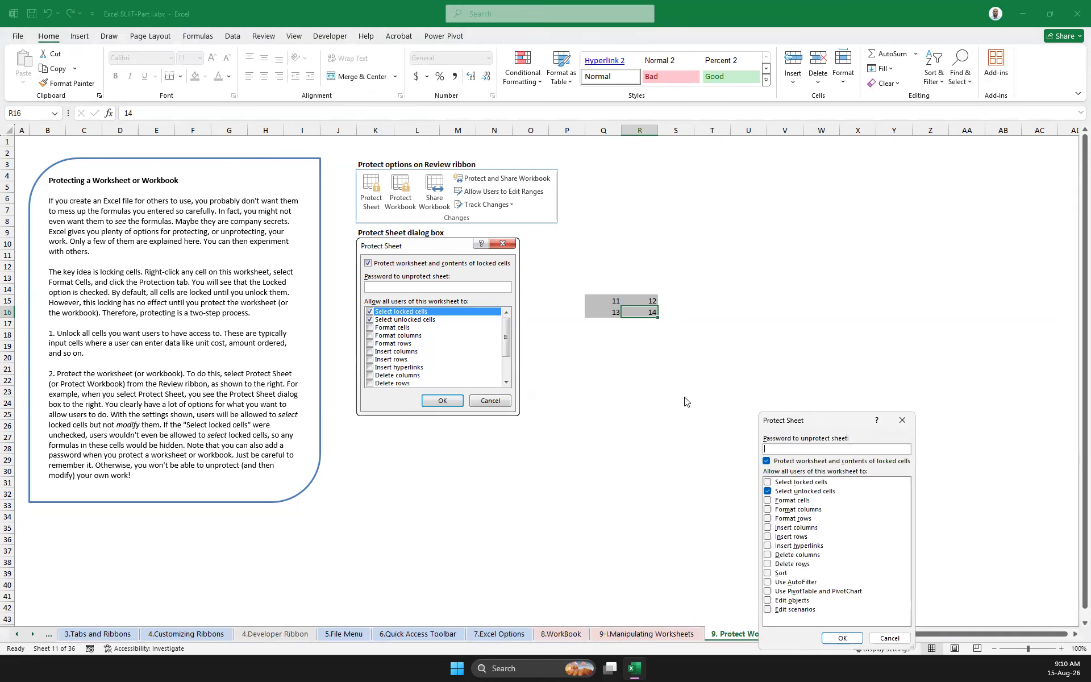
{"action": "left_click", "coordinate": [769, 483]}
{"action": "type", "text": "123"}
{"action": "left_click", "coordinate": [845, 634]}
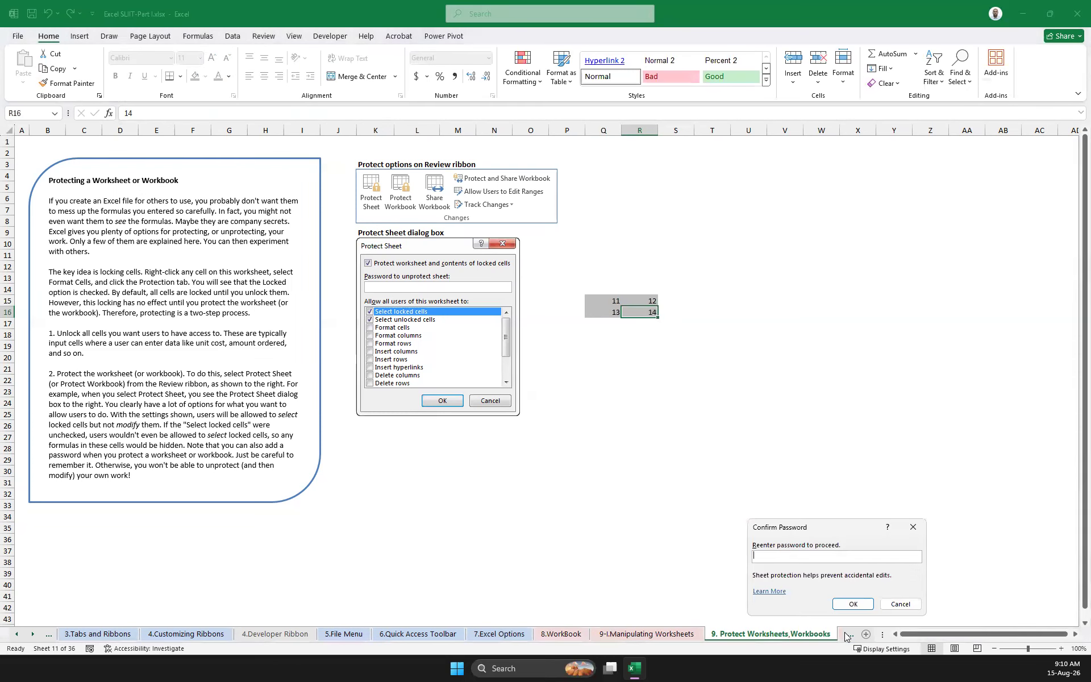
{"action": "type", "text": "123"}
{"action": "left_click", "coordinate": [854, 604]}
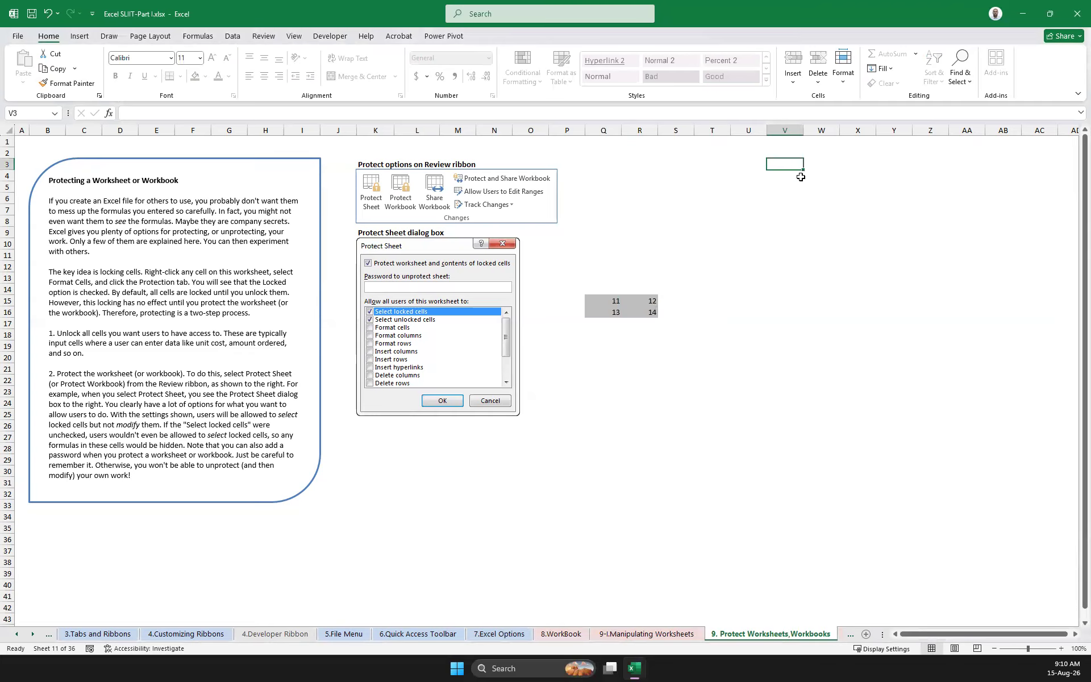
Try to edit the locked cells U9 and N36 on the protected sheet, dismissing each warning
{"action": "left_click", "coordinate": [758, 224]}
{"action": "double_click", "coordinate": [758, 222]}
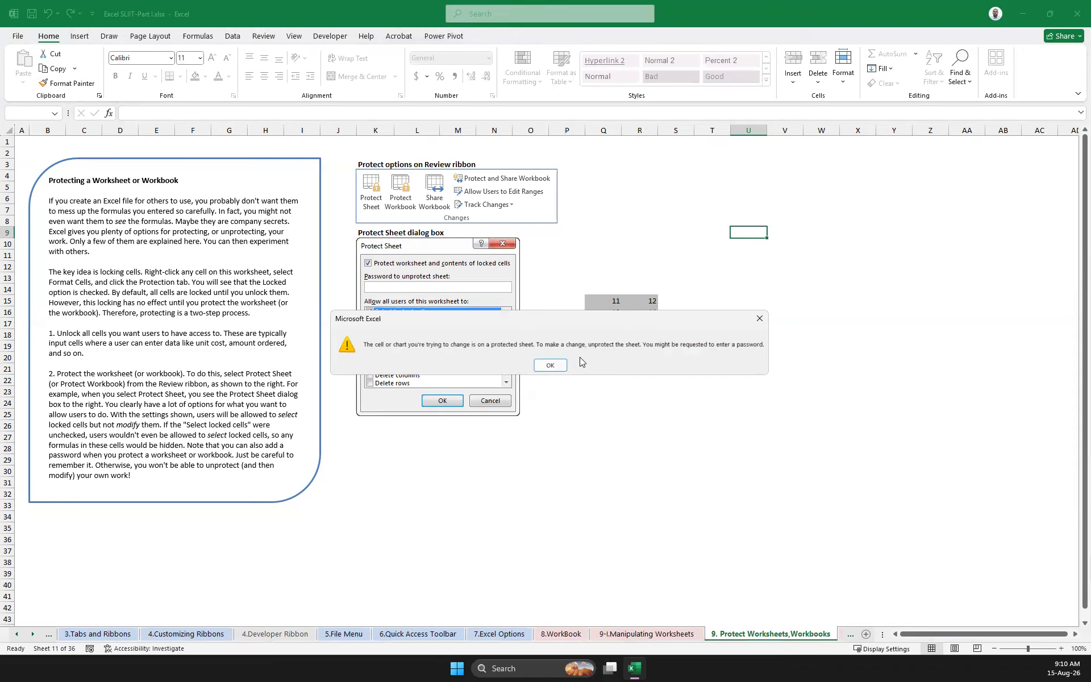
{"action": "left_click", "coordinate": [758, 319]}
{"action": "left_click", "coordinate": [503, 534]}
{"action": "double_click", "coordinate": [496, 534]}
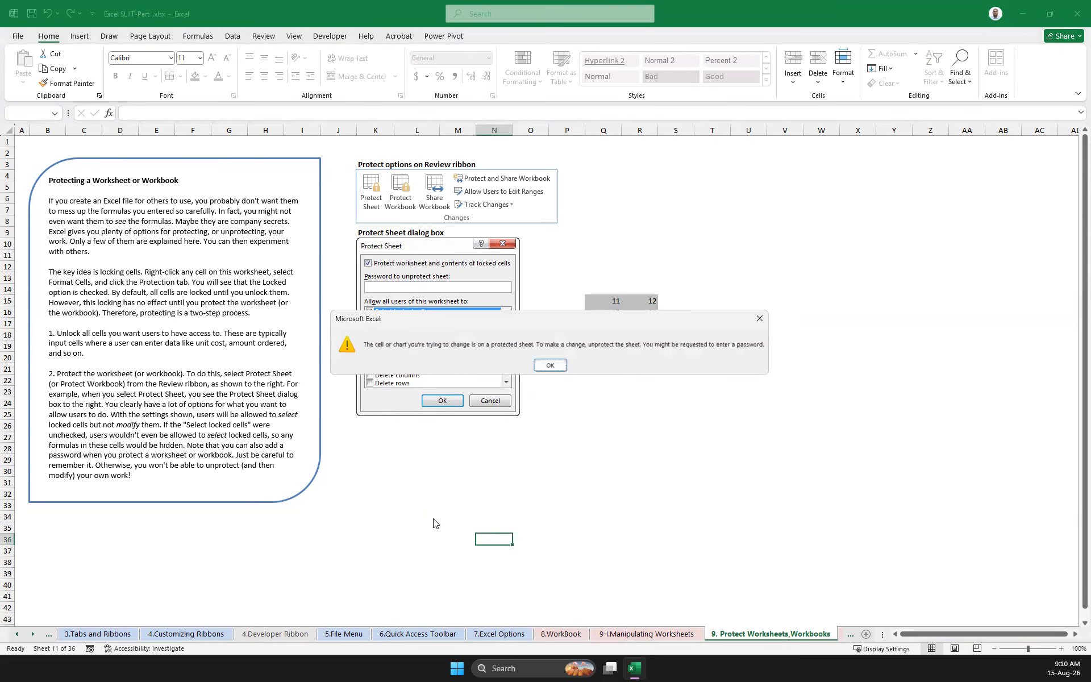
{"action": "left_click", "coordinate": [550, 365]}
Enter qqqq in Q15, qqq in R15, qqq in Q16 and qqqqq in R16 on the protected sheet
{"action": "left_click", "coordinate": [613, 301]}
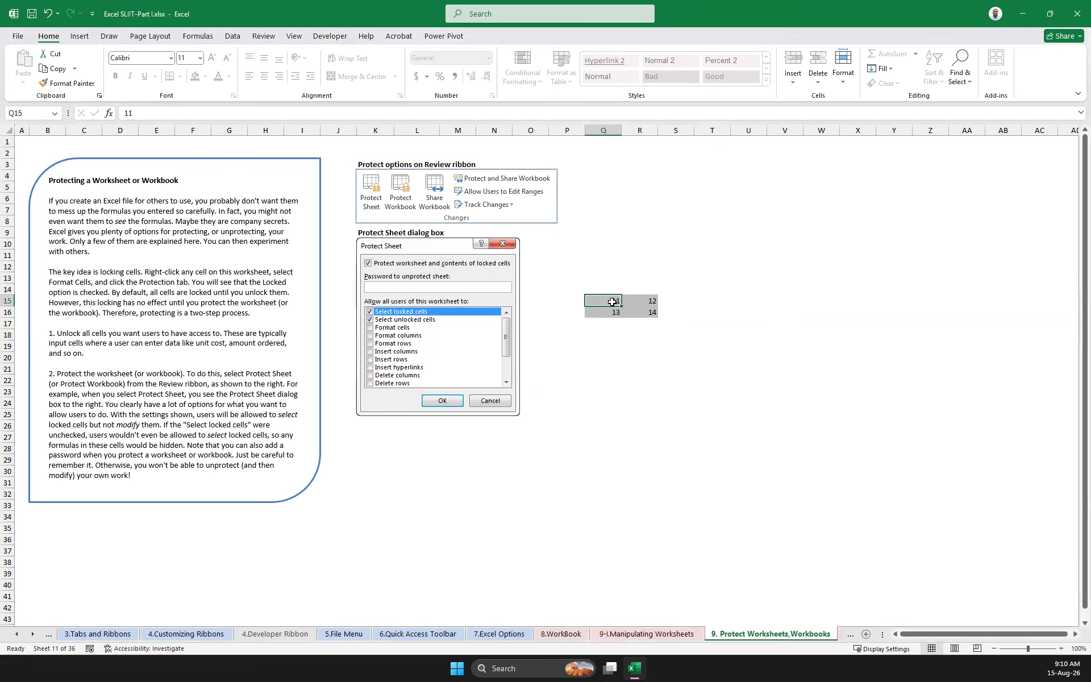
{"action": "type", "text": "qqqq"}
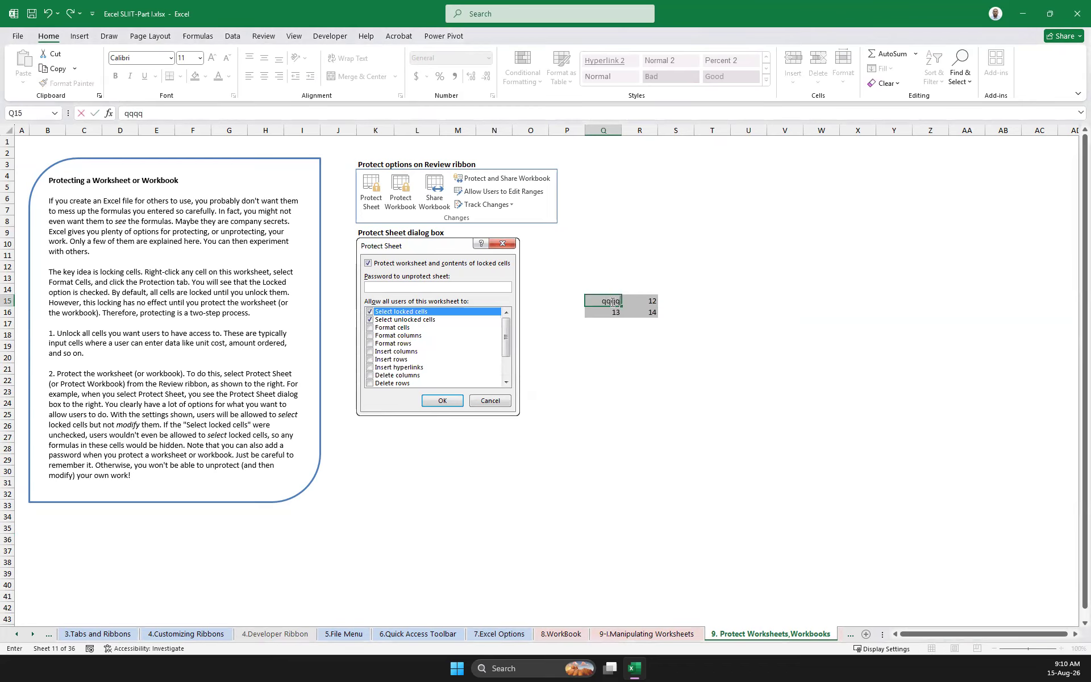
{"action": "key", "text": "Tab"}
{"action": "type", "text": "qqq"}
{"action": "key", "text": "Return"}
{"action": "type", "text": "qqq"}
{"action": "key", "text": "Tab"}
{"action": "type", "text": "qqq"}
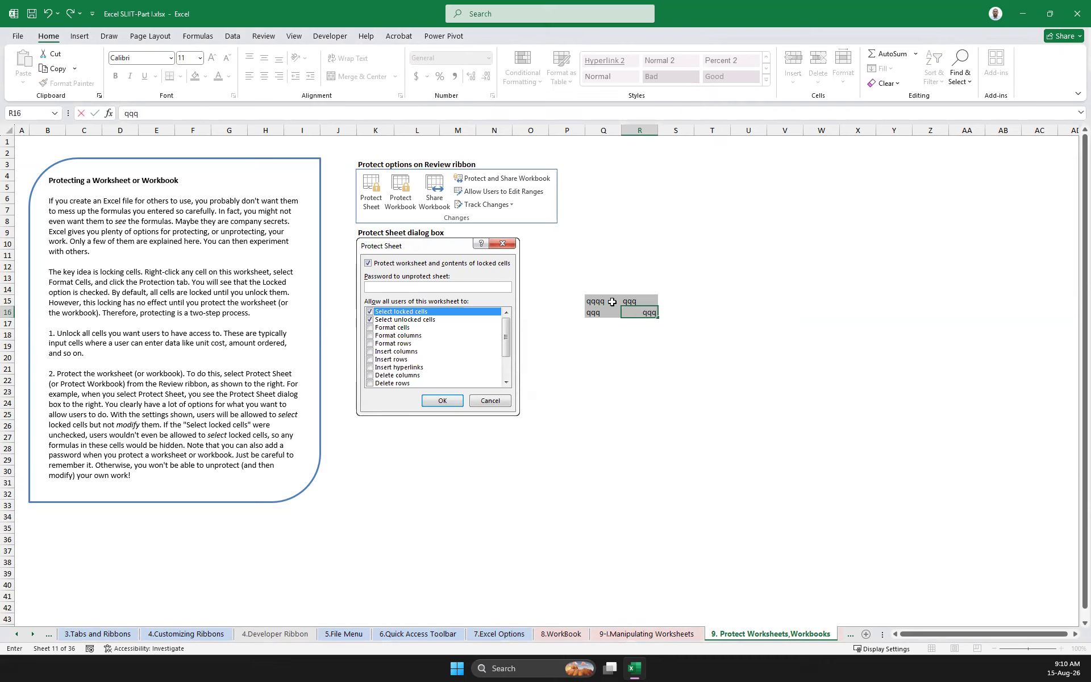
Select ranges of locked cells and try to move the empty range T23:AA34 on the protected sheet
{"action": "left_click", "coordinate": [747, 378]}
{"action": "left_click_drag", "start_coordinate": [595, 290], "coordinate": [754, 427]}
{"action": "left_click", "coordinate": [708, 516]}
{"action": "left_click_drag", "start_coordinate": [864, 536], "coordinate": [605, 275]}
{"action": "left_click", "coordinate": [614, 365]}
{"action": "left_click", "coordinate": [758, 332]}
{"action": "left_click_drag", "start_coordinate": [713, 392], "coordinate": [958, 512]}
{"action": "left_click_drag", "start_coordinate": [765, 522], "coordinate": [727, 506]}
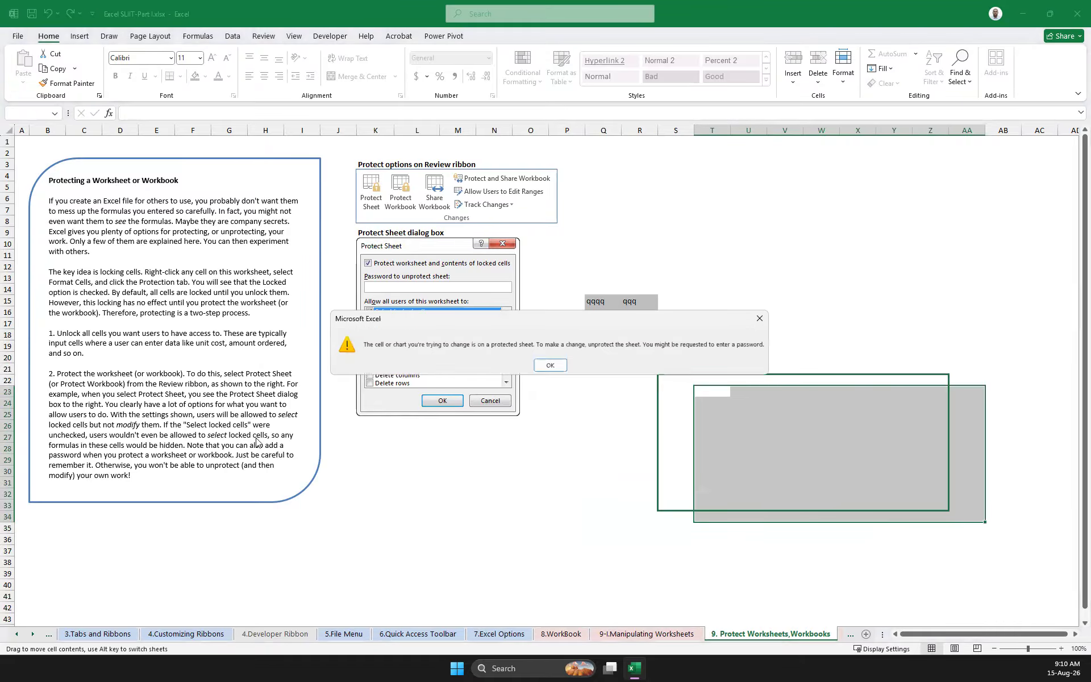
{"action": "left_click", "coordinate": [550, 365]}
{"action": "left_click", "coordinate": [639, 436]}
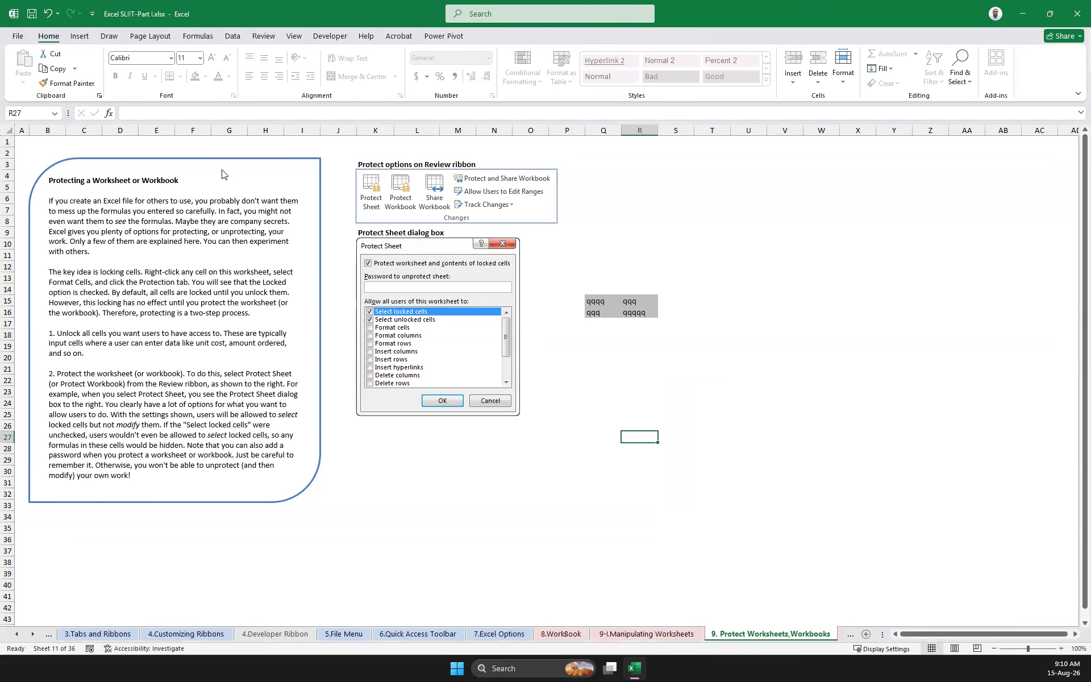
{"action": "left_click_drag", "start_coordinate": [438, 153], "coordinate": [456, 157]}
{"action": "left_click", "coordinate": [459, 163]}
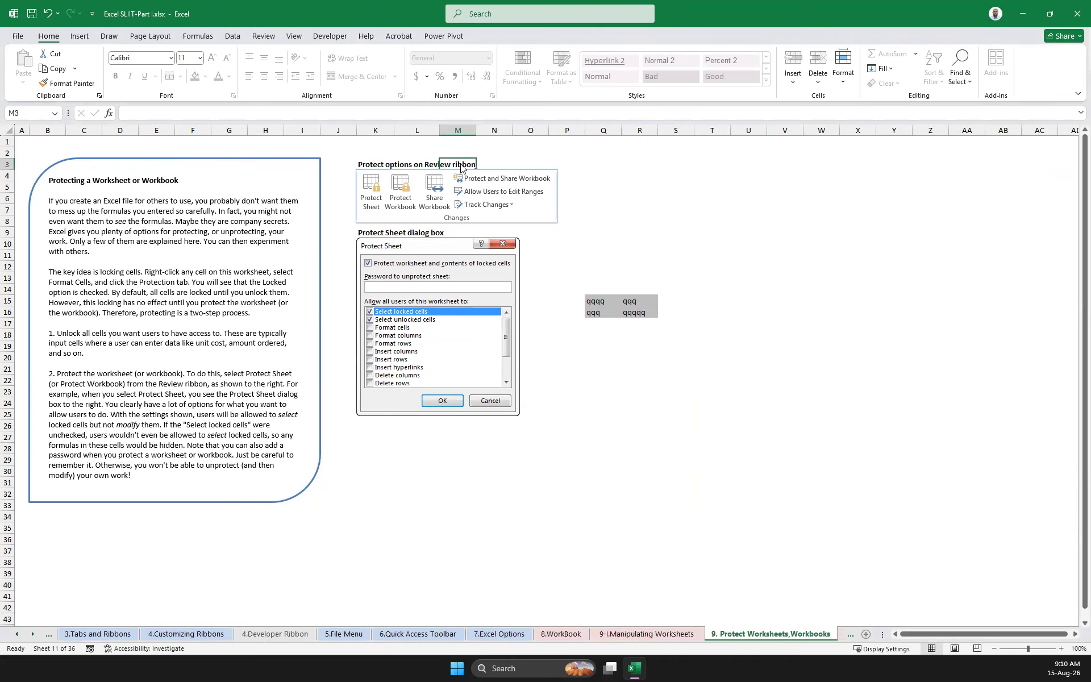
{"action": "left_click", "coordinate": [386, 163]}
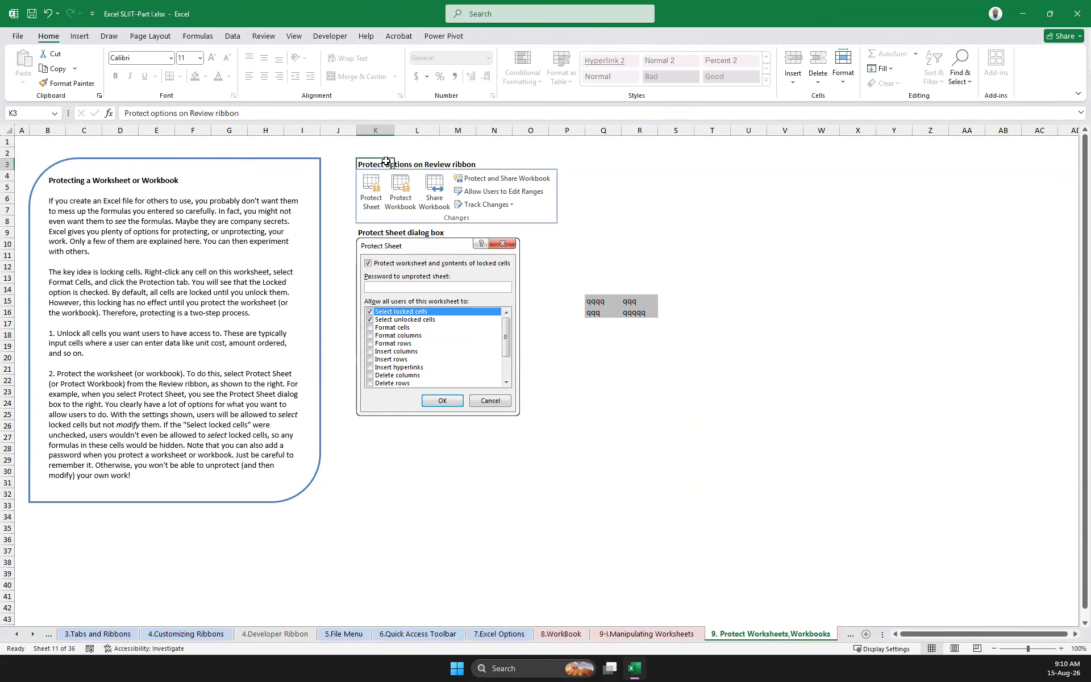
{"action": "left_click", "coordinate": [681, 345]}
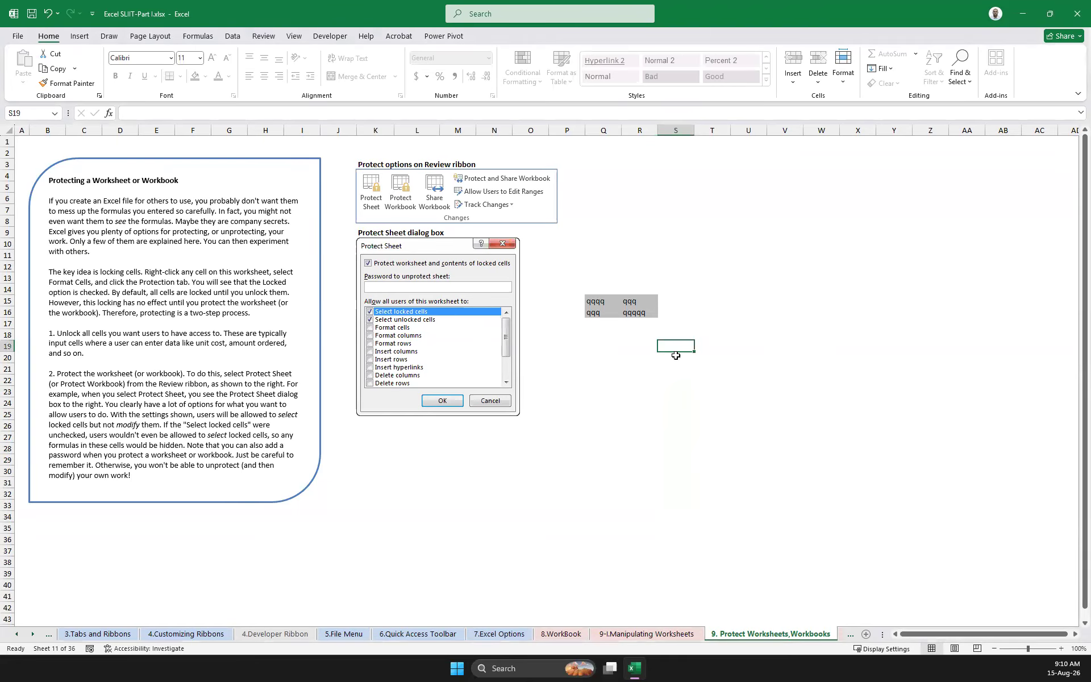
{"action": "right_click", "coordinate": [782, 635]}
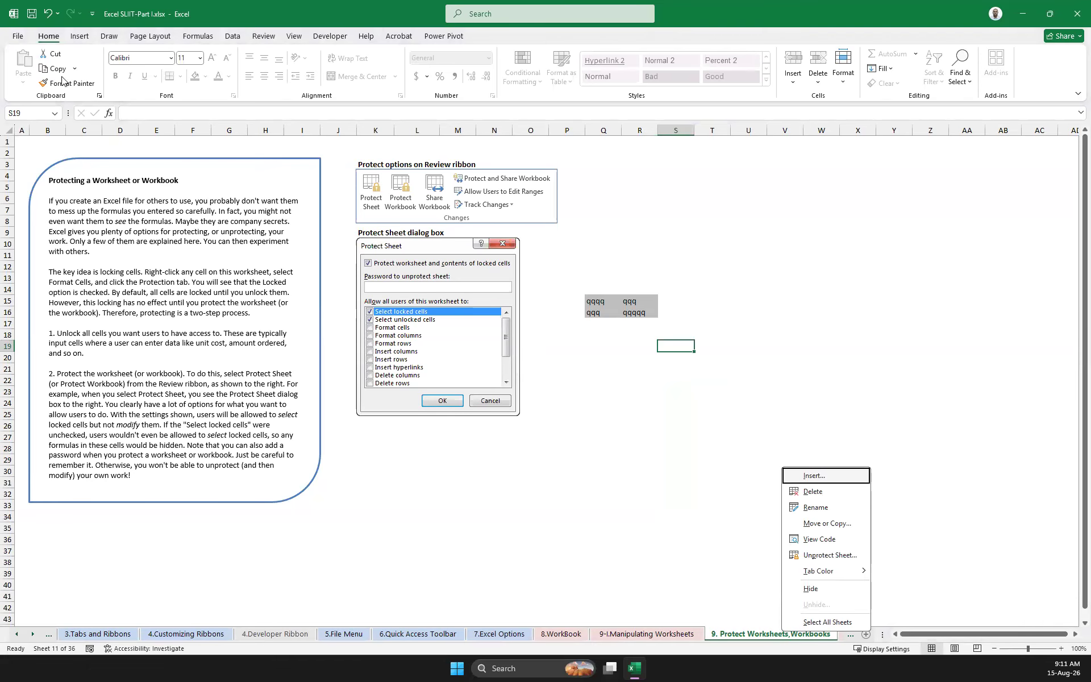
Examine the Protect Workbook options in the workbook's Info page, then return to the worksheet
{"action": "left_click", "coordinate": [17, 37]}
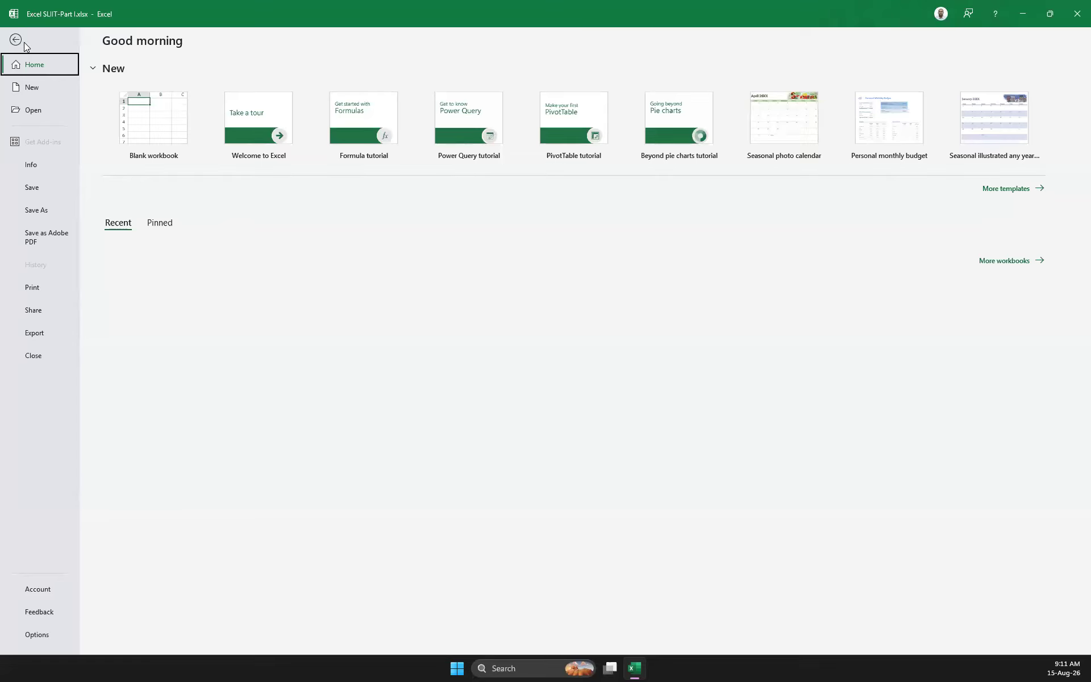
{"action": "left_click", "coordinate": [32, 165]}
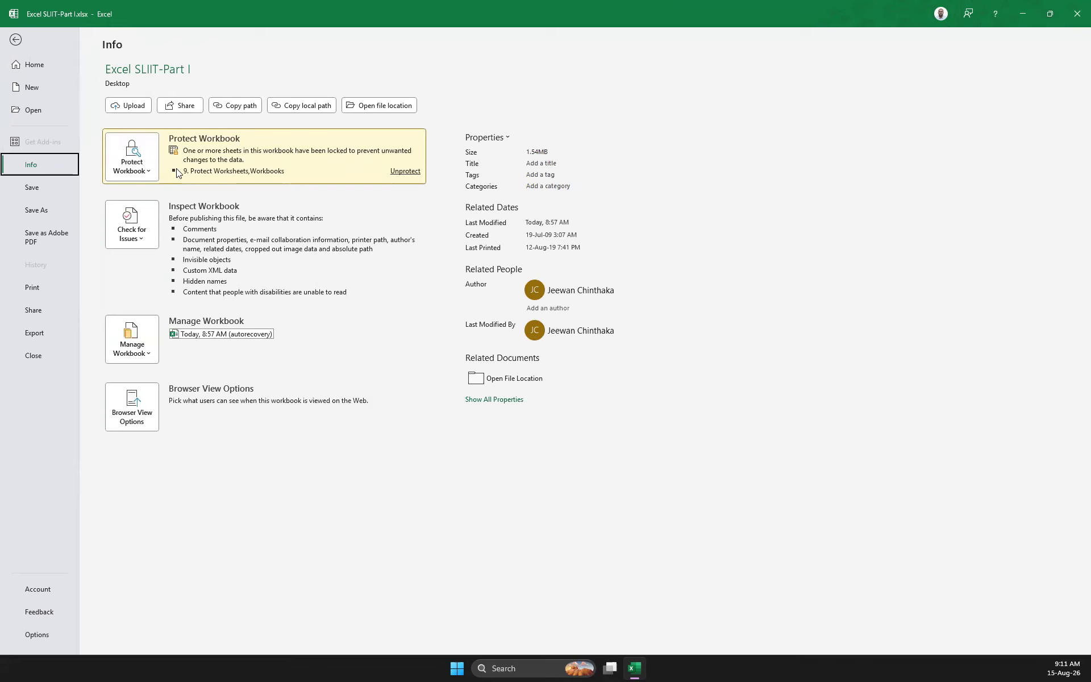
{"action": "left_click", "coordinate": [144, 173]}
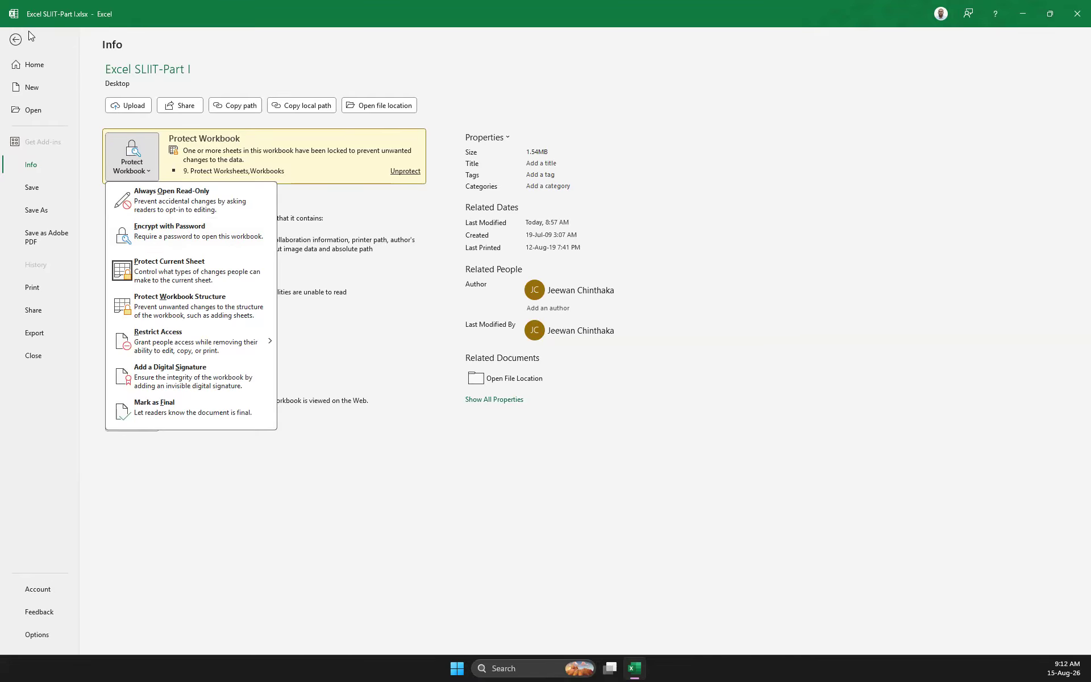
{"action": "left_click", "coordinate": [16, 39]}
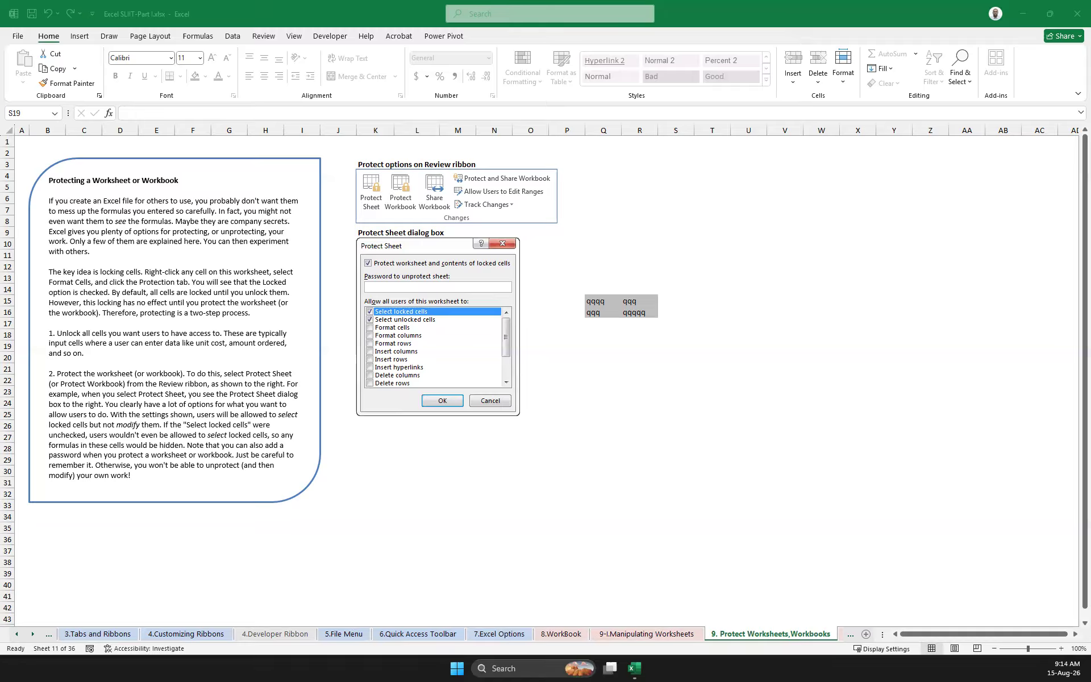
{"action": "left_click_drag", "start_coordinate": [591, 368], "coordinate": [747, 394]}
{"action": "left_click", "coordinate": [620, 458]}
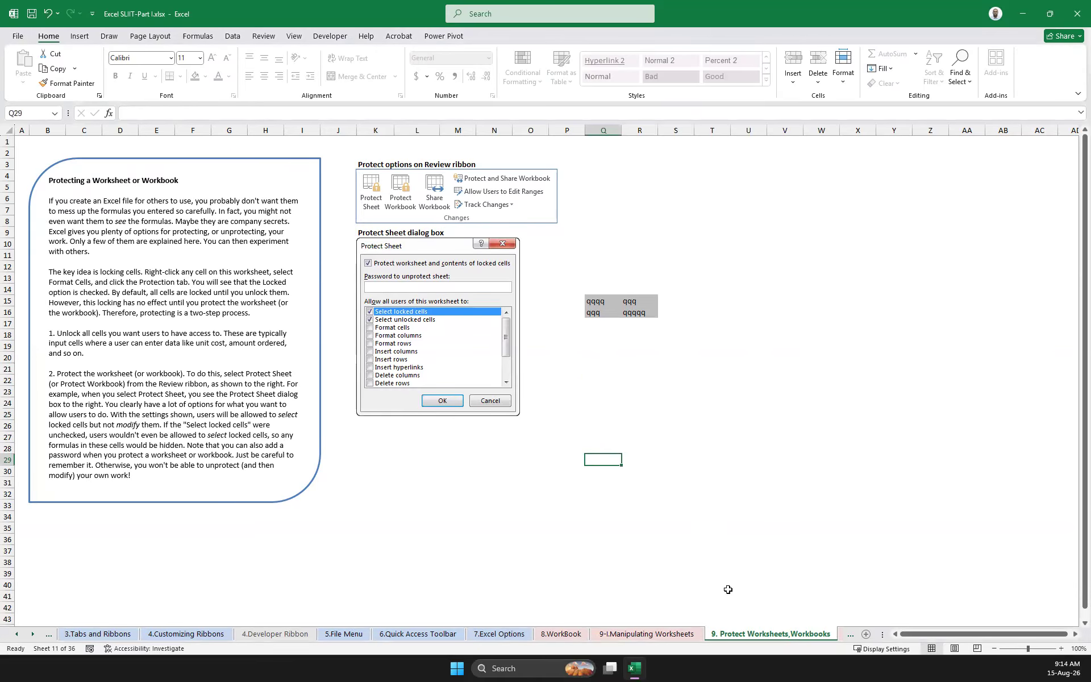
{"action": "right_click", "coordinate": [748, 643]}
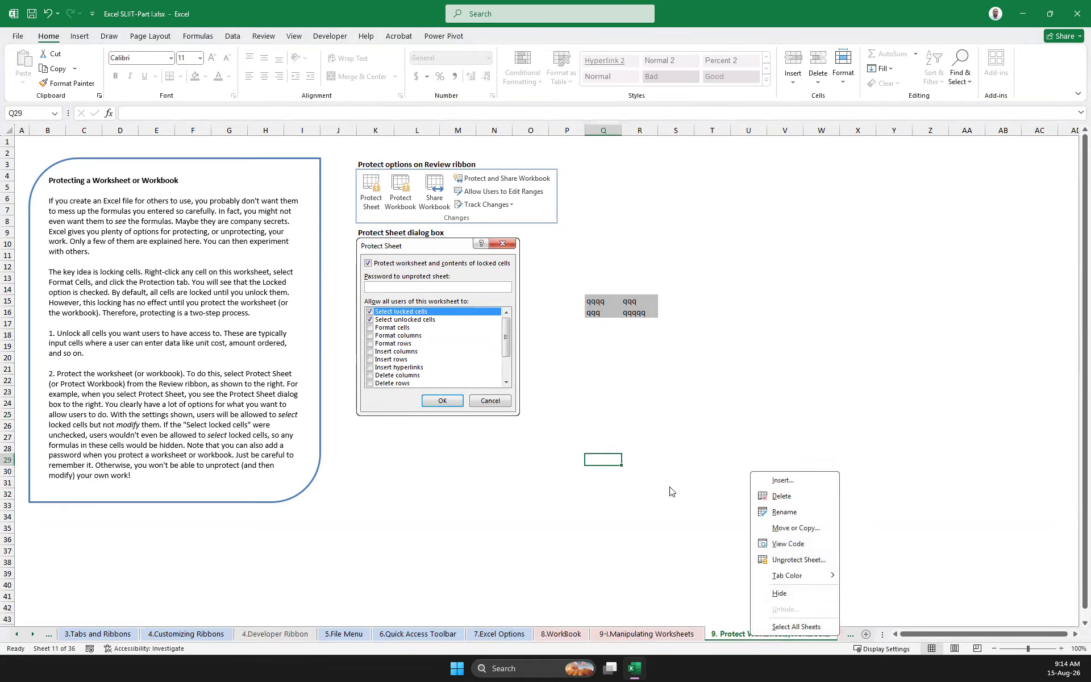
{"action": "key", "text": "Escape"}
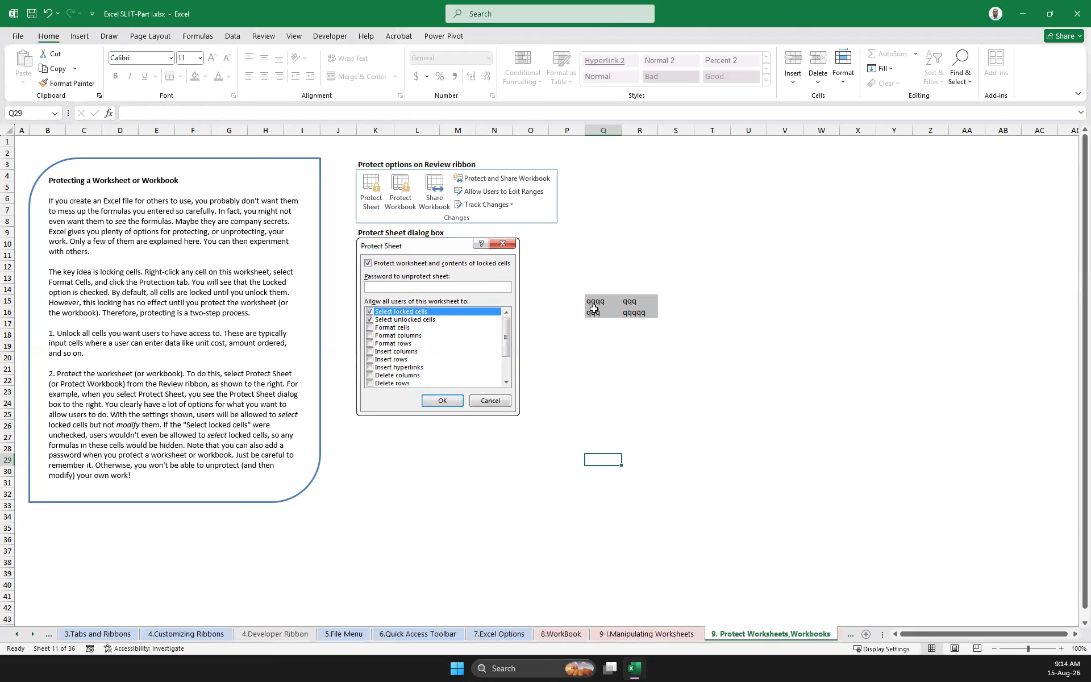
Replace the entry in Q15 with \ and try to delete the contents of P13:T18 on the protected sheet
{"action": "left_click_drag", "start_coordinate": [592, 303], "coordinate": [651, 324]}
{"action": "type", "text": "\\"}
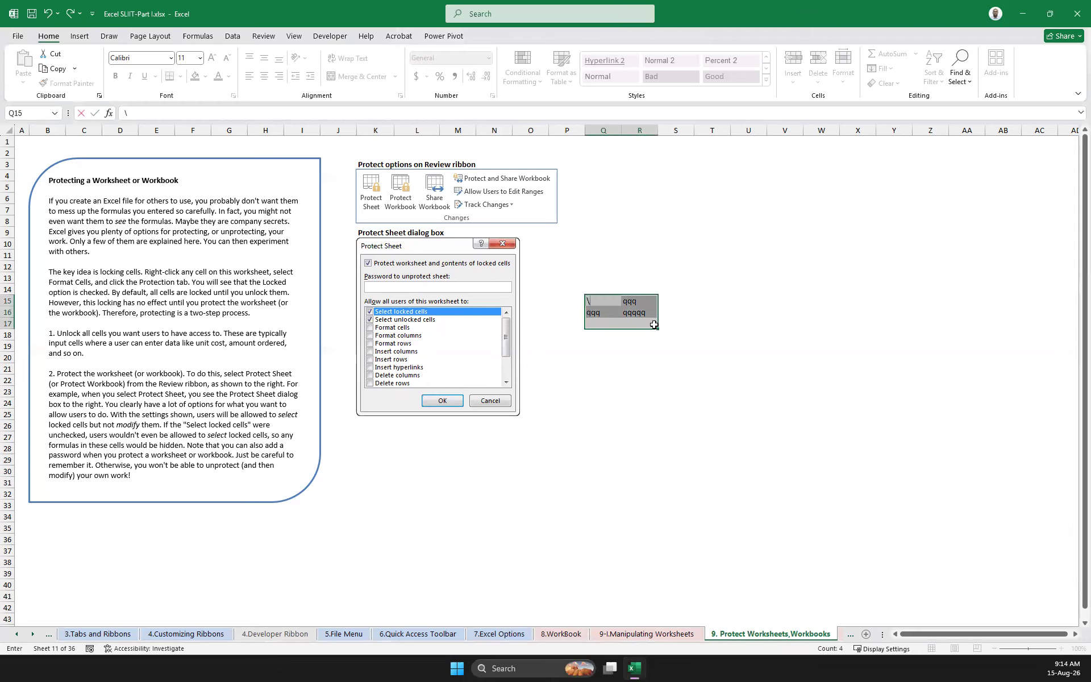
{"action": "left_click", "coordinate": [683, 377]}
{"action": "left_click_drag", "start_coordinate": [573, 278], "coordinate": [697, 336]}
{"action": "key", "text": "Delete"}
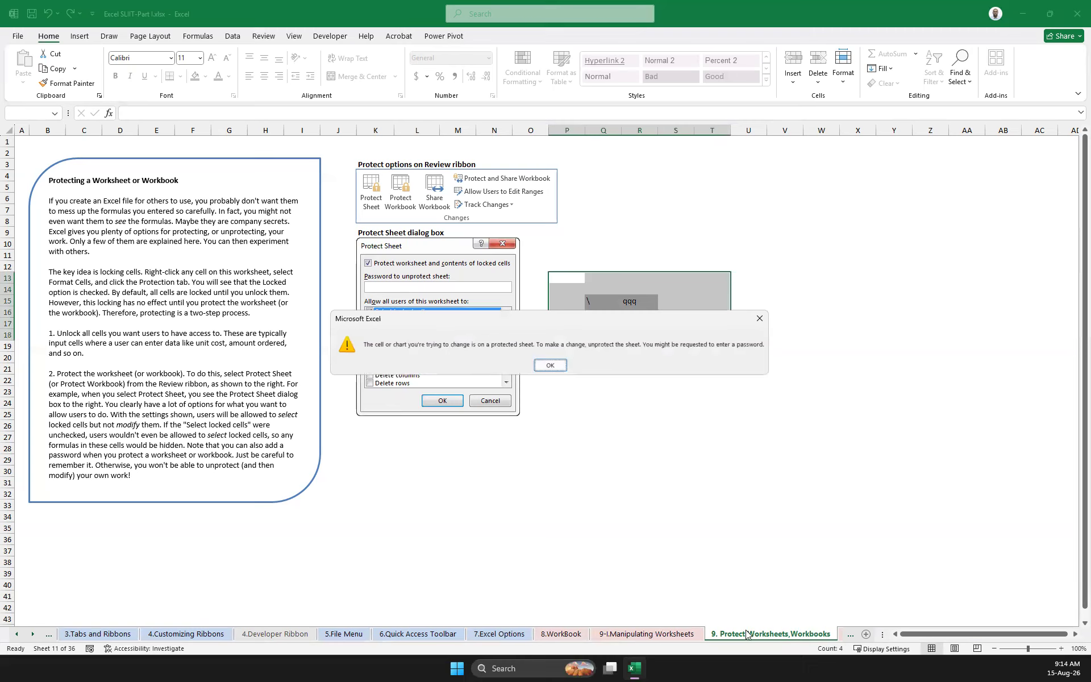
{"action": "key", "text": "Return"}
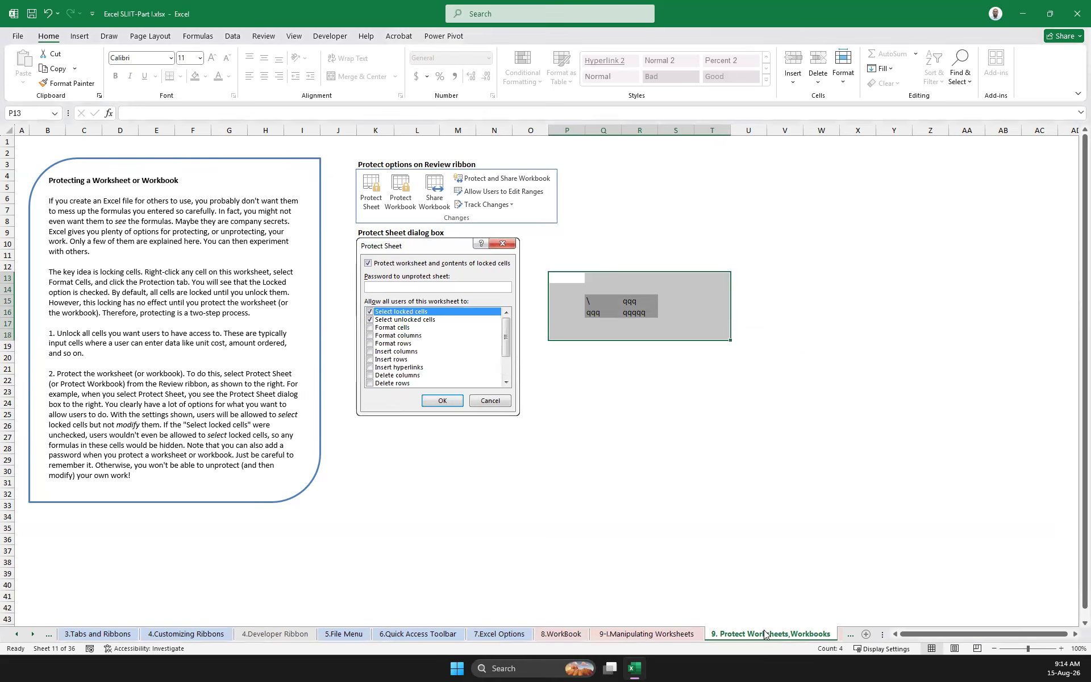
Remove the protection from the current worksheet by entering its password
{"action": "right_click", "coordinate": [768, 635]}
{"action": "left_click", "coordinate": [834, 561]}
{"action": "type", "text": "•••"}
{"action": "key", "text": "Return"}
{"action": "left_click", "coordinate": [688, 424]}
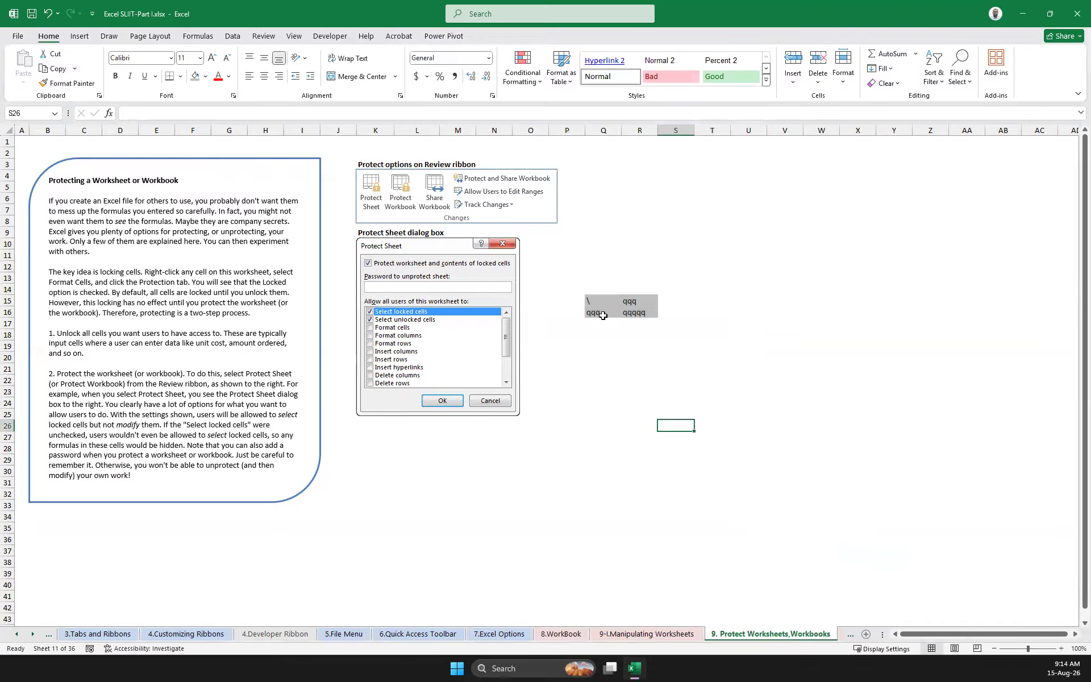
Delete the contents of the range P14:R17, clearing the test entries from the grey cells
{"action": "left_click_drag", "start_coordinate": [582, 291], "coordinate": [655, 327]}
{"action": "key", "text": "Delete"}
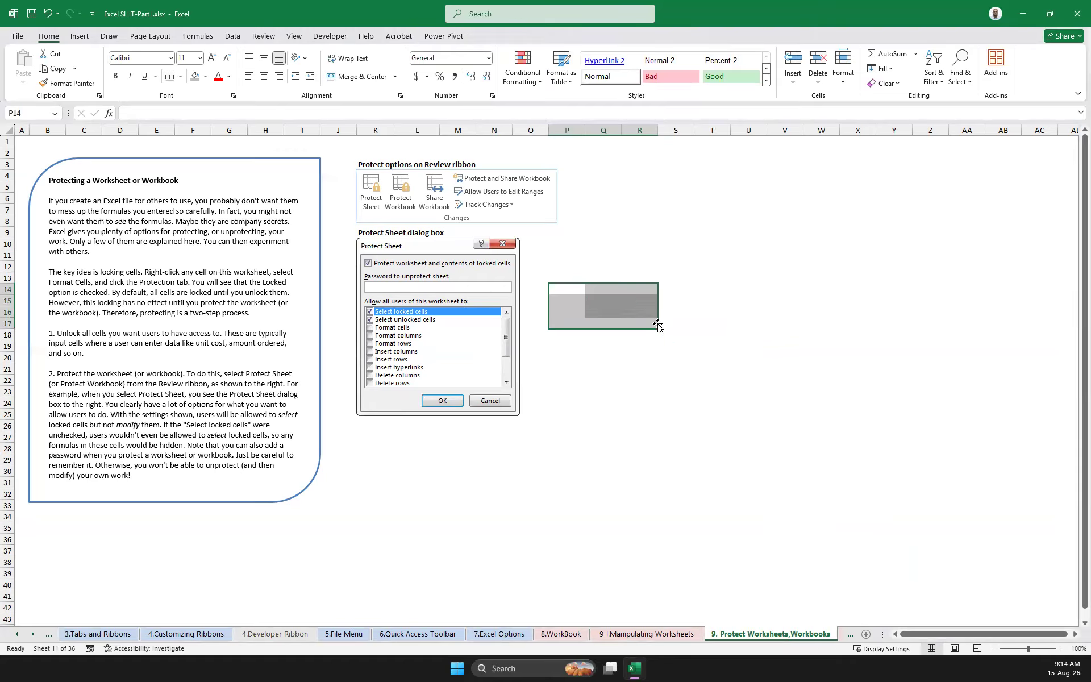
{"action": "left_click", "coordinate": [743, 313]}
{"action": "left_click", "coordinate": [566, 303]}
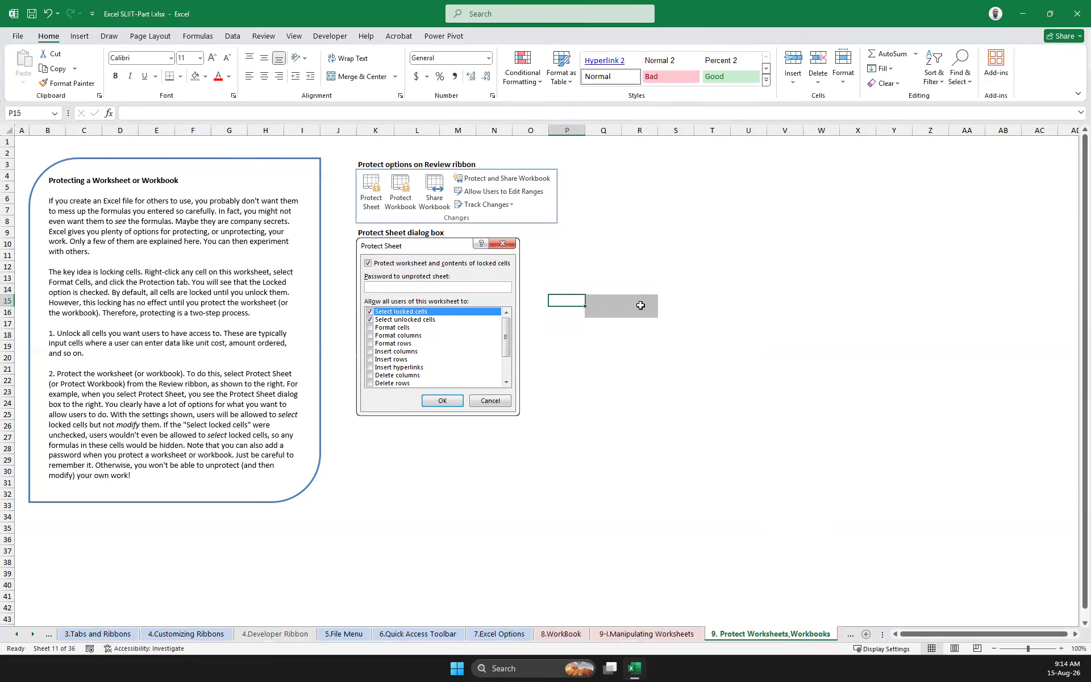
Remove the fill colour from the range P13:S18
{"action": "left_click_drag", "start_coordinate": [679, 277], "coordinate": [562, 336]}
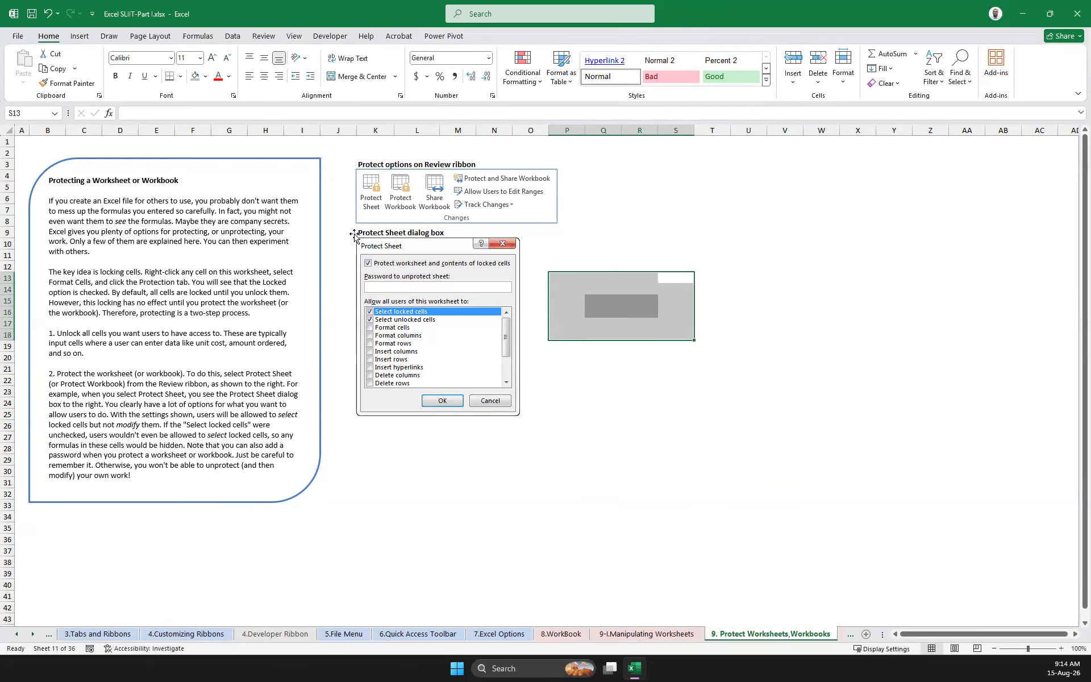
{"action": "left_click", "coordinate": [206, 78]}
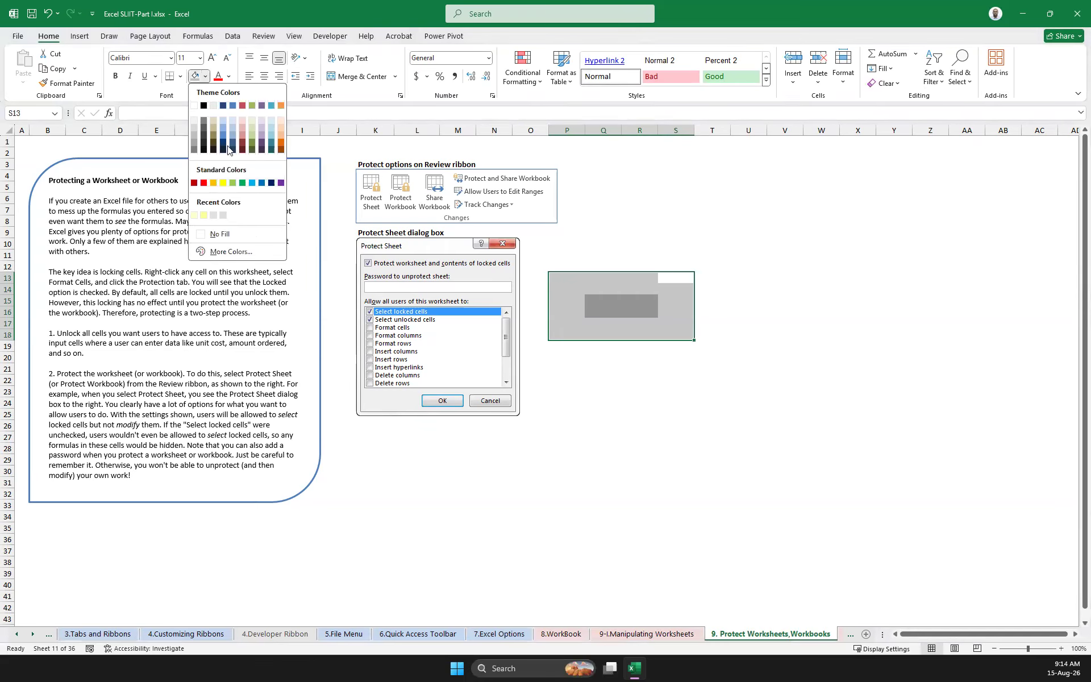
{"action": "left_click", "coordinate": [240, 233]}
Enter the labels Price, Qty and Total in cells R10, R11 and R12
{"action": "left_click", "coordinate": [631, 245]}
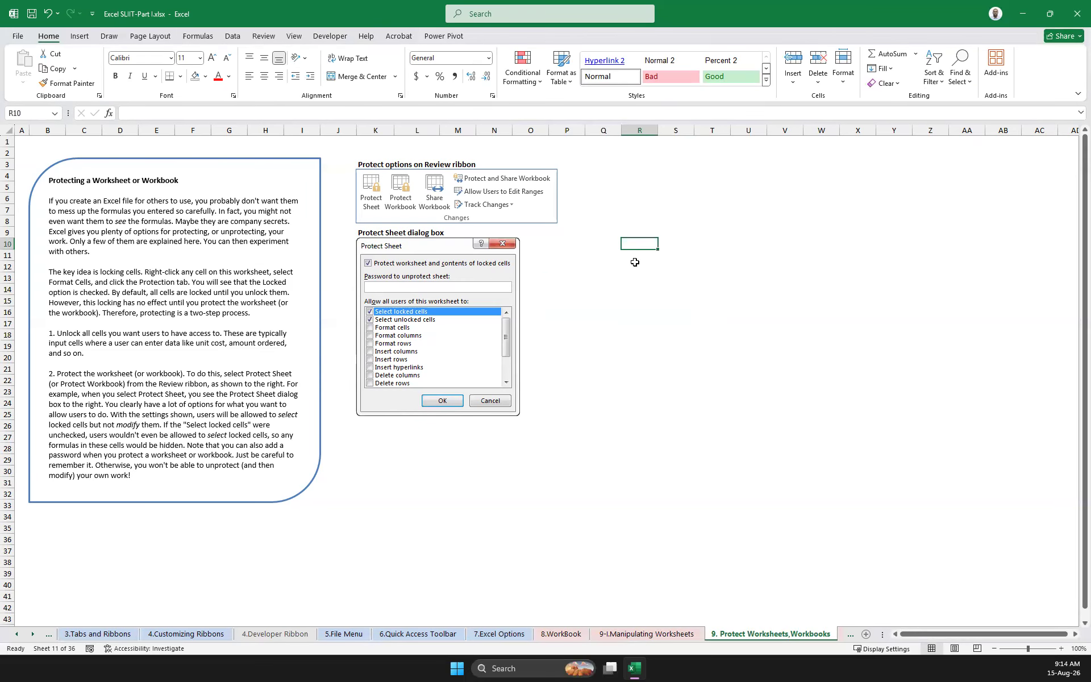
{"action": "type", "text": "Price"}
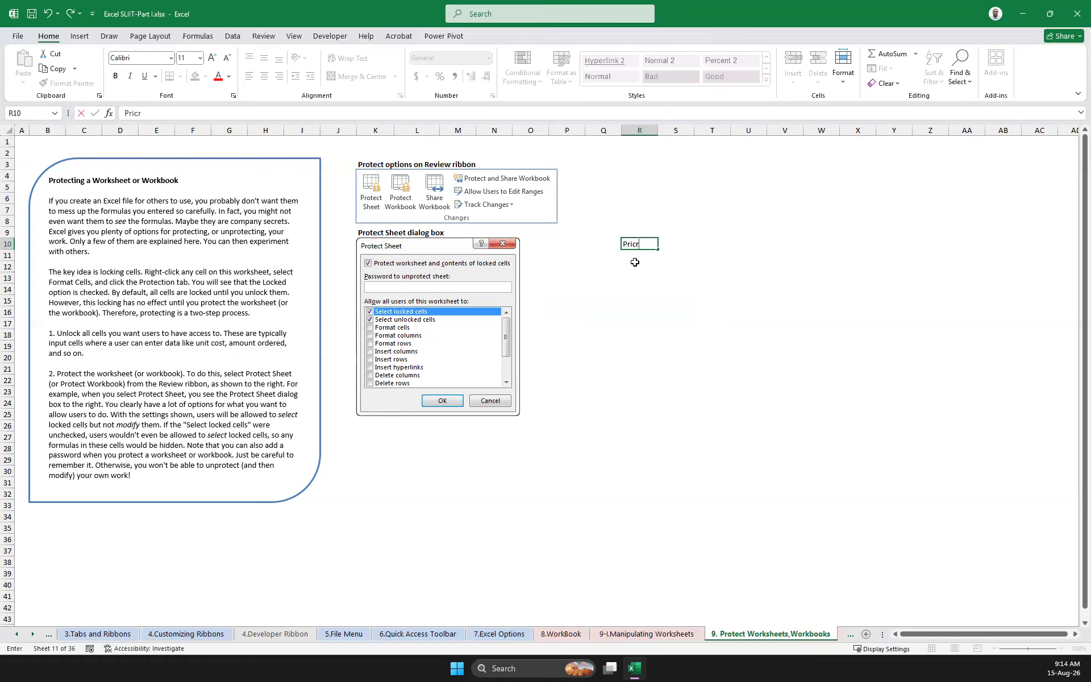
{"action": "key", "text": "Return"}
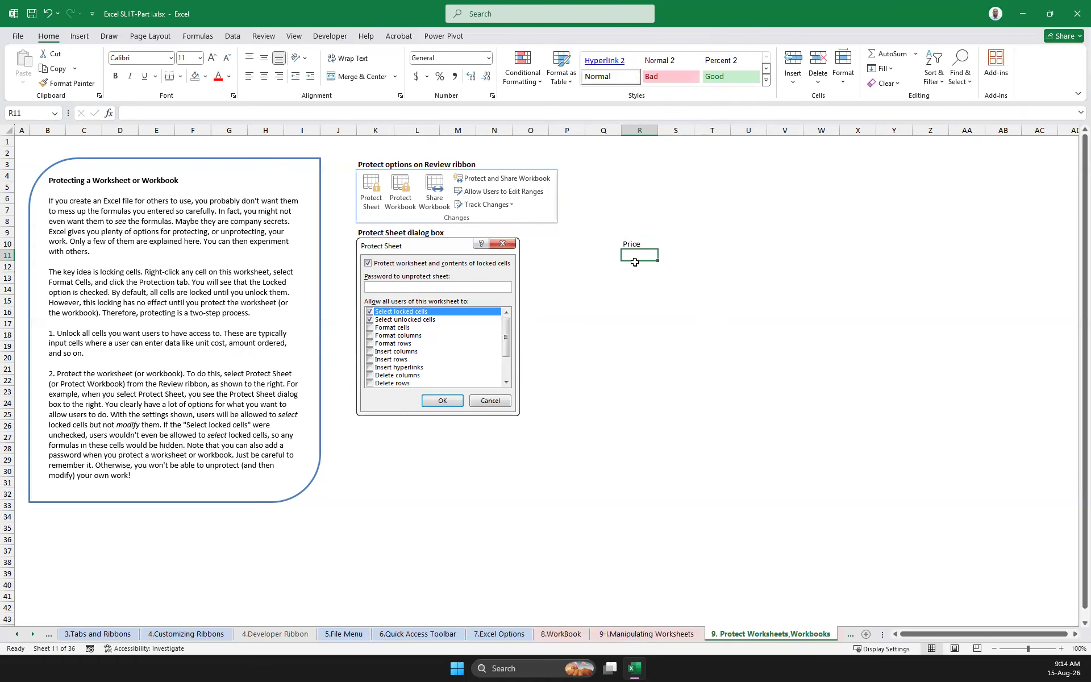
{"action": "type", "text": "Q"}
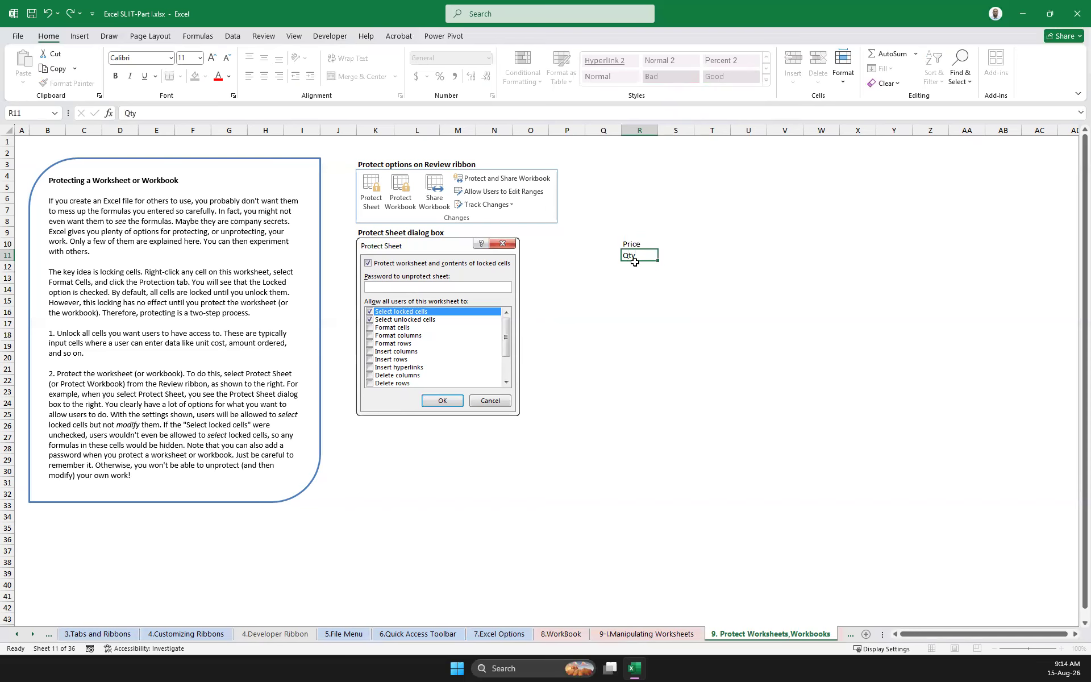
{"action": "type", "text": "ty"}
{"action": "key", "text": "Return"}
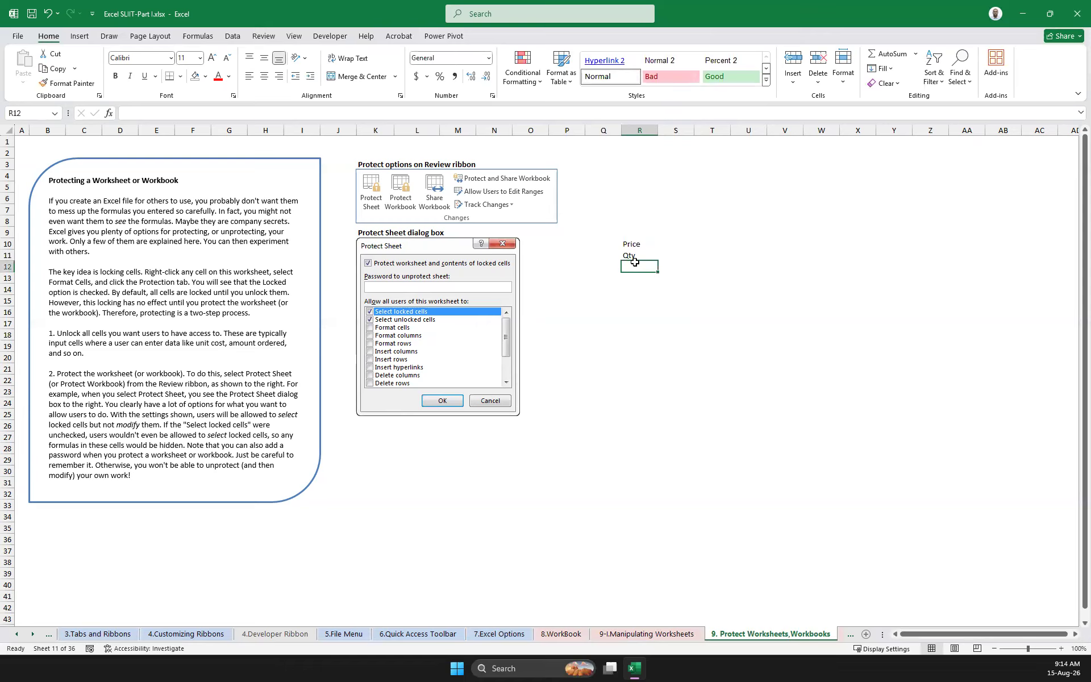
{"action": "type", "text": "T"}
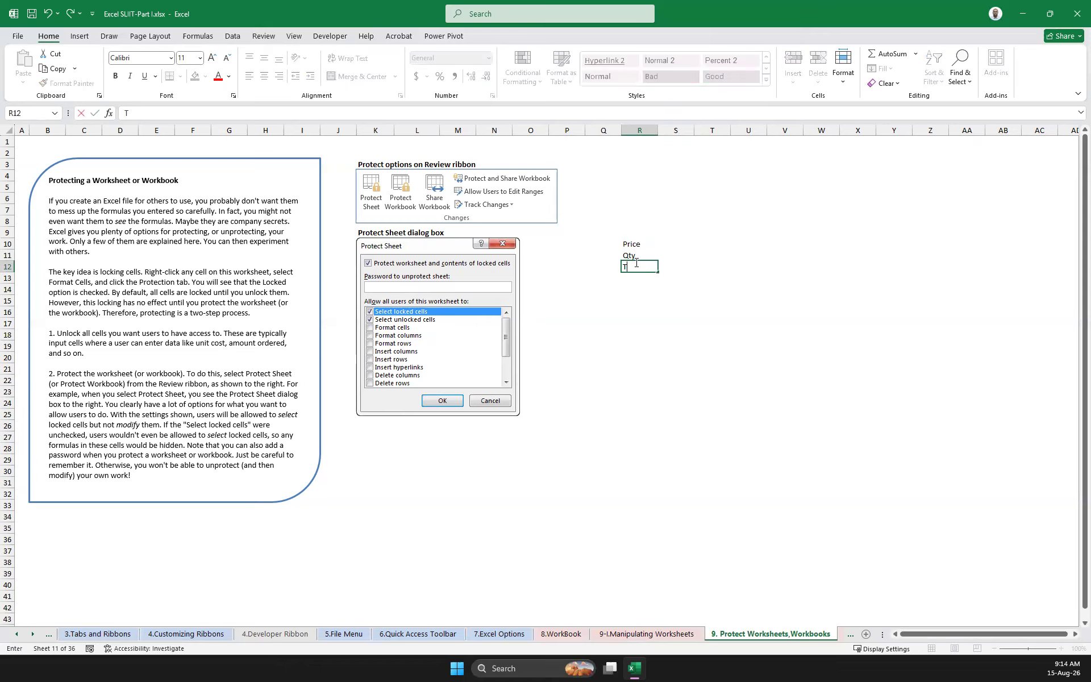
{"action": "type", "text": "otal"}
{"action": "key", "text": "Tab"}
{"action": "key", "text": "Up"}
{"action": "key", "text": "Up"}
Apply all borders to the range R10:S12
{"action": "left_click_drag", "start_coordinate": [629, 246], "coordinate": [691, 269]}
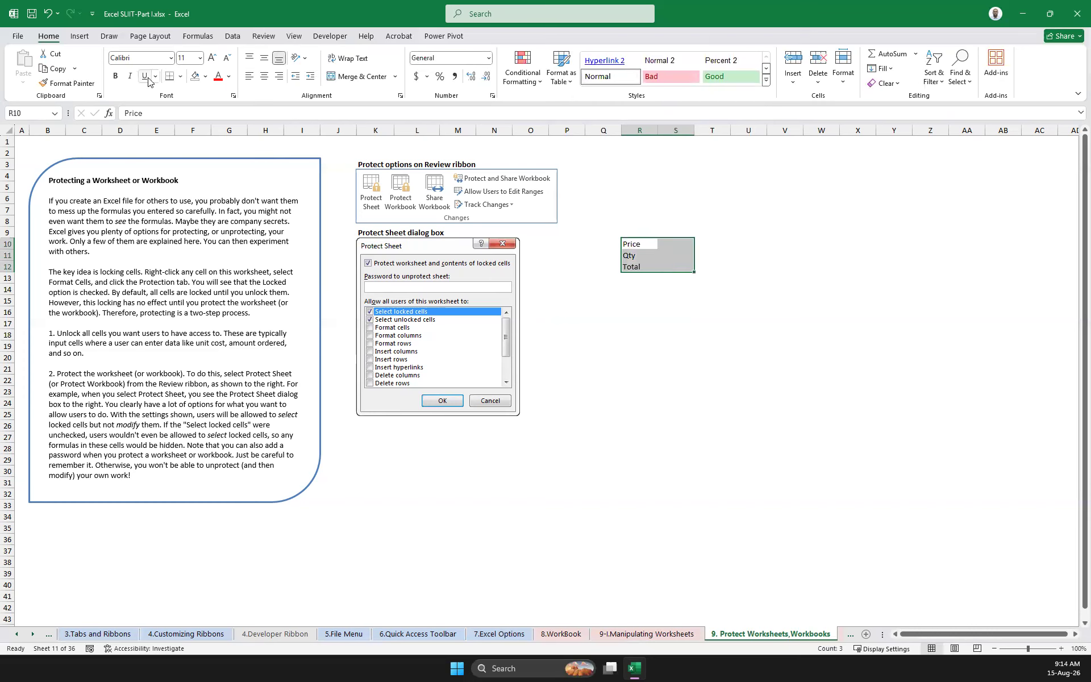
{"action": "left_click", "coordinate": [180, 76]}
{"action": "left_click", "coordinate": [201, 189]}
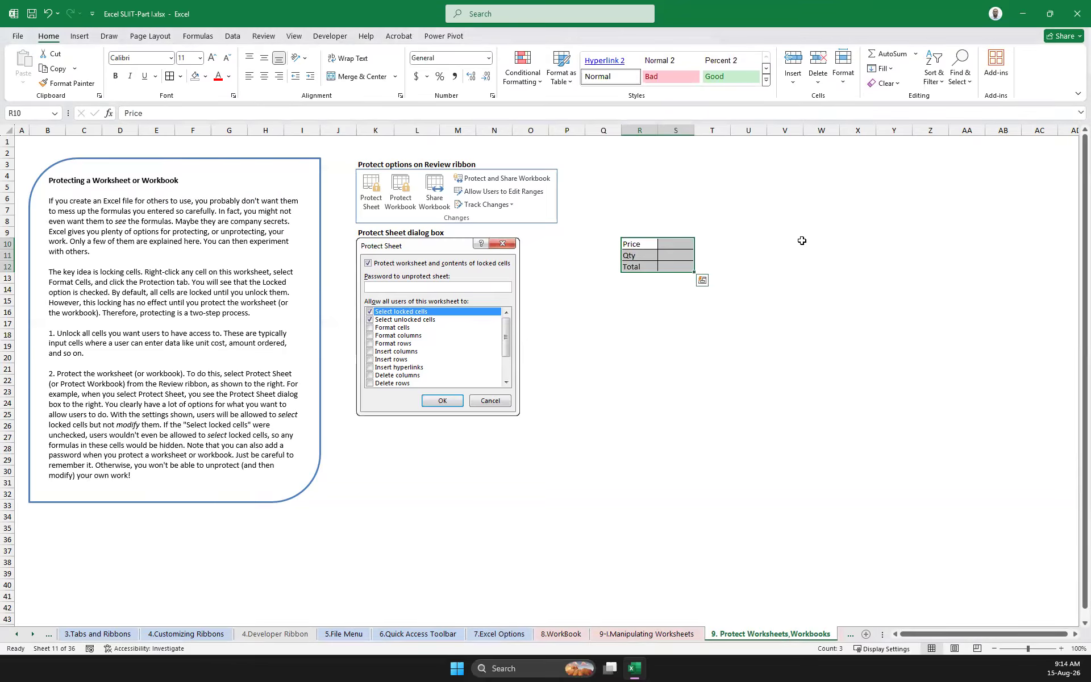
{"action": "left_click", "coordinate": [821, 244]}
Fill the Price and Qty input cells S10:S11 with grey
{"action": "left_click", "coordinate": [672, 249]}
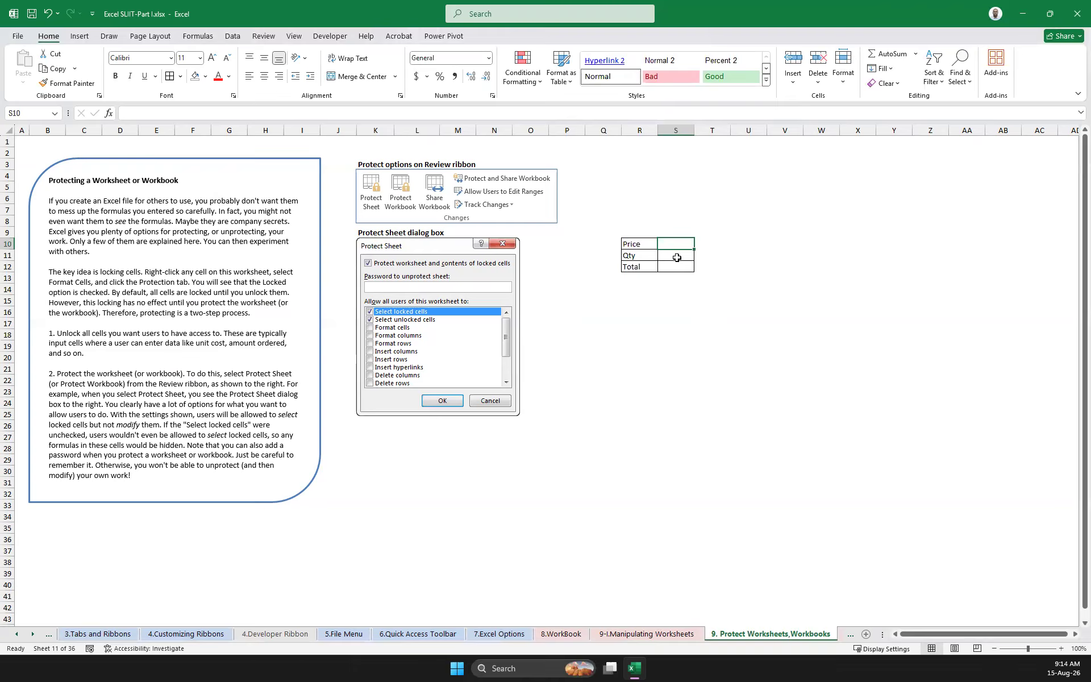
{"action": "left_click_drag", "start_coordinate": [677, 257], "coordinate": [676, 245]}
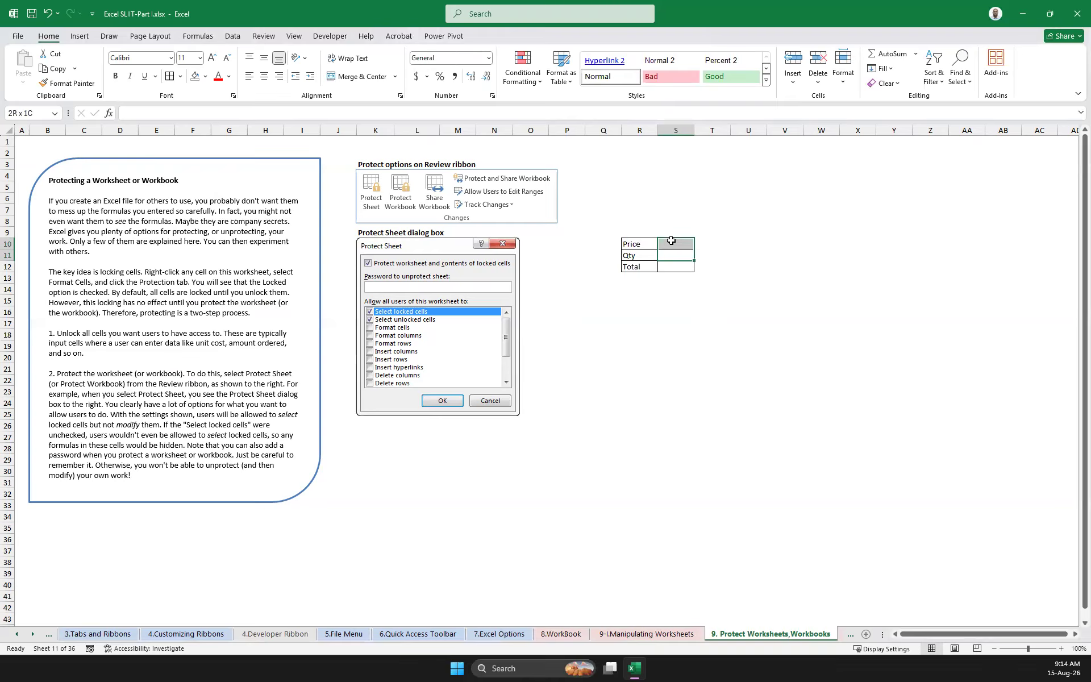
{"action": "left_click", "coordinate": [205, 76]}
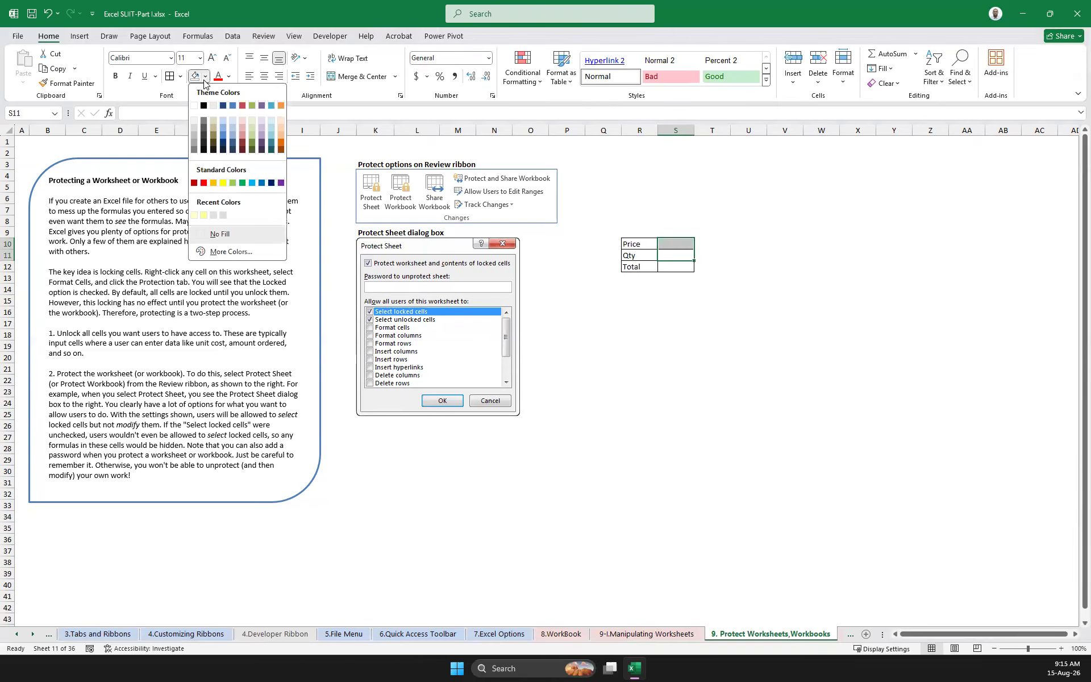
{"action": "left_click", "coordinate": [195, 140]}
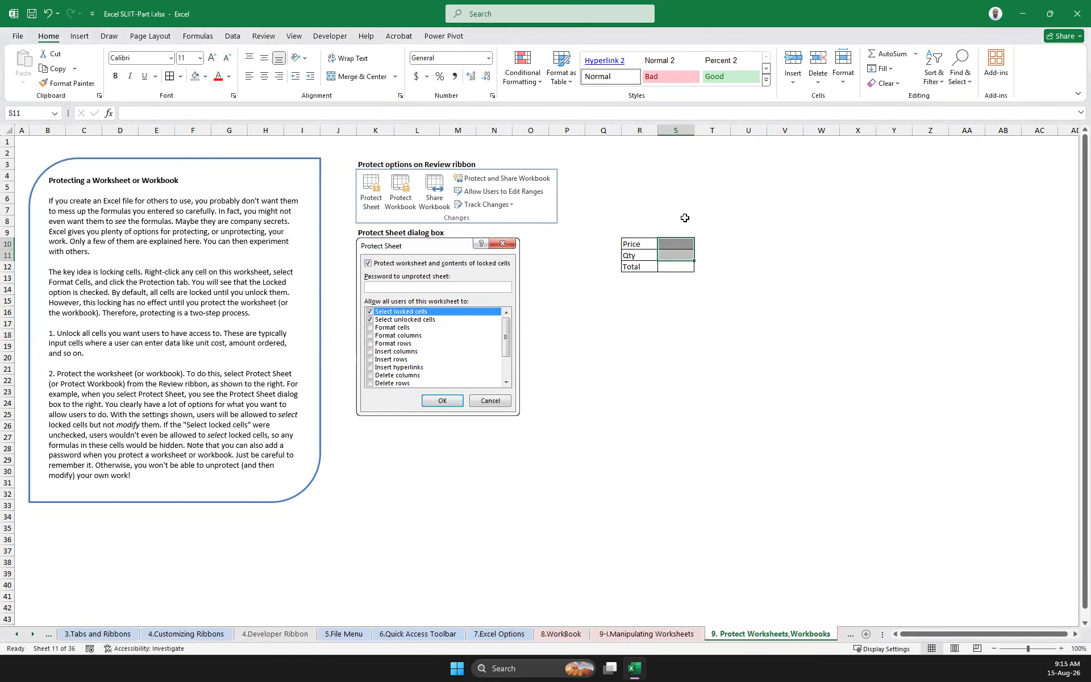
Enter the formula =S10*S11 in the Total cell S12
{"action": "left_click", "coordinate": [682, 269]}
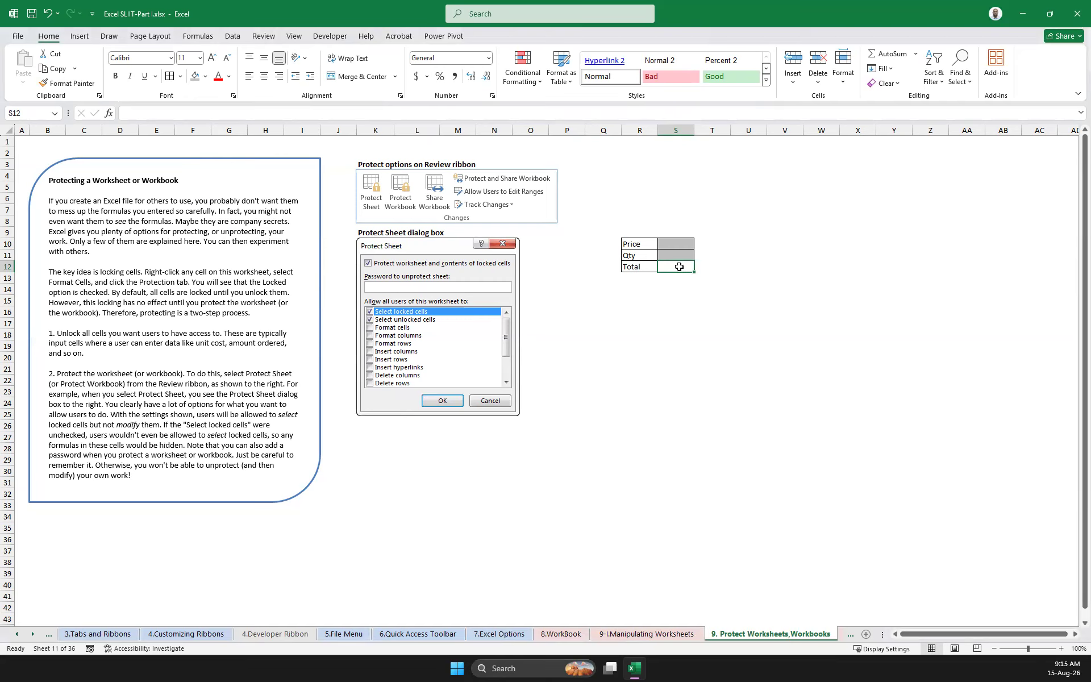
{"action": "type", "text": "="}
{"action": "left_click", "coordinate": [667, 241]}
{"action": "type", "text": "*"}
{"action": "left_click", "coordinate": [677, 253]}
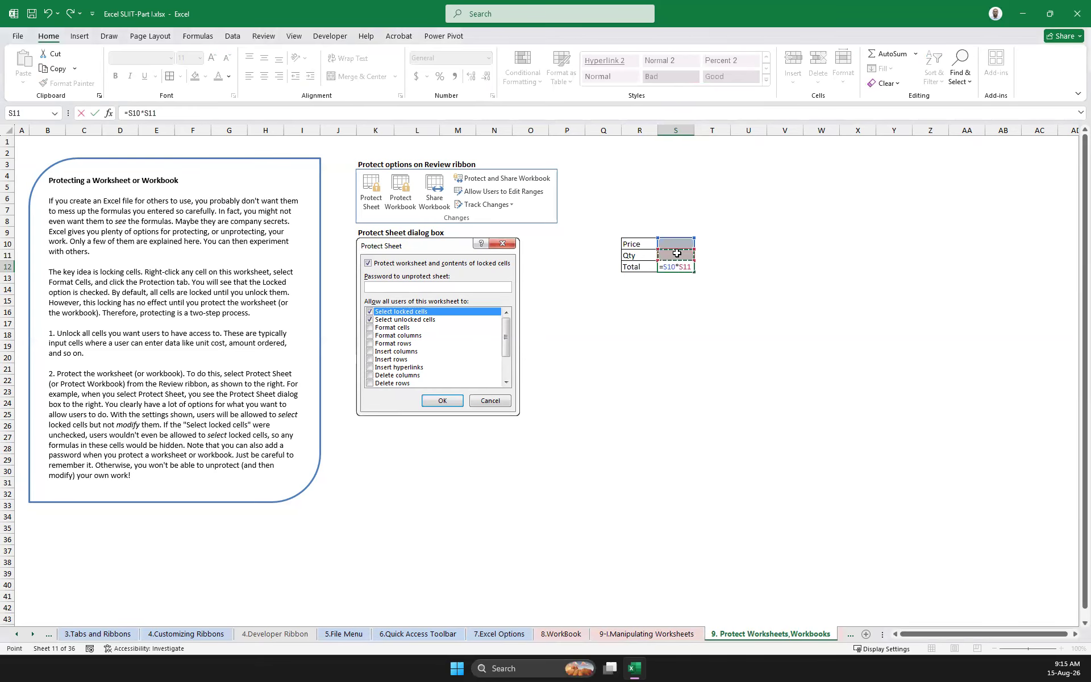
{"action": "key", "text": "Return"}
Format the Total cell S12 with the Accounting number format in dollars
{"action": "left_click", "coordinate": [677, 267]}
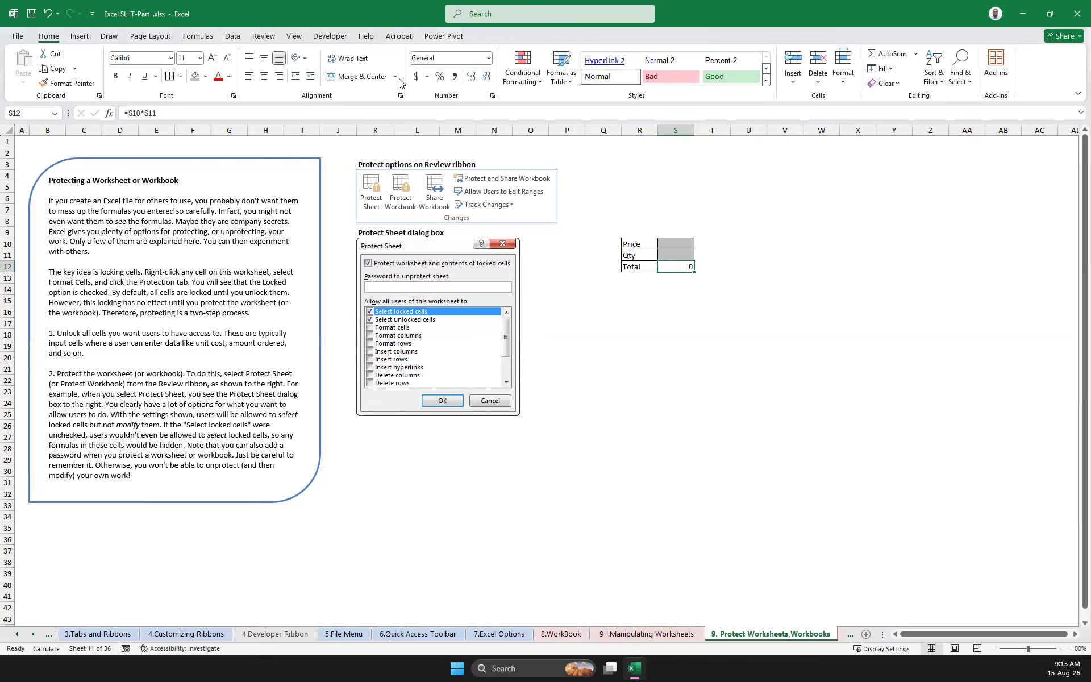
{"action": "left_click", "coordinate": [424, 79]}
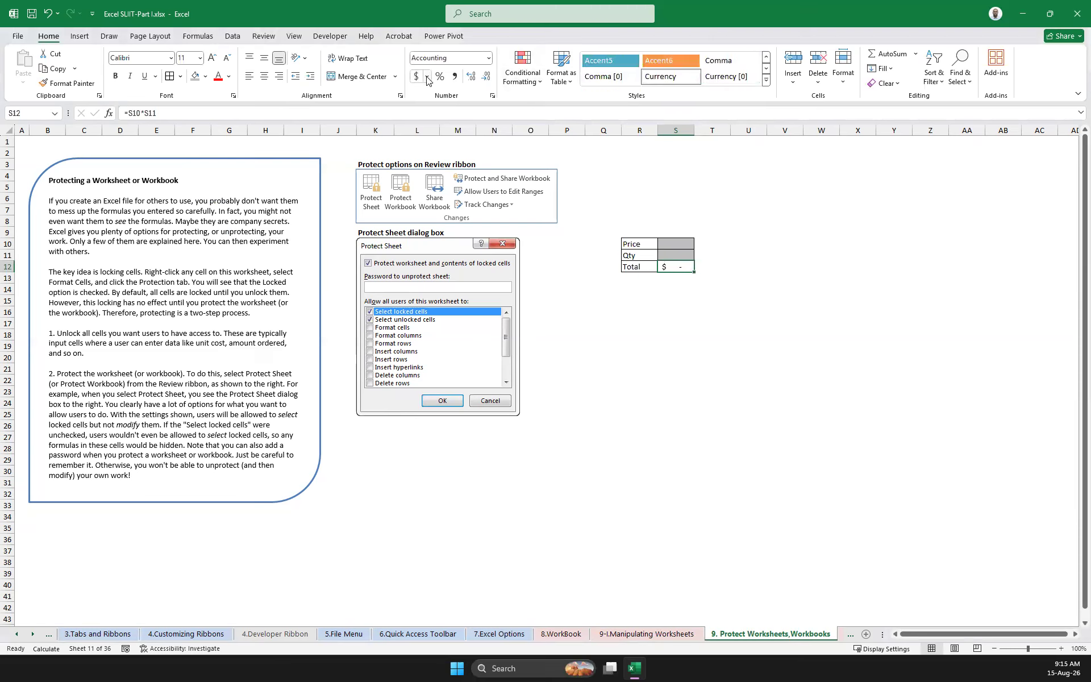
{"action": "left_click", "coordinate": [734, 291]}
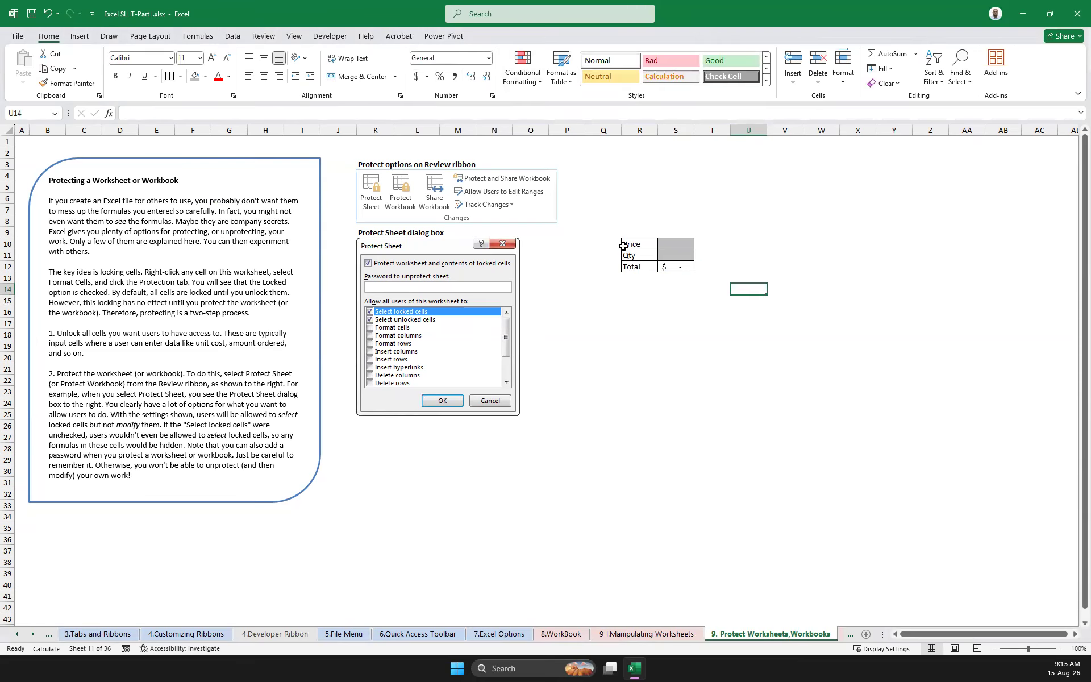
Unlock the input cells S10:S11 by turning off their Locked protection setting
{"action": "left_click_drag", "start_coordinate": [673, 243], "coordinate": [671, 252]}
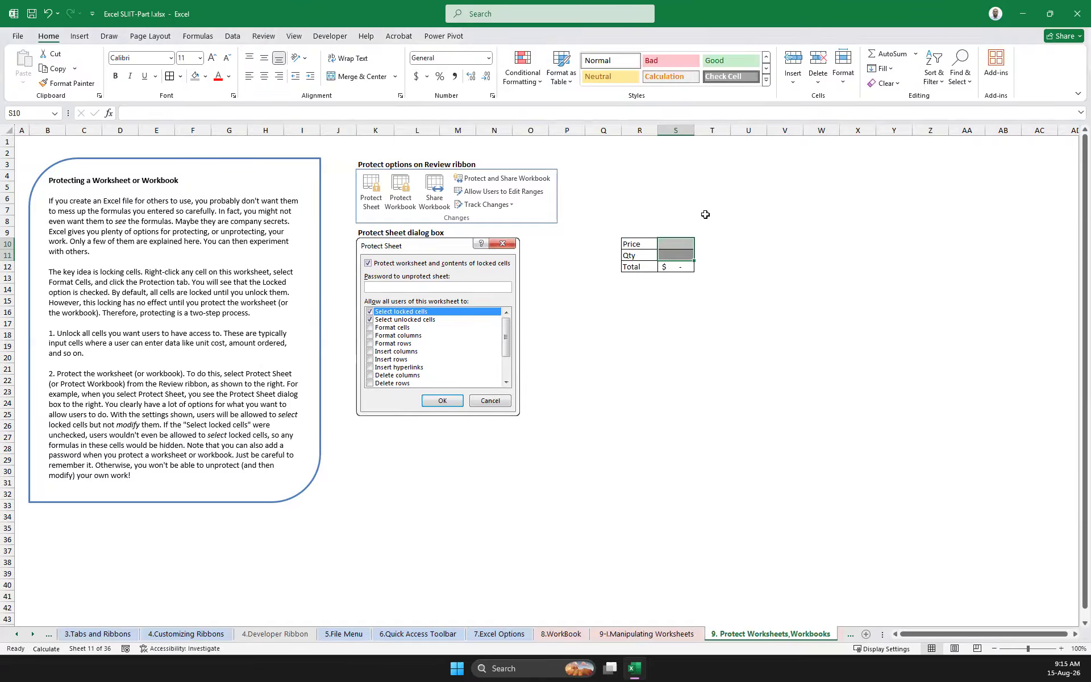
{"action": "right_click", "coordinate": [676, 244]}
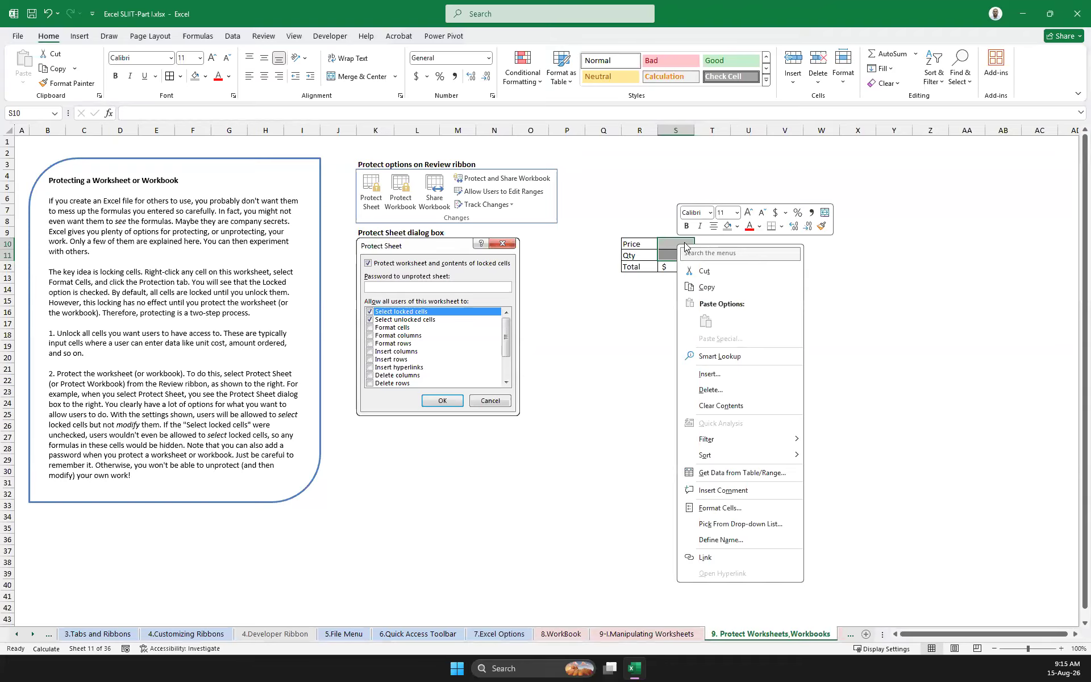
{"action": "left_click", "coordinate": [717, 508]}
{"action": "left_click", "coordinate": [446, 304]}
{"action": "left_click", "coordinate": [636, 533]}
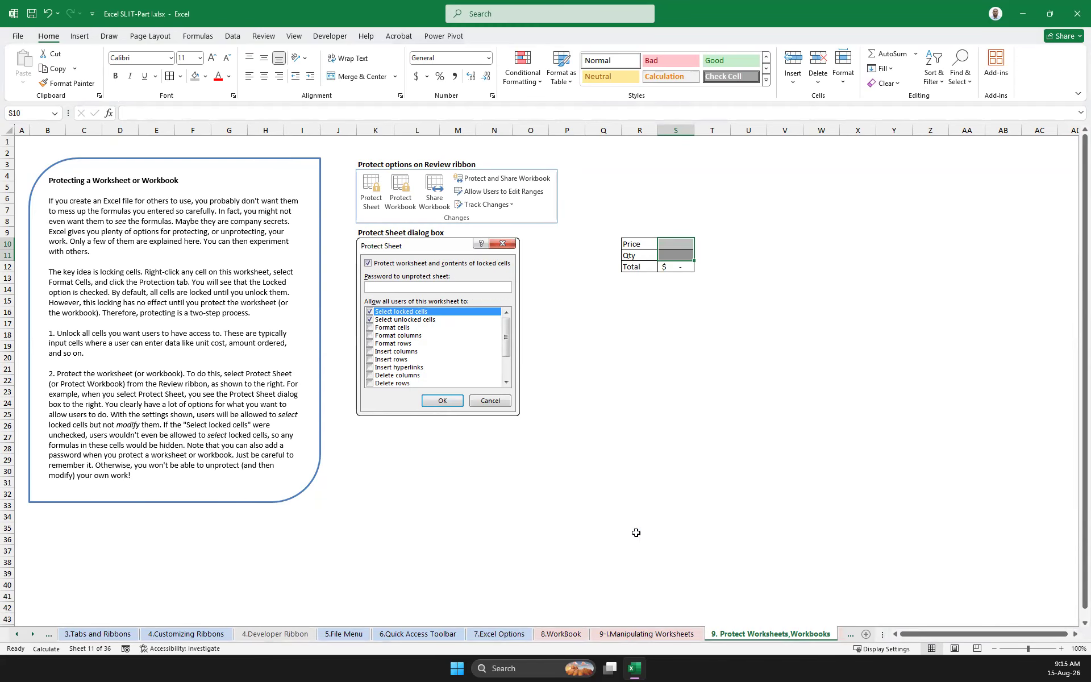
Check the Locked setting of the range P15:V23 in Format Cells, then close the dialog without changes
{"action": "left_click_drag", "start_coordinate": [574, 300], "coordinate": [779, 398]}
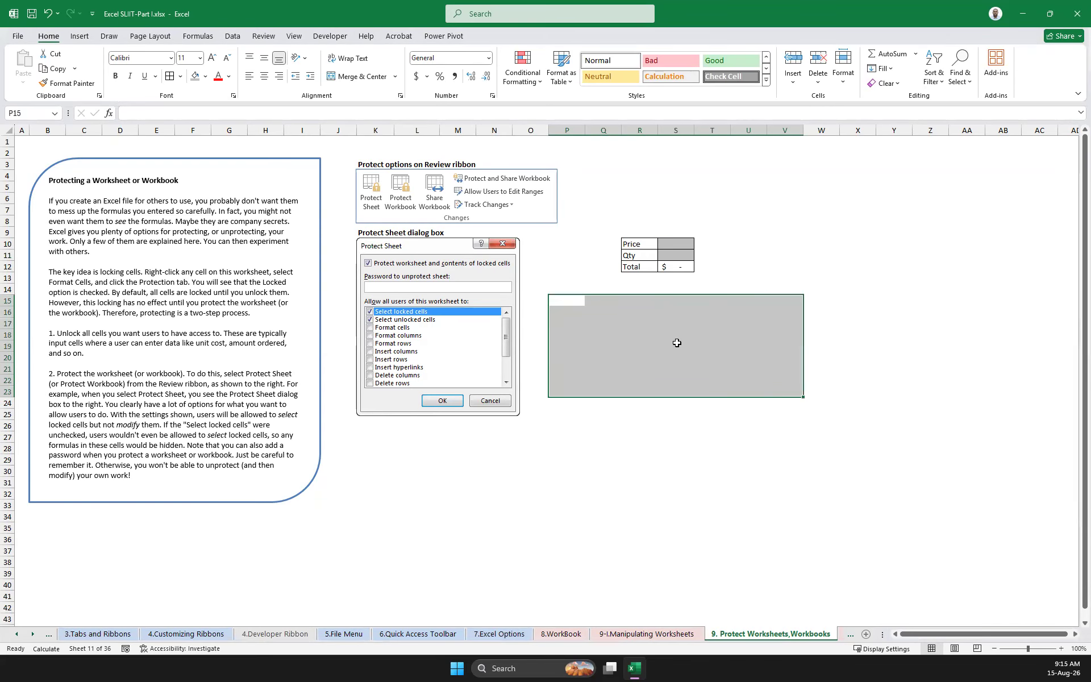
{"action": "right_click", "coordinate": [677, 342]}
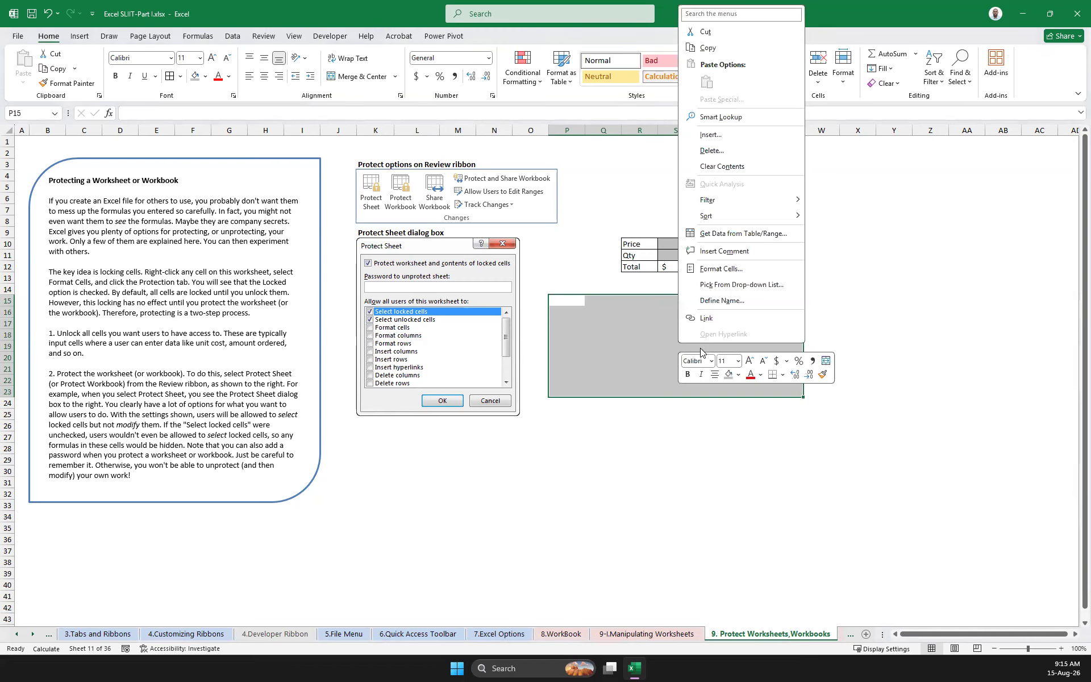
{"action": "left_click", "coordinate": [727, 270]}
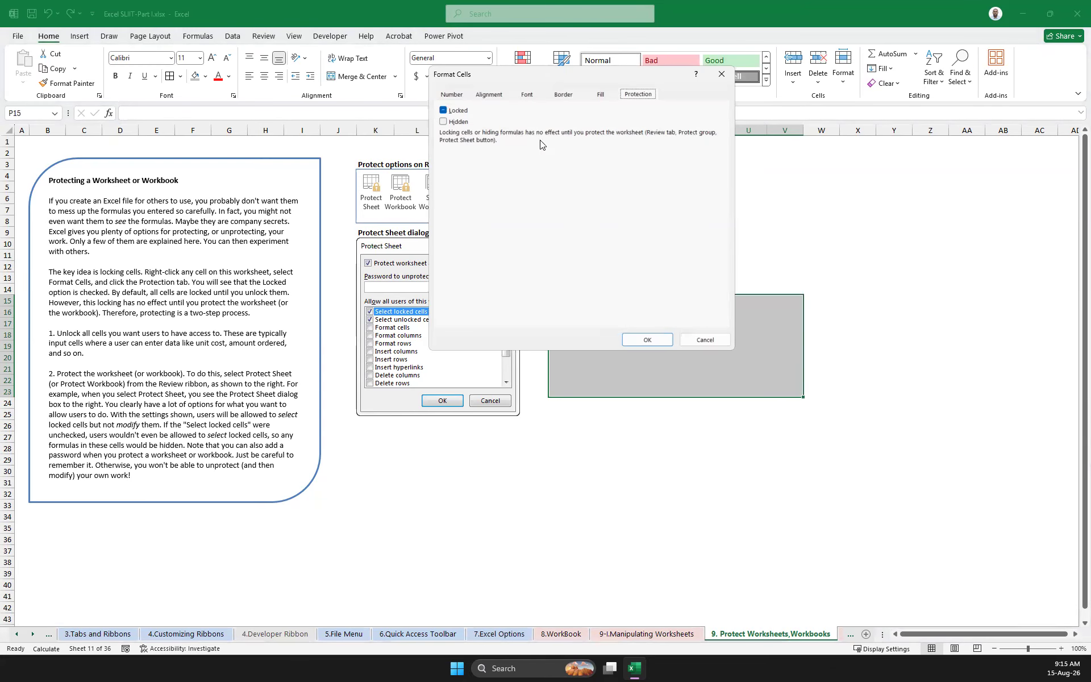
{"action": "left_click", "coordinate": [703, 340]}
{"action": "left_click", "coordinate": [712, 448]}
Check the Locked setting of the input cells S10:S11 in Format Cells and close the dialog
{"action": "left_click", "coordinate": [671, 242]}
{"action": "left_click_drag", "start_coordinate": [671, 243], "coordinate": [676, 257]}
{"action": "right_click", "coordinate": [676, 254]}
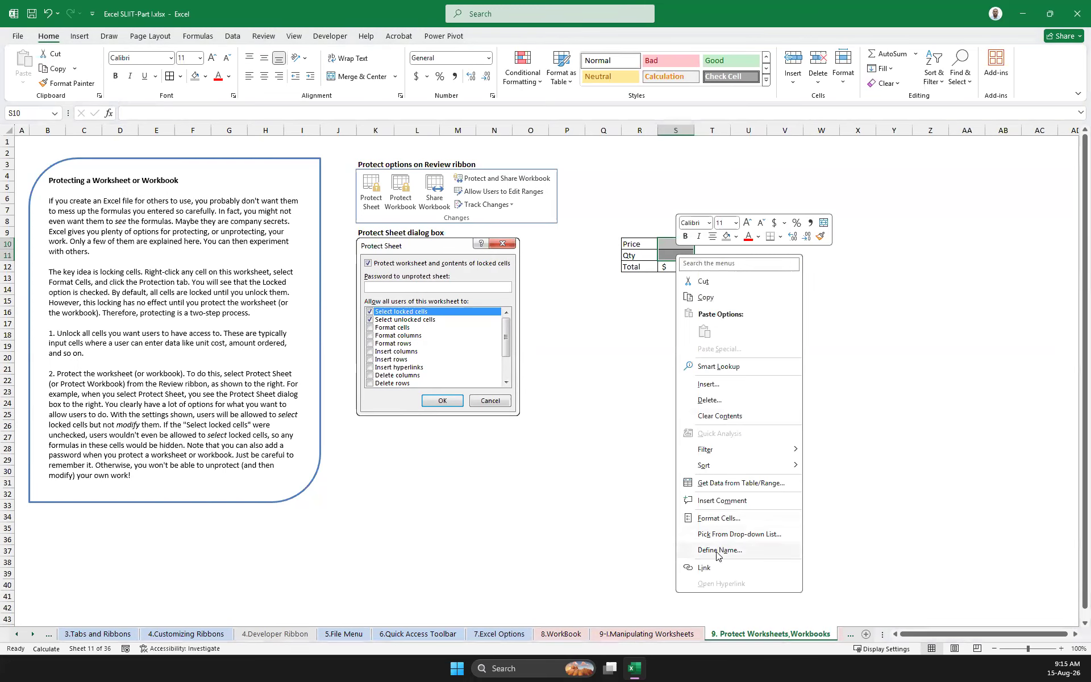
{"action": "left_click", "coordinate": [726, 519]}
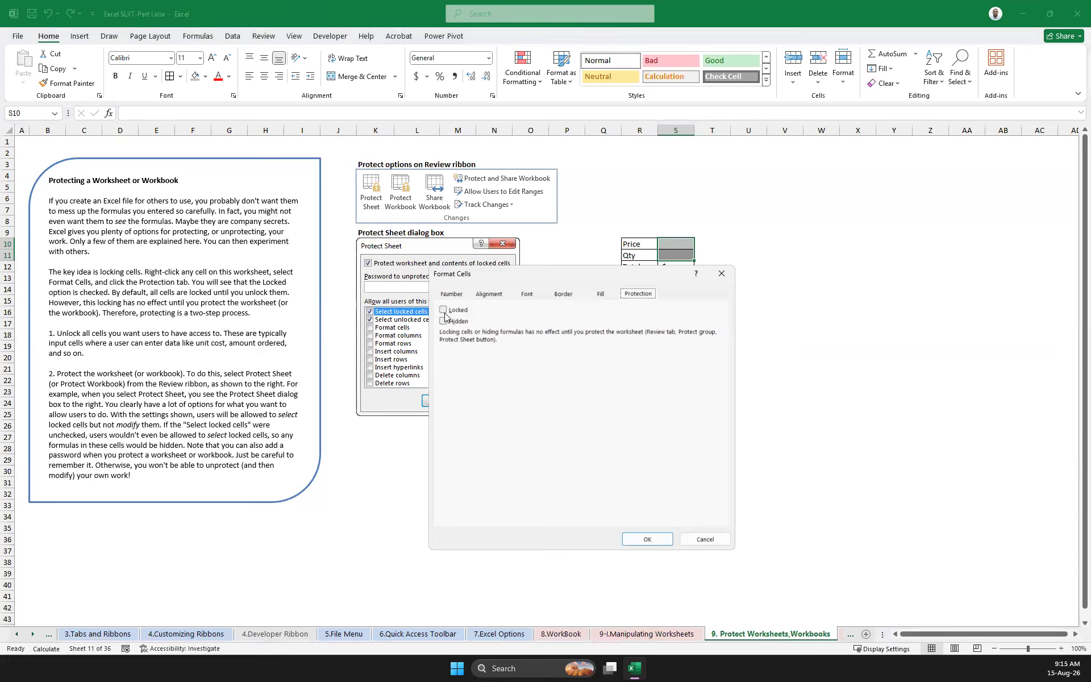
{"action": "left_click", "coordinate": [648, 539]}
{"action": "left_click", "coordinate": [746, 436]}
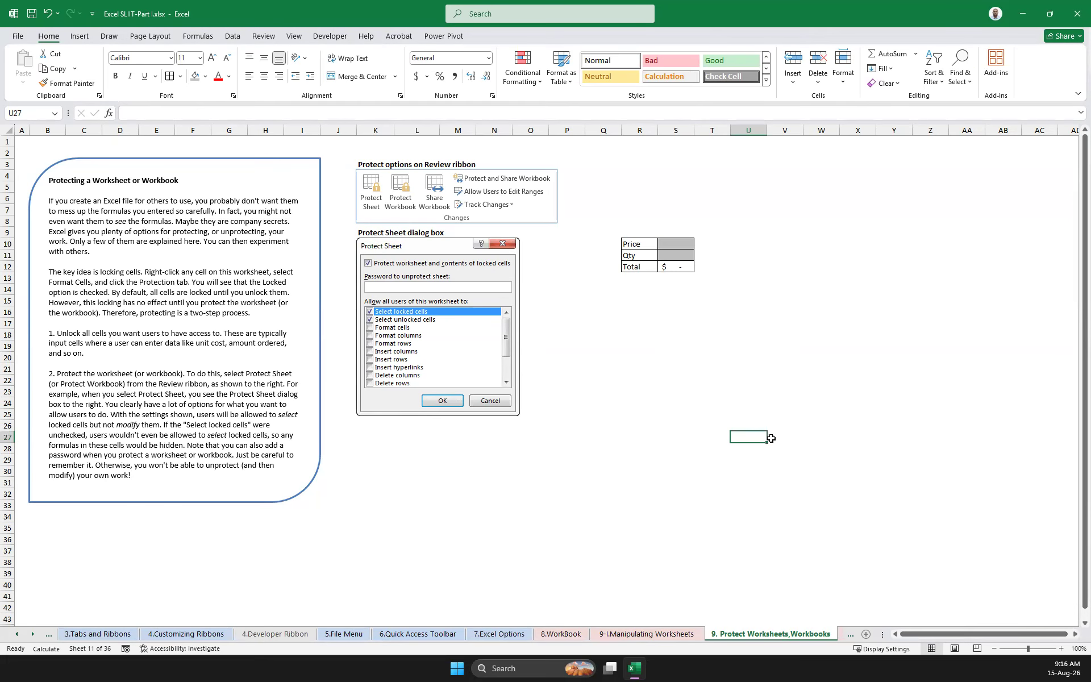
Protect the current worksheet with Select locked cells disallowed, entering and confirming the sheet password
{"action": "right_click", "coordinate": [748, 636]}
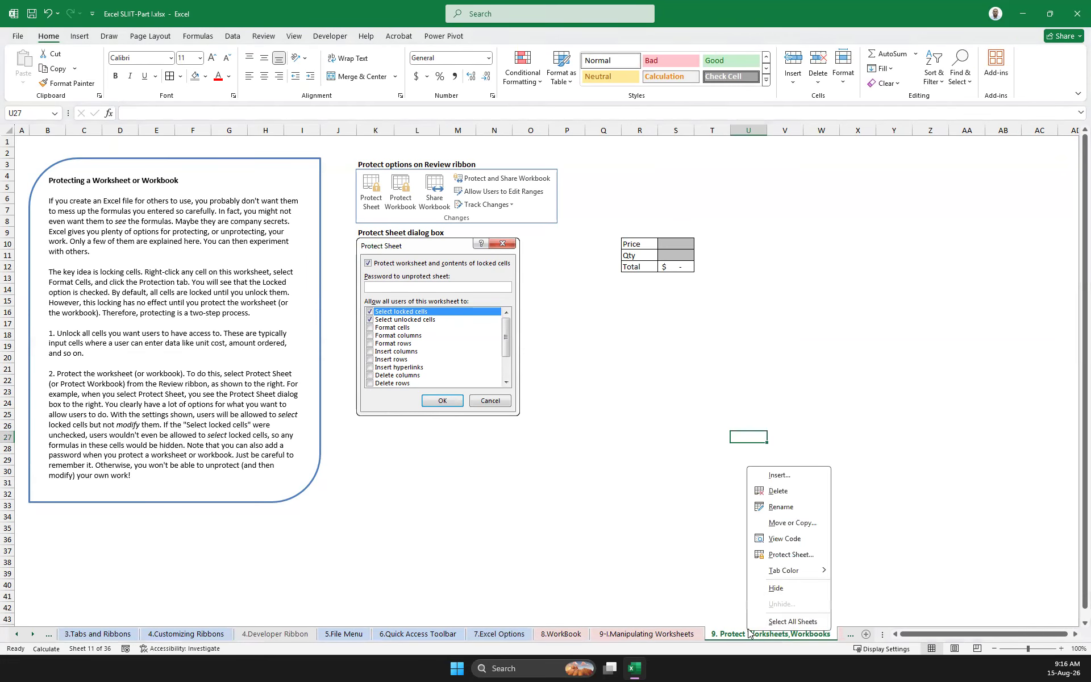
{"action": "left_click", "coordinate": [805, 553]}
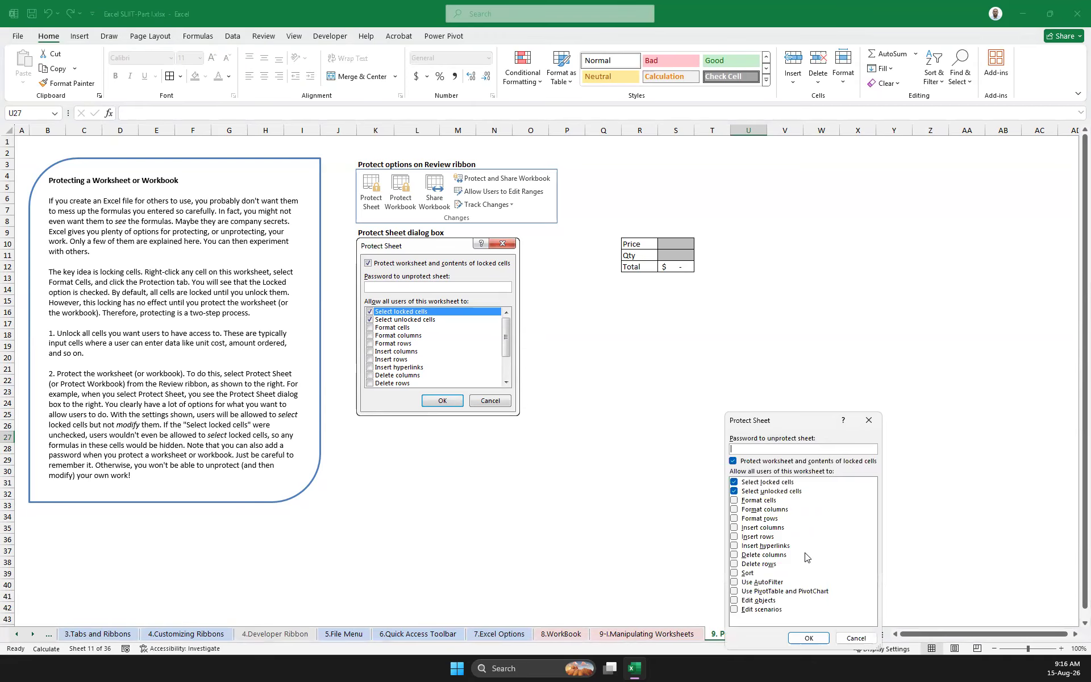
{"action": "left_click", "coordinate": [734, 482]}
{"action": "type", "text": "123"}
{"action": "left_click", "coordinate": [809, 636]}
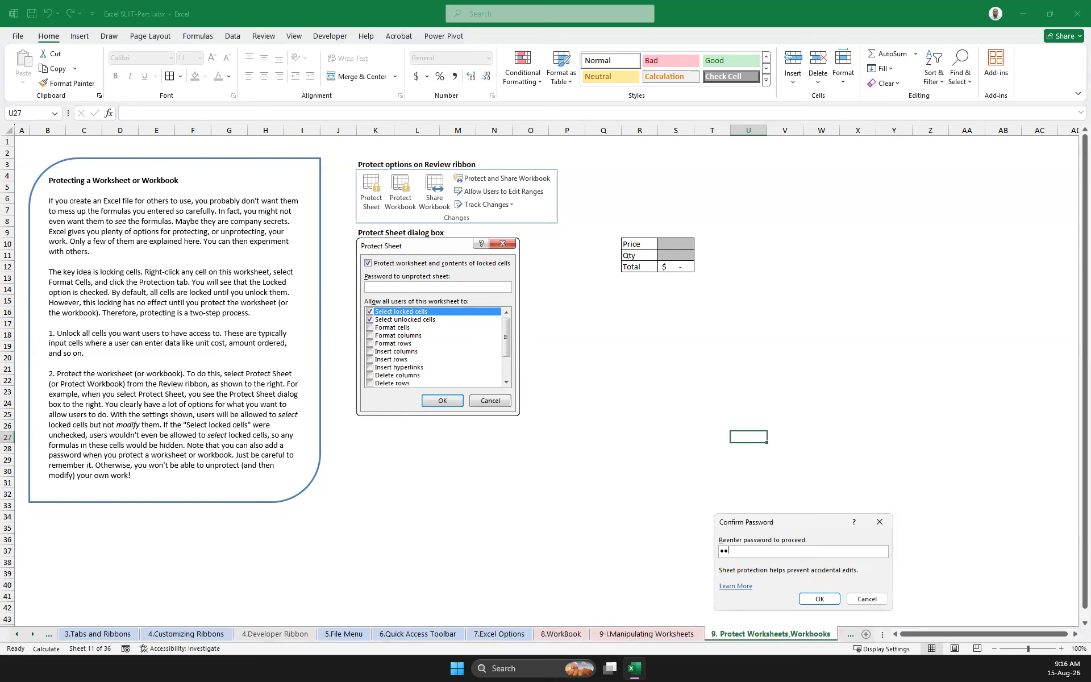
{"action": "left_click", "coordinate": [820, 599]}
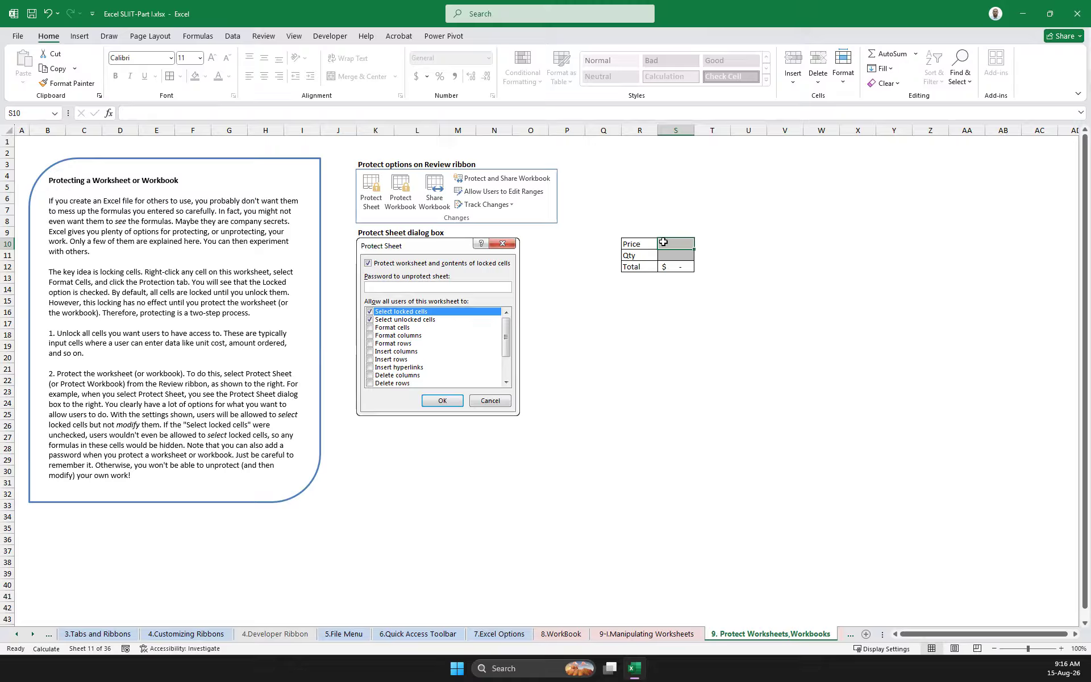
Enter a Price of 100 in S10 and a Qty of 10 in S11
{"action": "type", "text": "100"}
{"action": "key", "text": "Return"}
{"action": "type", "text": "10"}
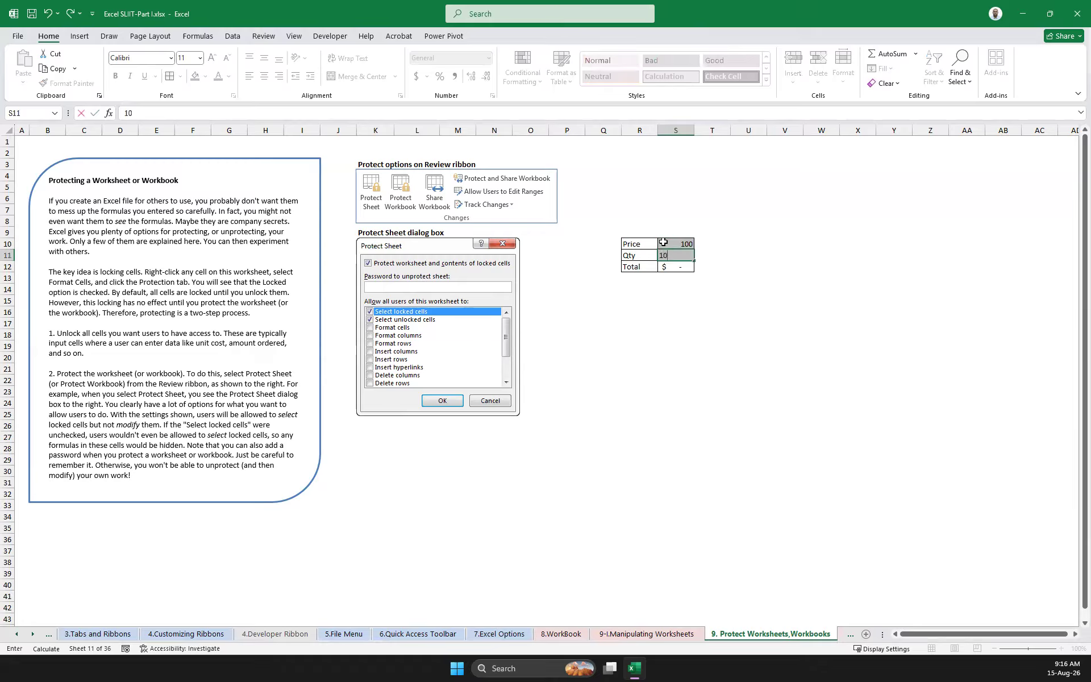
{"action": "key", "text": "Return"}
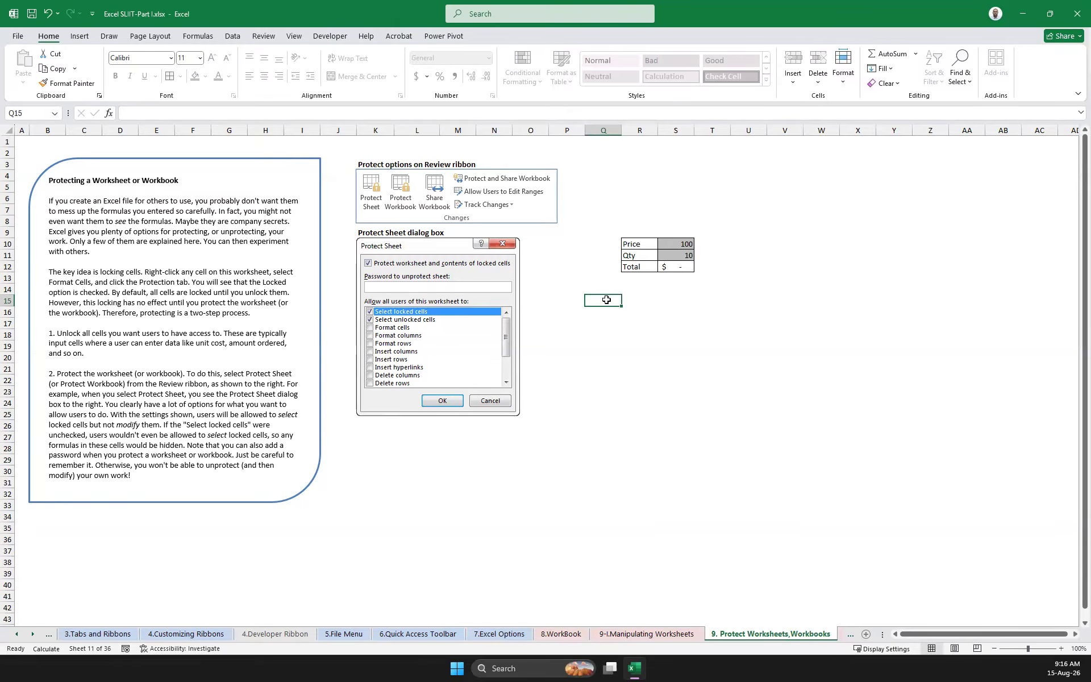
Move the cell selection around the protected sheet to test which cells can be reached
{"action": "key", "text": "Down"}
{"action": "key", "text": "Right"}
{"action": "key", "text": "Right"}
{"action": "key", "text": "Left"}
{"action": "key", "text": "Left"}
{"action": "key", "text": "Left"}
{"action": "key", "text": "Left"}
{"action": "key", "text": "Left"}
{"action": "key", "text": "Left"}
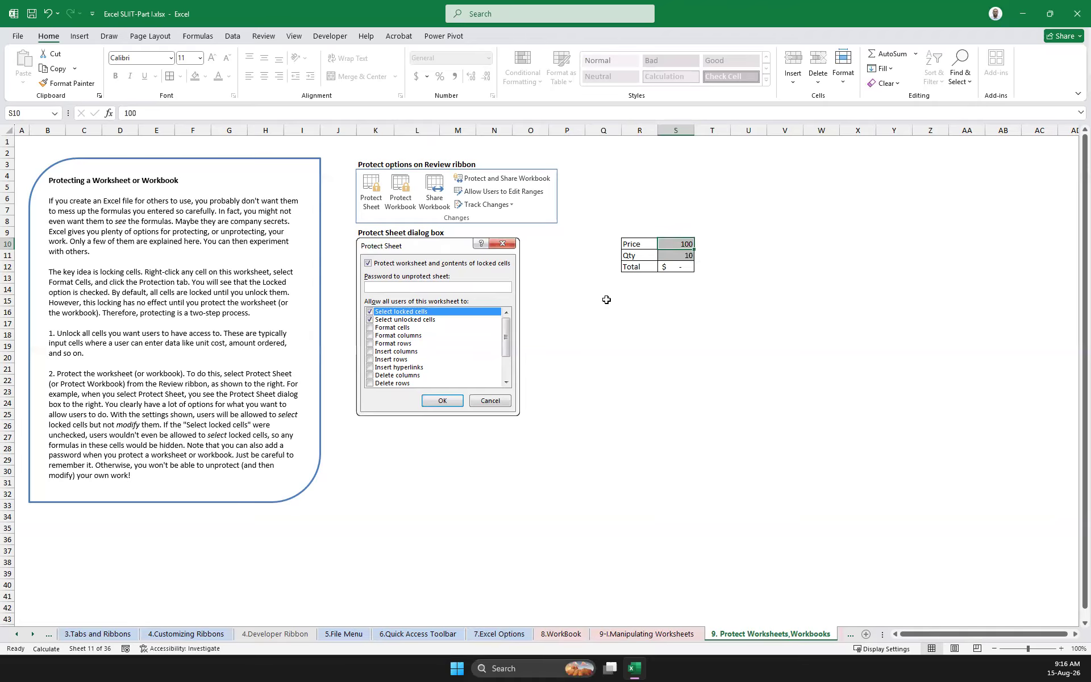
Try to move the cells Q15:Q16 one column over on the protected sheet and dismiss the alert
{"action": "left_click", "coordinate": [606, 300]}
{"action": "left_click_drag", "start_coordinate": [597, 301], "coordinate": [559, 309]}
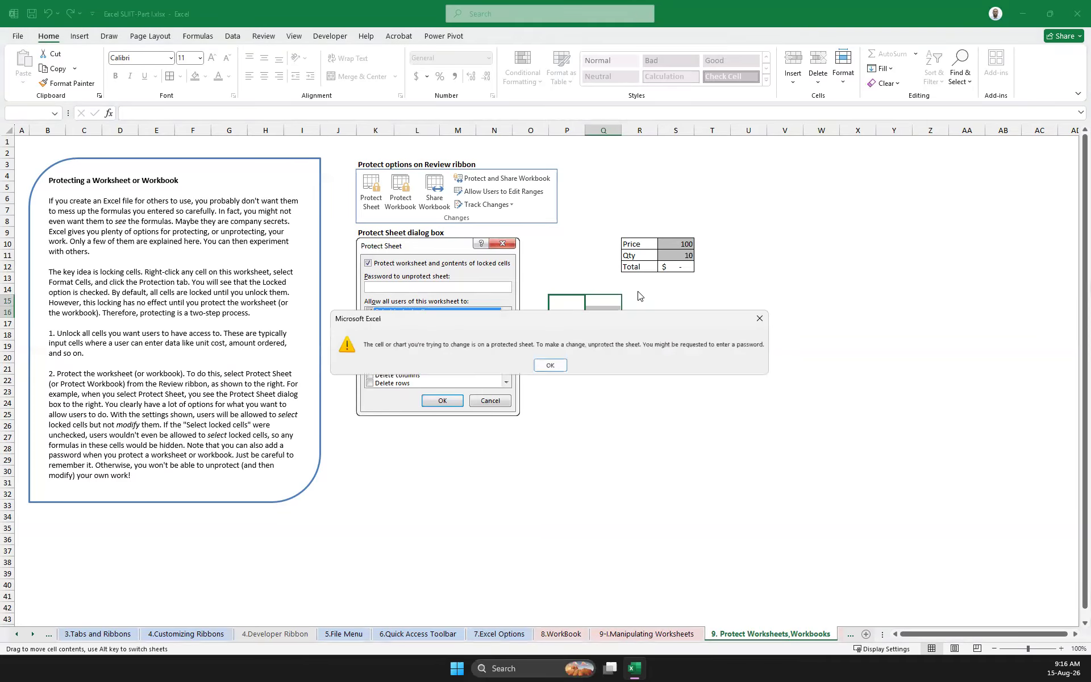
{"action": "left_click", "coordinate": [758, 320]}
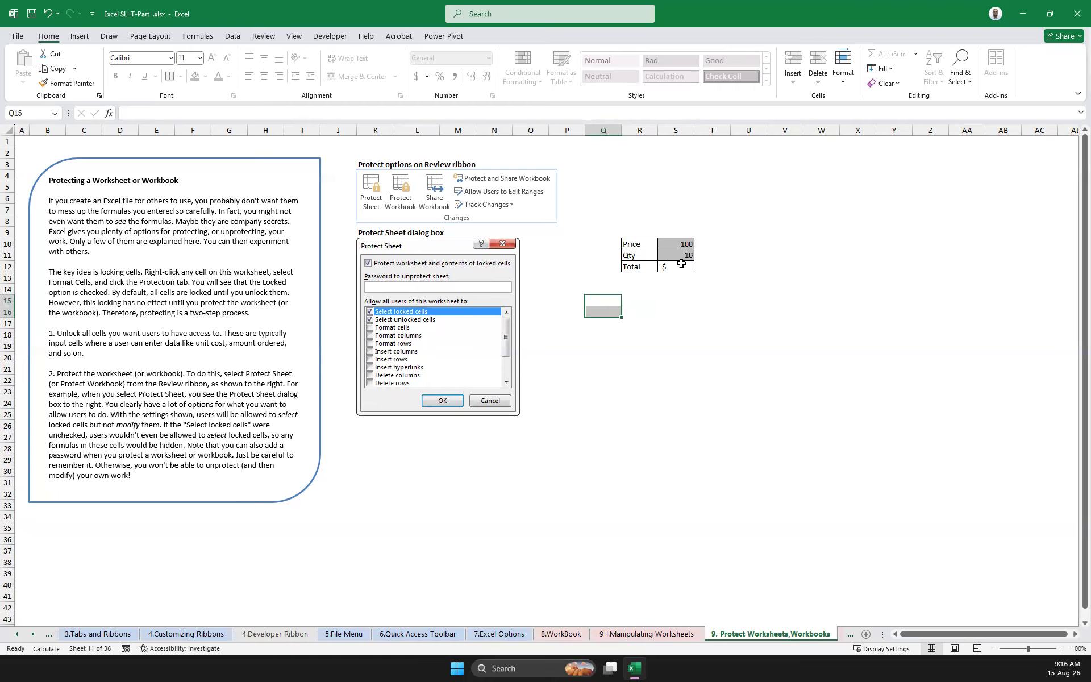
Set the workbook's calculation mode to Automatic
{"action": "right_click", "coordinate": [747, 638]}
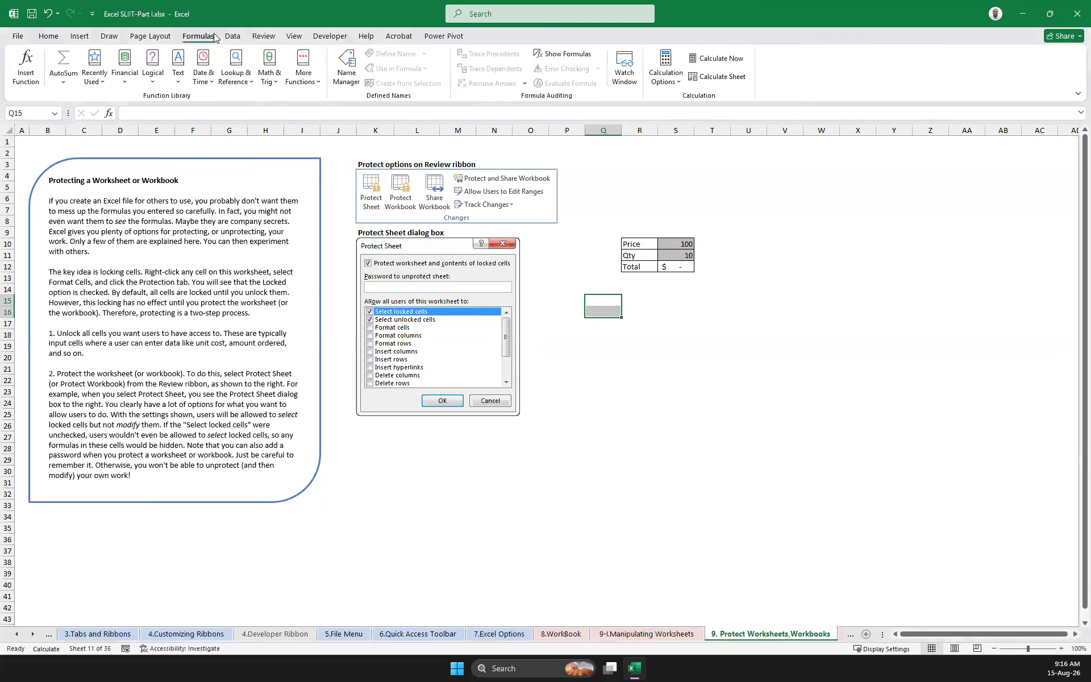
{"action": "left_click", "coordinate": [666, 74]}
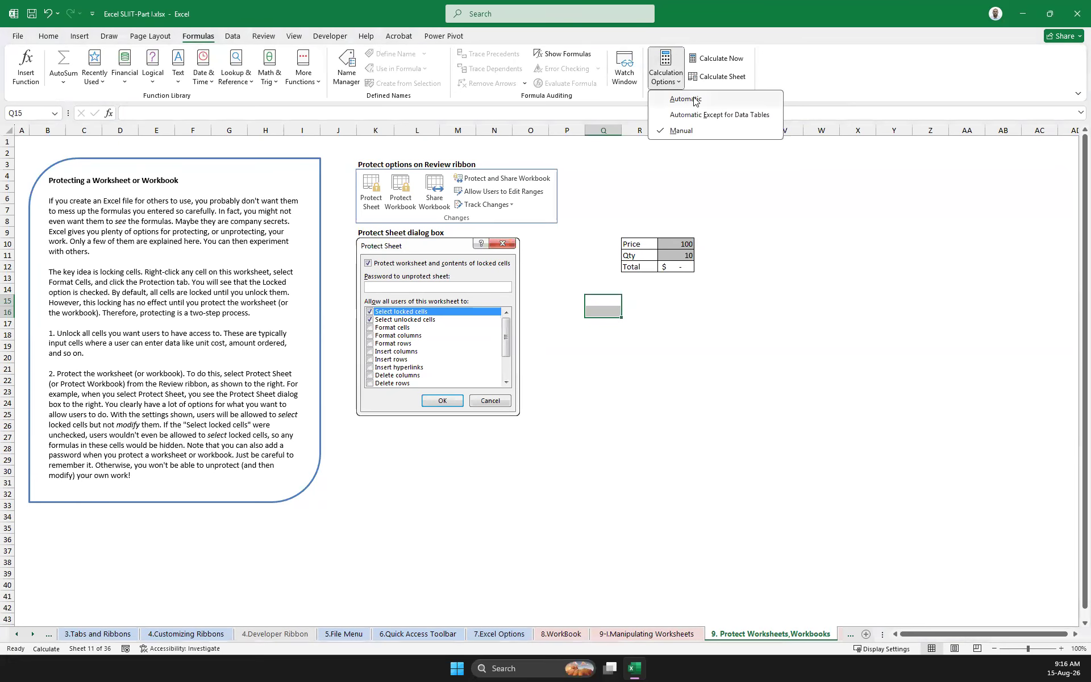
{"action": "left_click", "coordinate": [686, 99]}
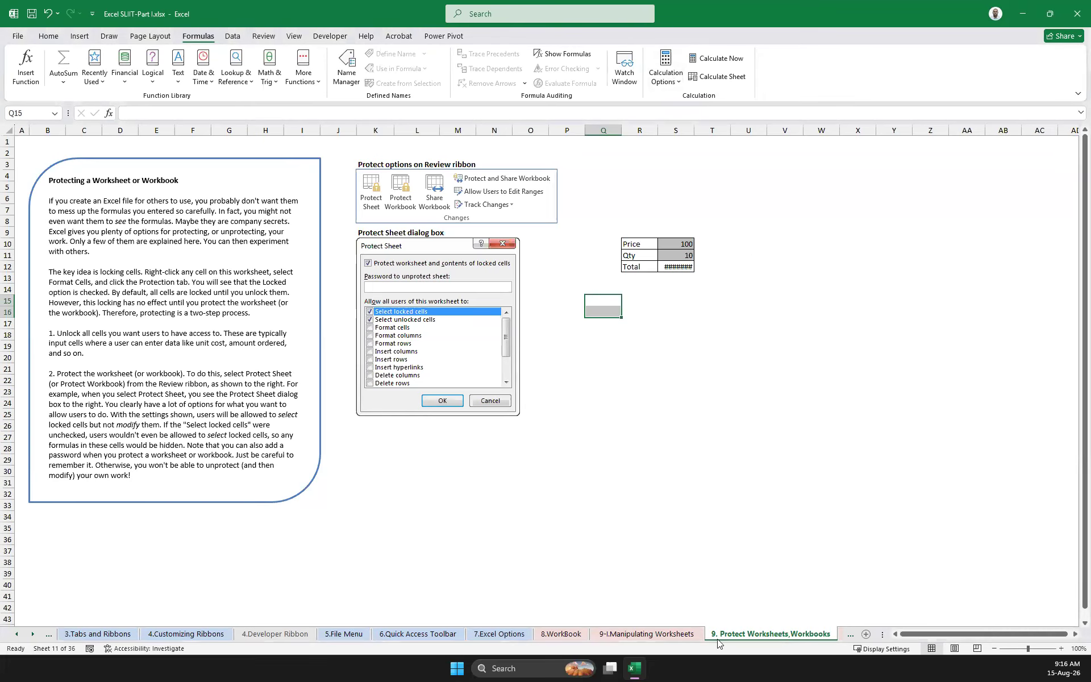
Unprotect the current worksheet by entering the sheet password
{"action": "right_click", "coordinate": [748, 637]}
{"action": "left_click", "coordinate": [813, 557]}
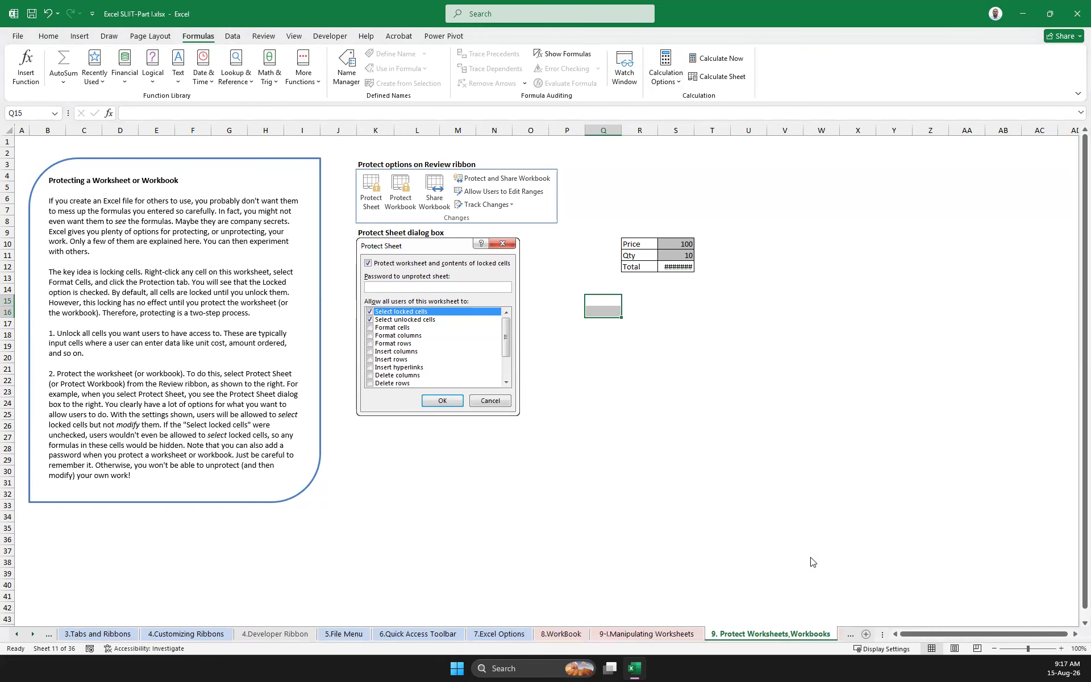
{"action": "key", "text": "Return"}
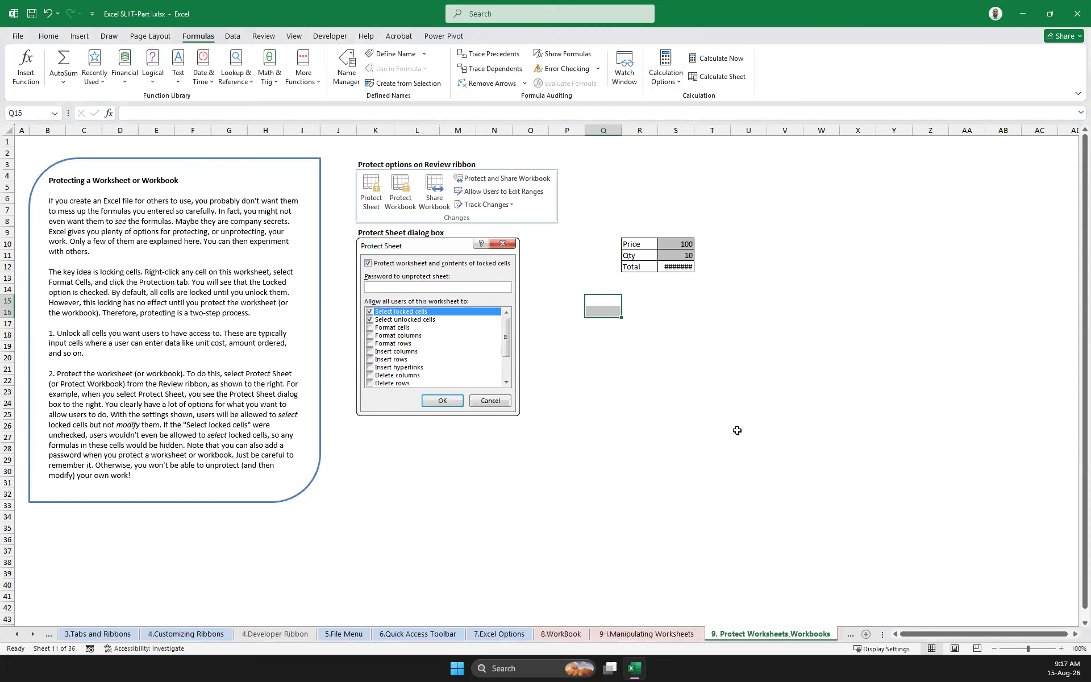
Lock the blank cells P15:Q16 through their protection setting in Format Cells
{"action": "left_click_drag", "start_coordinate": [567, 301], "coordinate": [603, 313]}
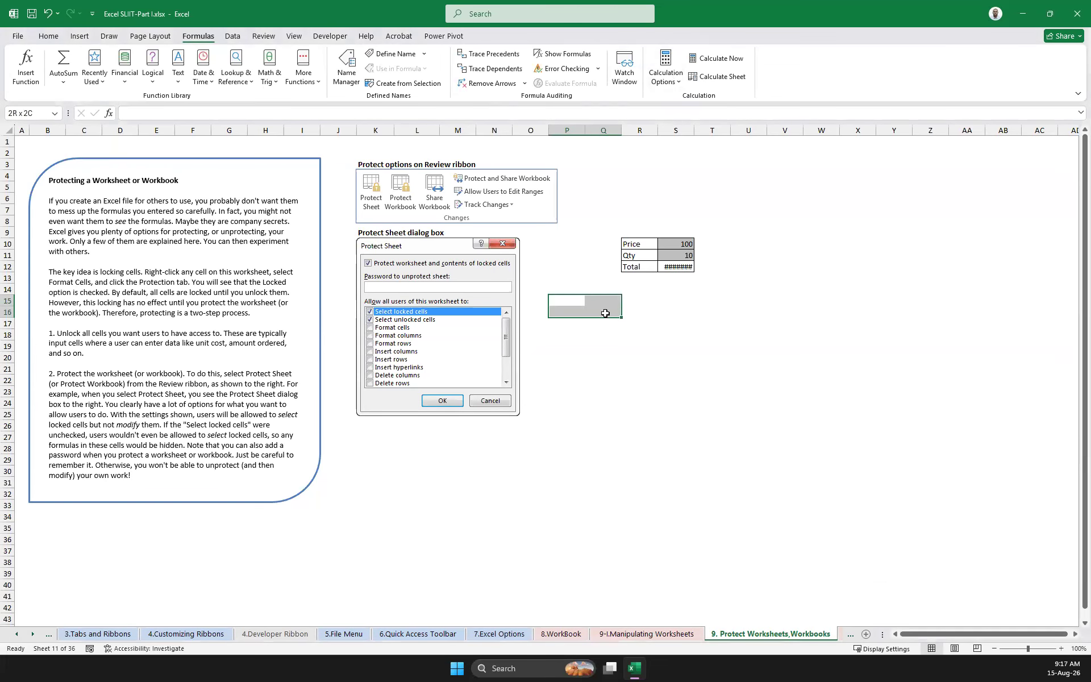
{"action": "right_click", "coordinate": [607, 314]}
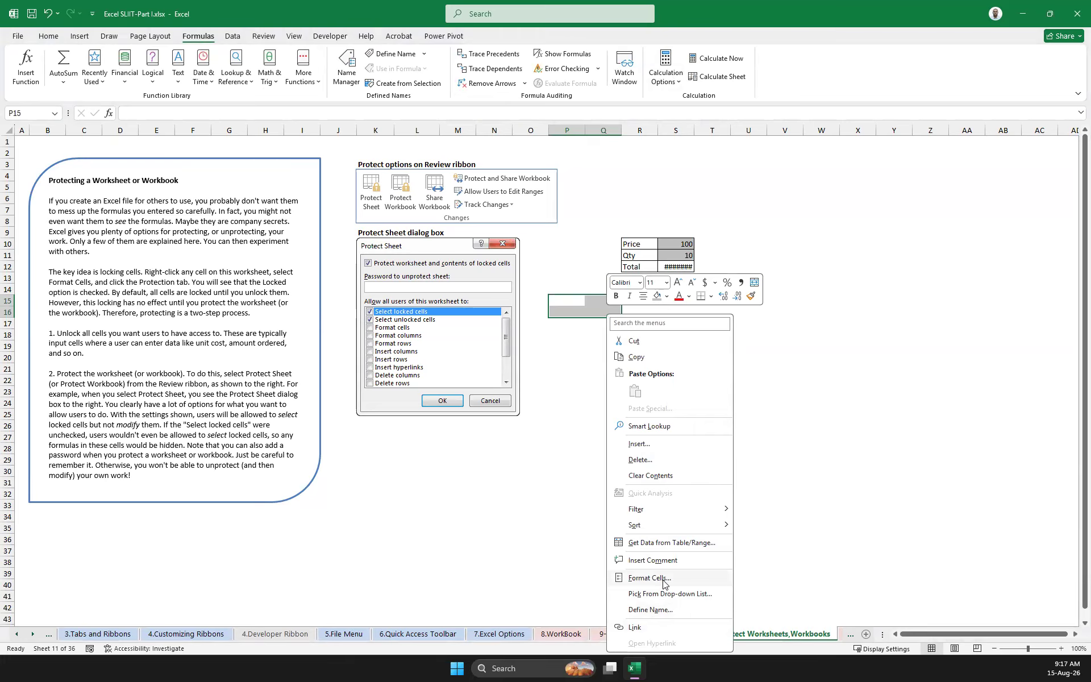
{"action": "left_click", "coordinate": [649, 578]}
{"action": "left_click", "coordinate": [393, 359]}
{"action": "left_click", "coordinate": [616, 586]}
{"action": "left_click", "coordinate": [562, 300]}
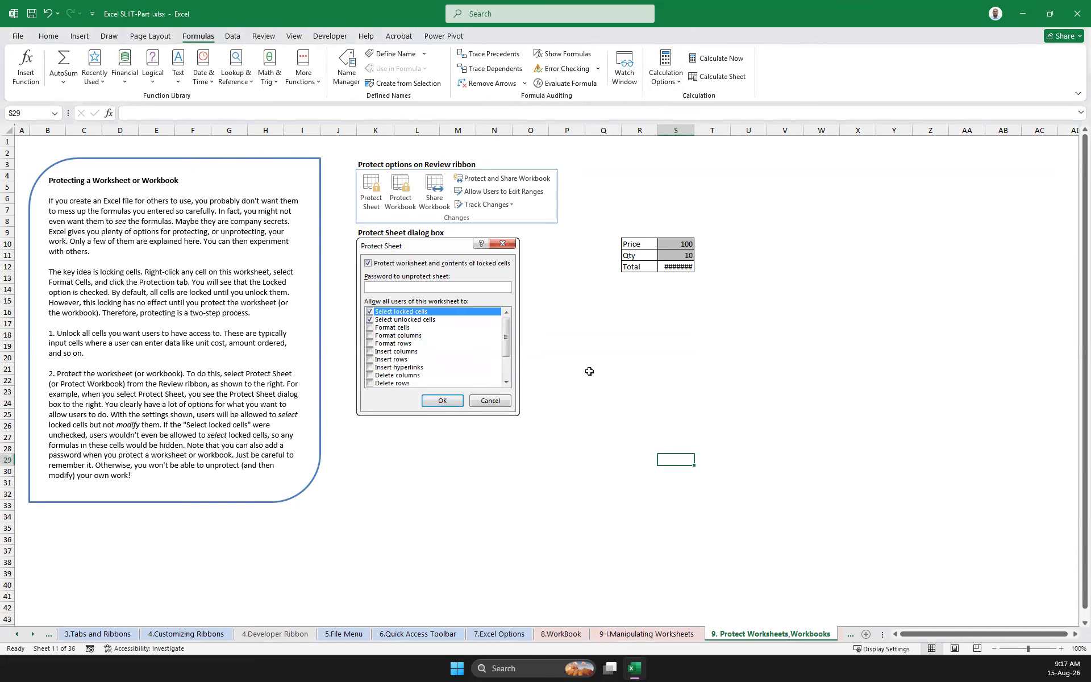
{"action": "left_click_drag", "start_coordinate": [580, 307], "coordinate": [580, 307]}
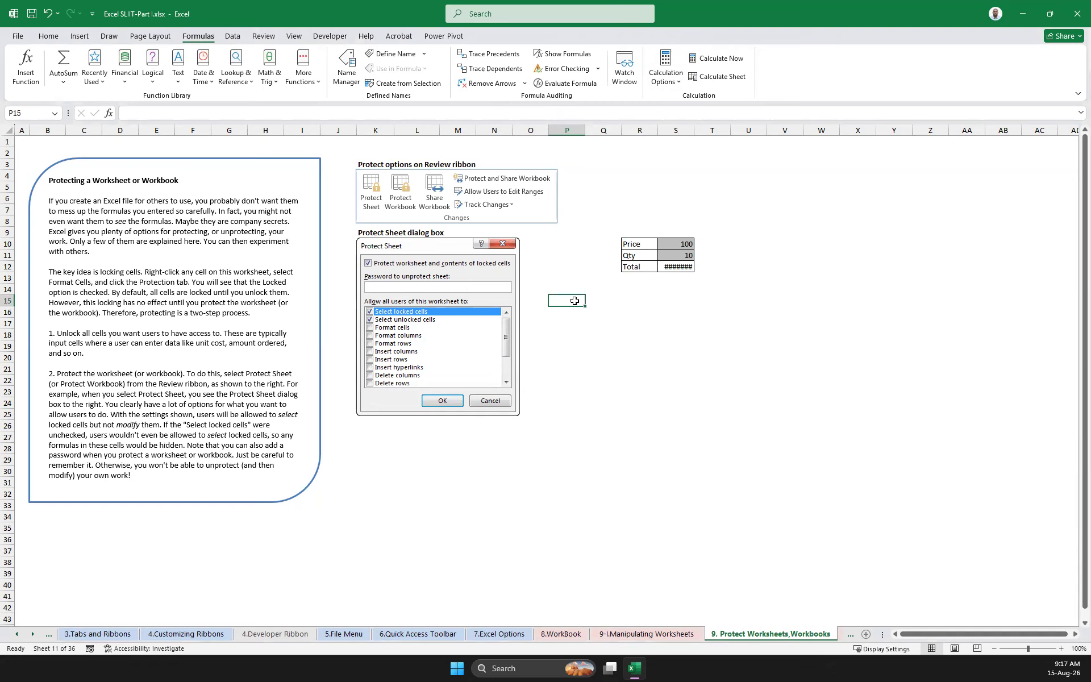
{"action": "right_click", "coordinate": [576, 303]}
Copy the formatting of blank cell X21 onto the empty range around and below P15 with Format Painter
{"action": "left_click", "coordinate": [854, 370]}
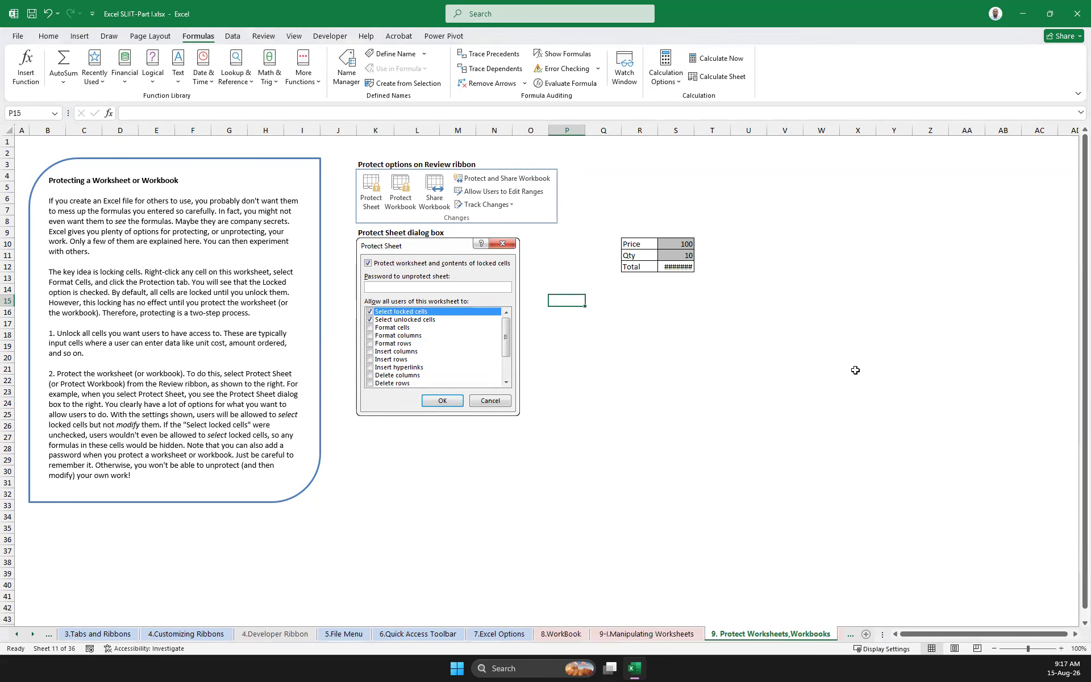
{"action": "left_click", "coordinate": [48, 36]}
{"action": "left_click", "coordinate": [67, 83]}
{"action": "mouse_move", "coordinate": [538, 288]}
{"action": "left_mouse_down"}
{"action": "mouse_move", "coordinate": [876, 562]}
{"action": "mouse_move", "coordinate": [914, 552]}
{"action": "left_mouse_up"}
Widen column S enough to fit the Total amount
{"action": "left_click", "coordinate": [785, 256]}
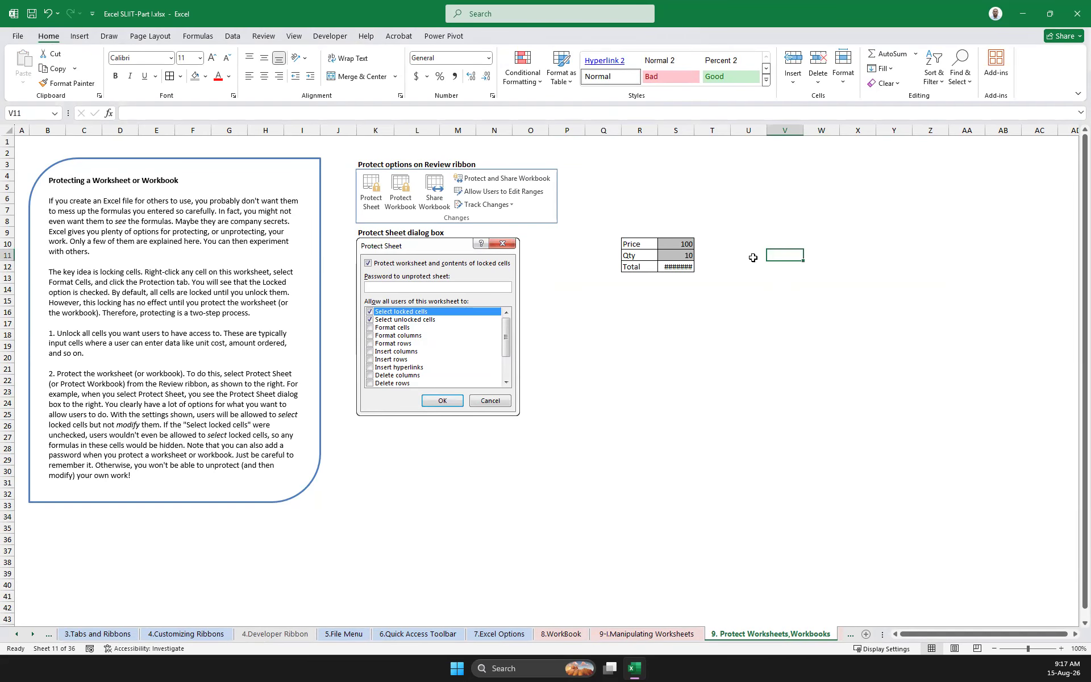
{"action": "left_click_drag", "start_coordinate": [693, 129], "coordinate": [712, 130]}
Protect the worksheet with only Select unlocked cells allowed, entering and confirming the sheet password
{"action": "right_click", "coordinate": [814, 633]}
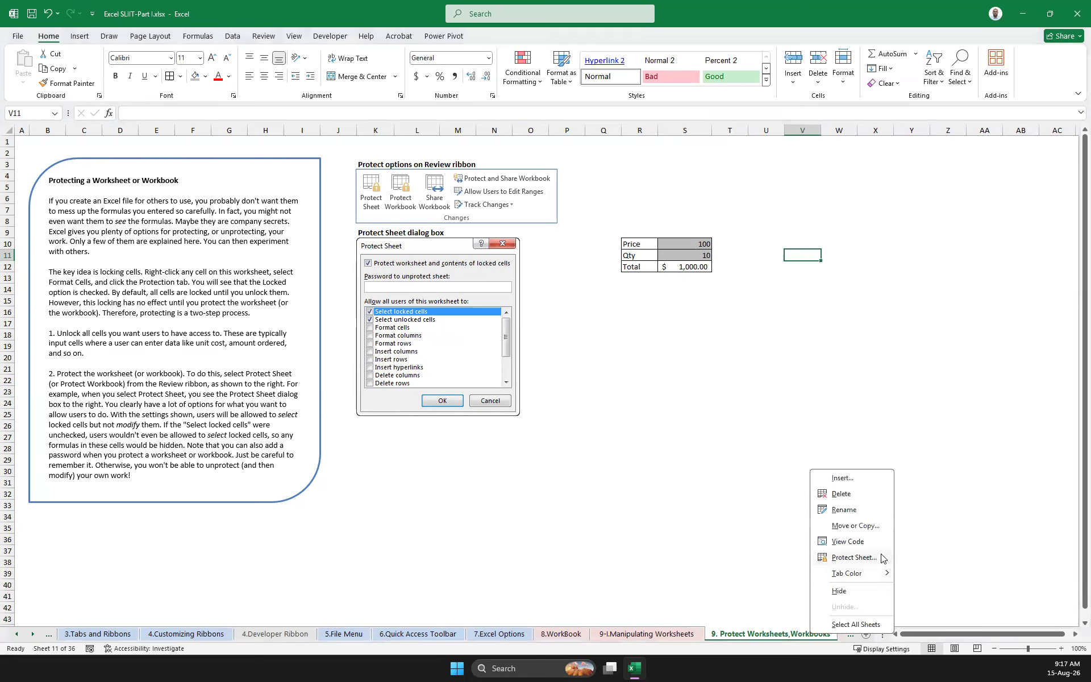
{"action": "left_click", "coordinate": [858, 558]}
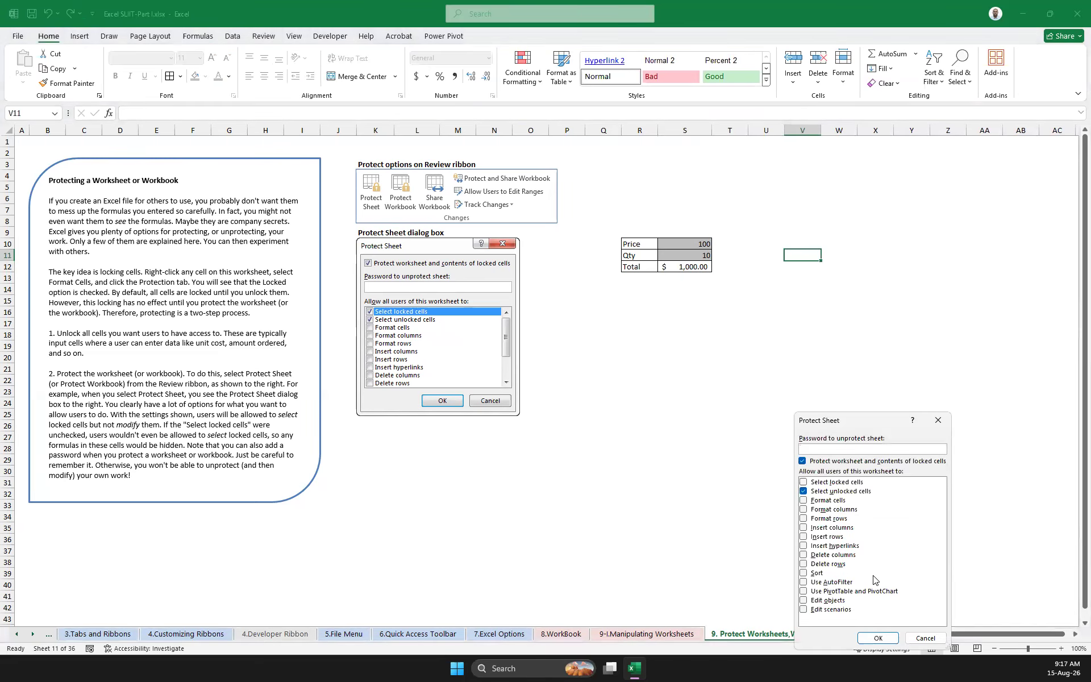
{"action": "type", "text": "123"}
{"action": "key", "text": "Return"}
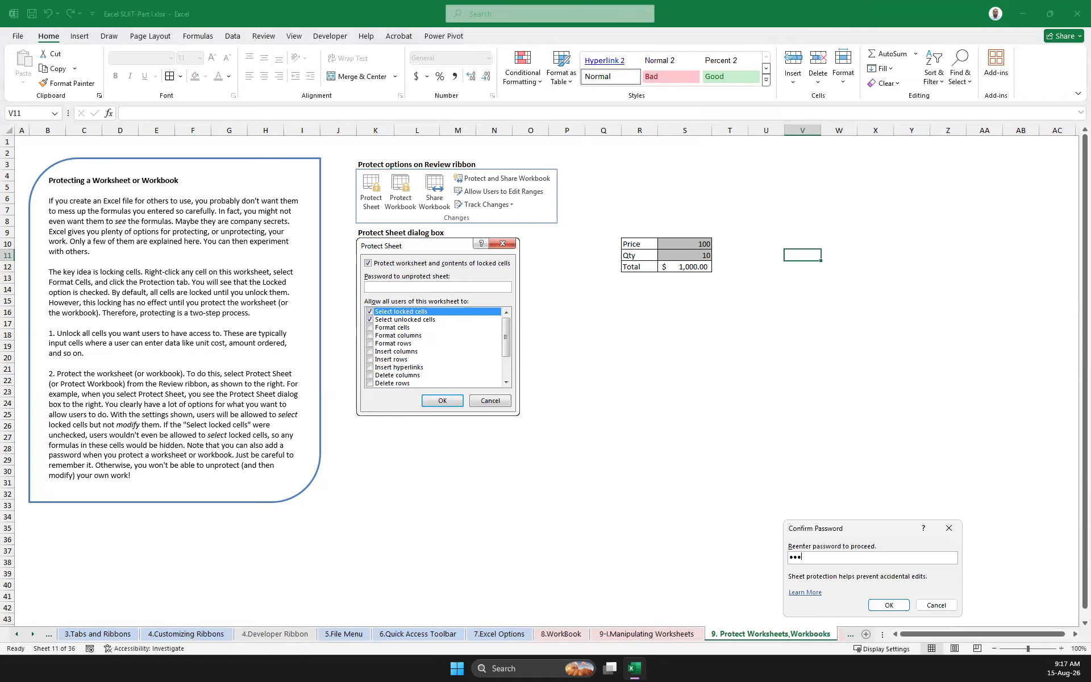
{"action": "key", "text": "Return"}
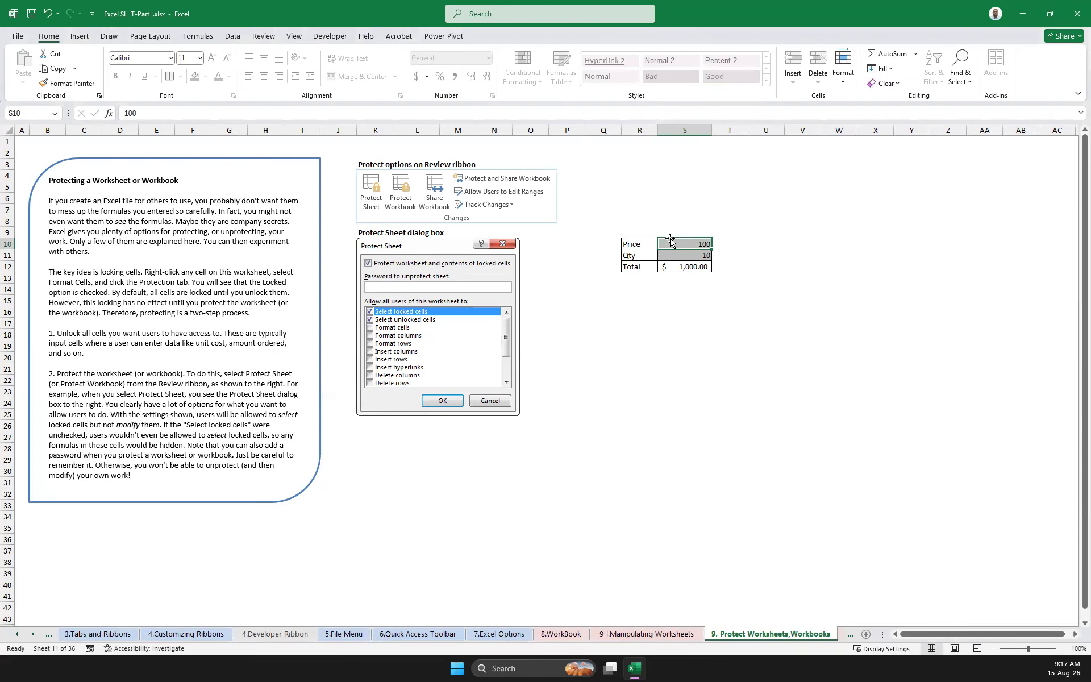
Change the Price in S10 to 250 and the Qty in S11 to 100
{"action": "type", "text": "250"}
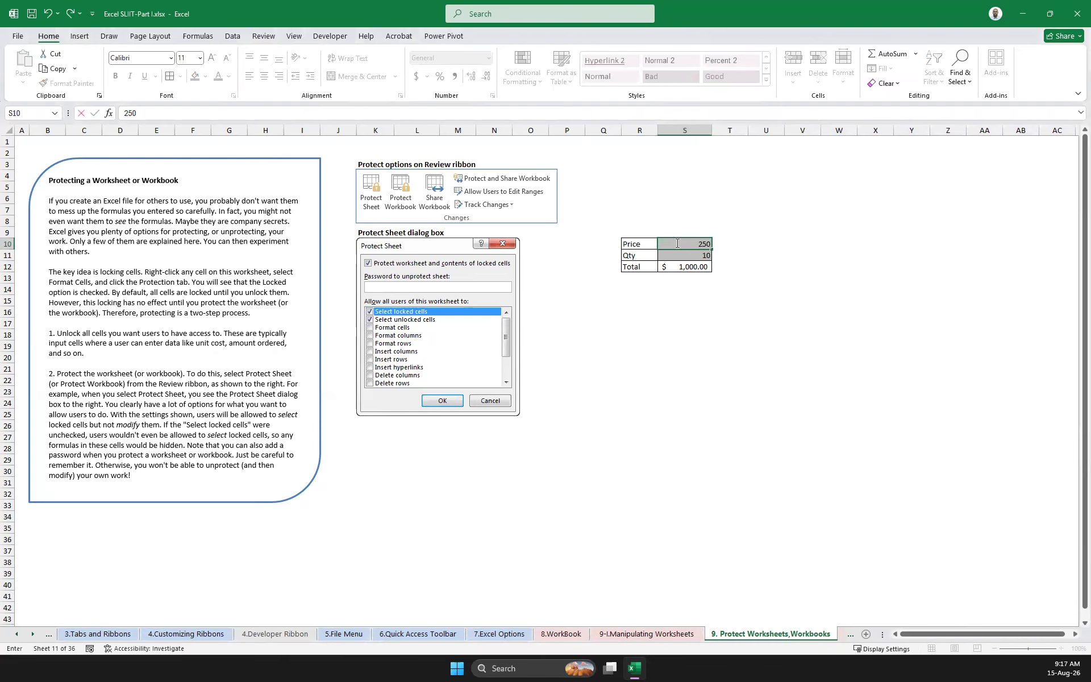
{"action": "key", "text": "Return"}
{"action": "type", "text": "100"}
{"action": "key", "text": "ctrl+Return"}
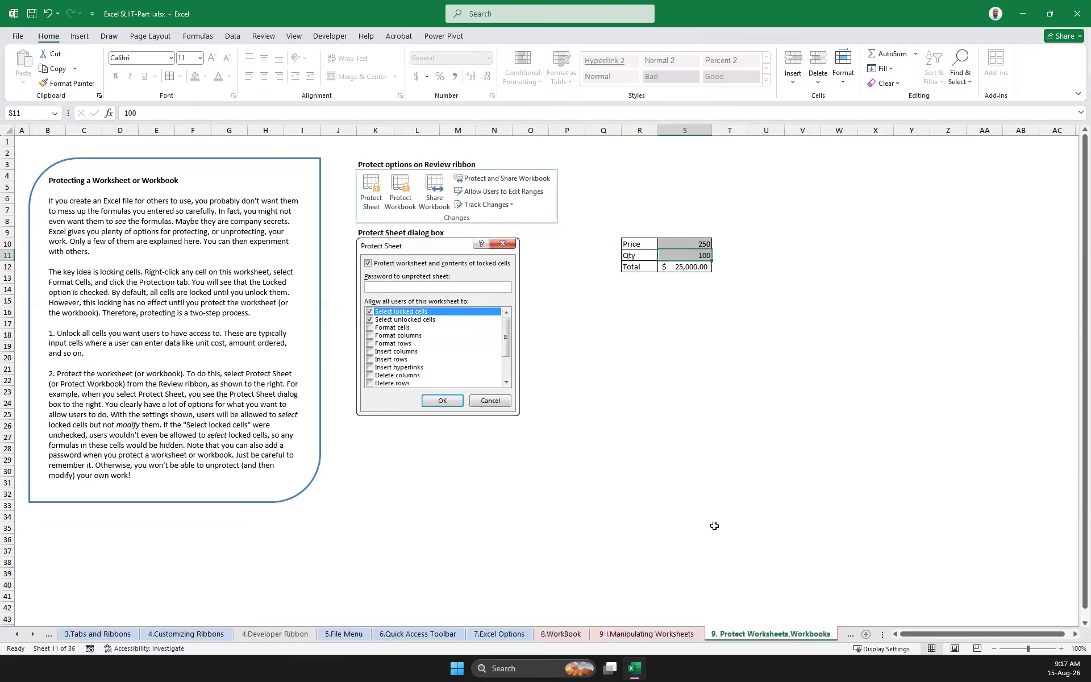
{"action": "left_click", "coordinate": [689, 241]}
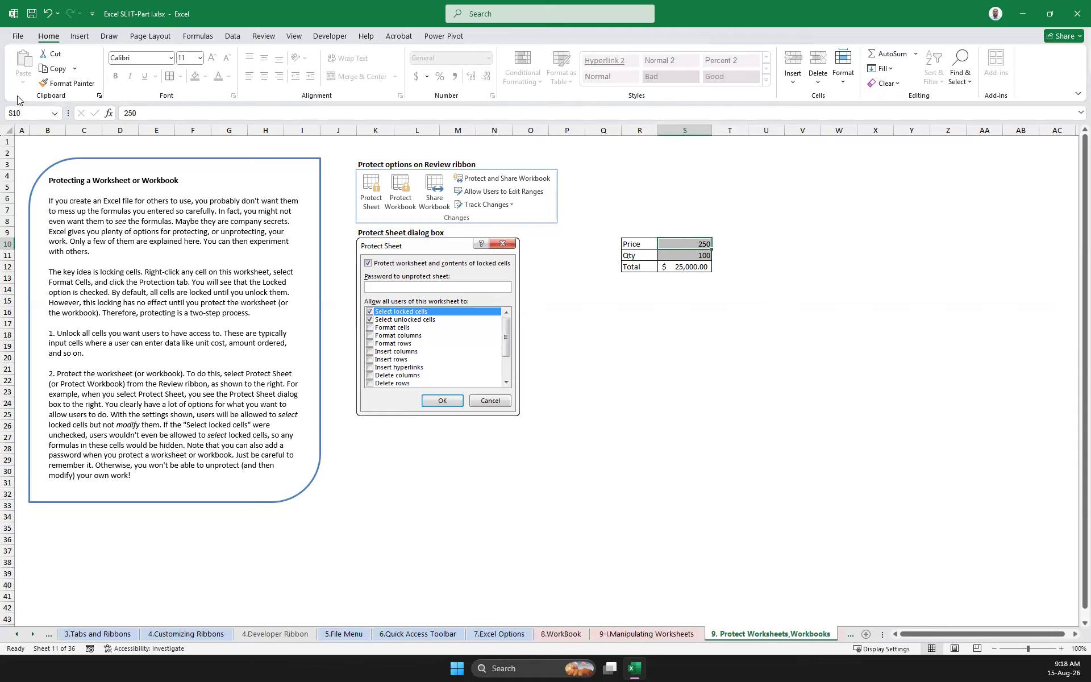
Remove the sheet protection by entering the sheet password
{"action": "right_click", "coordinate": [754, 638]}
{"action": "left_click", "coordinate": [812, 560]}
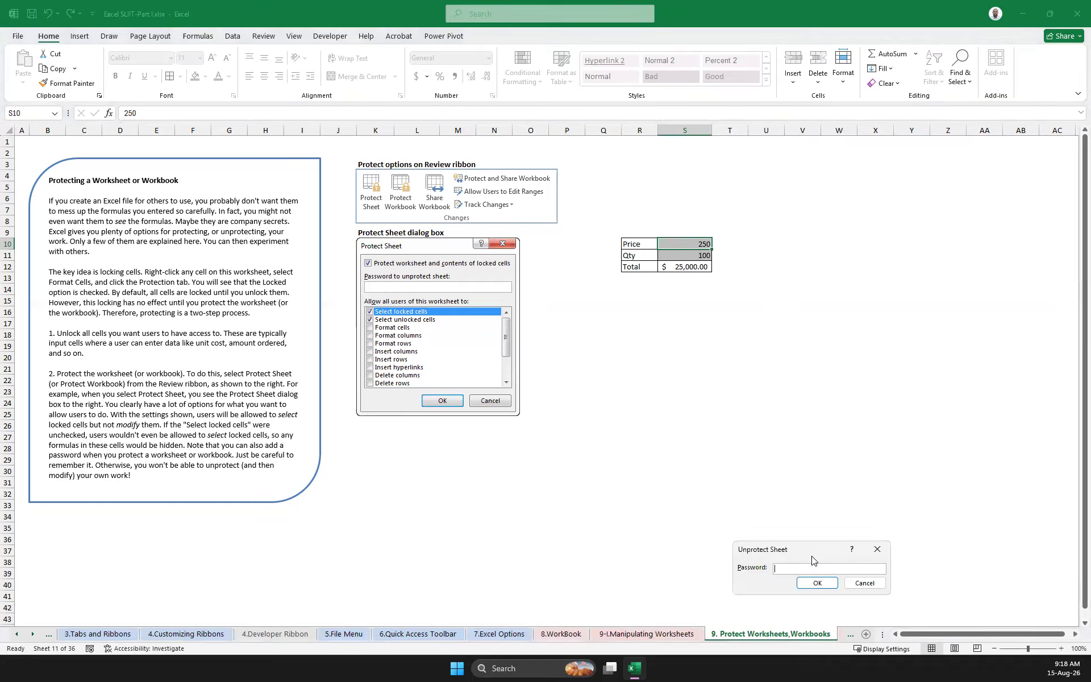
{"action": "type", "text": "•••"}
{"action": "key", "text": "Return"}
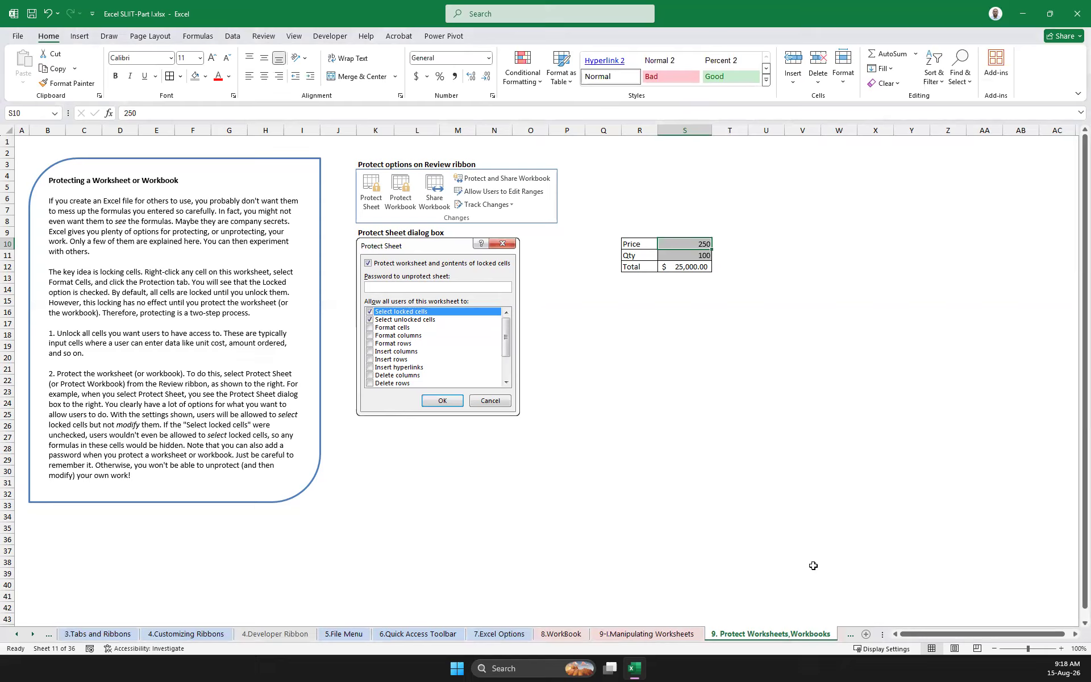
Protect the worksheet with Select unlocked cells also disallowed, confirm the sheet password, and test selecting the Price cell
{"action": "right_click", "coordinate": [780, 634]}
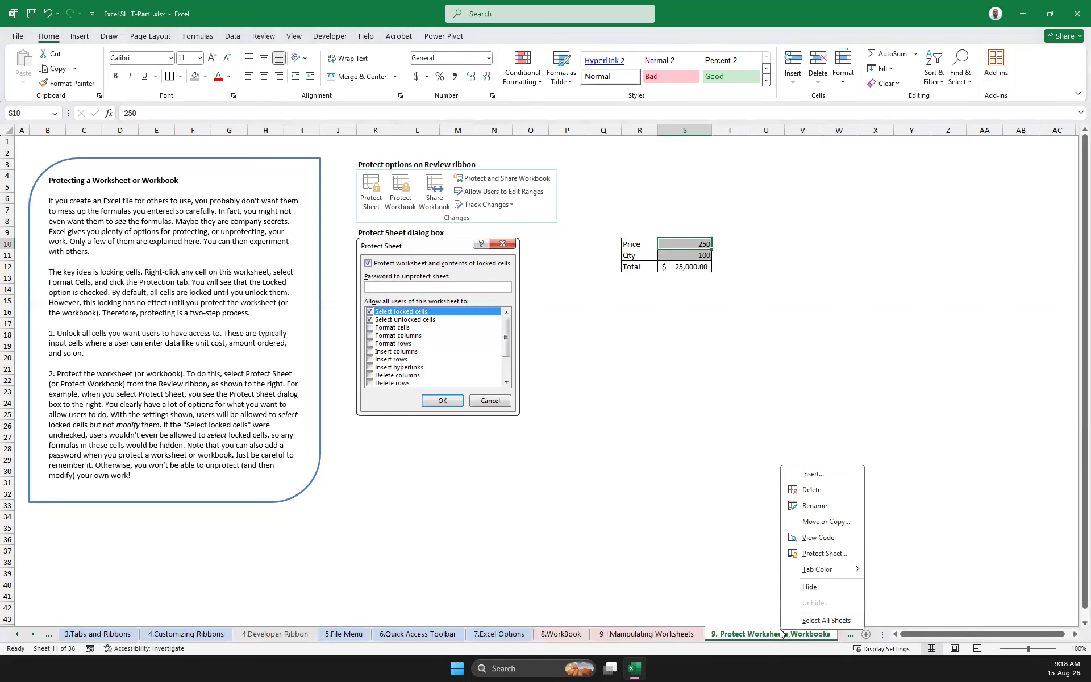
{"action": "left_click", "coordinate": [823, 554]}
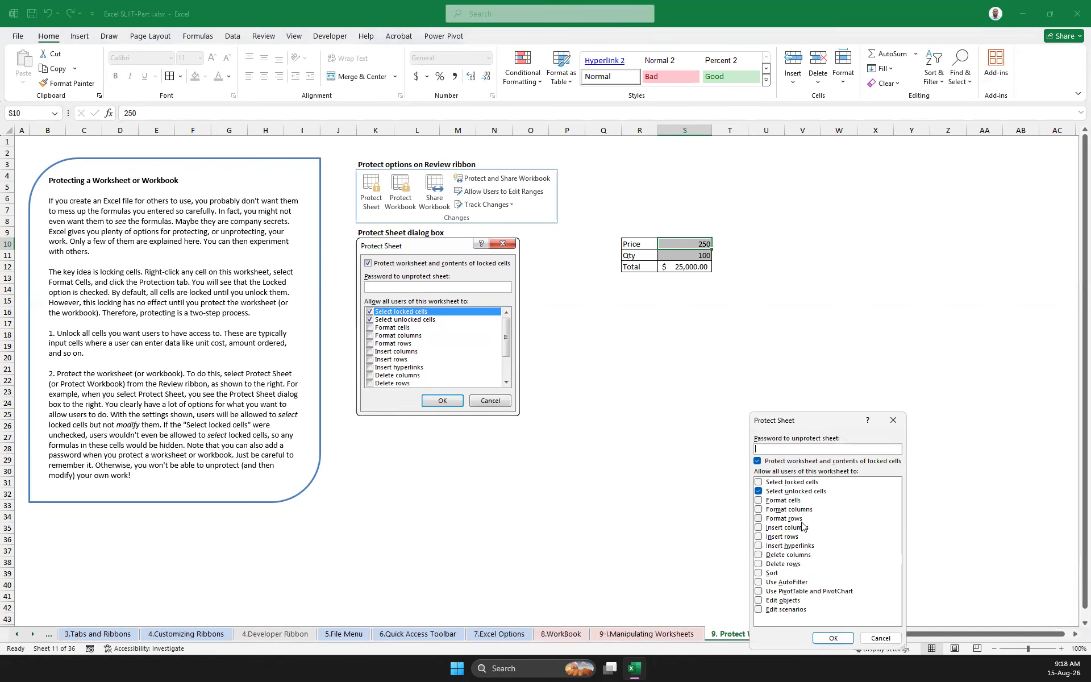
{"action": "left_click", "coordinate": [758, 491]}
{"action": "left_click", "coordinate": [772, 448]}
{"action": "key", "text": "Return"}
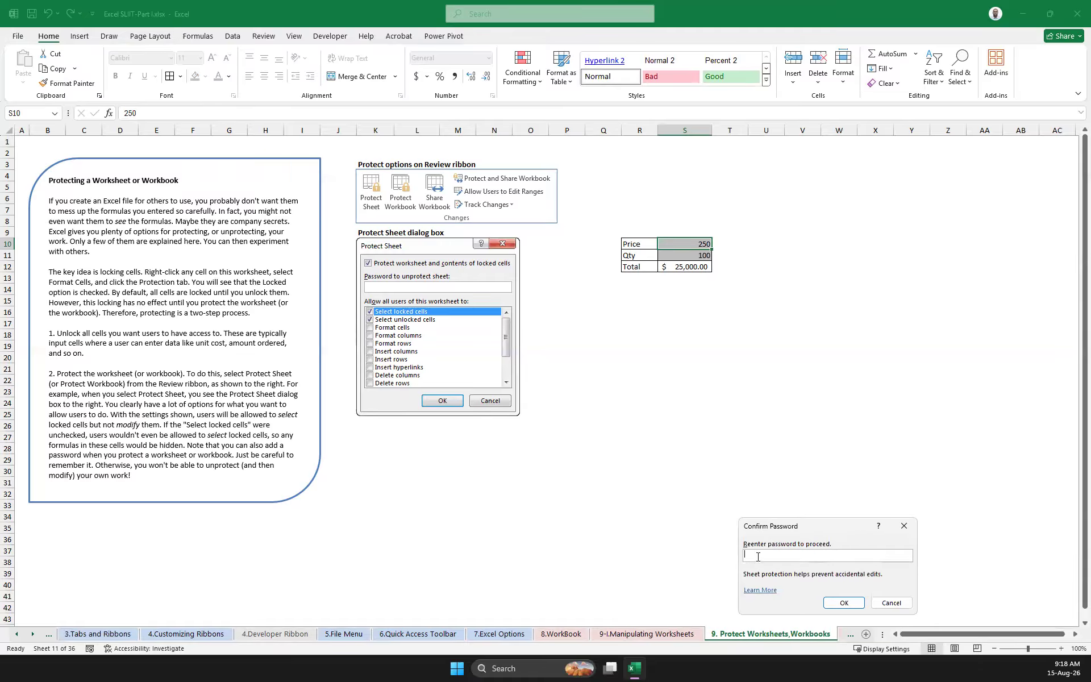
{"action": "left_click", "coordinate": [845, 603]}
{"action": "left_click", "coordinate": [694, 244]}
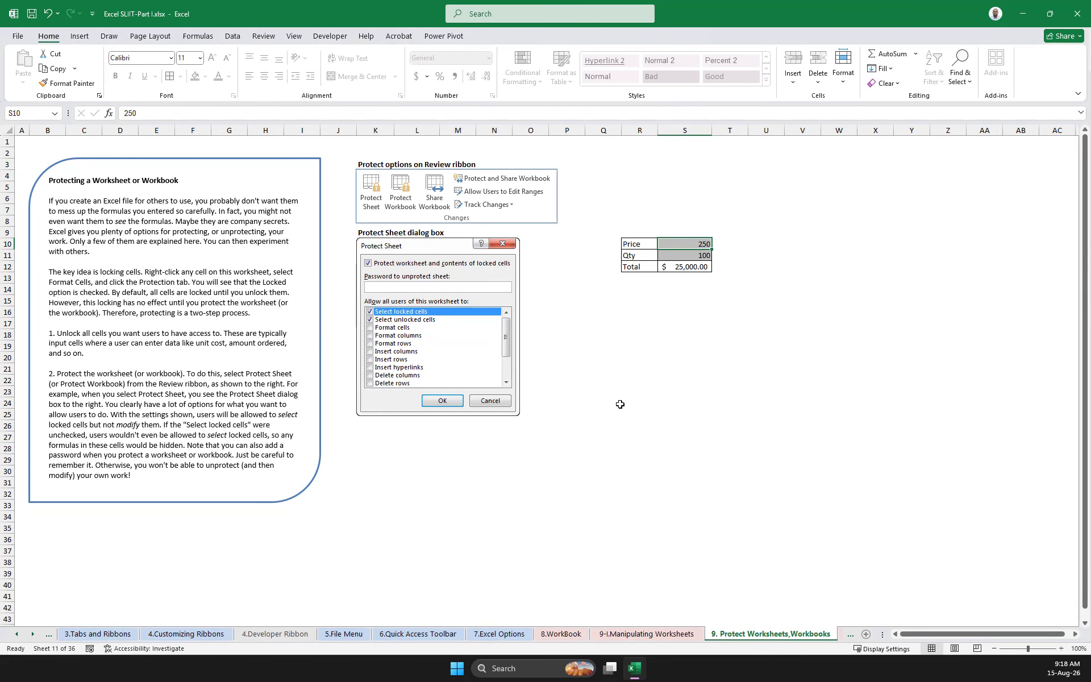
Unprotect the worksheet again by entering the sheet password
{"action": "right_click", "coordinate": [748, 637]}
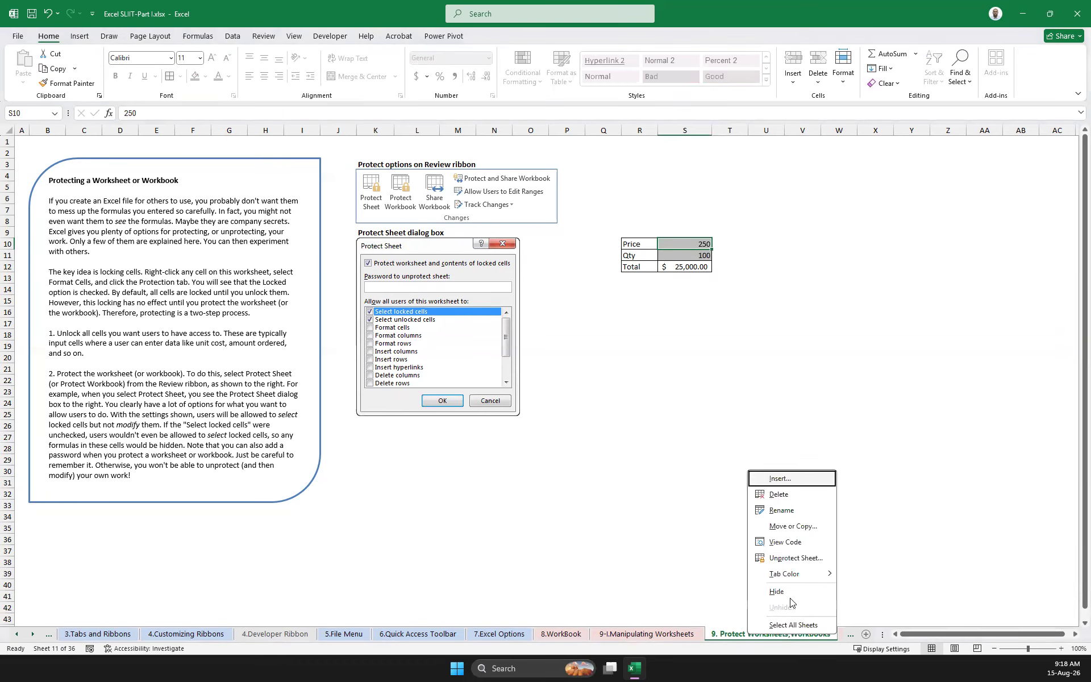
{"action": "left_click", "coordinate": [812, 557]}
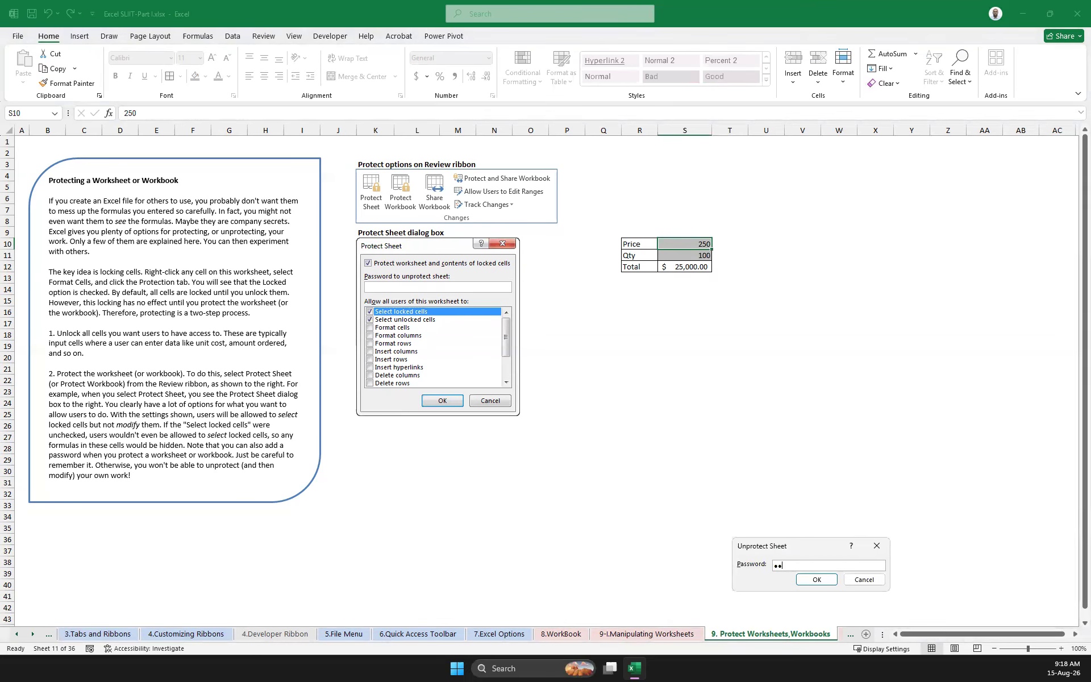
{"action": "key", "text": "Return"}
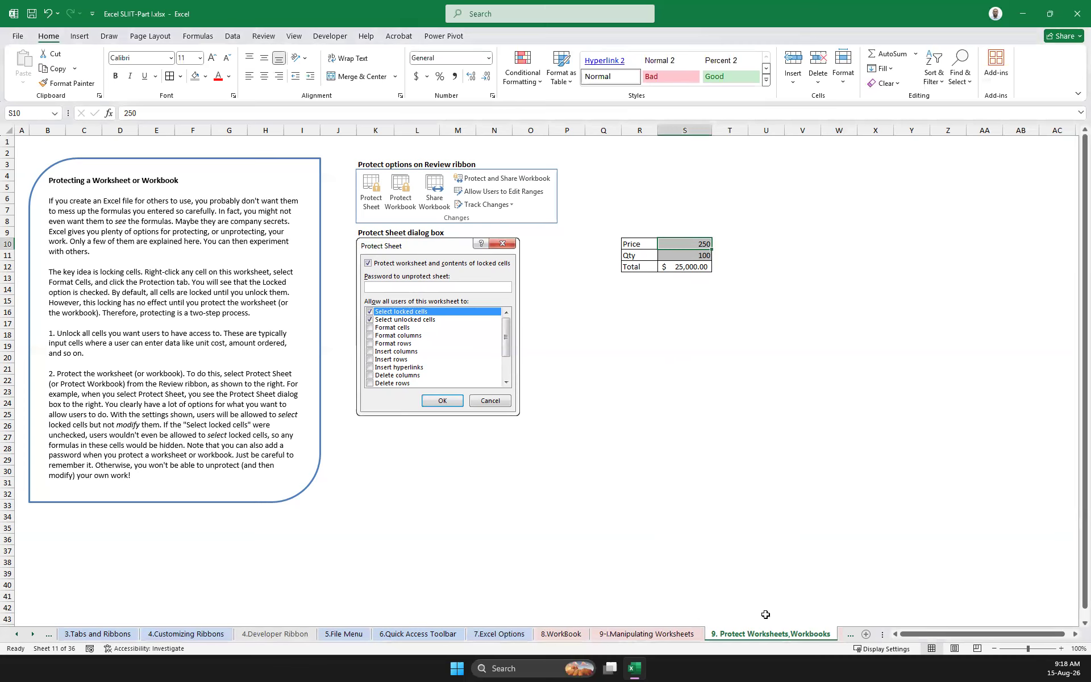
{"action": "right_click", "coordinate": [763, 637]}
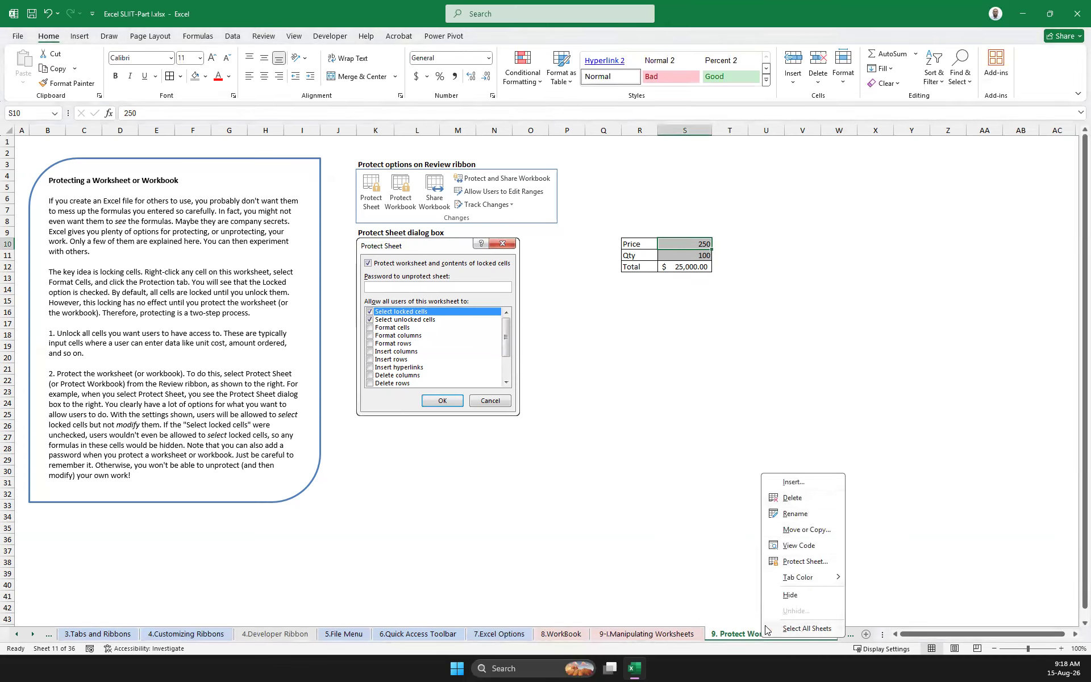
{"action": "left_click", "coordinate": [721, 591]}
{"action": "right_click", "coordinate": [763, 636]}
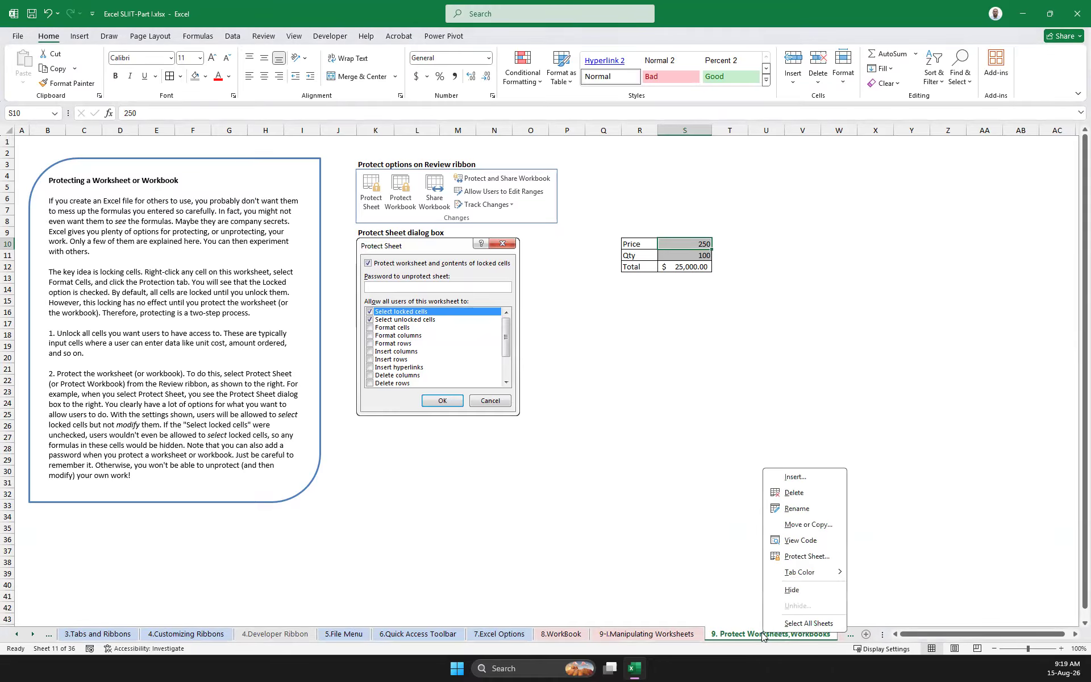
{"action": "left_click", "coordinate": [807, 555]}
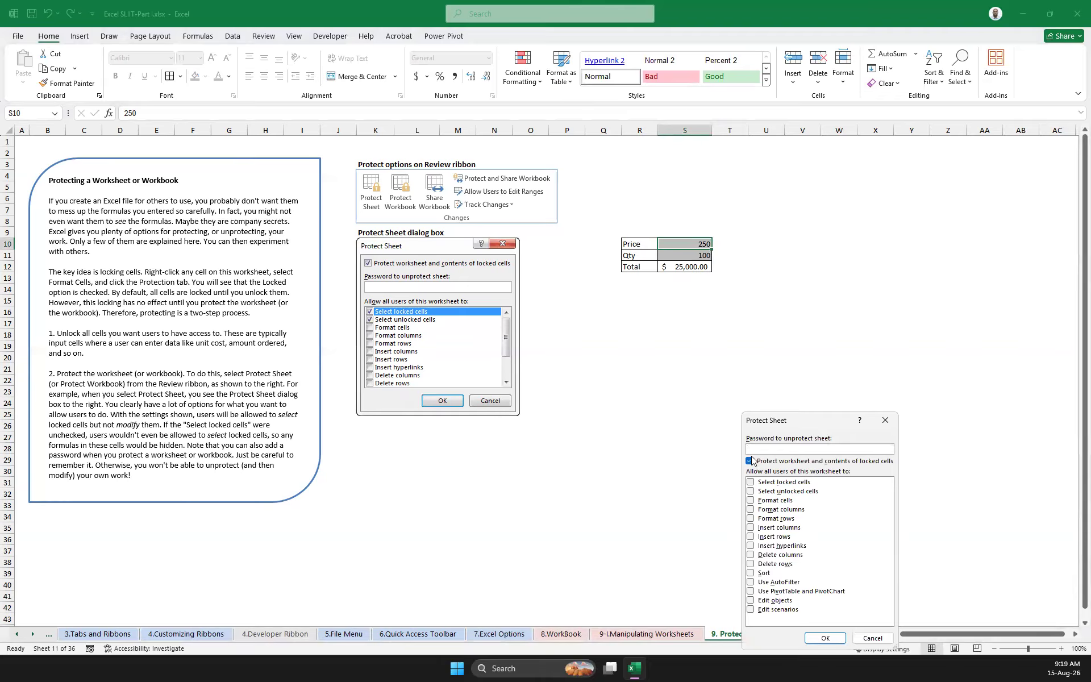
{"action": "left_click", "coordinate": [750, 492]}
{"action": "left_click", "coordinate": [872, 638]}
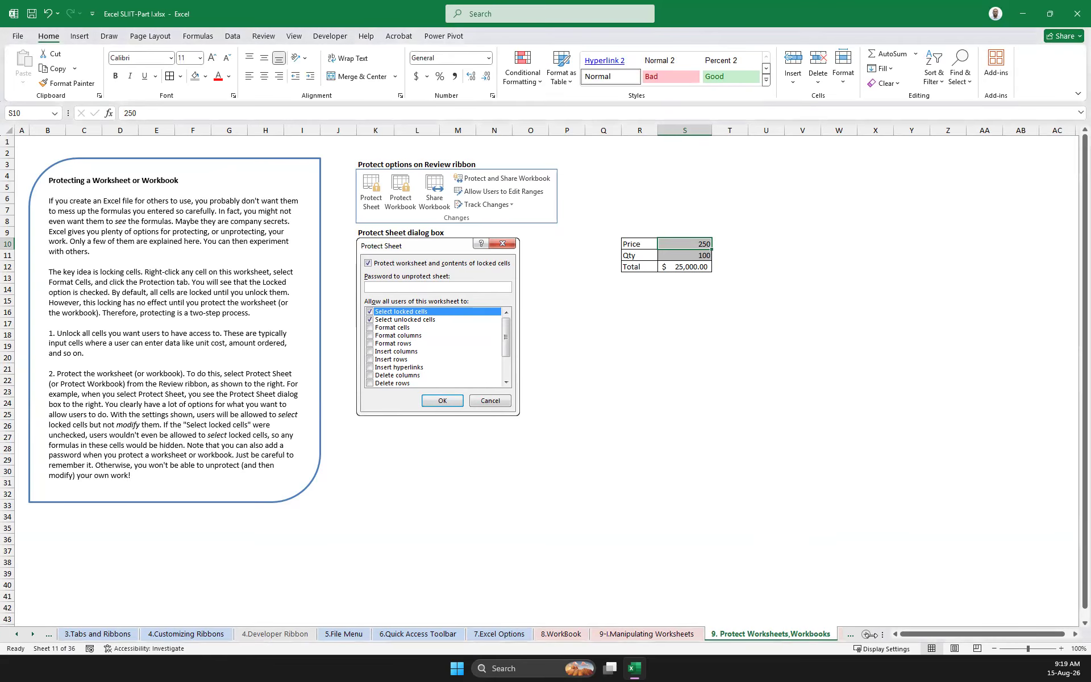
Open the 10.Splitting the Screen worksheet
{"action": "left_click", "coordinate": [35, 633]}
{"action": "left_click", "coordinate": [34, 632]}
{"action": "left_click", "coordinate": [34, 633]}
{"action": "left_click", "coordinate": [35, 633]}
{"action": "left_click", "coordinate": [34, 632]}
{"action": "left_click", "coordinate": [34, 633]}
{"action": "left_click", "coordinate": [34, 633]}
{"action": "left_click", "coordinate": [34, 633]}
{"action": "left_click", "coordinate": [18, 634]}
{"action": "left_click", "coordinate": [34, 637]}
{"action": "left_click", "coordinate": [32, 636]}
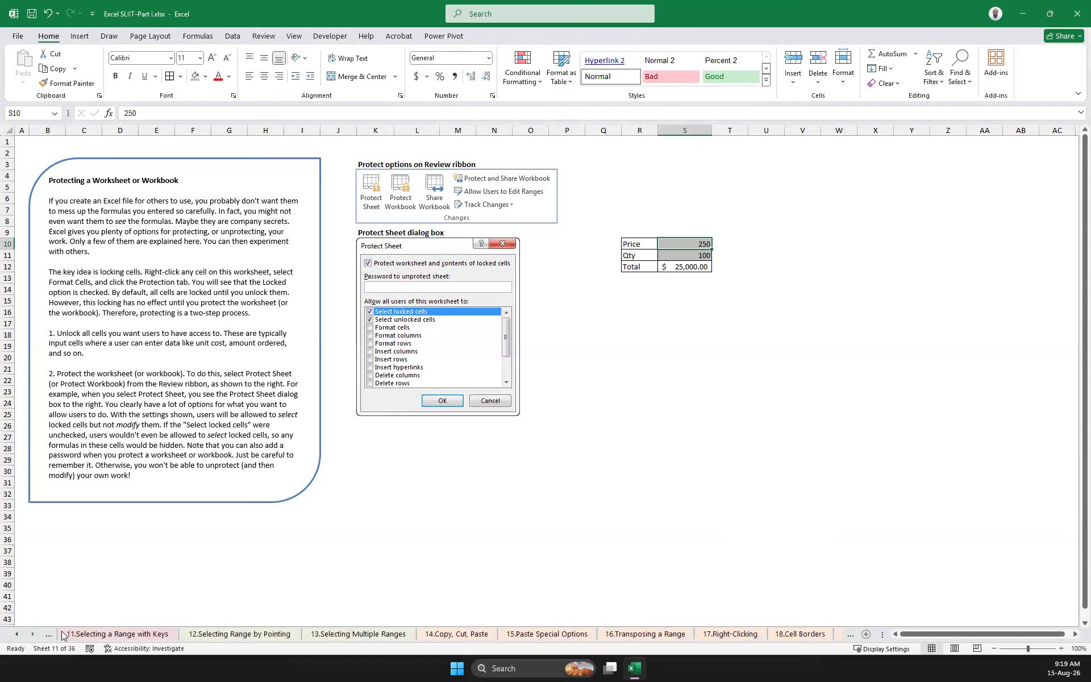
{"action": "left_click", "coordinate": [17, 634]}
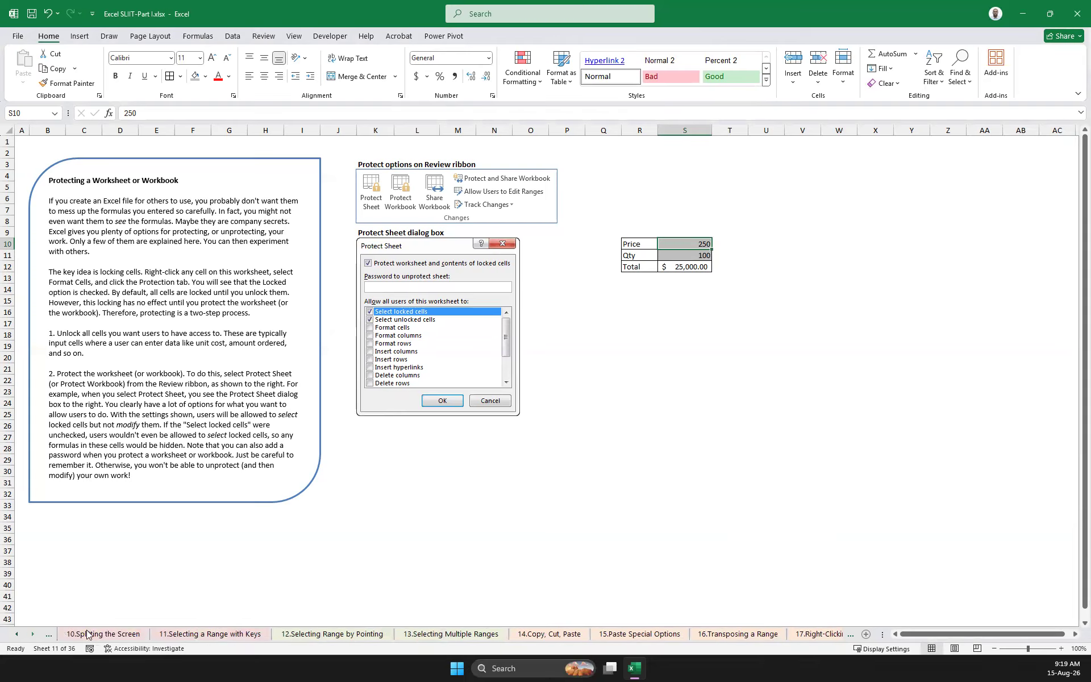
{"action": "left_click", "coordinate": [15, 634]}
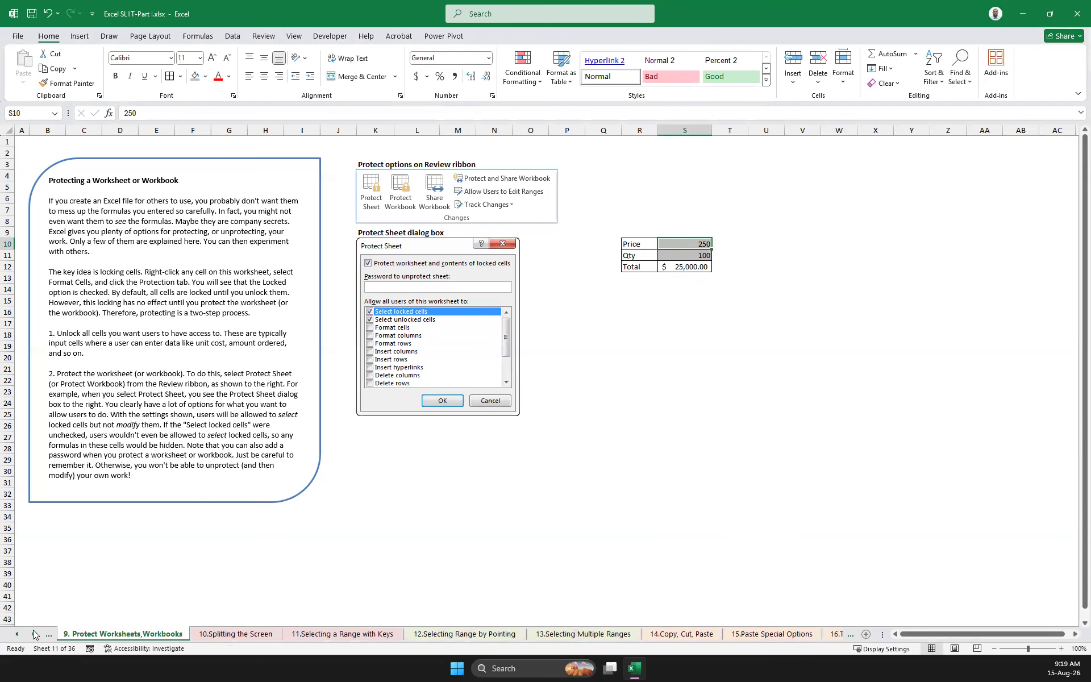
{"action": "left_click", "coordinate": [33, 634]}
{"action": "left_click", "coordinate": [103, 635]}
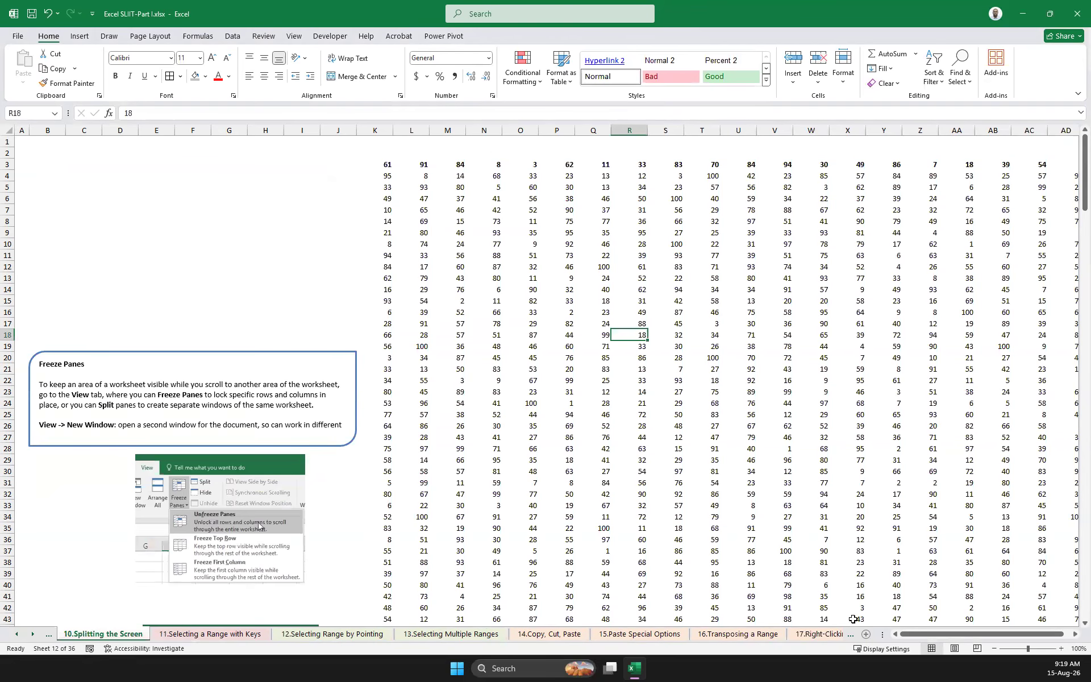
Examine the width of the number table, from its first column K to its last column AD
{"action": "left_click_drag", "start_coordinate": [953, 633], "coordinate": [801, 623]}
{"action": "left_click_drag", "start_coordinate": [924, 625], "coordinate": [936, 625]}
{"action": "left_click", "coordinate": [384, 162]}
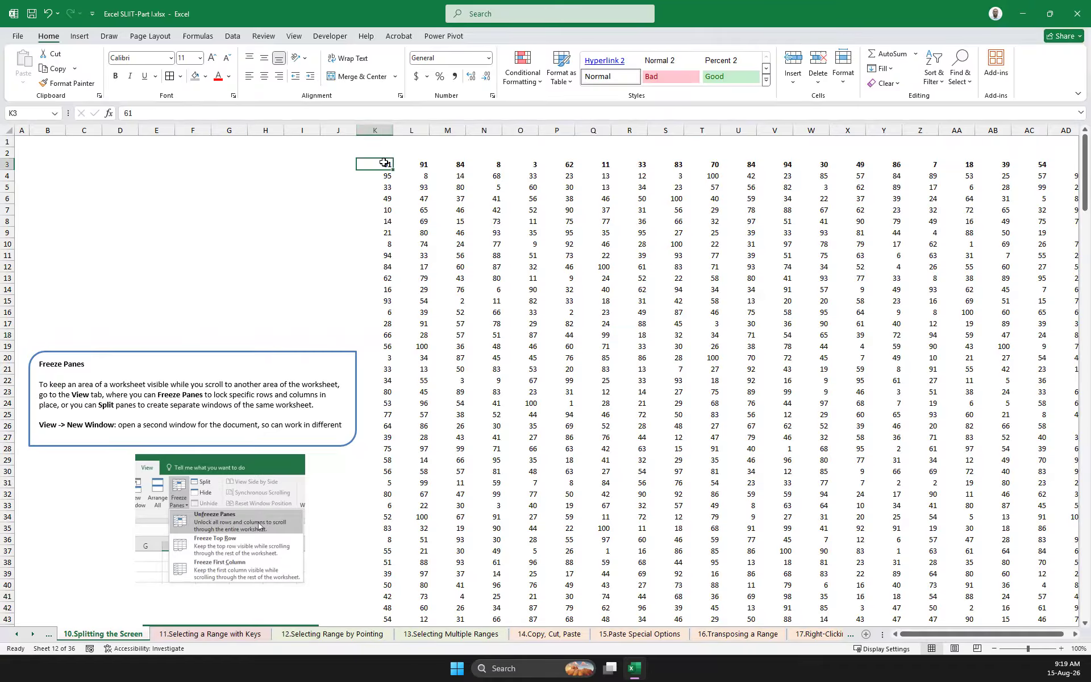
{"action": "left_click", "coordinate": [380, 129]}
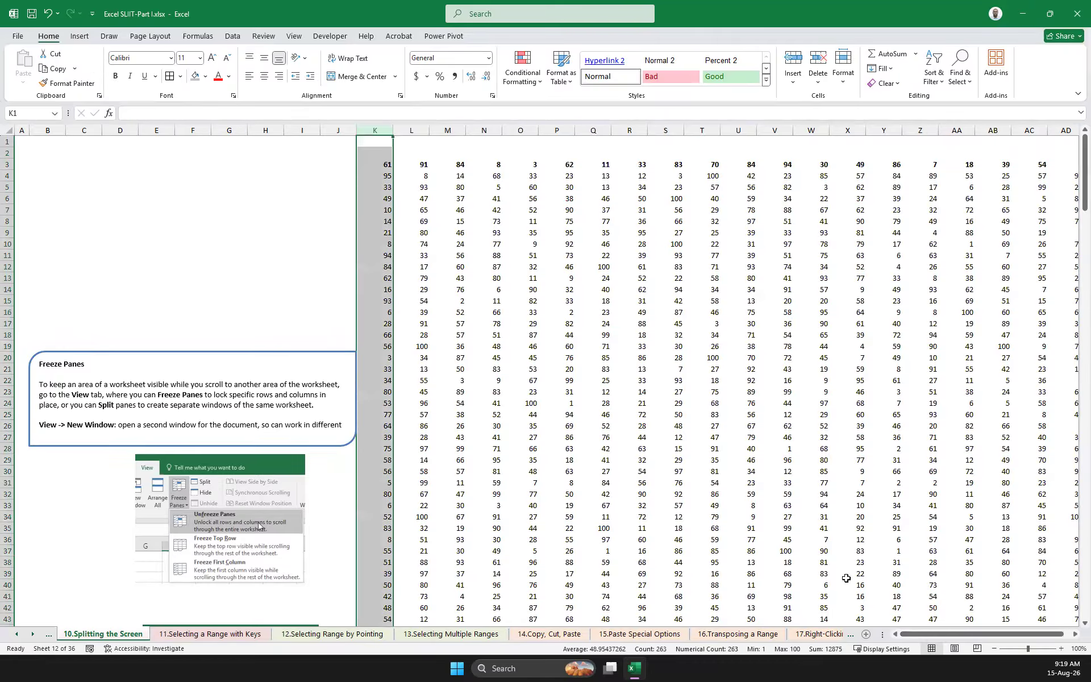
{"action": "left_click_drag", "start_coordinate": [951, 632], "coordinate": [1028, 634]}
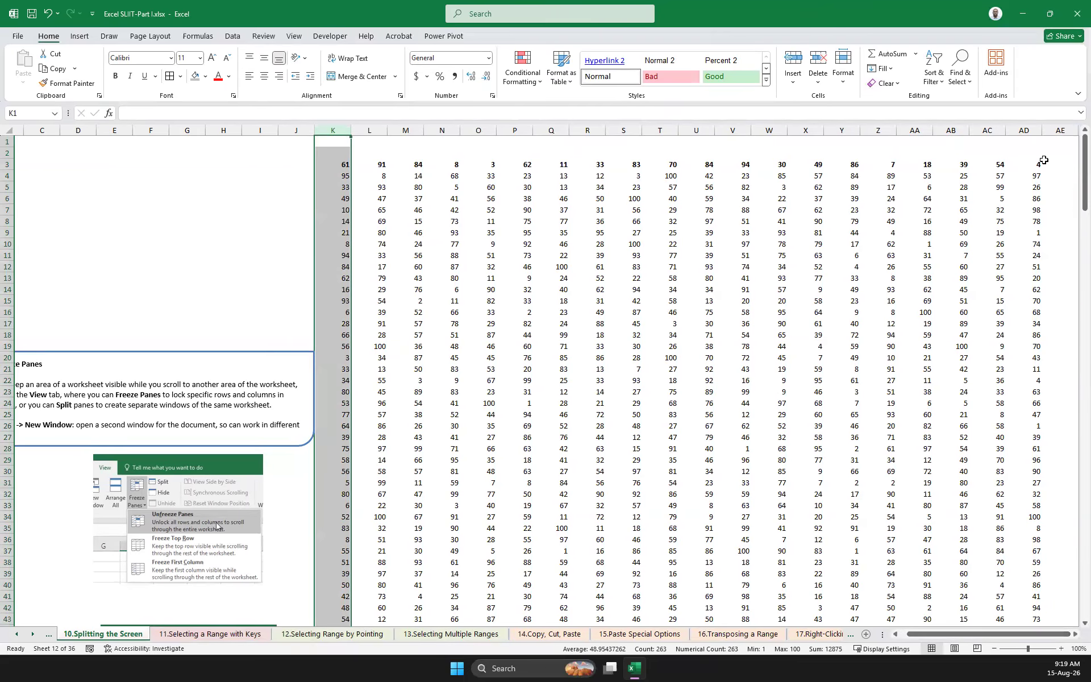
{"action": "left_click", "coordinate": [1026, 130]}
Examine the length of the number table down to its last row and return to its header row
{"action": "scroll", "coordinate": [728, 426], "scroll_direction": "down", "scroll_amount": 7}
{"action": "scroll", "coordinate": [728, 425], "scroll_direction": "down", "scroll_amount": 20}
{"action": "scroll", "coordinate": [744, 462], "scroll_direction": "down", "scroll_amount": 16}
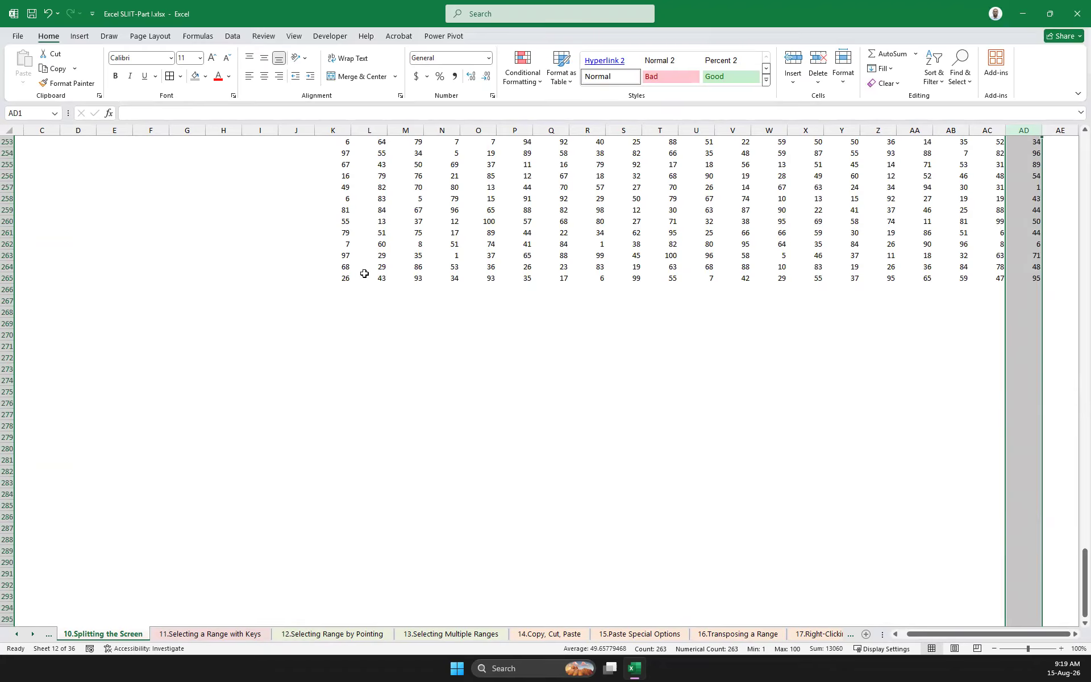
{"action": "left_click", "coordinate": [347, 276]}
{"action": "scroll", "coordinate": [523, 403], "scroll_direction": "up", "scroll_amount": 20}
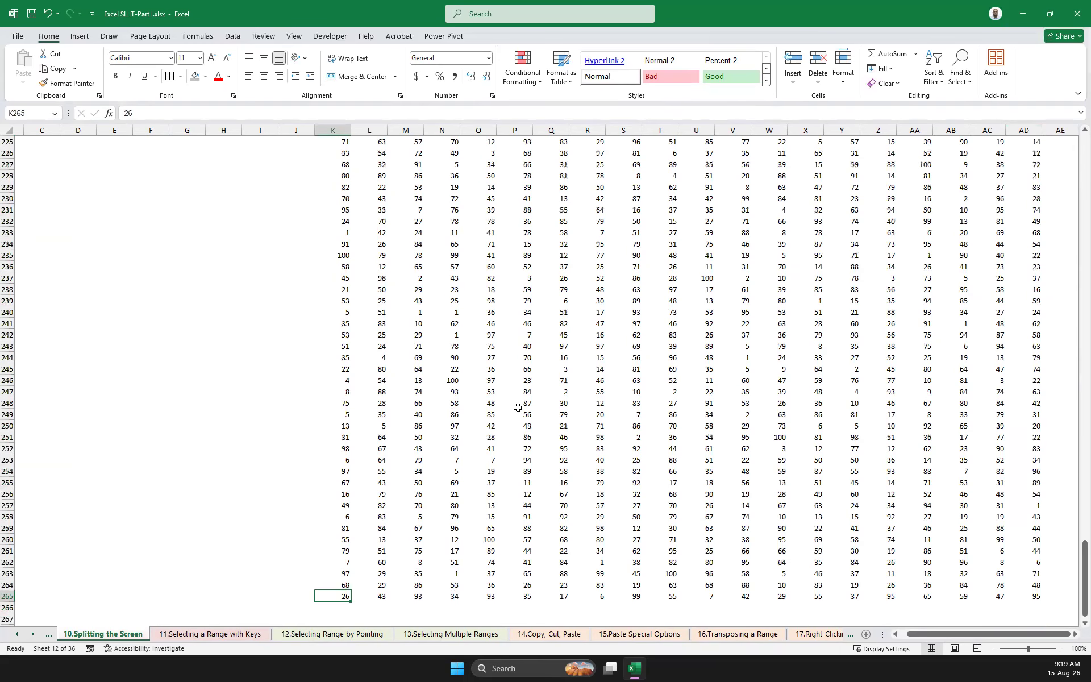
{"action": "scroll", "coordinate": [518, 408], "scroll_direction": "down", "scroll_amount": 15}
{"action": "scroll", "coordinate": [518, 407], "scroll_direction": "down", "scroll_amount": 13}
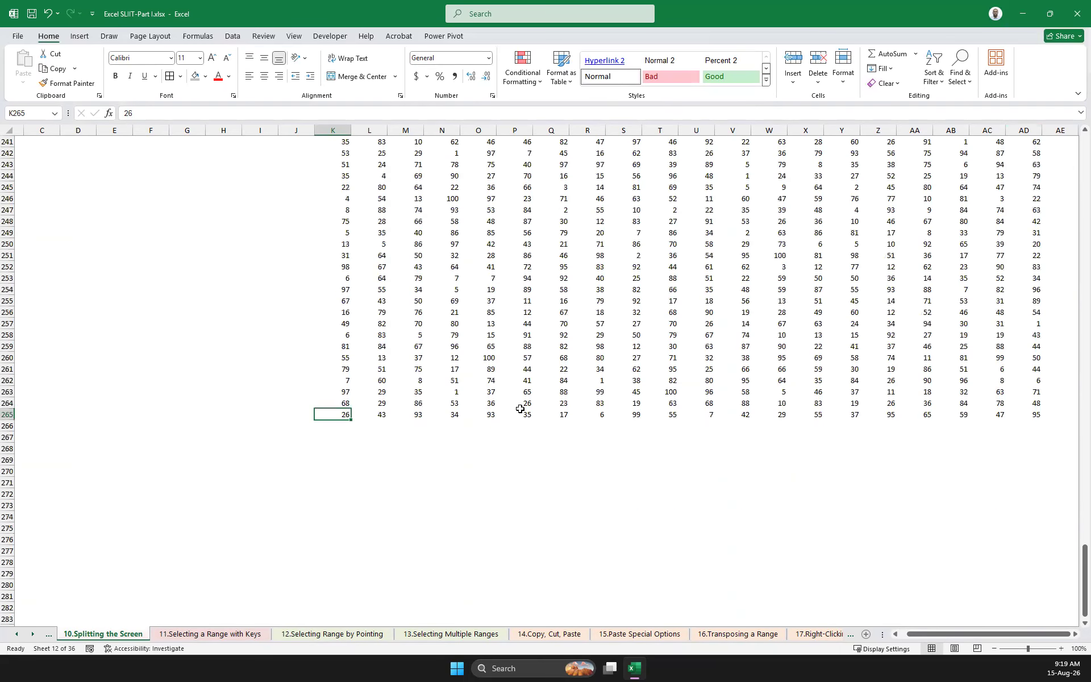
{"action": "scroll", "coordinate": [697, 425], "scroll_direction": "up", "scroll_amount": 20}
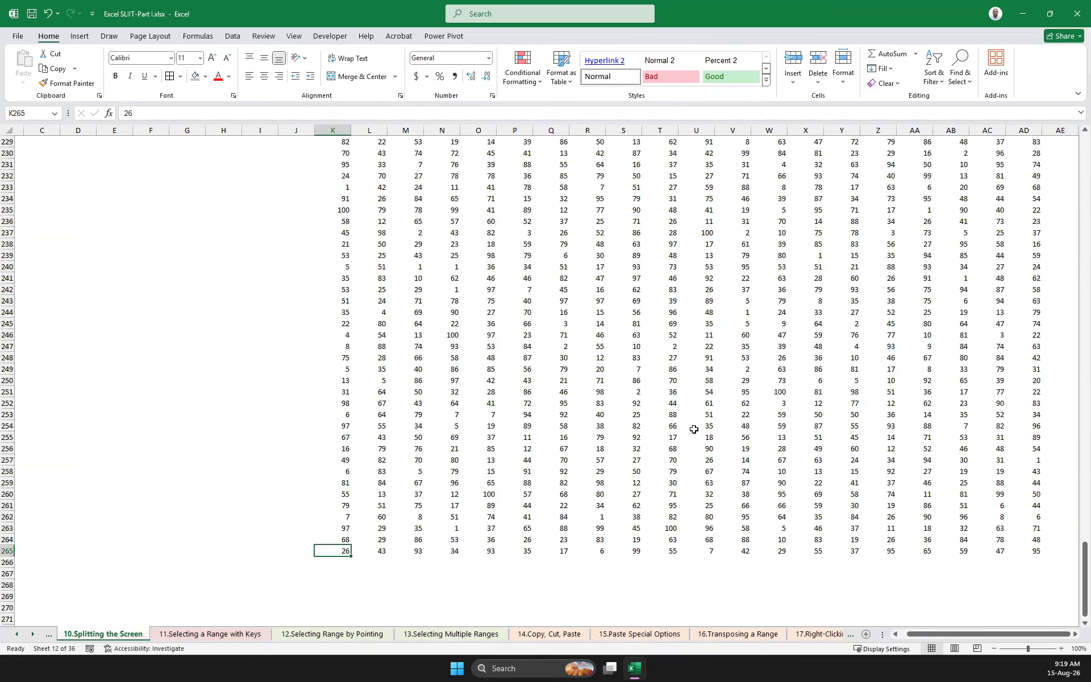
{"action": "scroll", "coordinate": [682, 423], "scroll_direction": "up", "scroll_amount": 20}
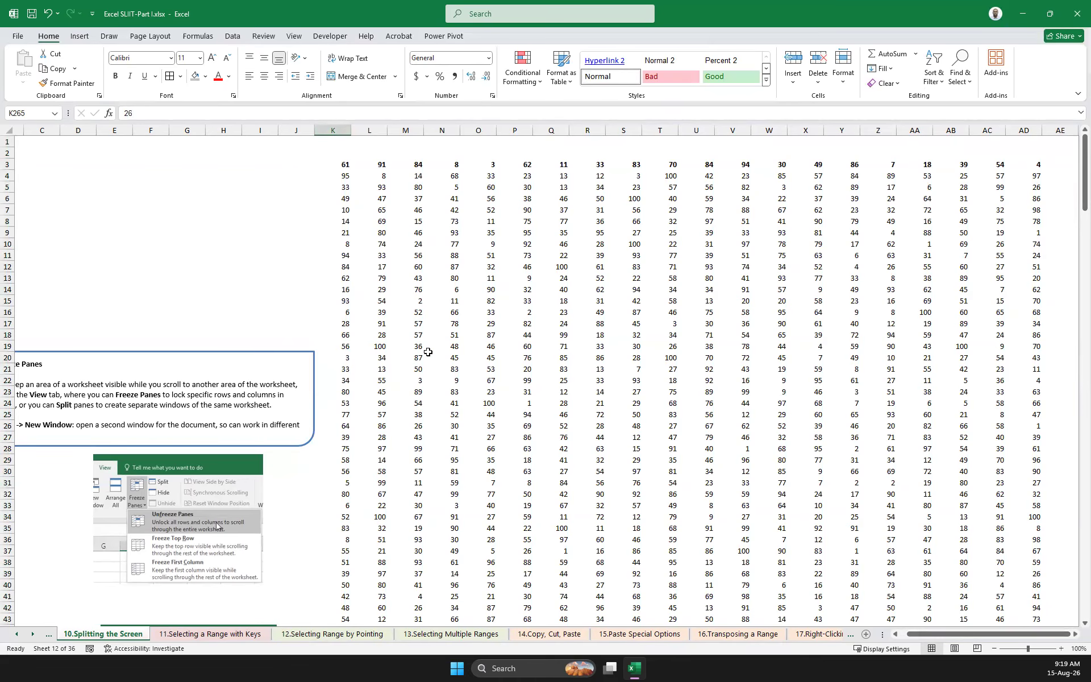
{"action": "left_click", "coordinate": [536, 384]}
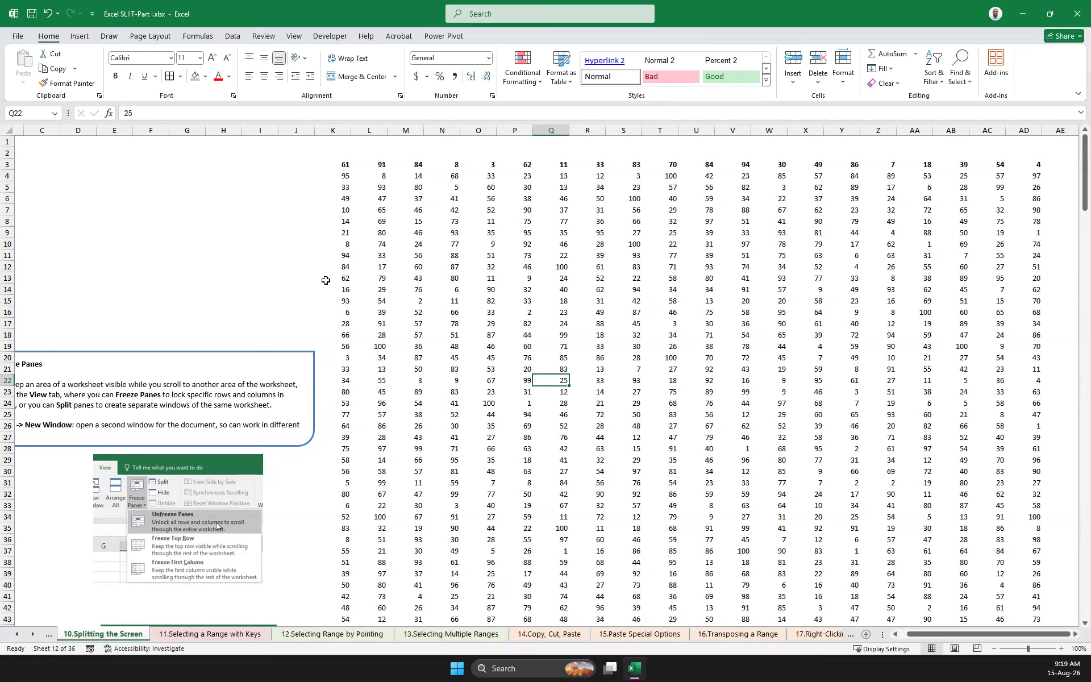
Freeze panes with the header cells K3:AD3 selected and test the freeze on the rows further down
{"action": "left_click_drag", "start_coordinate": [343, 165], "coordinate": [1024, 168]}
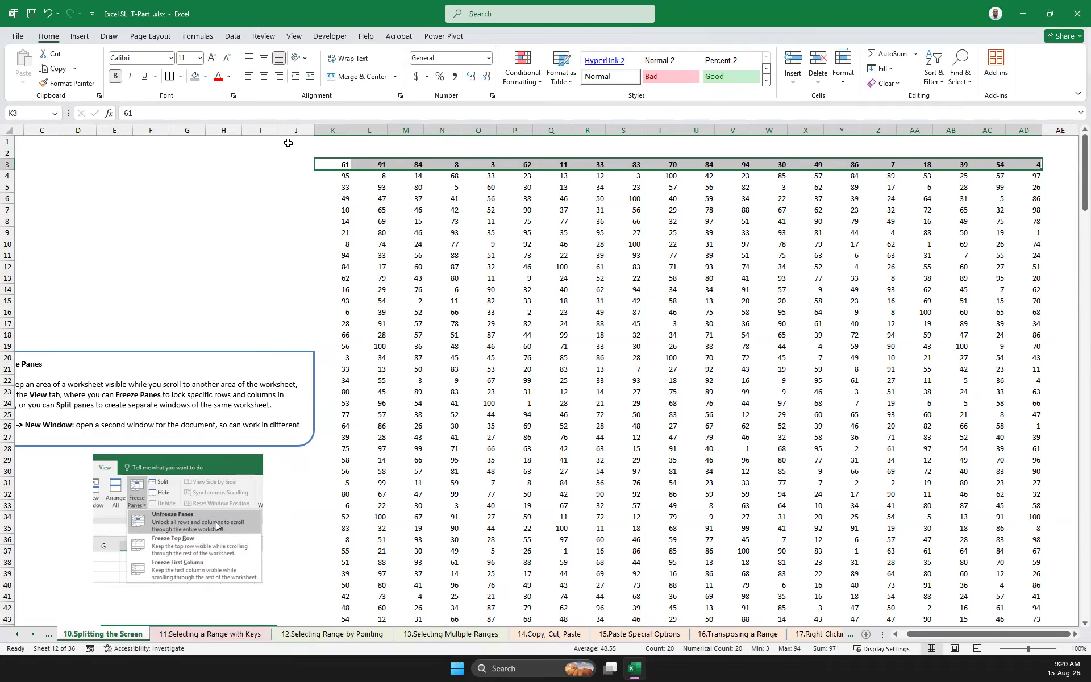
{"action": "left_click", "coordinate": [293, 37]}
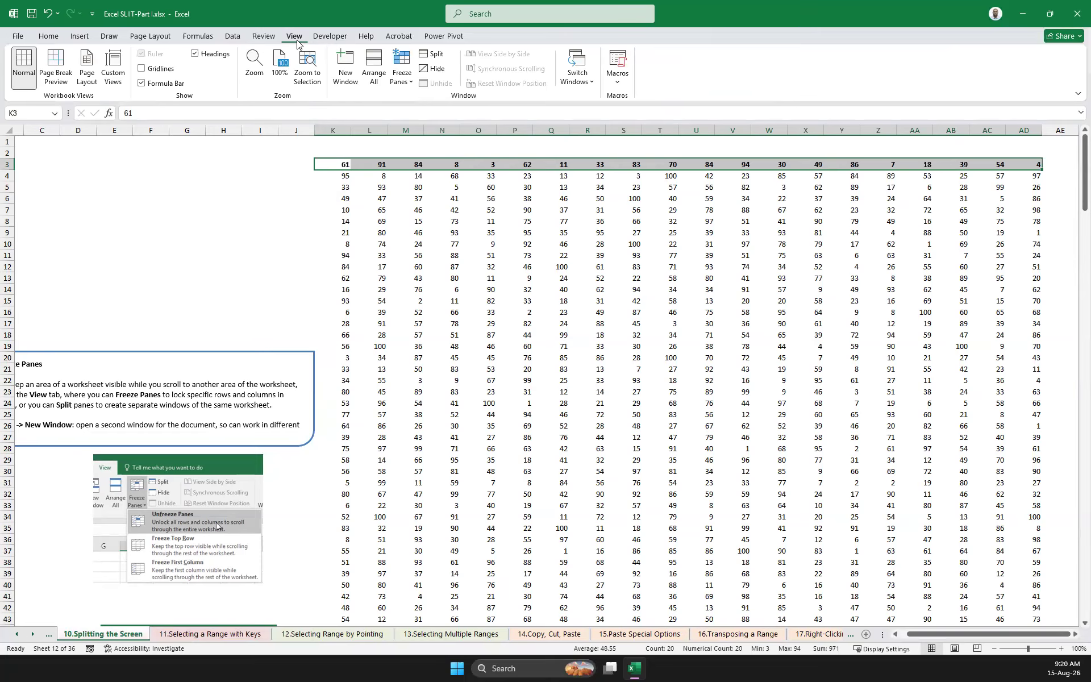
{"action": "left_click", "coordinate": [408, 83]}
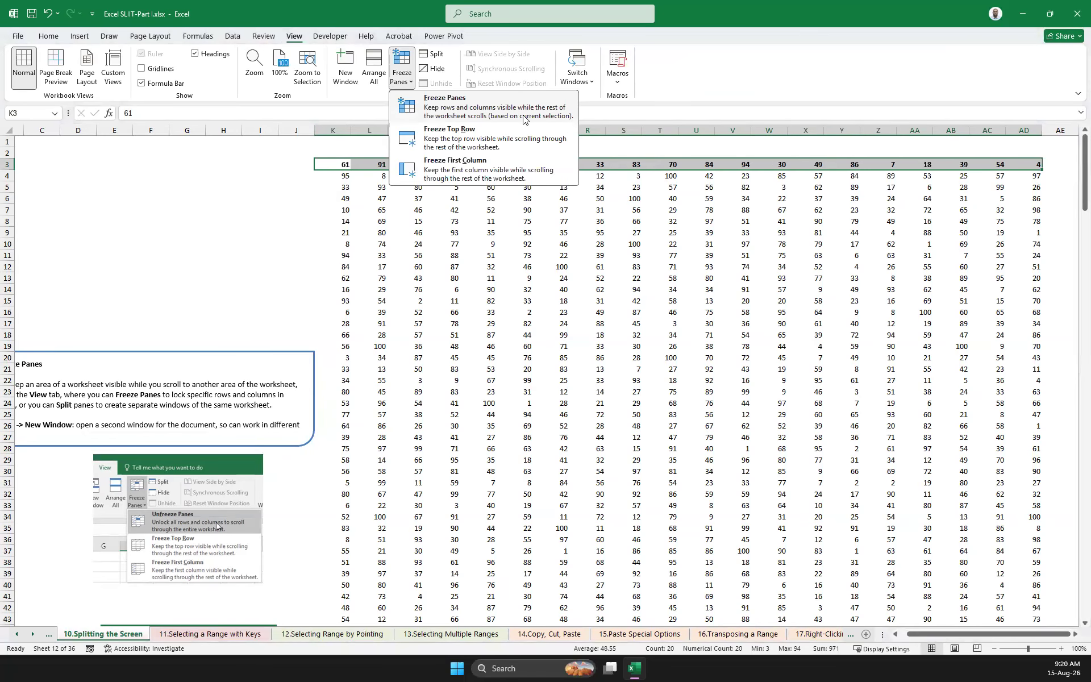
{"action": "left_click", "coordinate": [477, 109]}
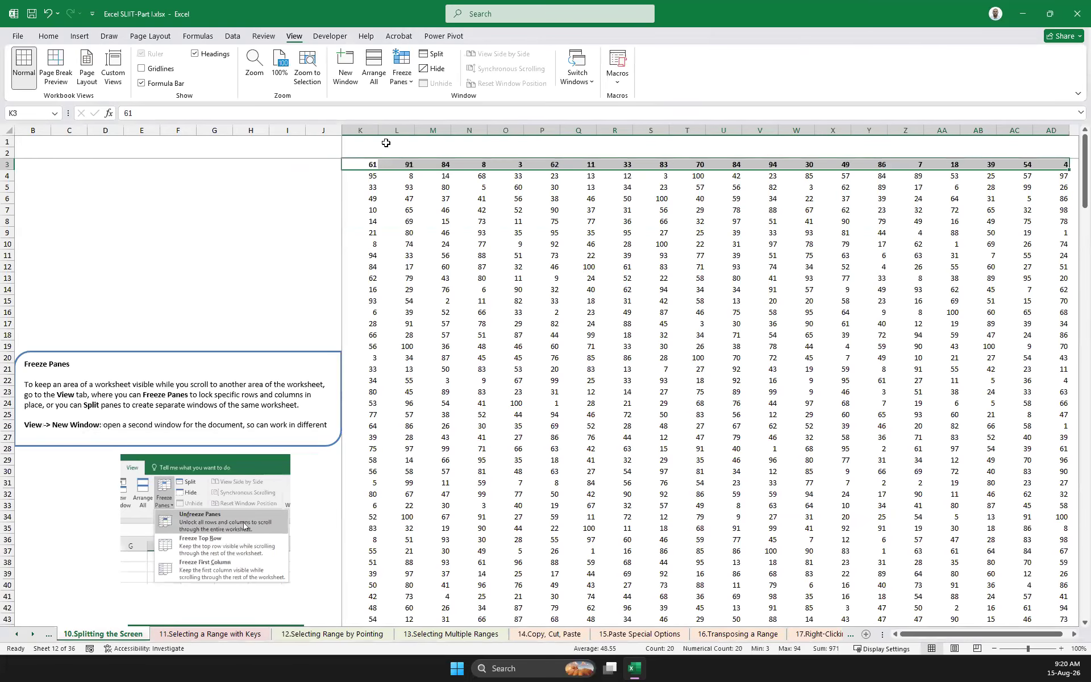
{"action": "left_click", "coordinate": [356, 167]}
{"action": "left_click", "coordinate": [433, 210]}
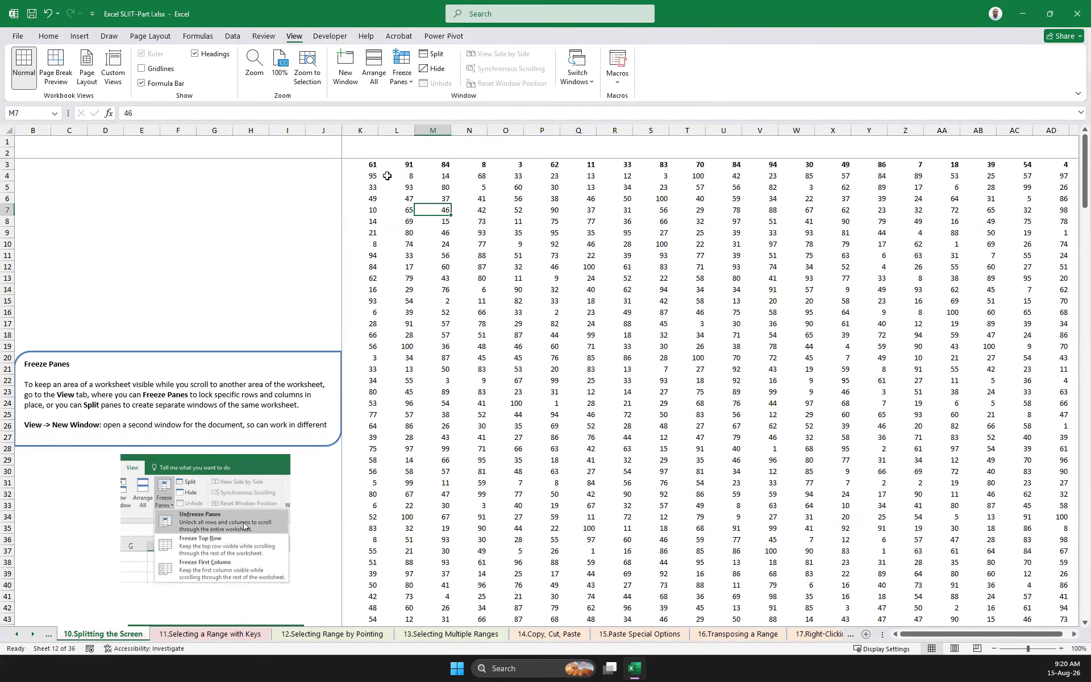
{"action": "left_click", "coordinate": [363, 166]}
{"action": "scroll", "coordinate": [527, 256], "scroll_direction": "down", "scroll_amount": 20}
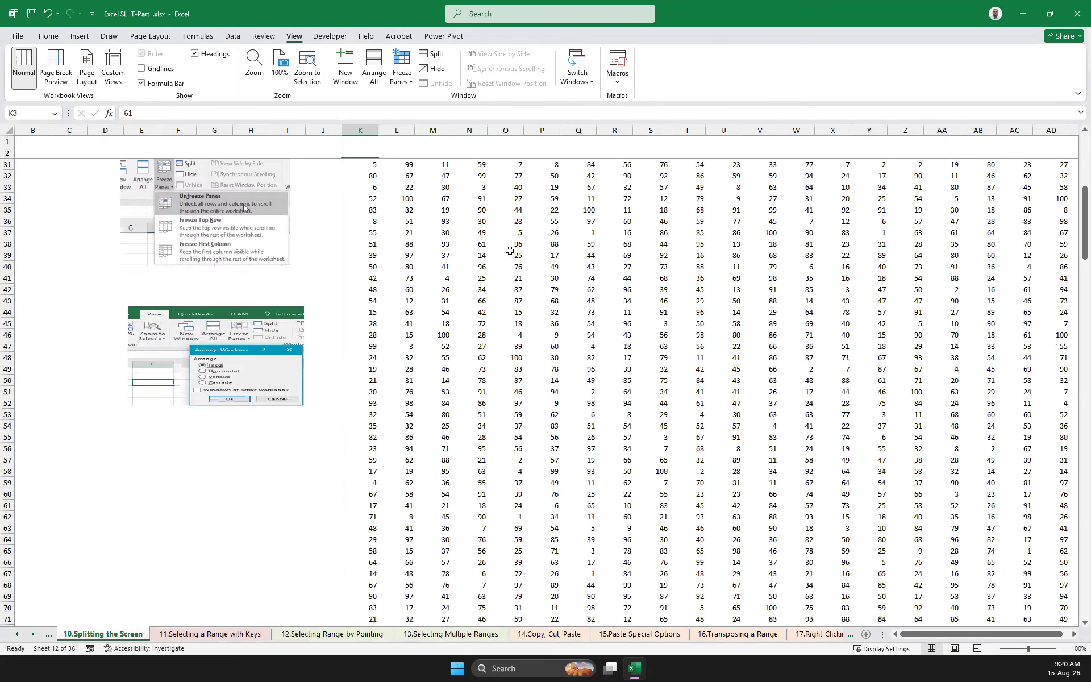
{"action": "scroll", "coordinate": [506, 247], "scroll_direction": "up", "scroll_amount": 20}
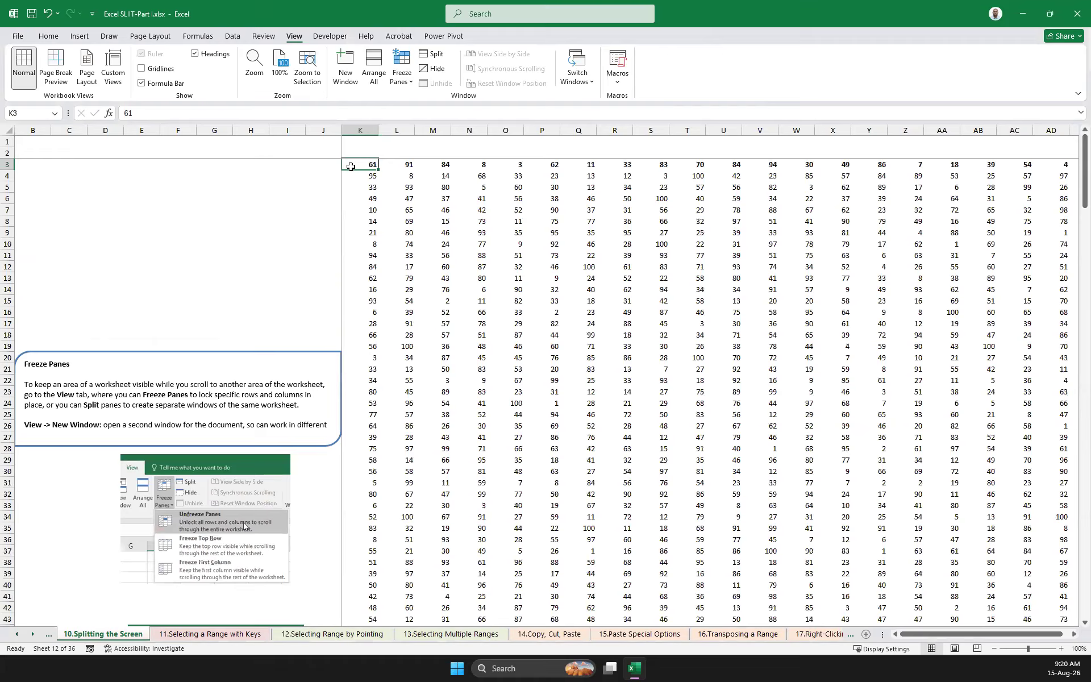
Unfreeze the panes, freeze them again at cell K4, and test the freeze on lower rows
{"action": "left_click", "coordinate": [409, 84]}
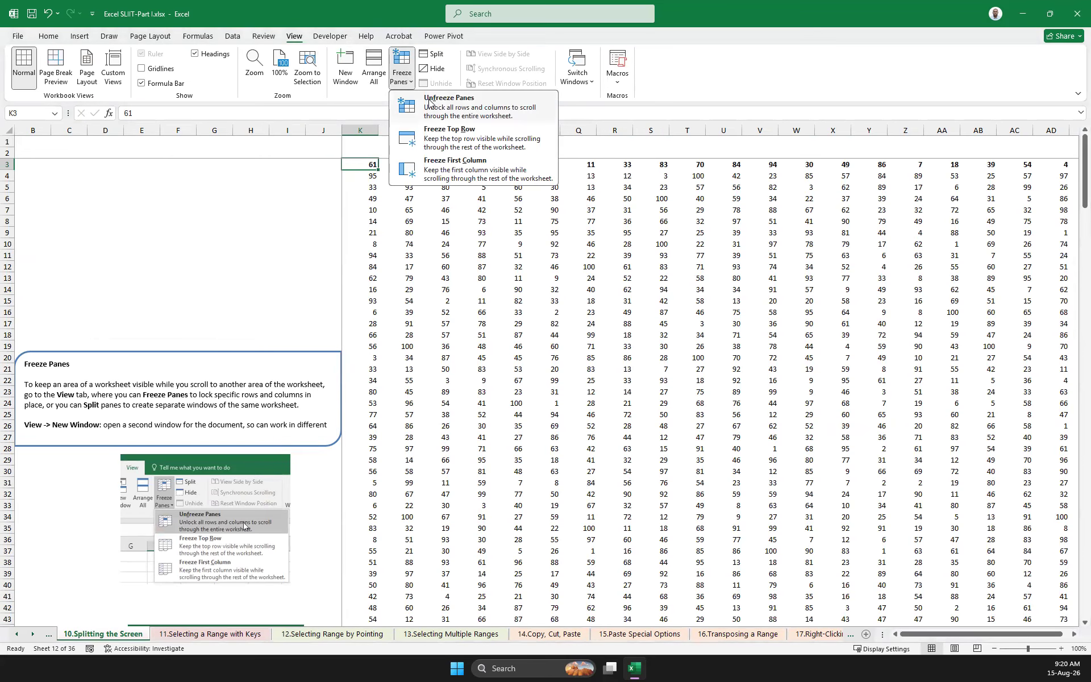
{"action": "left_click", "coordinate": [449, 103]}
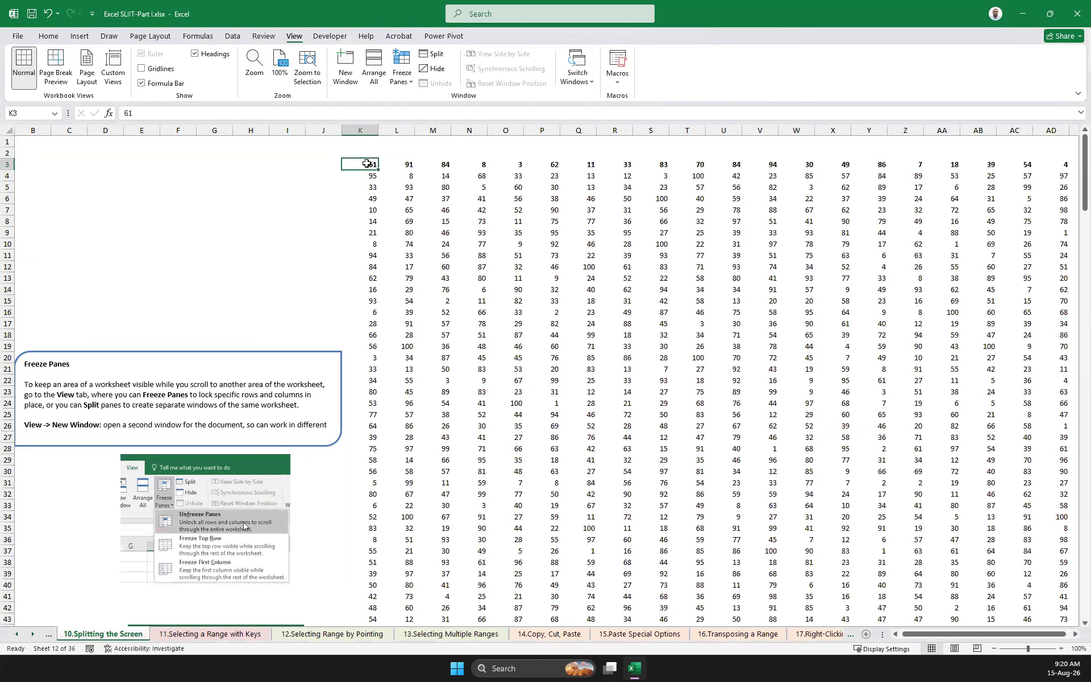
{"action": "left_click_drag", "start_coordinate": [367, 163], "coordinate": [554, 168]}
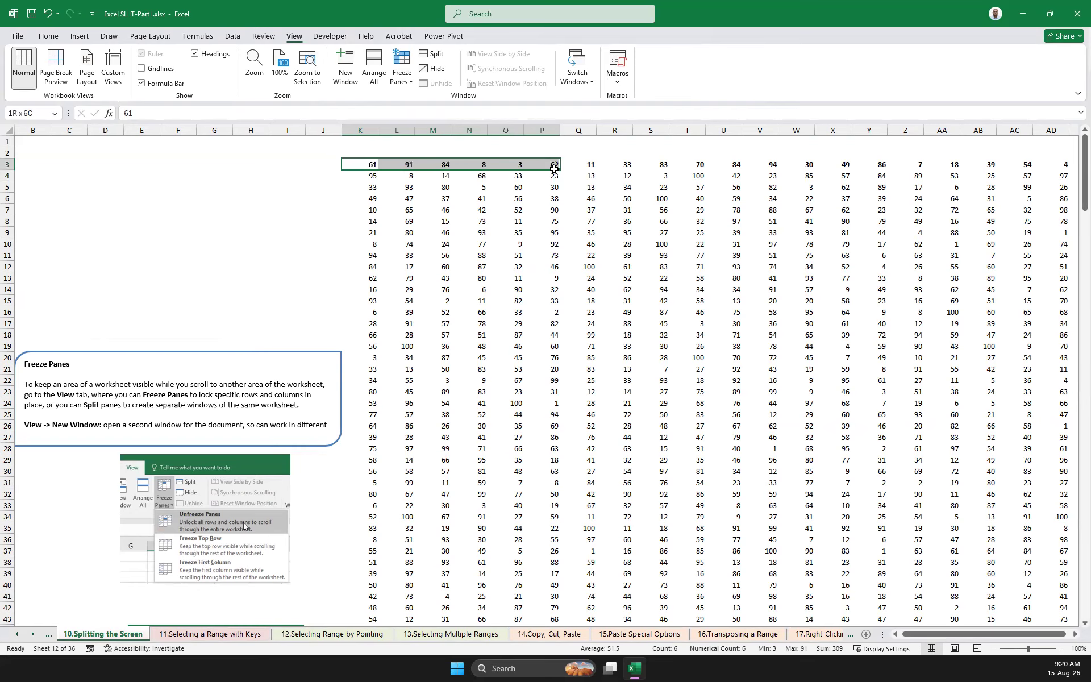
{"action": "left_click", "coordinate": [351, 175]}
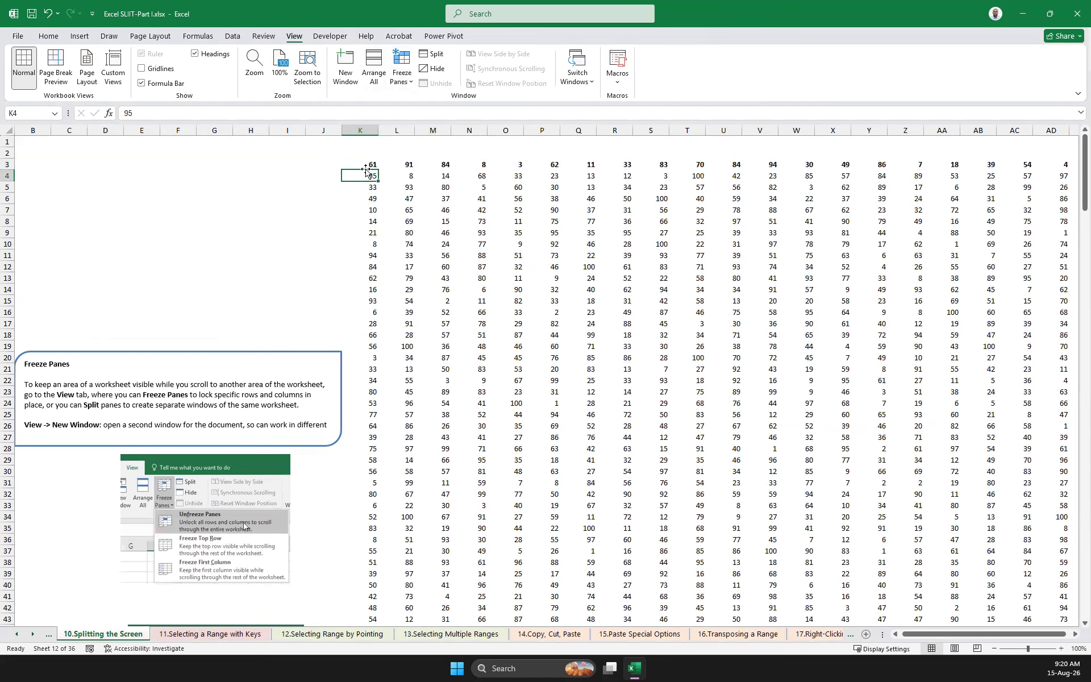
{"action": "left_click", "coordinate": [402, 68]}
{"action": "left_click", "coordinate": [454, 103]}
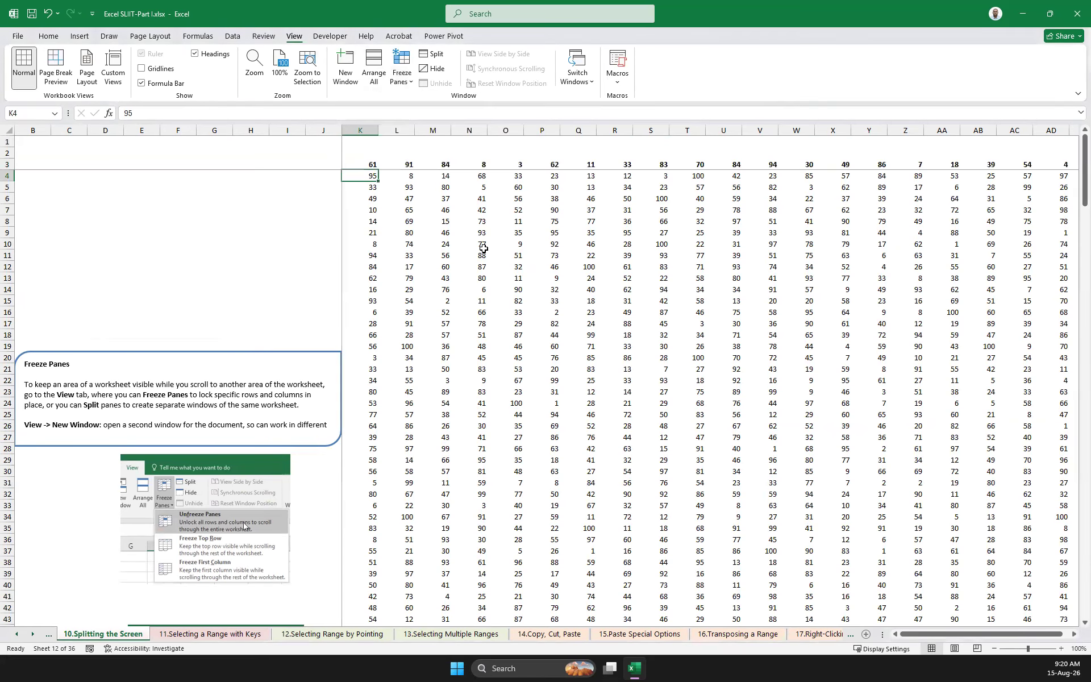
{"action": "scroll", "coordinate": [451, 225], "scroll_direction": "down", "scroll_amount": 5}
{"action": "scroll", "coordinate": [421, 211], "scroll_direction": "up", "scroll_amount": 5}
Inspect the header cells K3:AD3 and check that they remain in view down to the table's last row
{"action": "left_click", "coordinate": [346, 160]}
{"action": "left_click_drag", "start_coordinate": [346, 160], "coordinate": [1064, 165]}
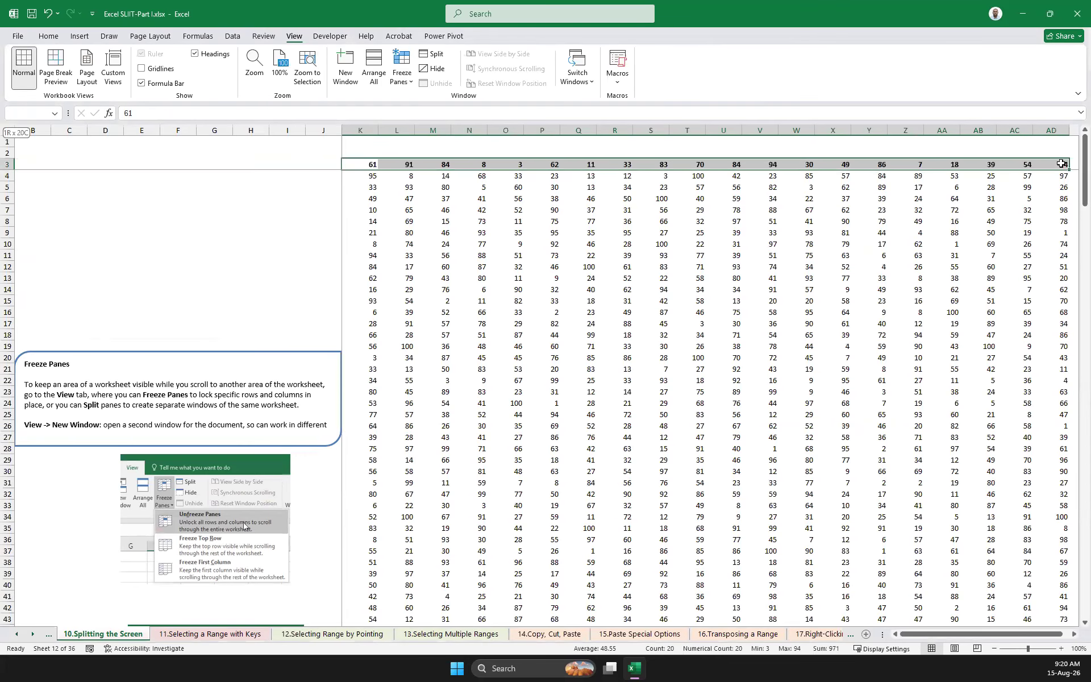
{"action": "left_click", "coordinate": [382, 199]}
{"action": "left_click", "coordinate": [267, 194]}
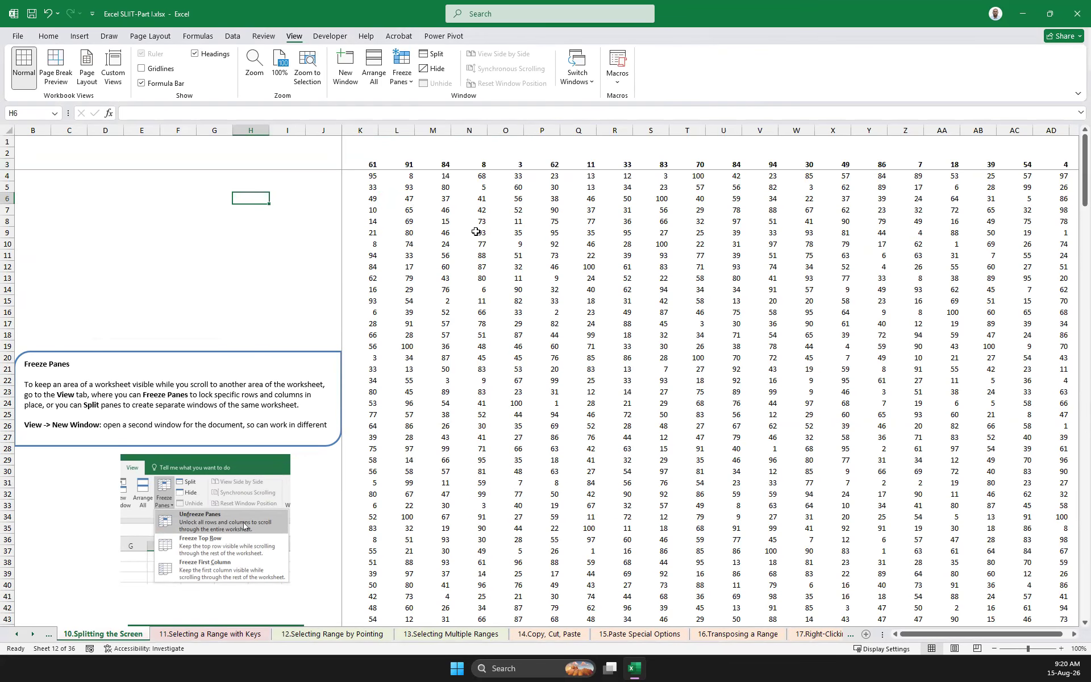
{"action": "scroll", "coordinate": [319, 218], "scroll_direction": "down", "scroll_amount": 1}
{"action": "scroll", "coordinate": [319, 217], "scroll_direction": "down", "scroll_amount": 13}
{"action": "left_click_drag", "start_coordinate": [926, 633], "coordinate": [884, 632]}
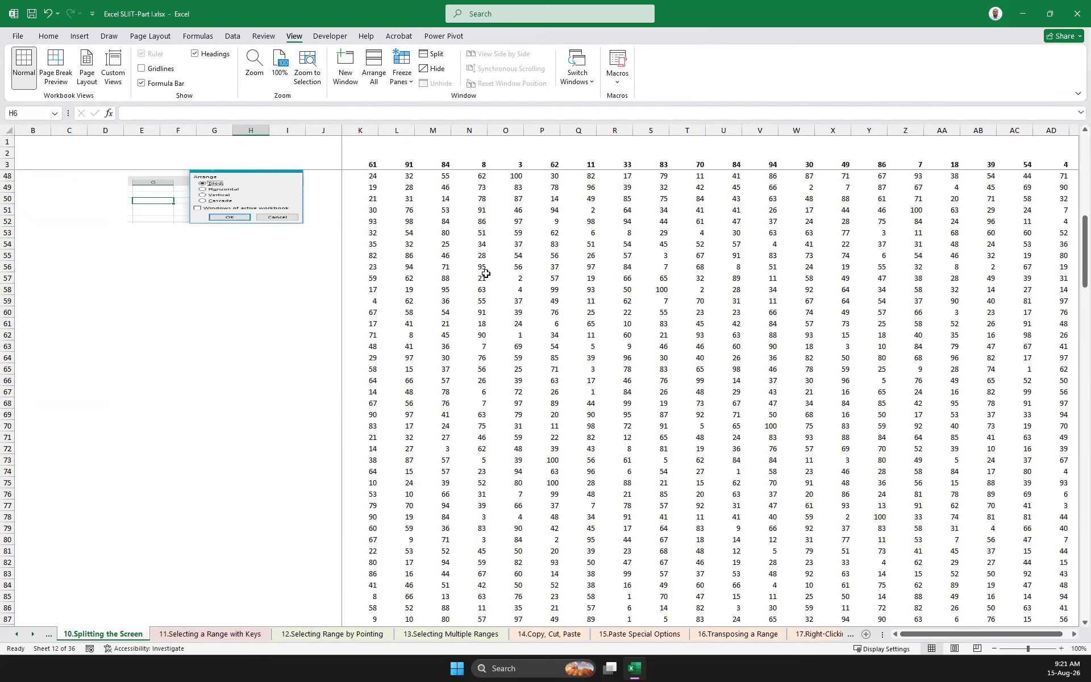
{"action": "scroll", "coordinate": [486, 274], "scroll_direction": "down", "scroll_amount": 15}
{"action": "scroll", "coordinate": [486, 274], "scroll_direction": "down", "scroll_amount": 20}
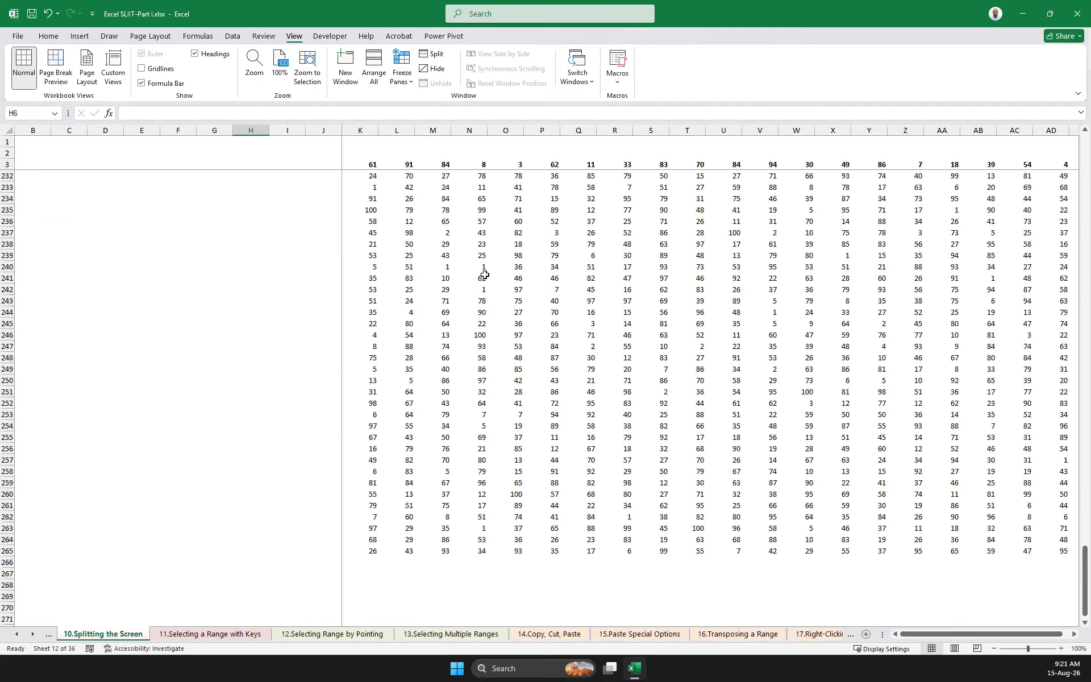
{"action": "scroll", "coordinate": [485, 276], "scroll_direction": "up", "scroll_amount": 20}
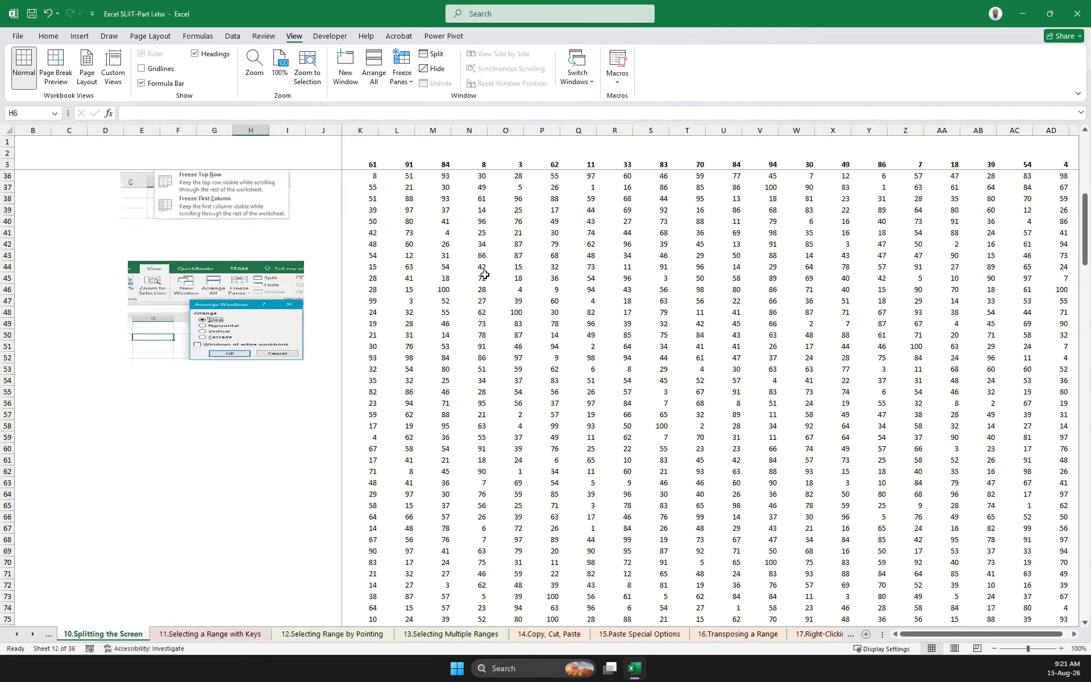
{"action": "left_click", "coordinate": [402, 91]}
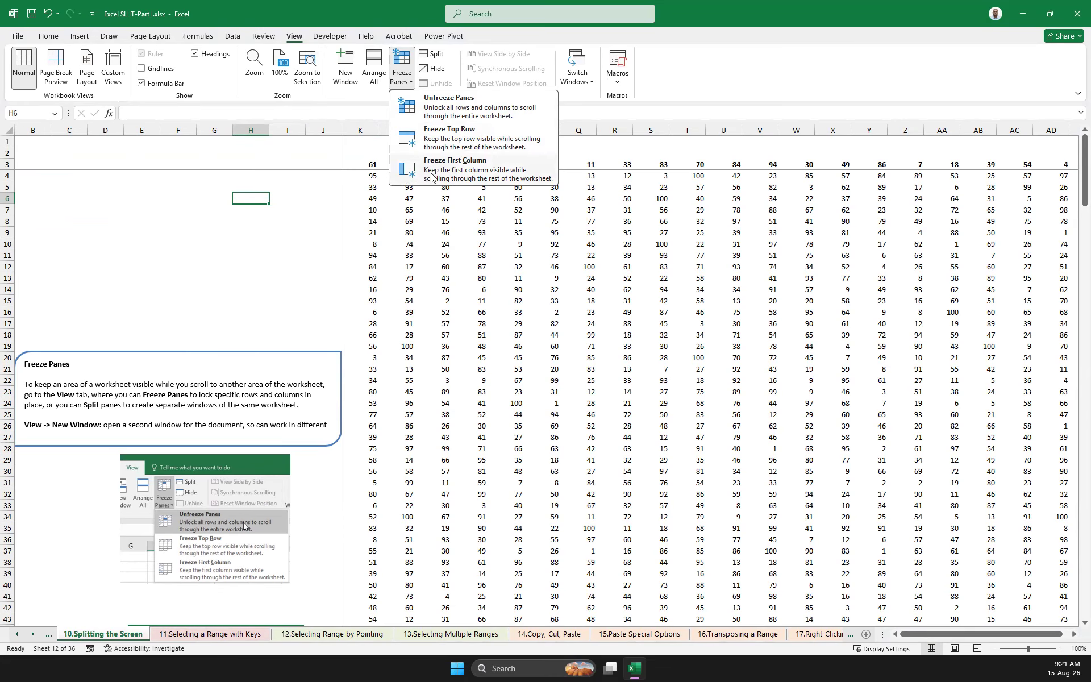
{"action": "left_click", "coordinate": [386, 188]}
{"action": "left_click", "coordinate": [369, 164]}
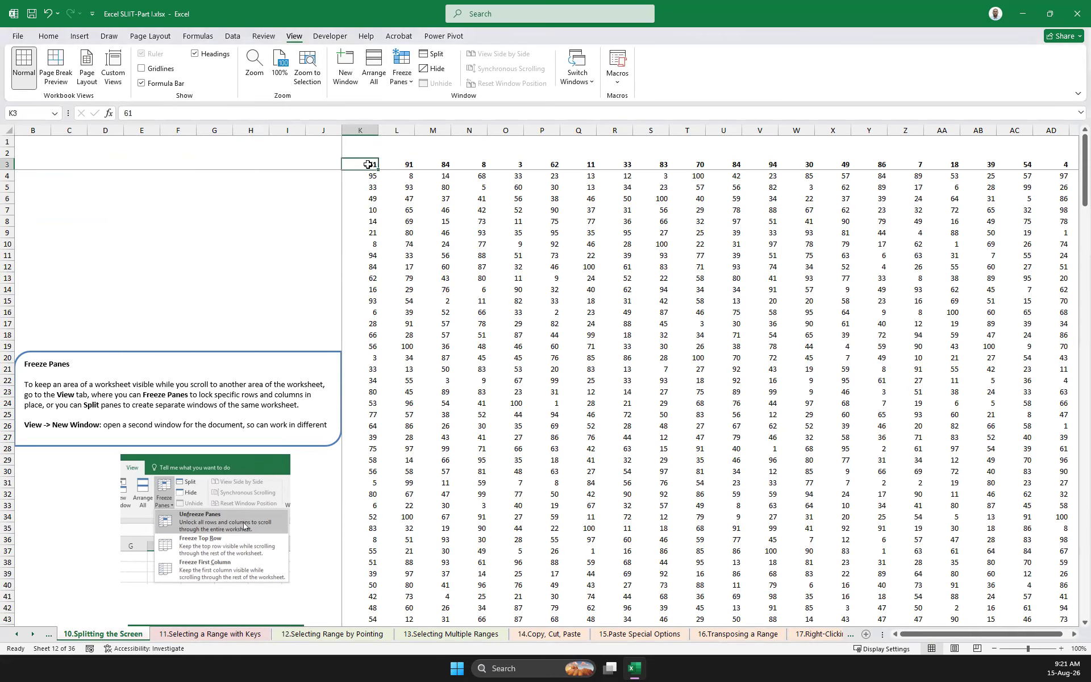
Unfreeze the panes, freeze them again at cell K14, and test the new freeze on lower rows
{"action": "left_click", "coordinate": [372, 291]}
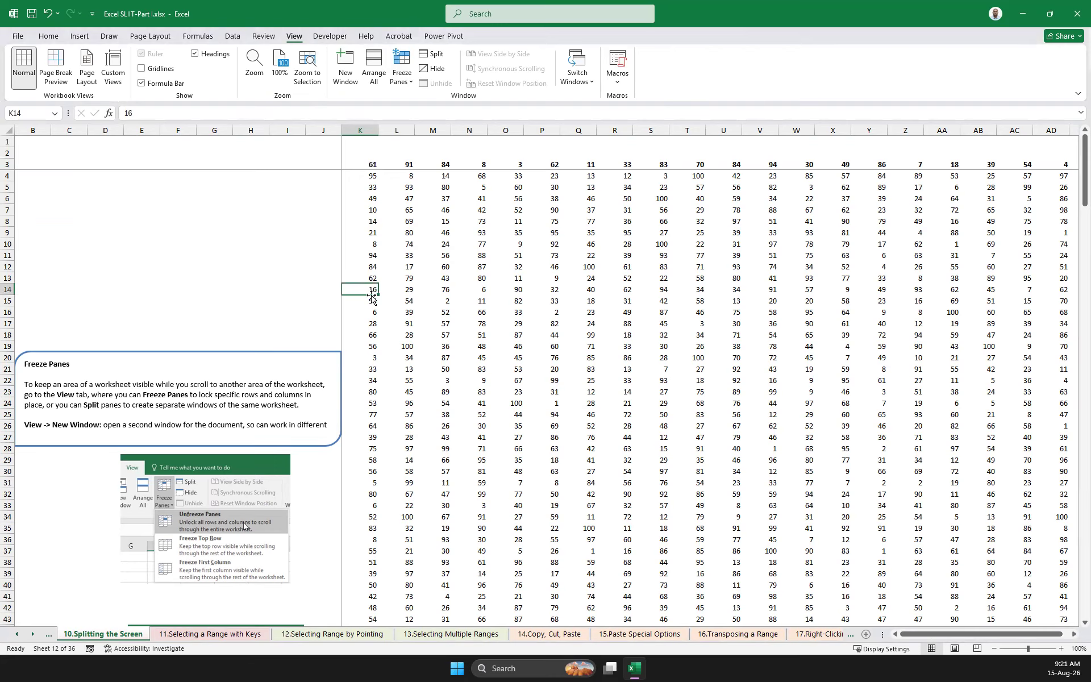
{"action": "left_click", "coordinate": [409, 82]}
{"action": "left_click", "coordinate": [421, 102]}
{"action": "left_click", "coordinate": [402, 71]}
{"action": "left_click", "coordinate": [449, 102]}
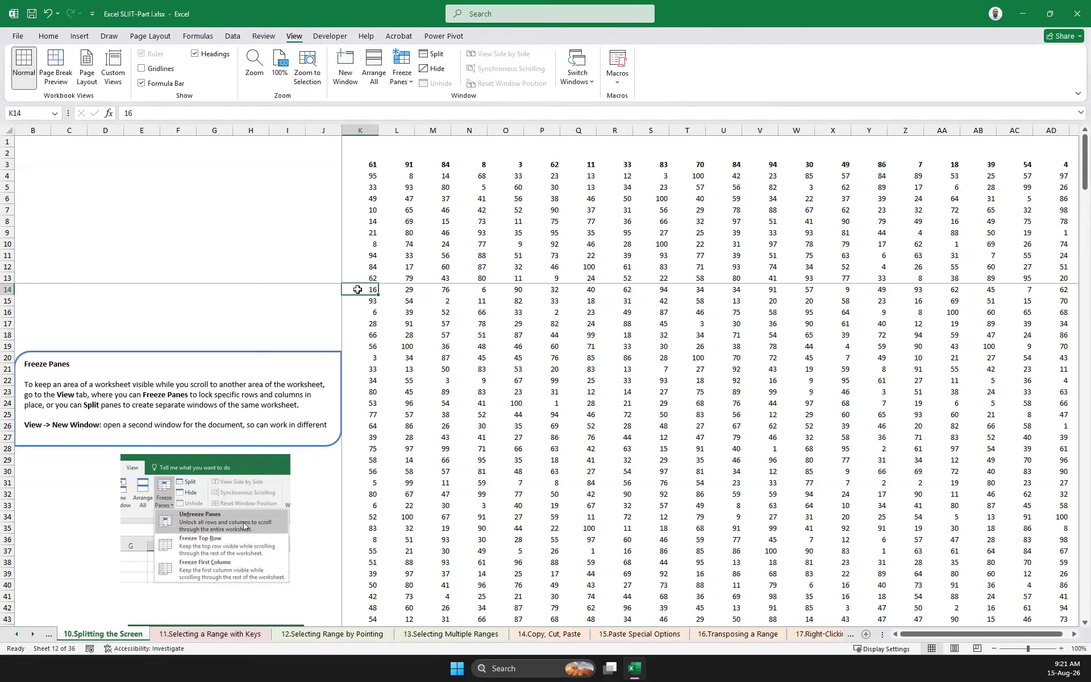
{"action": "scroll", "coordinate": [512, 290], "scroll_direction": "down", "scroll_amount": 8}
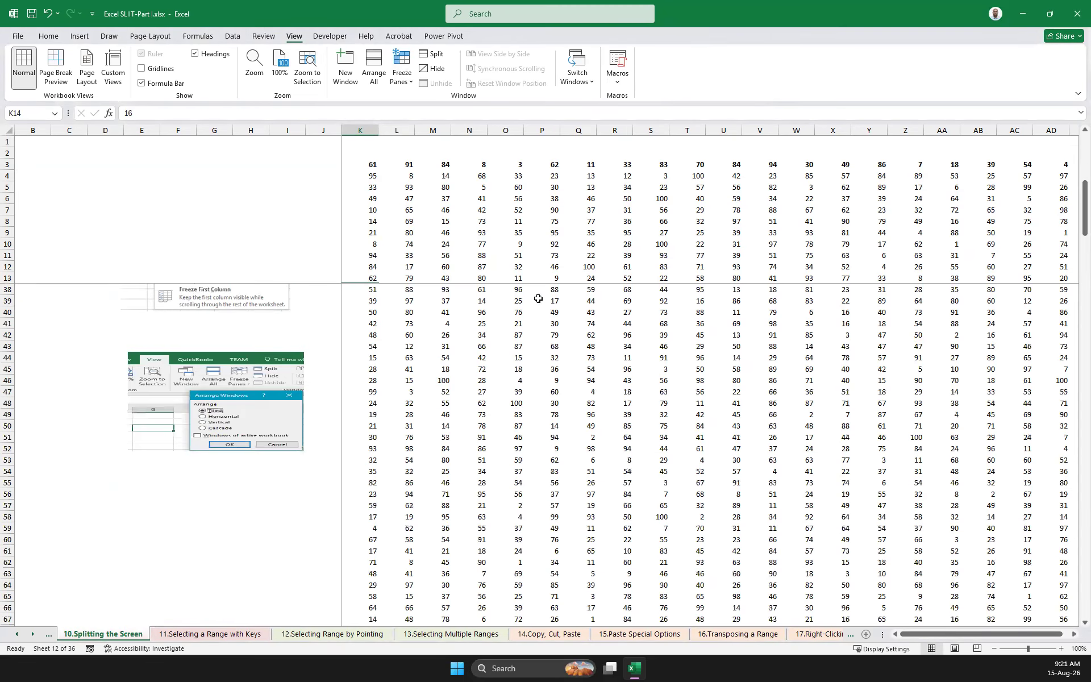
Unfreeze the panes and freeze them again at cell T20
{"action": "left_click", "coordinate": [721, 346]}
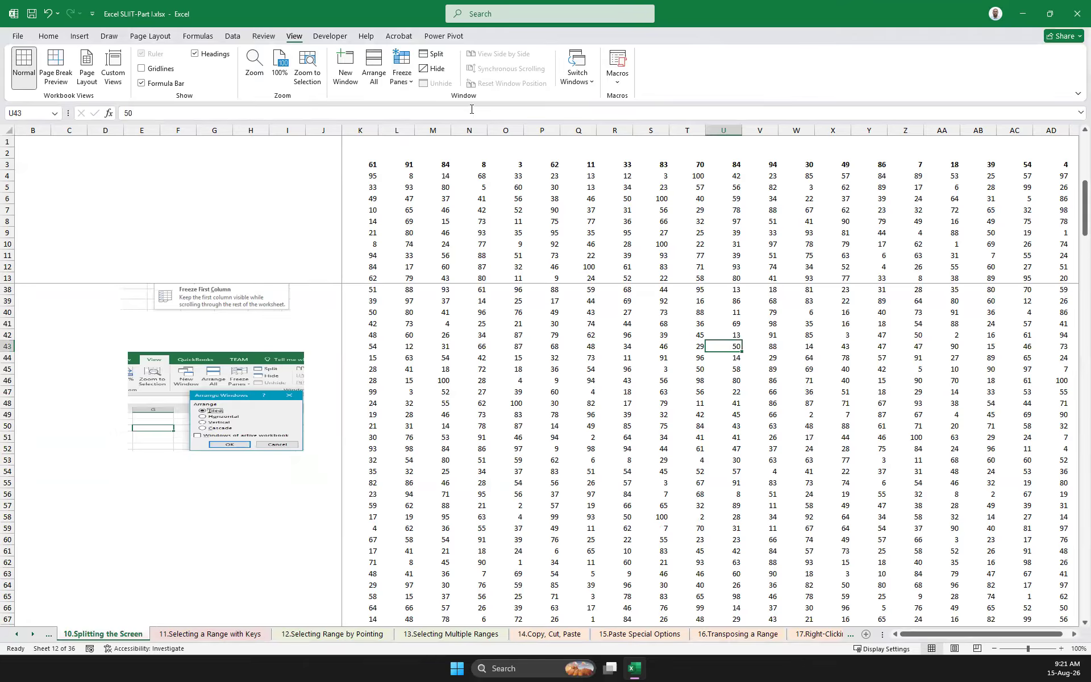
{"action": "left_click", "coordinate": [401, 71]}
{"action": "left_click", "coordinate": [432, 105]}
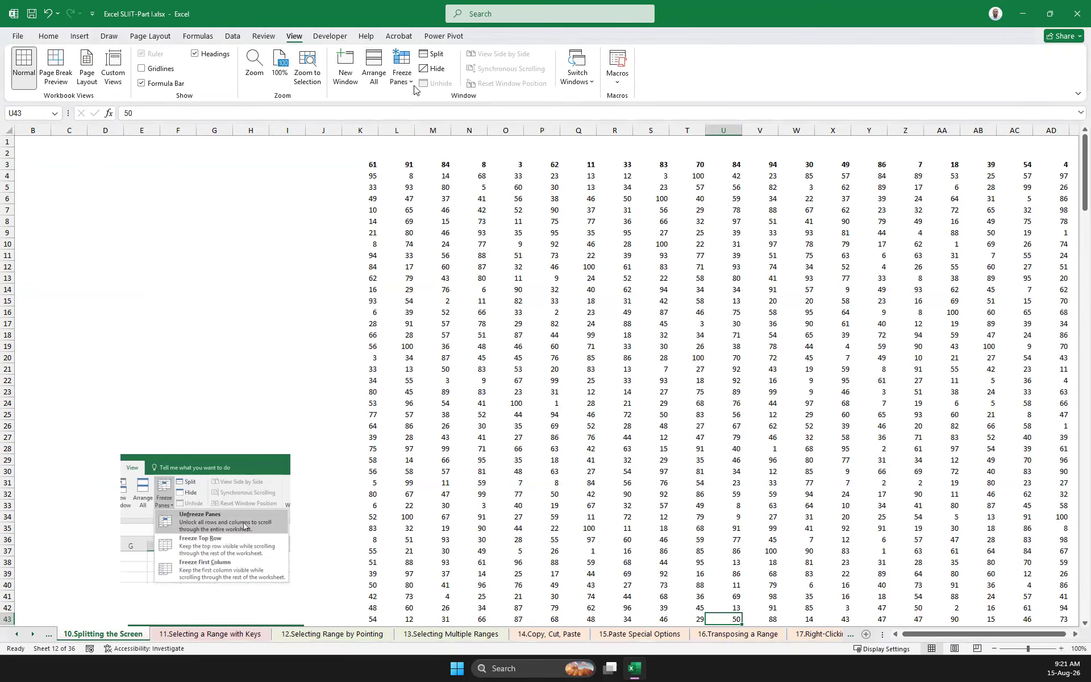
{"action": "left_click", "coordinate": [406, 73]}
{"action": "left_click", "coordinate": [705, 356]}
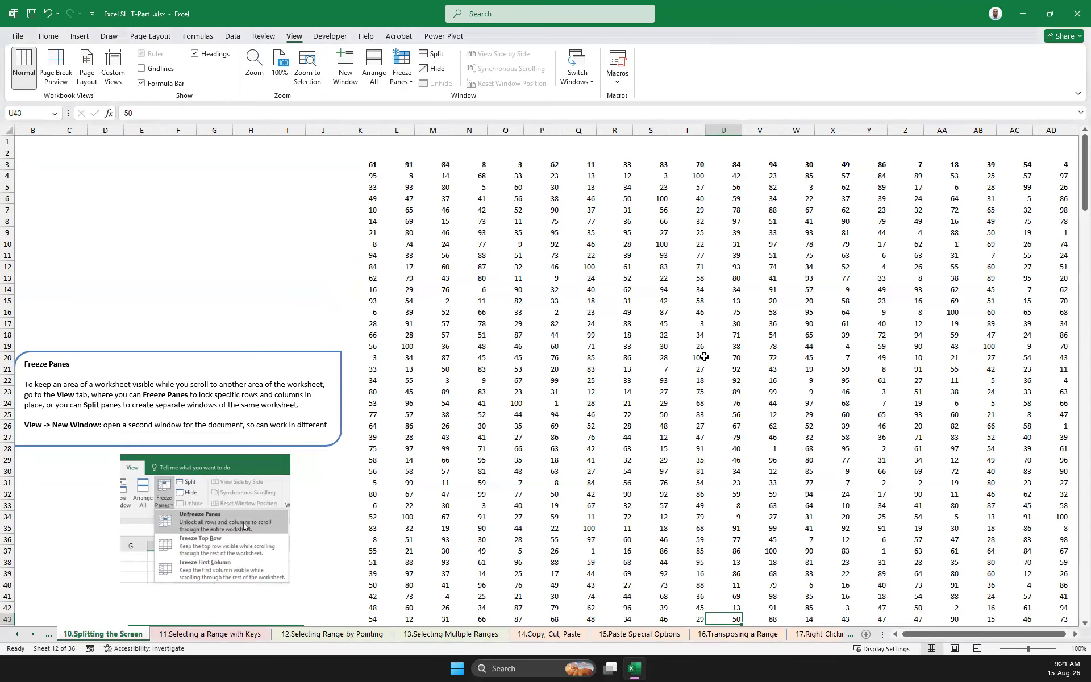
{"action": "left_click", "coordinate": [704, 356]}
{"action": "left_click", "coordinate": [399, 84]}
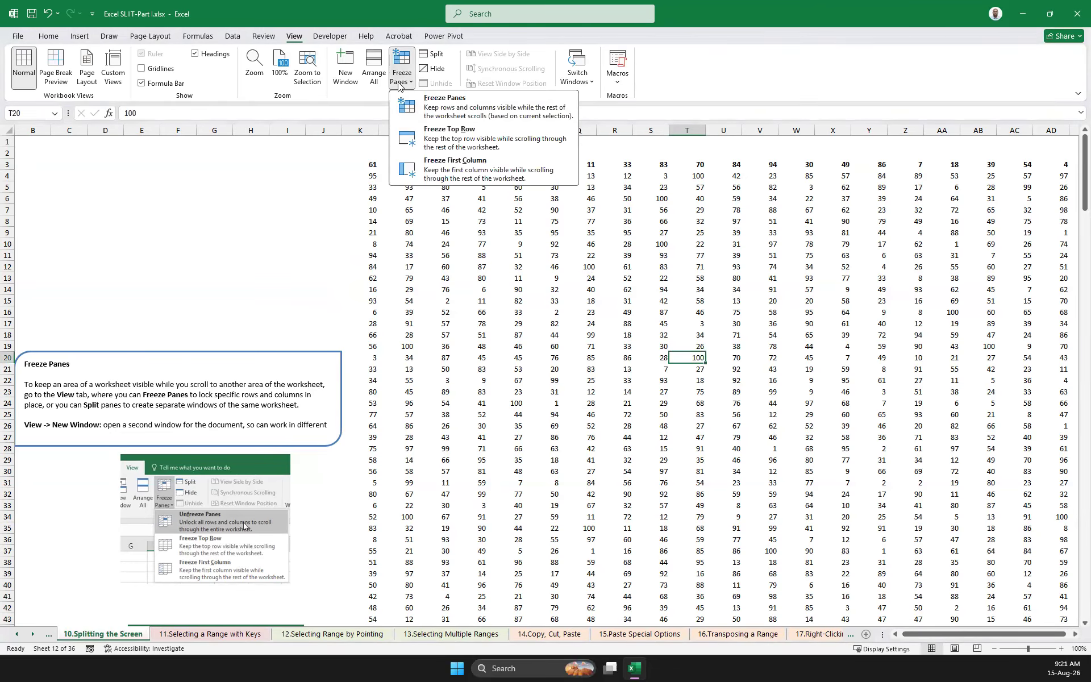
{"action": "left_click", "coordinate": [471, 109]}
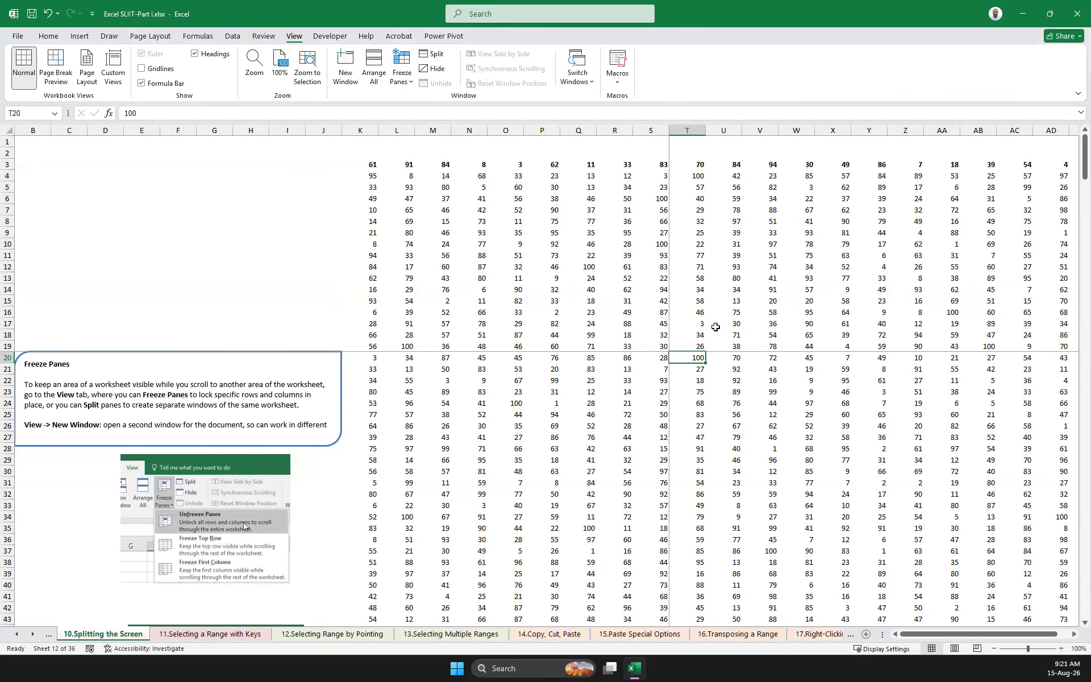
Examine how the panes frozen at T20 behave down to the table's last rows, and check header cell U3
{"action": "scroll", "coordinate": [733, 375], "scroll_direction": "down", "scroll_amount": 20}
{"action": "scroll", "coordinate": [736, 377], "scroll_direction": "up", "scroll_amount": 20}
{"action": "scroll", "coordinate": [737, 375], "scroll_direction": "down", "scroll_amount": 11}
{"action": "left_click_drag", "start_coordinate": [943, 635], "coordinate": [717, 494]}
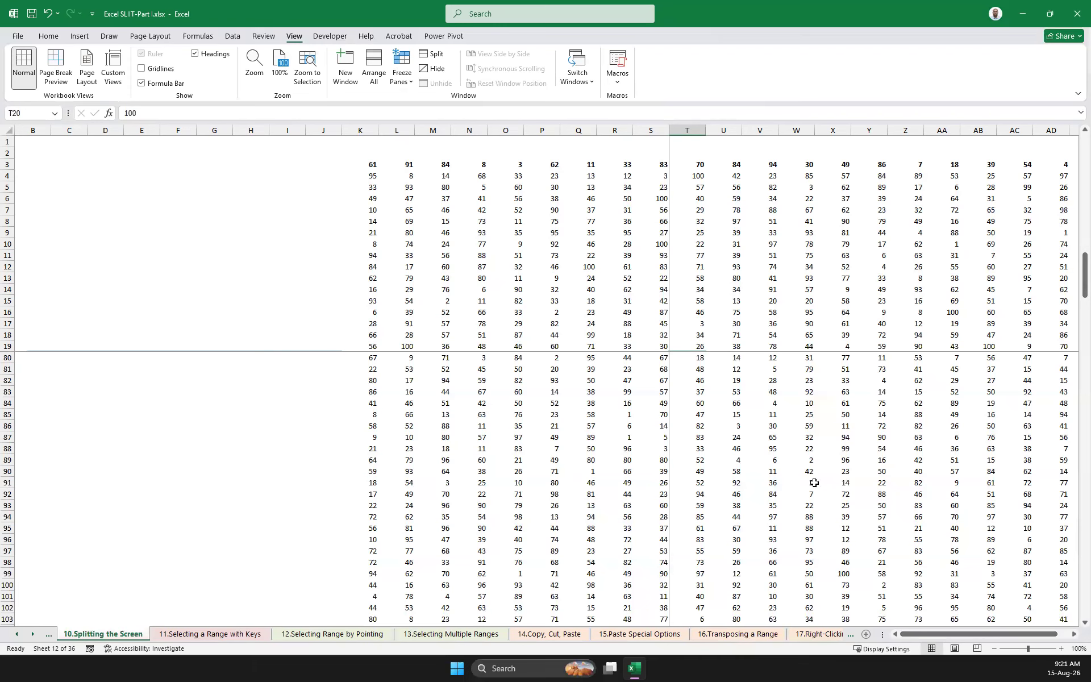
{"action": "scroll", "coordinate": [602, 432], "scroll_direction": "down", "scroll_amount": 20}
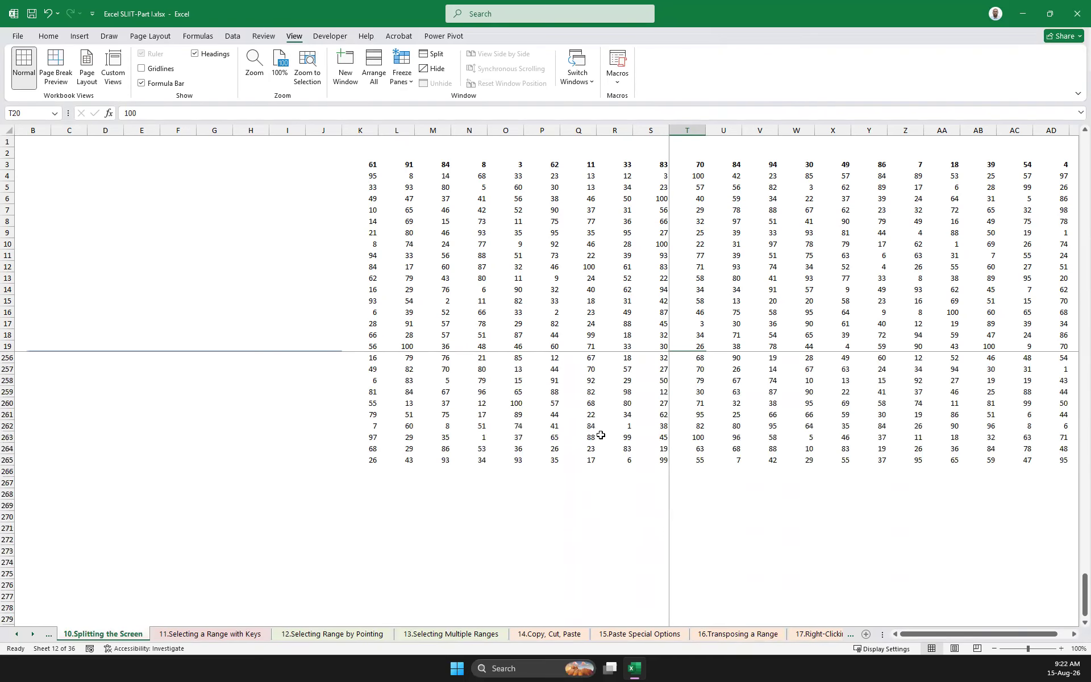
{"action": "scroll", "coordinate": [600, 435], "scroll_direction": "up", "scroll_amount": 20}
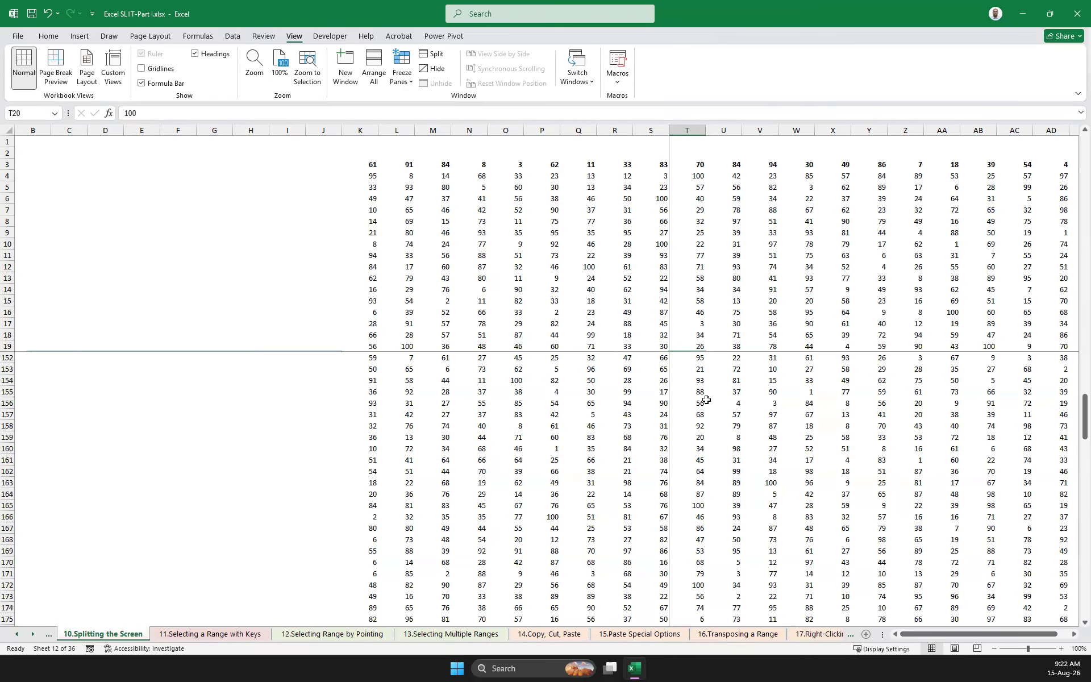
{"action": "left_click", "coordinate": [738, 403]}
{"action": "left_click", "coordinate": [731, 163]}
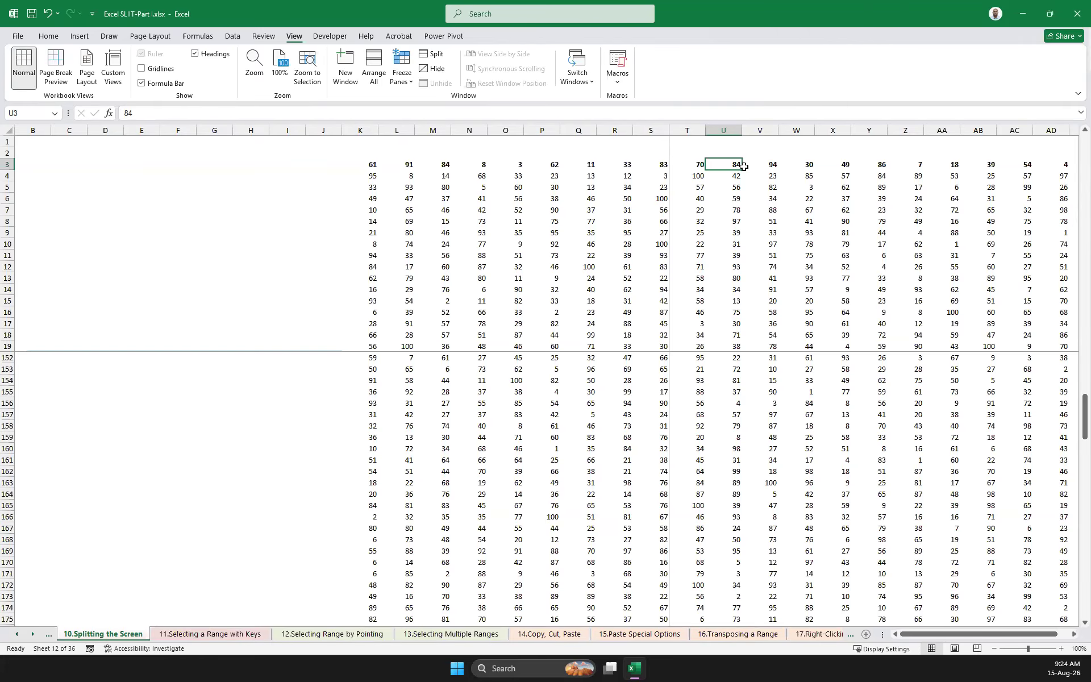
{"action": "scroll", "coordinate": [532, 439], "scroll_direction": "down", "scroll_amount": 4}
{"action": "scroll", "coordinate": [170, 470], "scroll_direction": "up", "scroll_amount": 13}
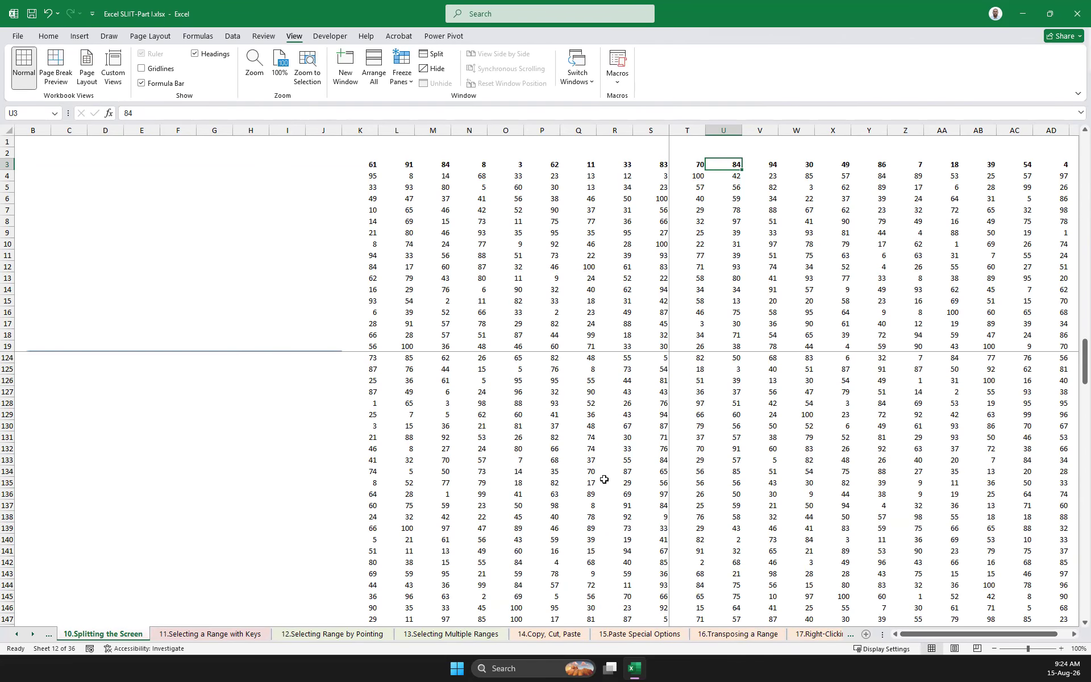
Unfreeze the panes and check how the table's top rows move when viewing lower rows
{"action": "left_click", "coordinate": [404, 77]}
{"action": "left_click", "coordinate": [446, 107]}
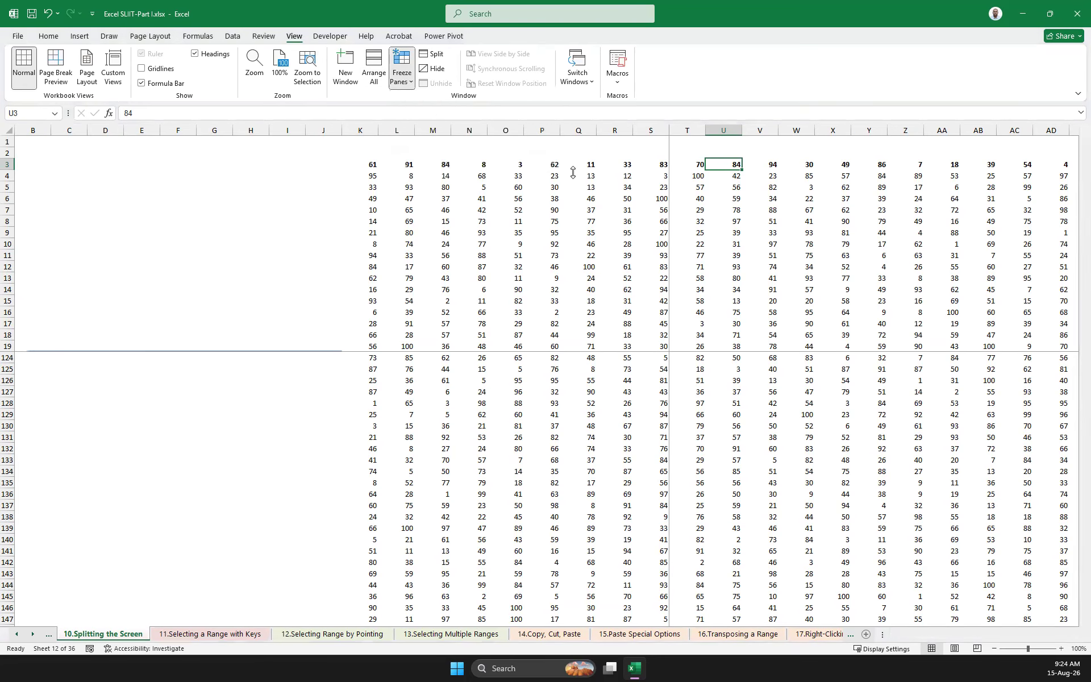
{"action": "left_click_drag", "start_coordinate": [970, 635], "coordinate": [733, 628]}
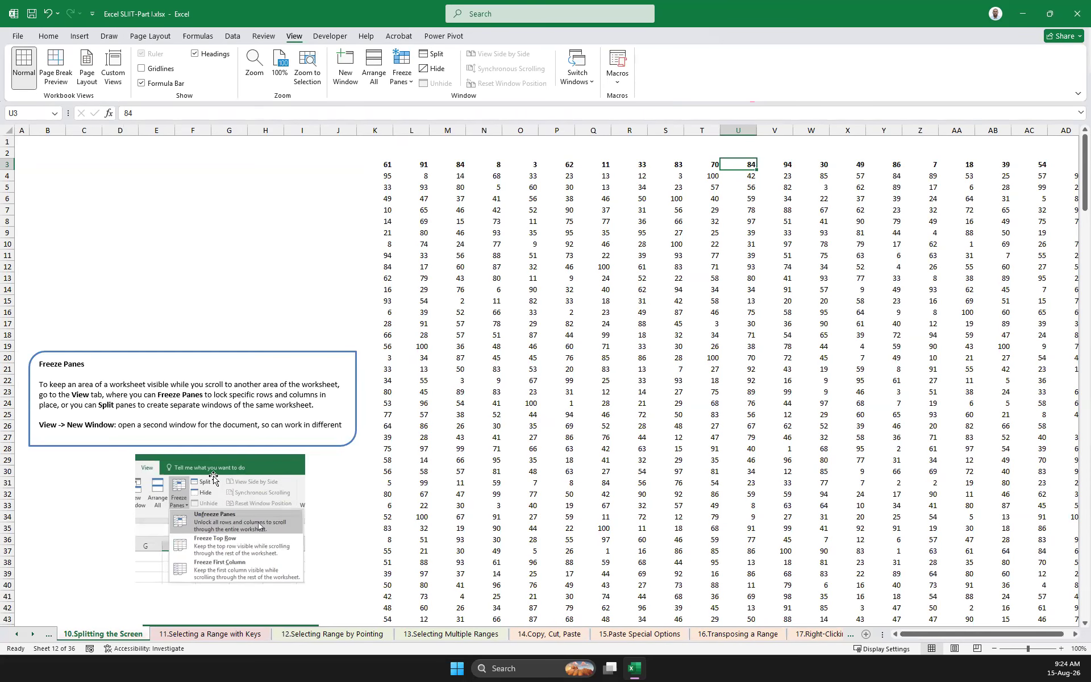
{"action": "scroll", "coordinate": [194, 467], "scroll_direction": "down", "scroll_amount": 5}
{"action": "scroll", "coordinate": [194, 463], "scroll_direction": "down", "scroll_amount": 20}
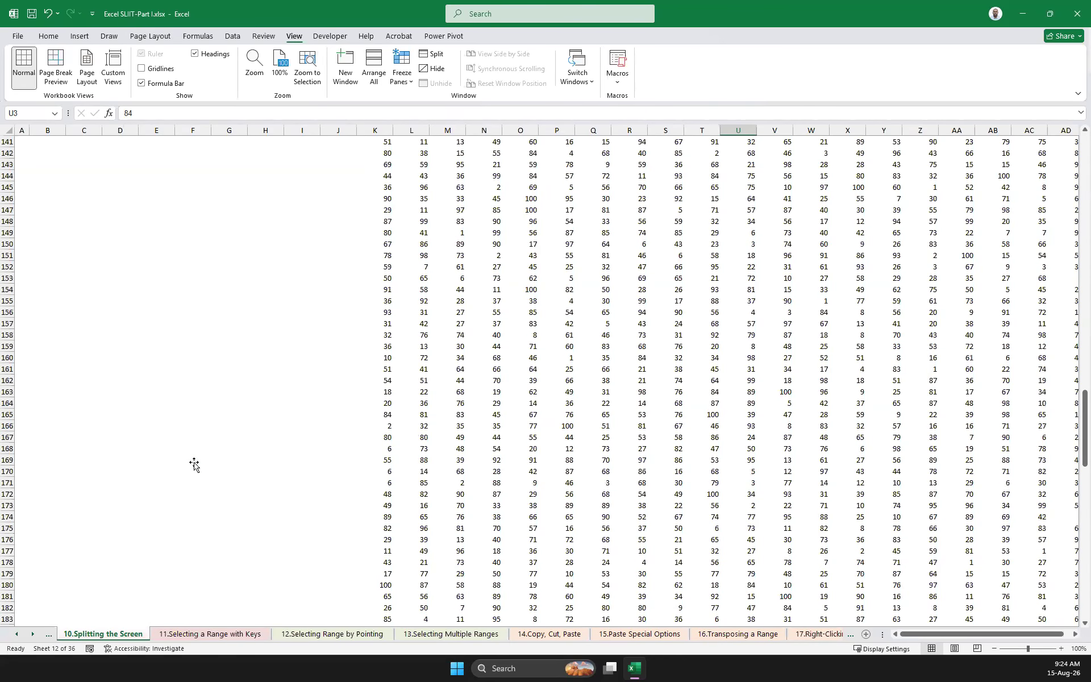
{"action": "scroll", "coordinate": [366, 475], "scroll_direction": "up", "scroll_amount": 20}
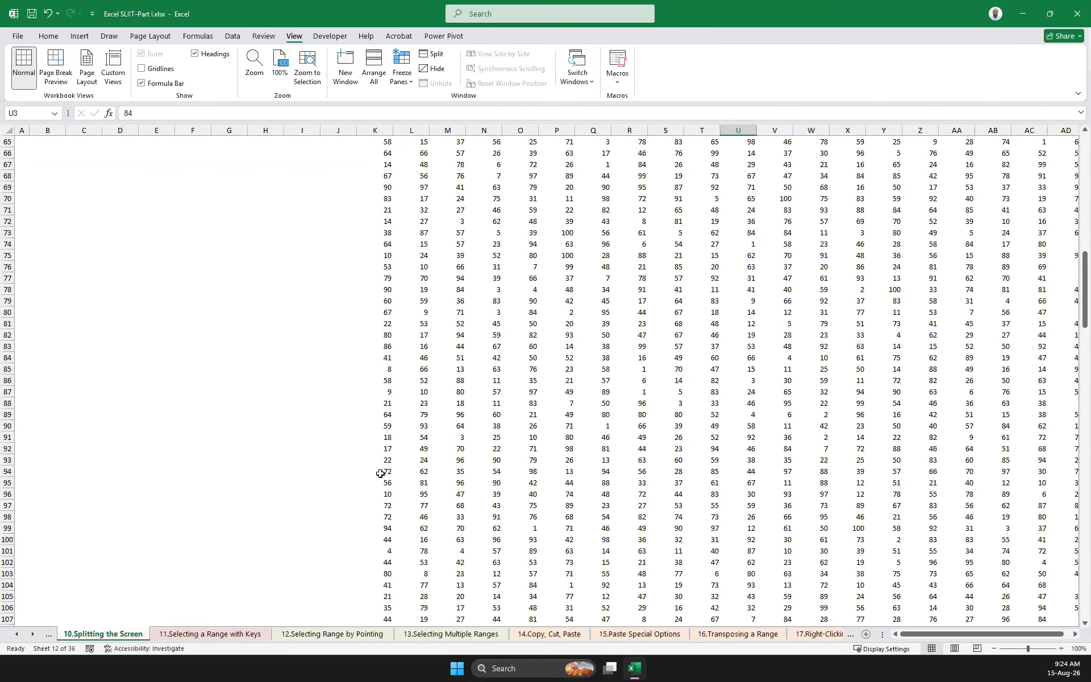
{"action": "scroll", "coordinate": [473, 364], "scroll_direction": "up", "scroll_amount": 7}
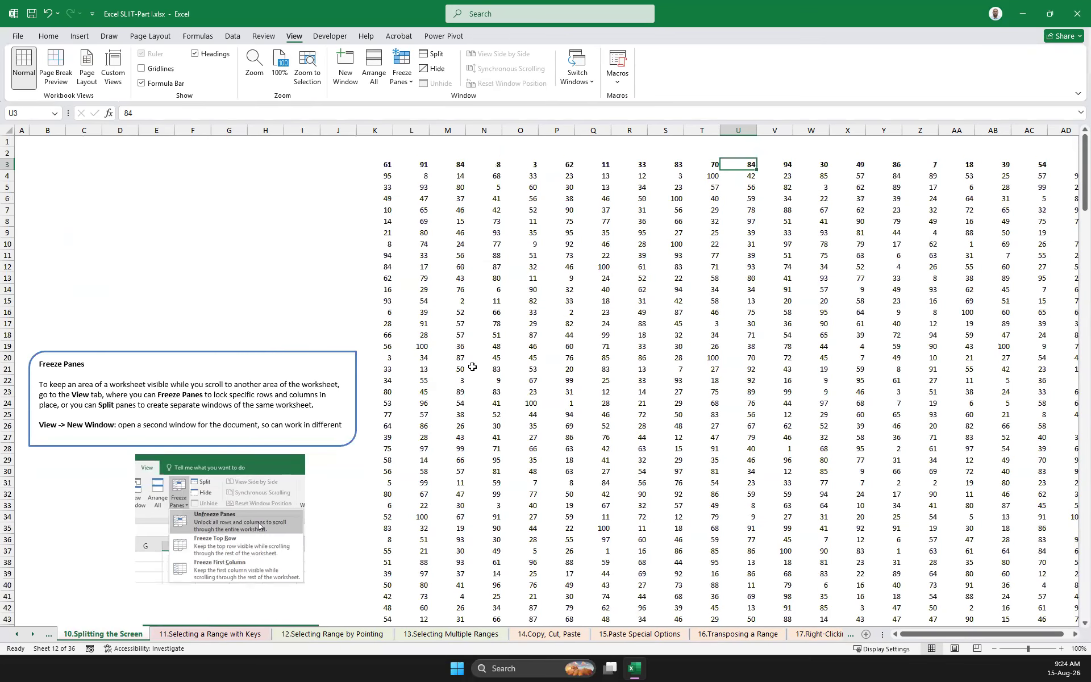
{"action": "scroll", "coordinate": [472, 367], "scroll_direction": "down", "scroll_amount": 7}
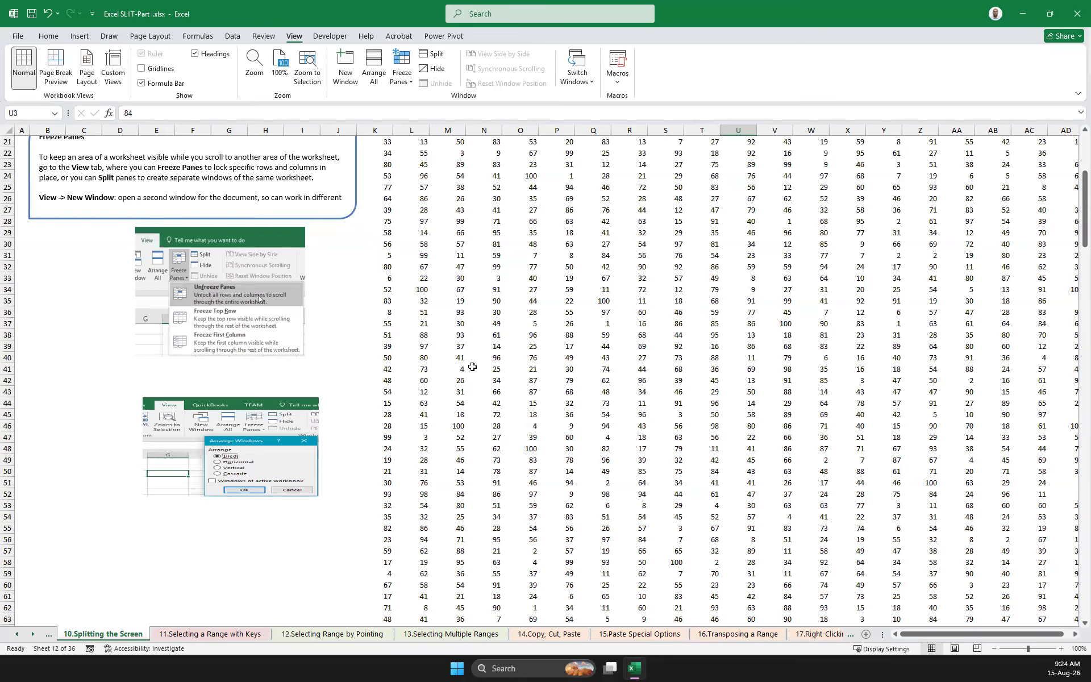
{"action": "scroll", "coordinate": [472, 367], "scroll_direction": "up", "scroll_amount": 7}
Select the table from cell K3 to its last cell and check how far the selection reaches
{"action": "left_click", "coordinate": [389, 163]}
{"action": "mouse_move", "coordinate": [388, 163]}
{"action": "left_mouse_down"}
{"action": "mouse_move", "coordinate": [421, 178]}
{"action": "mouse_move", "coordinate": [457, 268]}
{"action": "mouse_move", "coordinate": [420, 177]}
{"action": "mouse_move", "coordinate": [385, 164]}
{"action": "left_mouse_up"}
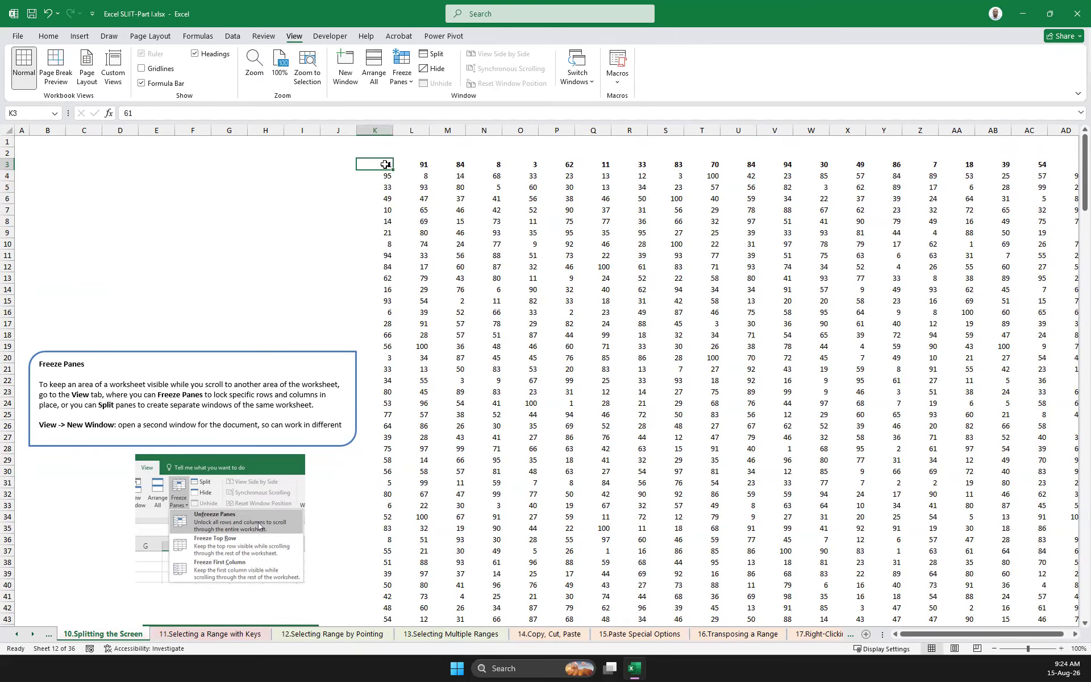
{"action": "key", "text": "ctrl+shift+End"}
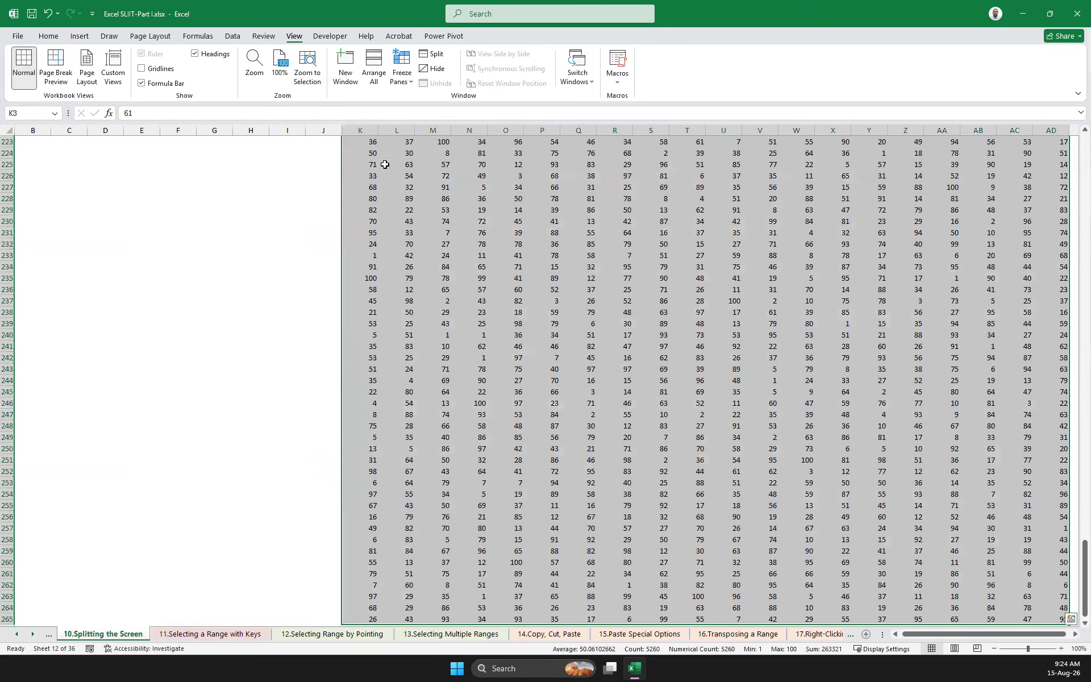
{"action": "scroll", "coordinate": [385, 164], "scroll_direction": "down", "scroll_amount": 7}
Insert a blank row at row 256, near the end of the table
{"action": "left_click", "coordinate": [384, 288]}
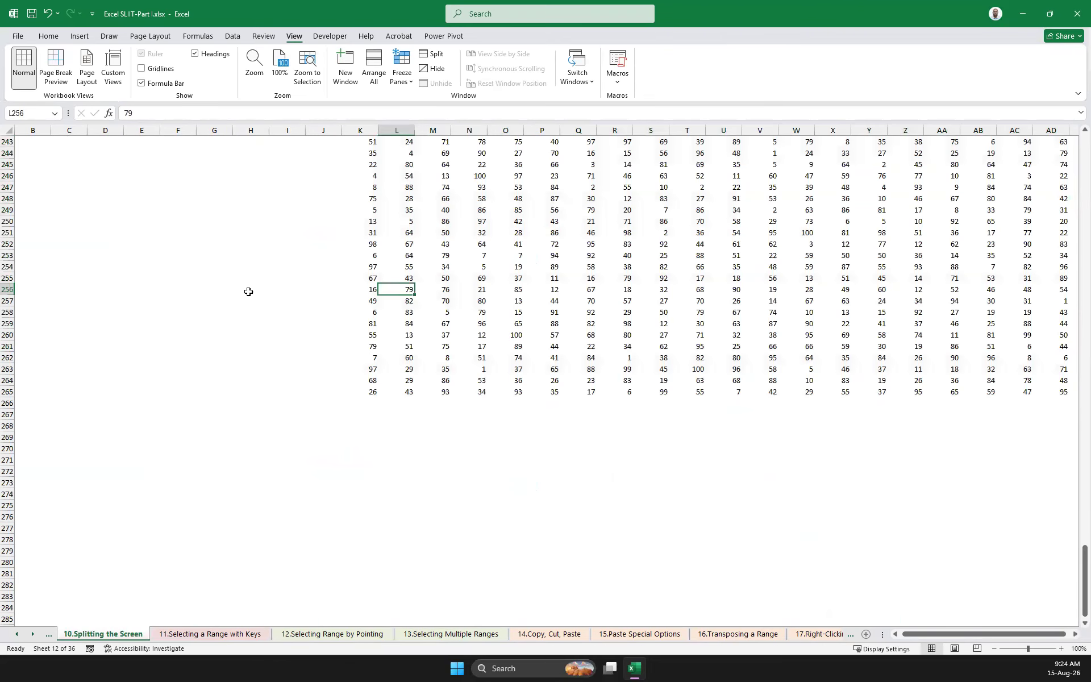
{"action": "left_click", "coordinate": [8, 289]}
{"action": "right_click", "coordinate": [9, 290]}
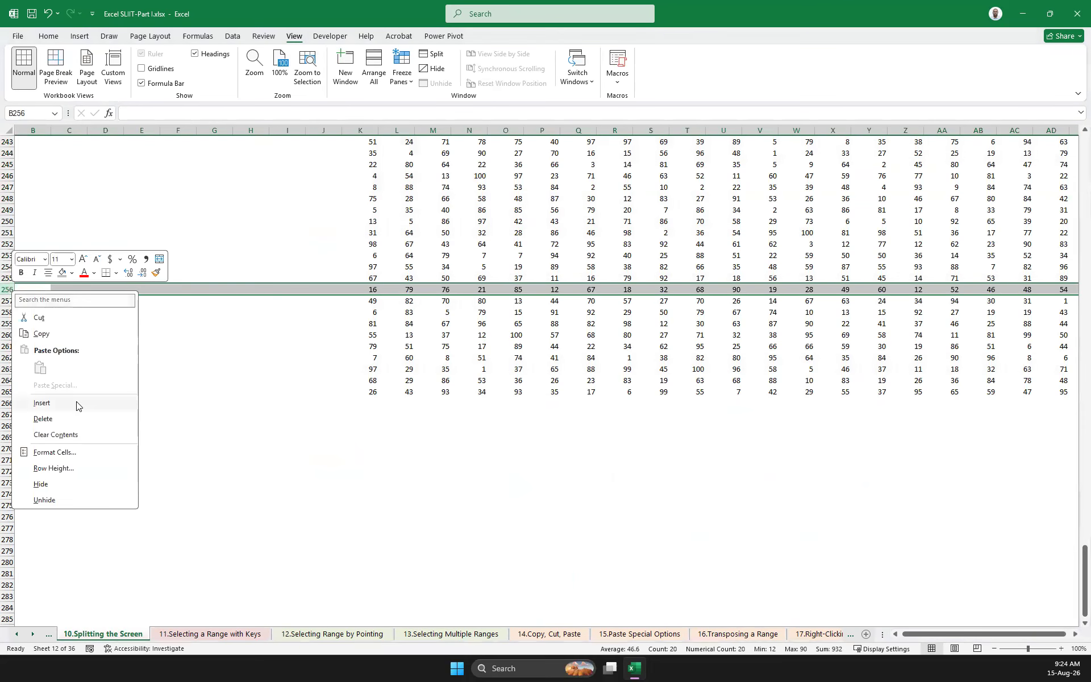
{"action": "left_click", "coordinate": [77, 405]}
Insert a blank column at column AA within the table
{"action": "scroll", "coordinate": [774, 293], "scroll_direction": "up", "scroll_amount": 1}
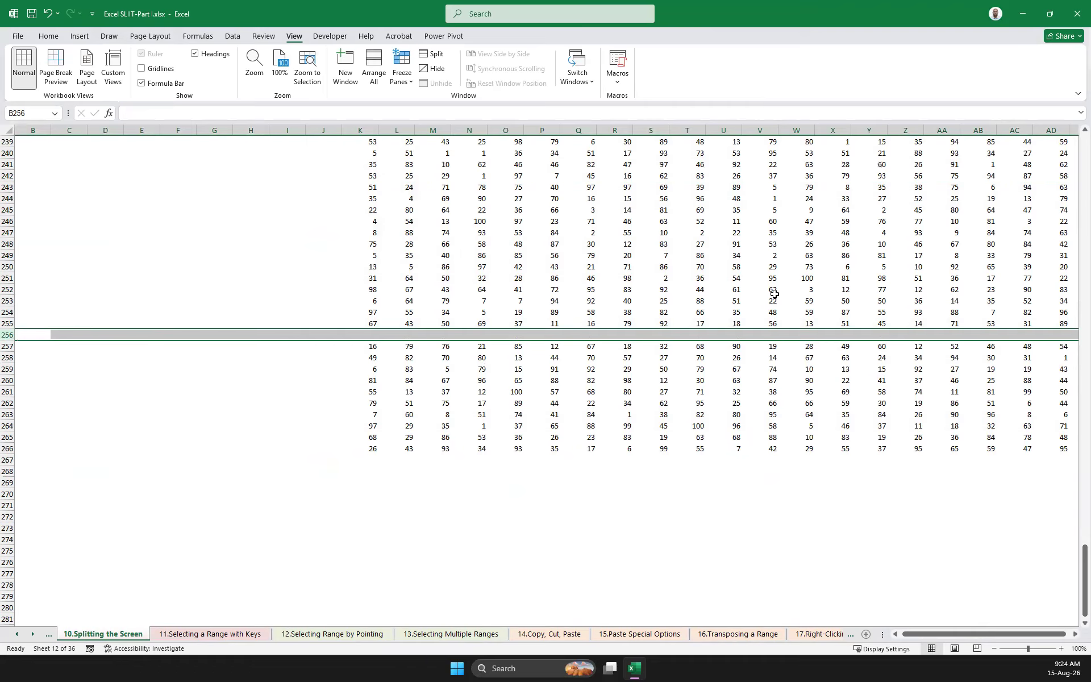
{"action": "scroll", "coordinate": [774, 294], "scroll_direction": "up", "scroll_amount": 11}
{"action": "left_click", "coordinate": [942, 130]}
{"action": "right_click", "coordinate": [943, 132]}
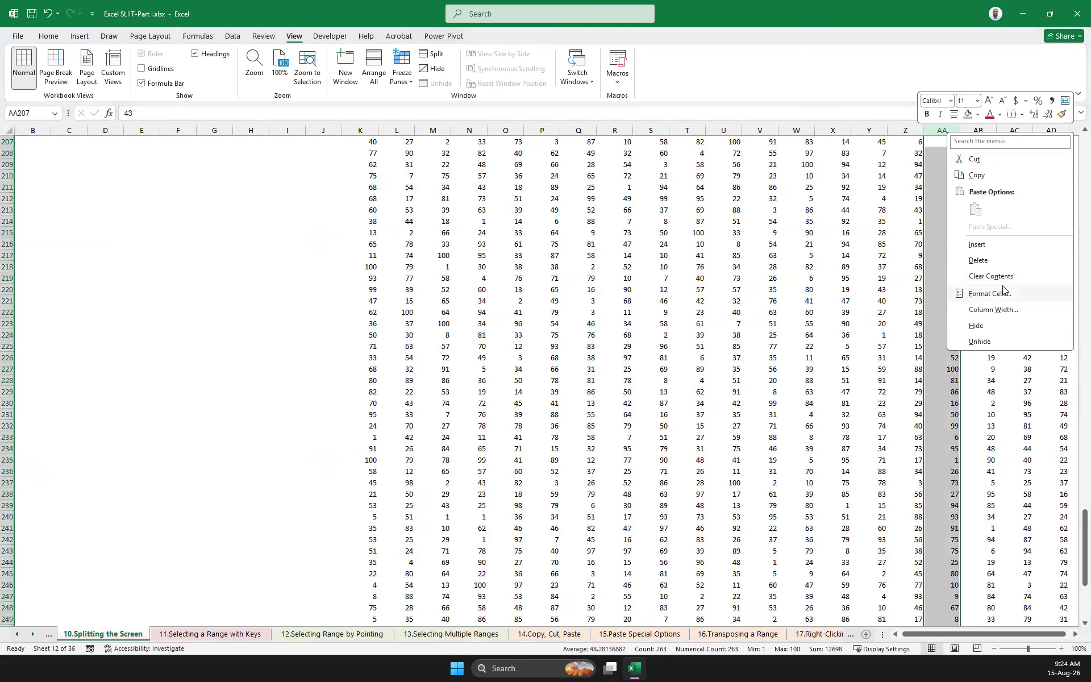
{"action": "left_click", "coordinate": [977, 243]}
Select the contiguous data block around cell P13 and check where the selection ends at the blank row and column
{"action": "scroll", "coordinate": [552, 279], "scroll_direction": "up", "scroll_amount": 13}
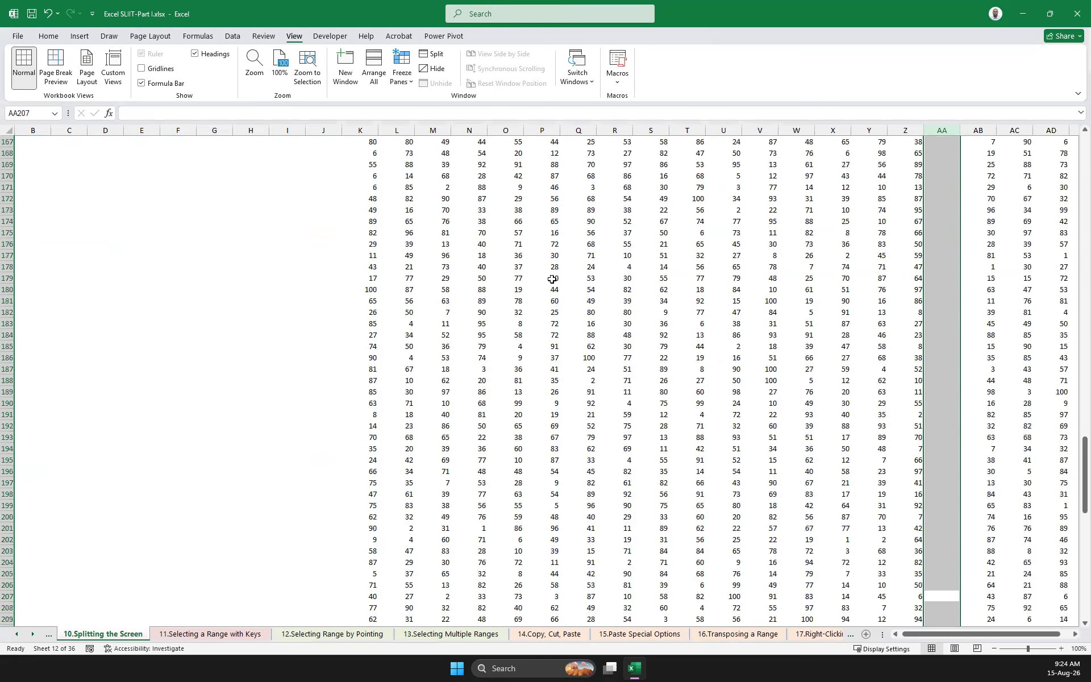
{"action": "scroll", "coordinate": [552, 279], "scroll_direction": "up", "scroll_amount": 5}
{"action": "left_click", "coordinate": [552, 279]}
{"action": "scroll", "coordinate": [546, 277], "scroll_direction": "up", "scroll_amount": 20}
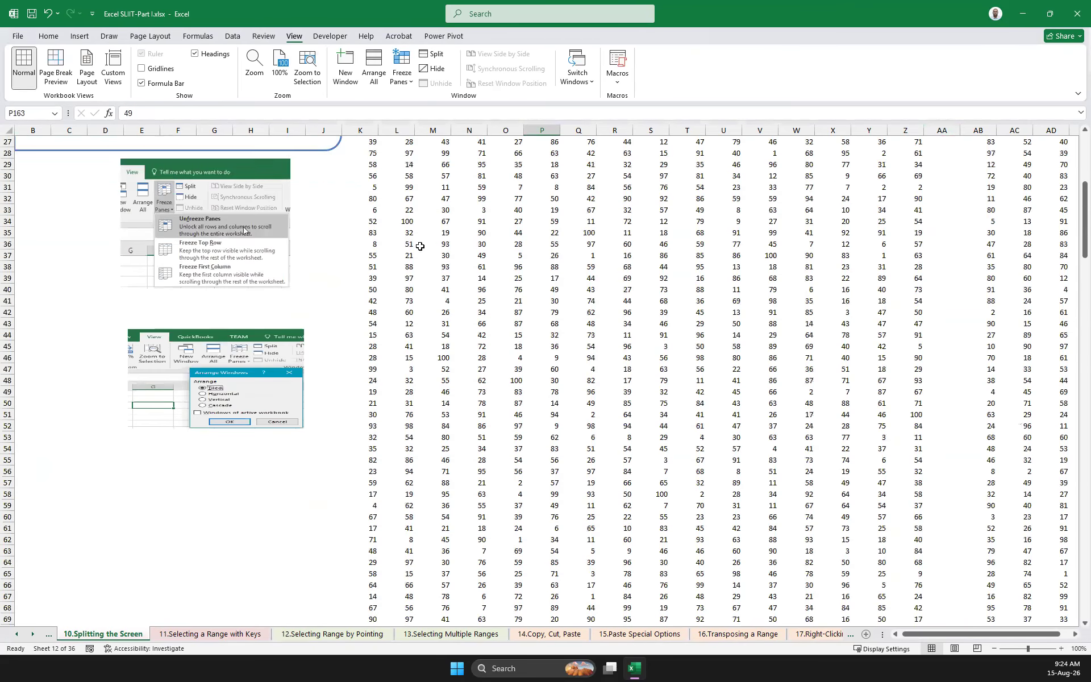
{"action": "scroll", "coordinate": [420, 246], "scroll_direction": "up", "scroll_amount": 9}
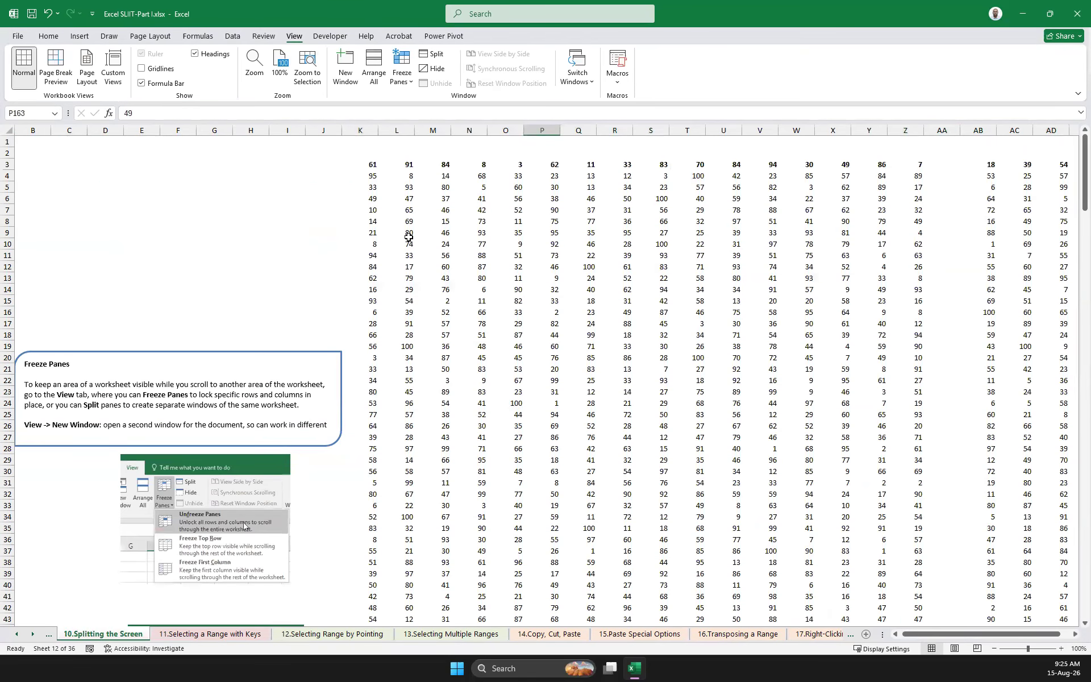
{"action": "left_click", "coordinate": [556, 279]}
{"action": "key", "text": "ctrl+a"}
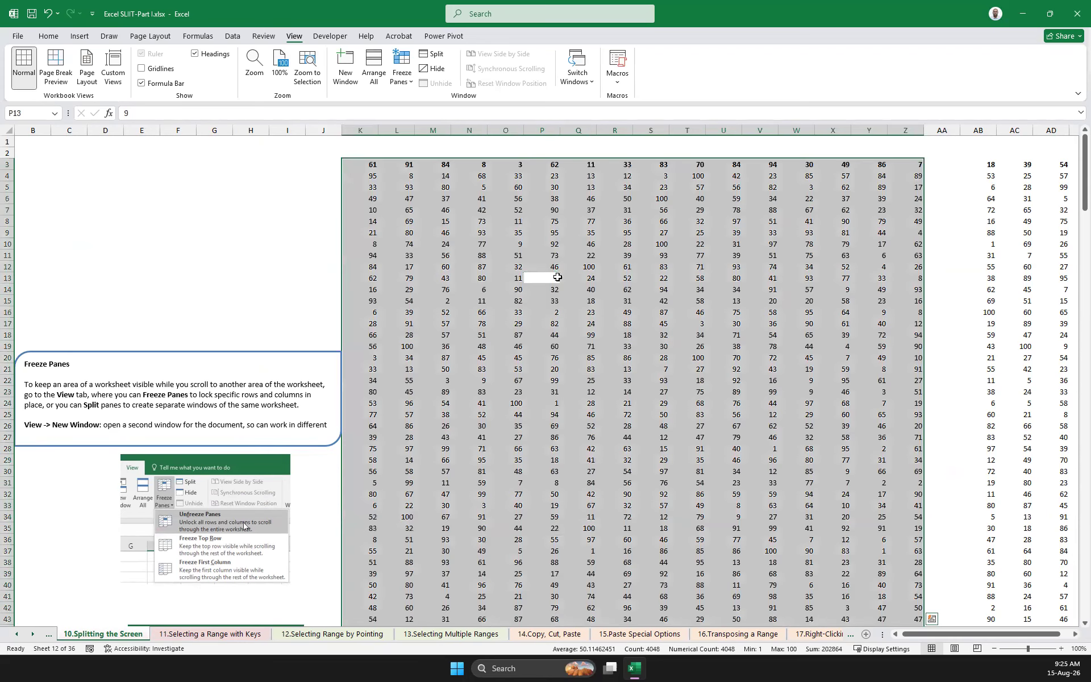
{"action": "scroll", "coordinate": [658, 360], "scroll_direction": "down", "scroll_amount": 20}
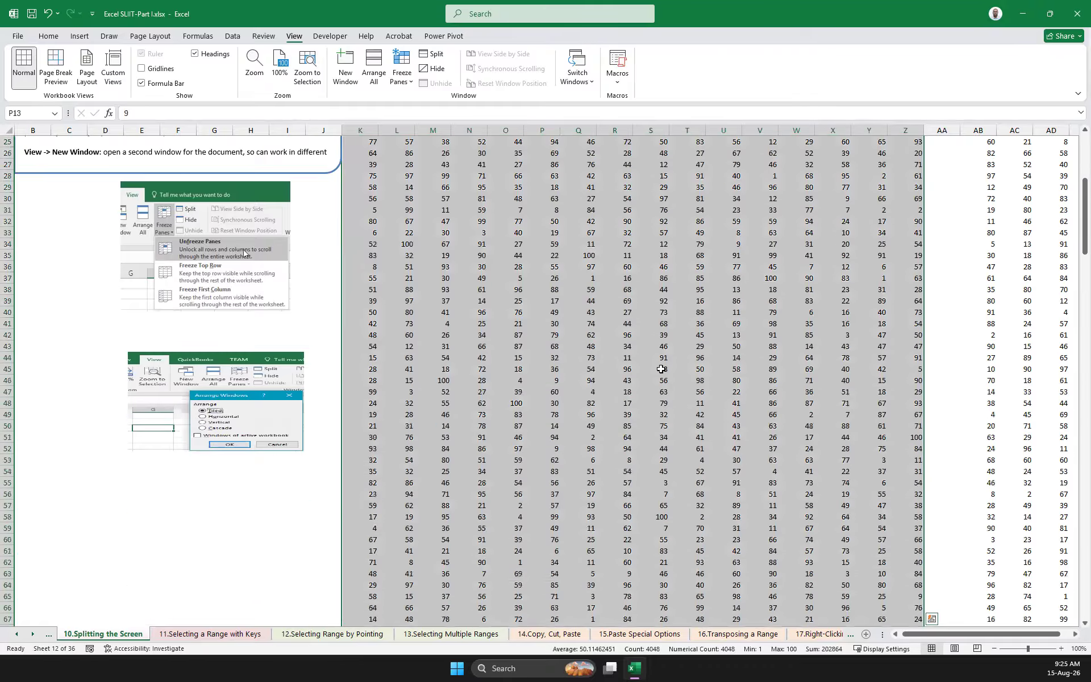
{"action": "scroll", "coordinate": [661, 369], "scroll_direction": "down", "scroll_amount": 20}
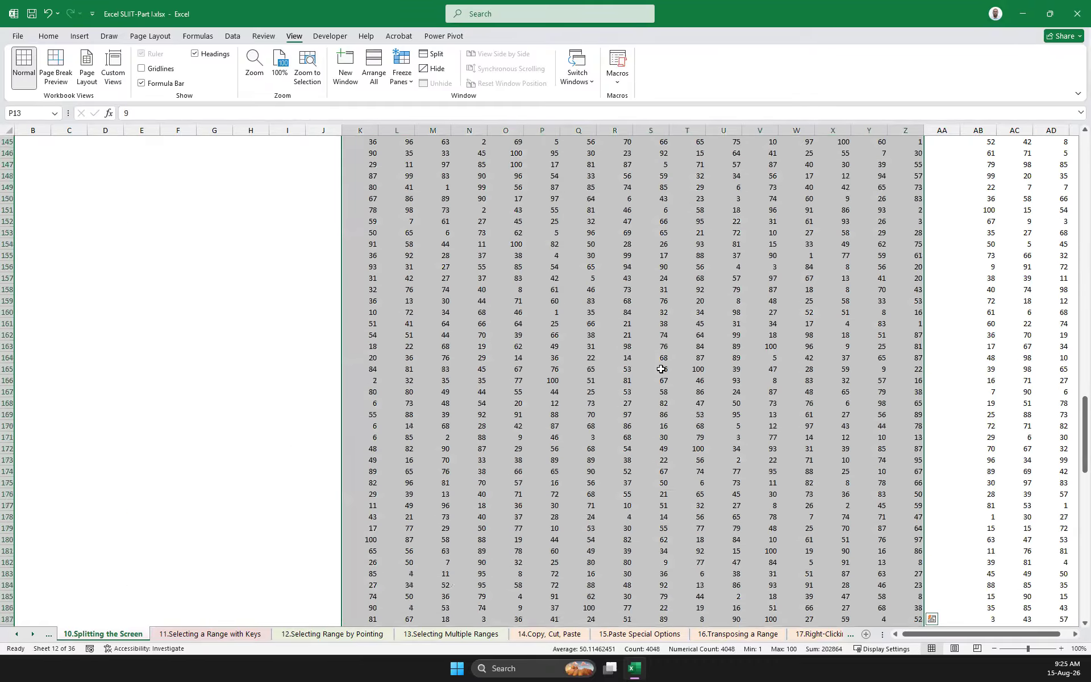
{"action": "scroll", "coordinate": [661, 370], "scroll_direction": "down", "scroll_amount": 20}
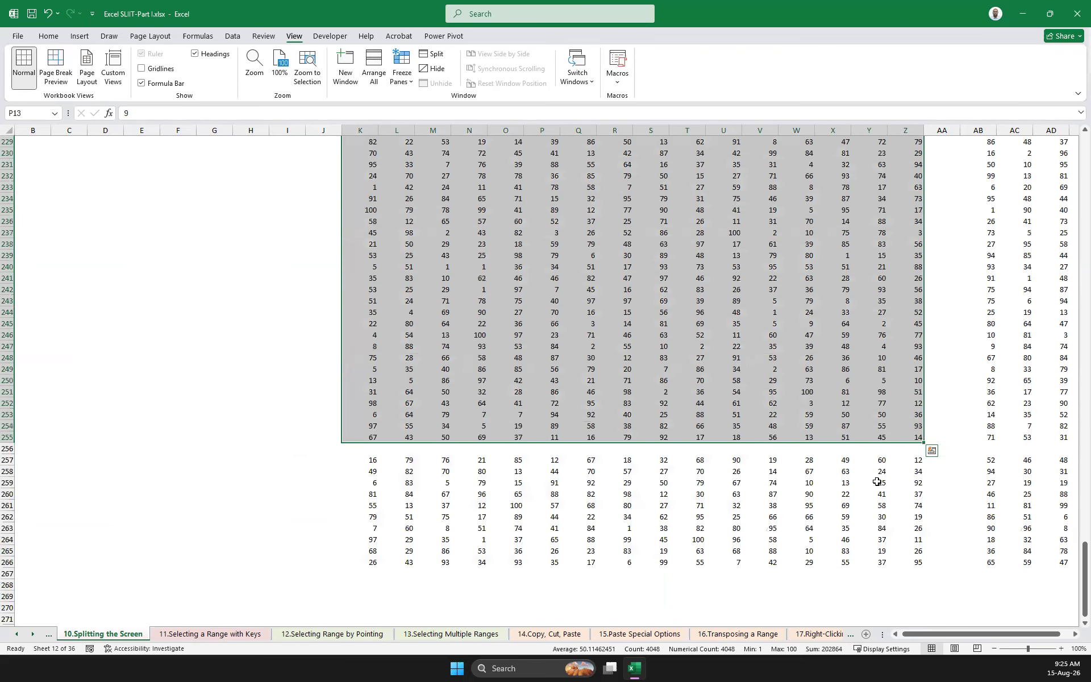
Select the whole worksheet, clear that selection, and select the table cells manually starting from K3
{"action": "key", "text": "ctrl+a"}
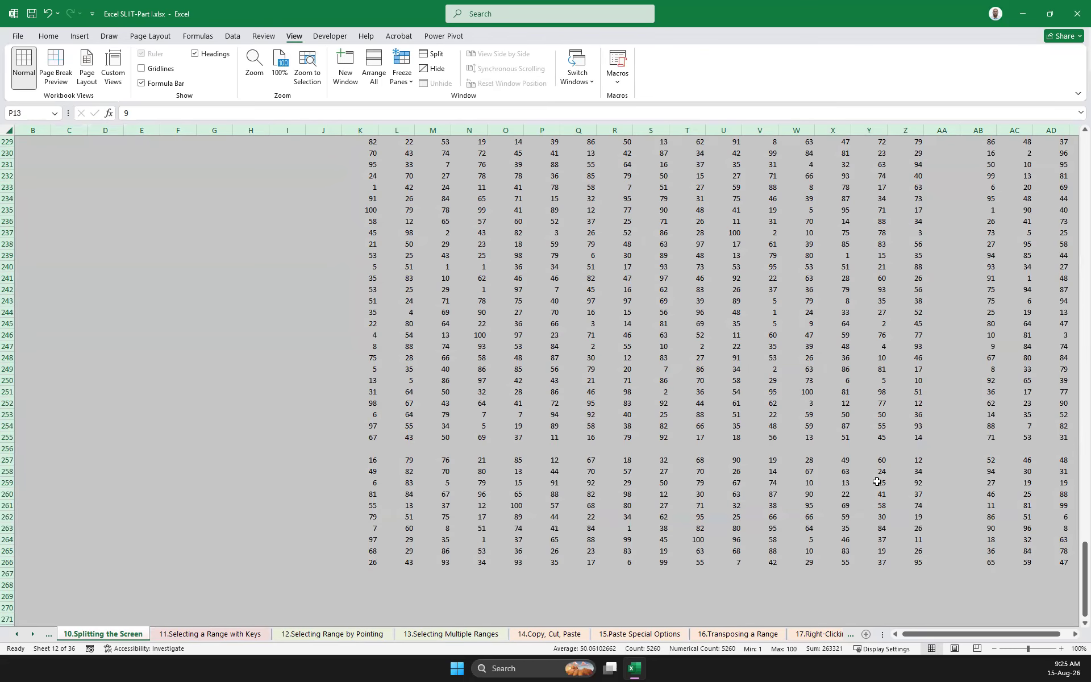
{"action": "scroll", "coordinate": [392, 366], "scroll_direction": "up", "scroll_amount": 20}
{"action": "scroll", "coordinate": [538, 330], "scroll_direction": "up", "scroll_amount": 16}
{"action": "left_click", "coordinate": [537, 330]}
{"action": "scroll", "coordinate": [512, 327], "scroll_direction": "up", "scroll_amount": 20}
{"action": "scroll", "coordinate": [432, 254], "scroll_direction": "up", "scroll_amount": 6}
{"action": "left_click_drag", "start_coordinate": [370, 165], "coordinate": [942, 527]}
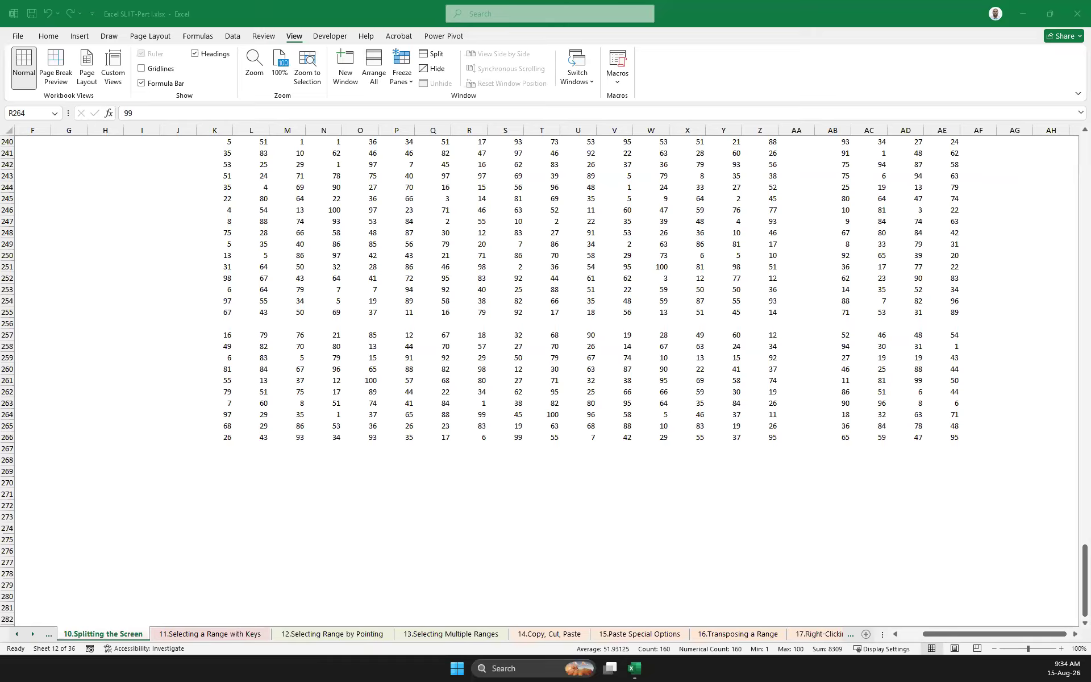
Select the block around V266 below the blank row and extend the selection up to row 3, covering K3:Z266
{"action": "left_click", "coordinate": [626, 391]}
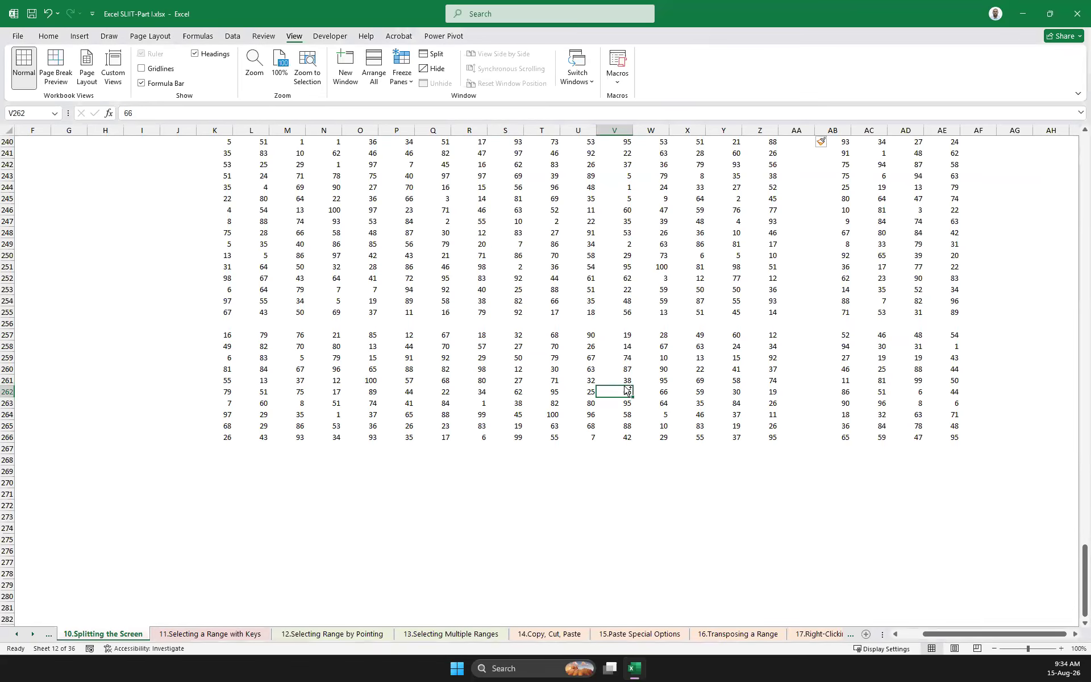
{"action": "key", "text": "ctrl+a"}
{"action": "key", "text": "ctrl+Up"}
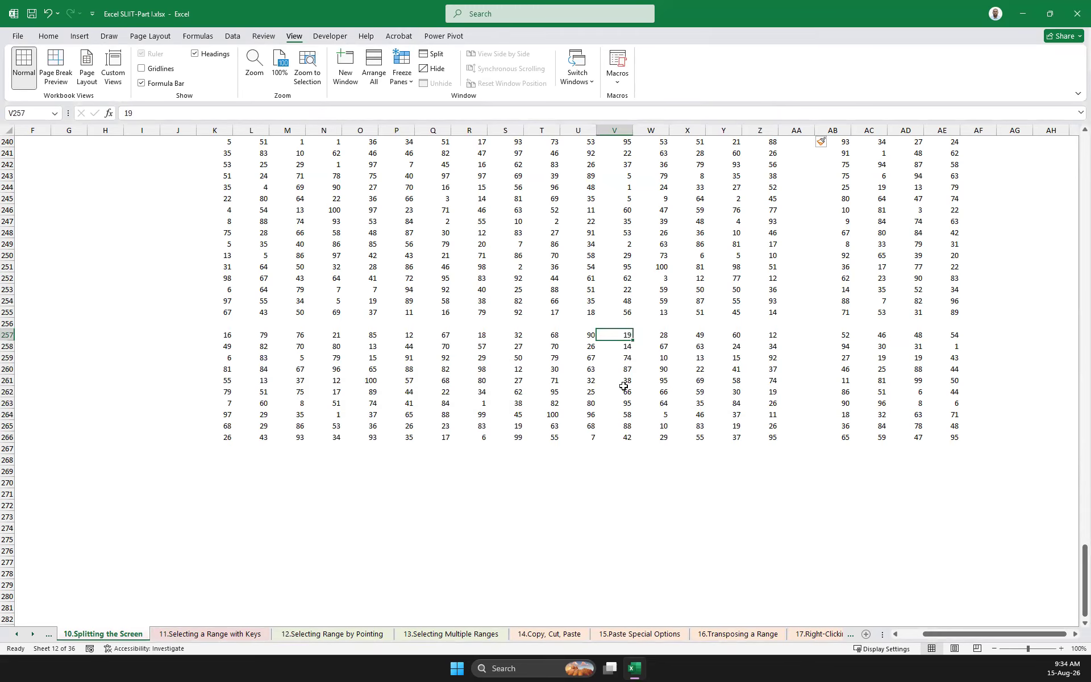
{"action": "key", "text": "ctrl+Down"}
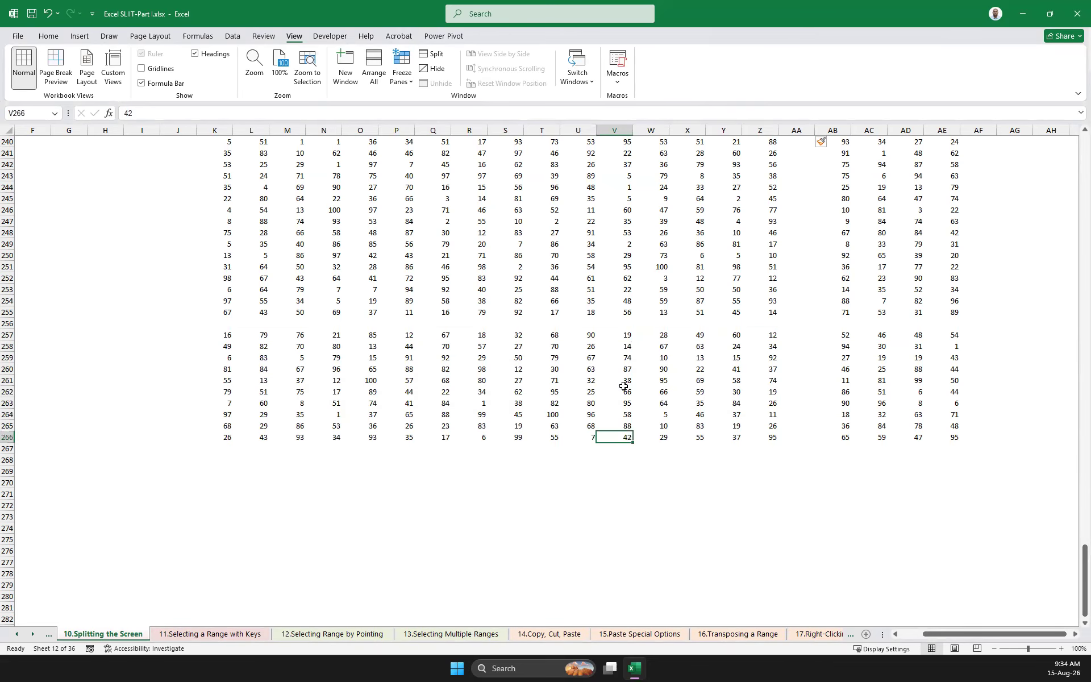
{"action": "key", "text": "ctrl+a"}
{"action": "key", "text": "ctrl+shift+Up"}
{"action": "key", "text": "ctrl+shift+Up"}
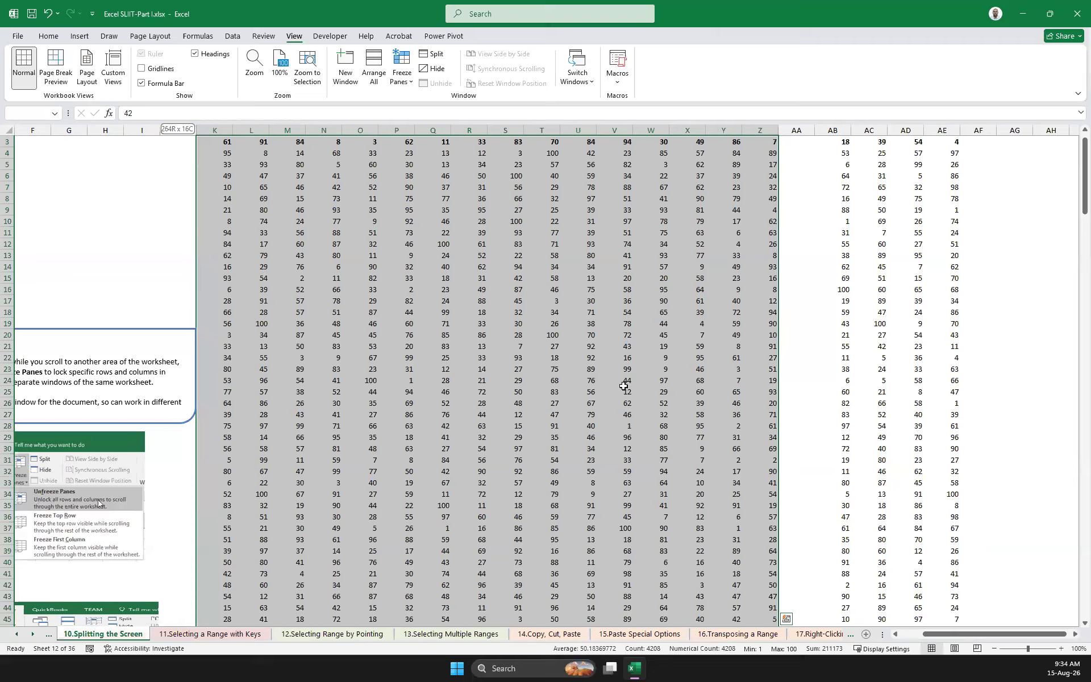
Clear the K3:Z266 selection and select the separate cells P265, S265, V264 and Y265 below the blank row
{"action": "key", "text": "shift+BackSpace"}
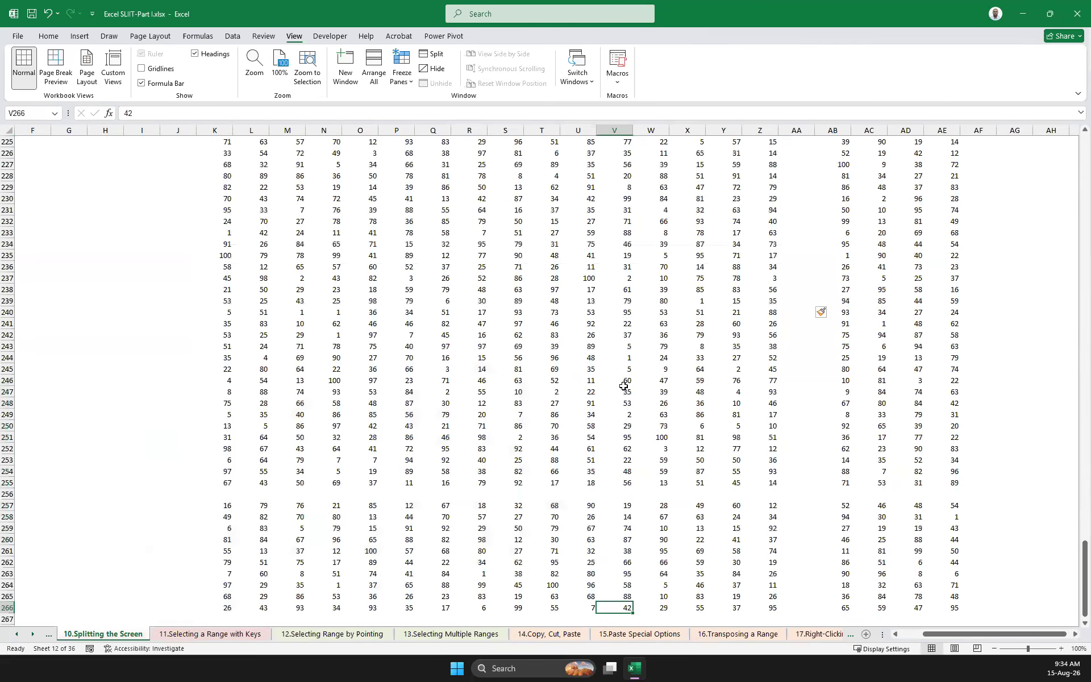
{"action": "key", "text": "Left"}
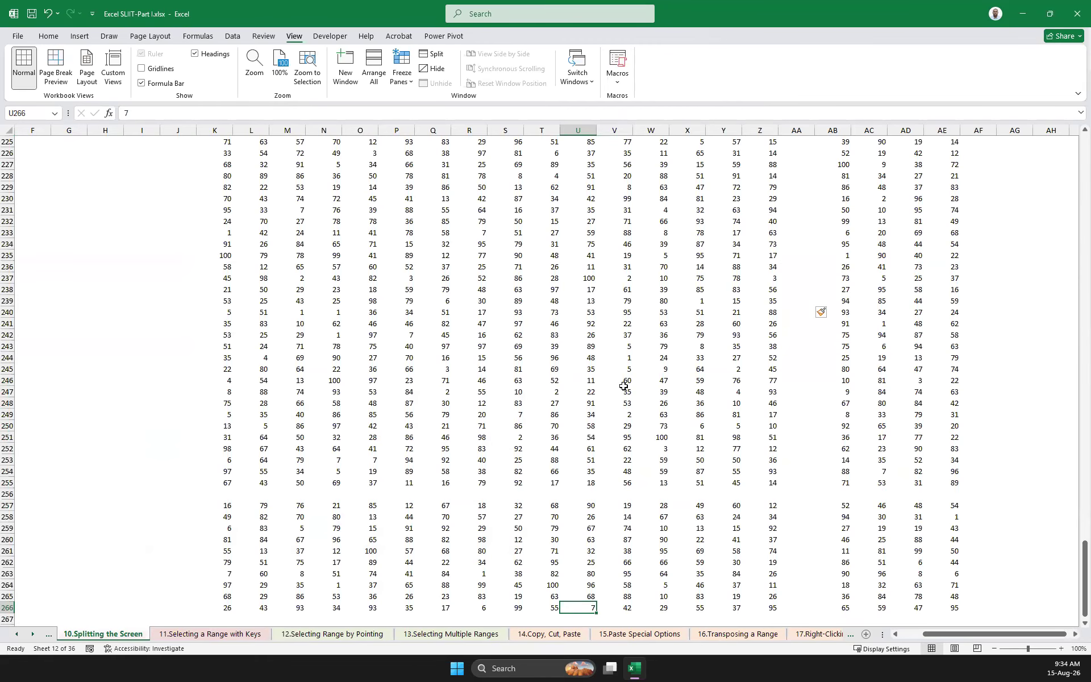
{"action": "left_click", "coordinate": [467, 308]}
{"action": "left_click", "coordinate": [649, 266]}
{"action": "left_click", "coordinate": [707, 280]}
{"action": "scroll", "coordinate": [449, 307], "scroll_direction": "down", "scroll_amount": 9}
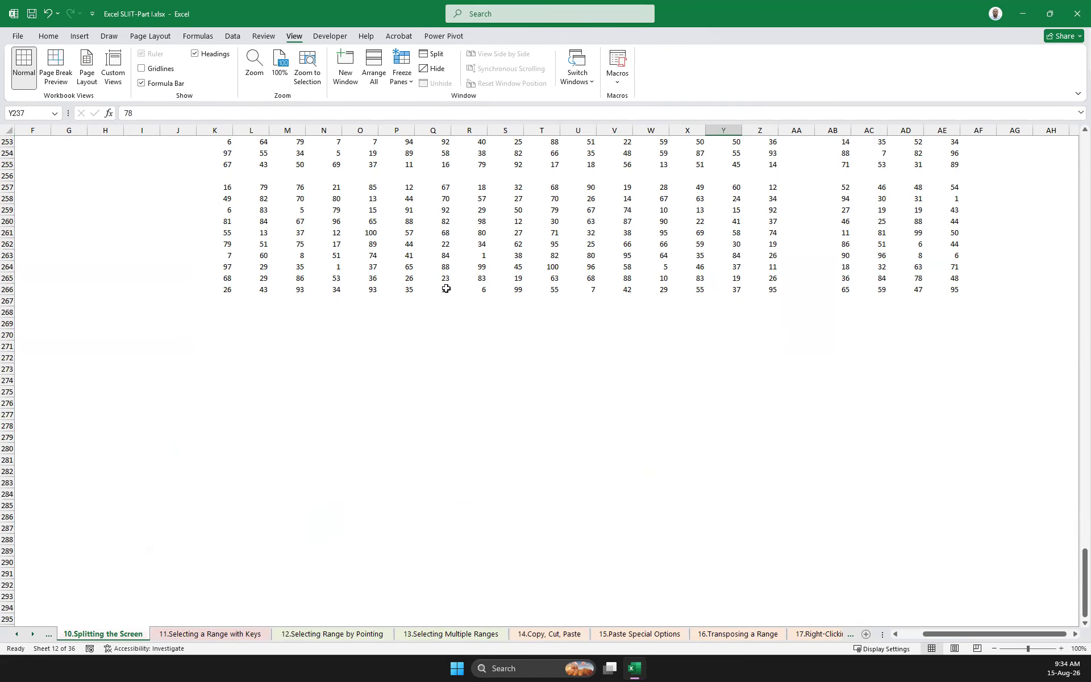
{"action": "left_click", "coordinate": [408, 279]}
{"action": "left_click", "coordinate": [518, 278], "text": "ctrl"}
{"action": "left_click", "coordinate": [622, 267], "text": "ctrl"}
{"action": "left_click", "coordinate": [730, 278], "text": "ctrl"}
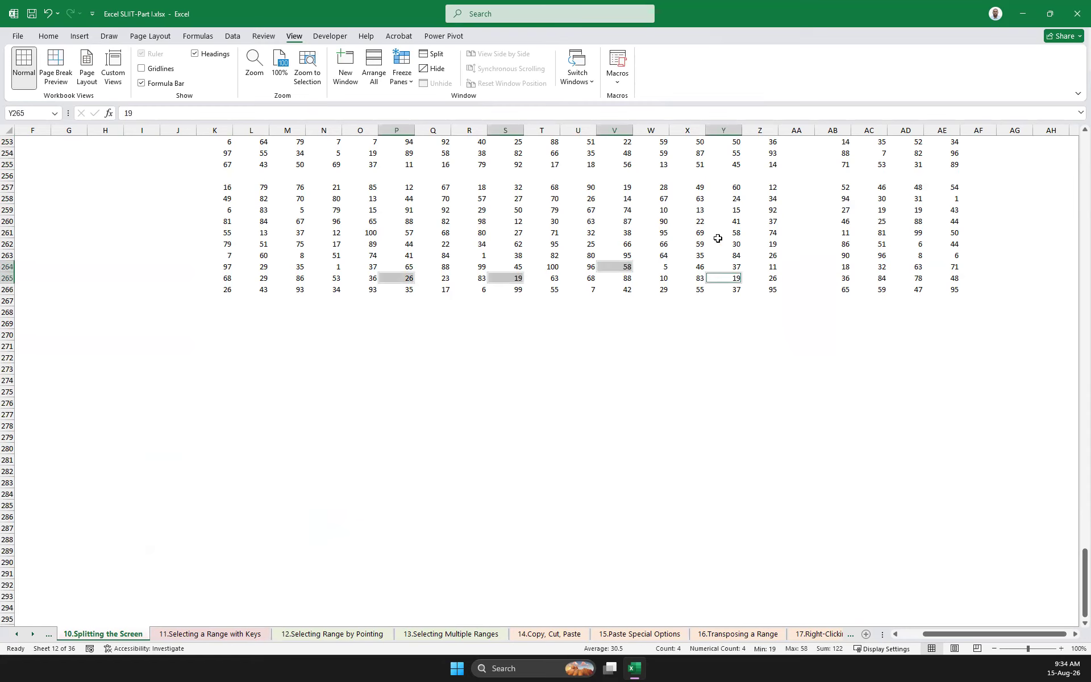
{"action": "left_click", "coordinate": [725, 244], "text": "ctrl"}
{"action": "left_click", "coordinate": [545, 233], "text": "ctrl"}
{"action": "left_click", "coordinate": [401, 233], "text": "ctrl"}
{"action": "left_click", "coordinate": [332, 233], "text": "ctrl"}
{"action": "left_click", "coordinate": [334, 255], "text": "ctrl"}
{"action": "left_click", "coordinate": [479, 256], "text": "ctrl"}
{"action": "left_click", "coordinate": [503, 233], "text": "ctrl"}
{"action": "left_click", "coordinate": [619, 210], "text": "ctrl"}
{"action": "left_click", "coordinate": [738, 210], "text": "ctrl"}
{"action": "left_click", "coordinate": [688, 233], "text": "ctrl"}
{"action": "left_click", "coordinate": [613, 234], "text": "ctrl"}
{"action": "left_click", "coordinate": [647, 307]}
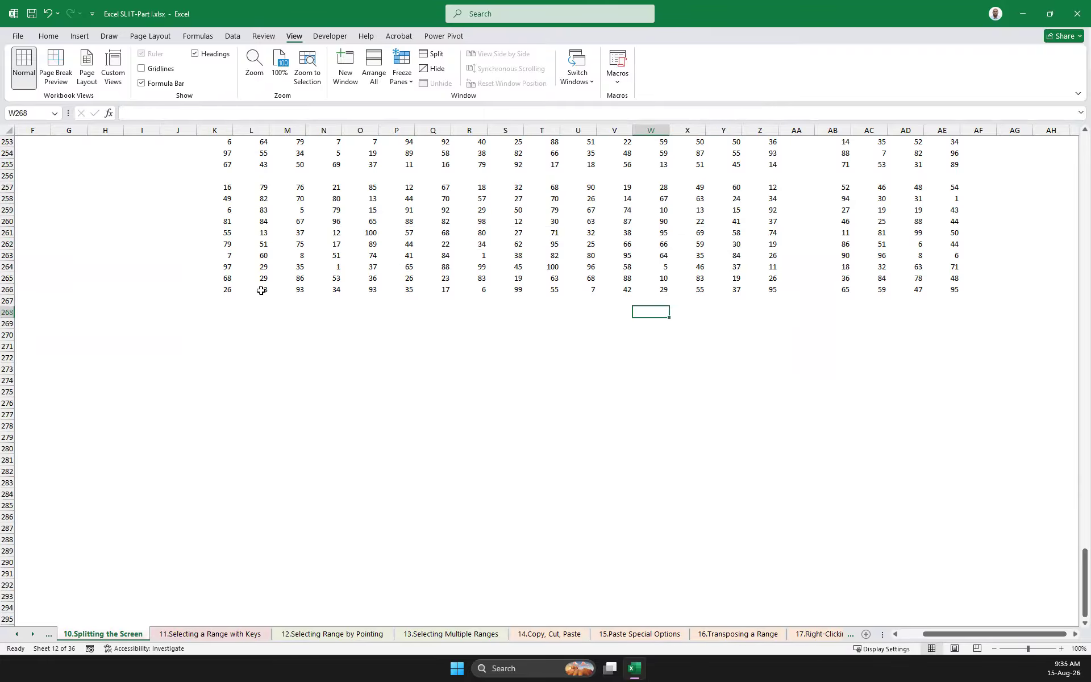
Select the contiguous block around P264 below the blank row, and expand the selection to the whole worksheet
{"action": "left_click", "coordinate": [222, 290]}
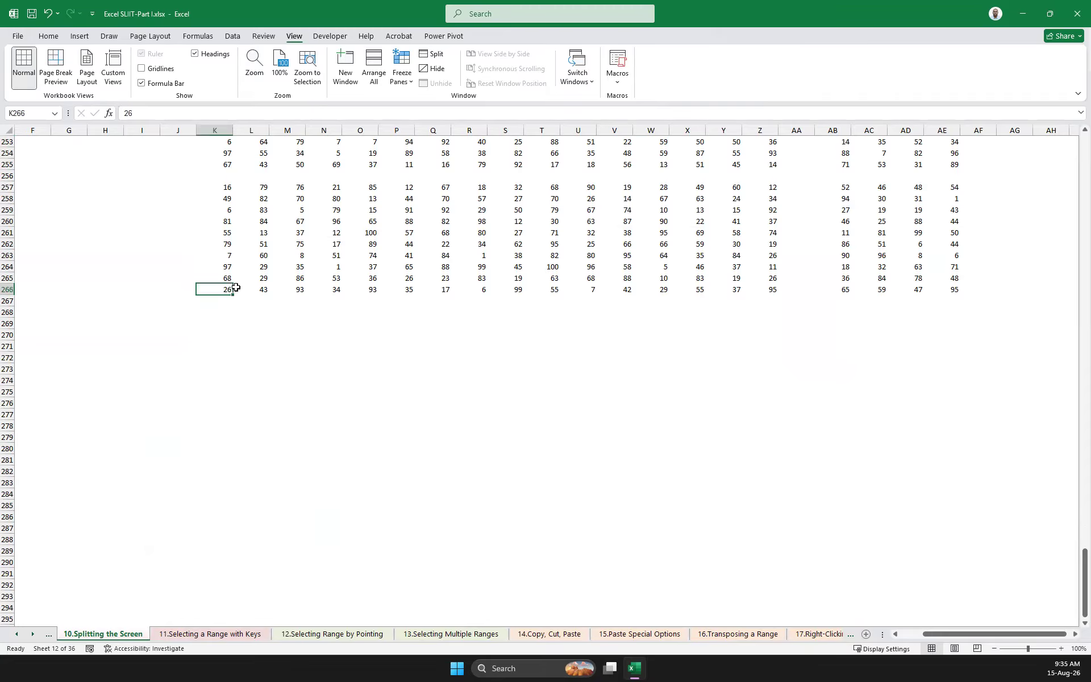
{"action": "left_click", "coordinate": [409, 264]}
{"action": "scroll", "coordinate": [410, 248], "scroll_direction": "up", "scroll_amount": 1}
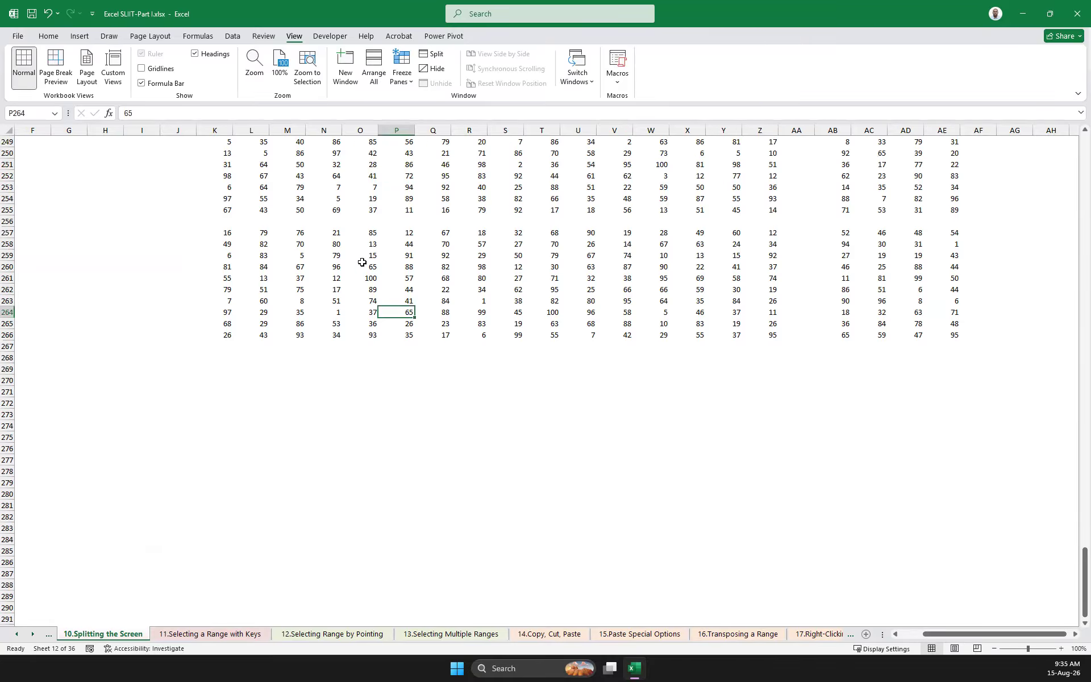
{"action": "key", "text": "ctrl+a"}
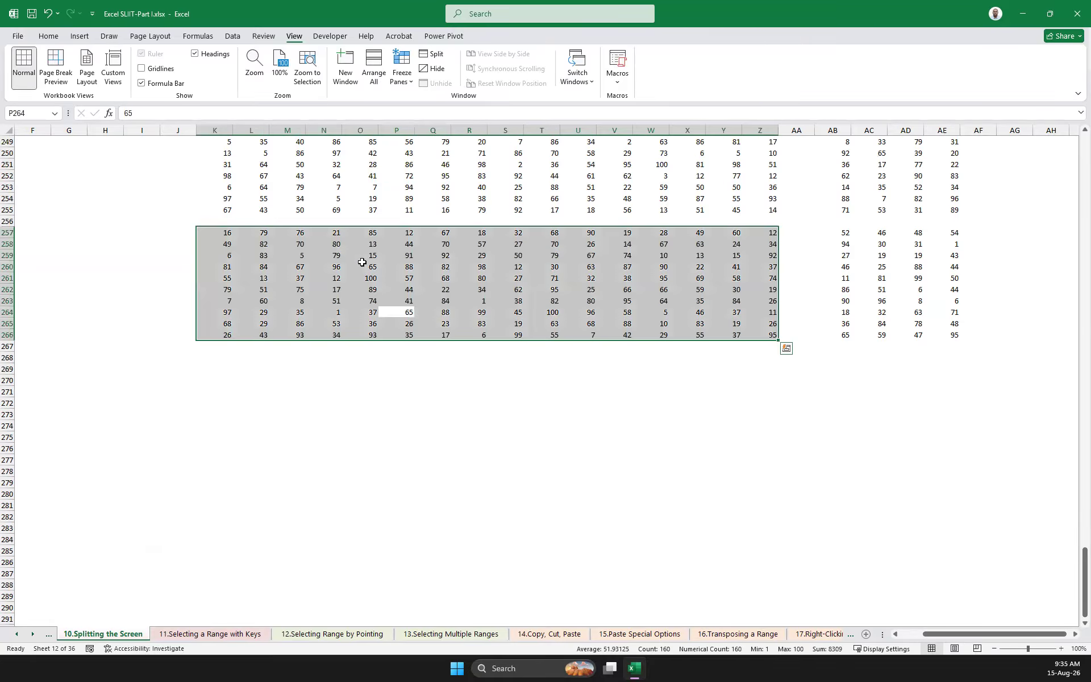
{"action": "key", "text": "ctrl+a"}
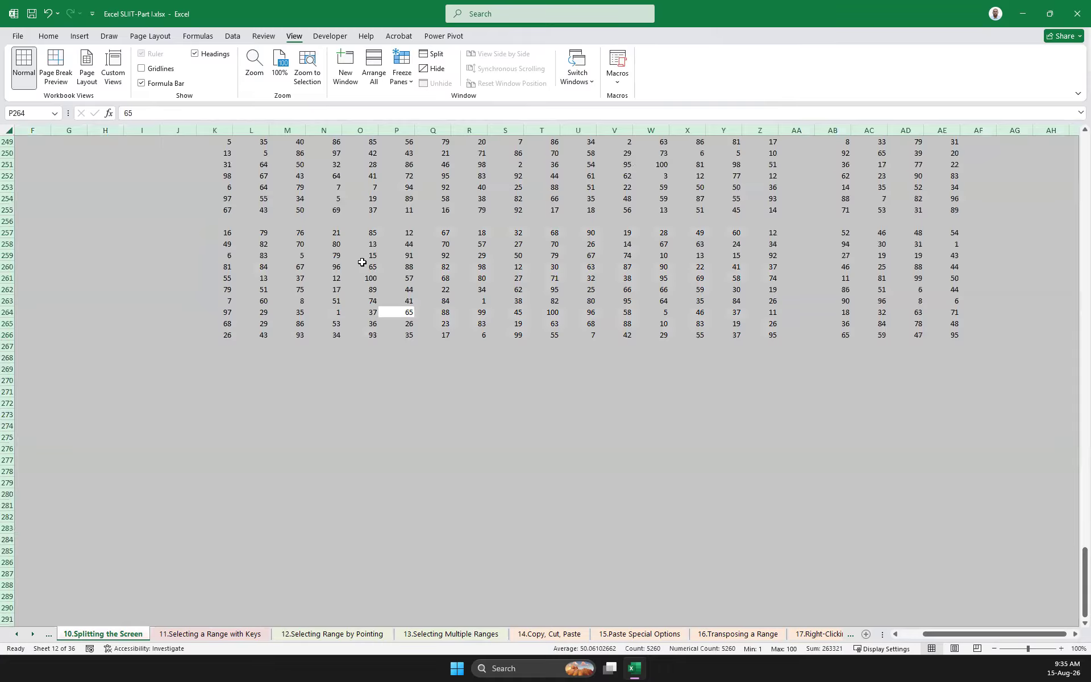
Select the block around K266, extend it up to row 3 and across the blank column AA, and clear the selection
{"action": "left_click", "coordinate": [228, 336]}
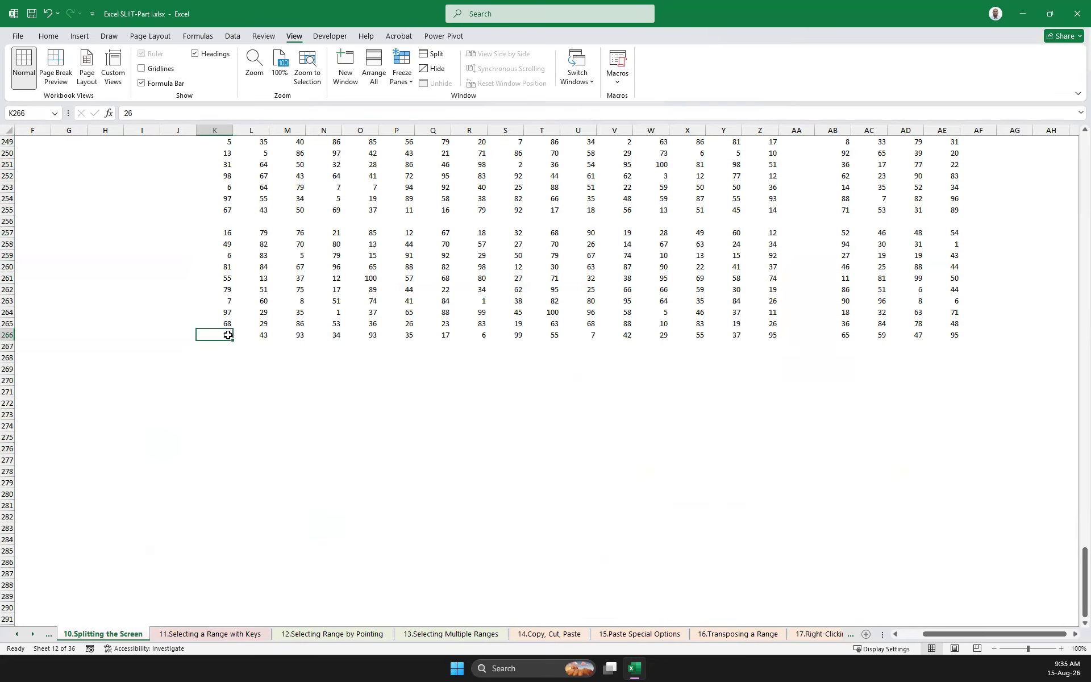
{"action": "key", "text": "ctrl+a"}
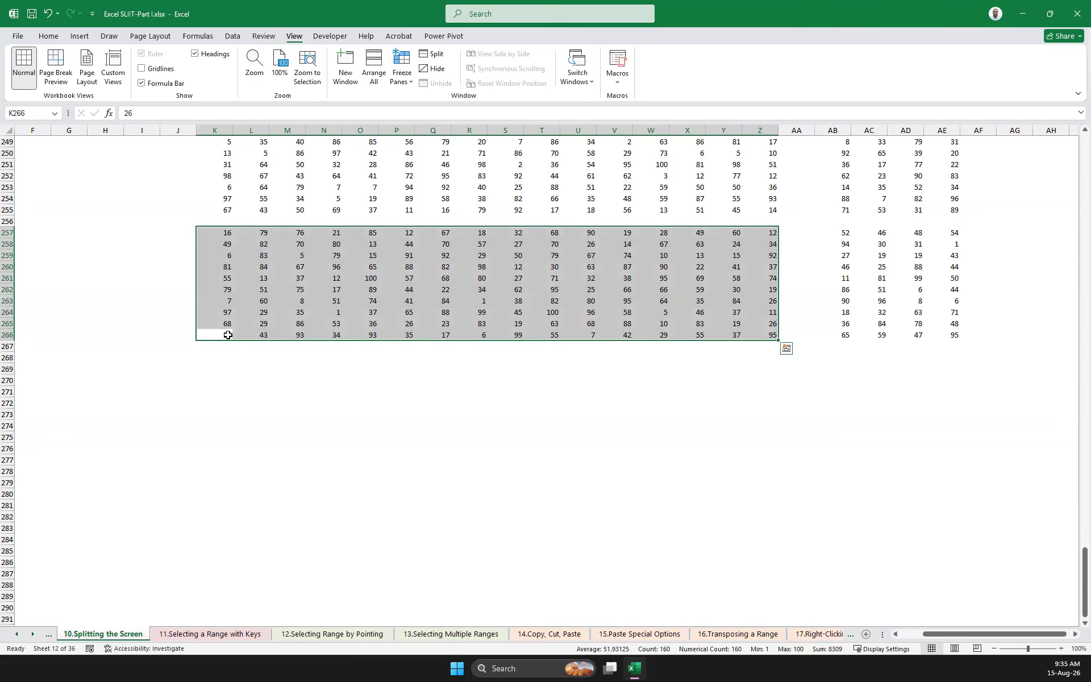
{"action": "key", "text": "shift+Up"}
{"action": "key", "text": "shift+Up"}
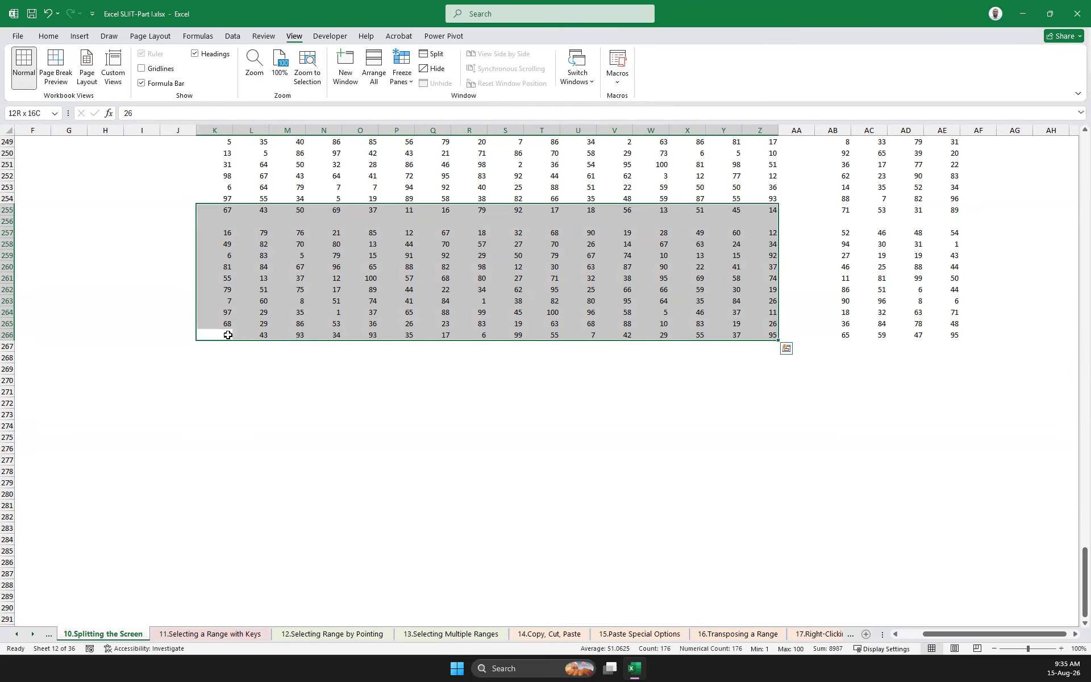
{"action": "key", "text": "ctrl+shift+Up"}
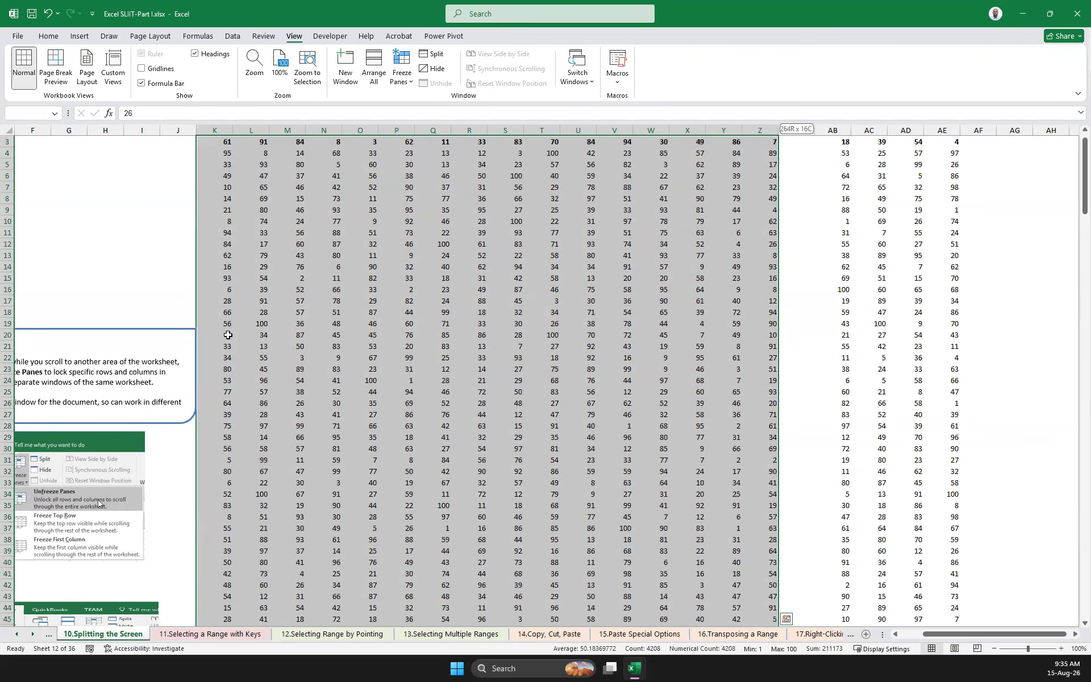
{"action": "key", "text": "ctrl+shift+Right"}
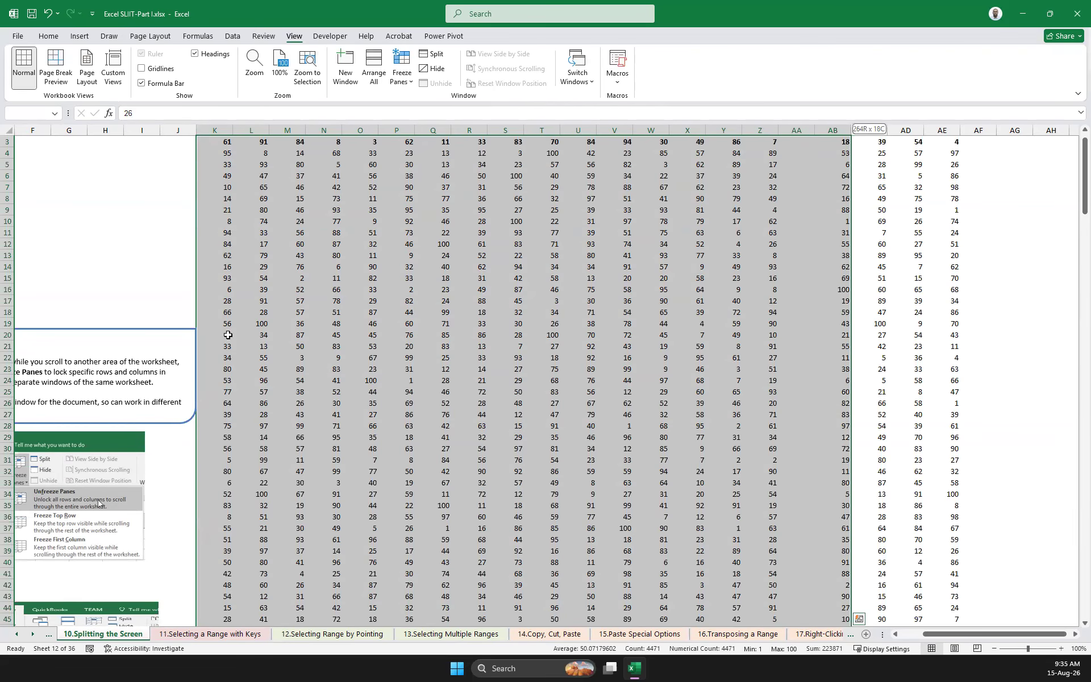
{"action": "key", "text": "ctrl+shift+Right"}
{"action": "key", "text": "Down"}
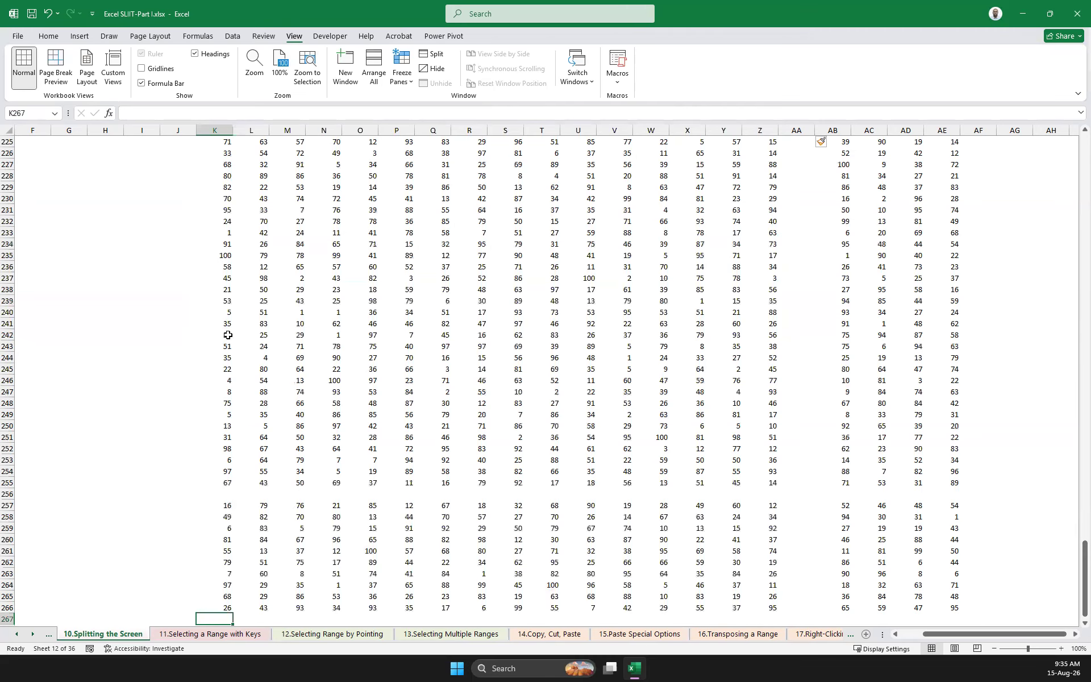
Return to the start of the sheet and make T11 inside the main data block the active cell
{"action": "key", "text": "Up"}
{"action": "key", "text": "ctrl+Home"}
{"action": "key", "text": "Right"}
{"action": "key", "text": "Right"}
{"action": "key", "text": "Right"}
{"action": "key", "text": "Right"}
{"action": "key", "text": "Right"}
{"action": "key", "text": "Right"}
{"action": "key", "text": "Right"}
{"action": "key", "text": "Right"}
{"action": "key", "text": "Right"}
{"action": "key", "text": "Right"}
{"action": "key", "text": "Right"}
{"action": "key", "text": "Right"}
{"action": "key", "text": "Right"}
{"action": "key", "text": "Right"}
{"action": "key", "text": "Right"}
{"action": "key", "text": "Right"}
{"action": "key", "text": "Right"}
{"action": "key", "text": "Right"}
{"action": "key", "text": "Right"}
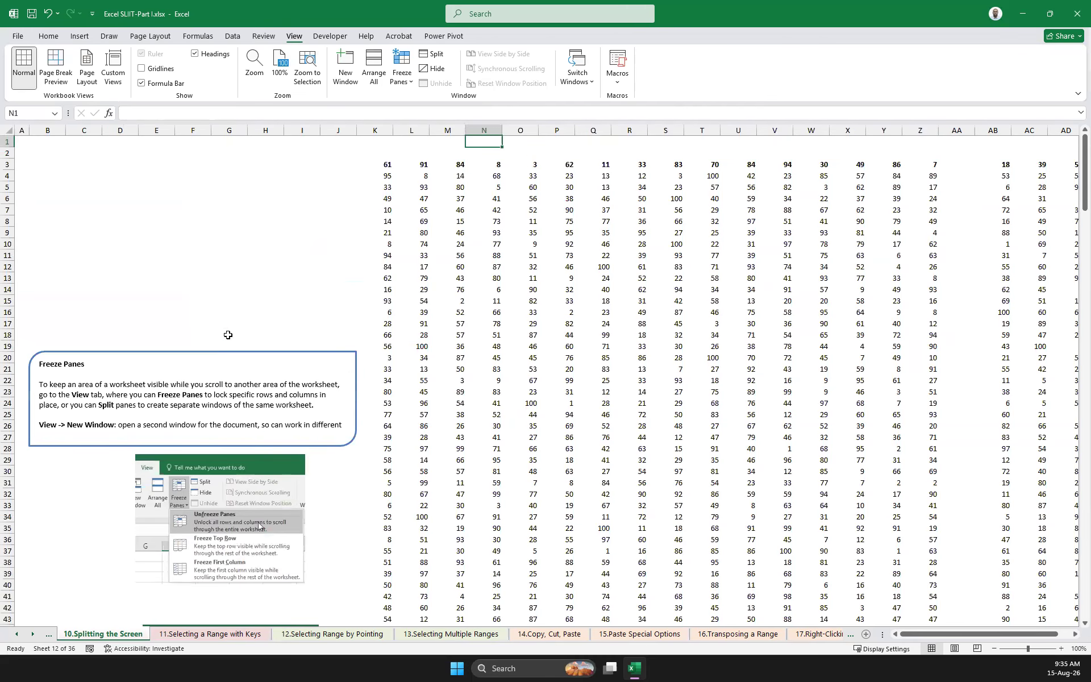
{"action": "key", "text": "Down"}
{"action": "key", "text": "Down"}
{"action": "key", "text": "Down"}
{"action": "key", "text": "Down"}
{"action": "key", "text": "Down"}
{"action": "key", "text": "Down"}
{"action": "key", "text": "Down"}
{"action": "key", "text": "Down"}
{"action": "key", "text": "Down"}
{"action": "key", "text": "Down"}
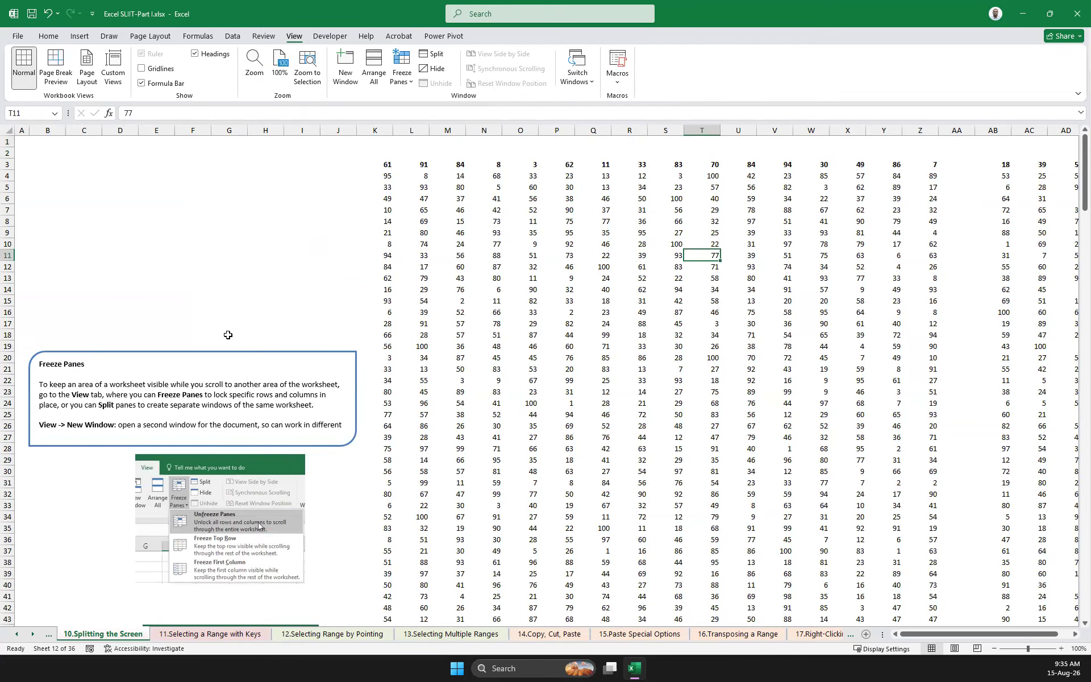
Select the contiguous block around T11 and extend it across the blank column AA to column AE, covering K3:AE255
{"action": "key", "text": "ctrl+a"}
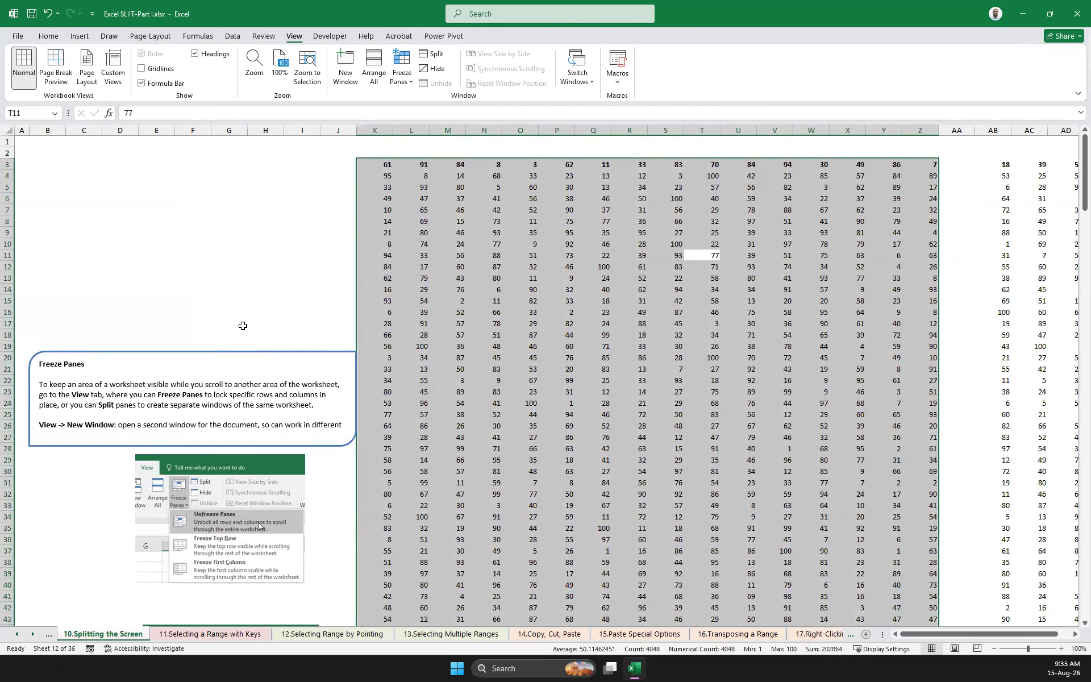
{"action": "key", "text": "ctrl+shift+Right"}
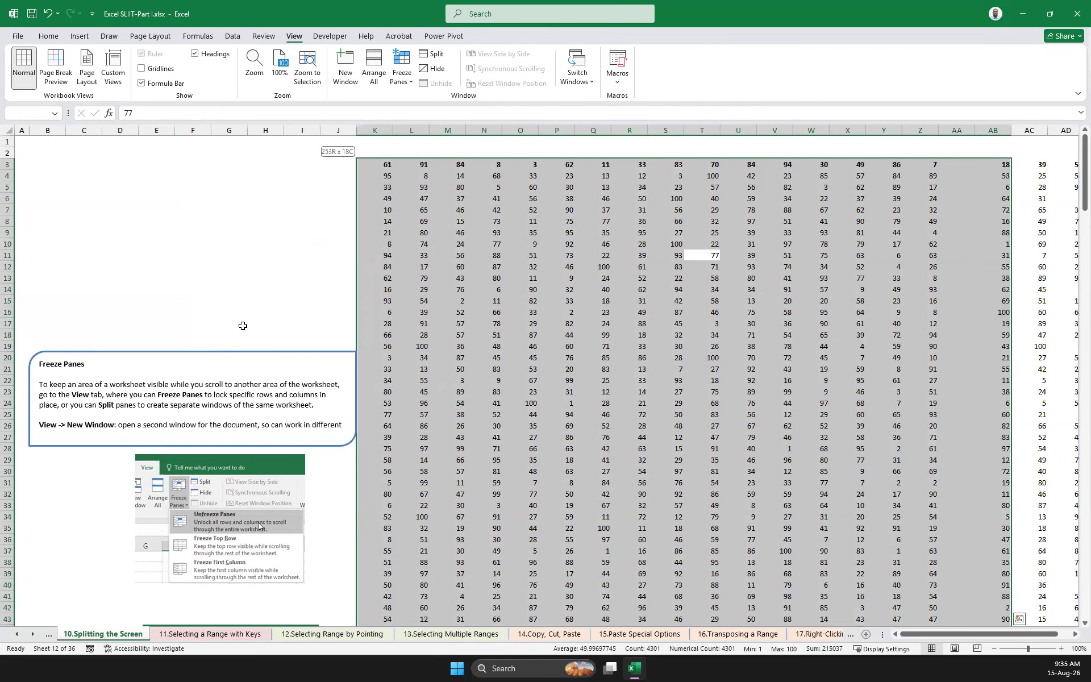
{"action": "key", "text": "ctrl+shift+Right"}
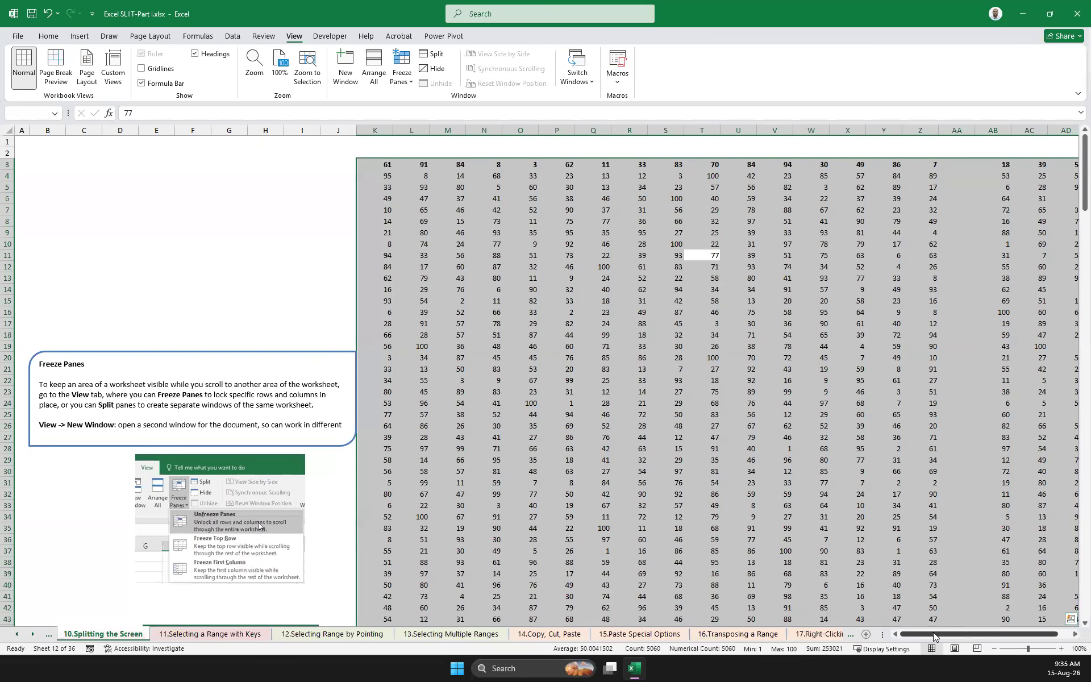
{"action": "scroll", "coordinate": [933, 632], "scroll_direction": "right", "scroll_amount": 2}
{"action": "scroll", "coordinate": [779, 529], "scroll_direction": "down", "scroll_amount": 20}
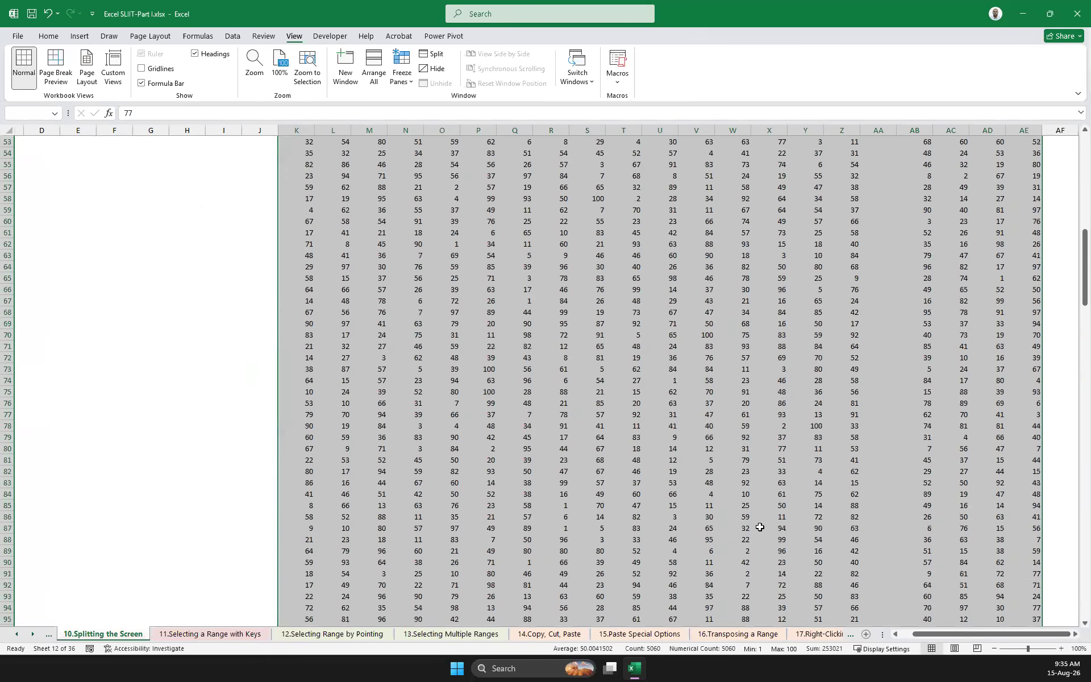
{"action": "scroll", "coordinate": [699, 527], "scroll_direction": "down", "scroll_amount": 20}
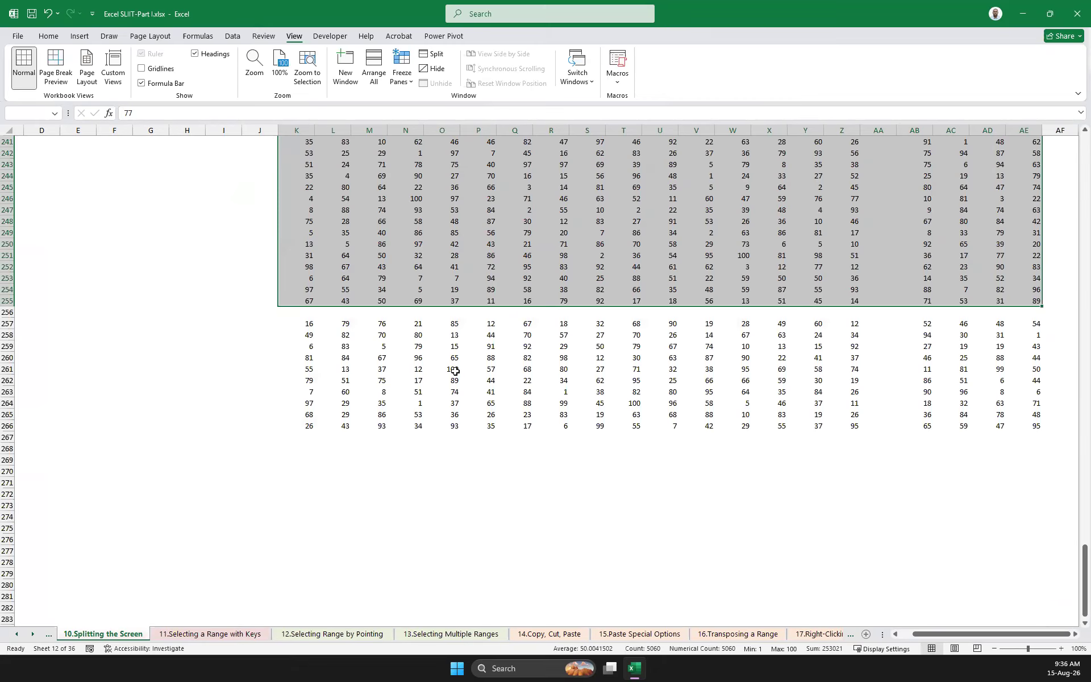
Extend the selection down across the blank row 256 to AE266, covering the whole table K3:AE266
{"action": "key", "text": "ctrl+shift+Up"}
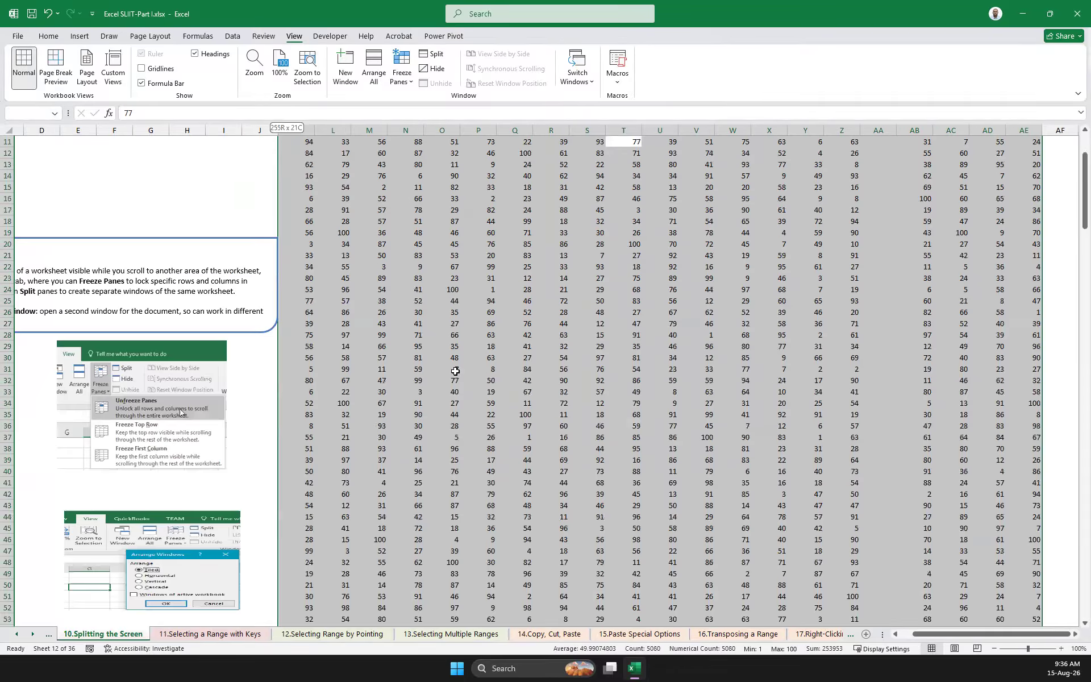
{"action": "scroll", "coordinate": [455, 375], "scroll_direction": "down", "scroll_amount": 20}
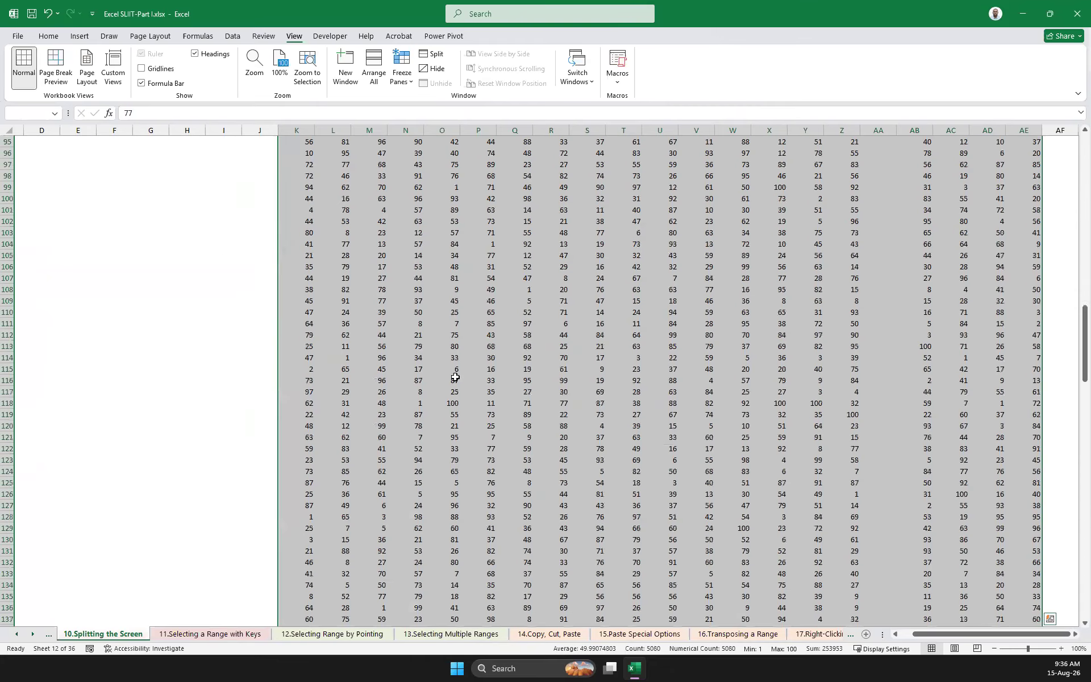
{"action": "scroll", "coordinate": [453, 386], "scroll_direction": "down", "scroll_amount": 20}
{"action": "scroll", "coordinate": [349, 351], "scroll_direction": "up", "scroll_amount": 5}
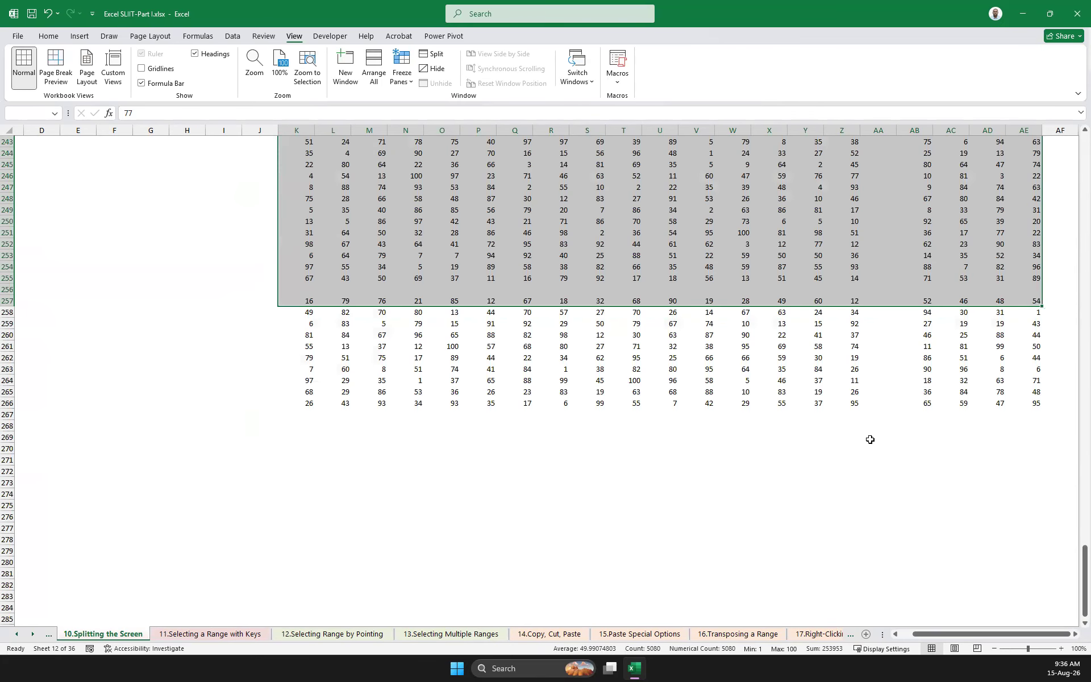
{"action": "left_click", "coordinate": [1039, 414], "text": "shift"}
{"action": "key", "text": "ctrl+BackSpace"}
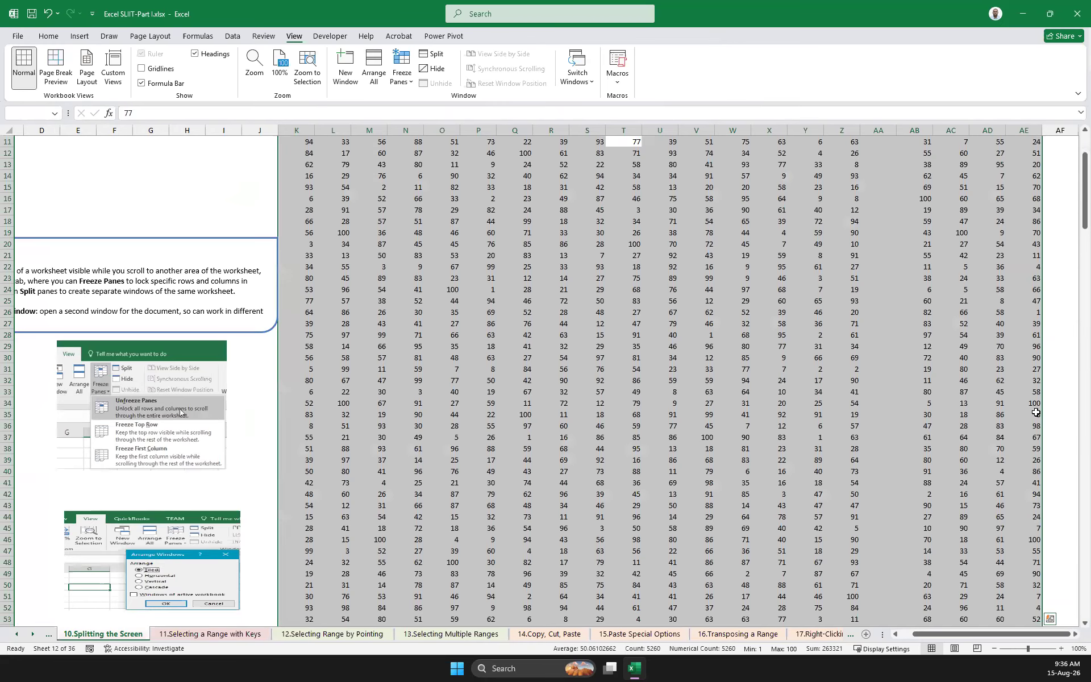
{"action": "scroll", "coordinate": [1036, 412], "scroll_direction": "down", "scroll_amount": 20}
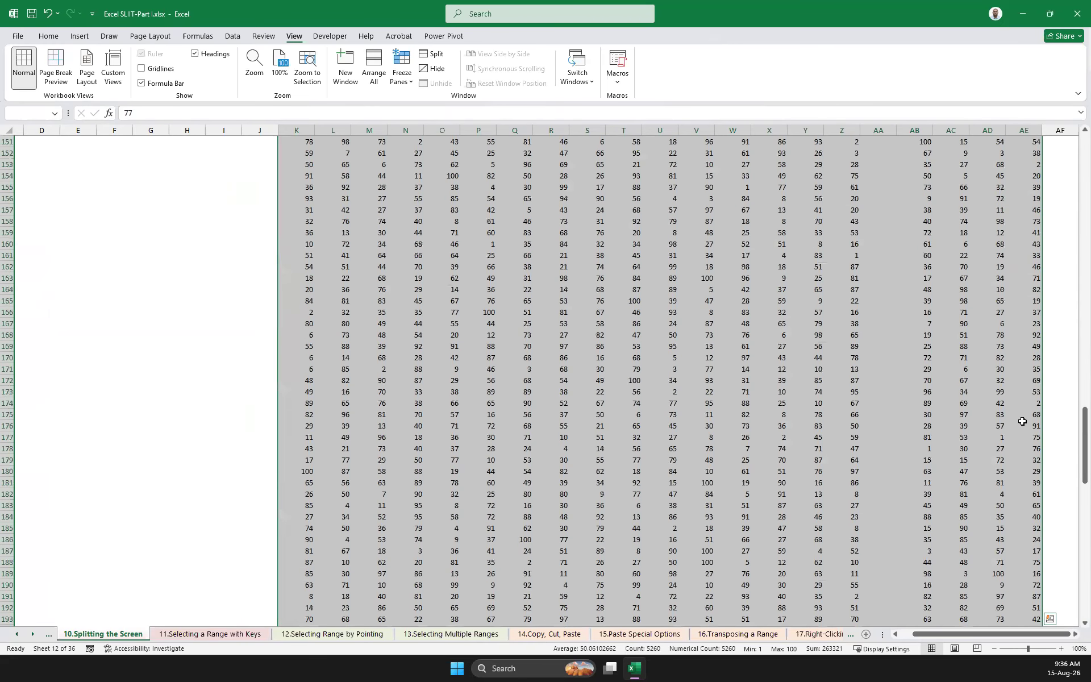
{"action": "scroll", "coordinate": [1017, 428], "scroll_direction": "down", "scroll_amount": 9}
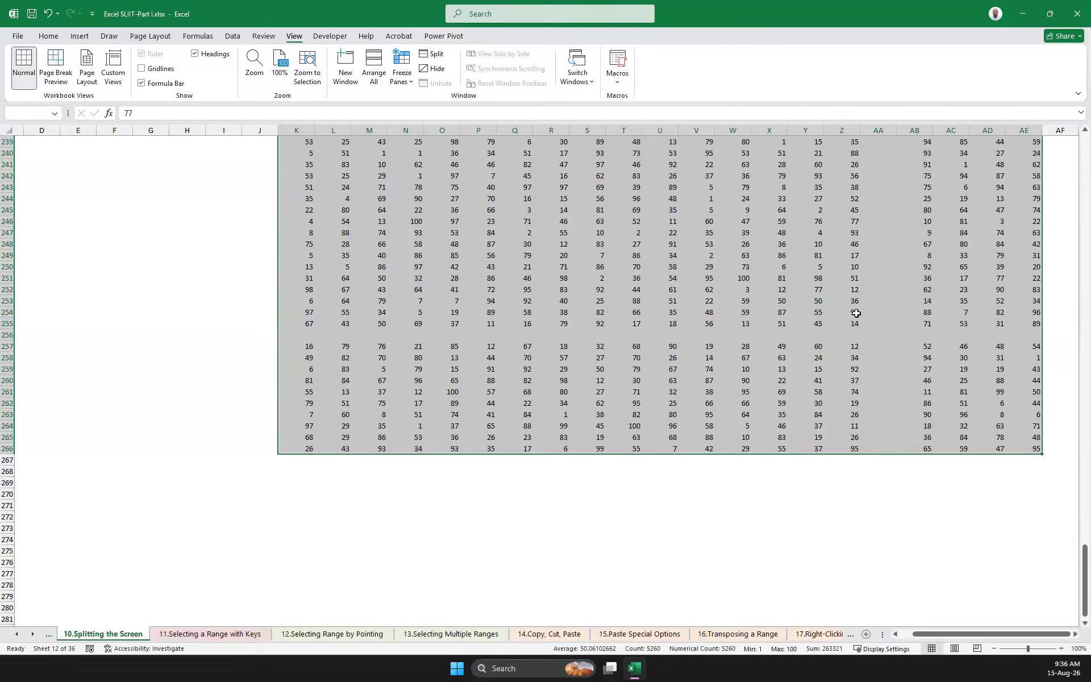
Clear the whole-table selection and examine the column commands available for the blank column AA
{"action": "left_click_drag", "start_coordinate": [1084, 555], "coordinate": [1052, 271]}
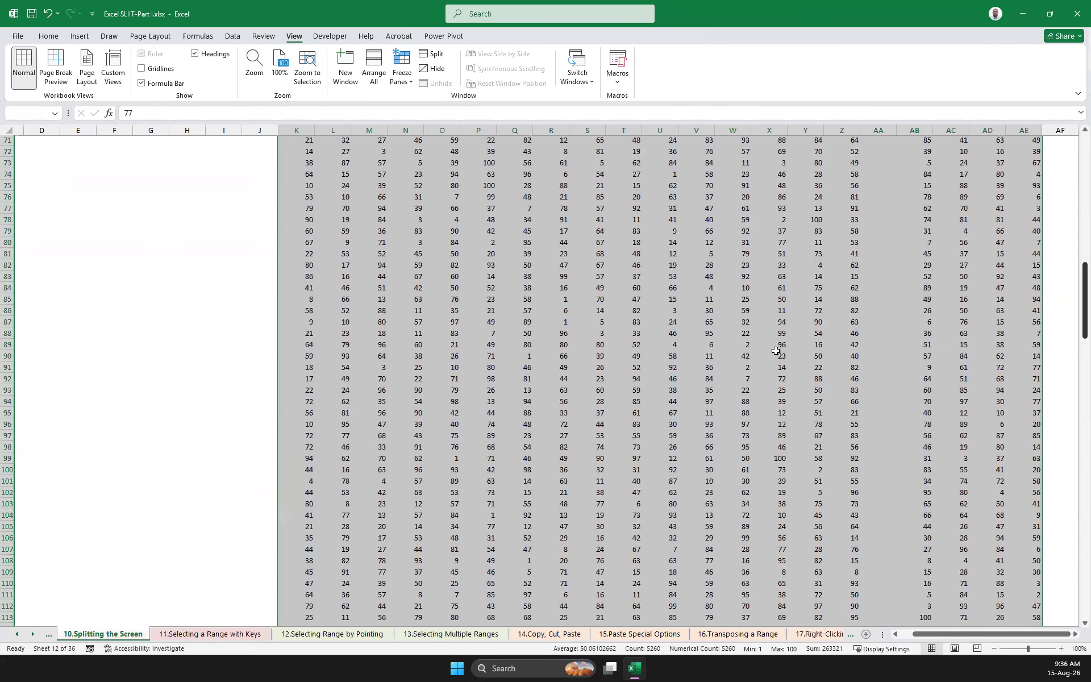
{"action": "left_click", "coordinate": [736, 368]}
{"action": "scroll", "coordinate": [725, 390], "scroll_direction": "up", "scroll_amount": 15}
{"action": "scroll", "coordinate": [787, 301], "scroll_direction": "up", "scroll_amount": 7}
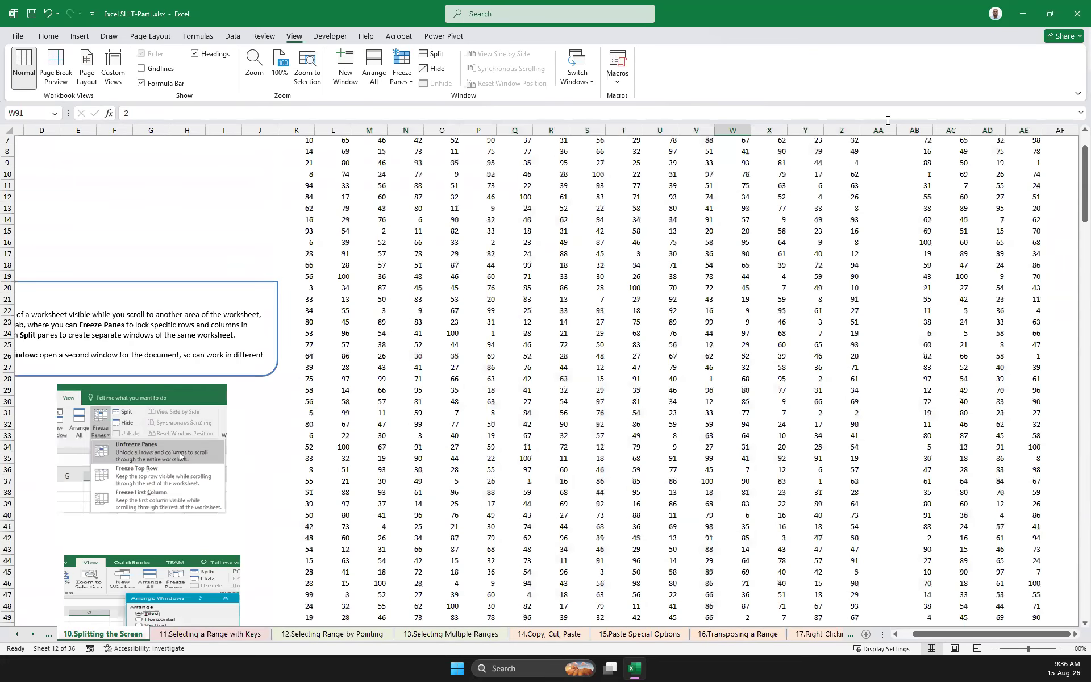
{"action": "left_click", "coordinate": [878, 130]}
{"action": "right_click", "coordinate": [878, 130]}
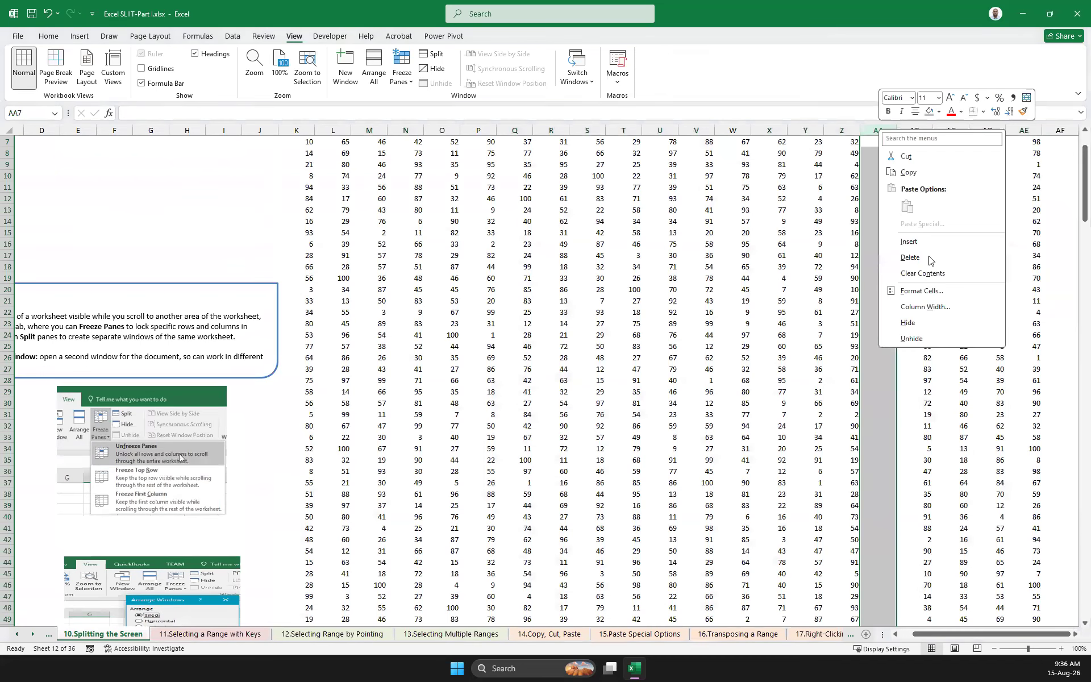
{"action": "left_click", "coordinate": [946, 339]}
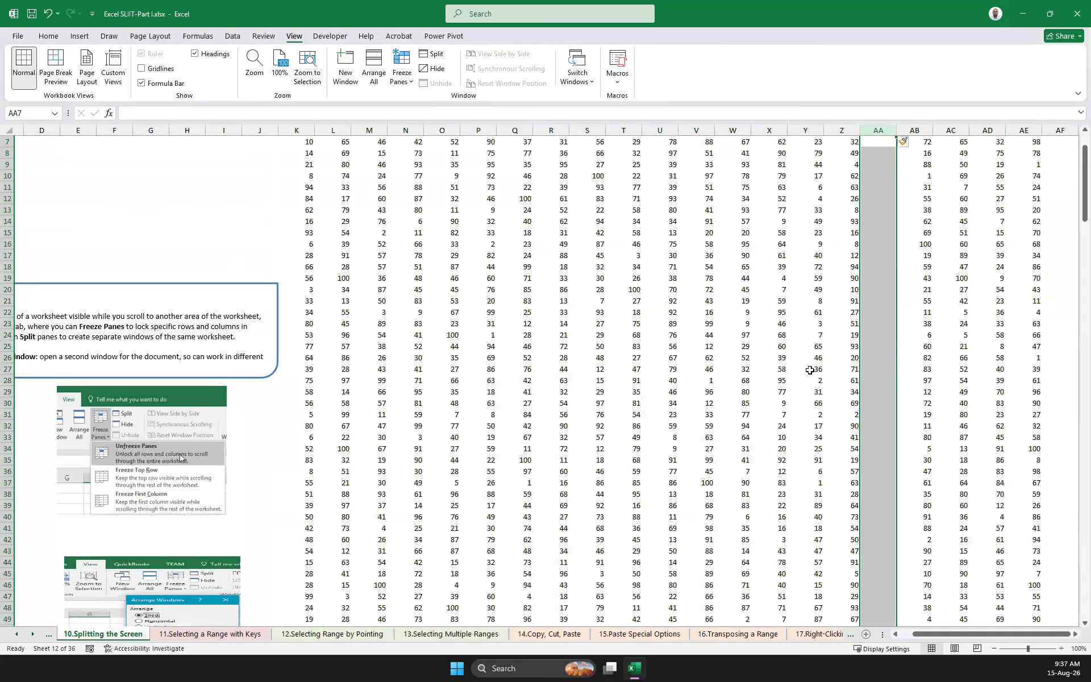
{"action": "left_click", "coordinate": [810, 370]}
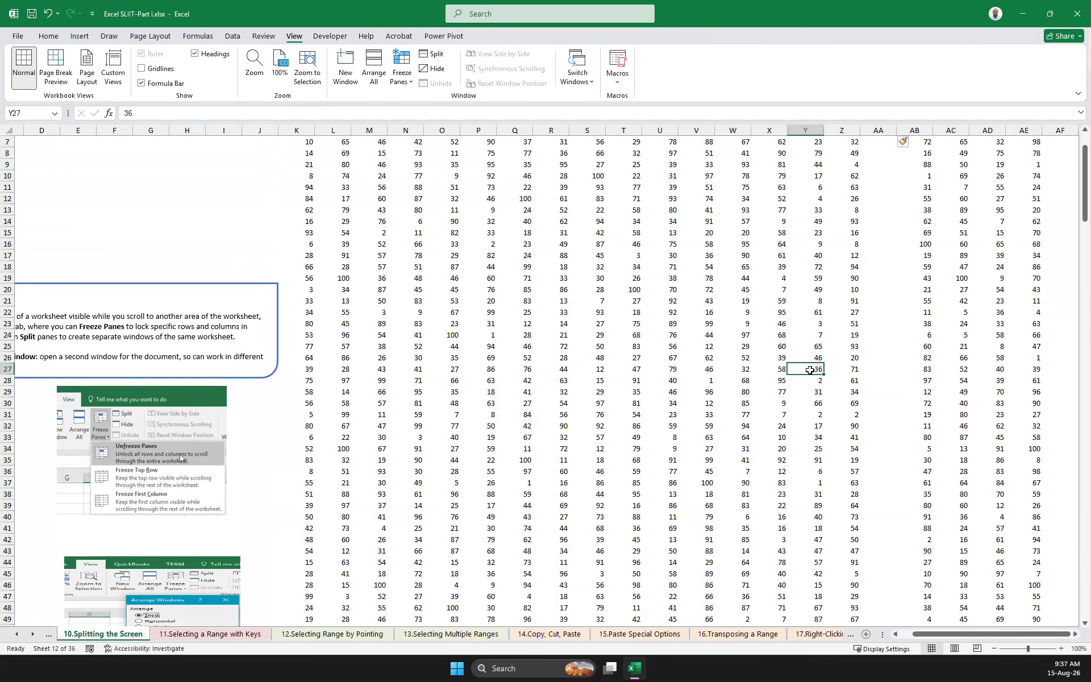
{"action": "left_click", "coordinate": [587, 415]}
{"action": "scroll", "coordinate": [743, 373], "scroll_direction": "down", "scroll_amount": 9}
{"action": "scroll", "coordinate": [718, 373], "scroll_direction": "up", "scroll_amount": 9}
{"action": "scroll", "coordinate": [718, 374], "scroll_direction": "up", "scroll_amount": 2}
{"action": "scroll", "coordinate": [796, 386], "scroll_direction": "down", "scroll_amount": 9}
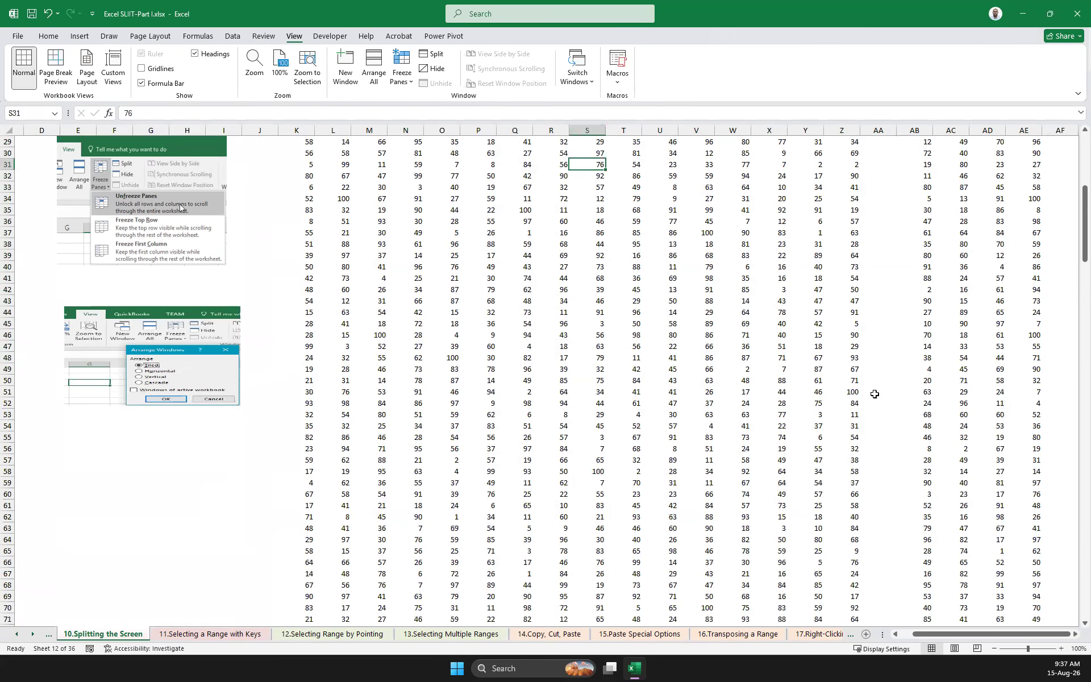
{"action": "left_click", "coordinate": [767, 346]}
{"action": "scroll", "coordinate": [826, 353], "scroll_direction": "up", "scroll_amount": 9}
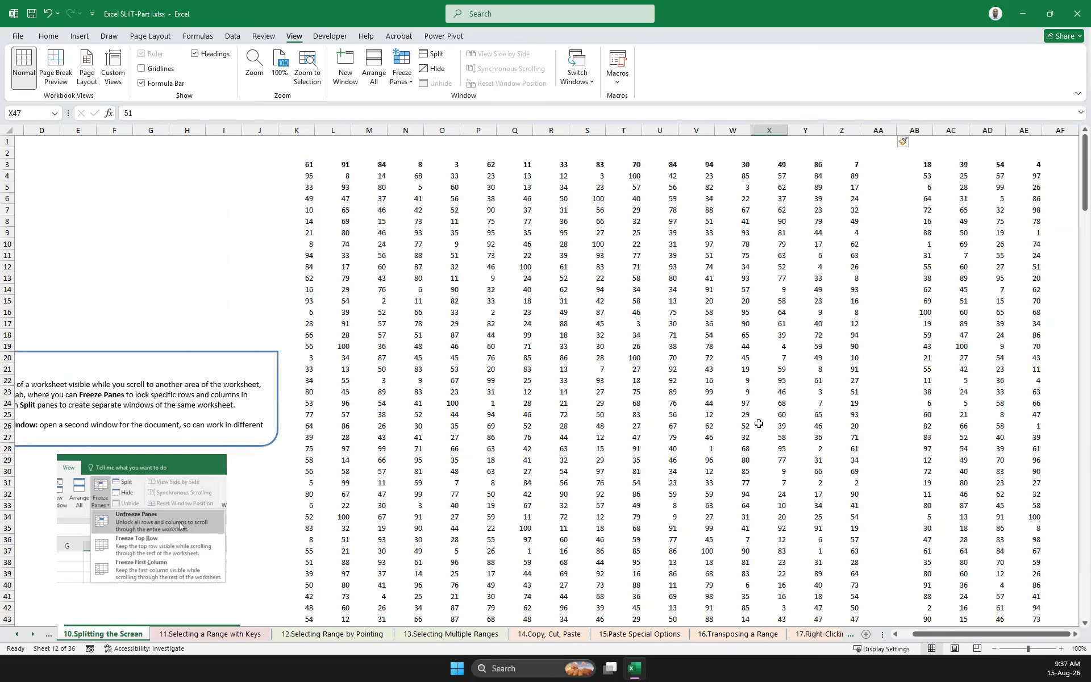
Split the worksheet window into four panes at cell W22
{"action": "left_click", "coordinate": [744, 418]}
{"action": "left_click", "coordinate": [747, 381]}
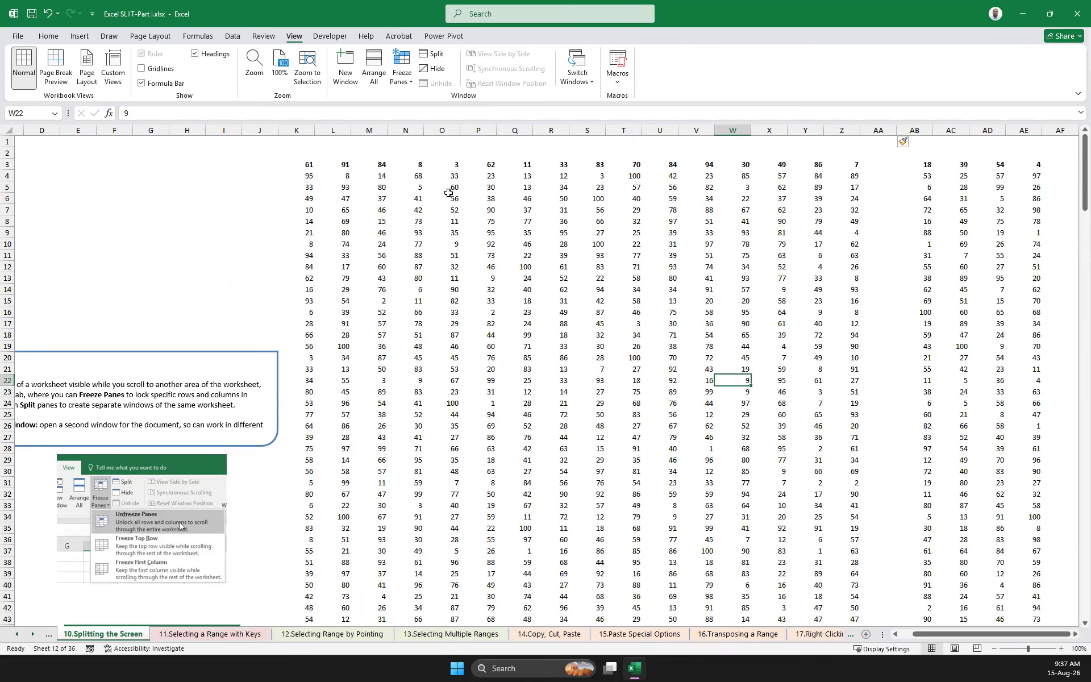
{"action": "left_click", "coordinate": [433, 53]}
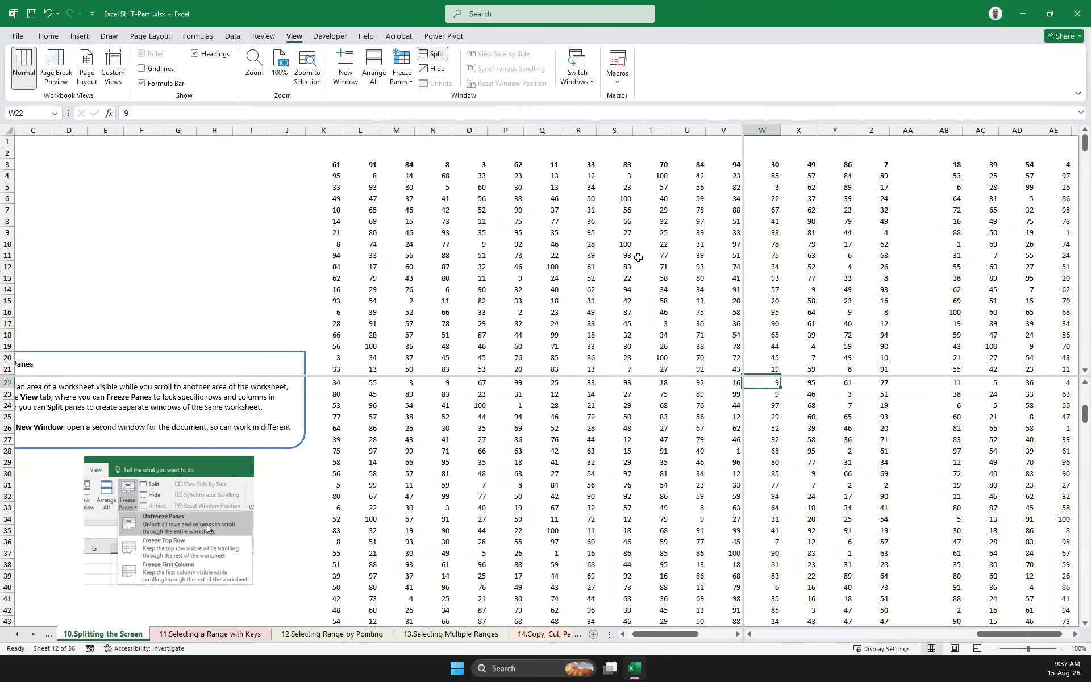
Highlight K3:U13 in the upper-left pane and show the table's last column, AE, in the right panes
{"action": "left_click", "coordinate": [340, 165]}
{"action": "left_click_drag", "start_coordinate": [329, 161], "coordinate": [701, 279]}
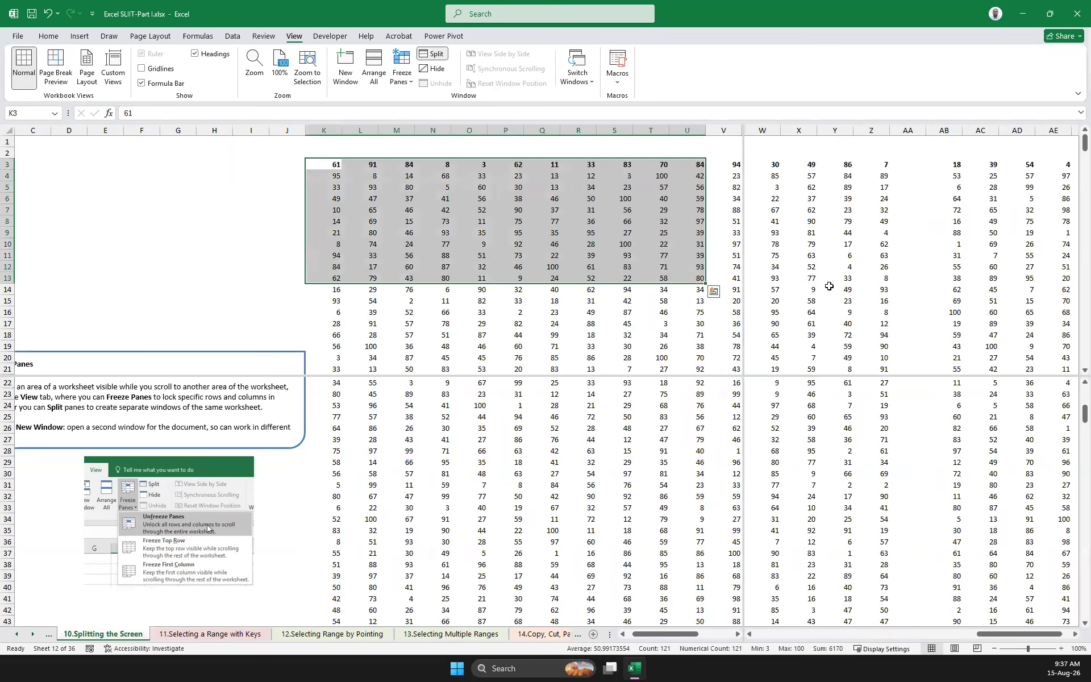
{"action": "left_click", "coordinate": [810, 208]}
{"action": "left_click_drag", "start_coordinate": [988, 639], "coordinate": [1048, 652]}
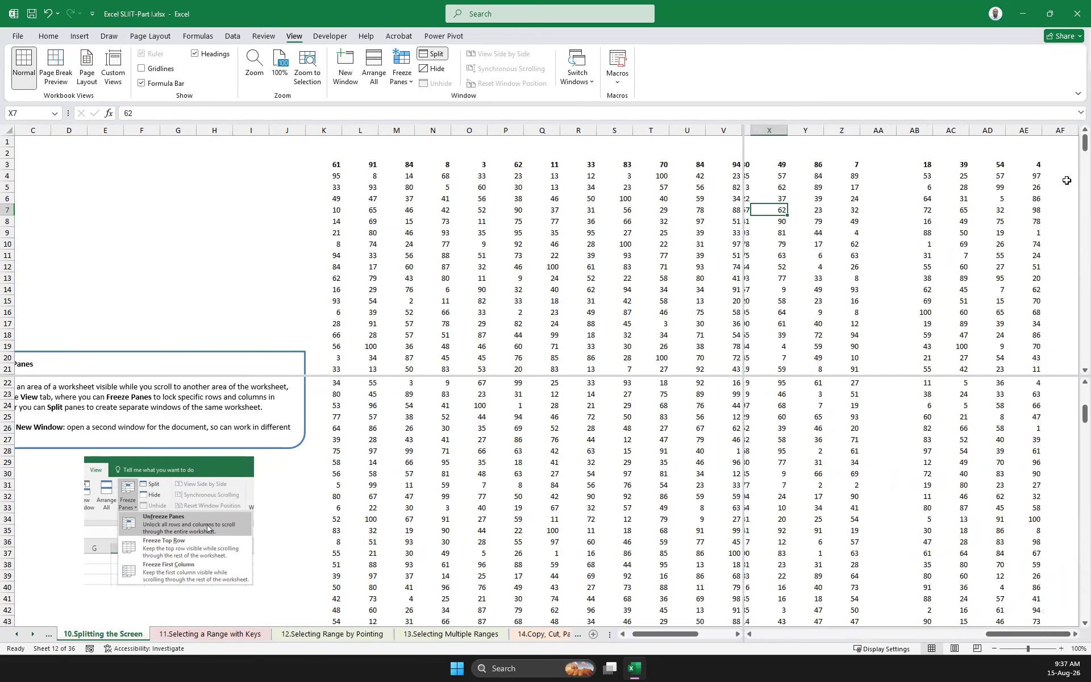
{"action": "left_click", "coordinate": [1041, 168]}
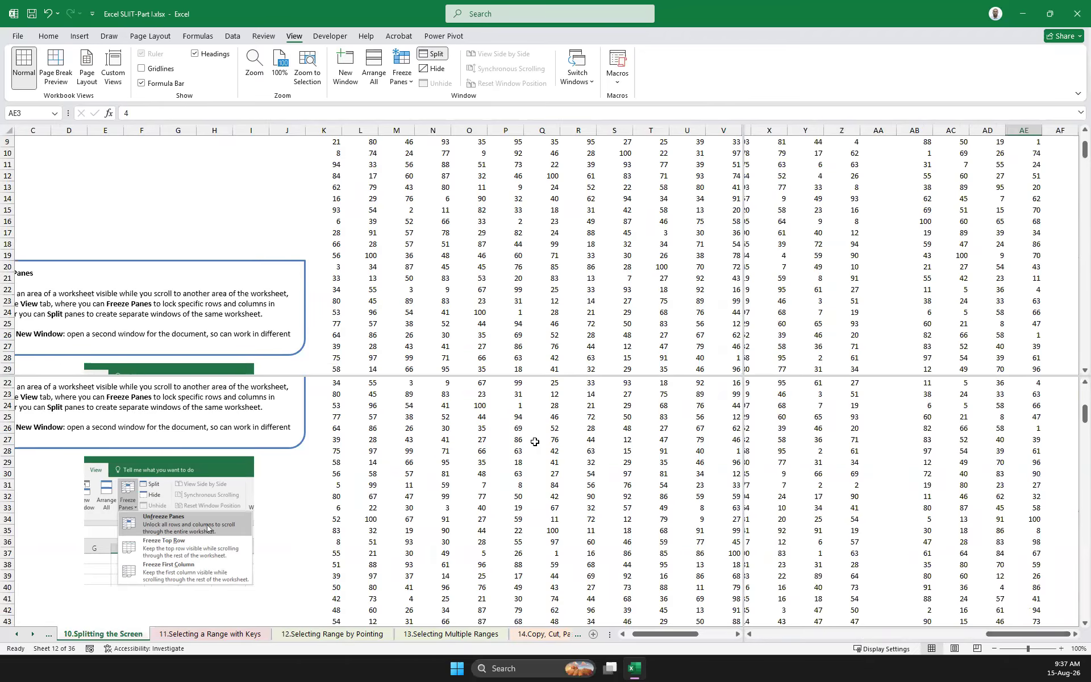
Show the table's end at row 266 in the lower panes and visit its bottom corner cells, K266 and AE266
{"action": "left_click", "coordinate": [554, 483]}
{"action": "scroll", "coordinate": [554, 484], "scroll_direction": "down", "scroll_amount": 3}
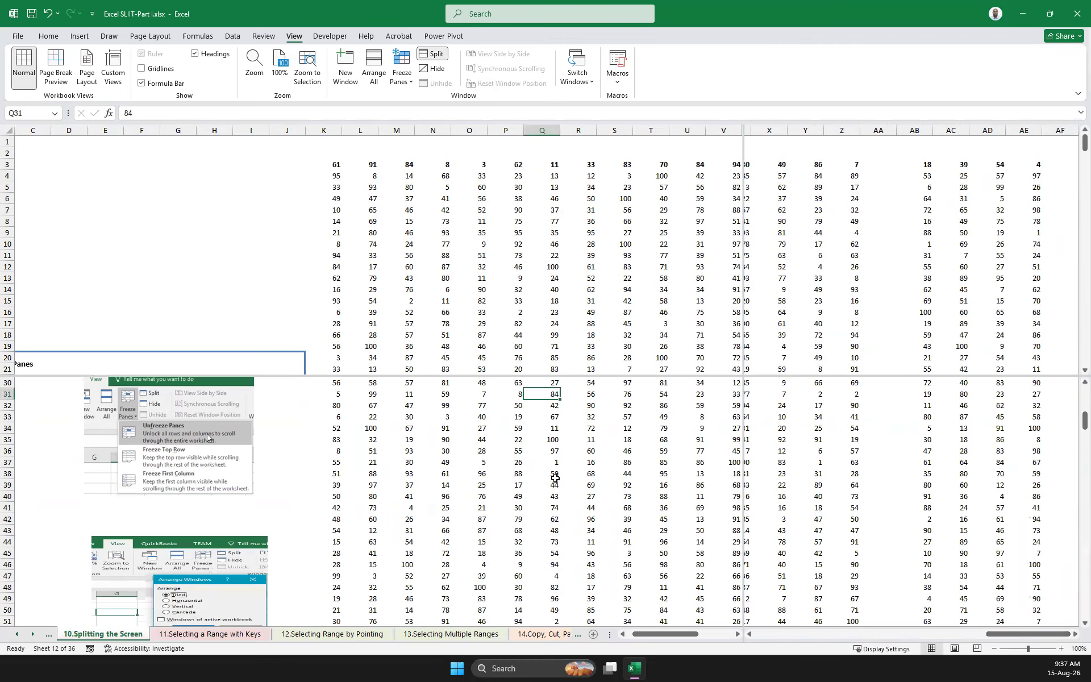
{"action": "scroll", "coordinate": [493, 458], "scroll_direction": "down", "scroll_amount": 20}
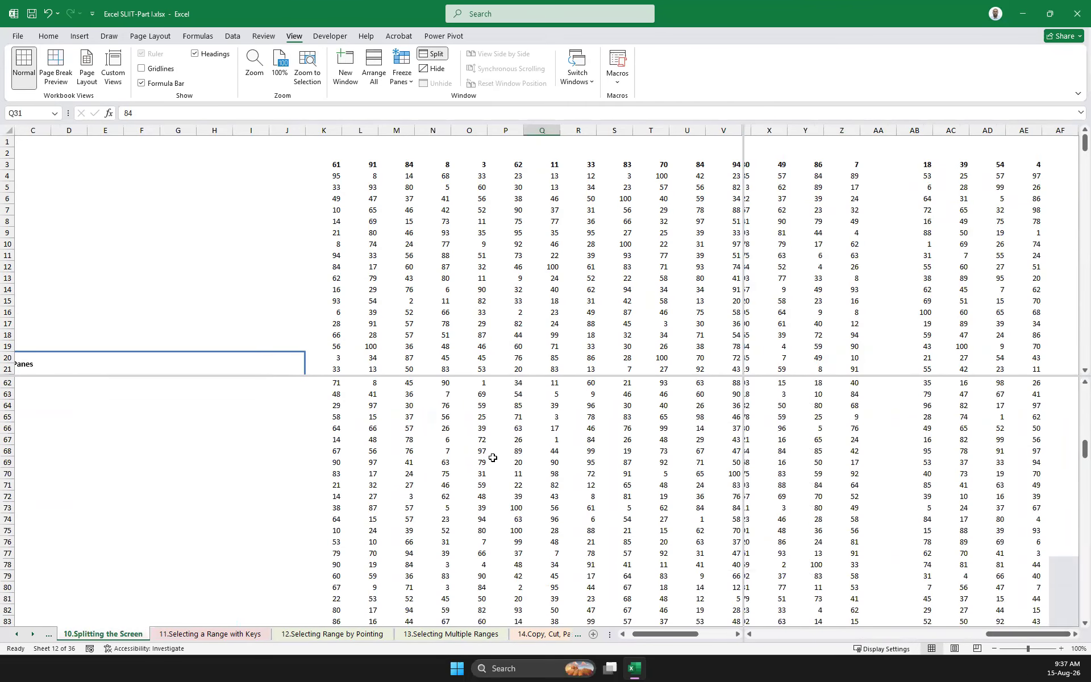
{"action": "left_click_drag", "start_coordinate": [1085, 493], "coordinate": [1074, 624]}
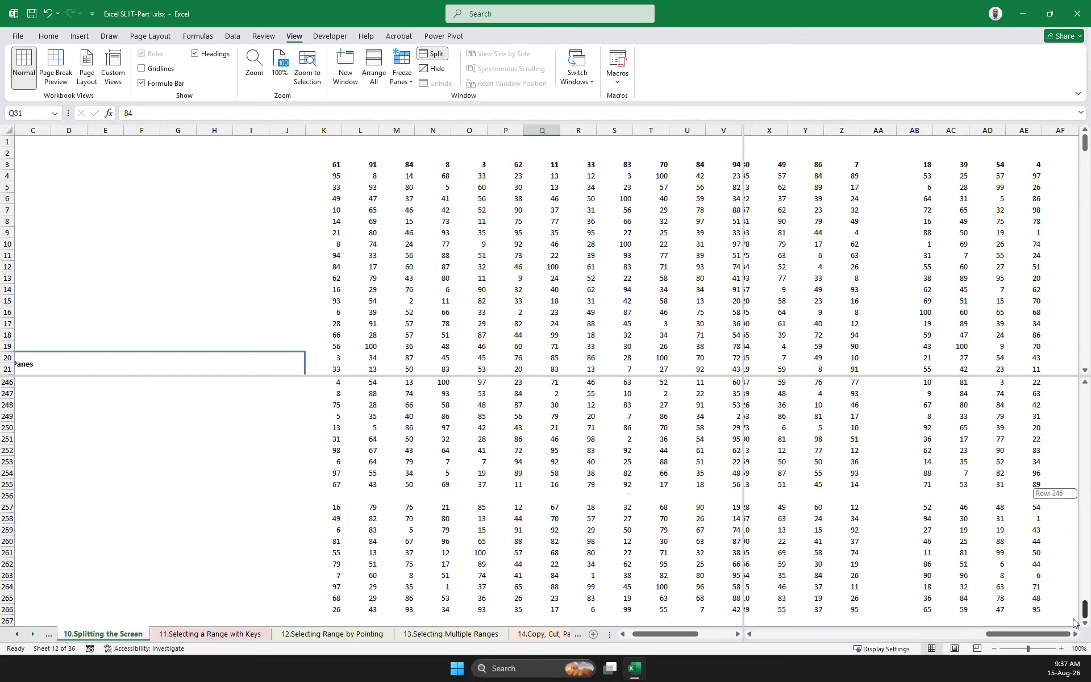
{"action": "scroll", "coordinate": [586, 529], "scroll_direction": "down", "scroll_amount": 4}
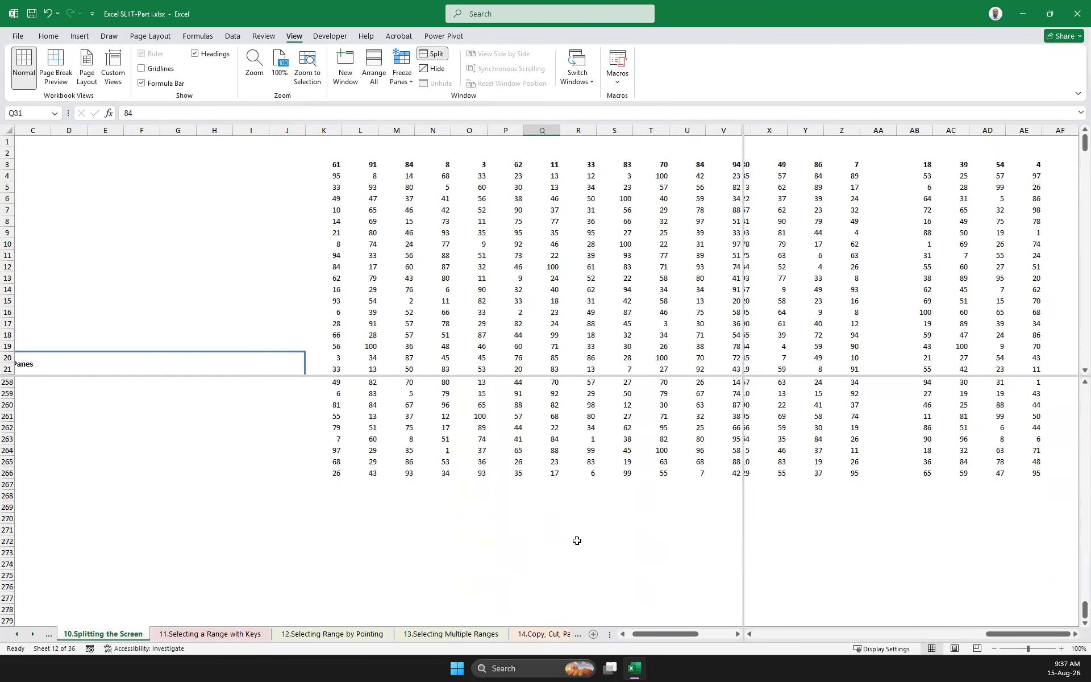
{"action": "left_click", "coordinate": [339, 473]}
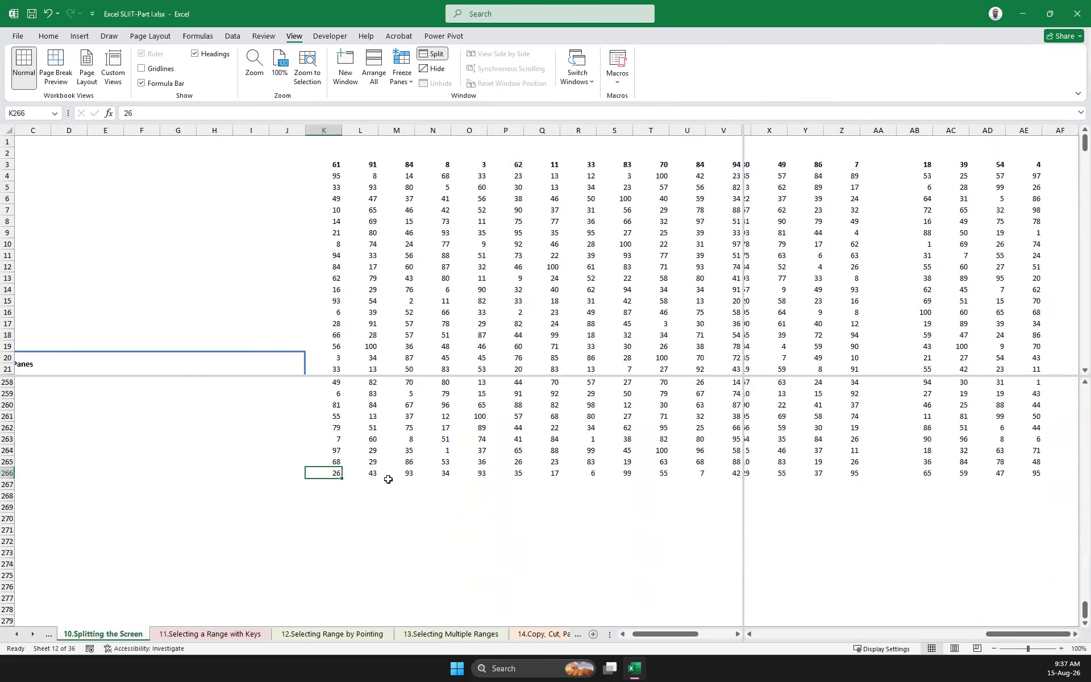
{"action": "left_click", "coordinate": [1033, 480]}
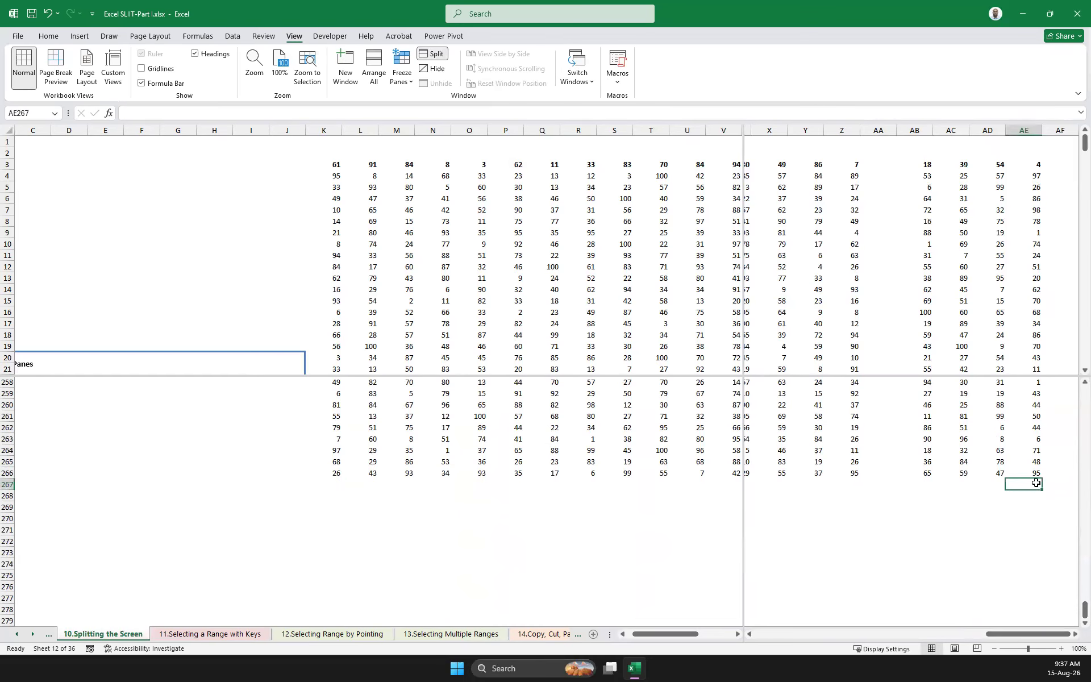
{"action": "left_click", "coordinate": [1044, 475]}
Bring the lower and right panes back to the start of the sheet and make M7 the active cell
{"action": "mouse_move", "coordinate": [1044, 475]}
{"action": "left_mouse_down"}
{"action": "mouse_move", "coordinate": [409, 214]}
{"action": "mouse_move", "coordinate": [441, 200]}
{"action": "mouse_move", "coordinate": [436, 129]}
{"action": "mouse_move", "coordinate": [463, 312]}
{"action": "mouse_move", "coordinate": [498, 318]}
{"action": "left_mouse_up"}
{"action": "left_click", "coordinate": [895, 266]}
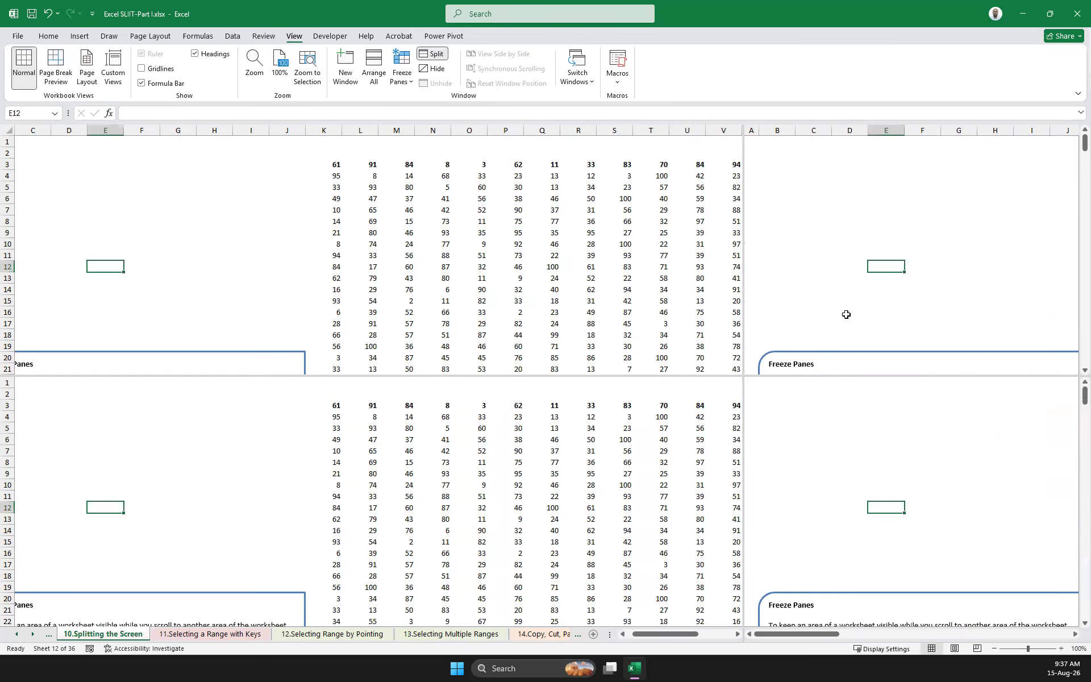
{"action": "left_click", "coordinate": [508, 264]}
{"action": "left_click", "coordinate": [391, 450]}
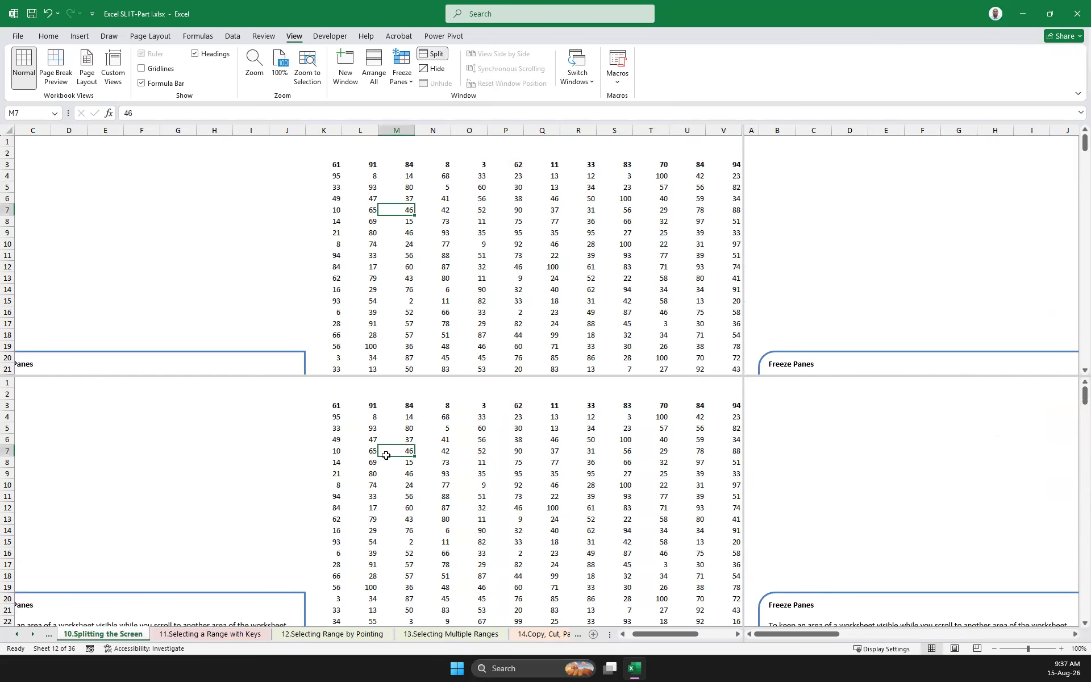
Align the right panes to column K and the lower panes to row 1 so all four show the table's start
{"action": "scroll", "coordinate": [385, 453], "scroll_direction": "down", "scroll_amount": 20}
{"action": "scroll", "coordinate": [386, 451], "scroll_direction": "down", "scroll_amount": 20}
{"action": "scroll", "coordinate": [387, 451], "scroll_direction": "up", "scroll_amount": 20}
{"action": "left_click", "coordinate": [808, 256]}
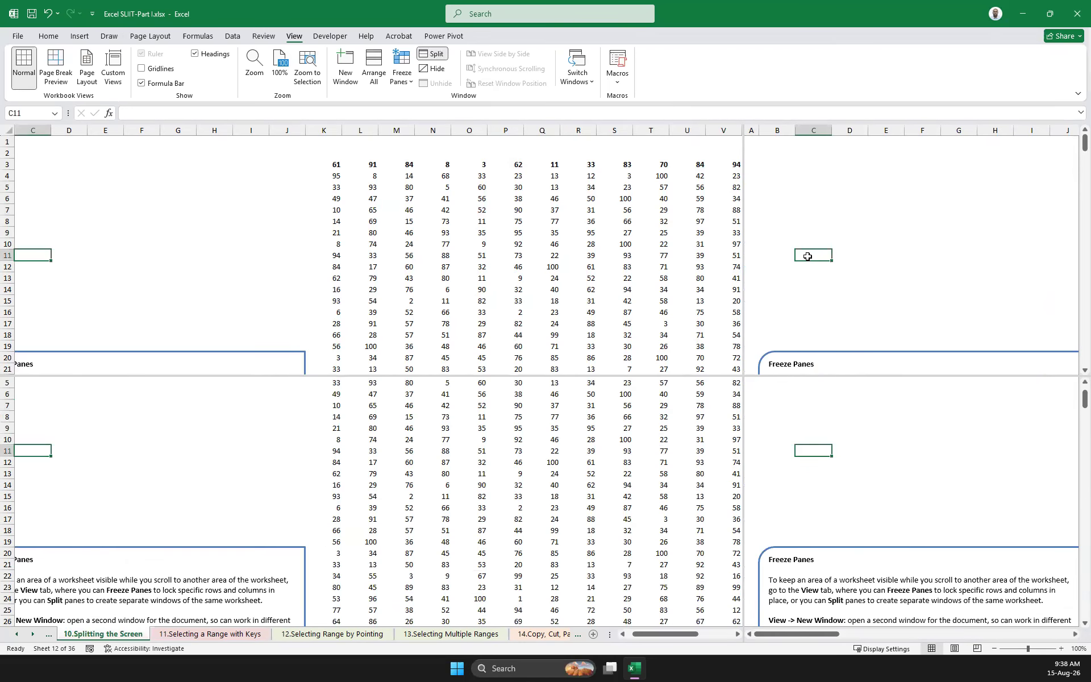
{"action": "left_click_drag", "start_coordinate": [797, 634], "coordinate": [884, 636]}
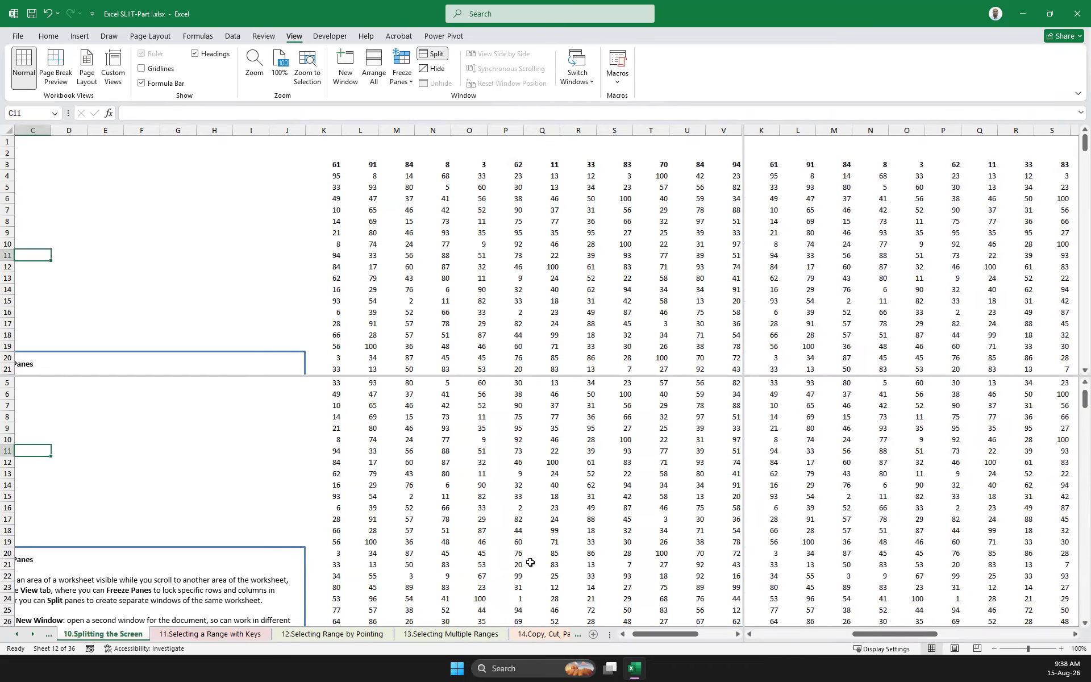
{"action": "left_click", "coordinate": [517, 554]}
{"action": "scroll", "coordinate": [543, 512], "scroll_direction": "up", "scroll_amount": 2}
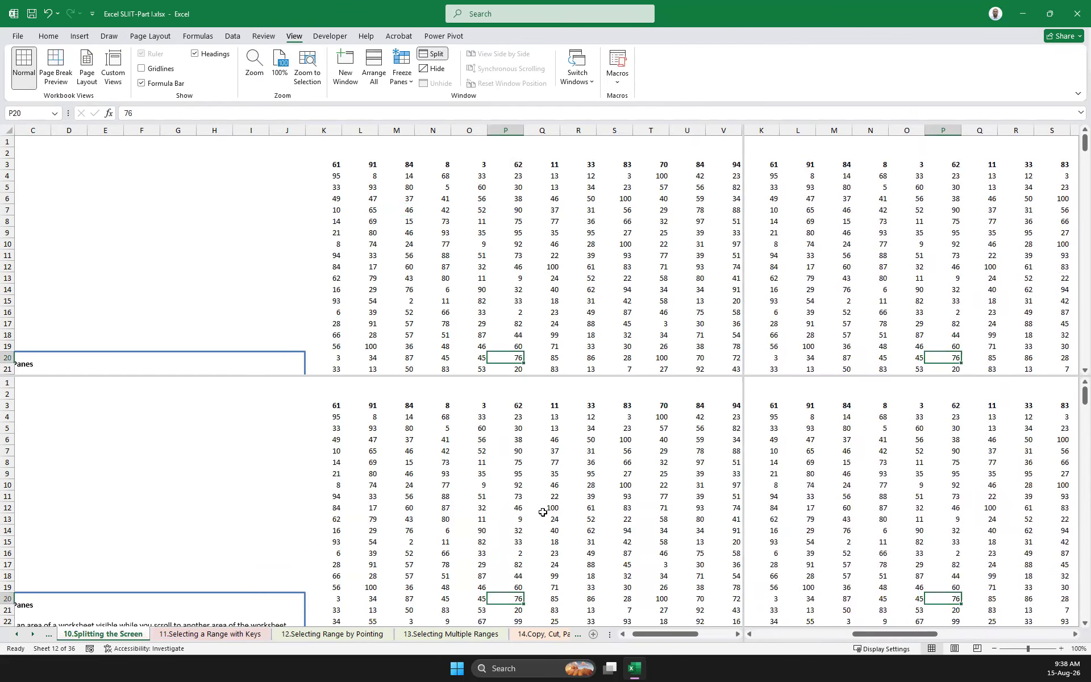
Go through the first row's cells K3 to N3 in the upper-left pane and enter 100 in N3
{"action": "left_click", "coordinate": [334, 166]}
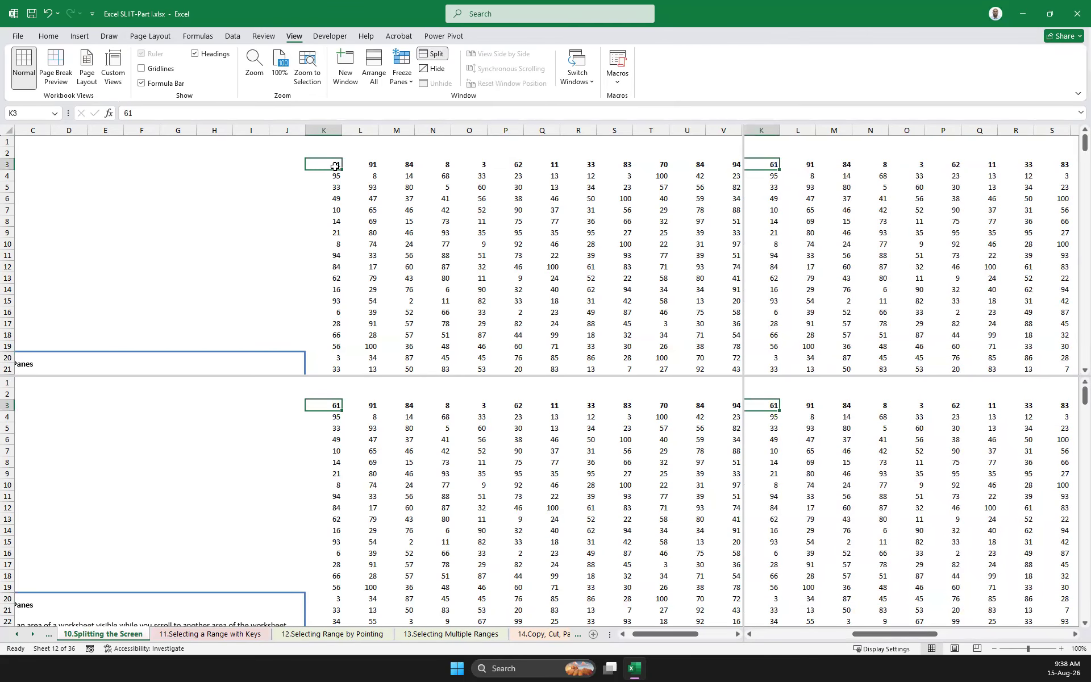
{"action": "left_click", "coordinate": [381, 165]}
{"action": "left_click", "coordinate": [365, 167]}
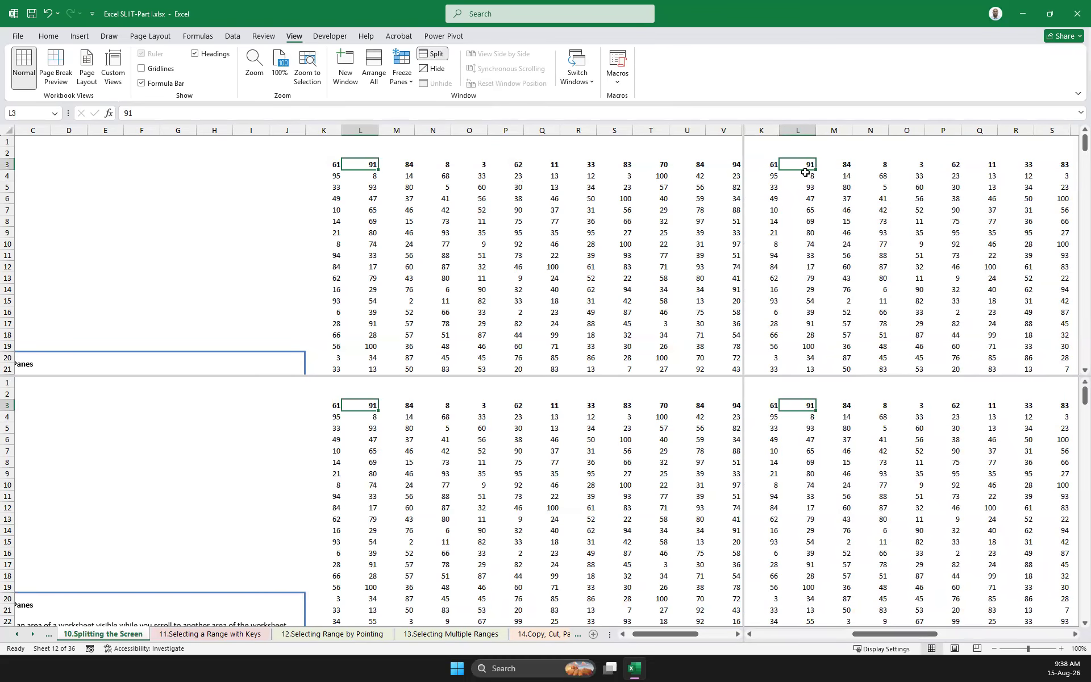
{"action": "left_click", "coordinate": [407, 163]}
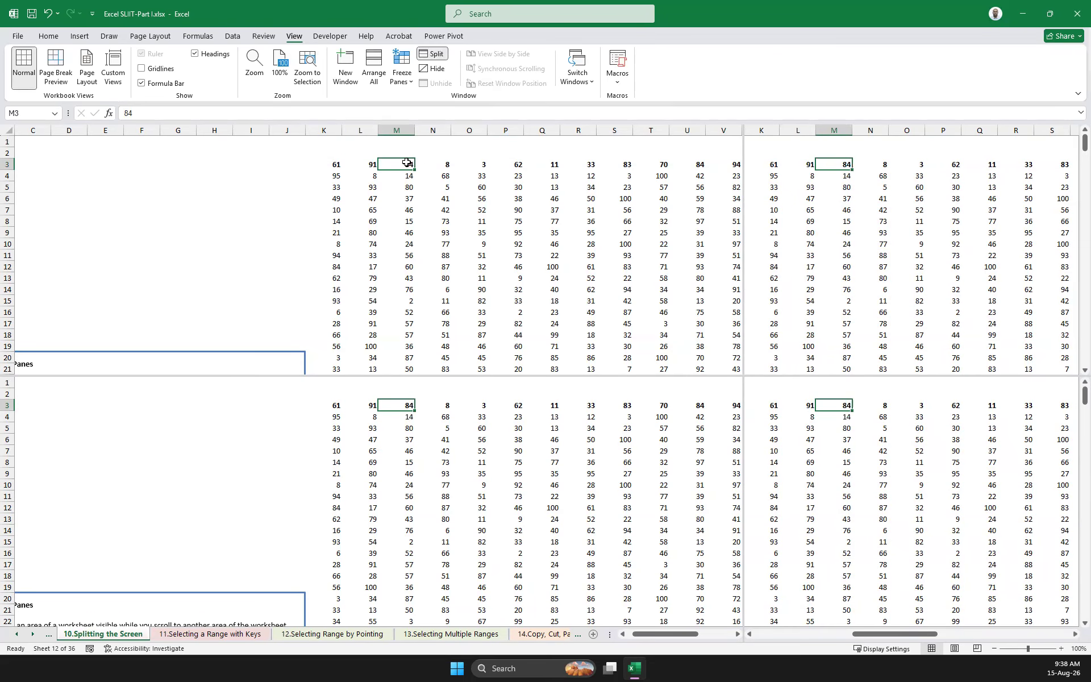
{"action": "left_click", "coordinate": [438, 166]}
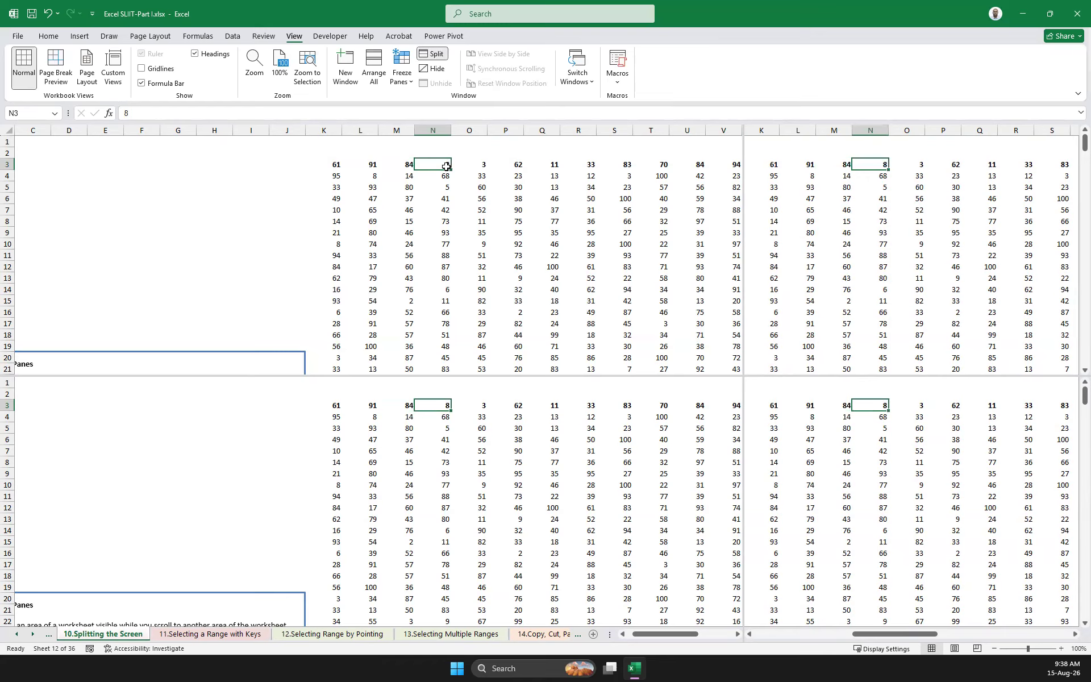
{"action": "type", "text": "100"}
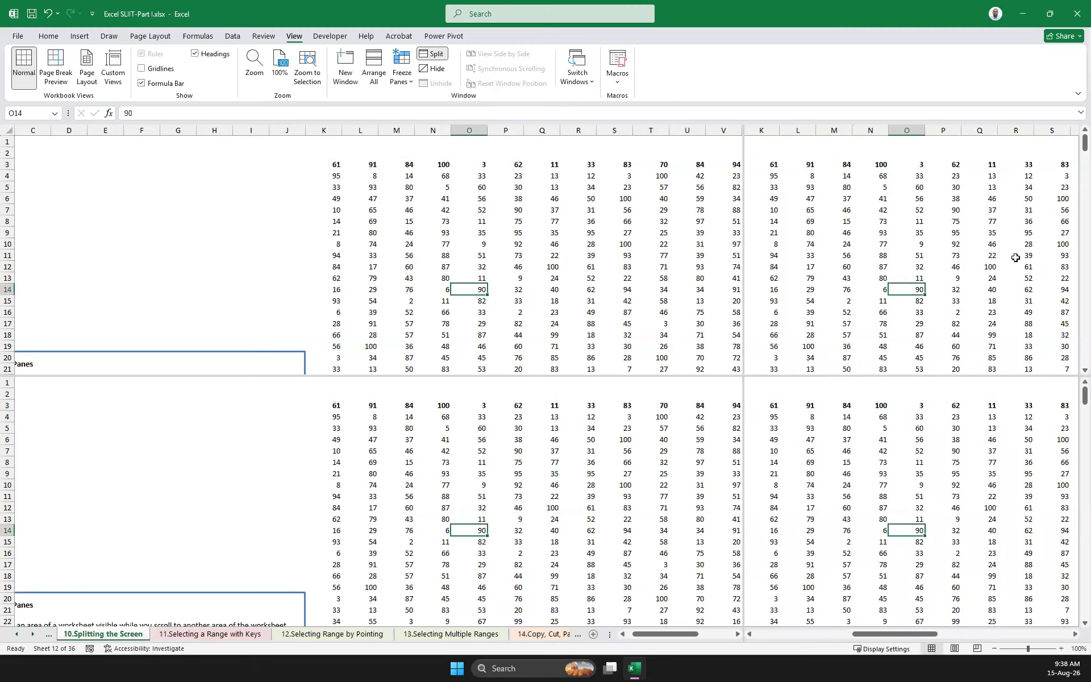
Show the table's last columns through AE in the right panes and its last rows through 266 in the lower panes
{"action": "left_click", "coordinate": [405, 196]}
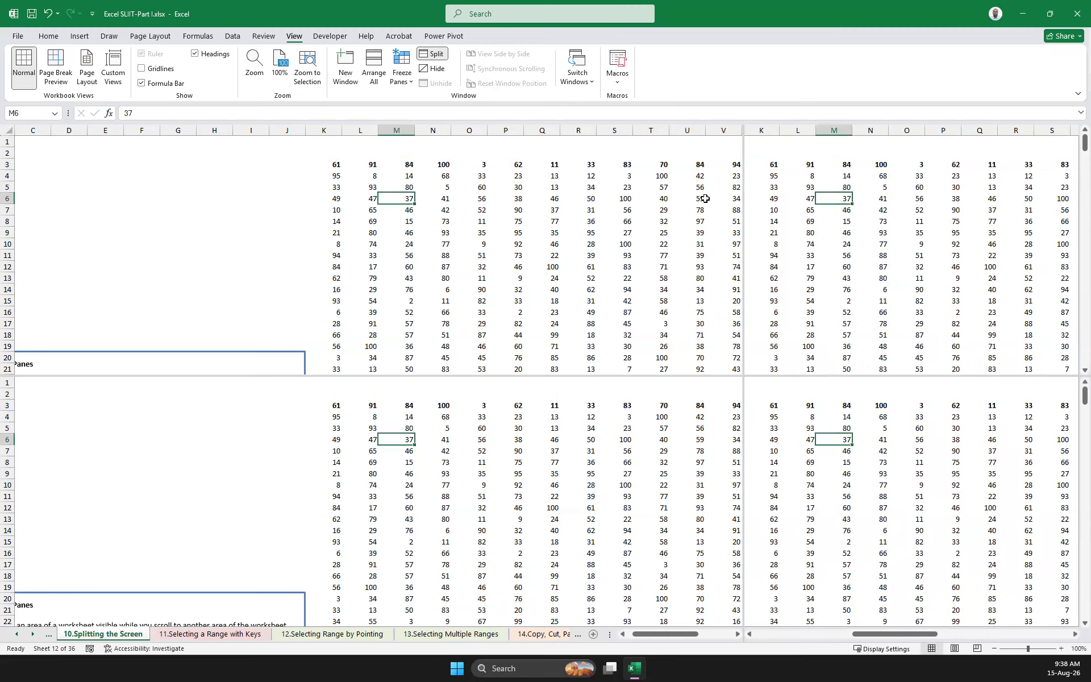
{"action": "left_click", "coordinate": [818, 240]}
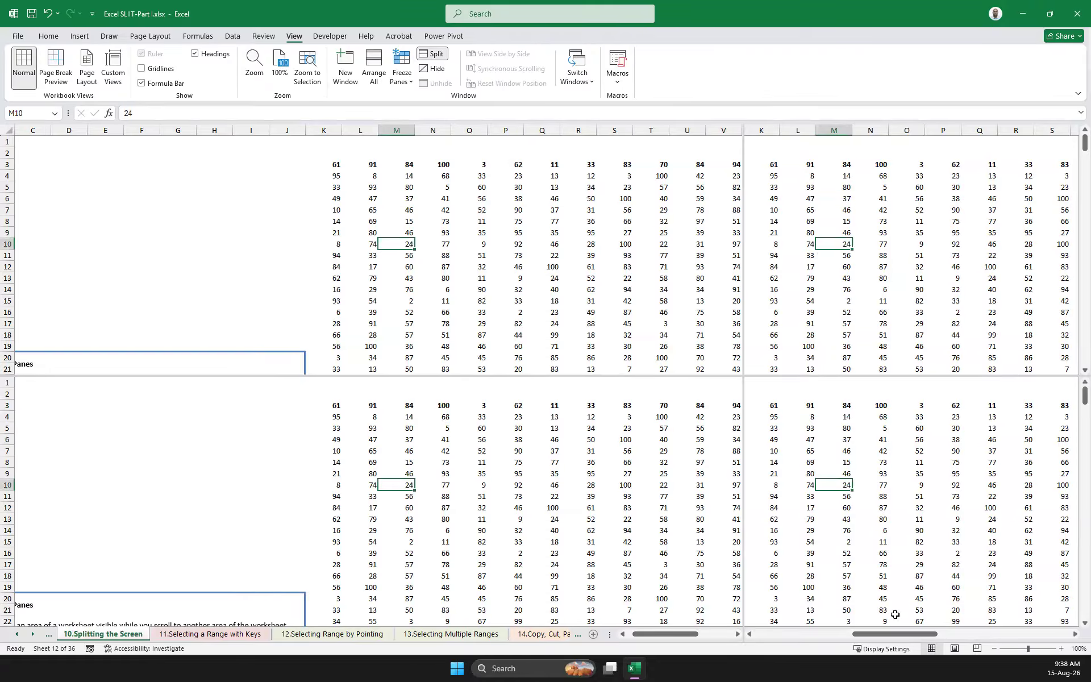
{"action": "left_click_drag", "start_coordinate": [885, 638], "coordinate": [1019, 638]}
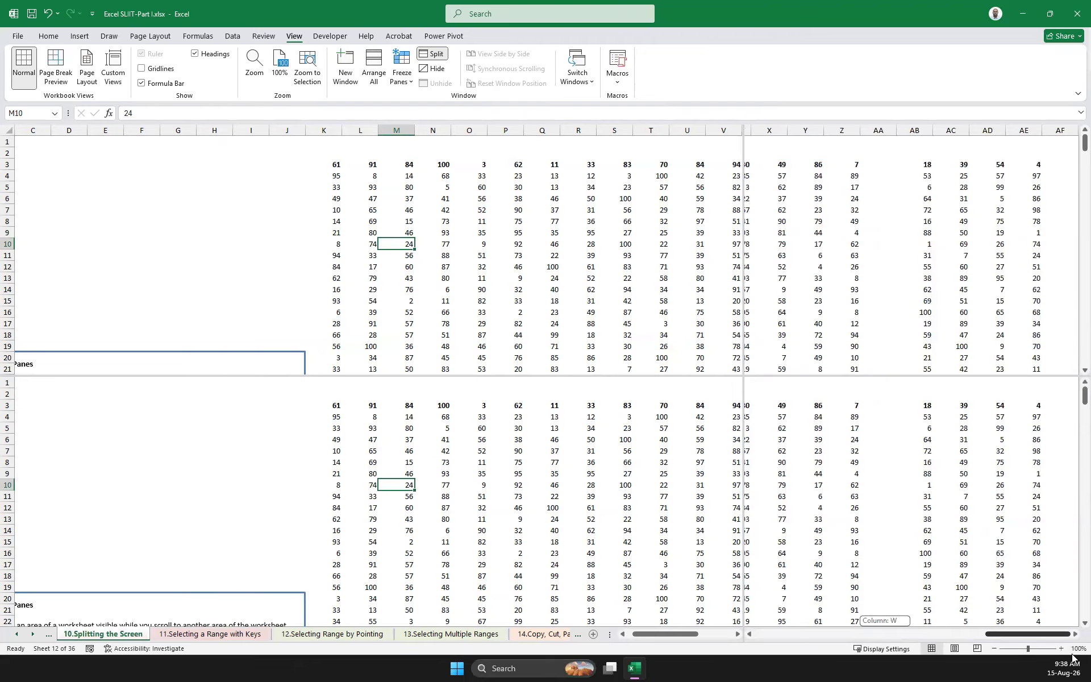
{"action": "left_click", "coordinate": [490, 540]}
{"action": "left_click_drag", "start_coordinate": [1084, 395], "coordinate": [1084, 610]}
{"action": "scroll", "coordinate": [962, 518], "scroll_direction": "down", "scroll_amount": 3}
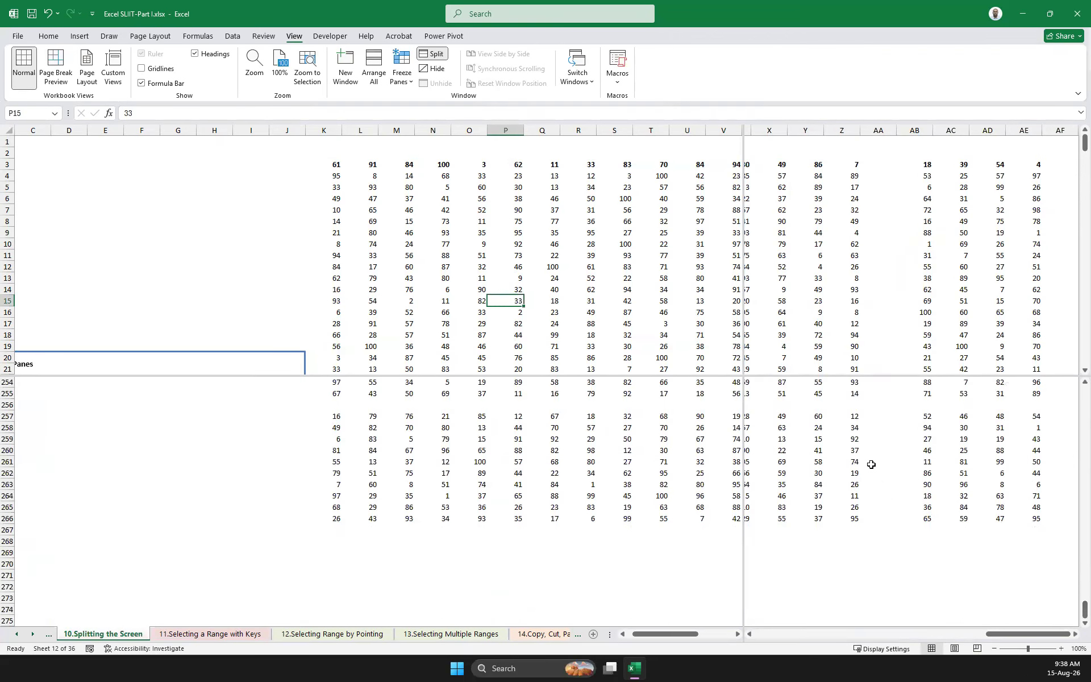
Select the table's opposite corner cells, AE266 and K3, together across the split panes
{"action": "left_click", "coordinate": [336, 163]}
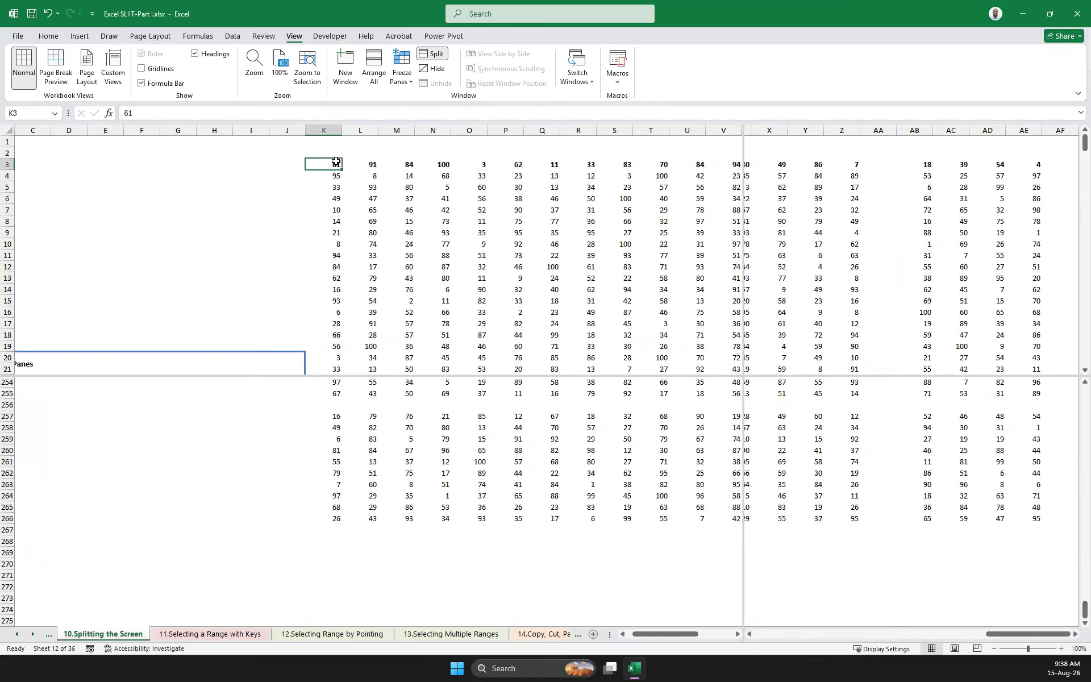
{"action": "left_click", "coordinate": [1035, 519]}
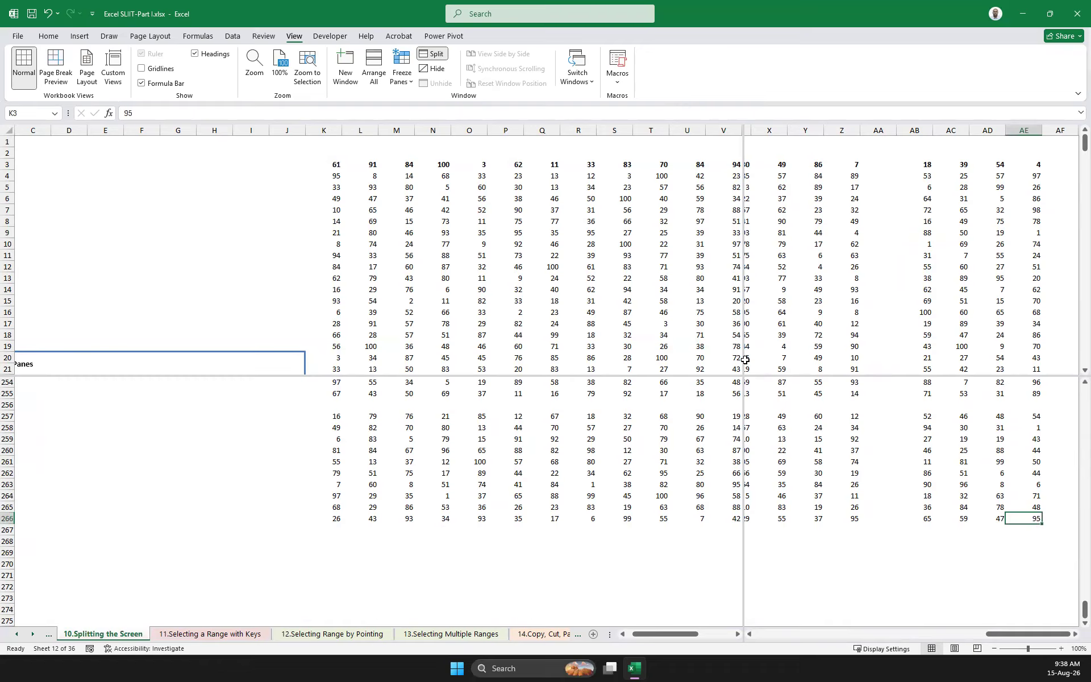
{"action": "left_click", "coordinate": [337, 164], "text": "ctrl"}
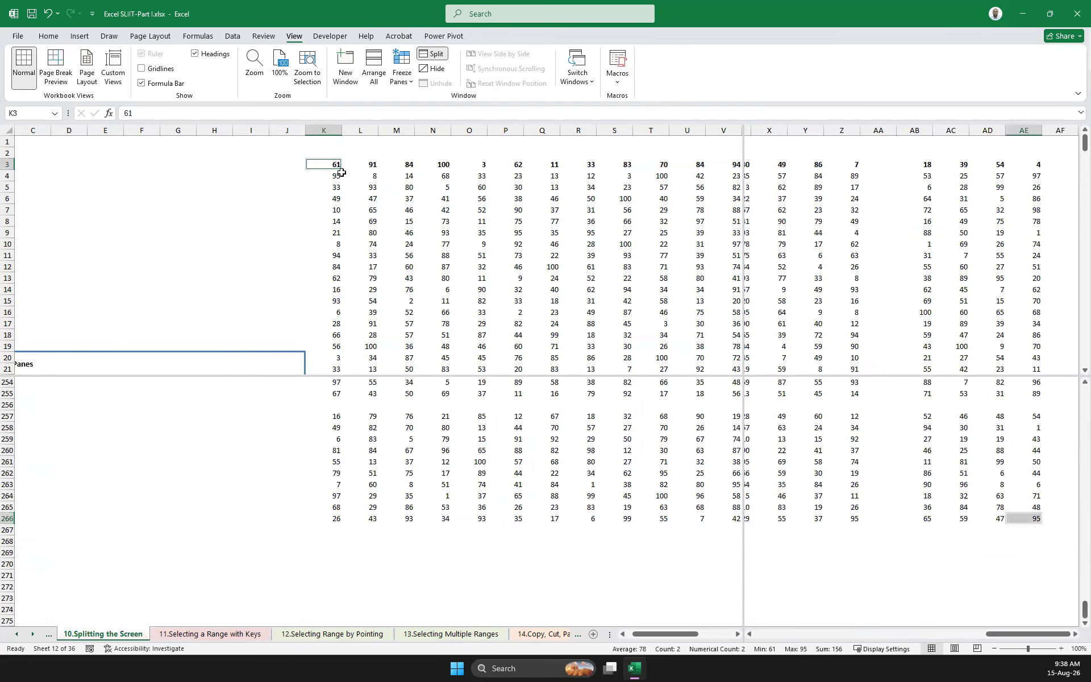
Select the range K3 to Q13 in the upper-left pane, clear it and bring the left panes back to column A
{"action": "left_click", "coordinate": [387, 177]}
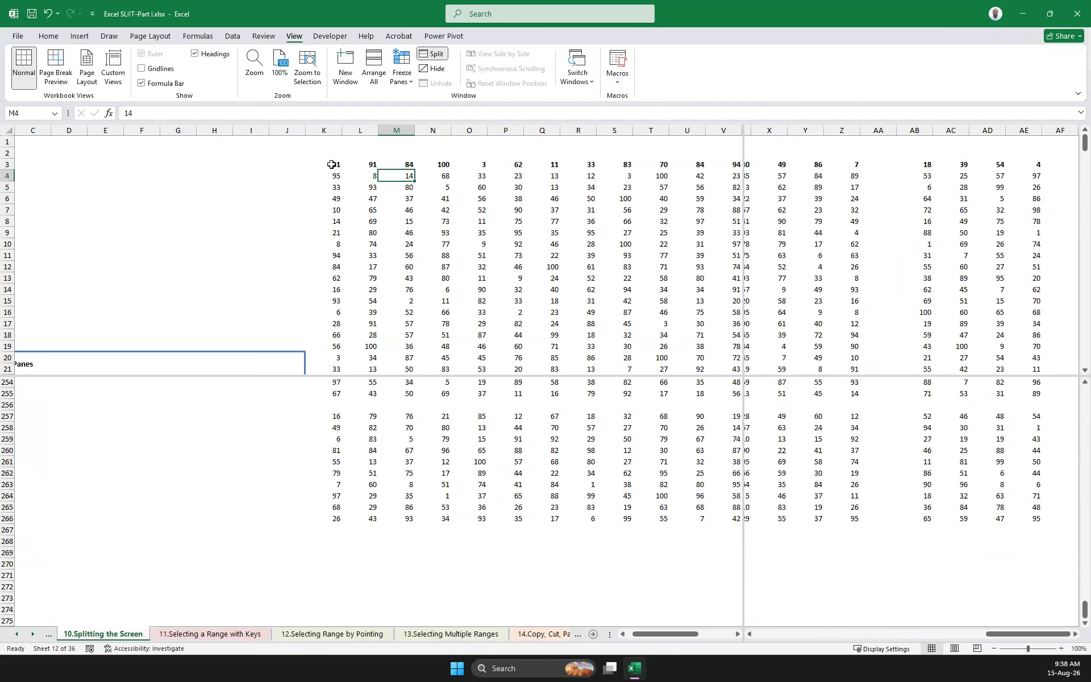
{"action": "left_click_drag", "start_coordinate": [333, 165], "coordinate": [400, 274]}
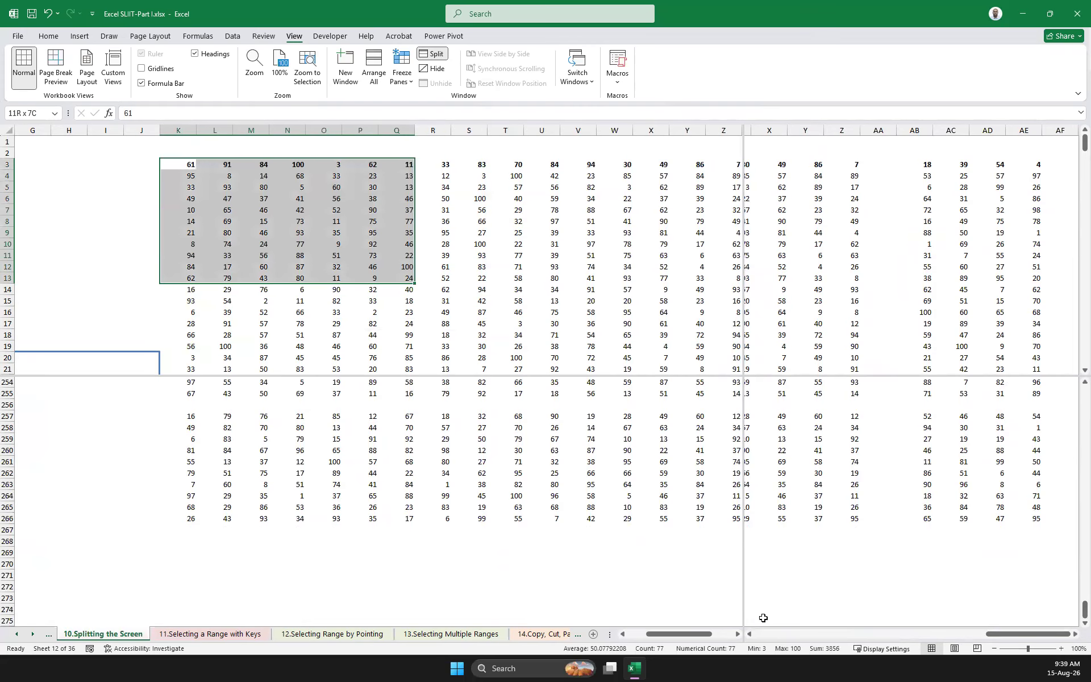
{"action": "left_click_drag", "start_coordinate": [686, 632], "coordinate": [667, 632]}
{"action": "left_click", "coordinate": [636, 508]}
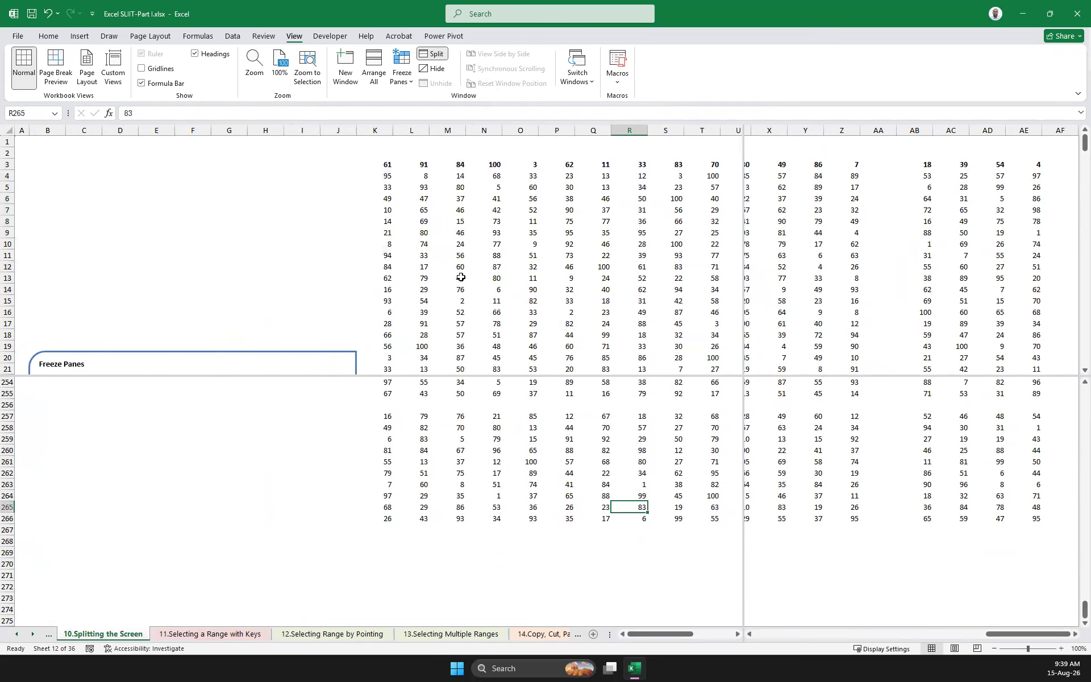
Select the table's four corner cells K3, K266, AE3 and AE266 together across the split panes
{"action": "left_click", "coordinate": [388, 164]}
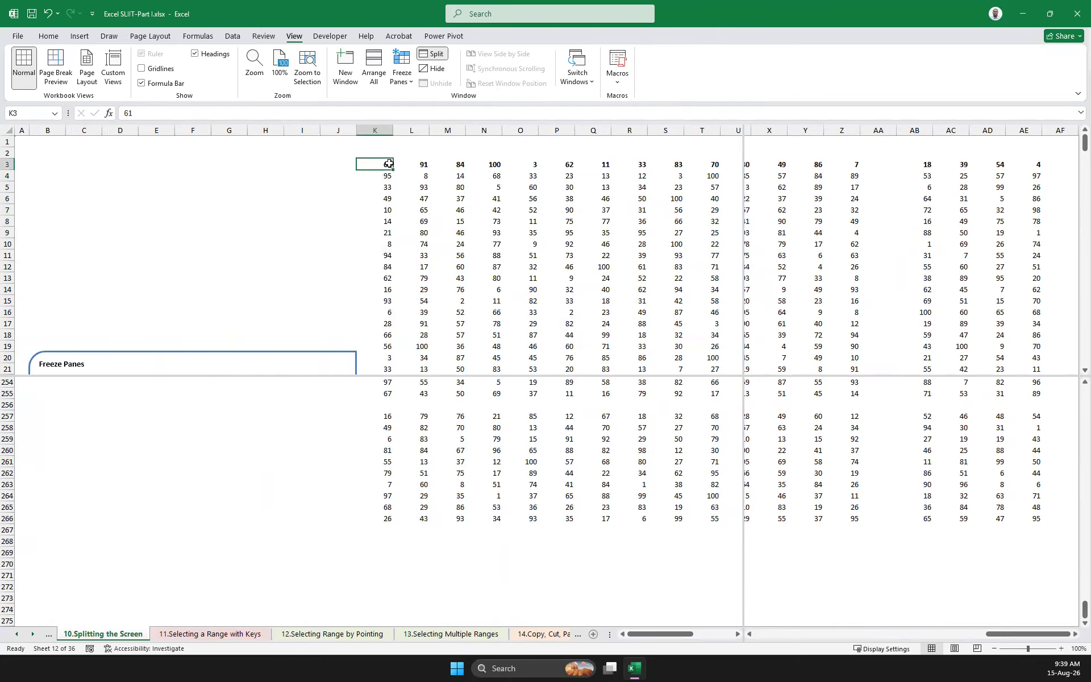
{"action": "left_click", "coordinate": [386, 519]}
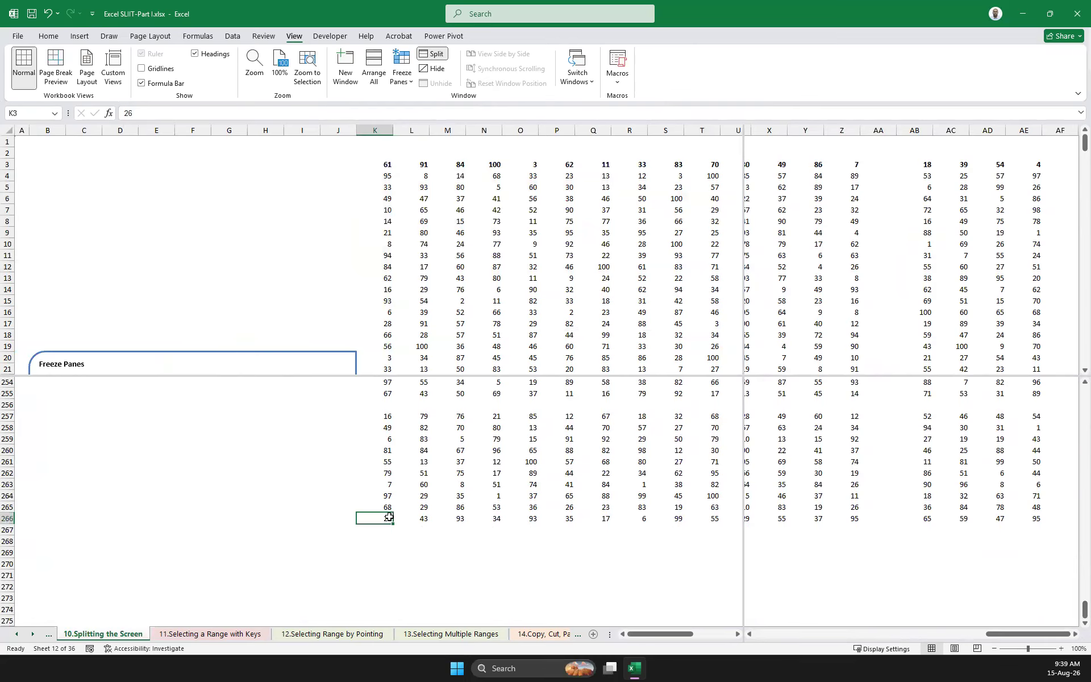
{"action": "left_click", "coordinate": [387, 164], "text": "ctrl"}
{"action": "left_click", "coordinate": [1040, 165], "text": "ctrl"}
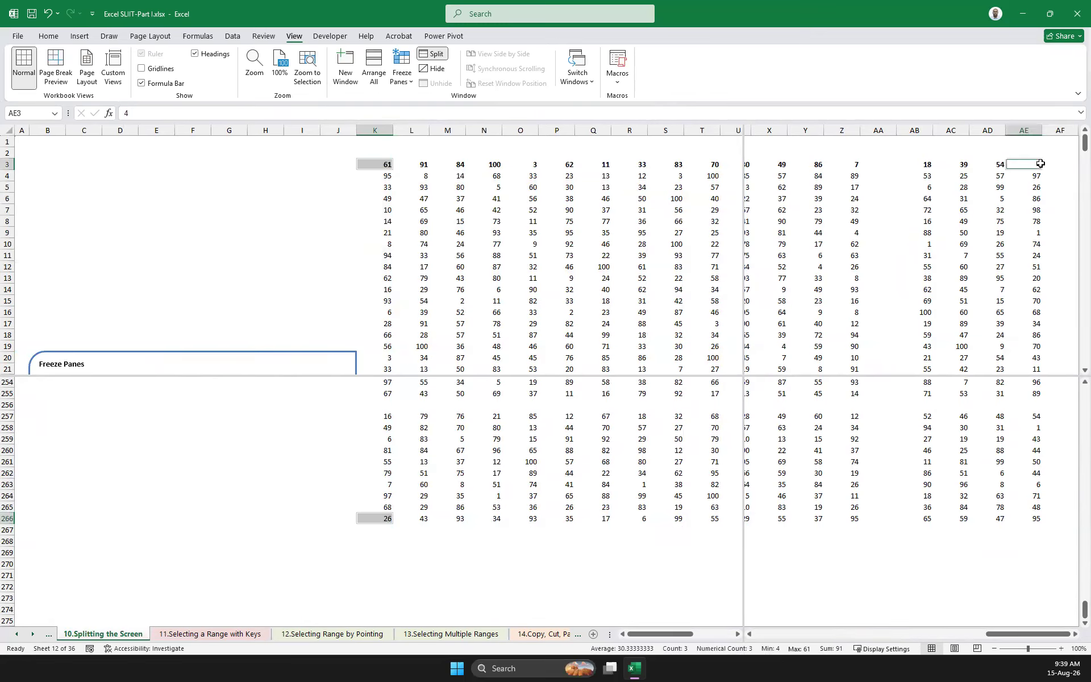
{"action": "left_click", "coordinate": [1036, 517], "text": "ctrl"}
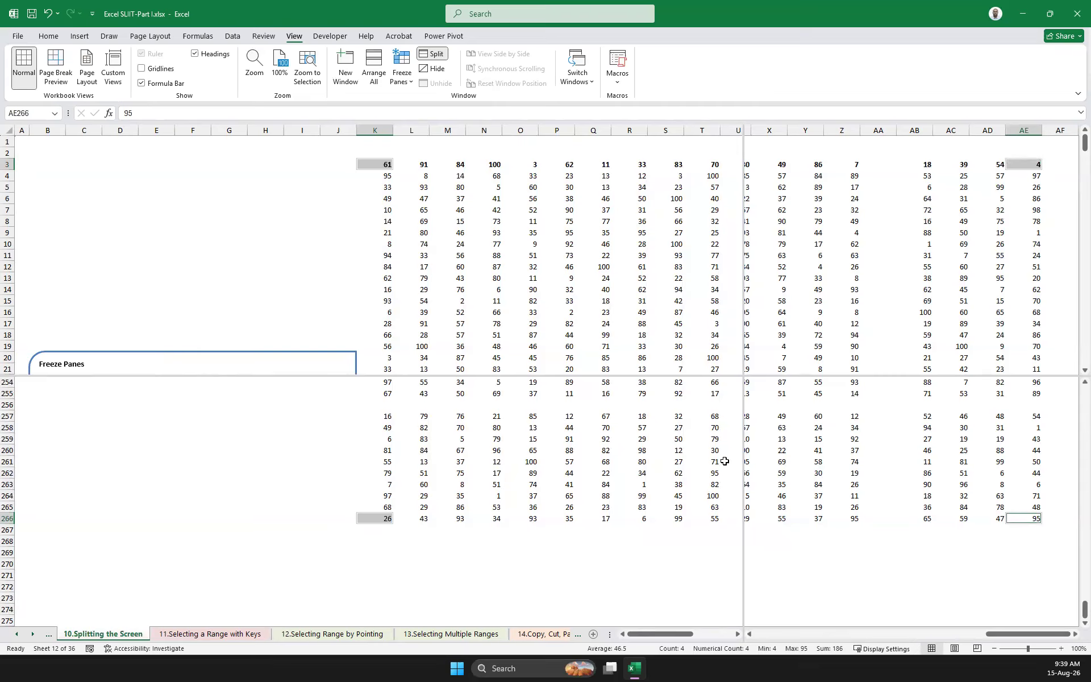
Start the selection over and select only the corner cells K266, AE266 and AE3 together
{"action": "key", "text": "Left"}
{"action": "left_click", "coordinate": [1039, 517]}
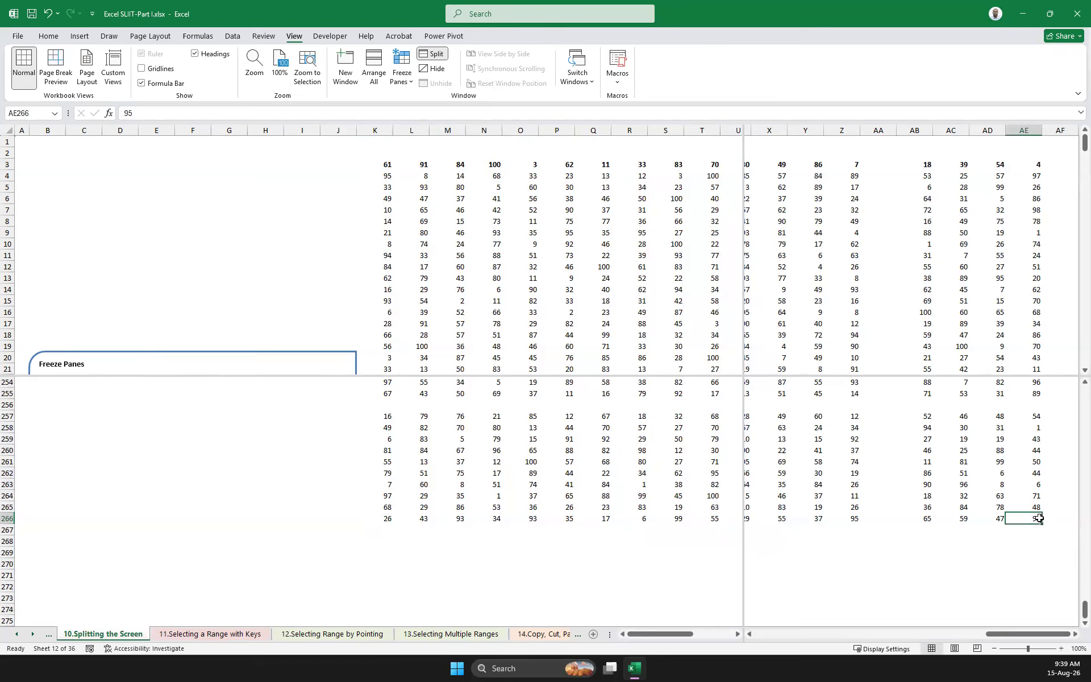
{"action": "left_click", "coordinate": [397, 517], "text": "ctrl"}
{"action": "left_click", "coordinate": [385, 517], "text": "ctrl"}
{"action": "left_click", "coordinate": [455, 516], "text": "ctrl"}
{"action": "left_click", "coordinate": [384, 518]}
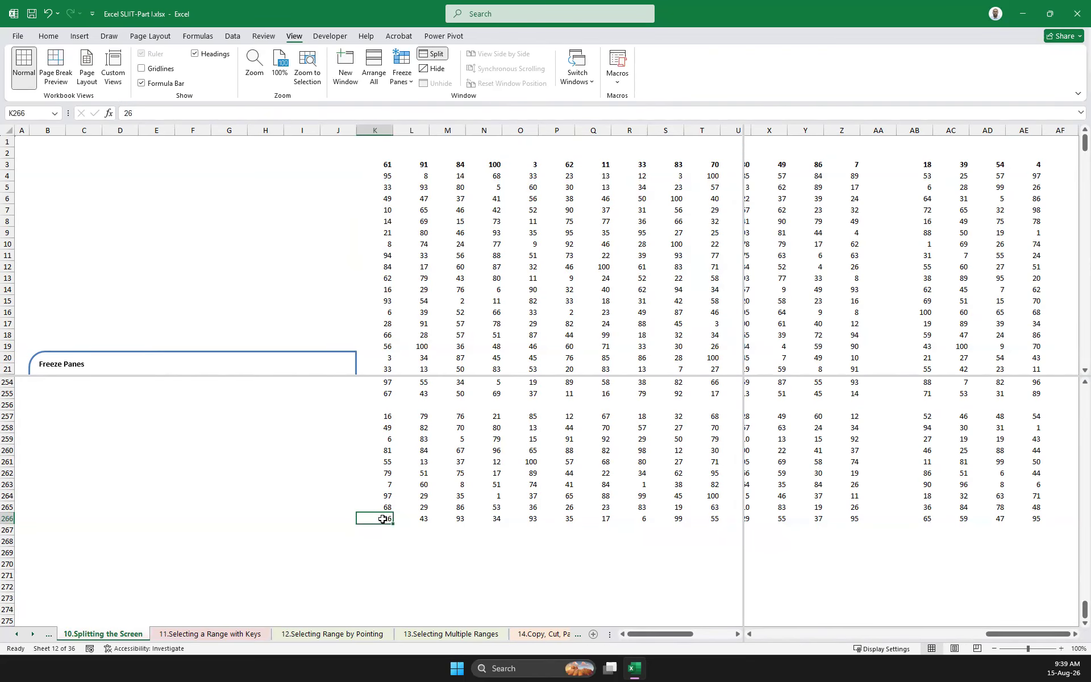
{"action": "left_click", "coordinate": [1036, 517], "text": "ctrl"}
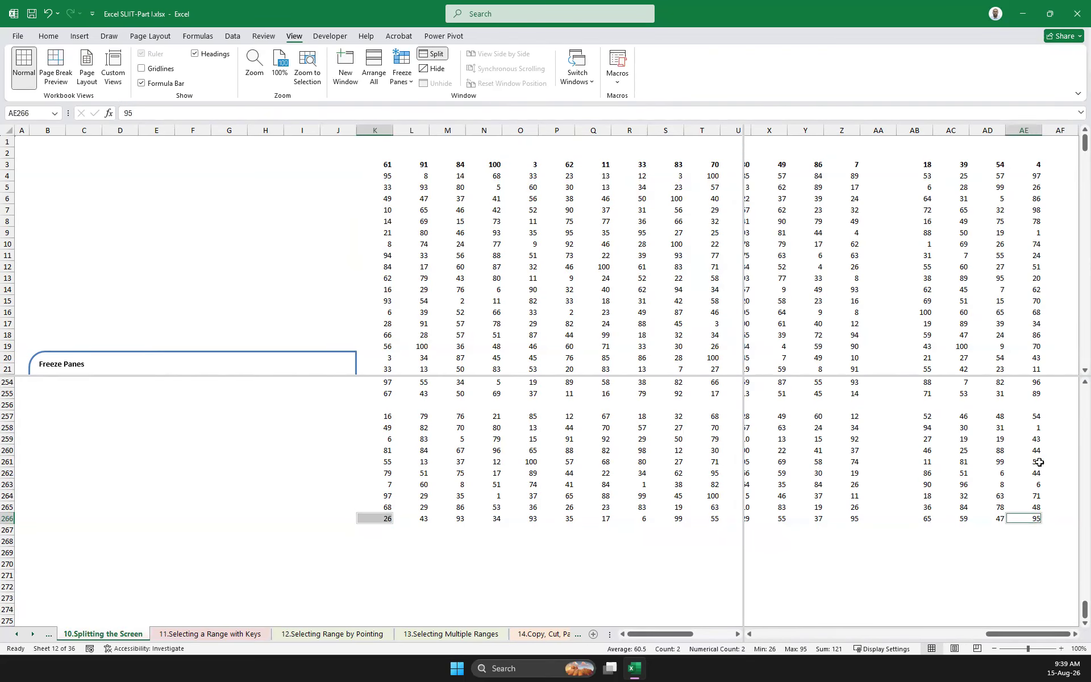
{"action": "left_click", "coordinate": [1035, 163], "text": "ctrl"}
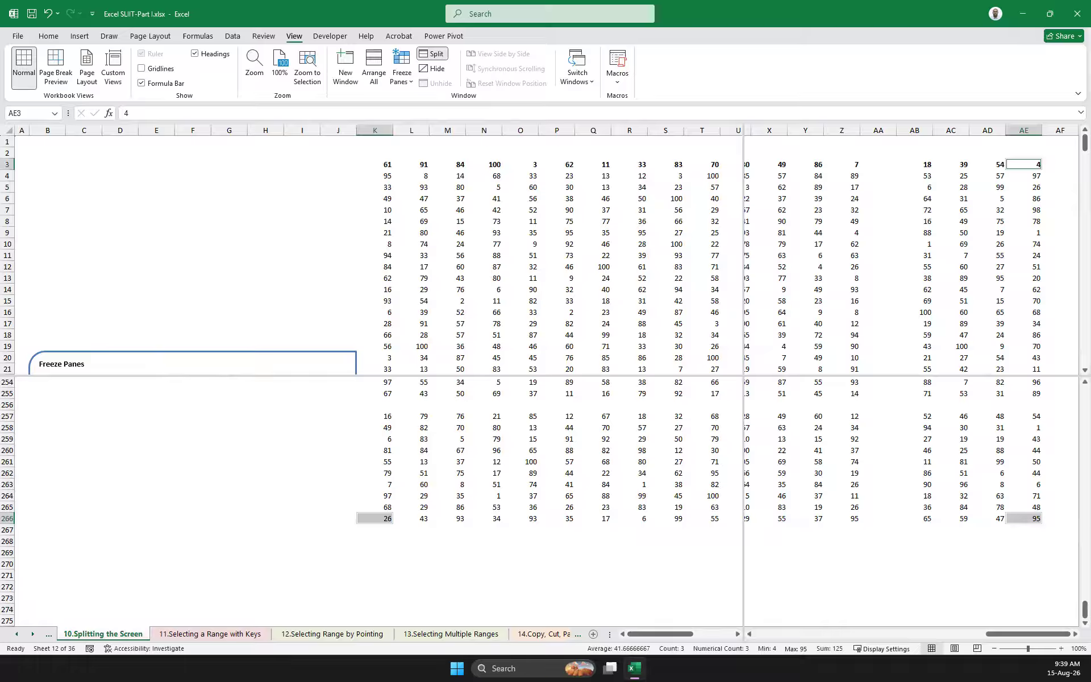
Open the 11.Selecting a Range with Keys sheet and look through its key-combination instructions and data sets
{"action": "left_click", "coordinate": [217, 634]}
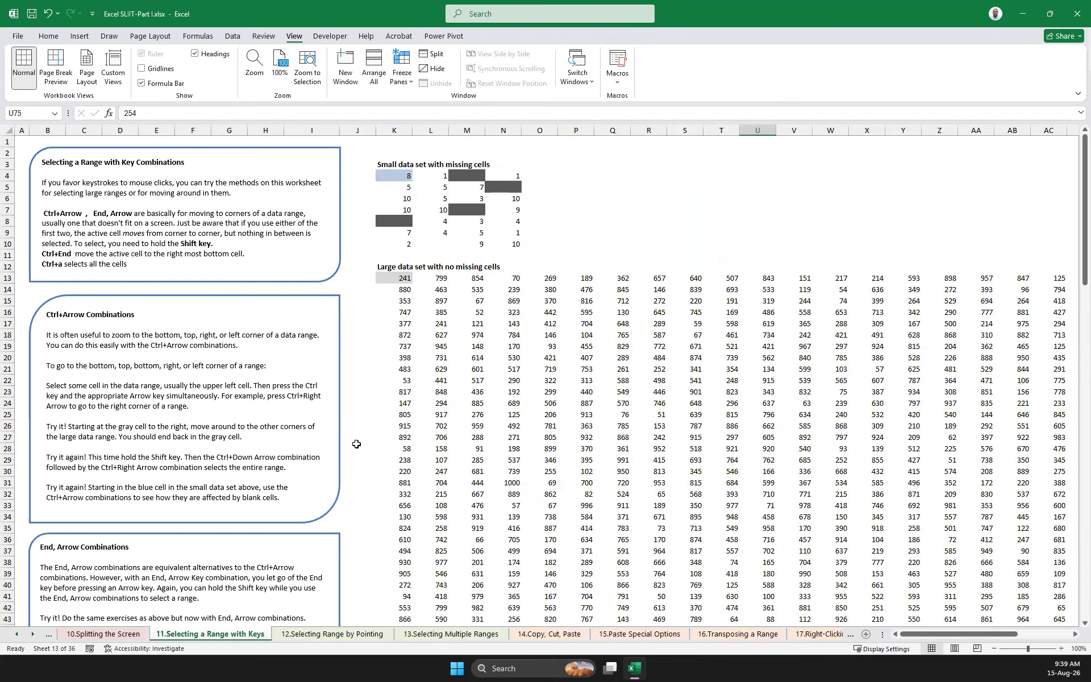
{"action": "scroll", "coordinate": [155, 450], "scroll_direction": "down", "scroll_amount": 20}
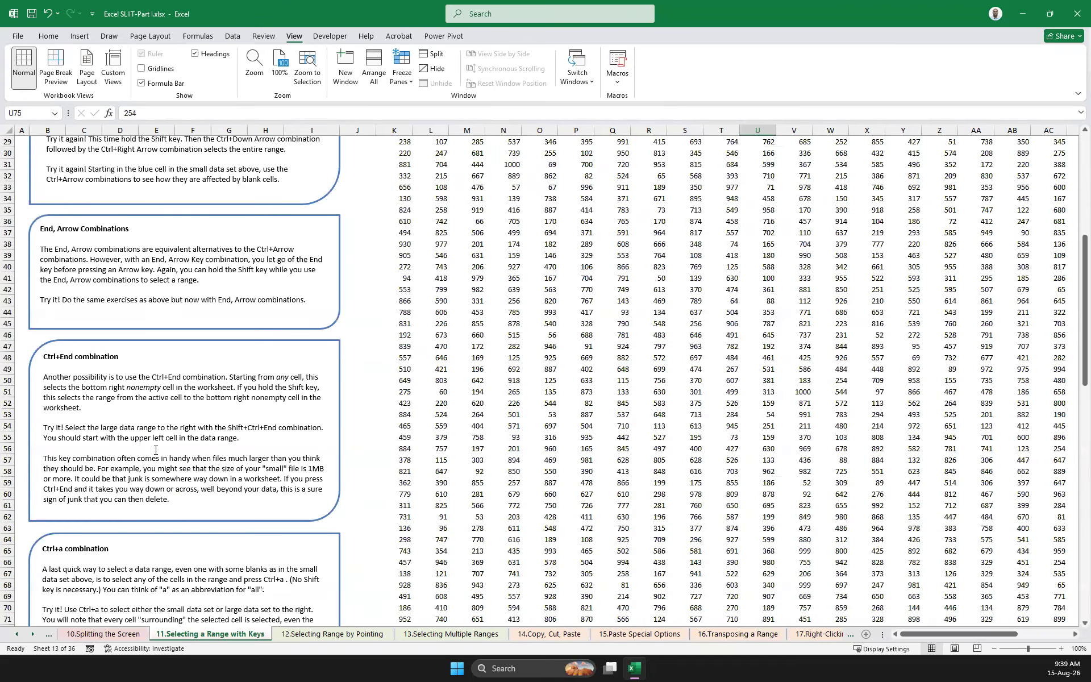
{"action": "scroll", "coordinate": [155, 450], "scroll_direction": "down", "scroll_amount": 8}
{"action": "scroll", "coordinate": [155, 451], "scroll_direction": "up", "scroll_amount": 15}
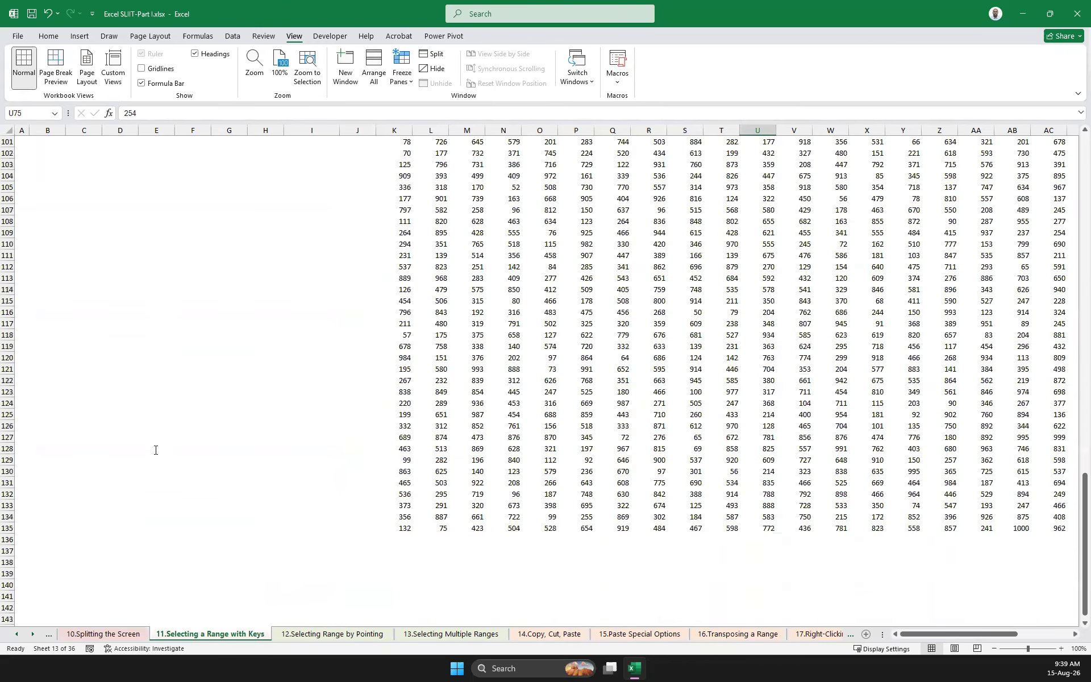
{"action": "scroll", "coordinate": [155, 452], "scroll_direction": "up", "scroll_amount": 17}
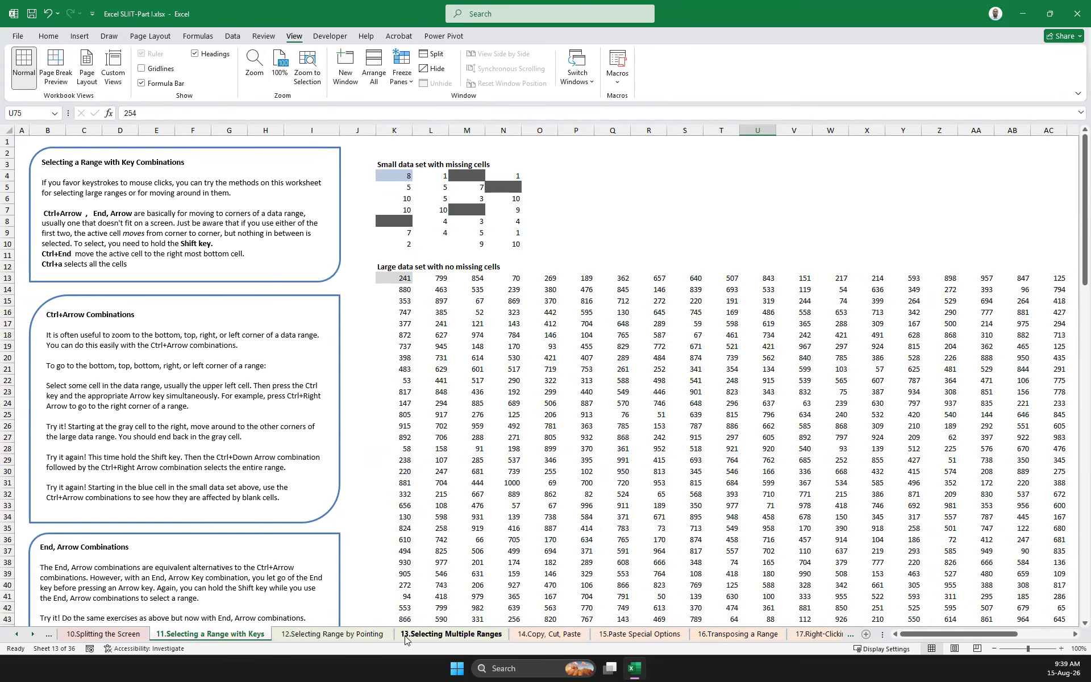
Open the 12.Selecting Range by Pointing sheet, deselect its large range and review the instructions for ranges that don't fit on the screen
{"action": "left_click", "coordinate": [356, 636]}
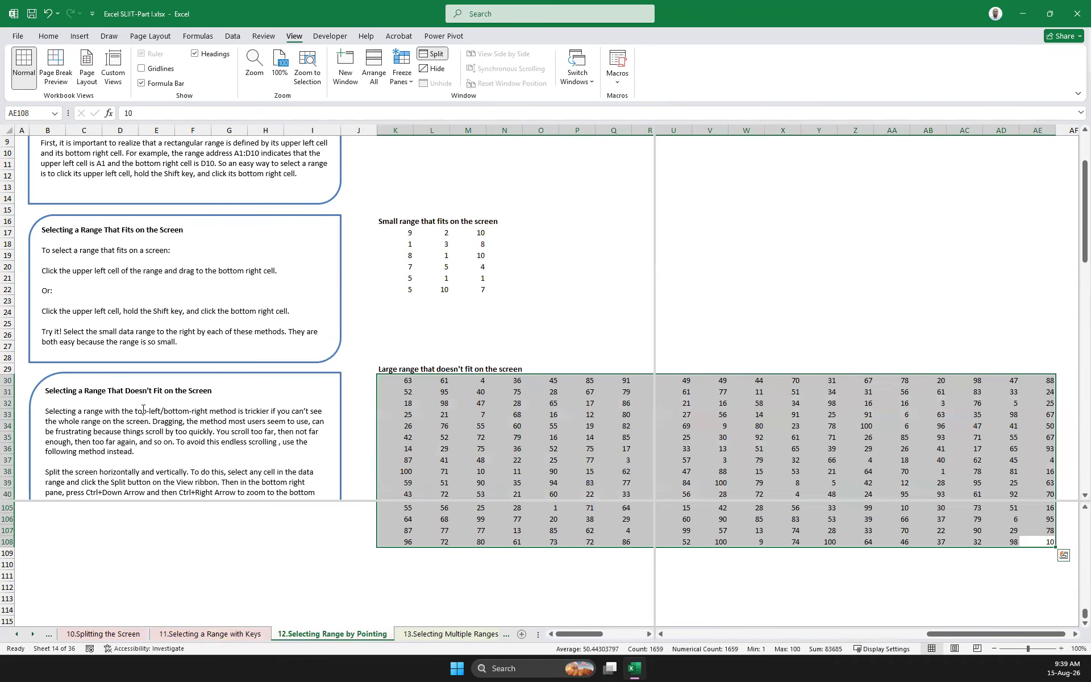
{"action": "scroll", "coordinate": [216, 408], "scroll_direction": "down", "scroll_amount": 1}
{"action": "scroll", "coordinate": [216, 408], "scroll_direction": "up", "scroll_amount": 13}
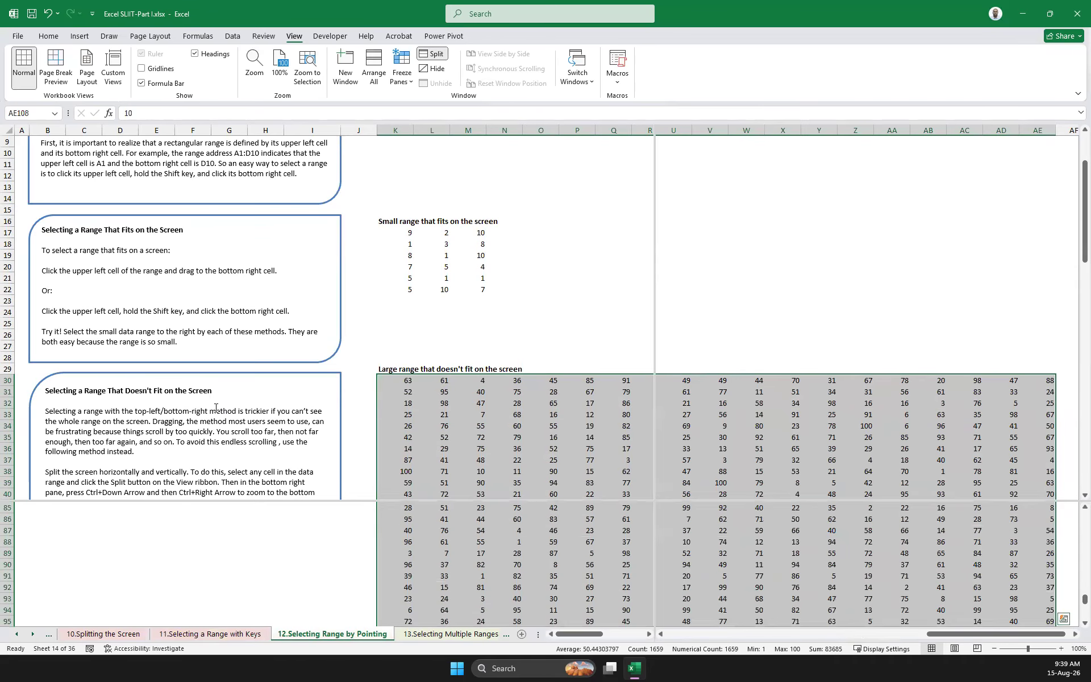
{"action": "scroll", "coordinate": [216, 408], "scroll_direction": "up", "scroll_amount": 1}
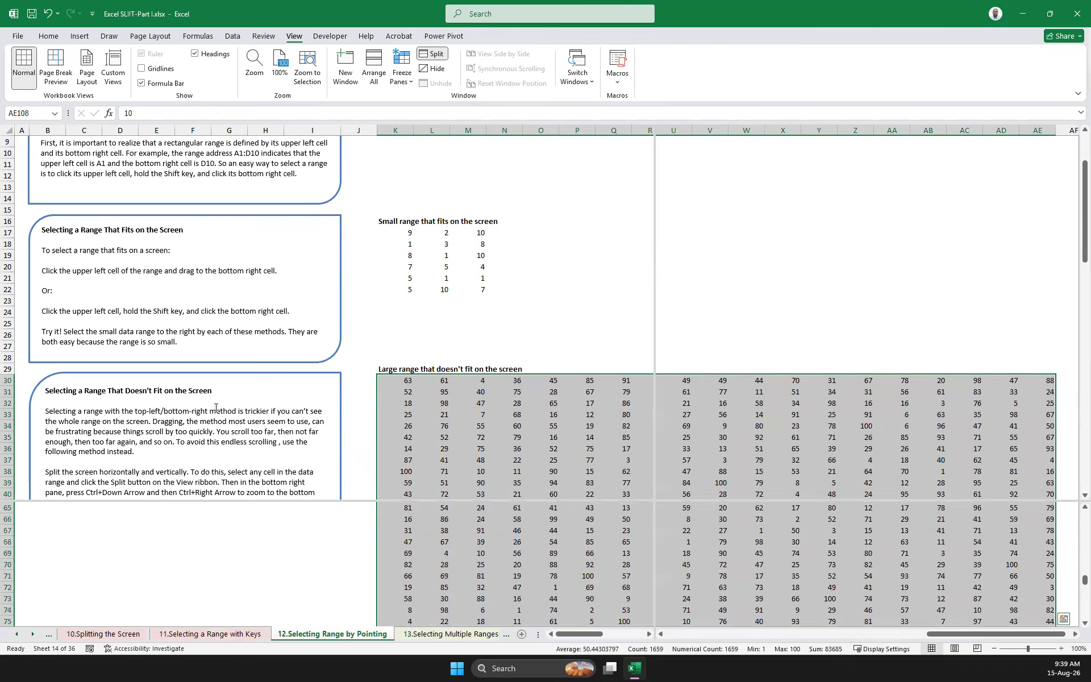
{"action": "scroll", "coordinate": [216, 408], "scroll_direction": "down", "scroll_amount": 9}
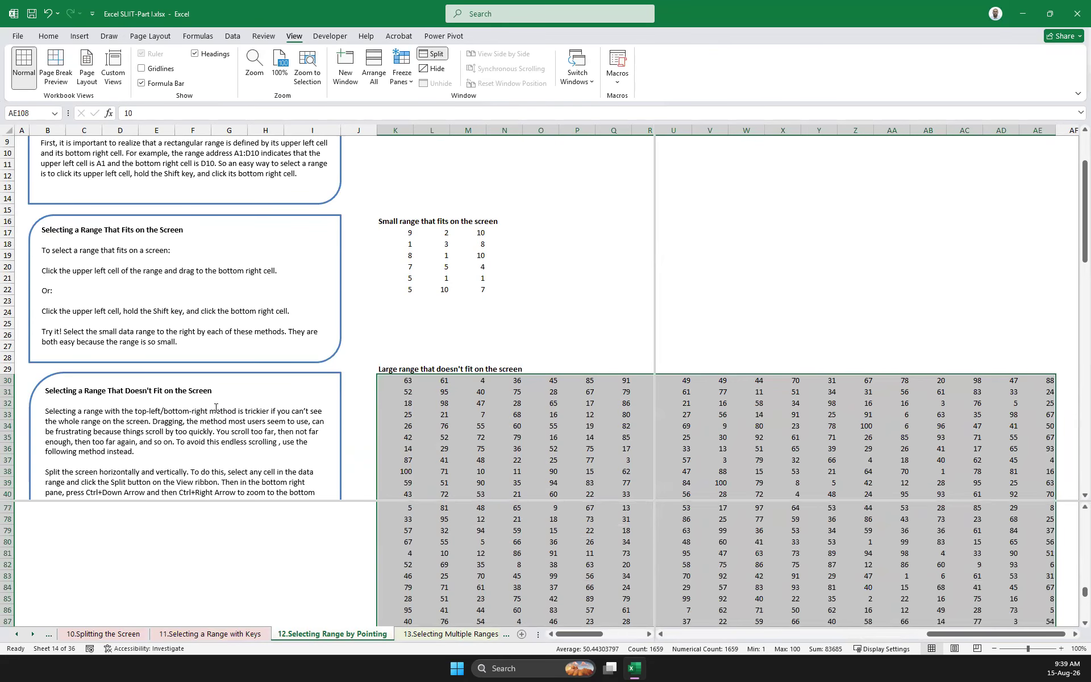
{"action": "left_click", "coordinate": [361, 405]}
{"action": "scroll", "coordinate": [474, 420], "scroll_direction": "down", "scroll_amount": 4}
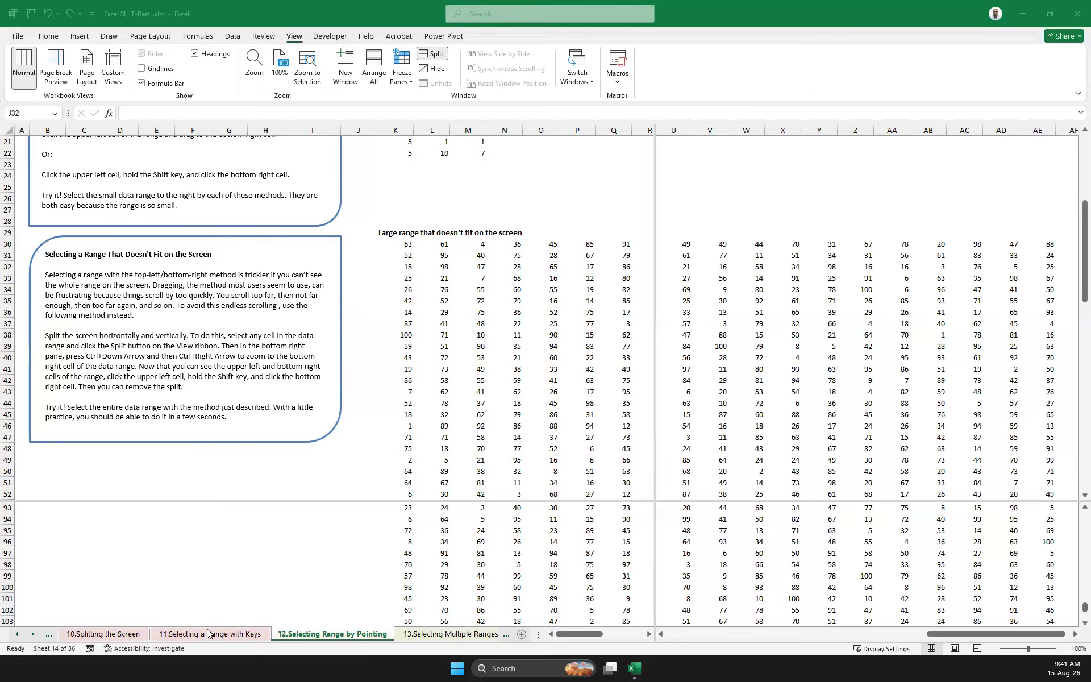
Return to the 10.Splitting the Screen sheet and try selecting column K from K3 down to K266 across the panes
{"action": "left_click", "coordinate": [103, 634]}
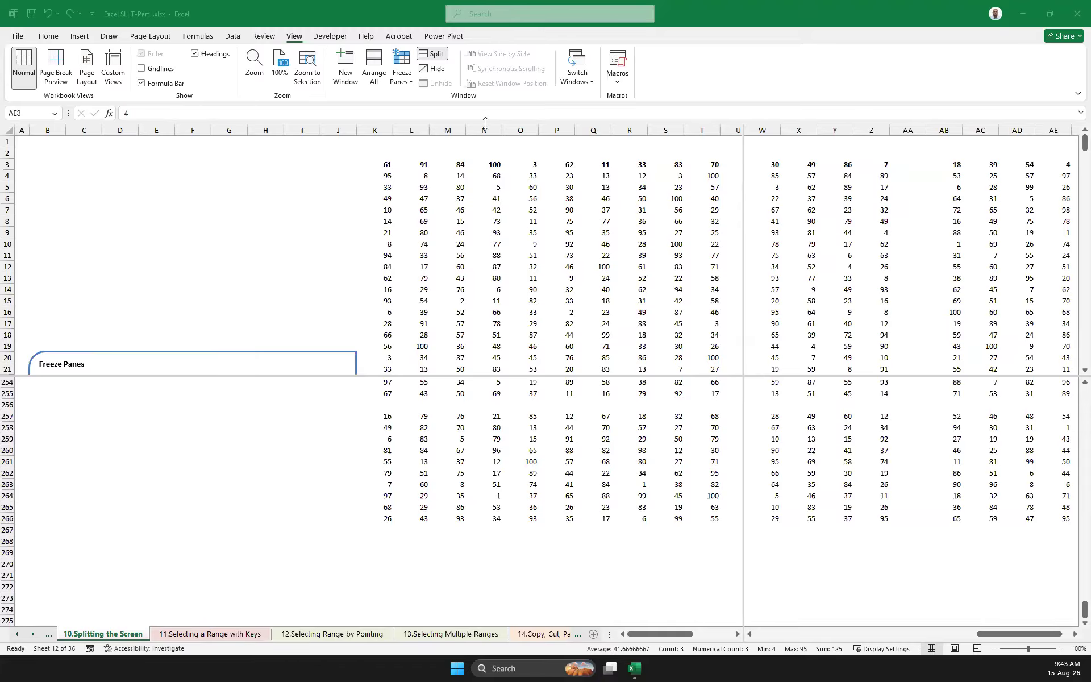
{"action": "left_click", "coordinate": [389, 166]}
{"action": "left_click_drag", "start_coordinate": [390, 167], "coordinate": [391, 521]}
{"action": "left_click", "coordinate": [522, 506]}
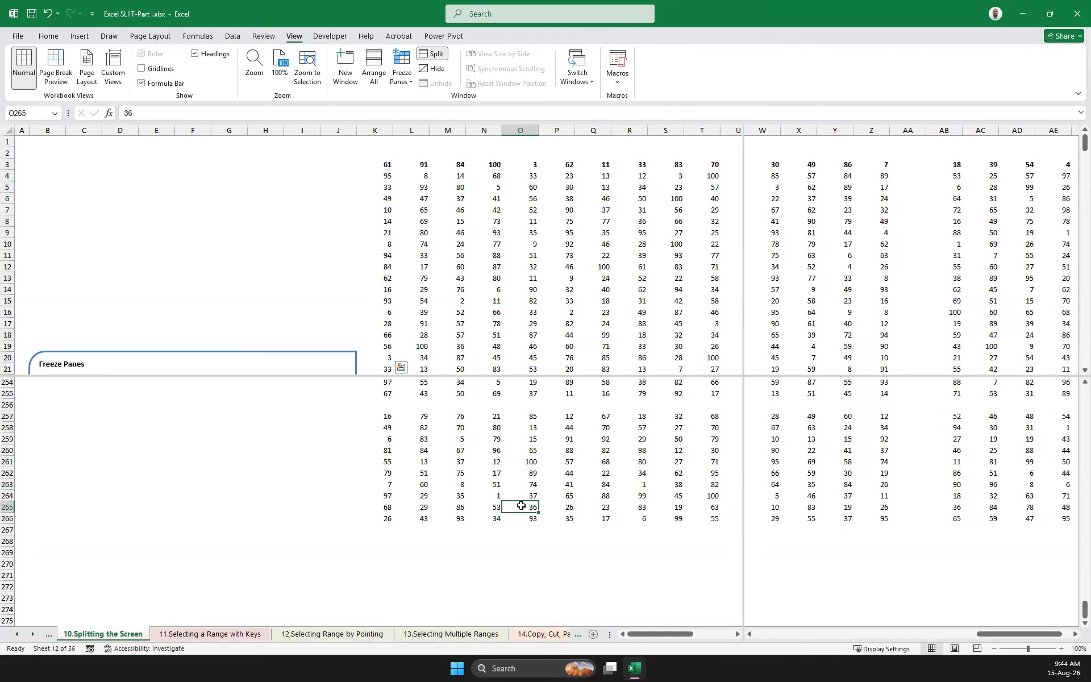
Select the separate cells K3, K266, M265, R264, S262, Q259 and N261 together in the left panes
{"action": "left_click", "coordinate": [388, 165]}
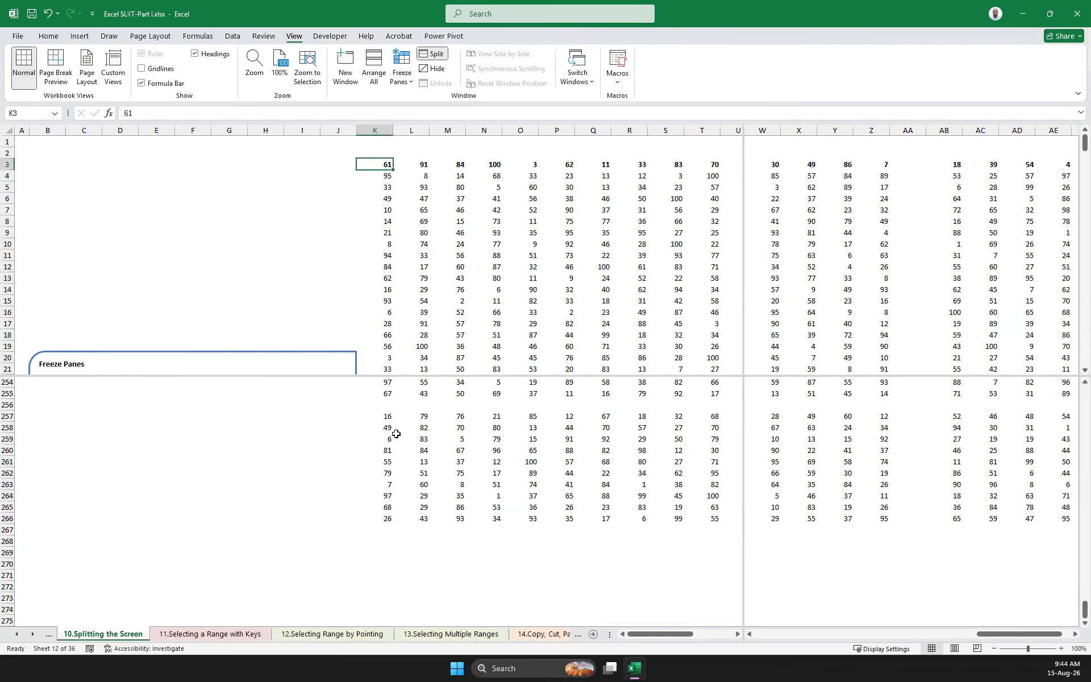
{"action": "left_click", "coordinate": [389, 519], "text": "ctrl"}
{"action": "left_click", "coordinate": [448, 507], "text": "ctrl"}
{"action": "left_click", "coordinate": [631, 496], "text": "ctrl"}
{"action": "left_click", "coordinate": [678, 473], "text": "ctrl"}
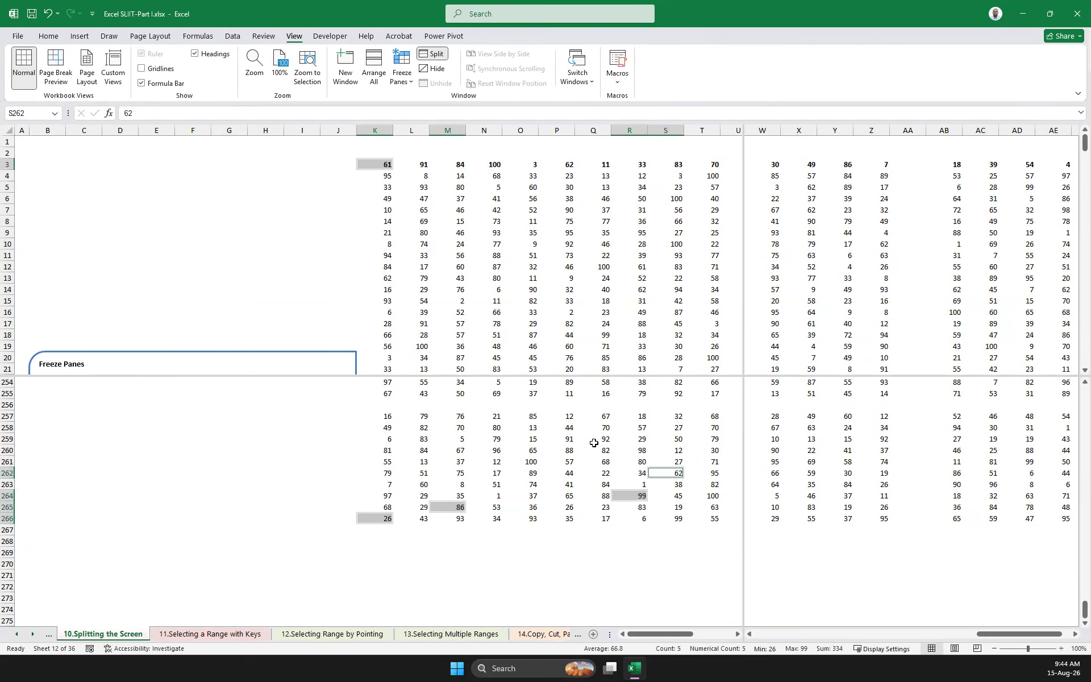
{"action": "left_click", "coordinate": [605, 439], "text": "ctrl"}
{"action": "left_click", "coordinate": [488, 462], "text": "ctrl"}
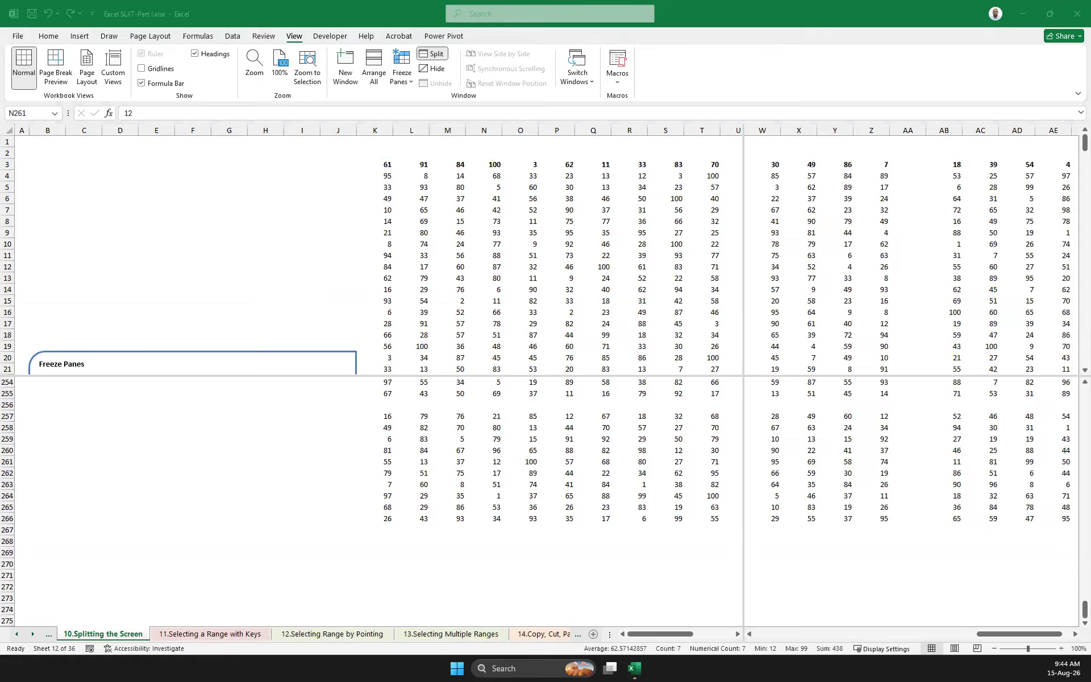
Select a dozen scattered cells between columns L and T in the upper-left pane together, and clear the selection at AA16
{"action": "left_click", "coordinate": [394, 181]}
{"action": "left_click", "coordinate": [488, 199]}
{"action": "left_click", "coordinate": [557, 210], "text": "ctrl"}
{"action": "left_click", "coordinate": [704, 255], "text": "ctrl"}
{"action": "left_click", "coordinate": [557, 290], "text": "ctrl"}
{"action": "left_click", "coordinate": [421, 255], "text": "ctrl"}
{"action": "left_click", "coordinate": [607, 244], "text": "ctrl"}
{"action": "left_click", "coordinate": [662, 291], "text": "ctrl"}
{"action": "left_click", "coordinate": [645, 324], "text": "ctrl"}
{"action": "left_click", "coordinate": [514, 324], "text": "ctrl"}
{"action": "left_click", "coordinate": [439, 303], "text": "ctrl"}
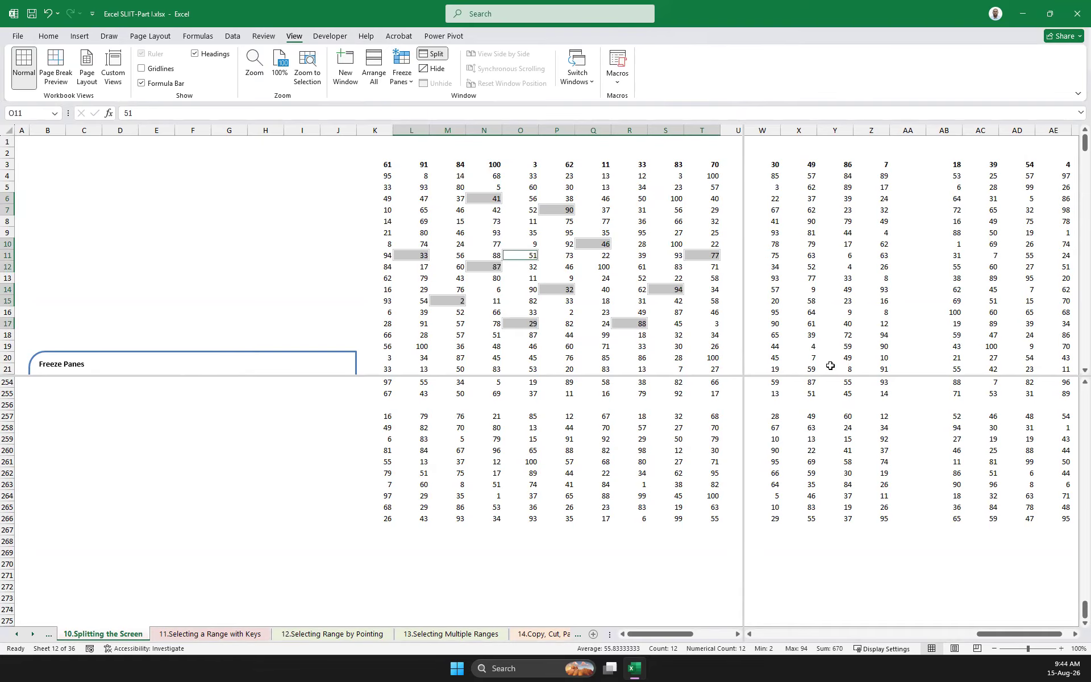
{"action": "left_click", "coordinate": [925, 311]}
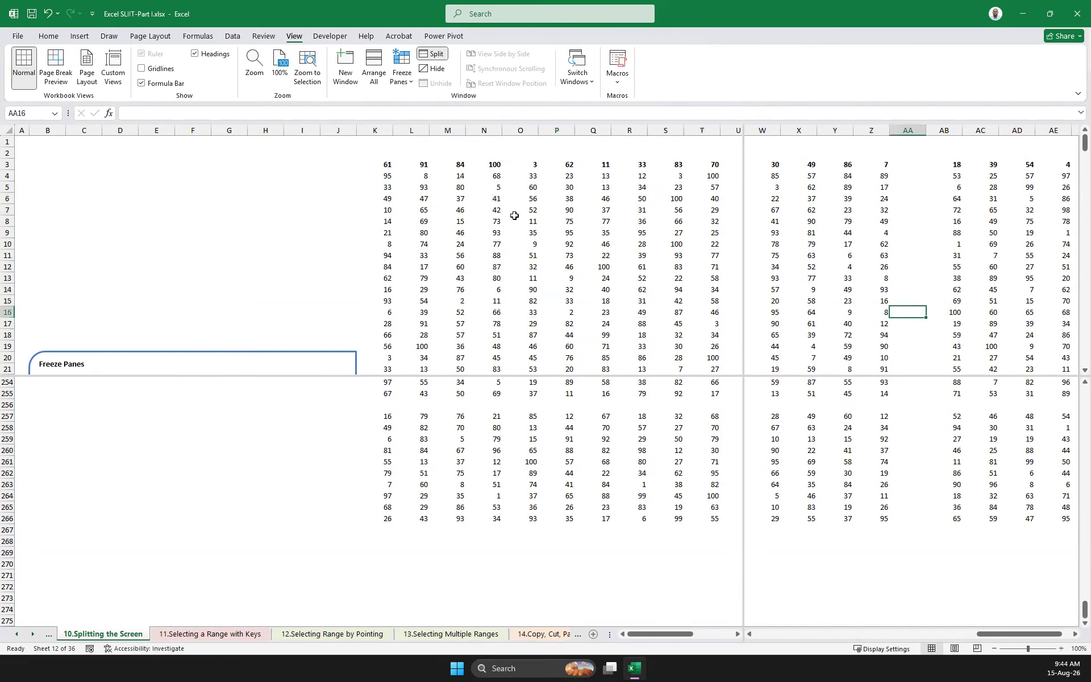
Select the whole table K3:AE266 across the split panes, extending from K3 through AE3 to AE266, and copy it
{"action": "left_click", "coordinate": [385, 167]}
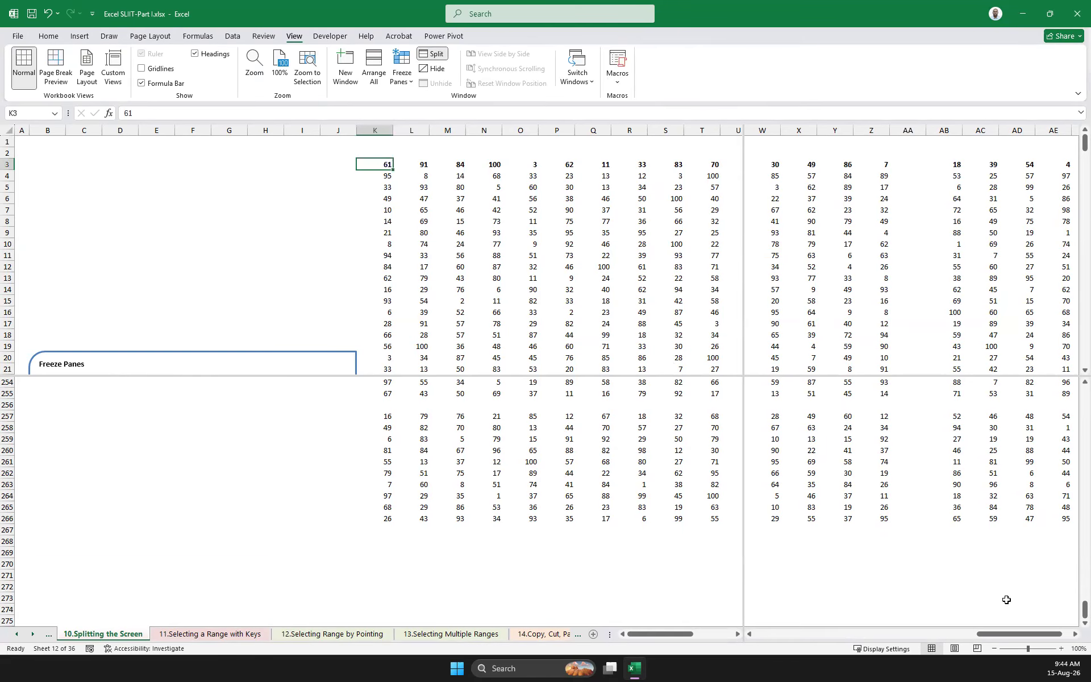
{"action": "left_click_drag", "start_coordinate": [1003, 635], "coordinate": [1021, 636]}
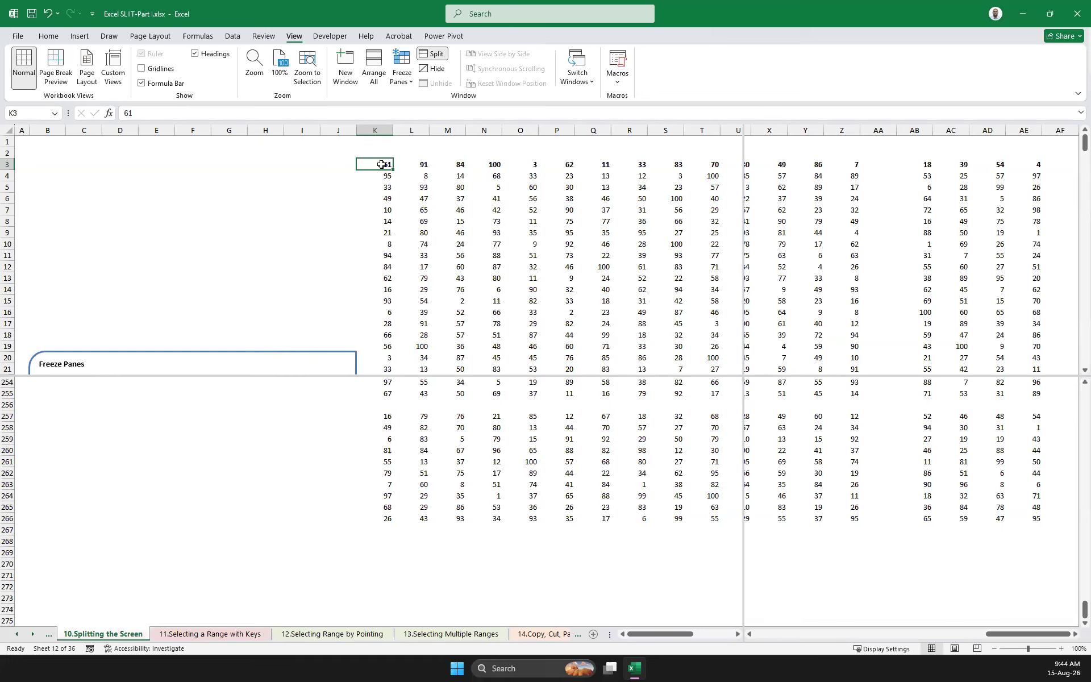
{"action": "left_click", "coordinate": [1037, 165], "text": "shift"}
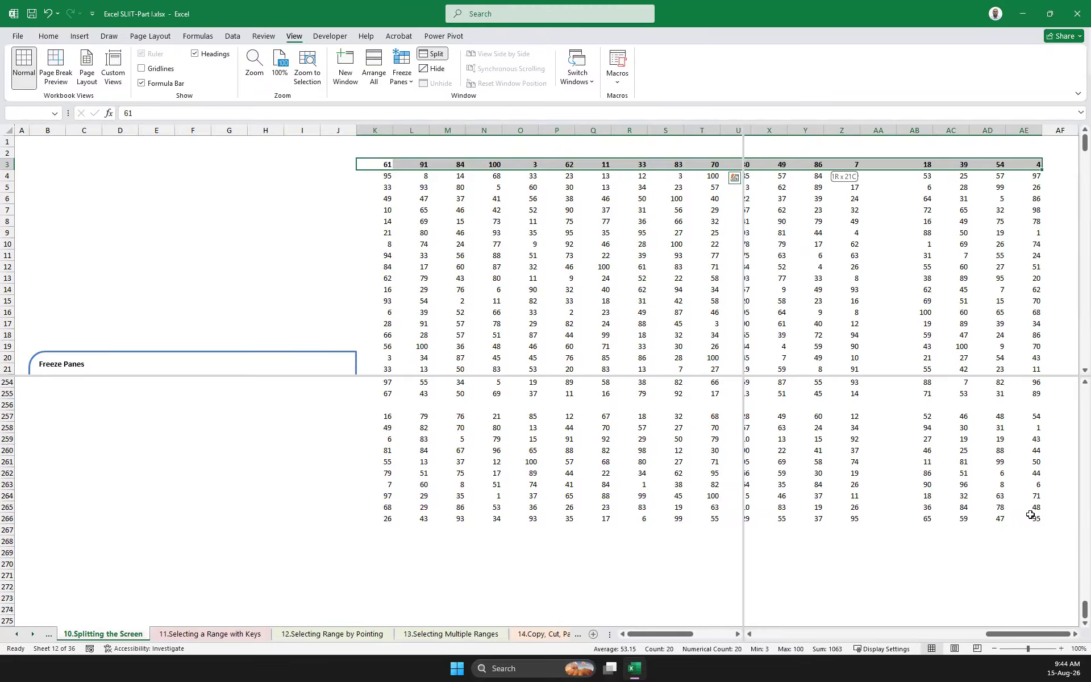
{"action": "left_click", "coordinate": [1036, 518], "text": "shift"}
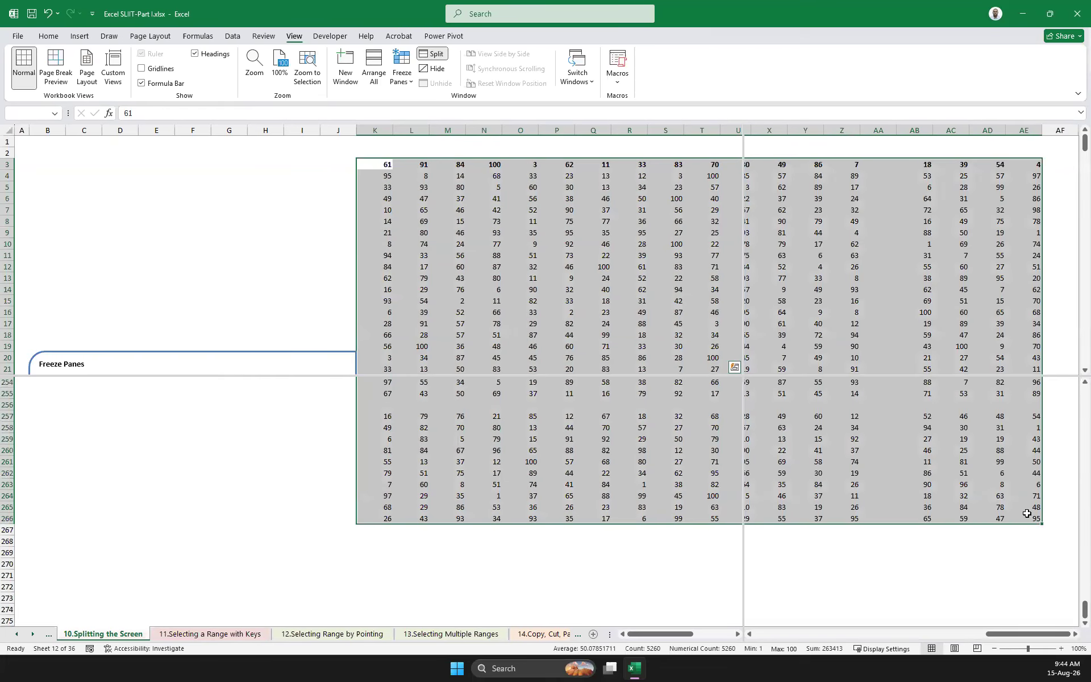
{"action": "key", "text": "ctrl+c"}
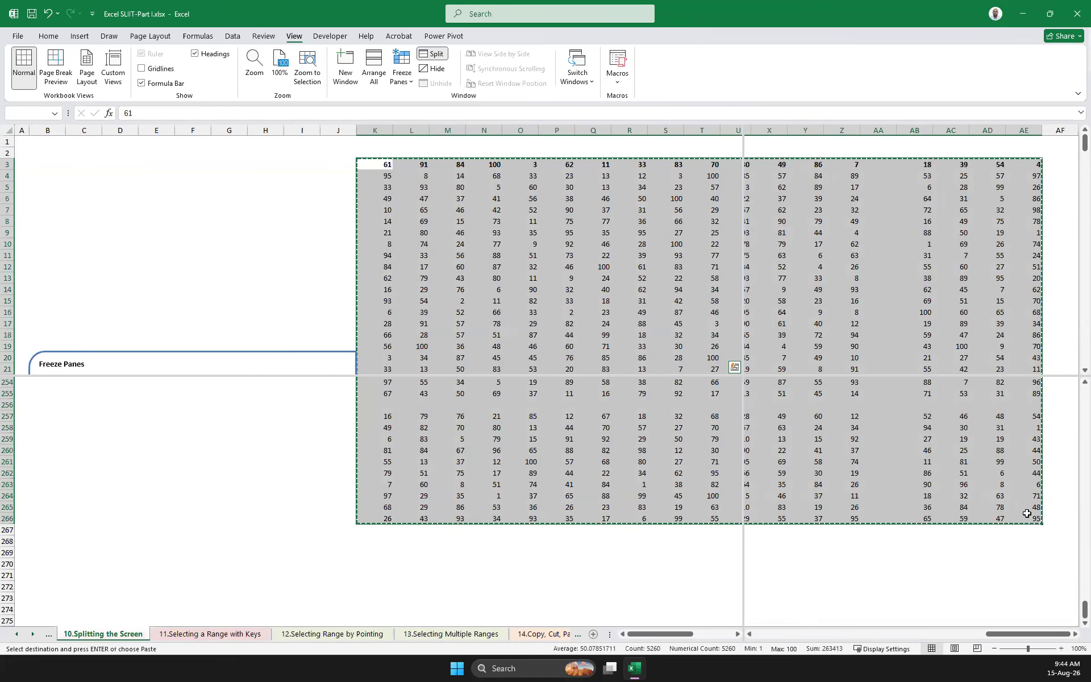
Delete the selected table's contents, undo the deletion and deselect the table at AE272
{"action": "key", "text": "Delete"}
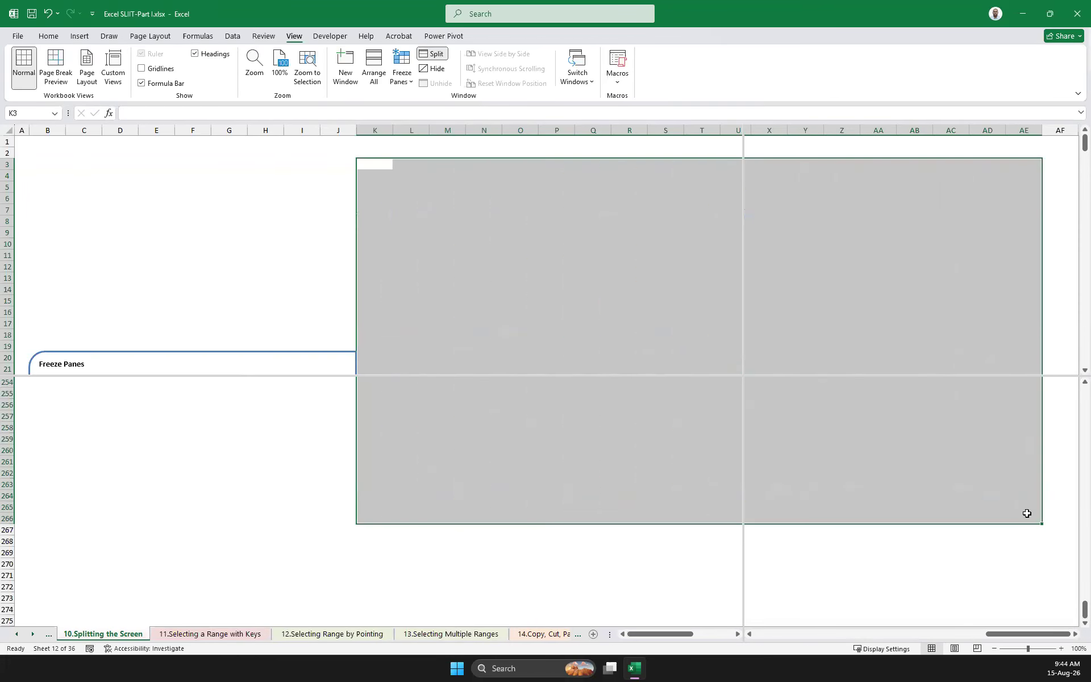
{"action": "key", "text": "ctrl+z"}
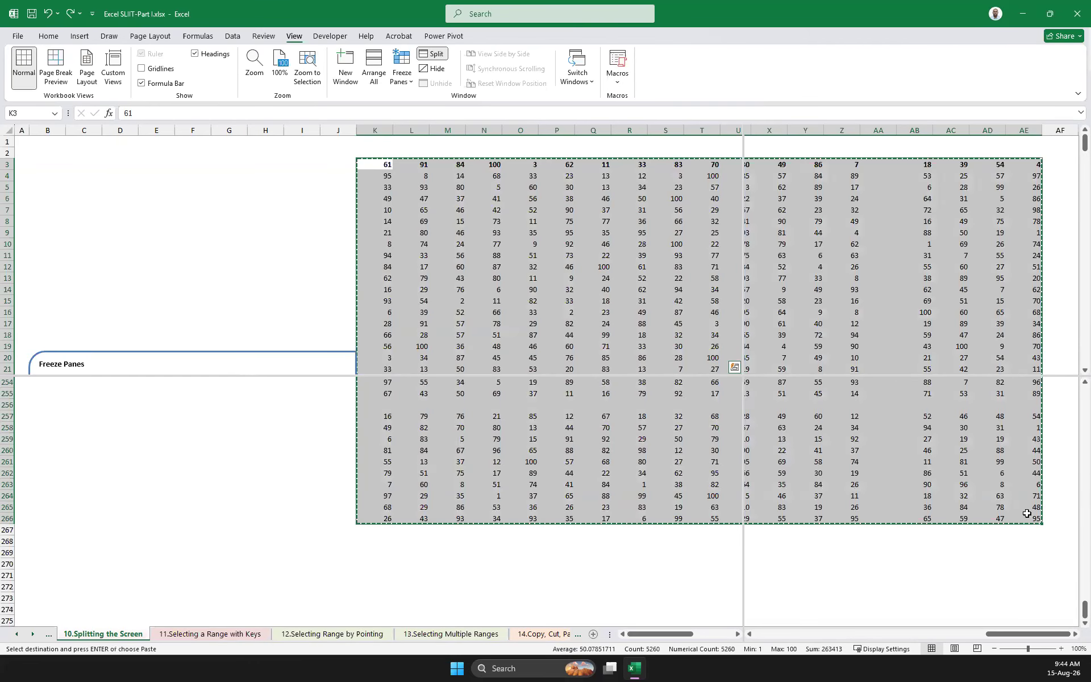
{"action": "left_click", "coordinate": [1014, 584]}
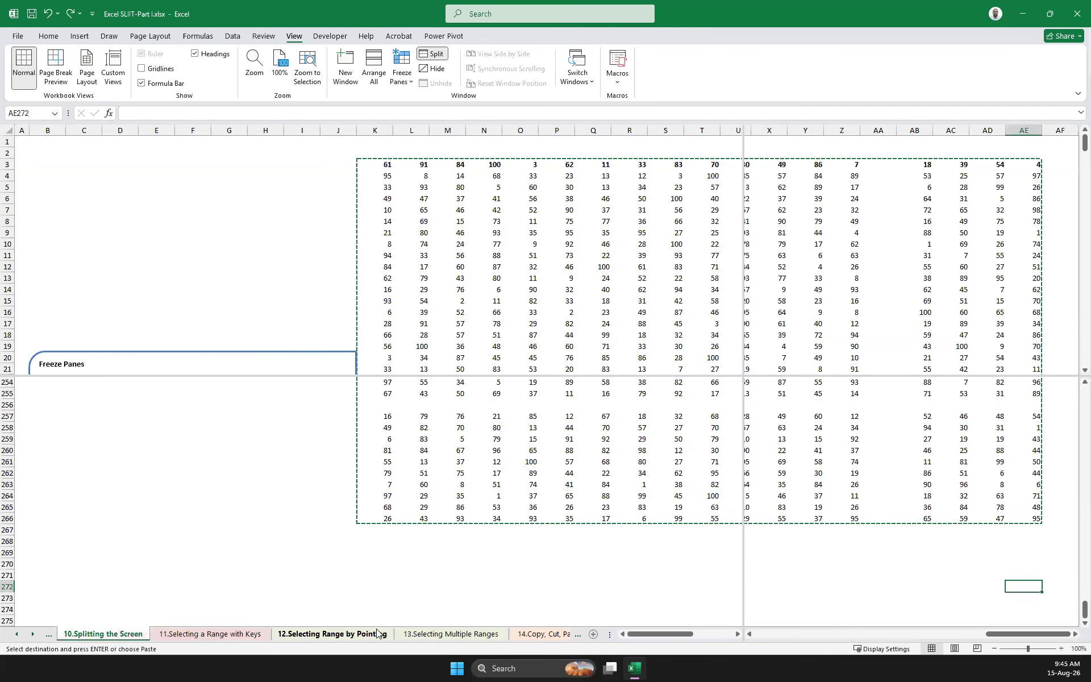
Open the "12.Selecting Range by Pointing" sheet, highlight the paragraph on splitting the screen to select a large range, and deselect it at O36
{"action": "left_click", "coordinate": [433, 634]}
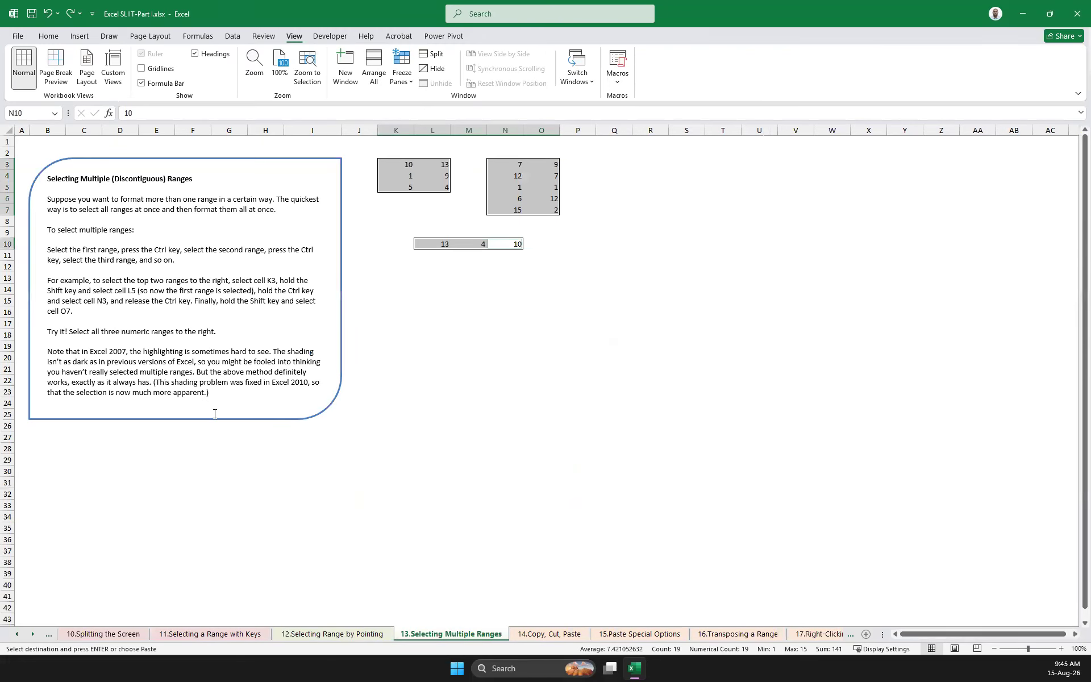
{"action": "left_click", "coordinate": [361, 632]}
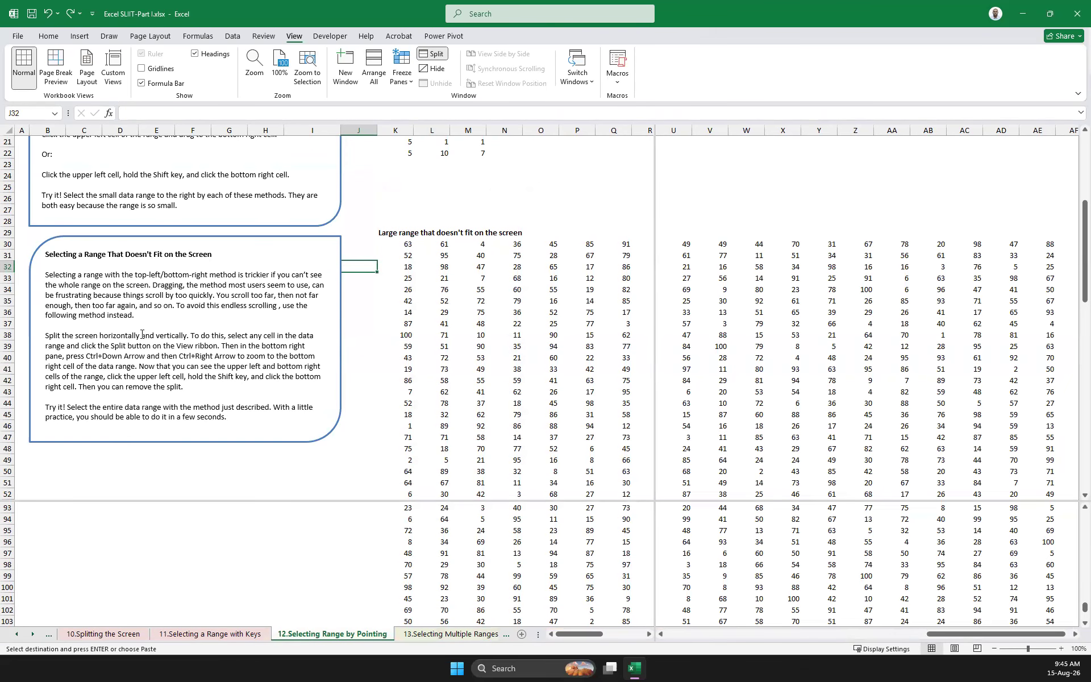
{"action": "left_click_drag", "start_coordinate": [51, 339], "coordinate": [319, 358]}
{"action": "left_click_drag", "start_coordinate": [321, 384], "coordinate": [321, 389]}
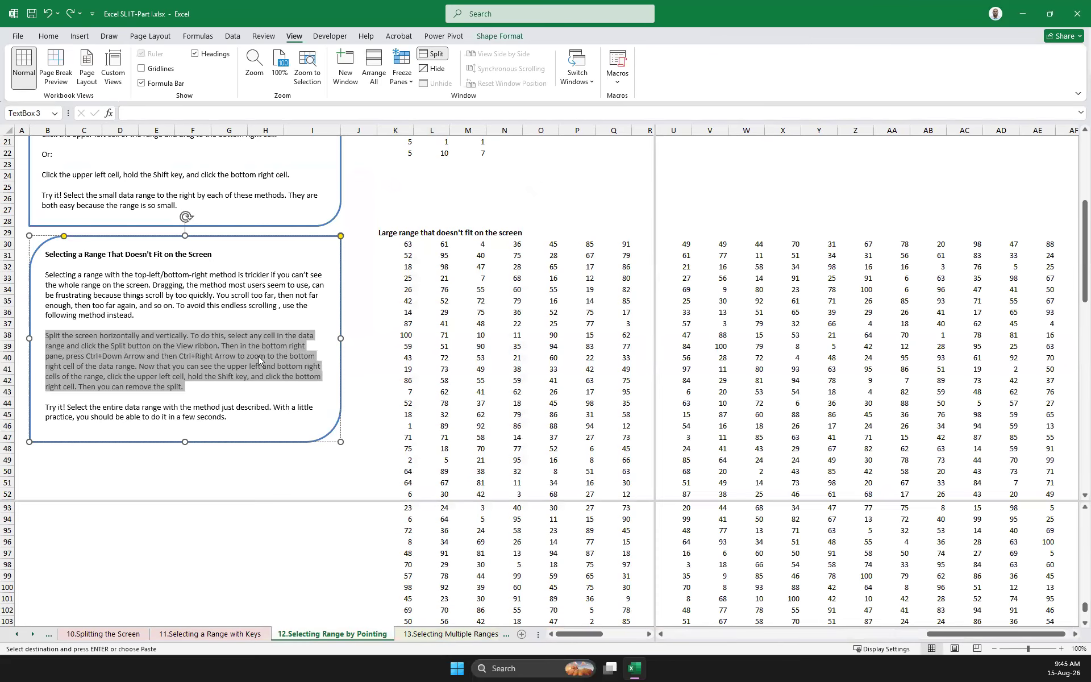
{"action": "left_click", "coordinate": [529, 314]}
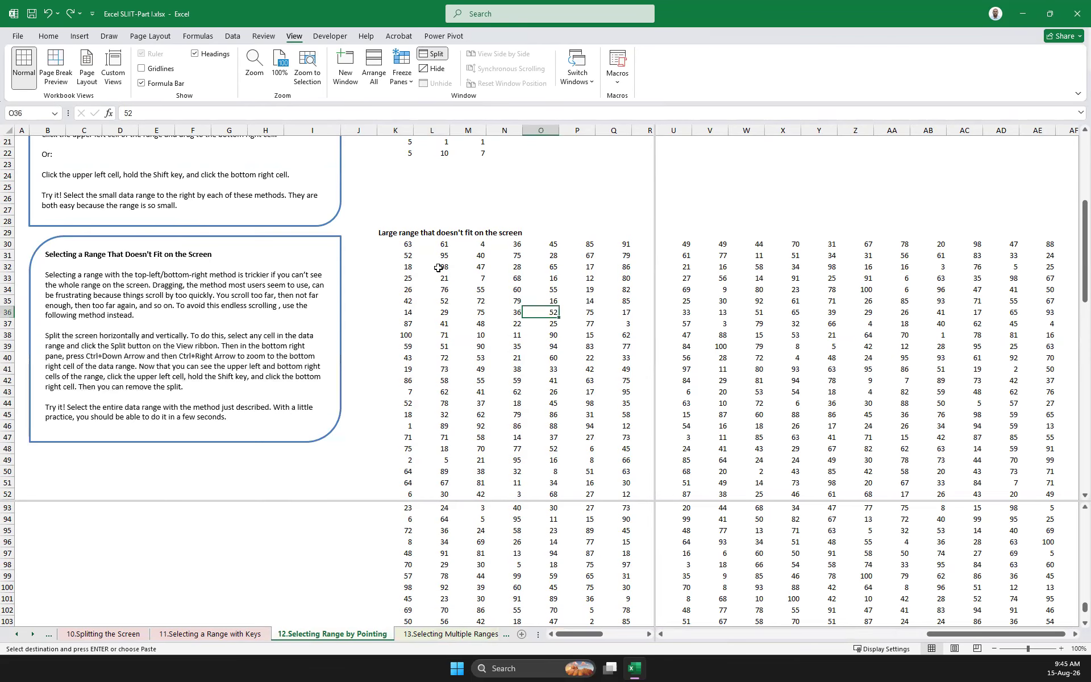
In the lower panes, go to the large range's bottom row from N95, and to its bottom-right corner from V100
{"action": "left_click", "coordinate": [493, 532]}
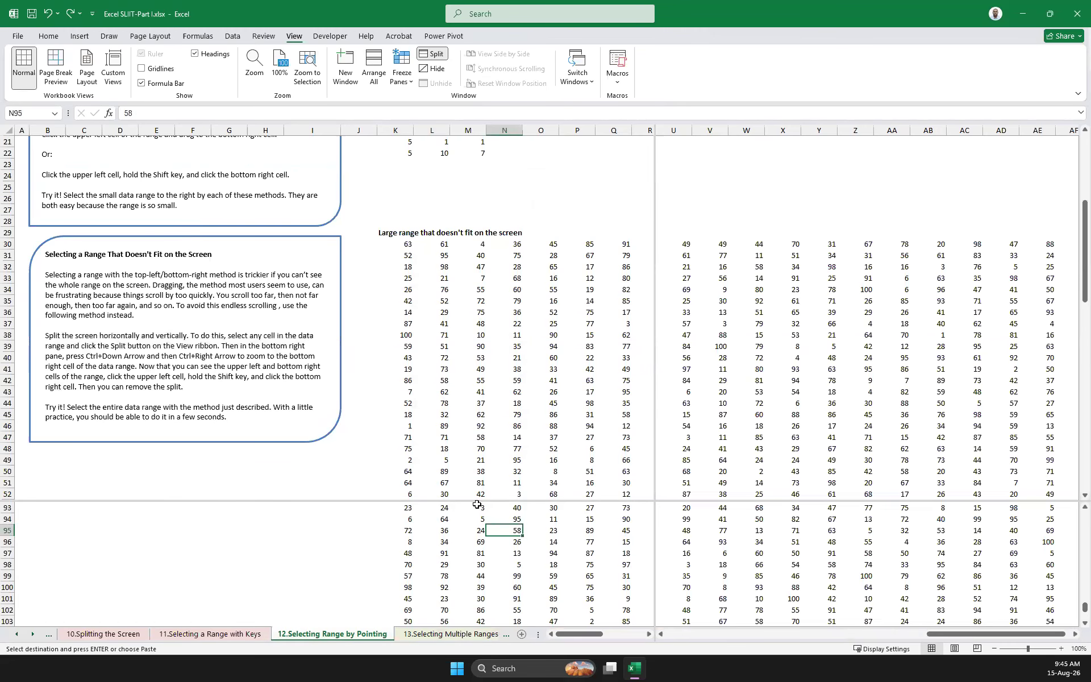
{"action": "key", "text": "ctrl+Down"}
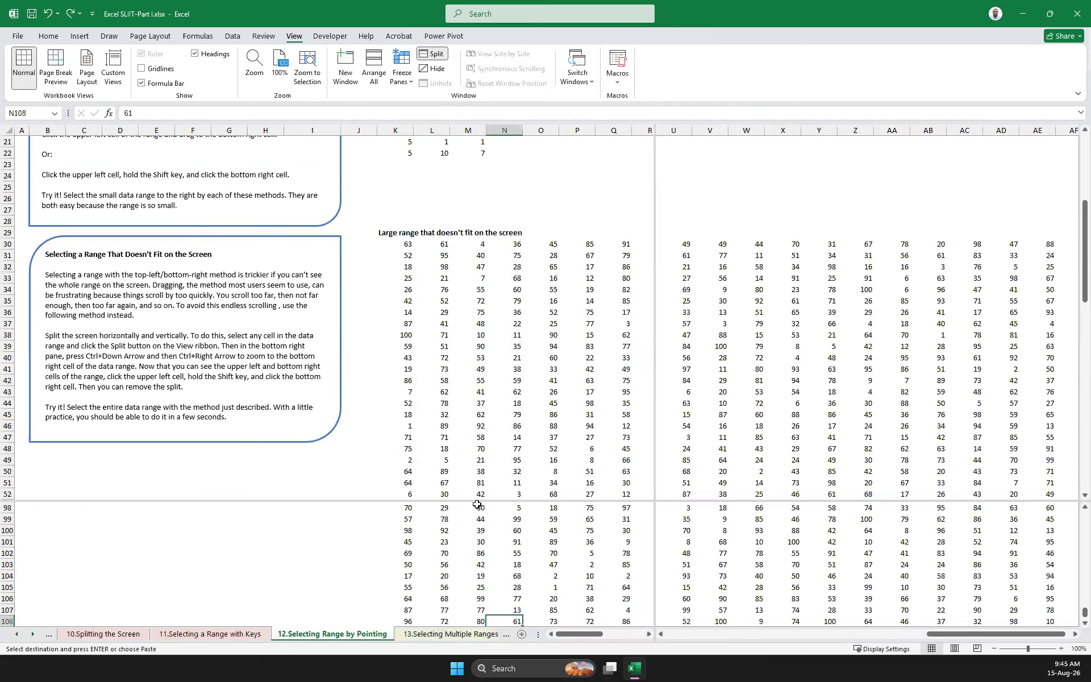
{"action": "left_click", "coordinate": [693, 530]}
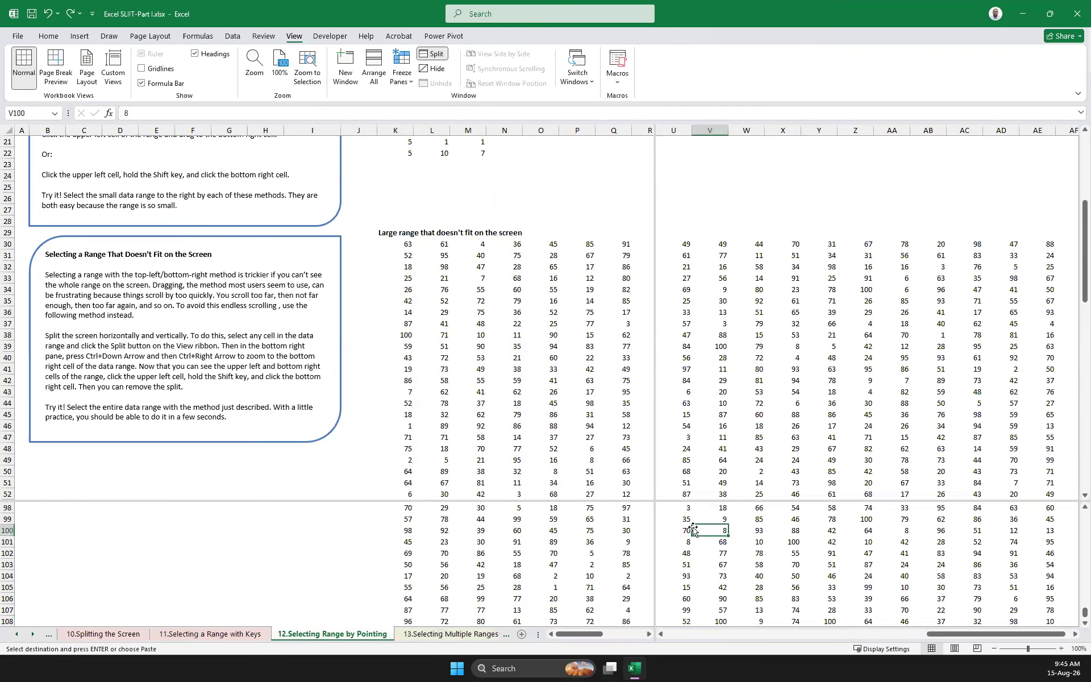
{"action": "key", "text": "ctrl+Right"}
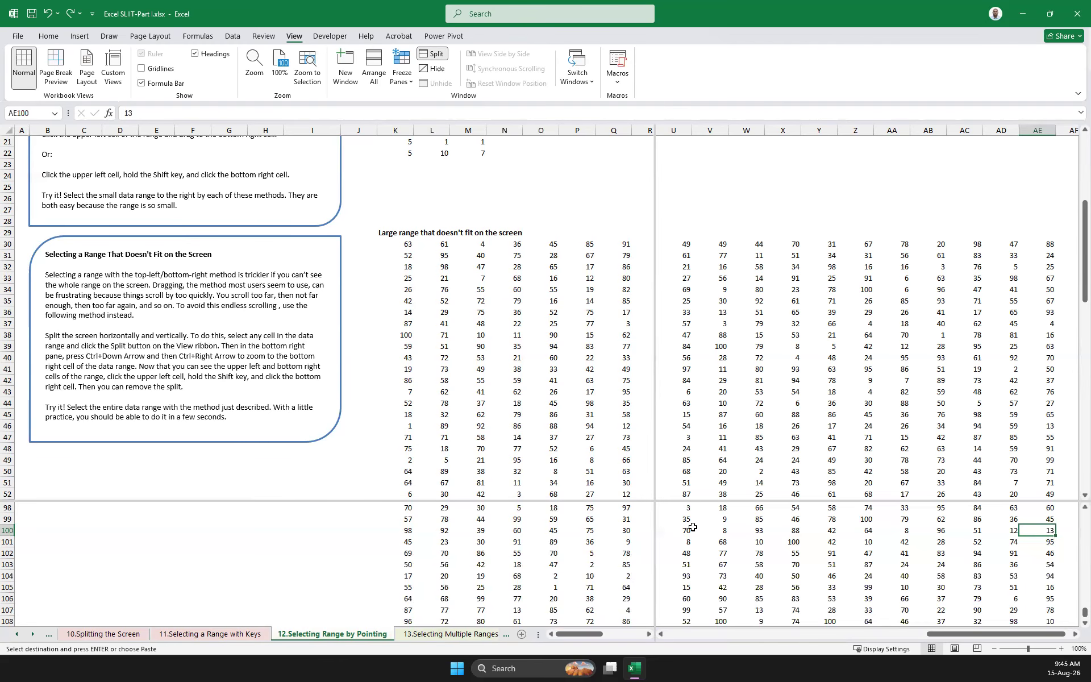
{"action": "key", "text": "ctrl+Down"}
In the upper-right pane, go from X105 to the top of the large range and across to its top-right corner AE30
{"action": "left_click", "coordinate": [732, 370]}
{"action": "scroll", "coordinate": [750, 416], "scroll_direction": "down", "scroll_amount": 9}
{"action": "scroll", "coordinate": [750, 415], "scroll_direction": "down", "scroll_amount": 9}
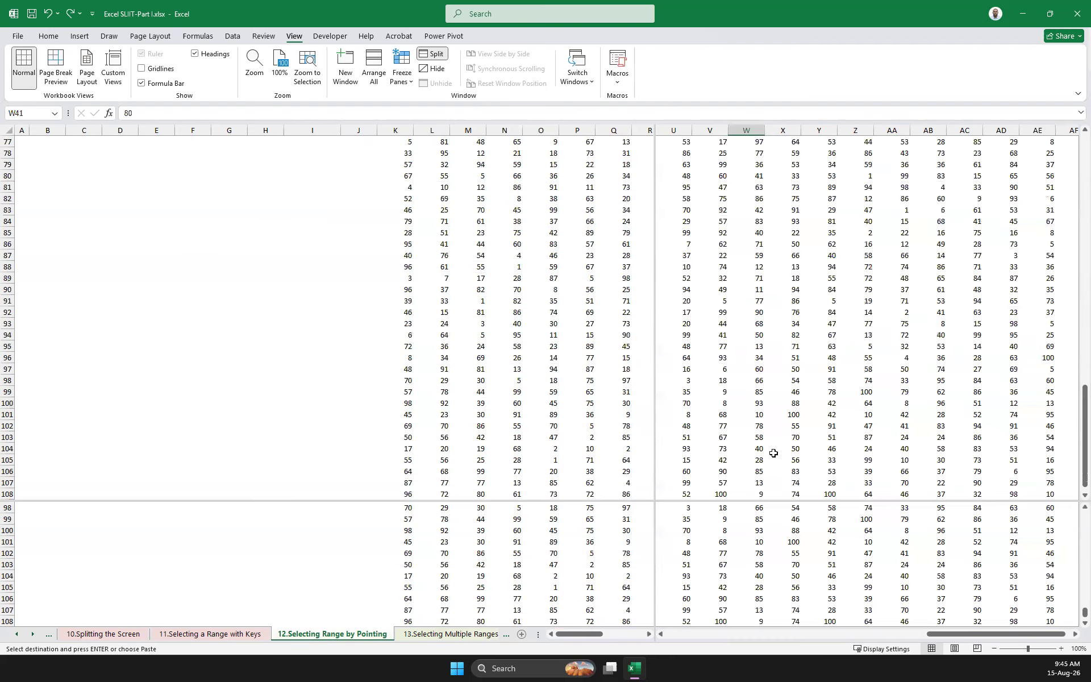
{"action": "left_click", "coordinate": [777, 462]}
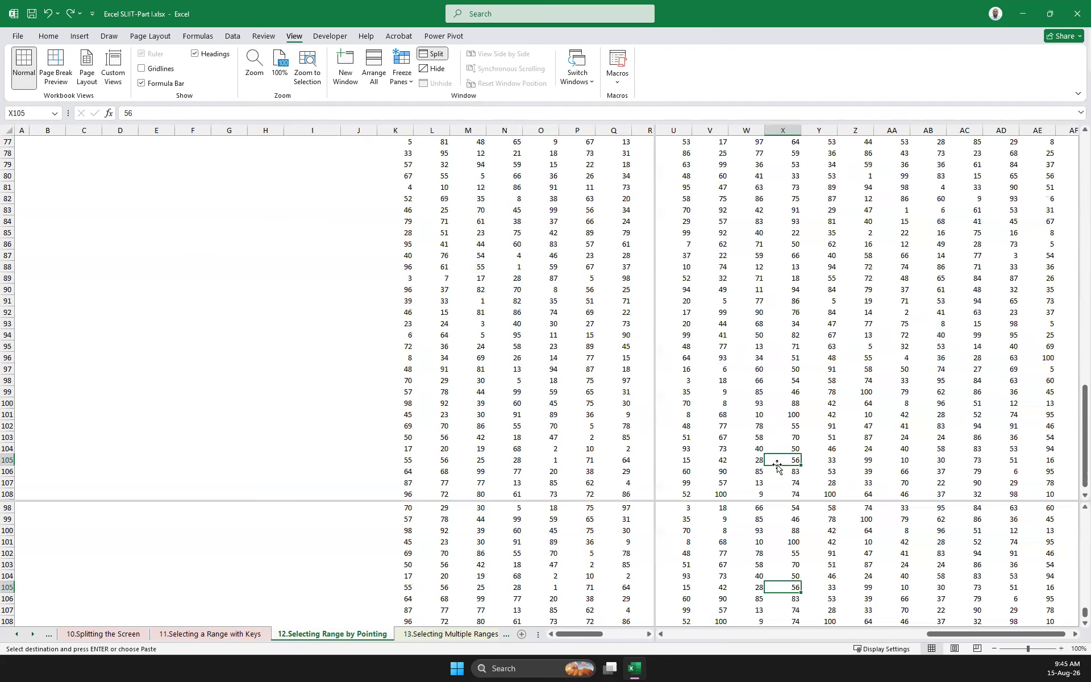
{"action": "key", "text": "ctrl+Up"}
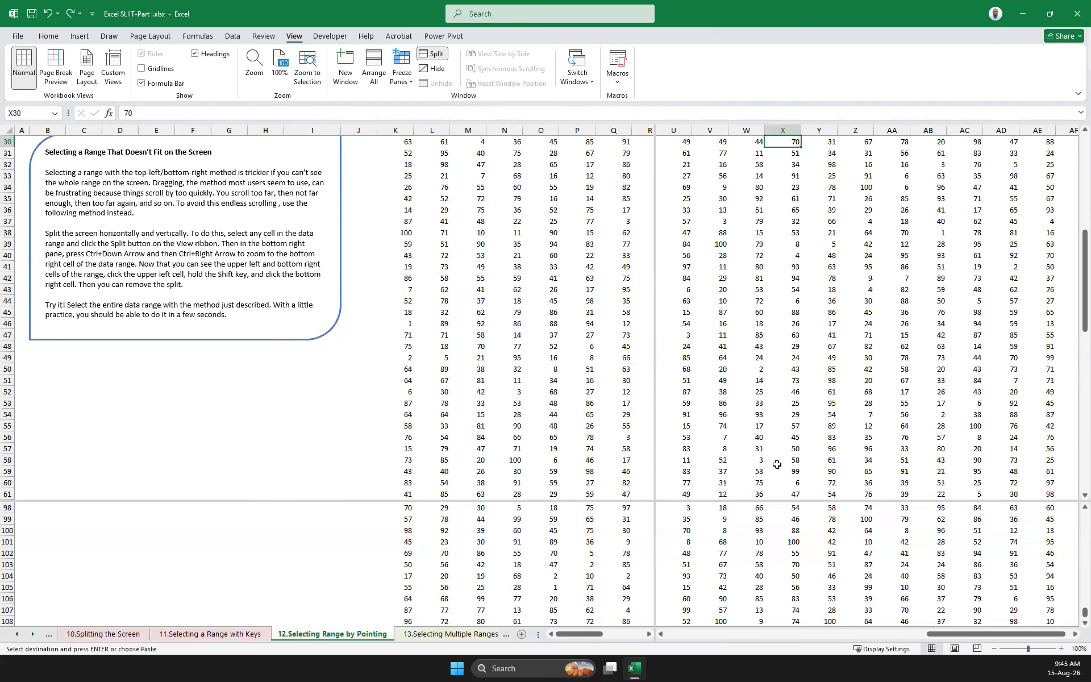
{"action": "key", "text": "ctrl+Right"}
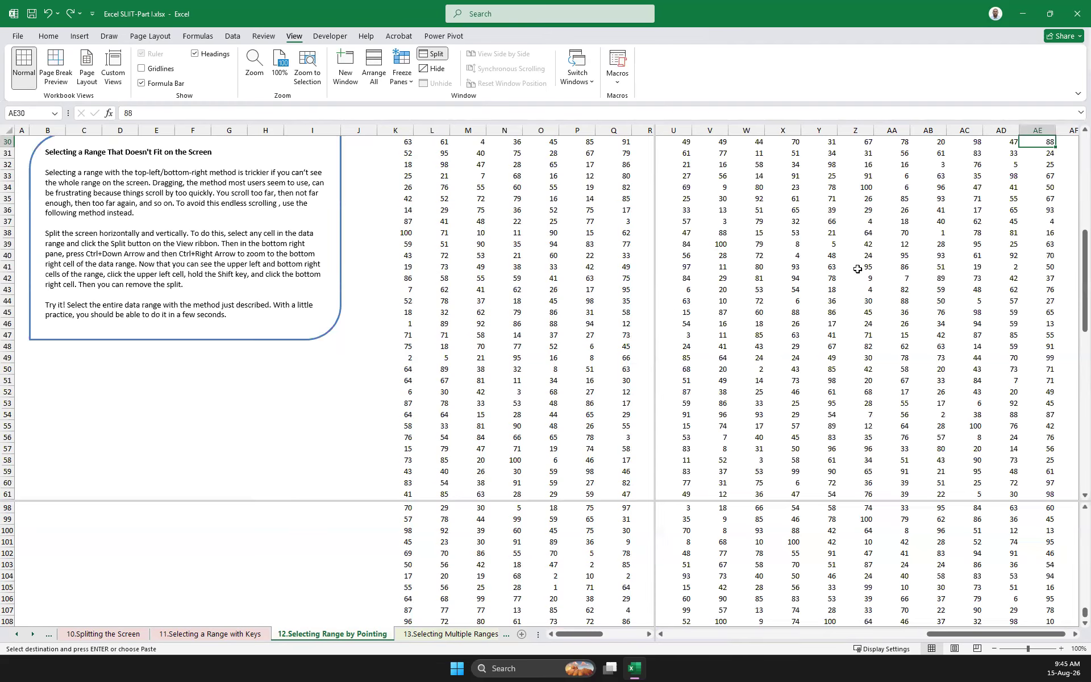
Examine the large range's rows in the upper panes independently of the lower panes, selecting X47 and Y42
{"action": "left_click", "coordinate": [796, 335]}
{"action": "scroll", "coordinate": [973, 313], "scroll_direction": "down", "scroll_amount": 3}
{"action": "scroll", "coordinate": [988, 375], "scroll_direction": "down", "scroll_amount": 17}
{"action": "scroll", "coordinate": [986, 372], "scroll_direction": "up", "scroll_amount": 20}
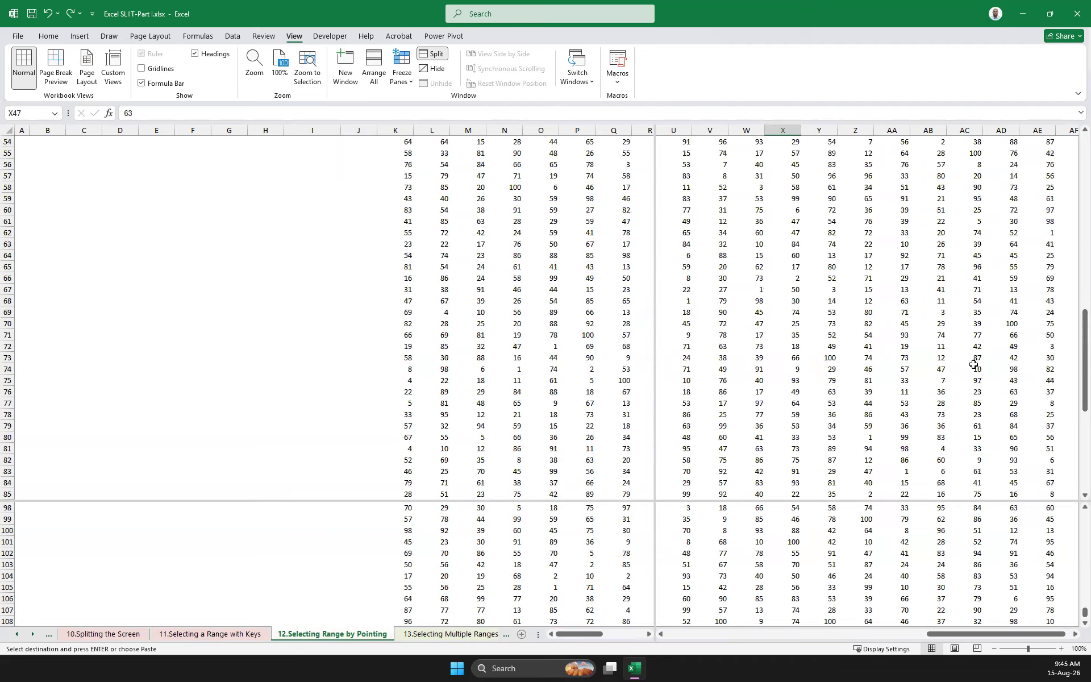
{"action": "scroll", "coordinate": [962, 348], "scroll_direction": "down", "scroll_amount": 11}
{"action": "scroll", "coordinate": [962, 349], "scroll_direction": "up", "scroll_amount": 11}
{"action": "scroll", "coordinate": [906, 356], "scroll_direction": "down", "scroll_amount": 12}
{"action": "scroll", "coordinate": [745, 285], "scroll_direction": "up", "scroll_amount": 3}
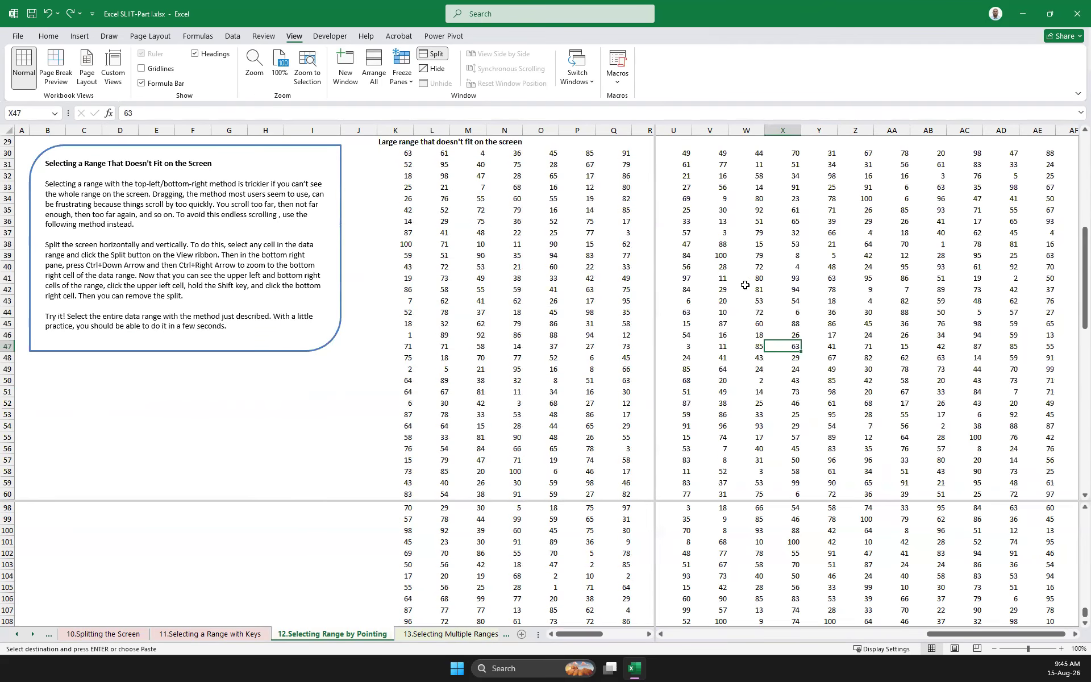
{"action": "left_click", "coordinate": [833, 291]}
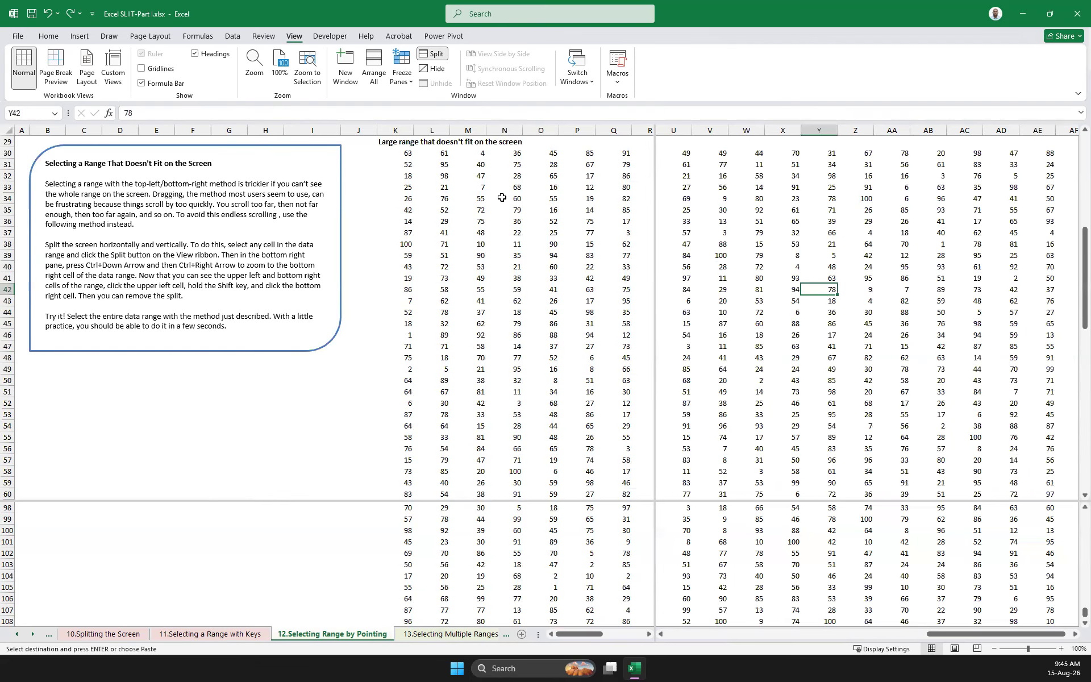
Remove the existing screen split and split the sheet into four panes again at cell T55
{"action": "left_click", "coordinate": [437, 57]}
{"action": "scroll", "coordinate": [737, 390], "scroll_direction": "up", "scroll_amount": 9}
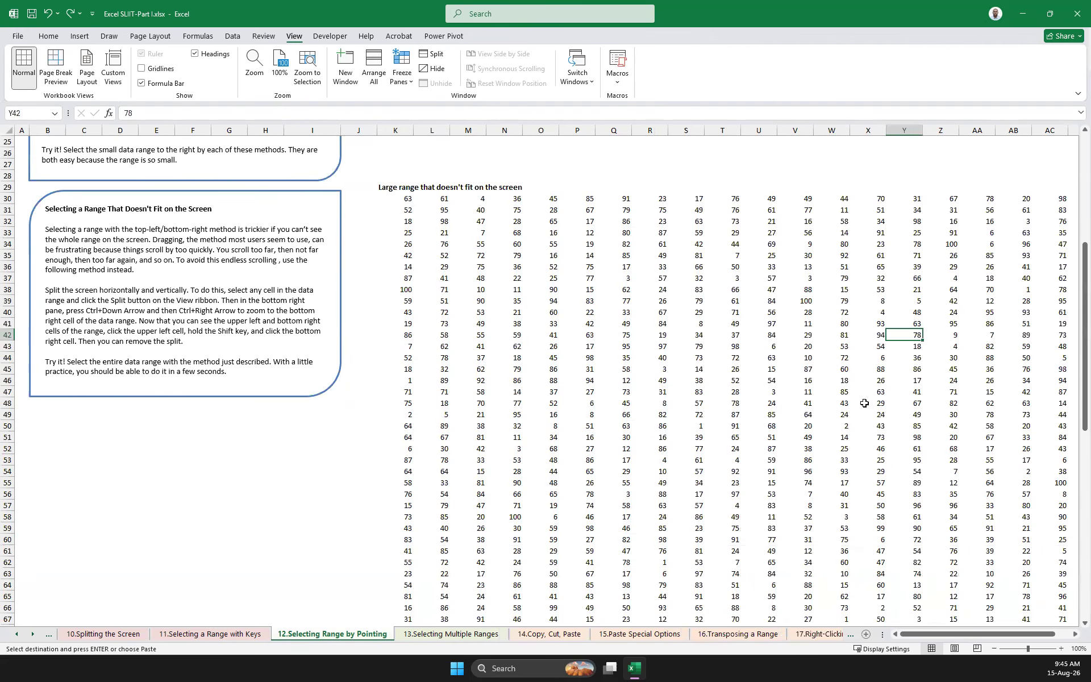
{"action": "scroll", "coordinate": [738, 390], "scroll_direction": "down", "scroll_amount": 10}
{"action": "left_click", "coordinate": [737, 390]}
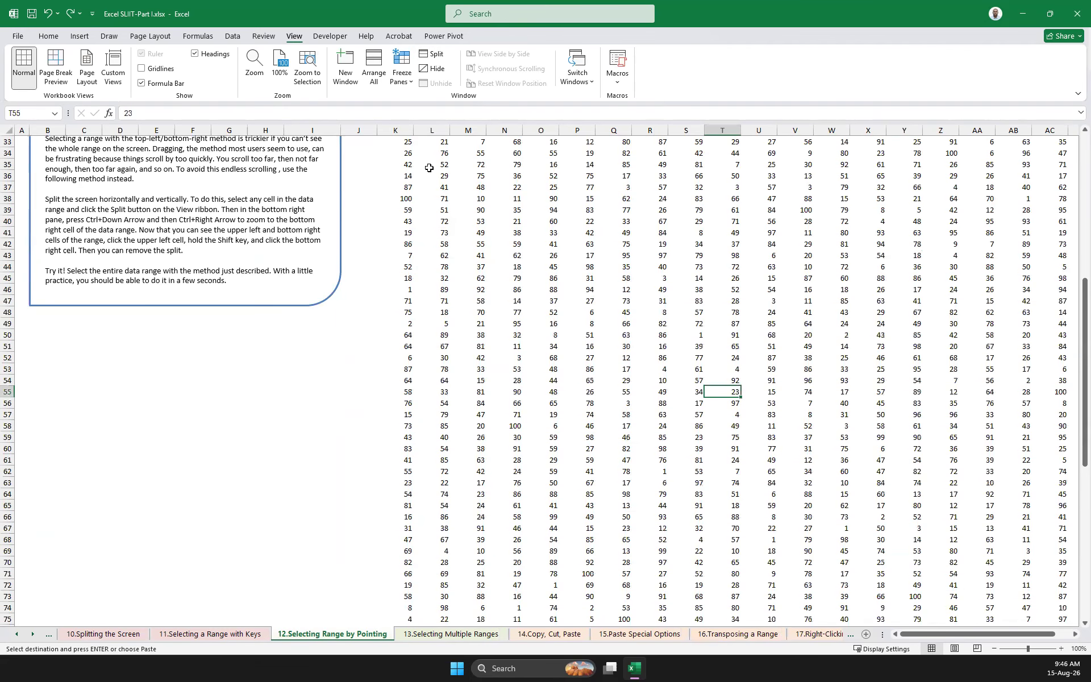
{"action": "left_click", "coordinate": [432, 56]}
Bring the range's top corners into view, going to K30 in the upper-left pane and AE30 in the upper-right pane
{"action": "left_click", "coordinate": [574, 265]}
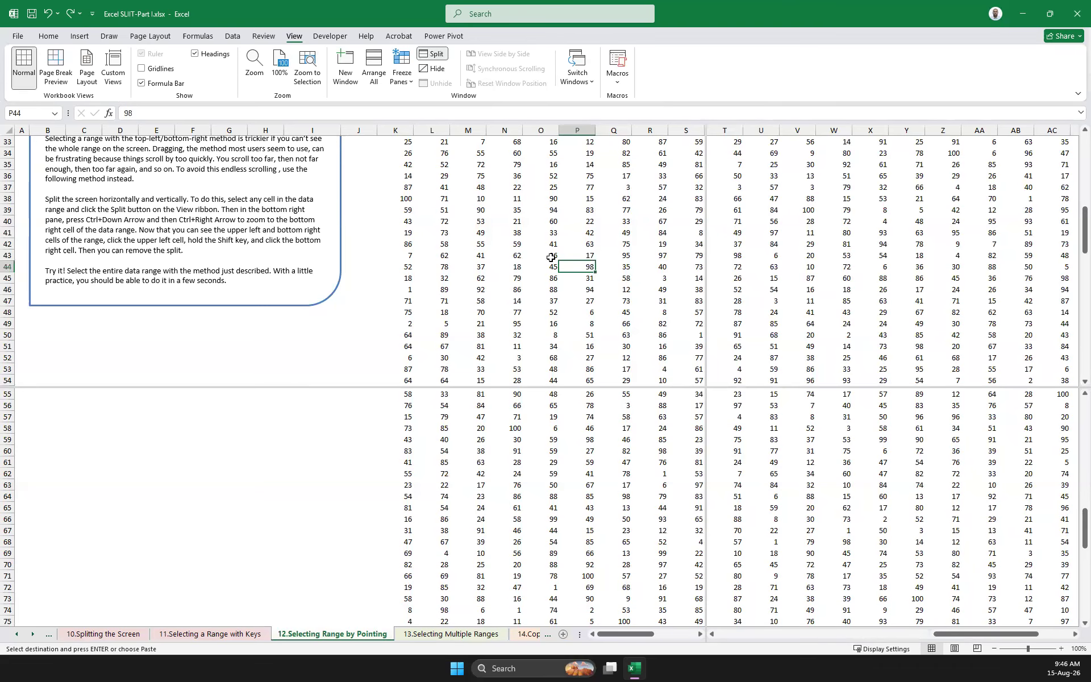
{"action": "key", "text": "ctrl+Up"}
{"action": "key", "text": "ctrl+Left"}
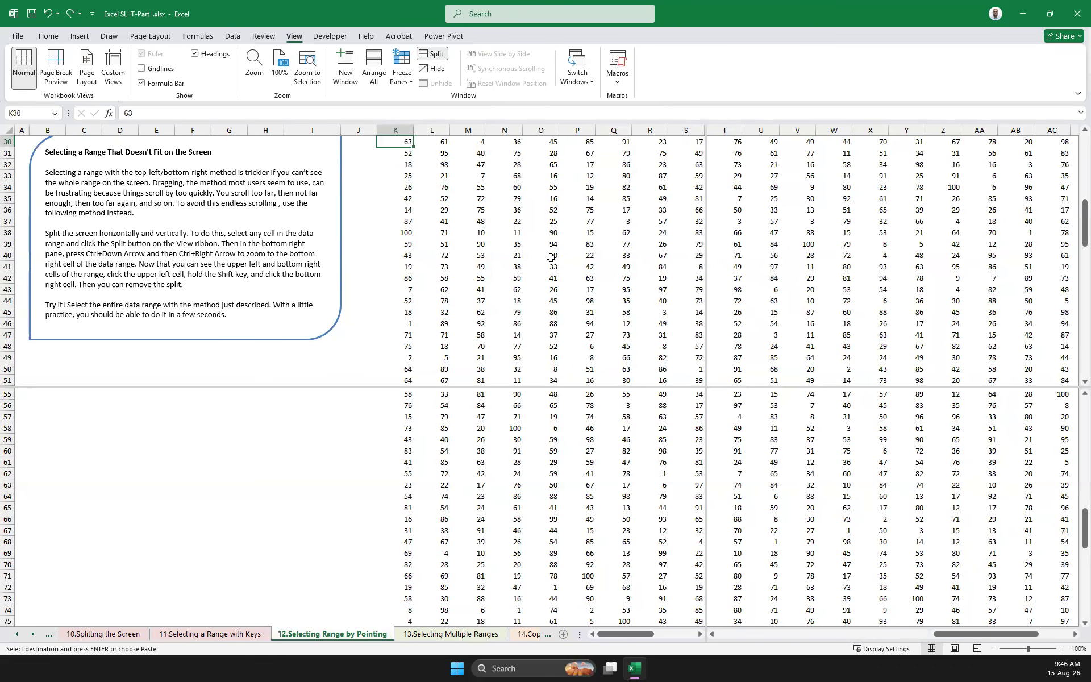
{"action": "left_click", "coordinate": [852, 212]}
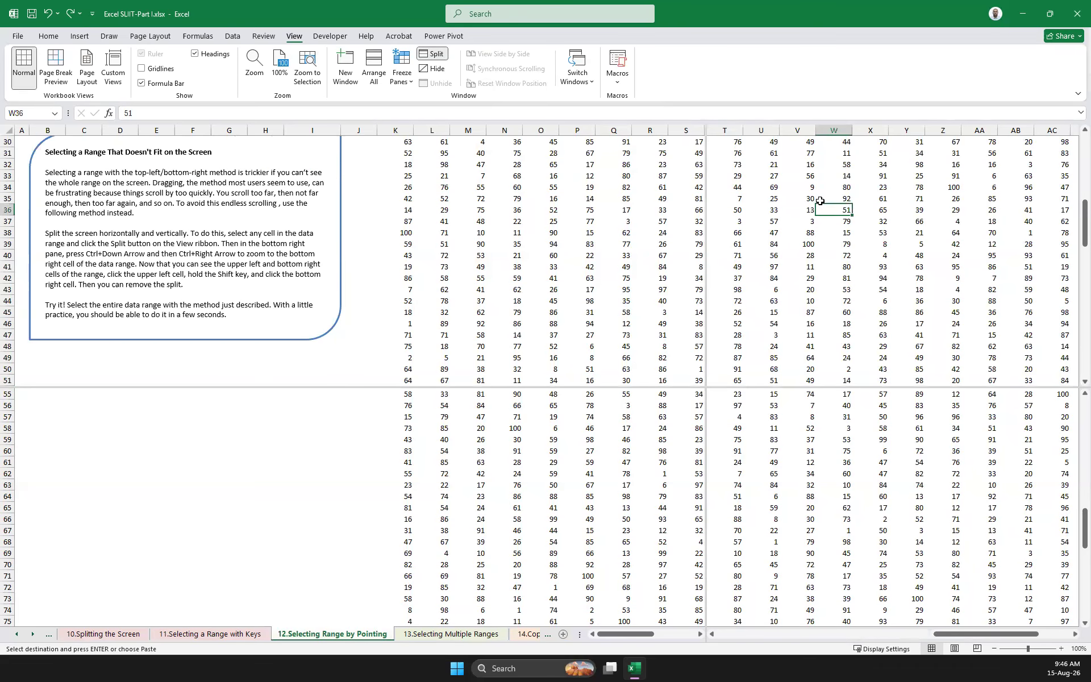
{"action": "key", "text": "ctrl+Up"}
{"action": "key", "text": "ctrl+Right"}
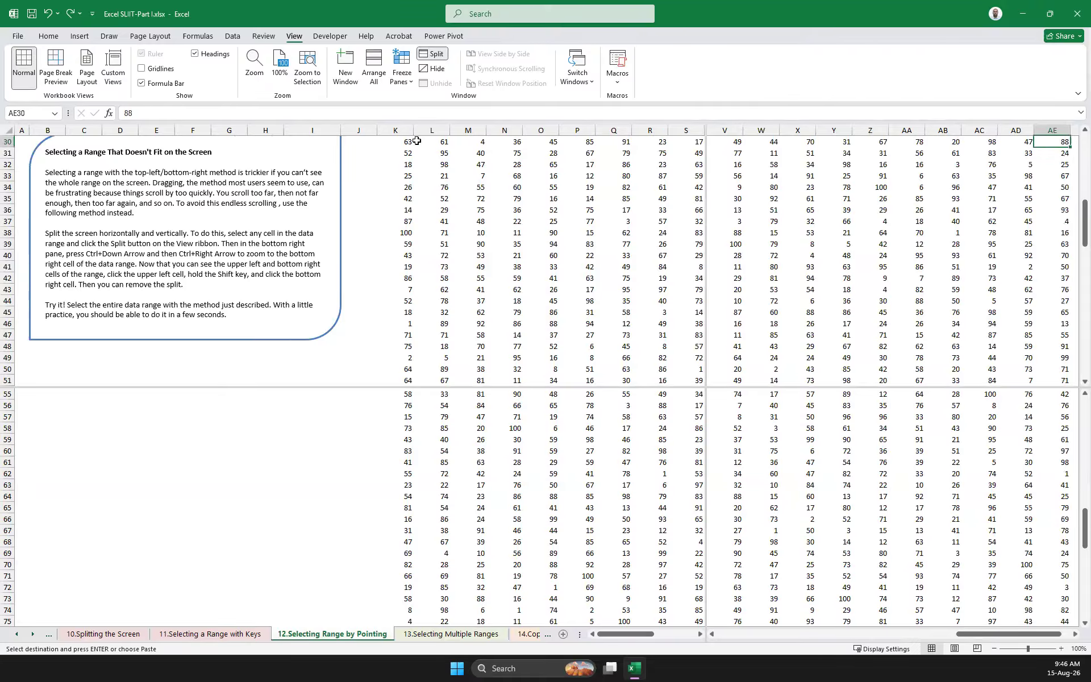
Bring the range's bottom corners into view, going to K108 in the lower-left pane and AE108 in the lower-right pane
{"action": "left_click", "coordinate": [547, 493]}
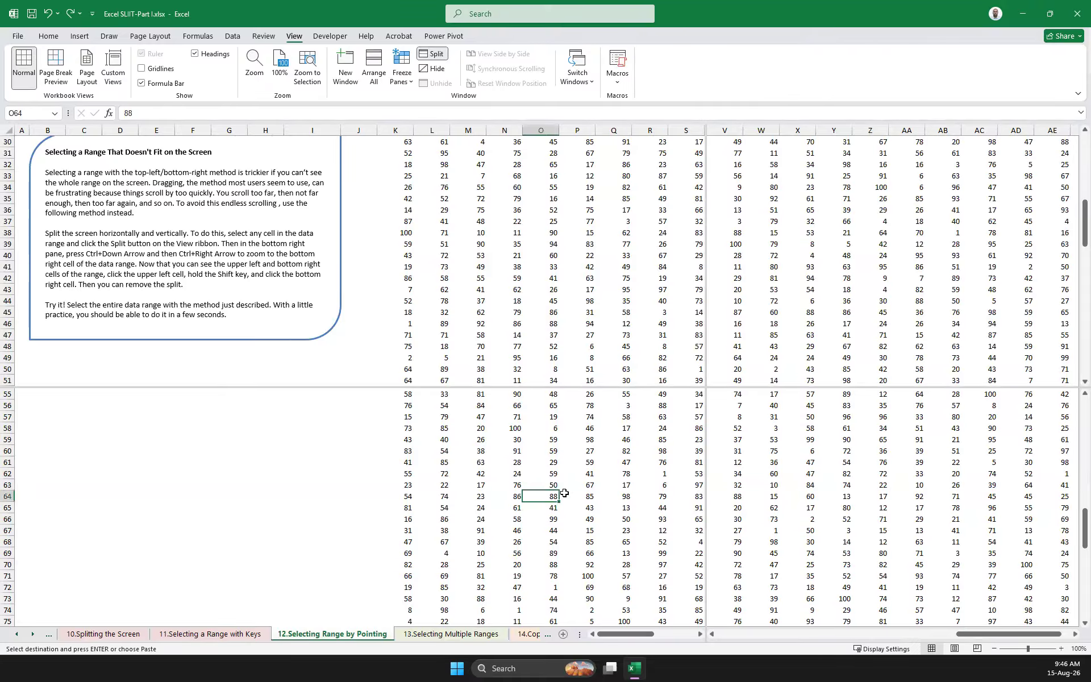
{"action": "key", "text": "ctrl+Down"}
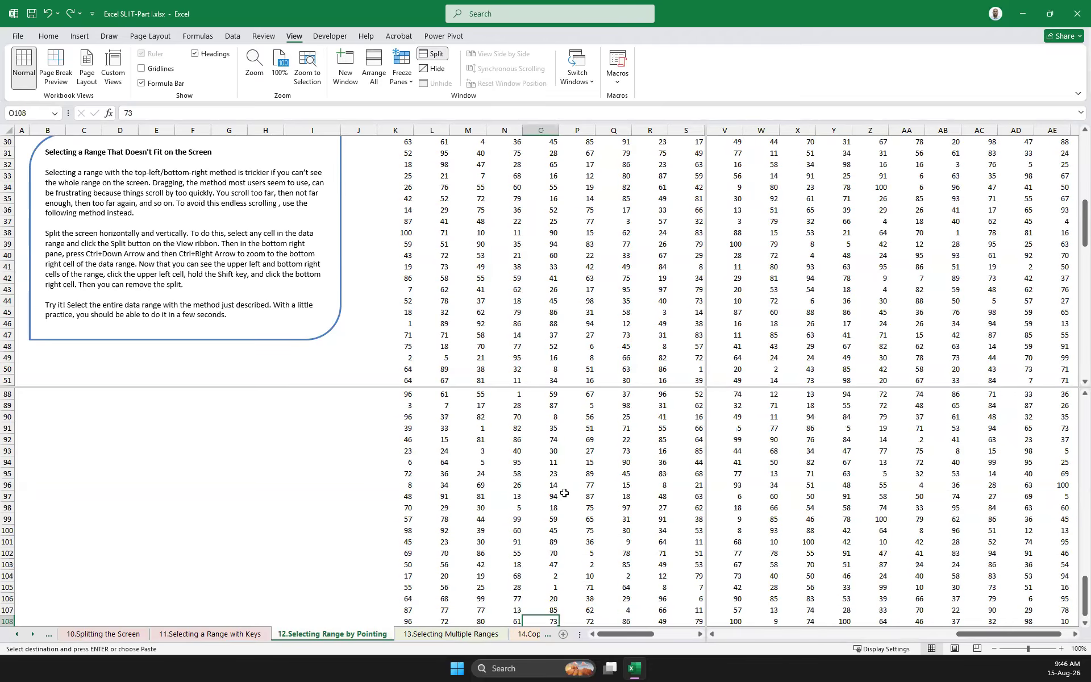
{"action": "key", "text": "ctrl+Left"}
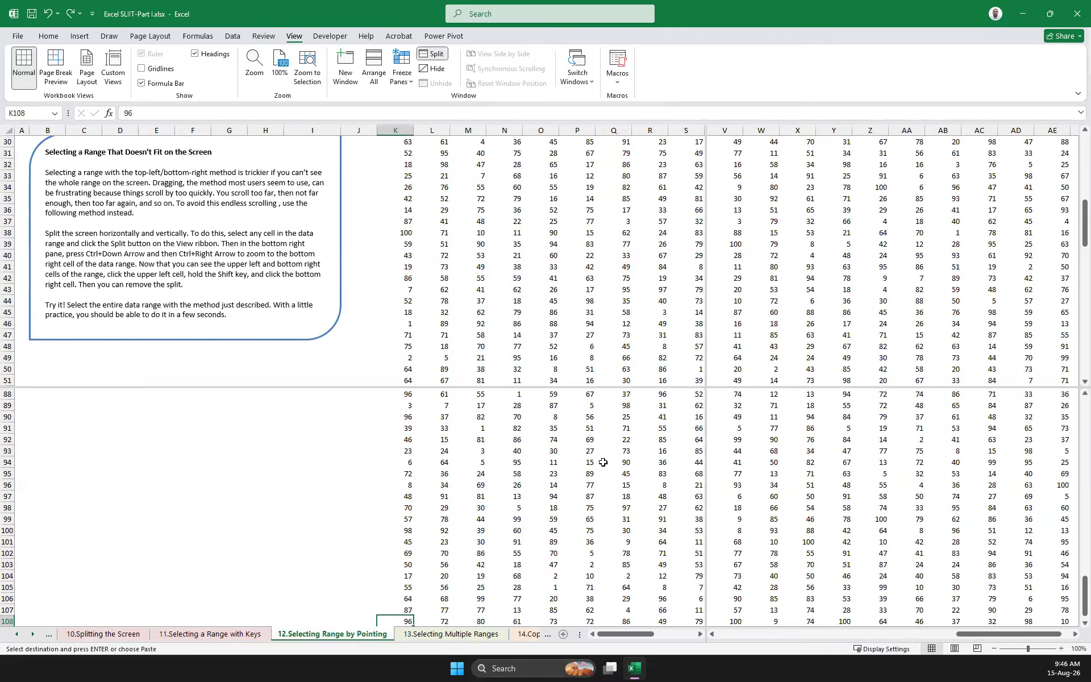
{"action": "left_click", "coordinate": [924, 486]}
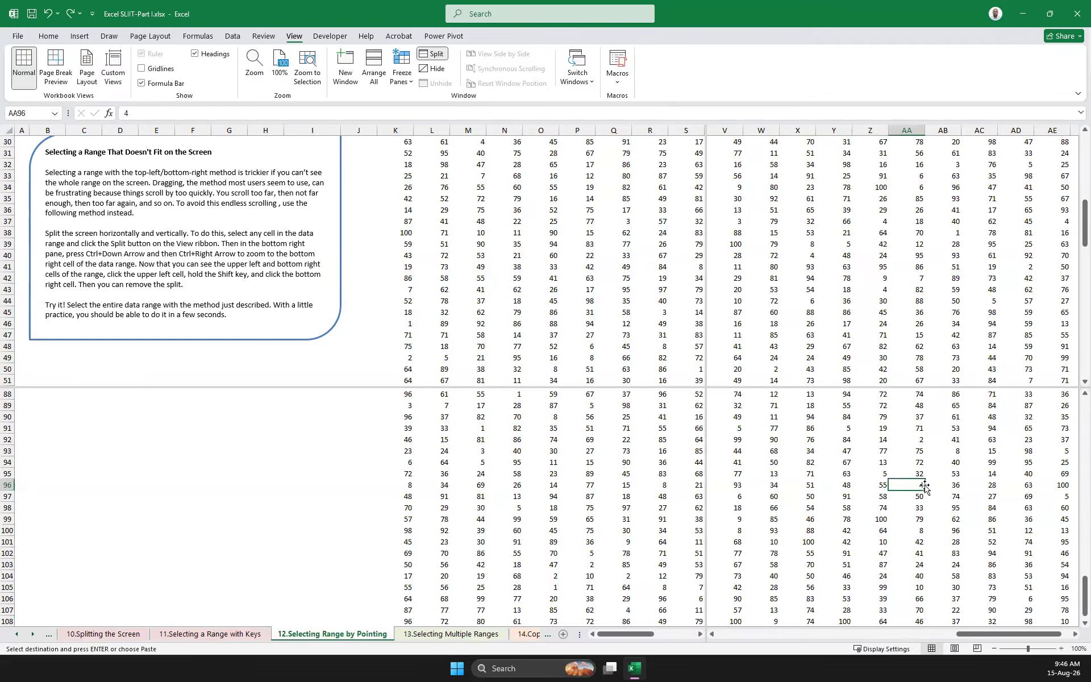
{"action": "key", "text": "ctrl+Down"}
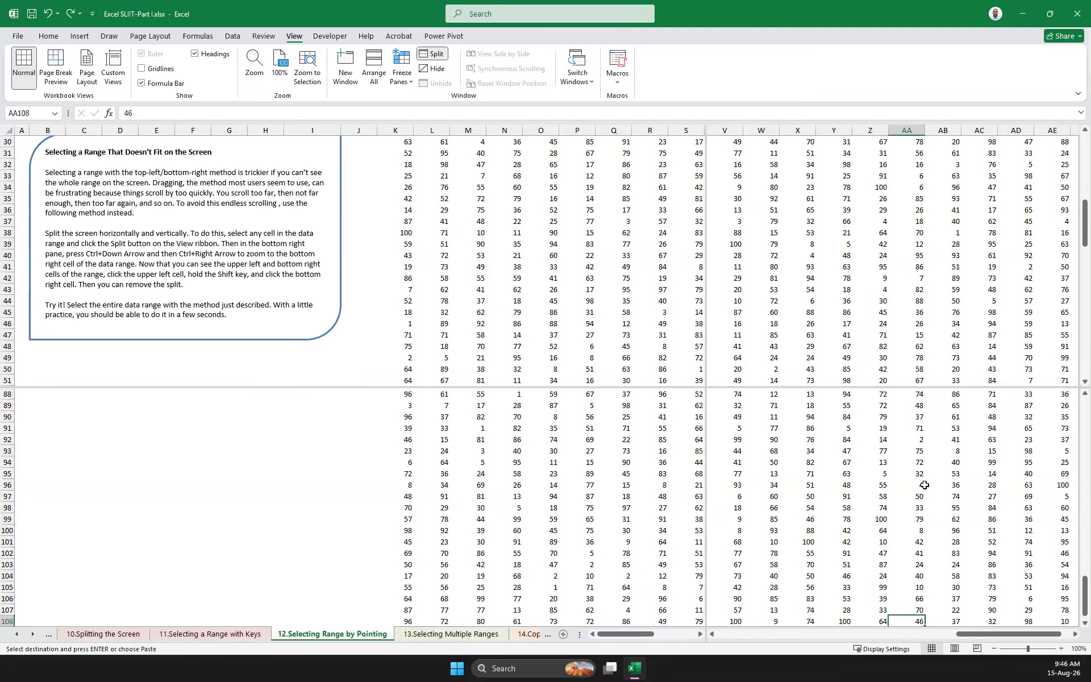
{"action": "key", "text": "ctrl+Right"}
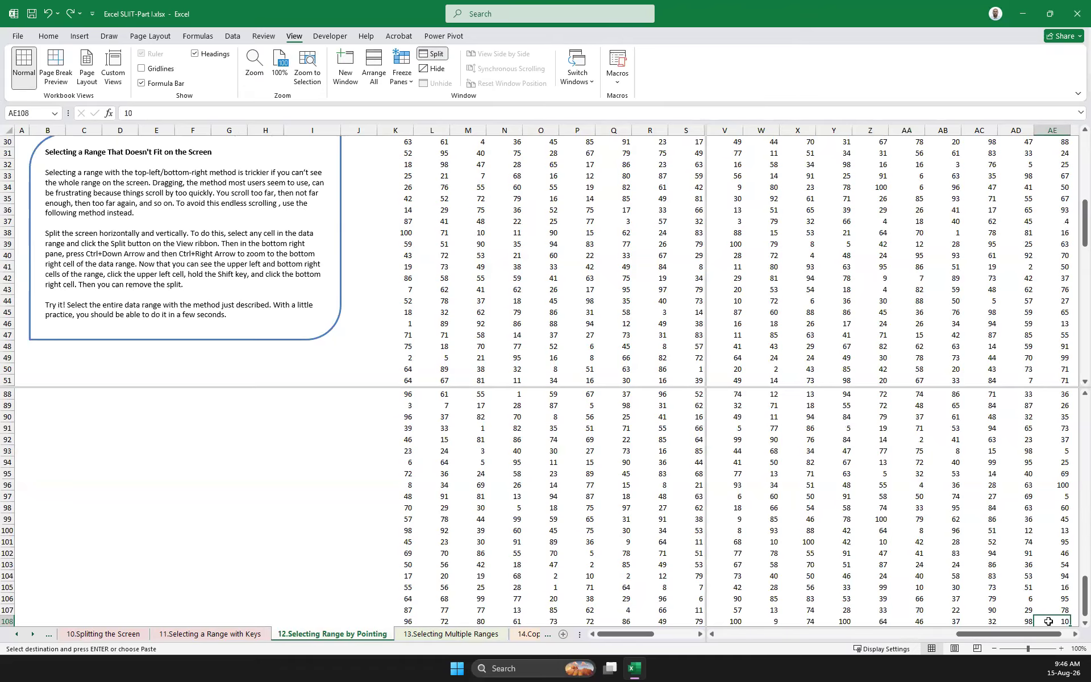
Select the whole large range K30:AE108 across the panes, once from AE108 back to K30 and once from K30 to AE108
{"action": "scroll", "coordinate": [1061, 577], "scroll_direction": "down", "scroll_amount": 3}
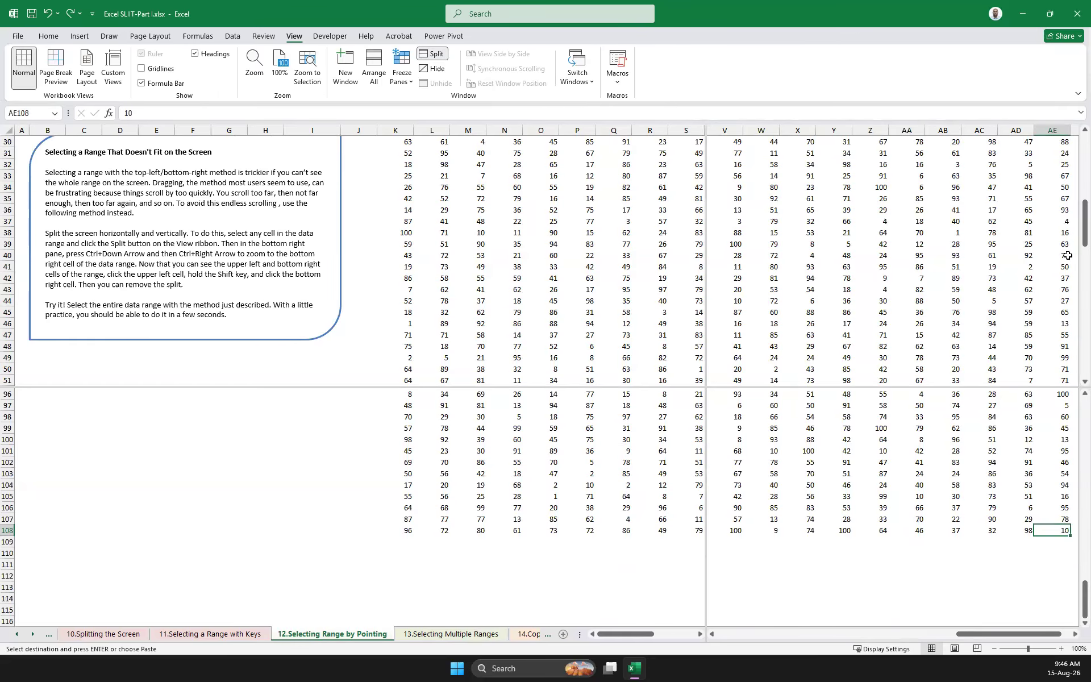
{"action": "left_click_drag", "start_coordinate": [1074, 227], "coordinate": [1074, 217]}
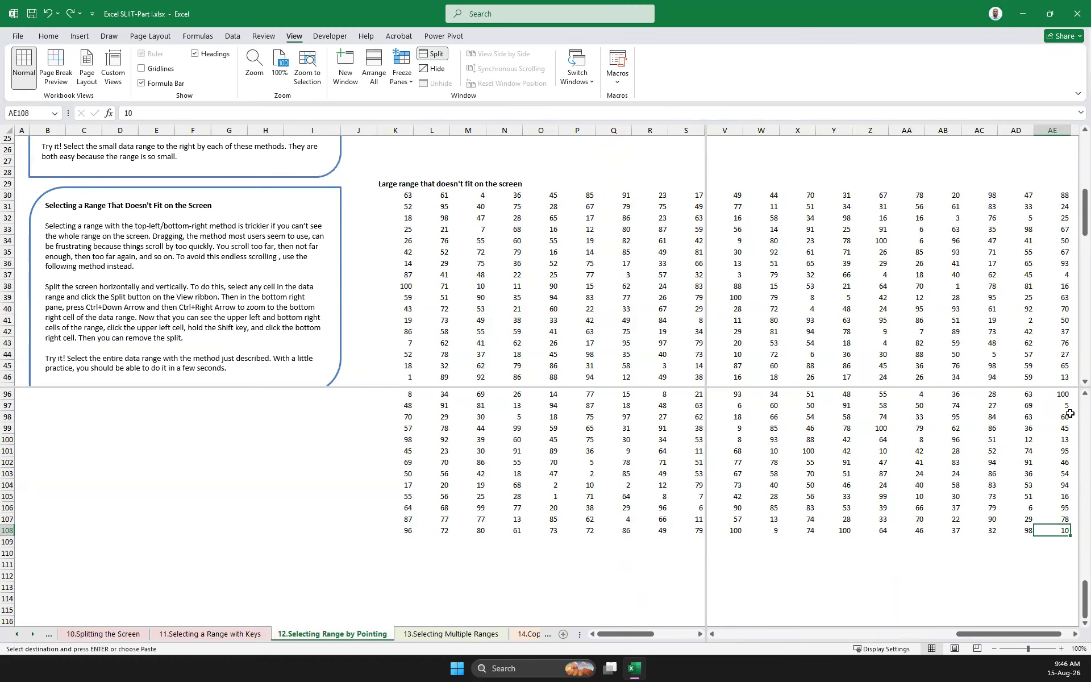
{"action": "left_click", "coordinate": [402, 192], "text": "shift"}
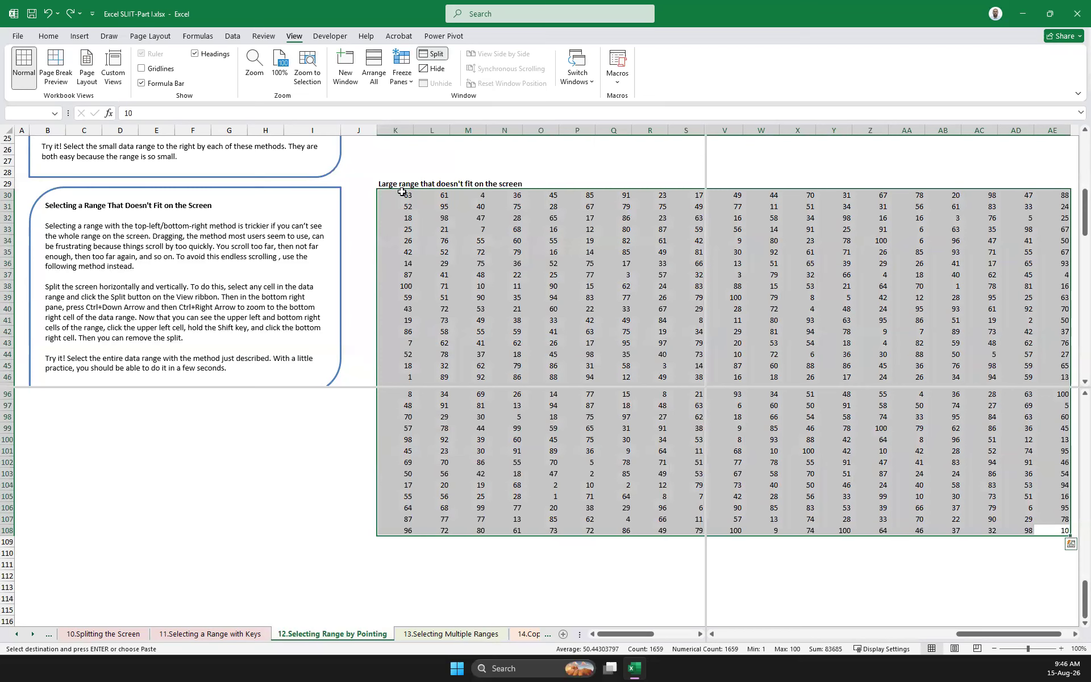
{"action": "left_click", "coordinate": [403, 194]}
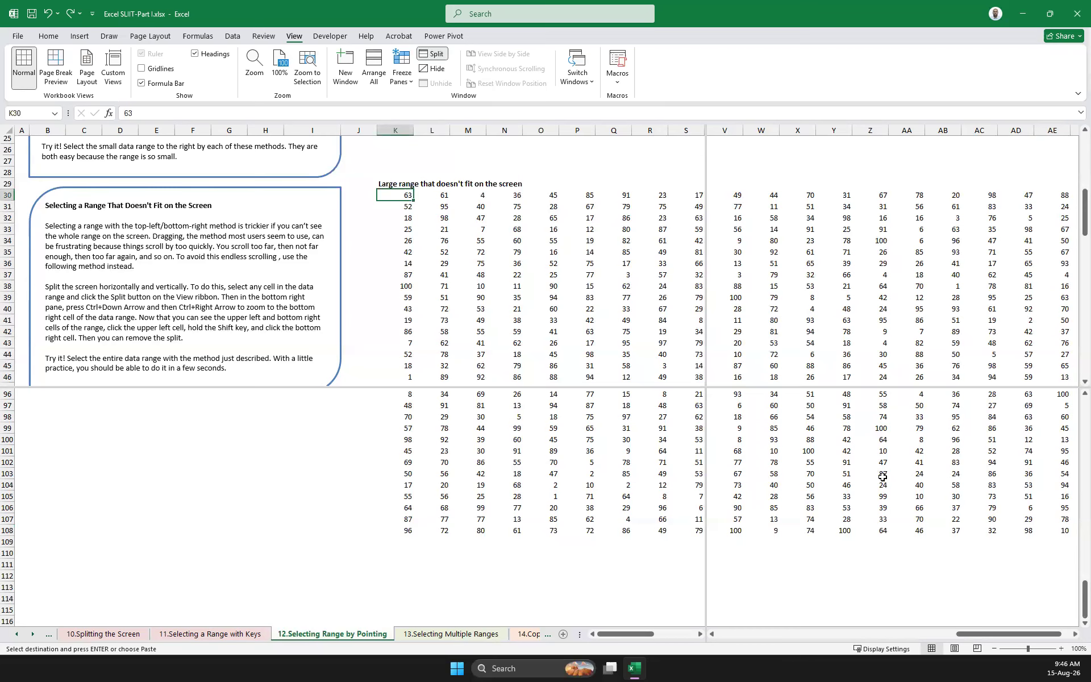
{"action": "left_click", "coordinate": [1064, 529], "text": "shift"}
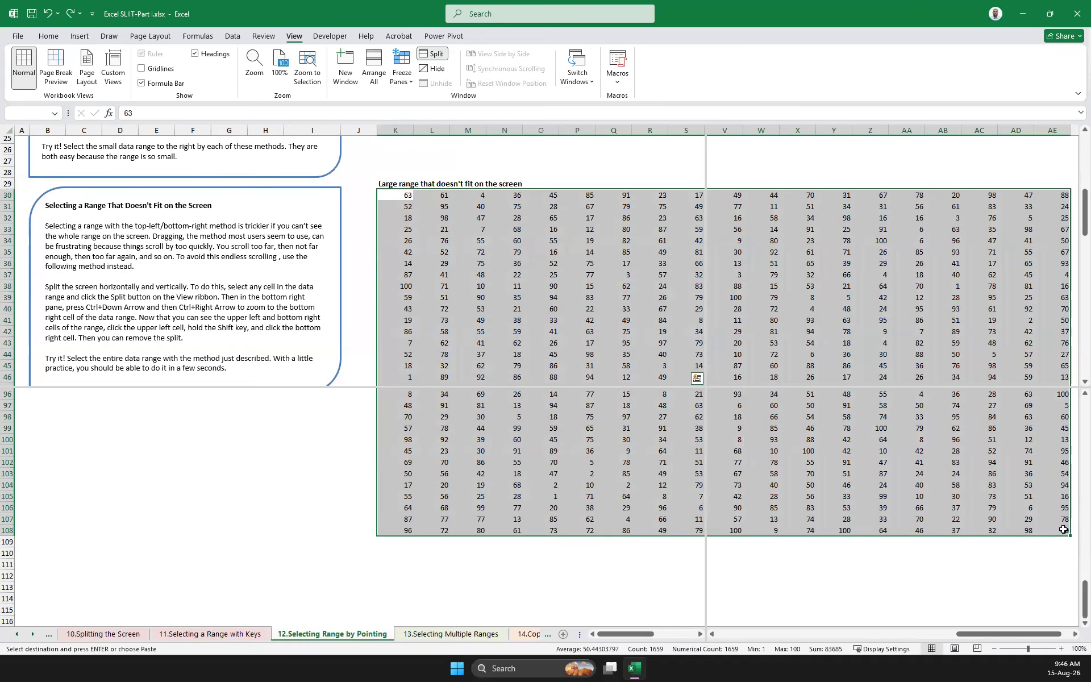
Reselect the large range from AE108 back to K30, and highlight the lesson text about going to the corners and removing the split
{"action": "left_click", "coordinate": [1063, 529]}
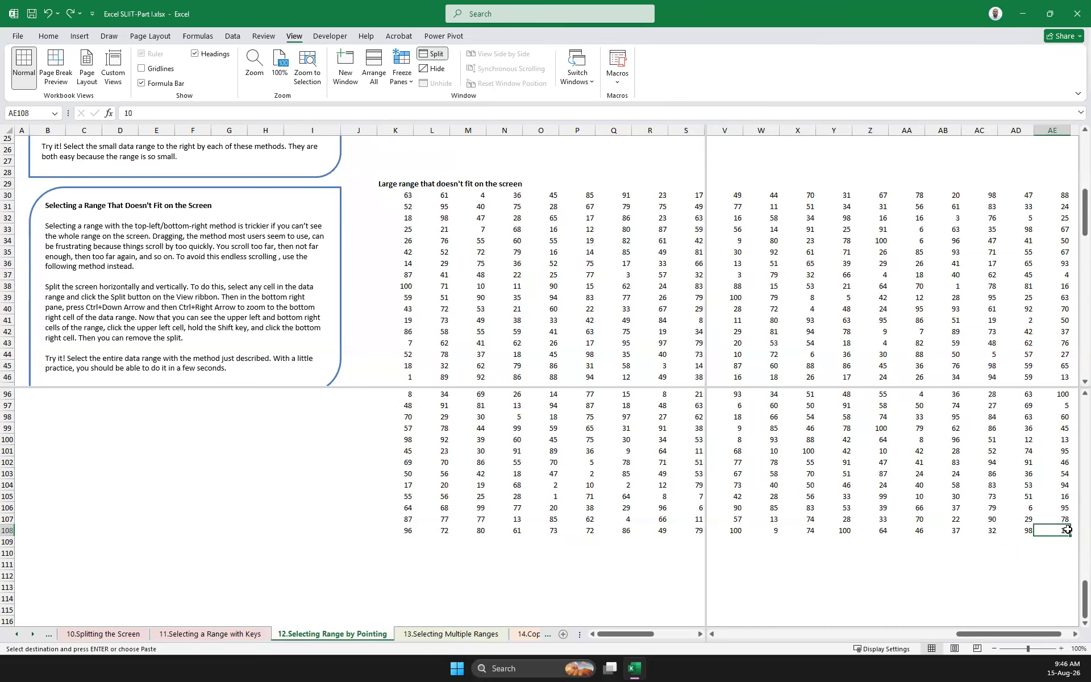
{"action": "left_click", "coordinate": [409, 193], "text": "shift"}
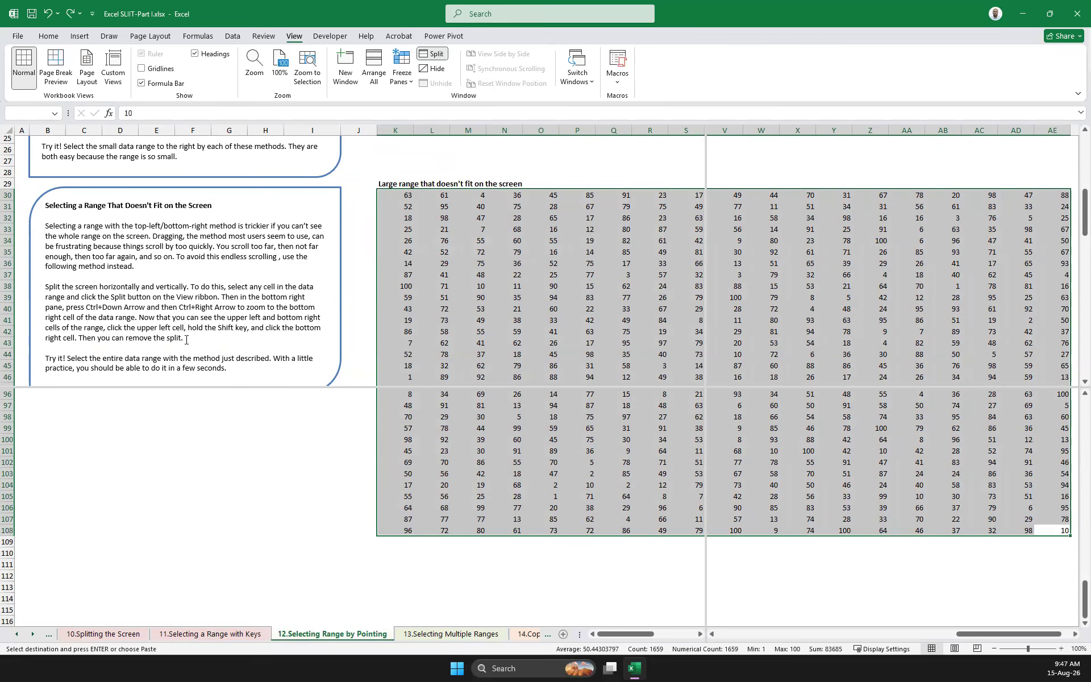
{"action": "left_click_drag", "start_coordinate": [186, 339], "coordinate": [46, 287]}
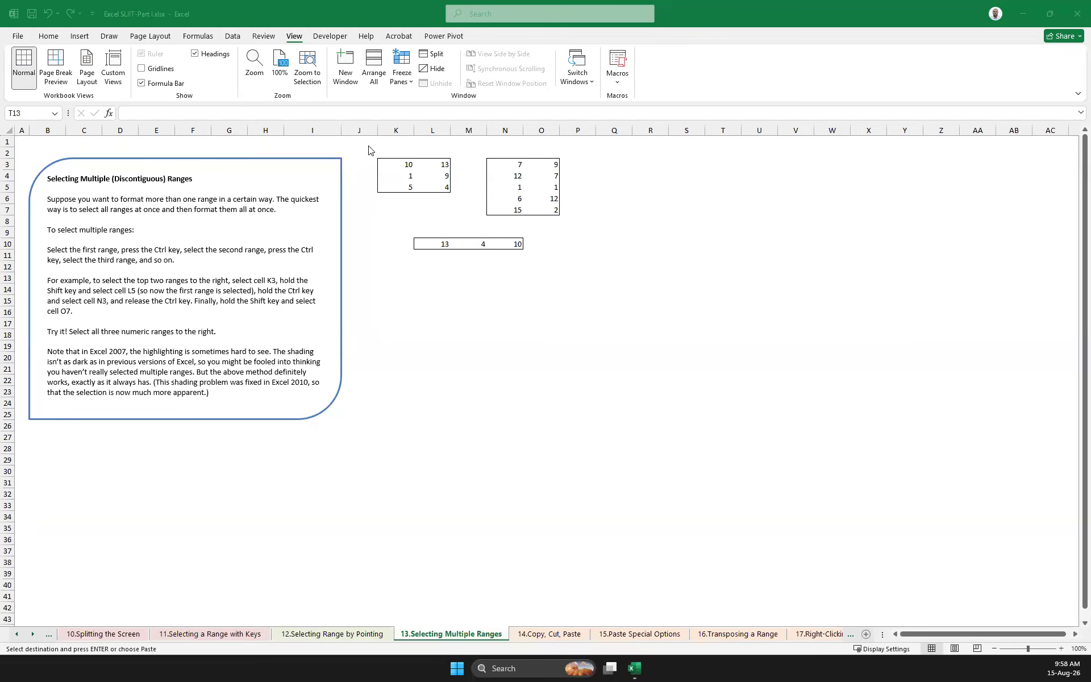
Select the ranges K3:L5, N3:O7 and L10:N10 together as one multiple selection, sweeping across each range, and clear the selection
{"action": "left_click_drag", "start_coordinate": [384, 159], "coordinate": [438, 187]}
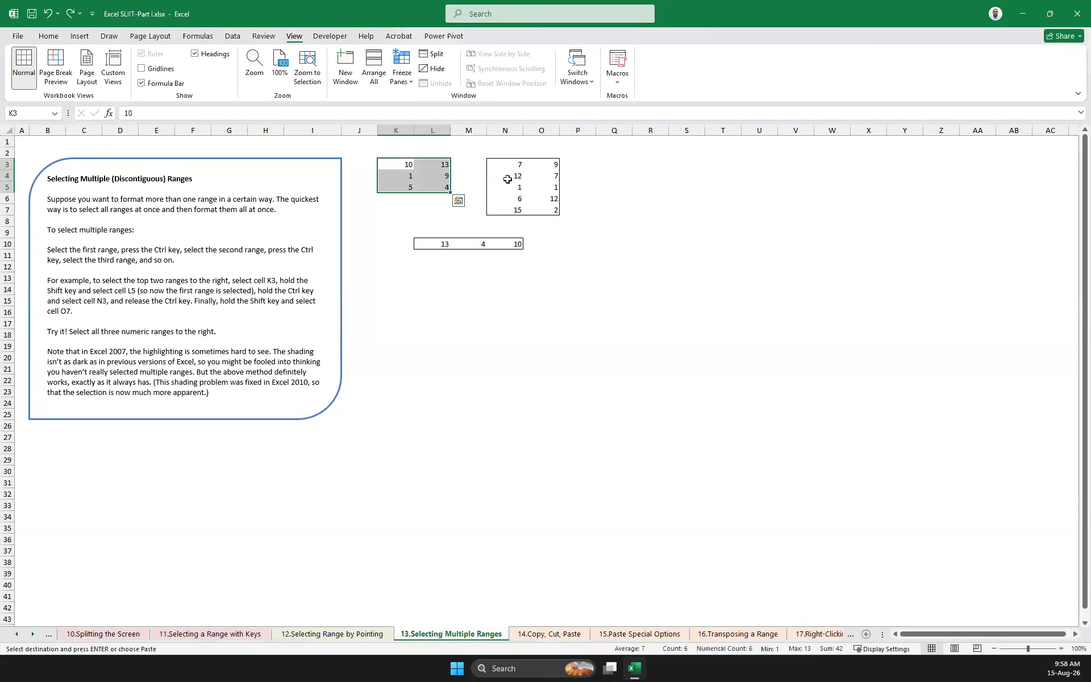
{"action": "left_click_drag", "start_coordinate": [495, 165], "coordinate": [550, 211]}
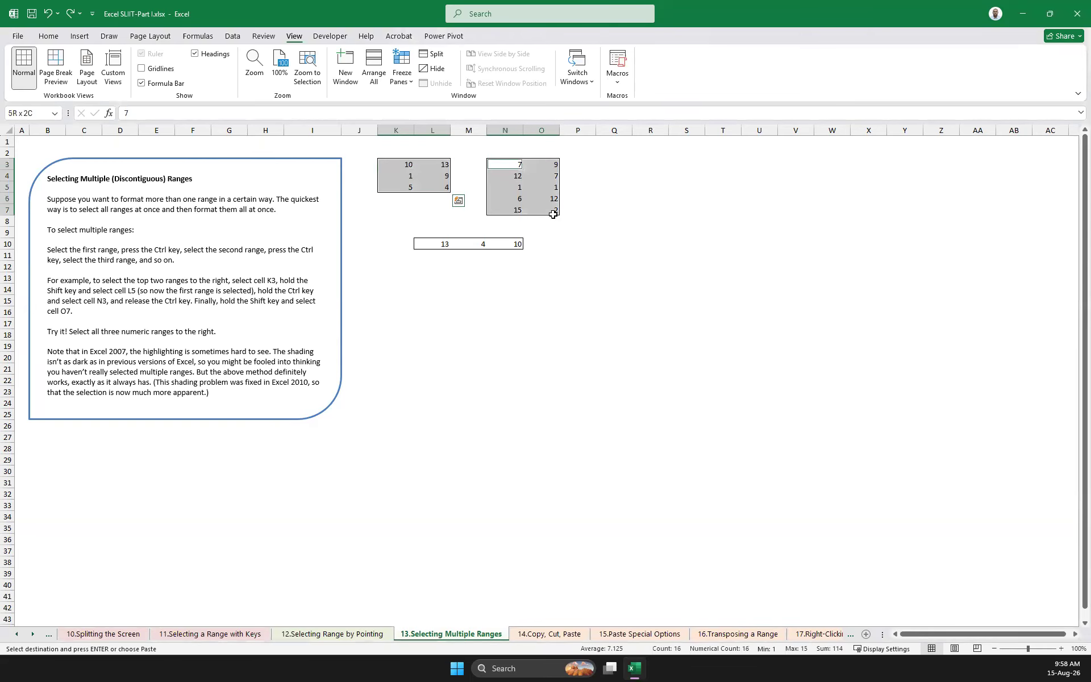
{"action": "left_click", "coordinate": [434, 243], "text": "ctrl"}
{"action": "left_click_drag", "start_coordinate": [434, 243], "coordinate": [521, 246]}
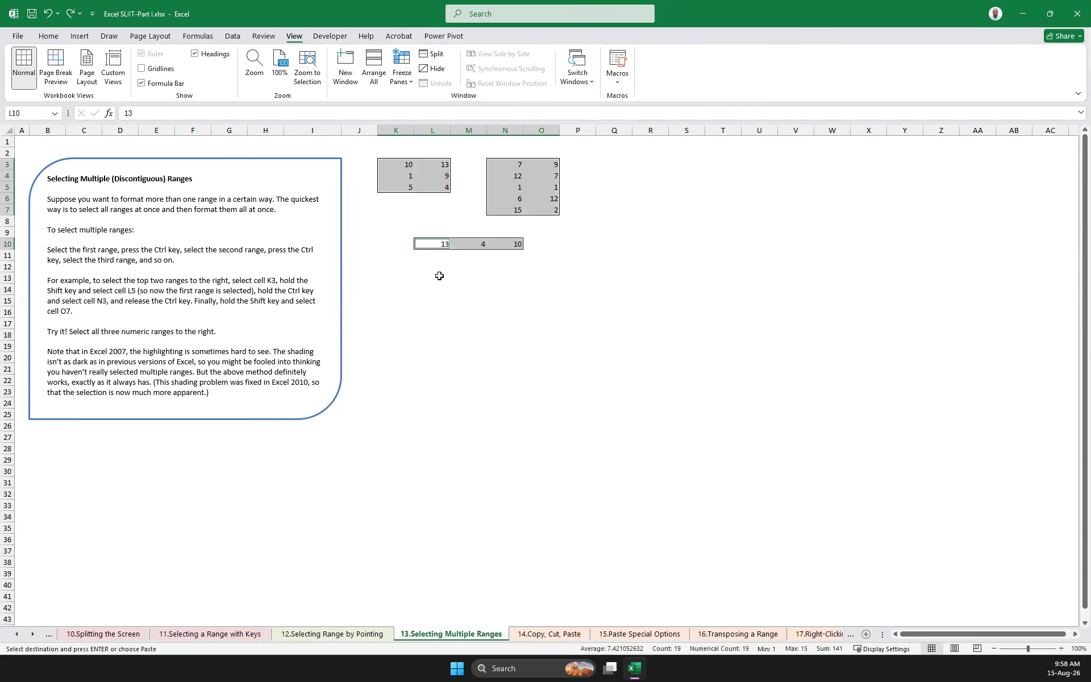
{"action": "left_click", "coordinate": [633, 290]}
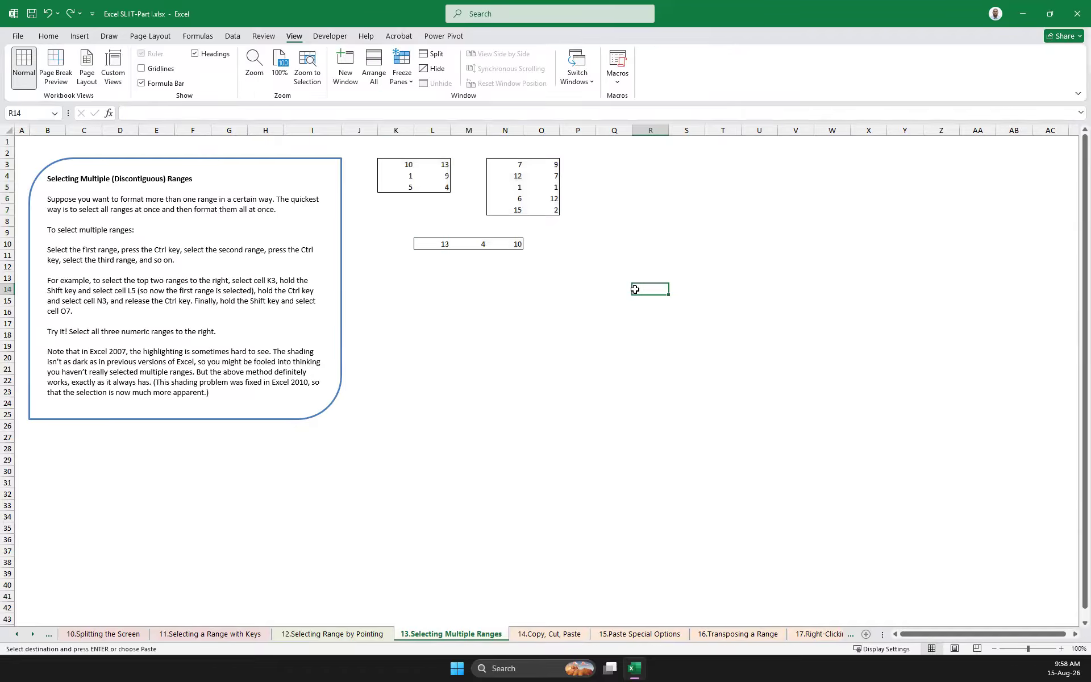
Select the ranges K3:L5 and N3:O7 together by their opposite corner cells, and clear the selection
{"action": "left_click", "coordinate": [397, 166]}
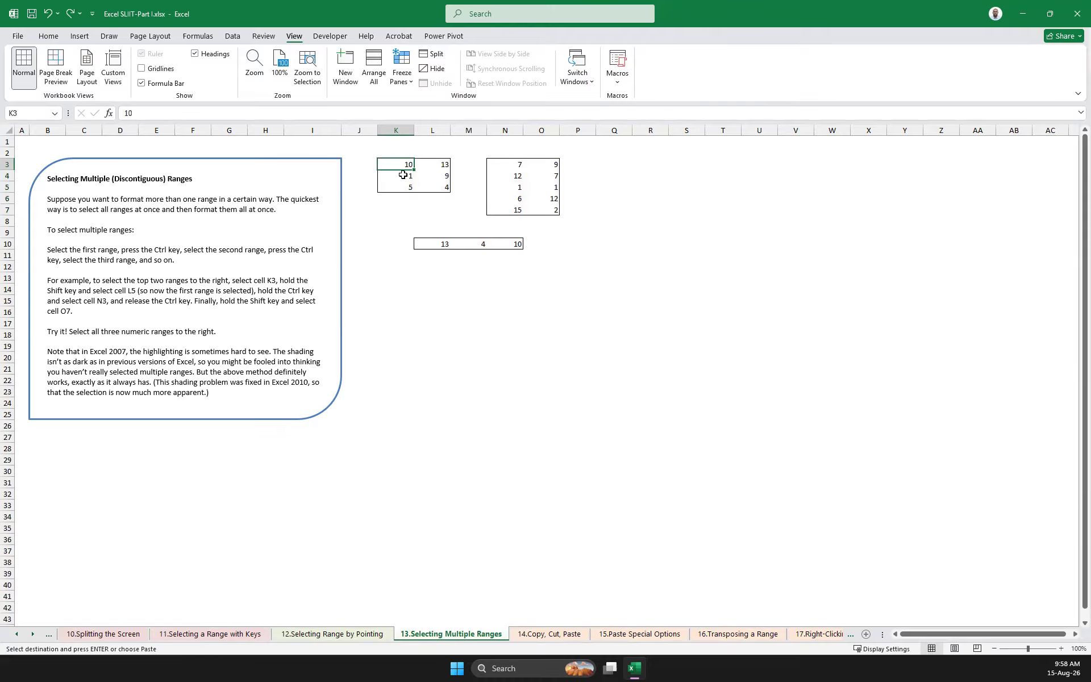
{"action": "left_click", "coordinate": [438, 186], "text": "shift"}
{"action": "left_click", "coordinate": [504, 171], "text": "ctrl"}
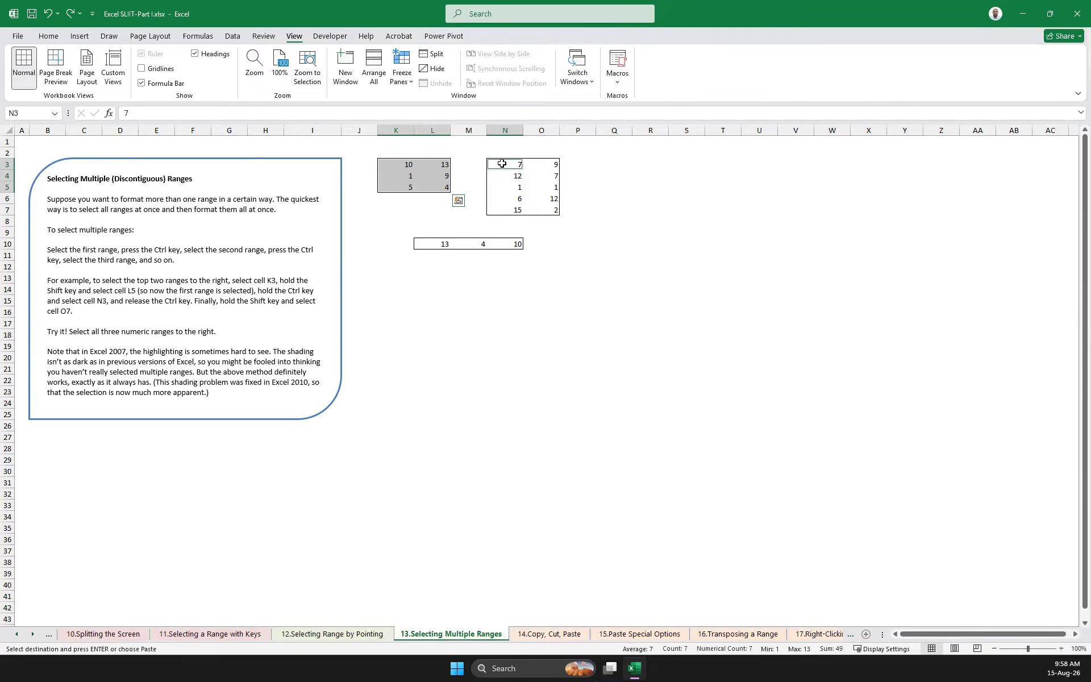
{"action": "left_click", "coordinate": [556, 210], "text": "shift"}
{"action": "left_click", "coordinate": [745, 309]}
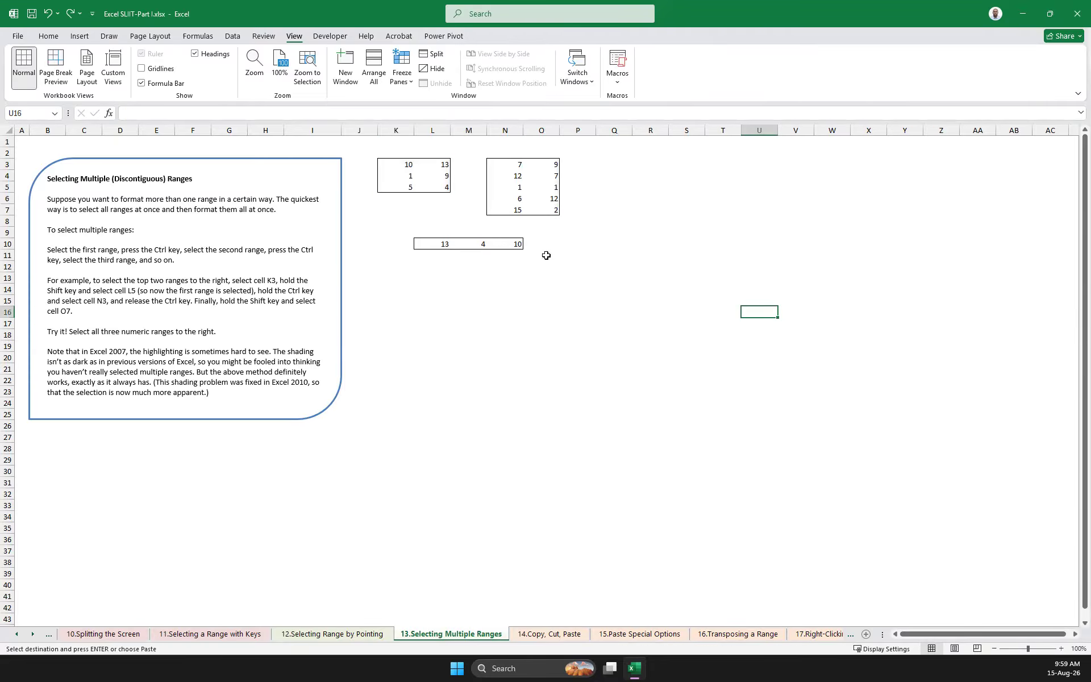
Select all three numeric ranges, K3:L5, N3:O7 and L10:N10, together using only their first and last cells
{"action": "left_click", "coordinate": [391, 161]}
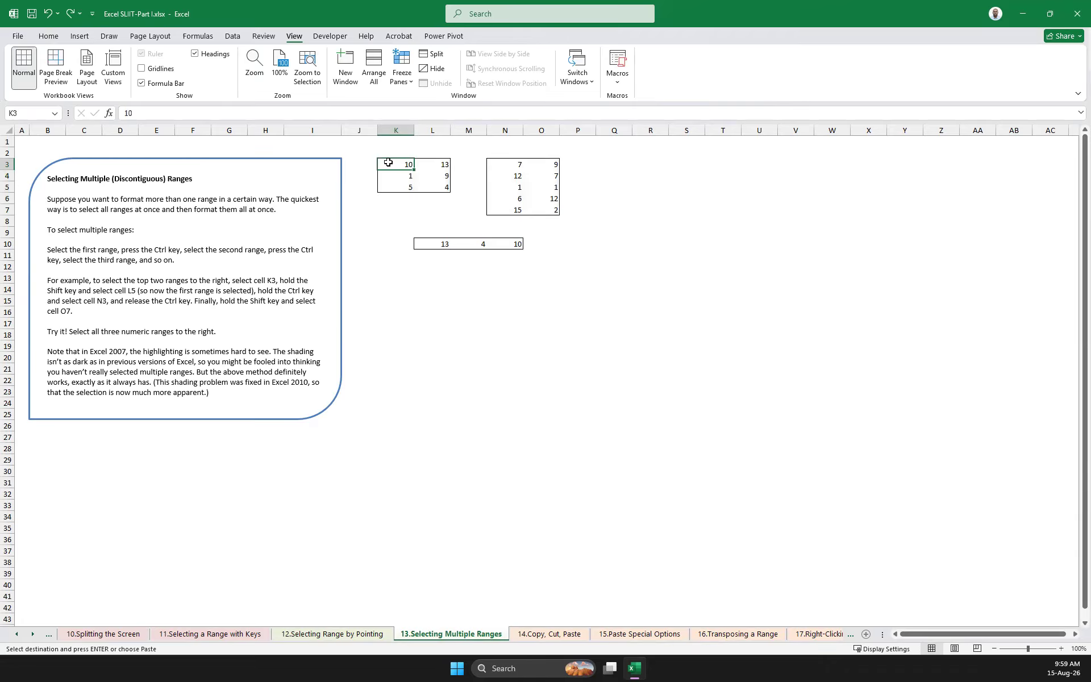
{"action": "left_click", "coordinate": [441, 187], "text": "shift"}
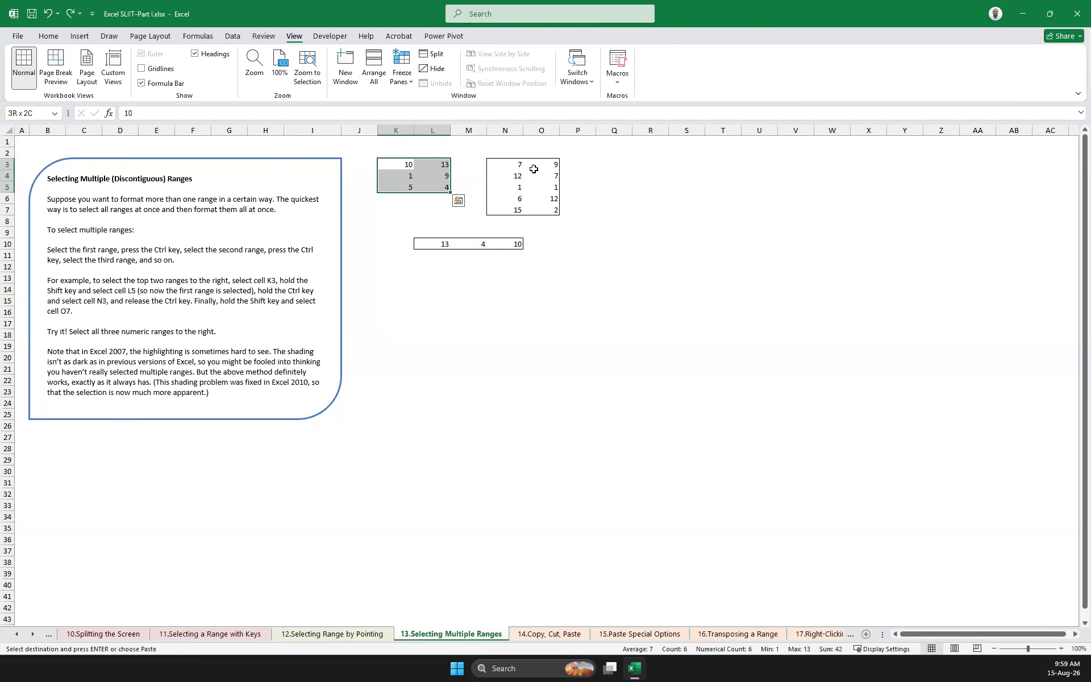
{"action": "left_click", "coordinate": [503, 164], "text": "ctrl"}
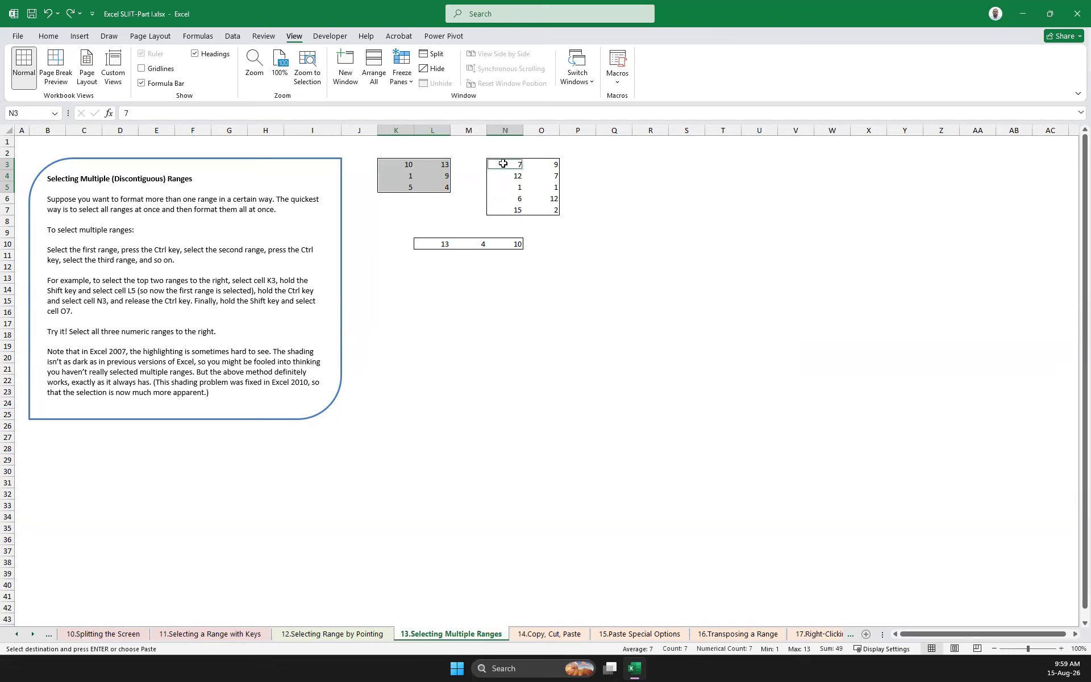
{"action": "left_click", "coordinate": [553, 210], "text": "shift"}
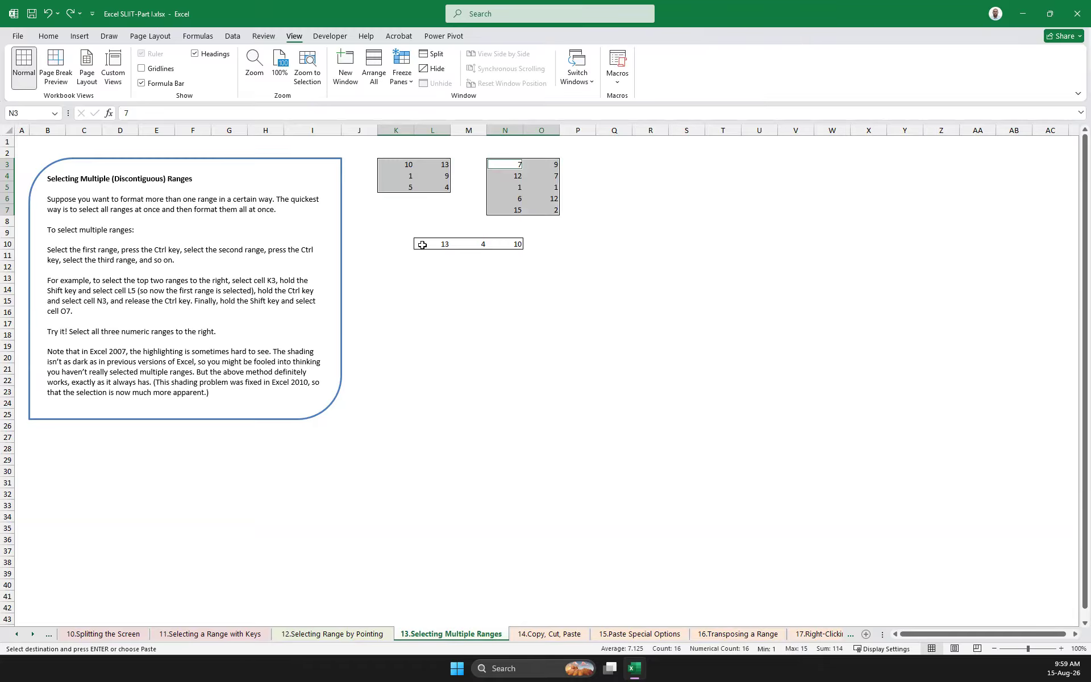
{"action": "left_click", "coordinate": [423, 245], "text": "ctrl"}
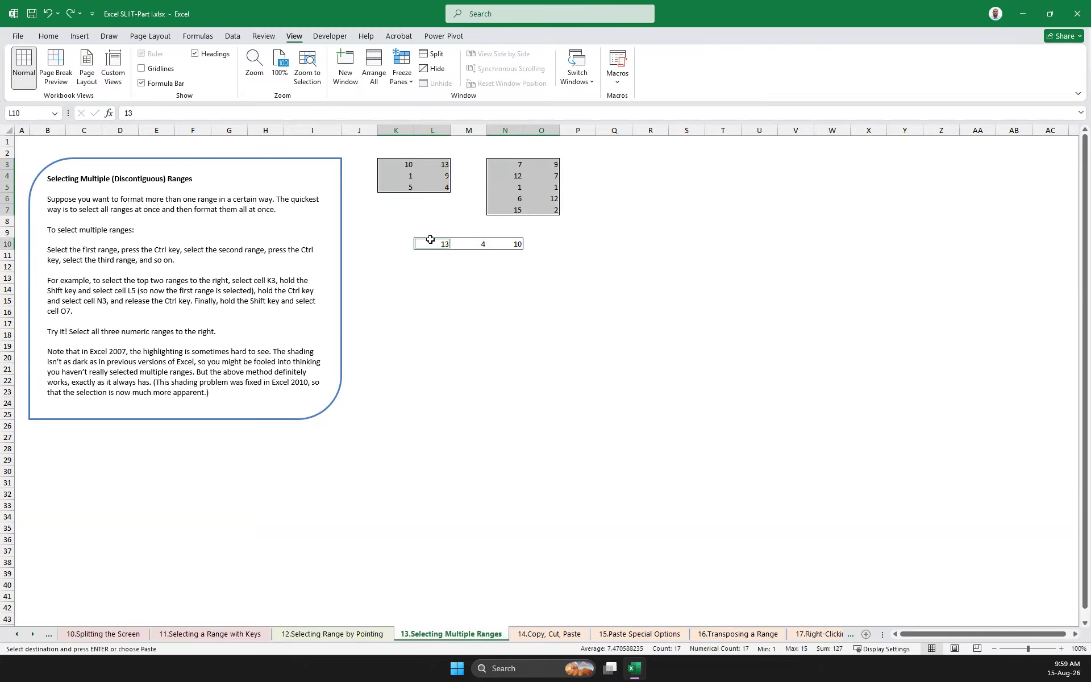
{"action": "left_click", "coordinate": [516, 244], "text": "shift"}
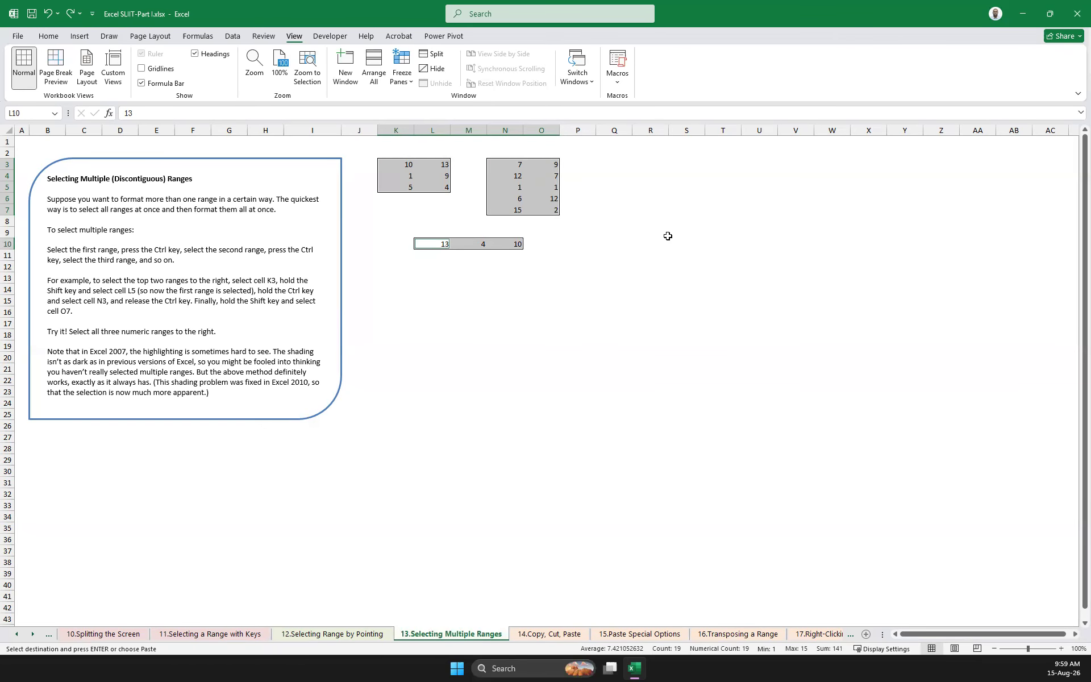
Open the 14.Copy, Cut, Paste sheet and look through its copying and pasting exercises
{"action": "left_click", "coordinate": [542, 633]}
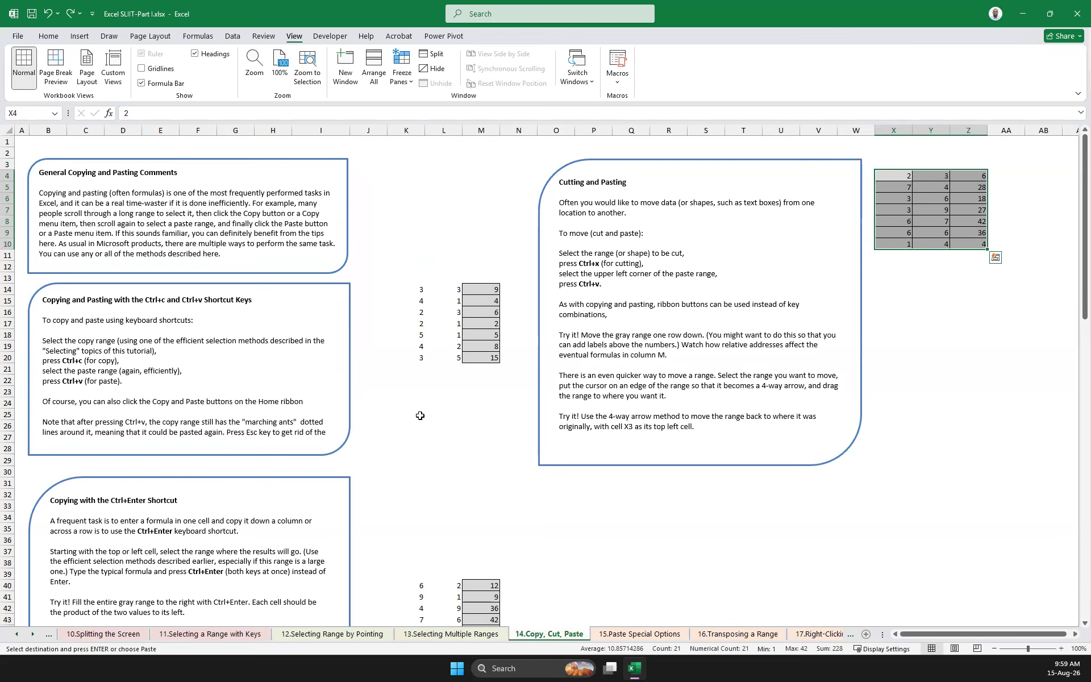
{"action": "scroll", "coordinate": [420, 416], "scroll_direction": "down", "scroll_amount": 9}
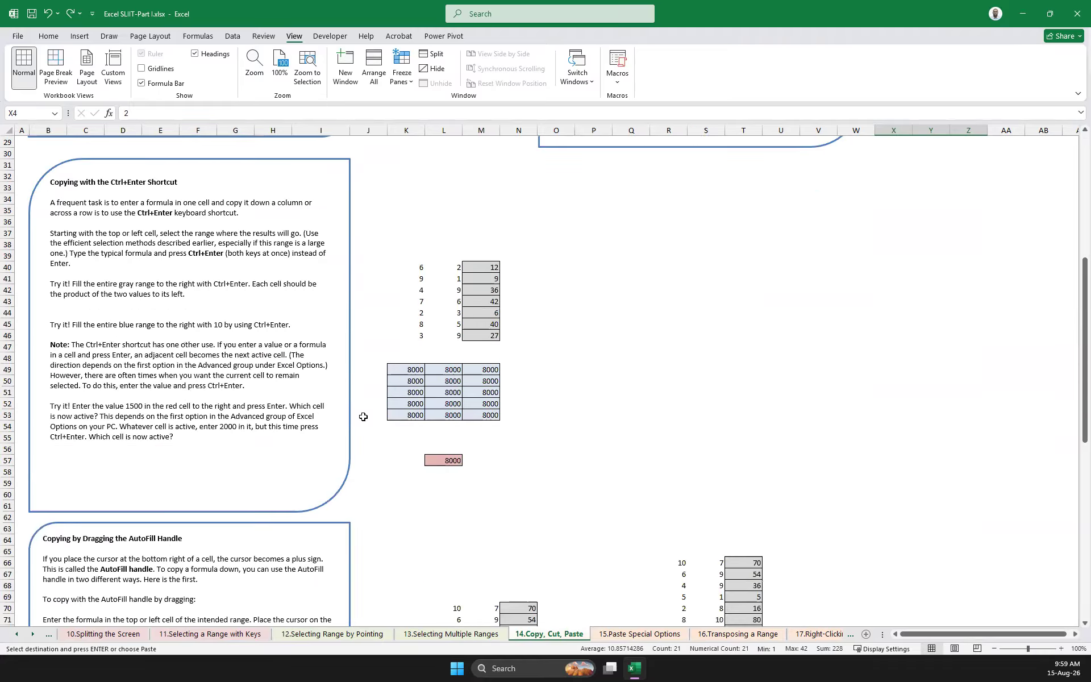
{"action": "scroll", "coordinate": [451, 434], "scroll_direction": "down", "scroll_amount": 5}
{"action": "scroll", "coordinate": [451, 435], "scroll_direction": "down", "scroll_amount": 1}
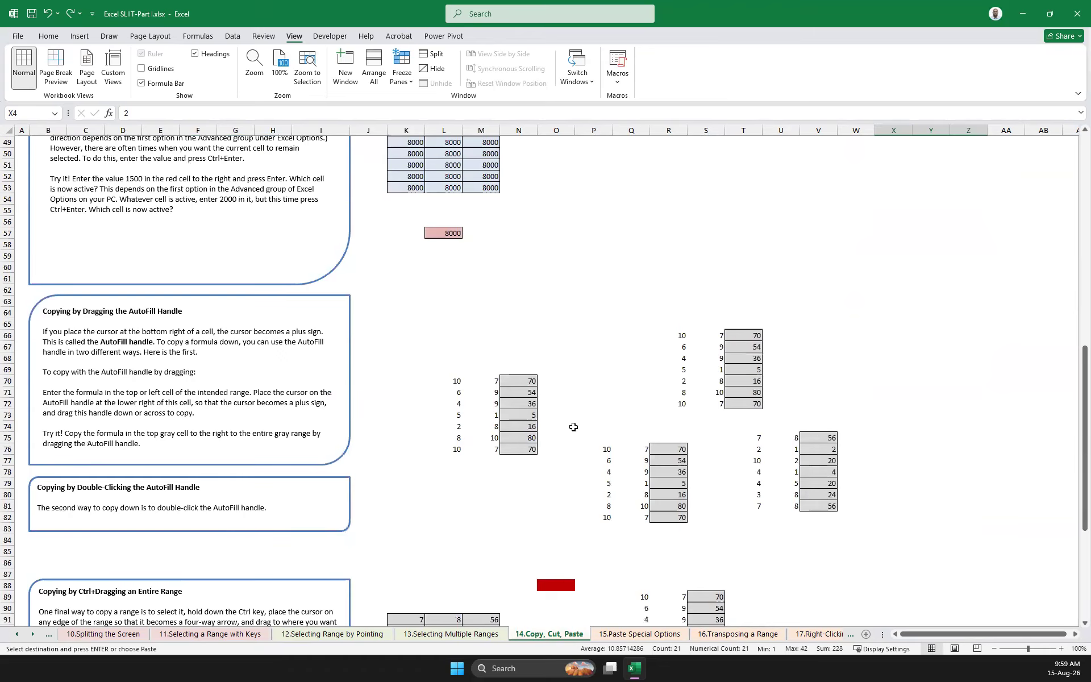
{"action": "scroll", "coordinate": [481, 449], "scroll_direction": "down", "scroll_amount": 4}
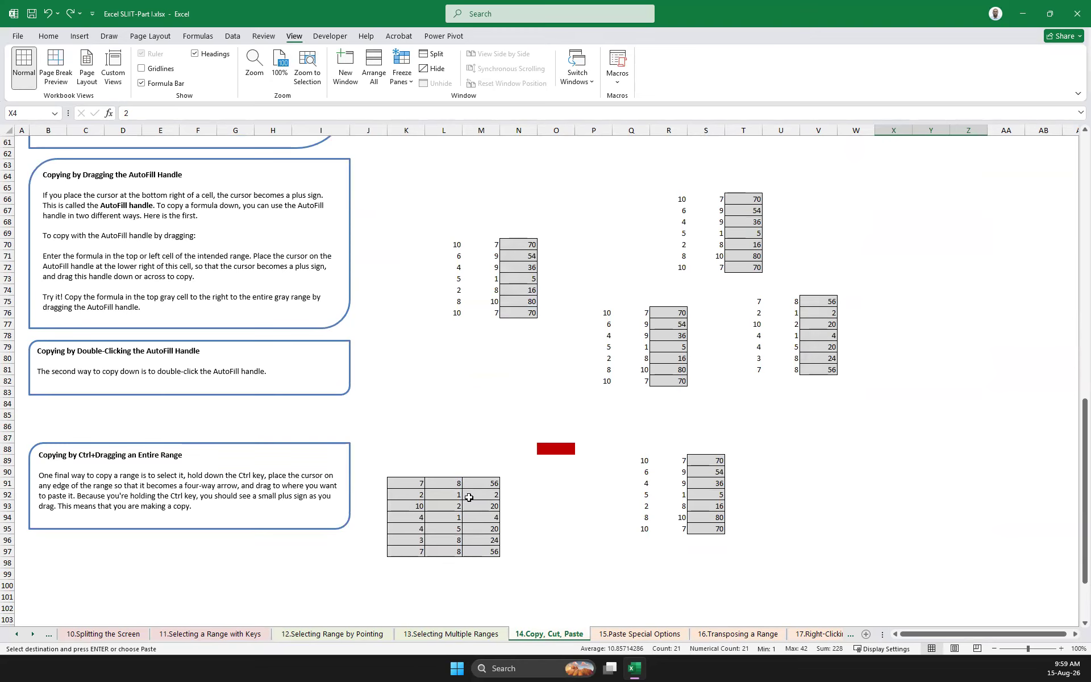
Clear the contents of the gray range M40:M46, the blue range K49:M53 and the gray range M14:M20
{"action": "scroll", "coordinate": [375, 483], "scroll_direction": "up", "scroll_amount": 15}
{"action": "left_click", "coordinate": [584, 387]}
{"action": "left_click_drag", "start_coordinate": [481, 404], "coordinate": [492, 481]}
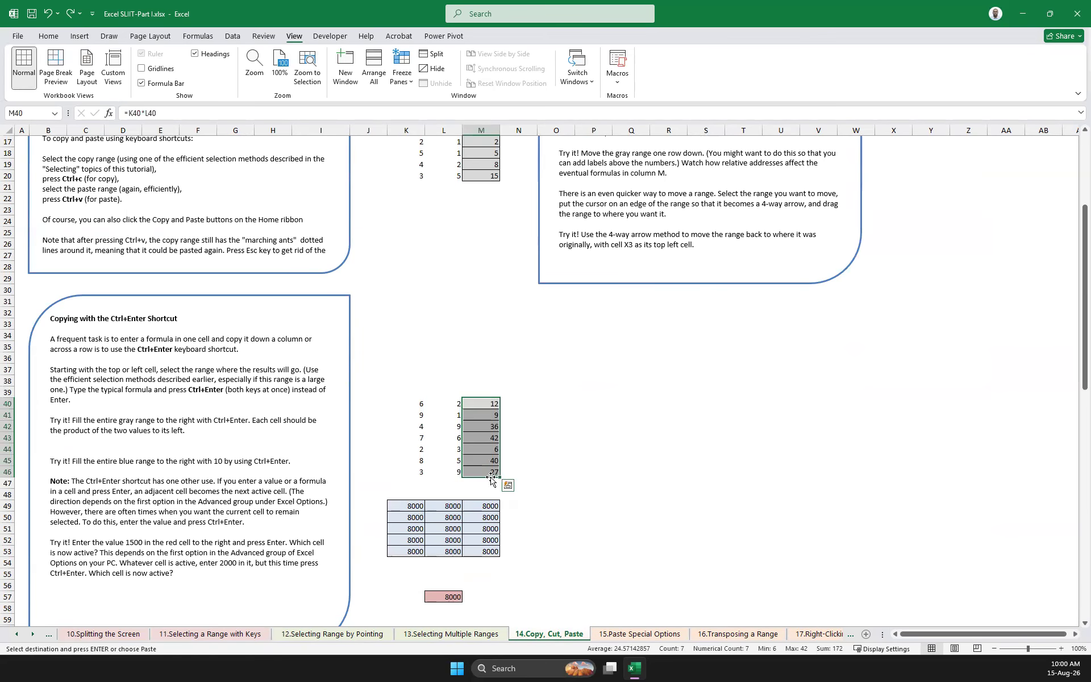
{"action": "key", "text": "Delete"}
{"action": "left_click_drag", "start_coordinate": [401, 505], "coordinate": [482, 548]}
{"action": "key", "text": "Delete"}
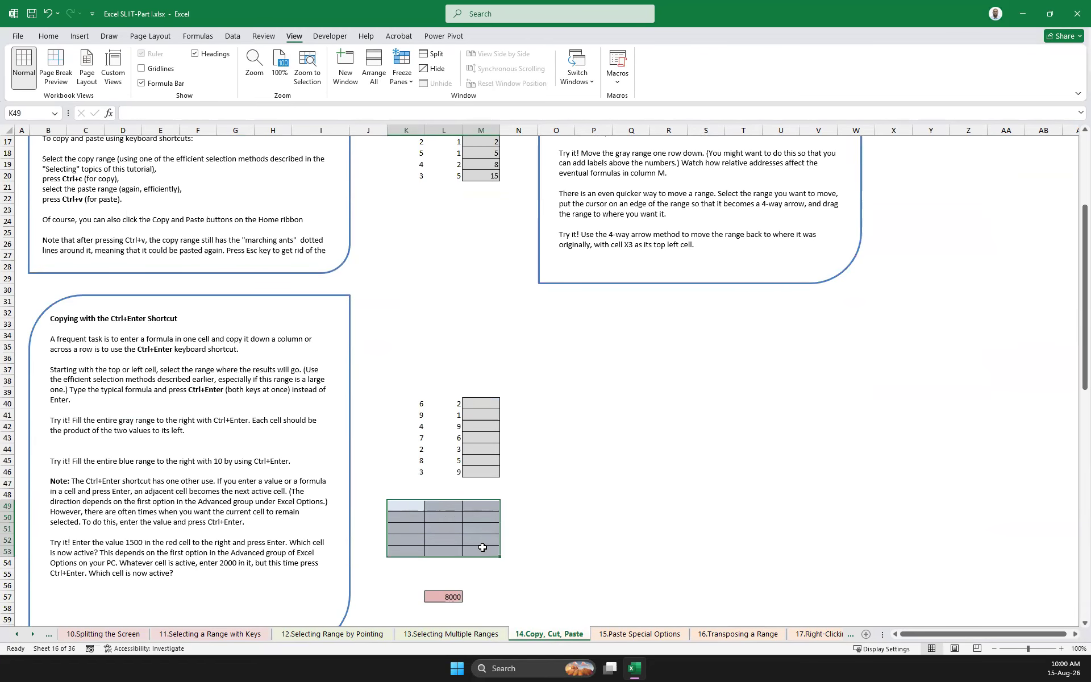
{"action": "scroll", "coordinate": [483, 548], "scroll_direction": "up", "scroll_amount": 5}
{"action": "left_click_drag", "start_coordinate": [489, 290], "coordinate": [490, 355]}
{"action": "key", "text": "Delete"}
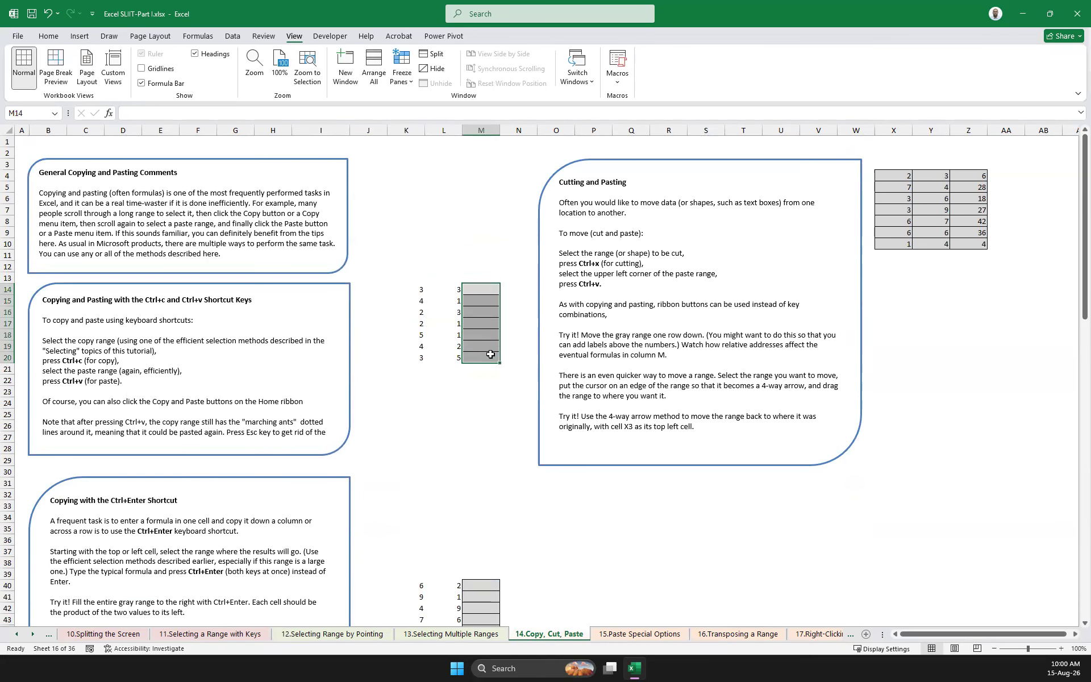
Clear the gray result ranges R76:R82, V75:V81 and T66:T72 beside the AutoFill exercises
{"action": "scroll", "coordinate": [526, 346], "scroll_direction": "down", "scroll_amount": 20}
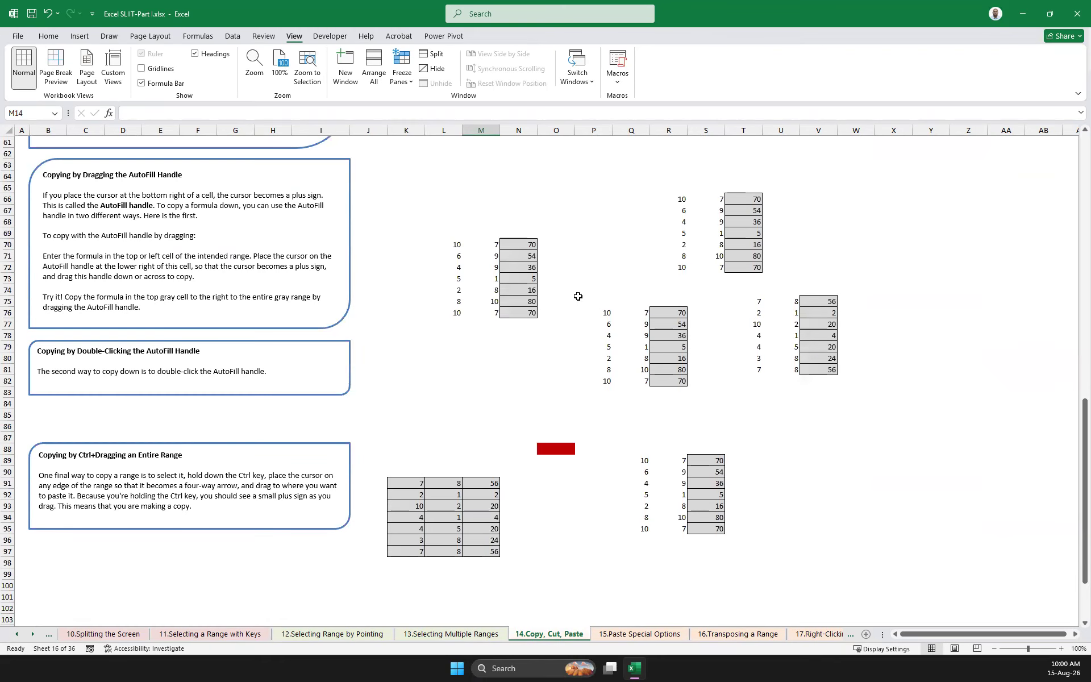
{"action": "left_click", "coordinate": [660, 316]}
{"action": "mouse_move", "coordinate": [670, 344]}
{"action": "left_mouse_down"}
{"action": "mouse_move", "coordinate": [670, 379]}
{"action": "mouse_move", "coordinate": [830, 341]}
{"action": "mouse_move", "coordinate": [830, 375]}
{"action": "left_mouse_up"}
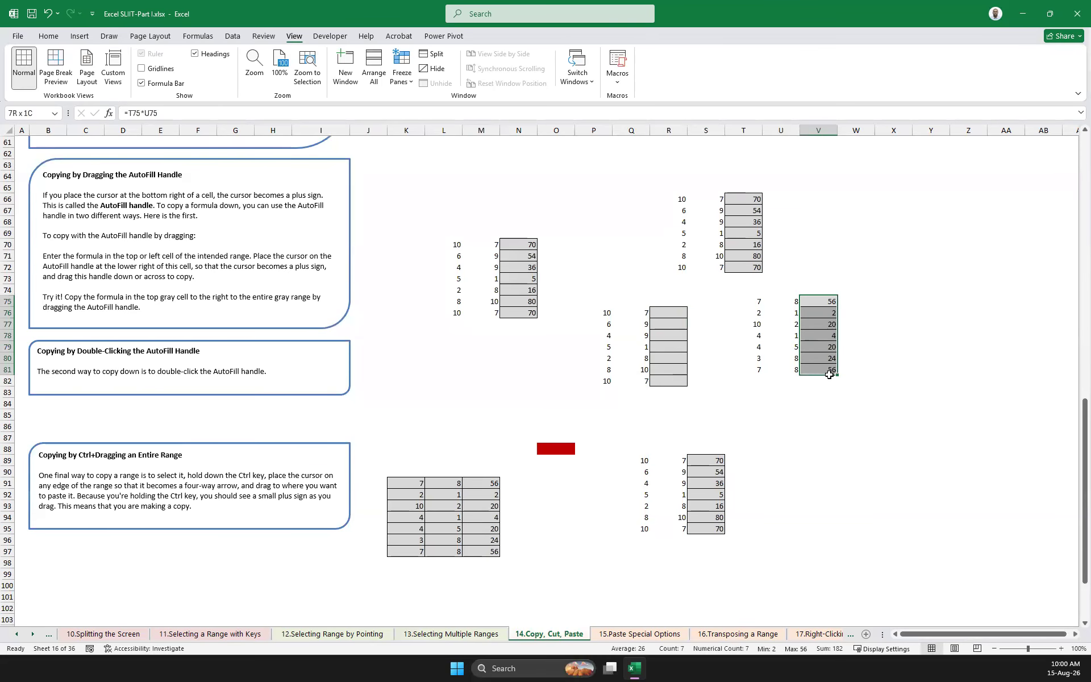
{"action": "key", "text": "Delete"}
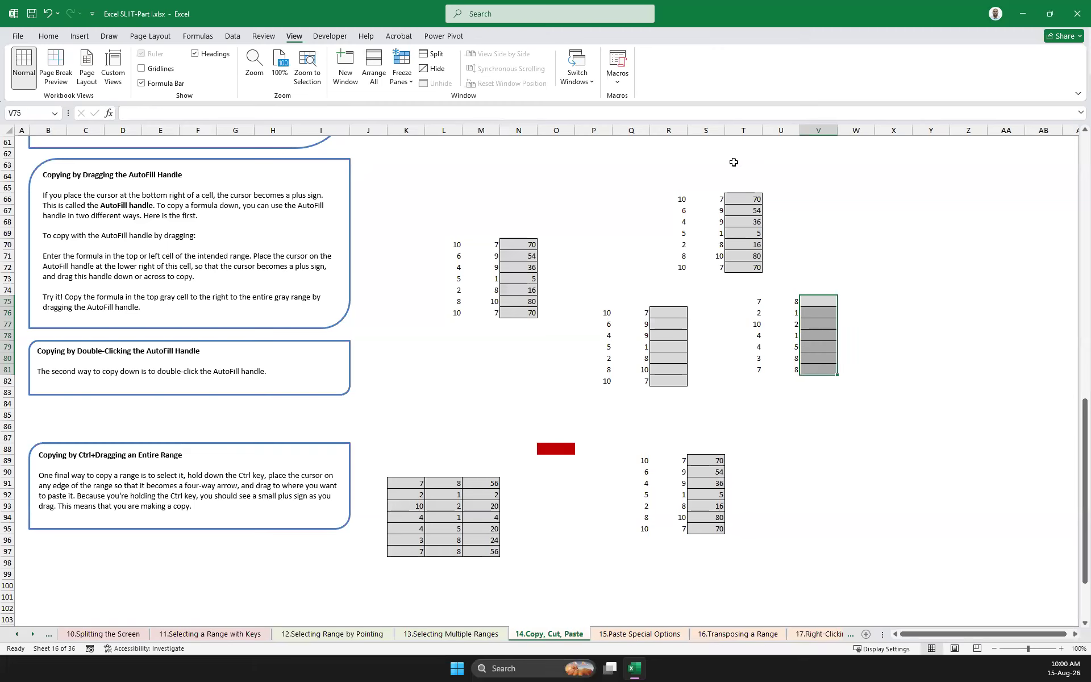
{"action": "left_click_drag", "start_coordinate": [743, 198], "coordinate": [743, 270]}
{"action": "key", "text": "Delete"}
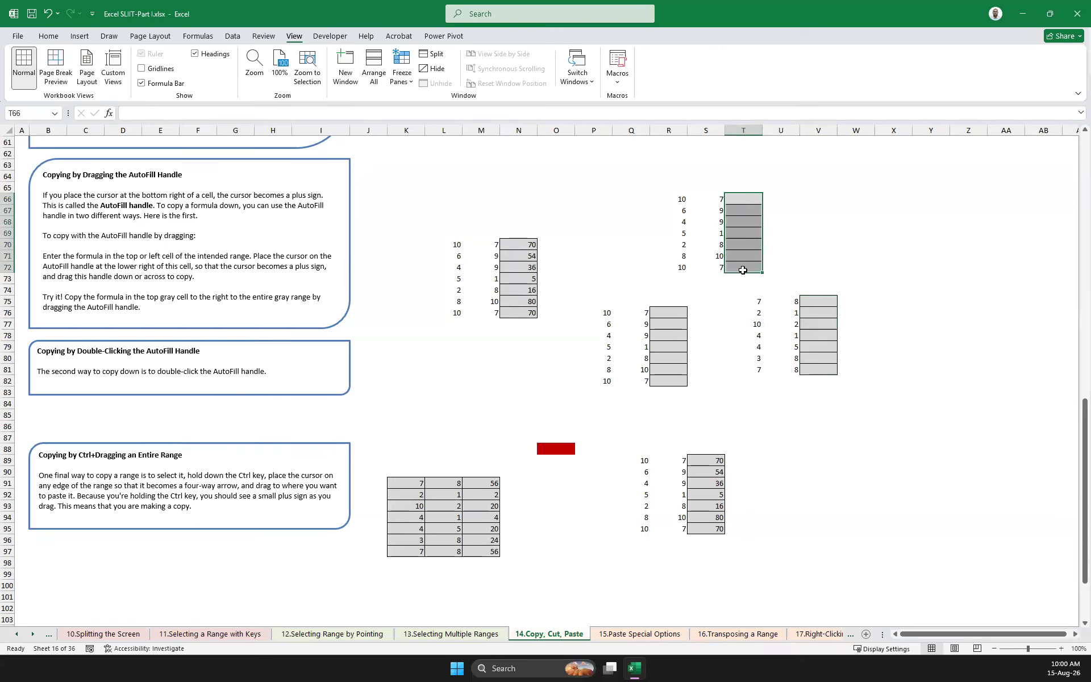
Clear the remaining gray result ranges N70:N76, S89:S95 and M91:M97
{"action": "left_click_drag", "start_coordinate": [523, 243], "coordinate": [531, 319]}
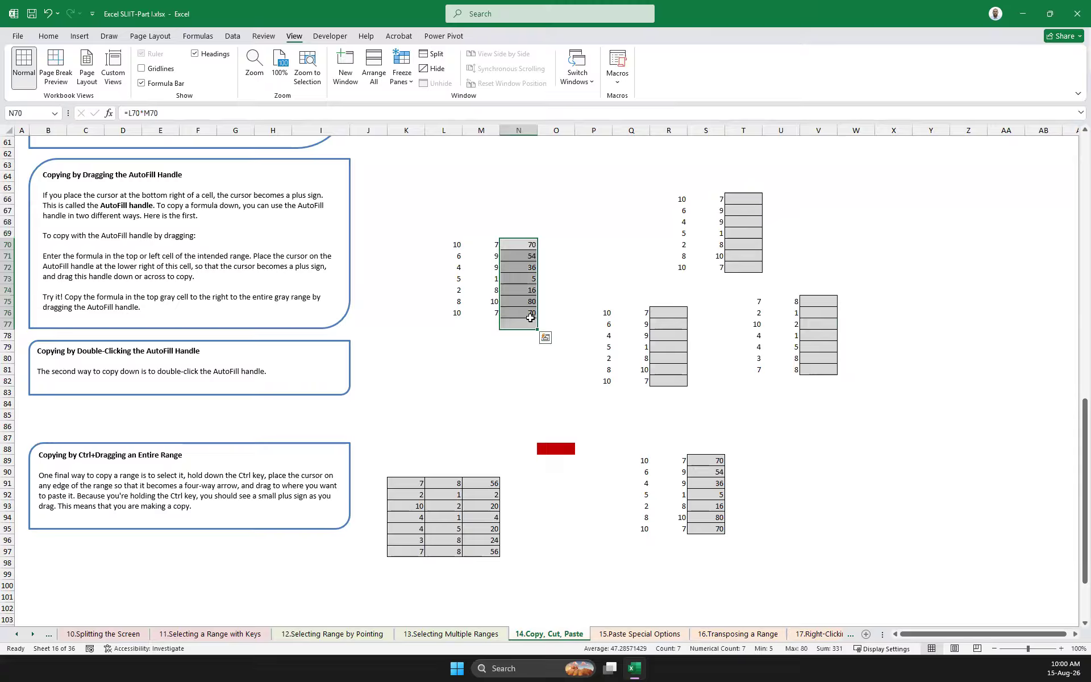
{"action": "key", "text": "Delete"}
{"action": "left_click_drag", "start_coordinate": [717, 462], "coordinate": [717, 527]}
{"action": "key", "text": "Delete"}
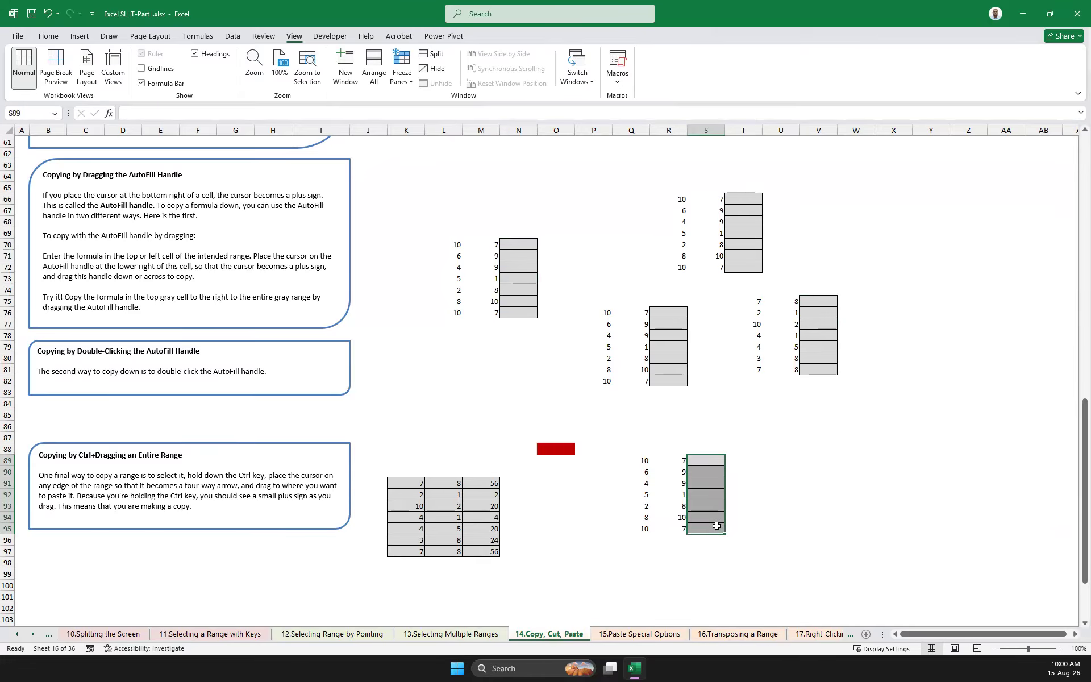
{"action": "left_click_drag", "start_coordinate": [490, 483], "coordinate": [494, 551]}
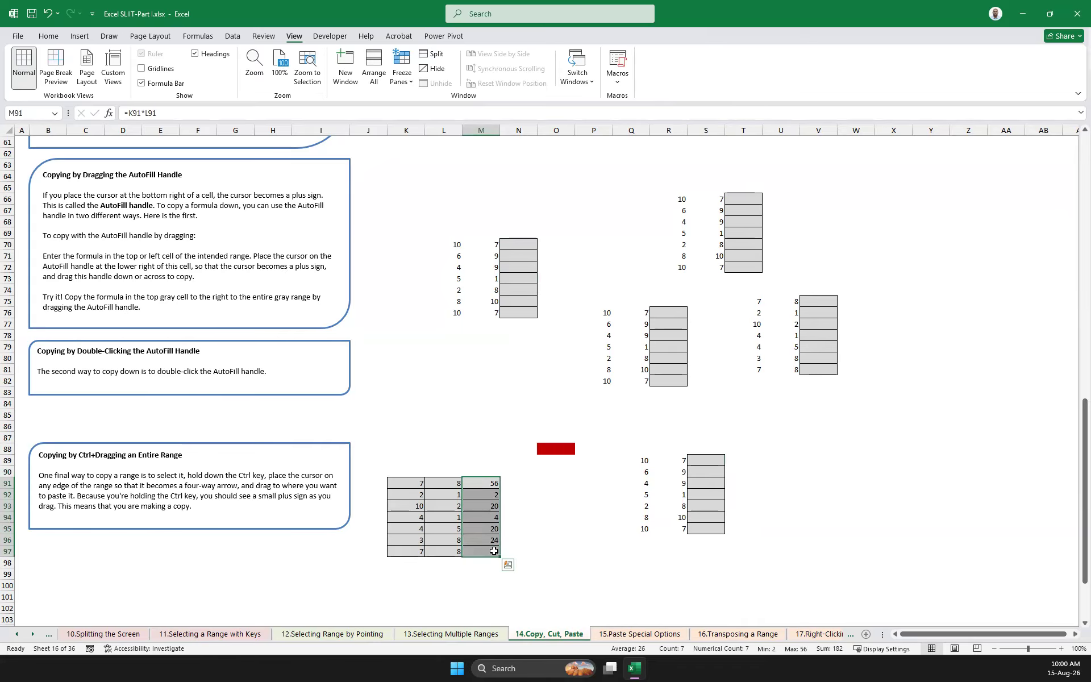
{"action": "key", "text": "Delete"}
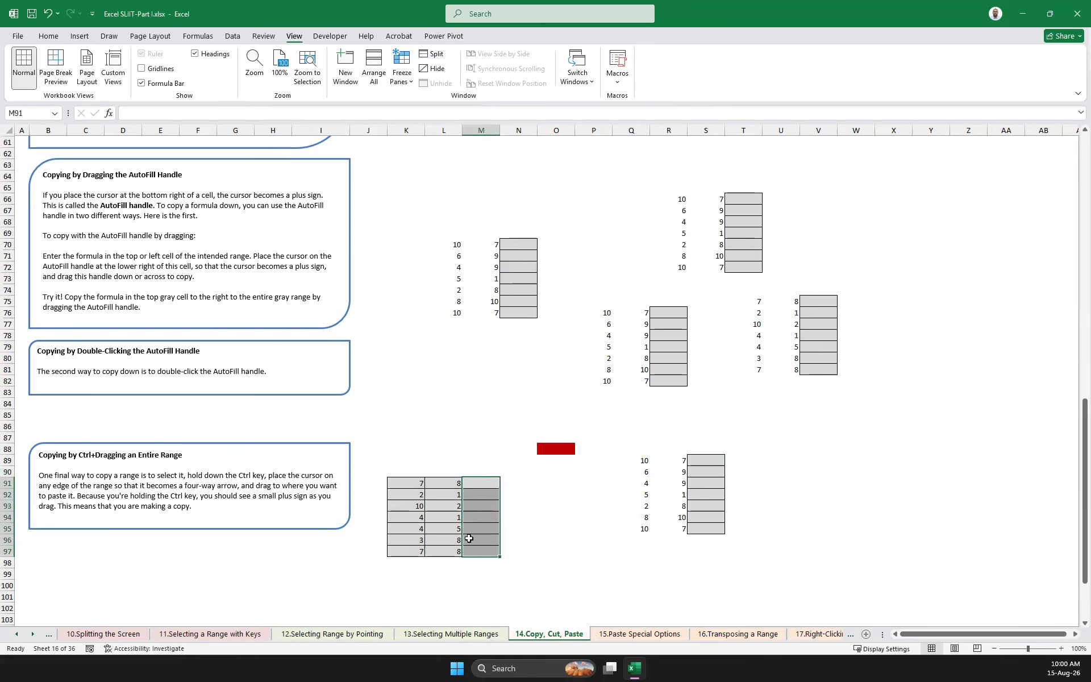
Return to the Ctrl+c and Ctrl+v exercise and select M14, the first cell of its empty gray range
{"action": "scroll", "coordinate": [465, 526], "scroll_direction": "up", "scroll_amount": 20}
{"action": "scroll", "coordinate": [434, 439], "scroll_direction": "down", "scroll_amount": 8}
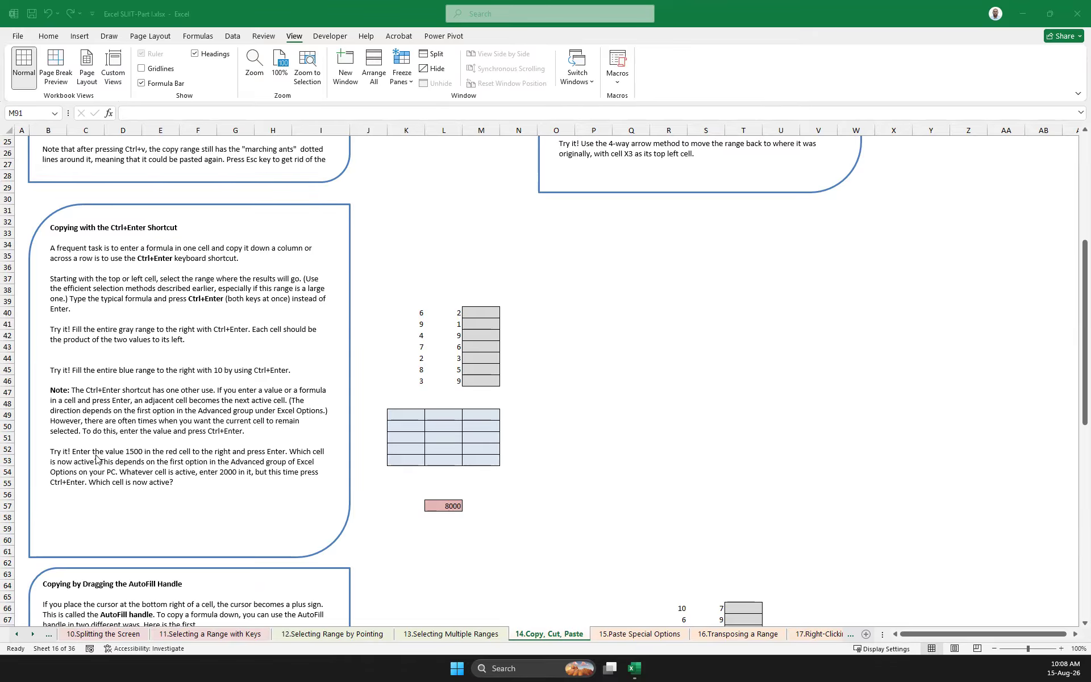
{"action": "scroll", "coordinate": [96, 444], "scroll_direction": "up", "scroll_amount": 8}
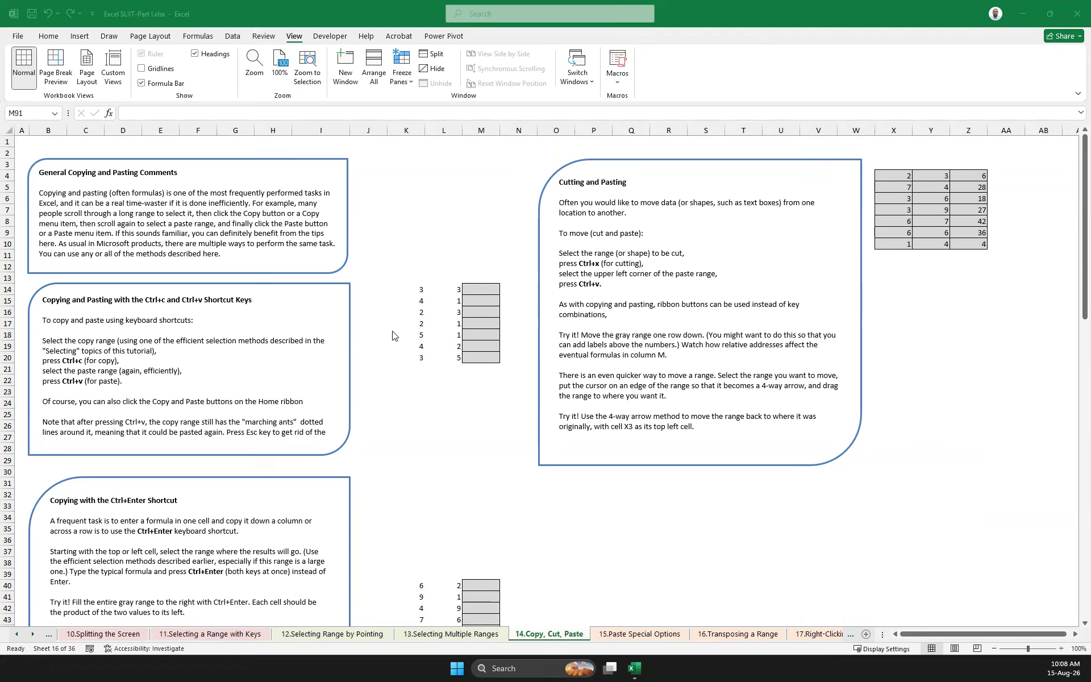
{"action": "left_click", "coordinate": [475, 295]}
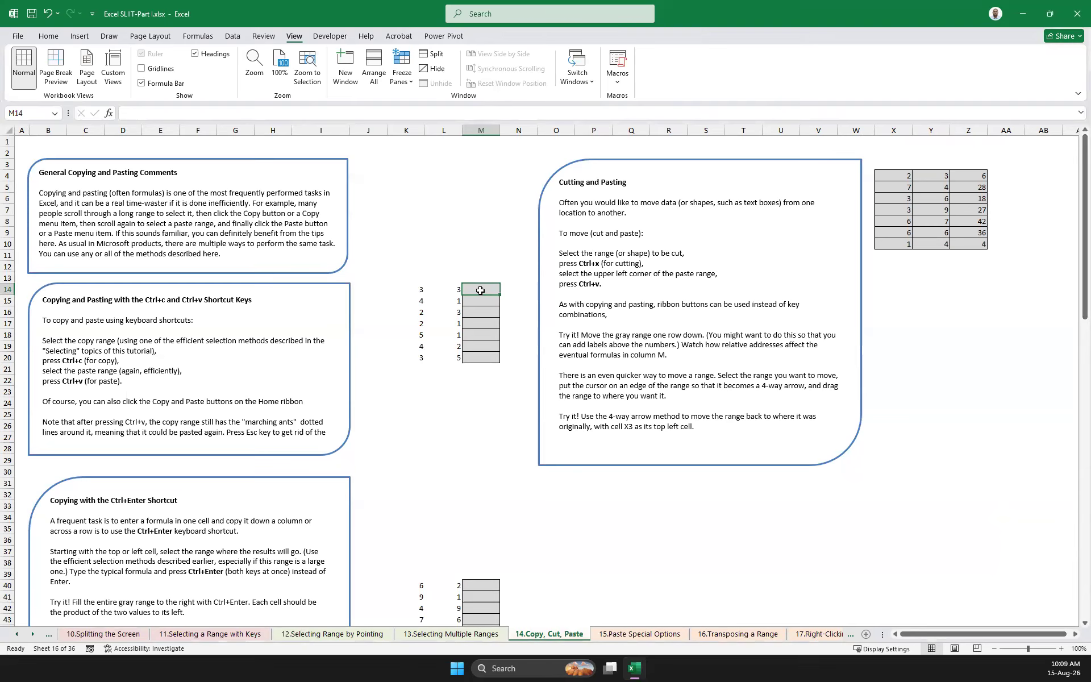
{"action": "scroll", "coordinate": [436, 315], "scroll_direction": "down", "scroll_amount": 3}
{"action": "scroll", "coordinate": [434, 312], "scroll_direction": "up", "scroll_amount": 3}
{"action": "scroll", "coordinate": [341, 350], "scroll_direction": "down", "scroll_amount": 2}
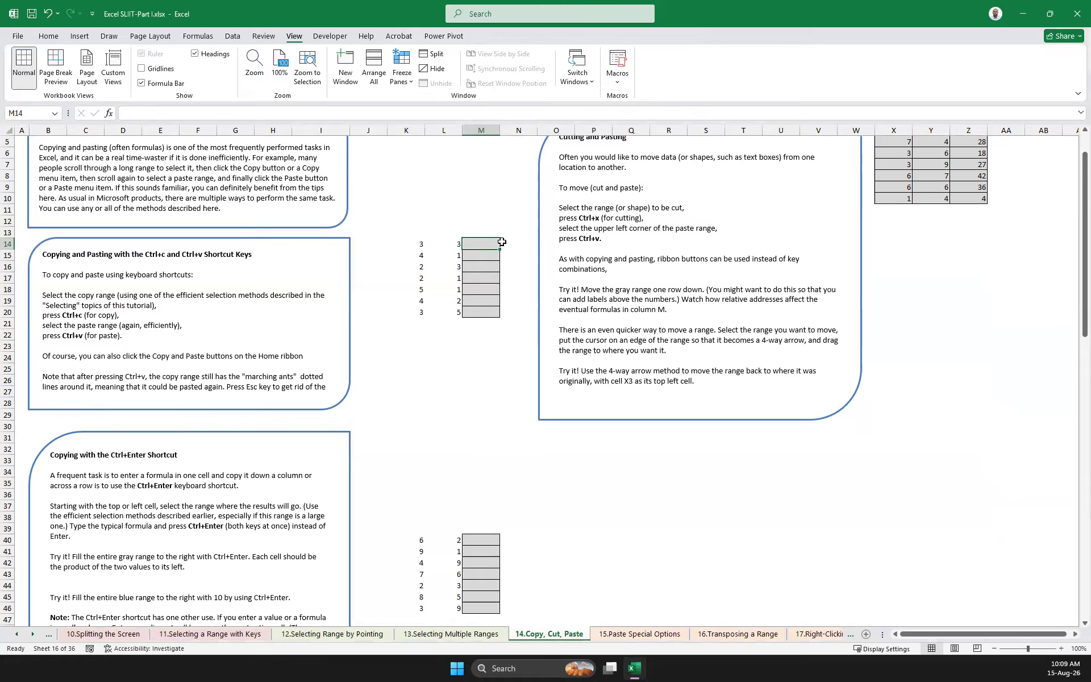
{"action": "type", "text": "="}
{"action": "left_click", "coordinate": [416, 245]}
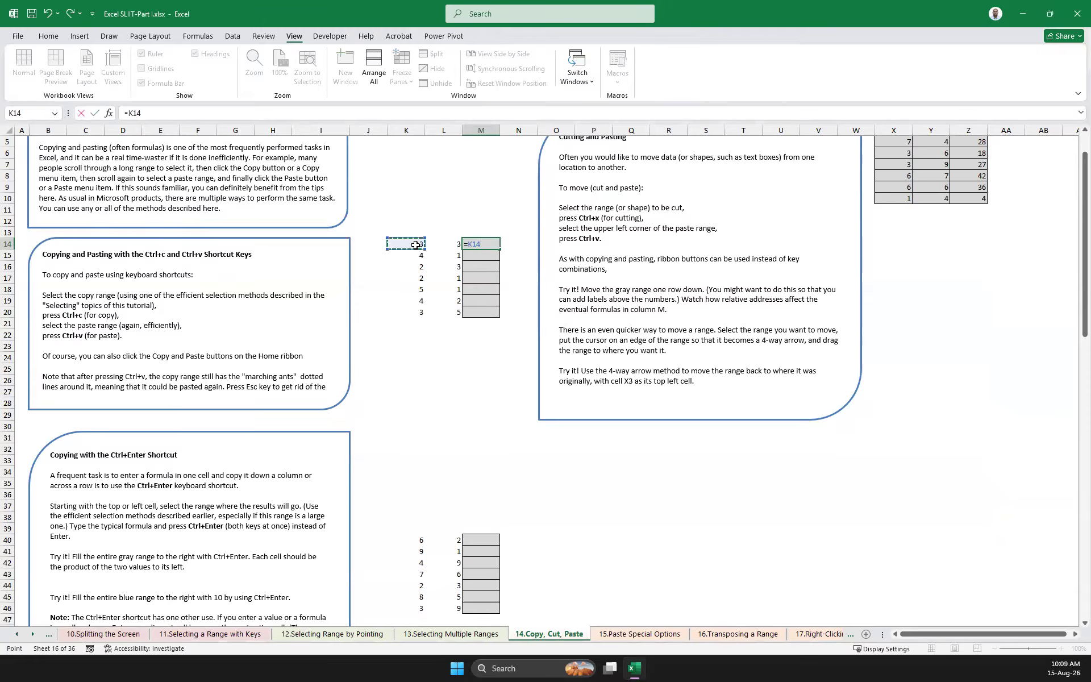
{"action": "left_click", "coordinate": [493, 355]}
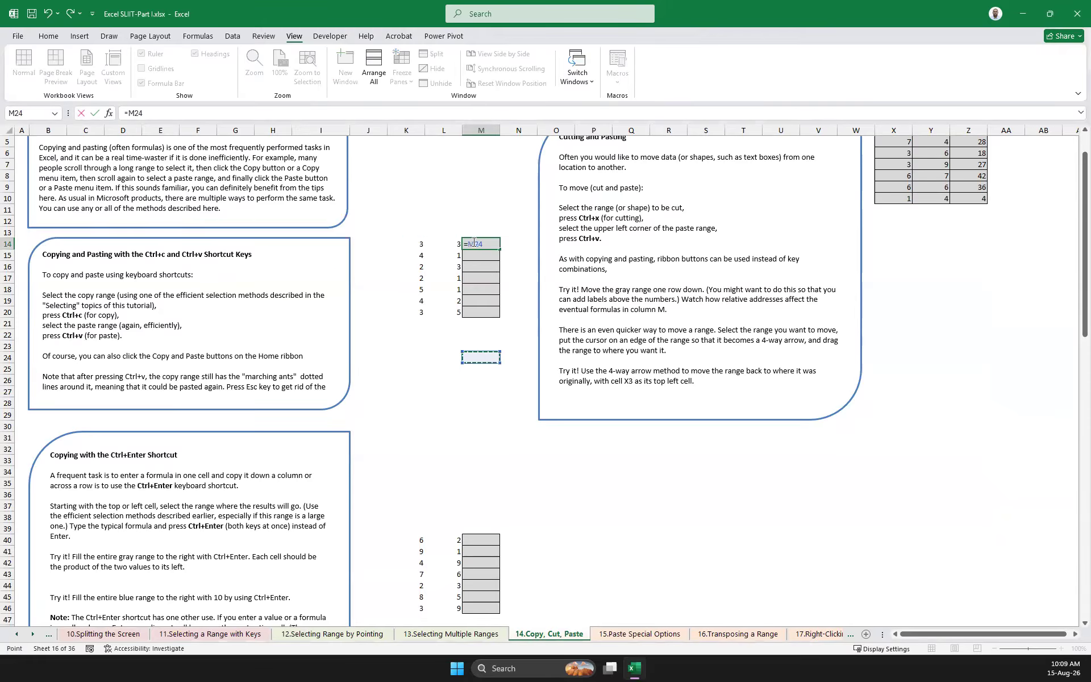
{"action": "key", "text": "Escape"}
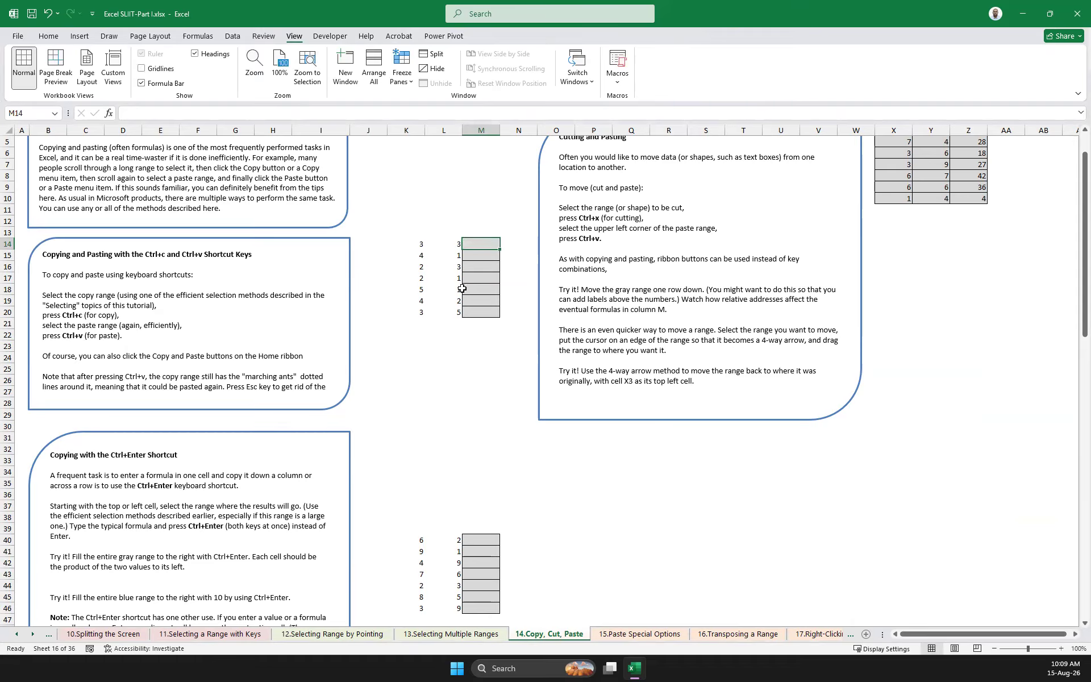
Enter the formula =K14*L14 in M14 and fill it down through M20
{"action": "left_click_drag", "start_coordinate": [475, 241], "coordinate": [481, 315]}
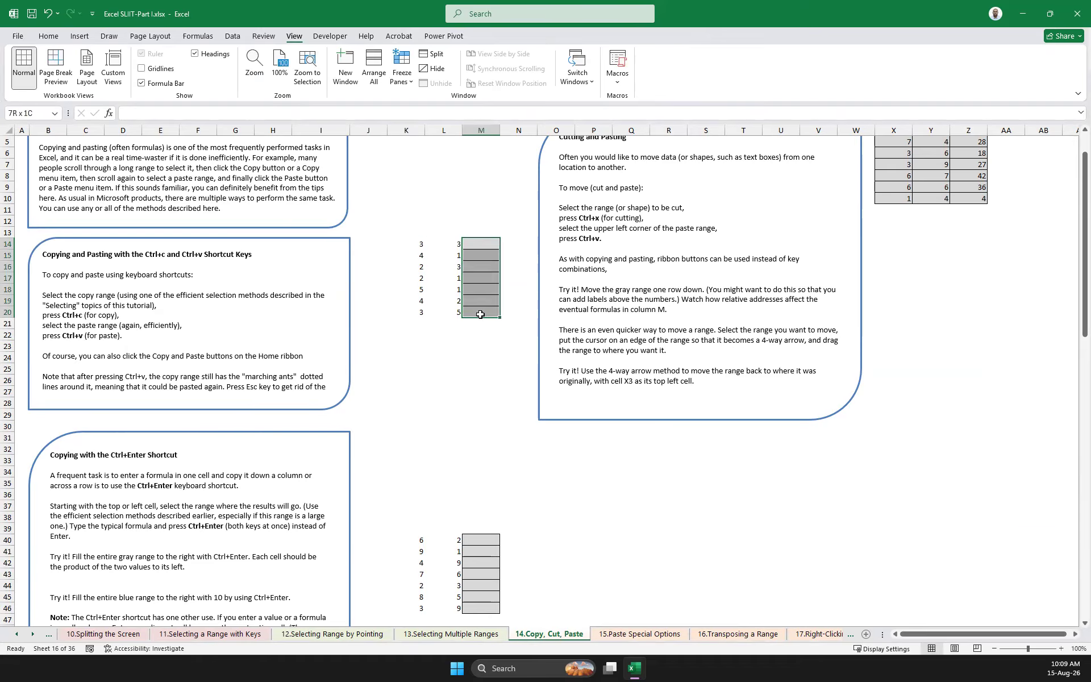
{"action": "left_click", "coordinate": [463, 416]}
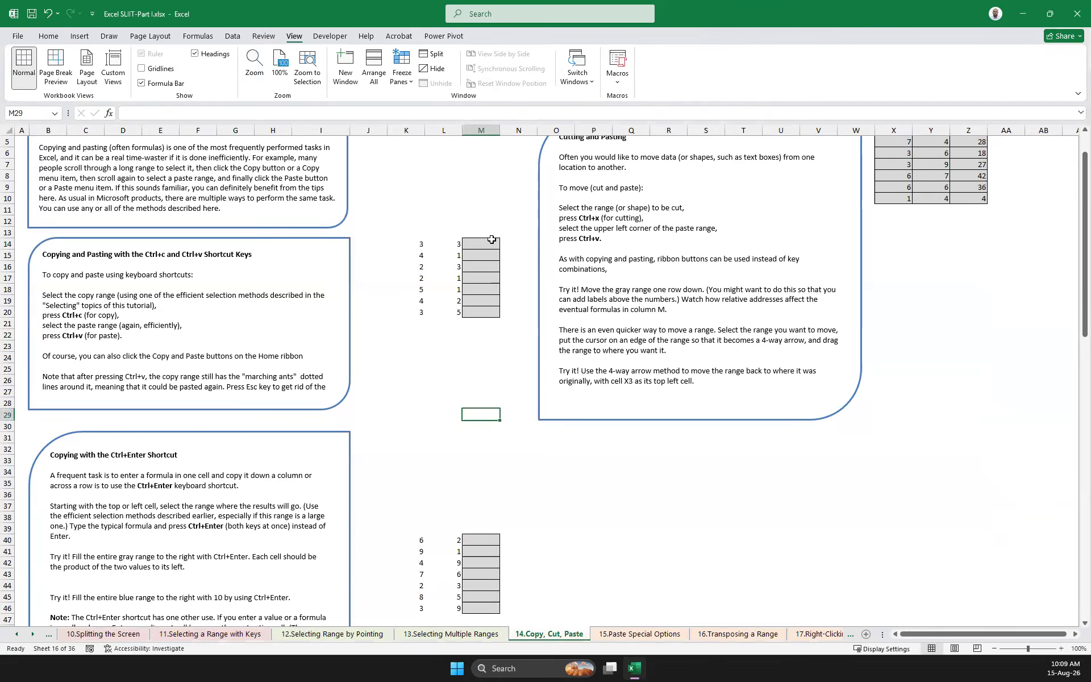
{"action": "left_click", "coordinate": [473, 243]}
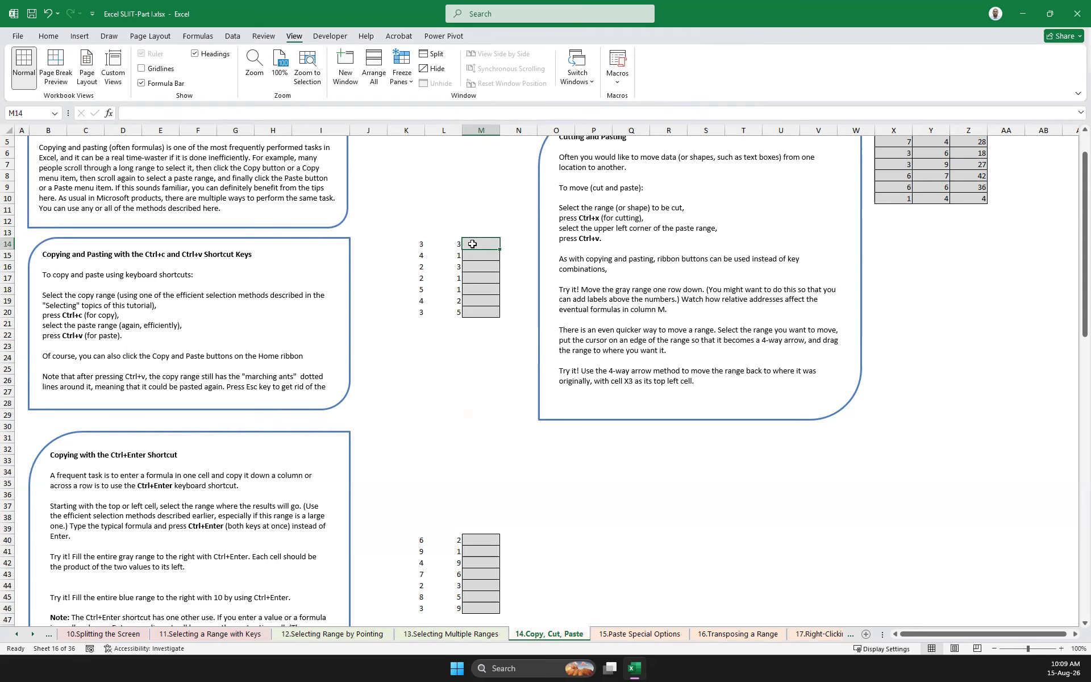
{"action": "type", "text": "="}
{"action": "left_click", "coordinate": [418, 245]}
{"action": "type", "text": "*"}
{"action": "left_click", "coordinate": [446, 244]}
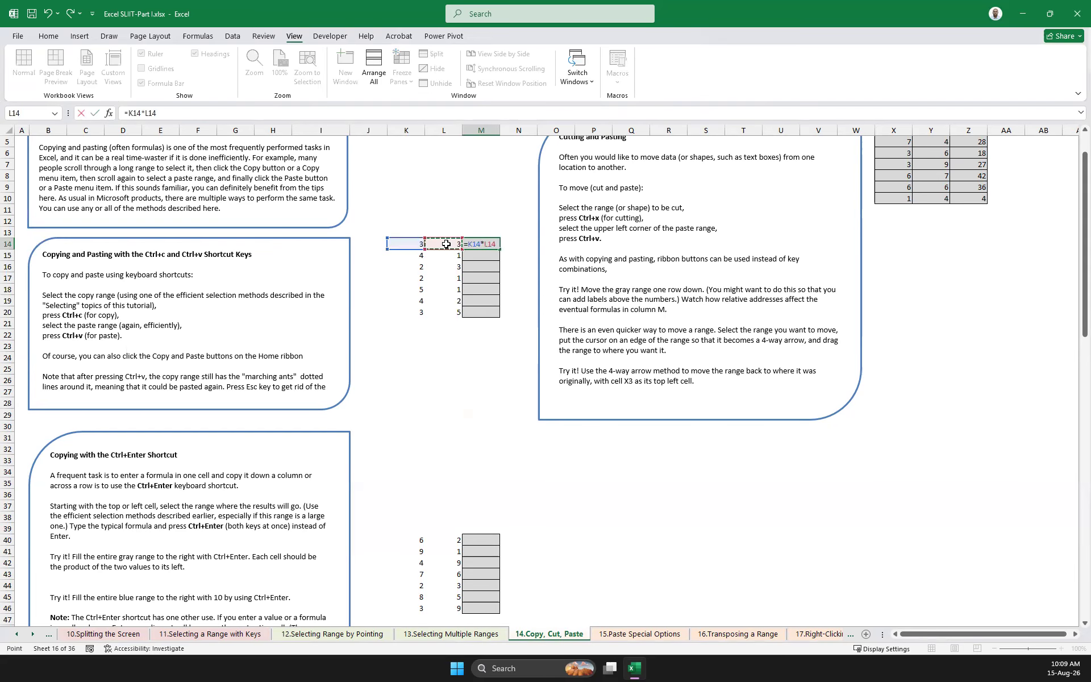
{"action": "key", "text": "ctrl+Return"}
{"action": "left_click_drag", "start_coordinate": [500, 249], "coordinate": [500, 319]}
Clear the contents of M14:M22
{"action": "left_click_drag", "start_coordinate": [473, 243], "coordinate": [490, 332]}
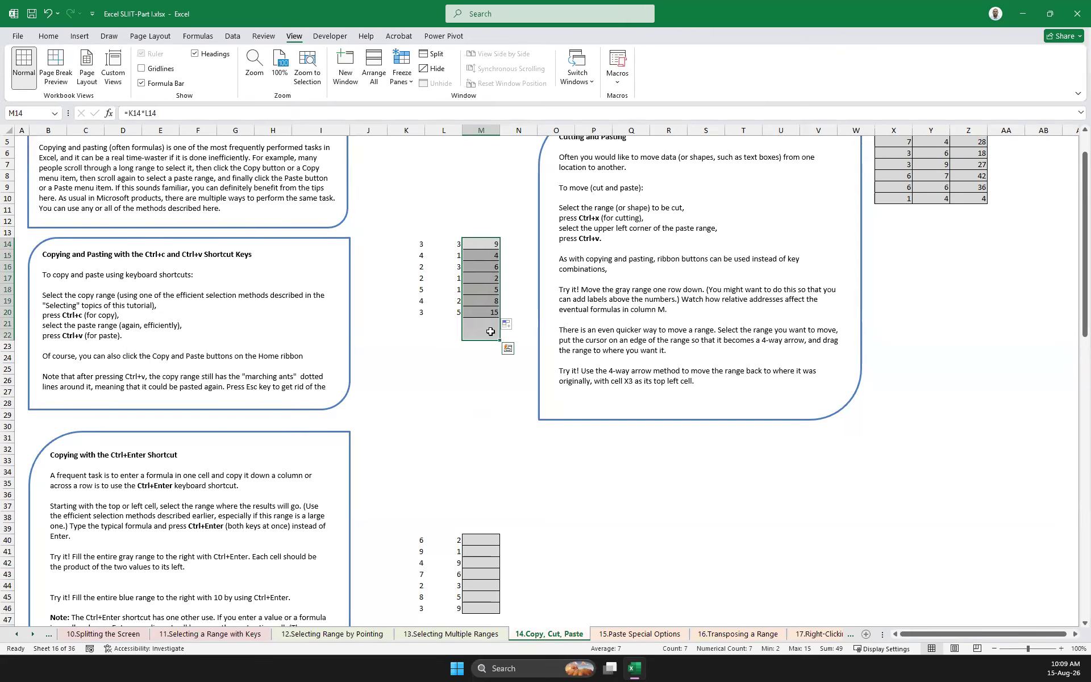
{"action": "key", "text": "Delete"}
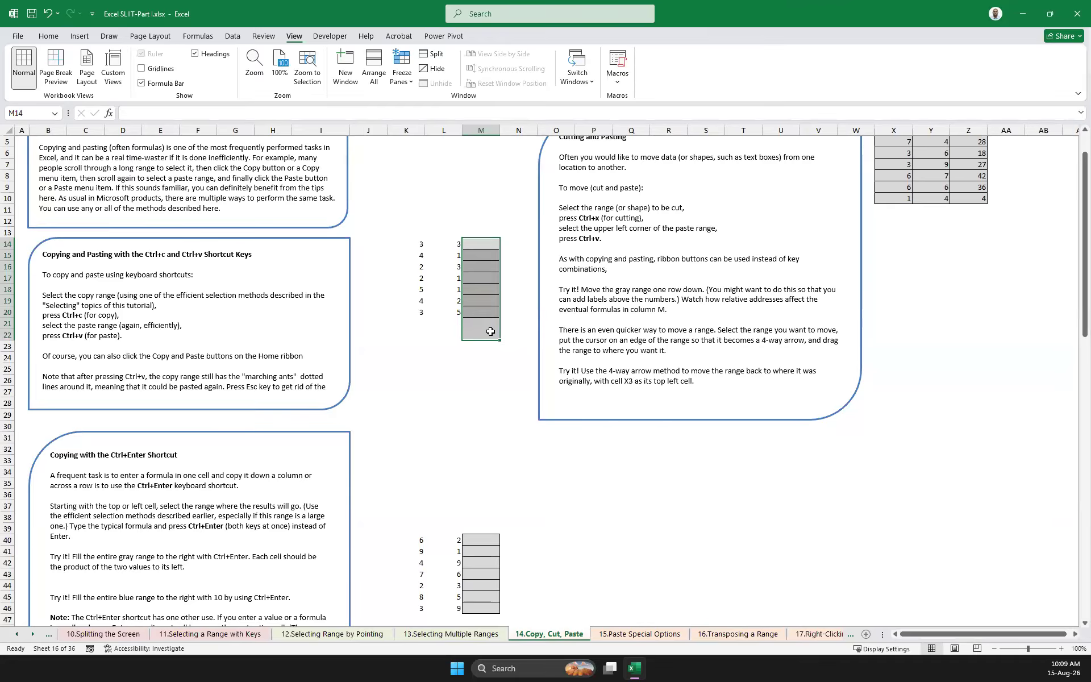
{"action": "left_click", "coordinate": [485, 241]}
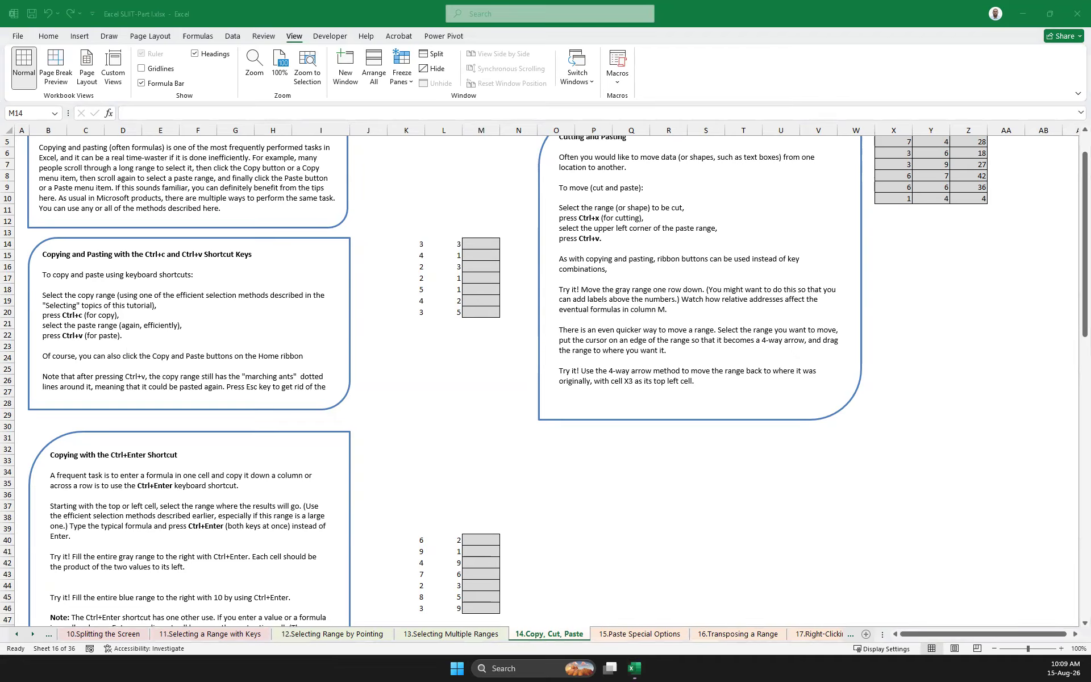
{"action": "left_click", "coordinate": [471, 395]}
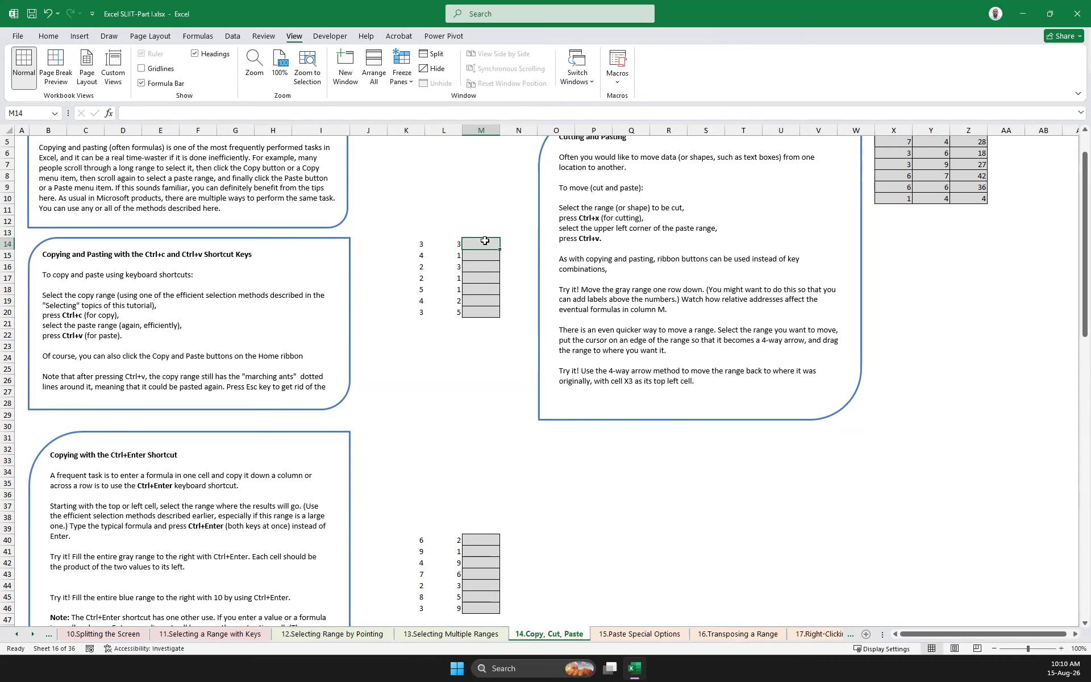
Fill the whole gray range M14:M20 with the formula =K14*L14 in a single entry
{"action": "left_click_drag", "start_coordinate": [484, 241], "coordinate": [486, 312]}
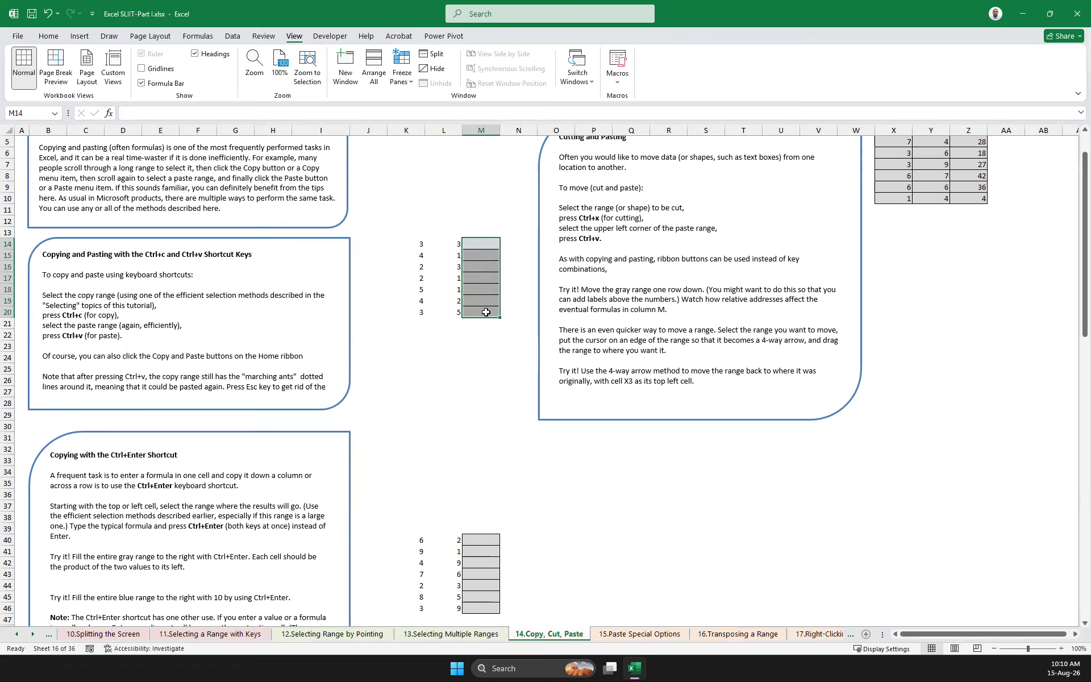
{"action": "type", "text": "="}
{"action": "left_click", "coordinate": [414, 244]}
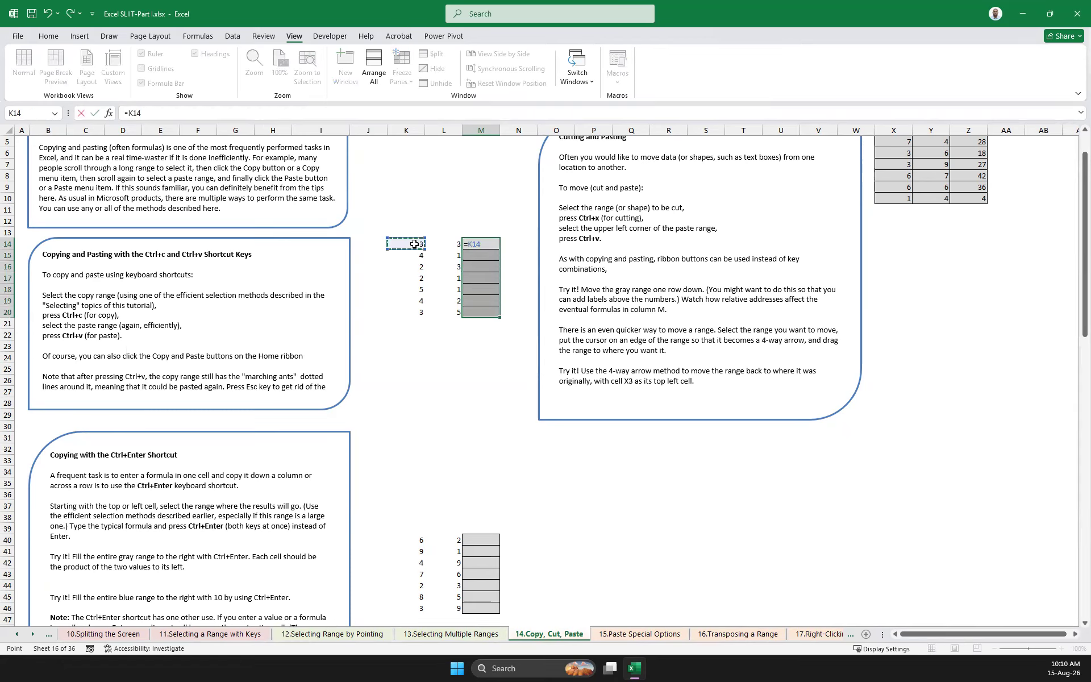
{"action": "type", "text": "*"}
{"action": "left_click", "coordinate": [446, 244]}
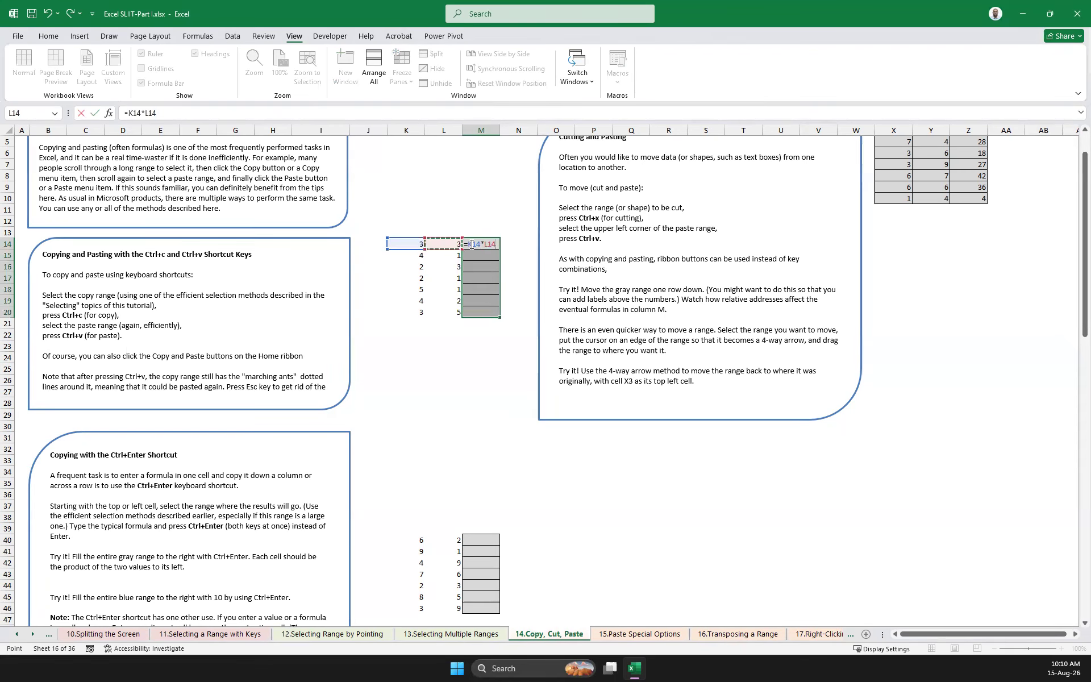
{"action": "key", "text": "ctrl+Return"}
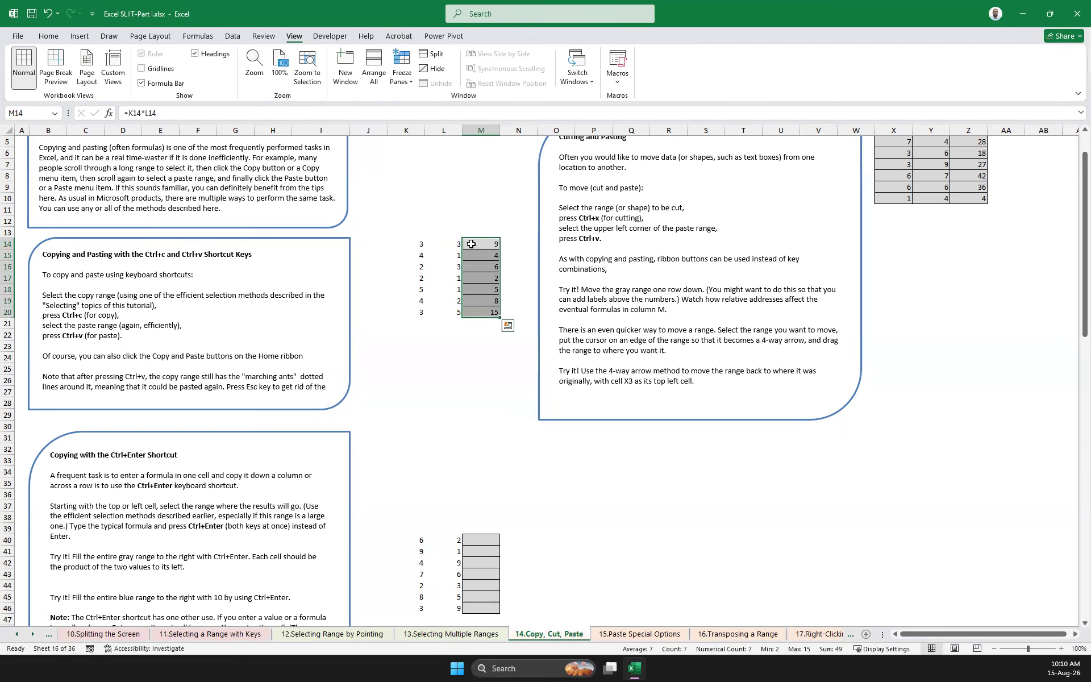
Copy the red cell L57 and paste it with its formatting over the blue range K49:M53
{"action": "scroll", "coordinate": [469, 326], "scroll_direction": "down", "scroll_amount": 1}
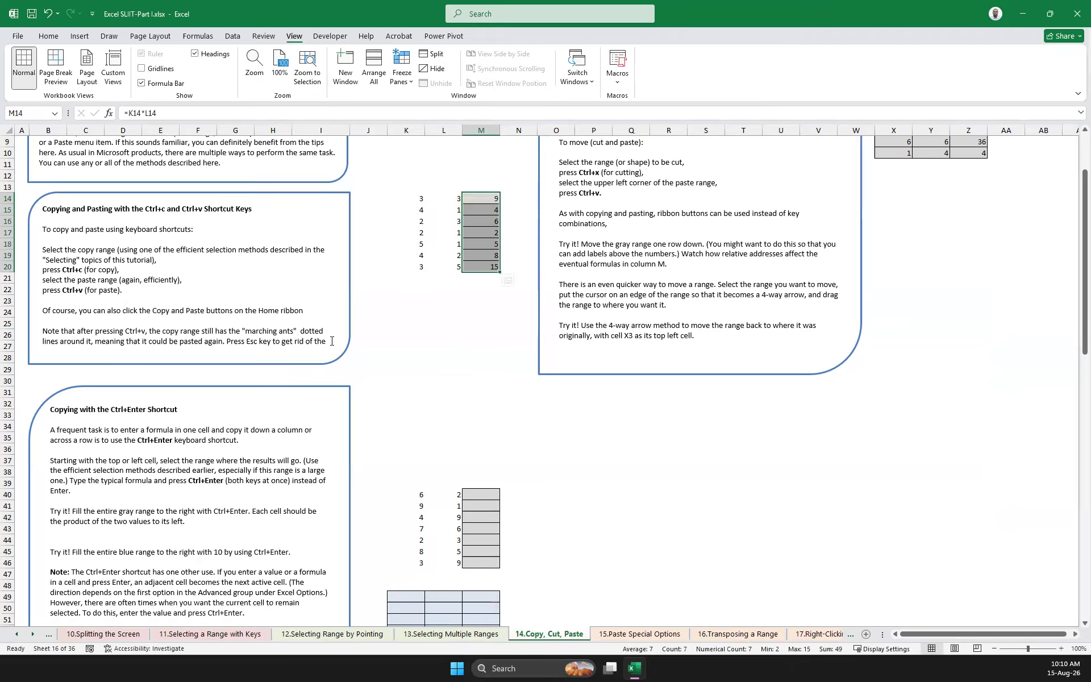
{"action": "scroll", "coordinate": [375, 386], "scroll_direction": "down", "scroll_amount": 2}
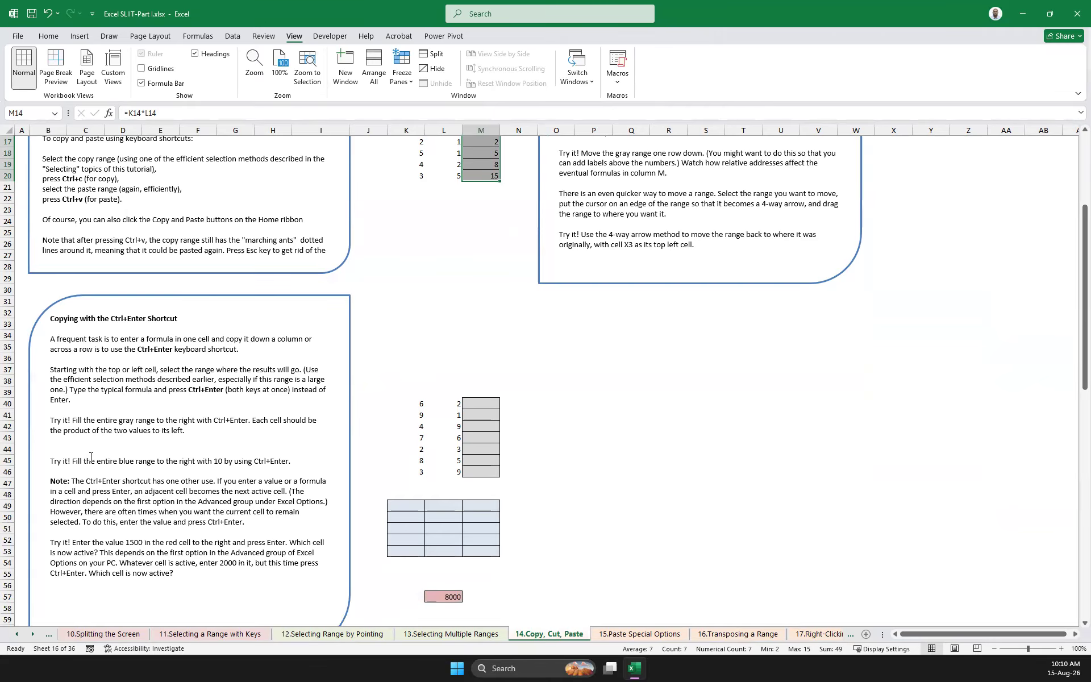
{"action": "left_click", "coordinate": [446, 597]}
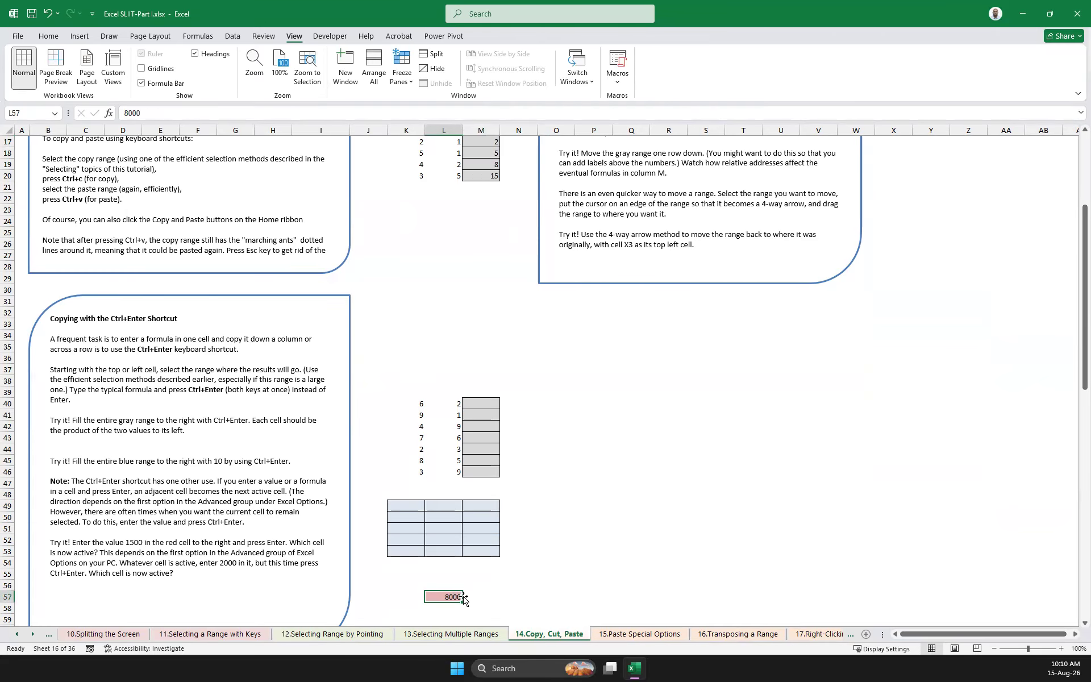
{"action": "left_click_drag", "start_coordinate": [396, 506], "coordinate": [495, 557]}
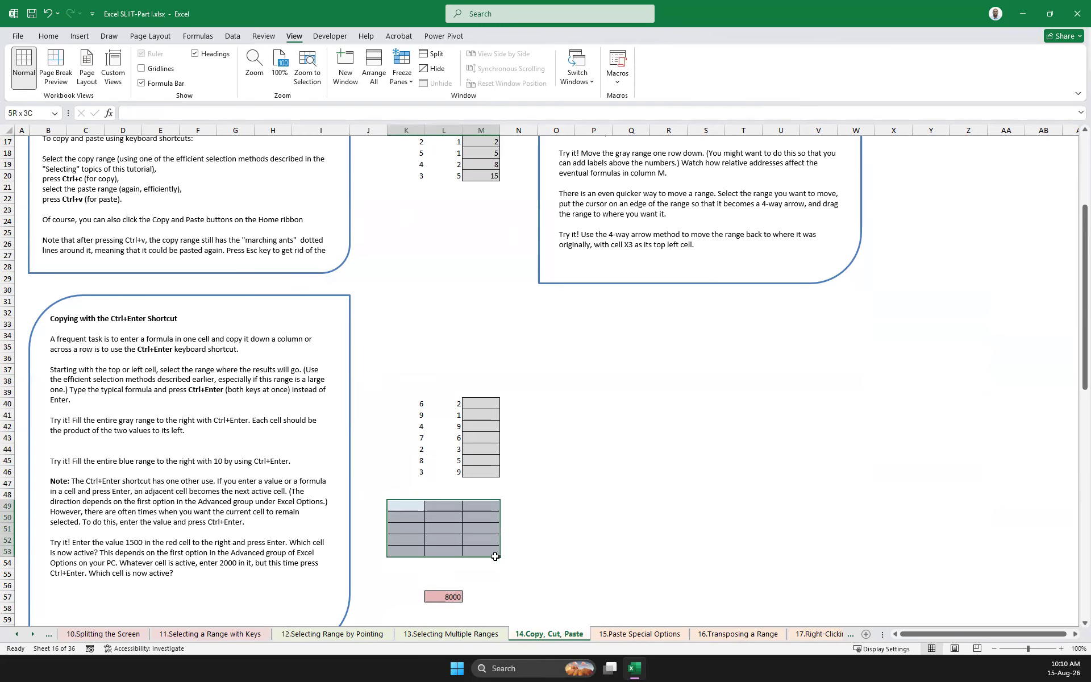
{"action": "left_click", "coordinate": [442, 598]}
{"action": "key", "text": "ctrl+c"}
{"action": "left_click_drag", "start_coordinate": [397, 506], "coordinate": [483, 551]}
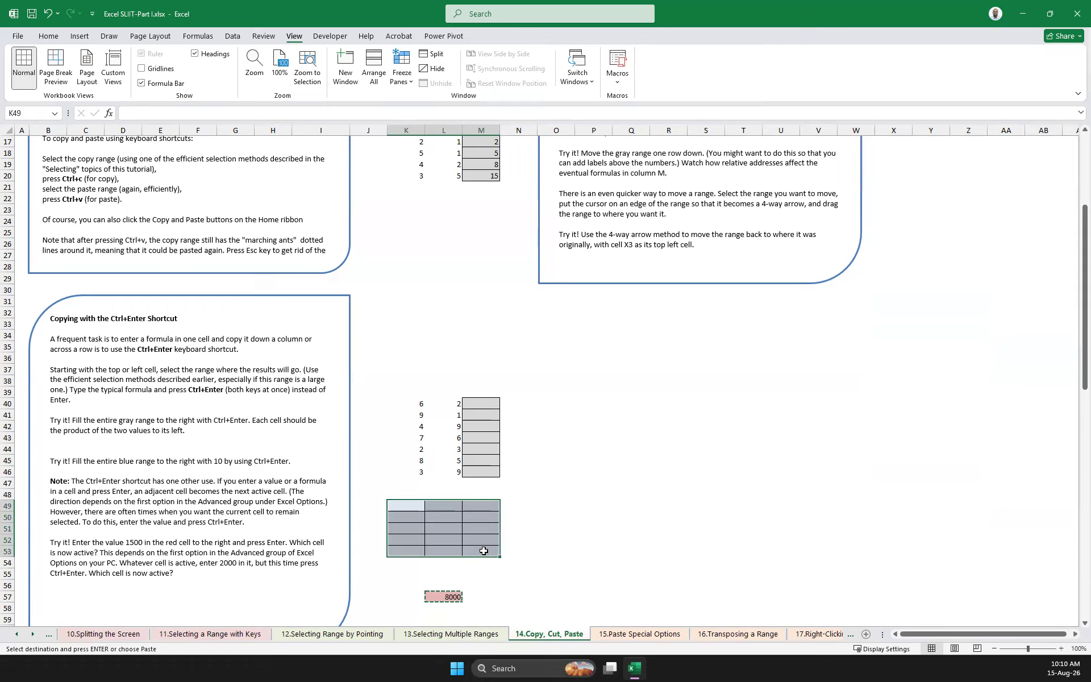
{"action": "key", "text": "ctrl+v"}
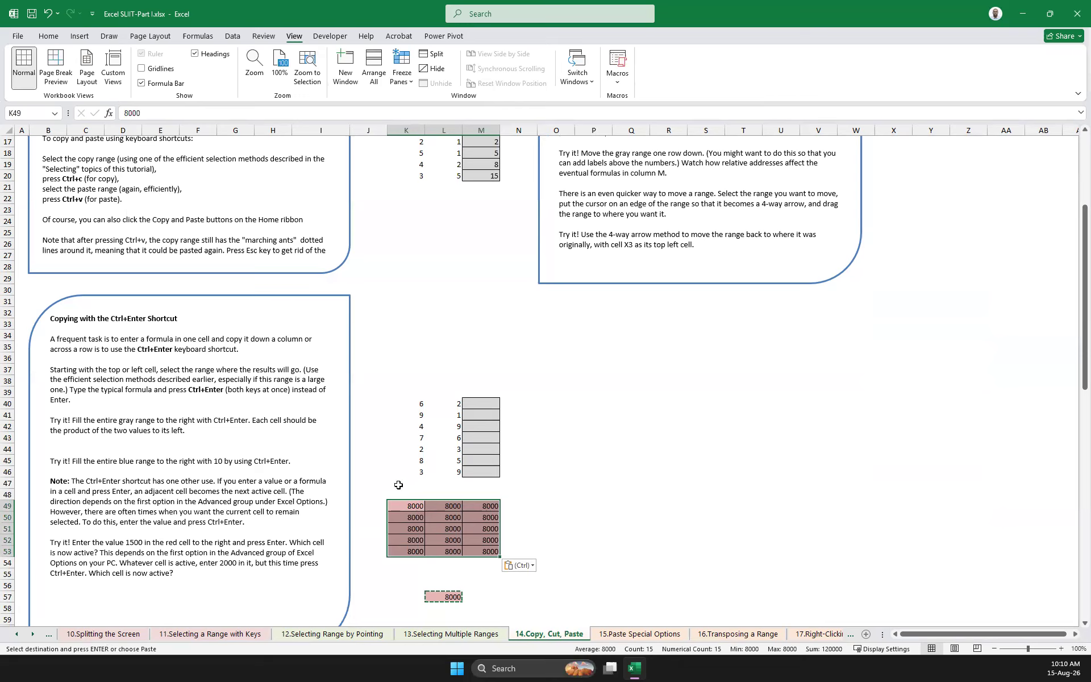
Undo the paste over K49:M53 and look at the paste options available for the red cell L57
{"action": "key", "text": "ctrl+z"}
{"action": "left_click", "coordinate": [444, 597]}
{"action": "right_click", "coordinate": [444, 597]}
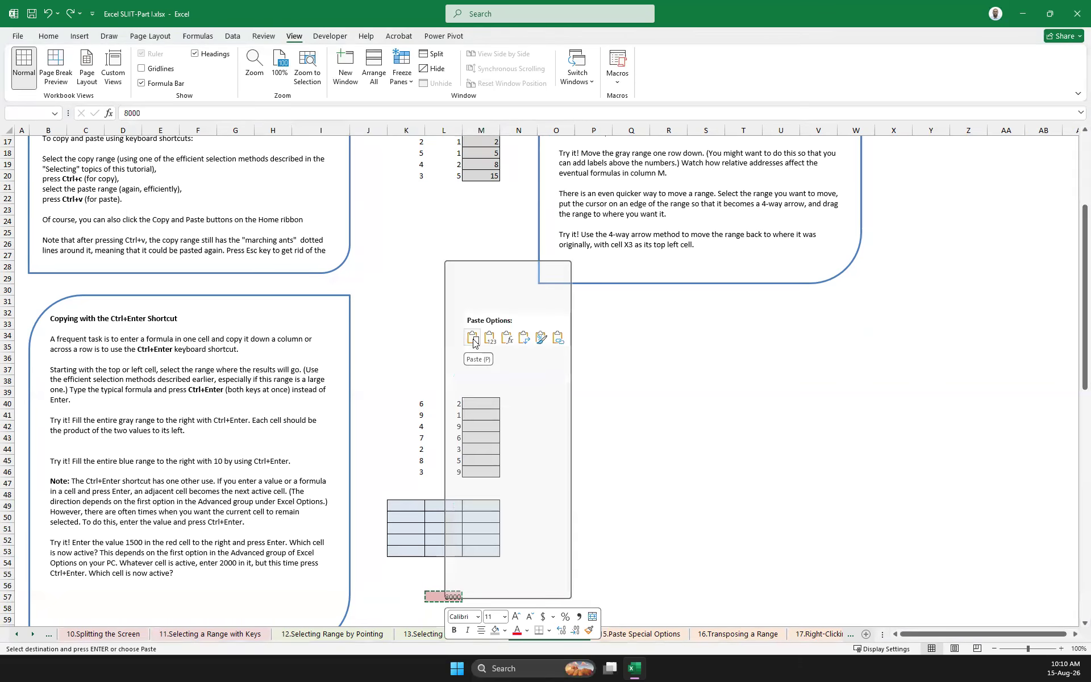
{"action": "left_click", "coordinate": [662, 495]}
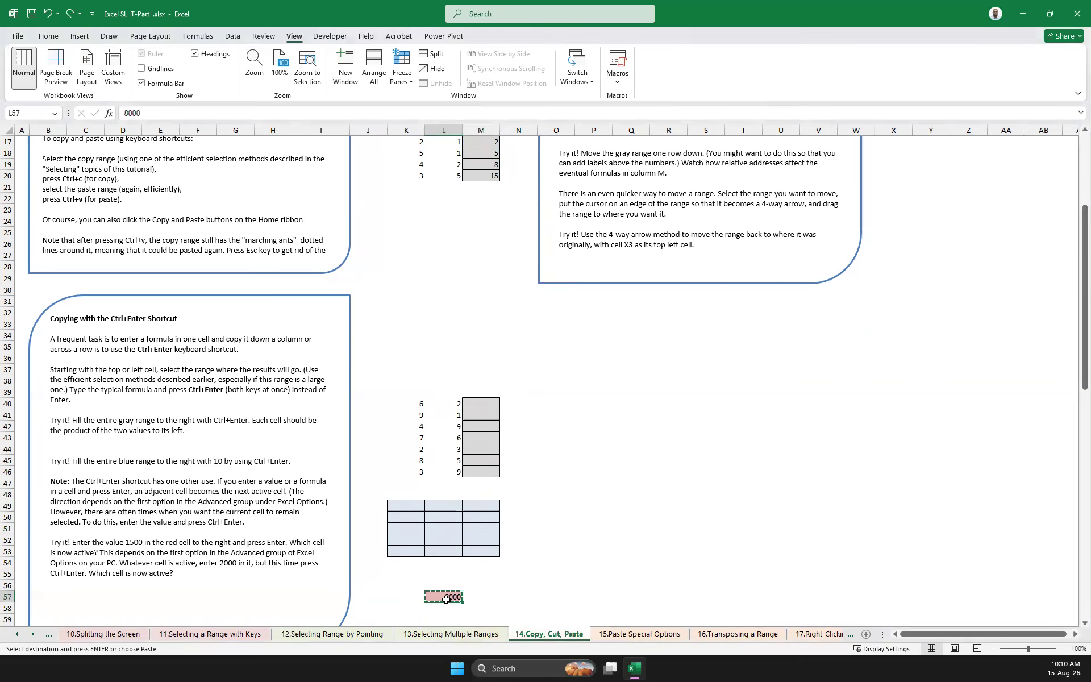
{"action": "right_click", "coordinate": [445, 598]}
{"action": "left_click", "coordinate": [474, 339]}
{"action": "left_click", "coordinate": [583, 541]}
Make the value in the red cell L57 bold and cancel the copy selection
{"action": "left_click", "coordinate": [439, 596]}
{"action": "left_click", "coordinate": [49, 36]}
{"action": "key", "text": "Escape"}
{"action": "left_click", "coordinate": [641, 537]}
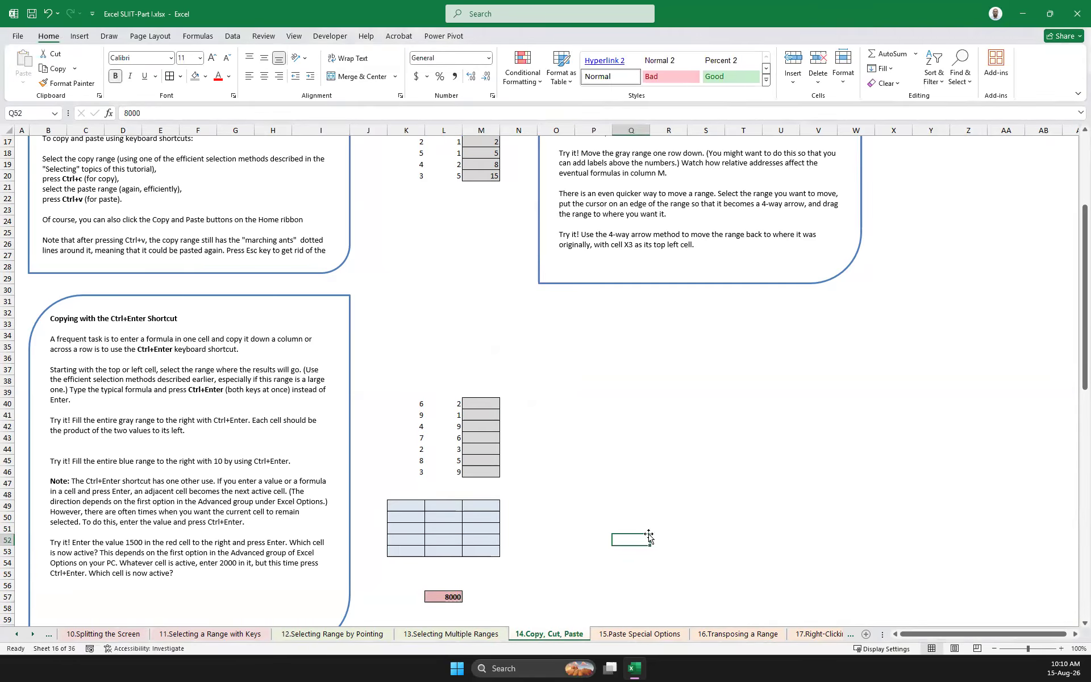
Try pasting only the value of L57 into the blue range K49:M53 and undo it
{"action": "left_click", "coordinate": [447, 596]}
{"action": "key", "text": "ctrl+c"}
{"action": "left_click_drag", "start_coordinate": [399, 505], "coordinate": [485, 546]}
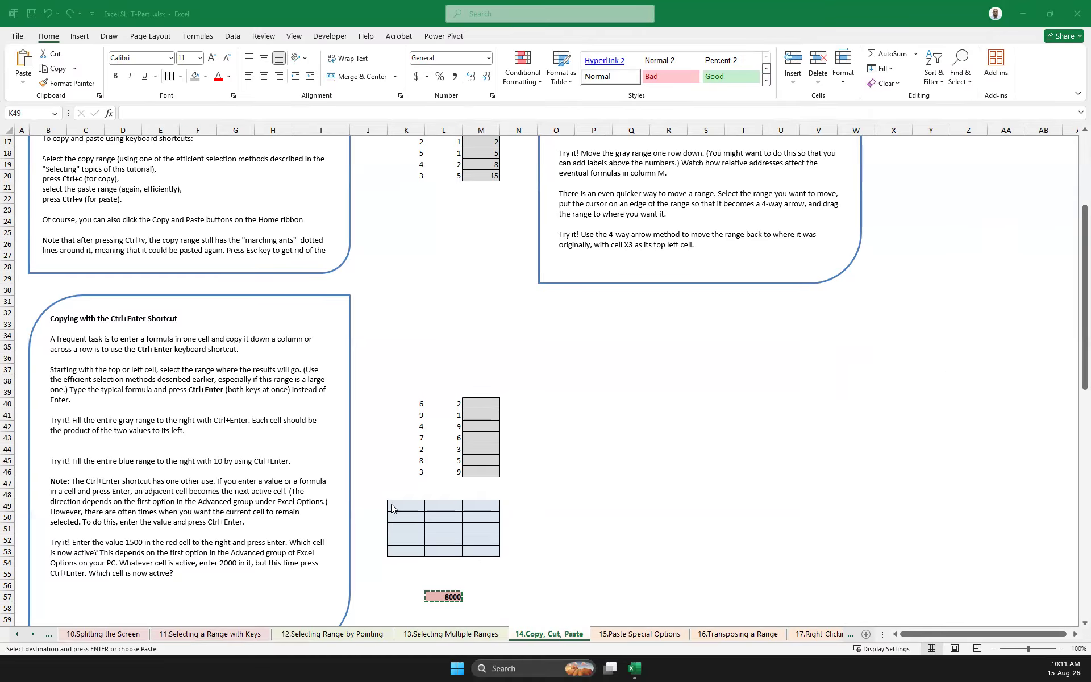
{"action": "left_click_drag", "start_coordinate": [391, 504], "coordinate": [480, 551]}
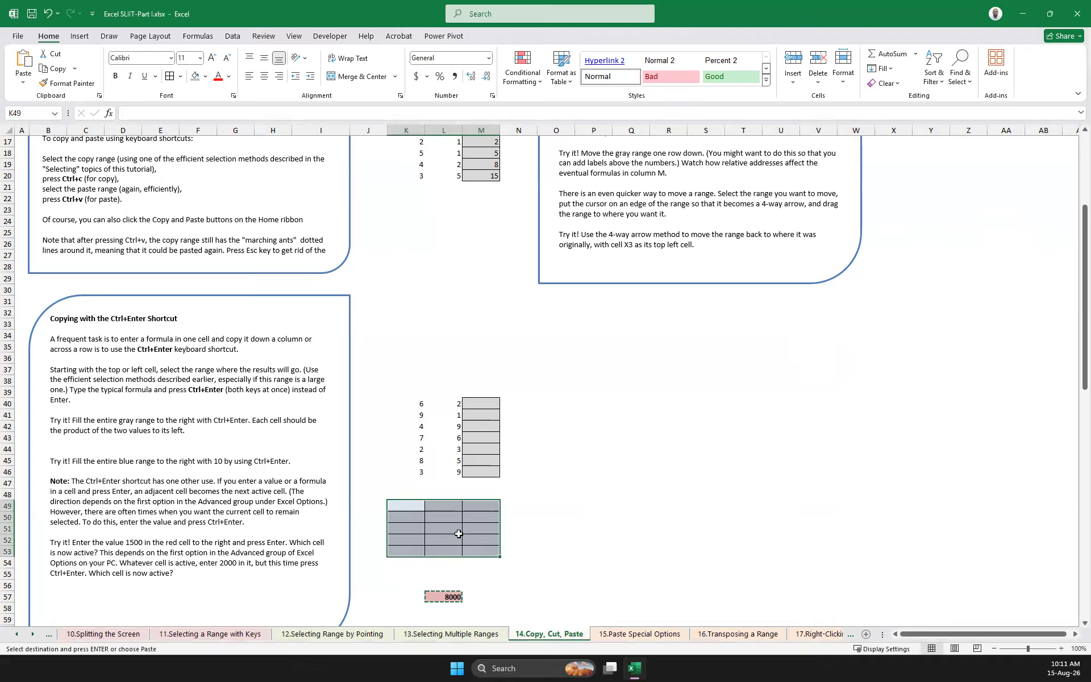
{"action": "right_click", "coordinate": [403, 506]}
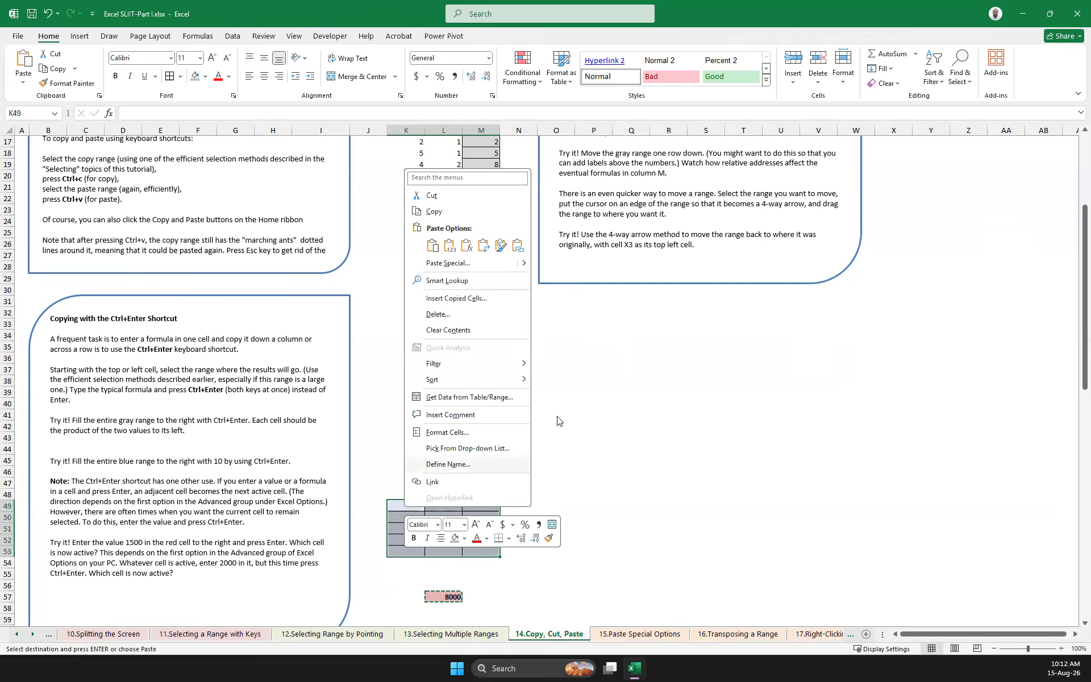
{"action": "left_click", "coordinate": [448, 250]}
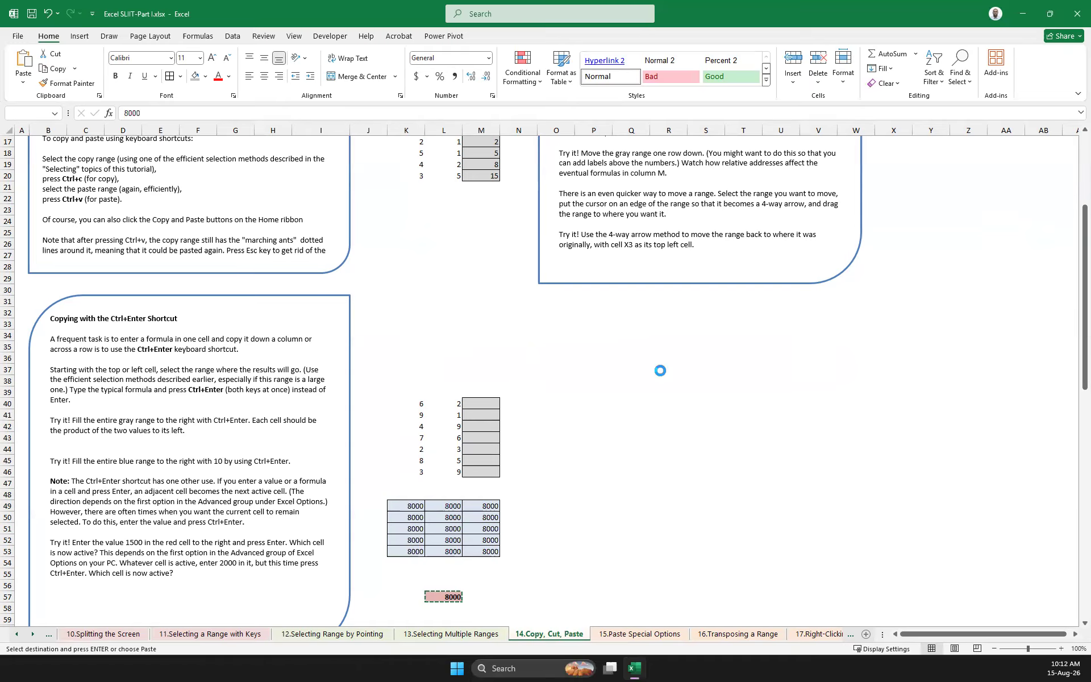
{"action": "left_click", "coordinate": [668, 494]}
{"action": "key", "text": "ctrl+z"}
Copy the red cell L57 again and paste it as values only into the blue range K49:M53
{"action": "left_click", "coordinate": [519, 598]}
{"action": "left_click", "coordinate": [447, 595]}
{"action": "right_click", "coordinate": [456, 596]}
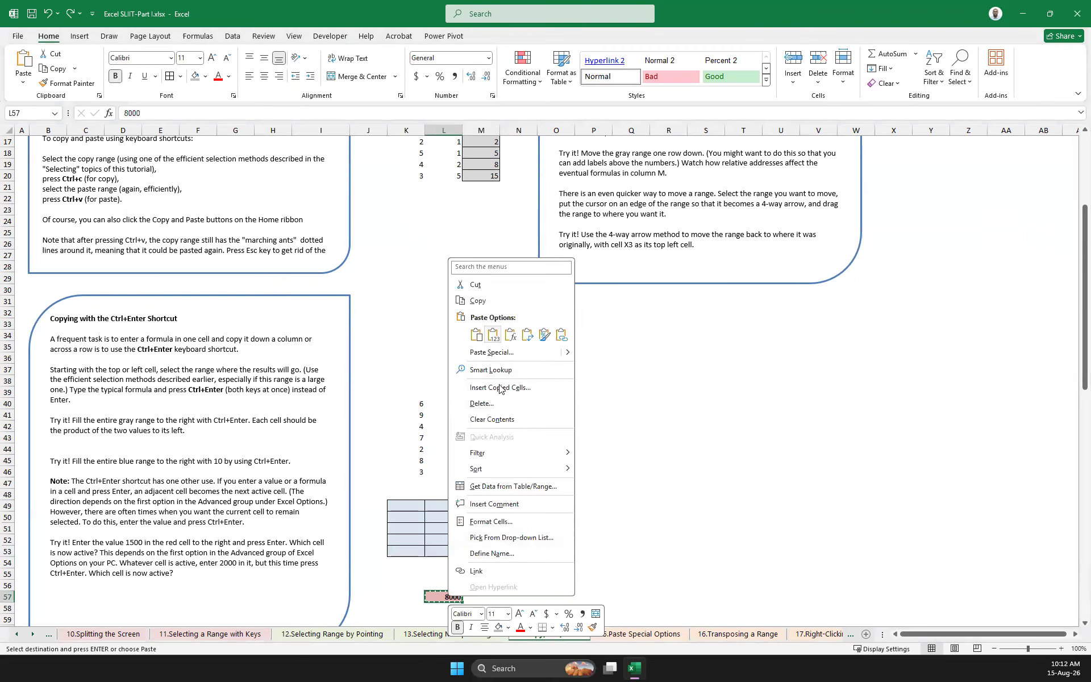
{"action": "left_click", "coordinate": [520, 302]}
{"action": "left_click_drag", "start_coordinate": [393, 505], "coordinate": [500, 555]}
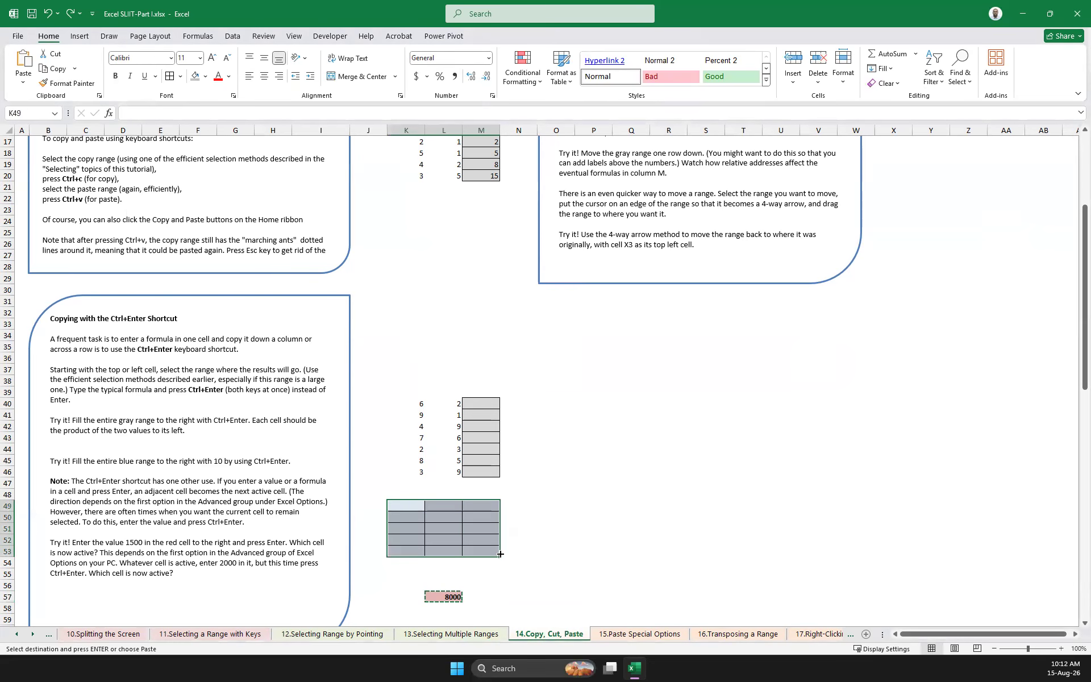
{"action": "right_click", "coordinate": [403, 509]}
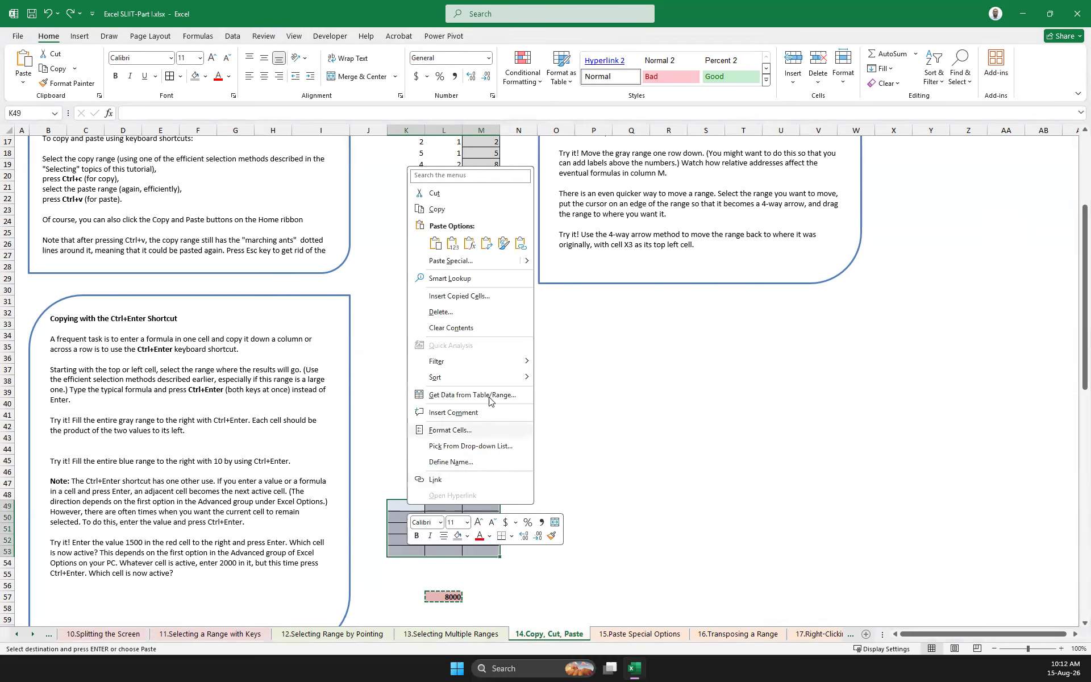
{"action": "left_click", "coordinate": [454, 244]}
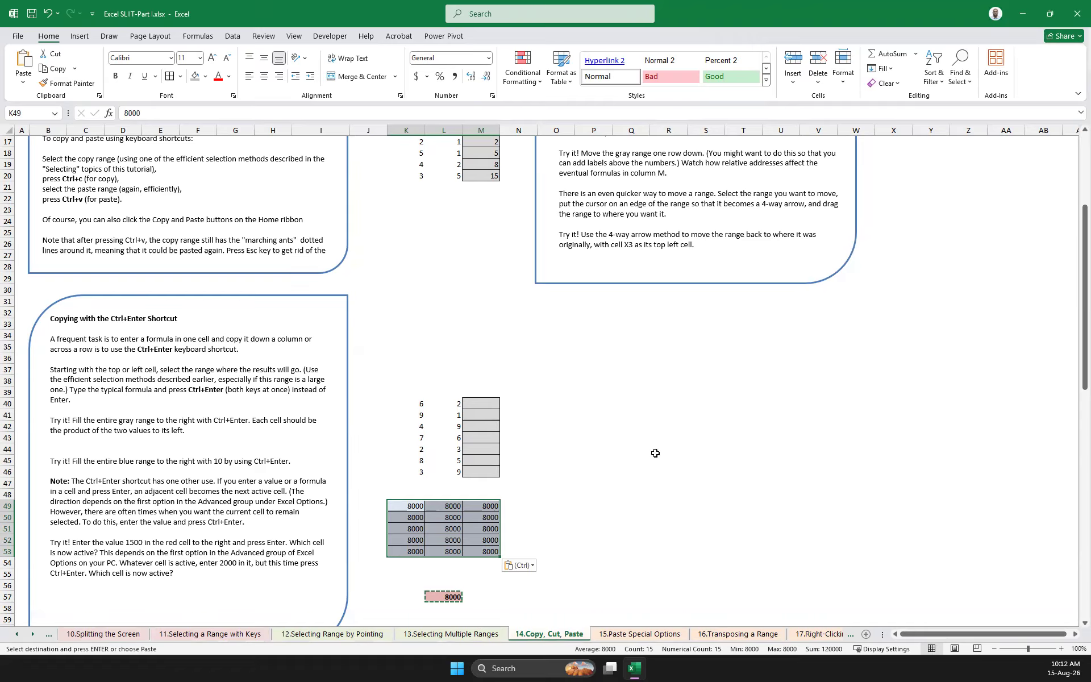
Clear the pasted values from the blue range K49:M53
{"action": "scroll", "coordinate": [655, 453], "scroll_direction": "down", "scroll_amount": 1}
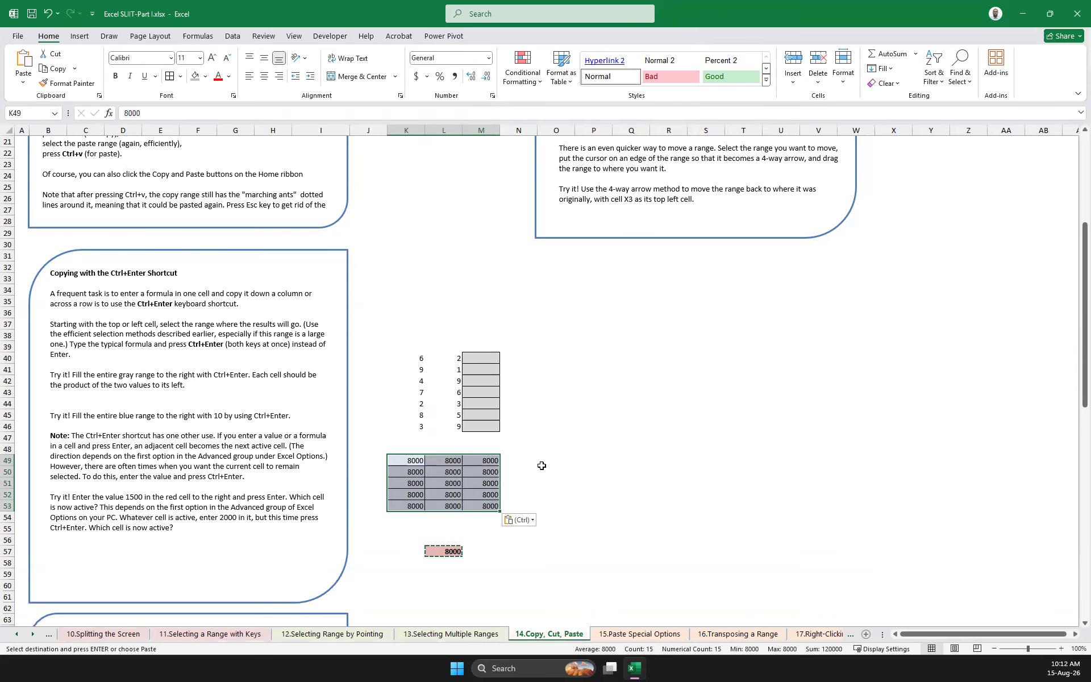
{"action": "left_click", "coordinate": [665, 474]}
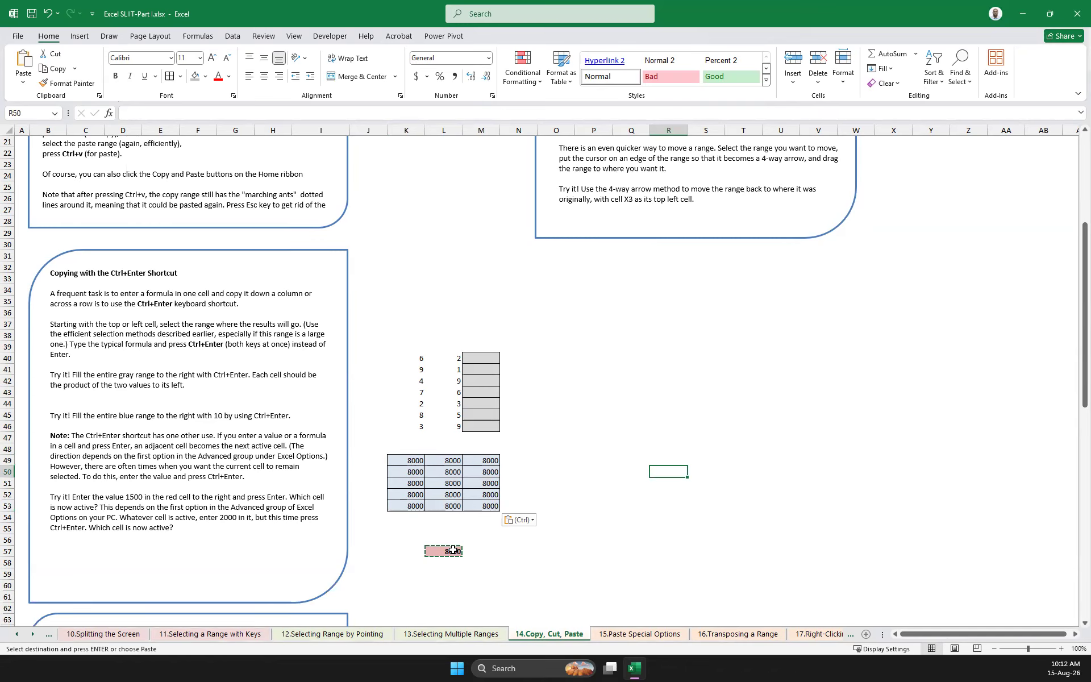
{"action": "left_click", "coordinate": [410, 458]}
{"action": "left_click_drag", "start_coordinate": [406, 460], "coordinate": [492, 505]}
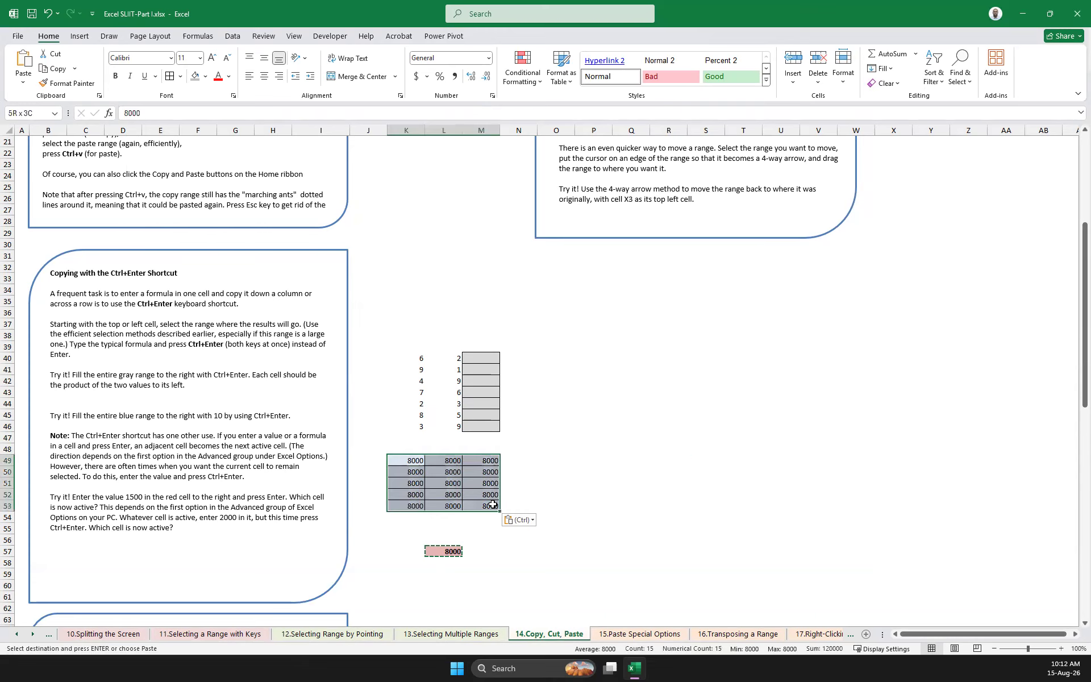
{"action": "key", "text": "Delete"}
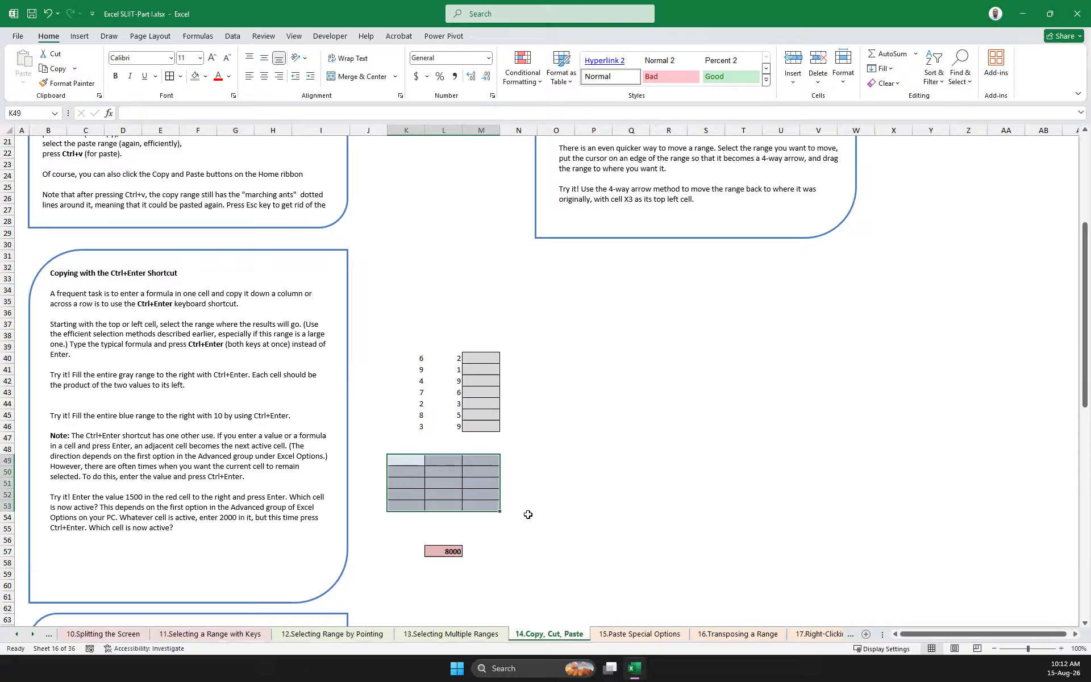
Fill every cell of the blue range K49:M53 with 2000 in a single entry
{"action": "left_click", "coordinate": [628, 532]}
{"action": "left_click_drag", "start_coordinate": [420, 453], "coordinate": [492, 505]}
{"action": "type", "text": "2000"}
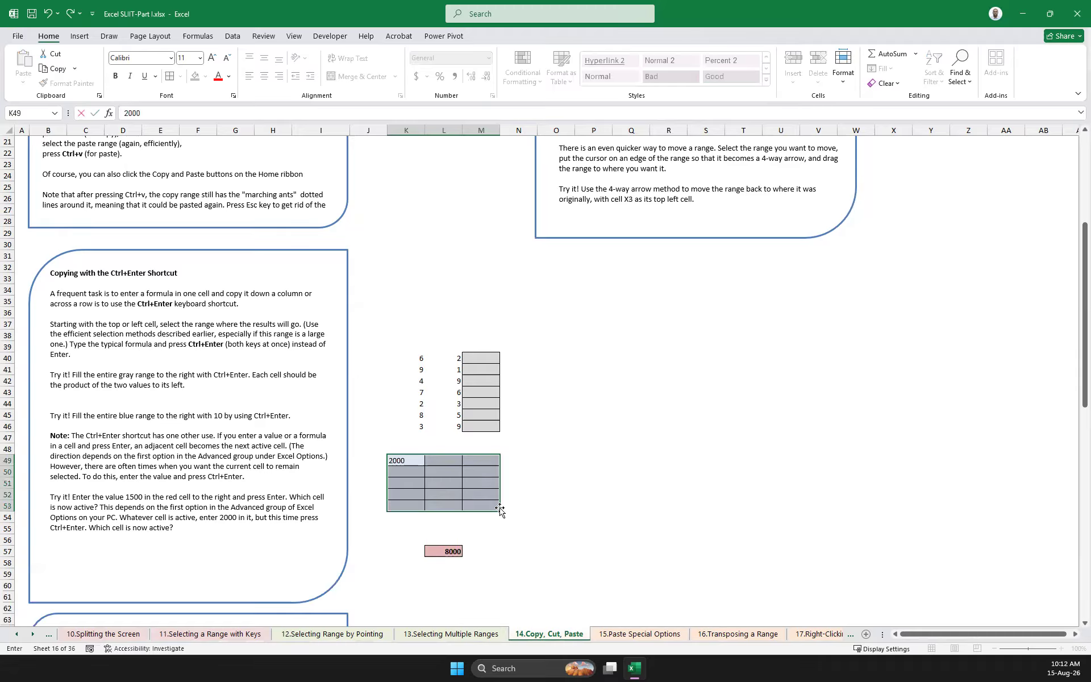
{"action": "key", "text": "ctrl+Return"}
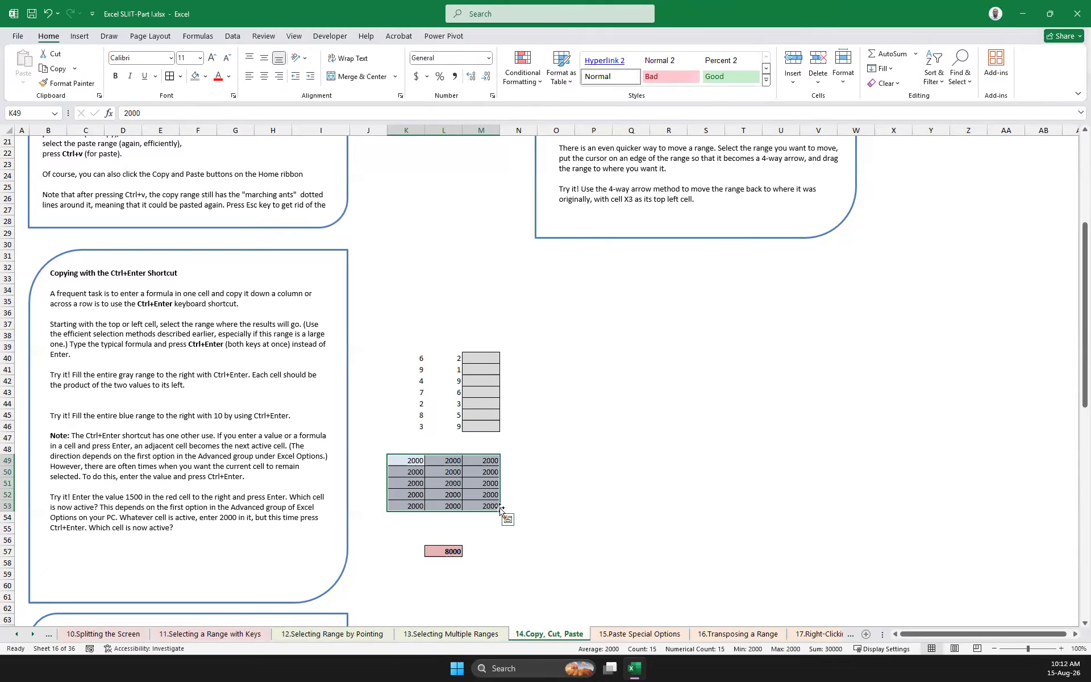
Undo the last fill of the blue range K49:M53
{"action": "left_click", "coordinate": [631, 472]}
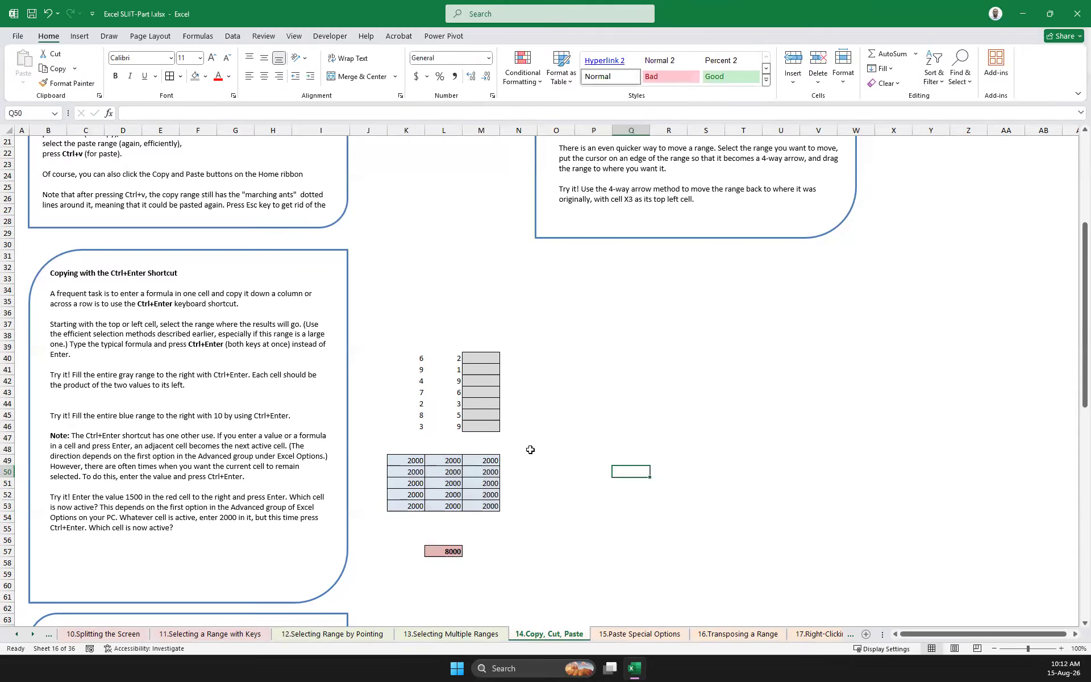
{"action": "key", "text": "ctrl+z"}
{"action": "left_click", "coordinate": [559, 442]}
Try an ordinary single-cell entry of 2000 in K49 while the blue range K49:M53 is selected
{"action": "left_click_drag", "start_coordinate": [400, 460], "coordinate": [491, 509]}
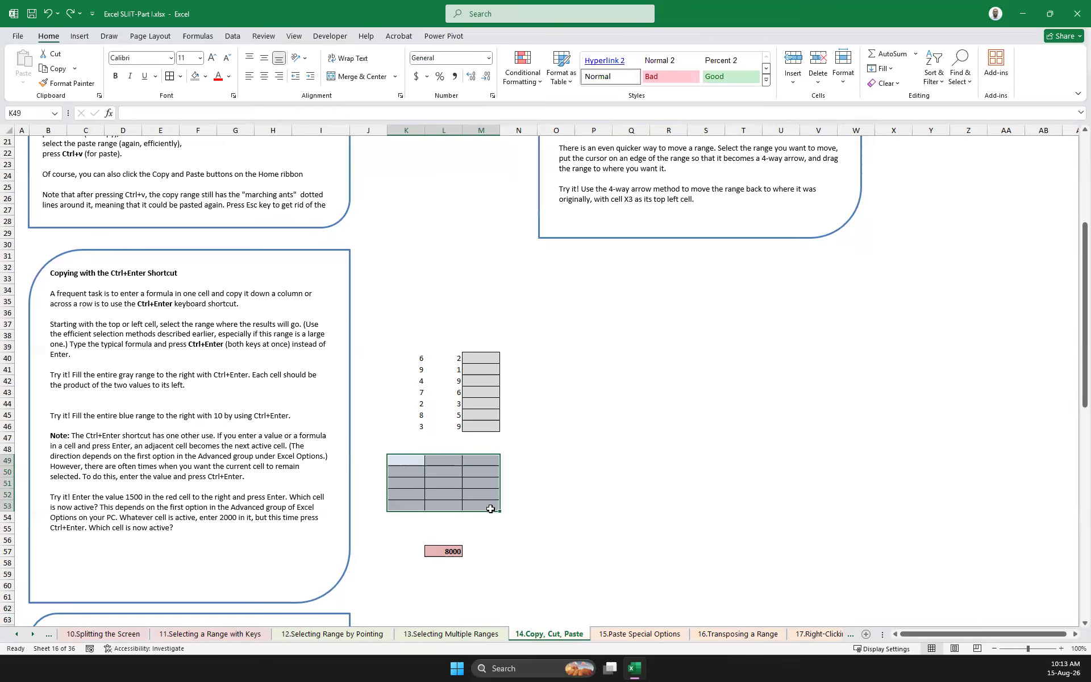
{"action": "type", "text": "2000"}
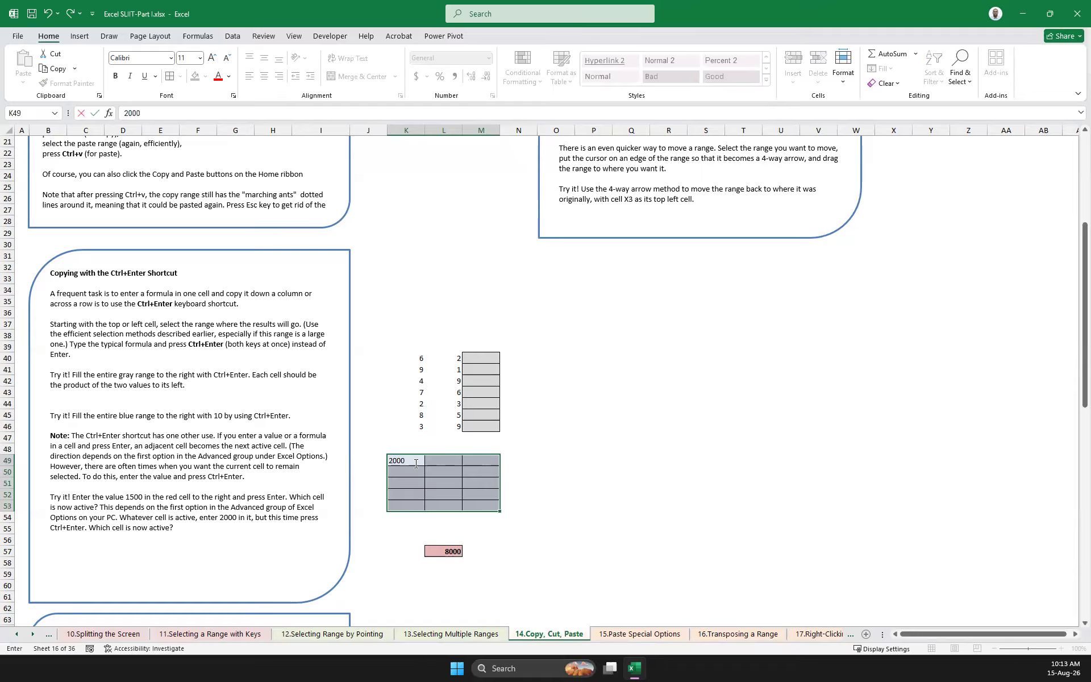
{"action": "key", "text": "Return"}
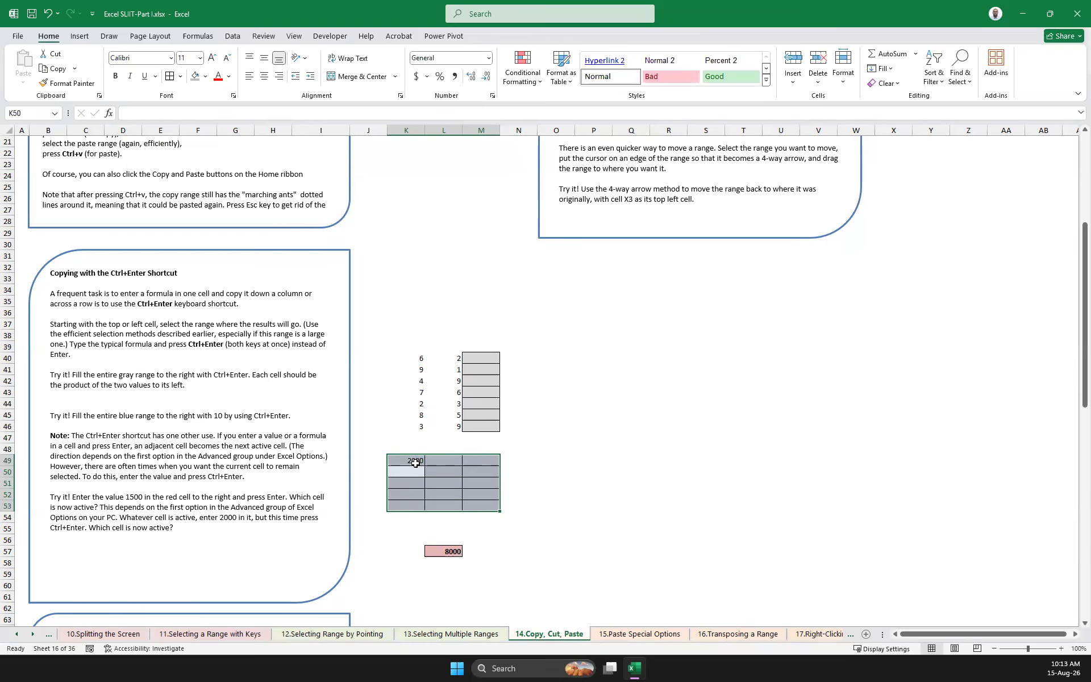
{"action": "left_click", "coordinate": [415, 464]}
{"action": "type", "text": "2"}
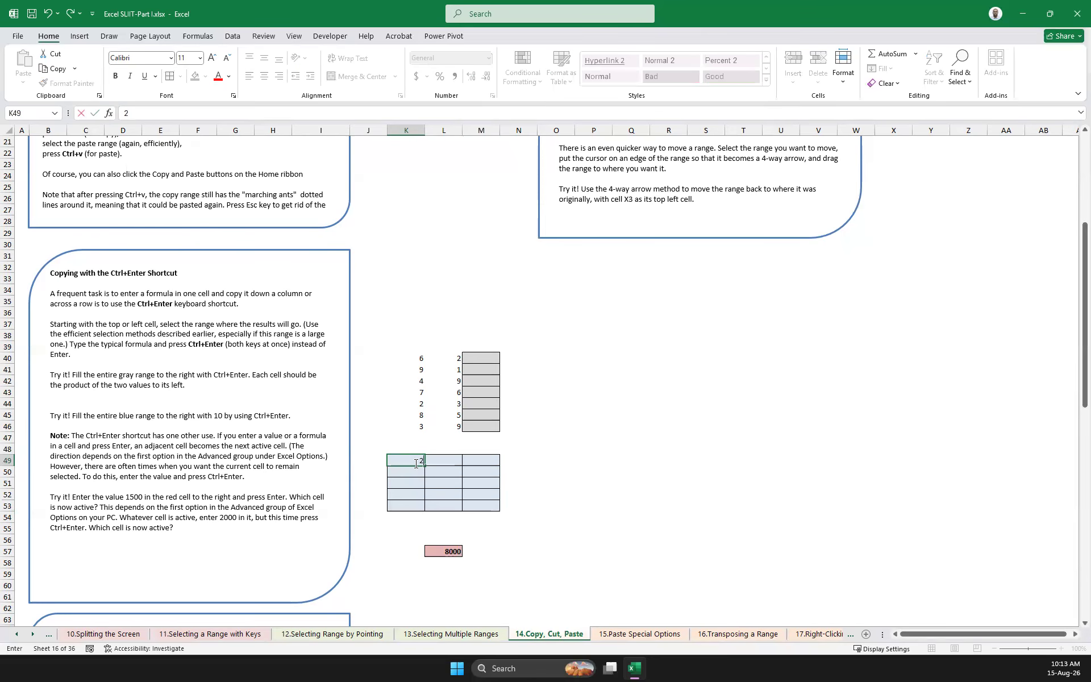
{"action": "left_click", "coordinate": [554, 471]}
Fill the entire blue range K49:M53 with the value 2000 at once
{"action": "left_click_drag", "start_coordinate": [411, 459], "coordinate": [472, 504]}
{"action": "type", "text": "2000"}
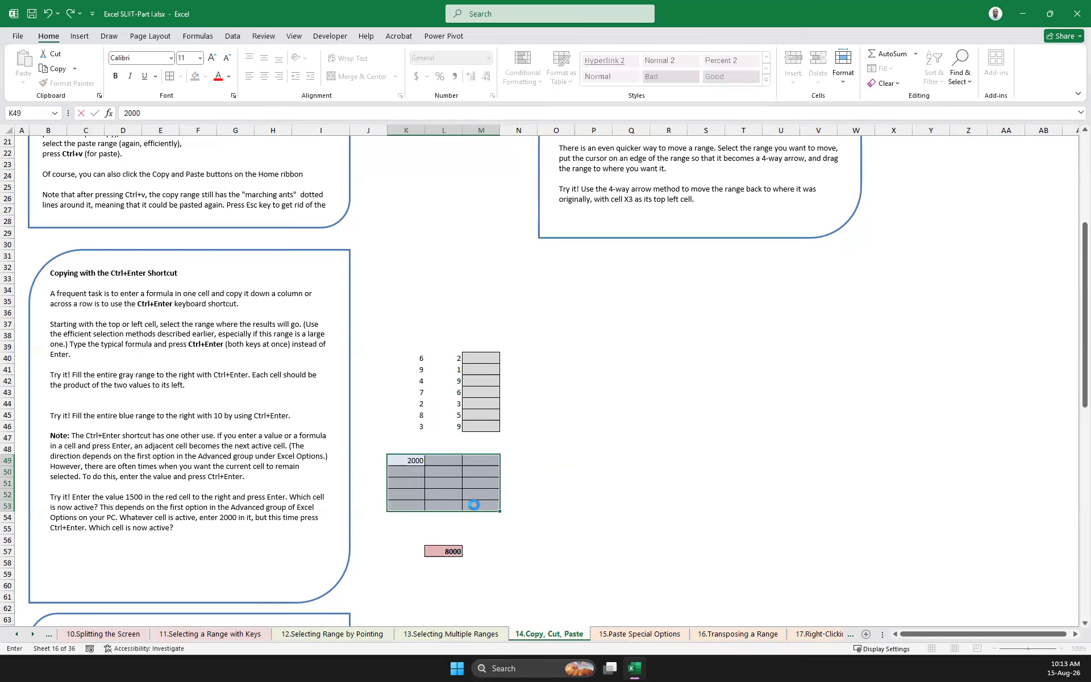
{"action": "key", "text": "ctrl+Return"}
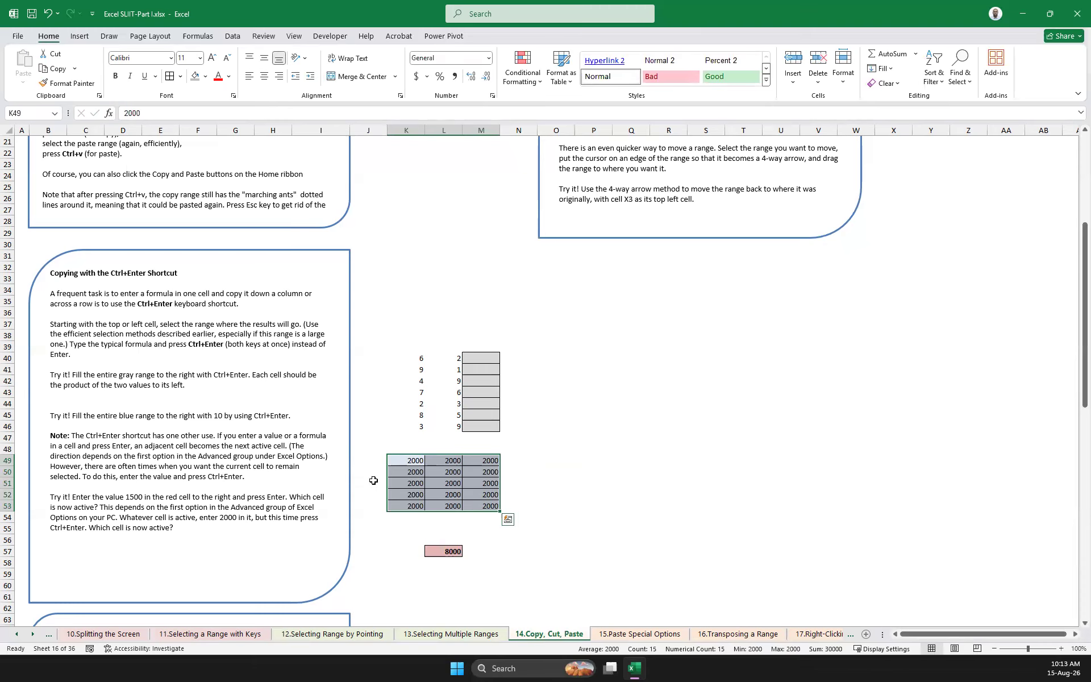
Enter the formula =L70*M70 in N70, the top gray cell of the AutoFill handle exercise
{"action": "scroll", "coordinate": [371, 490], "scroll_direction": "down", "scroll_amount": 3}
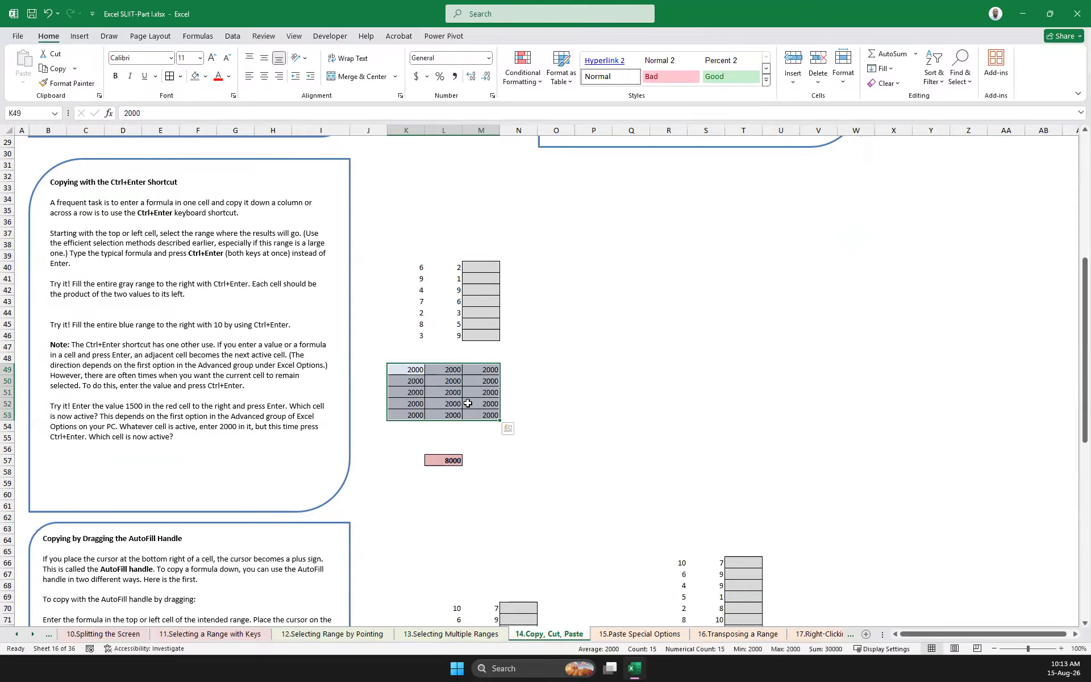
{"action": "scroll", "coordinate": [467, 407], "scroll_direction": "down", "scroll_amount": 6}
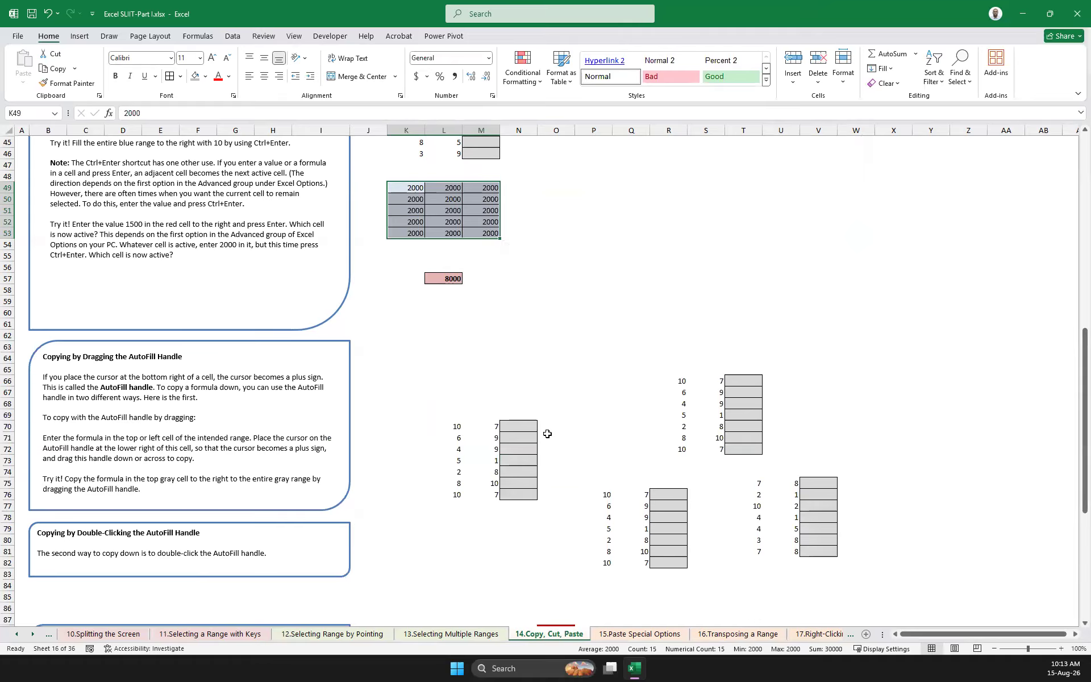
{"action": "left_click", "coordinate": [512, 427]}
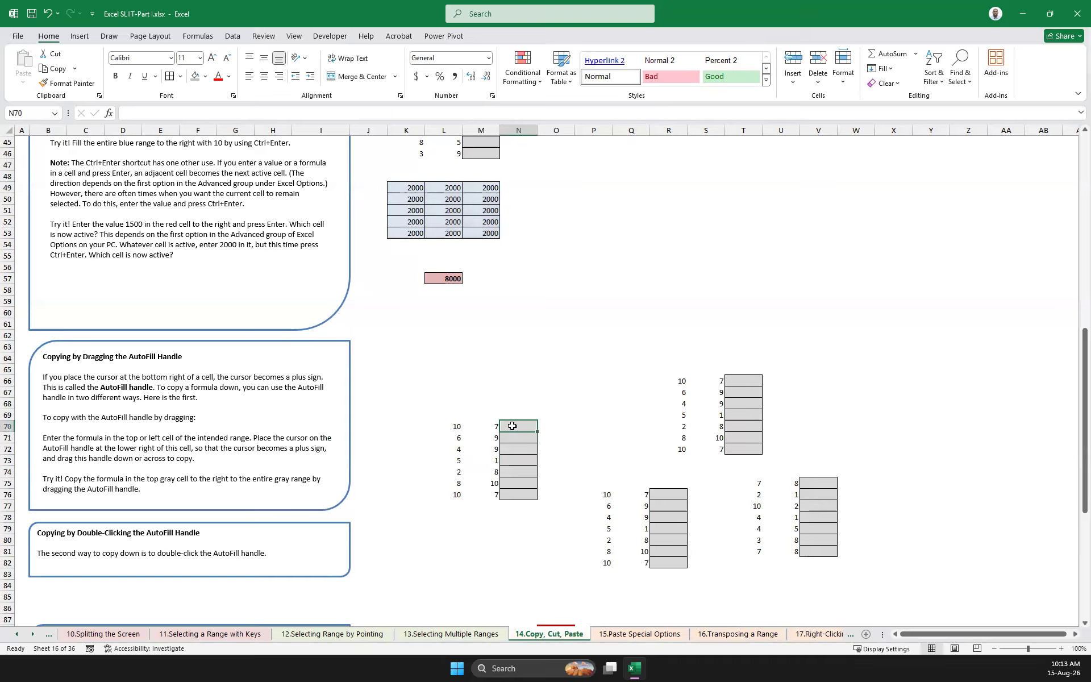
{"action": "type", "text": "="}
{"action": "left_click", "coordinate": [460, 427]}
{"action": "key", "text": "Return"}
Copy the product formula from N70 down to N76 with AutoFill and undo the fill
{"action": "left_click", "coordinate": [524, 425]}
{"action": "double_click", "coordinate": [537, 432]}
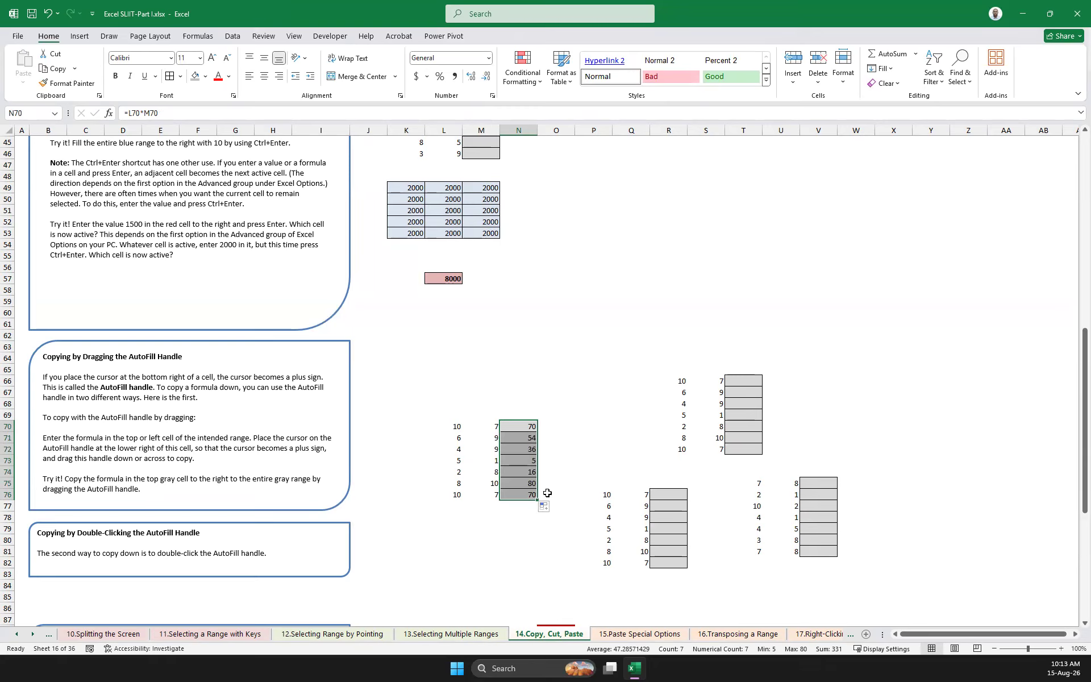
{"action": "left_click", "coordinate": [557, 433]}
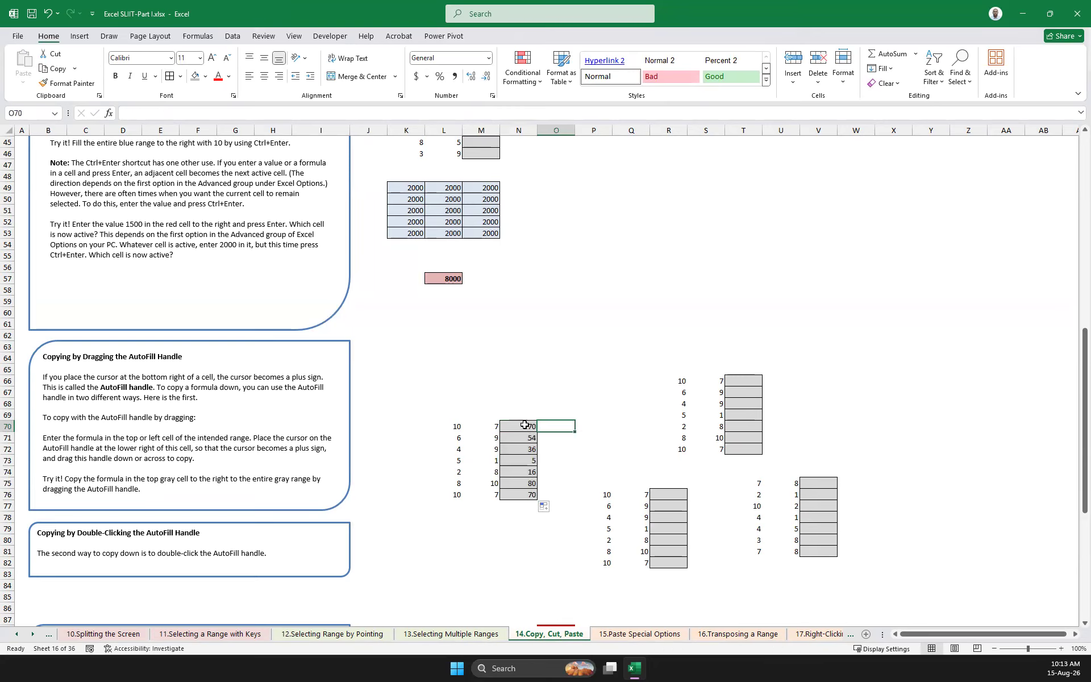
{"action": "key", "text": "ctrl+z"}
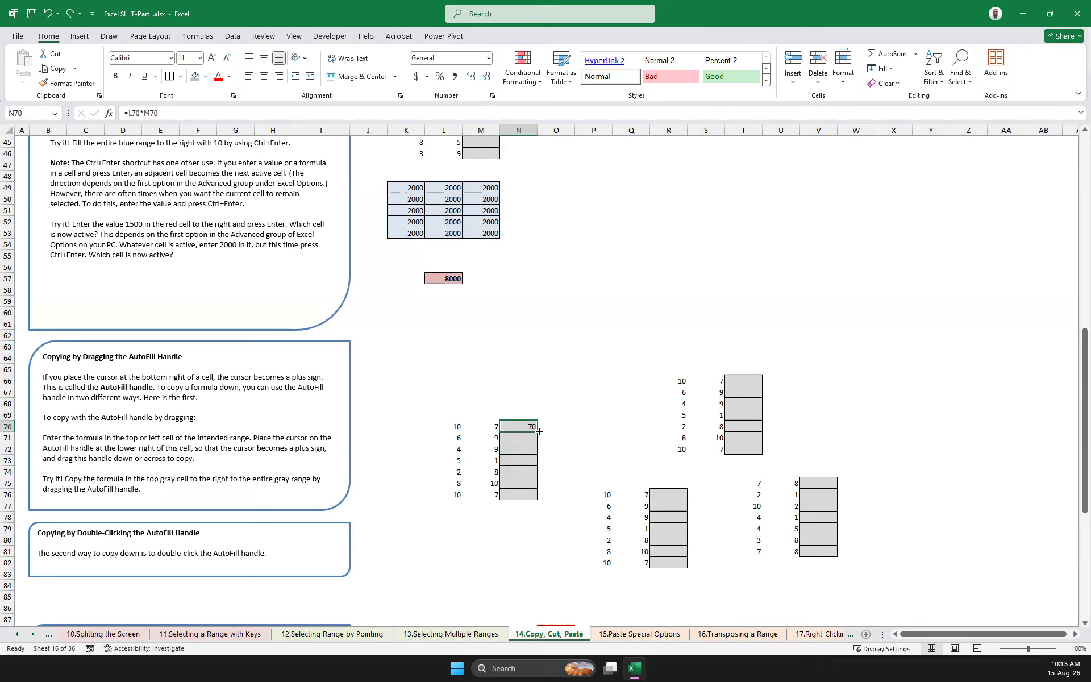
Fill the N70 formula down the gray range to N76 with AutoFill again
{"action": "double_click", "coordinate": [538, 431]}
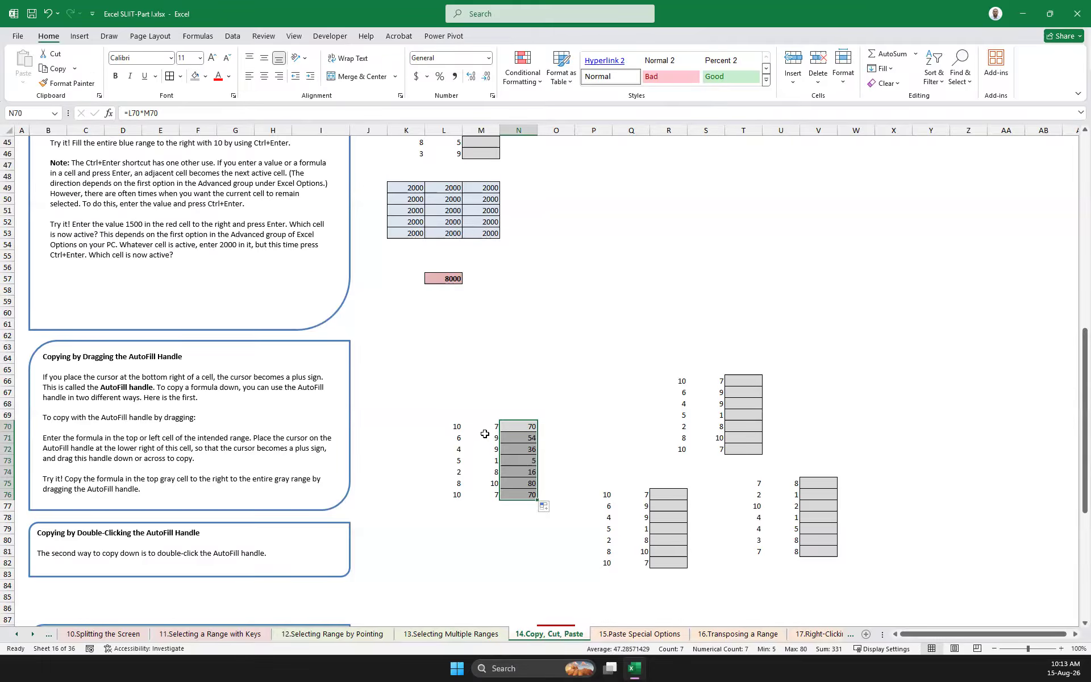
{"action": "scroll", "coordinate": [442, 443], "scroll_direction": "up", "scroll_amount": 15}
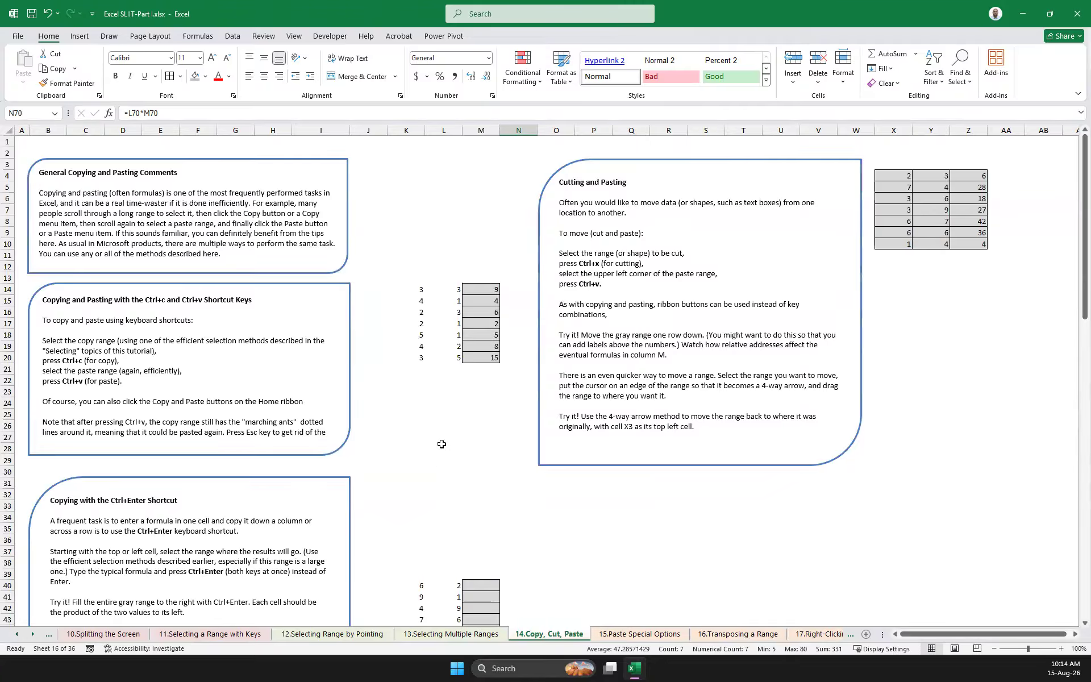
{"action": "scroll", "coordinate": [441, 444], "scroll_direction": "down", "scroll_amount": 15}
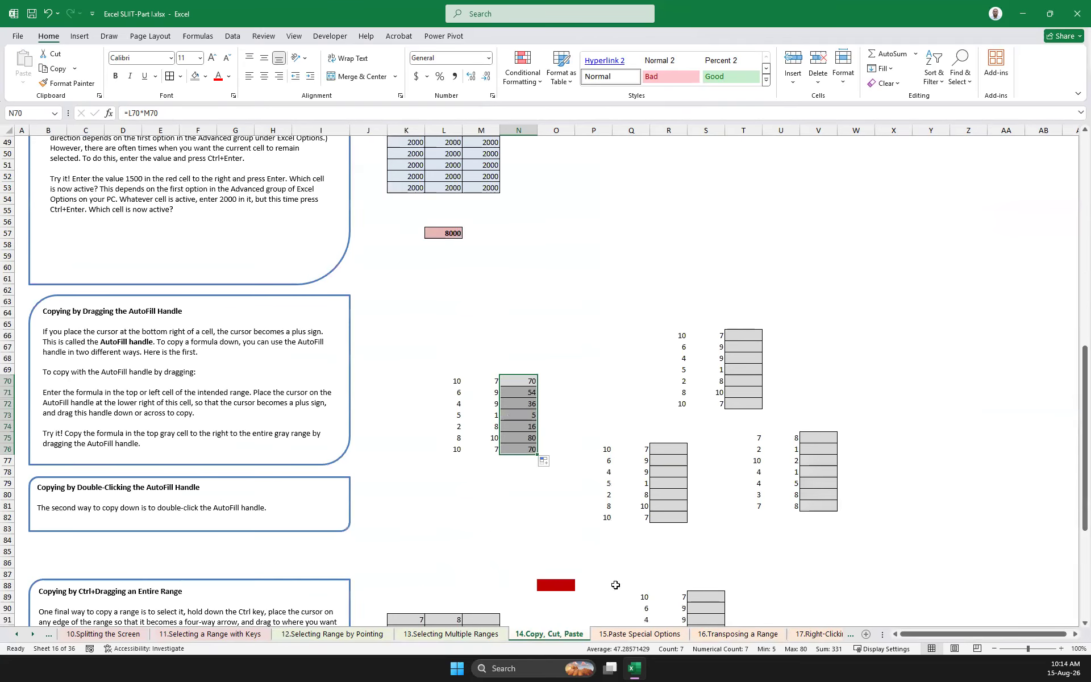
Open the 15.Paste Special Options sheet and review its explanations of the dialog box, the paste icons and pasting as values
{"action": "left_click", "coordinate": [625, 634]}
{"action": "scroll", "coordinate": [383, 451], "scroll_direction": "up", "scroll_amount": 13}
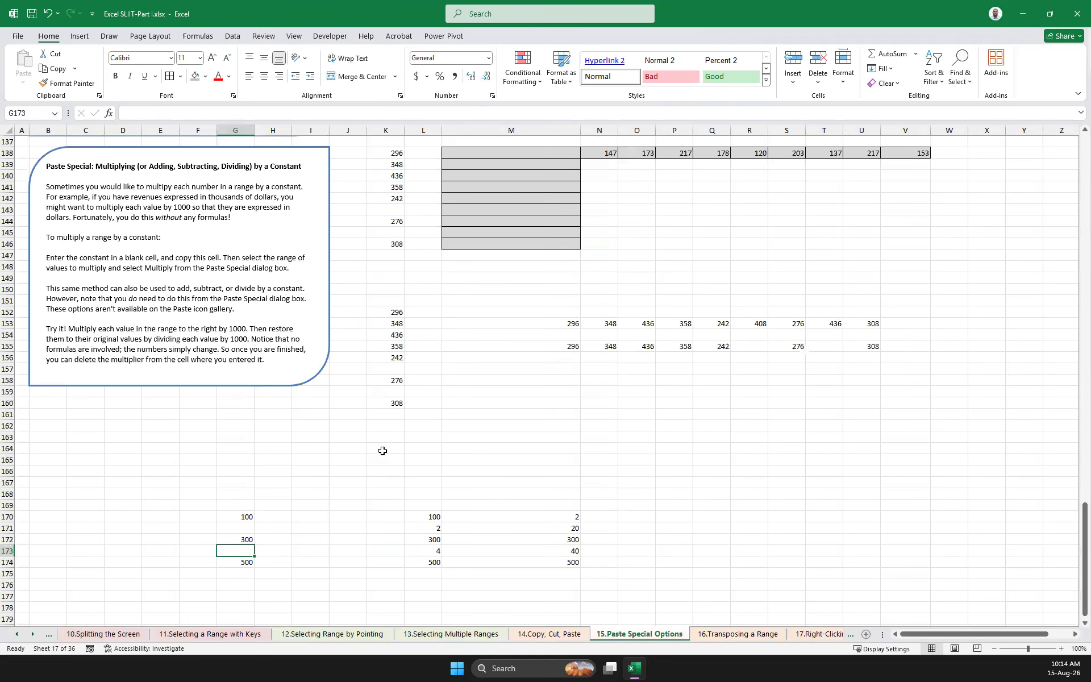
{"action": "scroll", "coordinate": [382, 454], "scroll_direction": "up", "scroll_amount": 20}
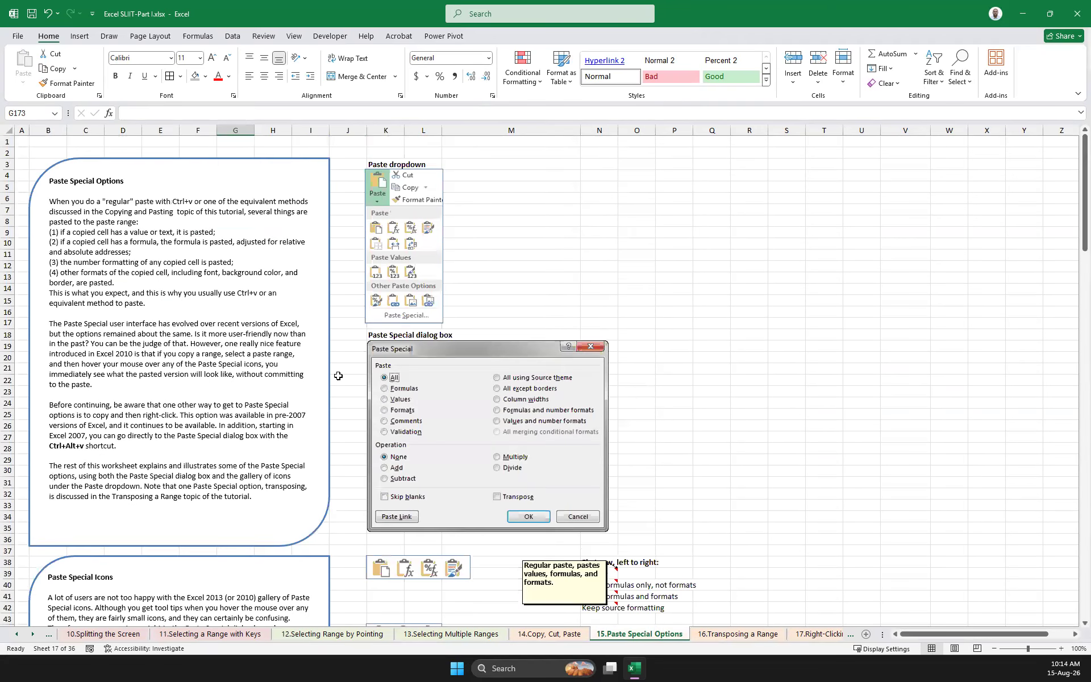
{"action": "scroll", "coordinate": [241, 394], "scroll_direction": "down", "scroll_amount": 9}
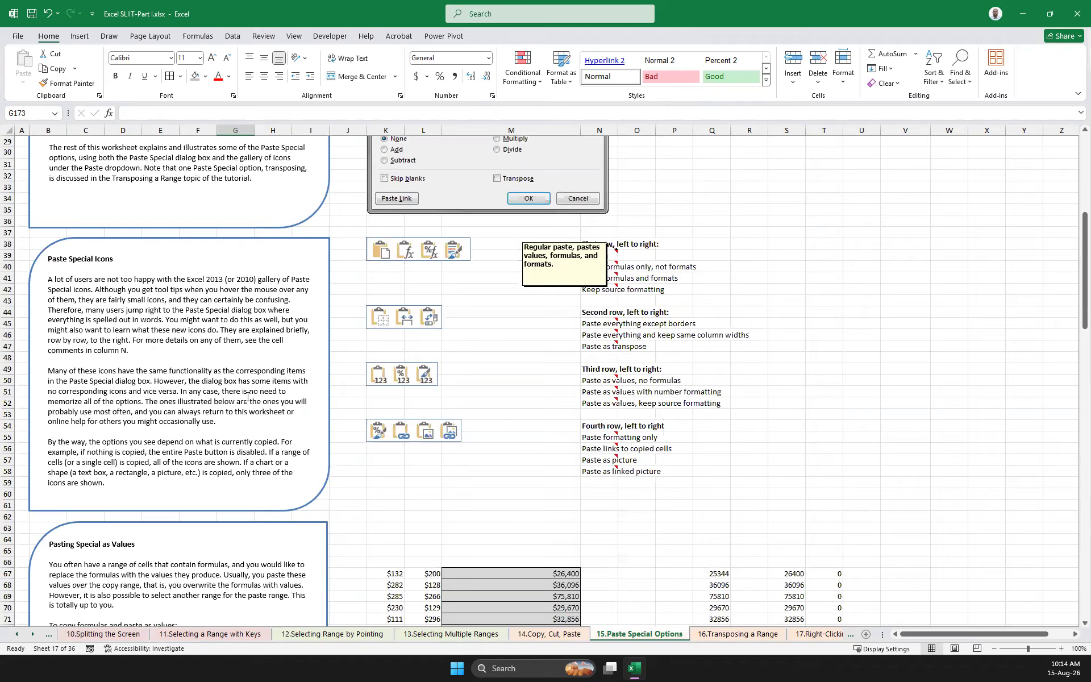
{"action": "scroll", "coordinate": [405, 382], "scroll_direction": "up", "scroll_amount": 5}
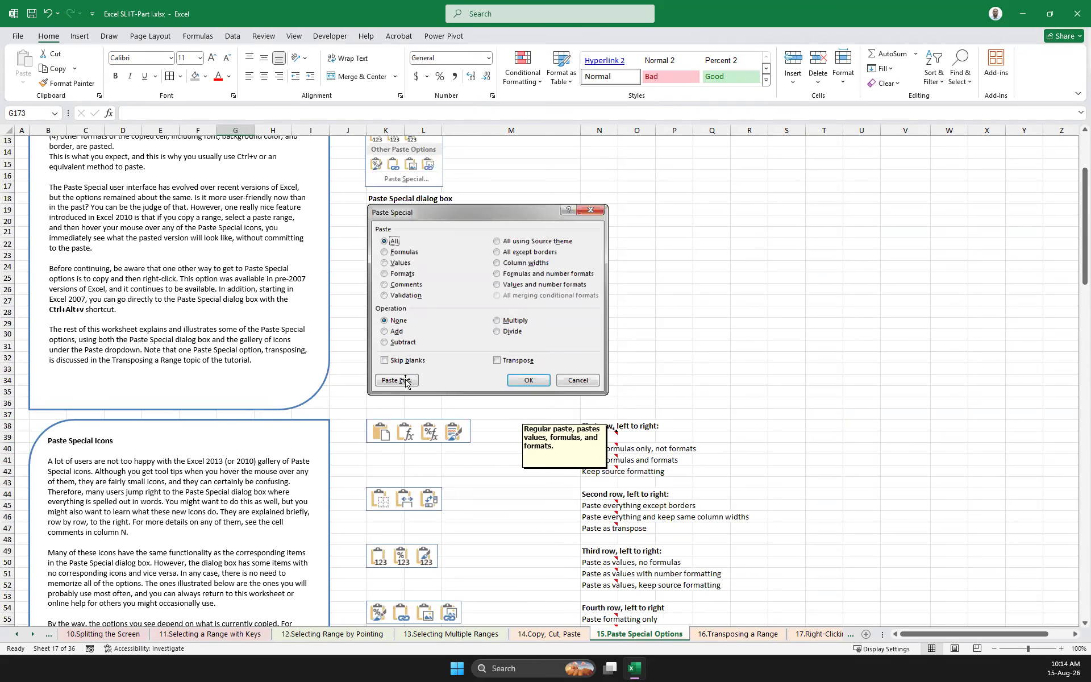
{"action": "scroll", "coordinate": [465, 390], "scroll_direction": "down", "scroll_amount": 7}
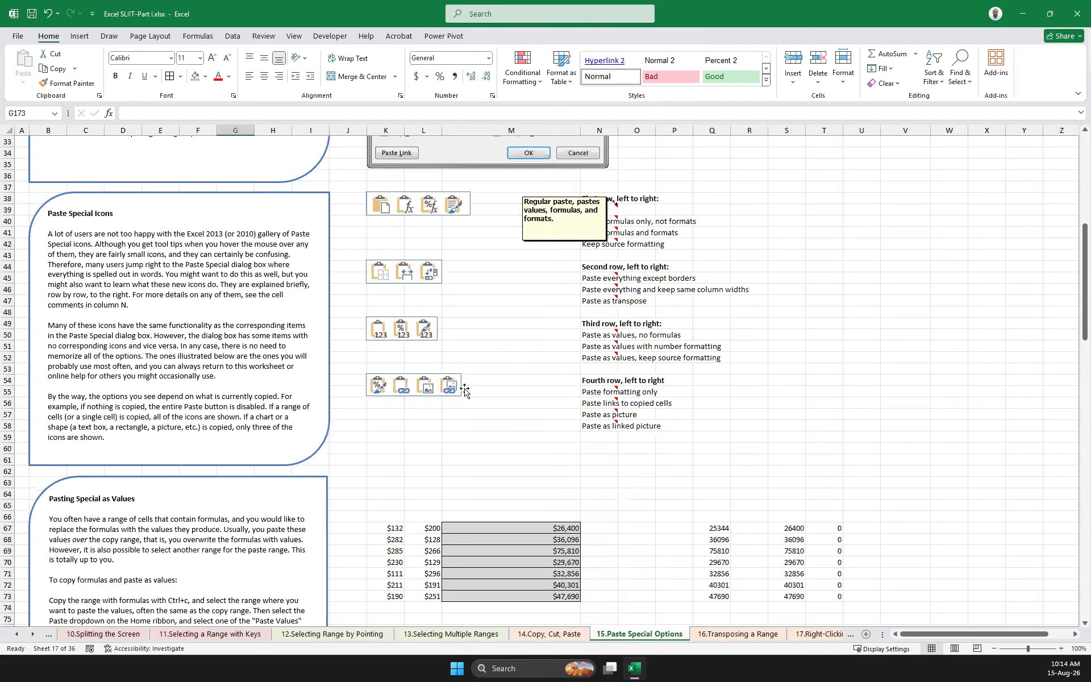
{"action": "scroll", "coordinate": [464, 390], "scroll_direction": "down", "scroll_amount": 3}
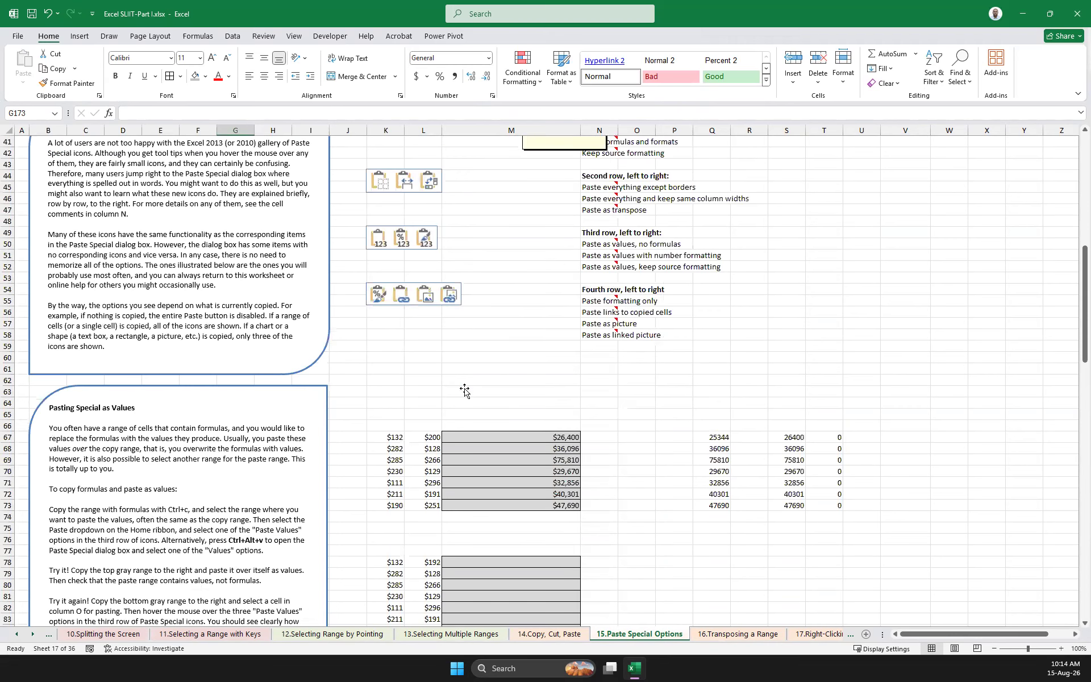
{"action": "scroll", "coordinate": [248, 416], "scroll_direction": "down", "scroll_amount": 3}
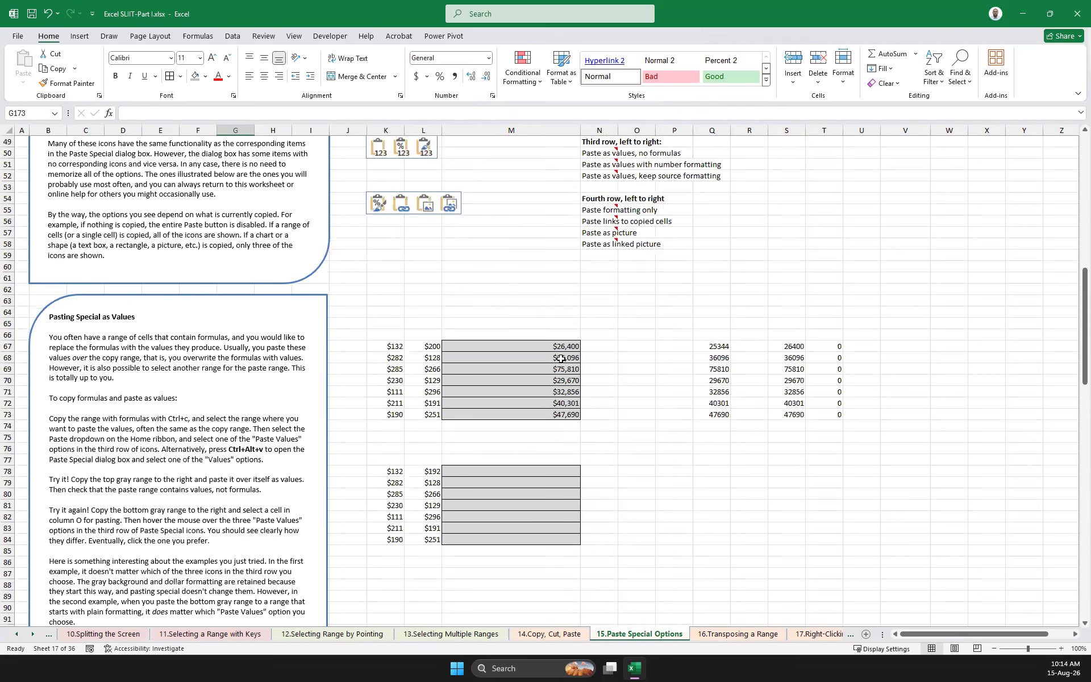
{"action": "scroll", "coordinate": [242, 401], "scroll_direction": "down", "scroll_amount": 2}
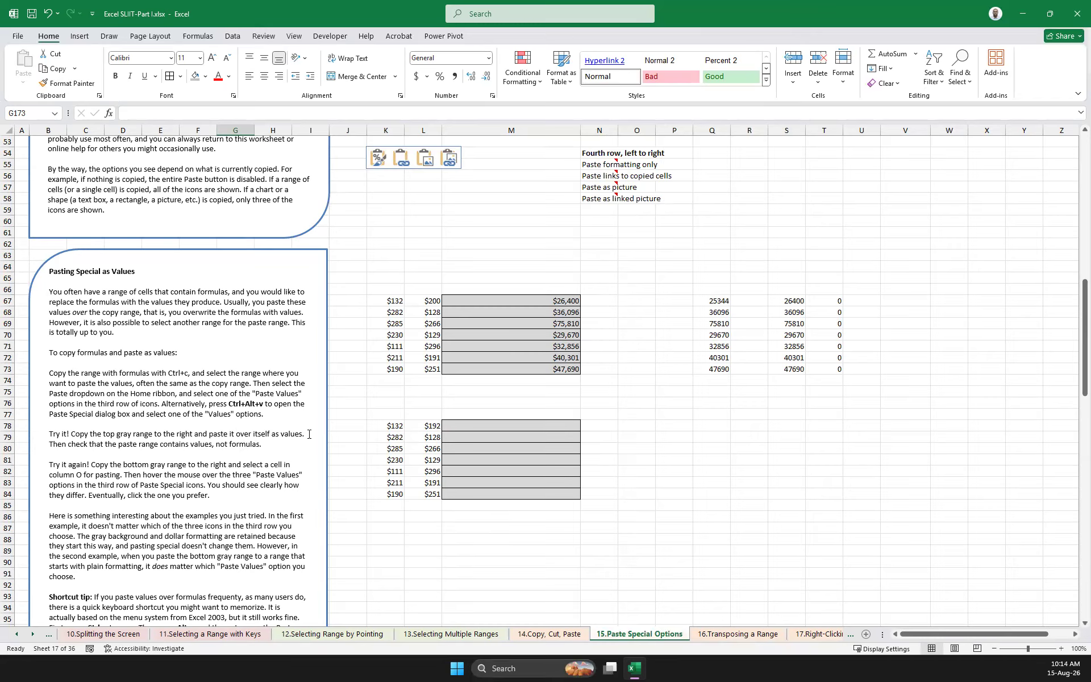
Clear the contents of Q67:U74 beside the Pasting Special as Values exercise
{"action": "left_click", "coordinate": [549, 306]}
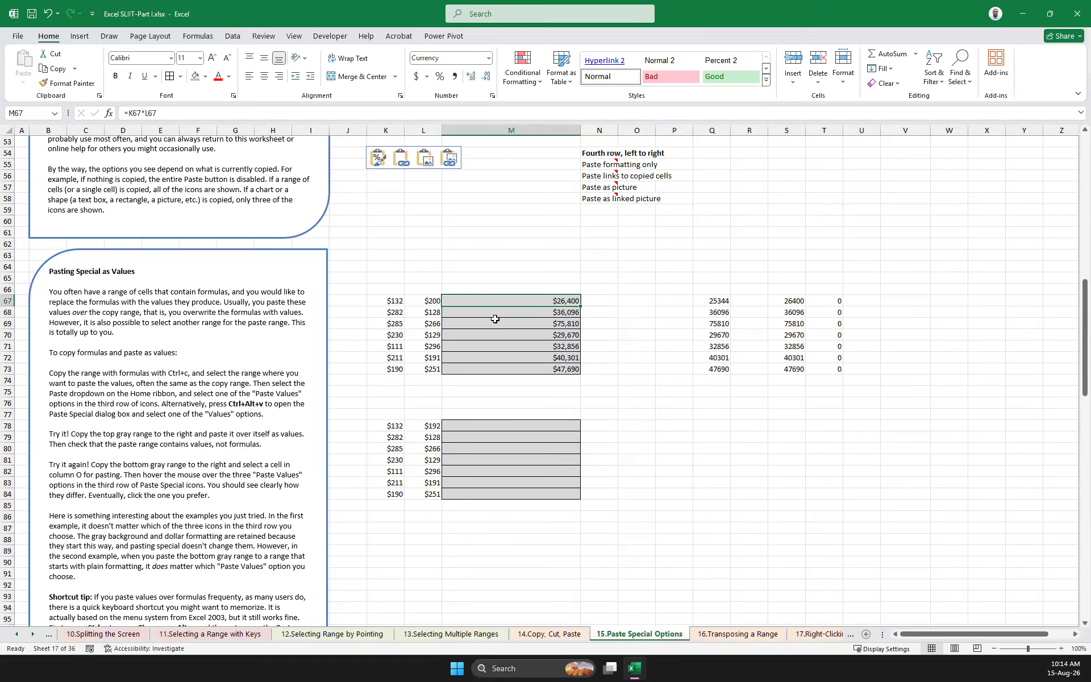
{"action": "left_click_drag", "start_coordinate": [711, 304], "coordinate": [859, 389]}
{"action": "key", "text": "Delete"}
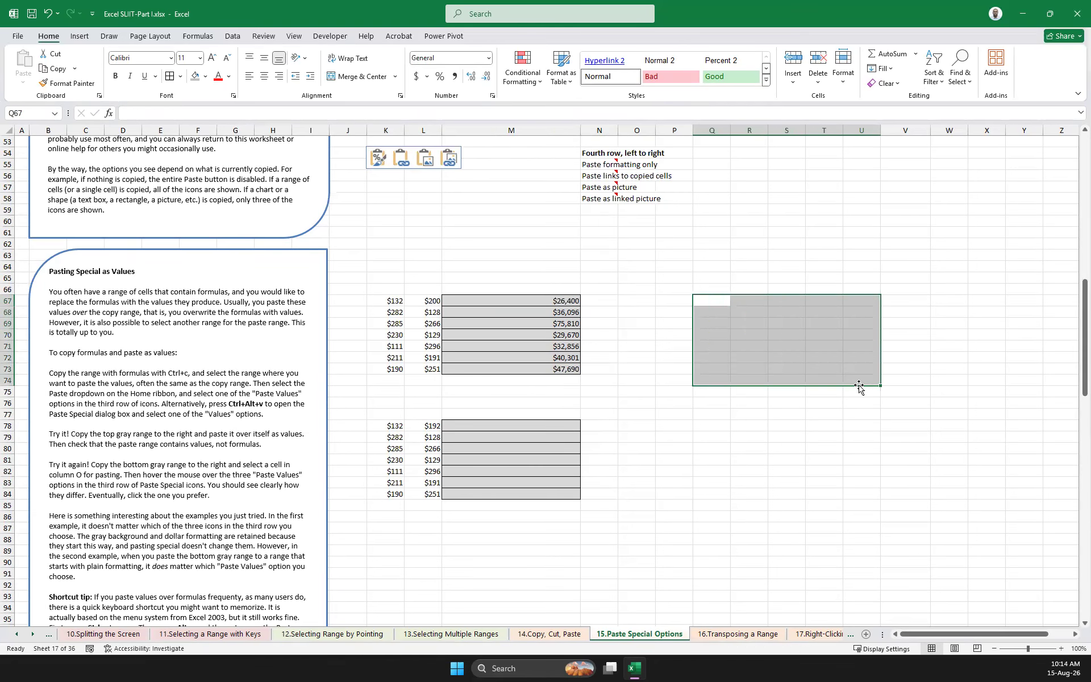
{"action": "left_click", "coordinate": [551, 302]}
{"action": "left_click", "coordinate": [689, 373]}
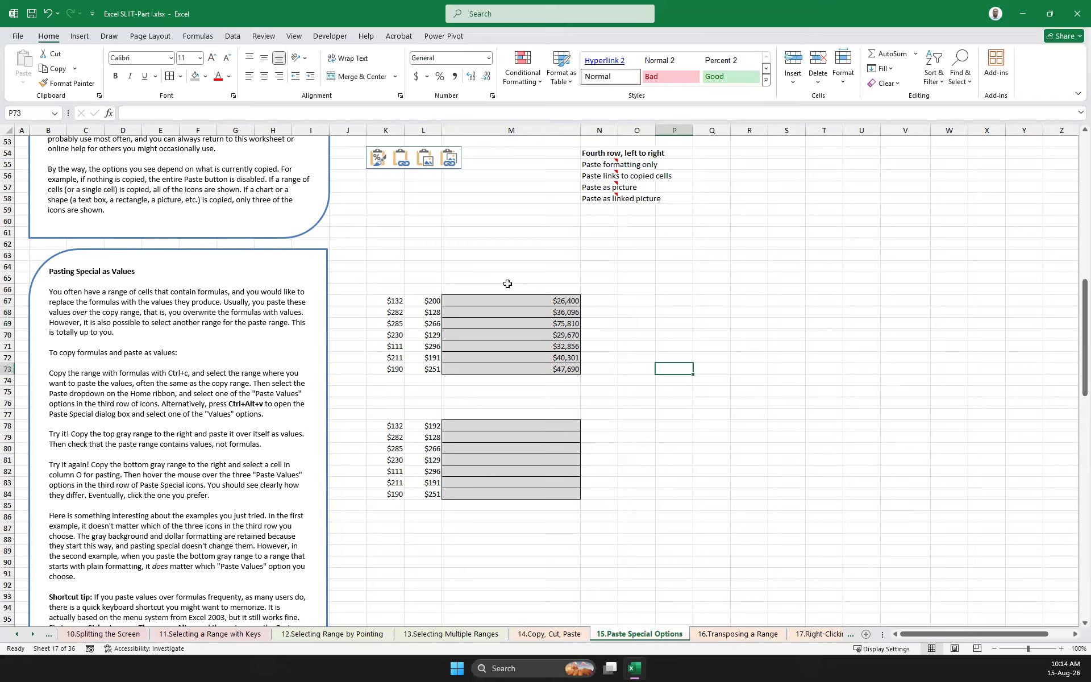
Copy the formula cell M67 and paste it into Q67 with a regular paste
{"action": "left_click", "coordinate": [535, 301]}
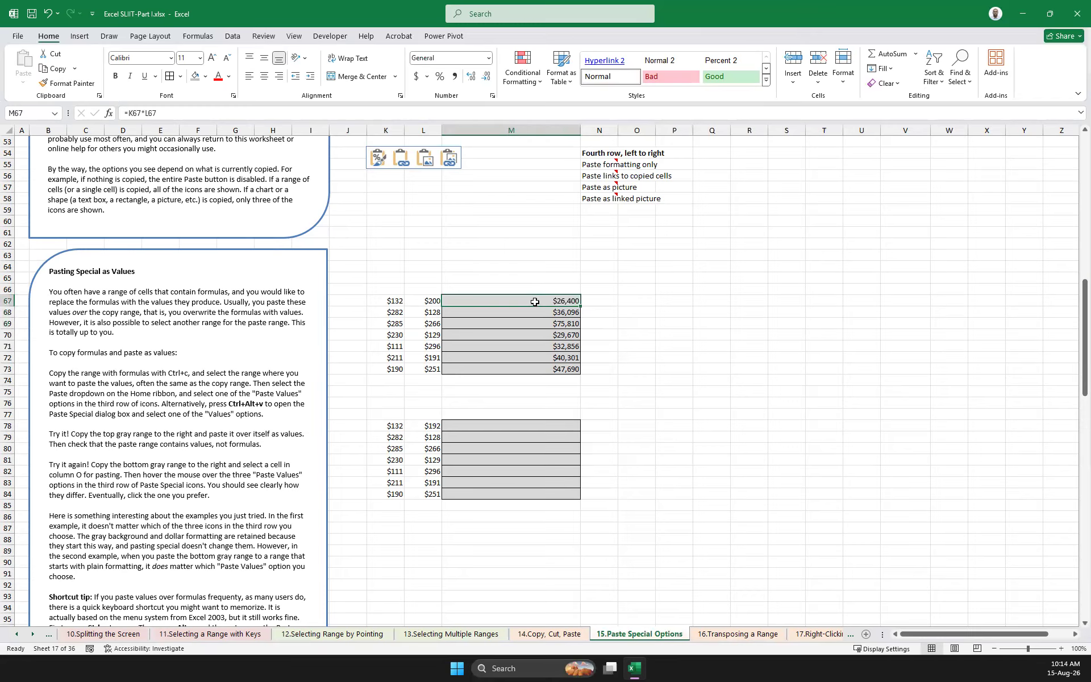
{"action": "left_click", "coordinate": [391, 303]}
{"action": "left_click", "coordinate": [419, 305]}
{"action": "left_click", "coordinate": [511, 305]}
{"action": "key", "text": "ctrl+c"}
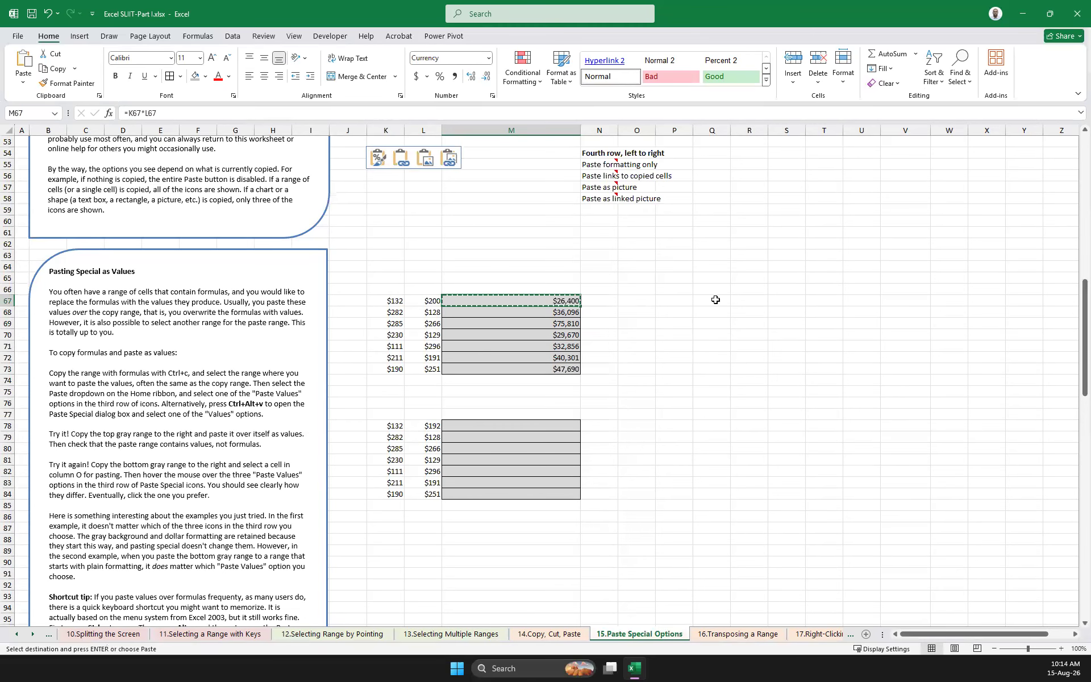
{"action": "left_click", "coordinate": [719, 301]}
{"action": "key", "text": "ctrl+v"}
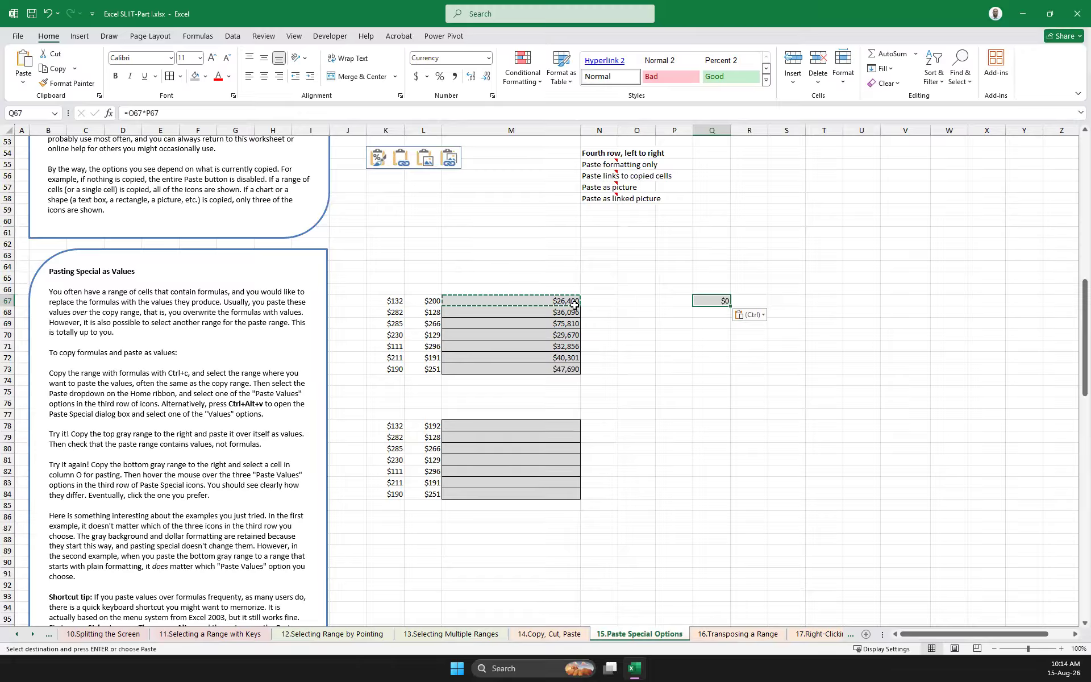
Compare the source formula in M67 and its inputs K67 and L67 with the cell references of the pasted formula in Q67
{"action": "left_click", "coordinate": [674, 378]}
{"action": "left_click", "coordinate": [395, 302]}
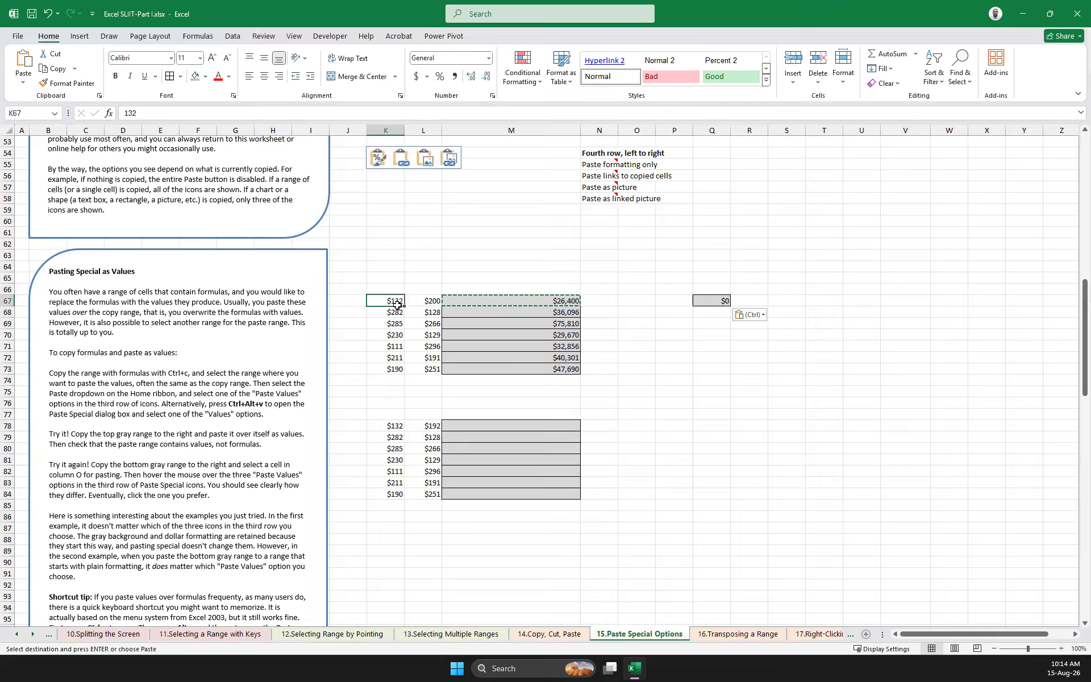
{"action": "left_click", "coordinate": [432, 303]}
{"action": "left_click", "coordinate": [531, 300]}
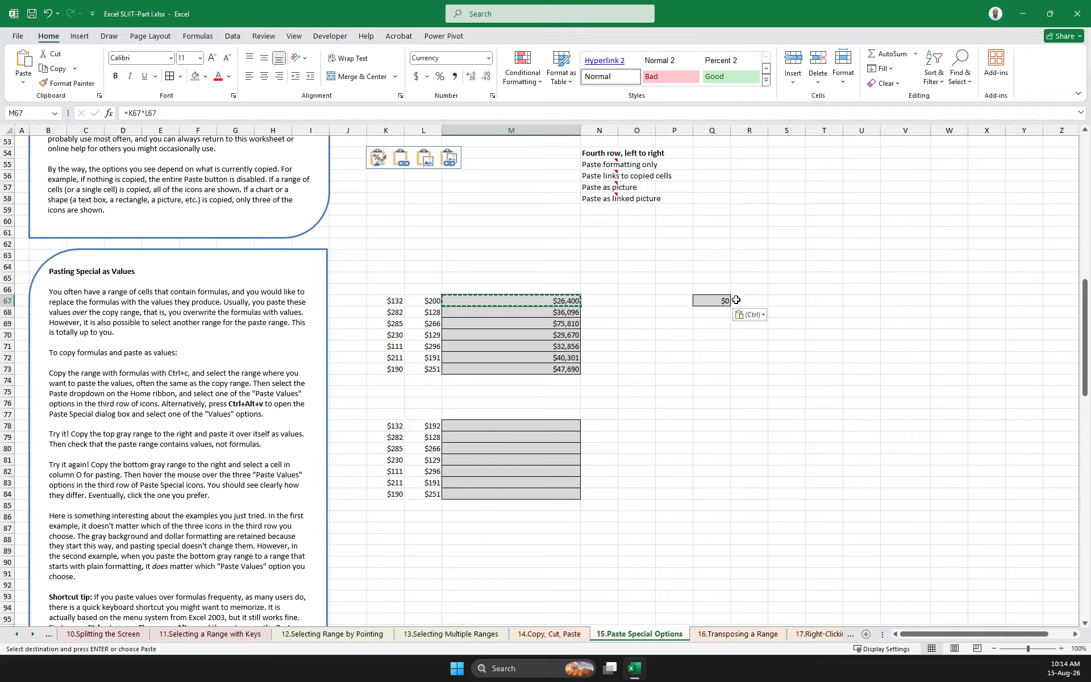
{"action": "left_click", "coordinate": [662, 354]}
{"action": "left_click", "coordinate": [539, 304]}
{"action": "left_click", "coordinate": [715, 304]}
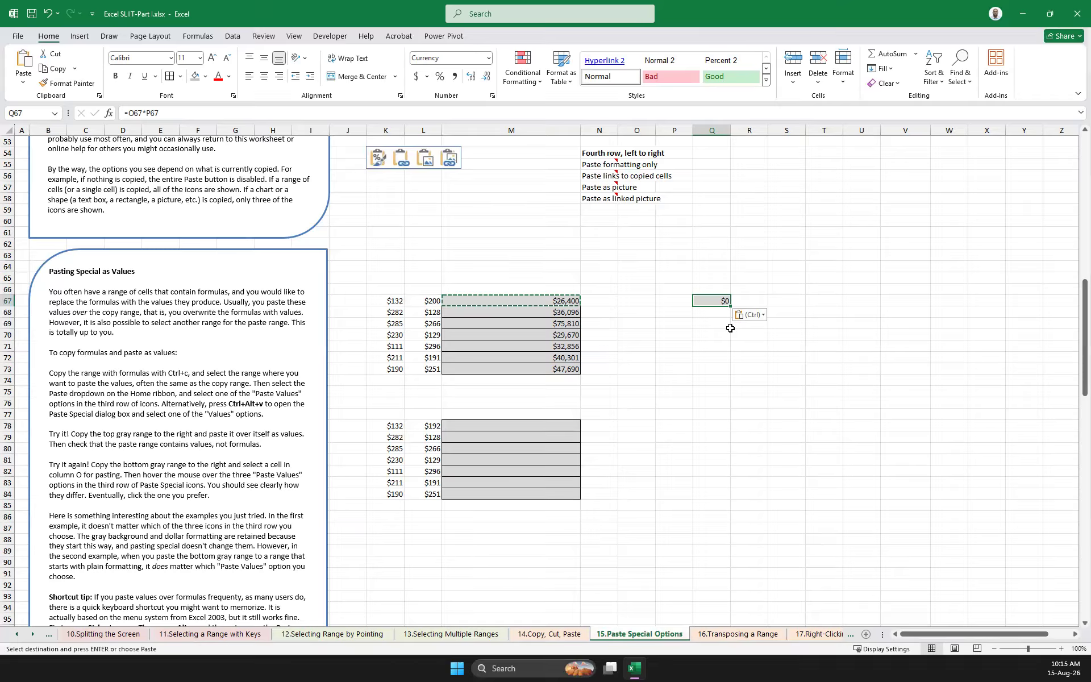
{"action": "left_click", "coordinate": [632, 356]}
{"action": "left_click", "coordinate": [710, 301]}
{"action": "key", "text": "F2"}
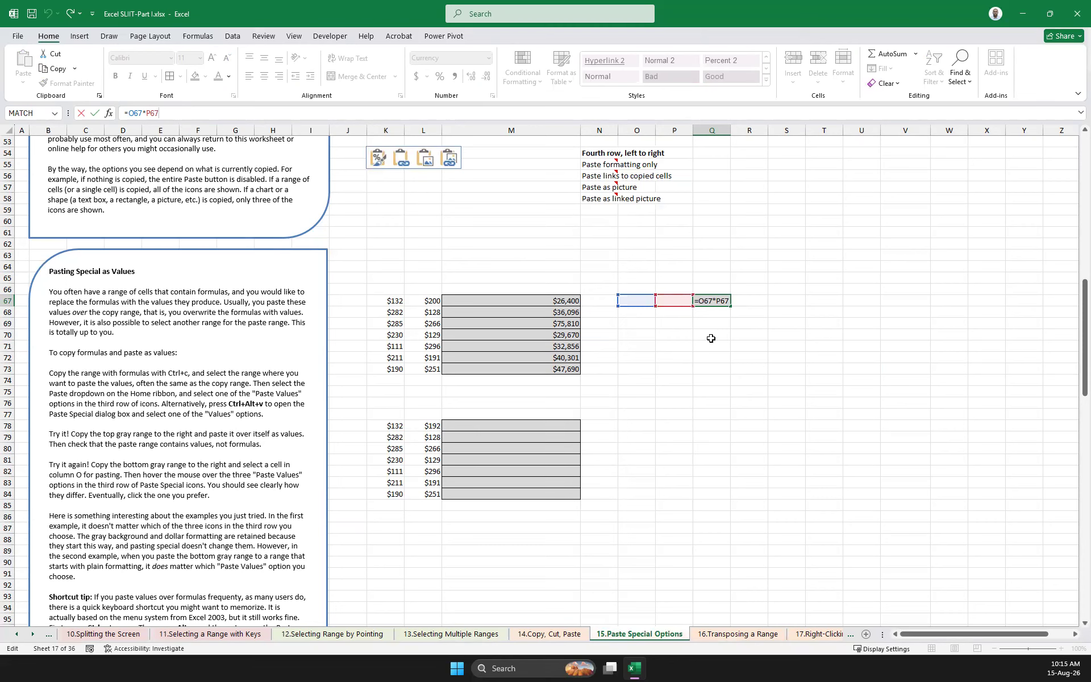
Enter 2 in O67 and 5 in P67 as inputs for the pasted formula in Q67
{"action": "left_click", "coordinate": [644, 300]}
{"action": "type", "text": "2"}
{"action": "key", "text": "Tab"}
{"action": "type", "text": "5"}
{"action": "left_click", "coordinate": [693, 339]}
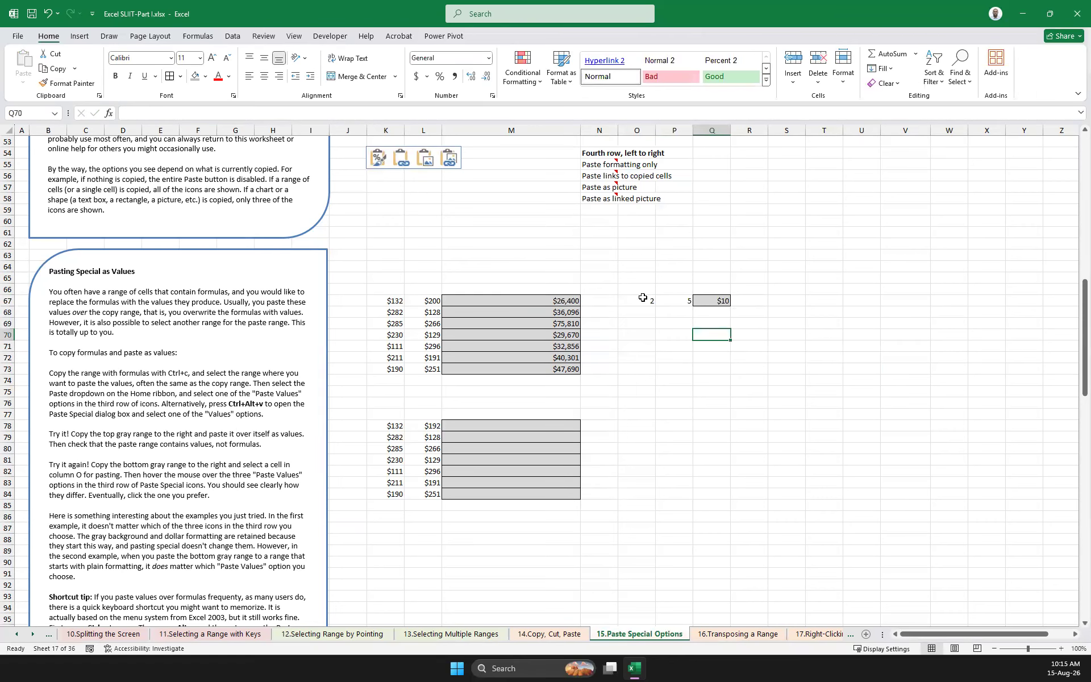
Clear the test inputs in O67:P67 and the pasted formula in Q67
{"action": "left_click_drag", "start_coordinate": [641, 298], "coordinate": [666, 298]}
{"action": "key", "text": "Delete"}
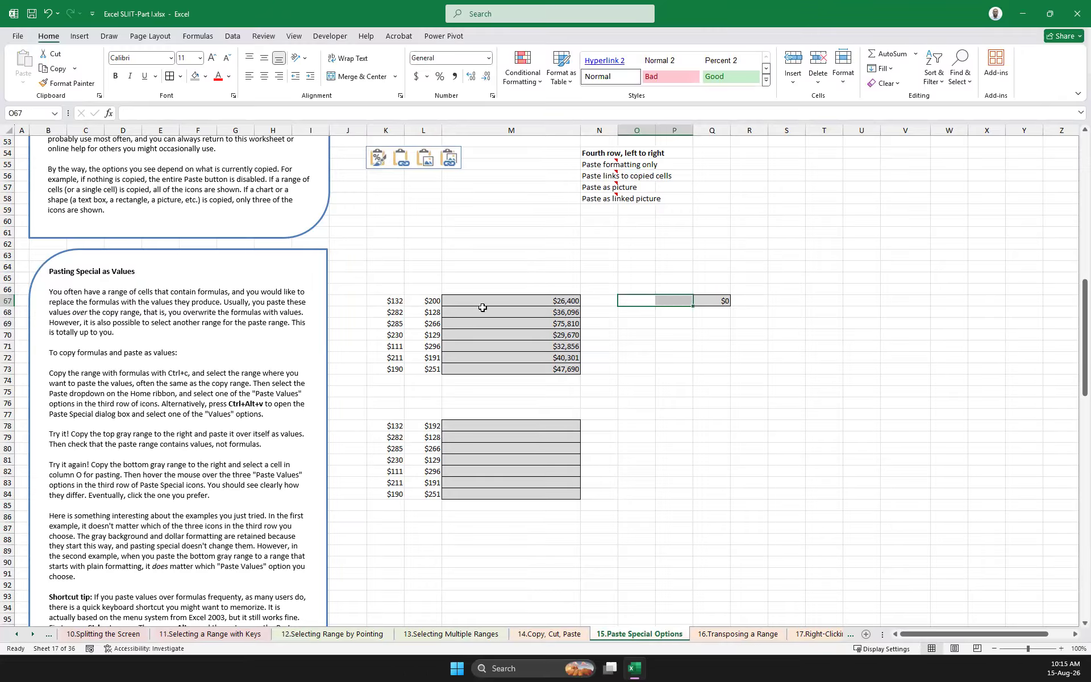
{"action": "left_click_drag", "start_coordinate": [554, 301], "coordinate": [575, 362]}
{"action": "left_click", "coordinate": [750, 369]}
{"action": "left_click_drag", "start_coordinate": [540, 302], "coordinate": [558, 363]}
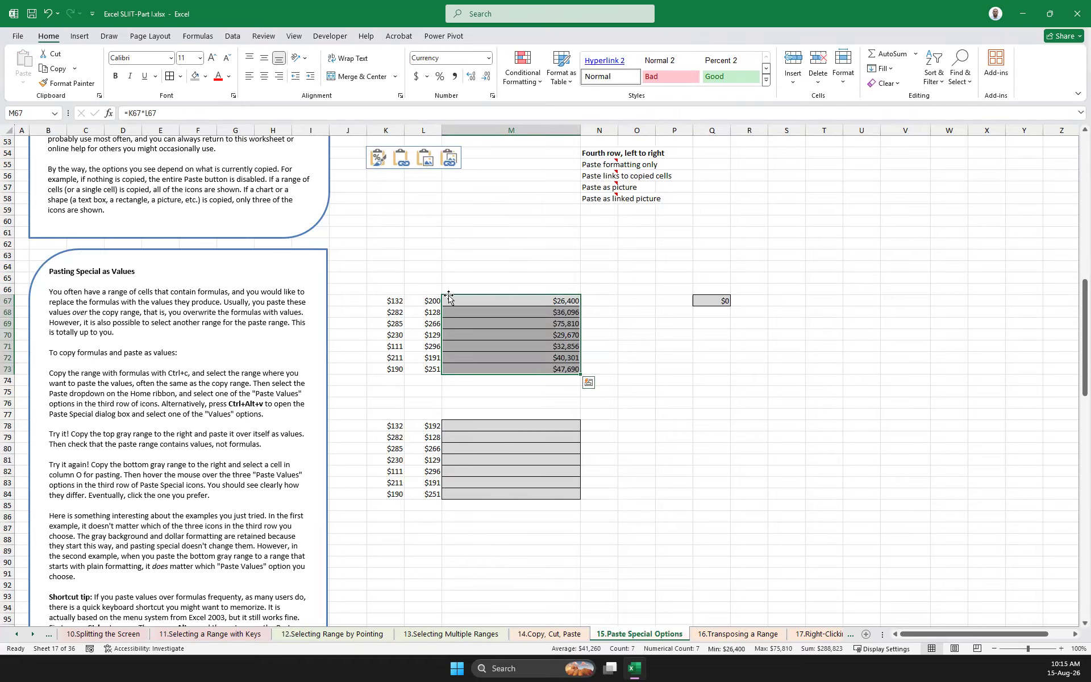
{"action": "left_click", "coordinate": [519, 299]}
{"action": "left_click", "coordinate": [714, 301]}
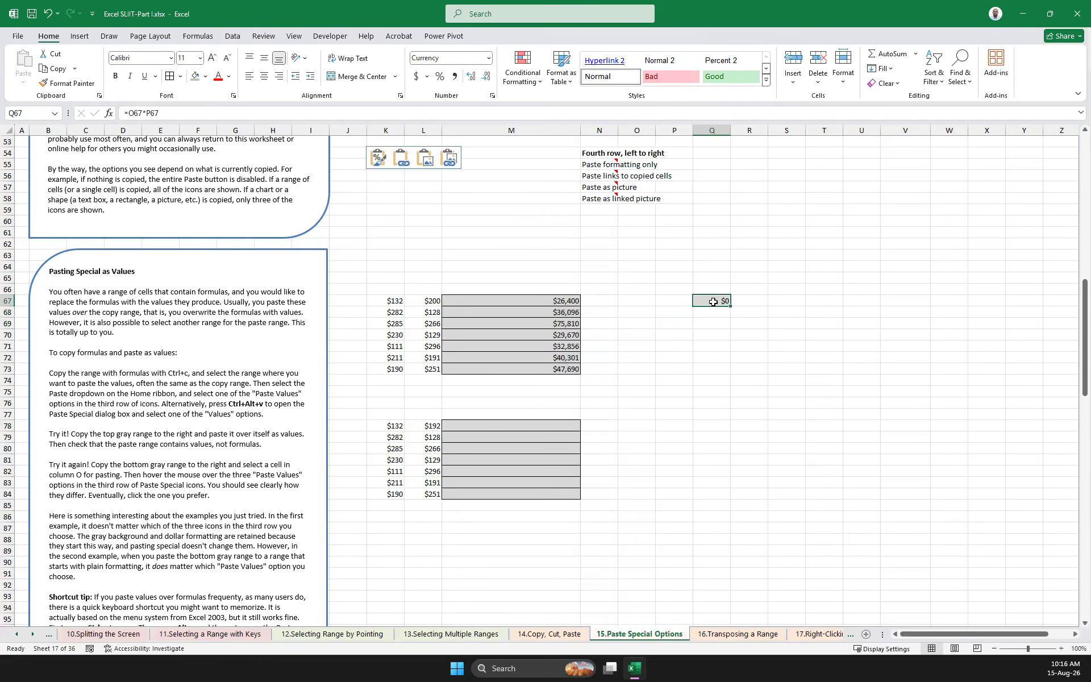
{"action": "key", "text": "Delete"}
Copy the formula range M67:M73 and paste it as links starting at Q67
{"action": "left_click", "coordinate": [569, 302]}
{"action": "left_click", "coordinate": [662, 405]}
{"action": "left_click_drag", "start_coordinate": [540, 301], "coordinate": [557, 370]}
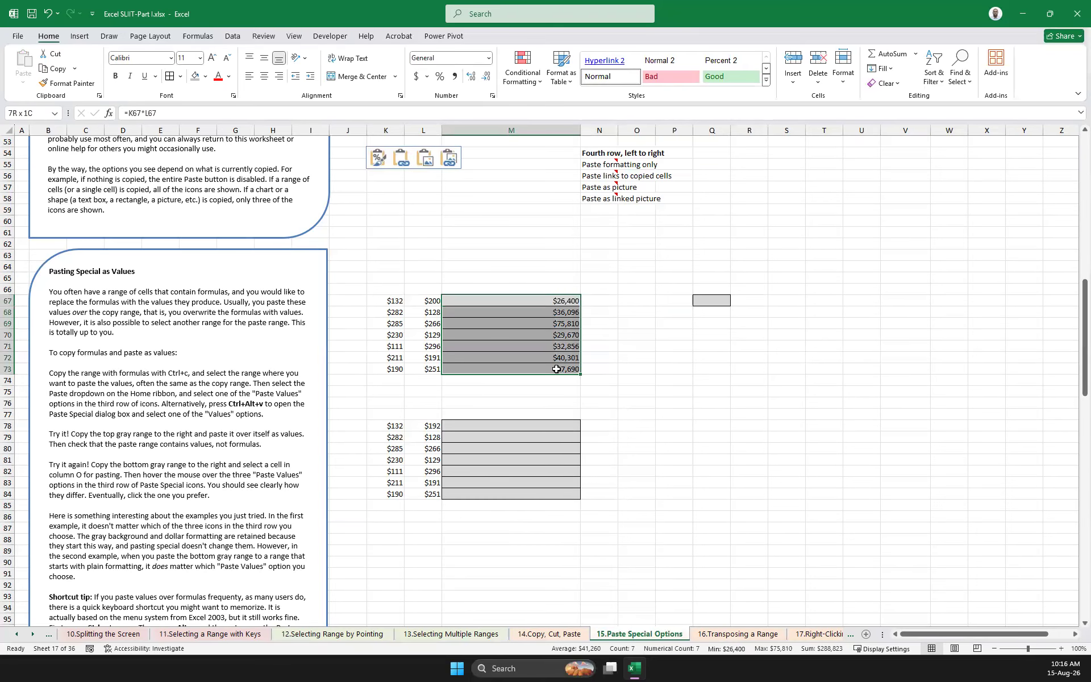
{"action": "left_click", "coordinate": [556, 302]}
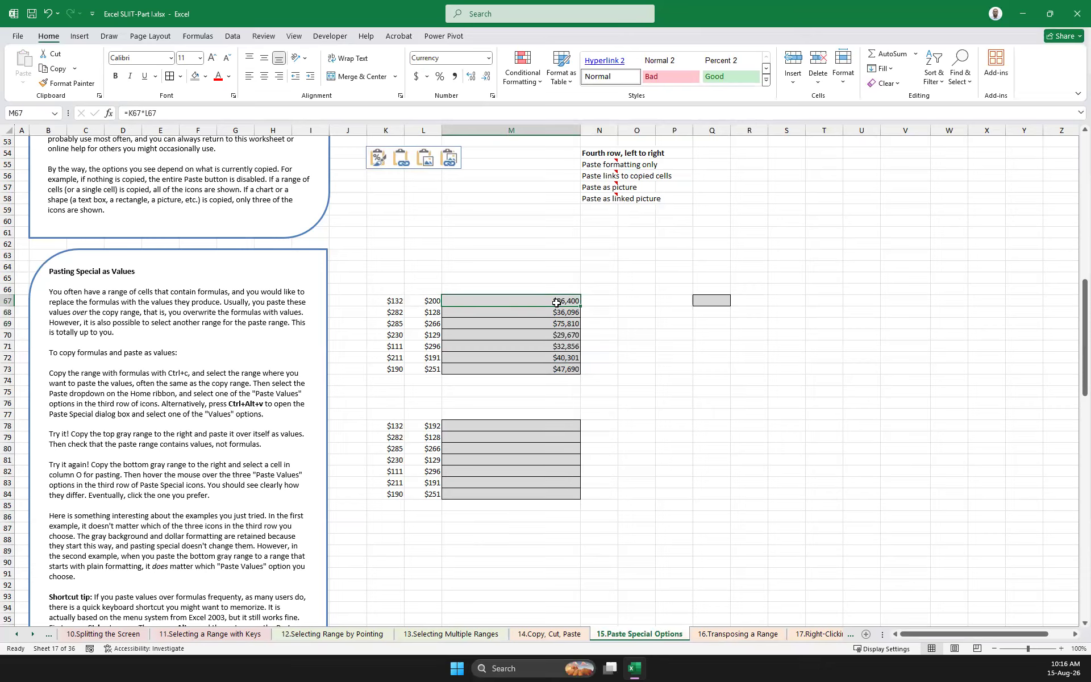
{"action": "key", "text": "ctrl+v"}
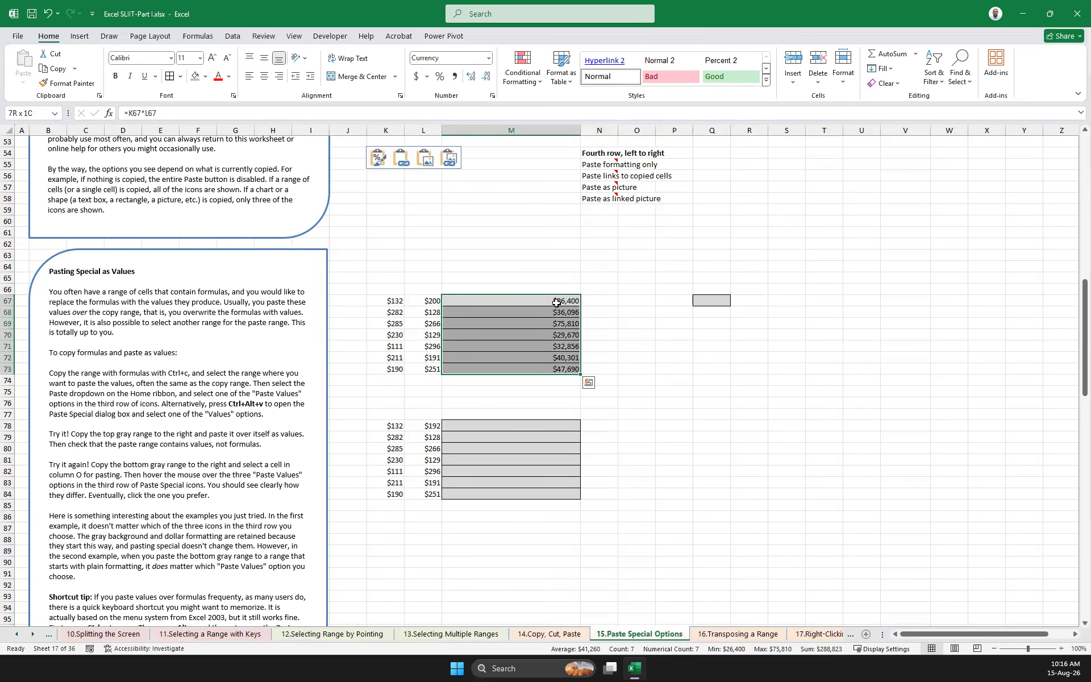
{"action": "key", "text": "ctrl+c"}
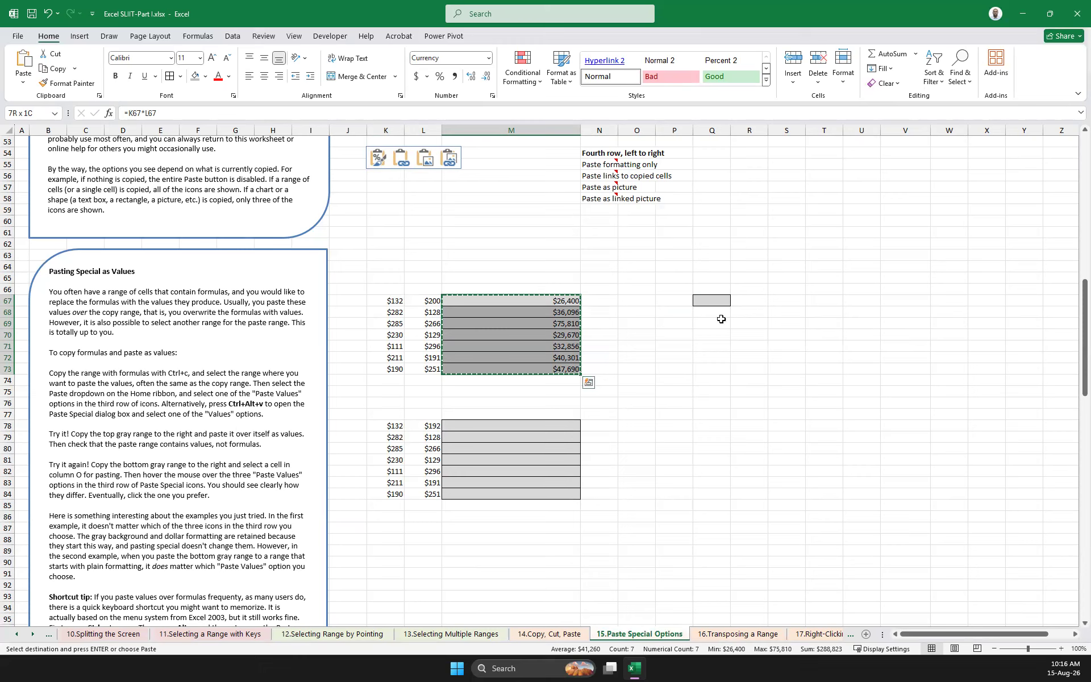
{"action": "left_click", "coordinate": [704, 303]}
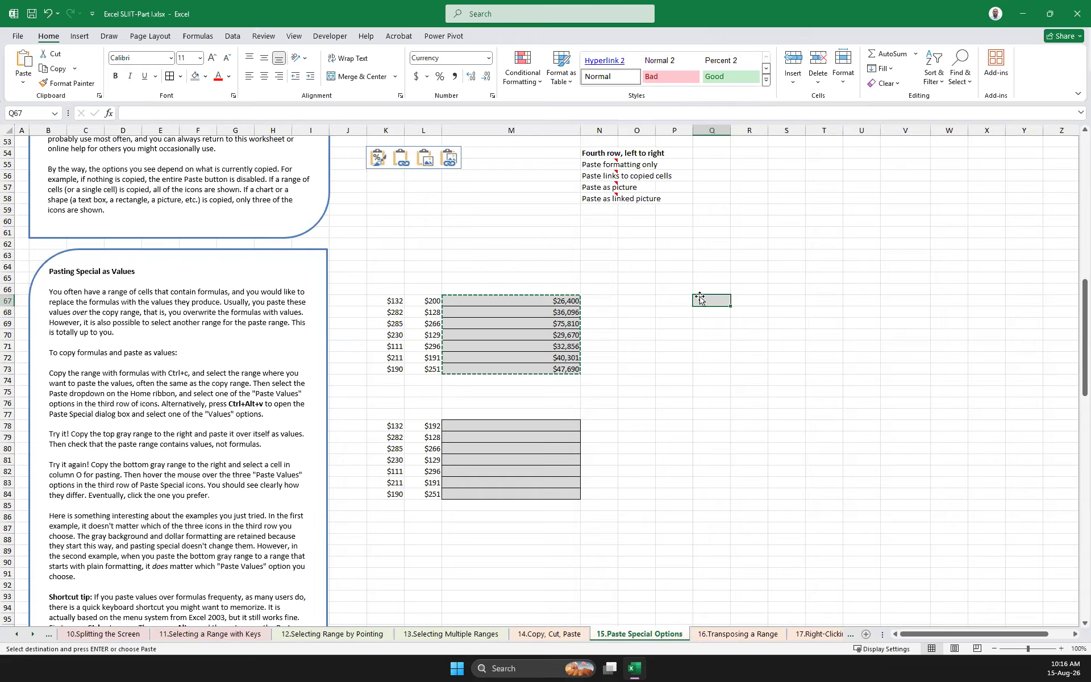
{"action": "right_click", "coordinate": [701, 301]}
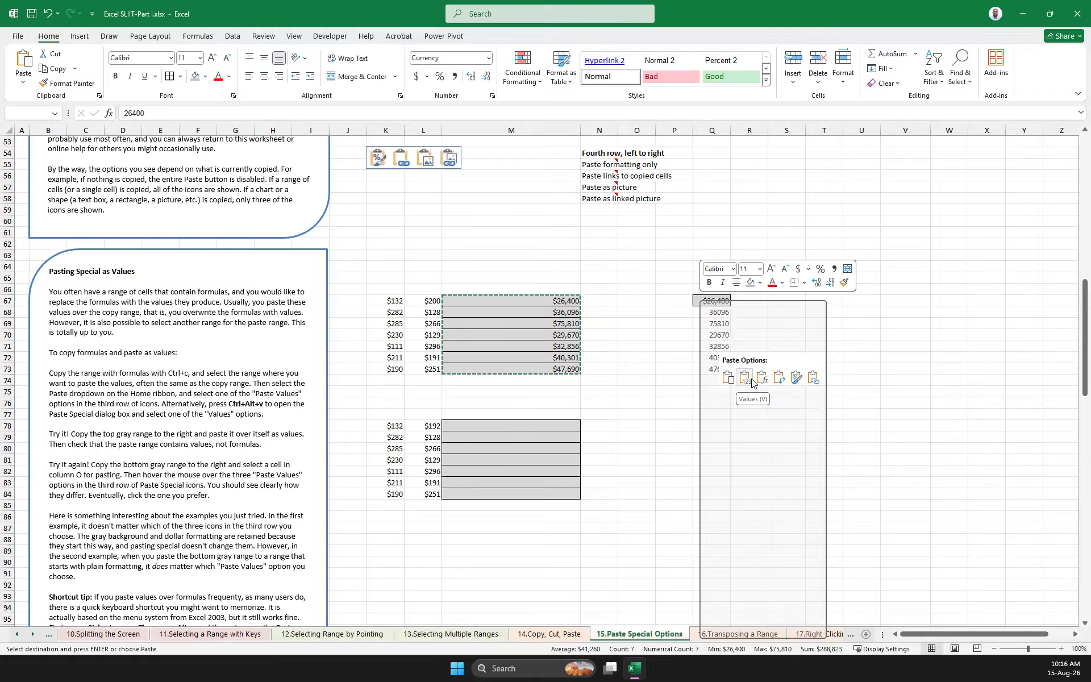
{"action": "left_click", "coordinate": [814, 377]}
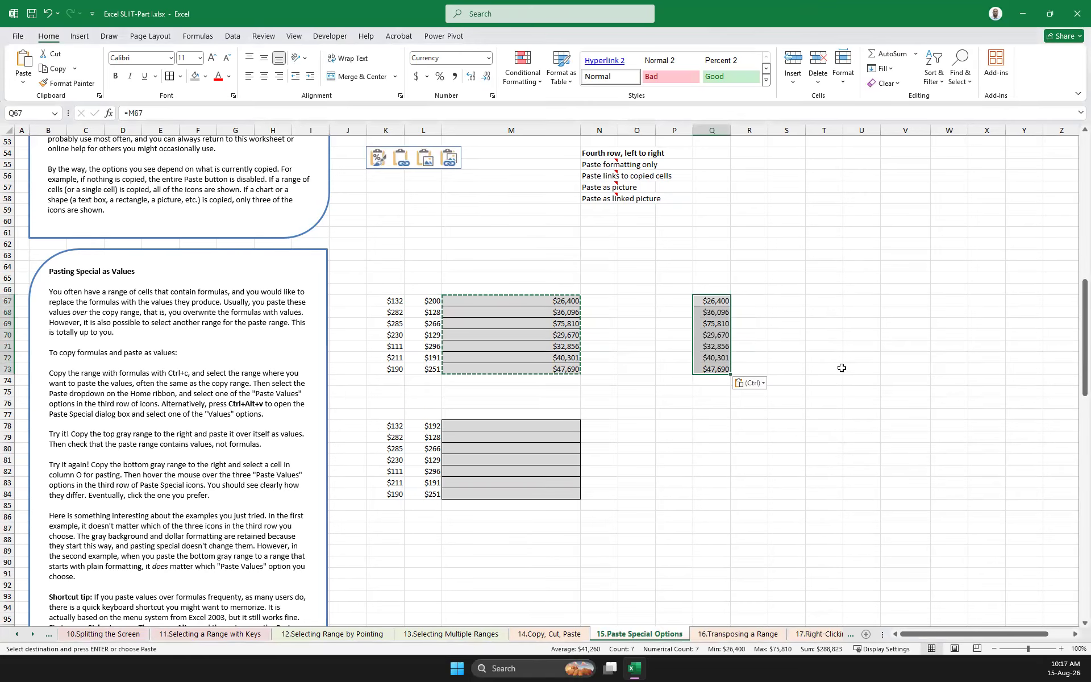
{"action": "left_click", "coordinate": [787, 323]}
Set L67 to 500 and compare the formula in M67 with the linked cell Q67
{"action": "left_click", "coordinate": [573, 300]}
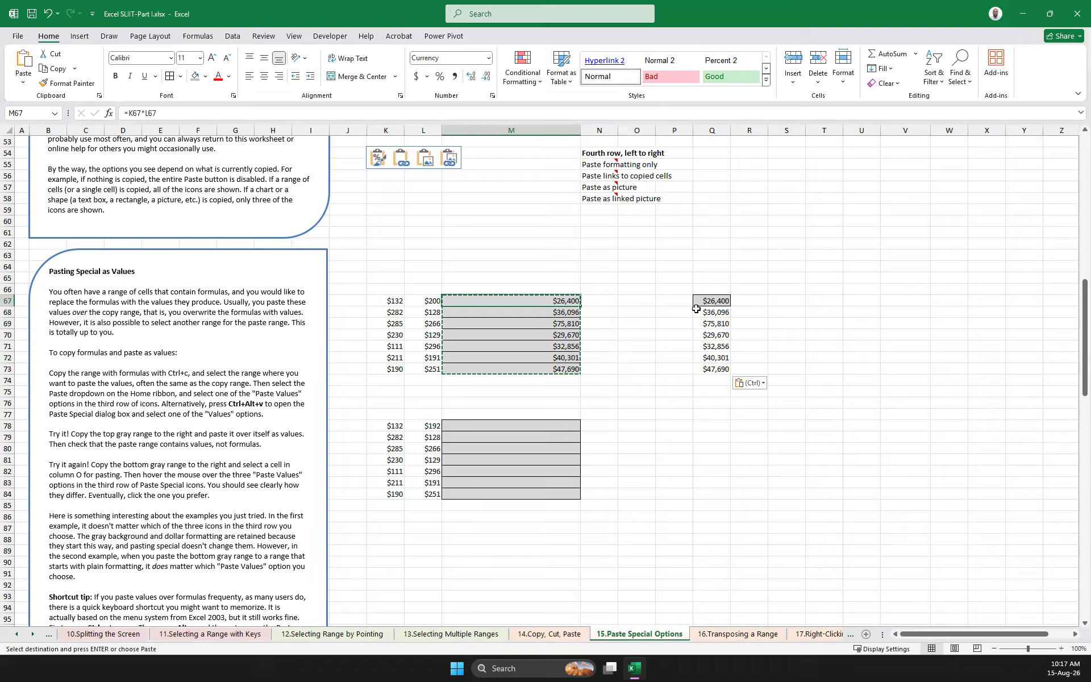
{"action": "left_click", "coordinate": [421, 299]}
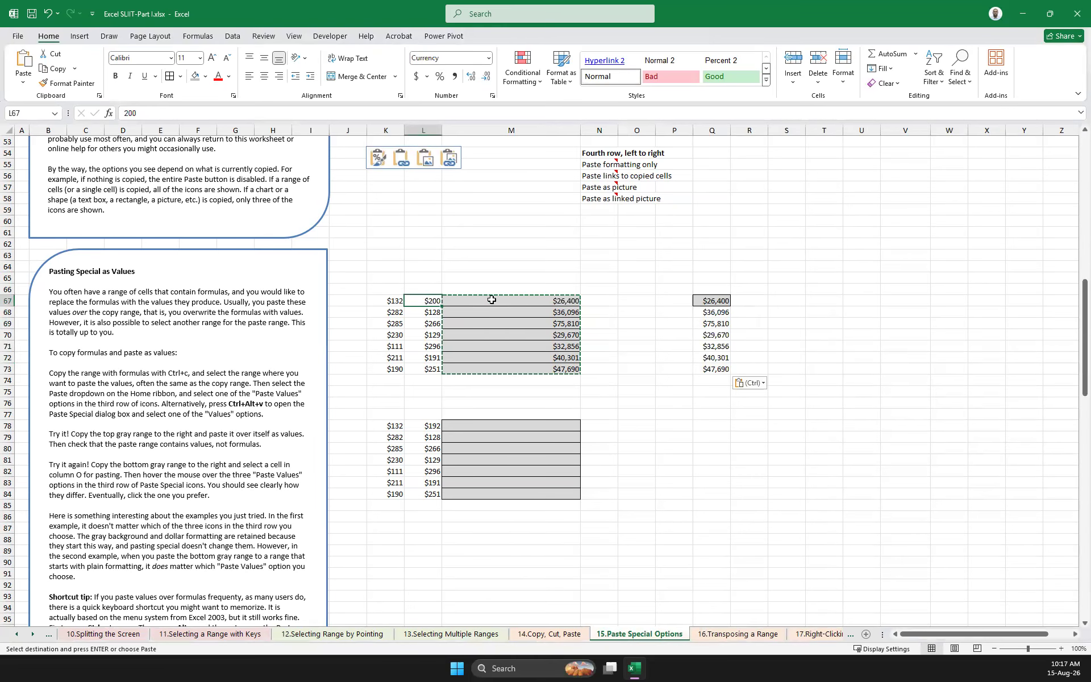
{"action": "type", "text": "500"}
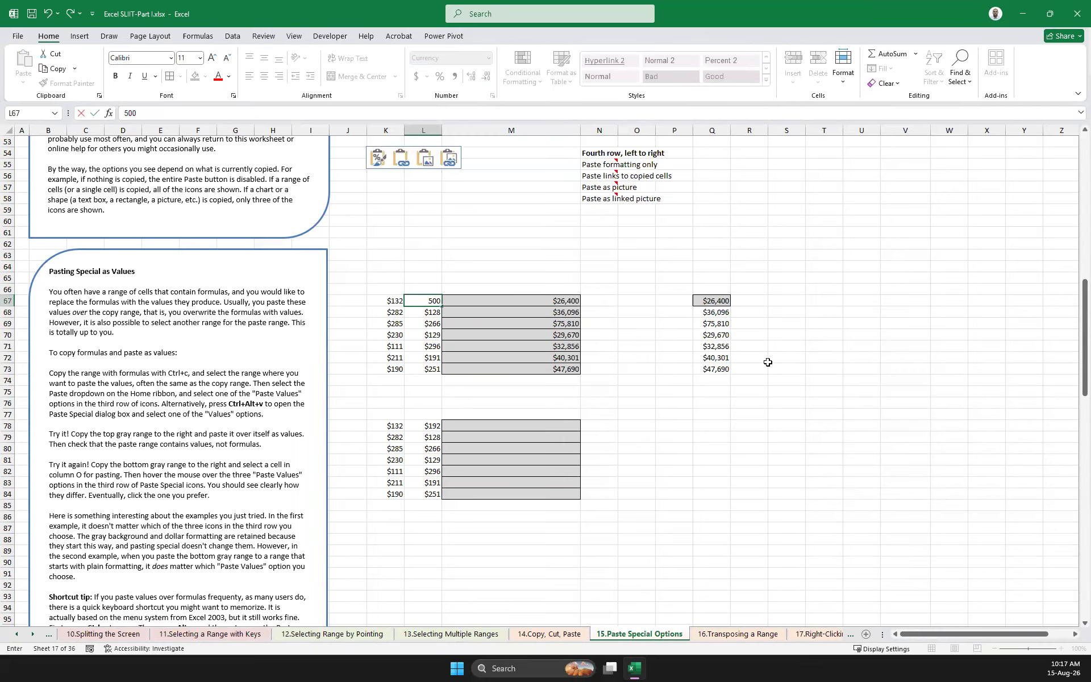
{"action": "key", "text": "Return"}
{"action": "left_click", "coordinate": [566, 303]}
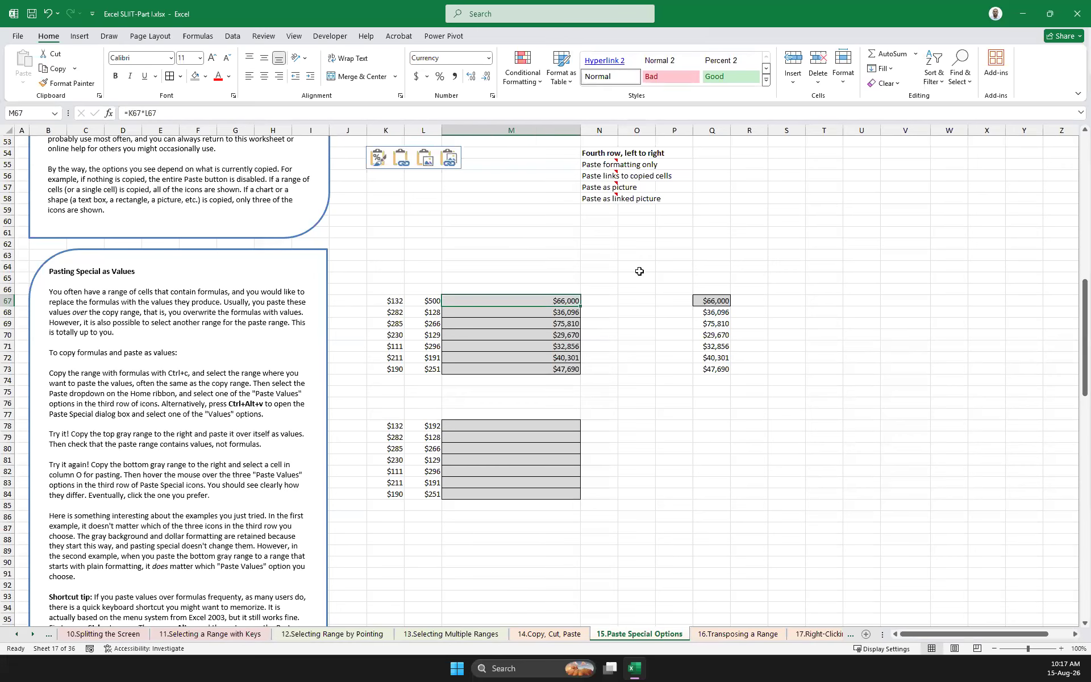
{"action": "left_click", "coordinate": [713, 300]}
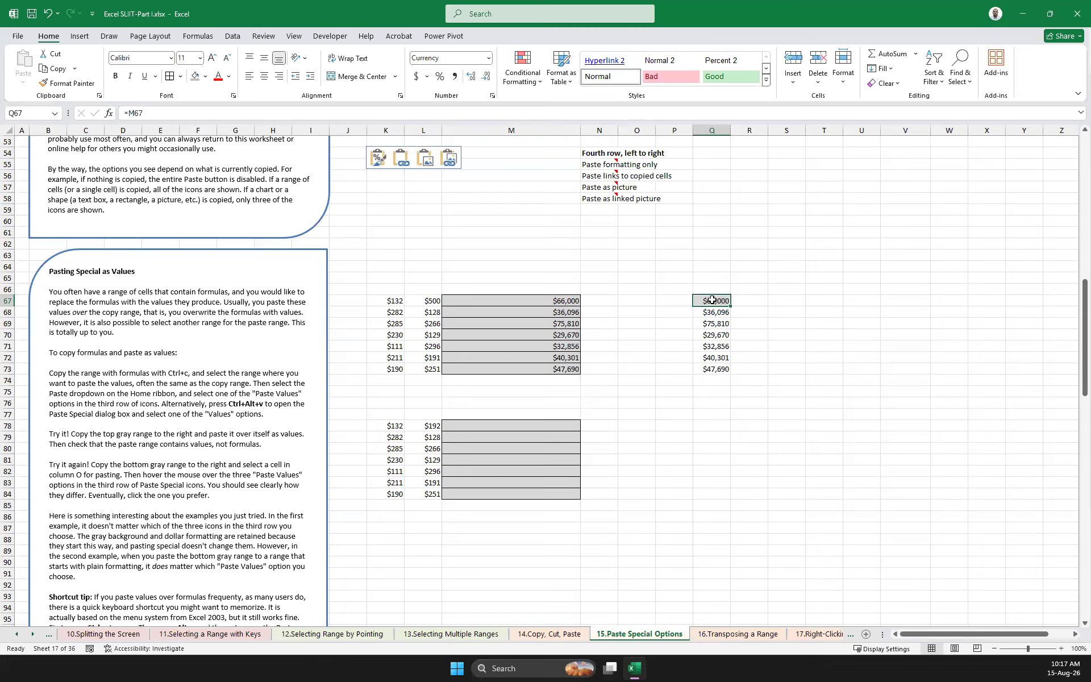
{"action": "left_click", "coordinate": [767, 358]}
{"action": "left_click", "coordinate": [750, 425]}
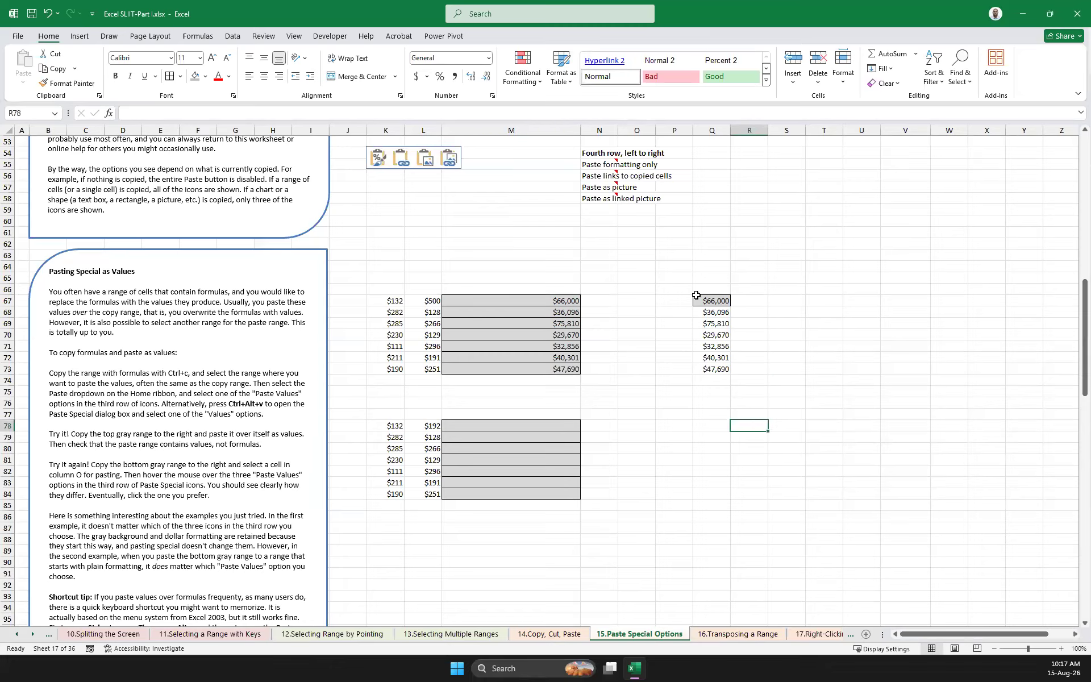
Set L73 to 900 and check the link formula in Q73
{"action": "left_click", "coordinate": [786, 346]}
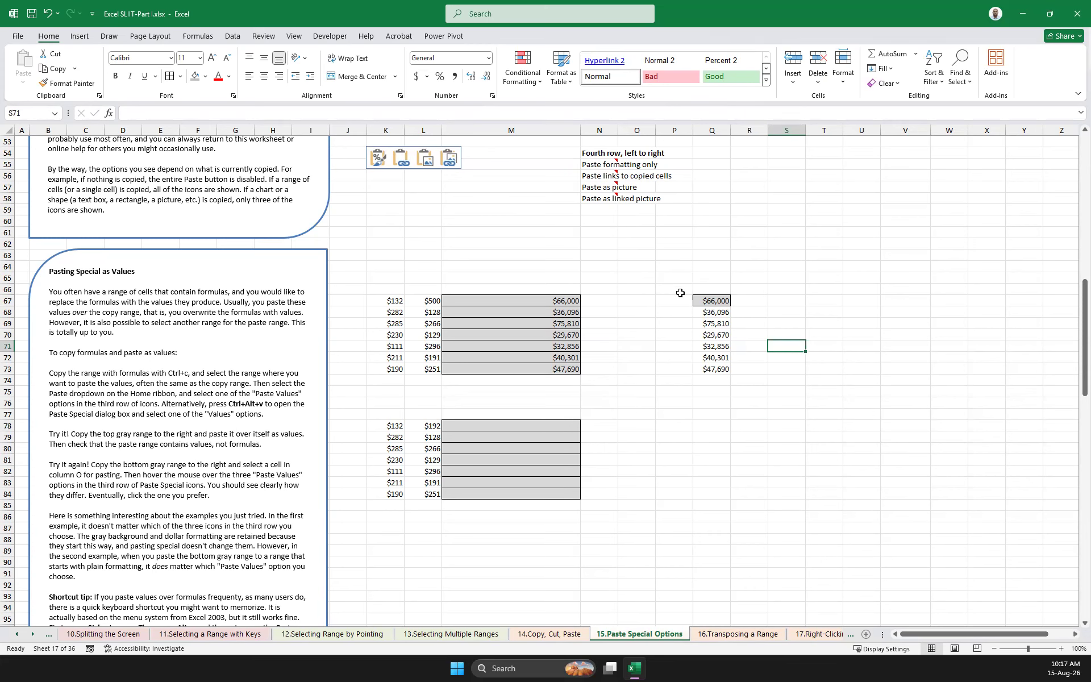
{"action": "left_click", "coordinate": [435, 369]}
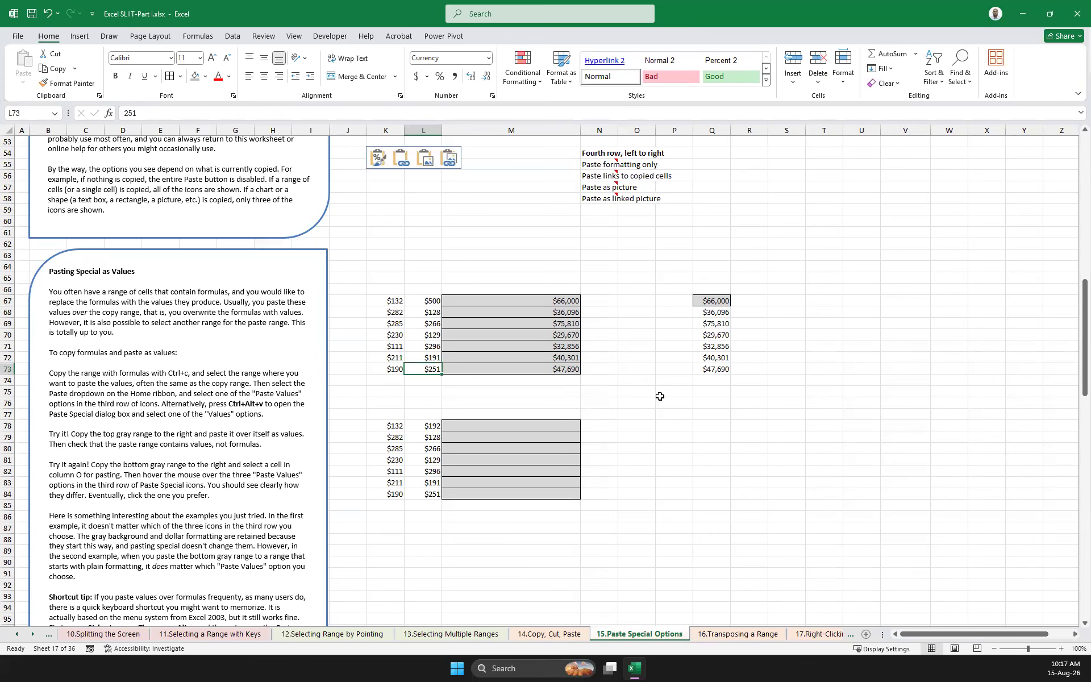
{"action": "type", "text": "900"}
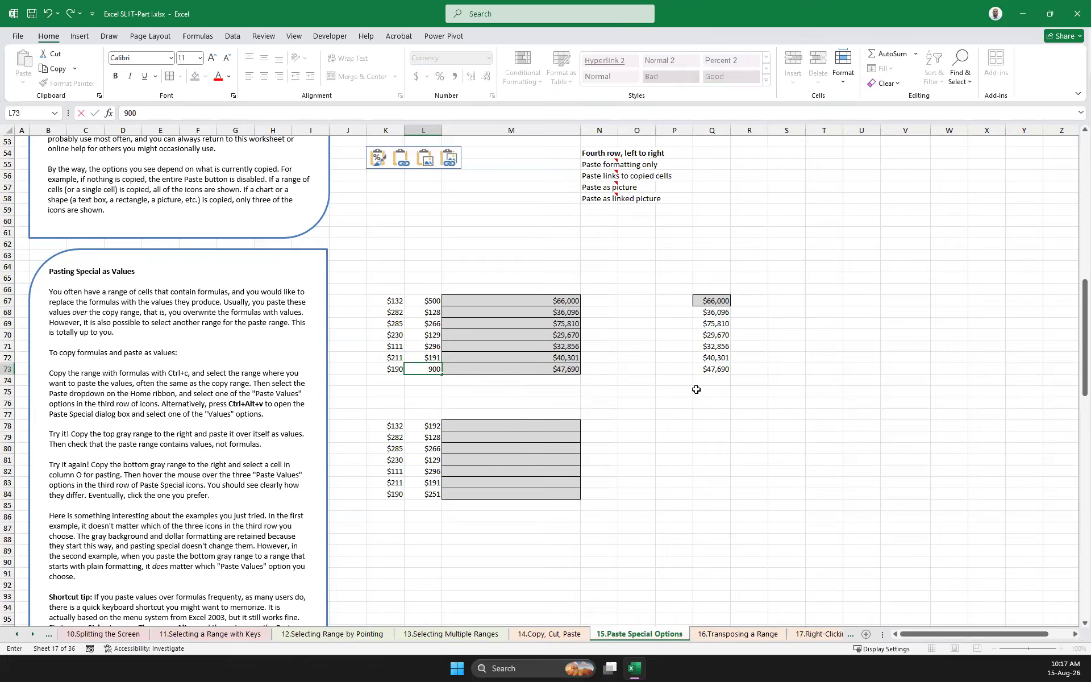
{"action": "left_click", "coordinate": [726, 382]}
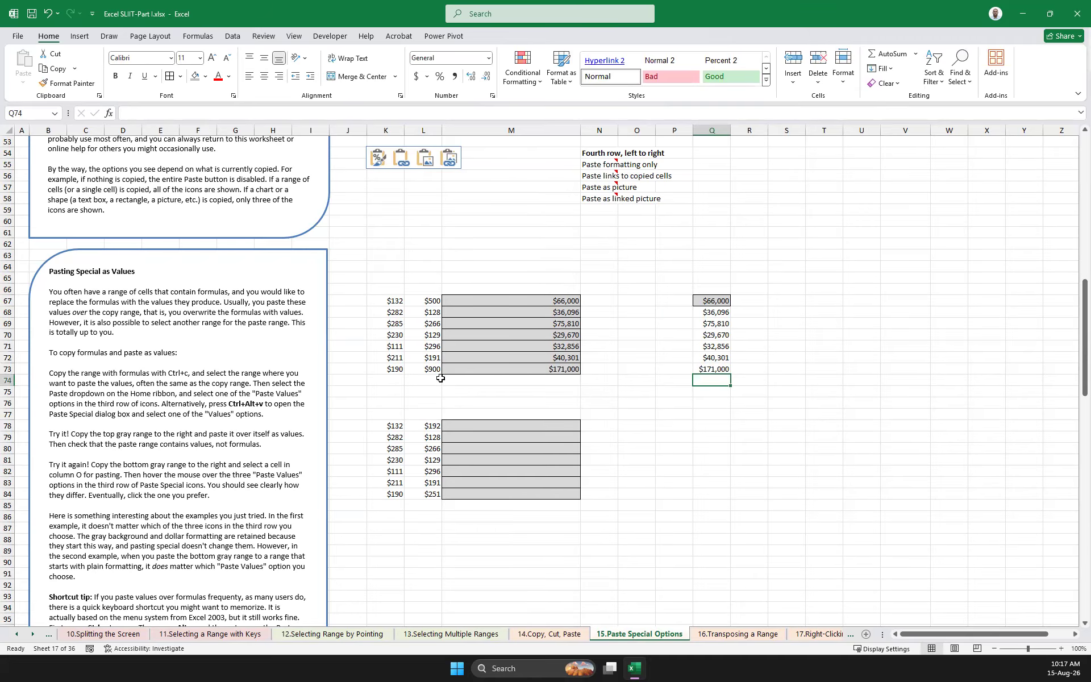
{"action": "left_click", "coordinate": [704, 368]}
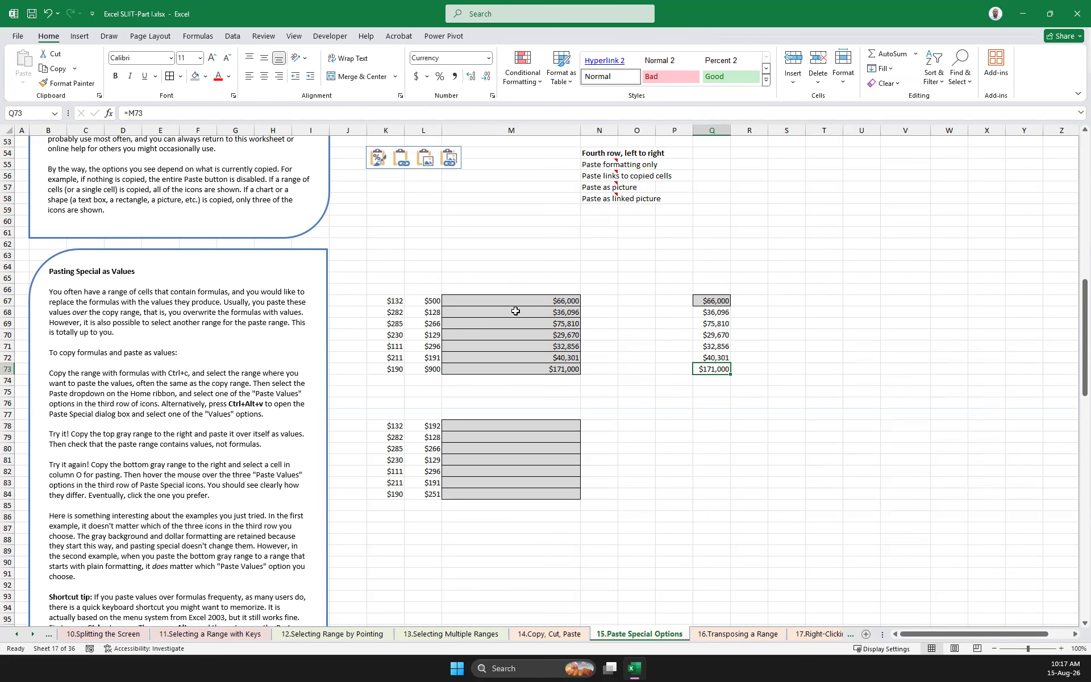
Clear the contents of the linked range Q67:Q73
{"action": "left_click_drag", "start_coordinate": [718, 297], "coordinate": [719, 369]}
{"action": "key", "text": "ctrl+v"}
{"action": "key", "text": "Delete"}
{"action": "left_click", "coordinate": [840, 343]}
Copy the formula range M67:M73 and paste only its values starting at Q67
{"action": "left_click", "coordinate": [700, 301]}
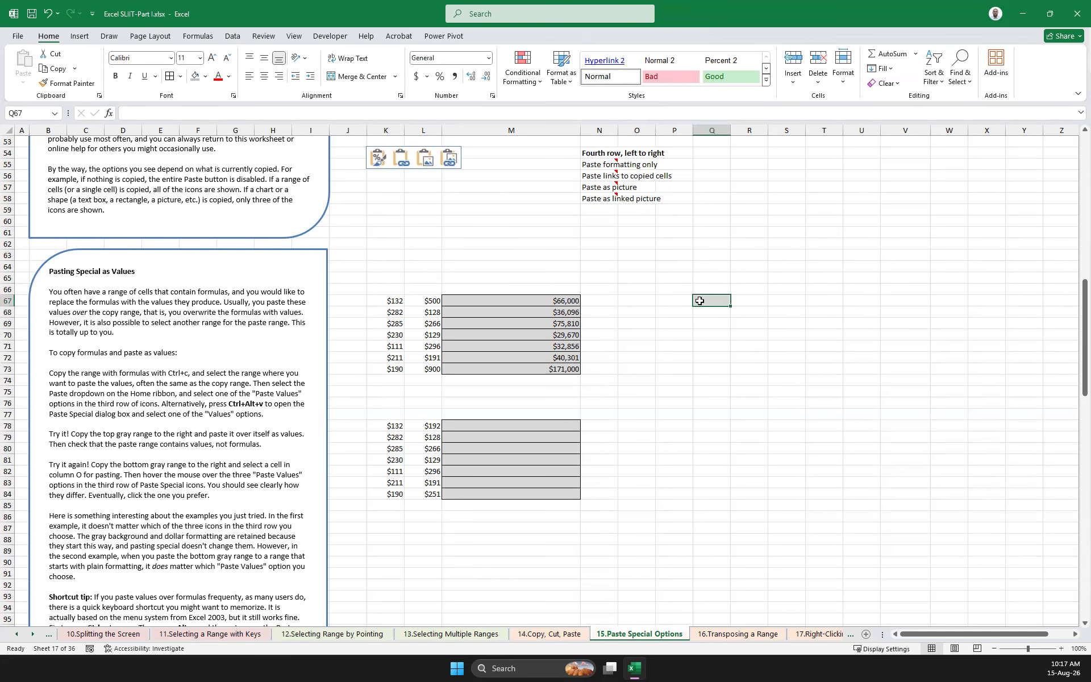
{"action": "right_click", "coordinate": [701, 305]}
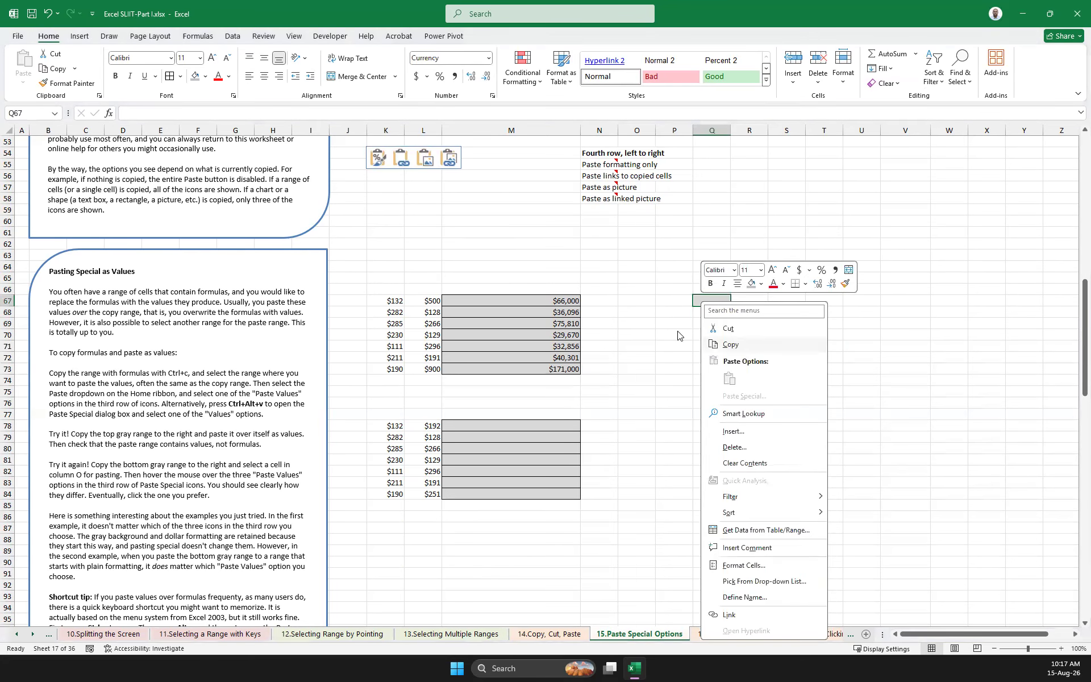
{"action": "key", "text": "Escape"}
{"action": "left_click_drag", "start_coordinate": [556, 298], "coordinate": [560, 368]}
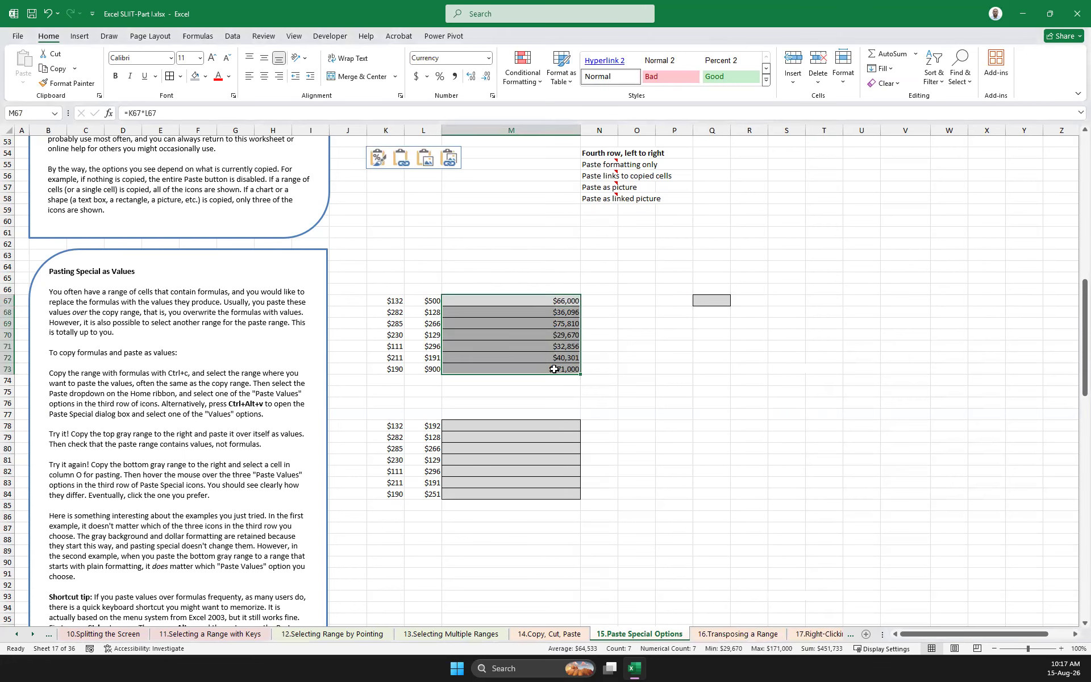
{"action": "key", "text": "ctrl+c"}
{"action": "left_click", "coordinate": [708, 300]}
{"action": "right_click", "coordinate": [709, 301]}
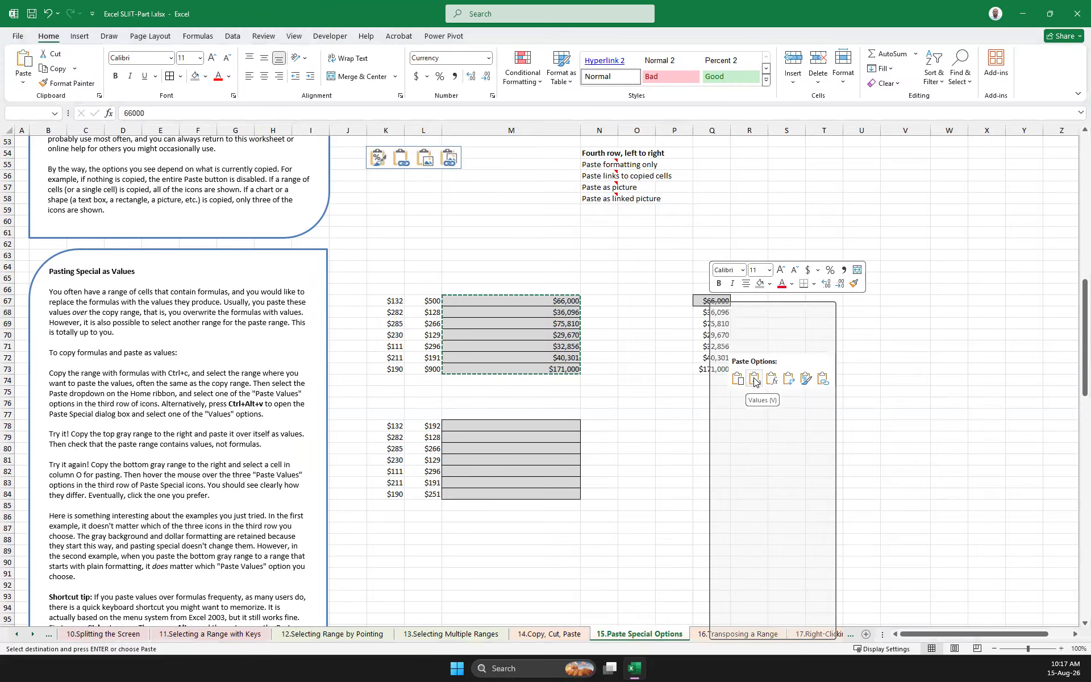
{"action": "left_click", "coordinate": [754, 380]}
Paste the copied range M67:M73 as links starting at R67, beside the pasted values
{"action": "left_click", "coordinate": [747, 301]}
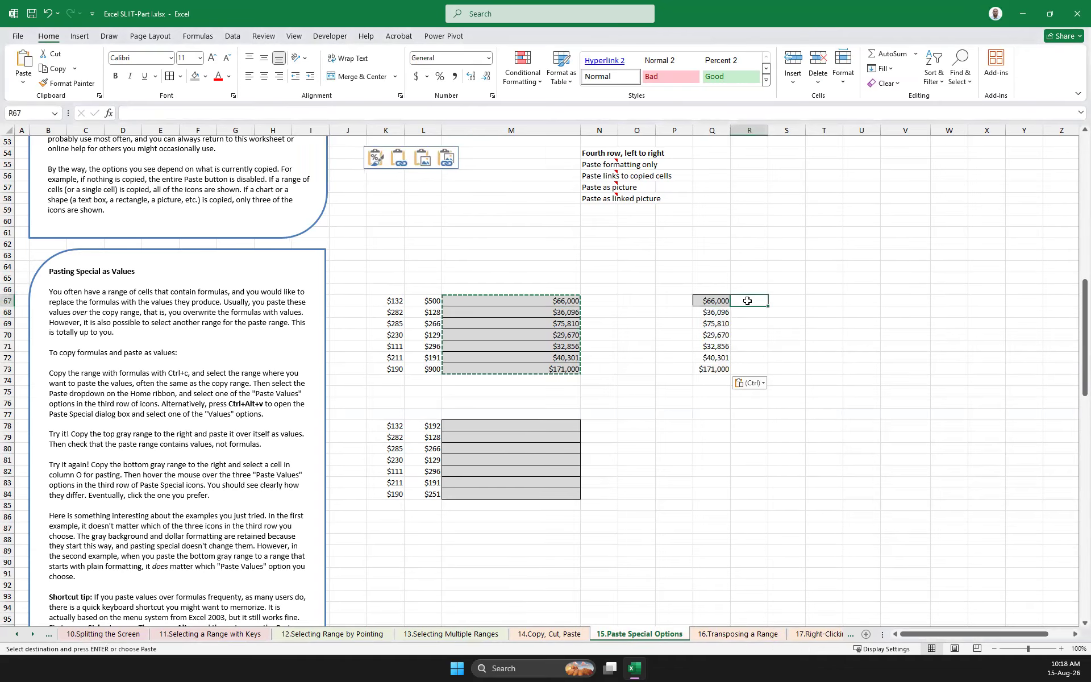
{"action": "right_click", "coordinate": [748, 301]}
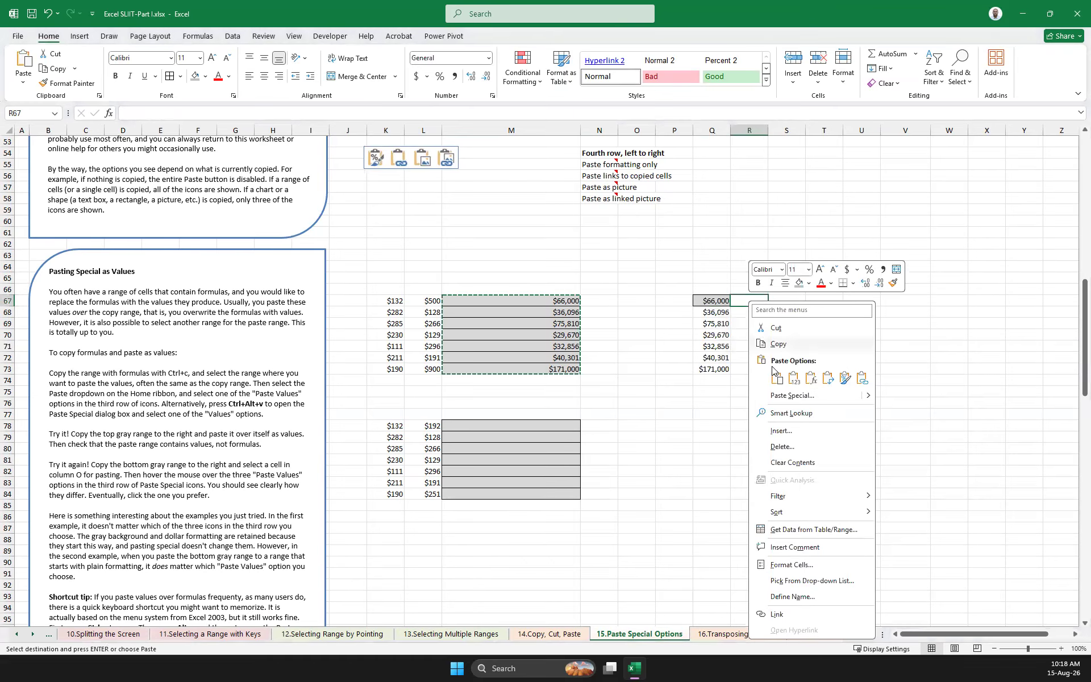
{"action": "left_click", "coordinate": [859, 379]}
{"action": "left_click", "coordinate": [890, 378]}
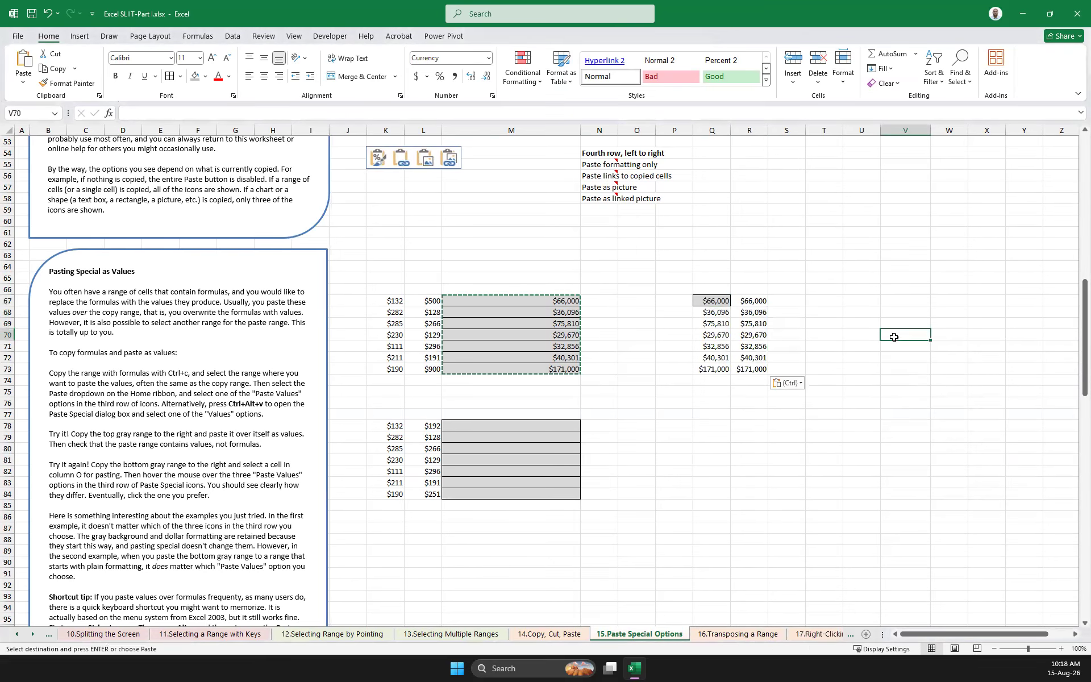
Set L67 to 200 and inspect the contents of the values-only cells in Q67:Q73
{"action": "left_click", "coordinate": [433, 302]}
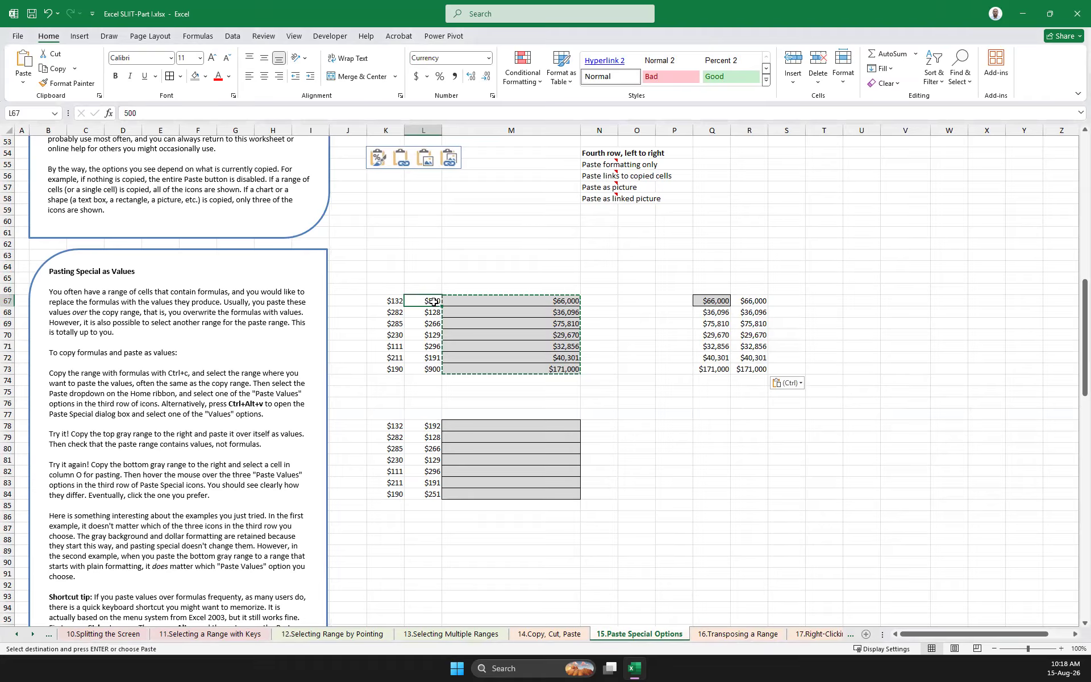
{"action": "type", "text": "200"}
{"action": "key", "text": "Return"}
{"action": "left_click_drag", "start_coordinate": [710, 300], "coordinate": [733, 373]}
{"action": "left_click", "coordinate": [706, 406]}
{"action": "left_click", "coordinate": [725, 312]}
{"action": "left_click", "coordinate": [713, 370]}
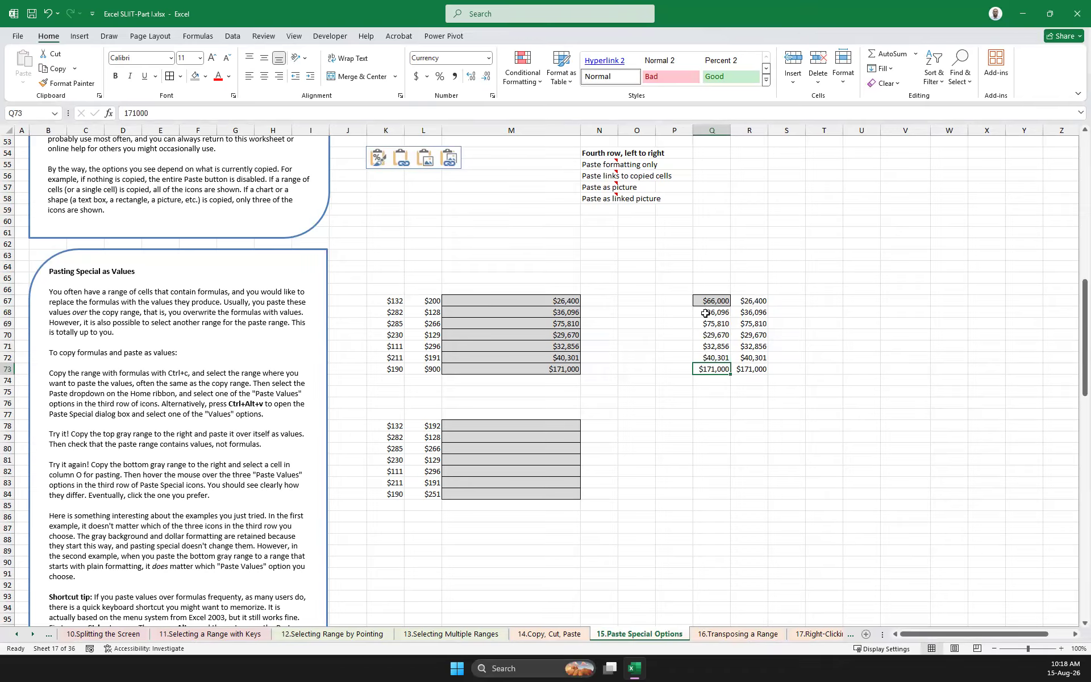
{"action": "left_click", "coordinate": [714, 357]}
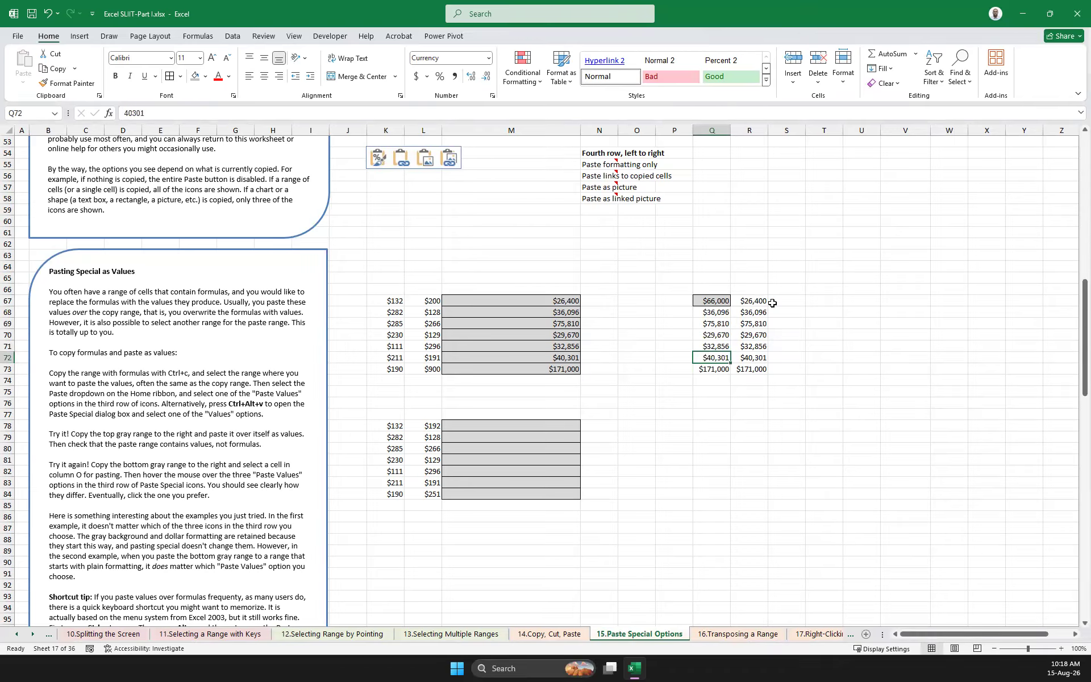
Widen column R slightly, then set L67 to 100 to test the linked cell R67
{"action": "left_click_drag", "start_coordinate": [768, 130], "coordinate": [782, 130]}
{"action": "left_click", "coordinate": [829, 342]}
{"action": "left_click", "coordinate": [767, 302]}
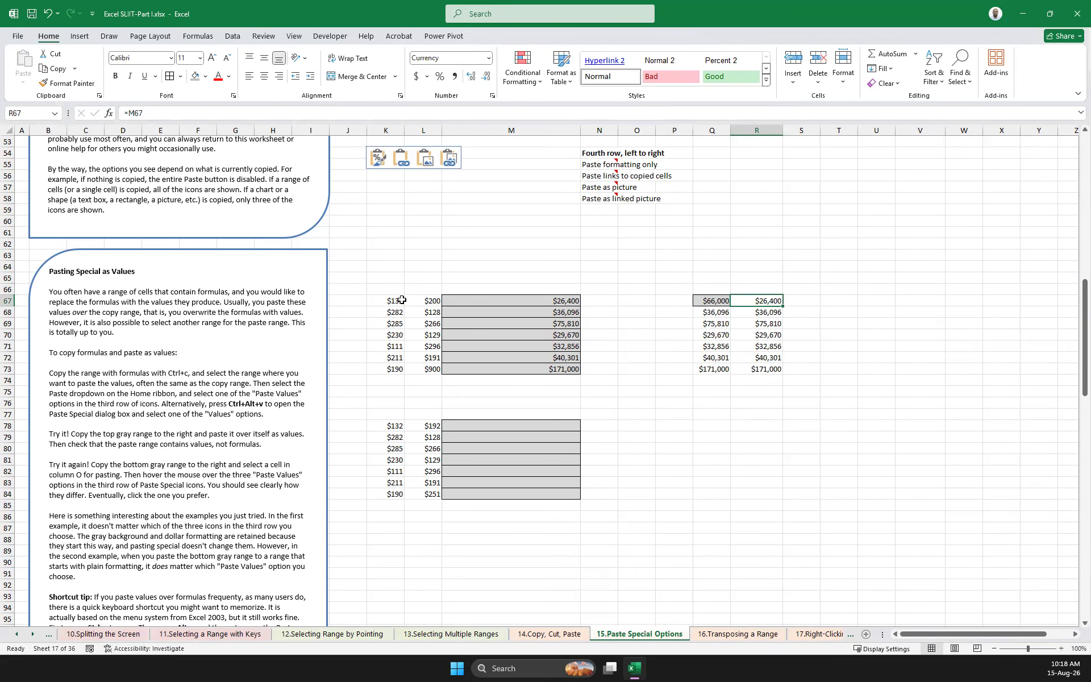
{"action": "left_click", "coordinate": [428, 302]}
{"action": "type", "text": "100"}
{"action": "key", "text": "Return"}
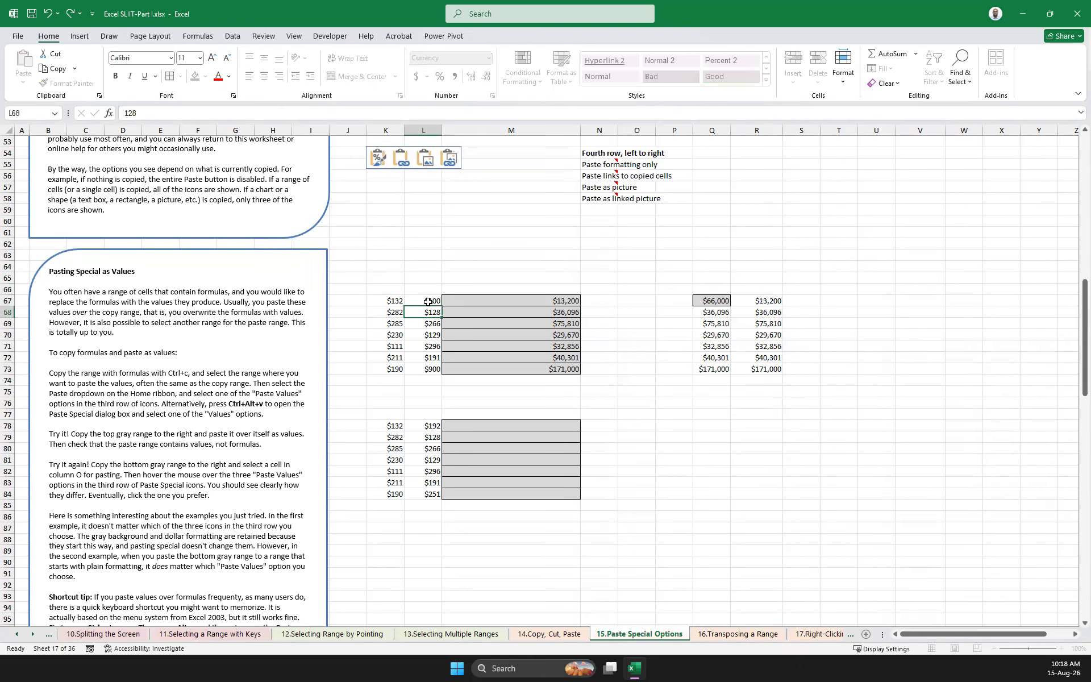
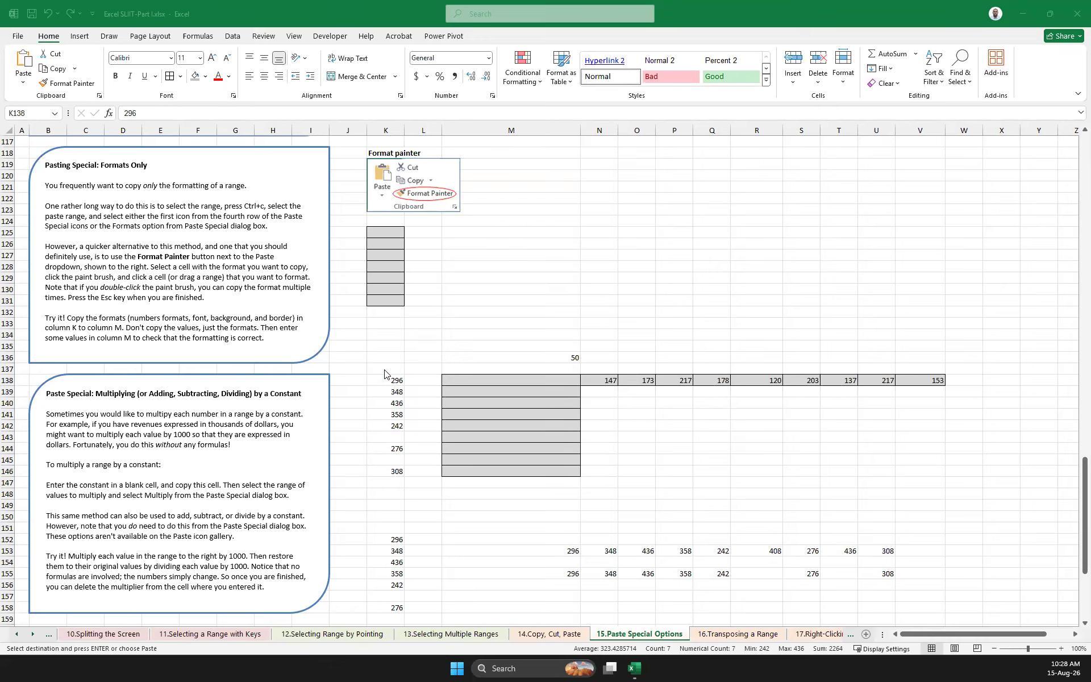
Shade the constant cell M136 with the gray fill and clear the numbers from N138:V138
{"action": "left_click", "coordinate": [571, 357]}
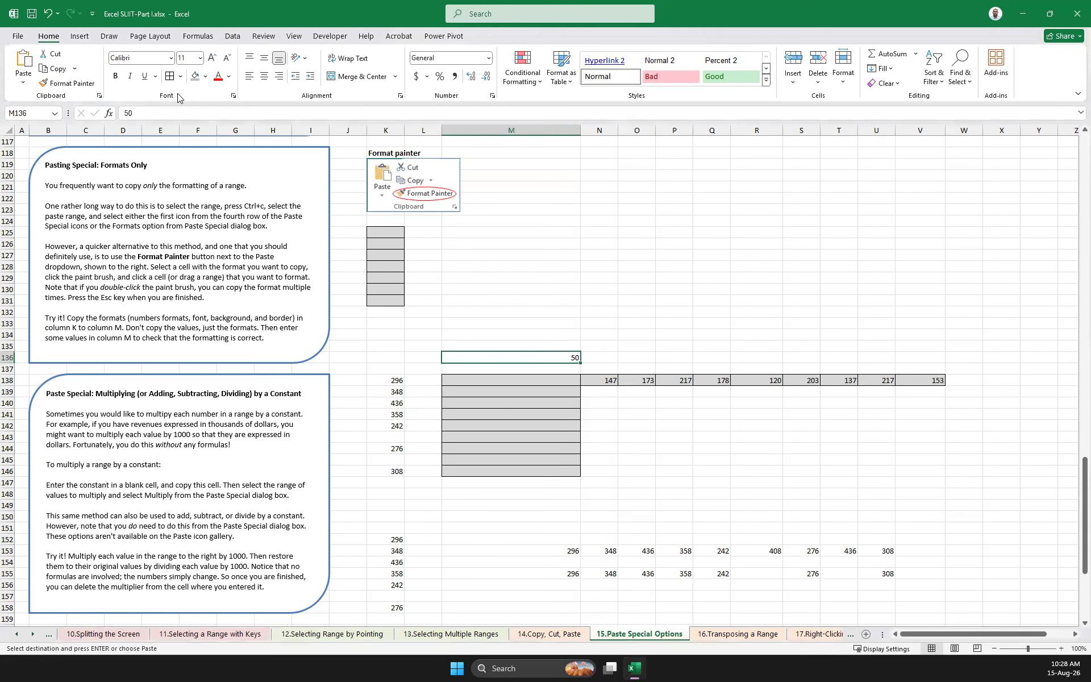
{"action": "left_click", "coordinate": [195, 75]}
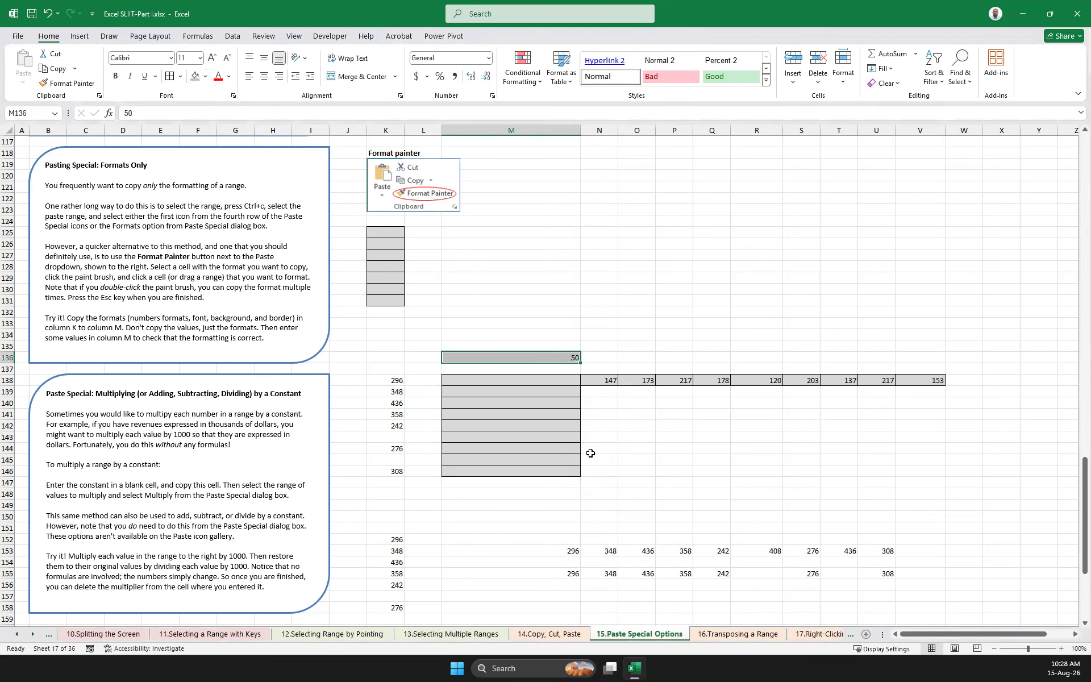
{"action": "left_click", "coordinate": [644, 415]}
{"action": "left_click_drag", "start_coordinate": [596, 380], "coordinate": [928, 385]}
{"action": "key", "text": "Delete"}
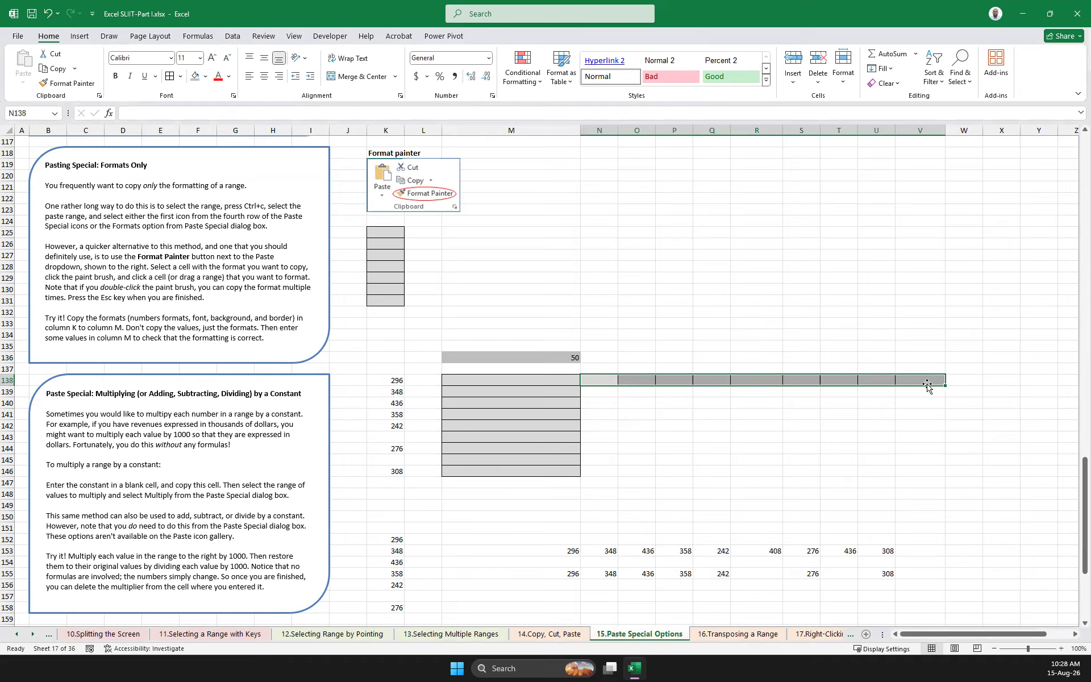
{"action": "left_click", "coordinate": [715, 495]}
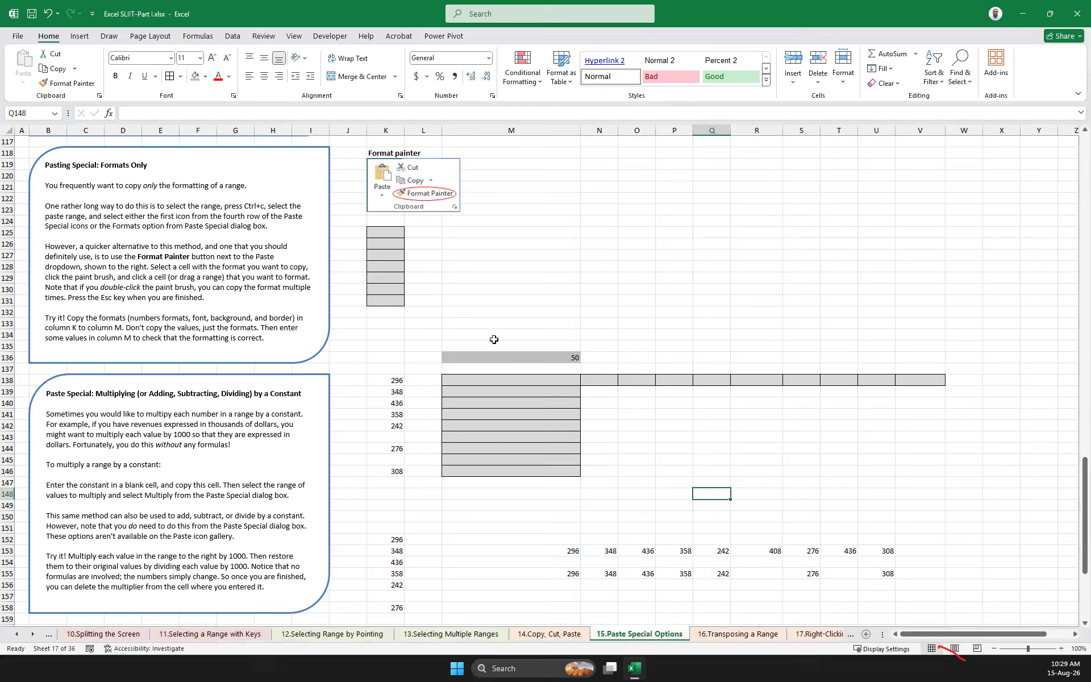
{"action": "left_click", "coordinate": [558, 359]}
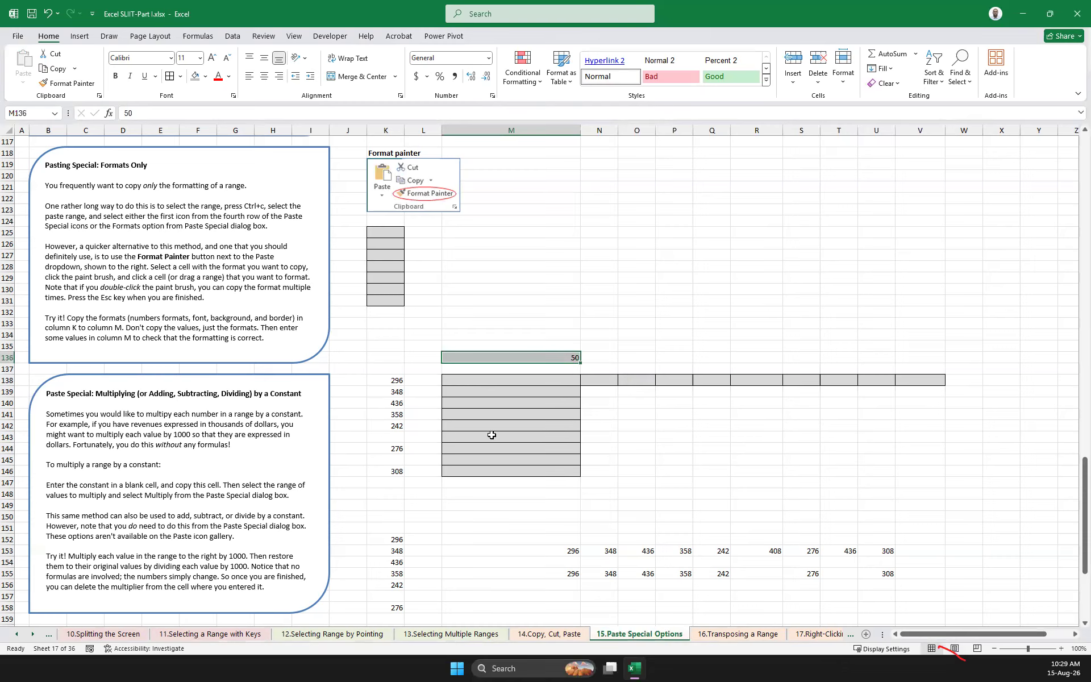
{"action": "left_click_drag", "start_coordinate": [468, 377], "coordinate": [476, 468]}
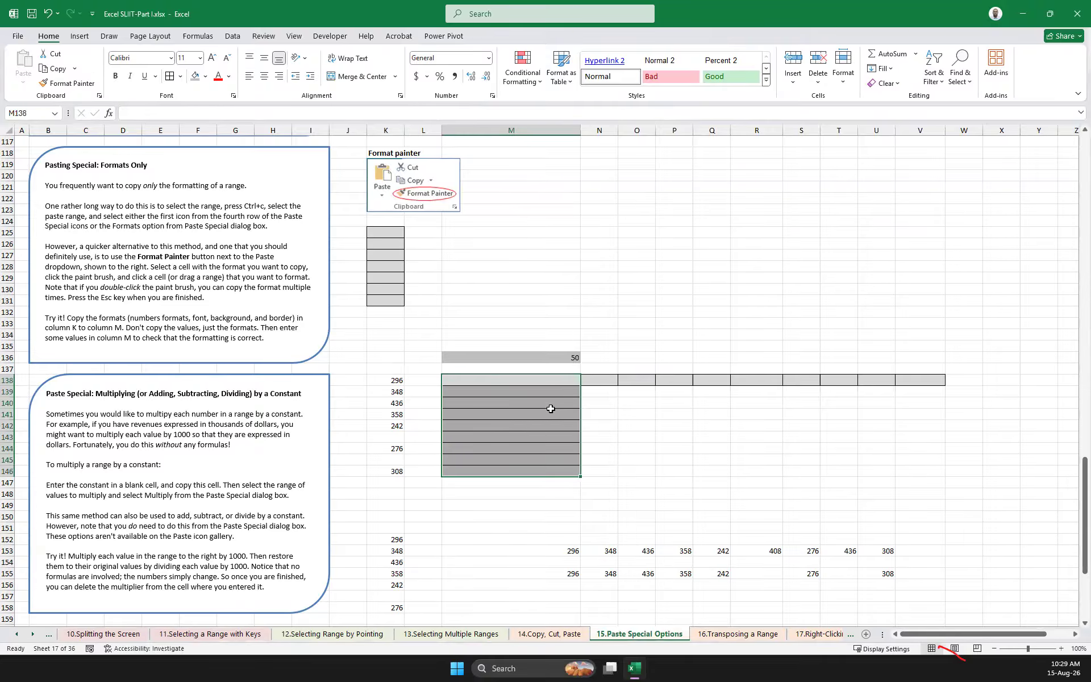
{"action": "left_click", "coordinate": [663, 414]}
{"action": "scroll", "coordinate": [244, 427], "scroll_direction": "down", "scroll_amount": 2}
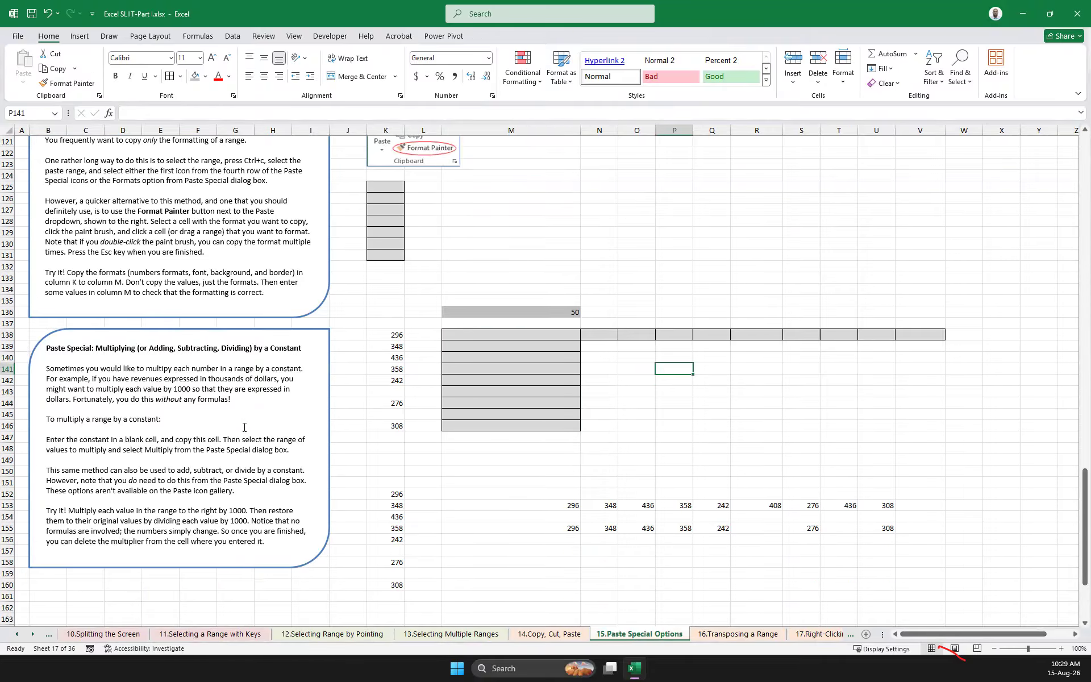
{"action": "scroll", "coordinate": [537, 388], "scroll_direction": "up", "scroll_amount": 2}
{"action": "left_click_drag", "start_coordinate": [499, 381], "coordinate": [514, 472]}
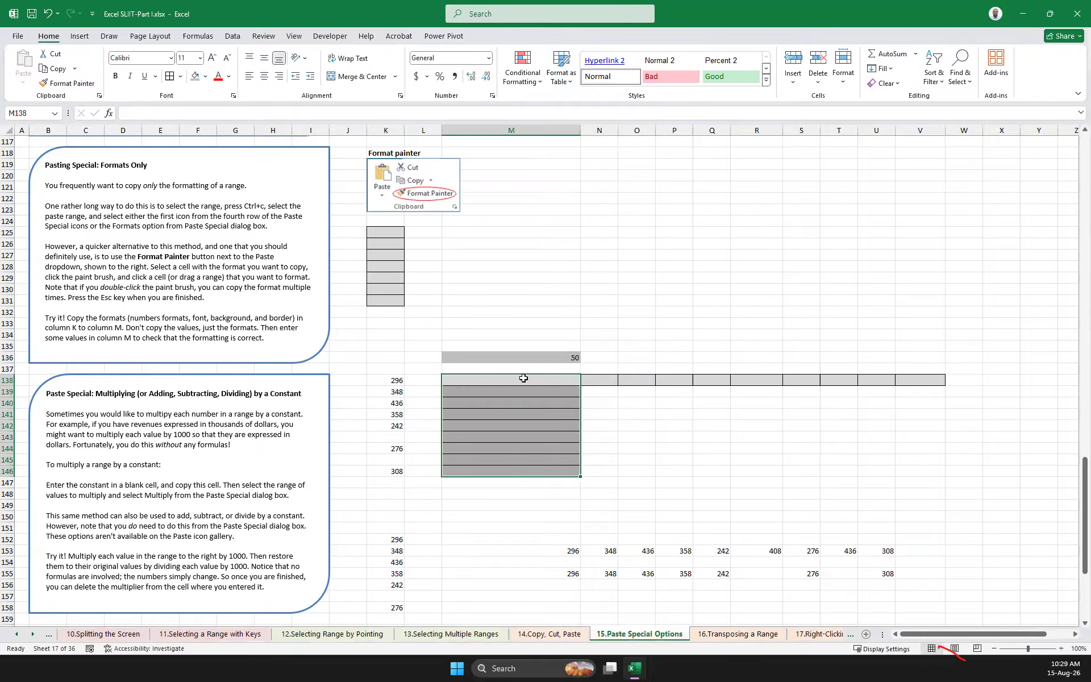
{"action": "right_click", "coordinate": [524, 378]}
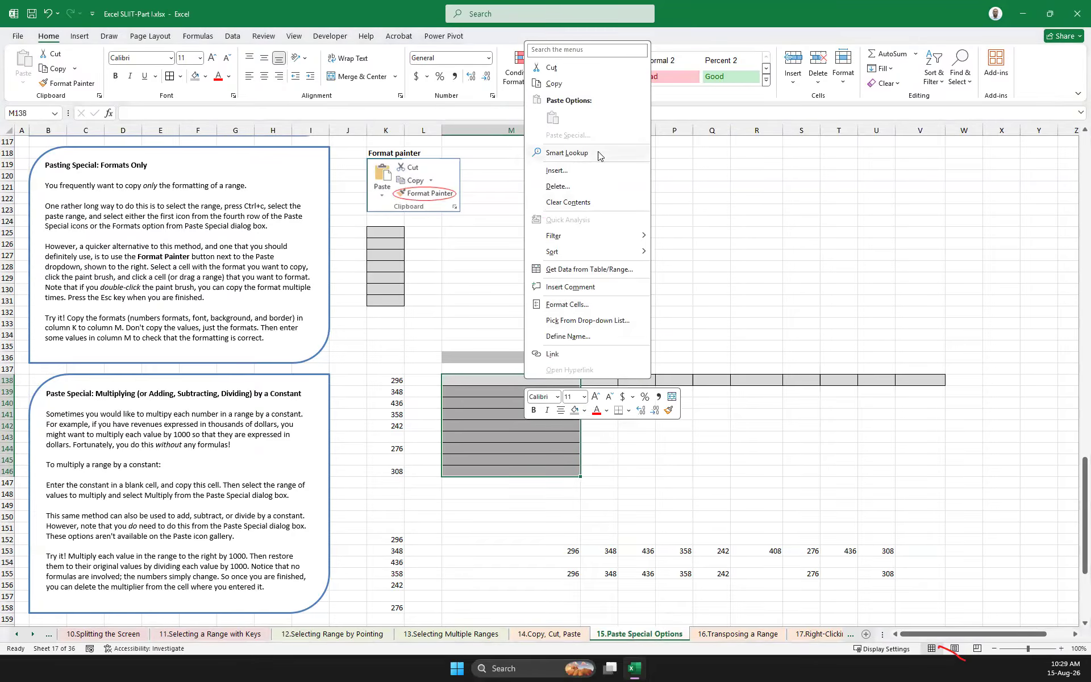
{"action": "key", "text": "Escape"}
Copy K138:K146 and paste it onto M138:M146 with the Paste Special Multiply operation
{"action": "left_click_drag", "start_coordinate": [393, 380], "coordinate": [395, 474]}
{"action": "key", "text": "ctrl+c"}
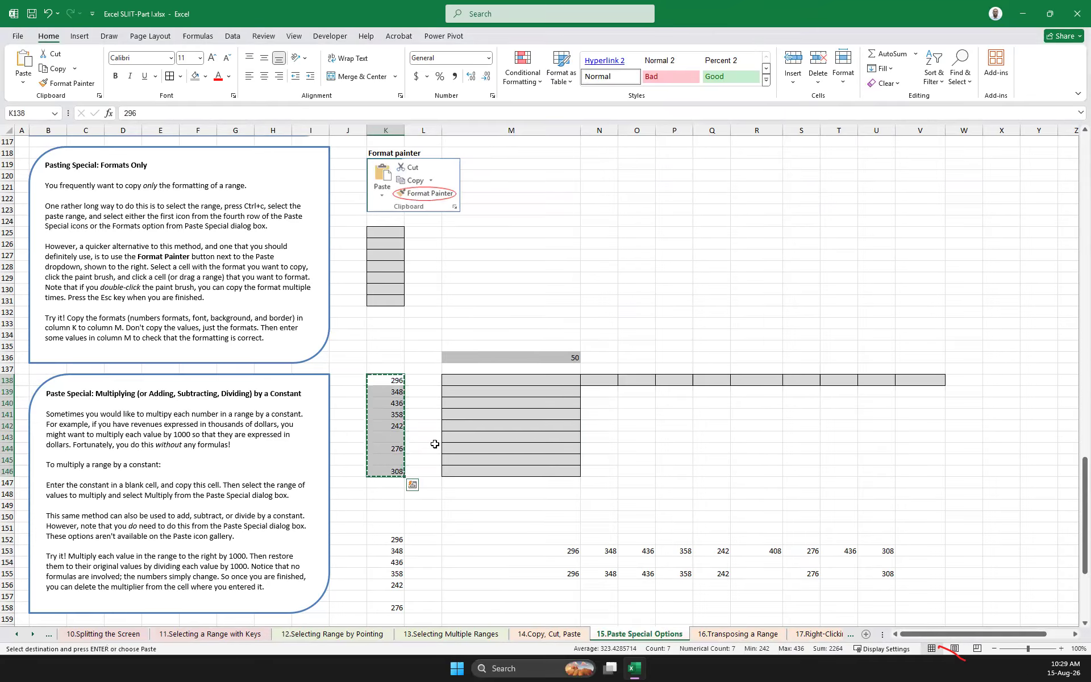
{"action": "right_click", "coordinate": [533, 378]}
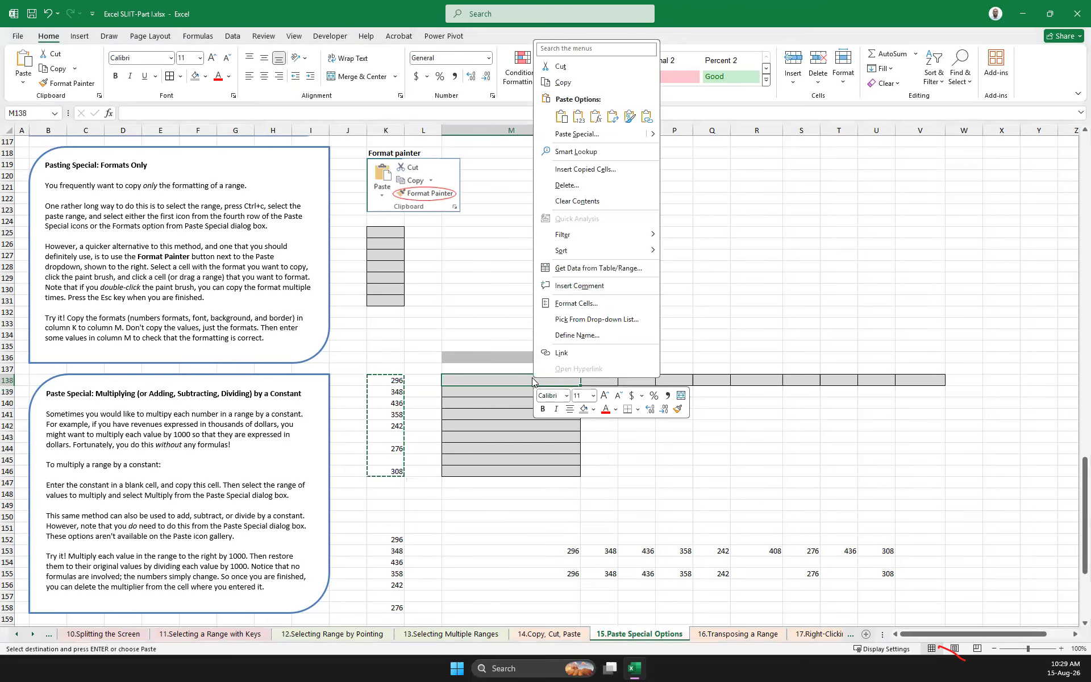
{"action": "mouse_move", "coordinate": [657, 134]}
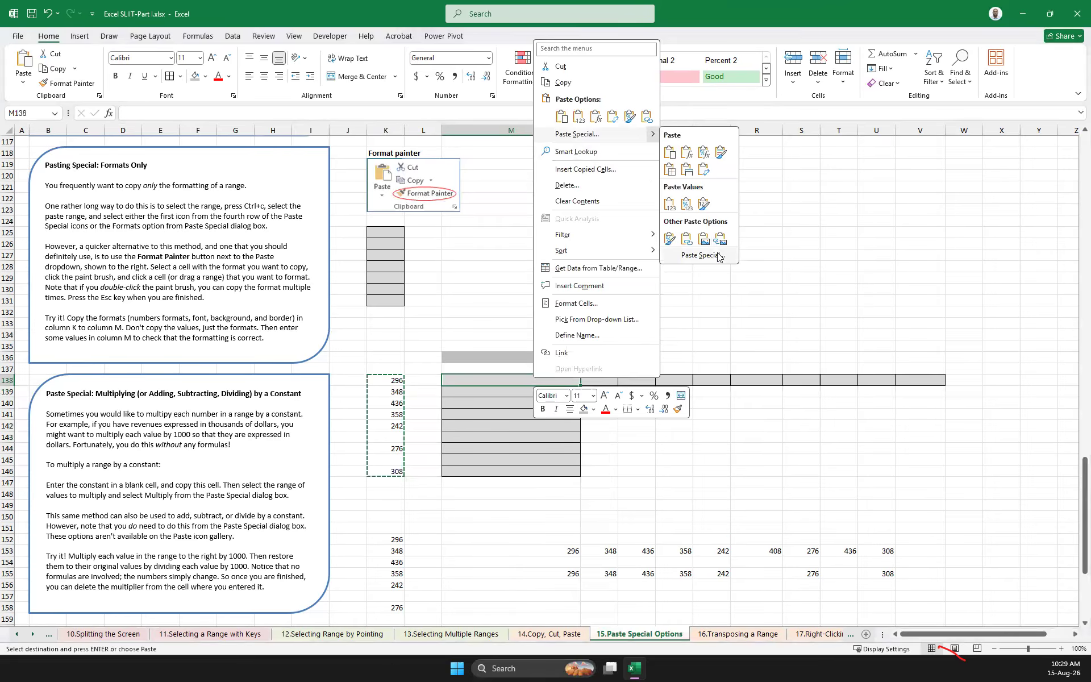
{"action": "left_click", "coordinate": [705, 172]}
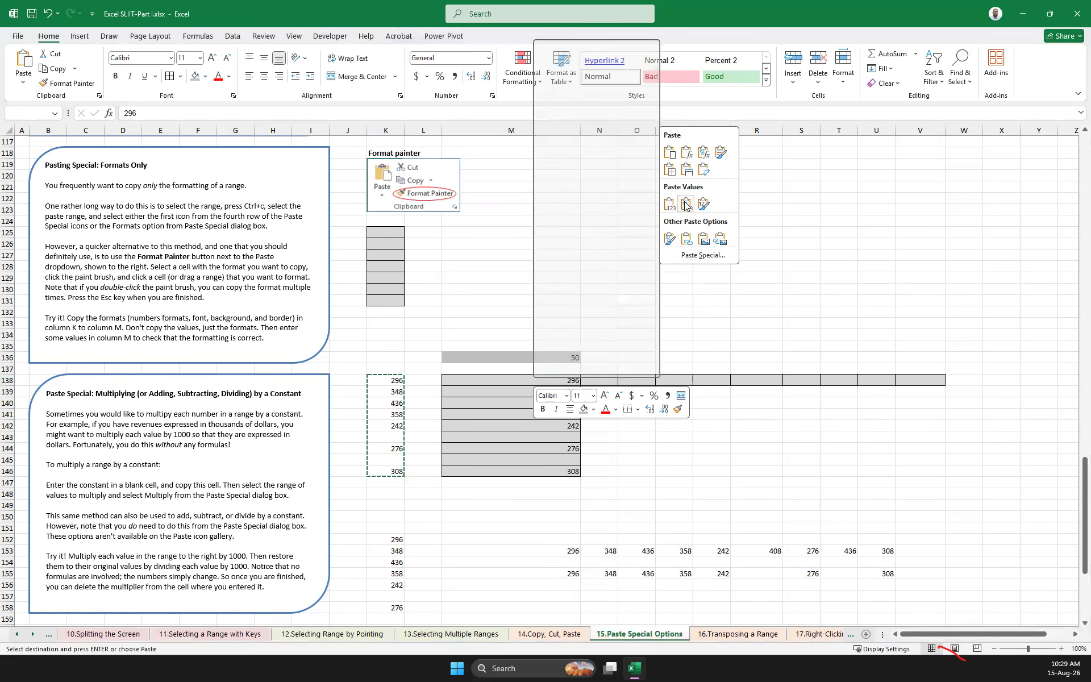
{"action": "left_click", "coordinate": [701, 255]}
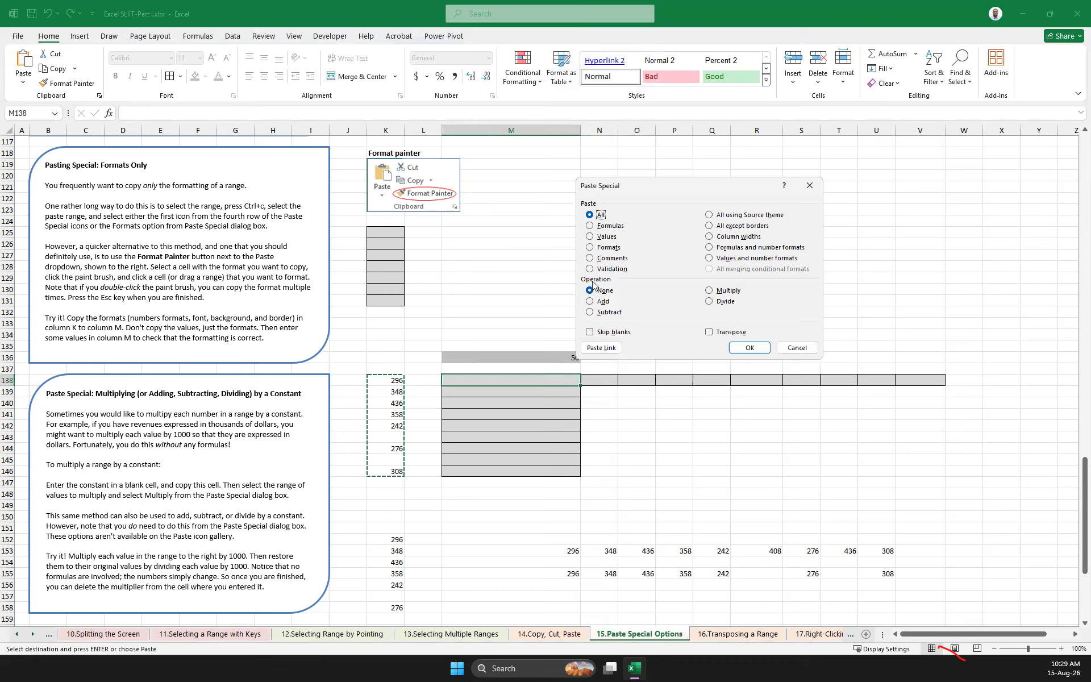
{"action": "left_click", "coordinate": [711, 291]}
{"action": "left_click", "coordinate": [756, 347]}
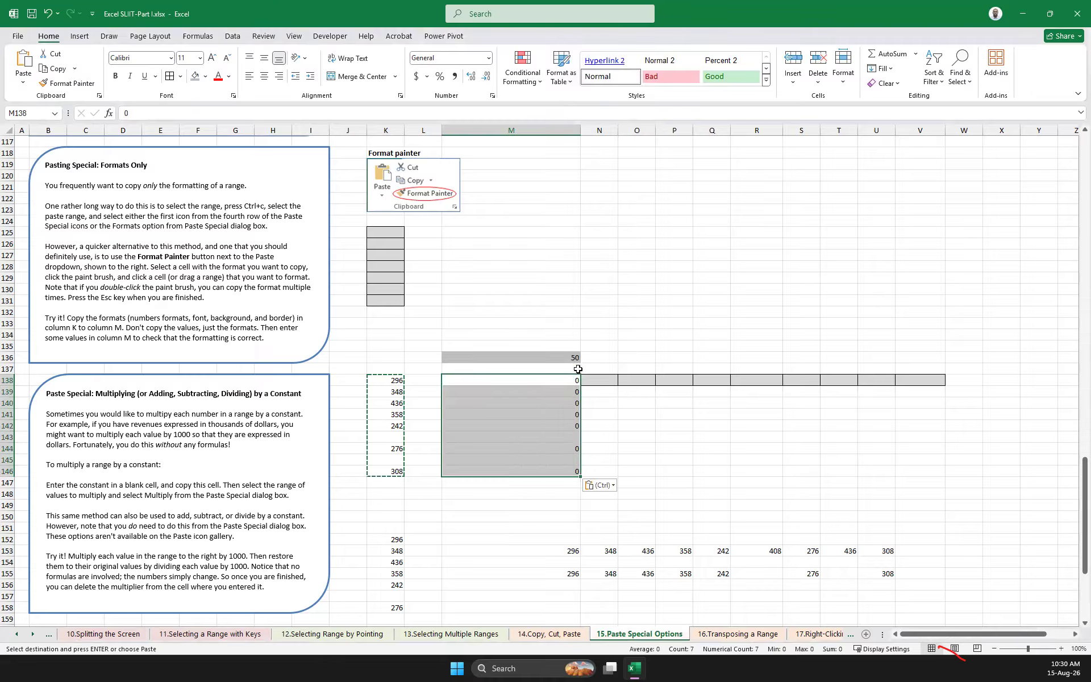
{"action": "left_click", "coordinate": [556, 359]}
{"action": "left_click_drag", "start_coordinate": [394, 380], "coordinate": [396, 472]}
{"action": "left_click", "coordinate": [551, 356]}
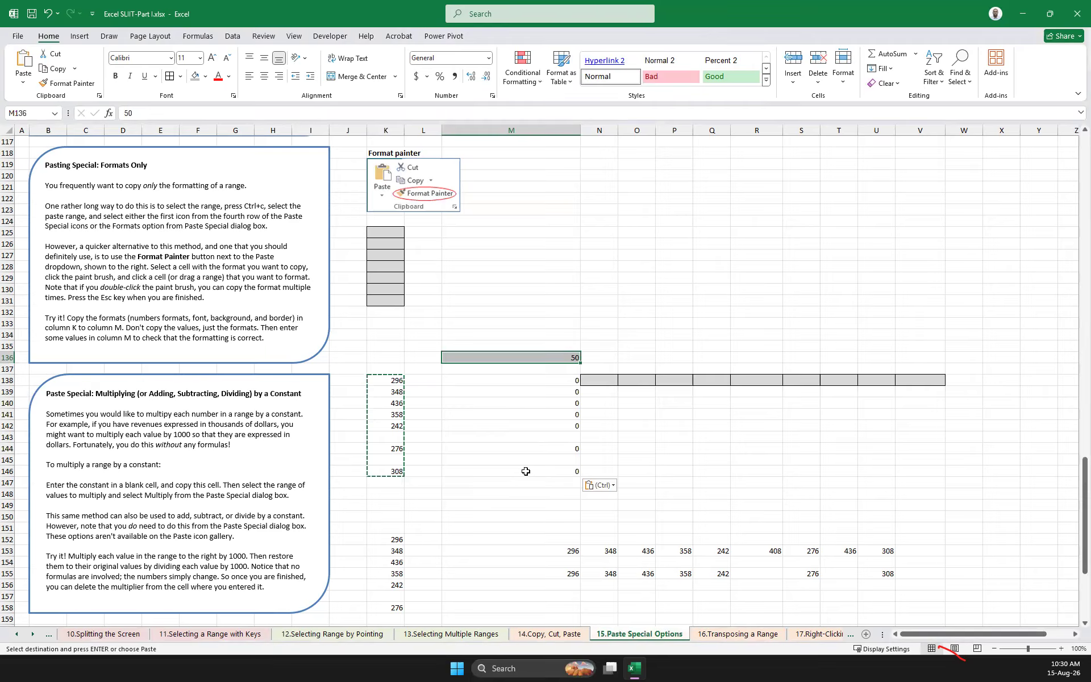
{"action": "left_click", "coordinate": [630, 415]}
Try multiplying K138:K146 by the constant 50 copied from M136 with Paste Special, and undo the operation
{"action": "left_click", "coordinate": [570, 357]}
{"action": "key", "text": "ctrl+c"}
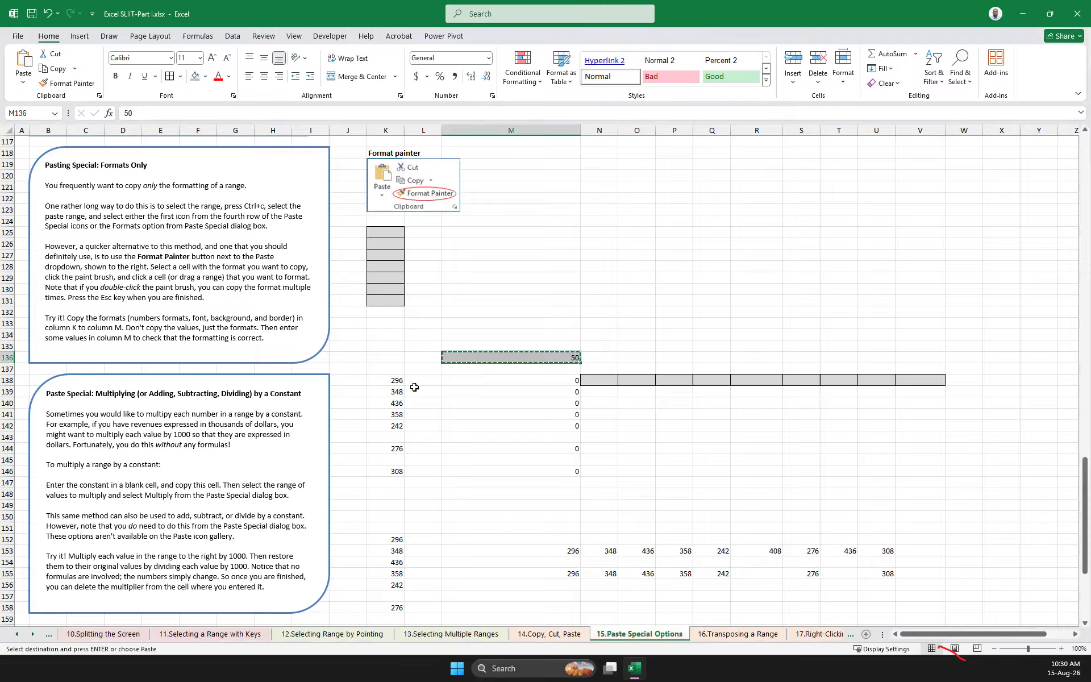
{"action": "left_click_drag", "start_coordinate": [396, 379], "coordinate": [396, 470]}
{"action": "right_click", "coordinate": [395, 386]}
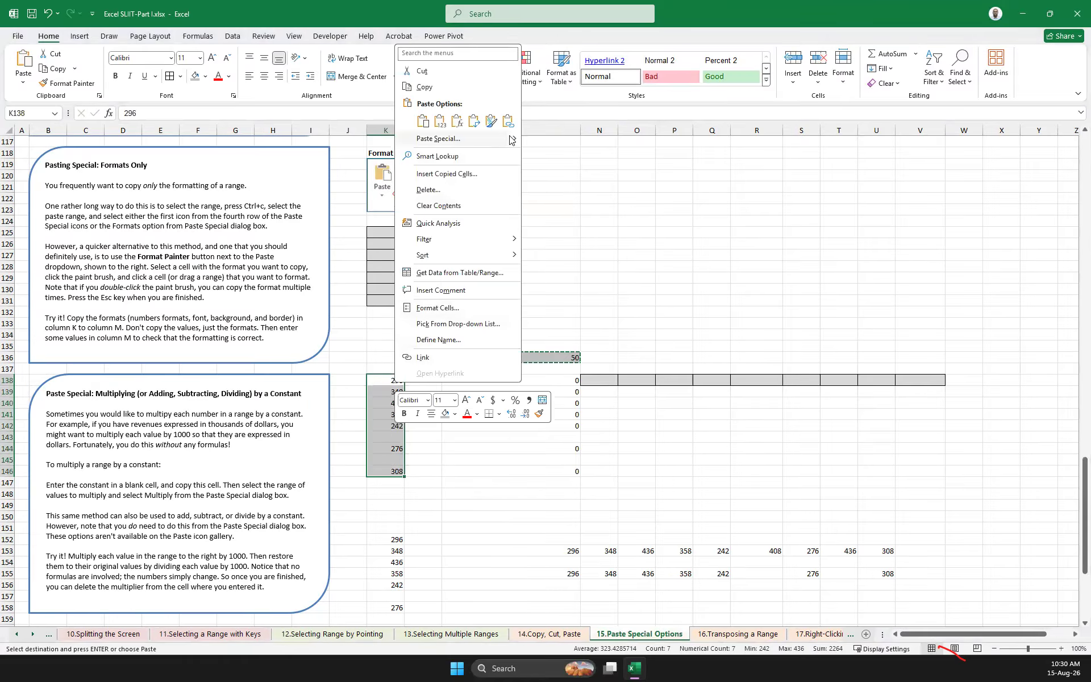
{"action": "mouse_move", "coordinate": [514, 141]}
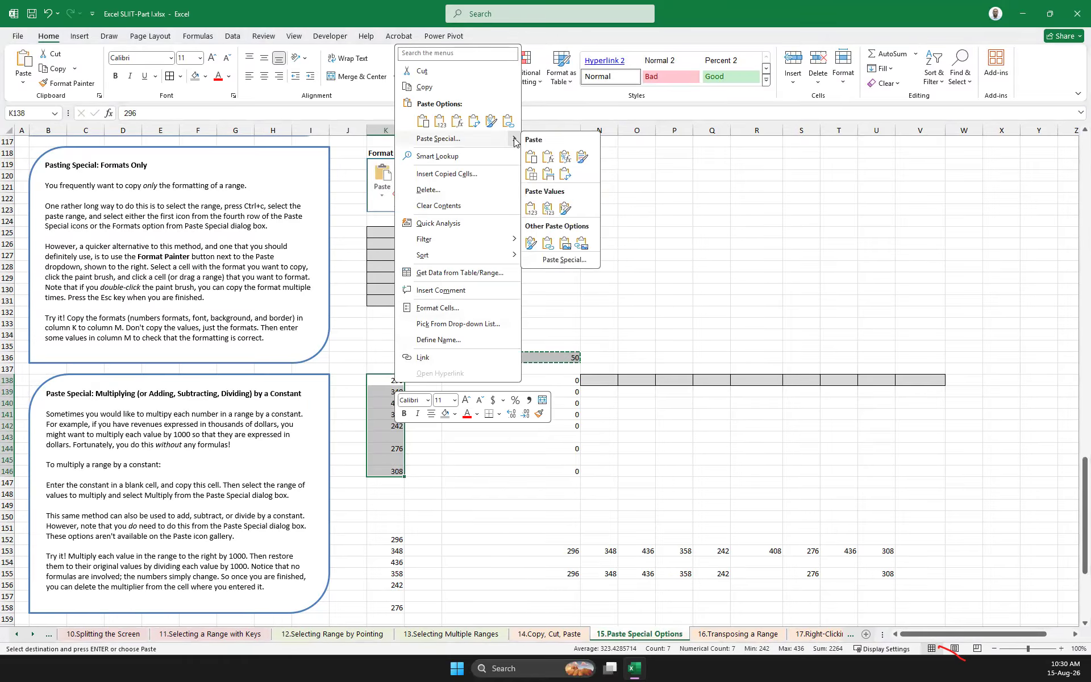
{"action": "left_click", "coordinate": [564, 260]}
{"action": "left_click", "coordinate": [597, 296]}
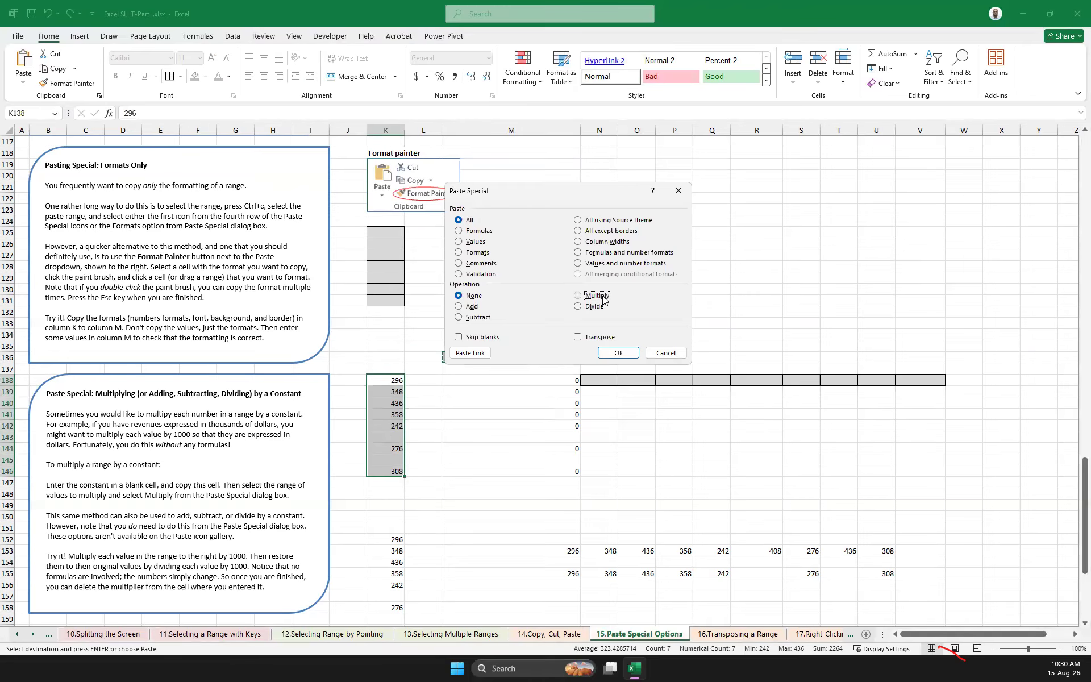
{"action": "left_click", "coordinate": [622, 352]}
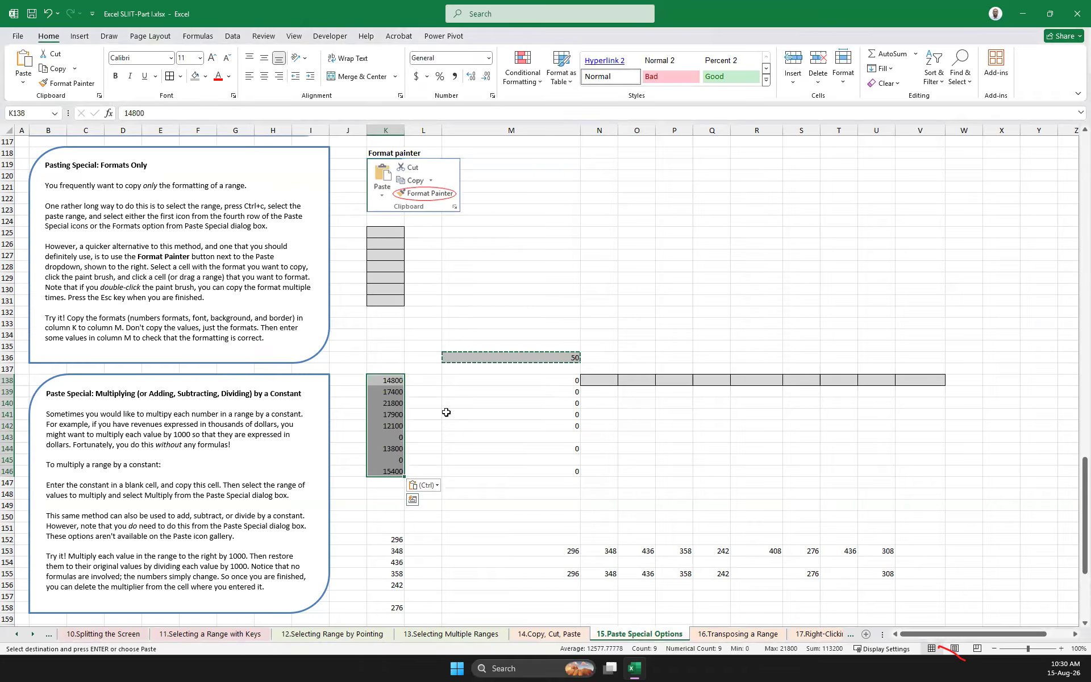
{"action": "key", "text": "ctrl+z"}
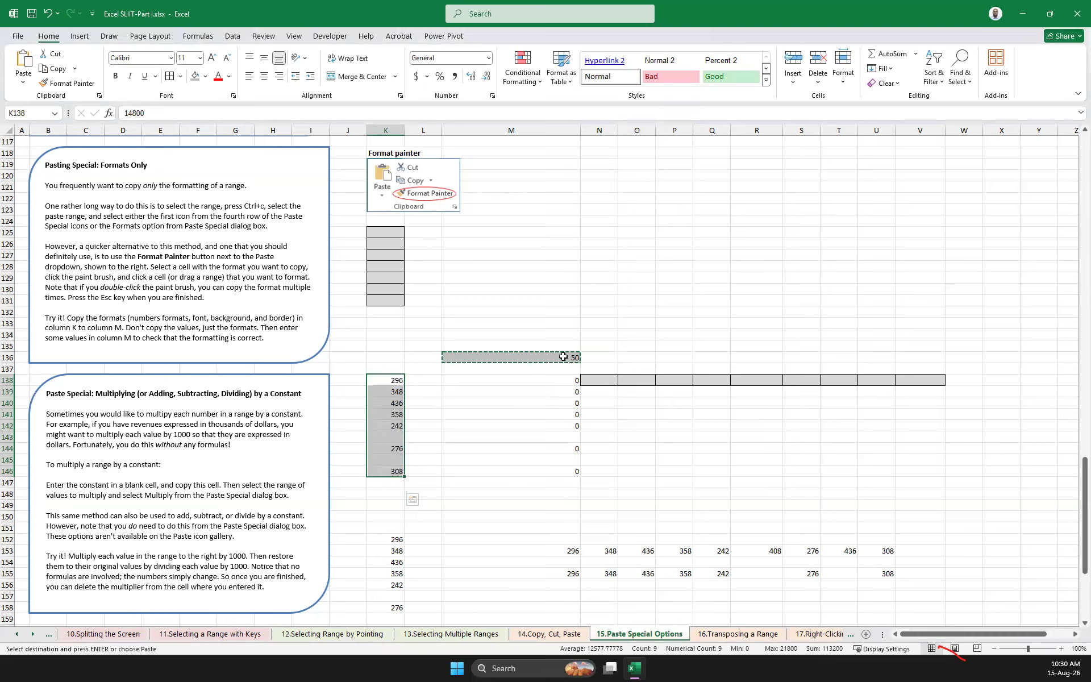
Set the constant in M136 to 100
{"action": "left_click", "coordinate": [571, 357]}
{"action": "type", "text": "100"}
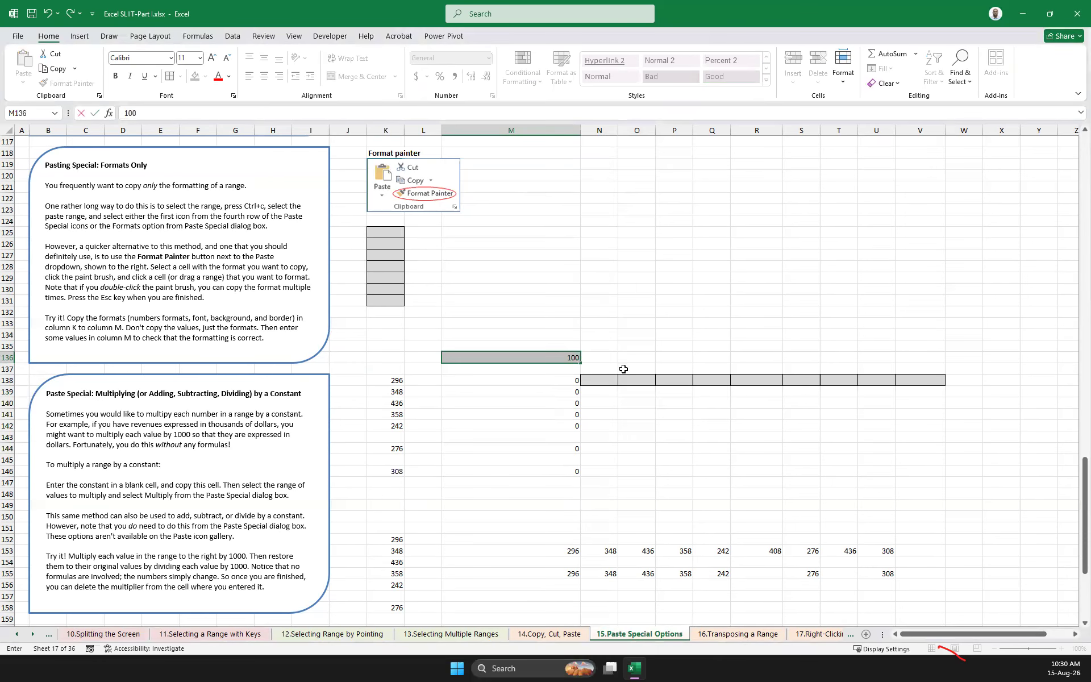
{"action": "left_click", "coordinate": [623, 370]}
Copy M136 and multiply the values in K138:K146 by it using the Paste Special Multiply operation
{"action": "left_click", "coordinate": [567, 355]}
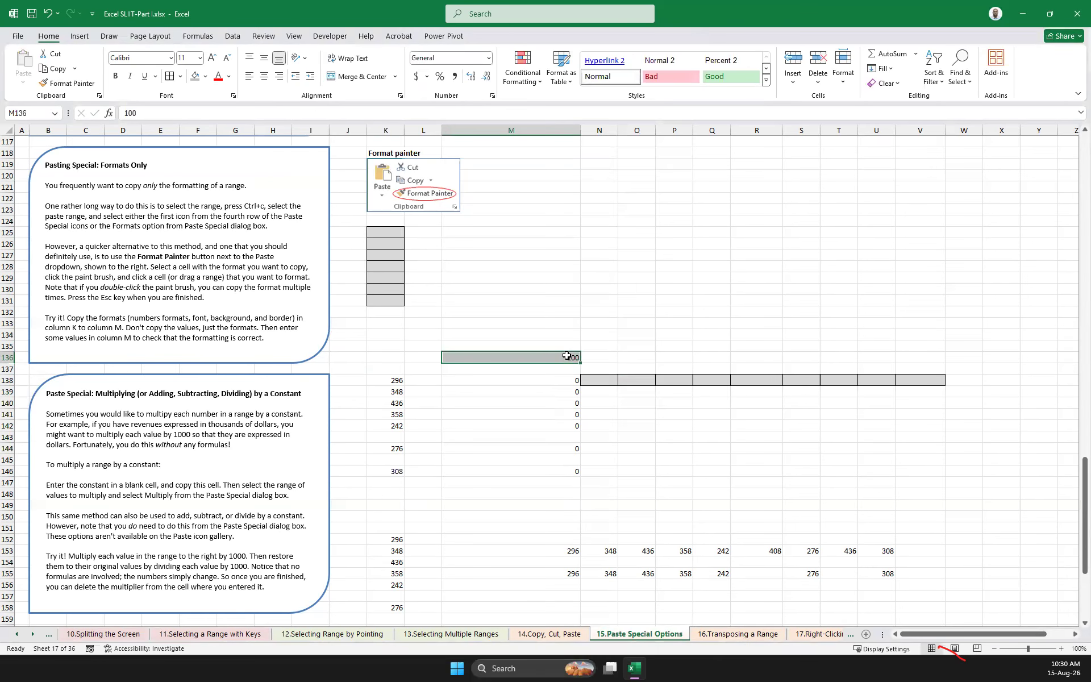
{"action": "key", "text": "ctrl+c"}
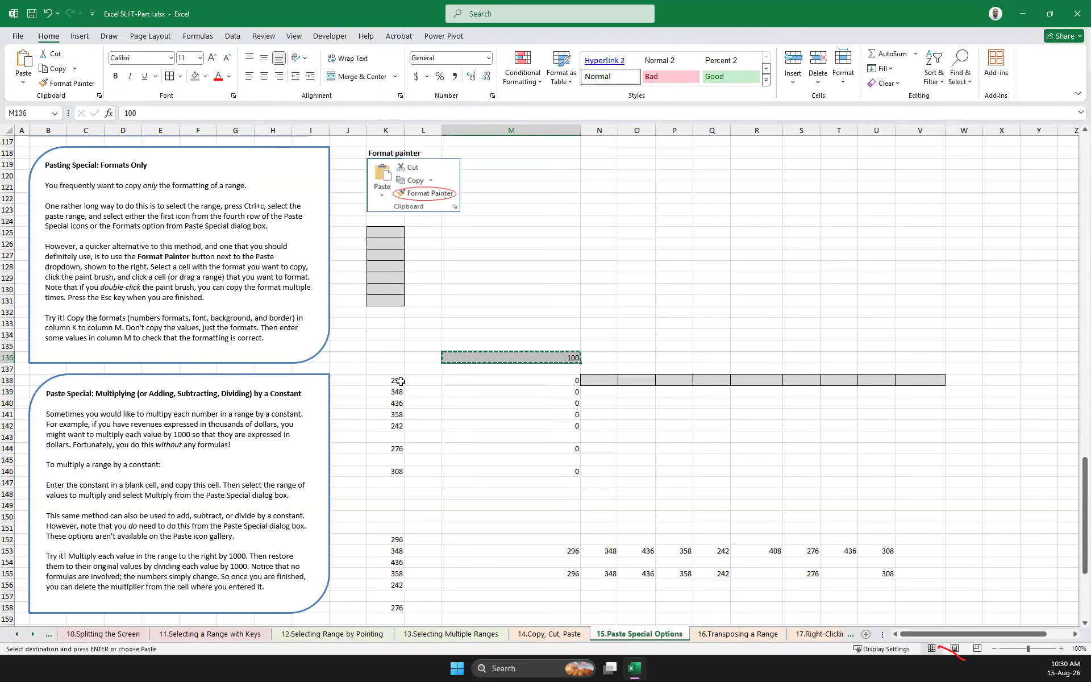
{"action": "left_click_drag", "start_coordinate": [397, 380], "coordinate": [393, 471]}
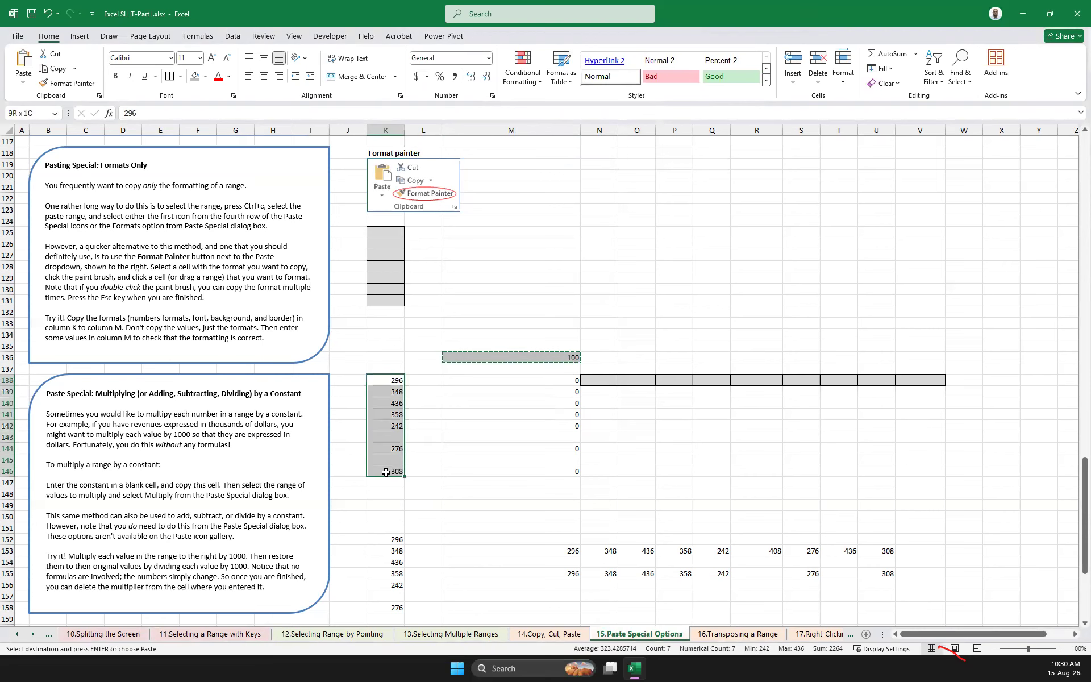
{"action": "right_click", "coordinate": [391, 378]}
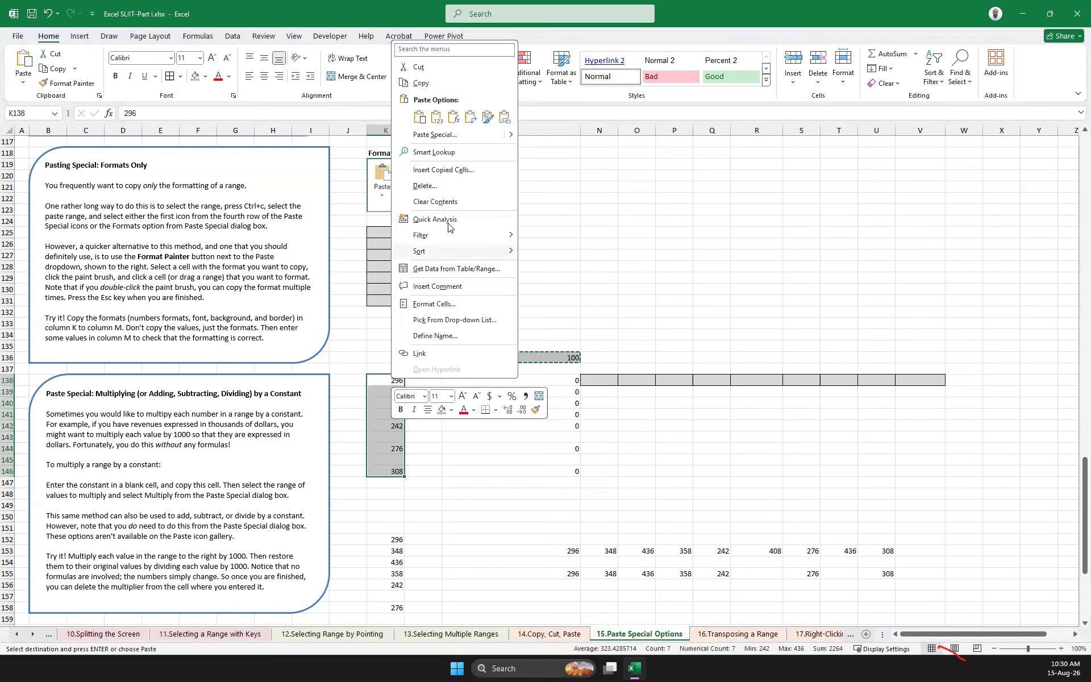
{"action": "mouse_move", "coordinate": [512, 140]}
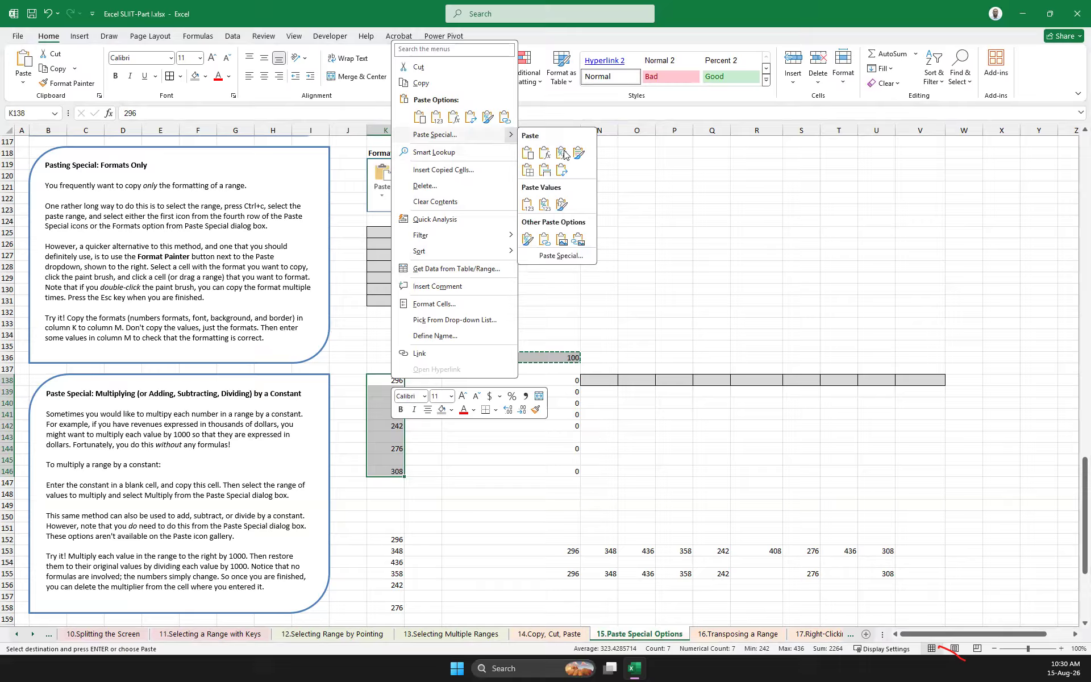
{"action": "left_click", "coordinate": [561, 256]}
{"action": "left_click", "coordinate": [584, 288]}
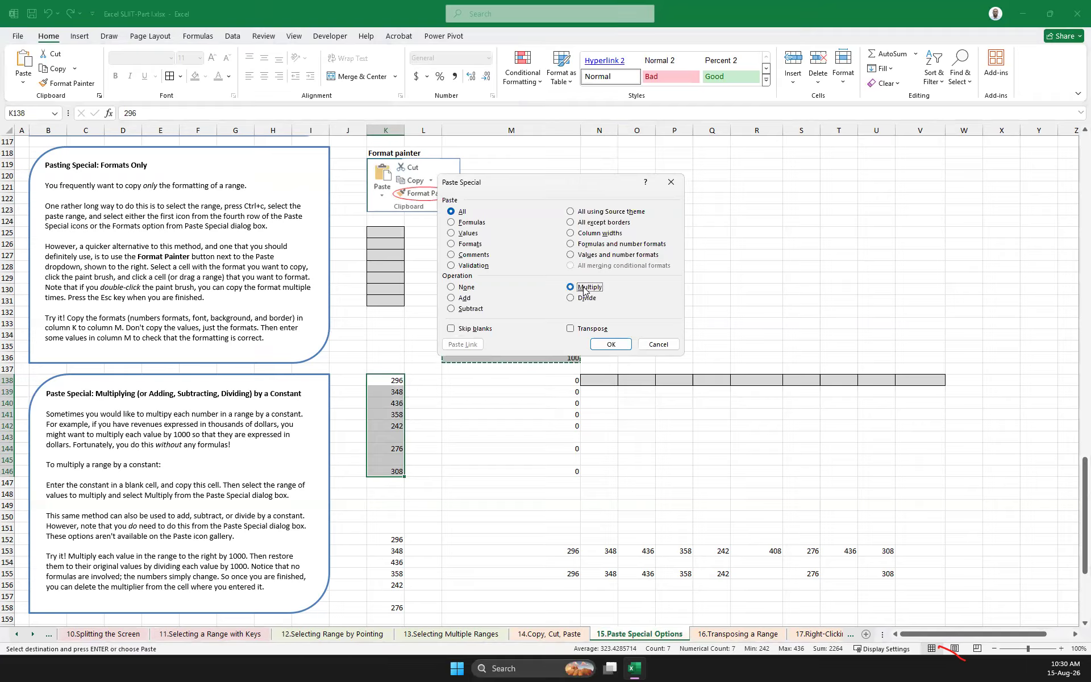
{"action": "left_click", "coordinate": [611, 344]}
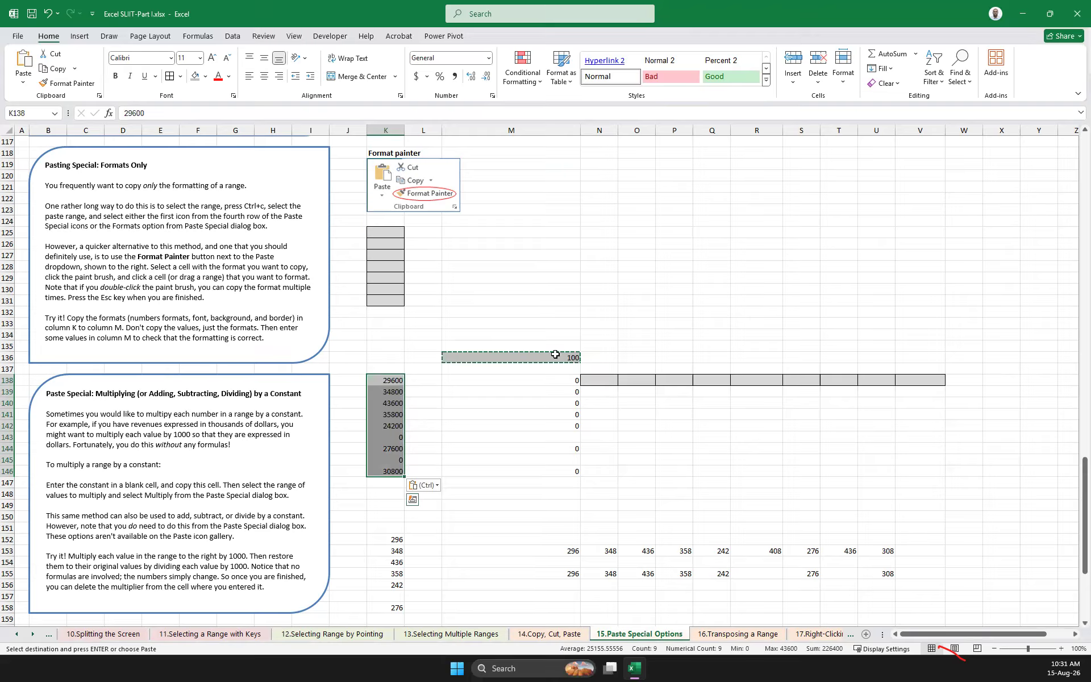
Divide K138:K146 by the copied constant in M136 using the Paste Special Divide operation
{"action": "left_click", "coordinate": [546, 357]}
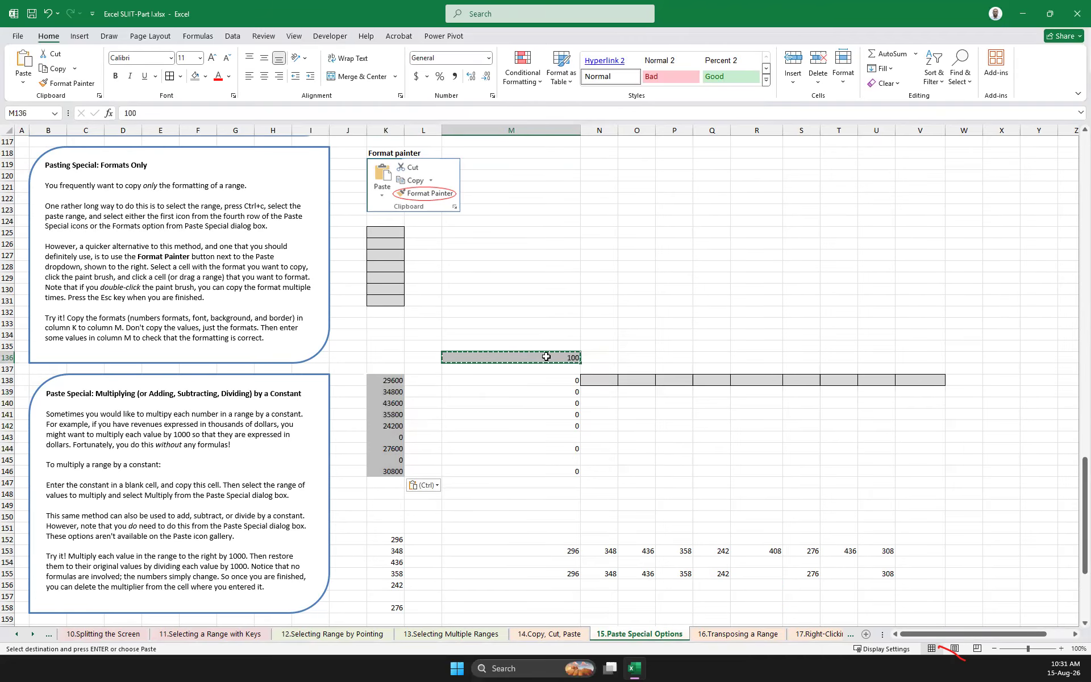
{"action": "left_click_drag", "start_coordinate": [397, 378], "coordinate": [392, 463]}
{"action": "right_click", "coordinate": [397, 382]}
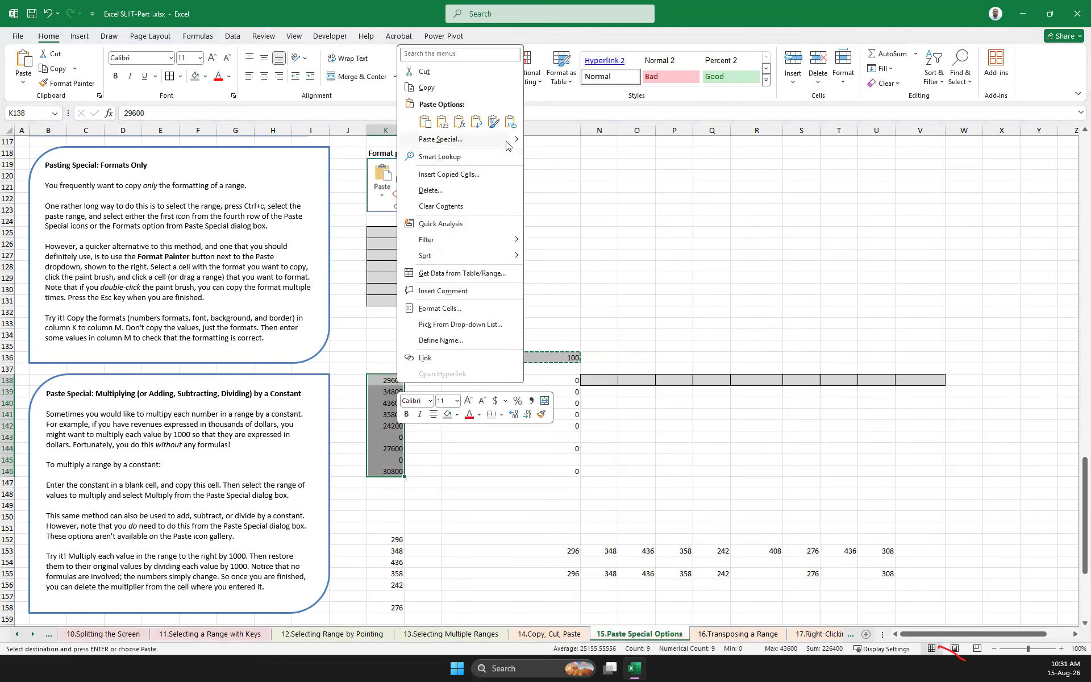
{"action": "mouse_move", "coordinate": [507, 145]}
{"action": "left_click", "coordinate": [614, 266]}
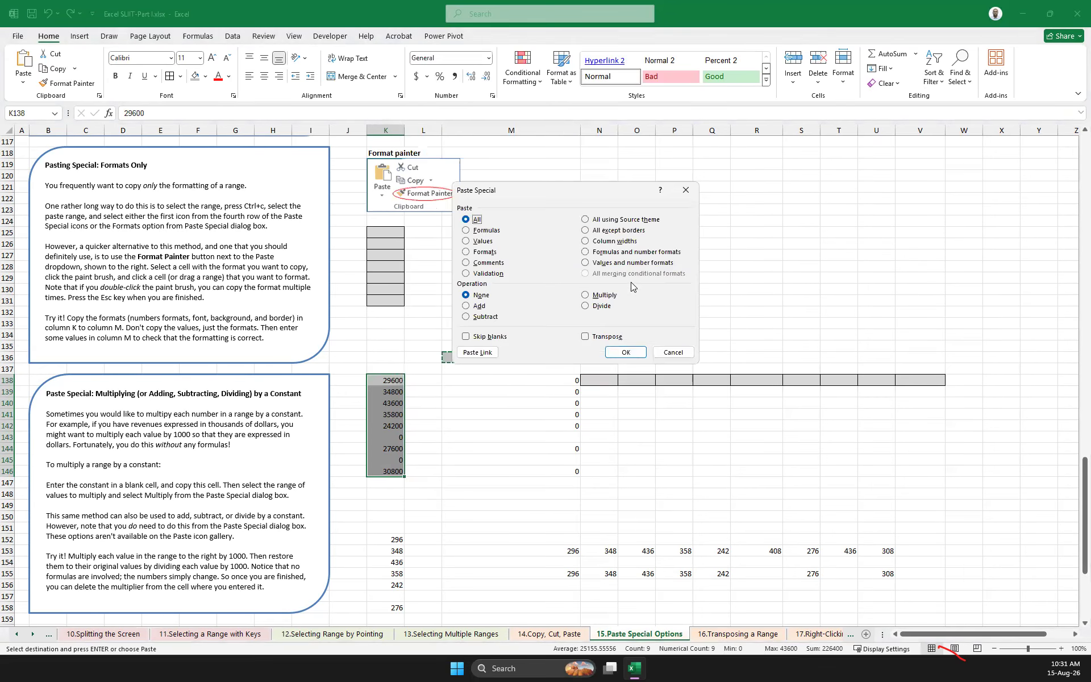
{"action": "left_click", "coordinate": [601, 306]}
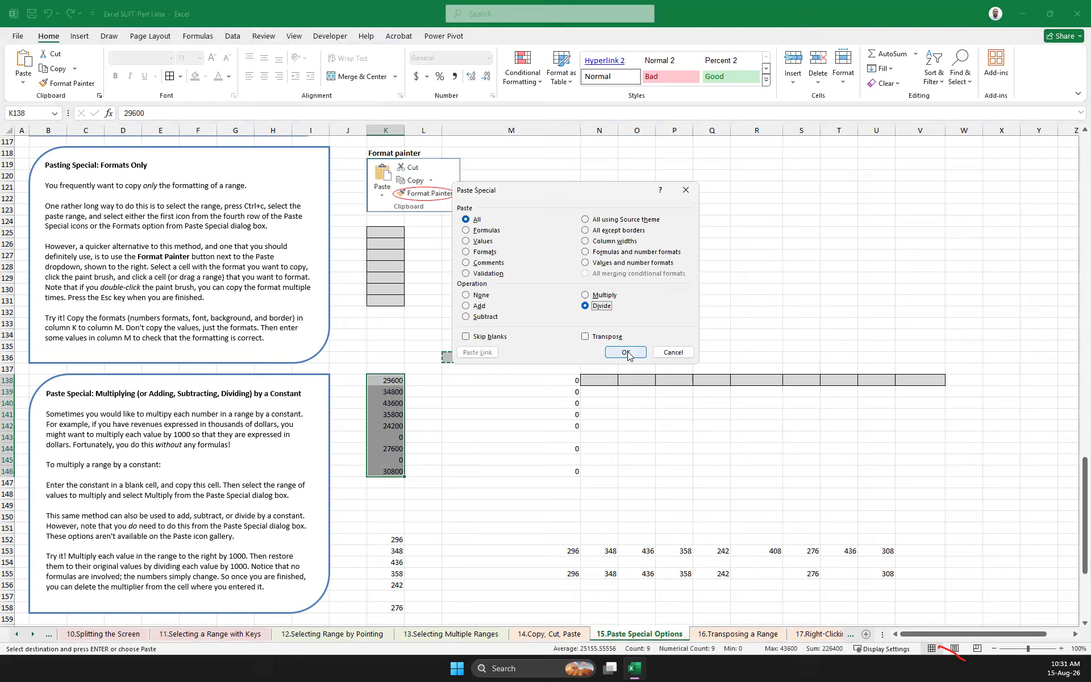
{"action": "left_click", "coordinate": [626, 352]}
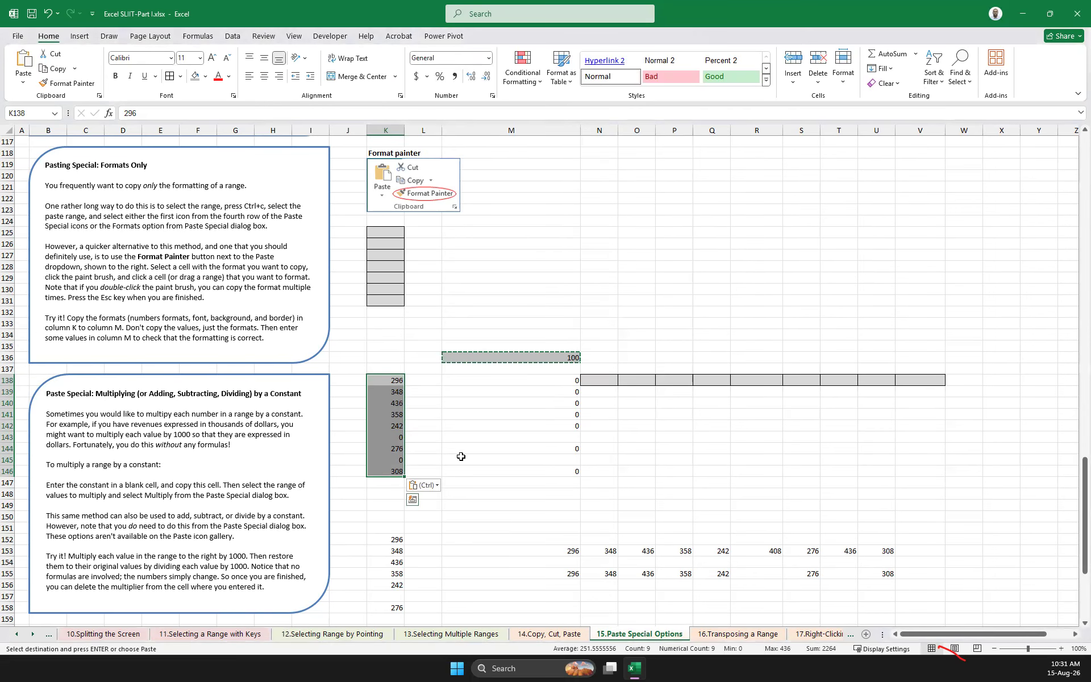
Clear the zero values from K143 and K145
{"action": "left_click", "coordinate": [408, 438]}
{"action": "key", "text": "Escape"}
{"action": "key", "text": "Right"}
{"action": "key", "text": "Down"}
{"action": "key", "text": "Left"}
{"action": "key", "text": "Left"}
{"action": "key", "text": "Down"}
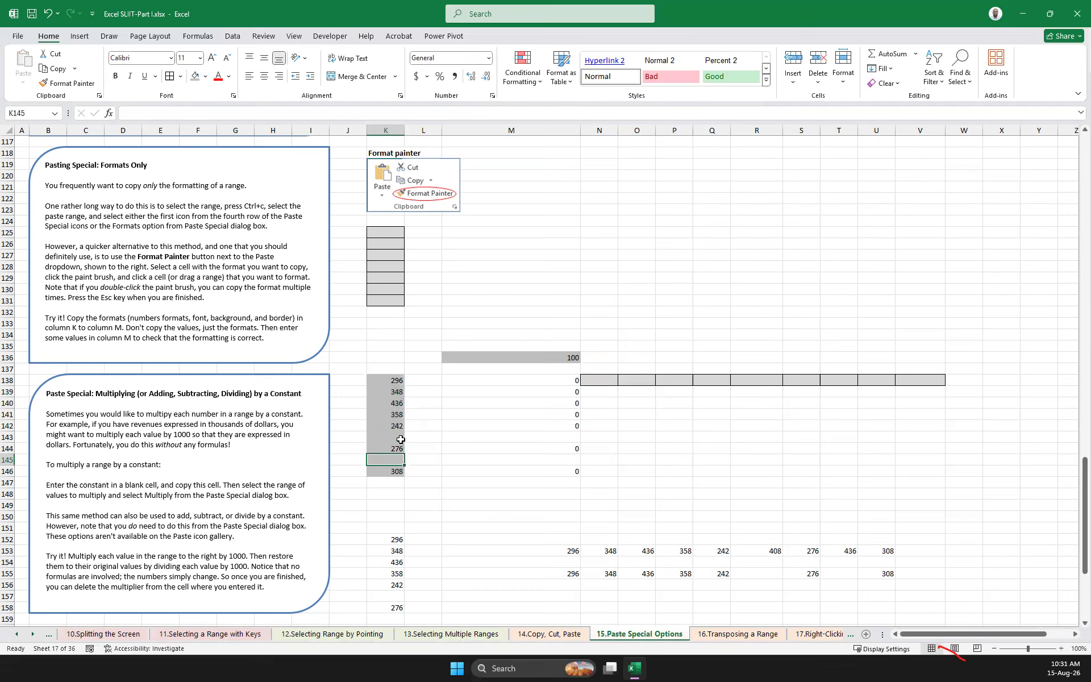
{"action": "left_click", "coordinate": [482, 448]}
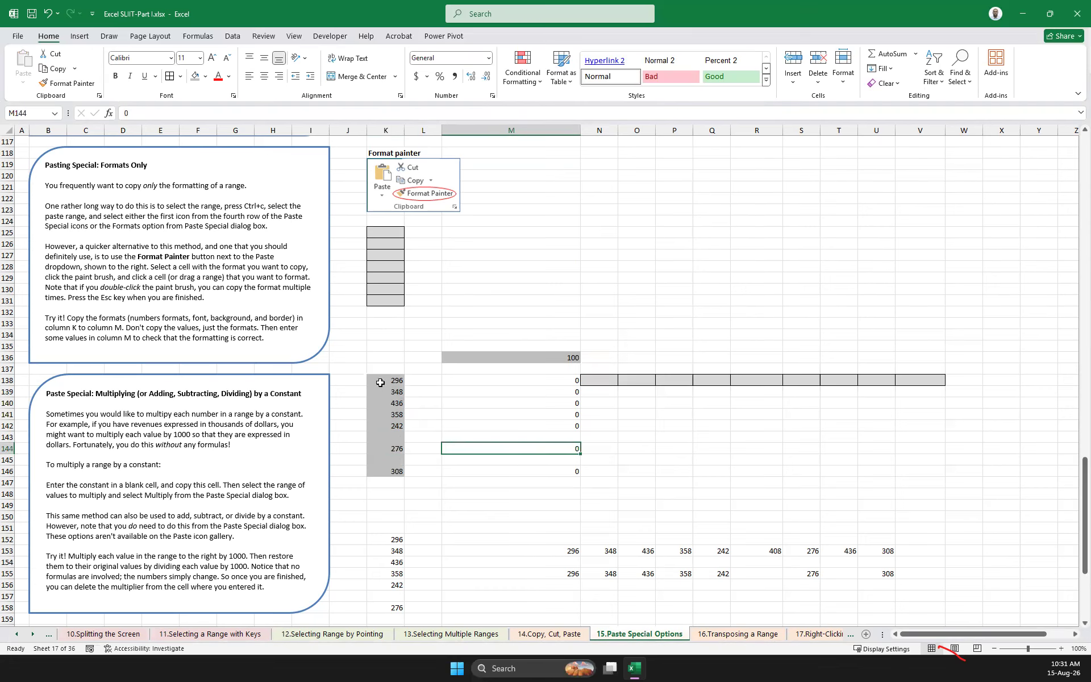
{"action": "left_click", "coordinate": [393, 461]}
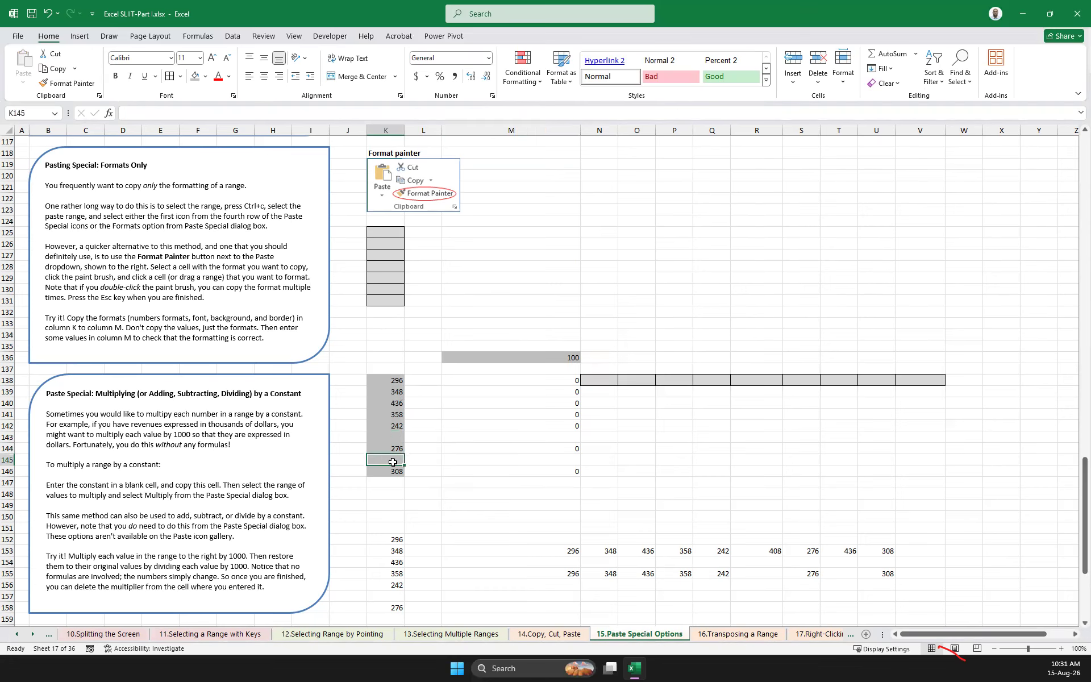
Copy M136 and multiply K138:K146 by it using Paste Special with the Multiply operation and Skip blanks enabled
{"action": "left_click", "coordinate": [534, 359]}
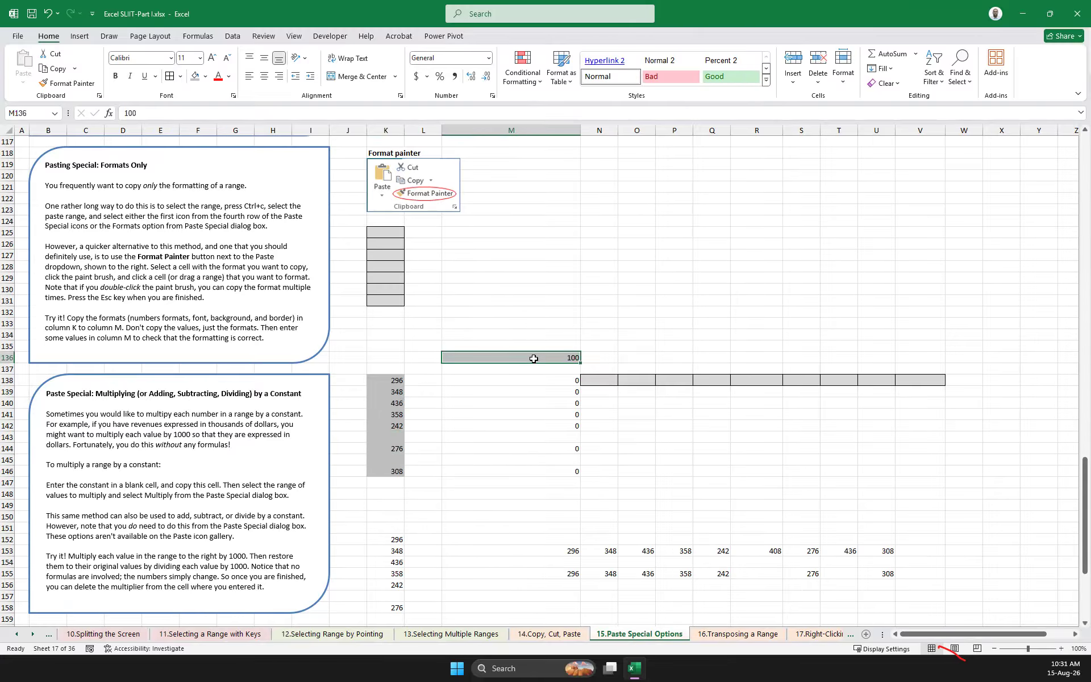
{"action": "key", "text": "ctrl+c"}
{"action": "left_click_drag", "start_coordinate": [394, 382], "coordinate": [396, 469]}
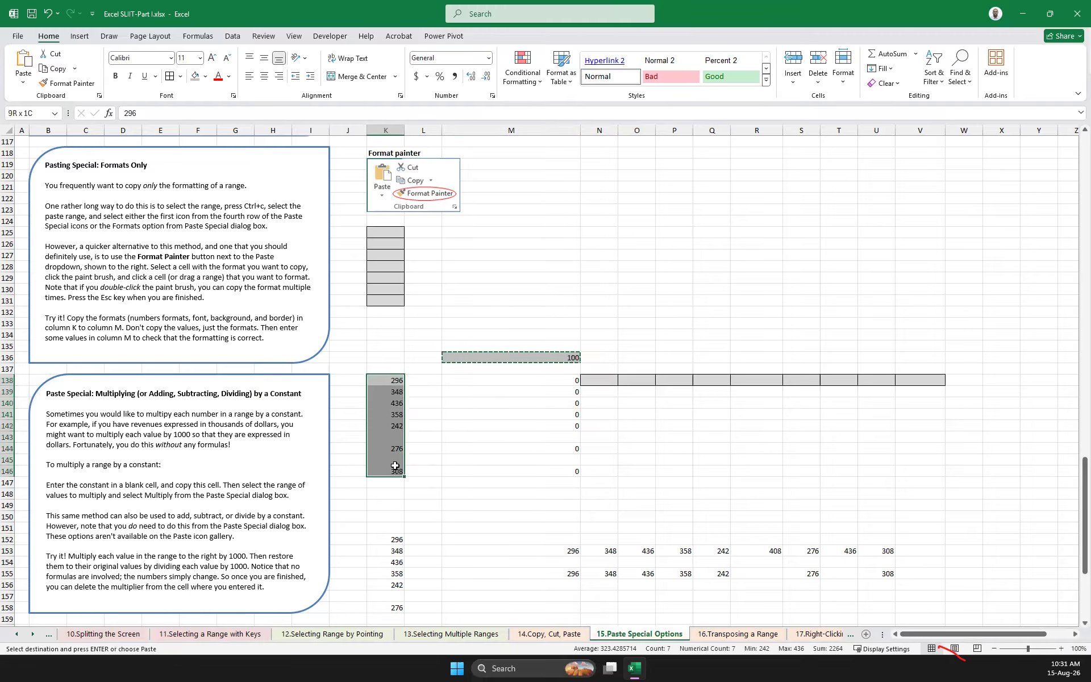
{"action": "right_click", "coordinate": [385, 378]}
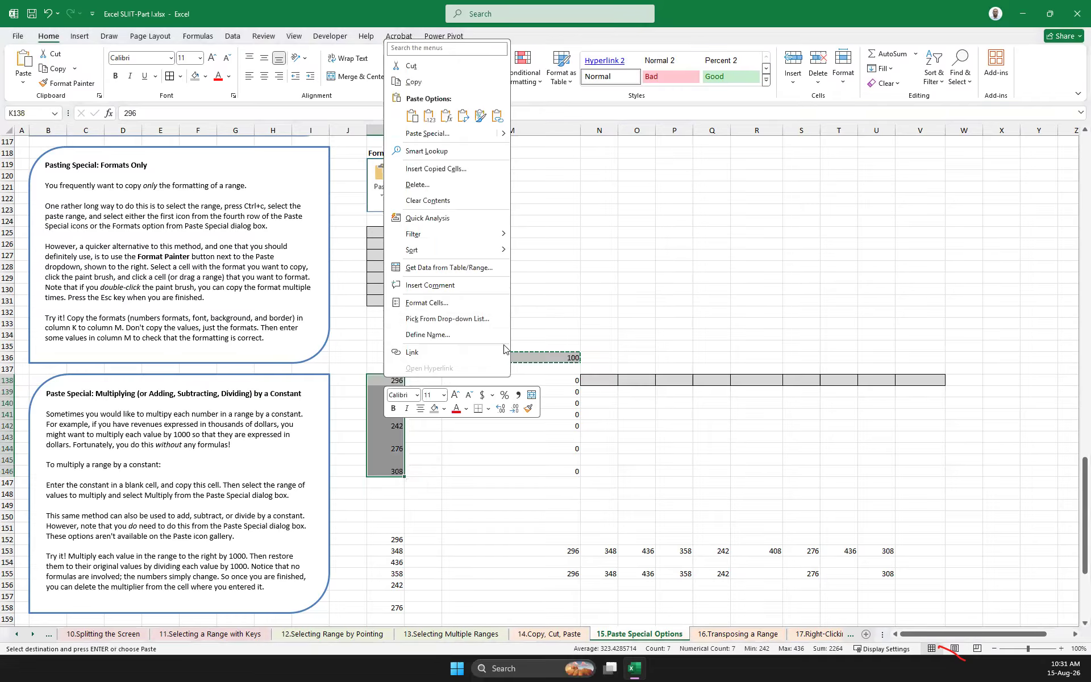
{"action": "mouse_move", "coordinate": [502, 134]}
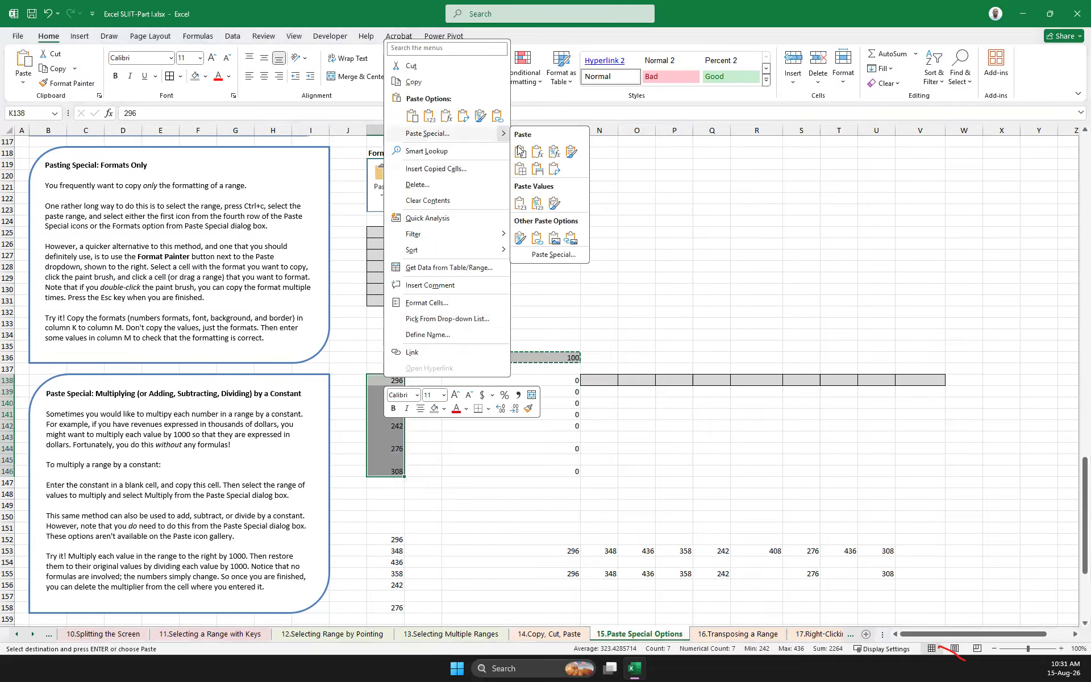
{"action": "left_click", "coordinate": [566, 255]}
{"action": "left_click", "coordinate": [456, 330]}
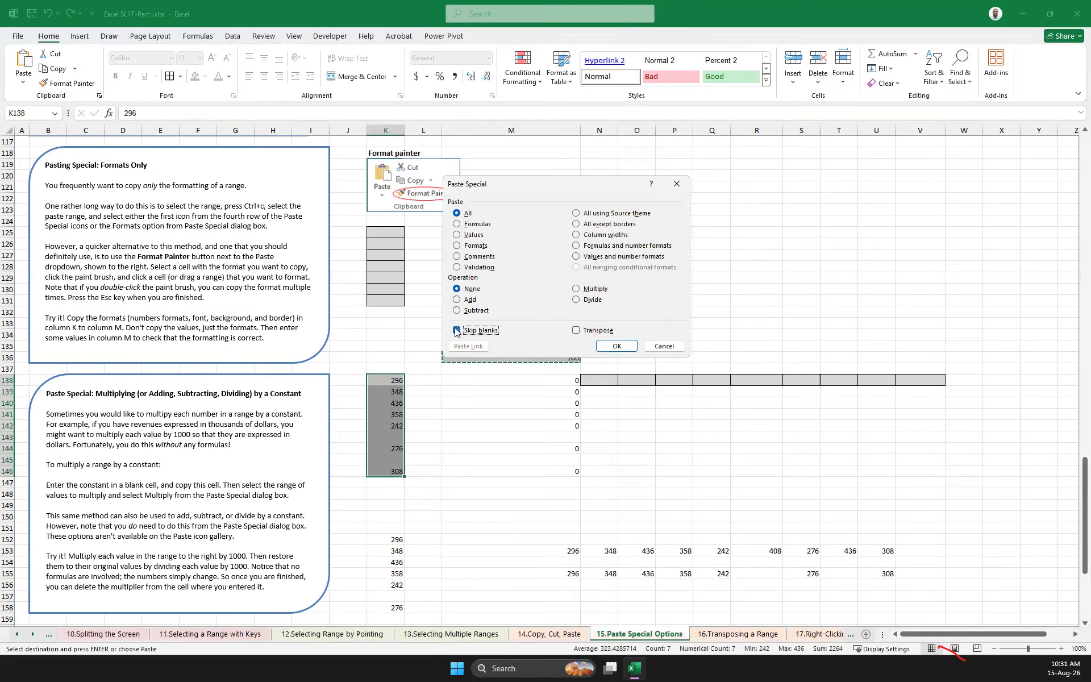
{"action": "left_click", "coordinate": [581, 290]}
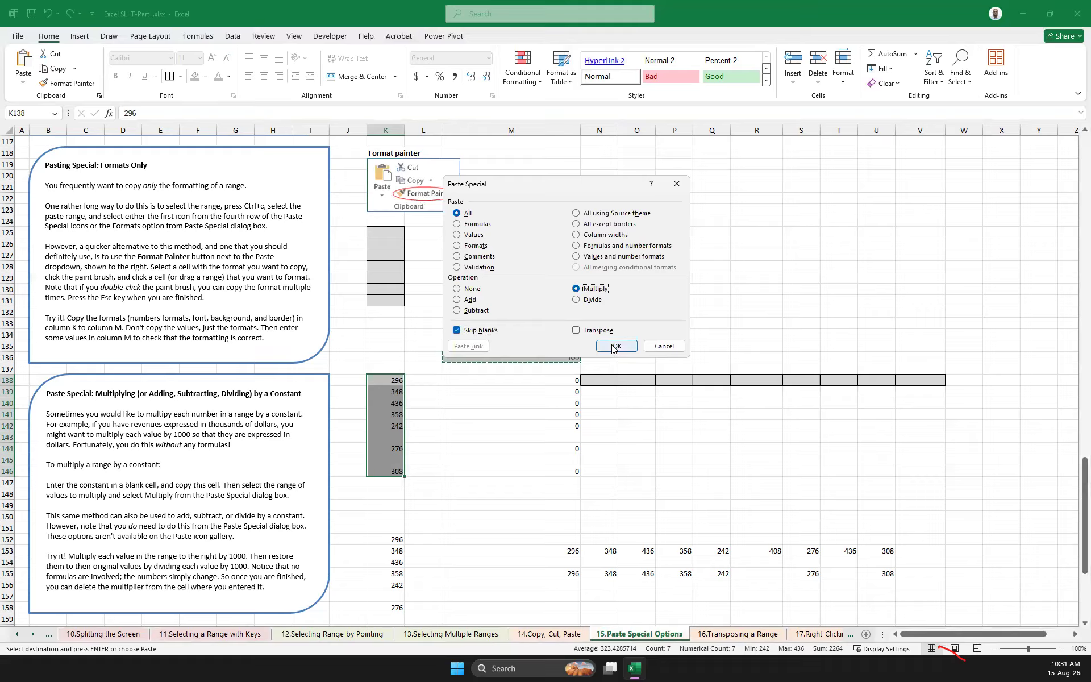
{"action": "left_click", "coordinate": [613, 346]}
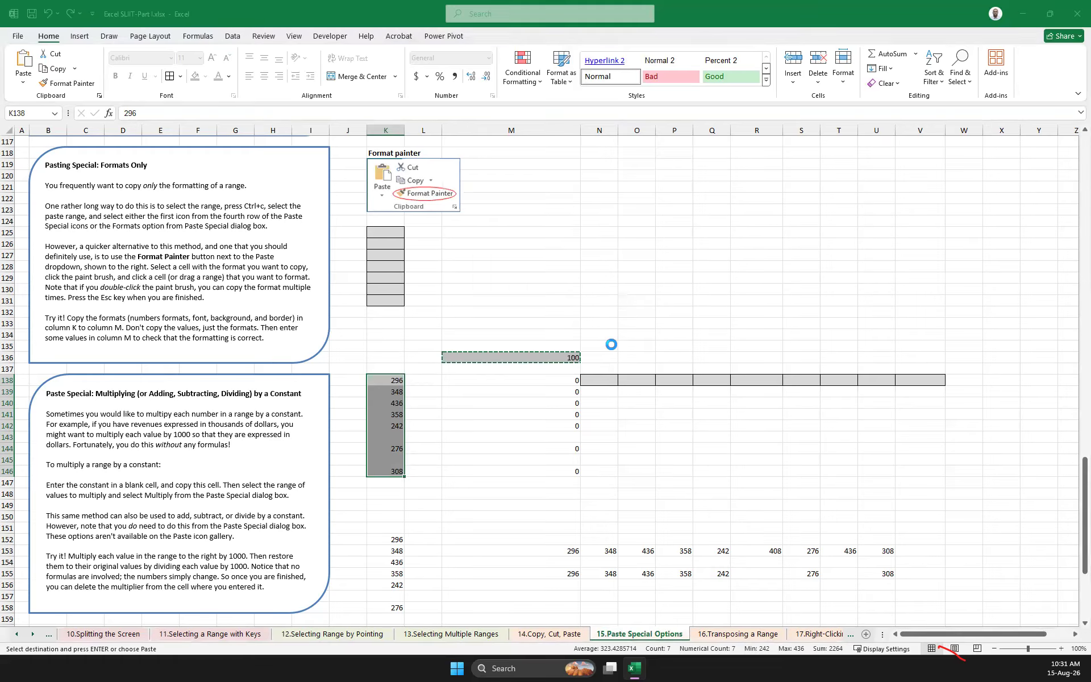
{"action": "left_click", "coordinate": [398, 438]}
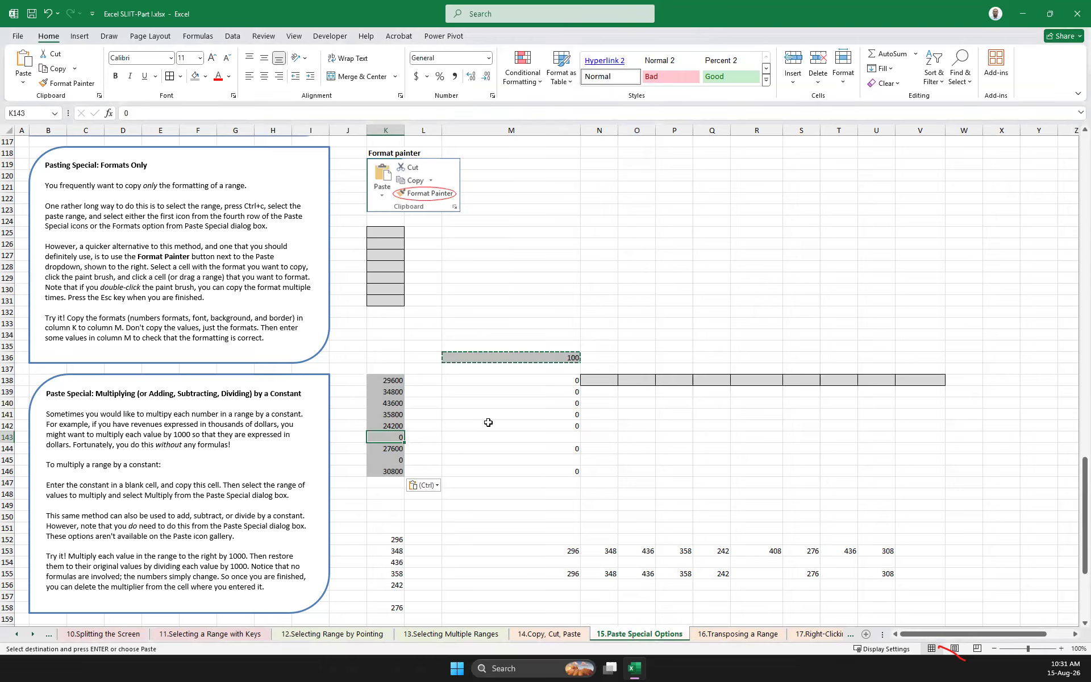
Divide K138:K146 by the copied constant using Paste Special with the Divide operation and Skip blanks off
{"action": "left_click_drag", "start_coordinate": [390, 376], "coordinate": [386, 470]}
{"action": "right_click", "coordinate": [386, 471]}
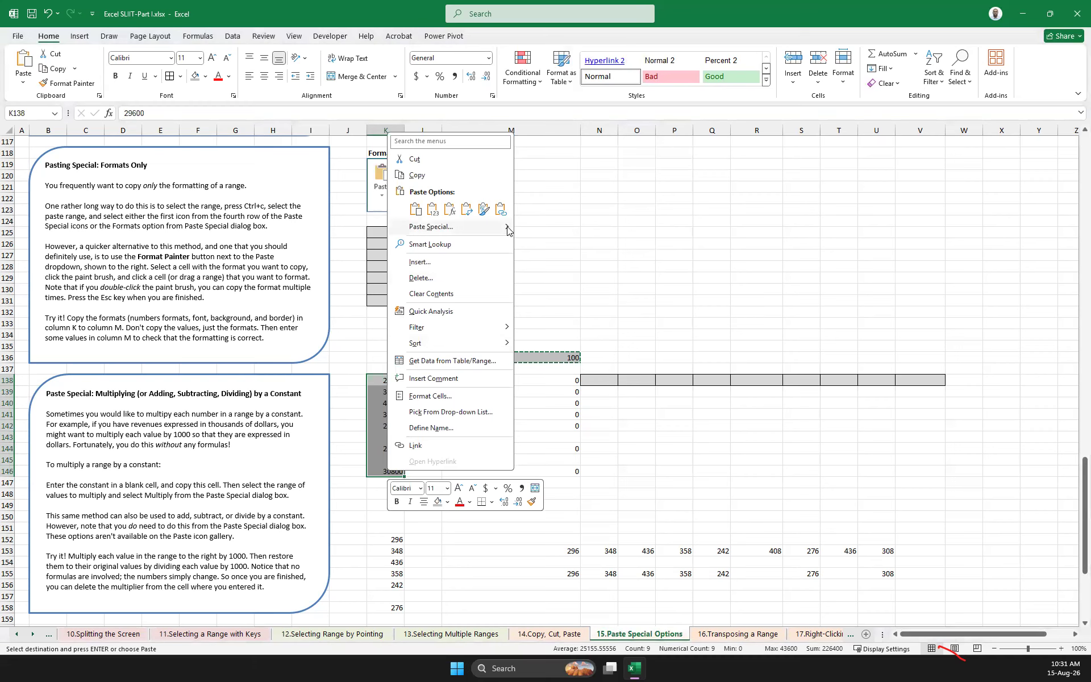
{"action": "mouse_move", "coordinate": [507, 229]}
{"action": "left_click", "coordinate": [554, 353]}
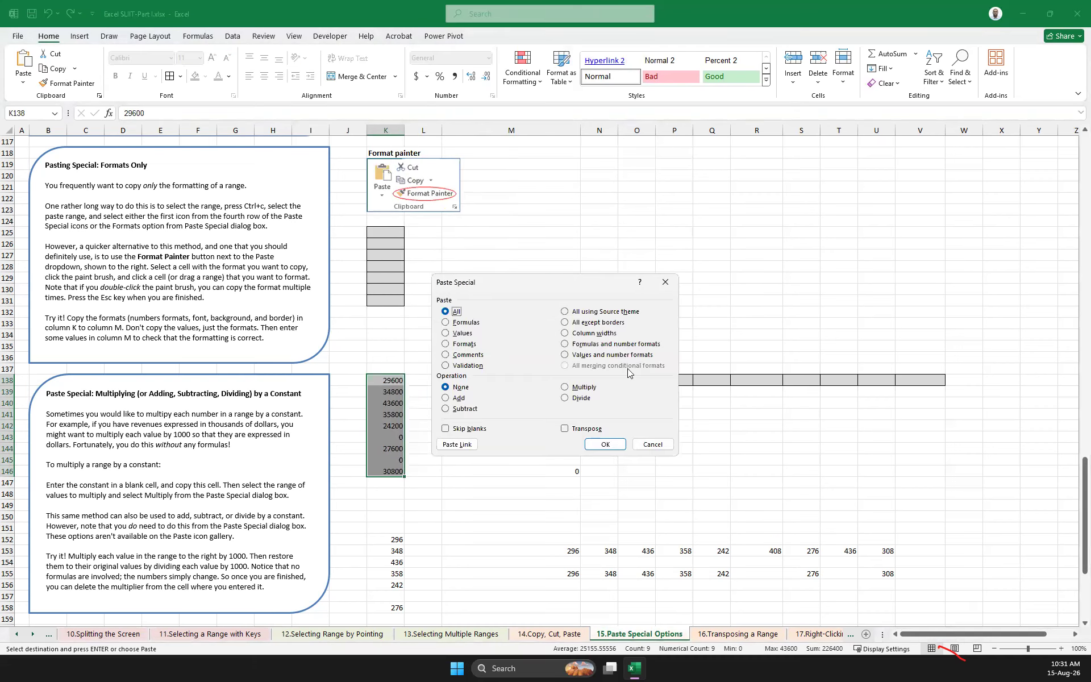
{"action": "left_click", "coordinate": [581, 398]}
{"action": "left_click", "coordinate": [602, 442]}
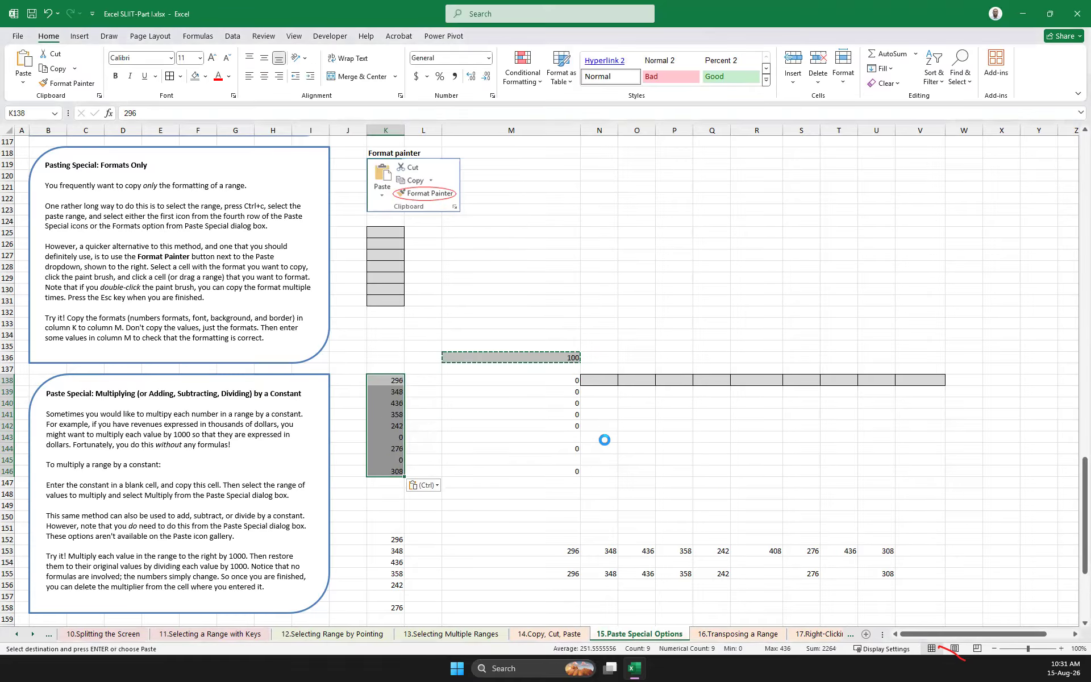
{"action": "left_click", "coordinate": [708, 459]}
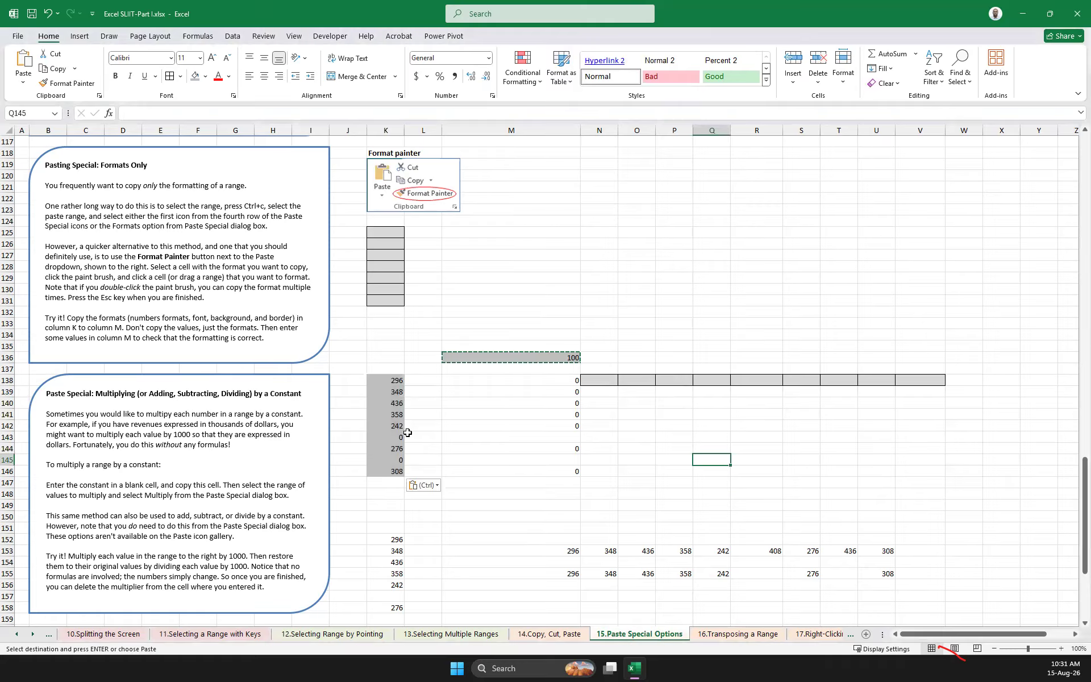
Clear the horizontally pasted values from M153:U153 and M155:U155
{"action": "scroll", "coordinate": [404, 435], "scroll_direction": "down", "scroll_amount": 2}
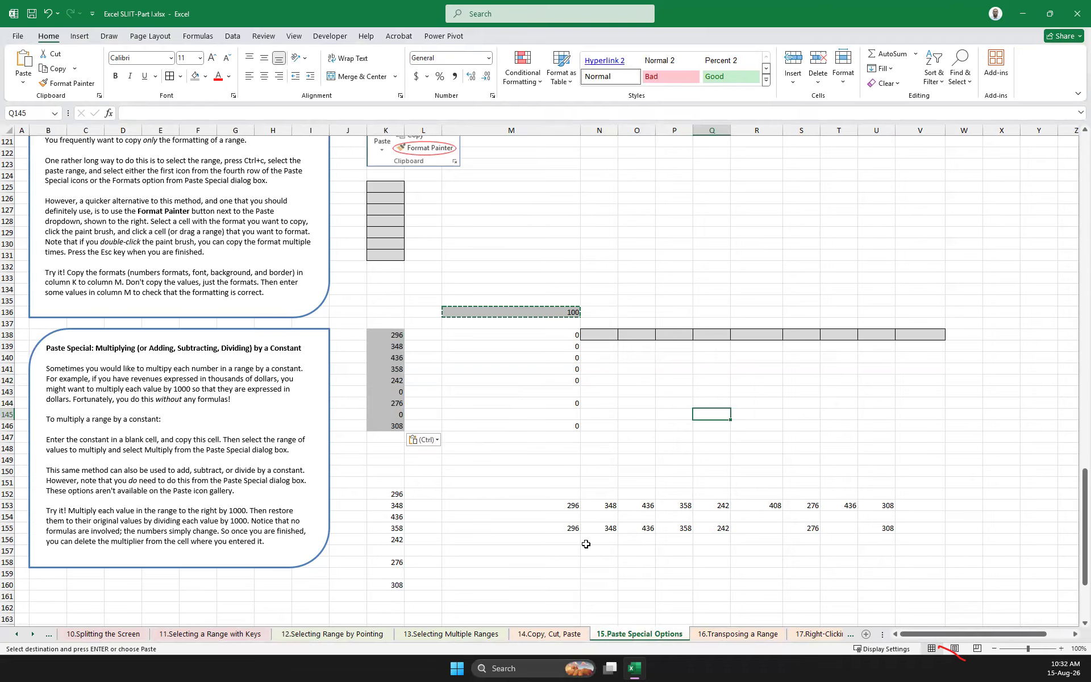
{"action": "left_click_drag", "start_coordinate": [586, 508], "coordinate": [888, 523]}
{"action": "key", "text": "Delete"}
{"action": "key", "text": "Left"}
{"action": "key", "text": "Left"}
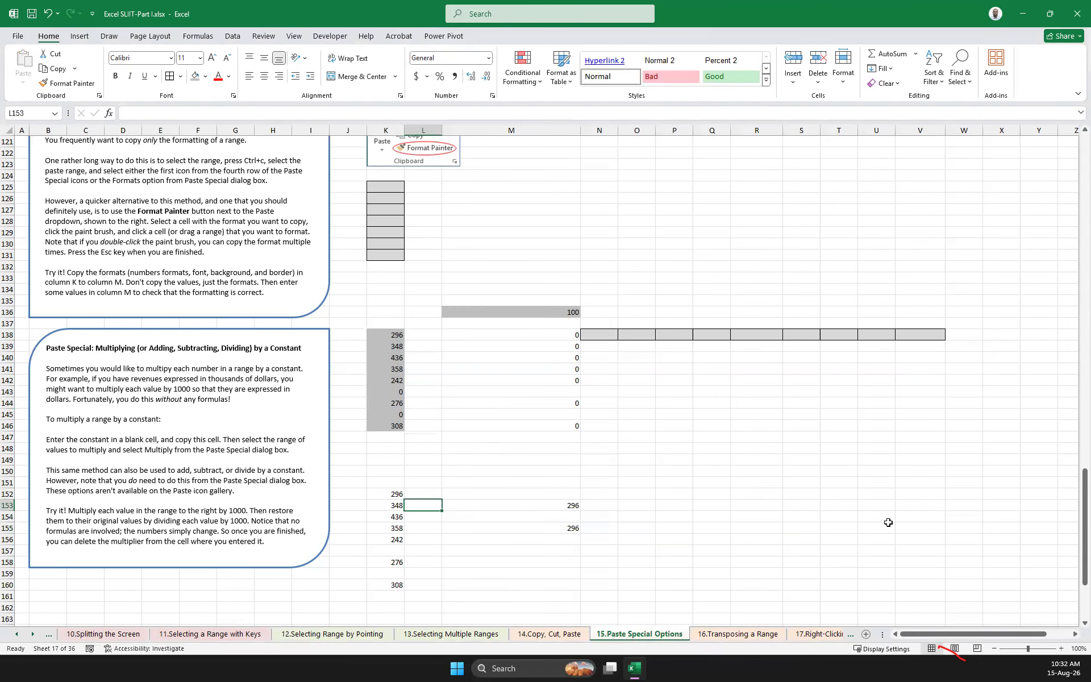
{"action": "key", "text": "Down"}
{"action": "key", "text": "Right"}
{"action": "key", "text": "Up"}
{"action": "key", "text": "Delete"}
{"action": "key", "text": "Down"}
{"action": "key", "text": "Down"}
{"action": "key", "text": "Delete"}
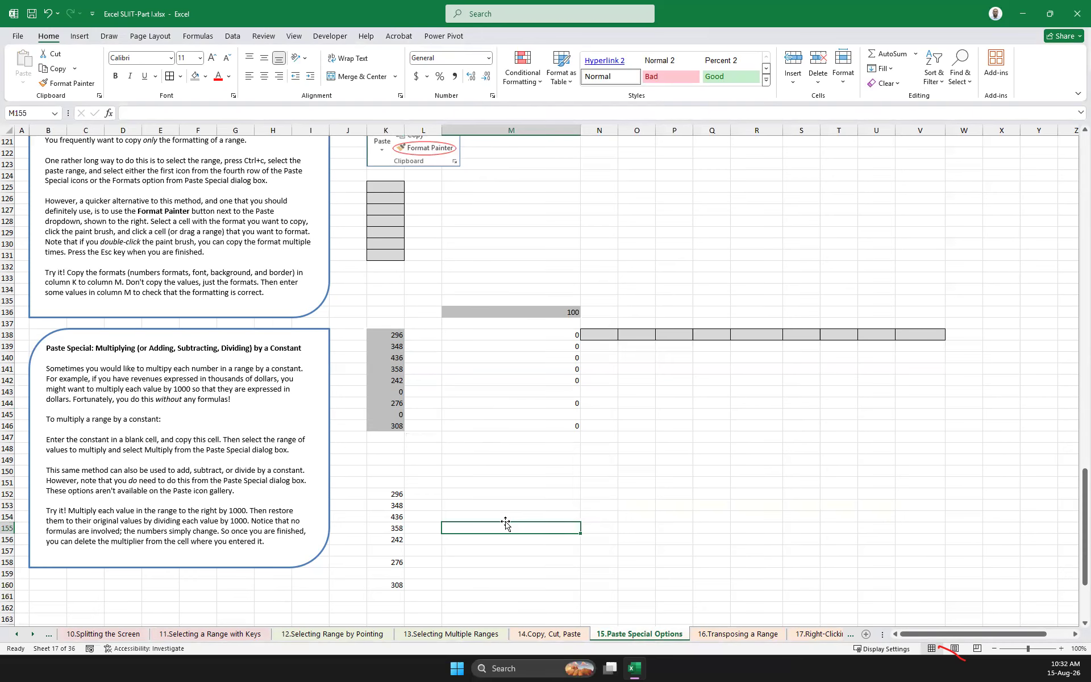
{"action": "scroll", "coordinate": [507, 523], "scroll_direction": "up", "scroll_amount": 7}
{"action": "scroll", "coordinate": [507, 522], "scroll_direction": "down", "scroll_amount": 16}
{"action": "scroll", "coordinate": [506, 523], "scroll_direction": "up", "scroll_amount": 1}
{"action": "left_click_drag", "start_coordinate": [719, 412], "coordinate": [158, 496]}
{"action": "key", "text": "Delete"}
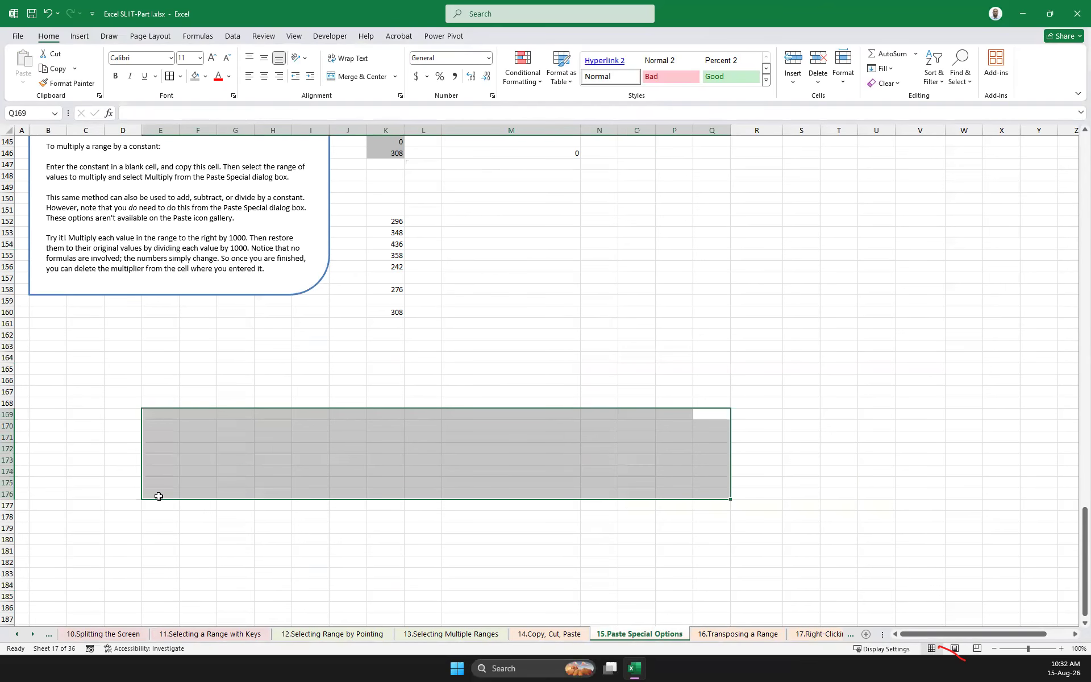
Copy K152:K160 and paste it transposed into a row starting at N152
{"action": "scroll", "coordinate": [159, 496], "scroll_direction": "up", "scroll_amount": 7}
{"action": "scroll", "coordinate": [159, 496], "scroll_direction": "up", "scroll_amount": 1}
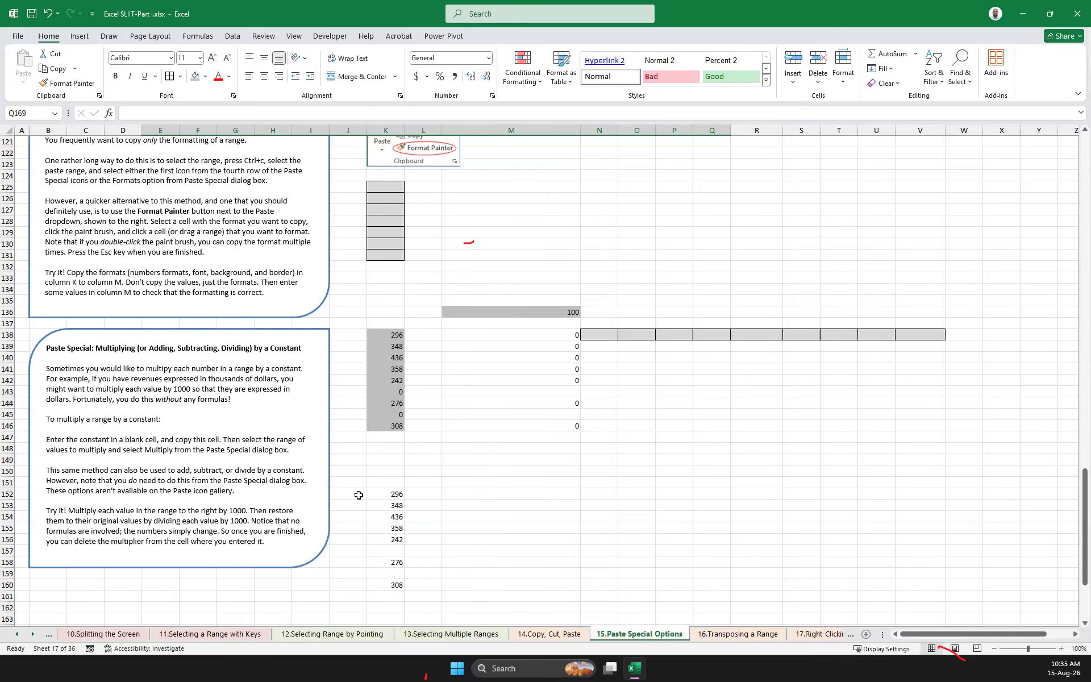
{"action": "left_click_drag", "start_coordinate": [398, 496], "coordinate": [394, 586]}
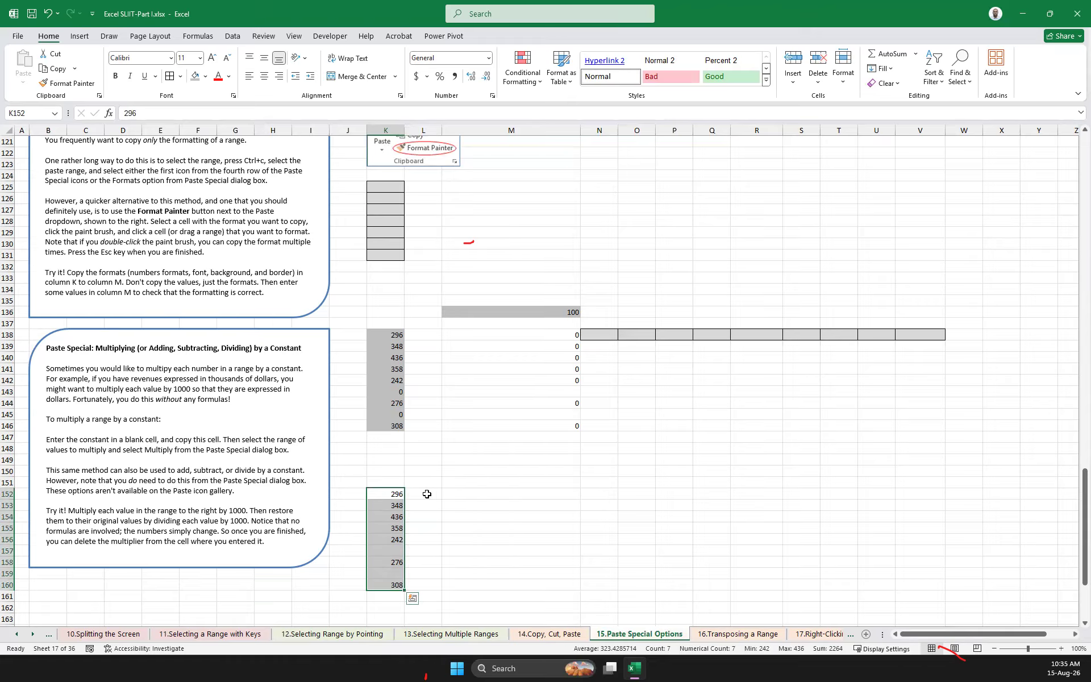
{"action": "key", "text": "ctrl+c"}
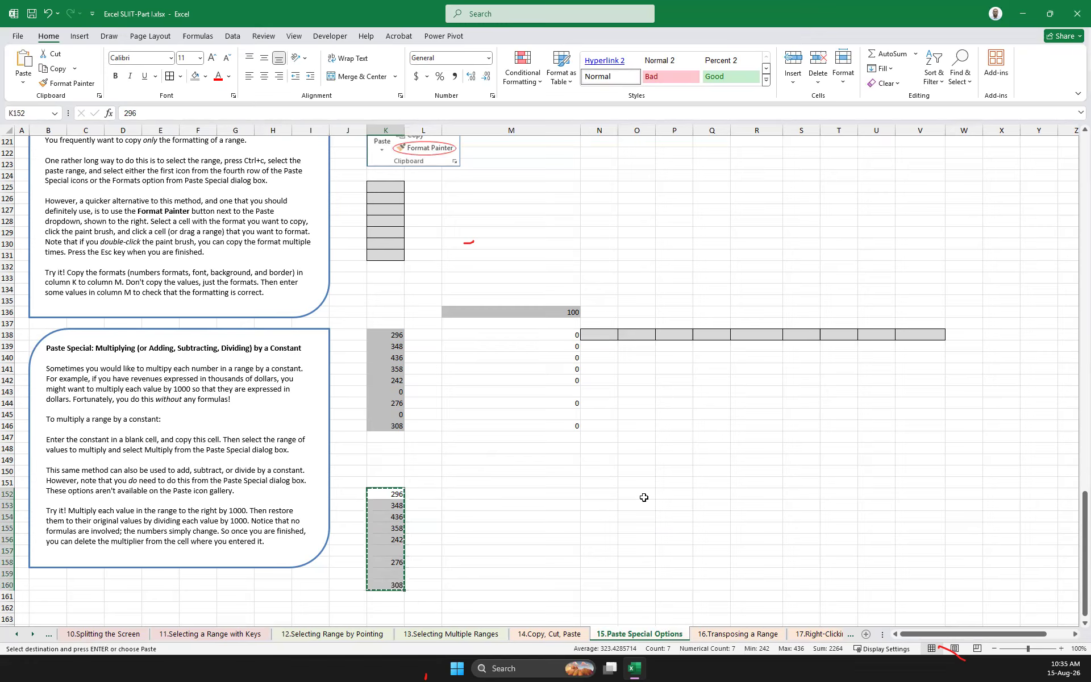
{"action": "left_click", "coordinate": [601, 499]}
{"action": "right_click", "coordinate": [601, 500]}
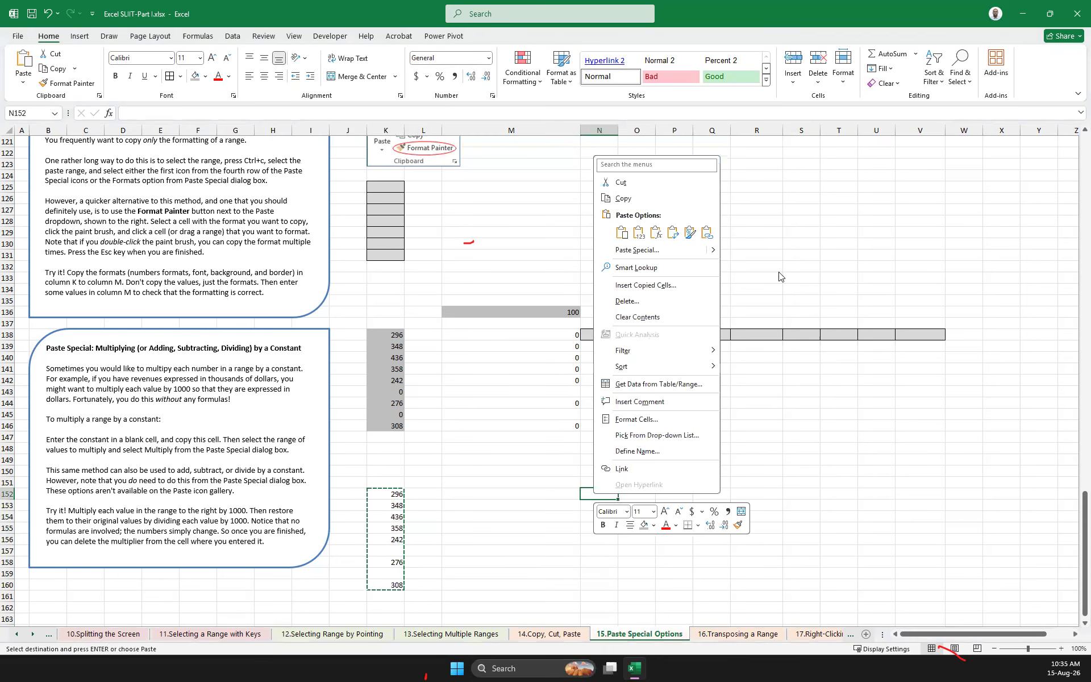
{"action": "mouse_move", "coordinate": [715, 251]}
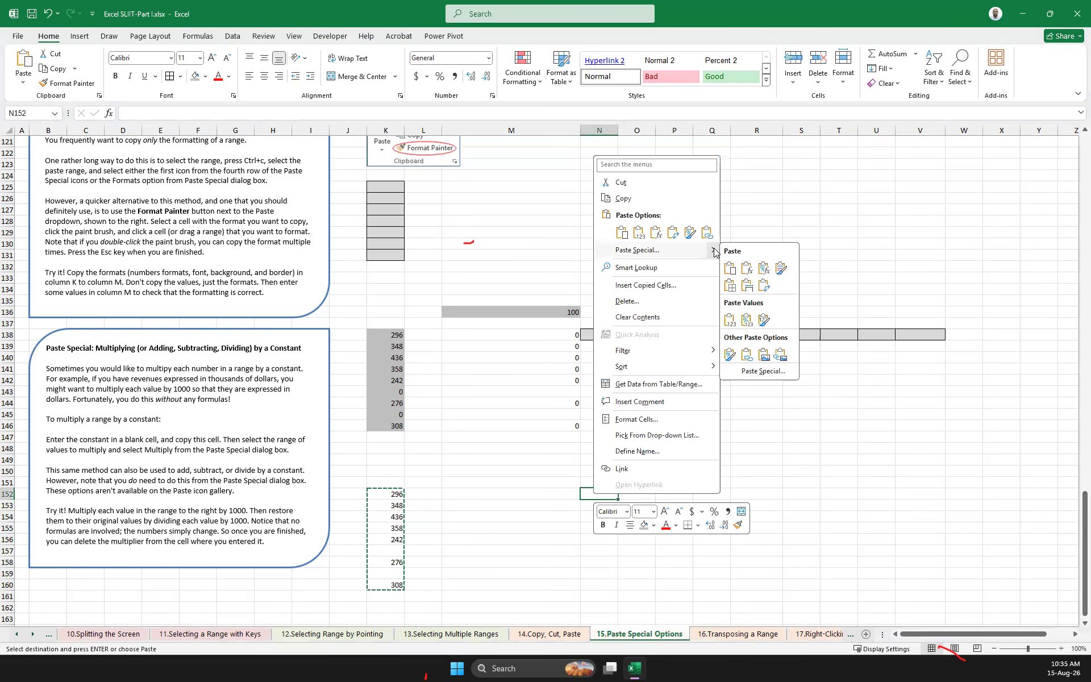
{"action": "left_click", "coordinate": [764, 285]}
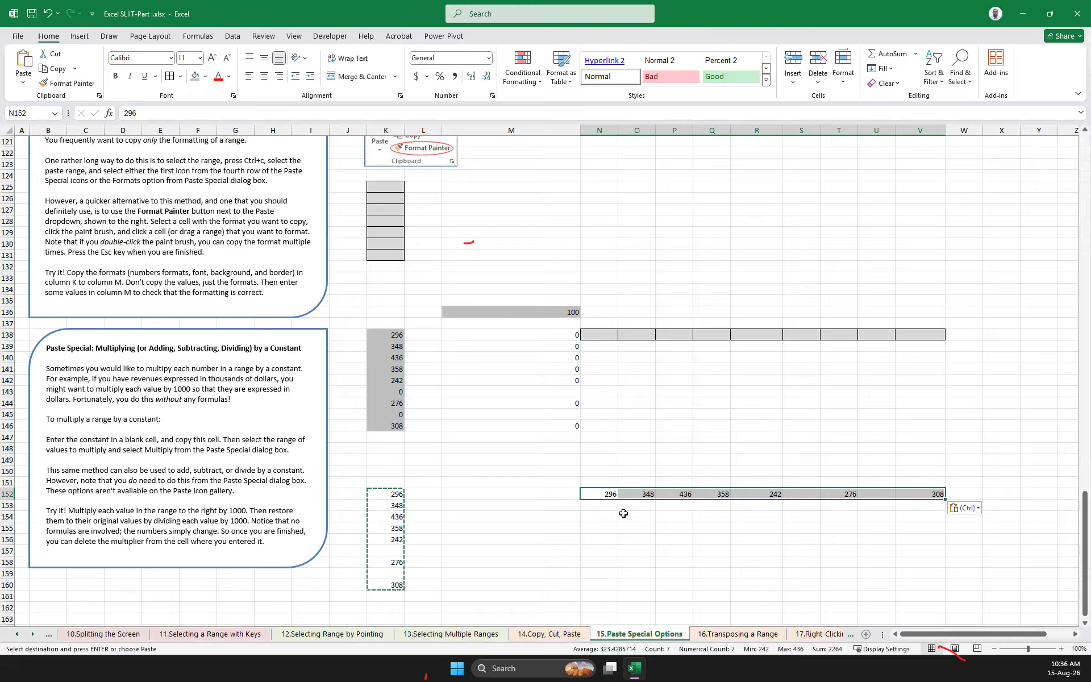
Paste the copied range at N153 using Paste Special with both Transpose and Skip blanks enabled
{"action": "left_click", "coordinate": [602, 505]}
{"action": "right_click", "coordinate": [601, 505]}
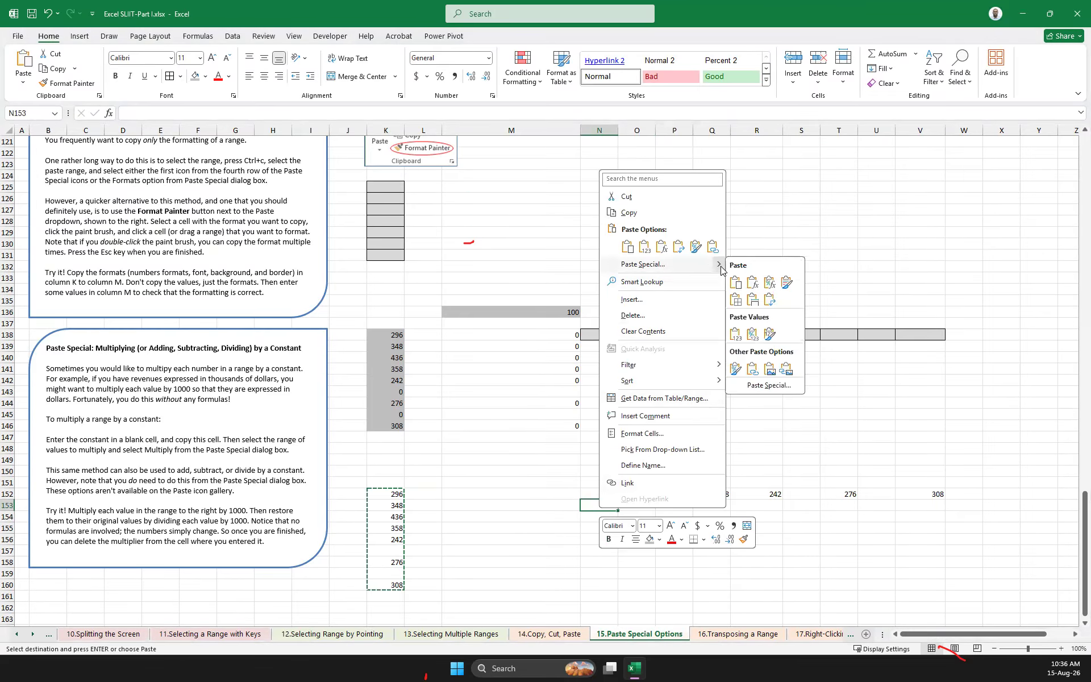
{"action": "left_click", "coordinate": [769, 386]}
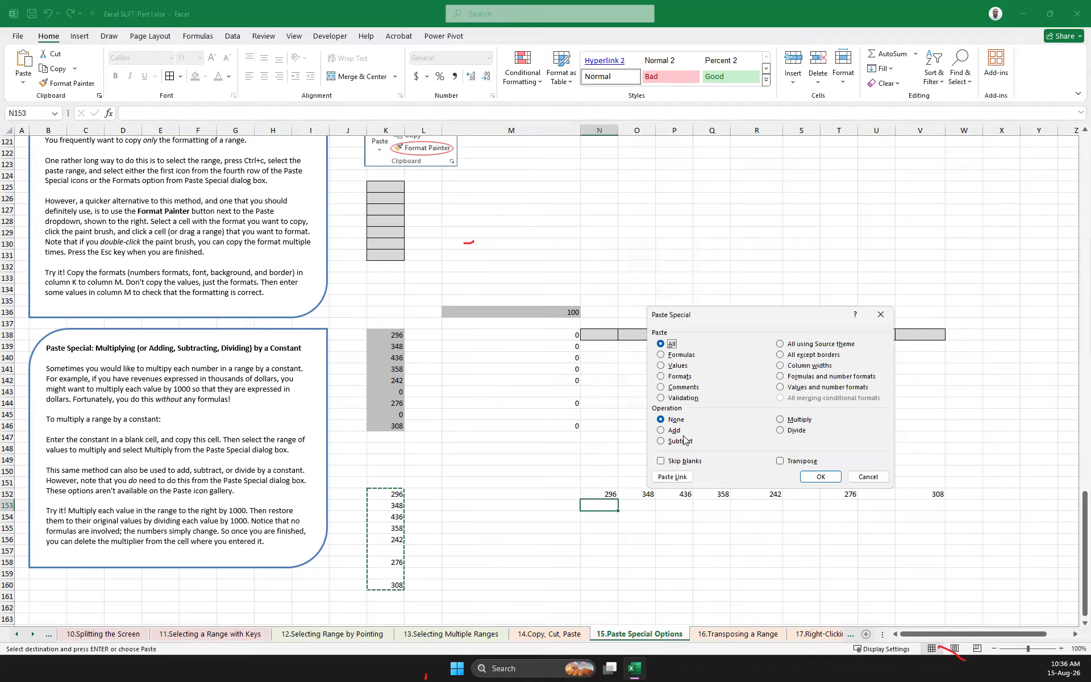
{"action": "left_click", "coordinate": [796, 461]}
{"action": "left_click", "coordinate": [660, 461]}
{"action": "left_click", "coordinate": [821, 477]}
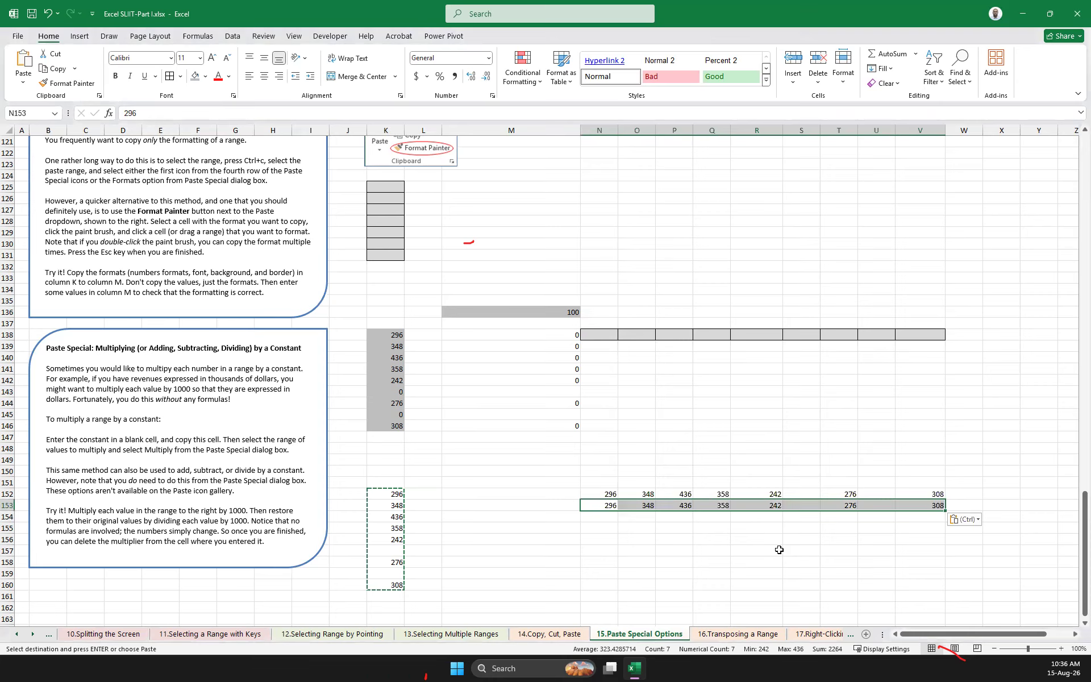
Paste the copied K152:K160 values at N154 using Paste Special with Skip blanks and Transpose enabled
{"action": "left_click_drag", "start_coordinate": [398, 494], "coordinate": [397, 586]}
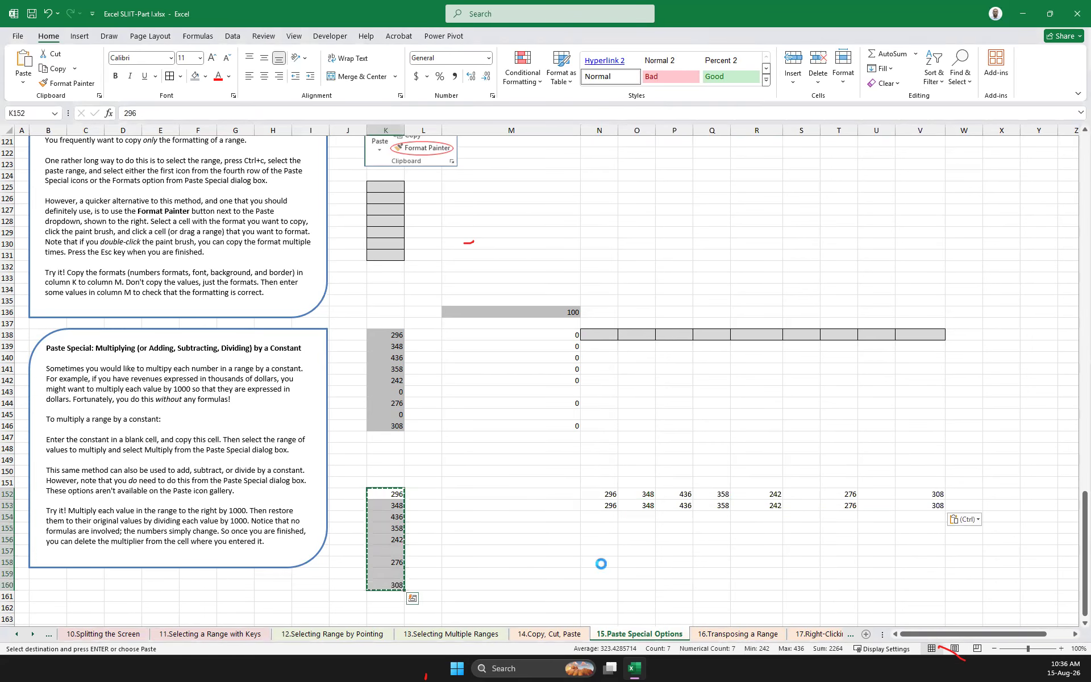
{"action": "left_click", "coordinate": [601, 518]}
{"action": "right_click", "coordinate": [602, 517]}
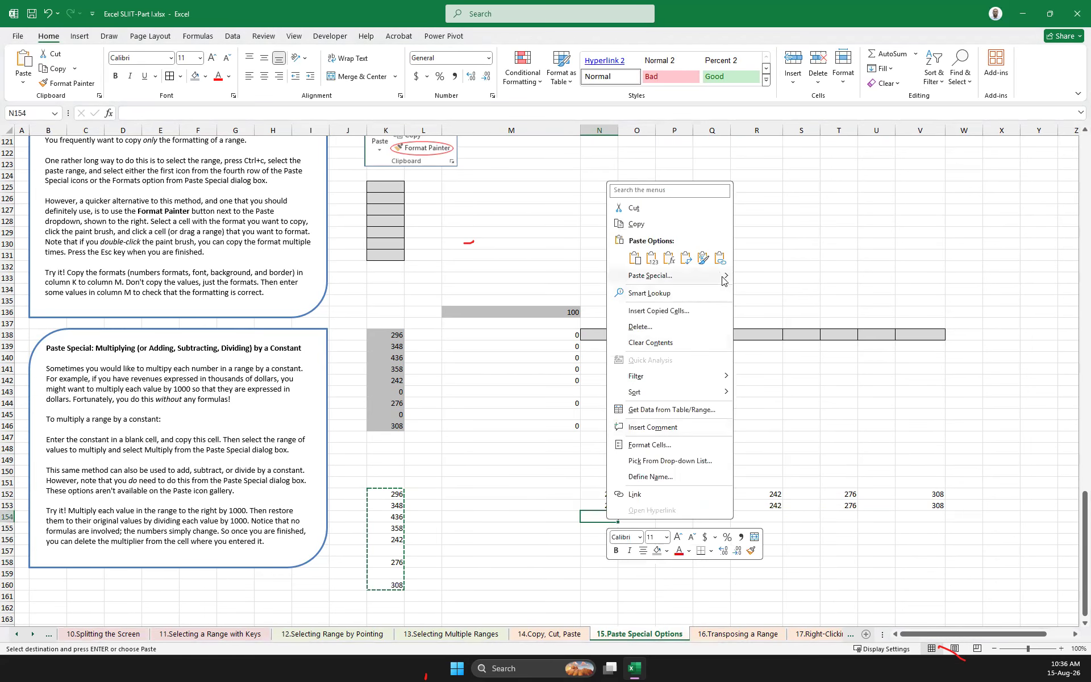
{"action": "mouse_move", "coordinate": [724, 278]}
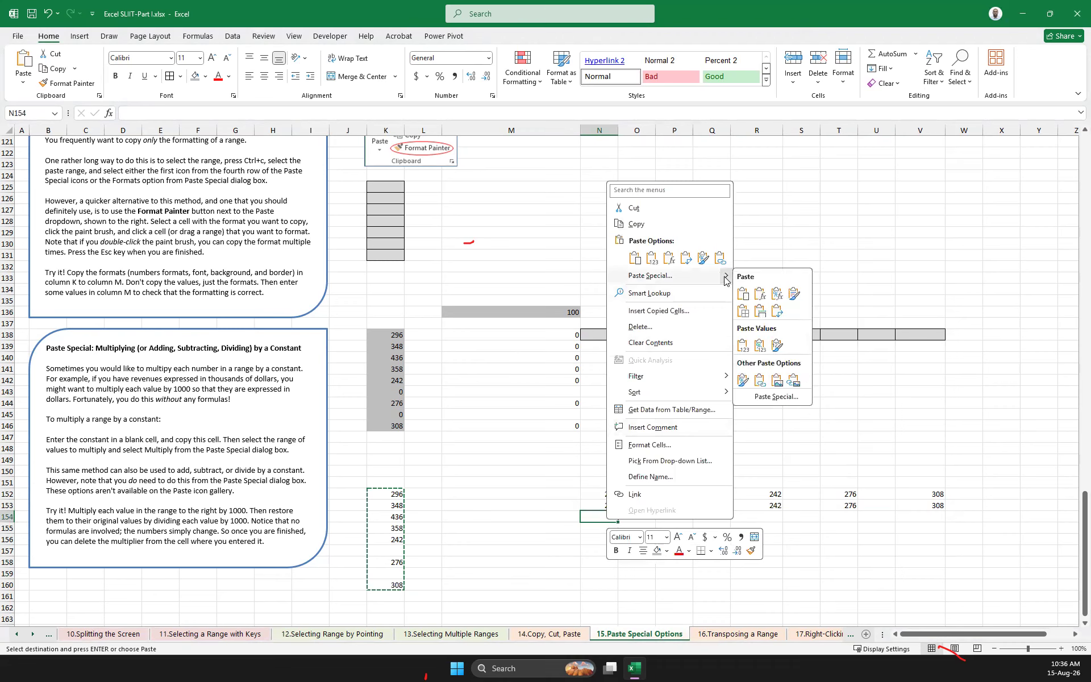
{"action": "left_click", "coordinate": [776, 396]}
{"action": "left_click", "coordinate": [668, 470]}
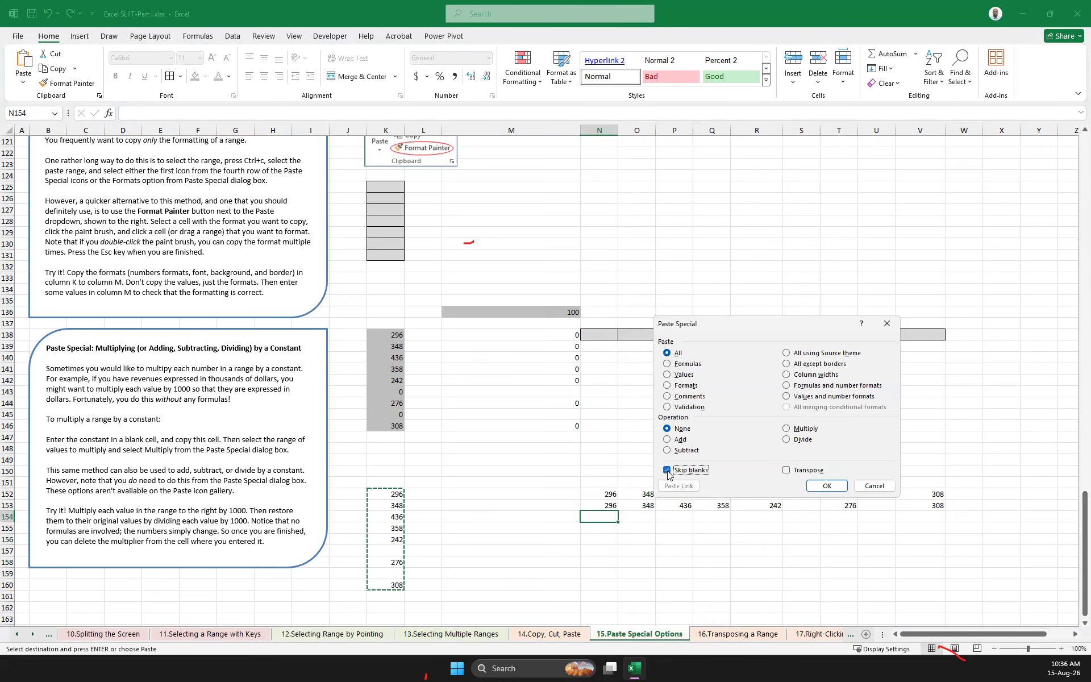
{"action": "left_click", "coordinate": [786, 471]}
{"action": "left_click", "coordinate": [827, 485]}
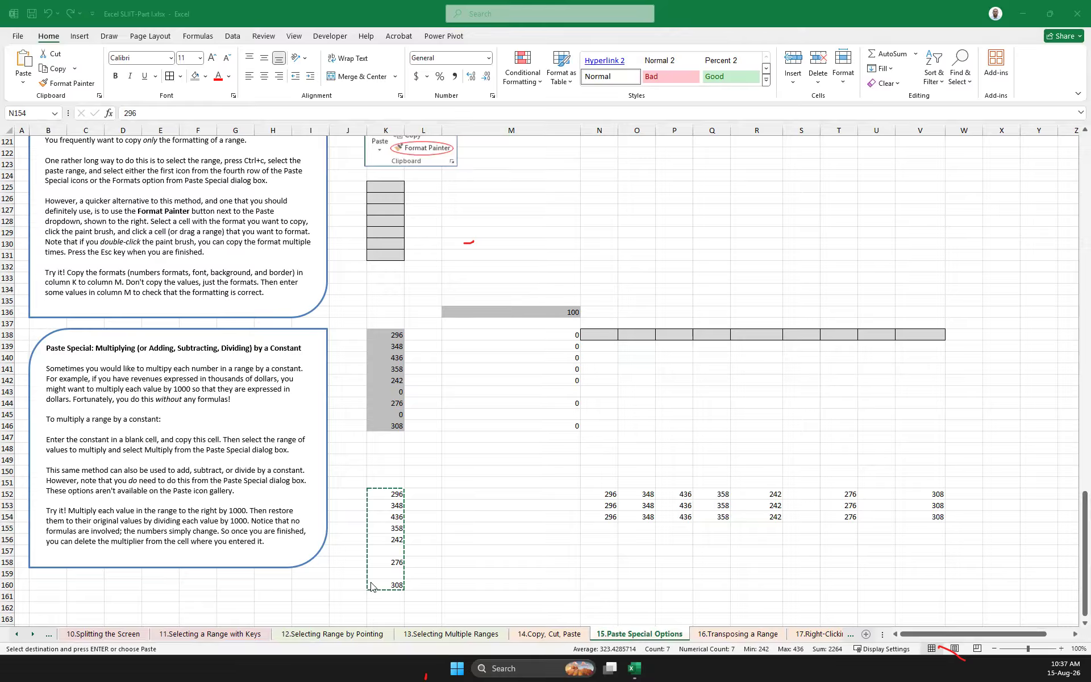
Try pasting the copied K152:K160 values at N155 using Paste Special with only Skip blanks enabled, and undo the paste
{"action": "key", "text": "ctrl+v"}
{"action": "left_click", "coordinate": [385, 551]}
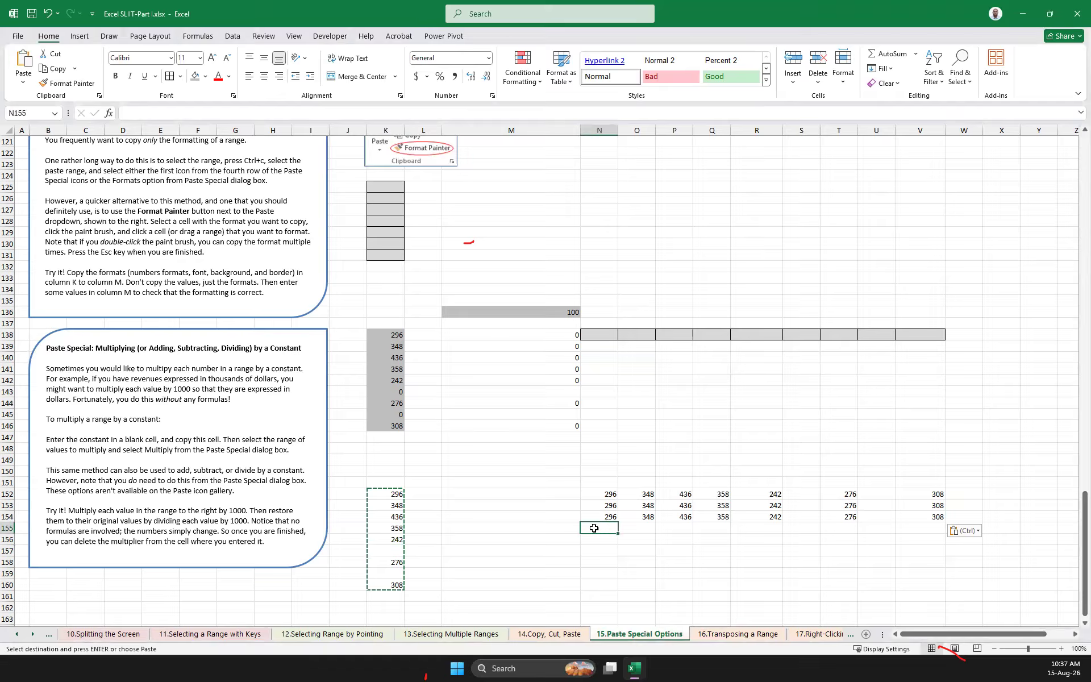
{"action": "left_click_drag", "start_coordinate": [400, 495], "coordinate": [405, 585]}
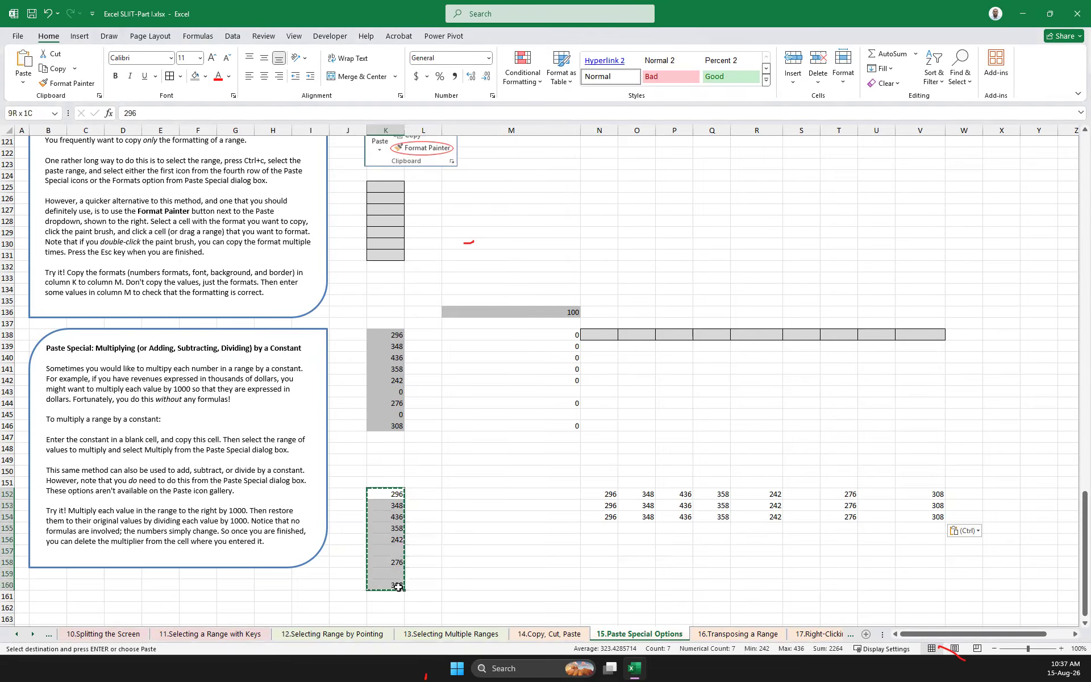
{"action": "left_click", "coordinate": [604, 529]}
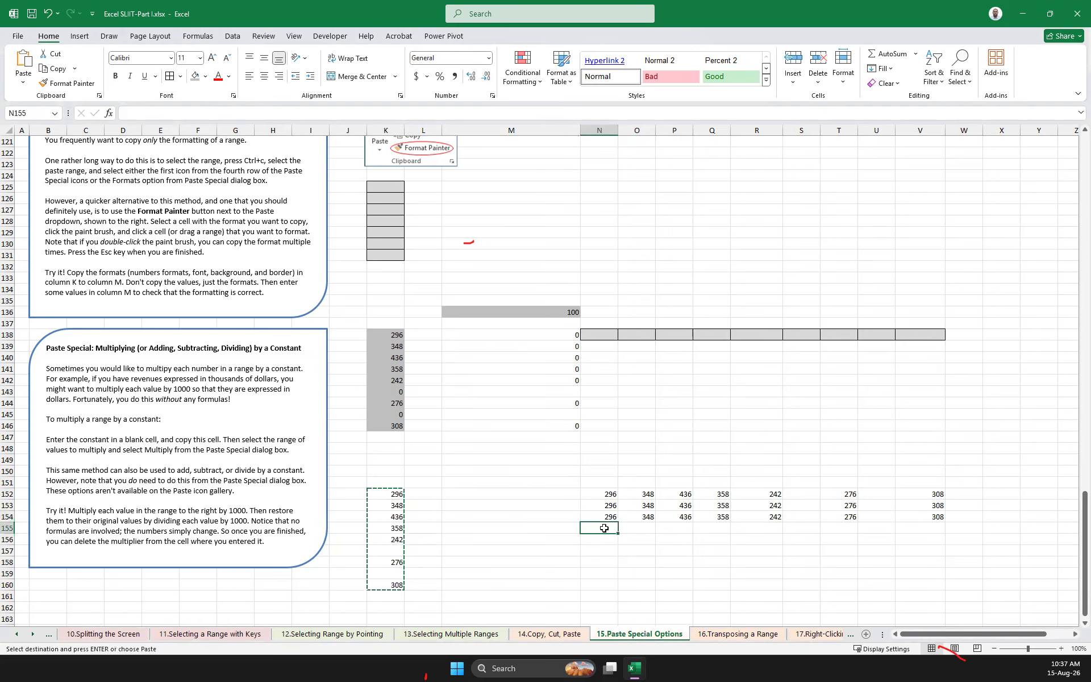
{"action": "right_click", "coordinate": [604, 529]}
{"action": "mouse_move", "coordinate": [726, 287]}
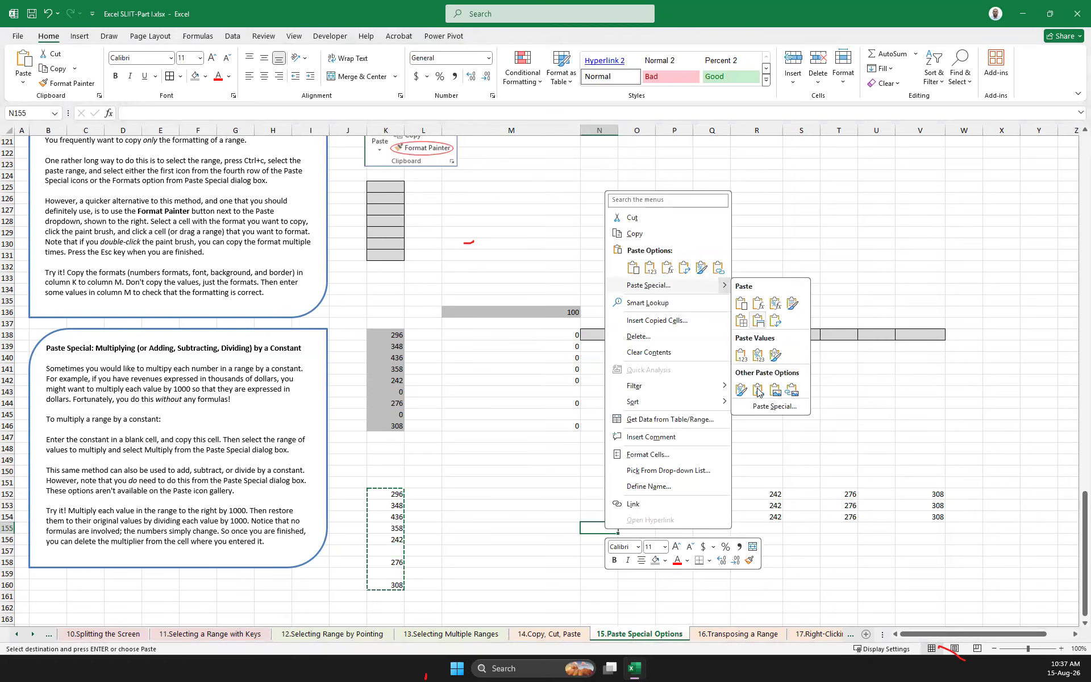
{"action": "left_click", "coordinate": [785, 406]}
{"action": "left_click", "coordinate": [659, 479]}
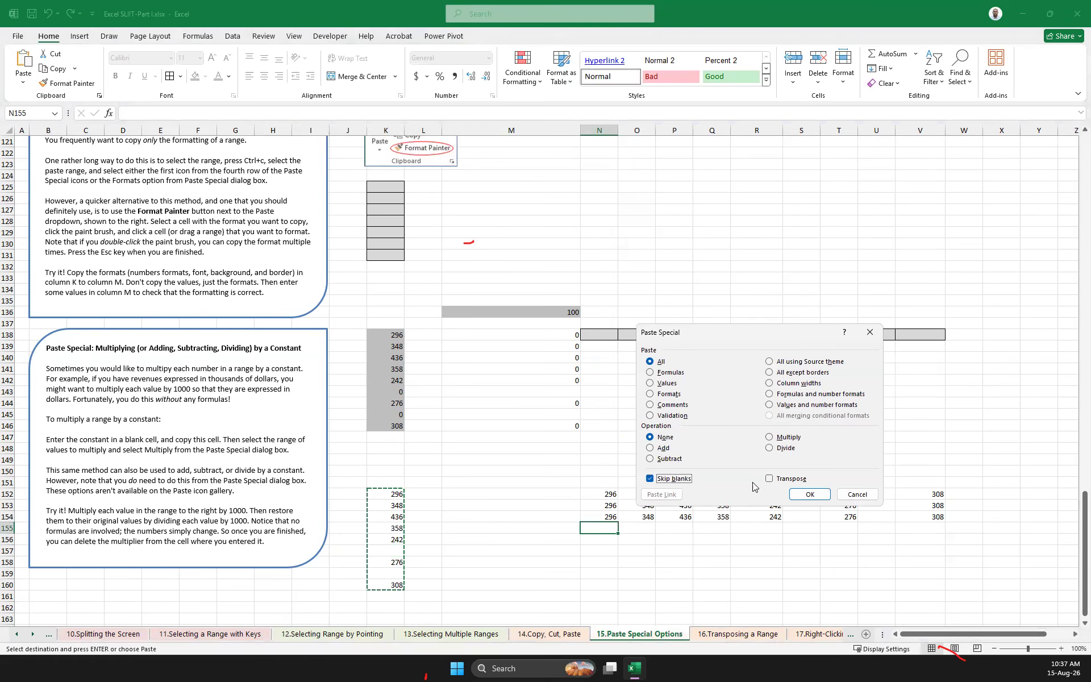
{"action": "left_click", "coordinate": [771, 479]}
{"action": "left_click", "coordinate": [650, 479]}
{"action": "left_click", "coordinate": [650, 480]}
{"action": "left_click", "coordinate": [782, 484]}
{"action": "left_click", "coordinate": [803, 495]}
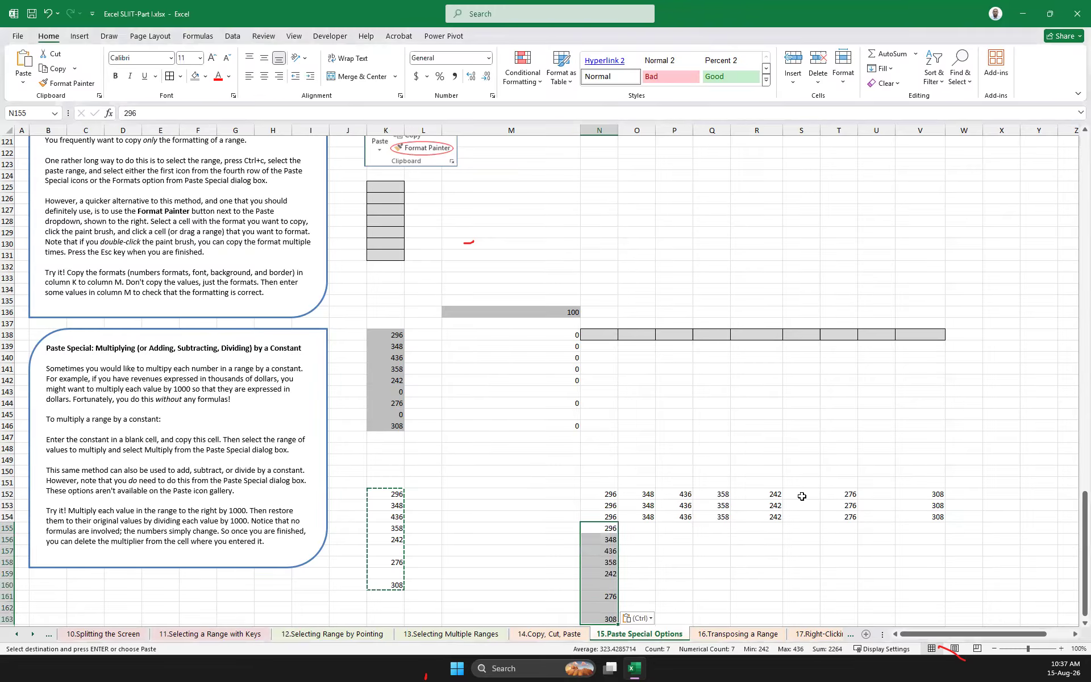
{"action": "key", "text": "ctrl+z"}
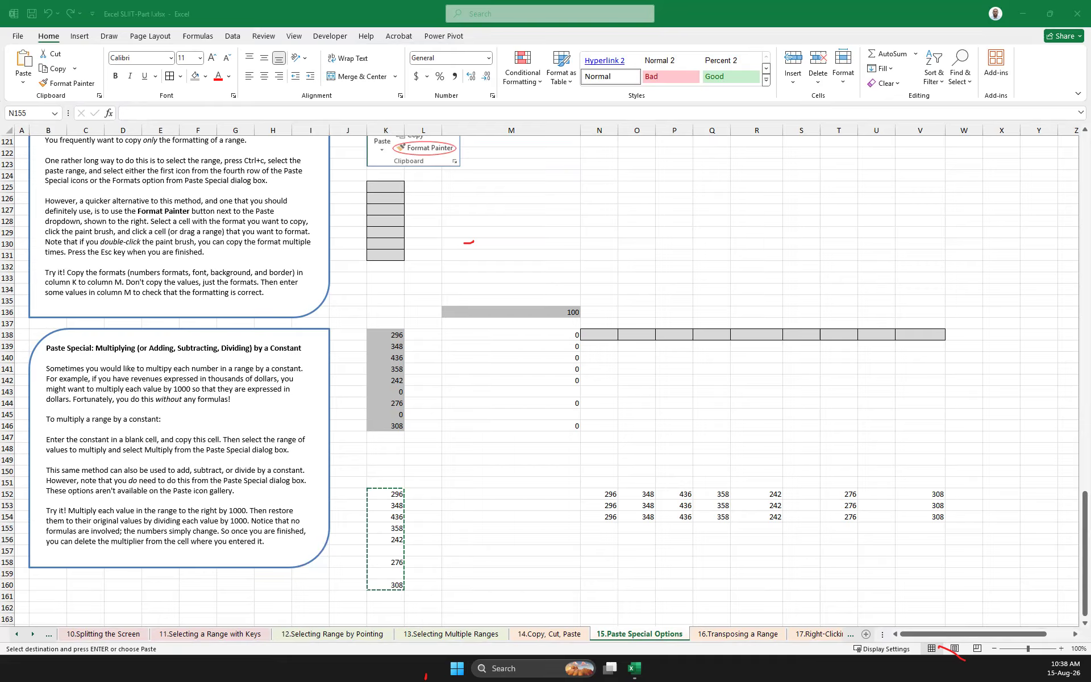
Enter the column headers Itm in O85 and Price in P85
{"action": "scroll", "coordinate": [673, 448], "scroll_direction": "up", "scroll_amount": 20}
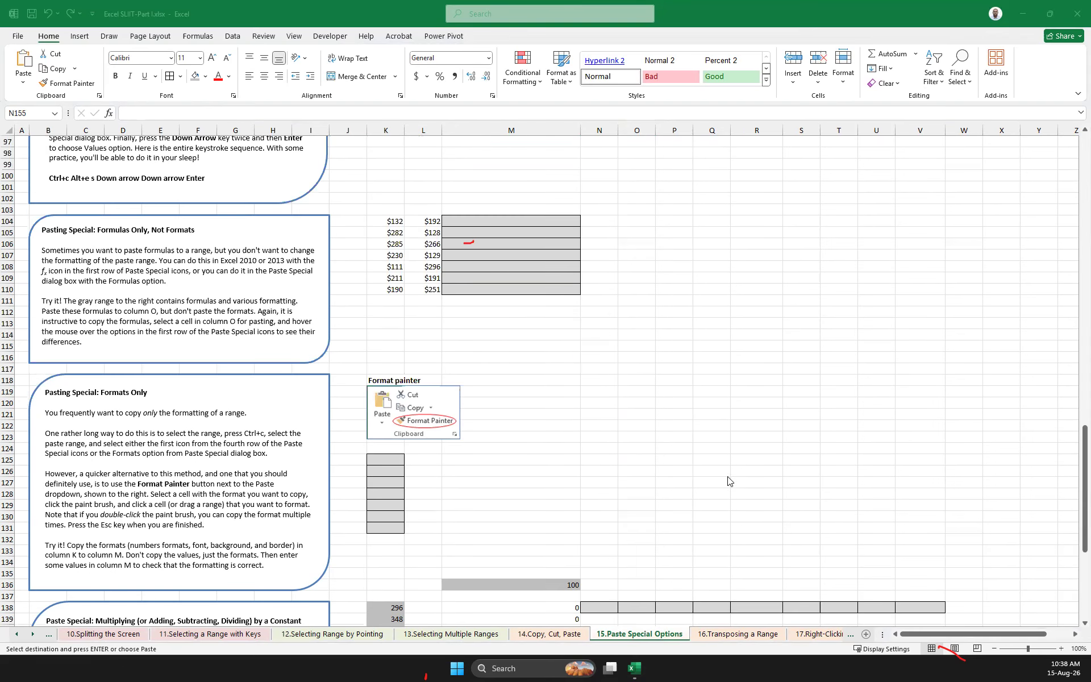
{"action": "scroll", "coordinate": [673, 449], "scroll_direction": "up", "scroll_amount": 13}
{"action": "scroll", "coordinate": [673, 449], "scroll_direction": "down", "scroll_amount": 13}
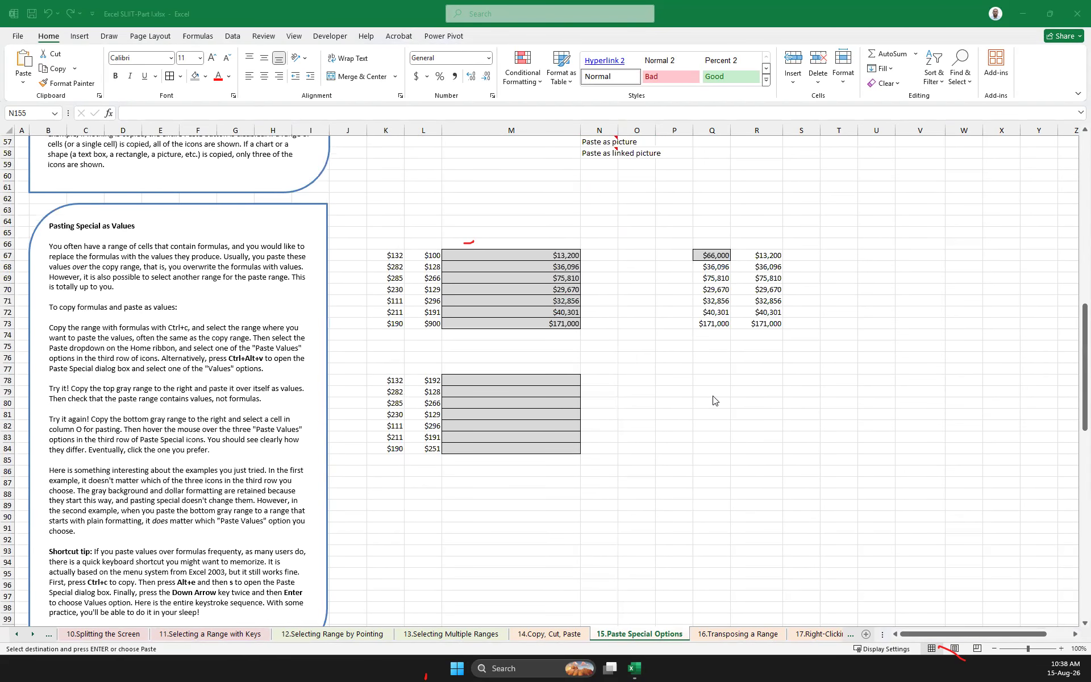
{"action": "left_click", "coordinate": [746, 471]}
{"action": "left_click", "coordinate": [683, 461]}
{"action": "scroll", "coordinate": [836, 478], "scroll_direction": "down", "scroll_amount": 8}
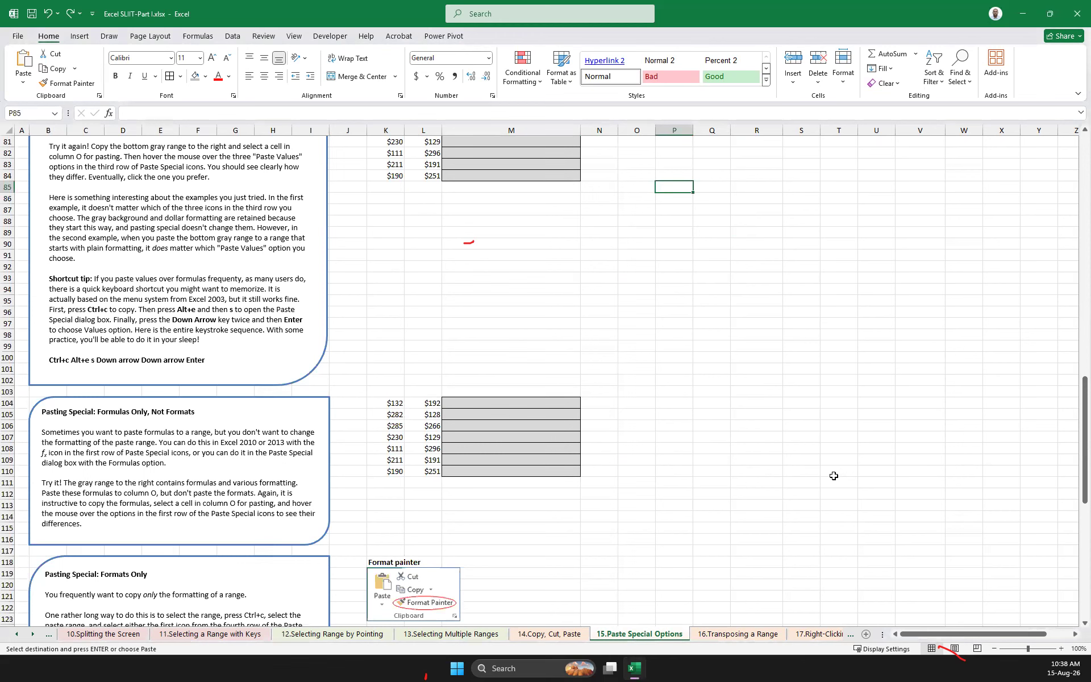
{"action": "scroll", "coordinate": [748, 386], "scroll_direction": "up", "scroll_amount": 4}
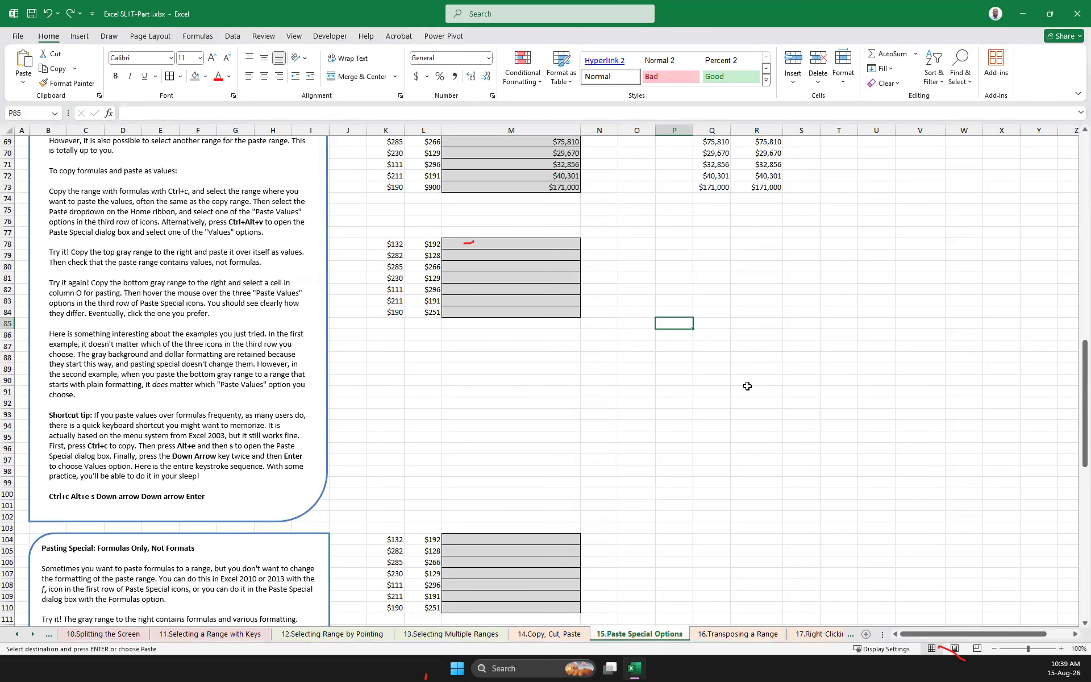
{"action": "type", "text": "Price"}
{"action": "key", "text": "Tab"}
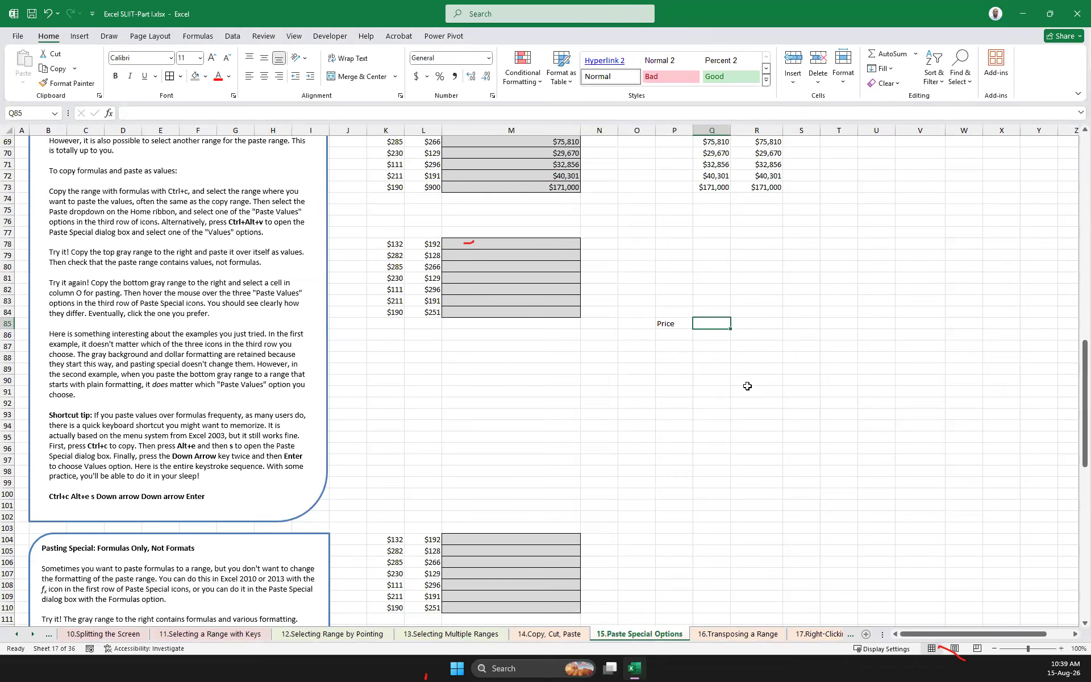
{"action": "key", "text": "Left"}
{"action": "key", "text": "Left"}
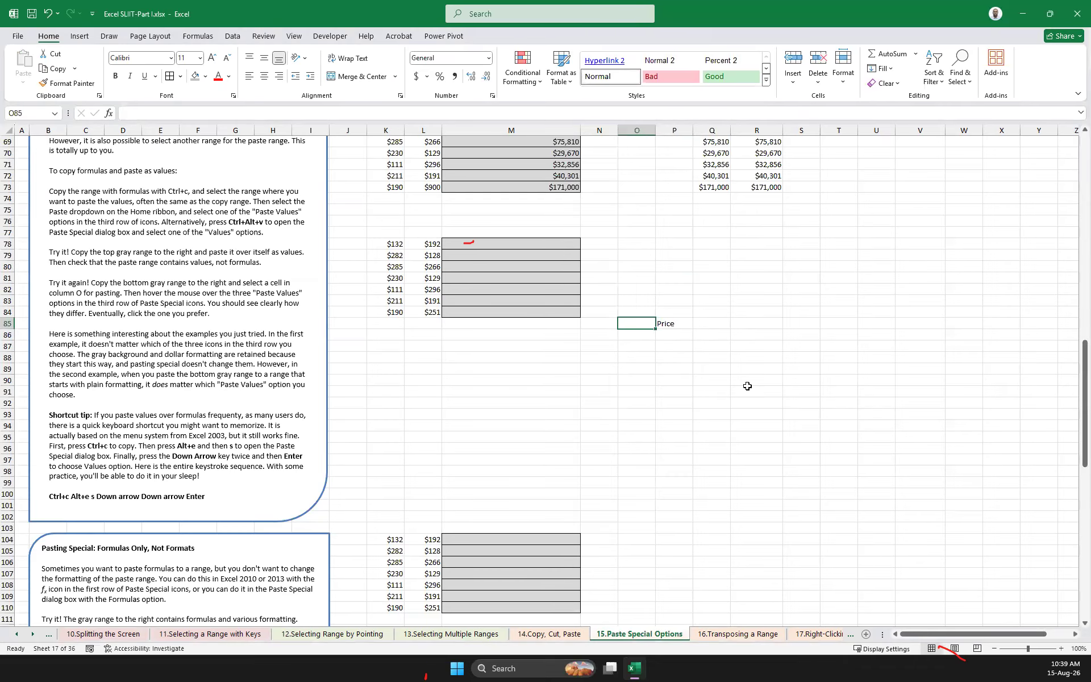
{"action": "type", "text": "Itm"}
{"action": "key", "text": "Return"}
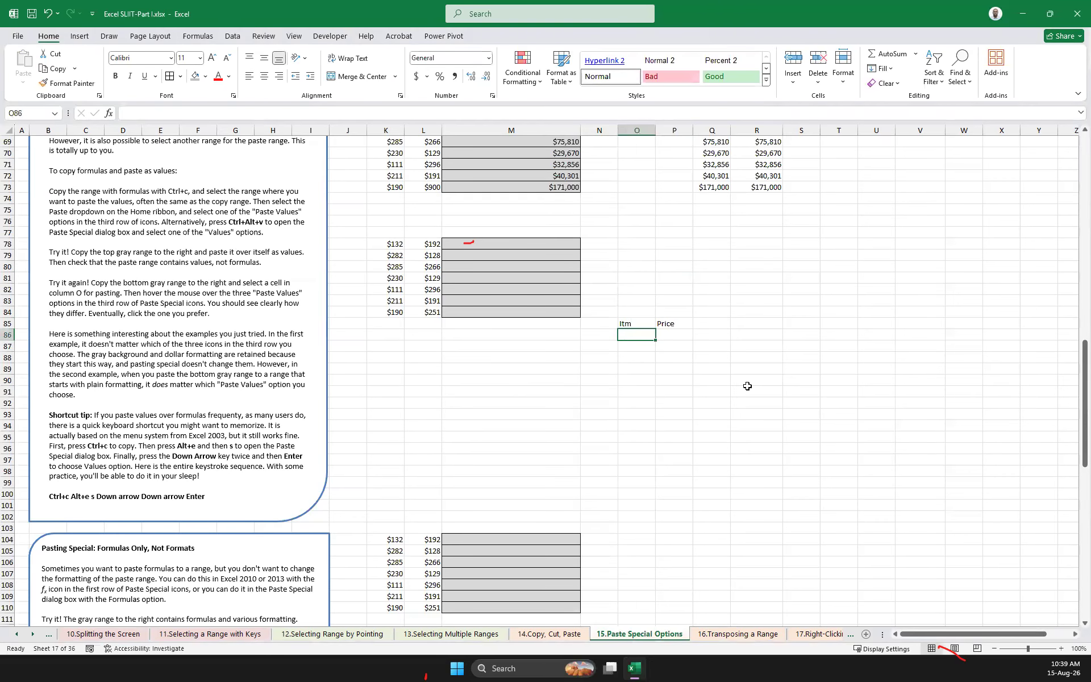
Enter ITM 1 in O86 and fill the series down to ITM 10 in O95
{"action": "type", "text": "A"}
{"action": "key", "text": "BackSpace"}
{"action": "type", "text": "ITM A"}
{"action": "key", "text": "Escape"}
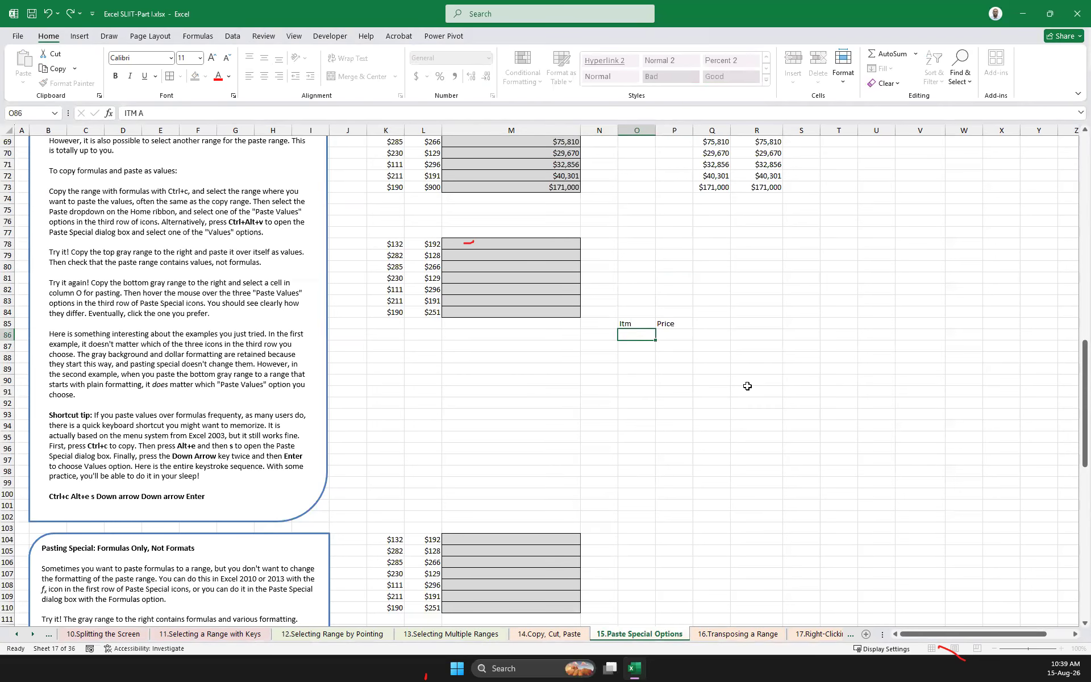
{"action": "mouse_move", "coordinate": [655, 340]}
{"action": "left_mouse_down"}
{"action": "mouse_move", "coordinate": [654, 455]}
{"action": "mouse_move", "coordinate": [655, 341]}
{"action": "left_mouse_up"}
{"action": "left_click", "coordinate": [183, 113]}
{"action": "key", "text": "BackSpace"}
{"action": "type", "text": "1"}
{"action": "left_click", "coordinate": [631, 334]}
{"action": "left_click_drag", "start_coordinate": [649, 339], "coordinate": [648, 441]}
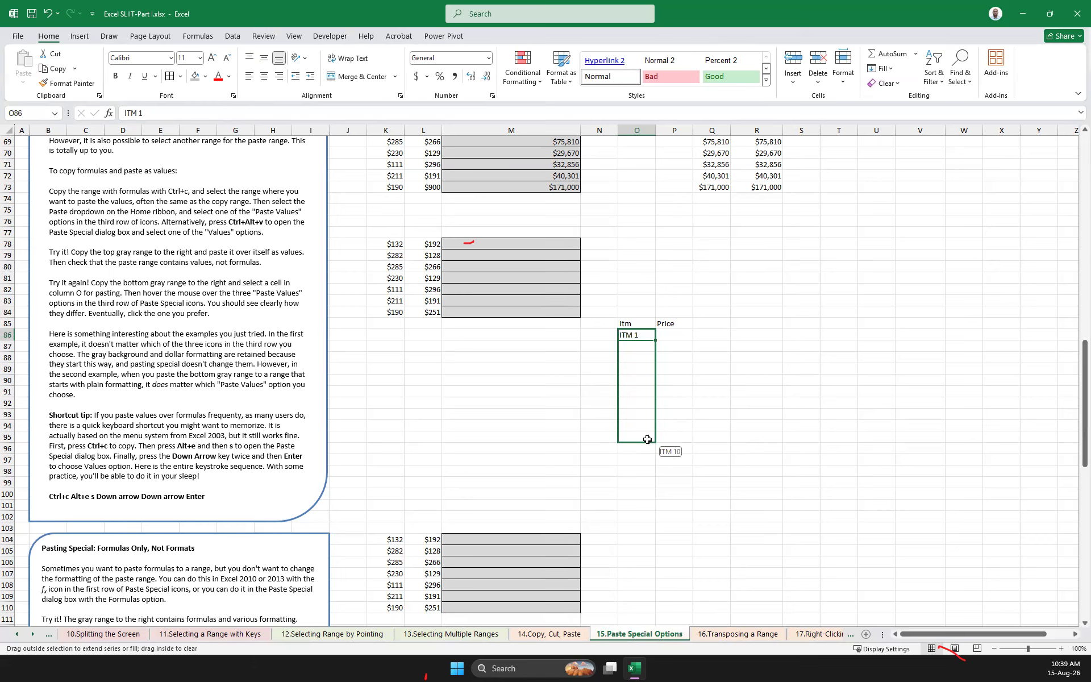
Enter the prices 1.5, 2, 3.5, 45 and 5 for ITM 1, 2, 4, 5 and 6, leaving ITM 3 blank
{"action": "left_click", "coordinate": [682, 335]}
{"action": "type", "text": "10"}
{"action": "key", "text": "Return"}
{"action": "type", "text": "2"}
{"action": "key", "text": "Return"}
{"action": "key", "text": "Return"}
{"action": "type", "text": "3.5"}
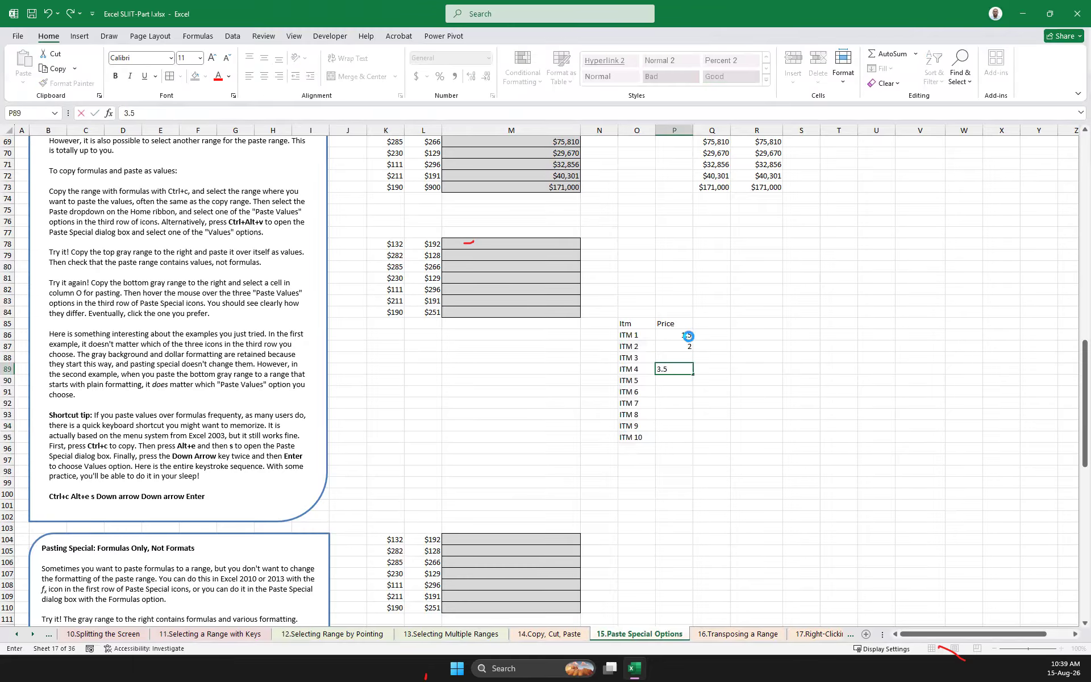
{"action": "key", "text": "Return"}
{"action": "type", "text": "45"}
{"action": "key", "text": "Return"}
{"action": "type", "text": "5"}
{"action": "key", "text": "Return"}
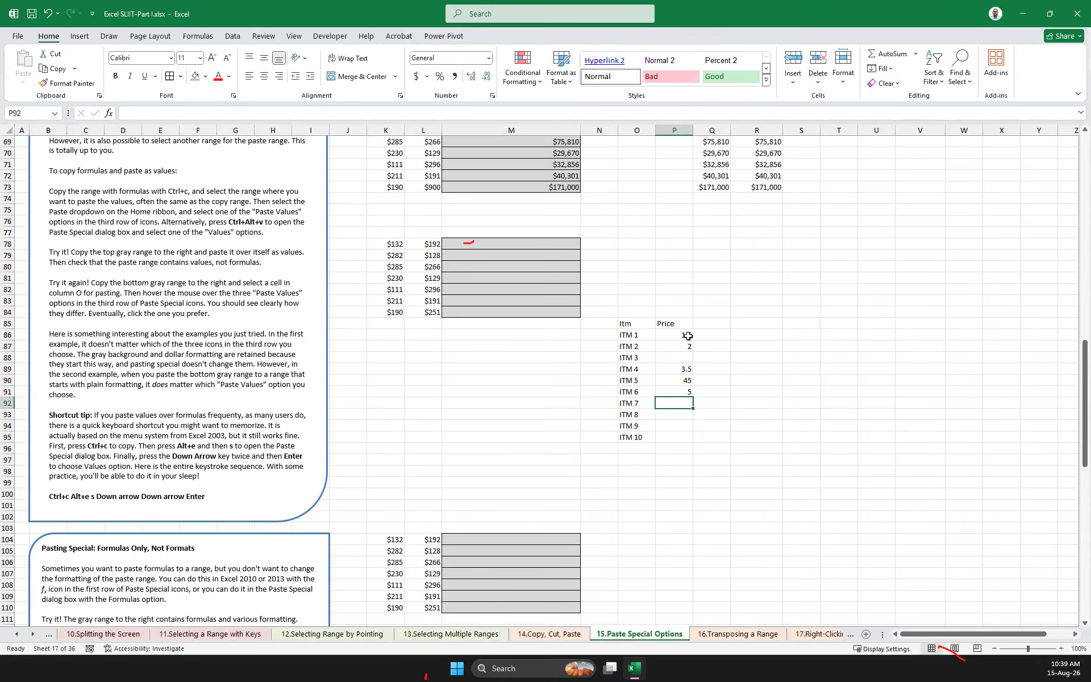
Enter the prices 6.5 for ITM 7 and 4 for ITM 10, leaving ITM 8 and ITM 9 blank
{"action": "type", "text": "6.5"}
{"action": "key", "text": "Return"}
{"action": "key", "text": "Return"}
{"action": "type", "text": "5"}
{"action": "key", "text": "Return"}
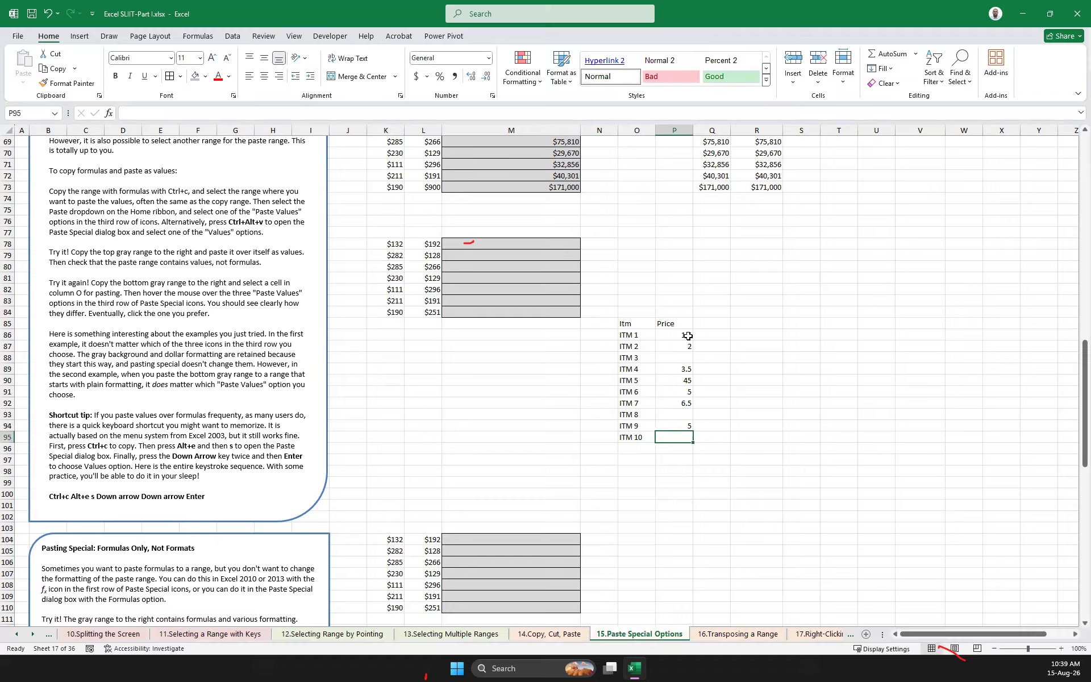
{"action": "type", "text": "4"}
{"action": "key", "text": "Up"}
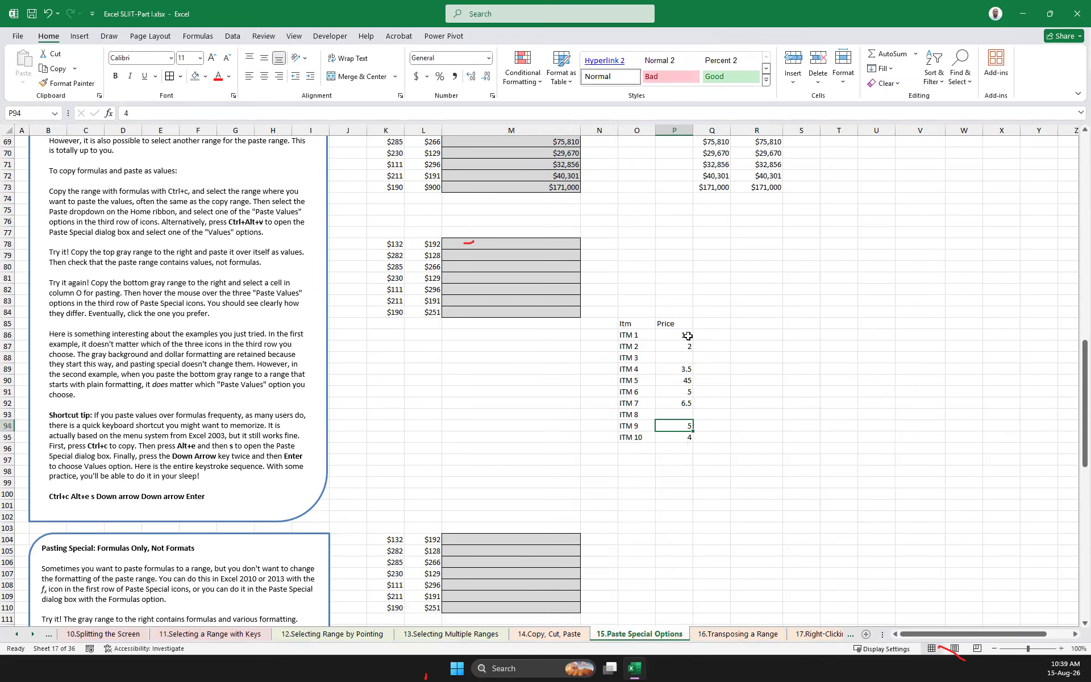
{"action": "key", "text": "Delete"}
Enter the column header New in Q85, beside Price
{"action": "left_click", "coordinate": [684, 322]}
{"action": "left_click", "coordinate": [719, 322]}
{"action": "type", "text": "New"}
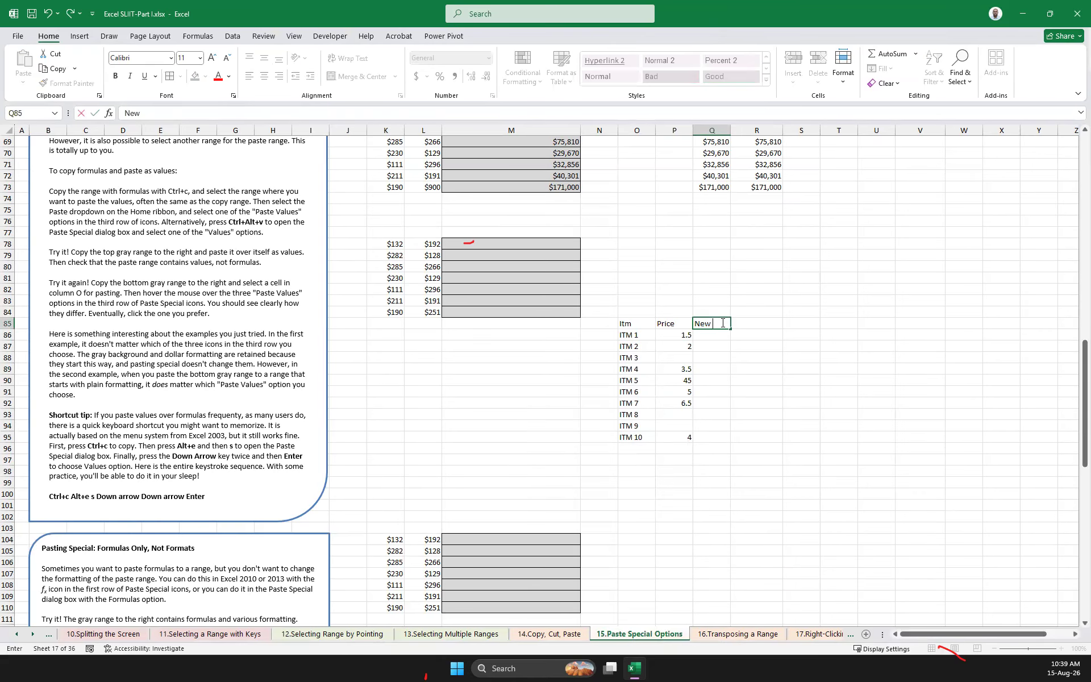
{"action": "key", "text": "Return"}
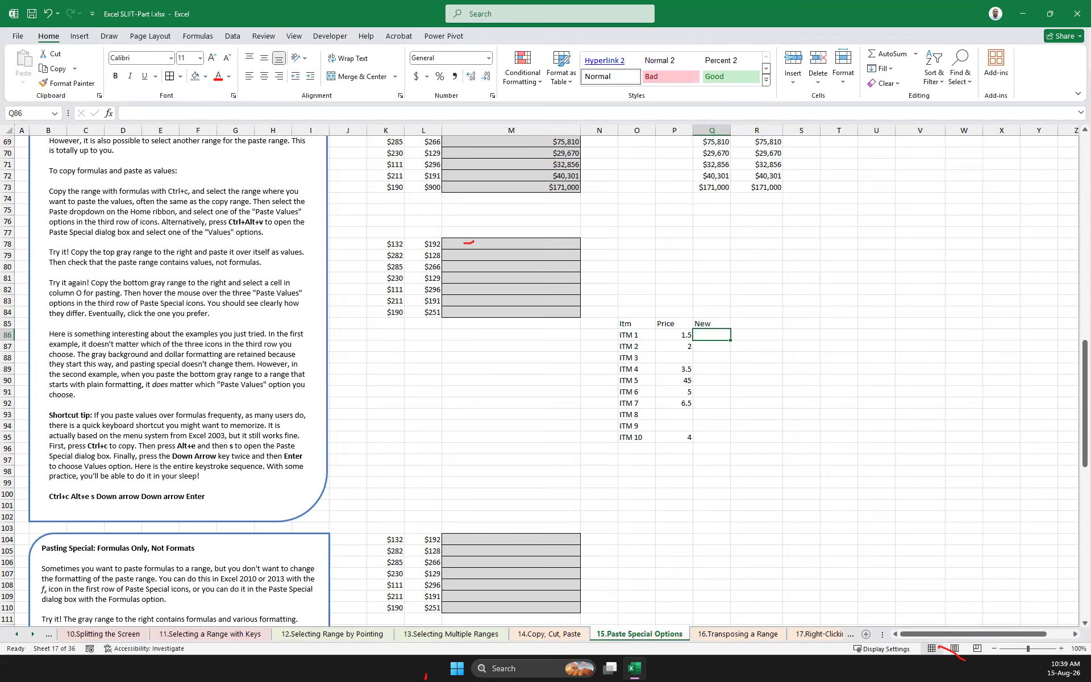
Copy the prices in P86:P95 and paste them into the New column starting at Q86
{"action": "left_click", "coordinate": [684, 361]}
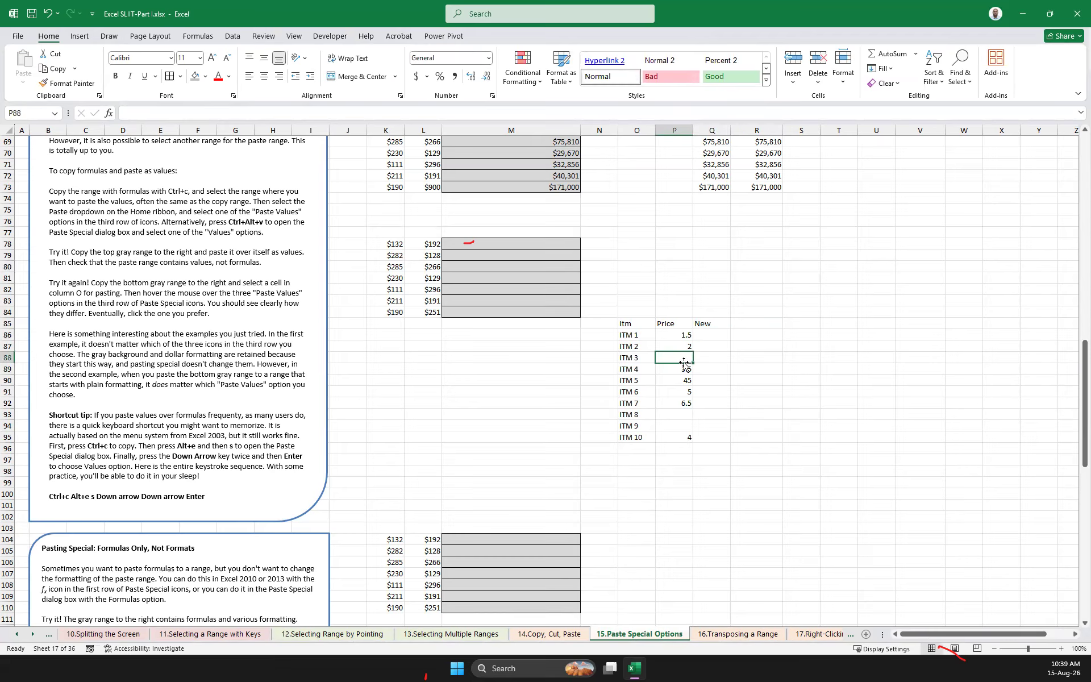
{"action": "left_click_drag", "start_coordinate": [683, 333], "coordinate": [674, 429]}
{"action": "key", "text": "ctrl+c"}
{"action": "left_click", "coordinate": [714, 334]}
{"action": "key", "text": "ctrl+v"}
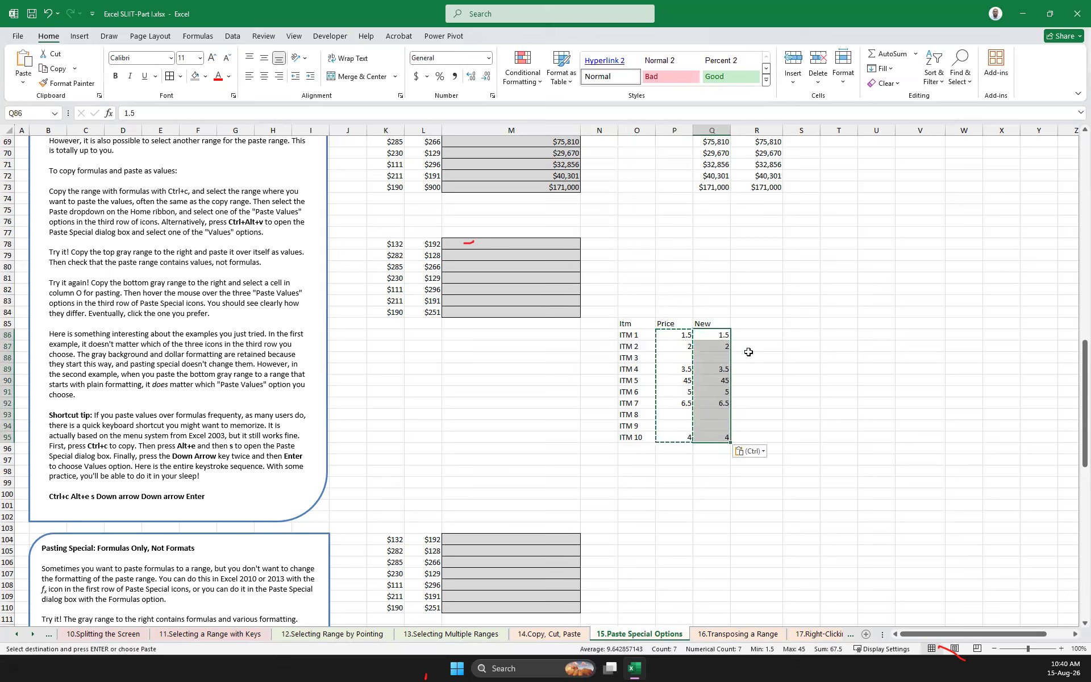
Change the Price values of ITM 1 to ITM 5 to 10, 25, 52, 12 and 4
{"action": "left_click", "coordinate": [677, 335]}
{"action": "type", "text": "10"}
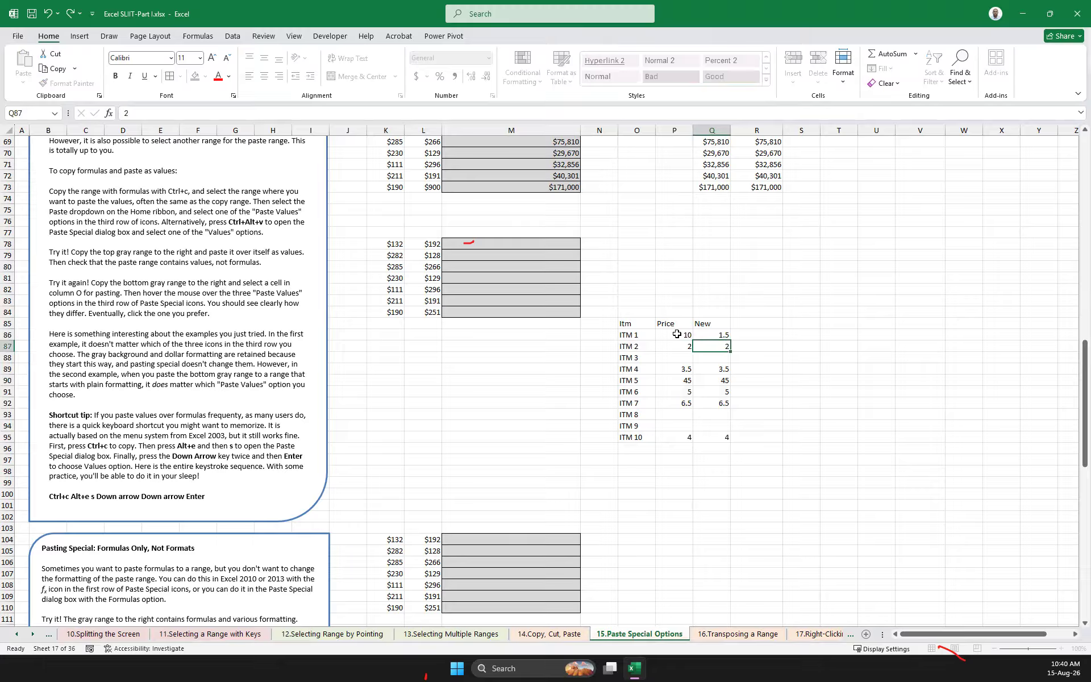
{"action": "key", "text": "Return"}
{"action": "type", "text": "25"}
{"action": "key", "text": "Return"}
{"action": "type", "text": "52"}
{"action": "key", "text": "Return"}
{"action": "type", "text": "12"}
{"action": "key", "text": "Return"}
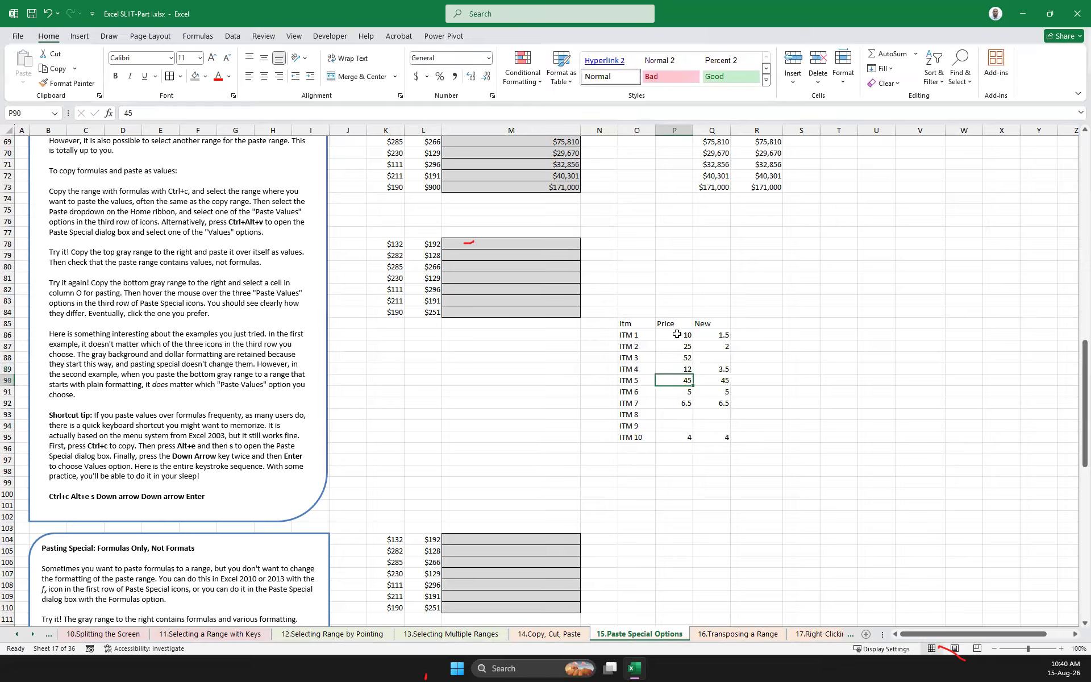
{"action": "type", "text": "45"}
{"action": "key", "text": "BackSpace"}
{"action": "key", "text": "Return"}
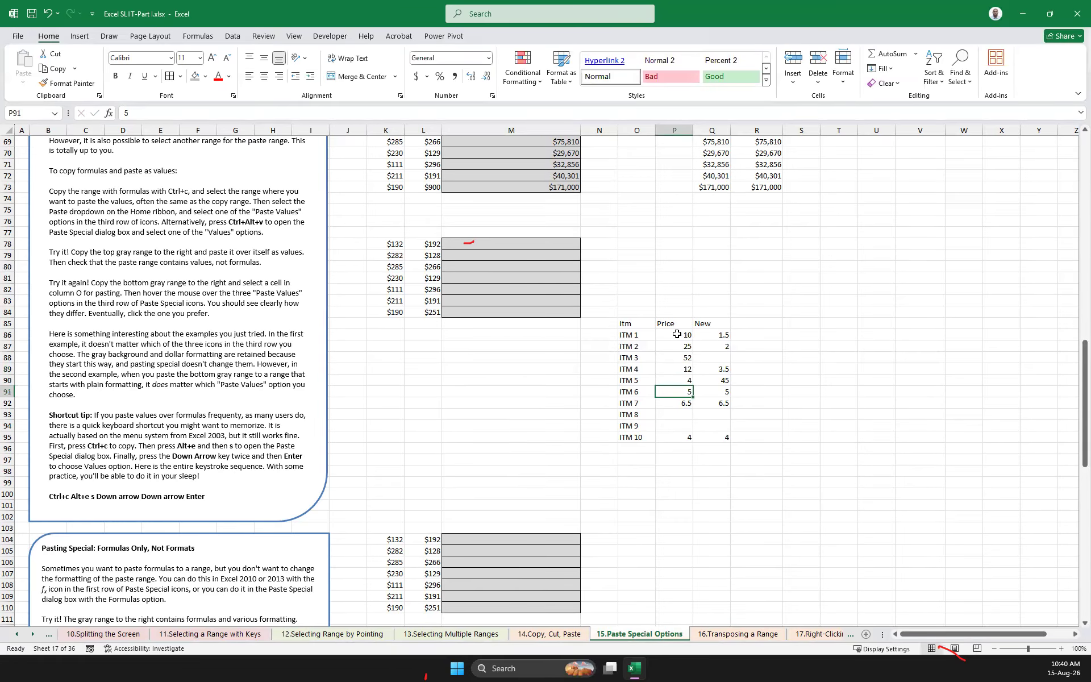
Set the Price values of ITM 6 to ITM 9 to 9, 4, 8 and 7
{"action": "type", "text": "9"}
{"action": "key", "text": "Return"}
{"action": "type", "text": "4"}
{"action": "key", "text": "Return"}
{"action": "type", "text": "34"}
{"action": "key", "text": "BackSpace"}
{"action": "key", "text": "BackSpace"}
{"action": "type", "text": "8"}
{"action": "key", "text": "Return"}
{"action": "type", "text": "7"}
{"action": "key", "text": "Return"}
Insert an empty column between the Price and New columns
{"action": "key", "text": "Right"}
{"action": "key", "text": "Up"}
{"action": "key", "text": "Up"}
{"action": "key", "text": "Up"}
{"action": "key", "text": "Up"}
{"action": "key", "text": "Up"}
{"action": "key", "text": "Up"}
{"action": "key", "text": "Up"}
{"action": "key", "text": "Up"}
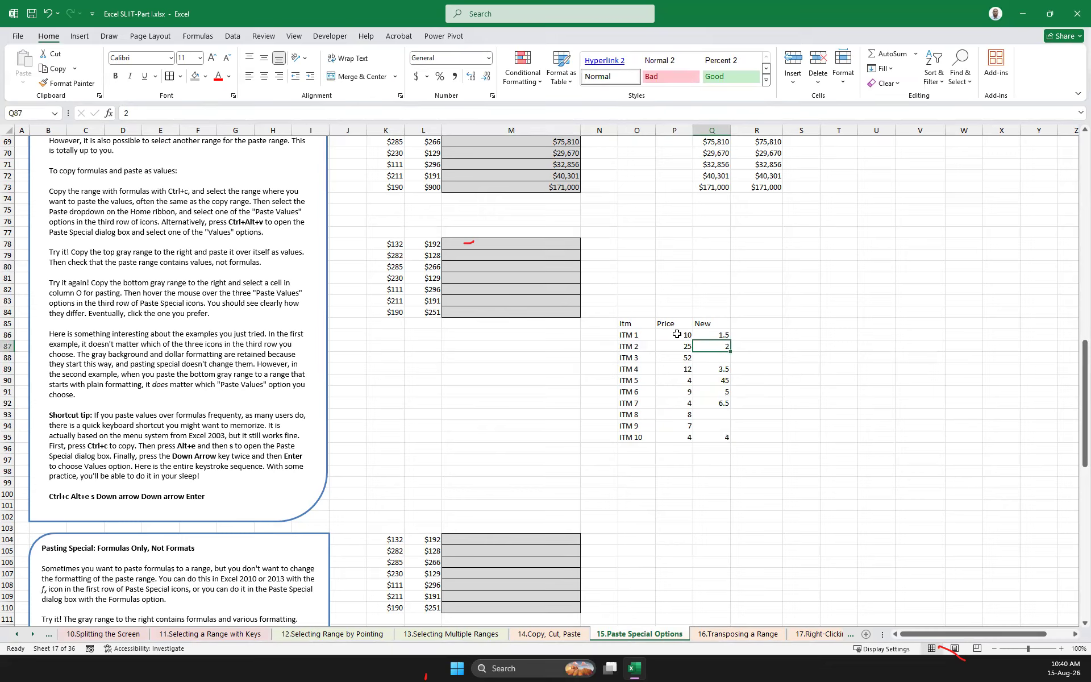
{"action": "left_click_drag", "start_coordinate": [719, 335], "coordinate": [725, 435]}
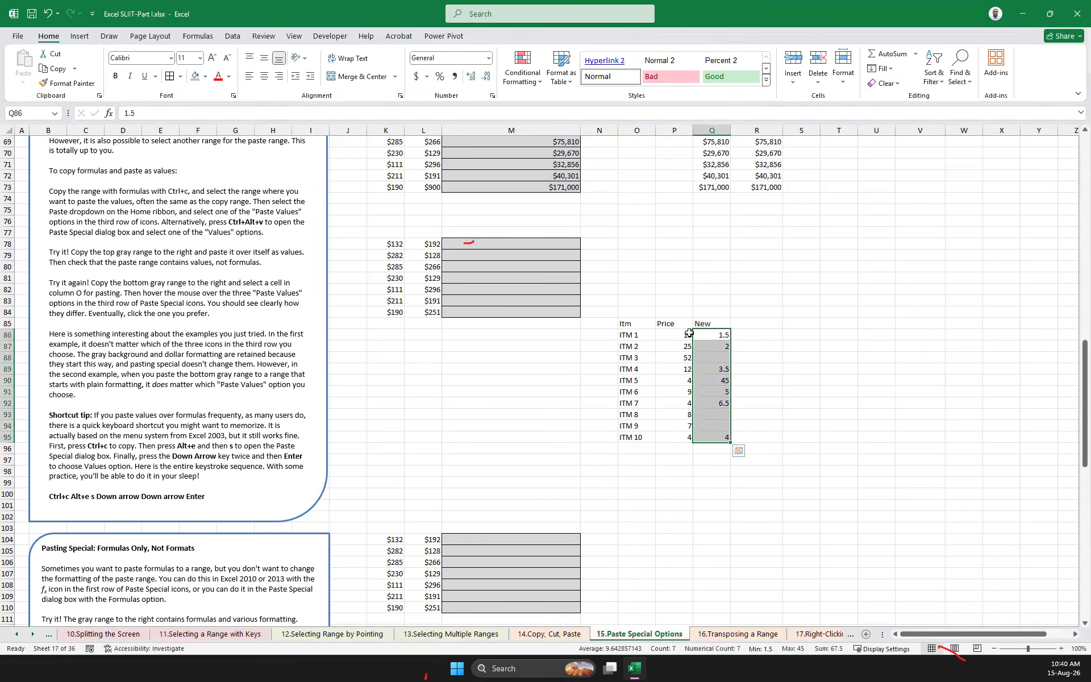
{"action": "left_click", "coordinate": [712, 130]}
{"action": "right_click", "coordinate": [713, 130]}
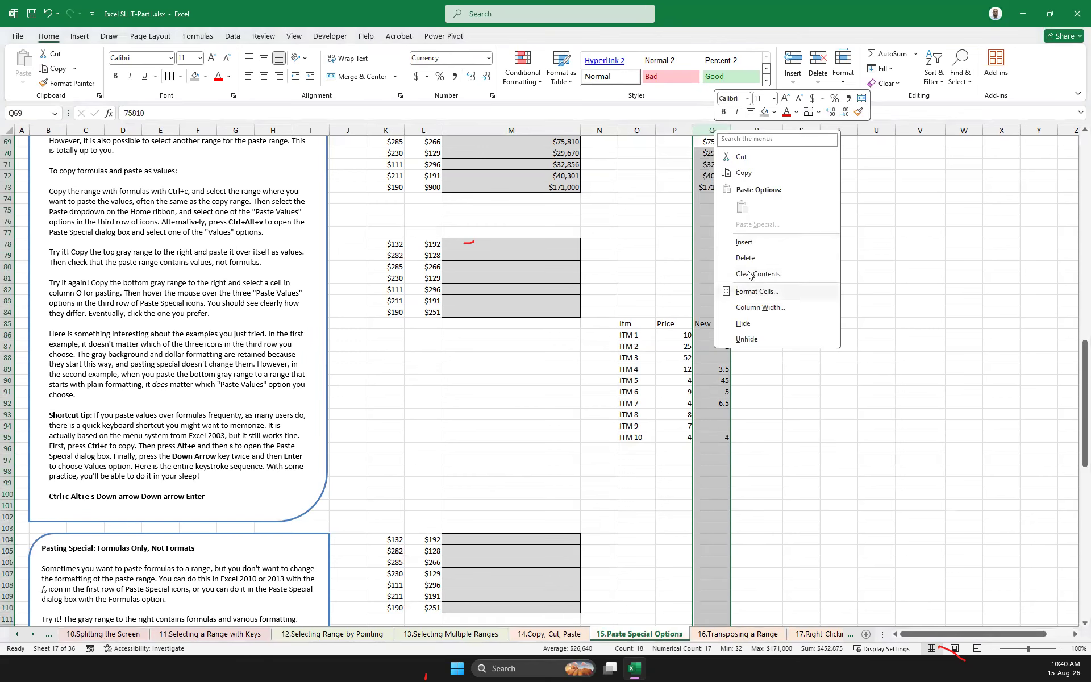
{"action": "left_click", "coordinate": [744, 242]}
{"action": "left_click", "coordinate": [839, 392]}
Copy the New prices in R86:R95, paste them onto P86 with Skip blanks, and undo the paste
{"action": "left_click_drag", "start_coordinate": [745, 333], "coordinate": [758, 443]}
{"action": "left_click_drag", "start_coordinate": [760, 439], "coordinate": [760, 438]}
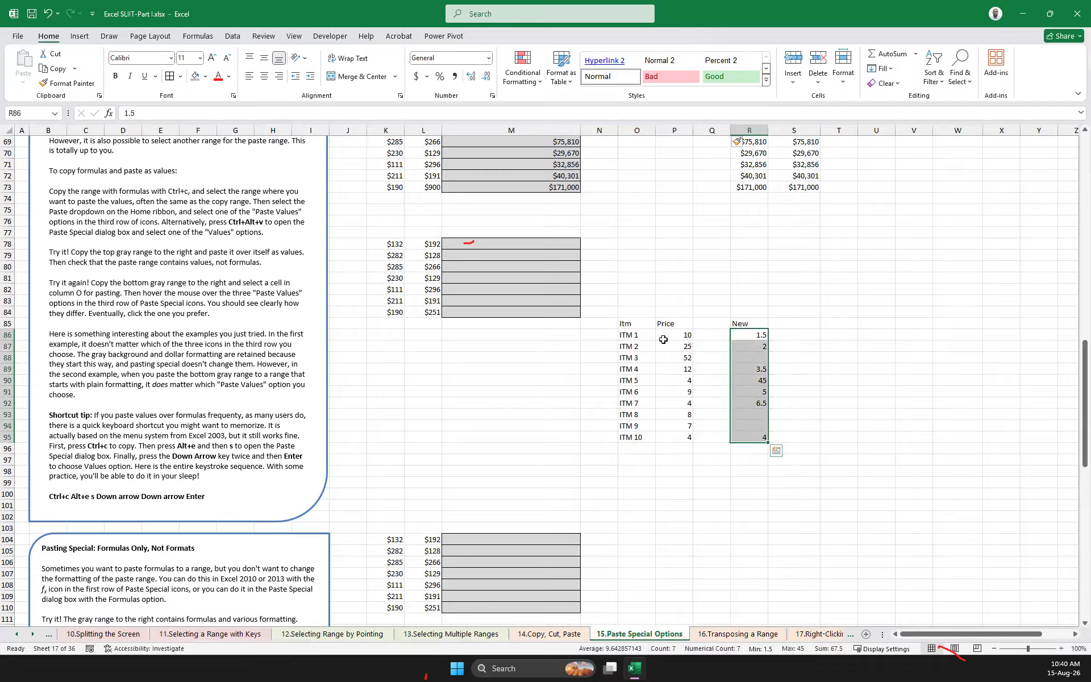
{"action": "key", "text": "ctrl+c"}
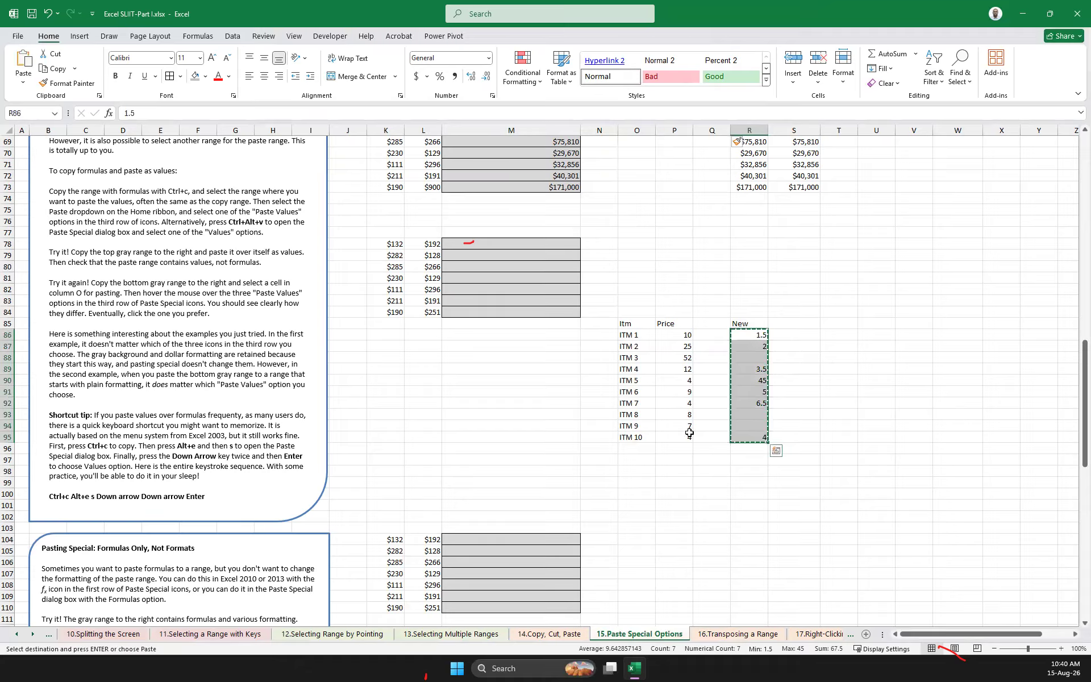
{"action": "right_click", "coordinate": [676, 335]}
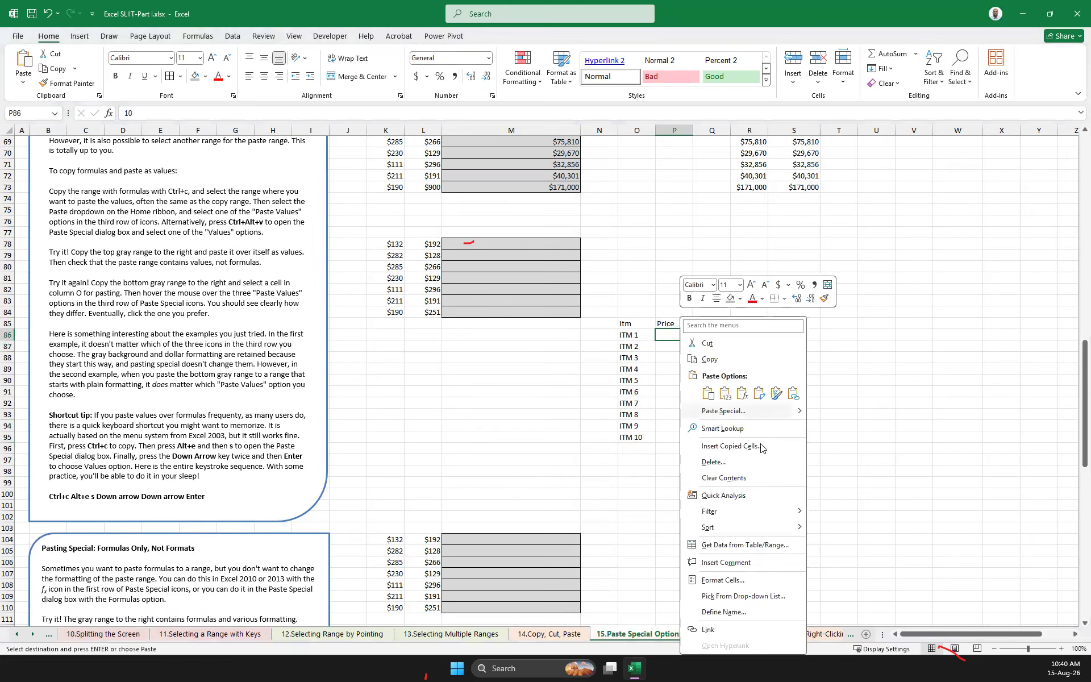
{"action": "mouse_move", "coordinate": [800, 415]}
{"action": "left_click", "coordinate": [841, 532]}
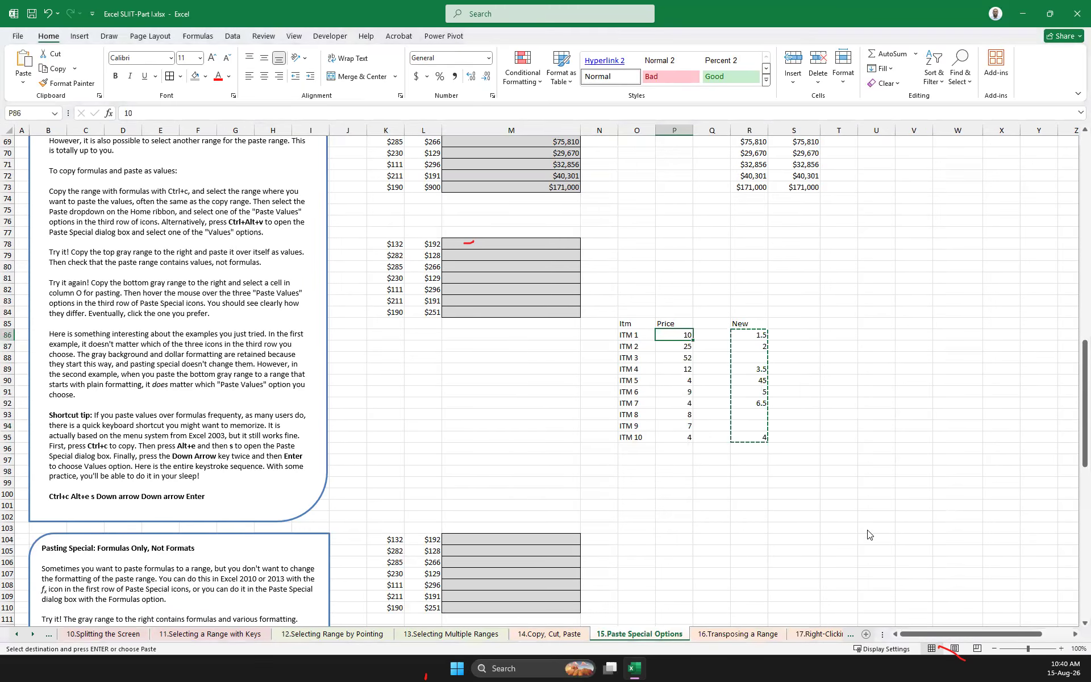
{"action": "left_click", "coordinate": [765, 606]}
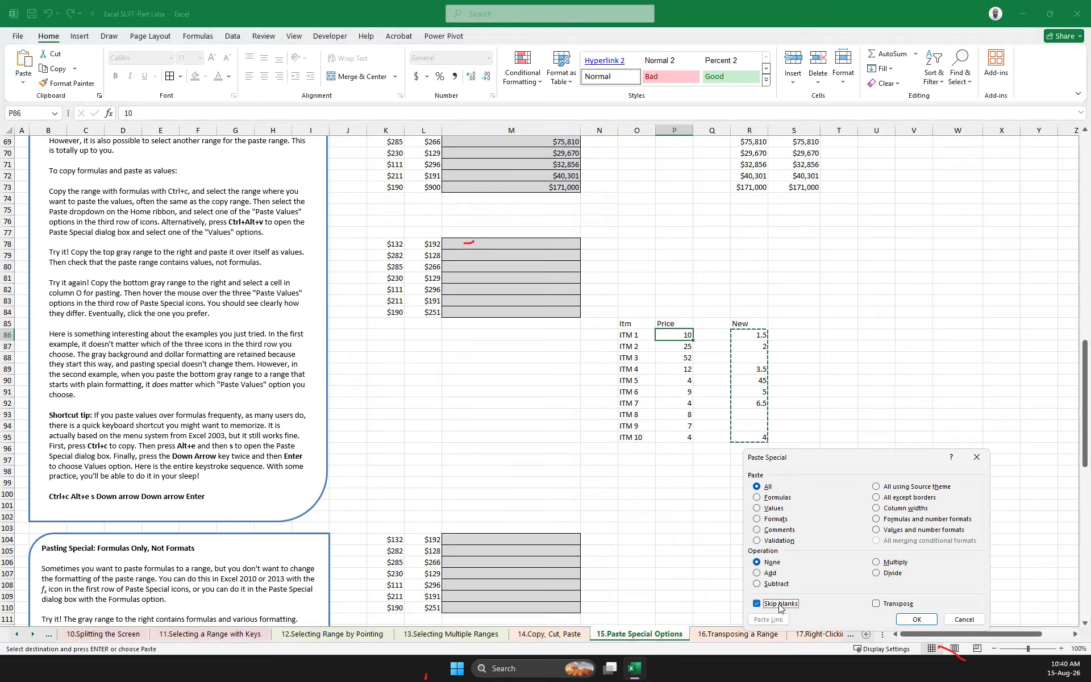
{"action": "left_click", "coordinate": [917, 619]}
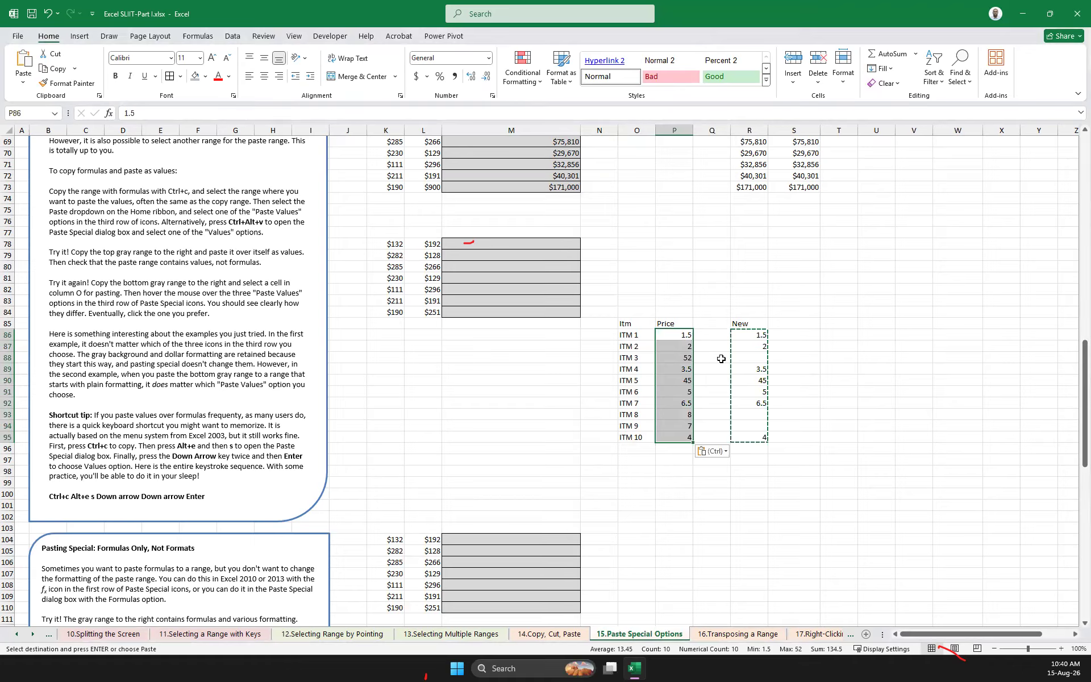
{"action": "key", "text": "ctrl+z"}
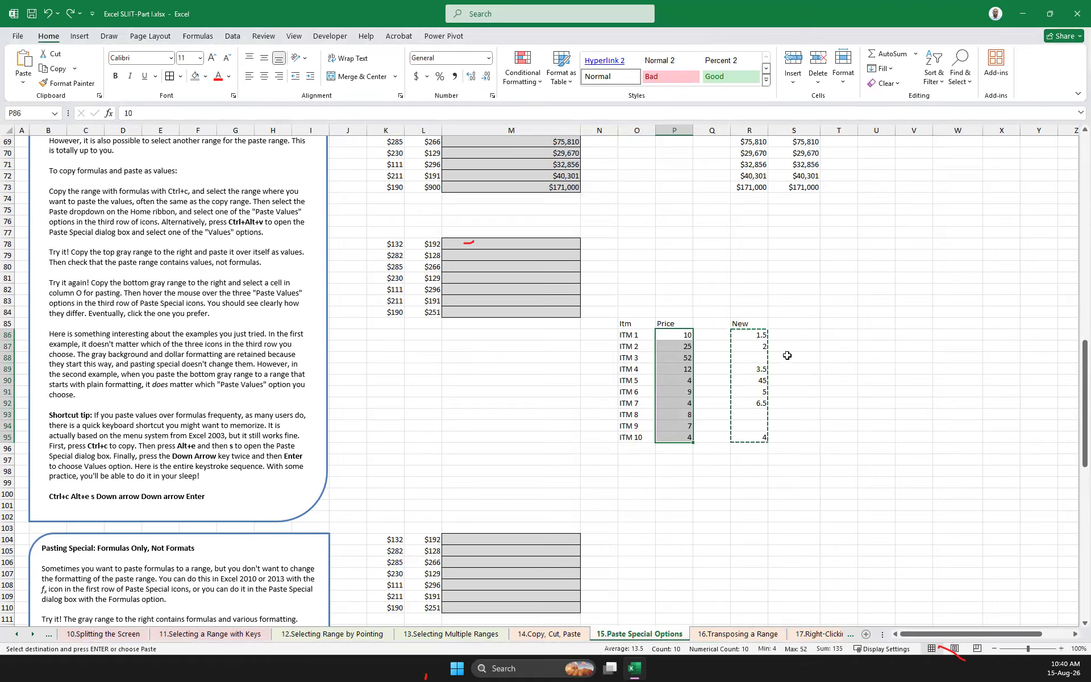
Copy the prices in P86:P95 into the empty column from Q86 and head that column "org"
{"action": "left_click", "coordinate": [841, 379]}
{"action": "left_click_drag", "start_coordinate": [689, 334], "coordinate": [690, 437]}
{"action": "key", "text": "ctrl+c"}
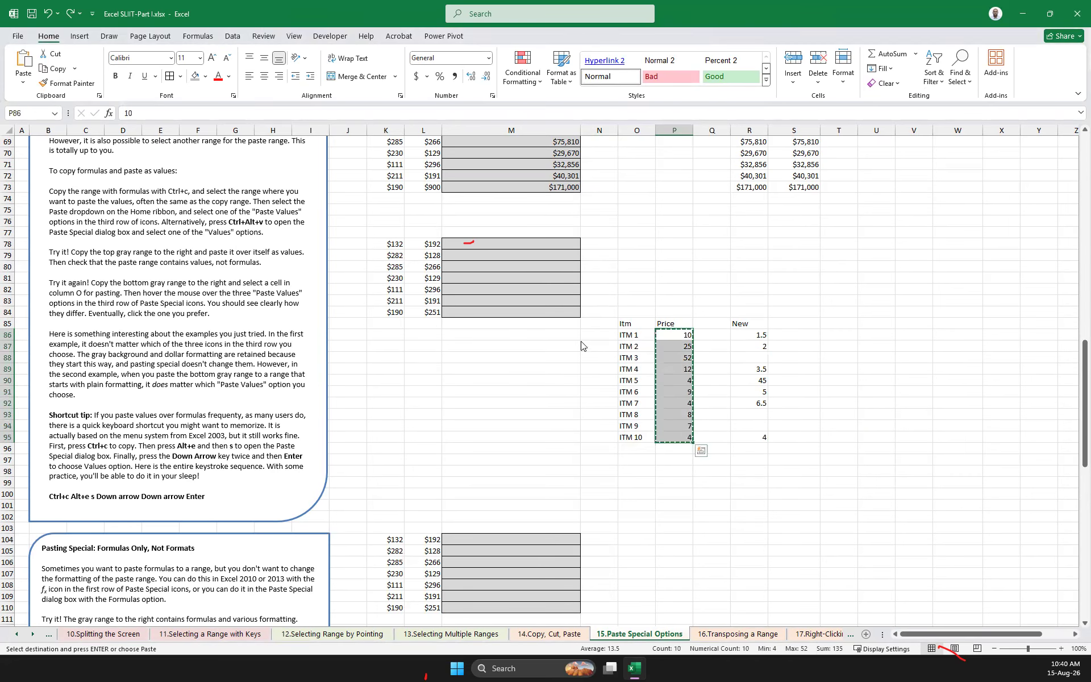
{"action": "left_click", "coordinate": [709, 338]}
{"action": "key", "text": "ctrl+v"}
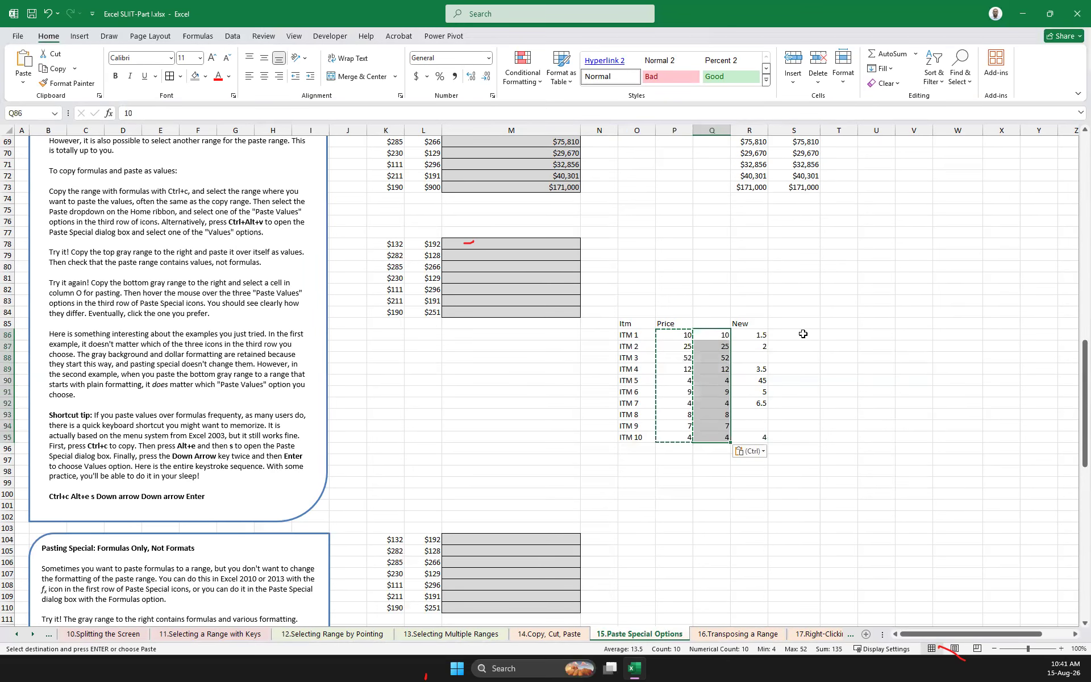
{"action": "left_click", "coordinate": [715, 322]}
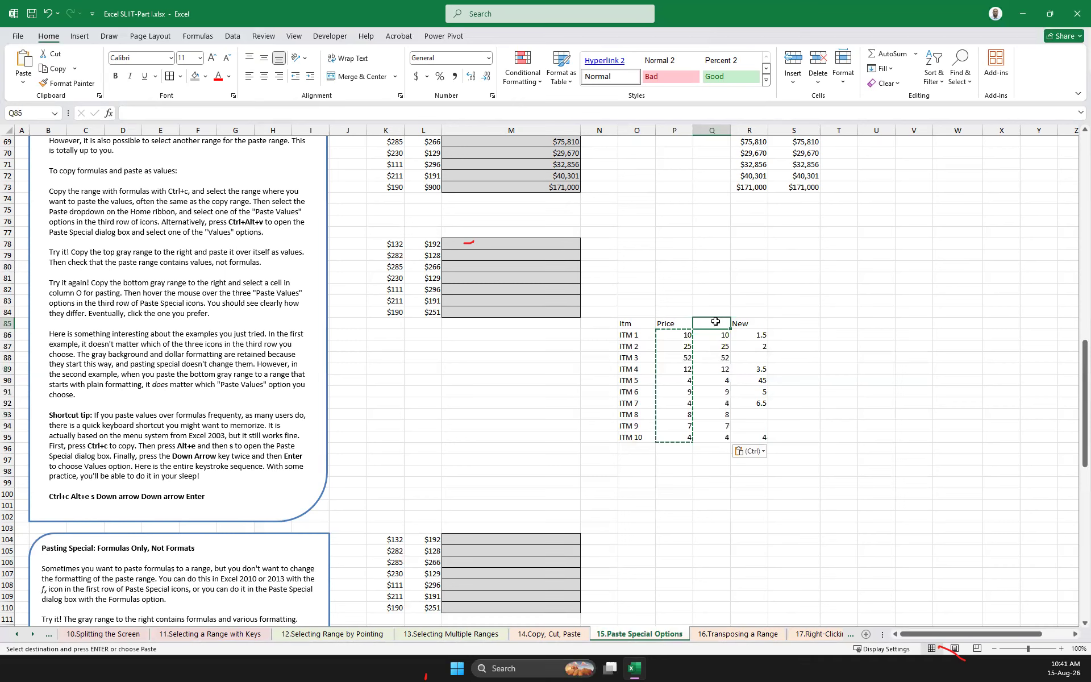
{"action": "type", "text": "org"}
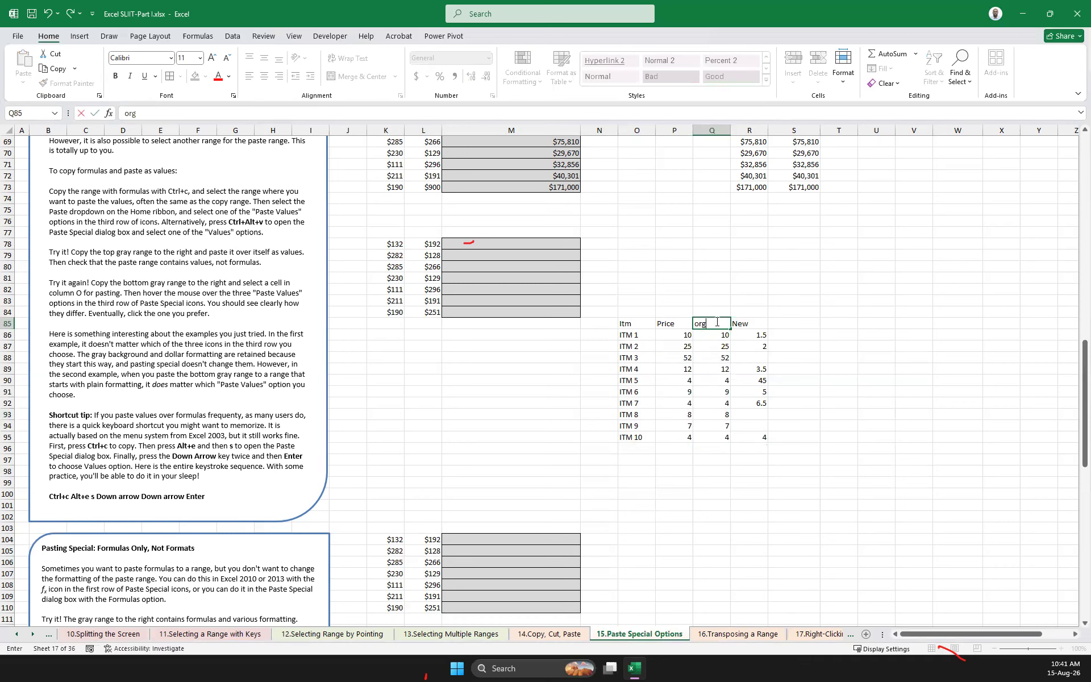
{"action": "left_click", "coordinate": [848, 336]}
Set the Price value of ITM 3 to 52
{"action": "left_click_drag", "start_coordinate": [682, 333], "coordinate": [684, 436]}
{"action": "left_click", "coordinate": [677, 358]}
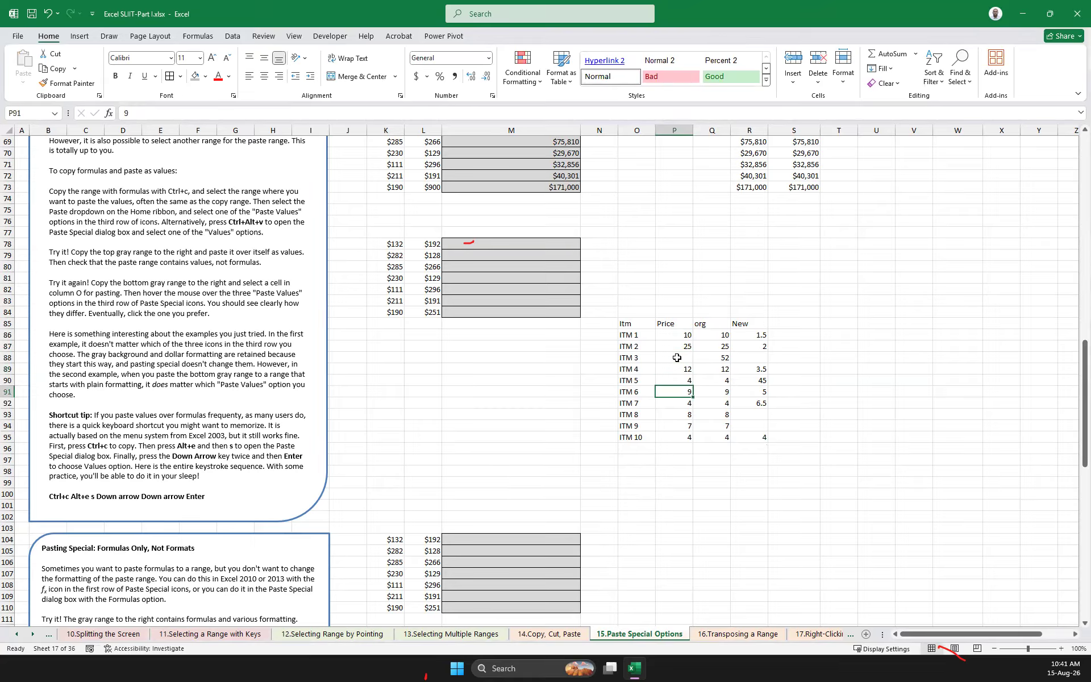
{"action": "type", "text": "52"}
Copy the New prices in R86:R95, paste them normally over the Price column from P86, and undo the paste
{"action": "left_click_drag", "start_coordinate": [760, 335], "coordinate": [765, 440]}
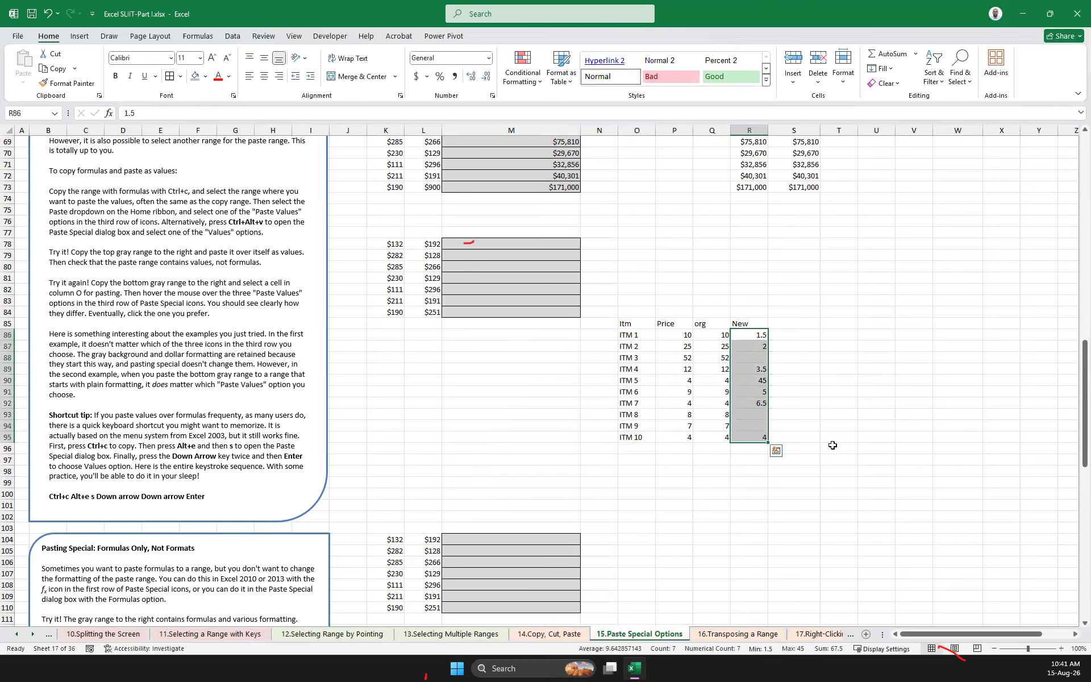
{"action": "key", "text": "ctrl+c"}
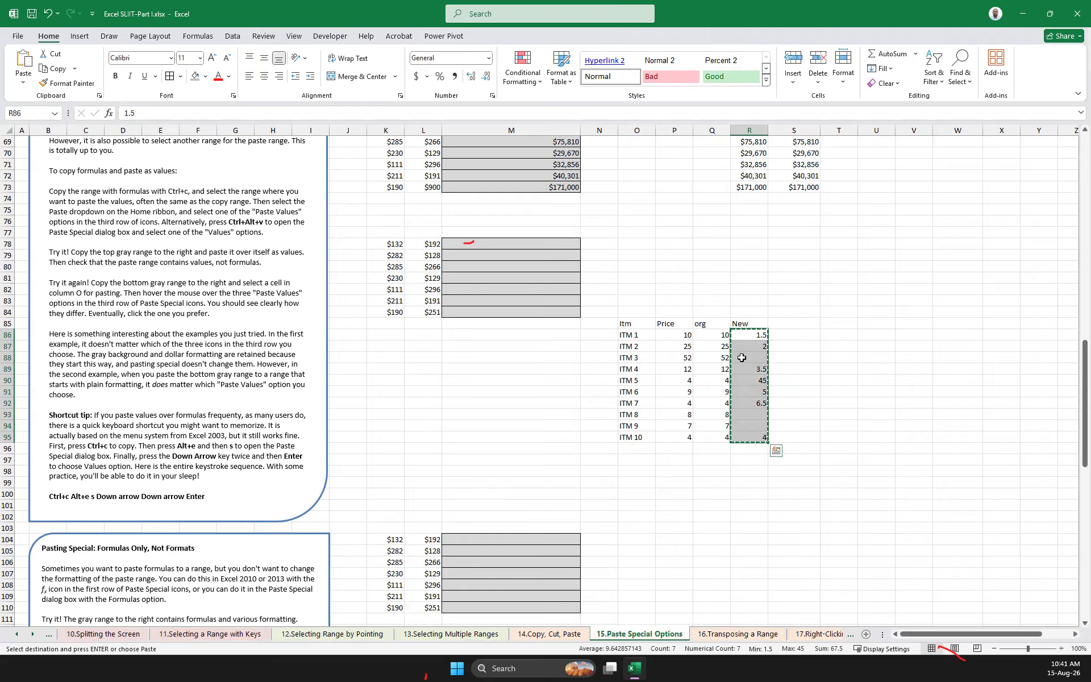
{"action": "left_click", "coordinate": [778, 337]}
{"action": "left_click_drag", "start_coordinate": [755, 333], "coordinate": [755, 438]}
{"action": "left_click", "coordinate": [685, 334]}
{"action": "key", "text": "ctrl+v"}
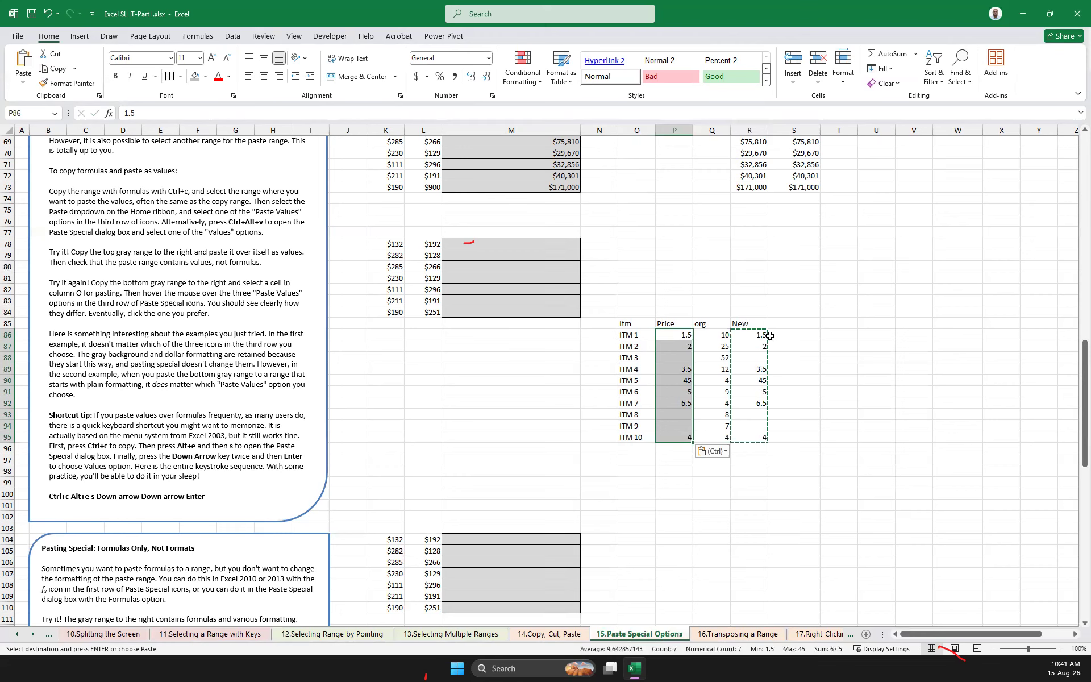
{"action": "key", "text": "ctrl+z"}
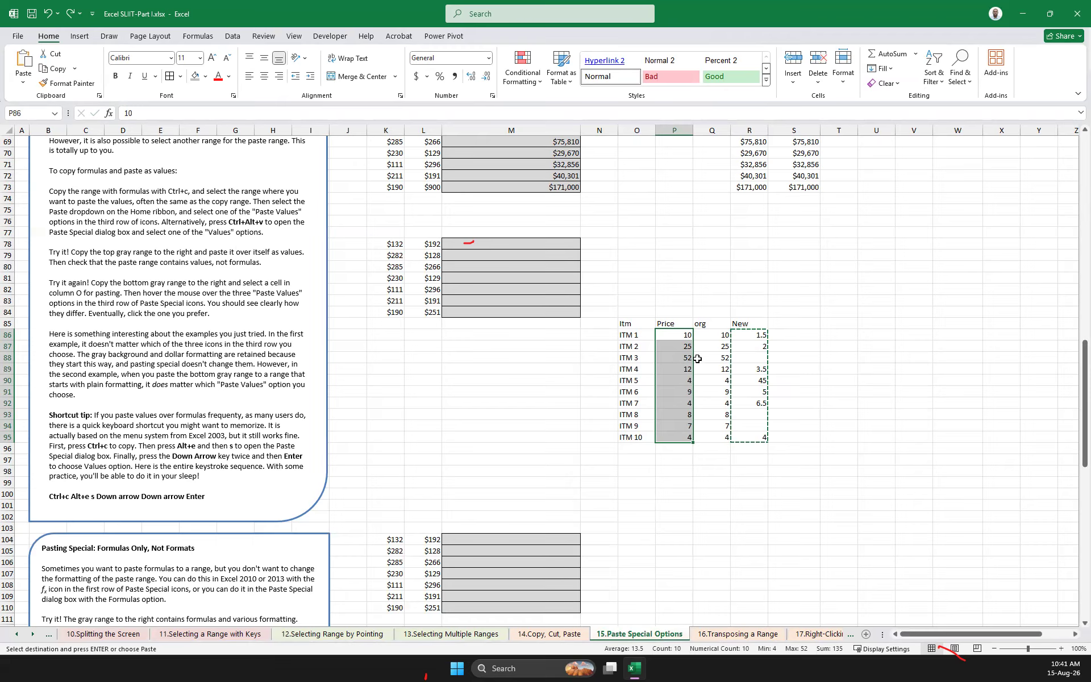
Paste the copied New prices over the Price column from P86 using Paste Special with Skip blanks
{"action": "left_click", "coordinate": [753, 356]}
{"action": "left_click", "coordinate": [755, 417]}
{"action": "left_click", "coordinate": [758, 427]}
{"action": "left_click", "coordinate": [818, 434]}
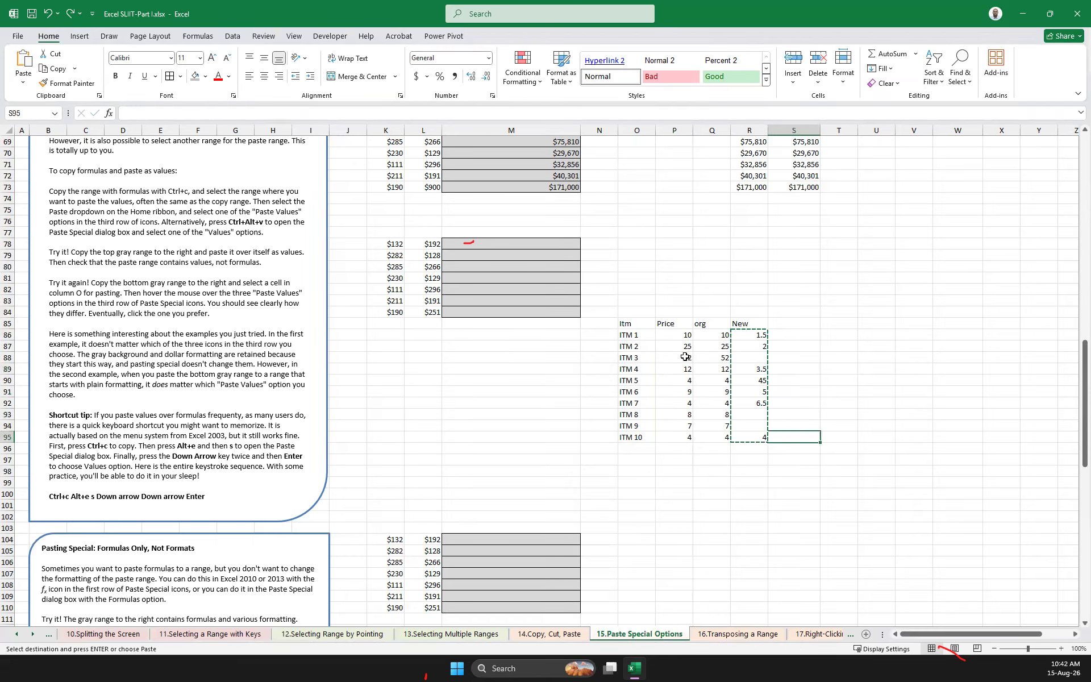
{"action": "left_click_drag", "start_coordinate": [762, 336], "coordinate": [758, 434]}
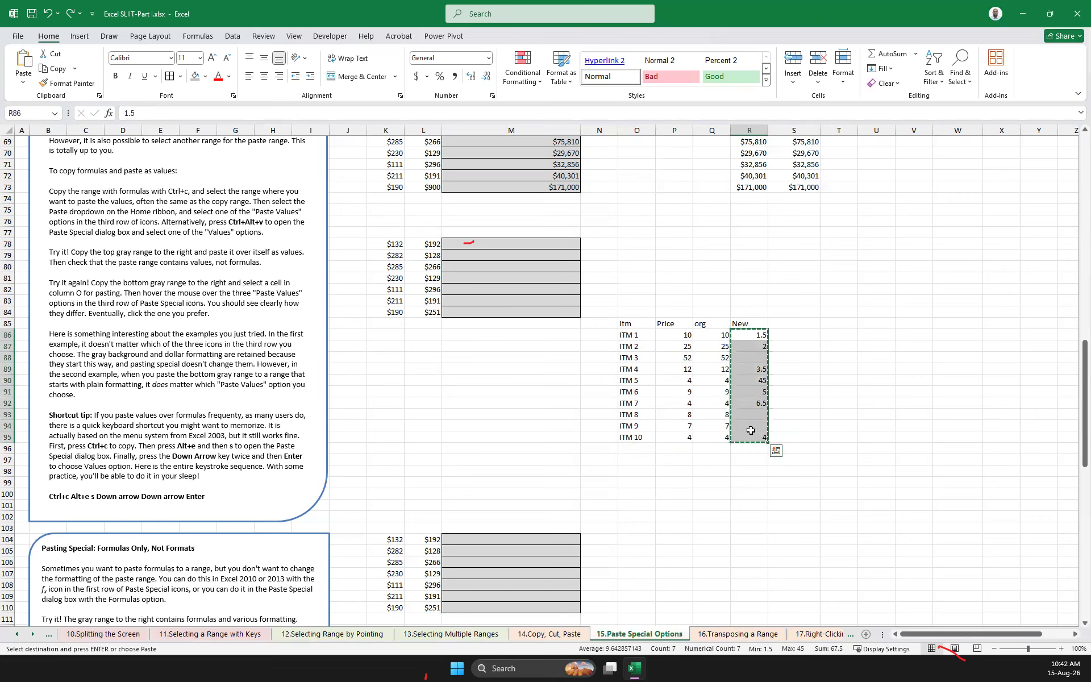
{"action": "left_click", "coordinate": [679, 336]}
{"action": "right_click", "coordinate": [681, 337]}
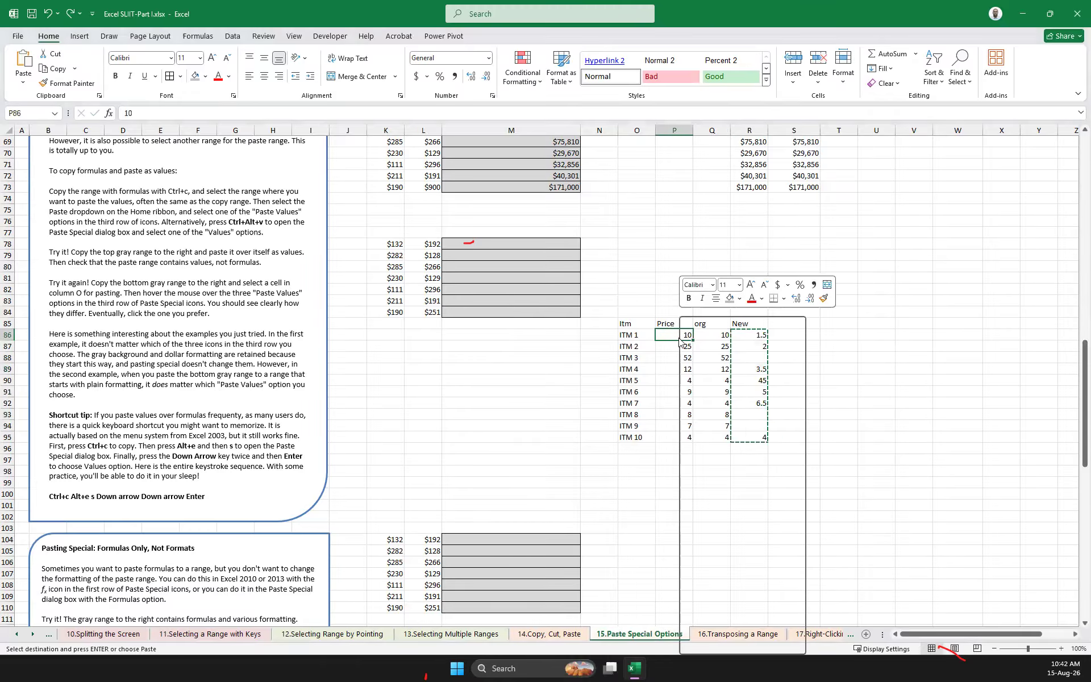
{"action": "mouse_move", "coordinate": [797, 414]}
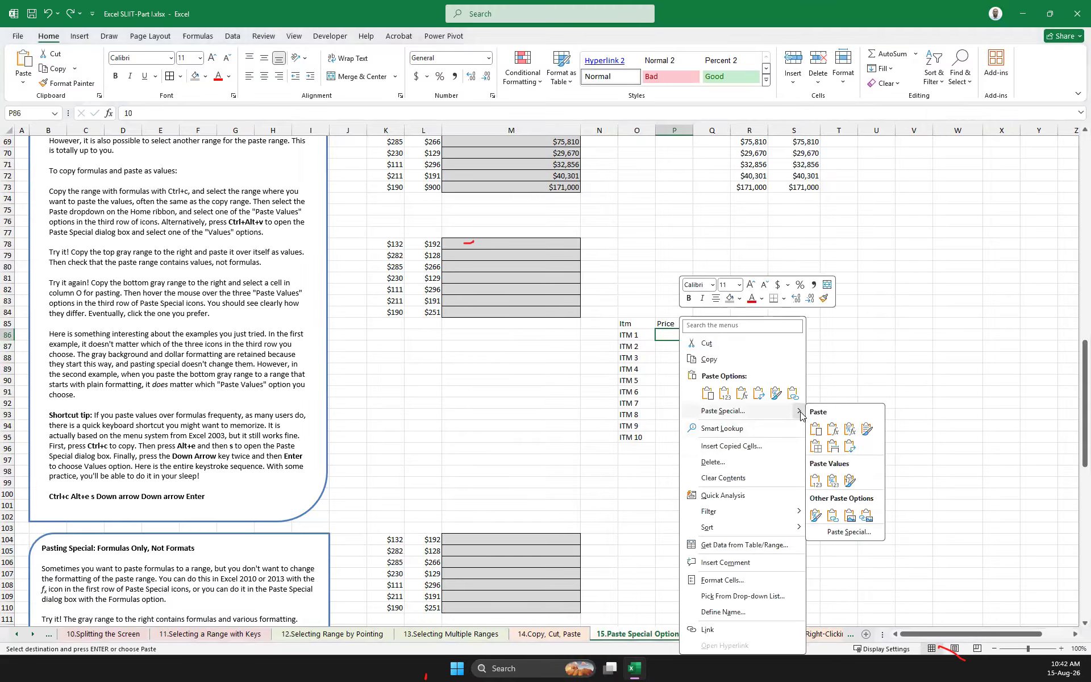
{"action": "left_click", "coordinate": [844, 533]}
{"action": "left_click", "coordinate": [739, 607]}
{"action": "left_click", "coordinate": [890, 625]}
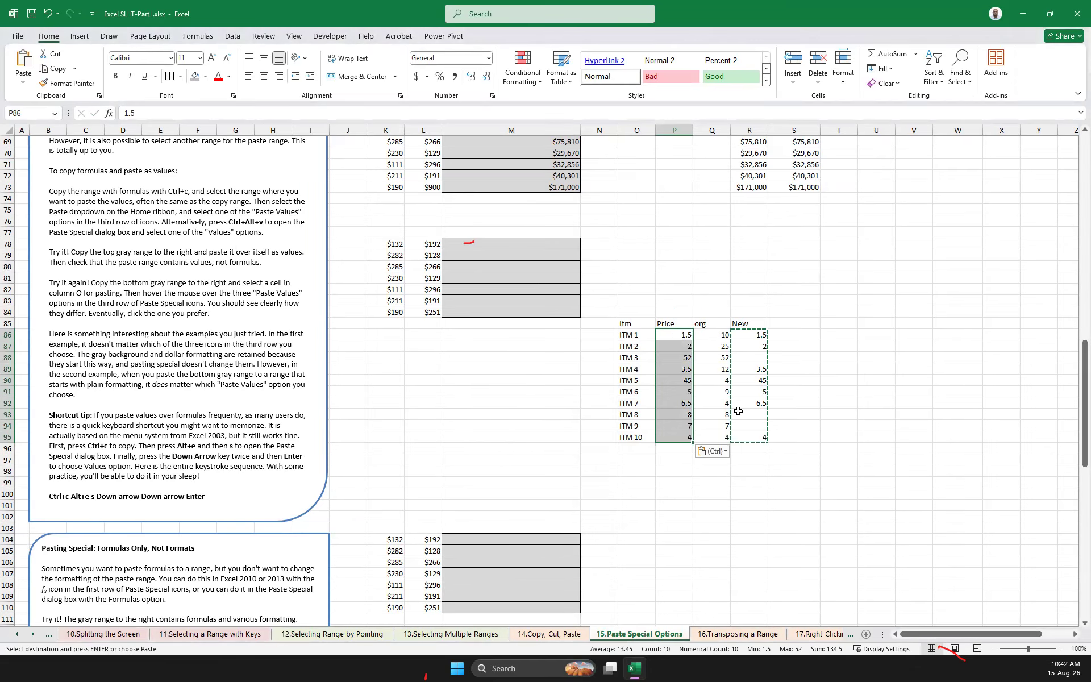
Check the updated Price column, comparing ITM 3, ITM 8 and ITM 9 with their blank New cells
{"action": "left_click", "coordinate": [670, 359]}
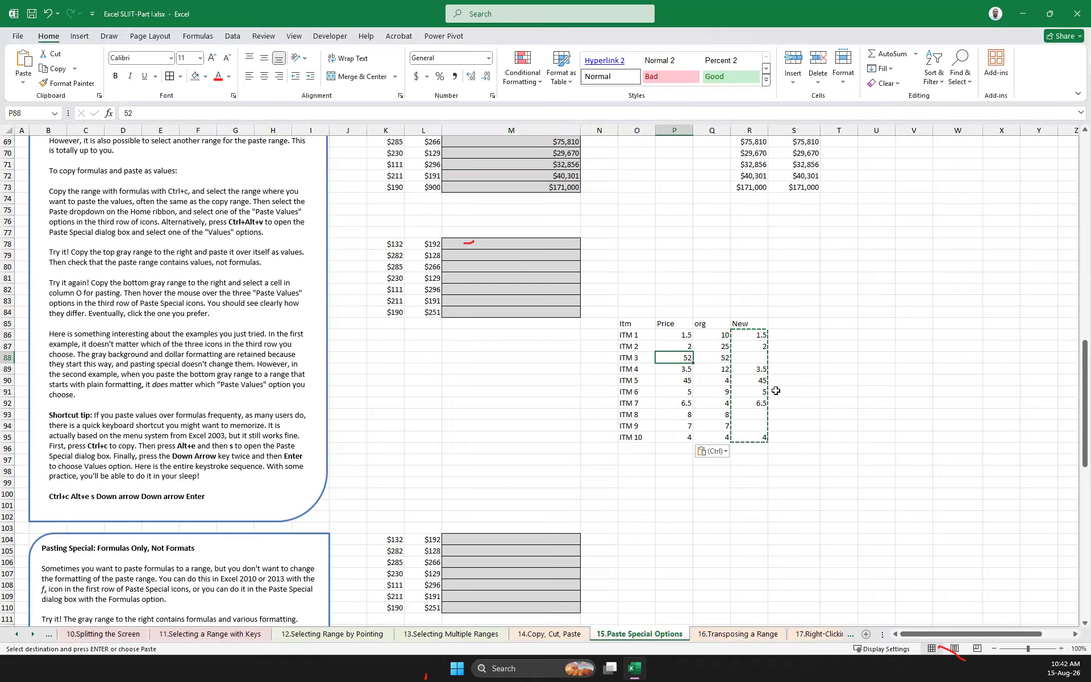
{"action": "left_click_drag", "start_coordinate": [685, 418], "coordinate": [685, 428]}
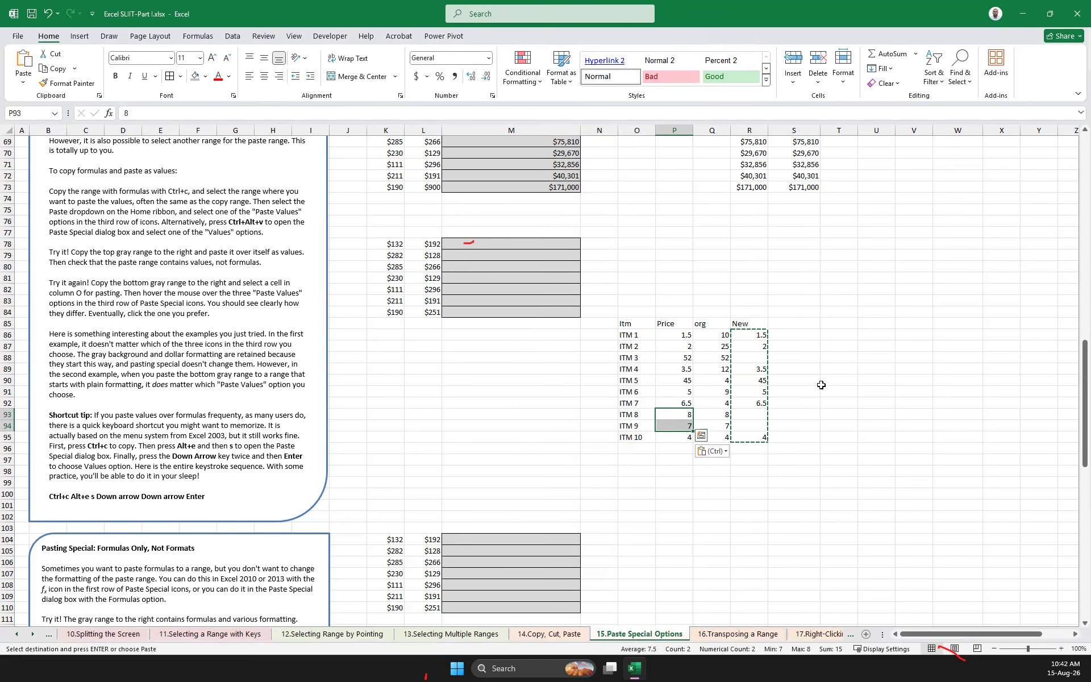
{"action": "left_click_drag", "start_coordinate": [680, 337], "coordinate": [681, 438]}
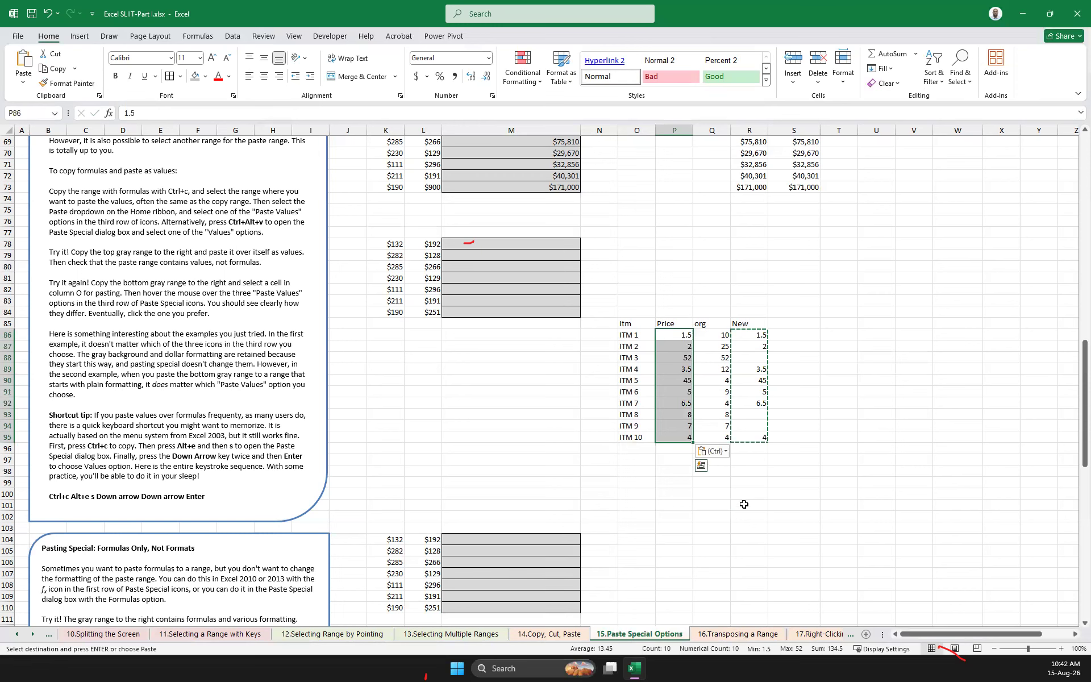
Try the Skip blanks and Transpose options in Paste Special at R102, and close the dialog without pasting
{"action": "right_click", "coordinate": [760, 513]}
{"action": "mouse_move", "coordinate": [864, 269]}
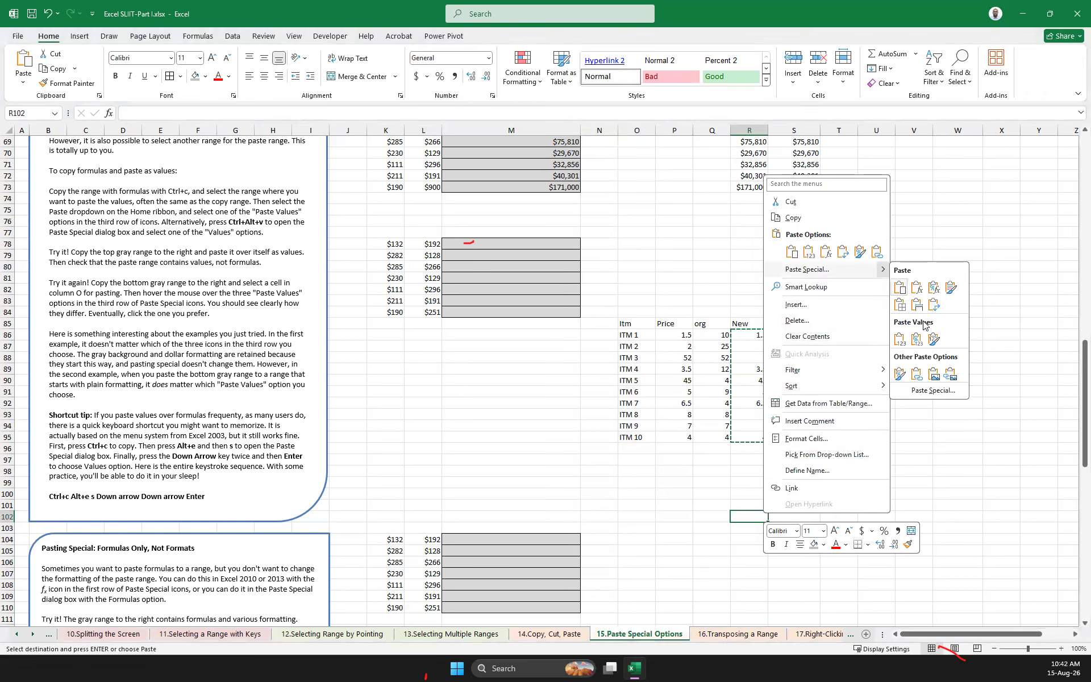
{"action": "left_click", "coordinate": [933, 390]}
{"action": "left_click", "coordinate": [814, 466]}
{"action": "left_click", "coordinate": [935, 466]}
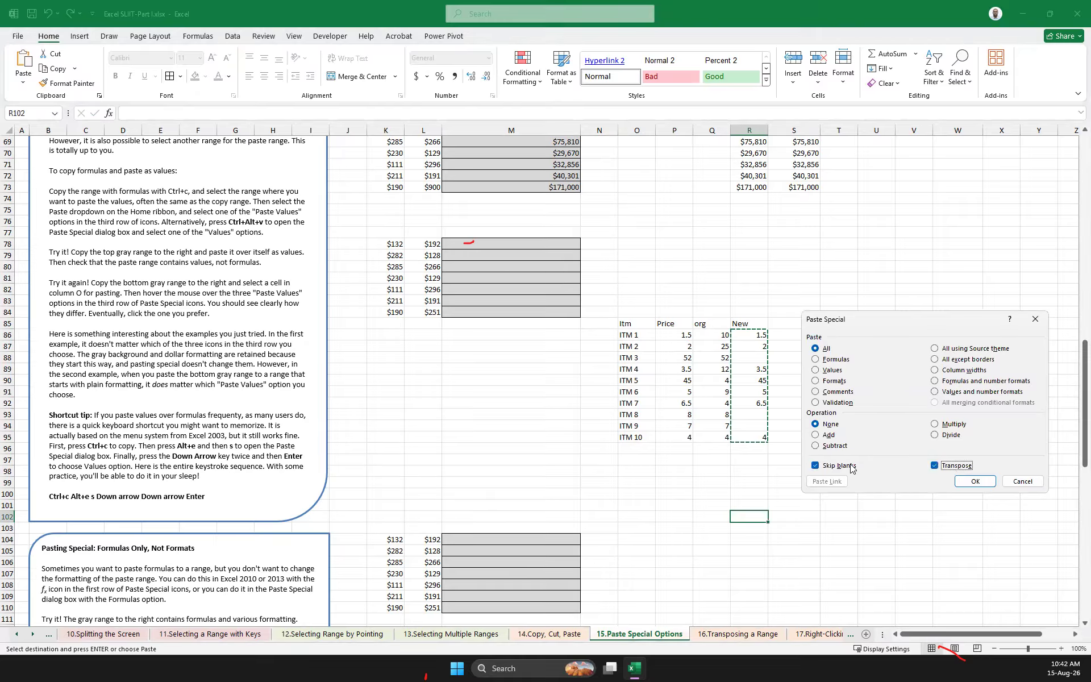
{"action": "left_click", "coordinate": [816, 466]}
{"action": "left_click", "coordinate": [936, 466]}
{"action": "left_click", "coordinate": [836, 464]}
{"action": "left_click", "coordinate": [1035, 319]}
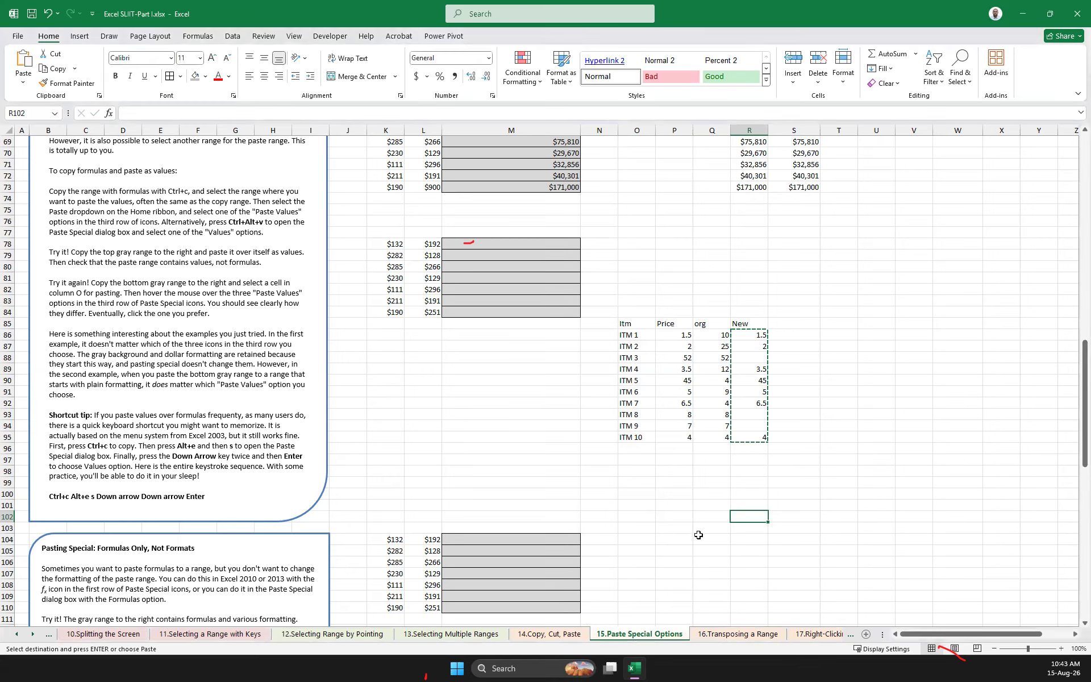
Go to the 16.Transposing a Range sheet and delete the contents of the old transposed tables in the area starting at U8
{"action": "left_click", "coordinate": [740, 638]}
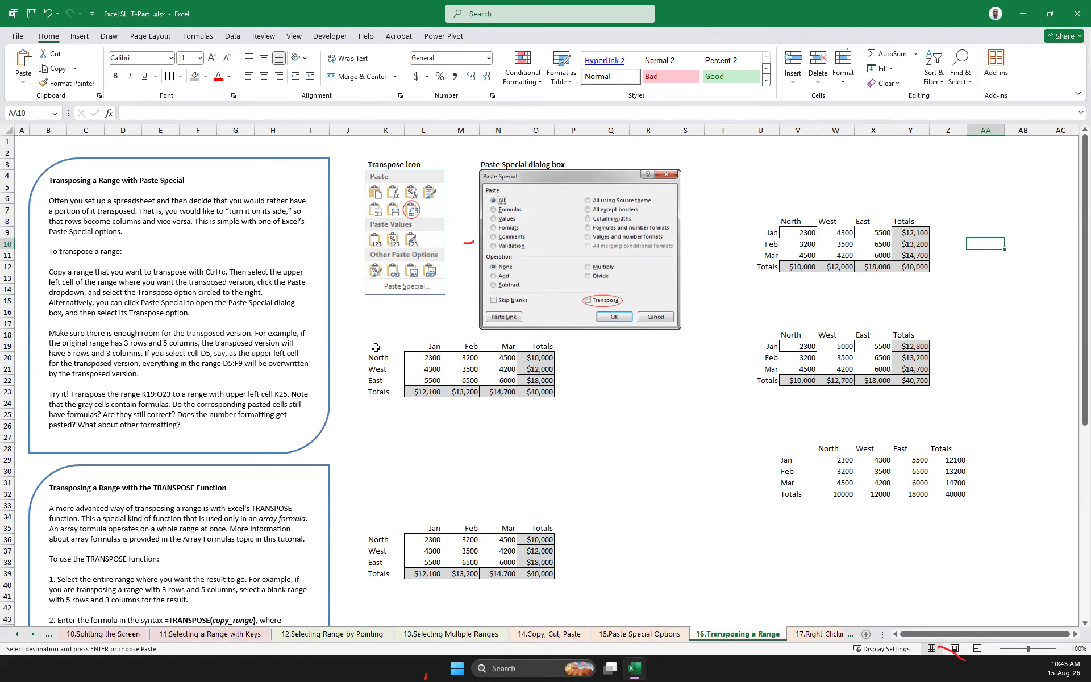
{"action": "left_click_drag", "start_coordinate": [375, 348], "coordinate": [536, 391]}
{"action": "left_click_drag", "start_coordinate": [764, 223], "coordinate": [1050, 522]}
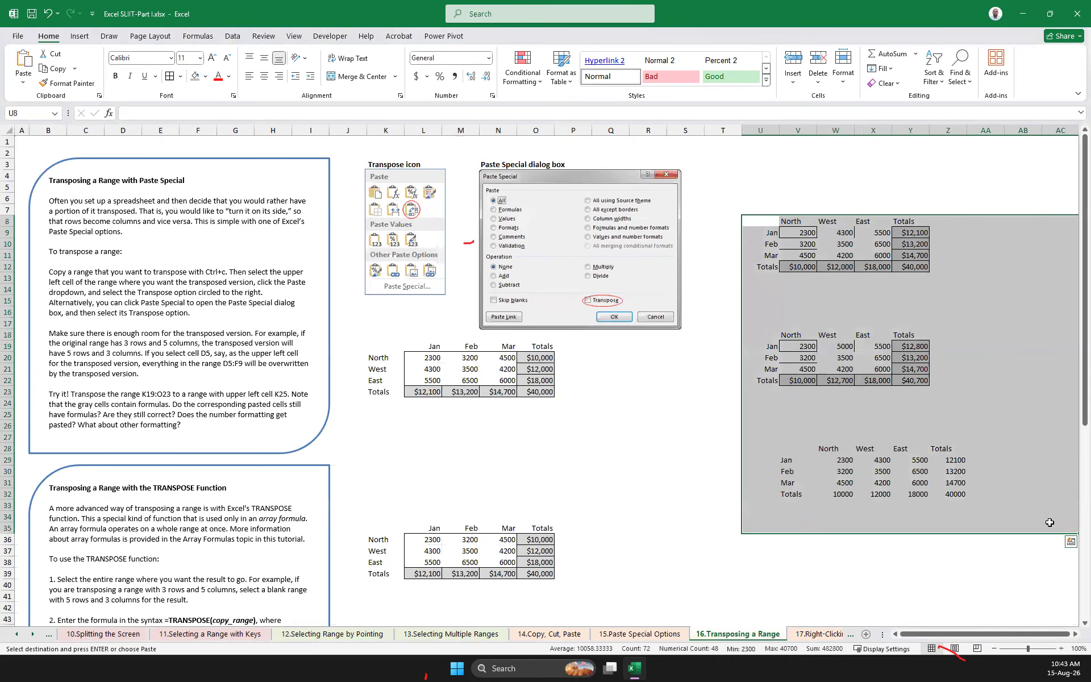
{"action": "key", "text": "Delete"}
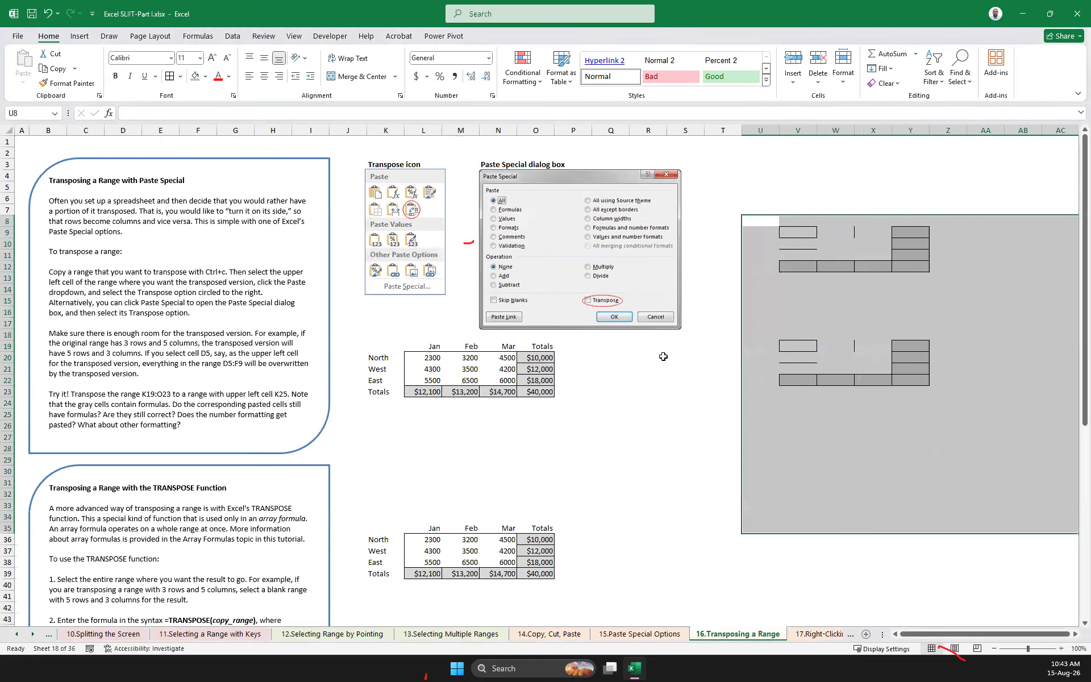
Remove the fill color and all borders from the cleared area starting at U8
{"action": "left_click", "coordinate": [205, 76]}
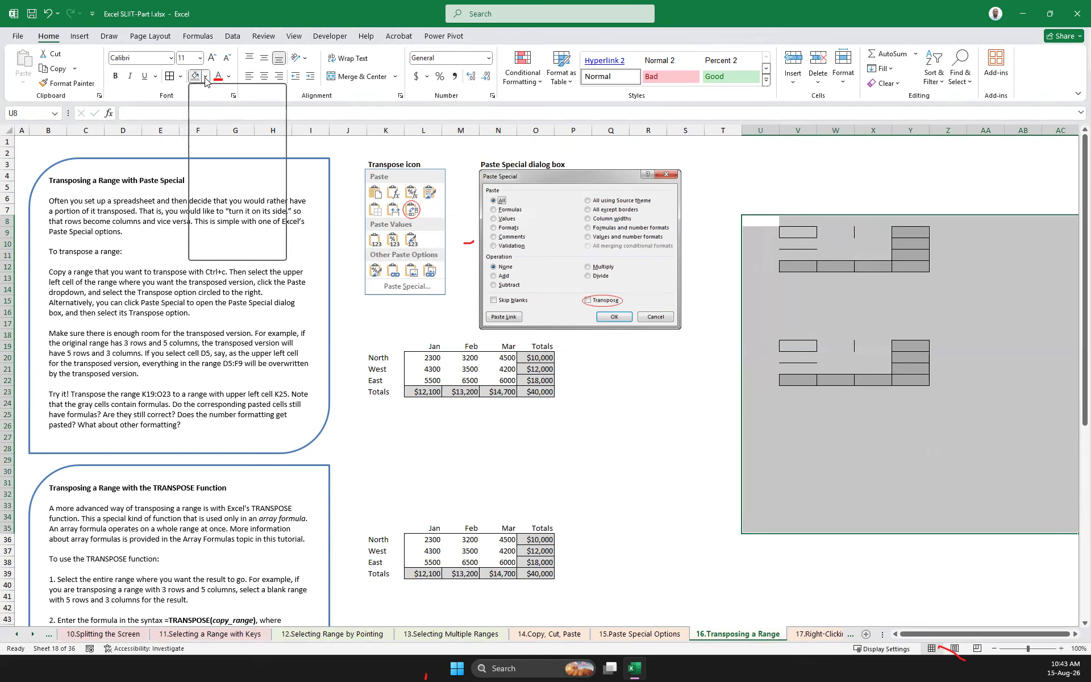
{"action": "left_click", "coordinate": [235, 235]}
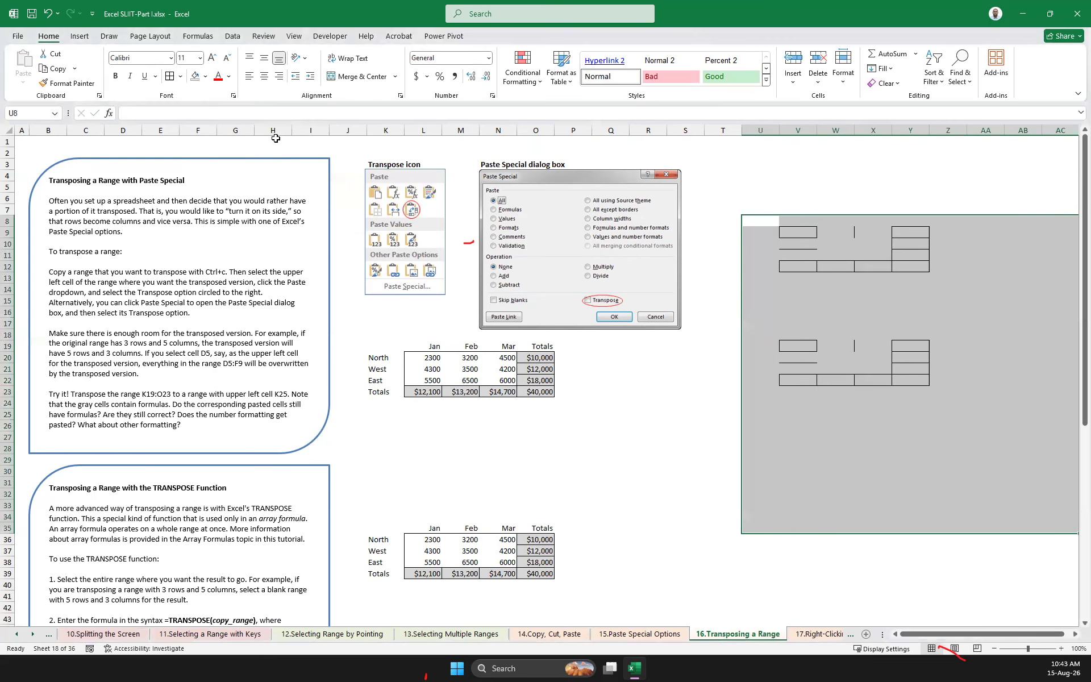
{"action": "left_click", "coordinate": [180, 76]}
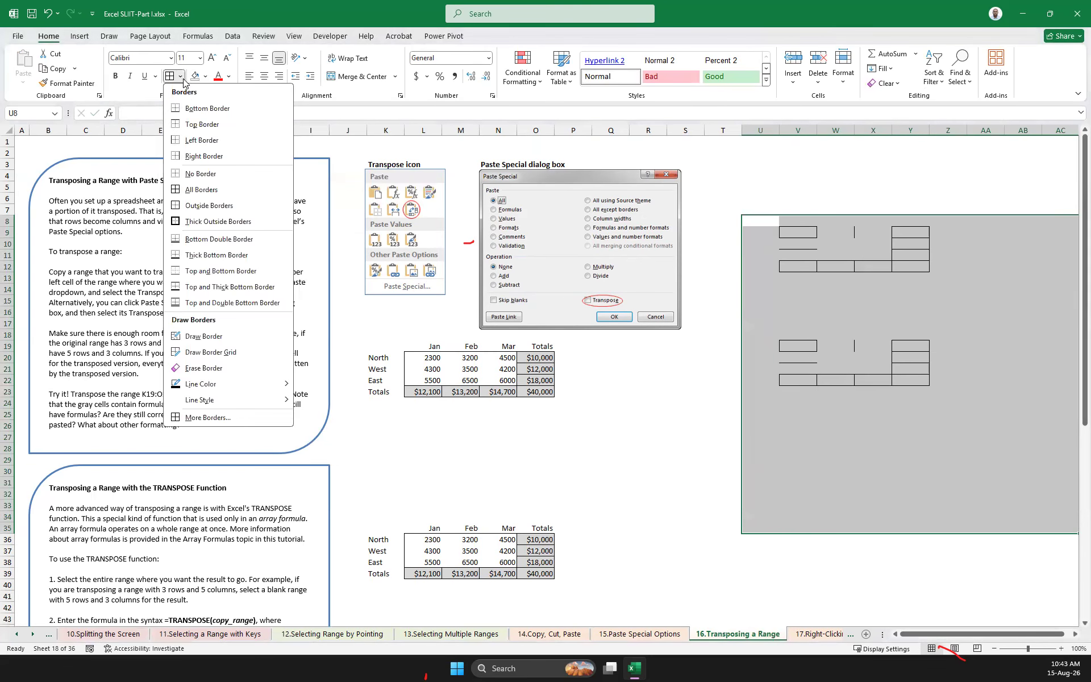
{"action": "left_click", "coordinate": [207, 174]}
{"action": "left_click", "coordinate": [628, 386]}
Copy the range K19:O23 and paste it transposed with its upper-left cell at Q19
{"action": "left_click_drag", "start_coordinate": [375, 347], "coordinate": [533, 388]}
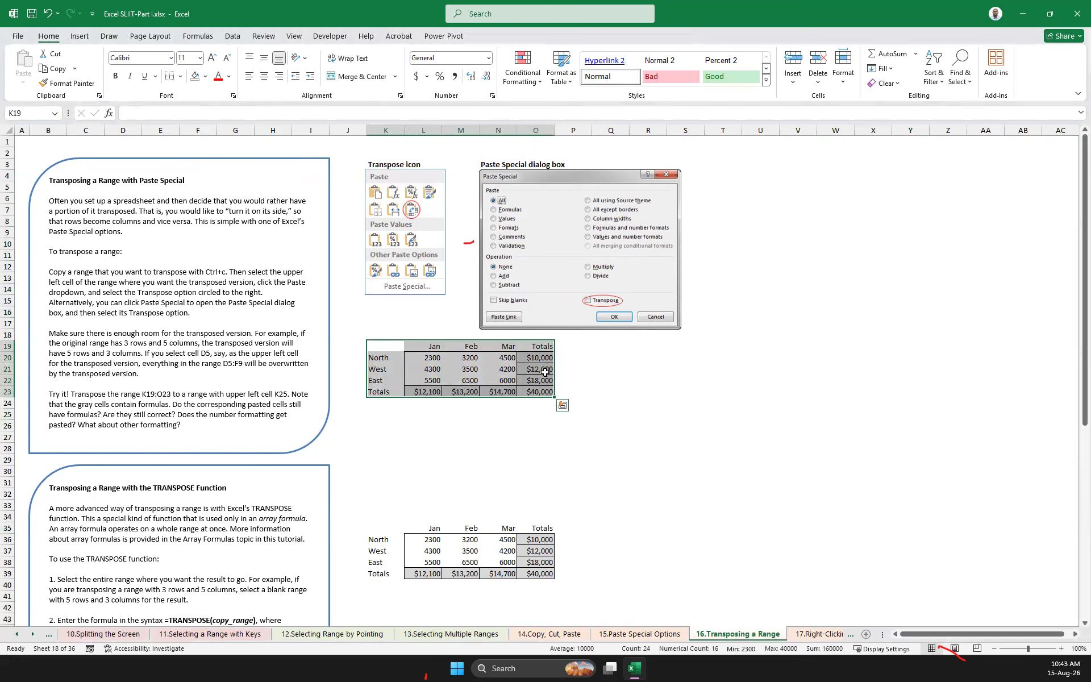
{"action": "key", "text": "ctrl+c"}
{"action": "left_click", "coordinate": [721, 336]}
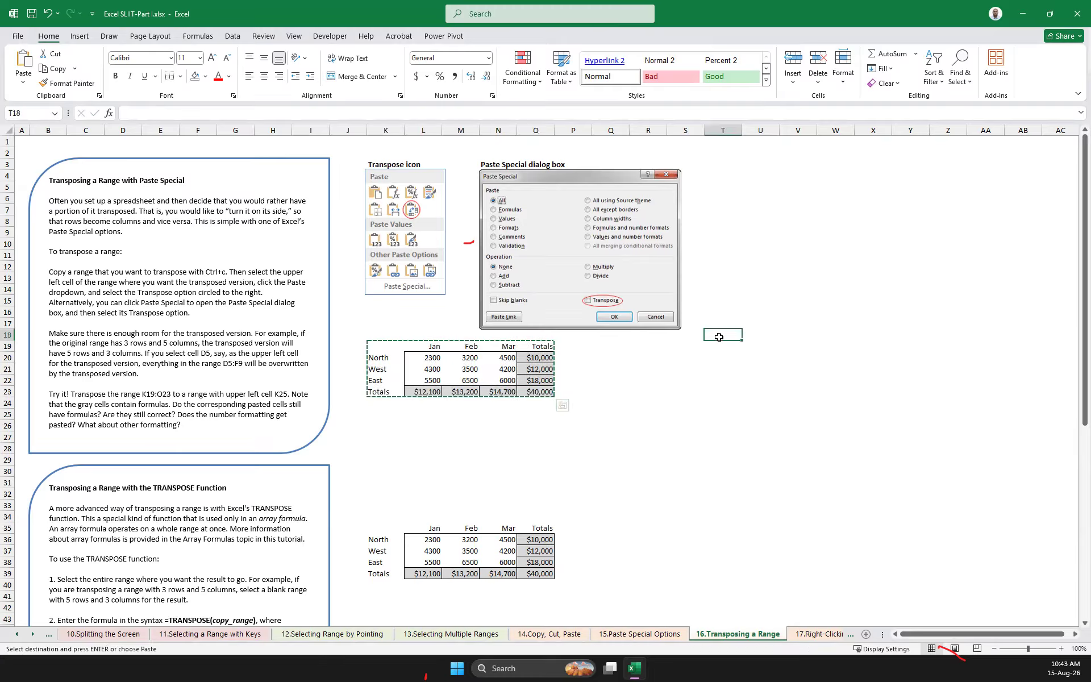
{"action": "left_click", "coordinate": [734, 344]}
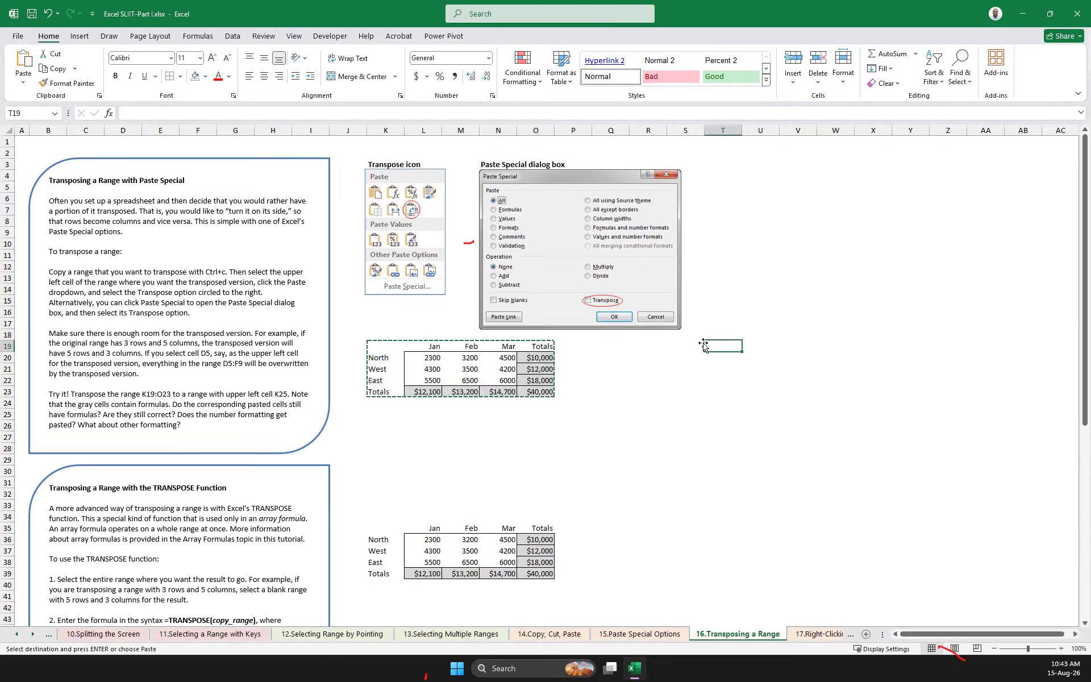
{"action": "left_click", "coordinate": [602, 345]}
{"action": "right_click", "coordinate": [603, 350]}
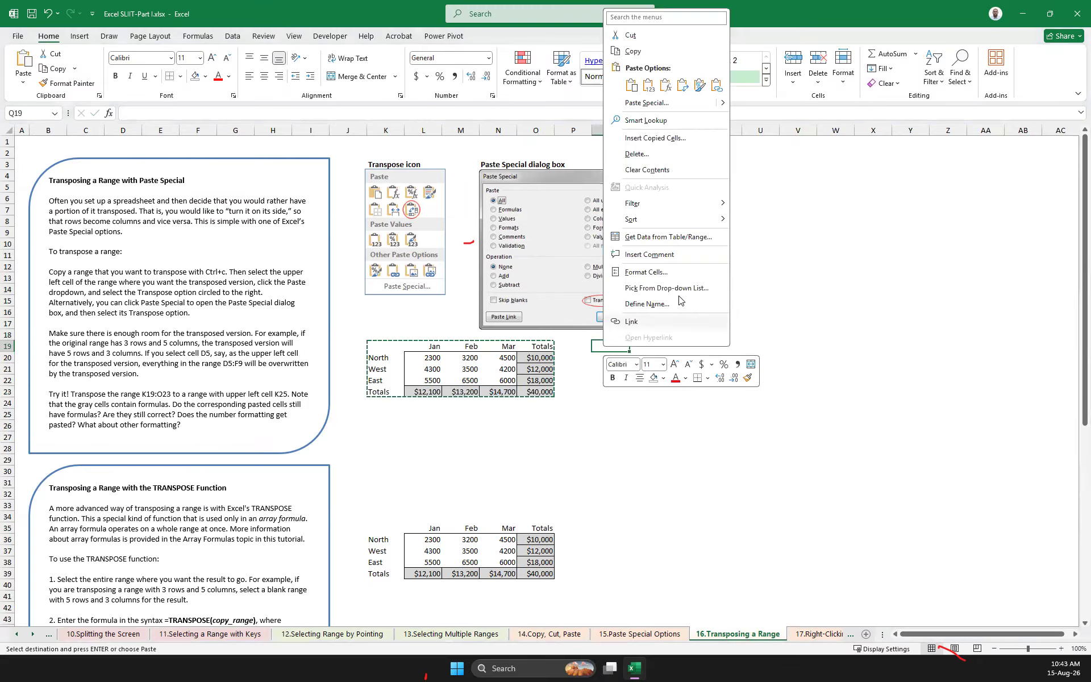
{"action": "left_click", "coordinate": [684, 86]}
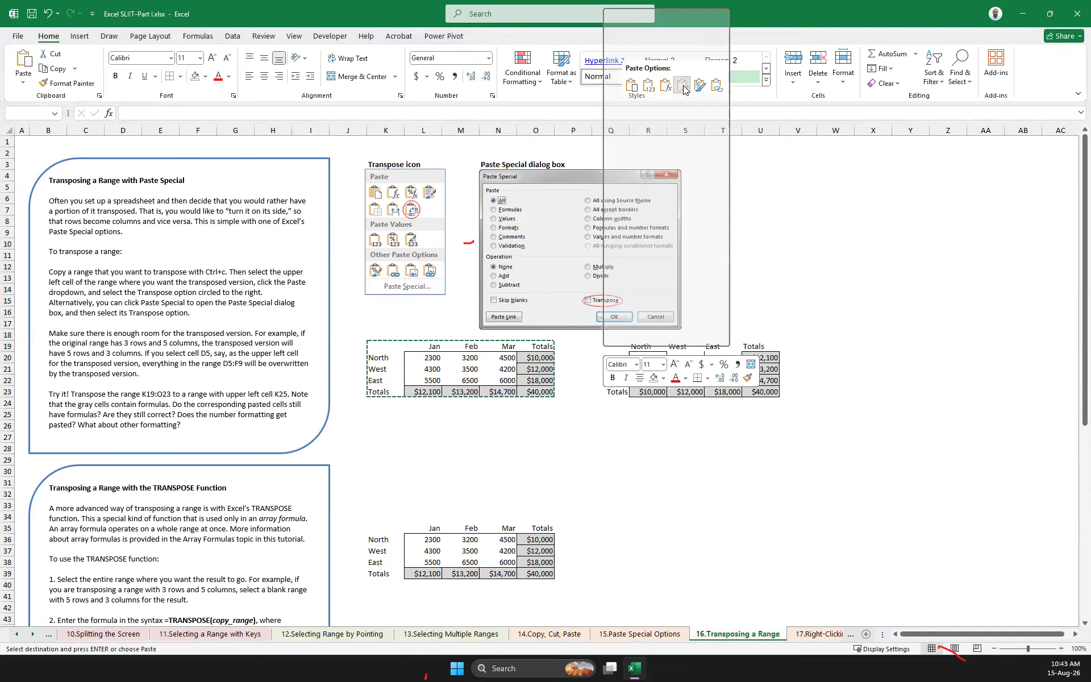
Compare the row labels in K20:K23 with the transposed headings starting at R19, and look over the second table at K35:O39
{"action": "left_click", "coordinate": [379, 358]}
{"action": "left_click", "coordinate": [378, 371]}
{"action": "left_click", "coordinate": [380, 383]}
{"action": "left_click", "coordinate": [385, 394]}
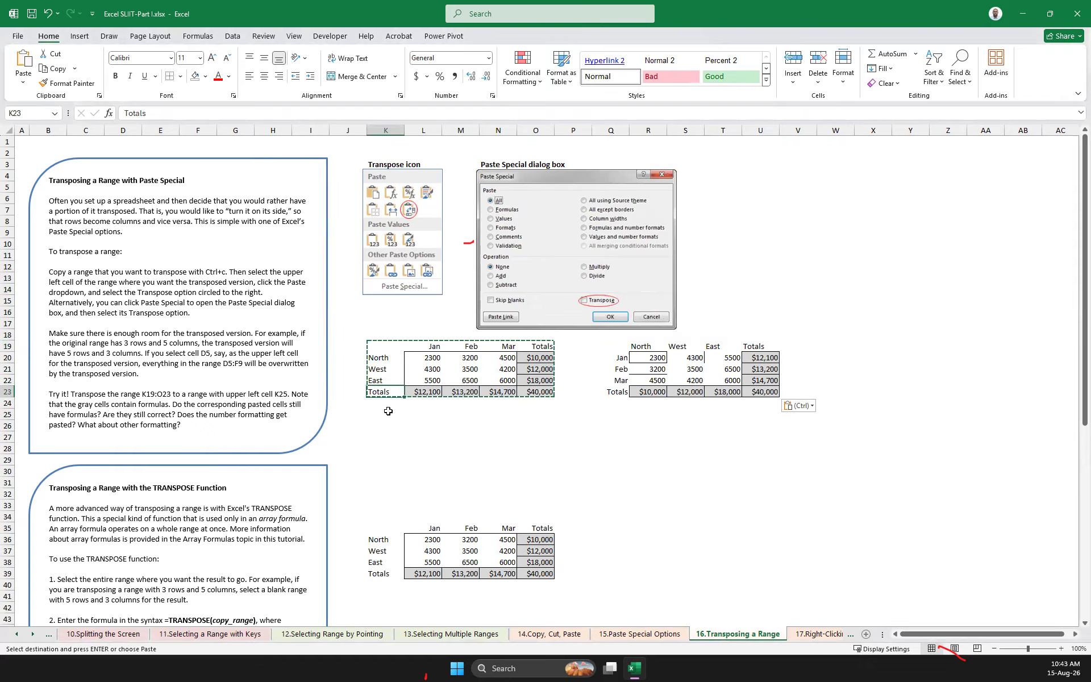
{"action": "left_click", "coordinate": [645, 346]}
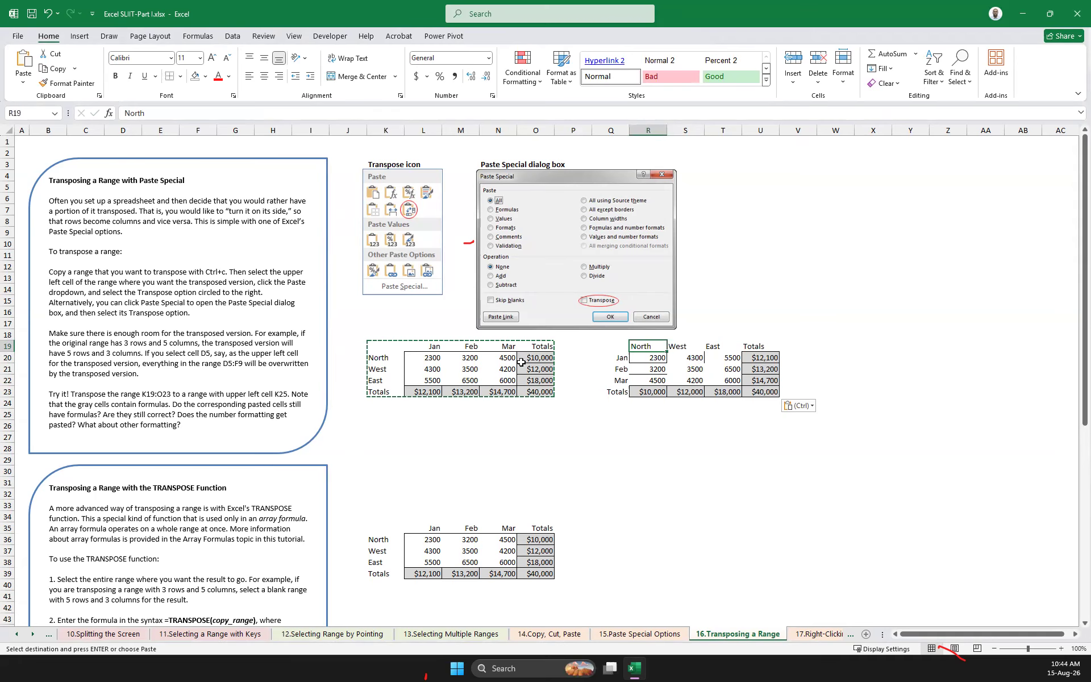
{"action": "scroll", "coordinate": [517, 362], "scroll_direction": "down", "scroll_amount": 1}
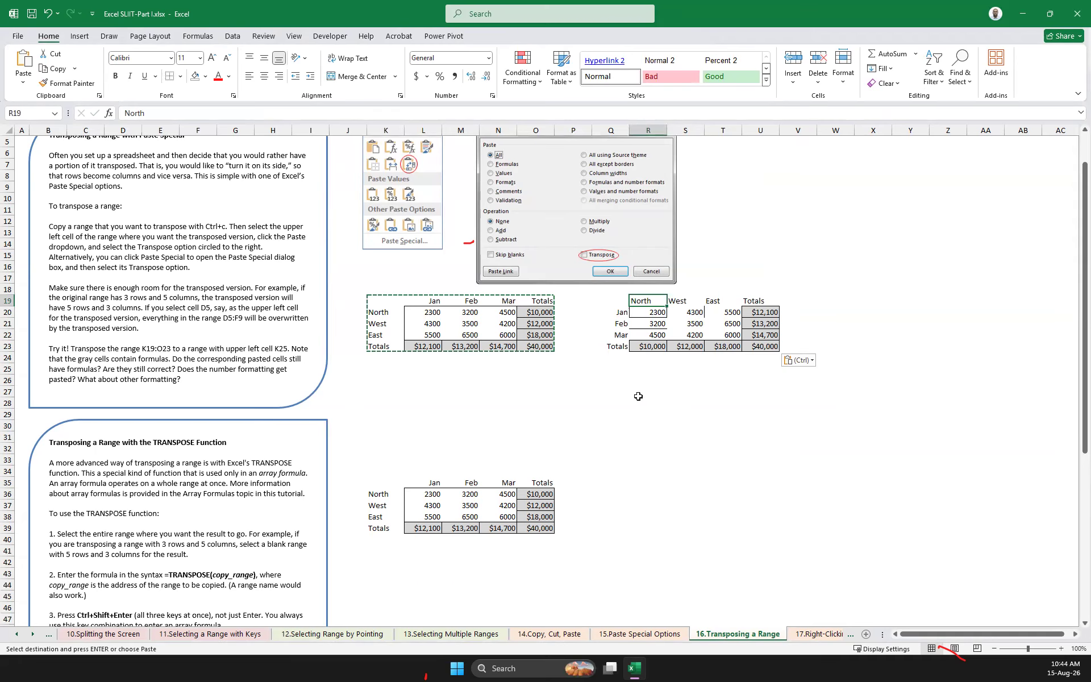
{"action": "scroll", "coordinate": [516, 309], "scroll_direction": "down", "scroll_amount": 7}
{"action": "scroll", "coordinate": [486, 381], "scroll_direction": "down", "scroll_amount": 3}
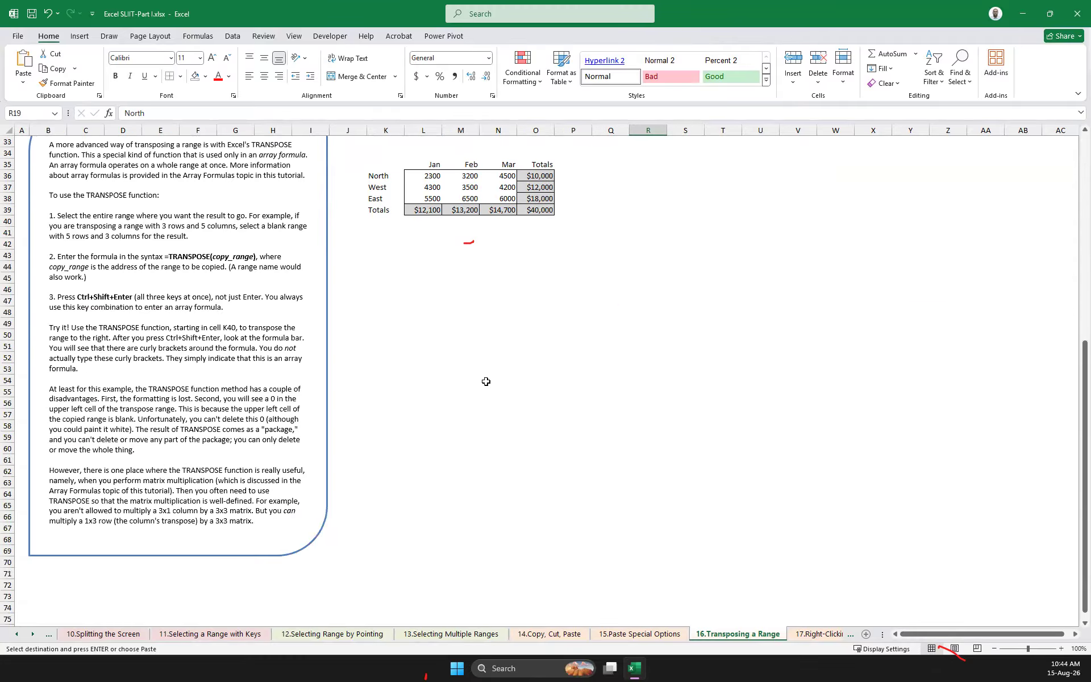
{"action": "scroll", "coordinate": [486, 381], "scroll_direction": "up", "scroll_amount": 7}
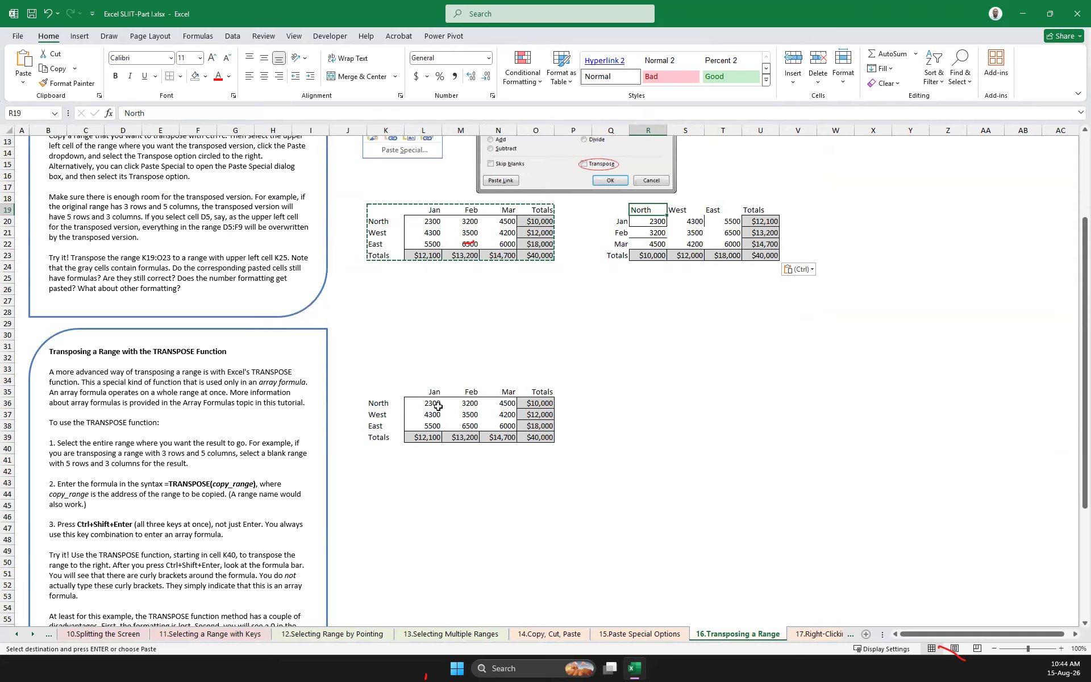
{"action": "left_click_drag", "start_coordinate": [377, 403], "coordinate": [540, 443]}
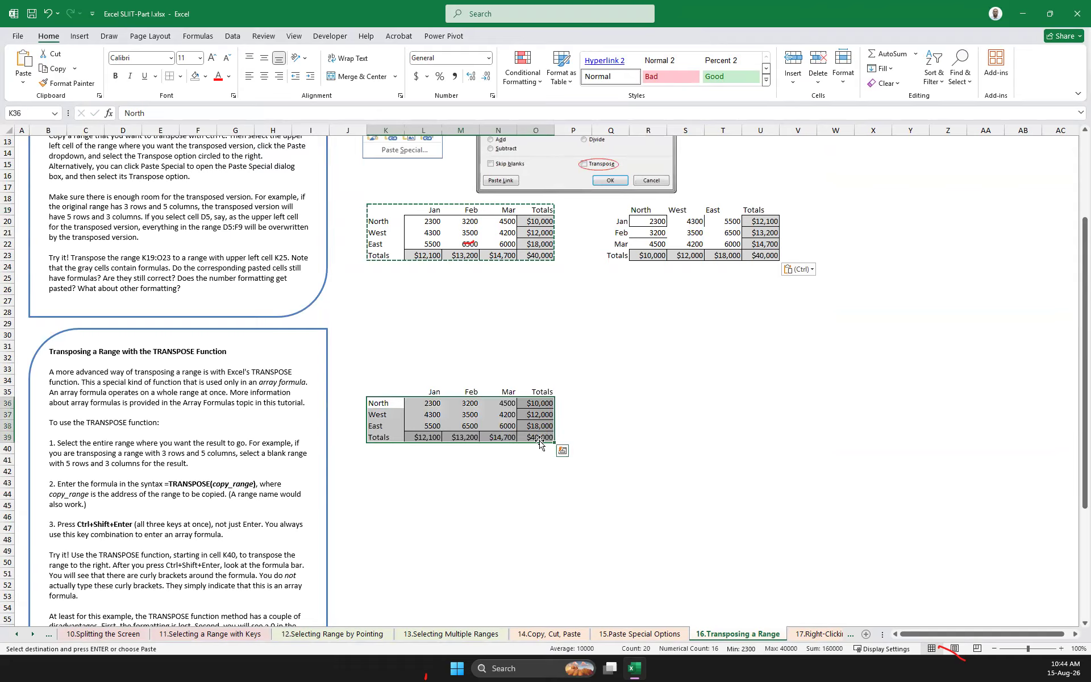
{"action": "left_click", "coordinate": [373, 391]}
Copy K19:O23 again and use Paste Special at Q27 to paste only its values, transposed
{"action": "left_click_drag", "start_coordinate": [369, 208], "coordinate": [529, 257]}
{"action": "right_click", "coordinate": [528, 259]}
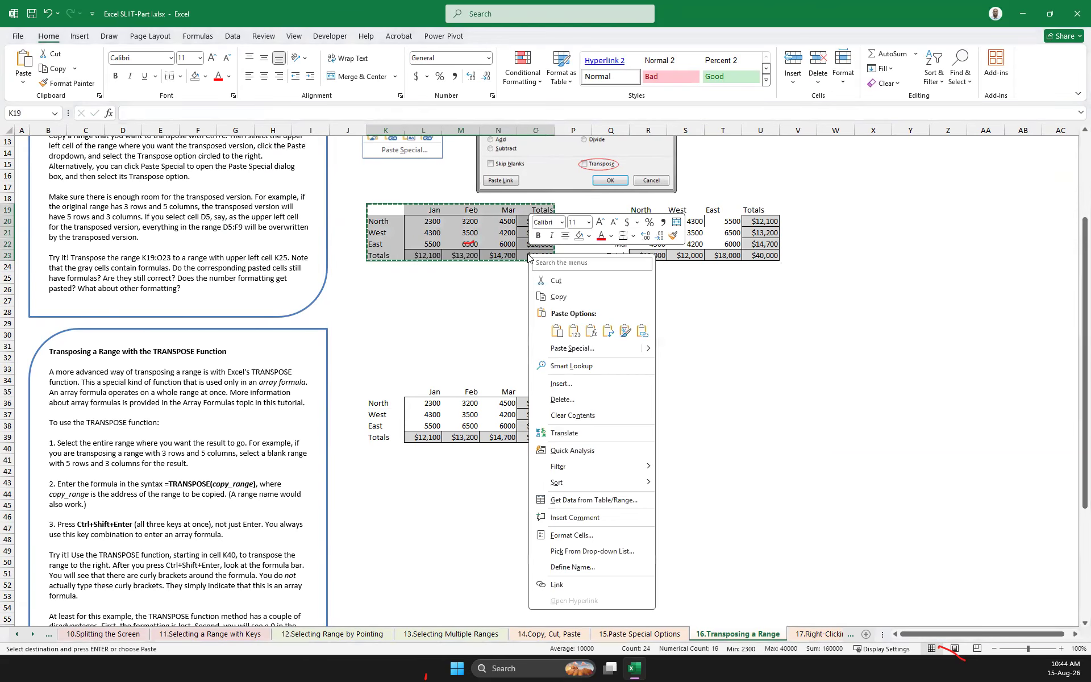
{"action": "left_click", "coordinate": [648, 296]}
{"action": "left_click", "coordinate": [624, 301]}
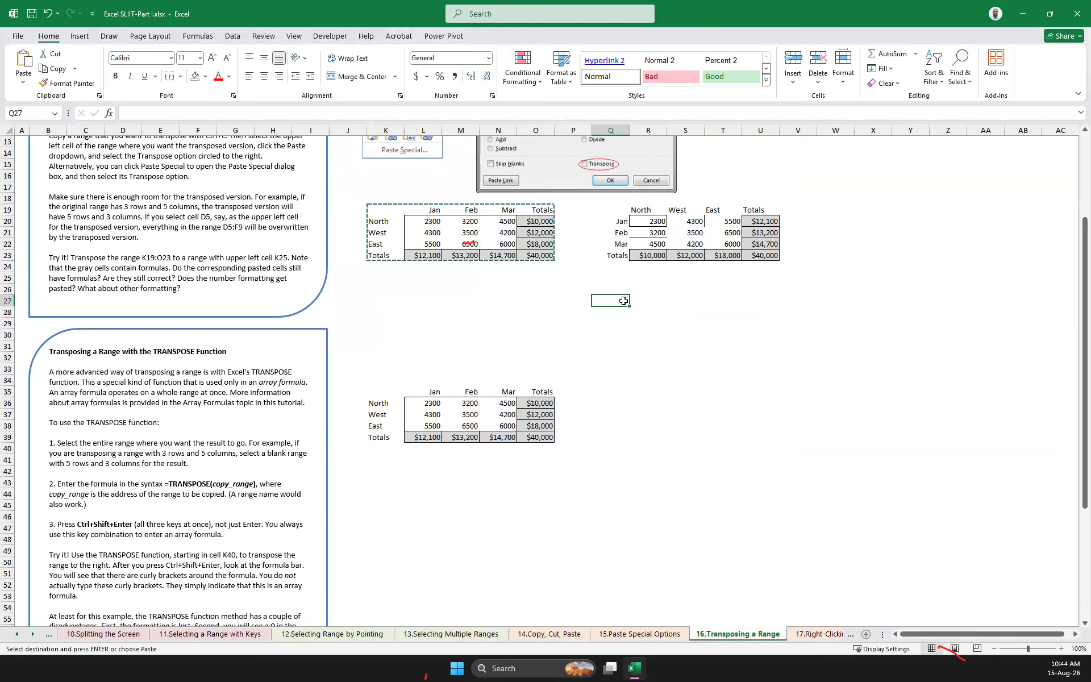
{"action": "right_click", "coordinate": [607, 300]}
{"action": "mouse_move", "coordinate": [729, 396]}
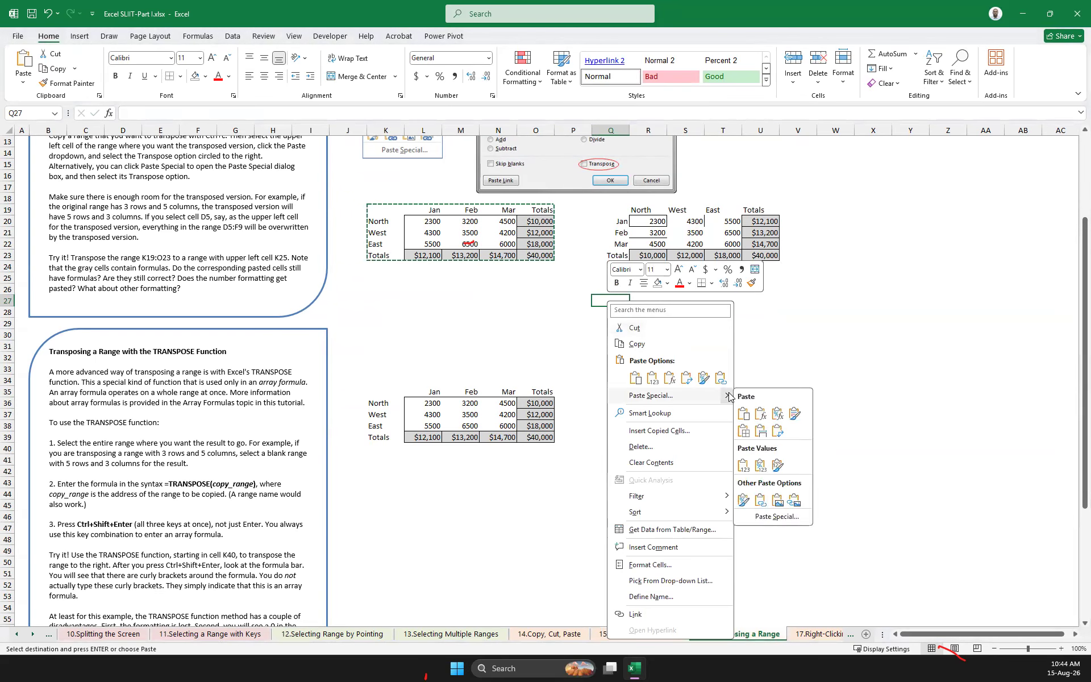
{"action": "left_click", "coordinate": [786, 517]}
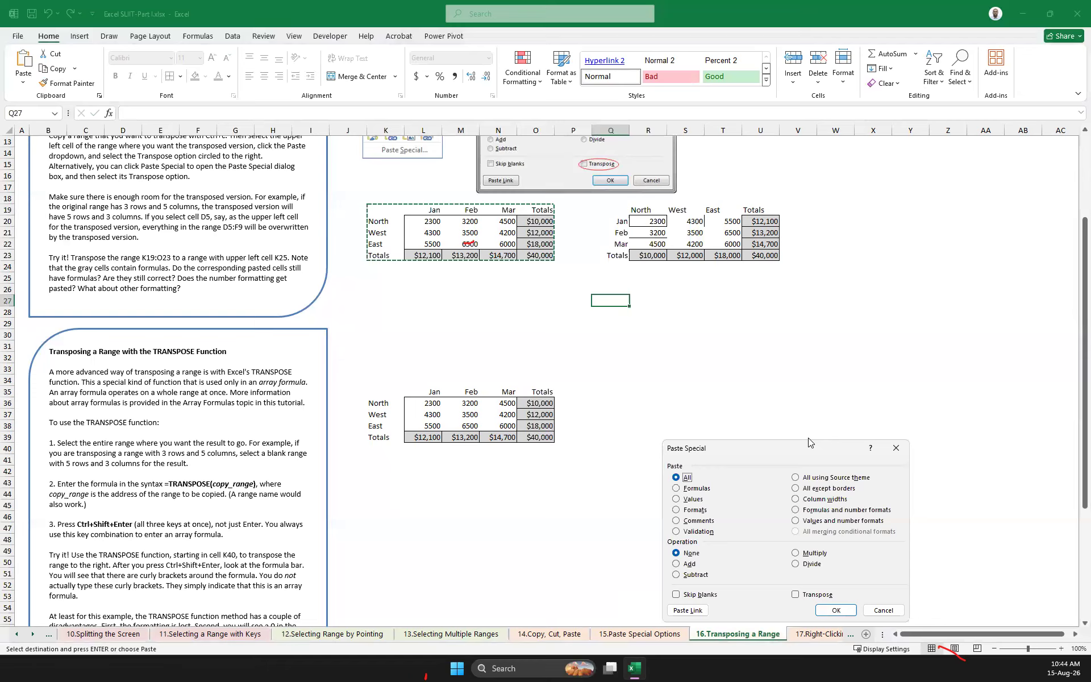
{"action": "left_click_drag", "start_coordinate": [810, 447], "coordinate": [855, 341]}
{"action": "left_click", "coordinate": [840, 487]}
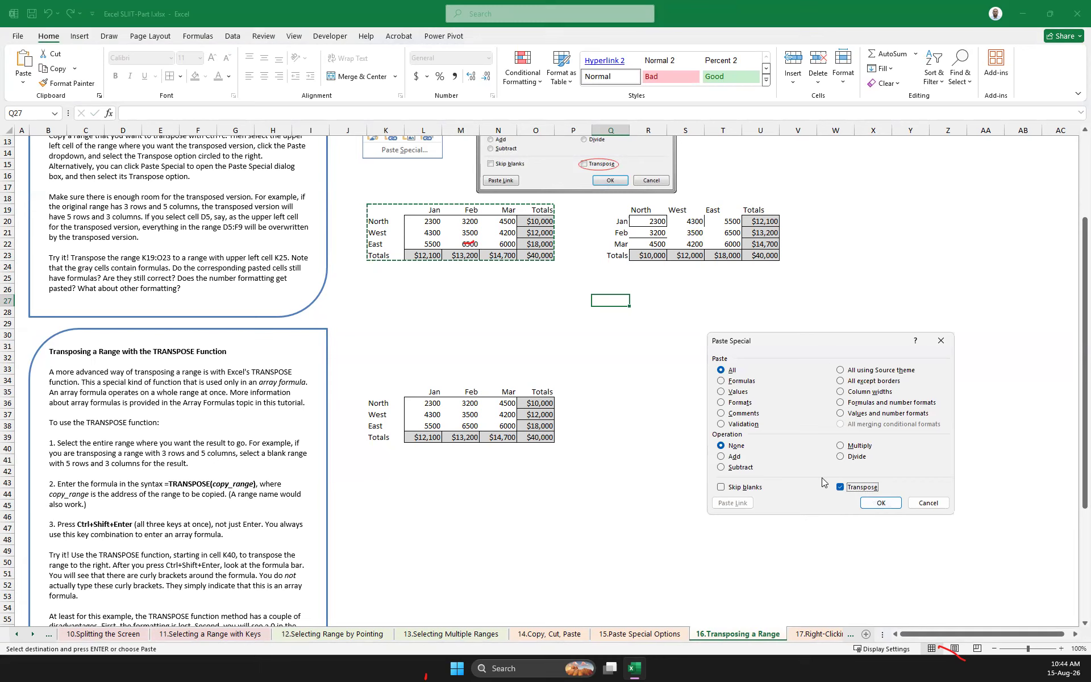
{"action": "left_click", "coordinate": [722, 393]}
{"action": "left_click", "coordinate": [881, 503]}
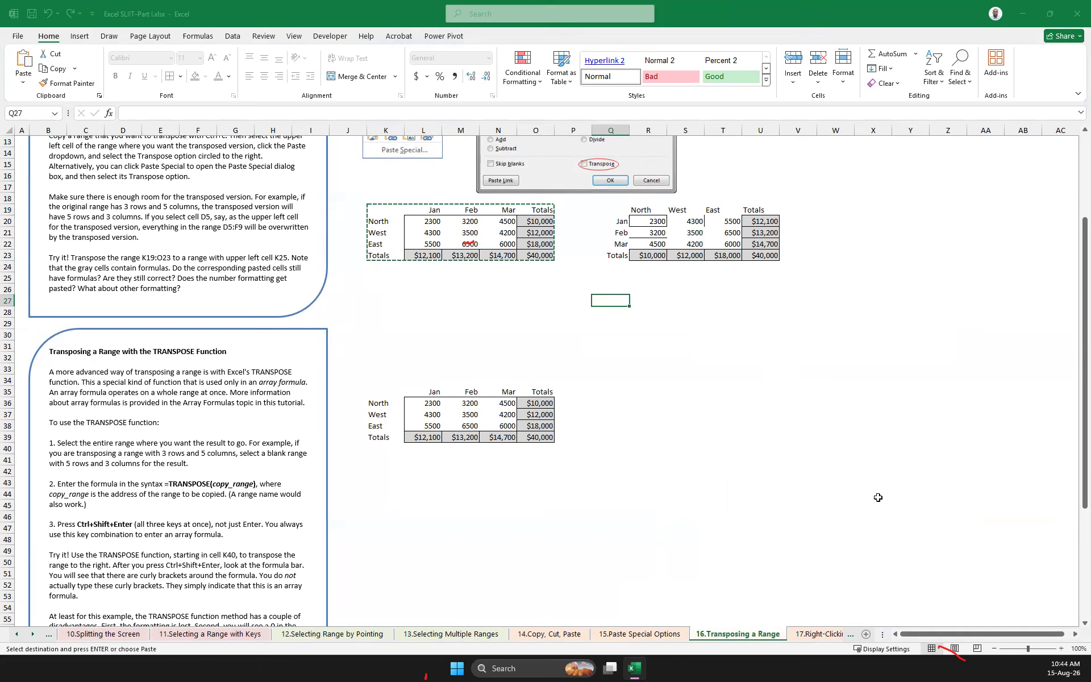
{"action": "left_click", "coordinate": [760, 448]}
{"action": "left_click_drag", "start_coordinate": [600, 298], "coordinate": [755, 349]}
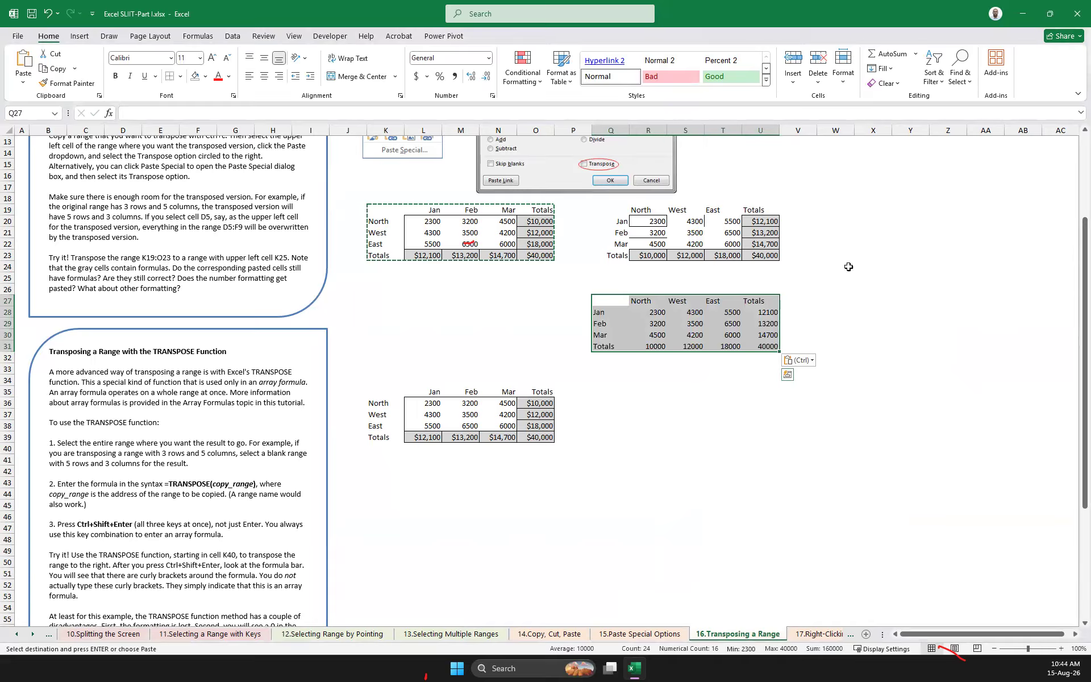
Paste the copied range at W22 using Paste Special with All and Transpose
{"action": "left_click", "coordinate": [846, 240]}
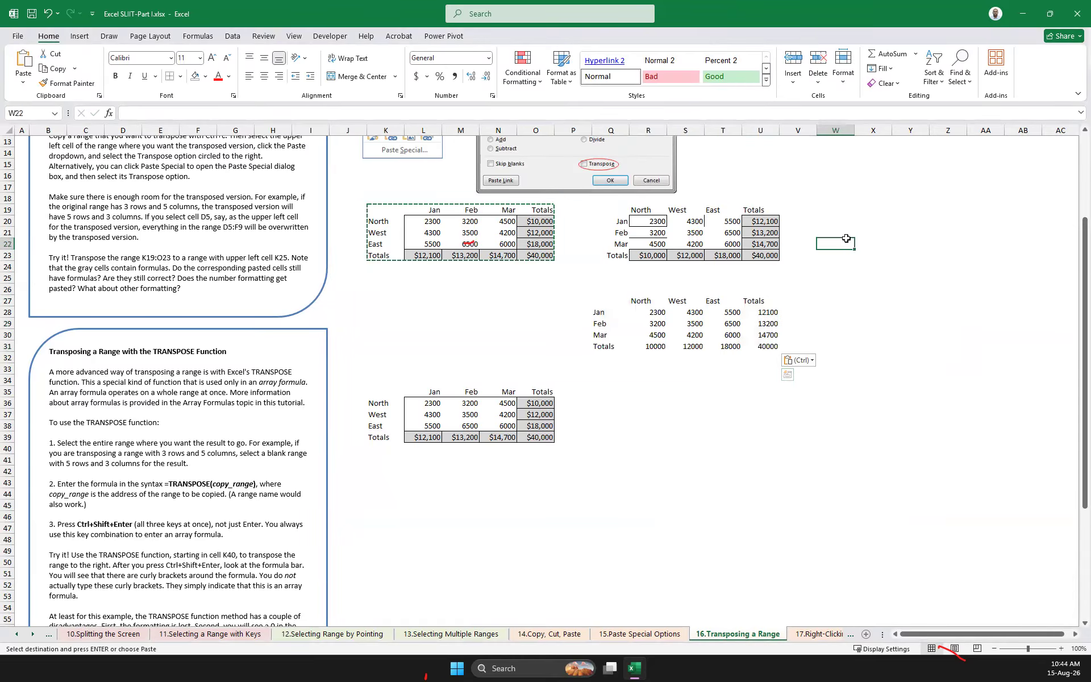
{"action": "right_click", "coordinate": [846, 240]}
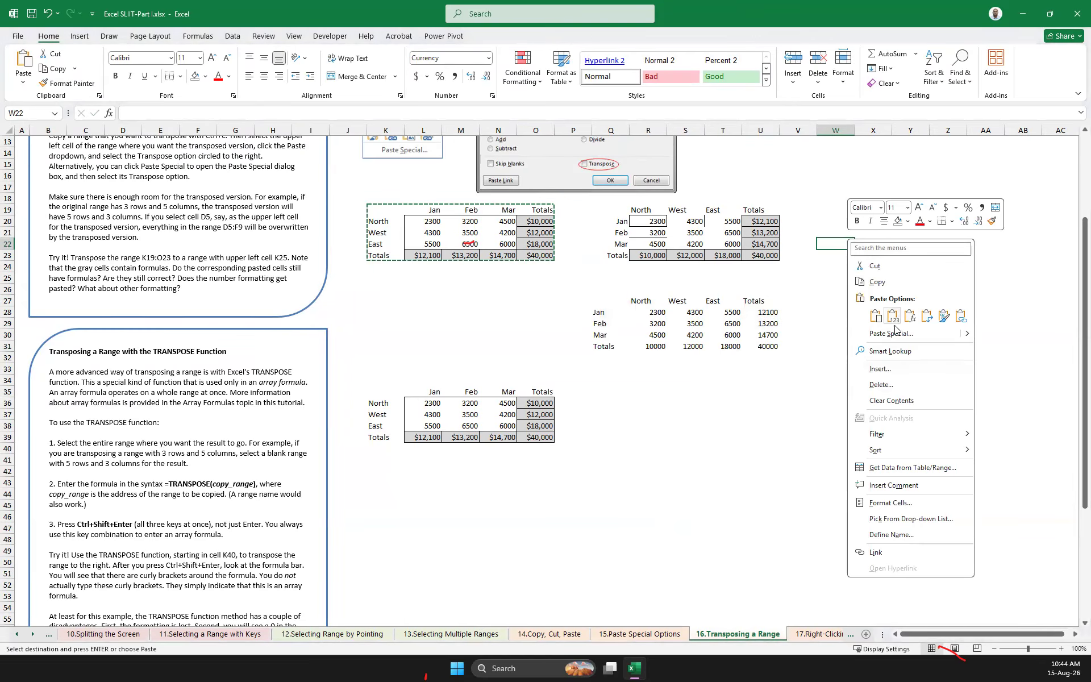
{"action": "mouse_move", "coordinate": [966, 336]}
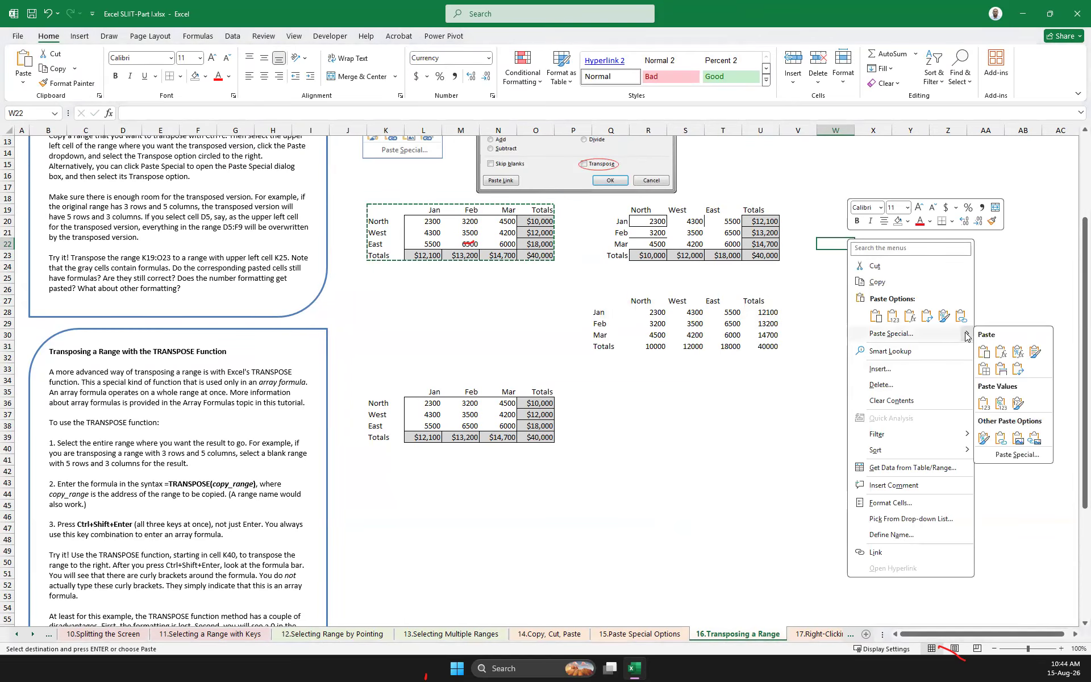
{"action": "left_click", "coordinate": [1017, 454]}
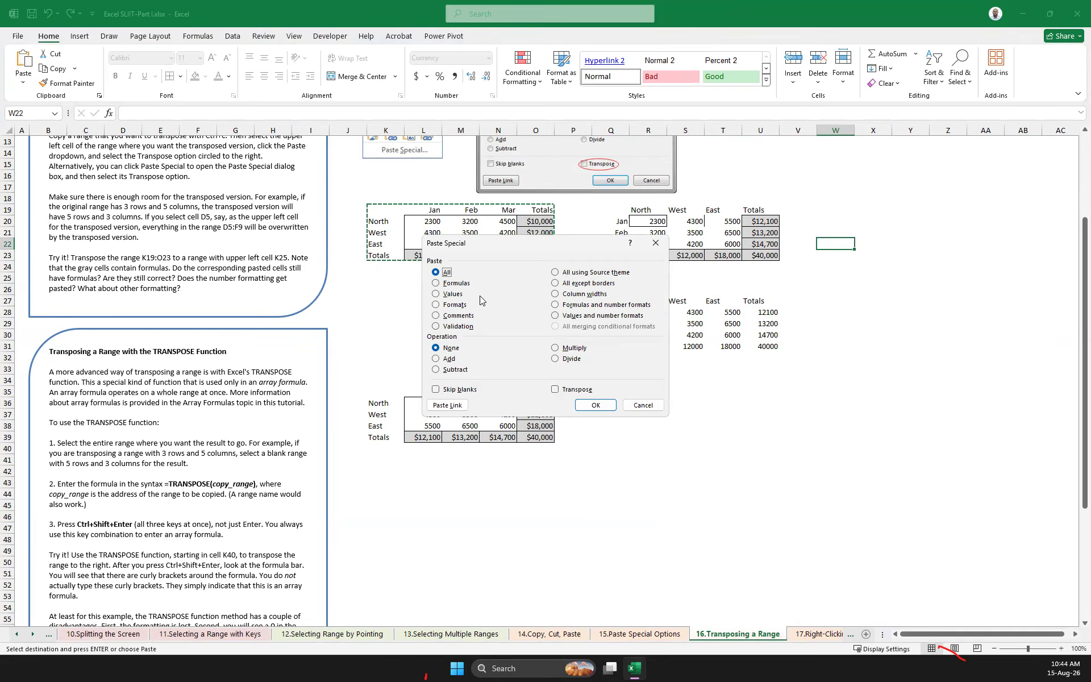
{"action": "left_click", "coordinate": [450, 304]}
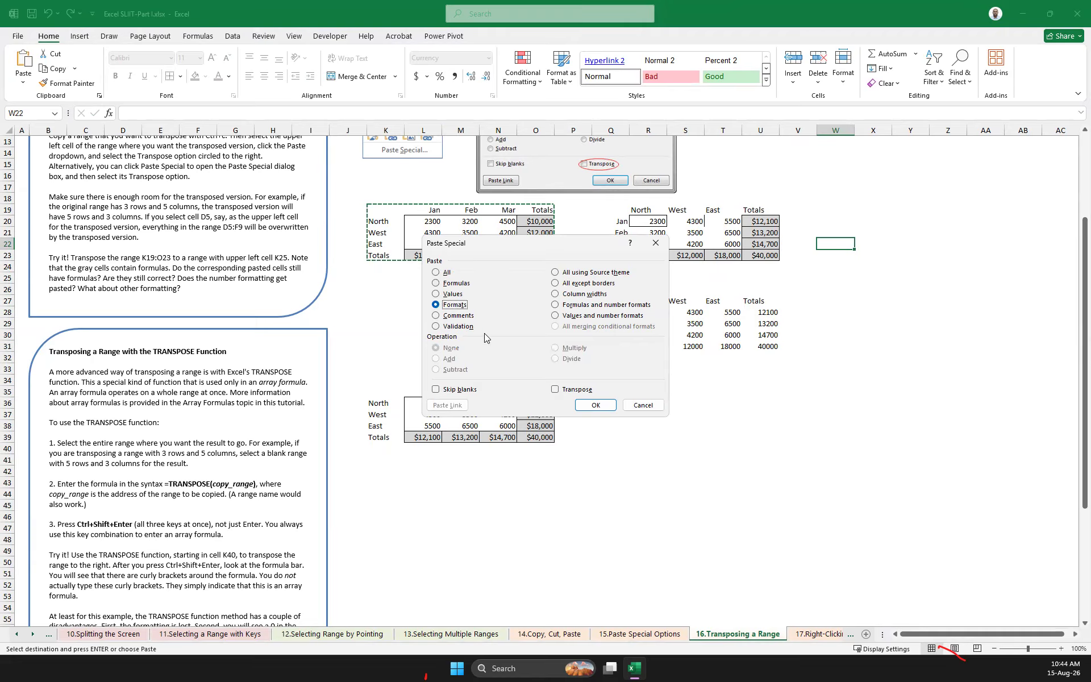
{"action": "left_click", "coordinate": [438, 272]}
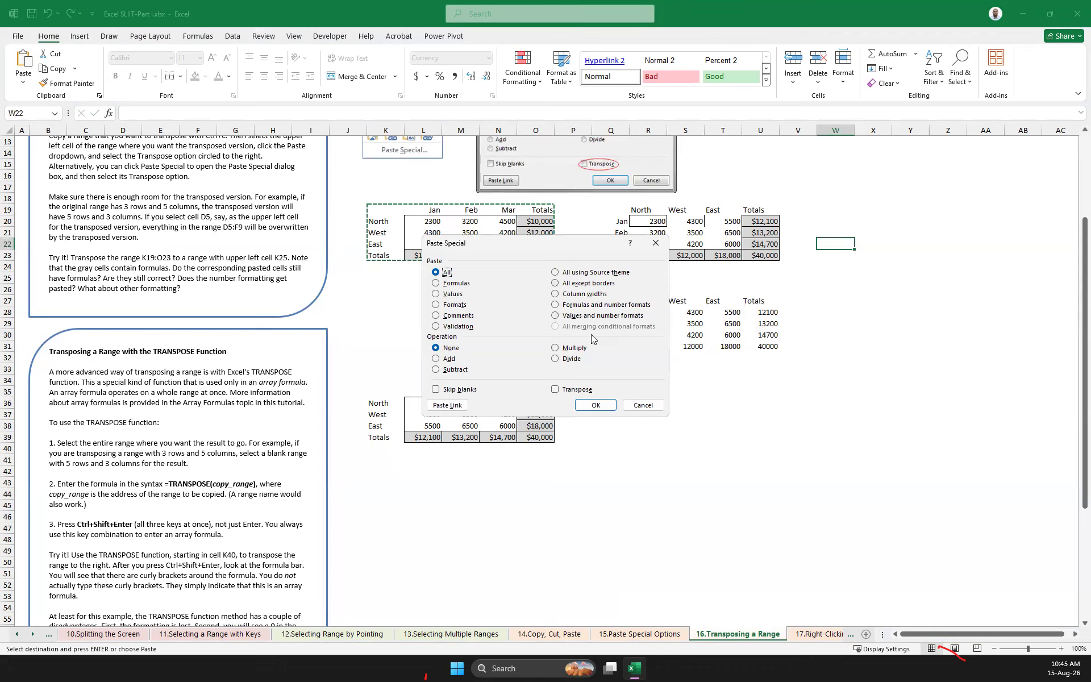
{"action": "left_click", "coordinate": [569, 390]}
{"action": "left_click", "coordinate": [598, 405]}
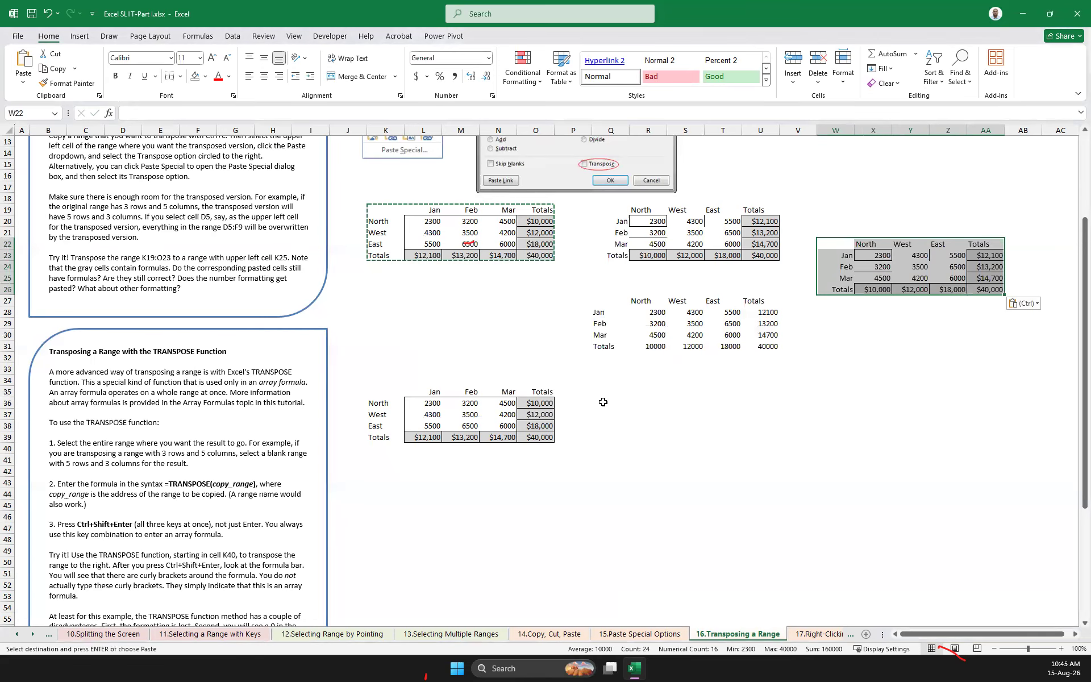
{"action": "left_click", "coordinate": [898, 413]}
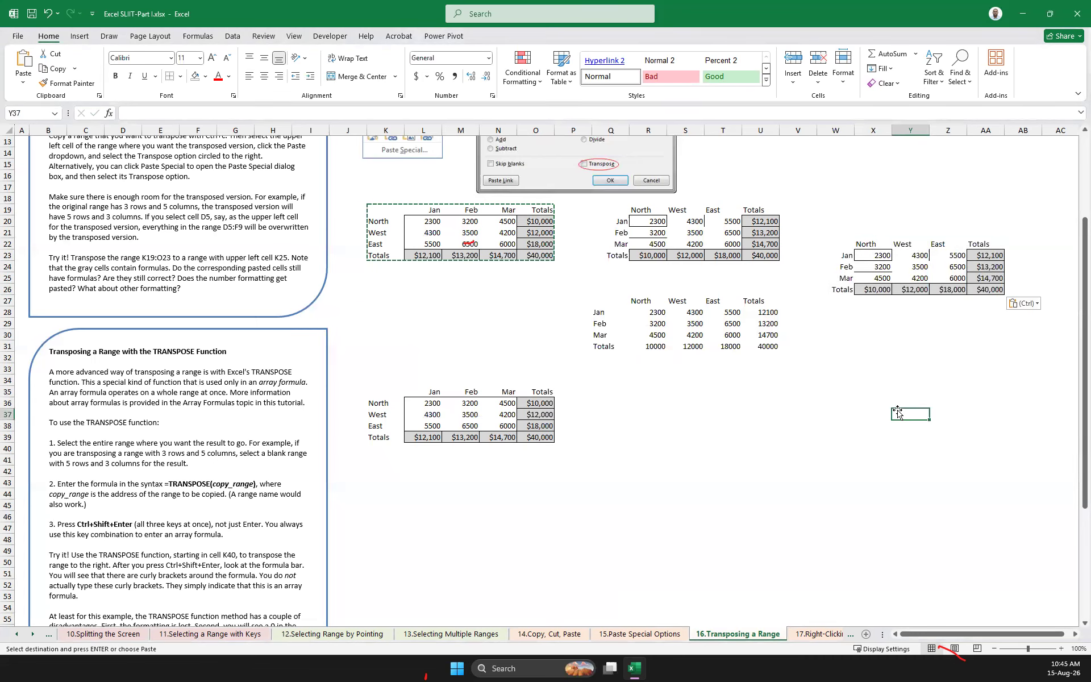
Bring the sheet tabs from 17.Right-Clicking onward into view
{"action": "scroll", "coordinate": [735, 348], "scroll_direction": "up", "scroll_amount": 3}
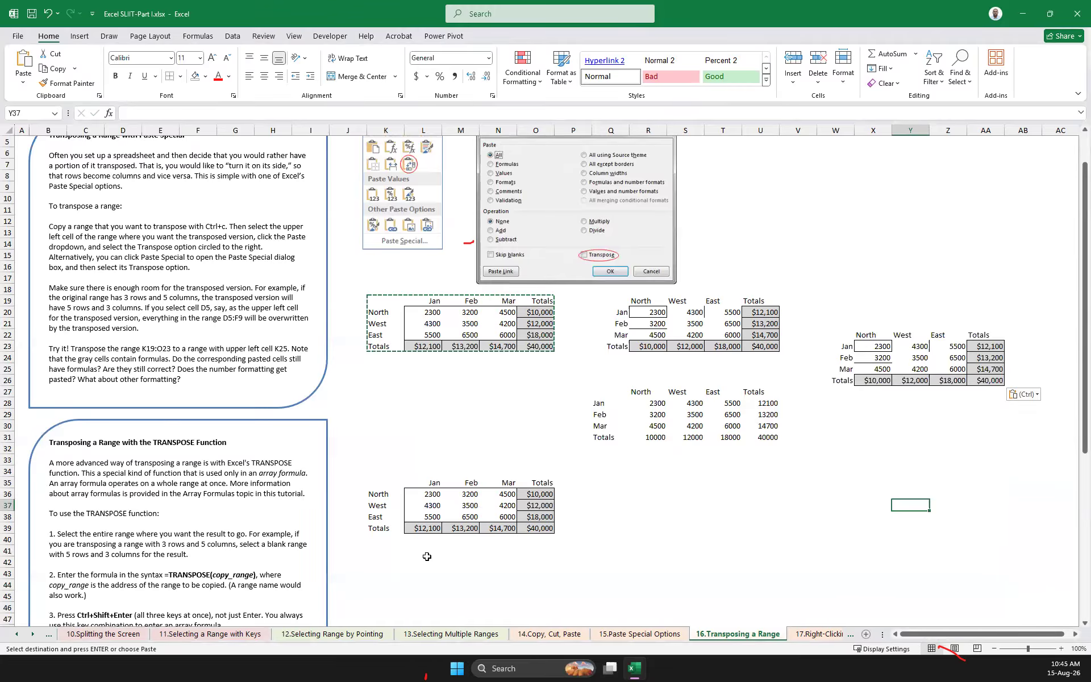
{"action": "left_click", "coordinate": [32, 635]}
{"action": "left_click", "coordinate": [33, 634]}
{"action": "left_click", "coordinate": [32, 634]}
{"action": "left_click", "coordinate": [32, 634]}
{"action": "left_click", "coordinate": [33, 634]}
{"action": "left_click", "coordinate": [33, 634]}
{"action": "left_click", "coordinate": [32, 635]}
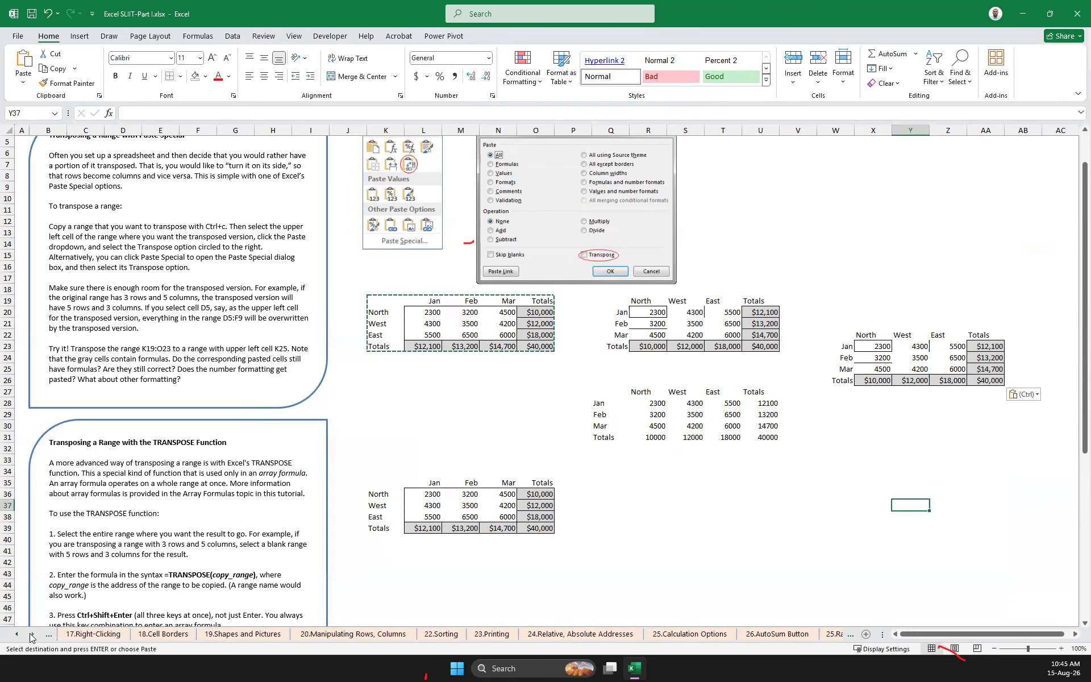
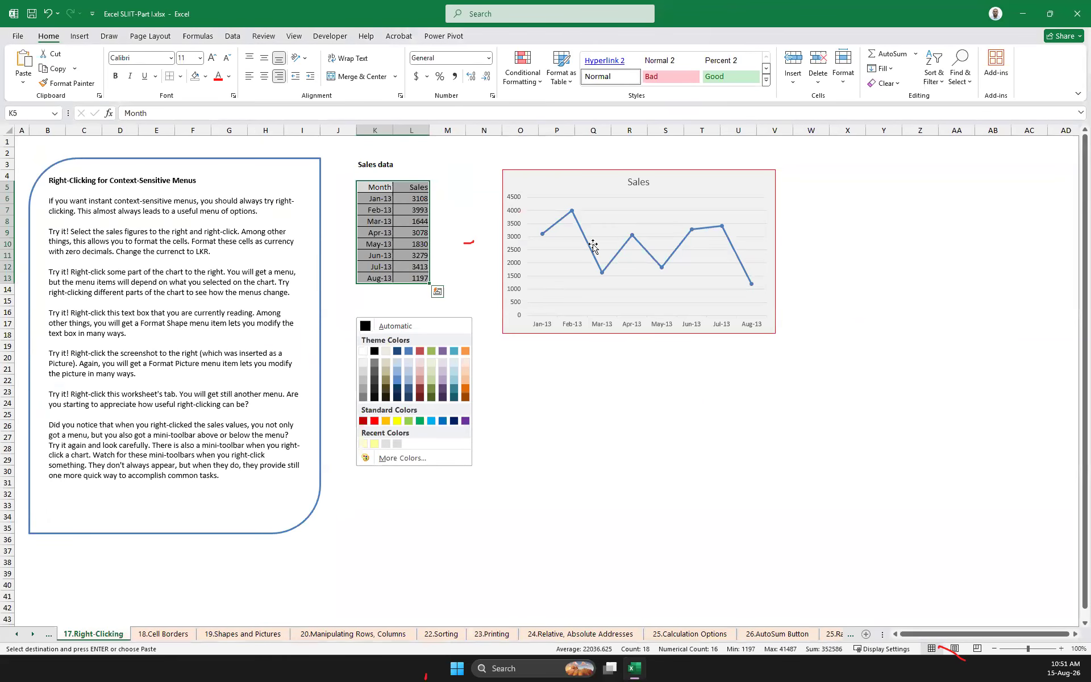
Display the context-sensitive options for the Sales chart's plot area, and go to the 18.Cell Borders sheet
{"action": "right_click", "coordinate": [673, 232]}
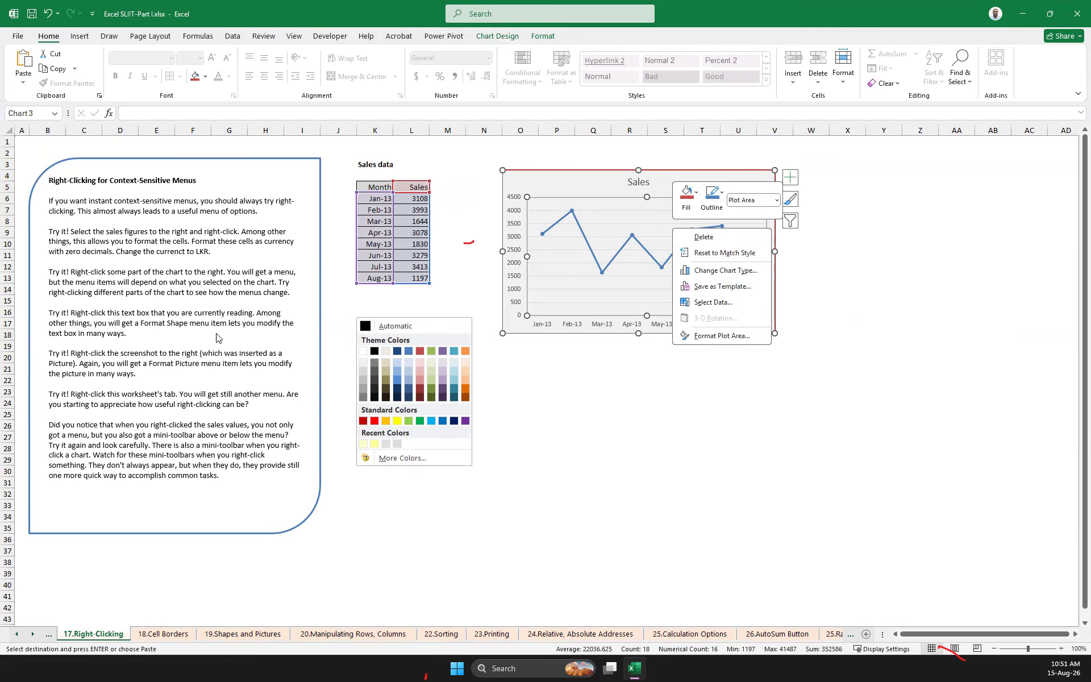
{"action": "left_click", "coordinate": [167, 635]}
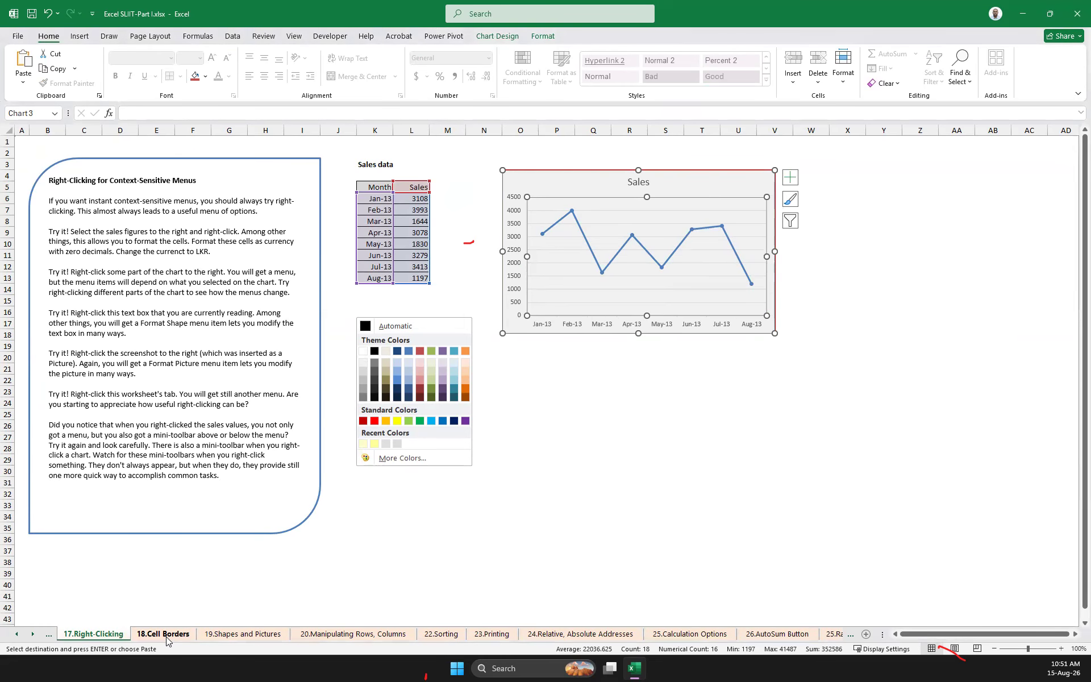
{"action": "left_click", "coordinate": [166, 637]}
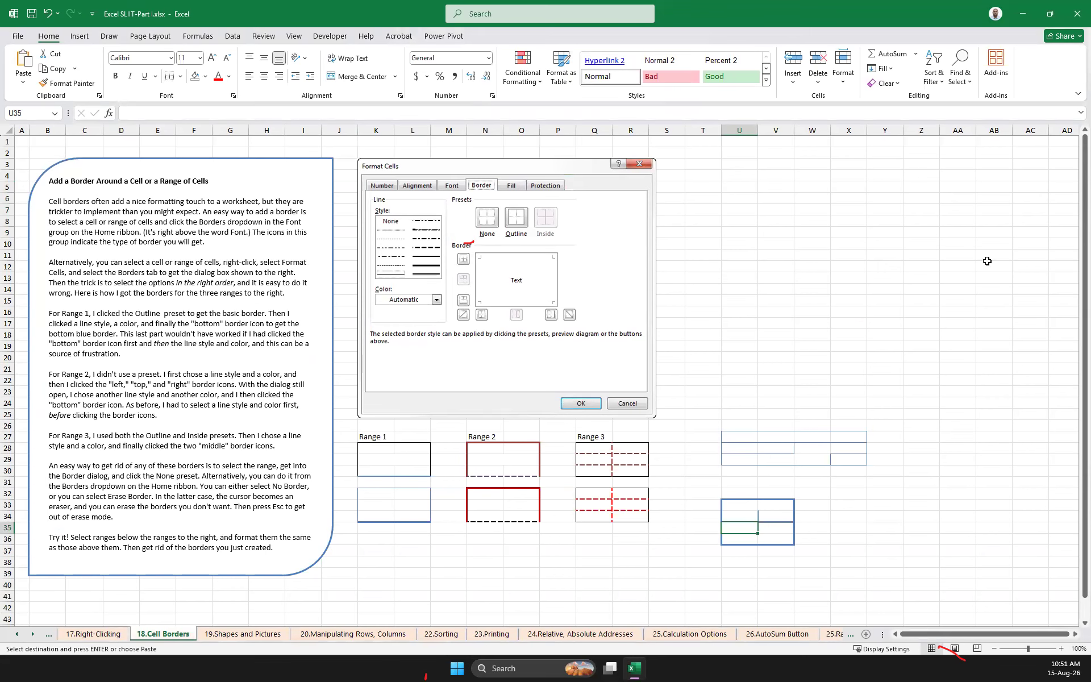
Look over the bordered example ranges and the empty area K39:X47 below them, and select the block K26:Y40 around the examples
{"action": "left_click", "coordinate": [666, 573]}
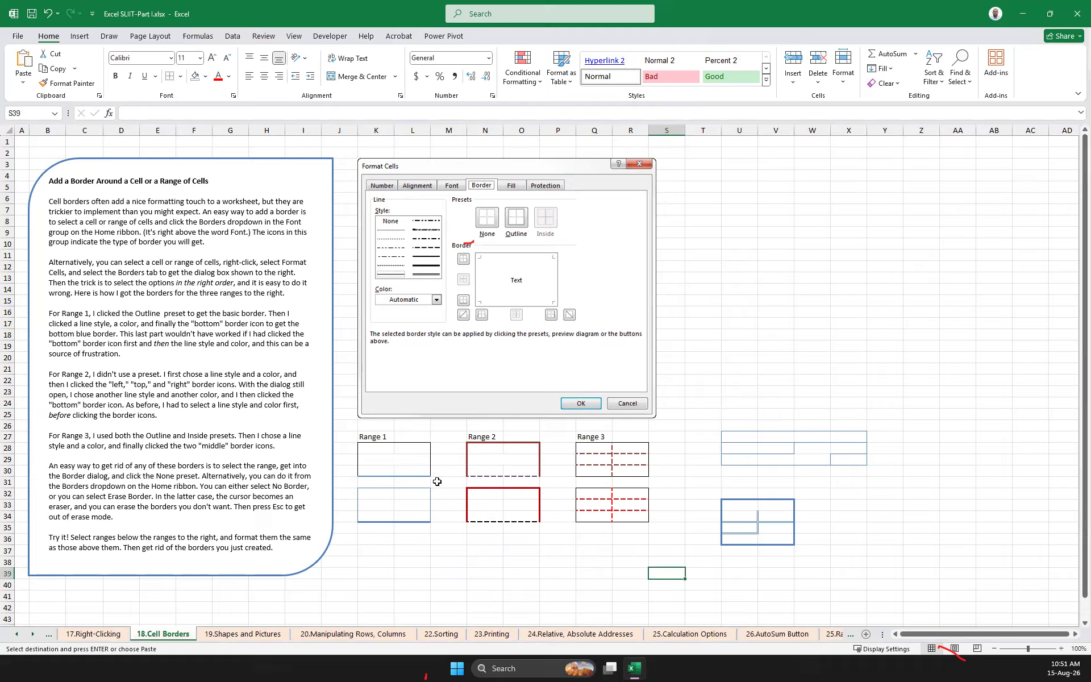
{"action": "scroll", "coordinate": [660, 464], "scroll_direction": "down", "scroll_amount": 3}
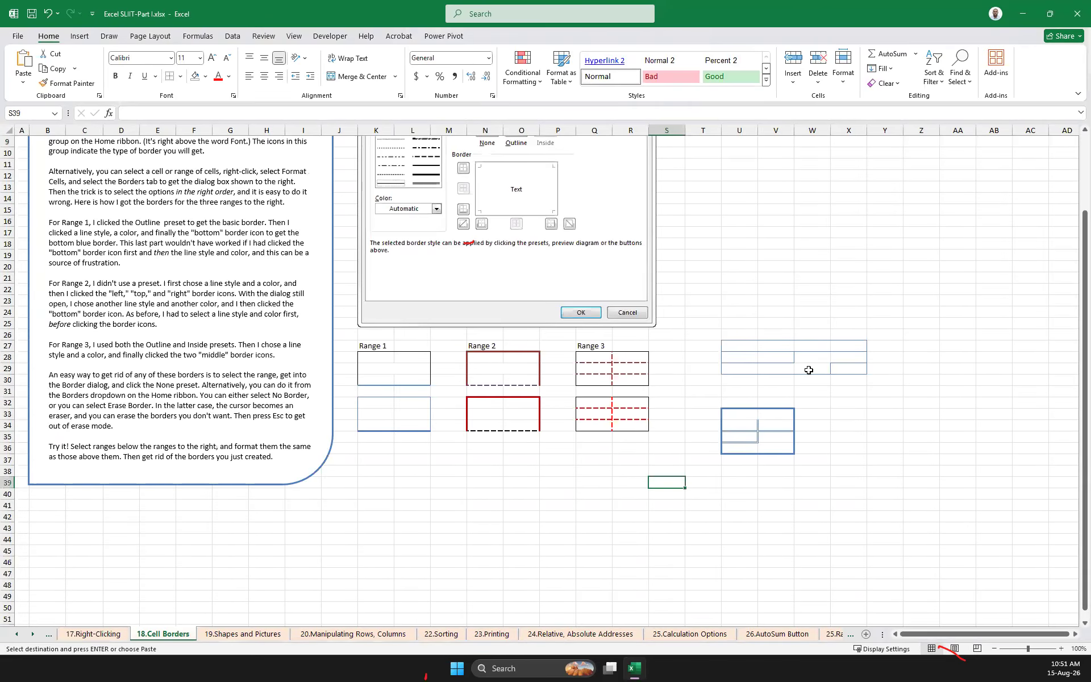
{"action": "left_click", "coordinate": [800, 491]}
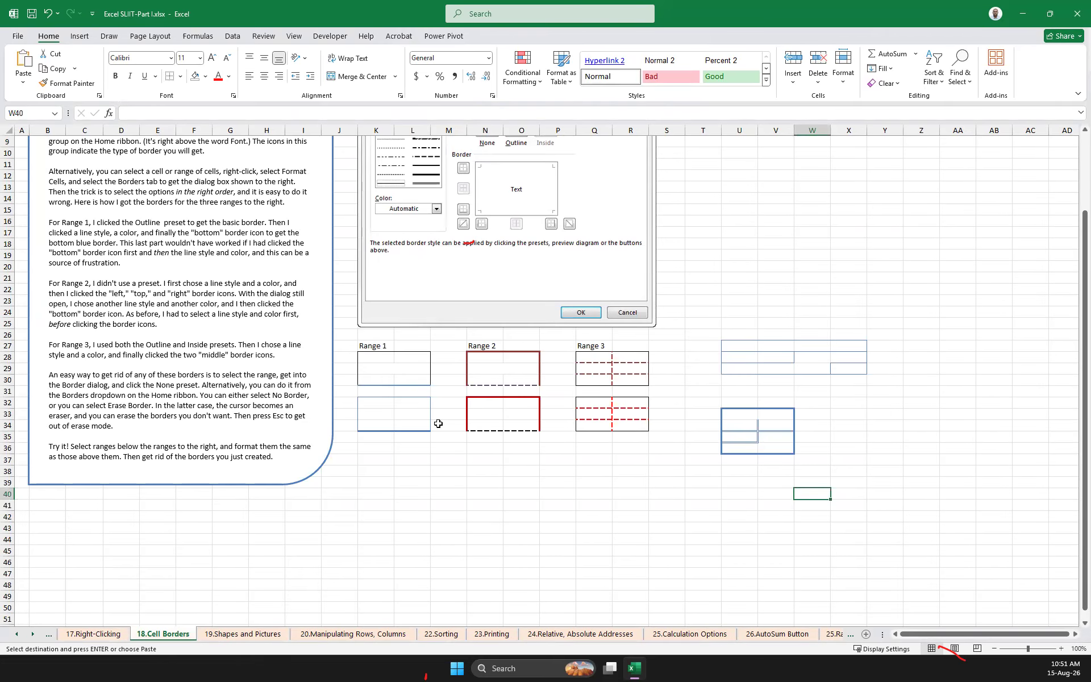
{"action": "left_click_drag", "start_coordinate": [384, 481], "coordinate": [859, 571]}
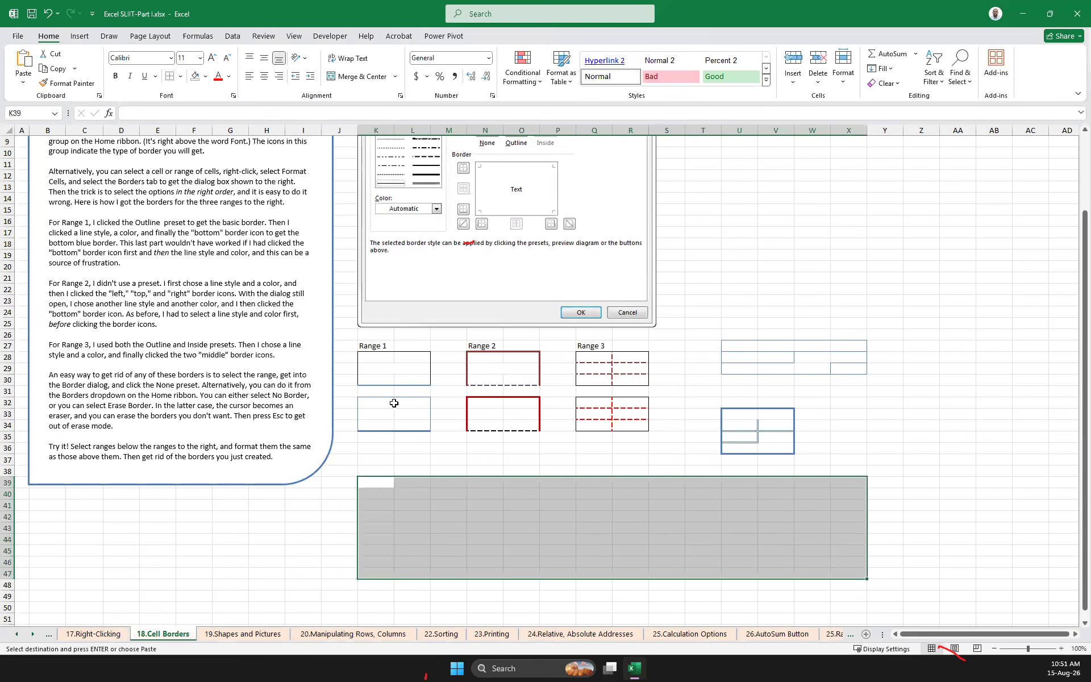
{"action": "left_click", "coordinate": [413, 485]}
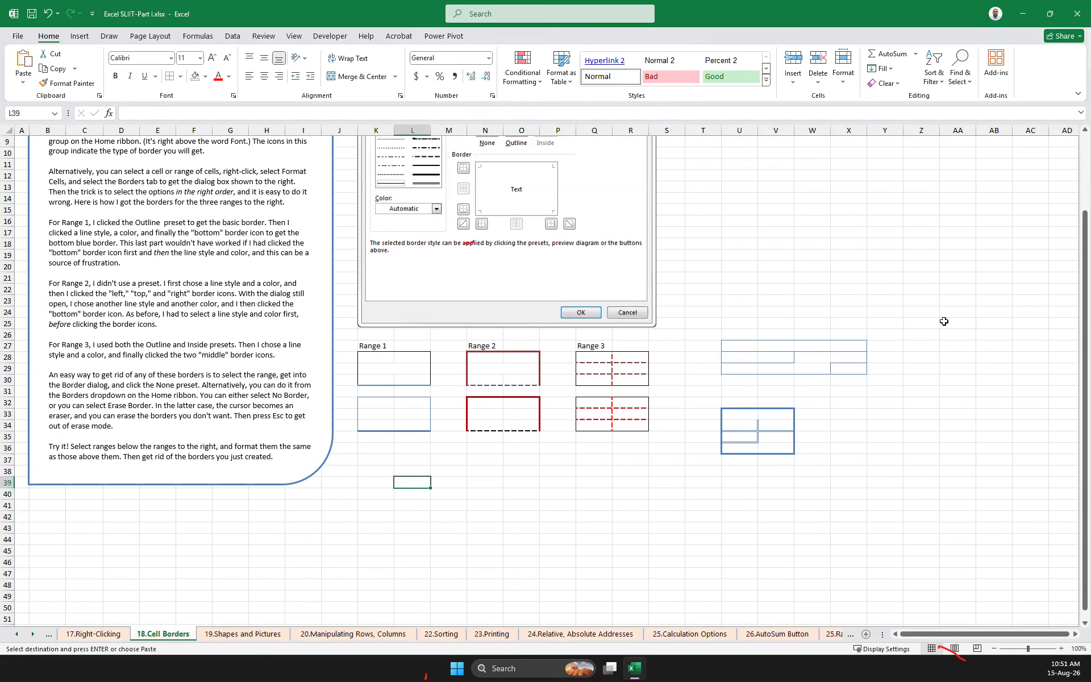
{"action": "left_click_drag", "start_coordinate": [884, 334], "coordinate": [372, 495]}
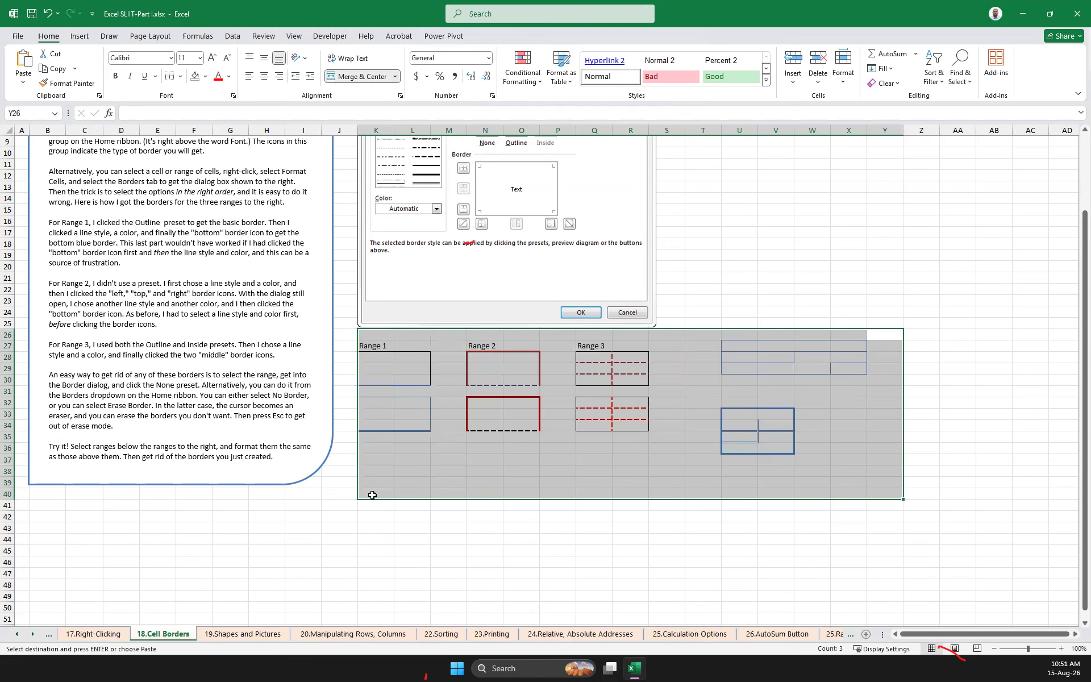
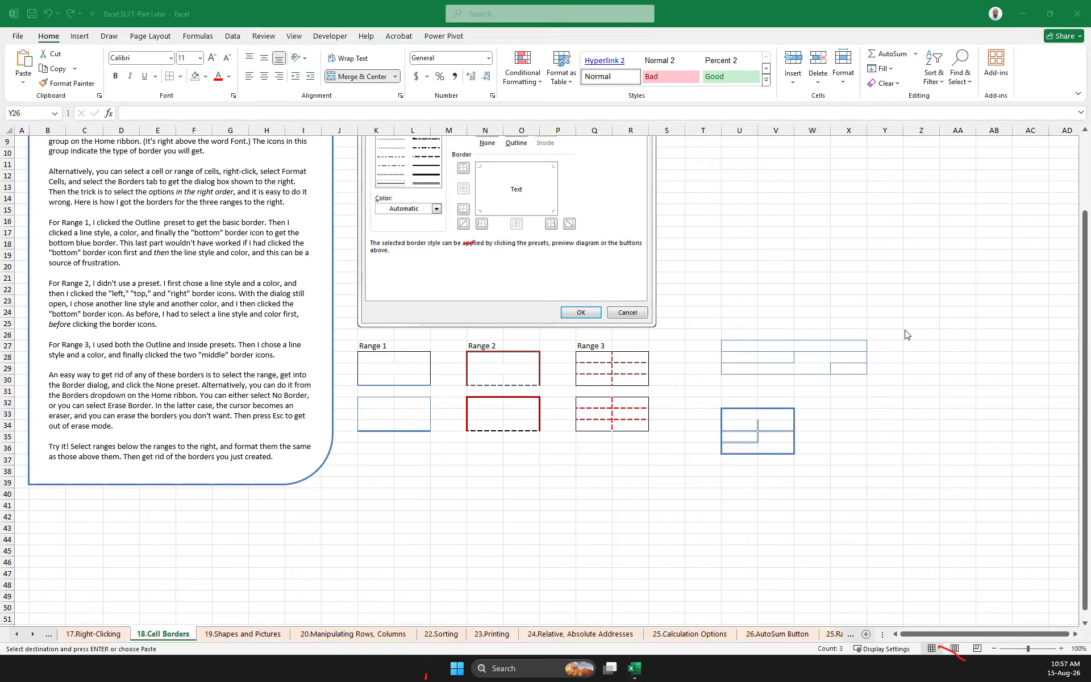
Select the range K26:Y40 so that it covers all the bordered example ranges below the dialog picture
{"action": "left_click_drag", "start_coordinate": [901, 335], "coordinate": [364, 494]}
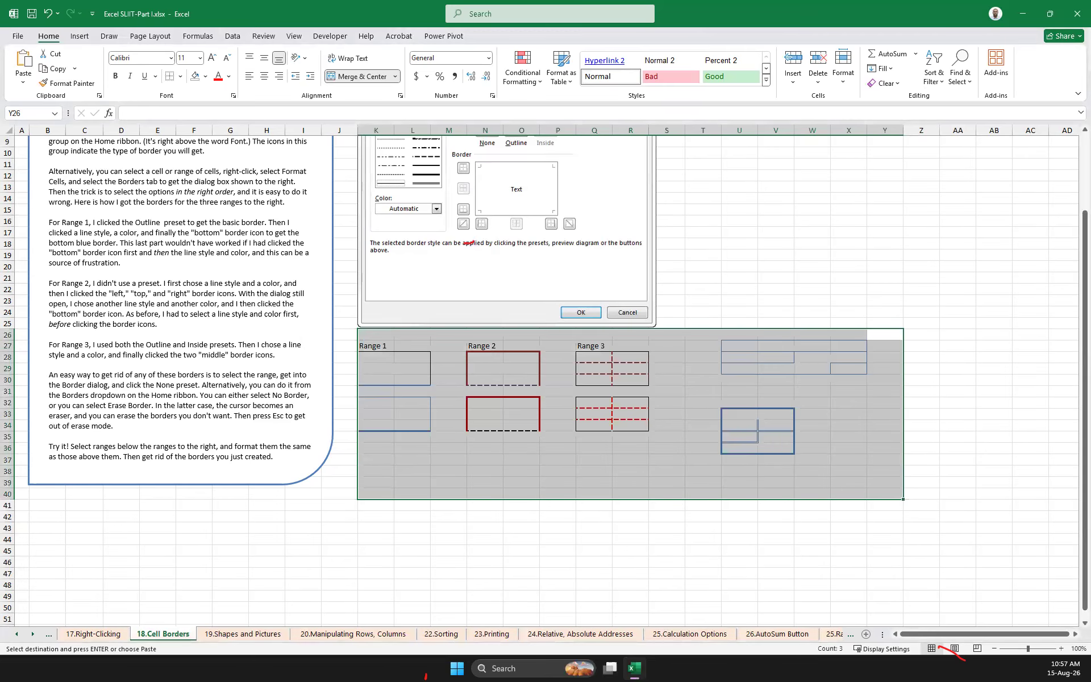
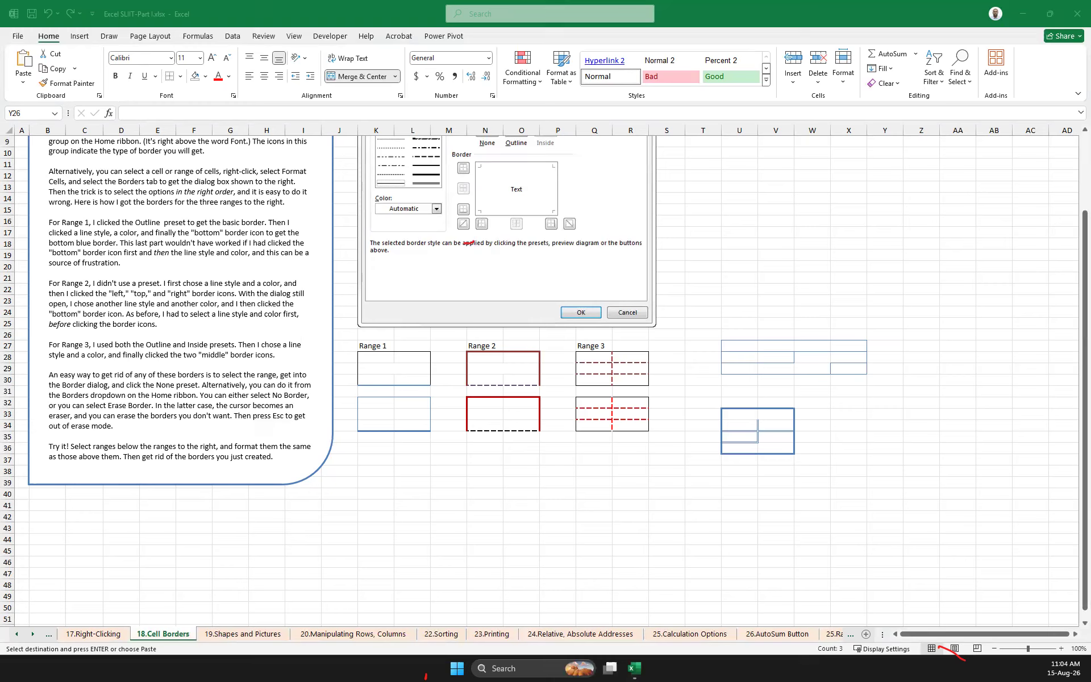
Cancel the pending copy and look through the Shapes and Pictures and the Manipulating Rows, Columns lesson sheets
{"action": "key", "text": "Escape"}
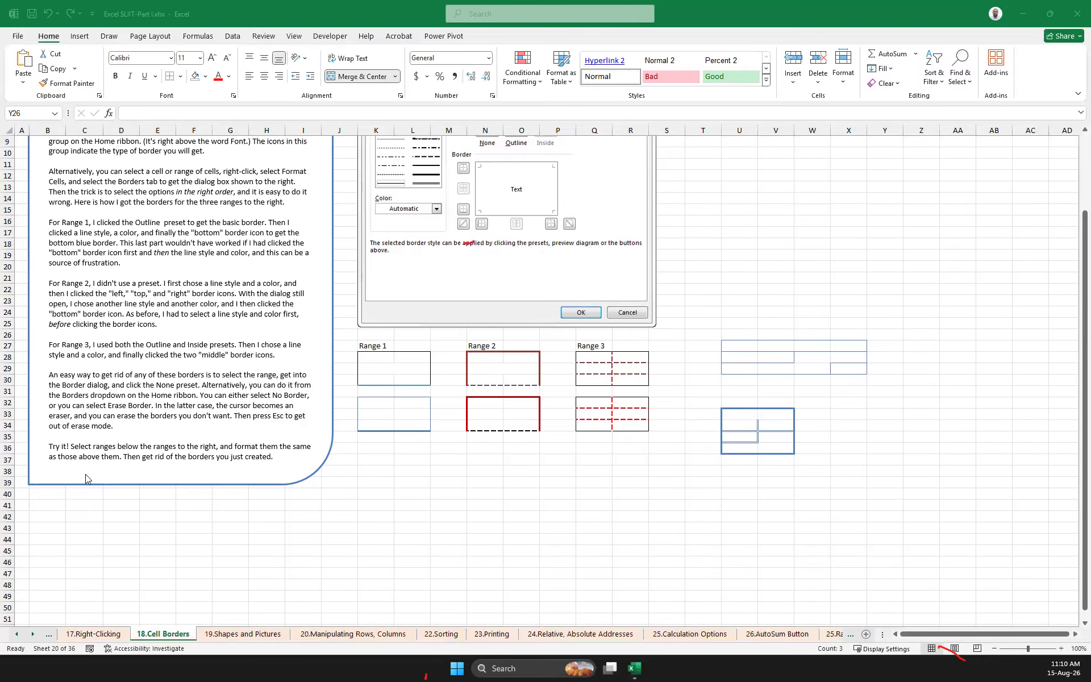
{"action": "left_click", "coordinate": [229, 634]}
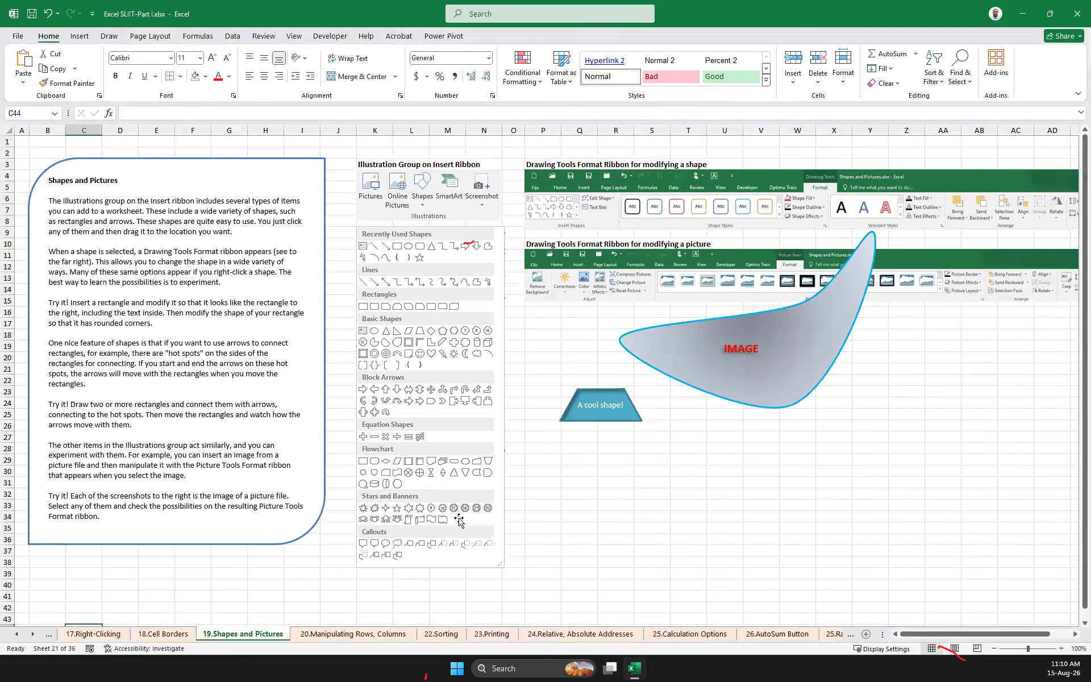
{"action": "left_click", "coordinate": [324, 635]}
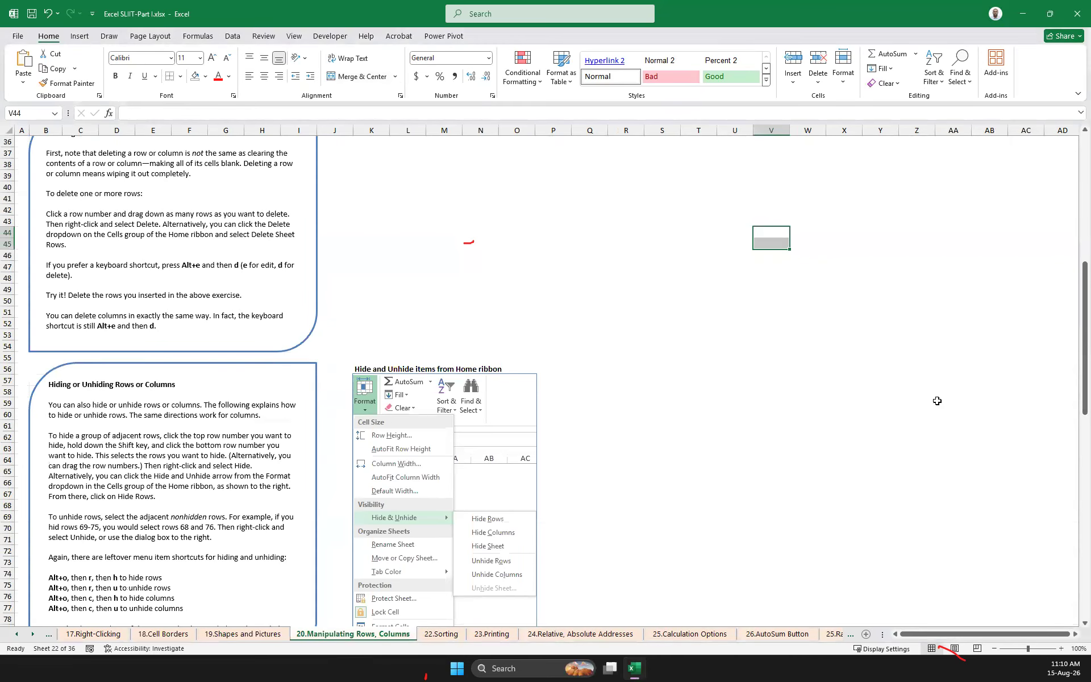
{"action": "scroll", "coordinate": [582, 370], "scroll_direction": "up", "scroll_amount": 2}
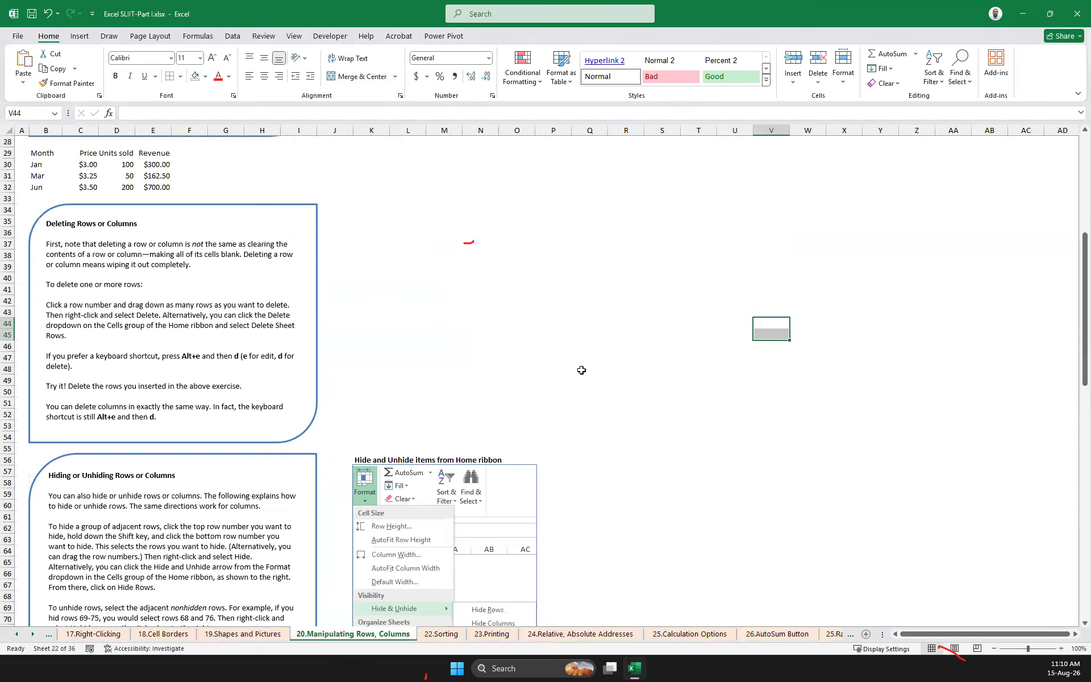
{"action": "scroll", "coordinate": [581, 370], "scroll_direction": "down", "scroll_amount": 3}
{"action": "scroll", "coordinate": [582, 370], "scroll_direction": "down", "scroll_amount": 5}
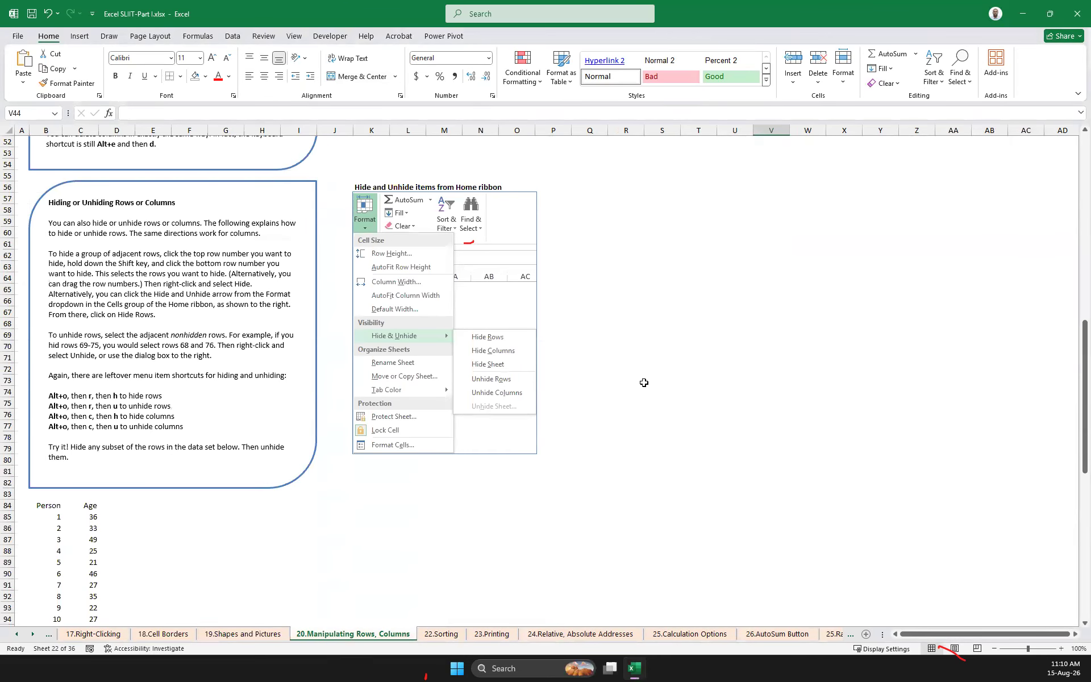
{"action": "scroll", "coordinate": [333, 403], "scroll_direction": "down", "scroll_amount": 12}
{"action": "scroll", "coordinate": [331, 402], "scroll_direction": "up", "scroll_amount": 11}
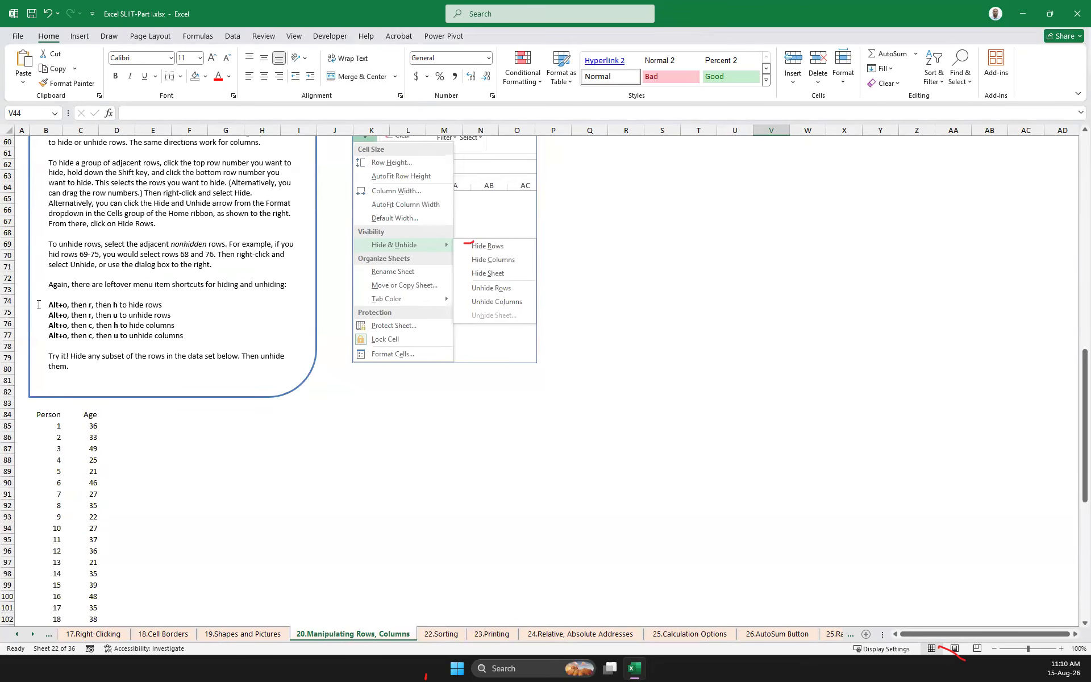
{"action": "scroll", "coordinate": [25, 293], "scroll_direction": "up", "scroll_amount": 5}
{"action": "scroll", "coordinate": [111, 302], "scroll_direction": "up", "scroll_amount": 5}
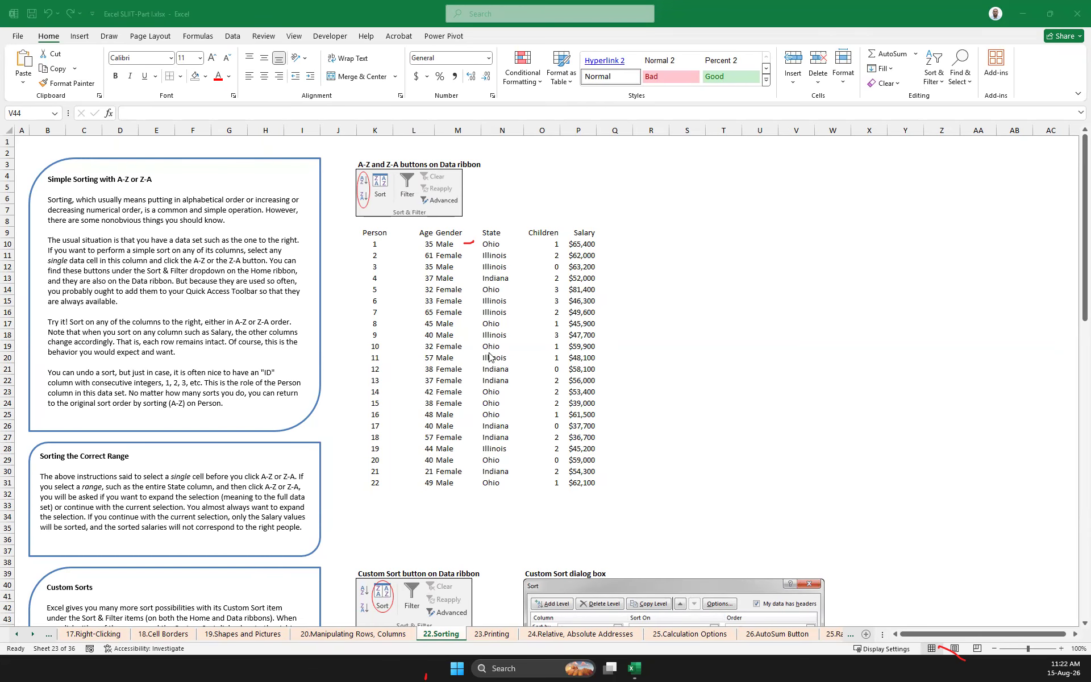
Select the Sorting sheet's data set K9:P31 including its headers and open a custom sort for it
{"action": "left_click", "coordinate": [445, 299]}
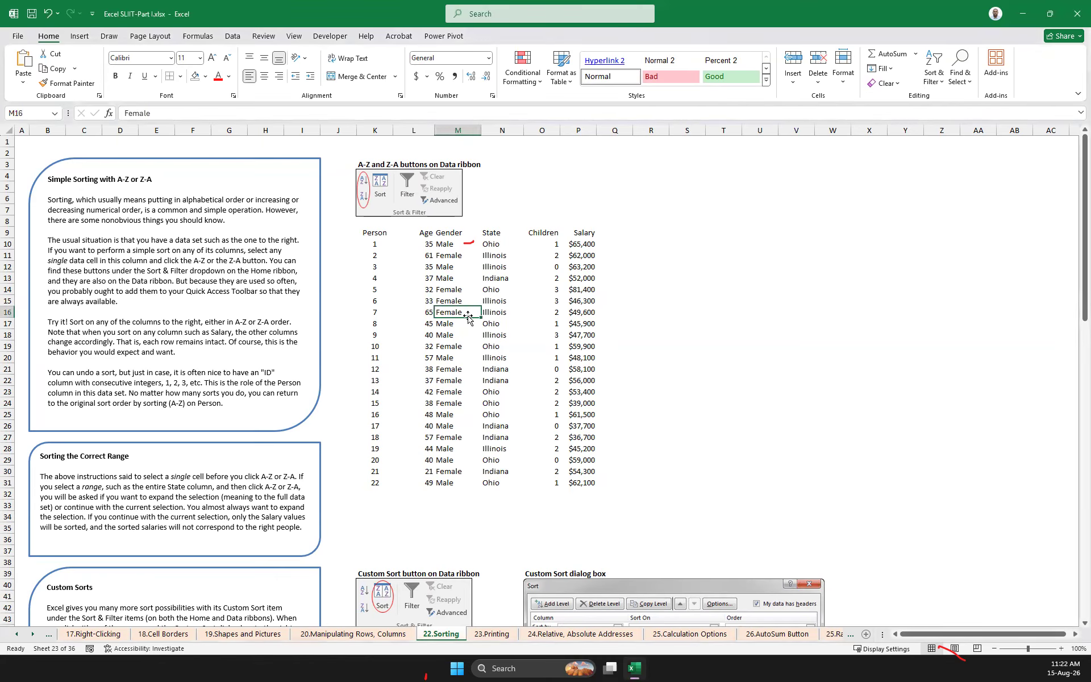
{"action": "left_click", "coordinate": [498, 300]}
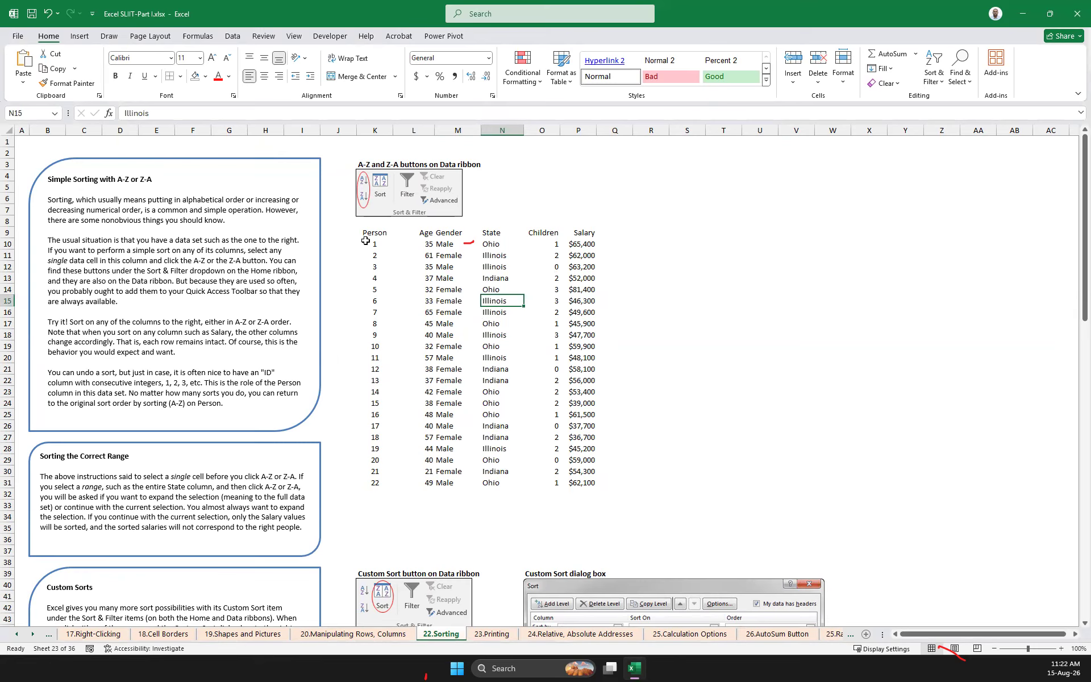
{"action": "left_click_drag", "start_coordinate": [370, 232], "coordinate": [583, 484]}
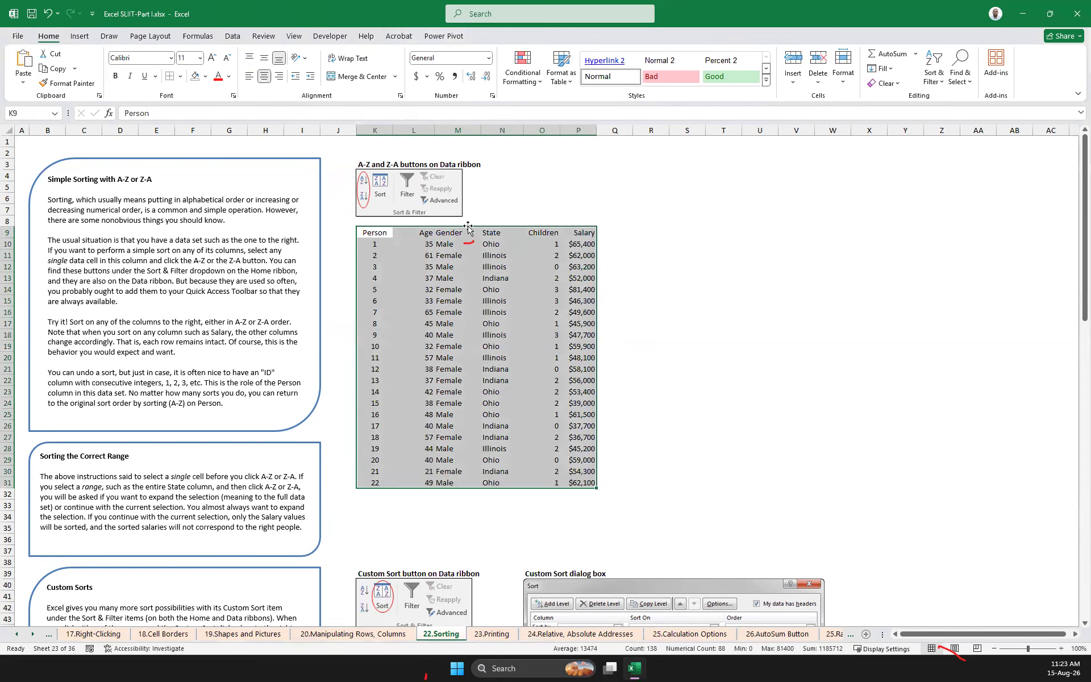
{"action": "left_click", "coordinate": [944, 85]}
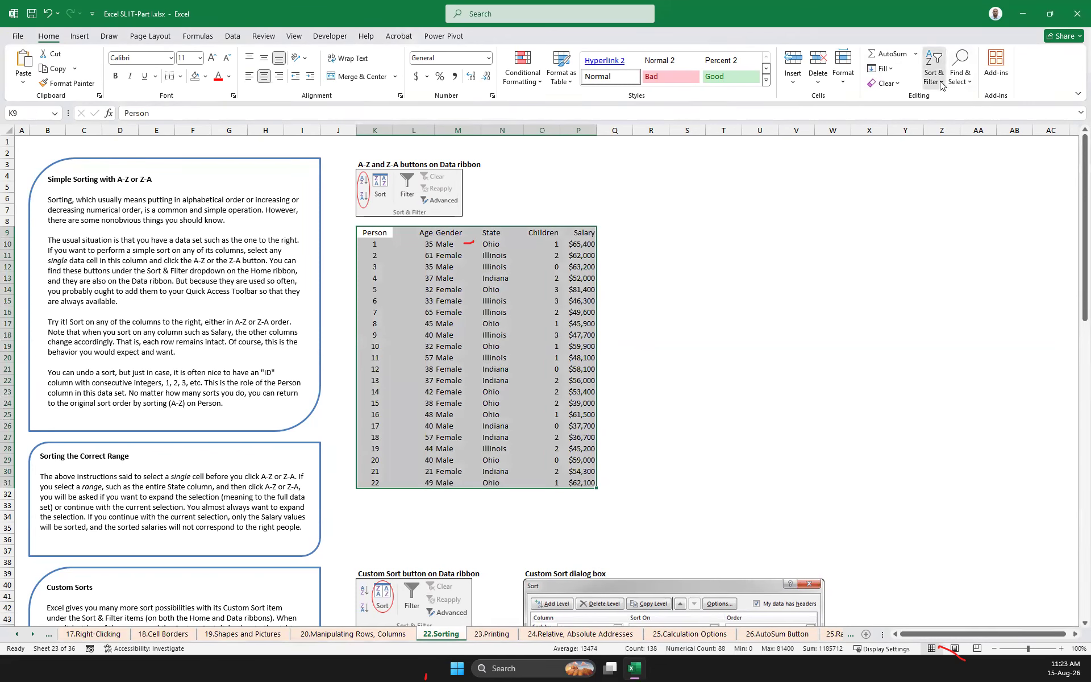
{"action": "left_click", "coordinate": [961, 131]}
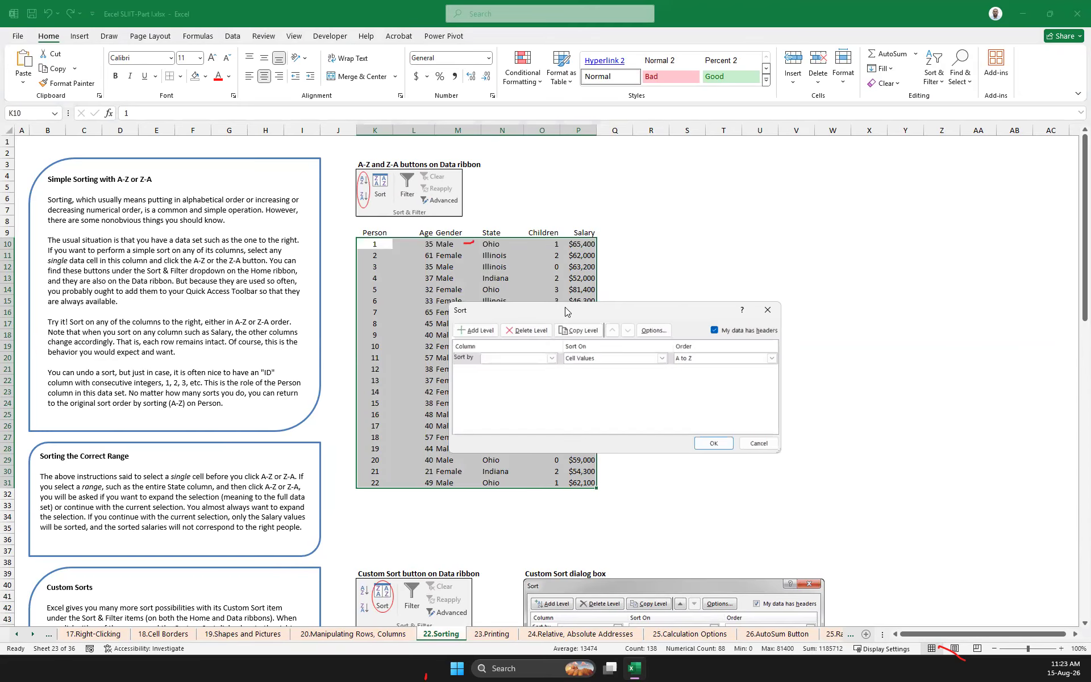
{"action": "left_click_drag", "start_coordinate": [566, 311], "coordinate": [925, 277]}
{"action": "left_click", "coordinate": [929, 283]}
{"action": "left_click", "coordinate": [932, 282]}
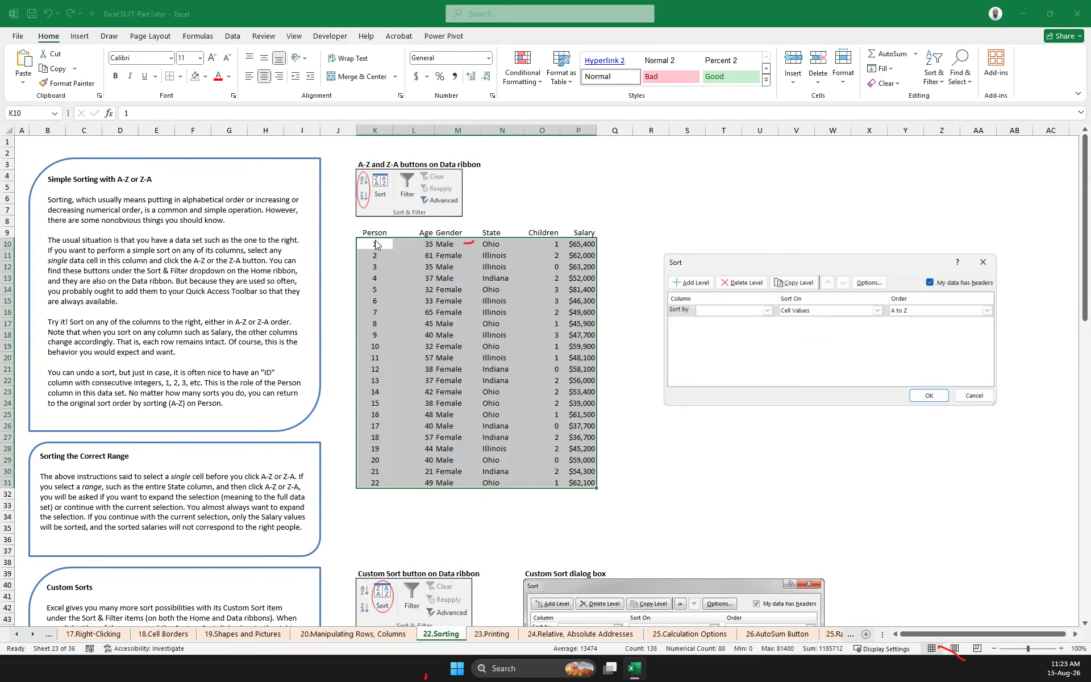
Set the first sort level to Age by cell values, from smallest to largest
{"action": "left_click", "coordinate": [767, 312]}
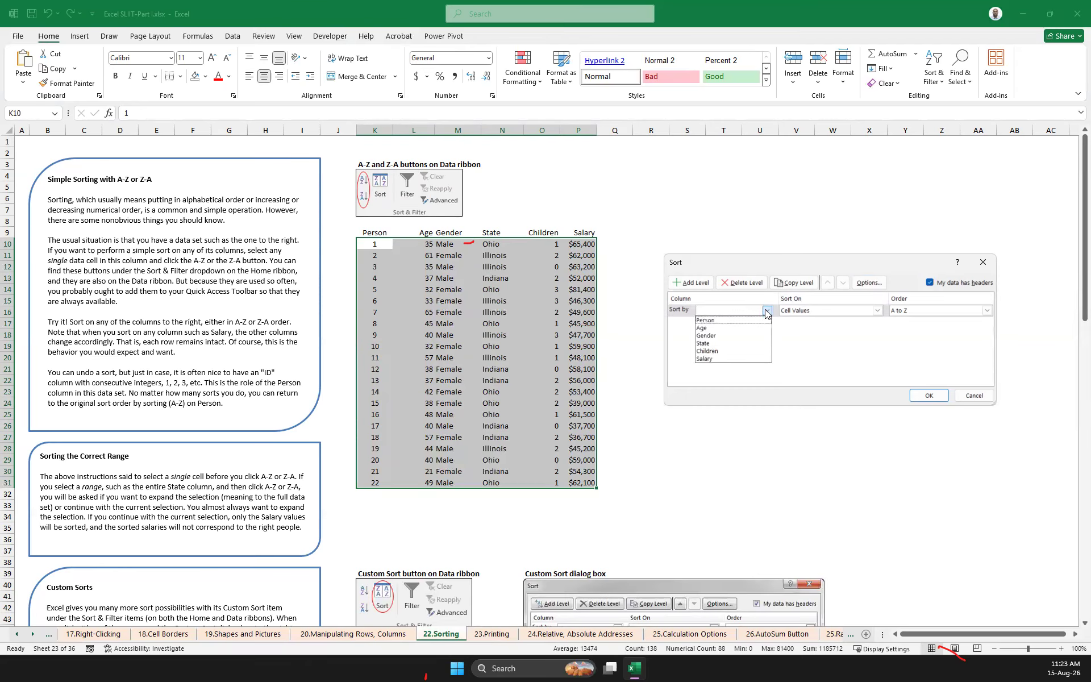
{"action": "left_click", "coordinate": [718, 326]}
{"action": "left_click", "coordinate": [940, 311]}
{"action": "left_click", "coordinate": [940, 313]}
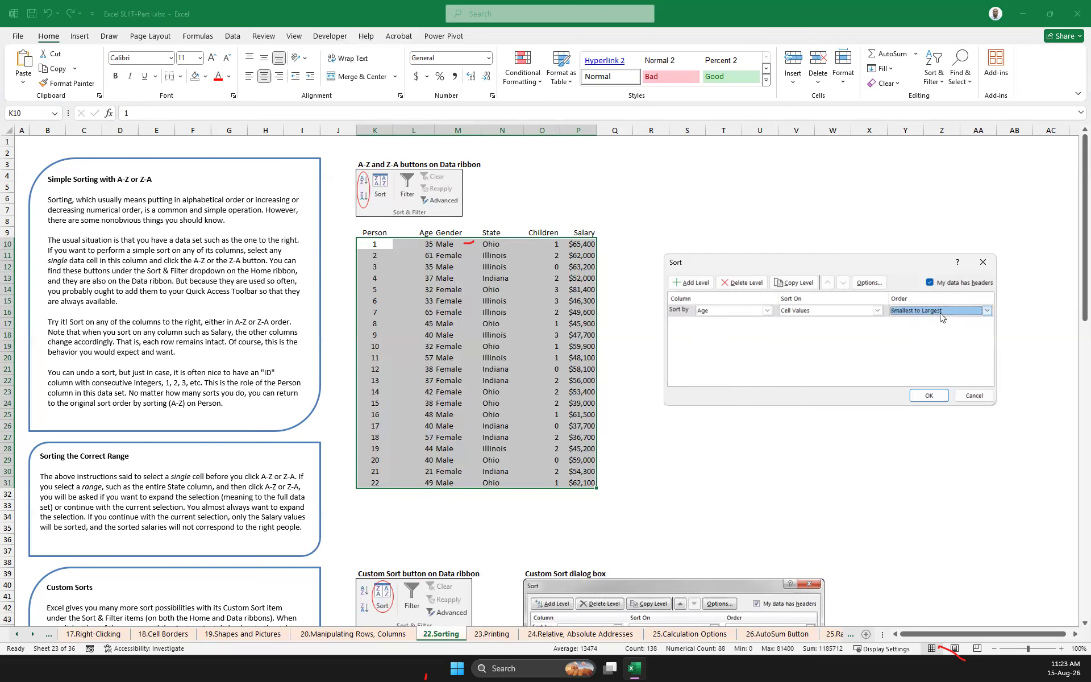
Add a second sort level for Gender by cell values in Z to A order
{"action": "left_click", "coordinate": [691, 282]}
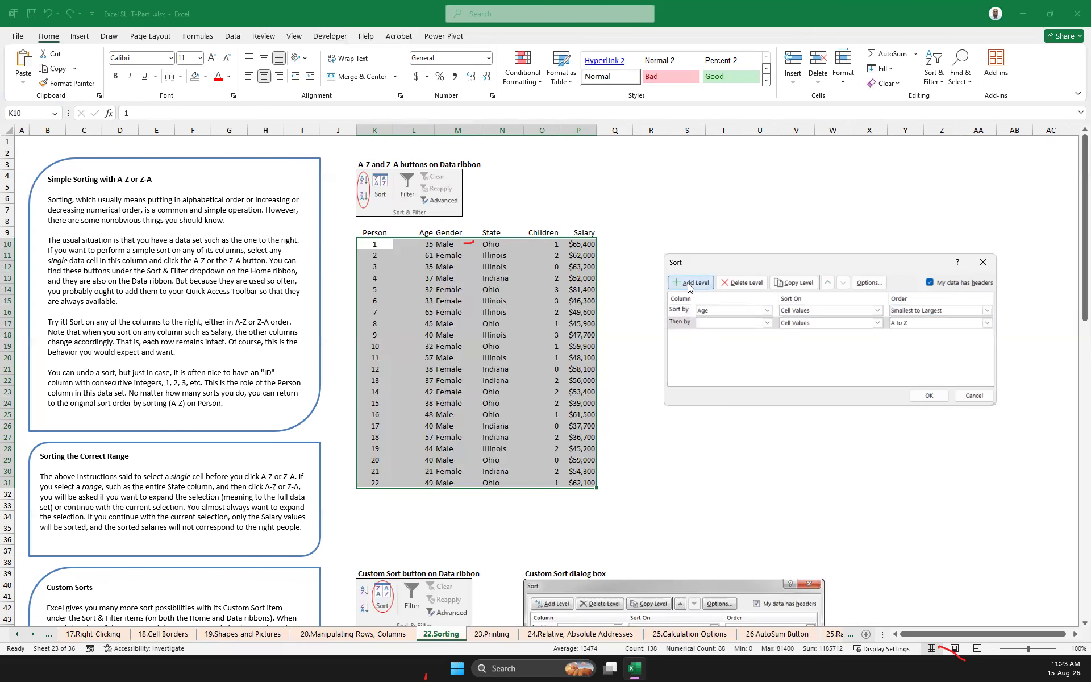
{"action": "left_click", "coordinate": [767, 323]}
{"action": "left_click", "coordinate": [716, 348]}
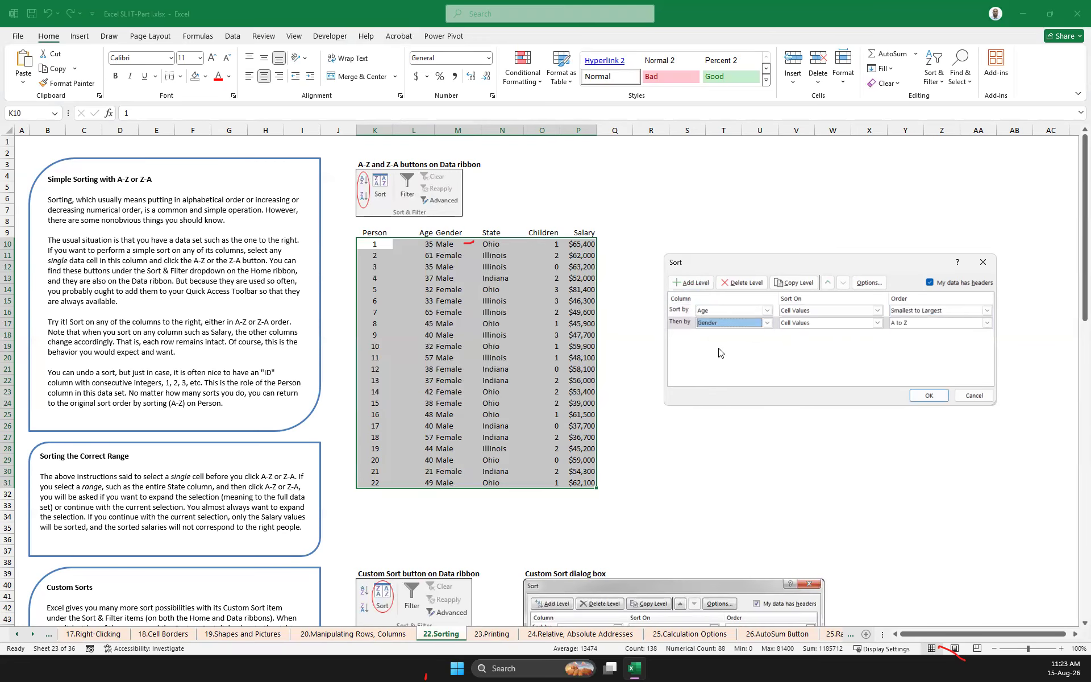
{"action": "left_click", "coordinate": [878, 323]}
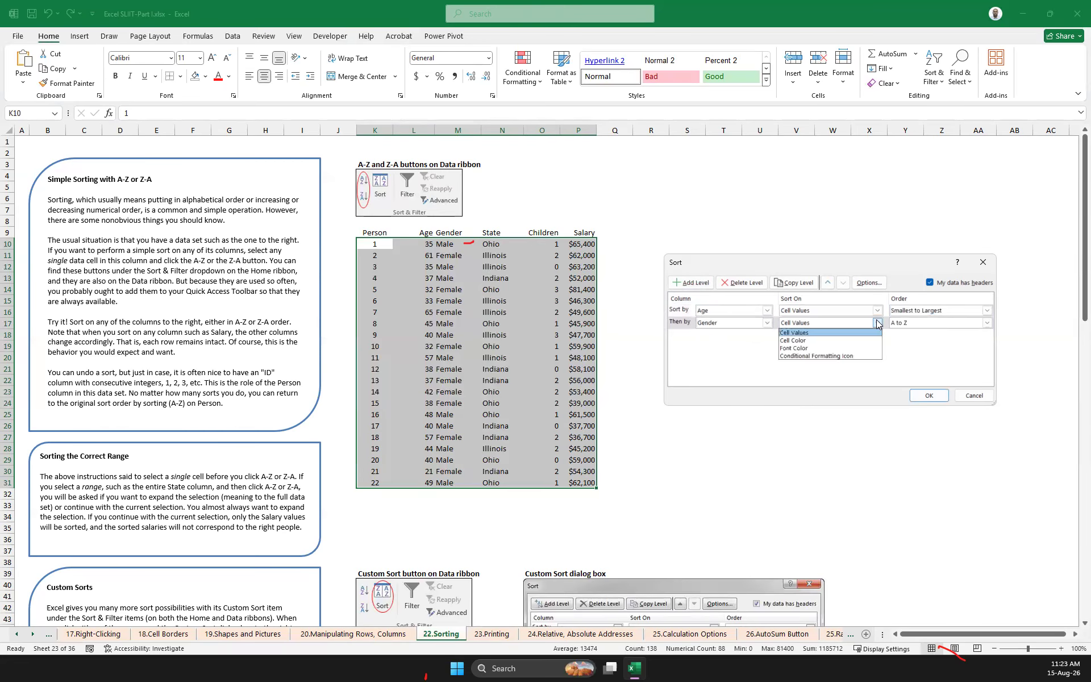
{"action": "left_click", "coordinate": [940, 353]}
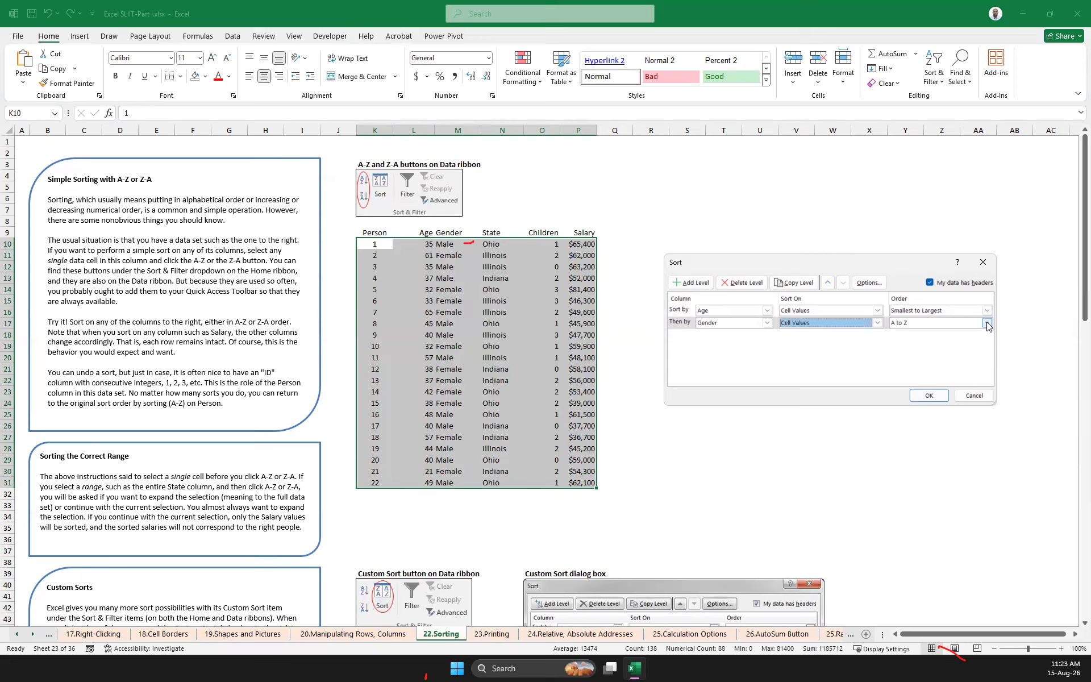
{"action": "left_click", "coordinate": [987, 323]}
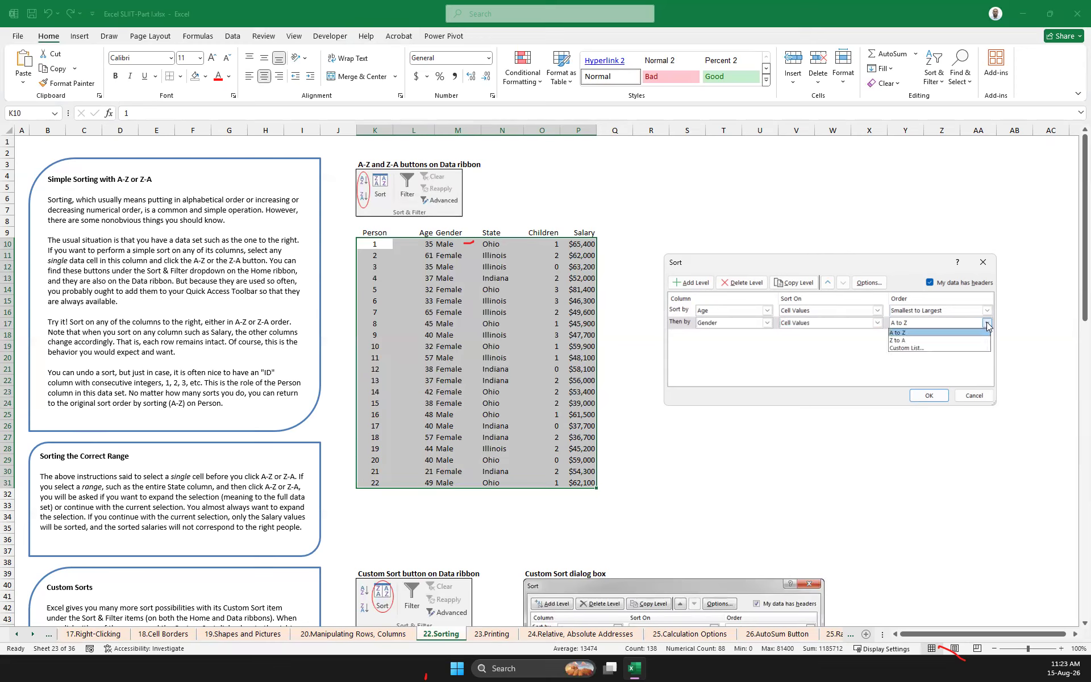
{"action": "left_click", "coordinate": [901, 341]}
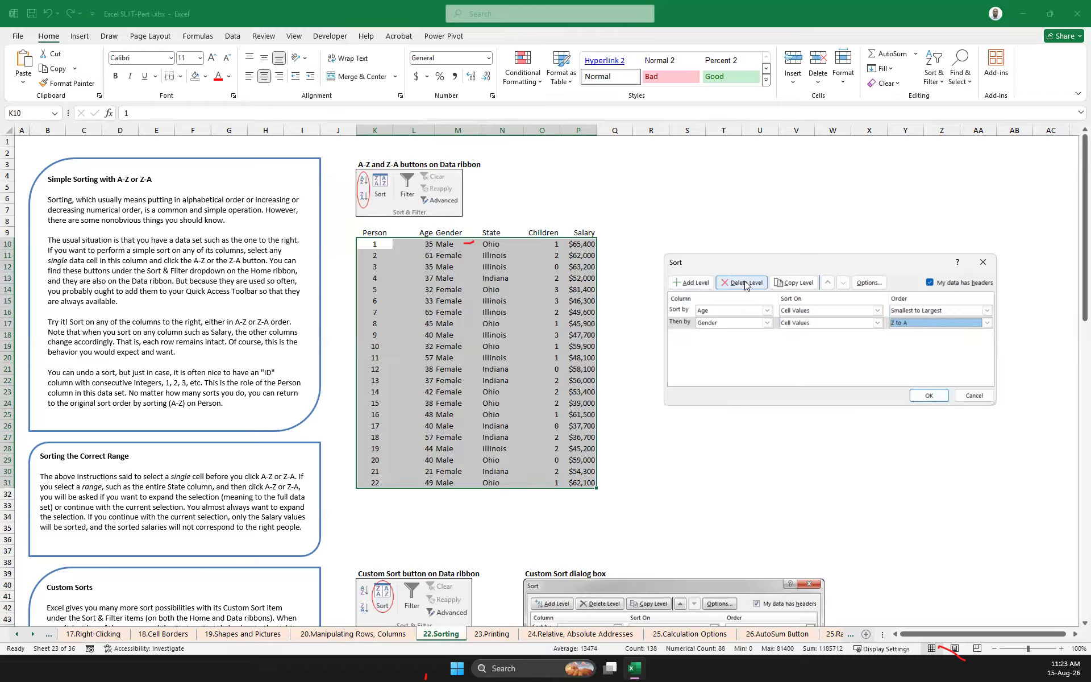
Add a third sort level for State by cell values in A to Z order
{"action": "left_click", "coordinate": [690, 283]}
{"action": "left_click", "coordinate": [766, 335]}
{"action": "left_click", "coordinate": [720, 374]}
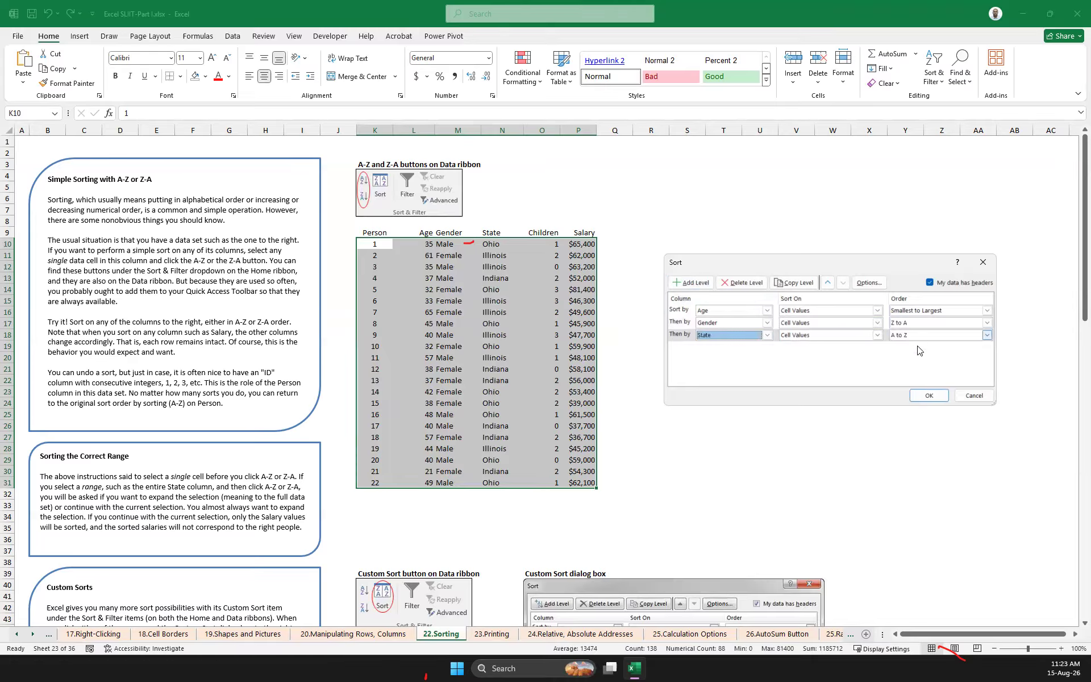
Add a fourth sort level for Salary from largest to smallest and apply the custom sort to the data set
{"action": "left_click", "coordinate": [692, 283]}
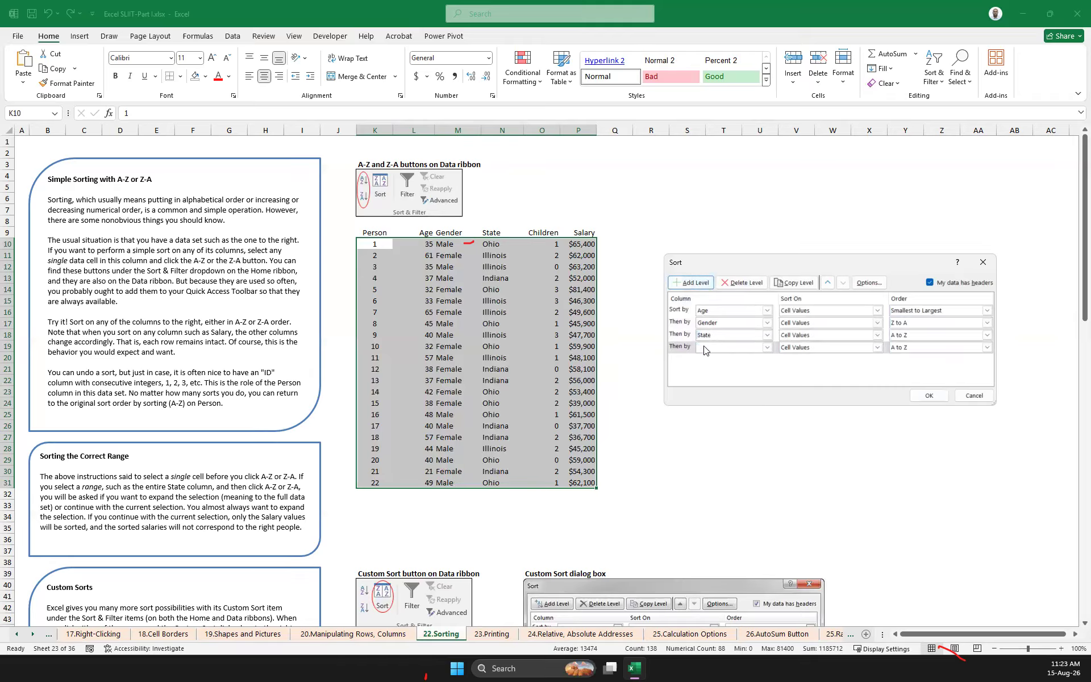
{"action": "left_click", "coordinate": [767, 347]}
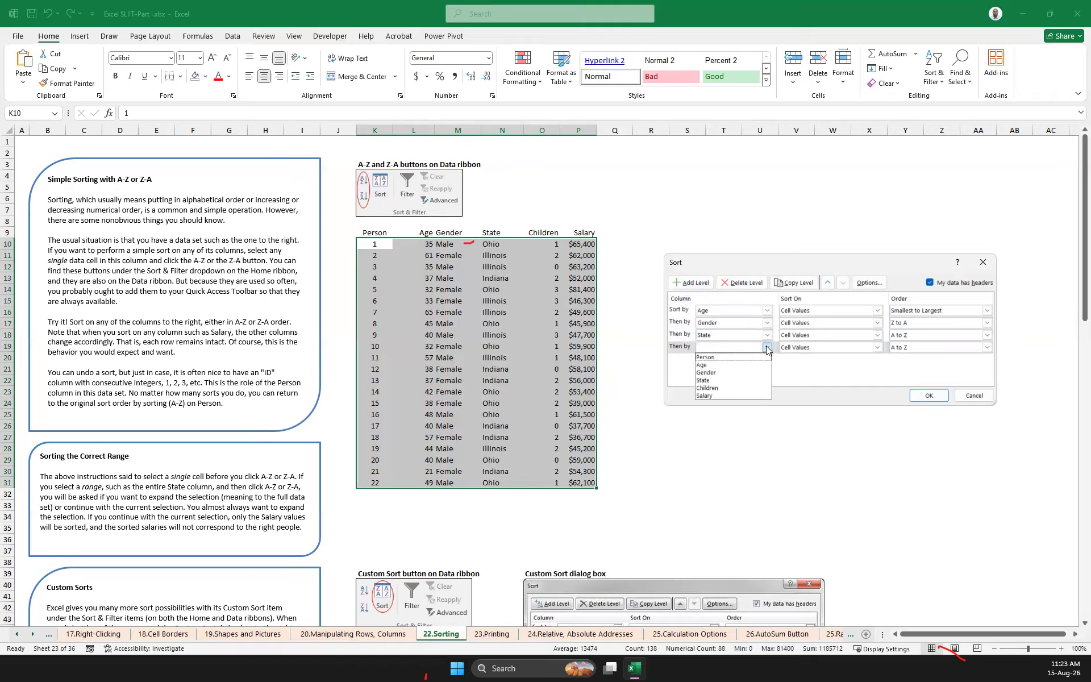
{"action": "left_click", "coordinate": [727, 394]}
{"action": "left_click", "coordinate": [951, 350]}
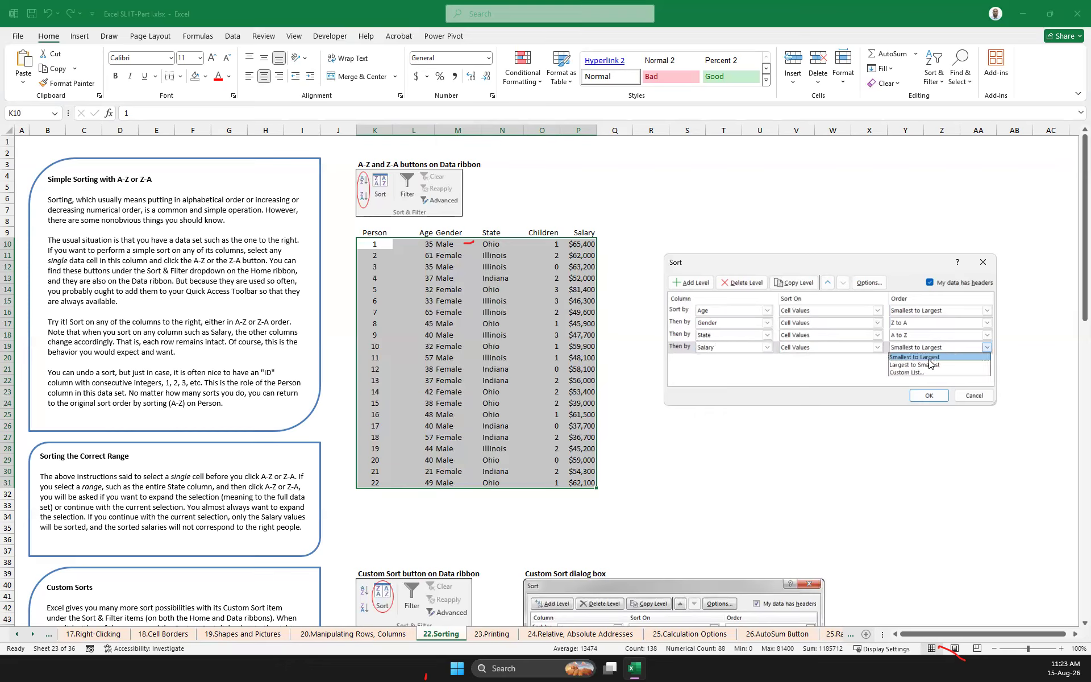
{"action": "left_click", "coordinate": [943, 364]}
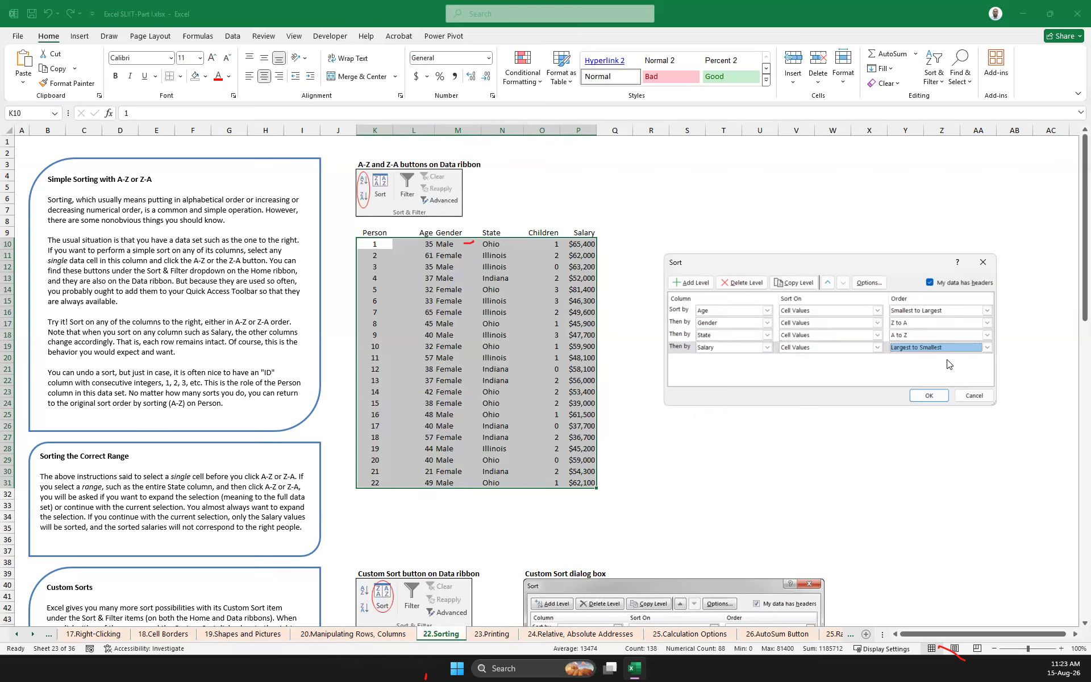
{"action": "left_click", "coordinate": [932, 396]}
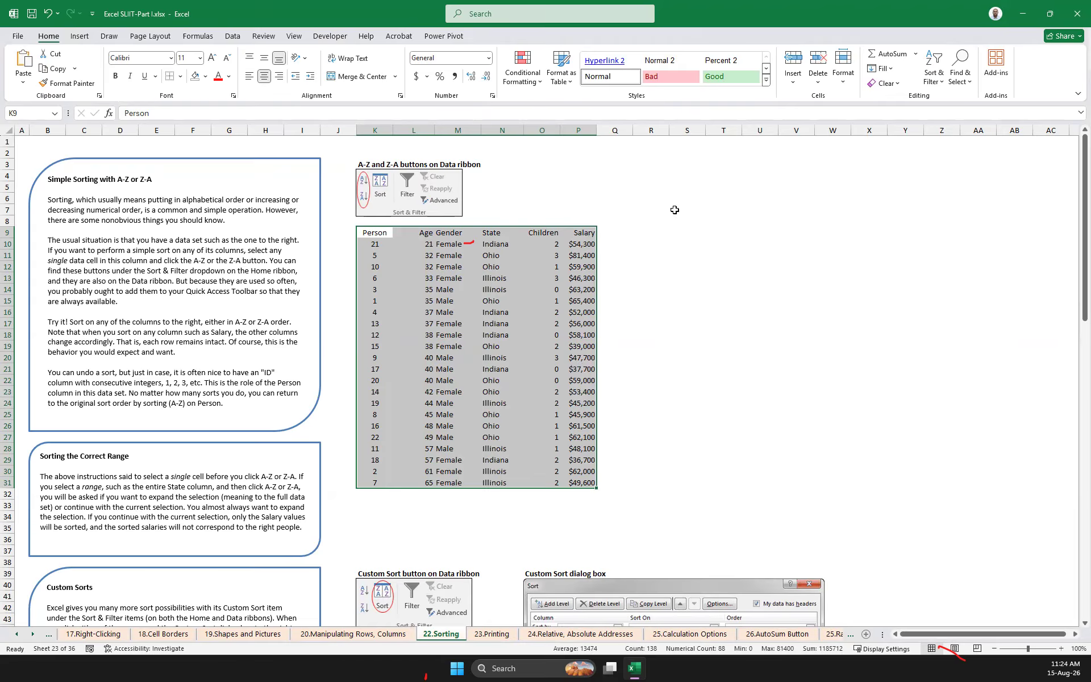
{"action": "left_click", "coordinate": [935, 85]}
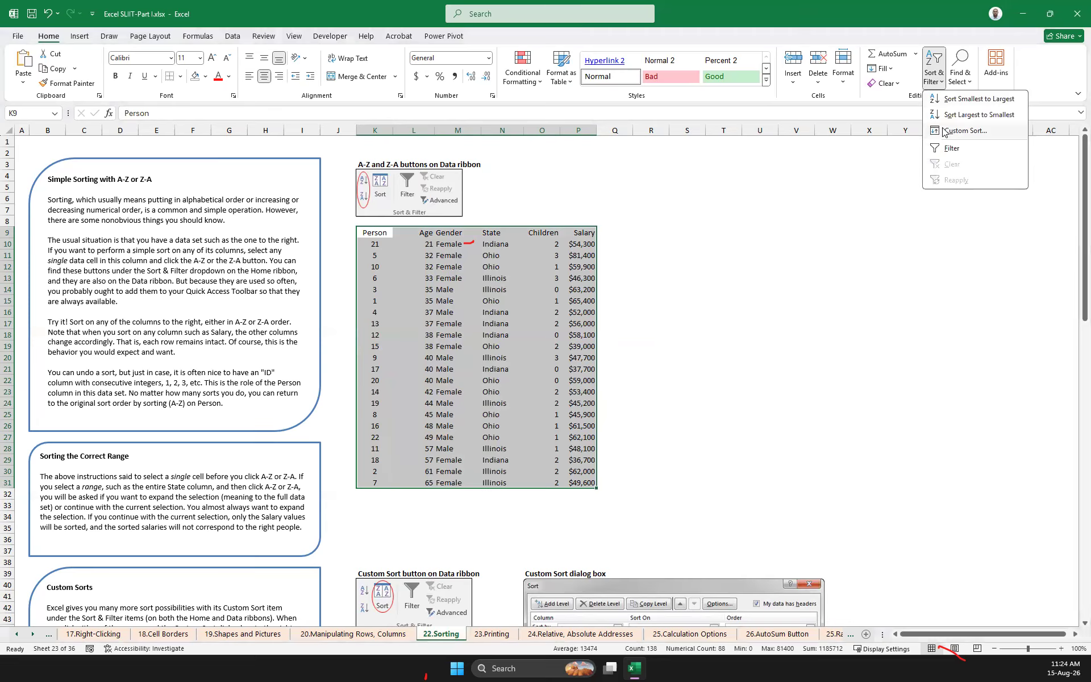
{"action": "left_click", "coordinate": [945, 126]}
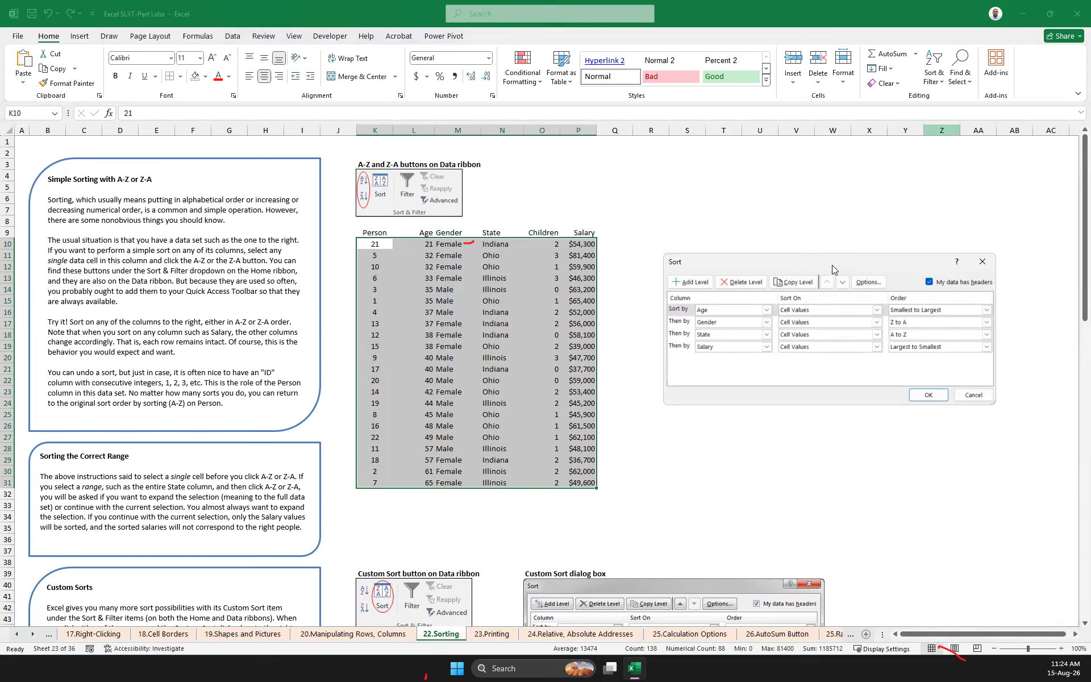
{"action": "left_click_drag", "start_coordinate": [832, 265], "coordinate": [852, 226]}
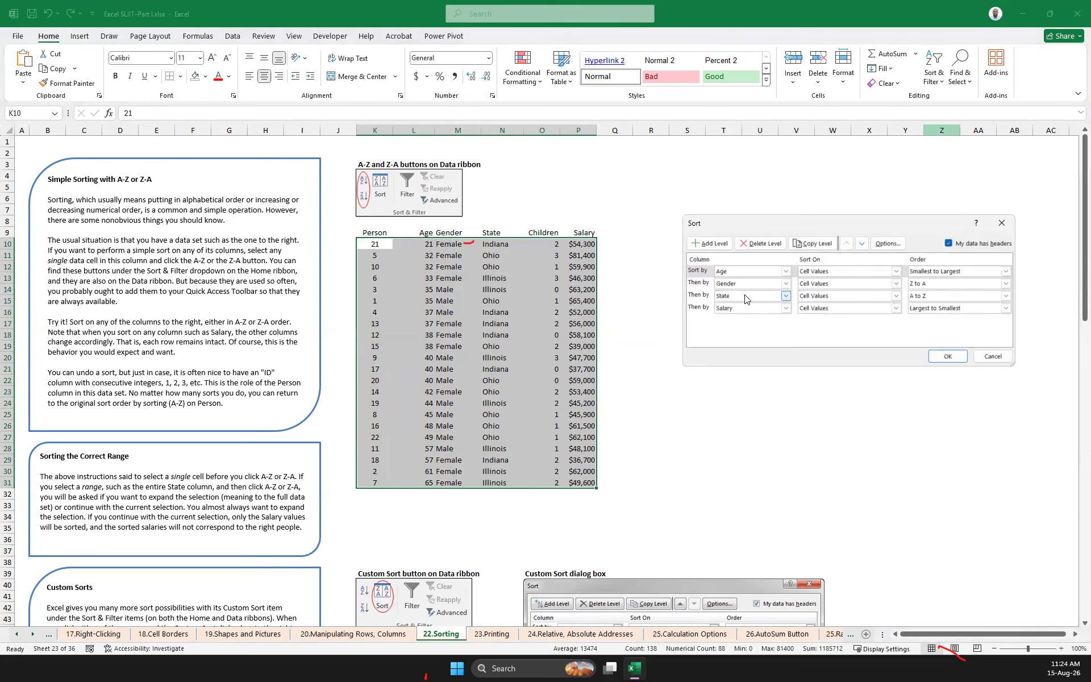
{"action": "left_click", "coordinate": [703, 287]}
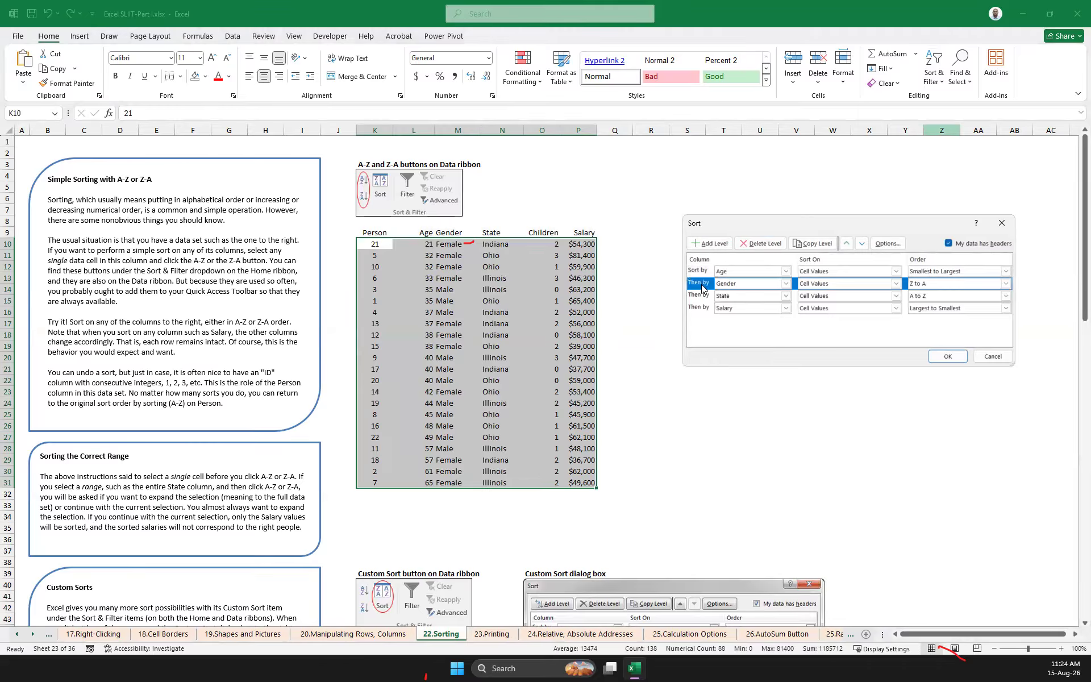
{"action": "left_click", "coordinate": [762, 244]}
{"action": "left_click", "coordinate": [762, 243]}
{"action": "left_click", "coordinate": [761, 243]}
{"action": "left_click", "coordinate": [761, 243]}
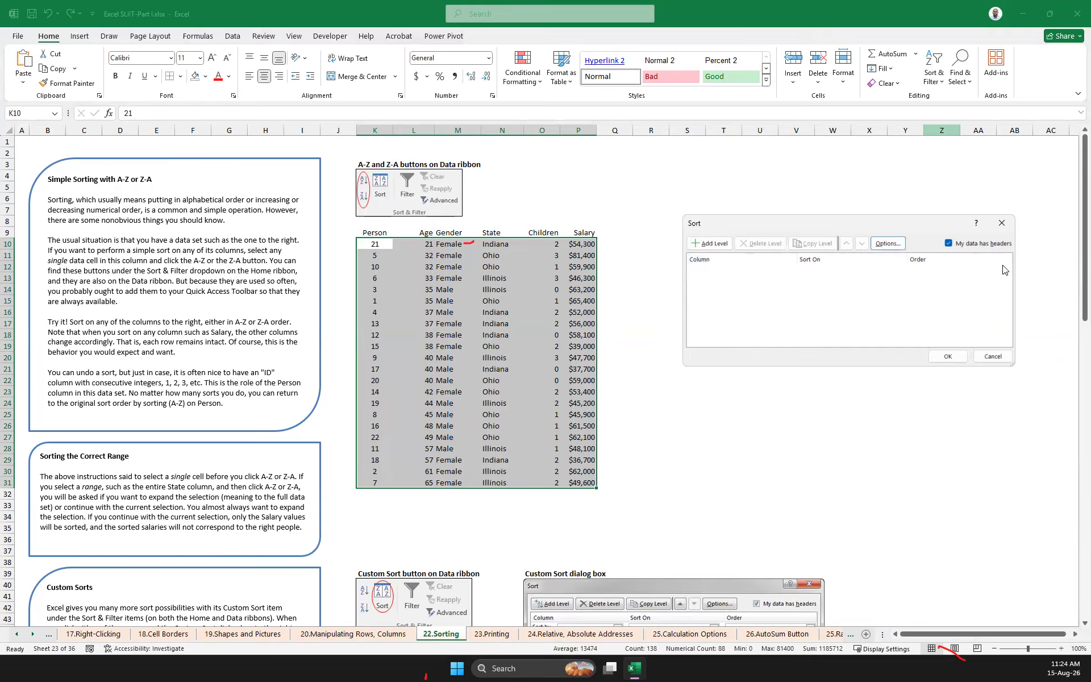
{"action": "left_click", "coordinate": [1001, 223]}
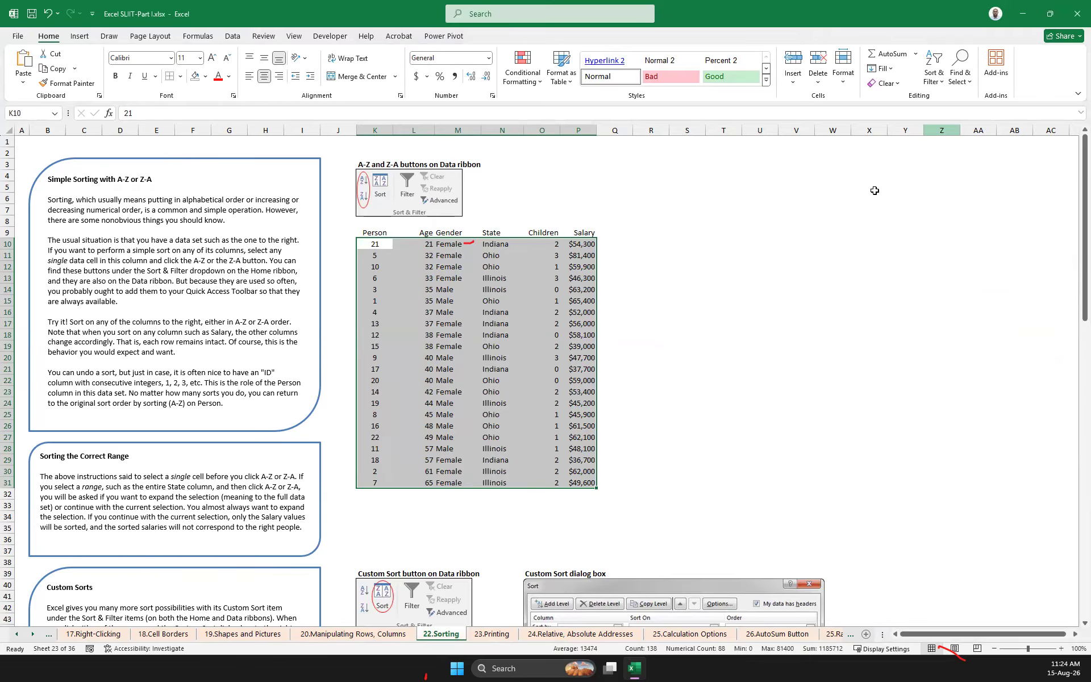
Sort the selected data set from smallest to largest by the Person column
{"action": "left_click", "coordinate": [942, 85]}
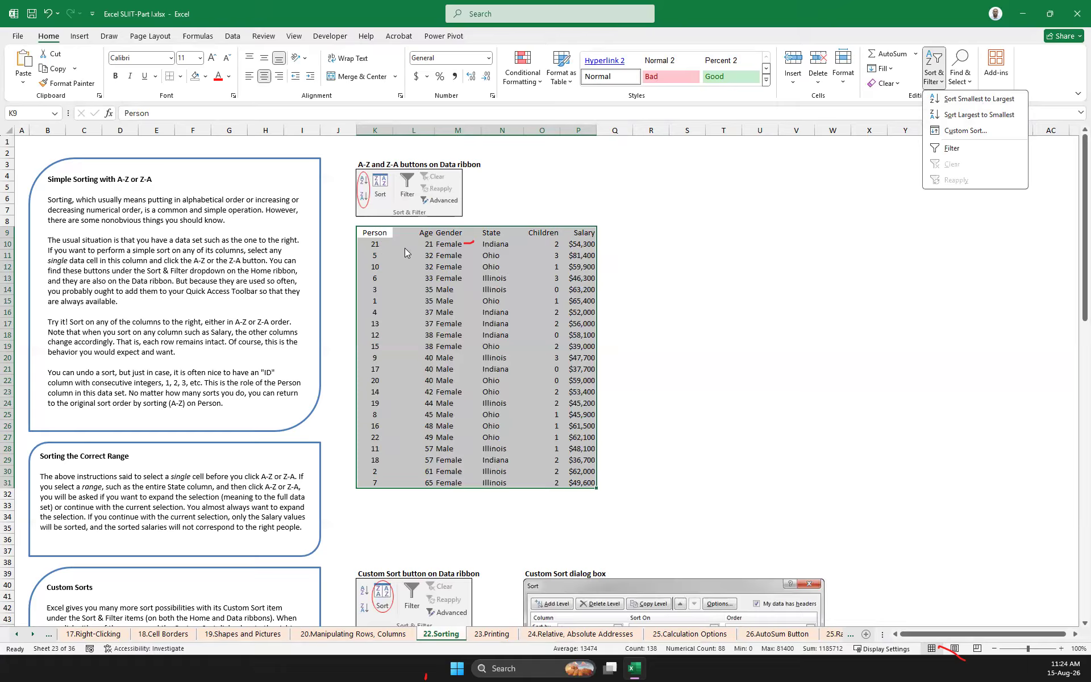
{"action": "left_click", "coordinate": [993, 100]}
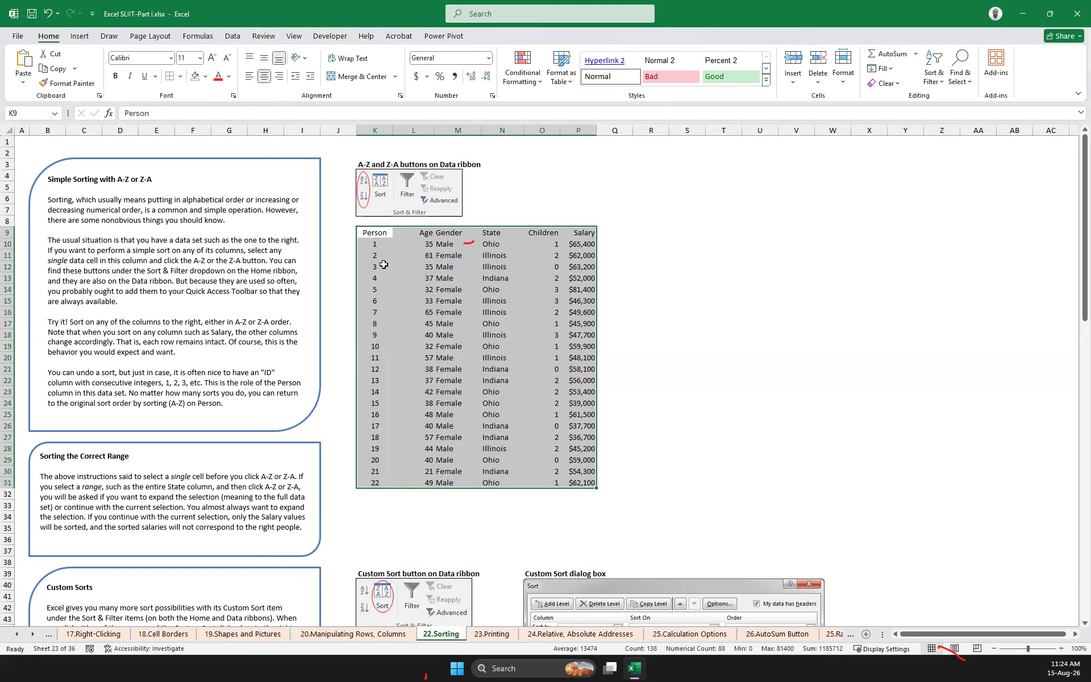
Sort the selected data set by Person from largest to smallest, and return it to smallest to largest
{"action": "left_click", "coordinate": [945, 87]}
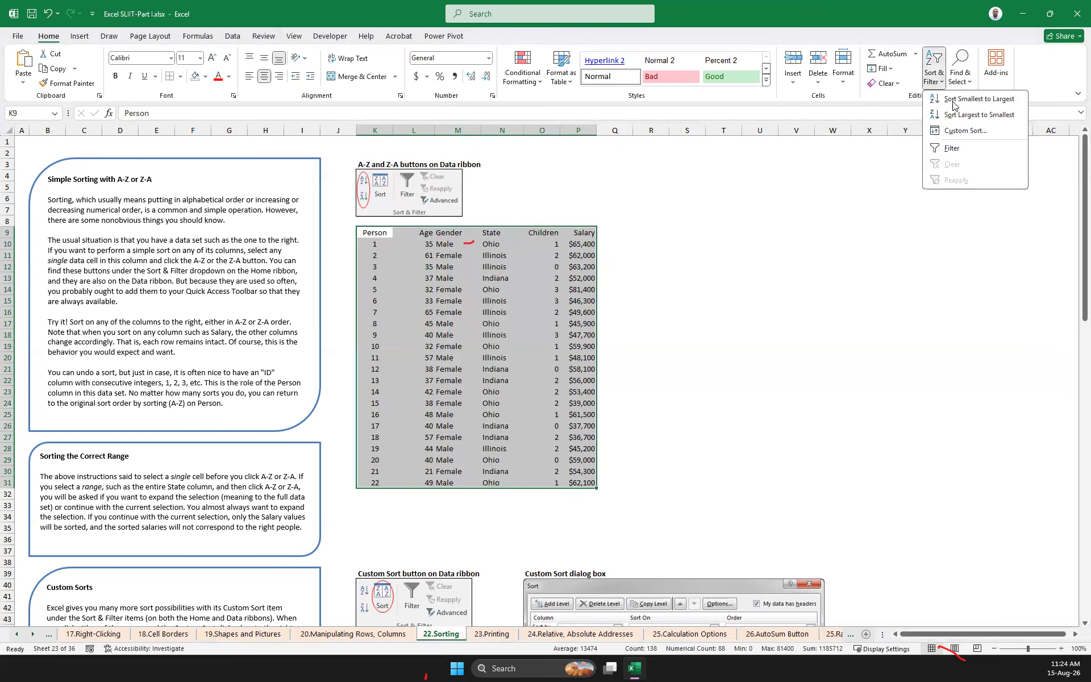
{"action": "left_click", "coordinate": [963, 115]}
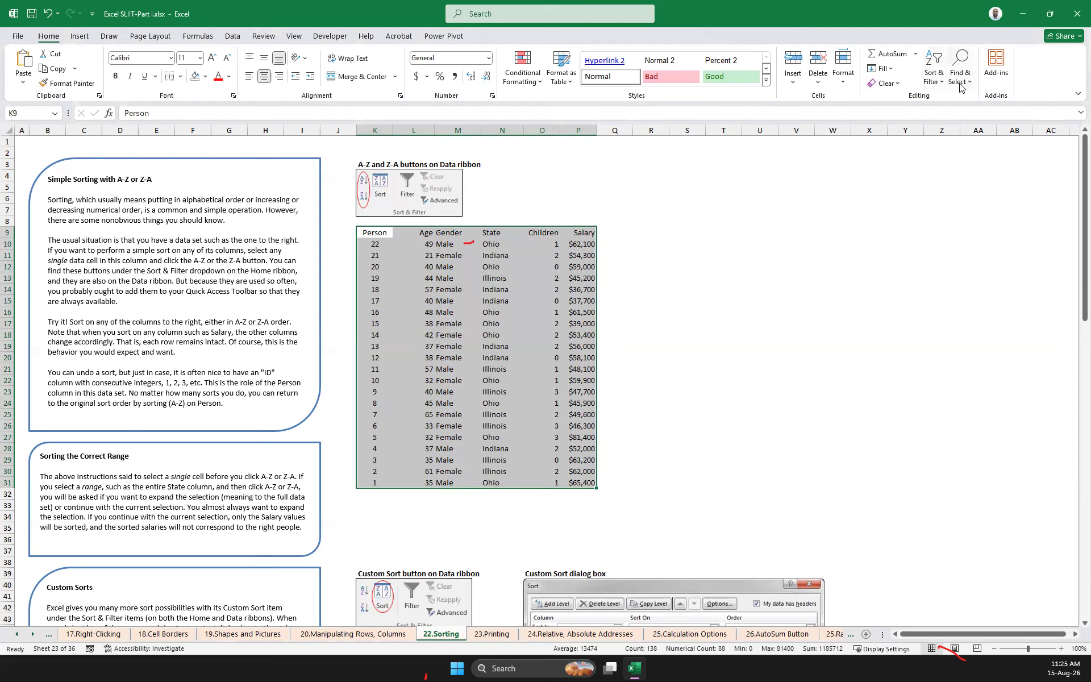
{"action": "left_click", "coordinate": [940, 88]}
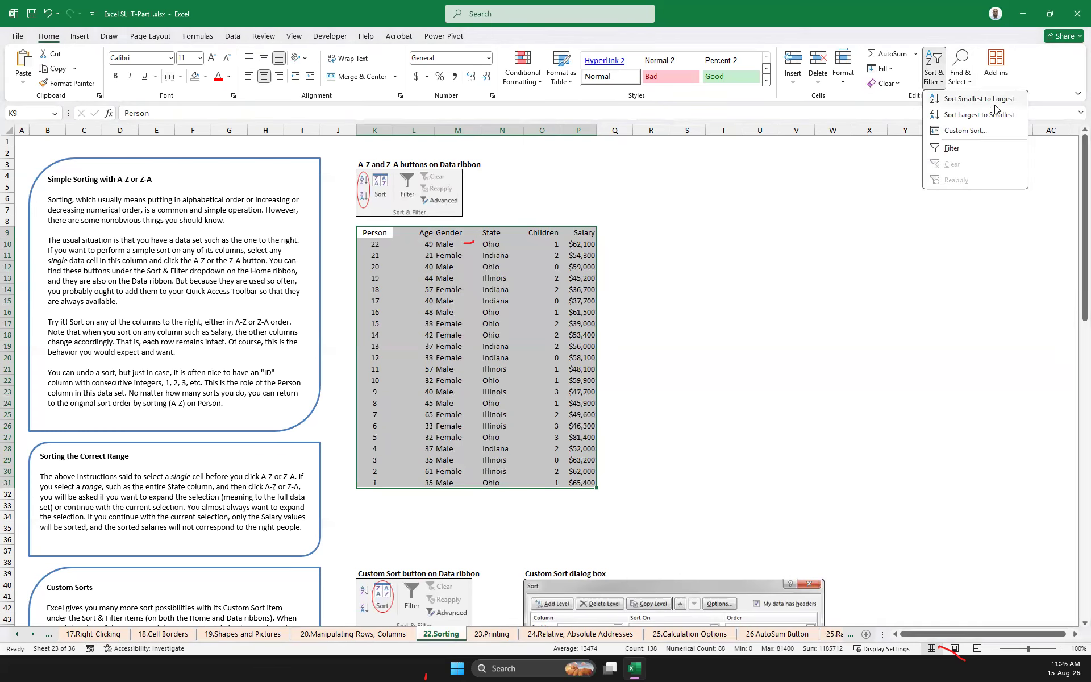
{"action": "left_click", "coordinate": [992, 100]}
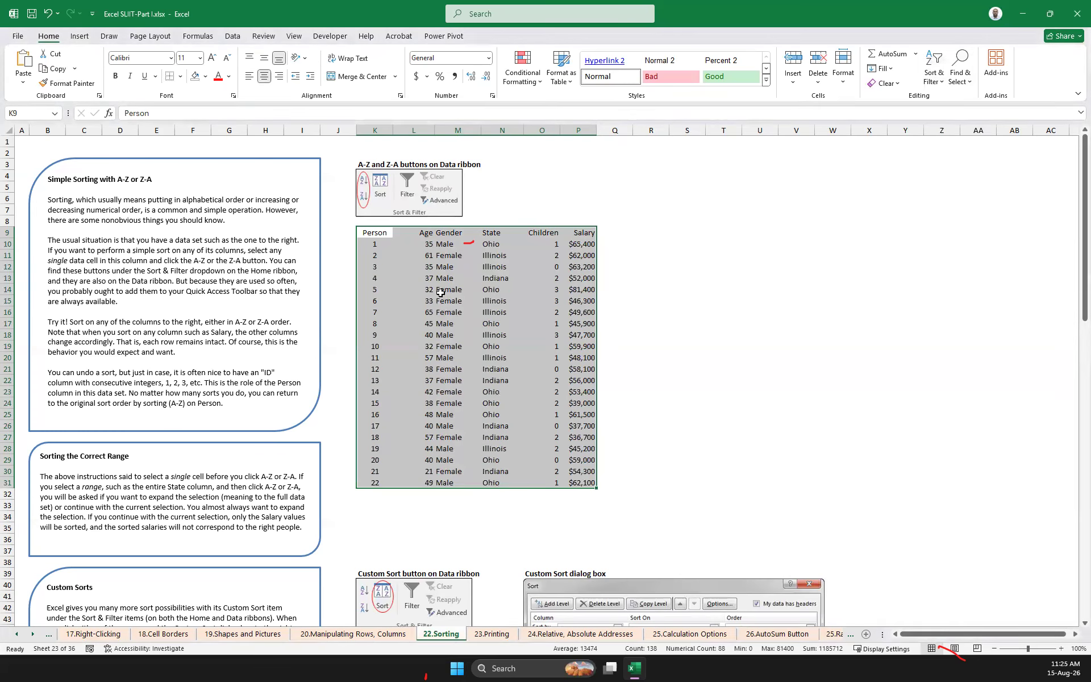
Select the whole Person-to-Salary data set and apply a custom sort by Salary on cell values, largest to smallest
{"action": "left_click", "coordinate": [726, 300]}
{"action": "left_click_drag", "start_coordinate": [374, 232], "coordinate": [595, 484]}
{"action": "left_click", "coordinate": [934, 73]}
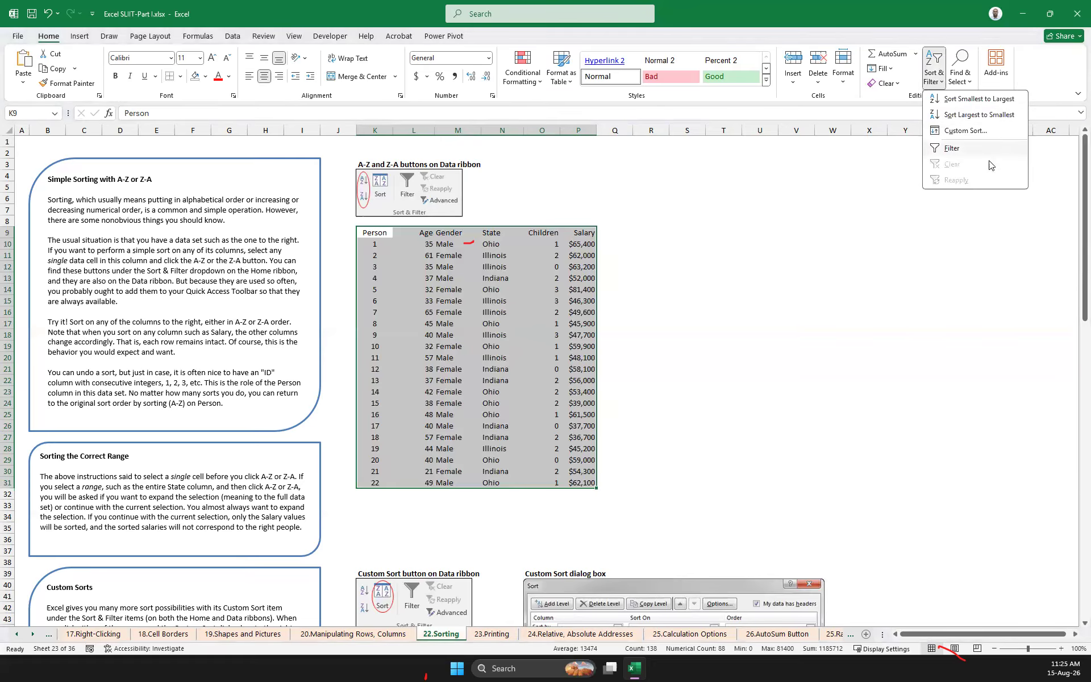
{"action": "left_click", "coordinate": [965, 131]}
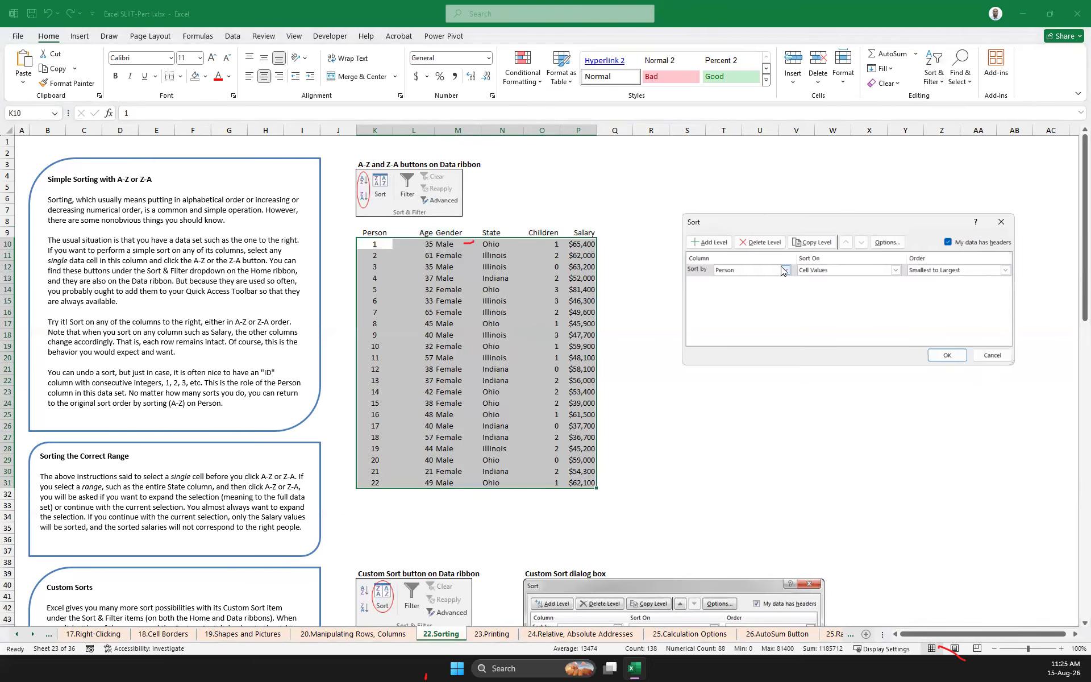
{"action": "left_click", "coordinate": [787, 270]}
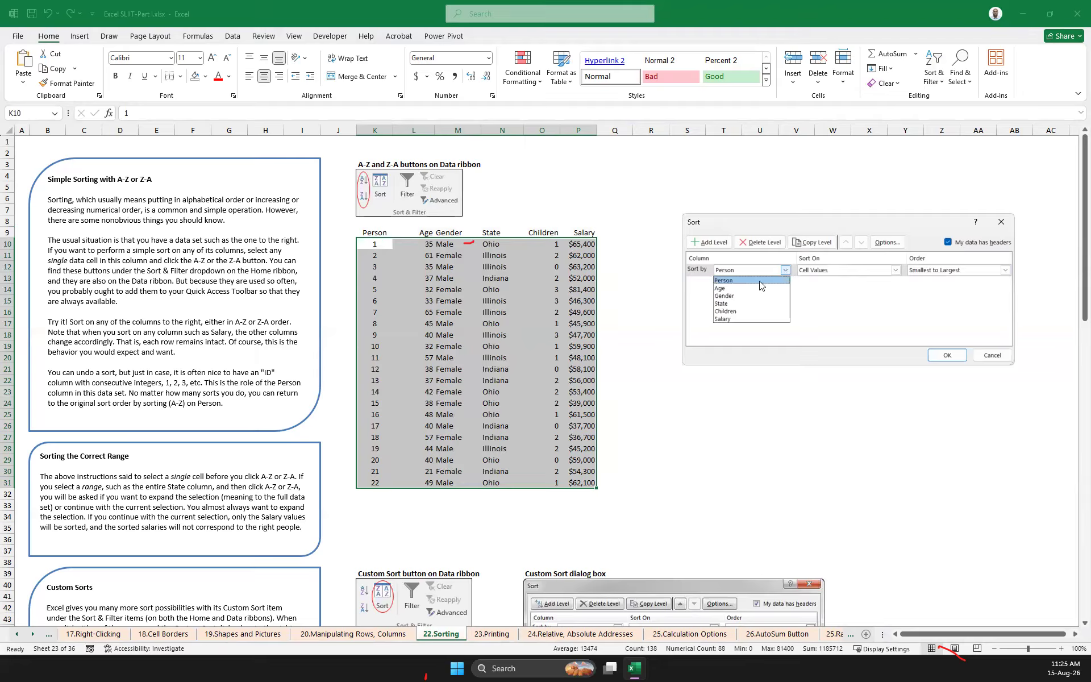
{"action": "left_click", "coordinate": [736, 319]}
{"action": "left_click", "coordinate": [932, 271]}
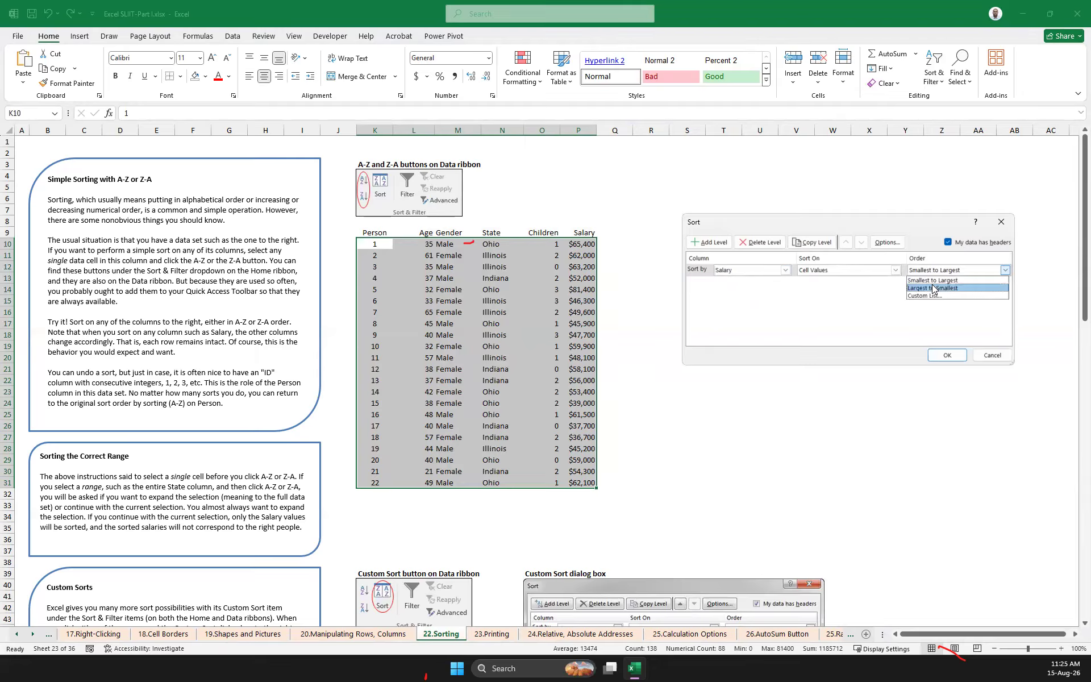
{"action": "left_click", "coordinate": [932, 287]}
{"action": "left_click", "coordinate": [949, 355]}
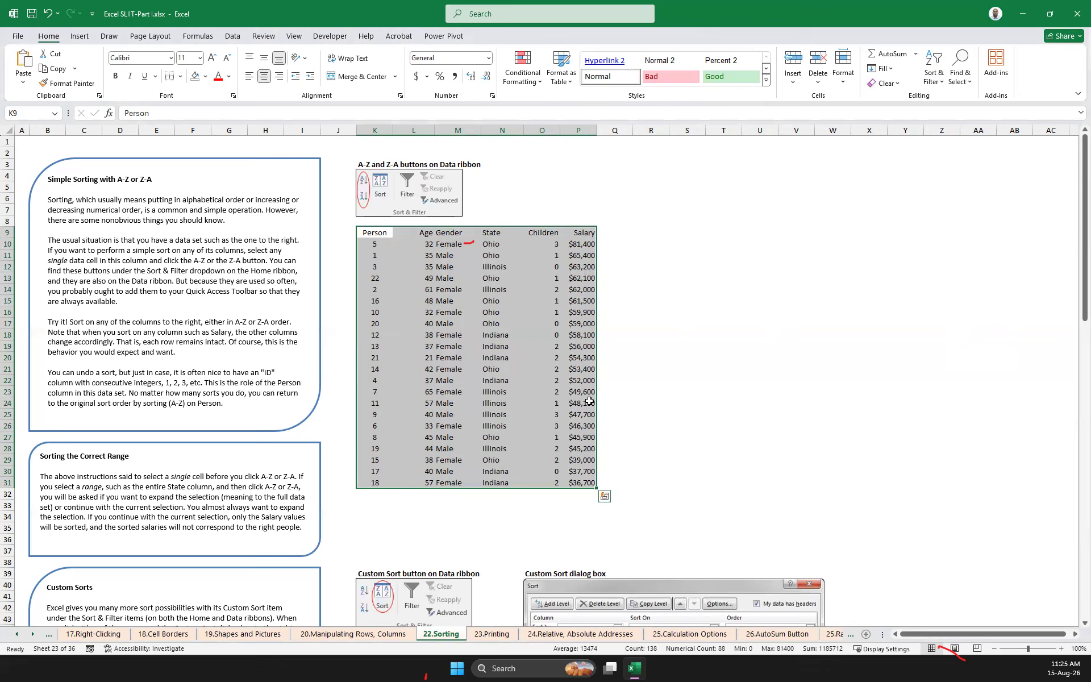
Add a second custom sort level for Gender in A to Z order below Salary and apply the sort
{"action": "left_click", "coordinate": [934, 74]}
{"action": "left_click", "coordinate": [978, 133]}
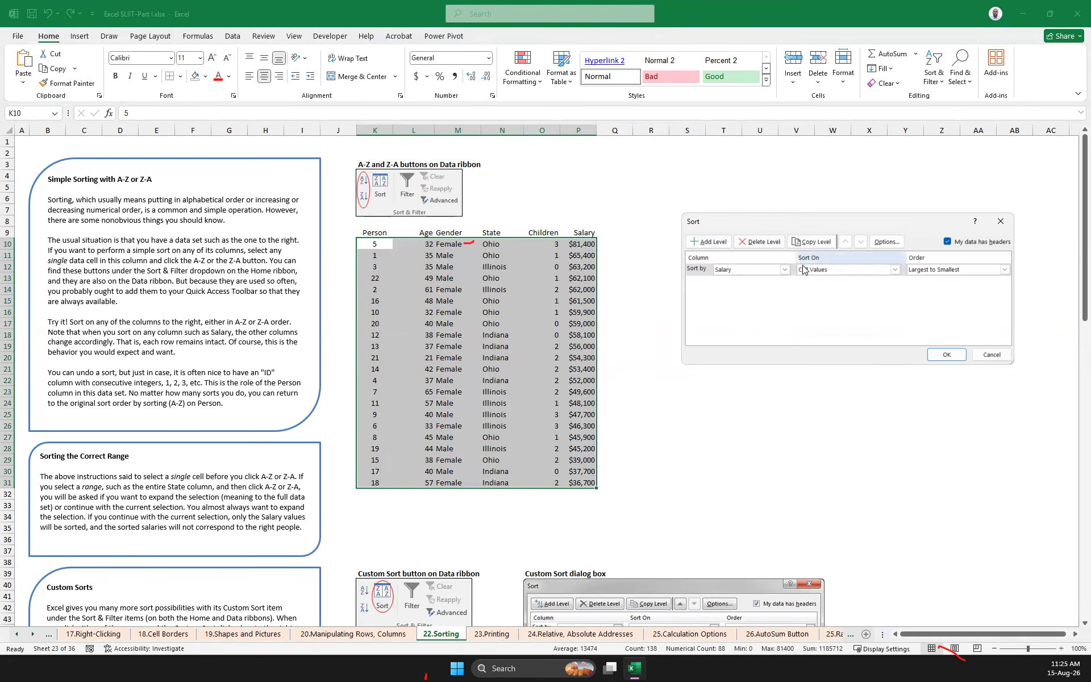
{"action": "left_click", "coordinate": [709, 242]}
{"action": "left_click", "coordinate": [788, 286]}
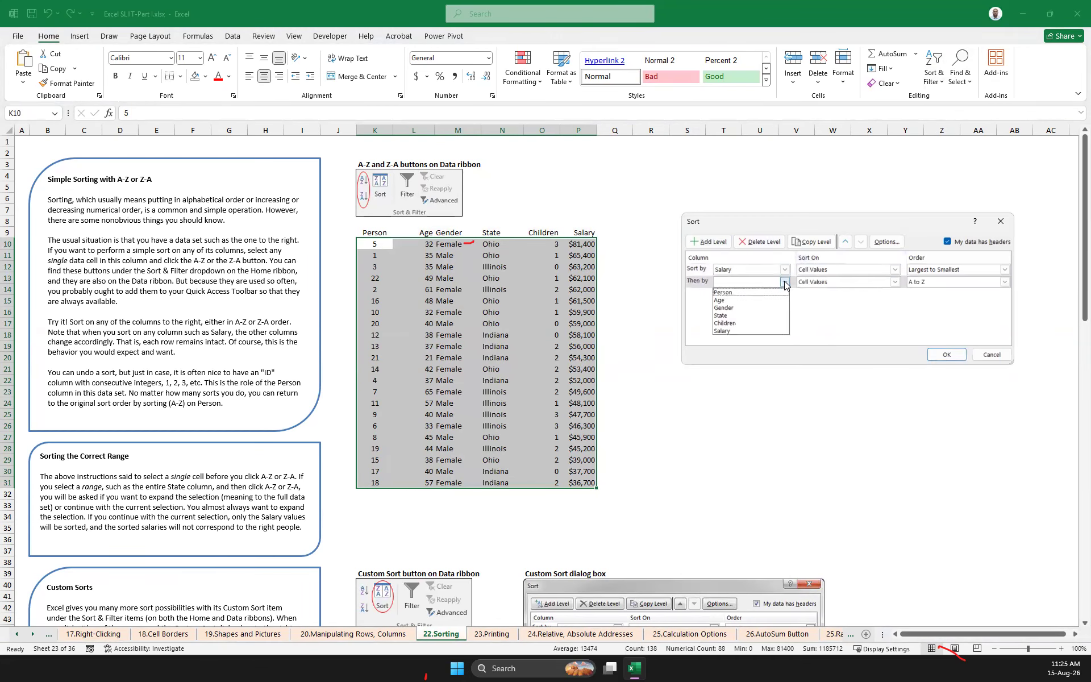
{"action": "left_click", "coordinate": [740, 305]}
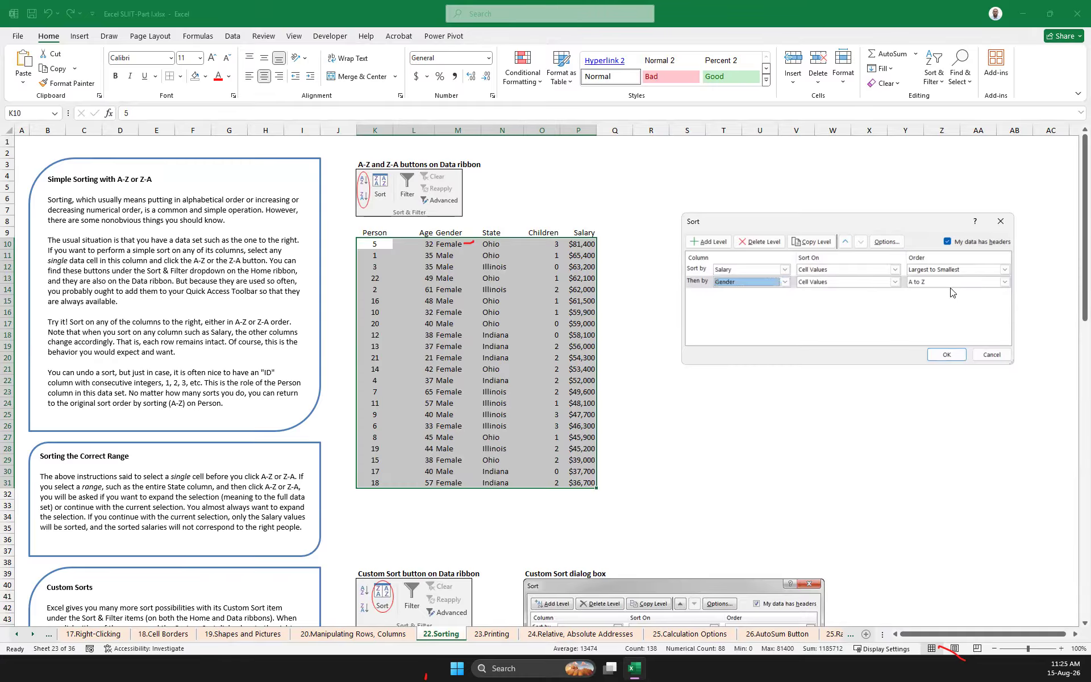
{"action": "left_click", "coordinate": [947, 355]}
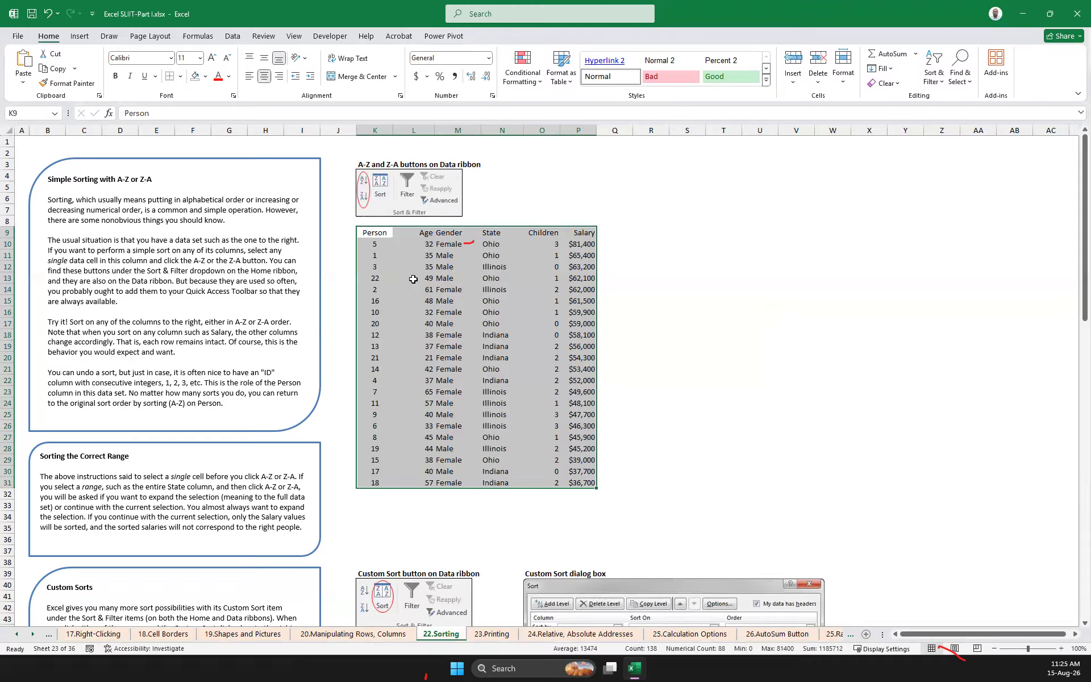
Start a custom sort on the Order, Time and Day data set (K84:M109) with Day as the sort column
{"action": "scroll", "coordinate": [659, 282], "scroll_direction": "down", "scroll_amount": 4}
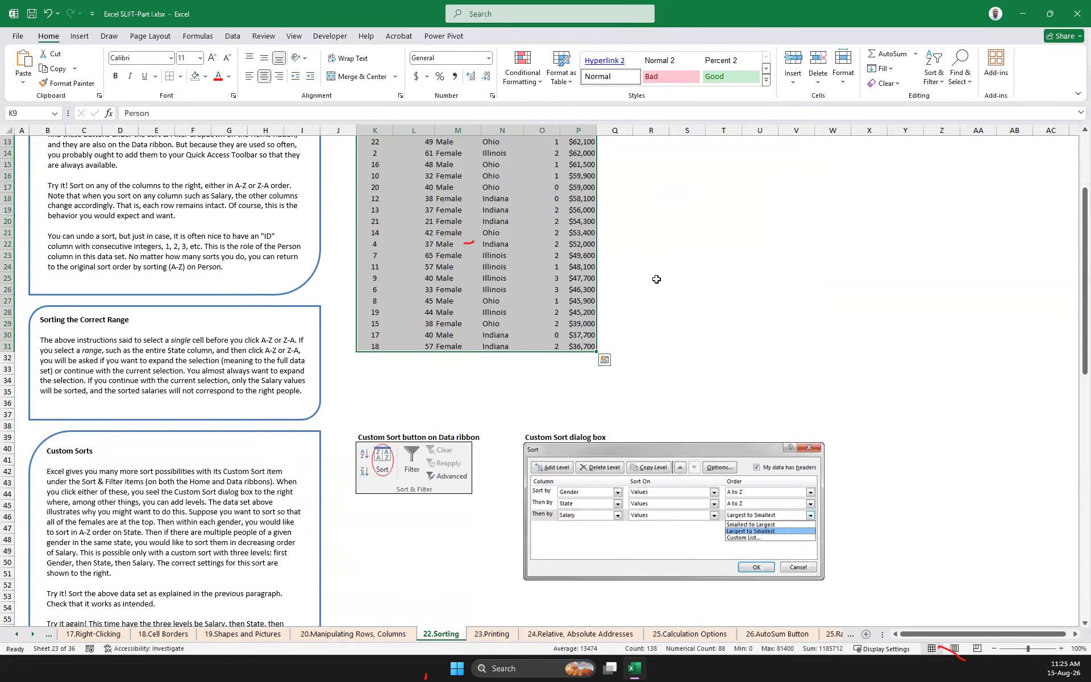
{"action": "scroll", "coordinate": [646, 283], "scroll_direction": "down", "scroll_amount": 5}
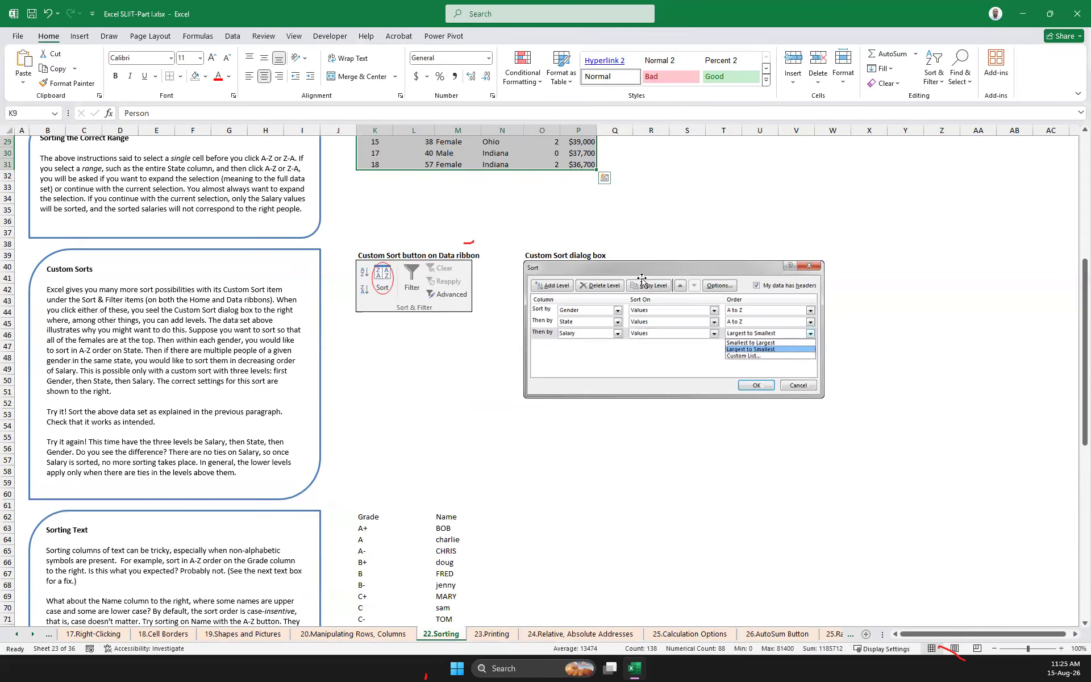
{"action": "scroll", "coordinate": [642, 279], "scroll_direction": "down", "scroll_amount": 3}
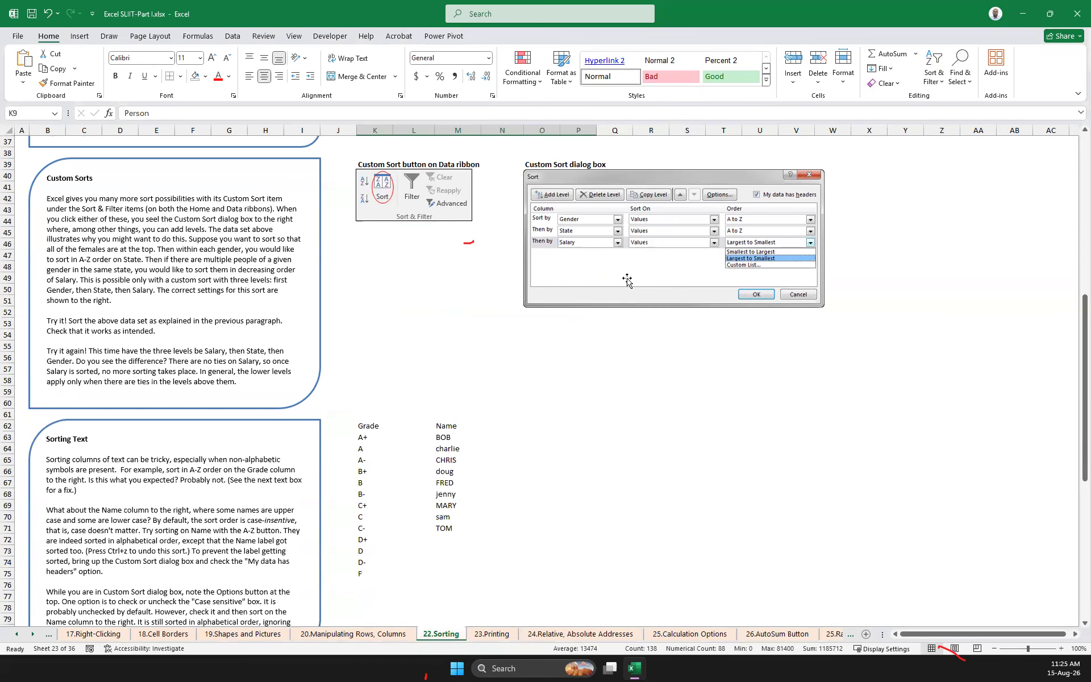
{"action": "scroll", "coordinate": [627, 280], "scroll_direction": "down", "scroll_amount": 3}
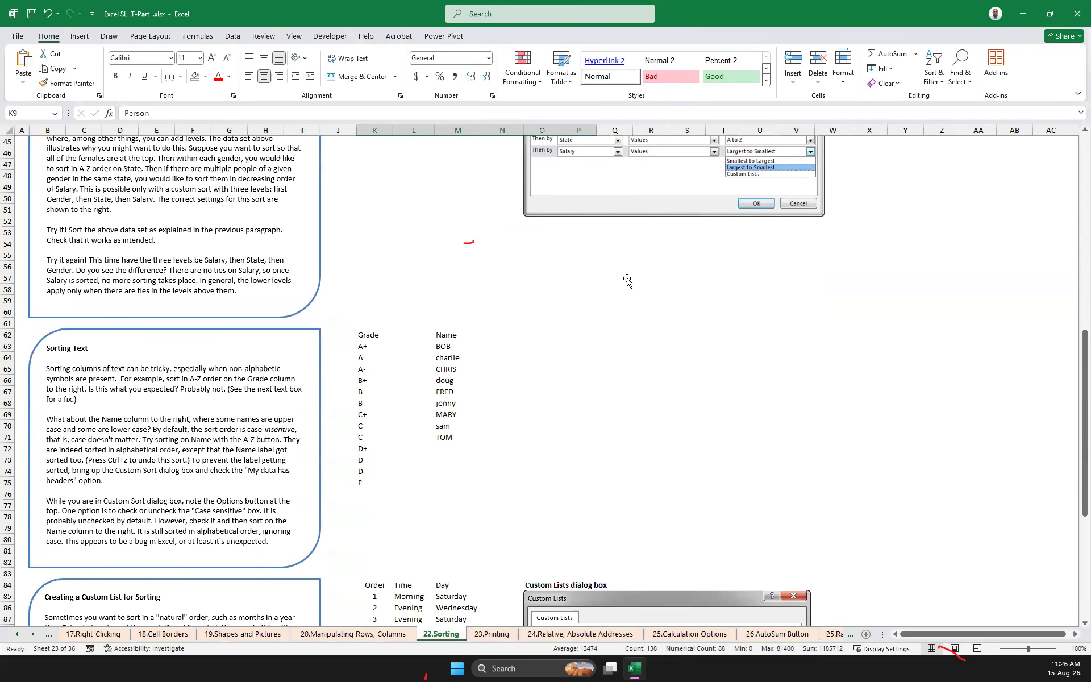
{"action": "scroll", "coordinate": [627, 281], "scroll_direction": "down", "scroll_amount": 5}
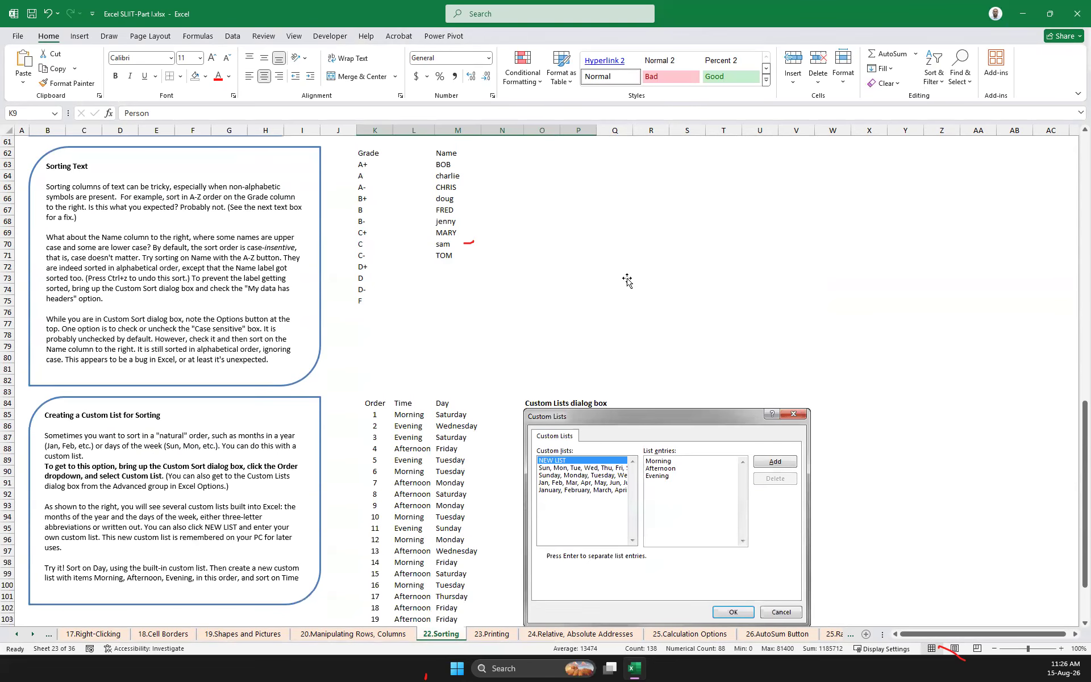
{"action": "scroll", "coordinate": [627, 280], "scroll_direction": "down", "scroll_amount": 3}
{"action": "scroll", "coordinate": [627, 281], "scroll_direction": "down", "scroll_amount": 3}
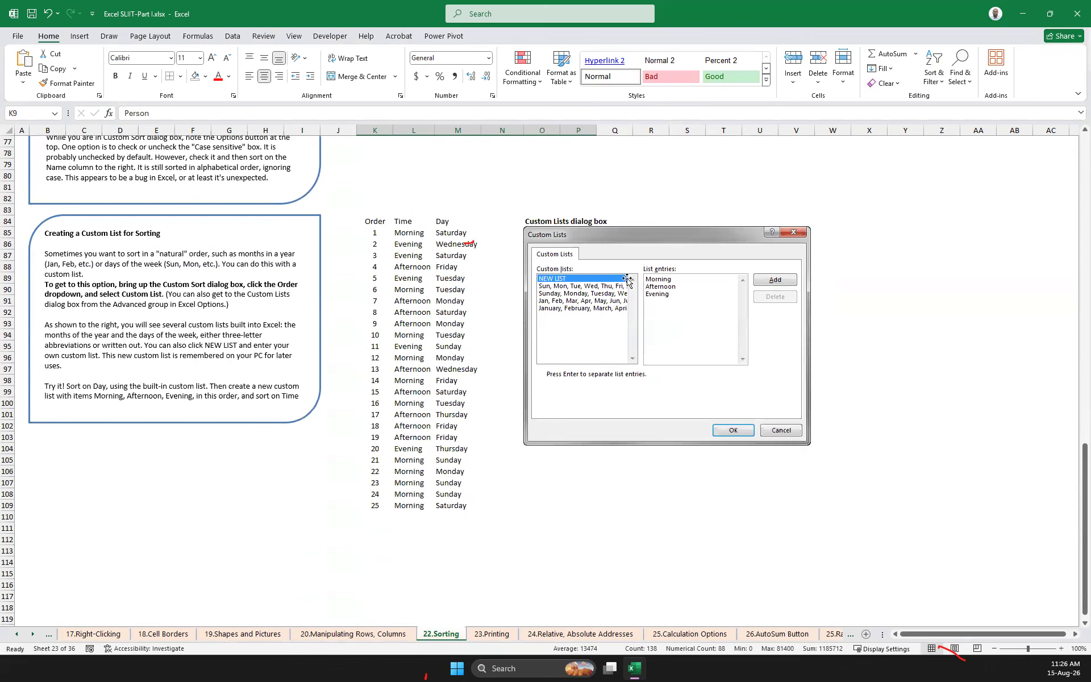
{"action": "left_click_drag", "start_coordinate": [379, 220], "coordinate": [460, 505]}
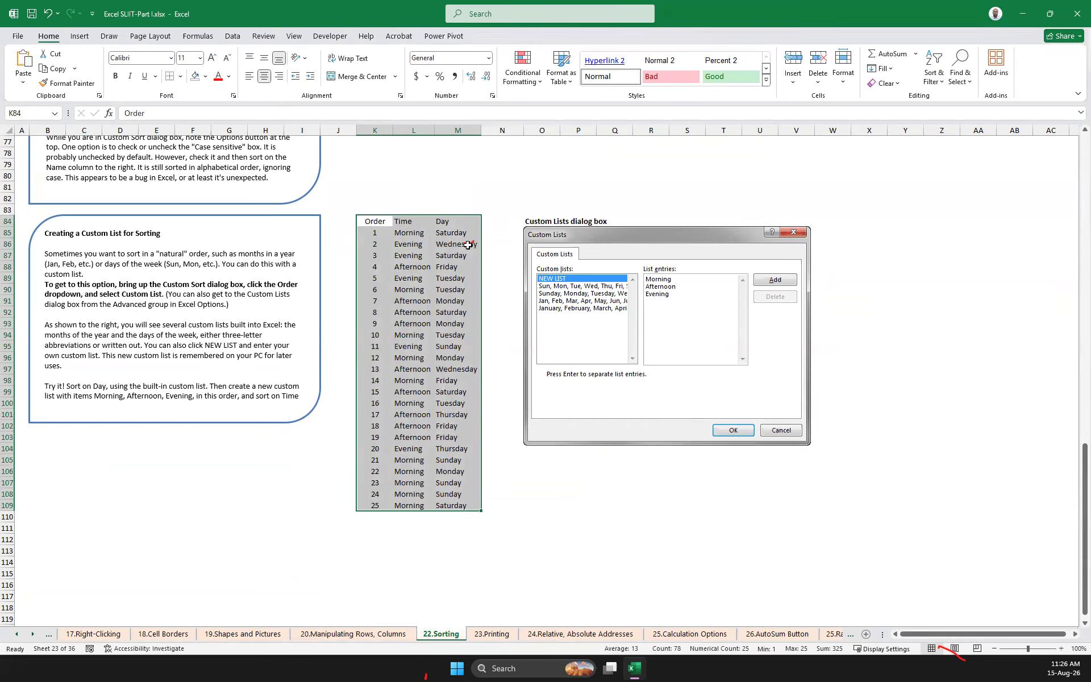
{"action": "left_click", "coordinate": [942, 85]}
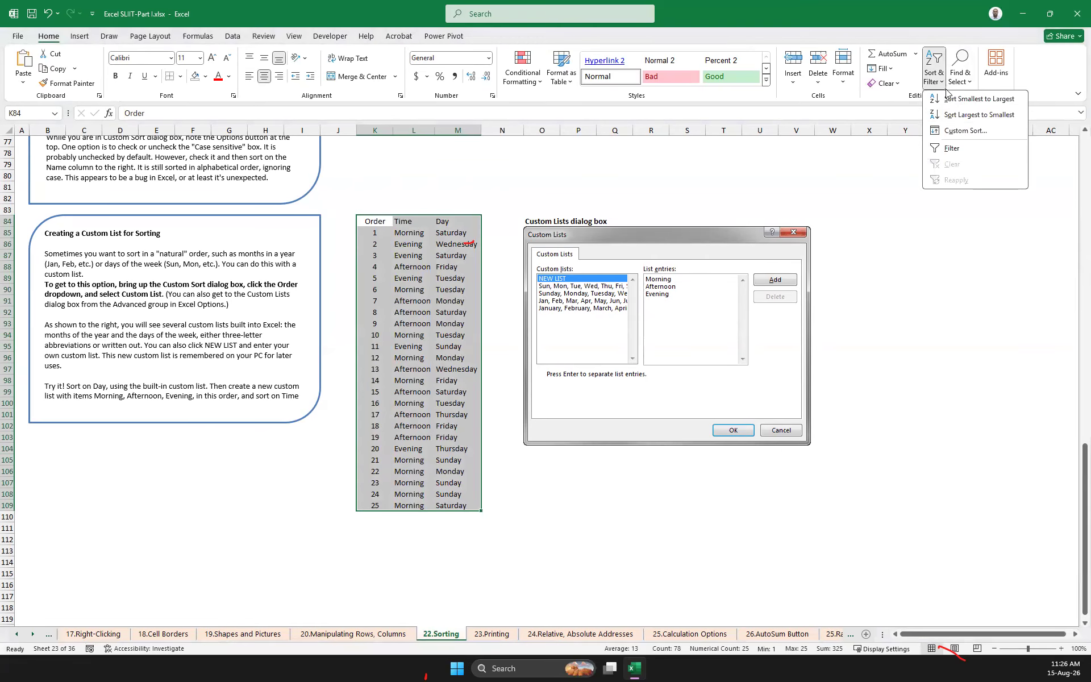
{"action": "left_click", "coordinate": [961, 131]}
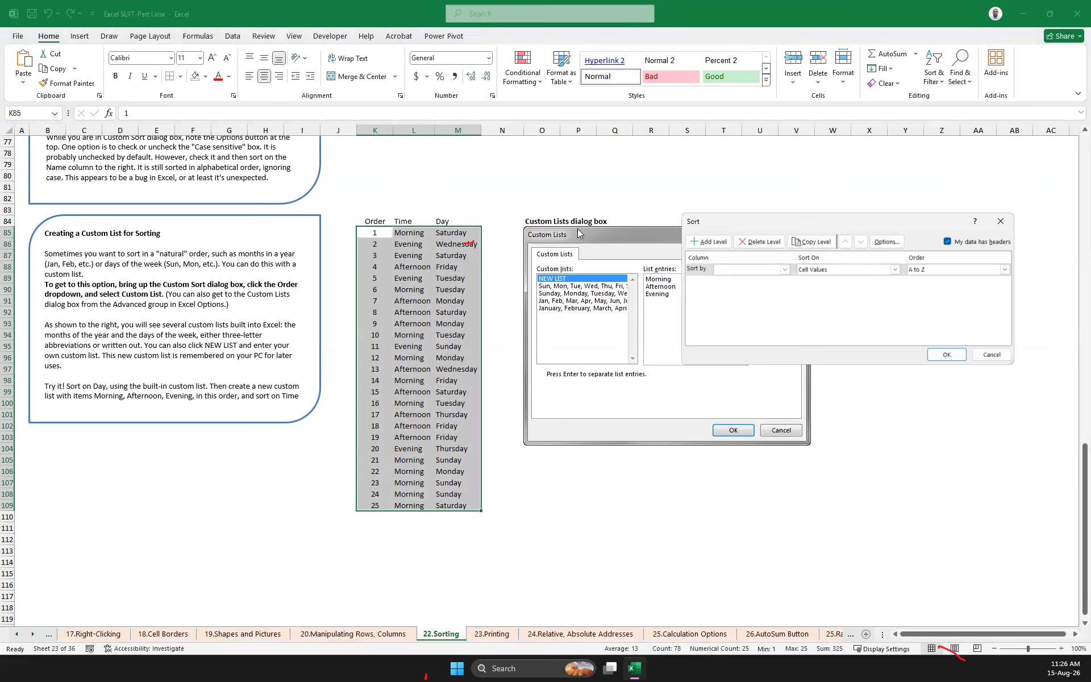
{"action": "left_click", "coordinate": [785, 270]}
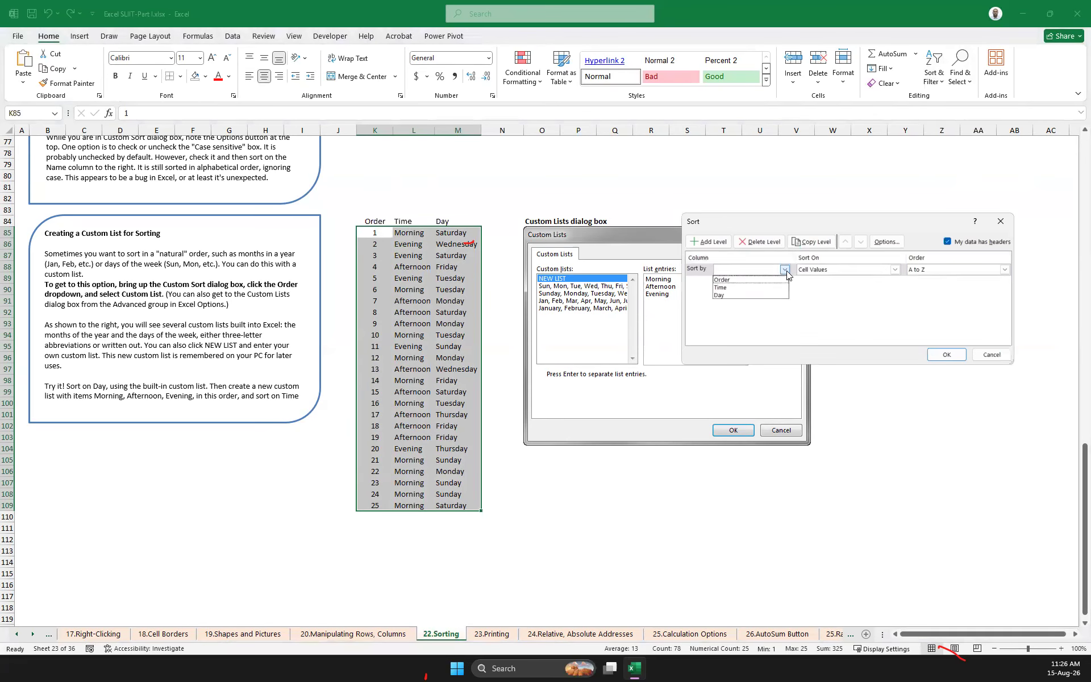
{"action": "left_click", "coordinate": [759, 295]}
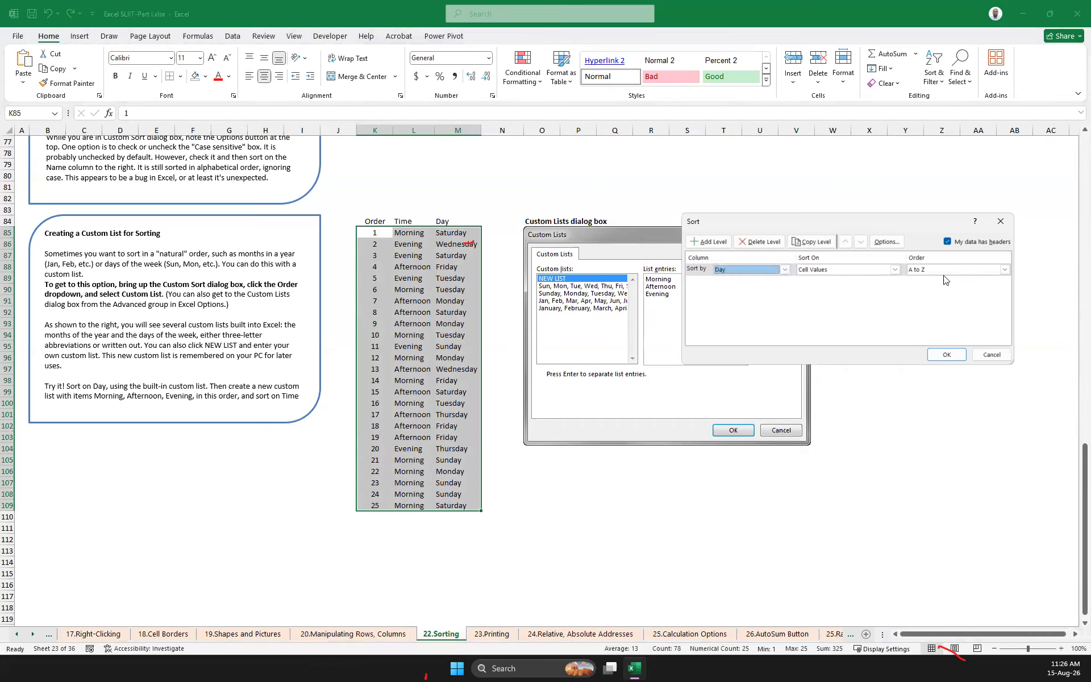
Set the Day sort order to the built-in custom list Sunday, Monday, Tuesday, Wednesday and apply the sort
{"action": "left_click", "coordinate": [1004, 269]}
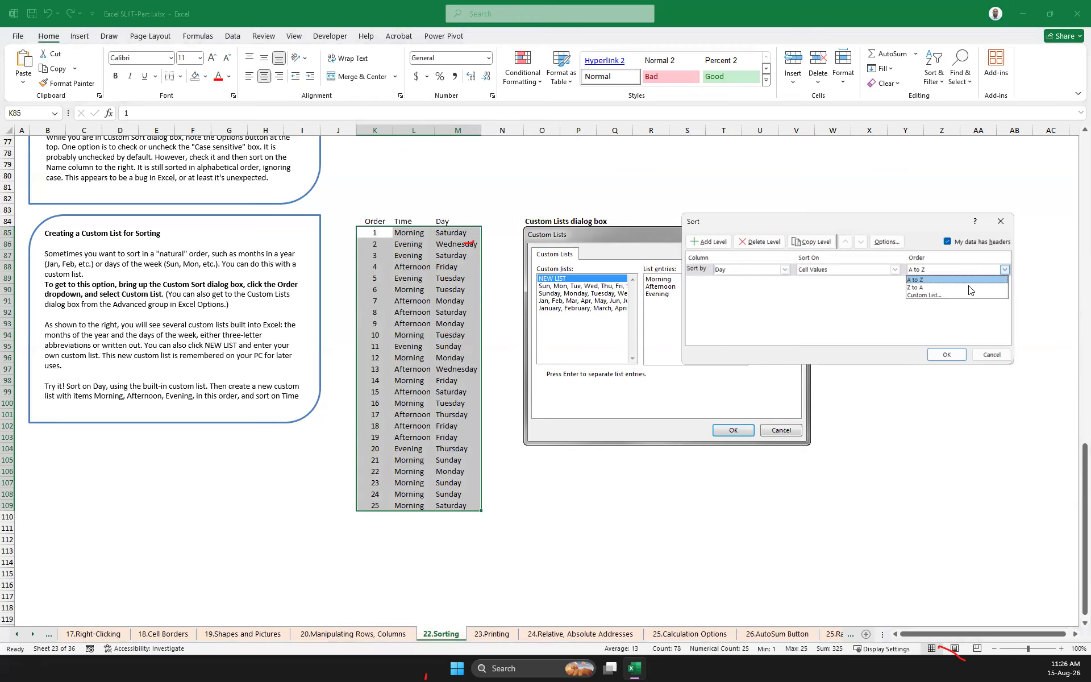
{"action": "left_click", "coordinate": [938, 300]}
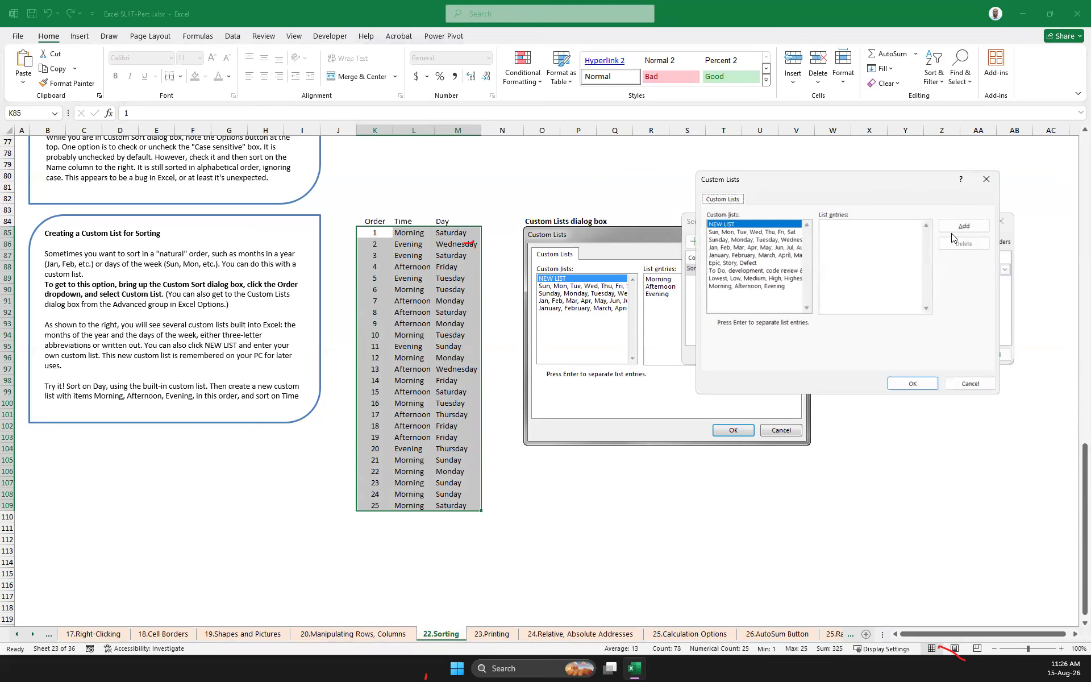
{"action": "left_click", "coordinate": [725, 241]}
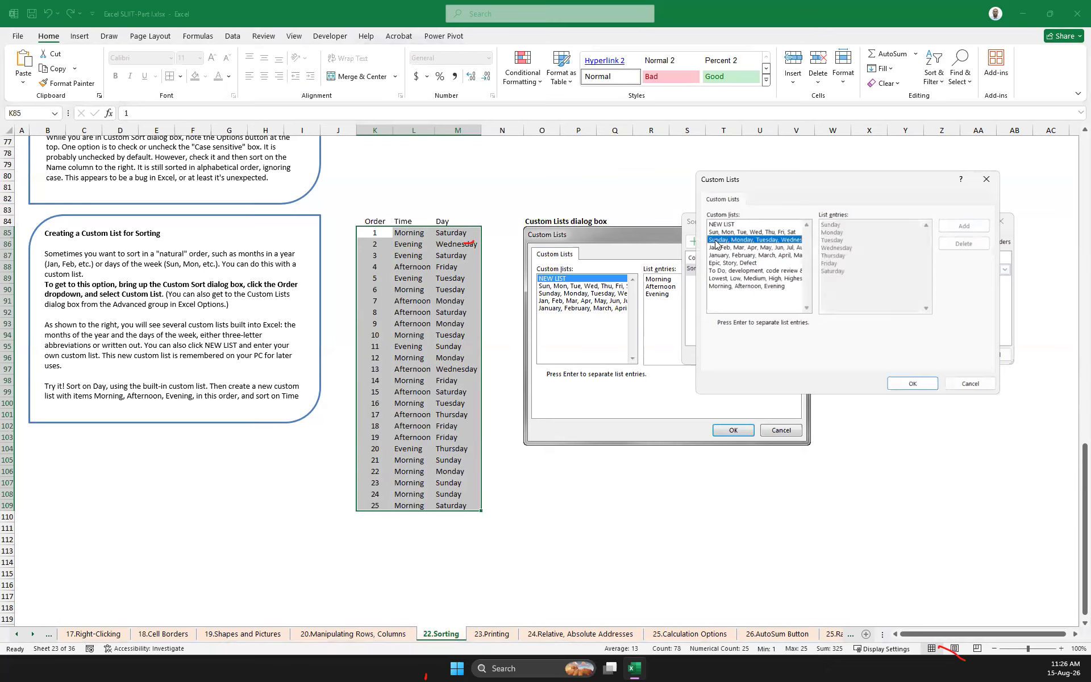
{"action": "left_click", "coordinate": [913, 384]}
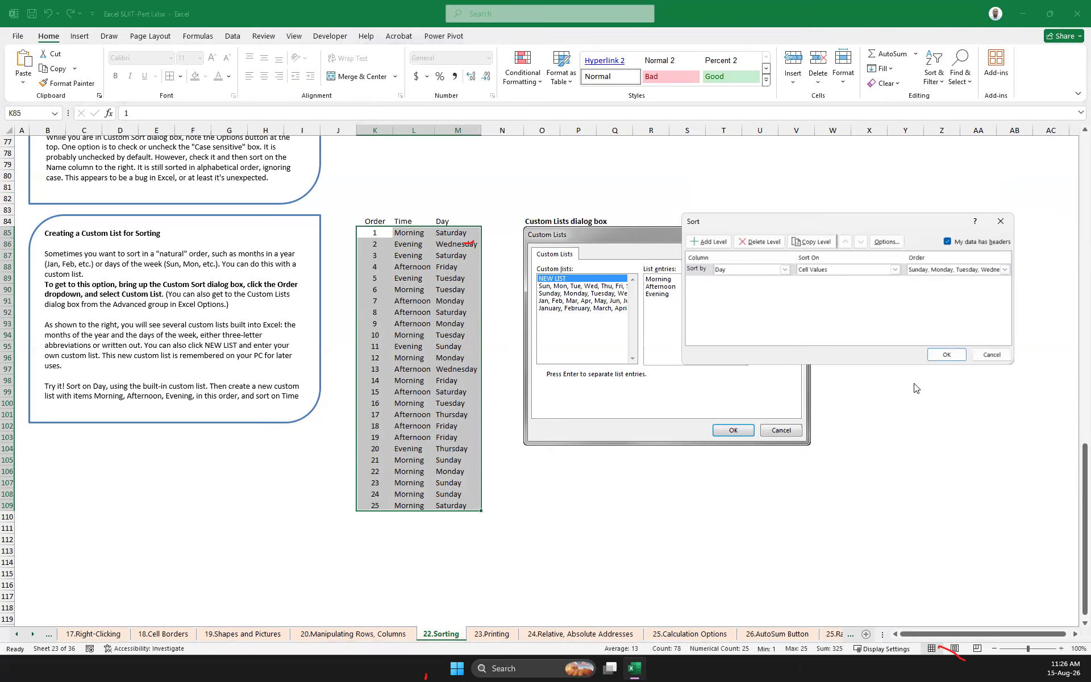
{"action": "left_click", "coordinate": [949, 355]}
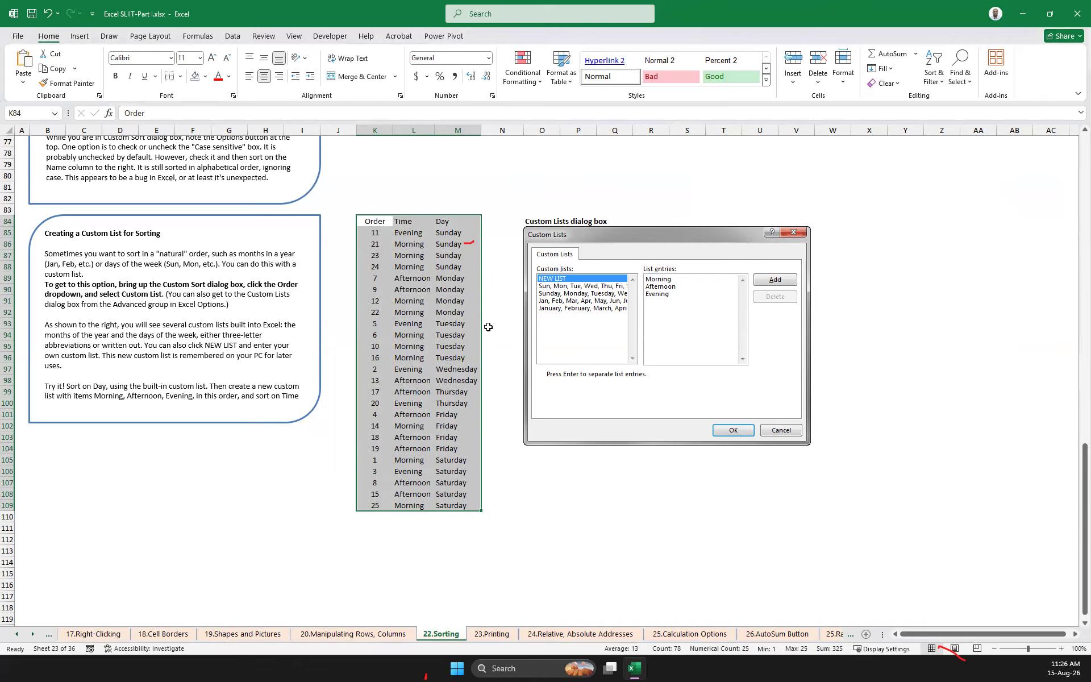
Examine the print settings and preview of the 23.Printing sheet, and return to the worksheet
{"action": "scroll", "coordinate": [415, 273], "scroll_direction": "up", "scroll_amount": 10}
{"action": "scroll", "coordinate": [410, 265], "scroll_direction": "down", "scroll_amount": 14}
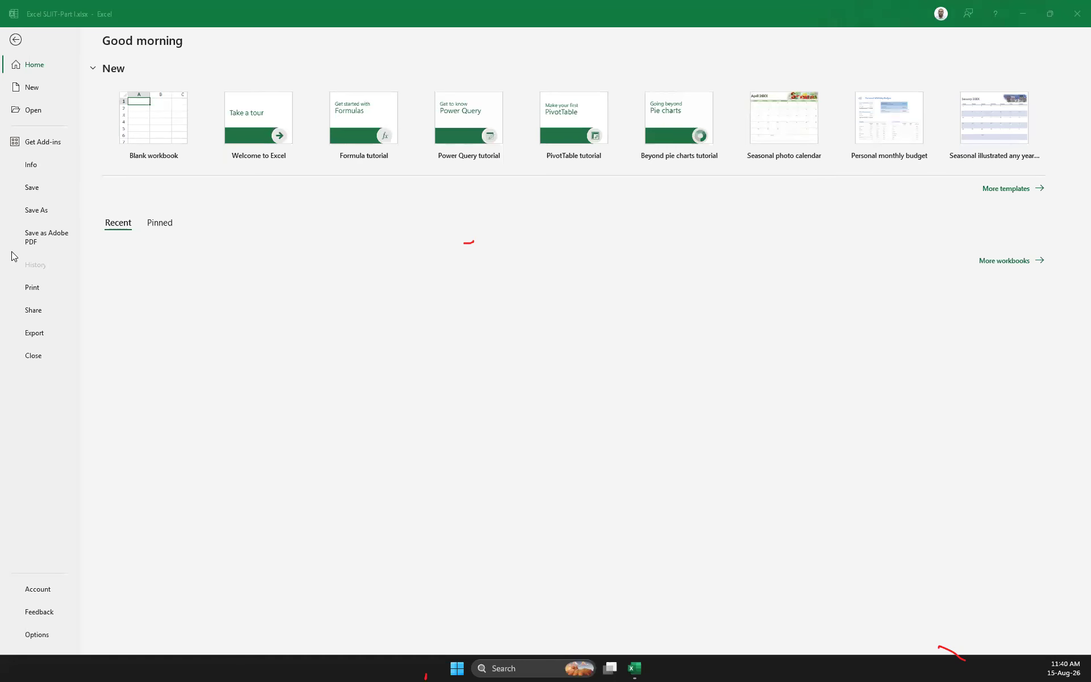
{"action": "left_click", "coordinate": [40, 287]}
{"action": "left_click", "coordinate": [41, 287]}
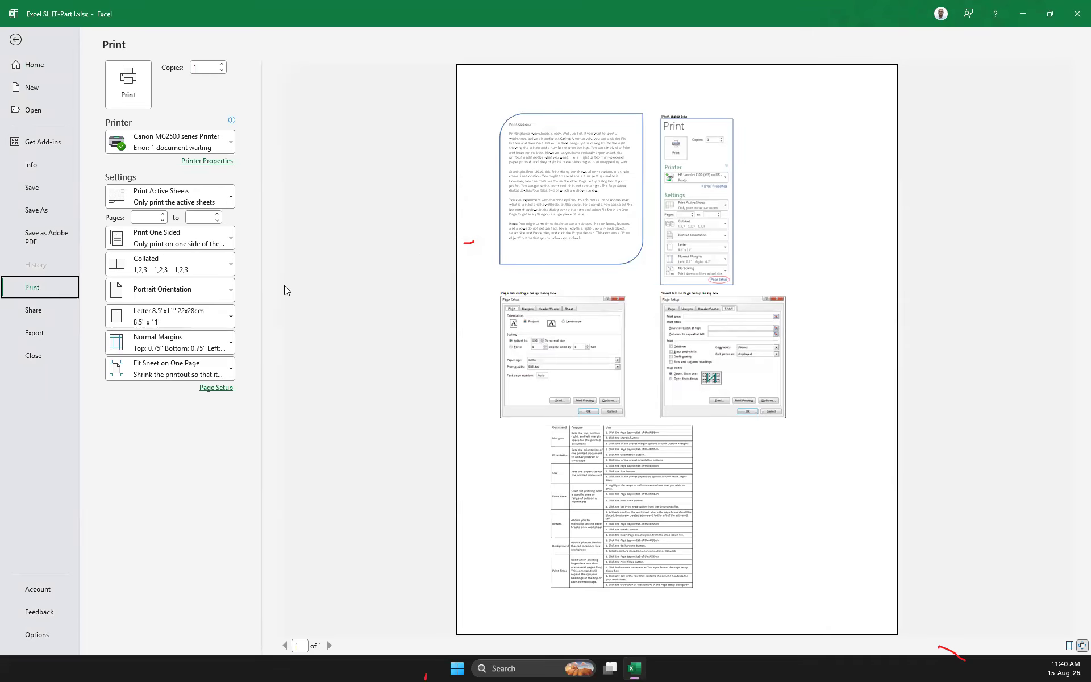
{"action": "left_click", "coordinate": [15, 40]}
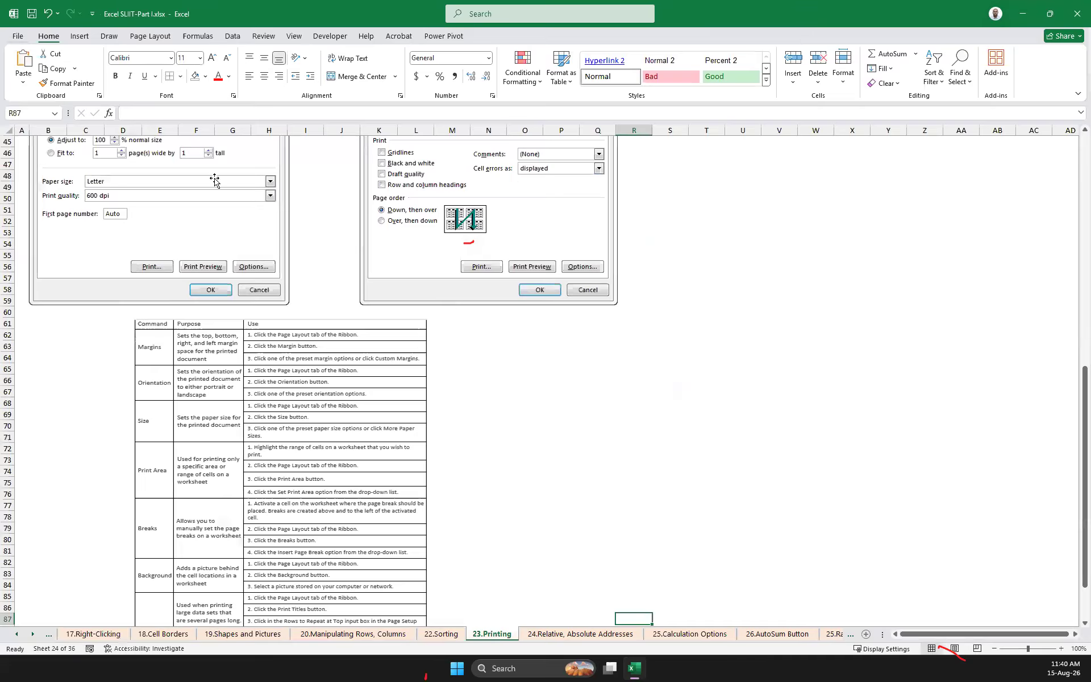
Move the picture of the Page Setup dialog's Sheet tab to the empty area starting near cell U38
{"action": "scroll", "coordinate": [570, 358], "scroll_direction": "up", "scroll_amount": 10}
{"action": "scroll", "coordinate": [570, 357], "scroll_direction": "down", "scroll_amount": 7}
{"action": "left_click_drag", "start_coordinate": [528, 326], "coordinate": [895, 343]}
{"action": "left_click", "coordinate": [389, 312]}
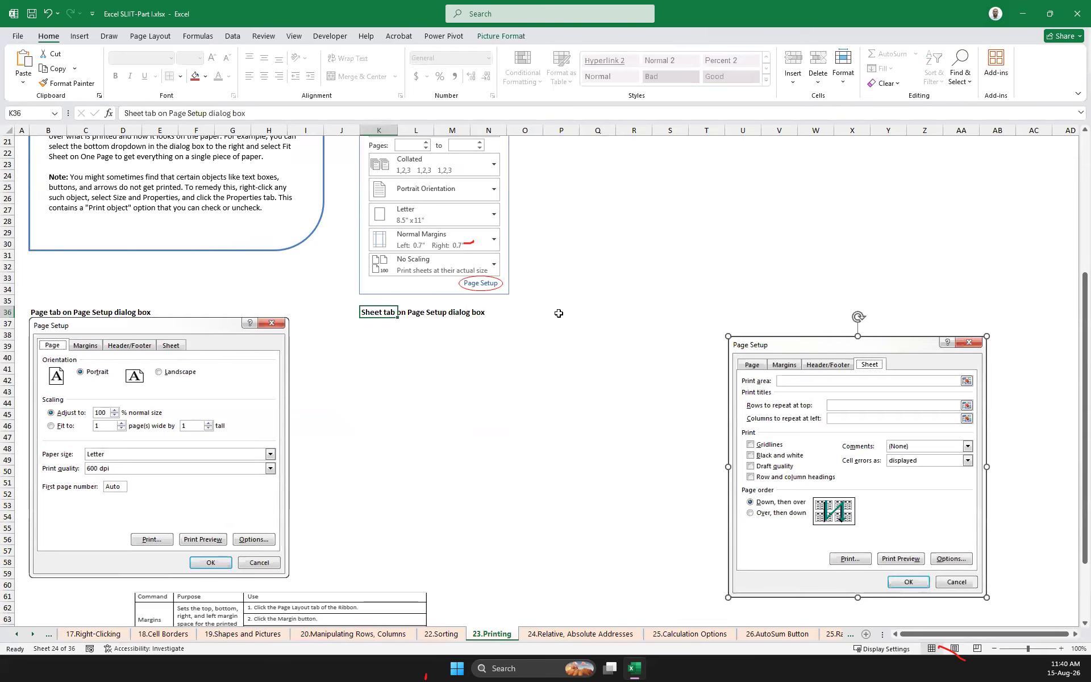
{"action": "left_click", "coordinate": [853, 266]}
{"action": "left_click", "coordinate": [795, 356]}
{"action": "scroll", "coordinate": [719, 341], "scroll_direction": "down", "scroll_amount": 20}
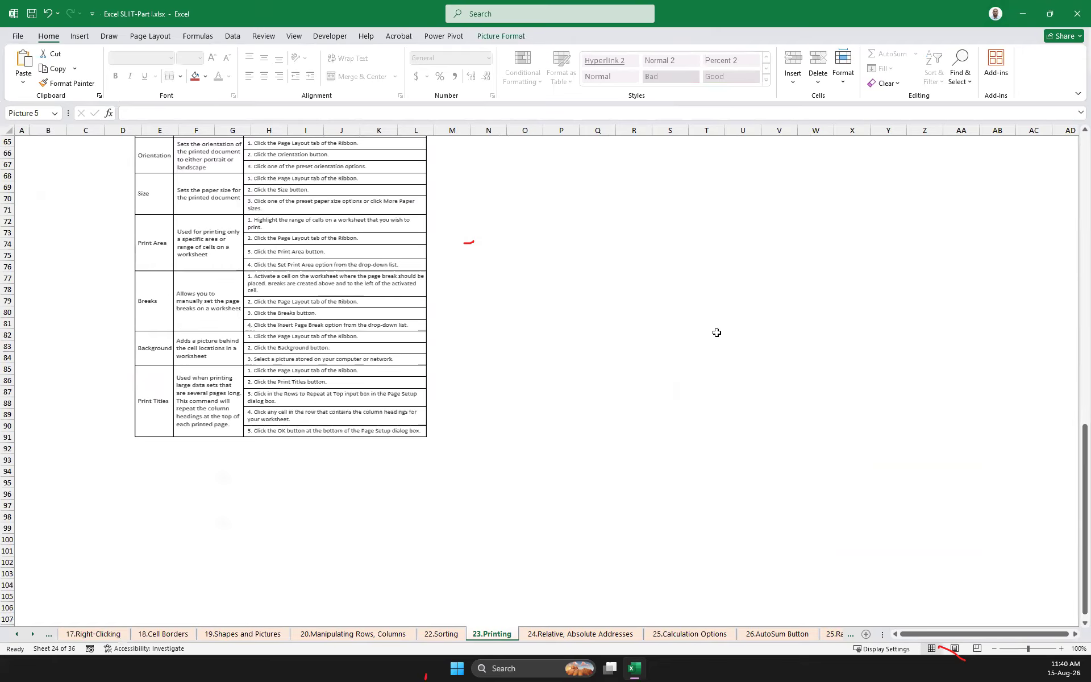
{"action": "scroll", "coordinate": [721, 348], "scroll_direction": "up", "scroll_amount": 17}
{"action": "scroll", "coordinate": [721, 348], "scroll_direction": "up", "scroll_amount": 11}
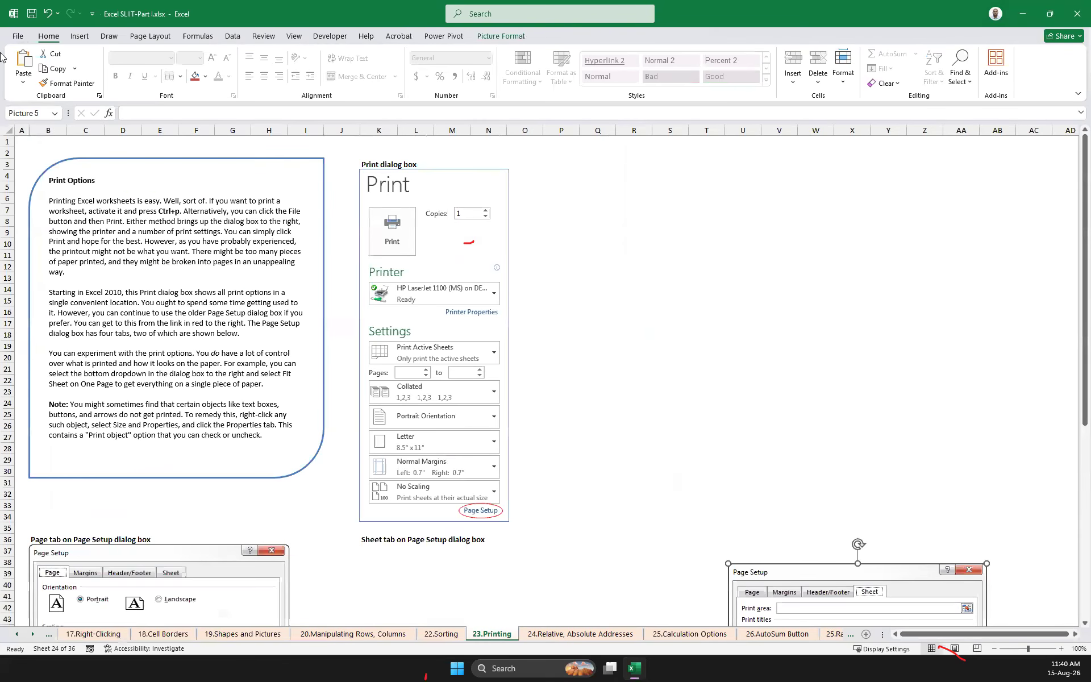
Open the print settings of the 23.Printing sheet and set the paper size to A4
{"action": "left_click", "coordinate": [18, 39]}
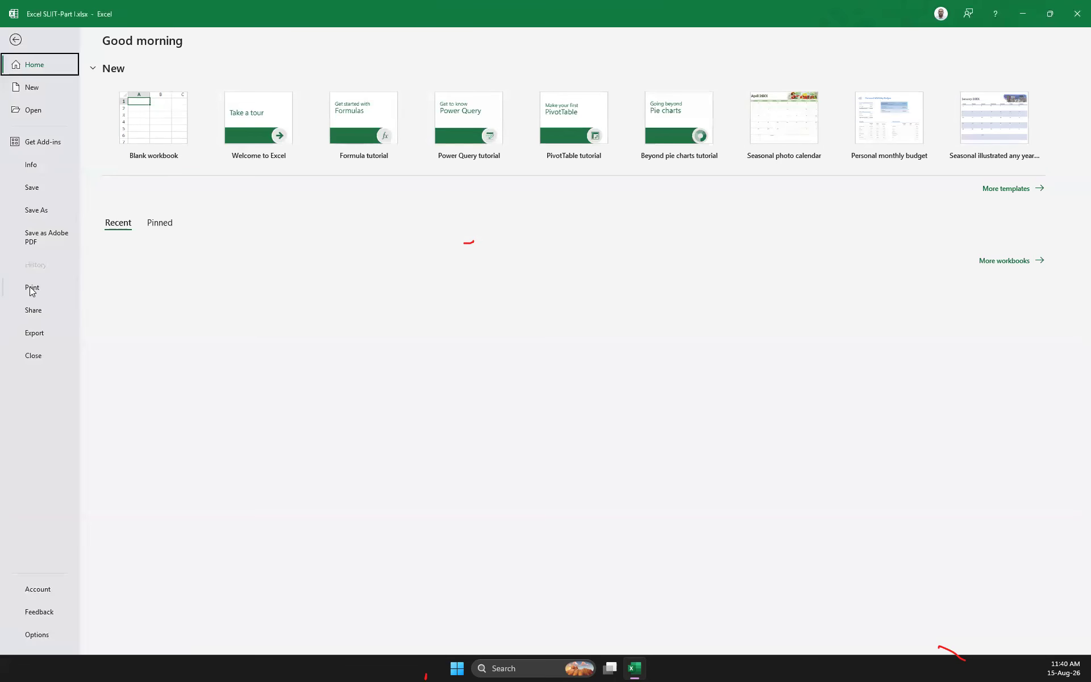
{"action": "left_click", "coordinate": [31, 287]}
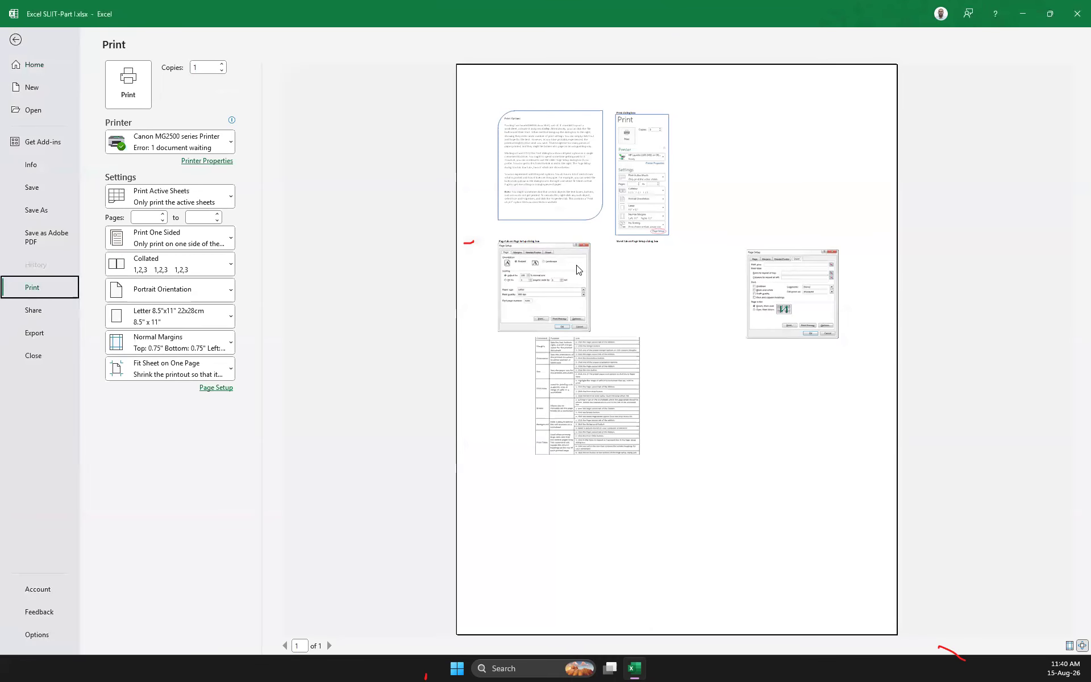
{"action": "left_click", "coordinate": [199, 322]}
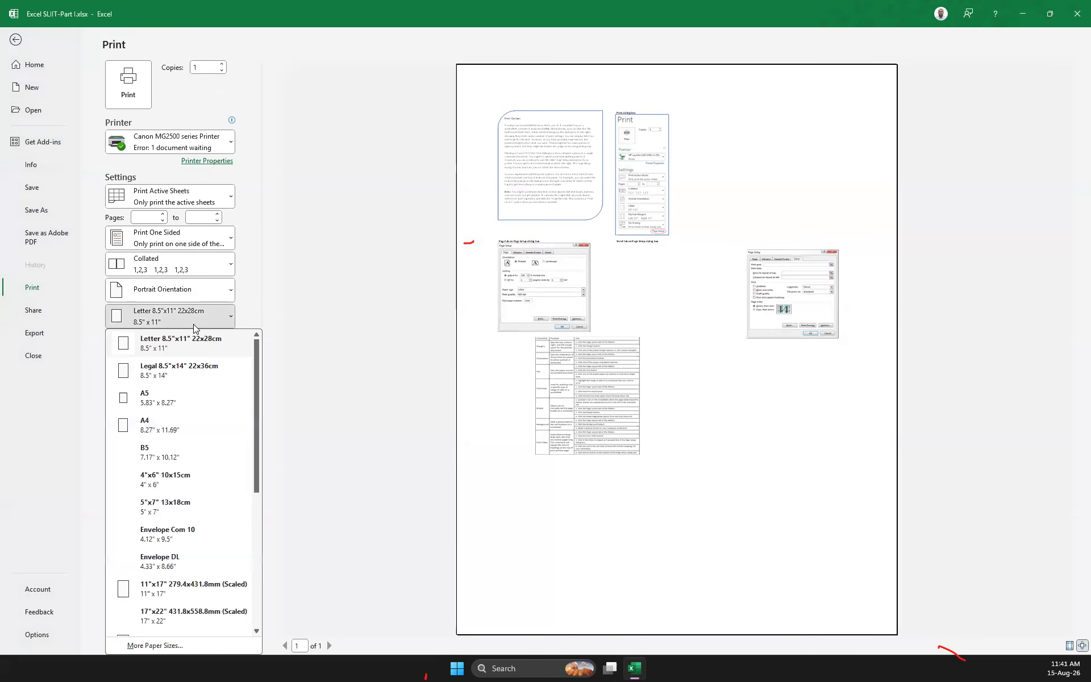
{"action": "left_click", "coordinate": [162, 424]}
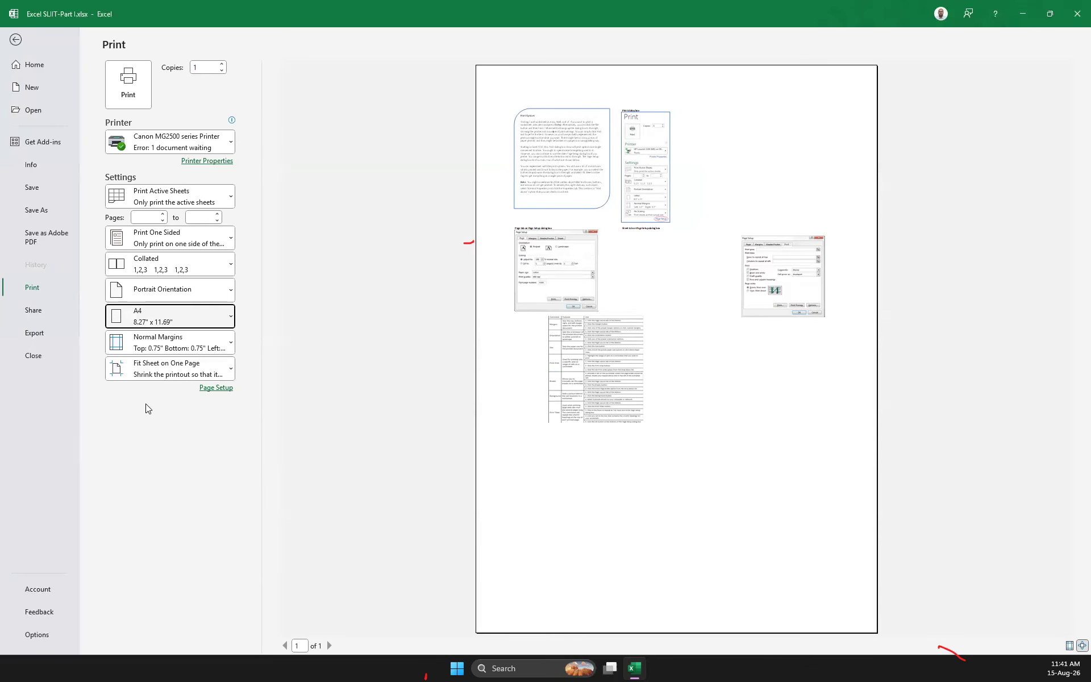
Set the print scaling to No Scaling so the sheet prints at its actual size
{"action": "left_click", "coordinate": [208, 367]}
{"action": "left_click", "coordinate": [166, 397]}
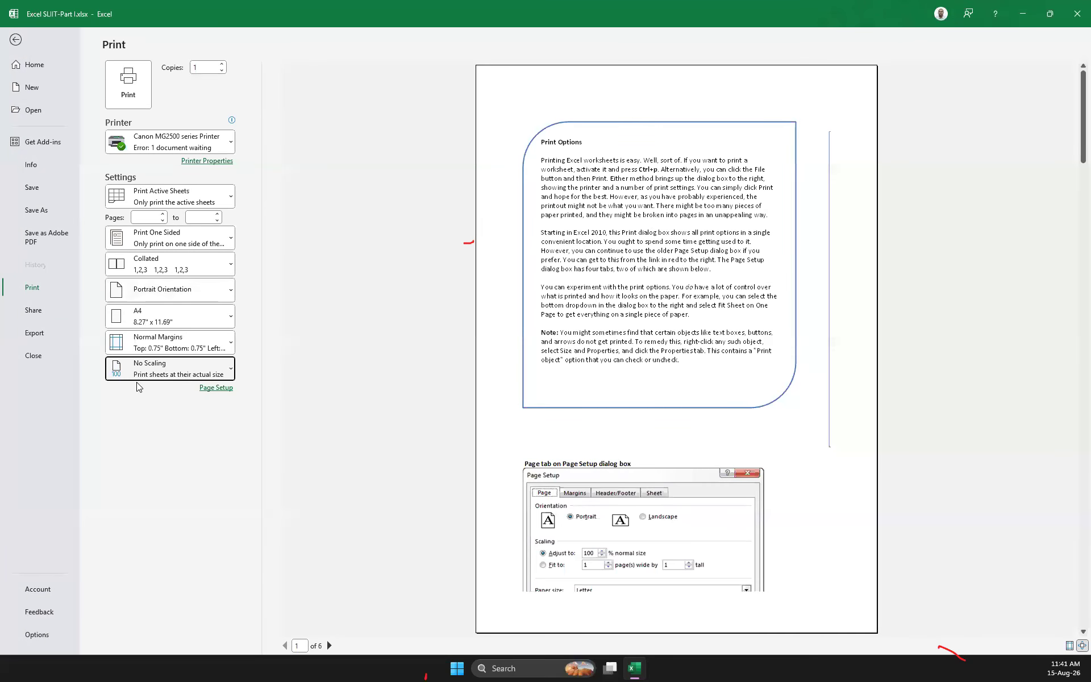
{"action": "left_click", "coordinate": [179, 370]}
{"action": "left_click", "coordinate": [166, 399]}
Look through the print preview pages to see how the pictures split across them, and return to the worksheet
{"action": "scroll", "coordinate": [641, 284], "scroll_direction": "down", "scroll_amount": 2}
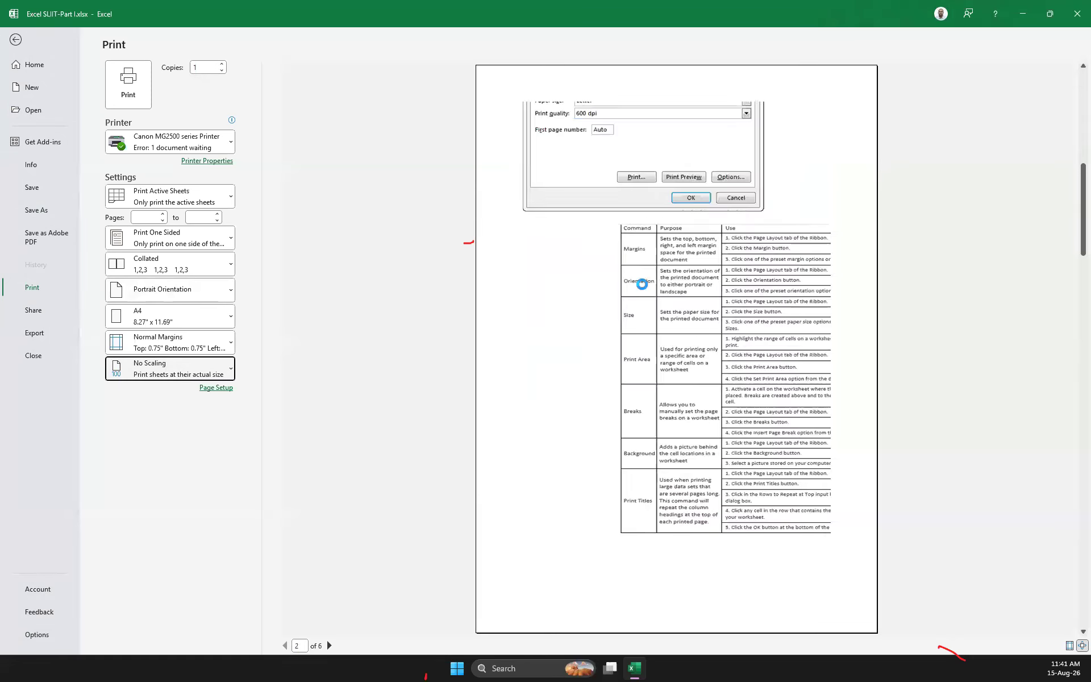
{"action": "scroll", "coordinate": [641, 284], "scroll_direction": "up", "scroll_amount": 1}
{"action": "scroll", "coordinate": [641, 285], "scroll_direction": "down", "scroll_amount": 3}
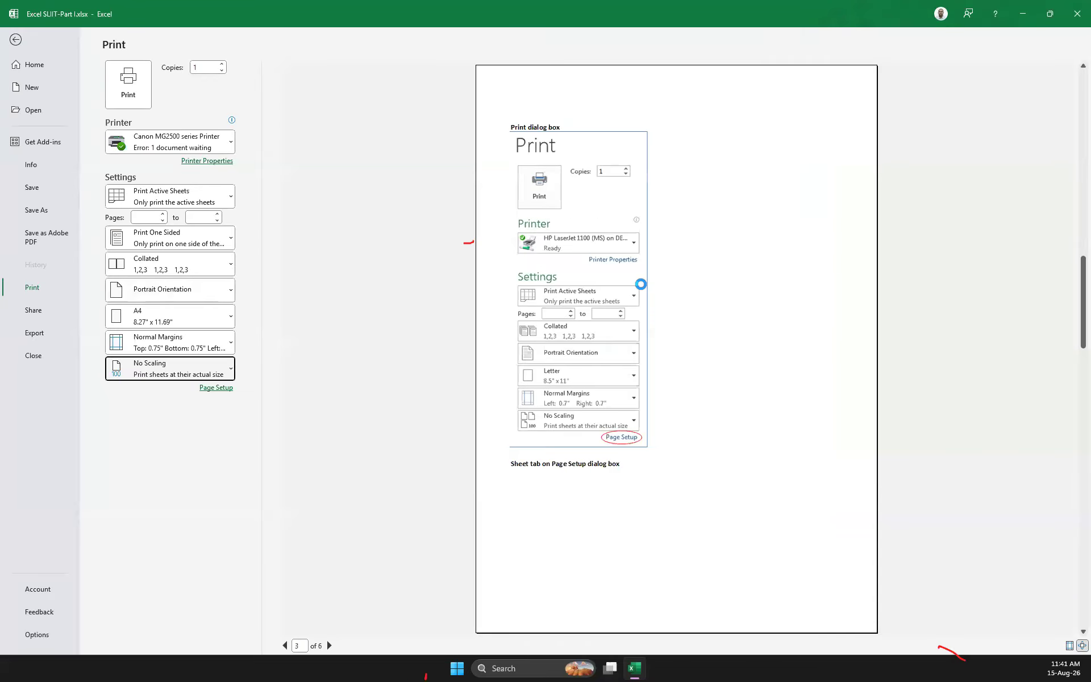
{"action": "scroll", "coordinate": [641, 284], "scroll_direction": "up", "scroll_amount": 1}
{"action": "scroll", "coordinate": [642, 284], "scroll_direction": "down", "scroll_amount": 1}
{"action": "scroll", "coordinate": [642, 285], "scroll_direction": "up", "scroll_amount": 2}
{"action": "scroll", "coordinate": [643, 289], "scroll_direction": "up", "scroll_amount": 1}
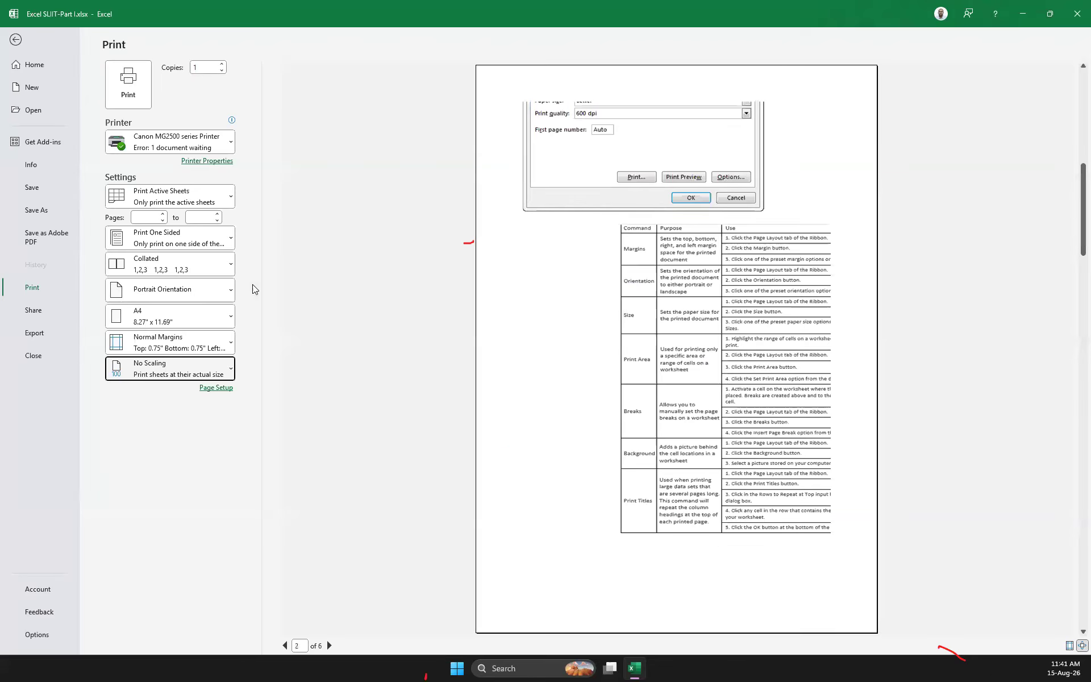
{"action": "left_click", "coordinate": [22, 44]}
Move the picture of the print commands table to the area starting near cell G62
{"action": "scroll", "coordinate": [688, 307], "scroll_direction": "down", "scroll_amount": 13}
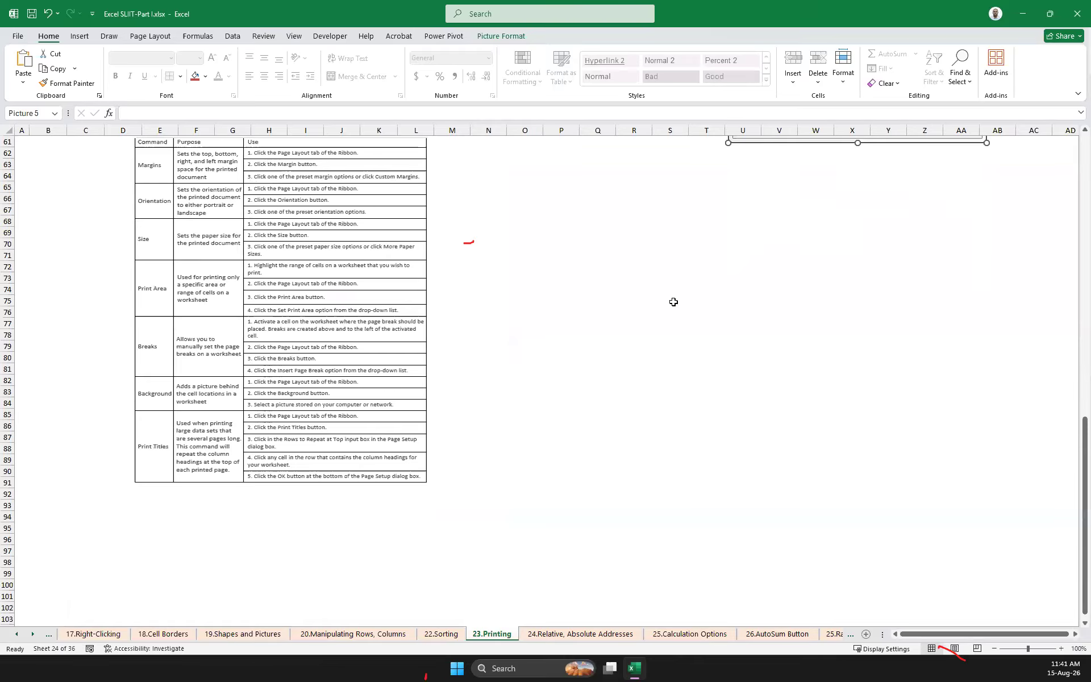
{"action": "scroll", "coordinate": [677, 303], "scroll_direction": "up", "scroll_amount": 5}
{"action": "scroll", "coordinate": [674, 302], "scroll_direction": "down", "scroll_amount": 7}
{"action": "left_click", "coordinate": [340, 288]}
{"action": "left_click_drag", "start_coordinate": [340, 288], "coordinate": [479, 348]}
{"action": "scroll", "coordinate": [494, 351], "scroll_direction": "up", "scroll_amount": 8}
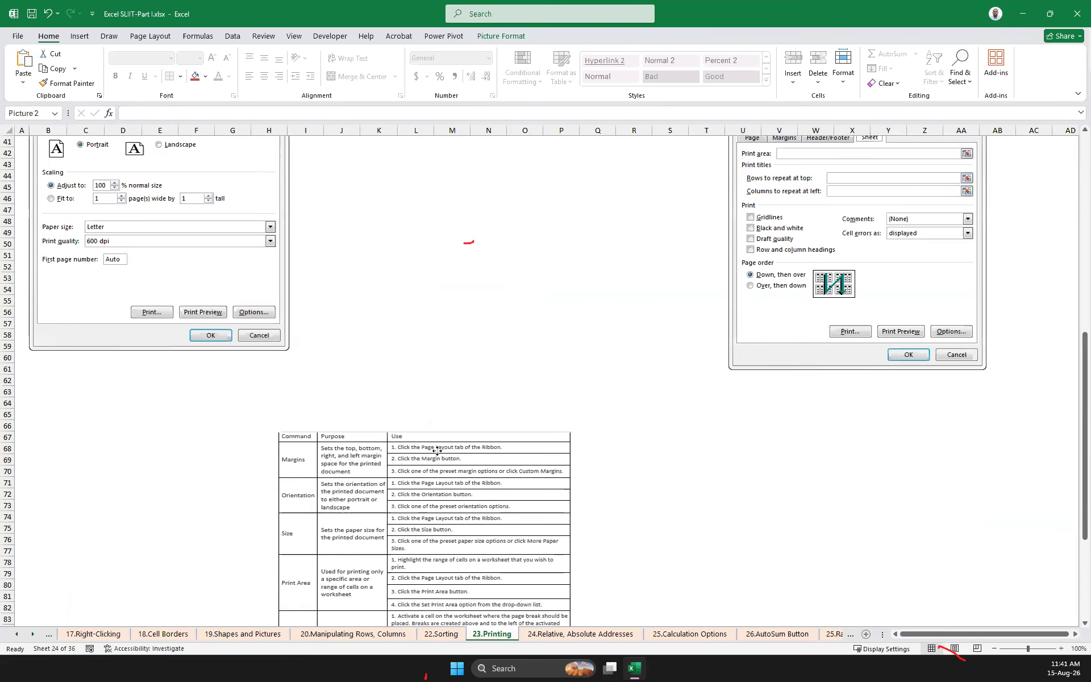
{"action": "left_click_drag", "start_coordinate": [333, 434], "coordinate": [264, 386]}
{"action": "scroll", "coordinate": [645, 375], "scroll_direction": "up", "scroll_amount": 13}
{"action": "scroll", "coordinate": [689, 339], "scroll_direction": "down", "scroll_amount": 20}
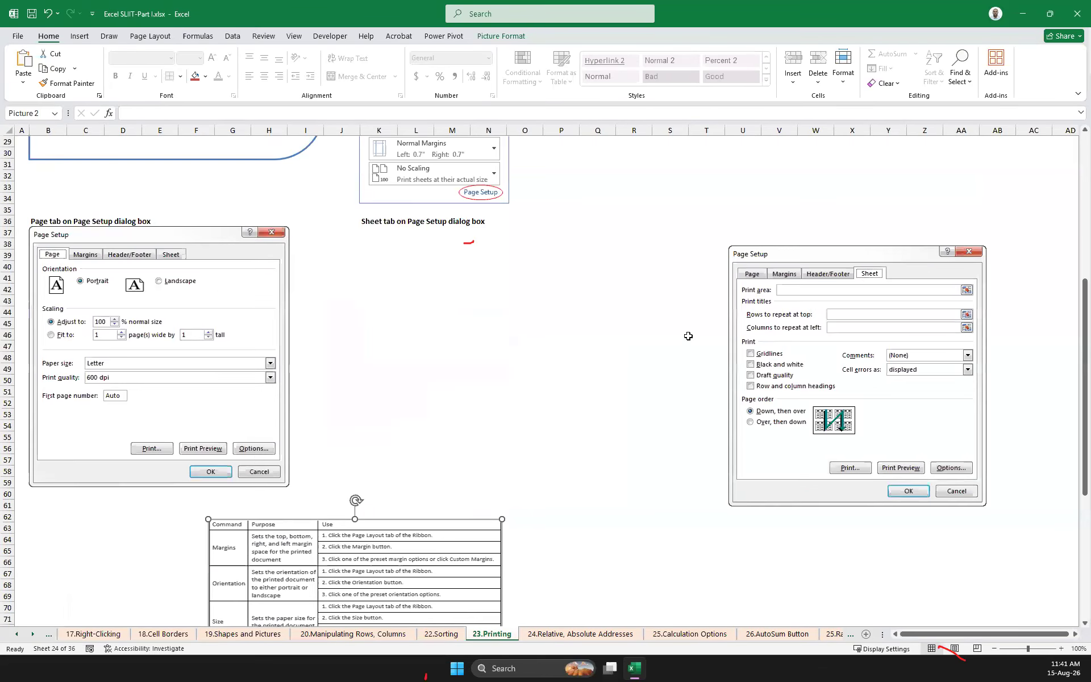
Set the print area of the 23.Printing sheet to the range A1:AC96
{"action": "left_click_drag", "start_coordinate": [1027, 497], "coordinate": [4, 132]}
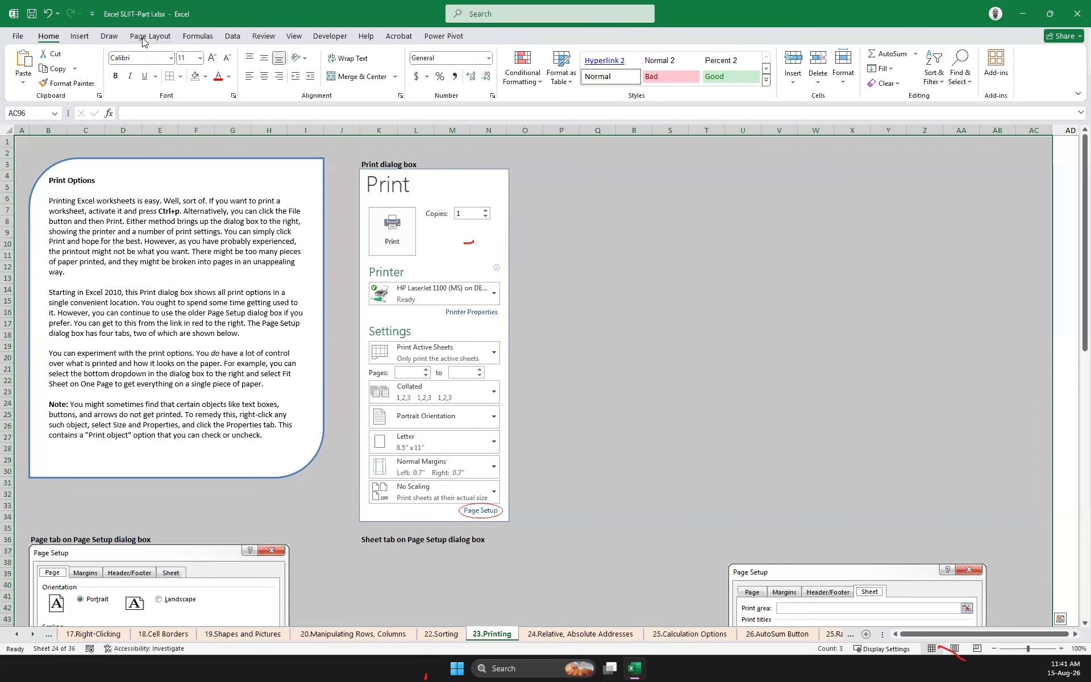
{"action": "left_click", "coordinate": [143, 37]}
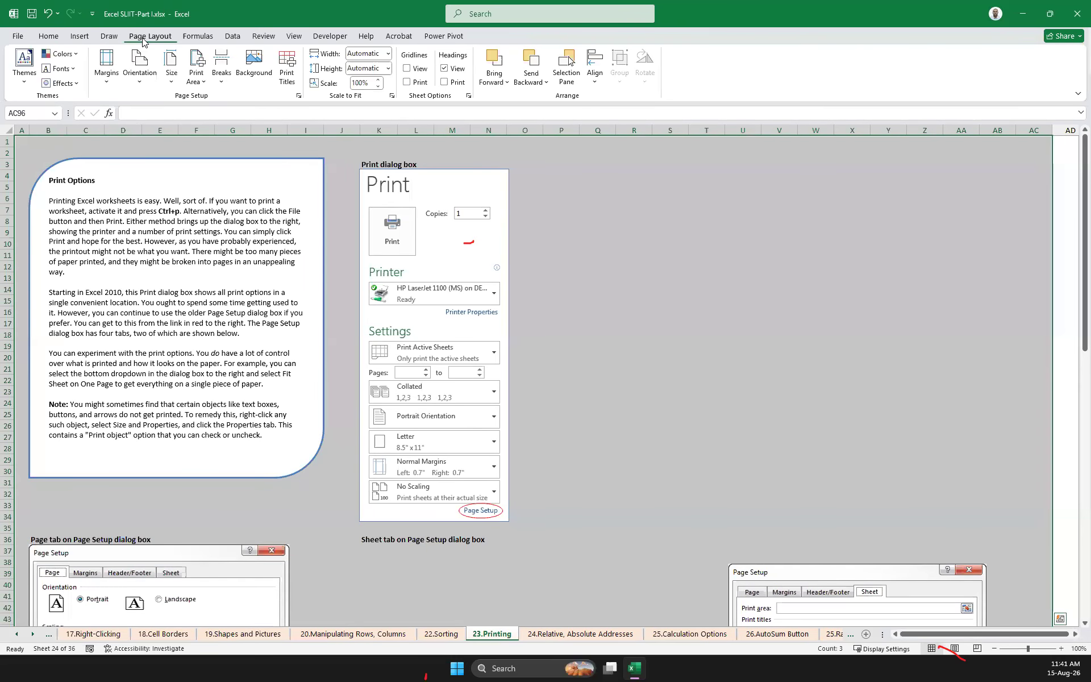
{"action": "left_click", "coordinate": [203, 85]}
{"action": "left_click", "coordinate": [226, 99]}
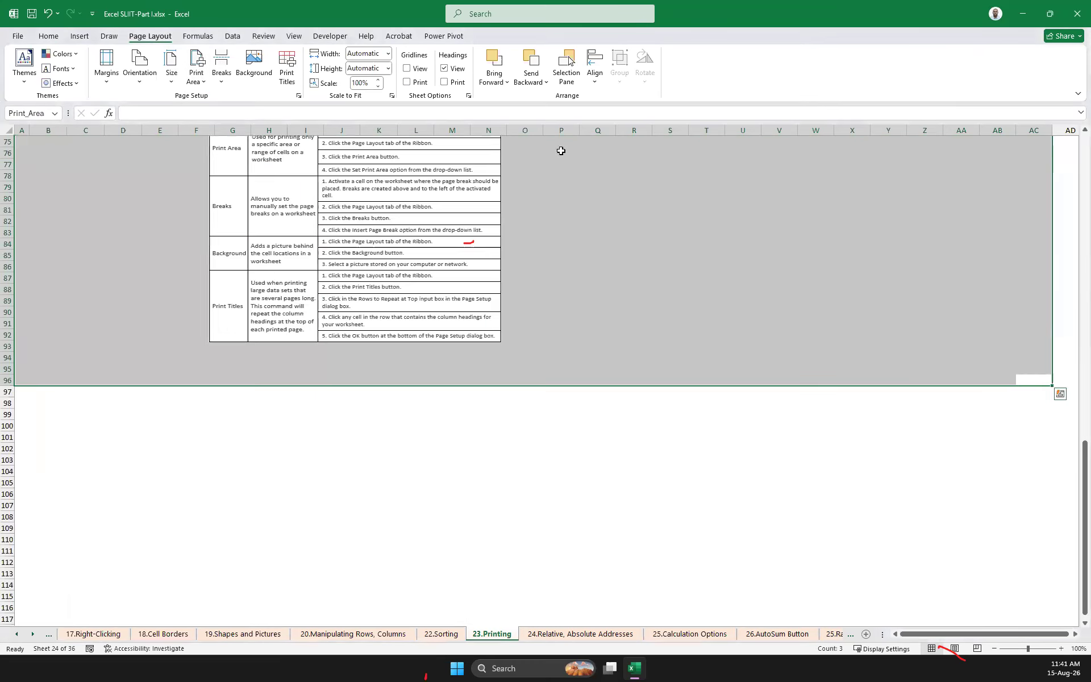
{"action": "scroll", "coordinate": [571, 289], "scroll_direction": "up", "scroll_amount": 20}
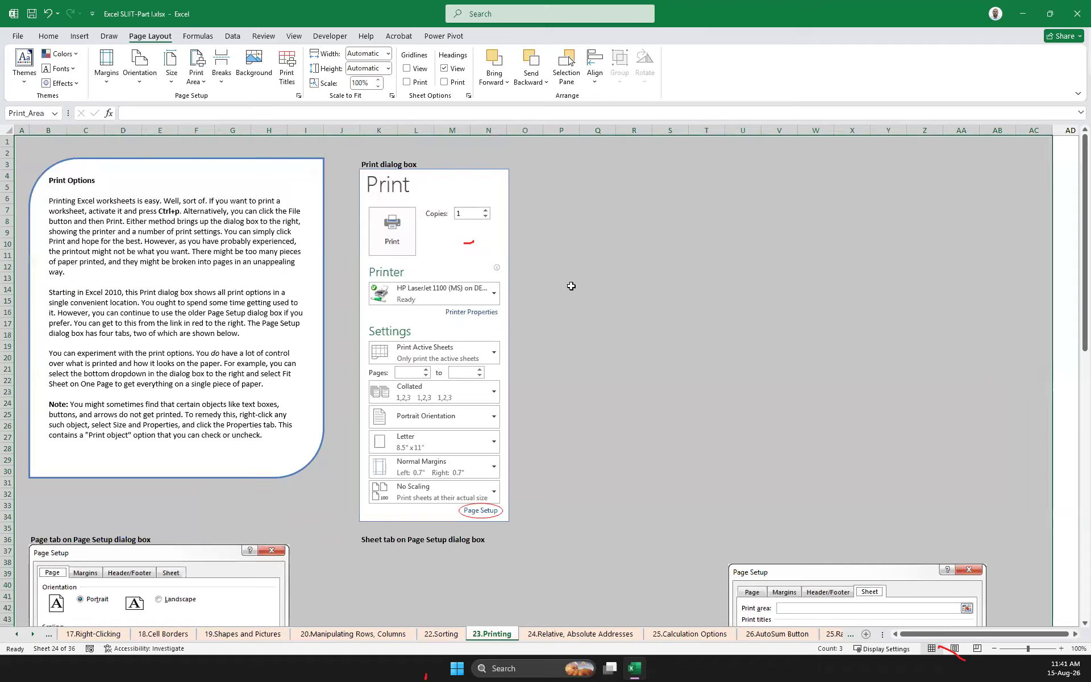
{"action": "left_click", "coordinate": [639, 276]}
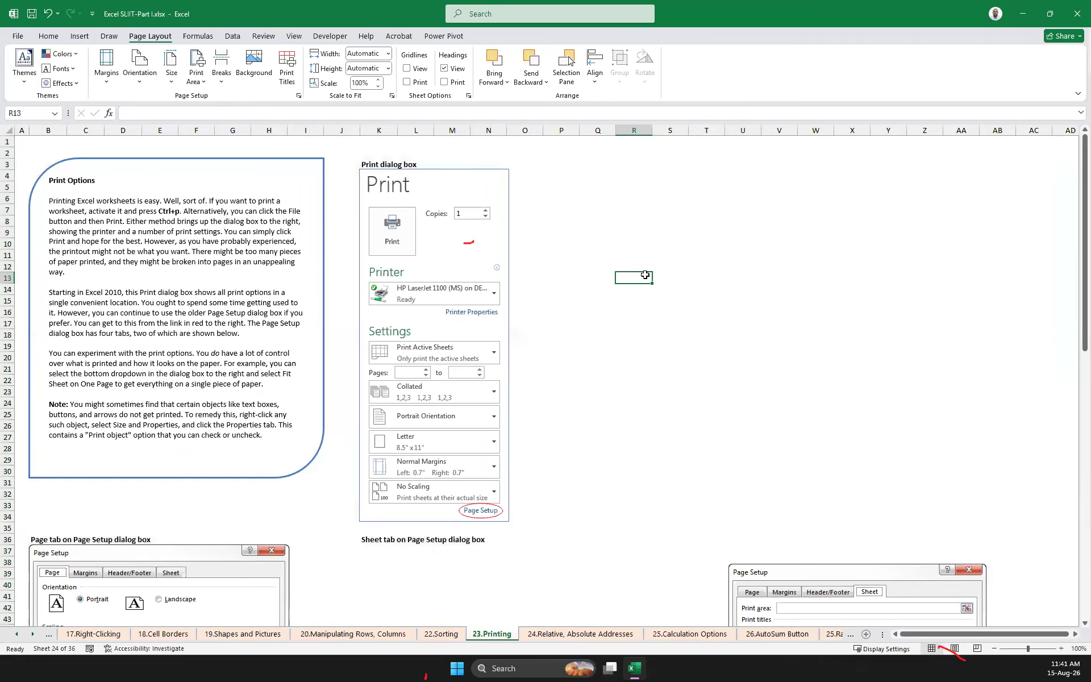
Choose a page size for the 23.Printing sheet and look over the worksheet
{"action": "left_click", "coordinate": [172, 84]}
{"action": "left_click", "coordinate": [218, 190]}
{"action": "scroll", "coordinate": [561, 183], "scroll_direction": "down", "scroll_amount": 8}
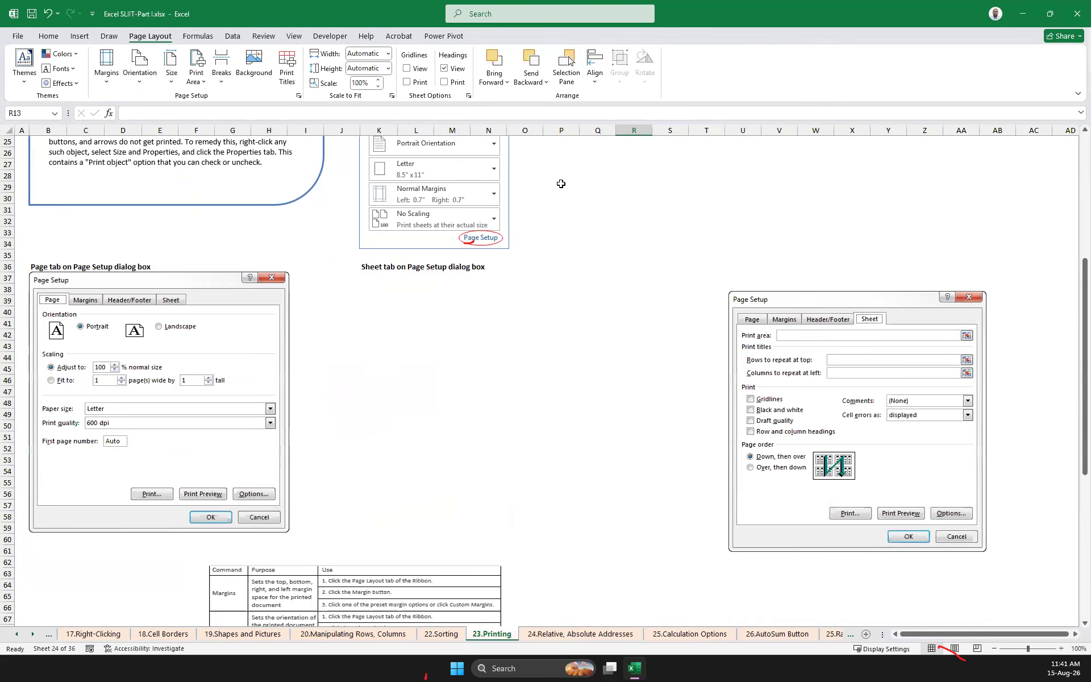
{"action": "scroll", "coordinate": [561, 183], "scroll_direction": "down", "scroll_amount": 20}
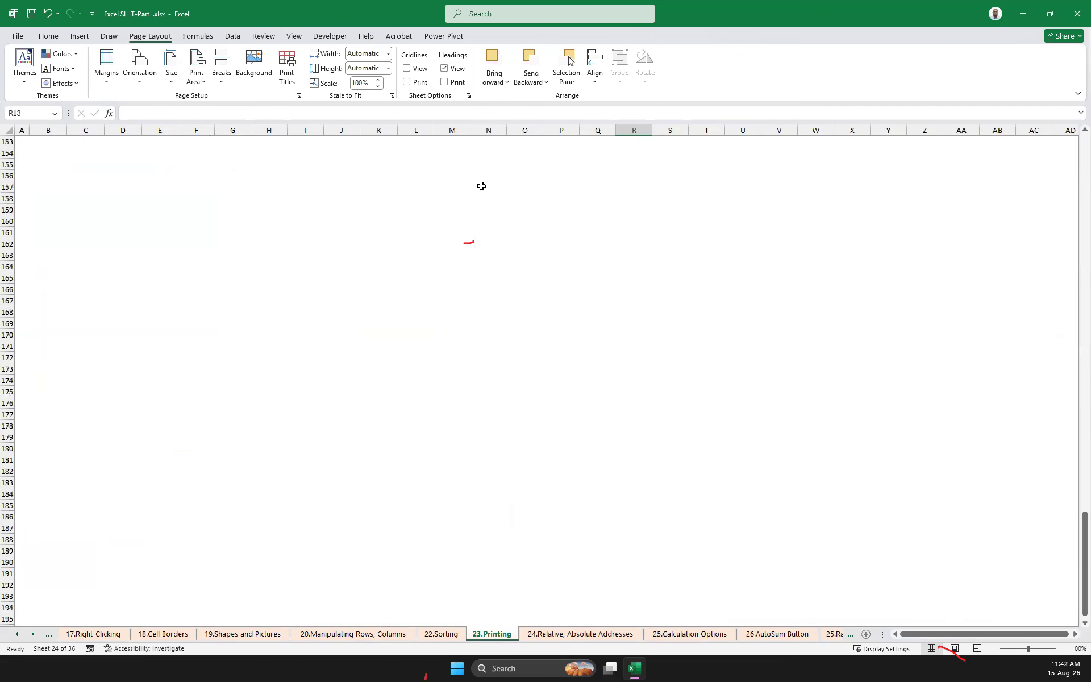
{"action": "scroll", "coordinate": [396, 185], "scroll_direction": "up", "scroll_amount": 20}
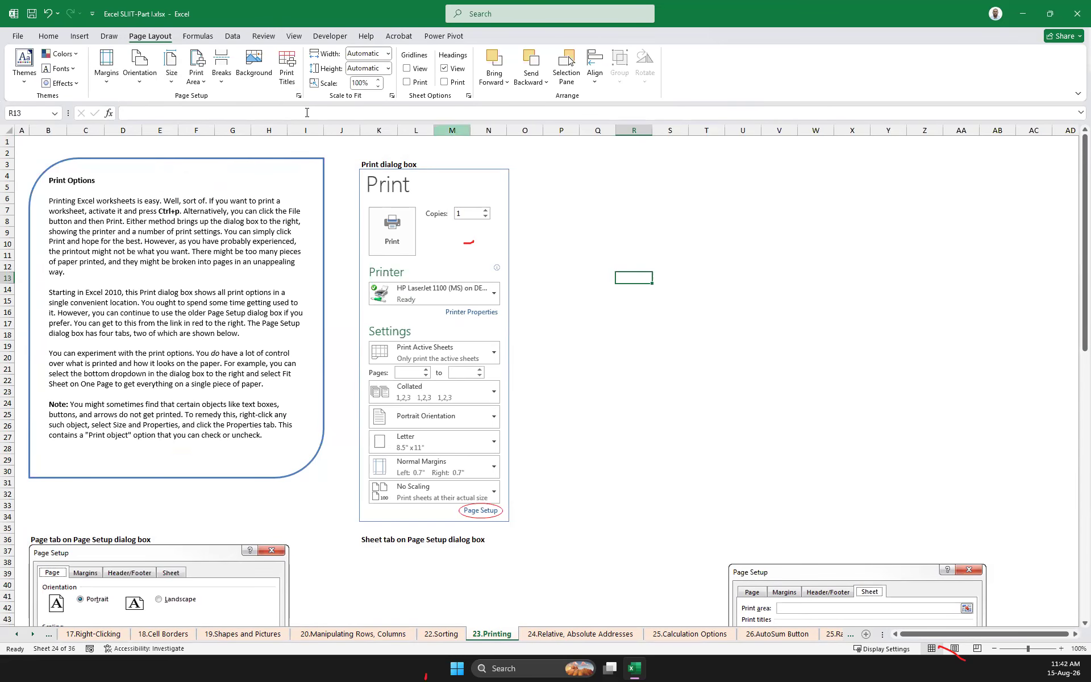
{"action": "left_click", "coordinate": [636, 218]}
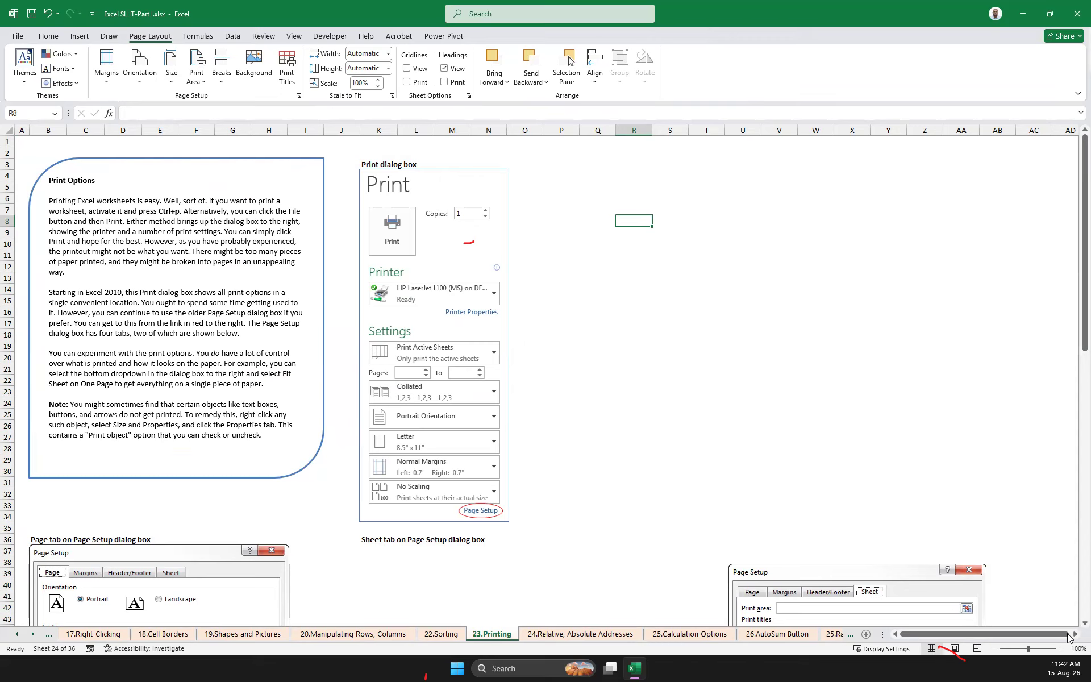
{"action": "left_click", "coordinate": [1073, 318]}
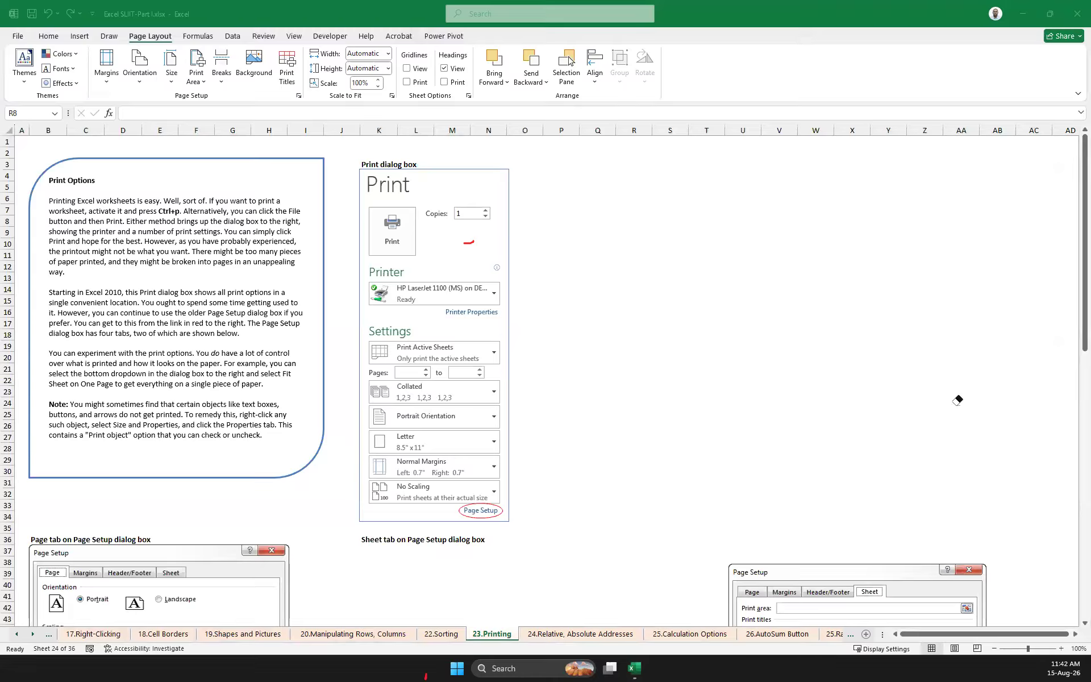
{"action": "left_click", "coordinate": [1073, 465]}
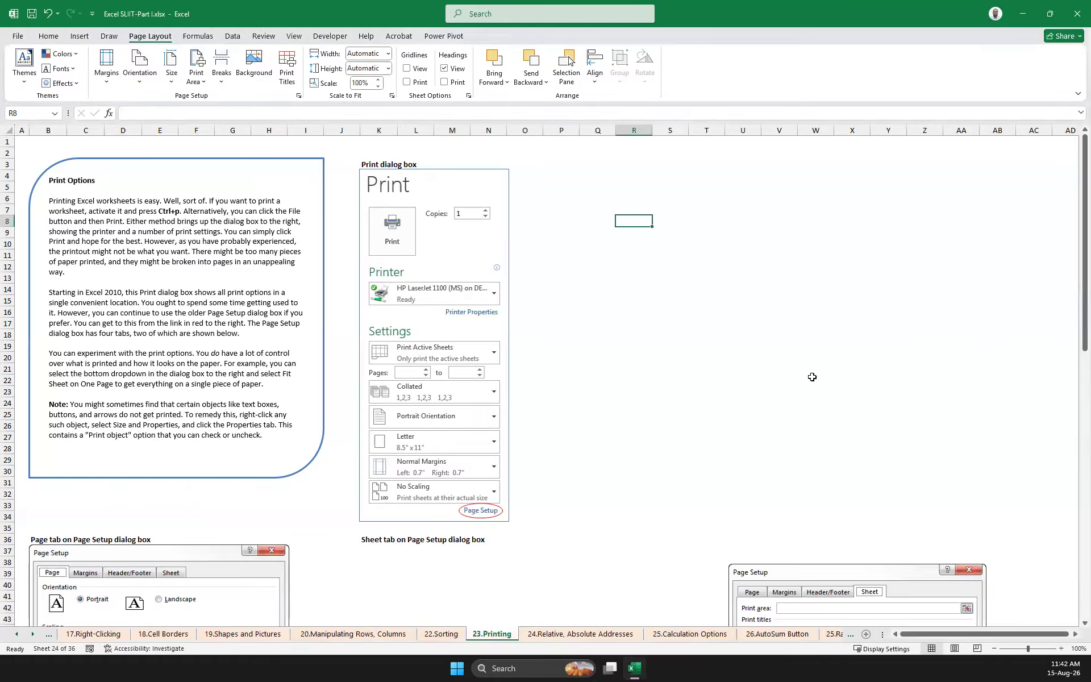
Show the gridlines on the 23.Printing worksheet
{"action": "scroll", "coordinate": [824, 370], "scroll_direction": "down", "scroll_amount": 17}
{"action": "left_click", "coordinate": [916, 458]}
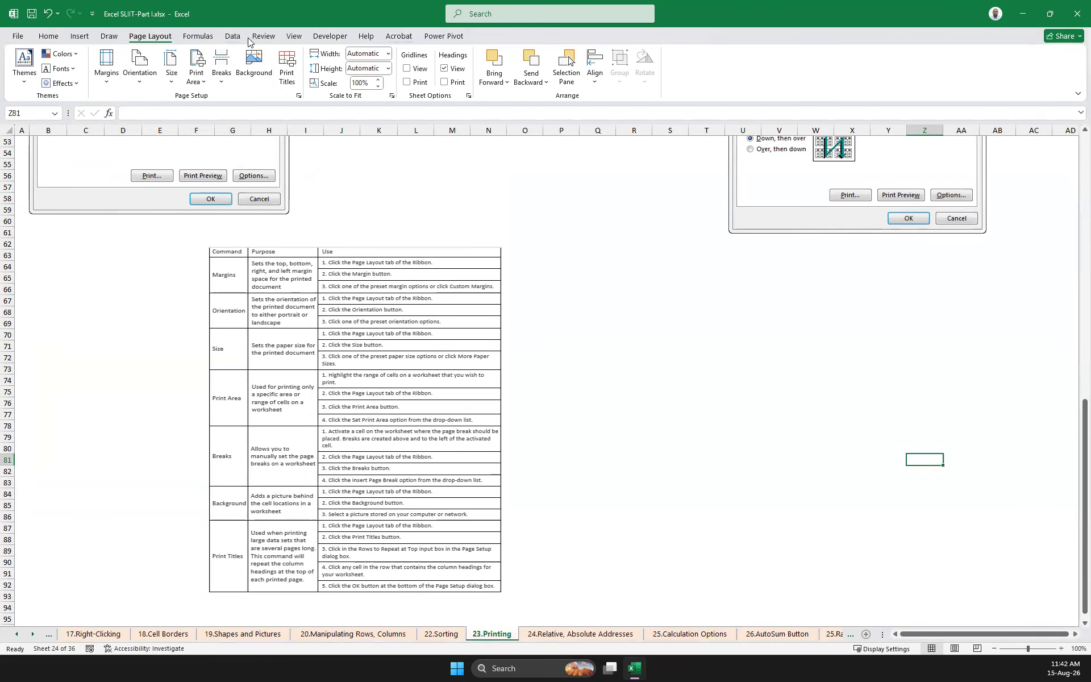
{"action": "left_click", "coordinate": [294, 36]}
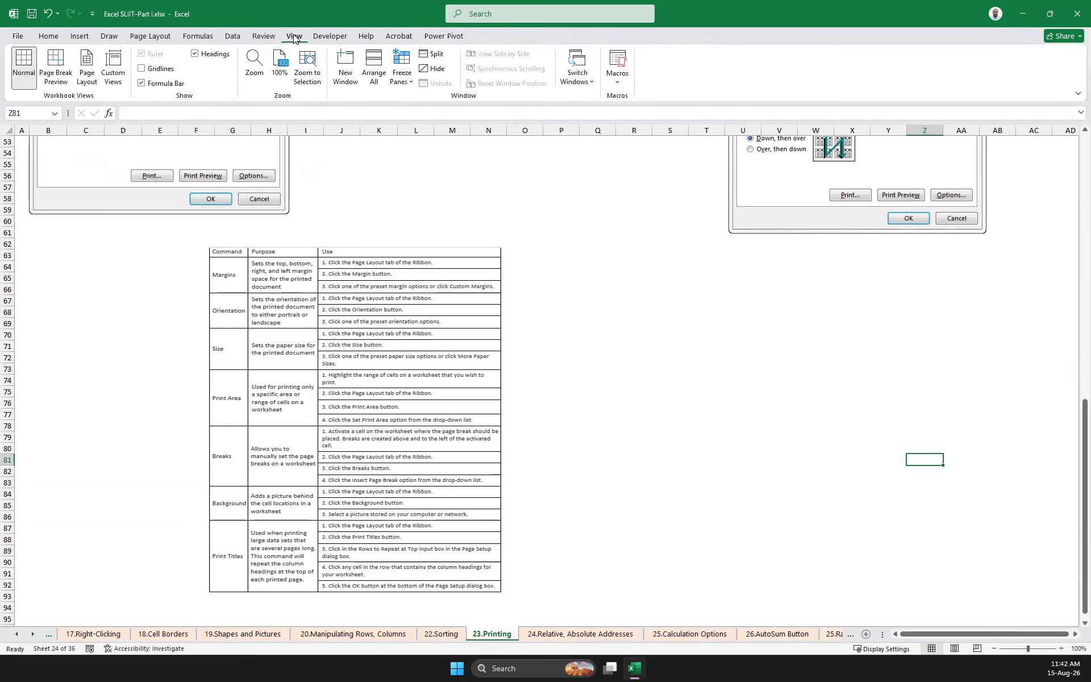
{"action": "left_click", "coordinate": [142, 69]}
{"action": "scroll", "coordinate": [612, 336], "scroll_direction": "up", "scroll_amount": 17}
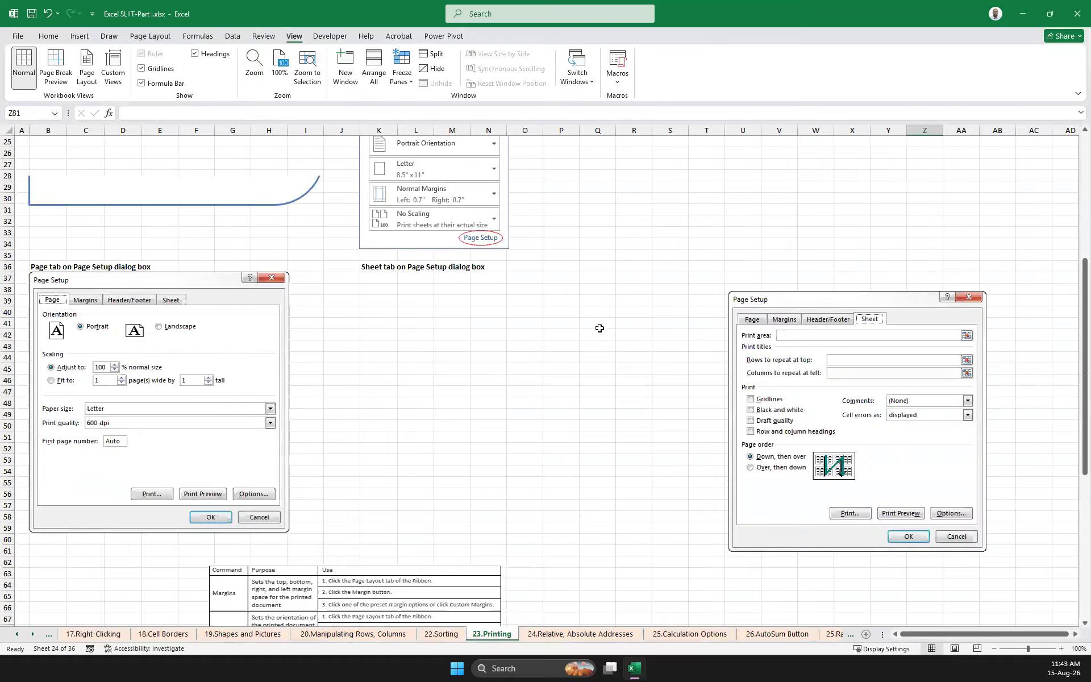
{"action": "left_click", "coordinate": [564, 314]}
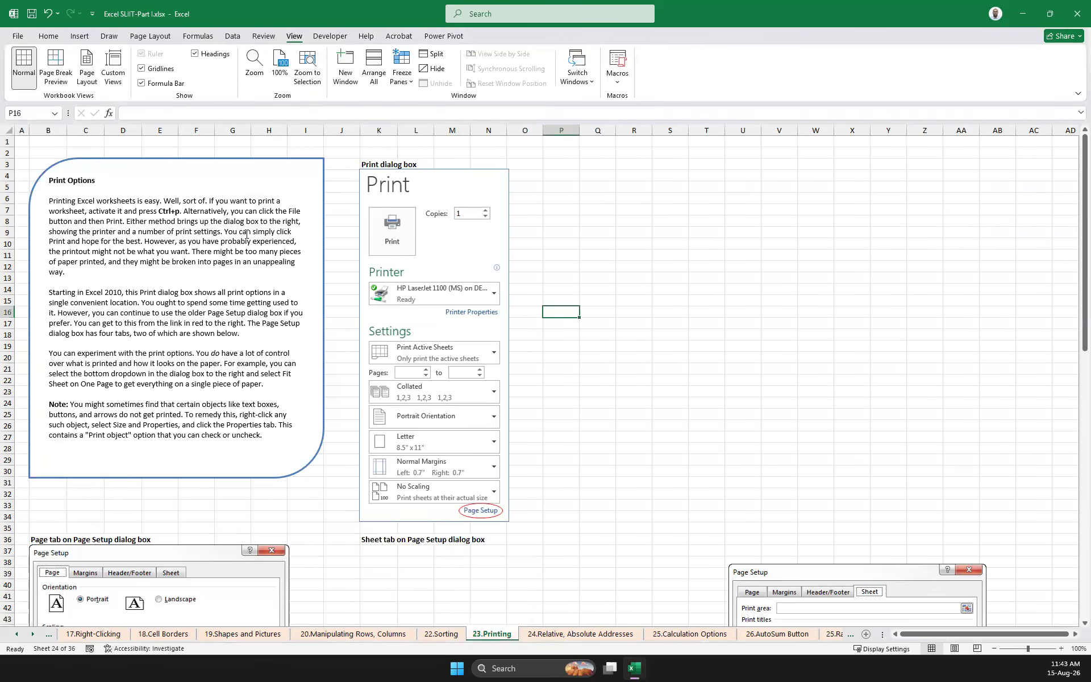
Switch the worksheet to Page Break Preview and review how the content divides into pages
{"action": "left_click", "coordinate": [55, 61]}
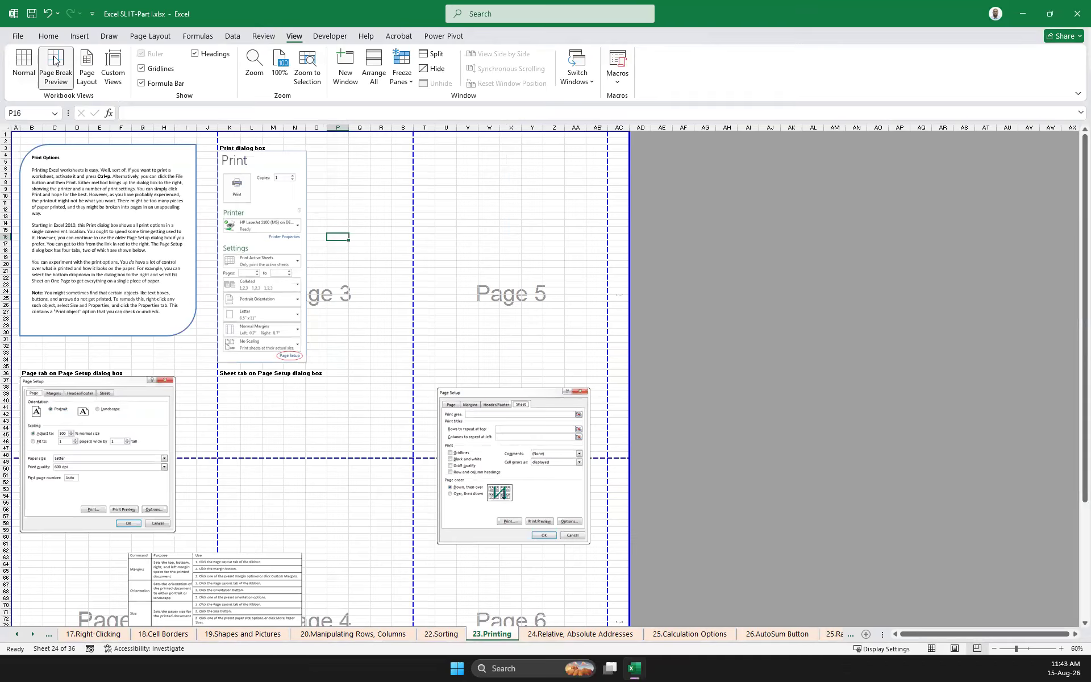
{"action": "scroll", "coordinate": [264, 236], "scroll_direction": "down", "scroll_amount": 20}
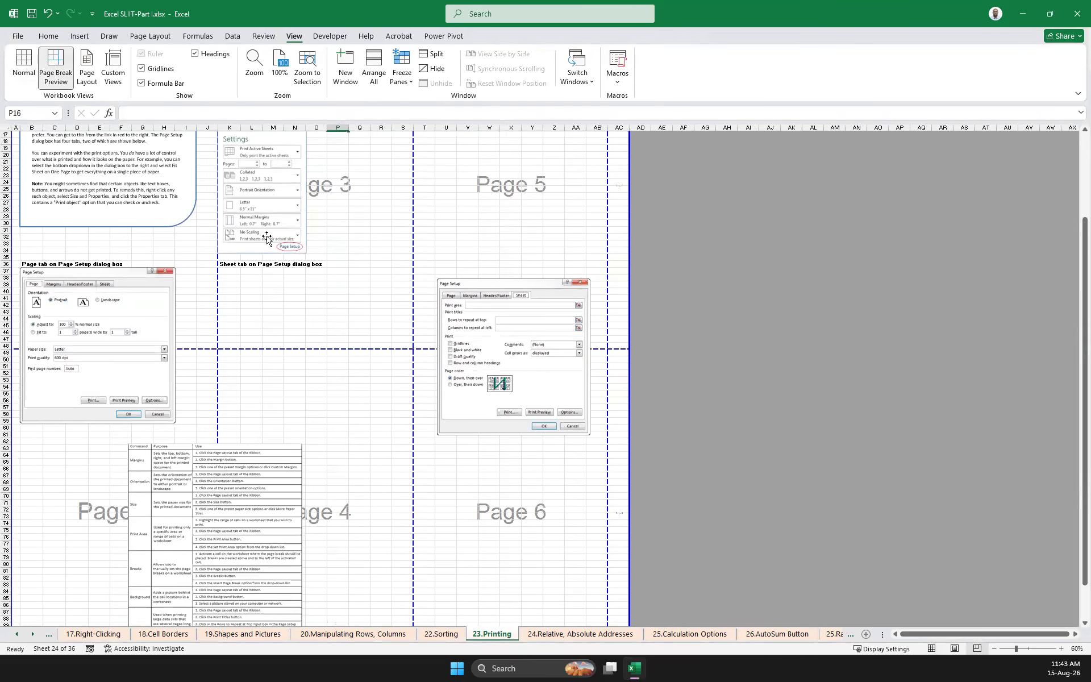
{"action": "scroll", "coordinate": [264, 237], "scroll_direction": "up", "scroll_amount": 20}
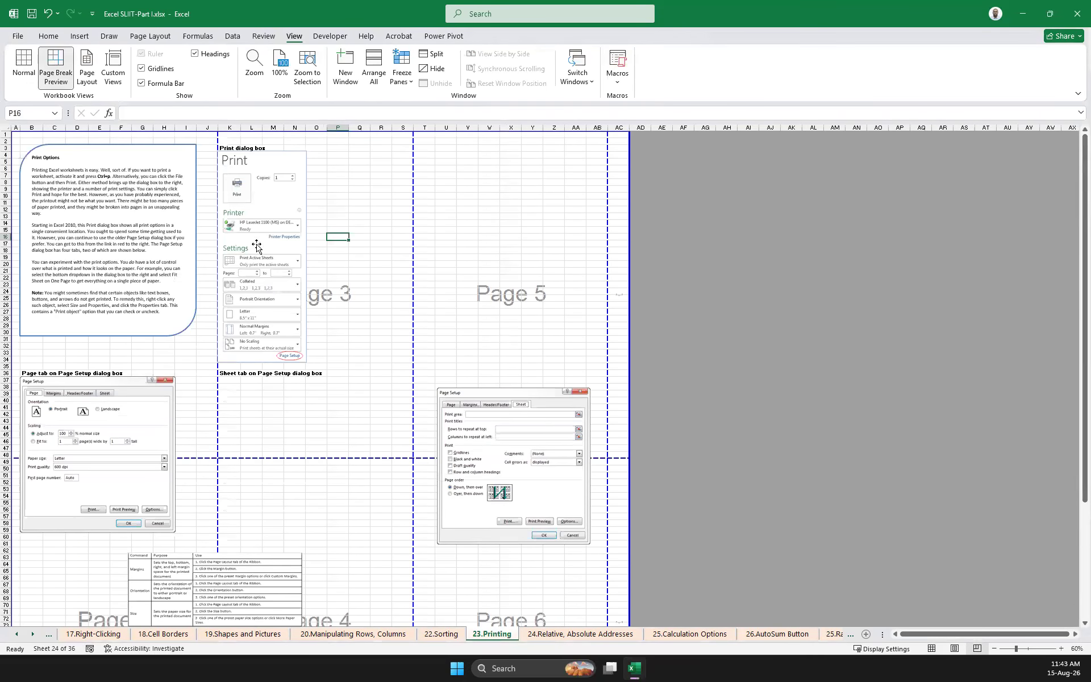
Move the Page tab picture to near cell A51 and the print commands table picture to near cell K51, below the horizontal page break
{"action": "left_click_drag", "start_coordinate": [105, 390], "coordinate": [96, 488]}
{"action": "left_click", "coordinate": [194, 560]}
{"action": "left_click_drag", "start_coordinate": [194, 560], "coordinate": [303, 481]}
{"action": "left_click_drag", "start_coordinate": [86, 500], "coordinate": [93, 499]}
Move the picture of the Page Setup dialog's Sheet tab up into page 5, starting near cell U7
{"action": "left_click_drag", "start_coordinate": [461, 401], "coordinate": [453, 160]}
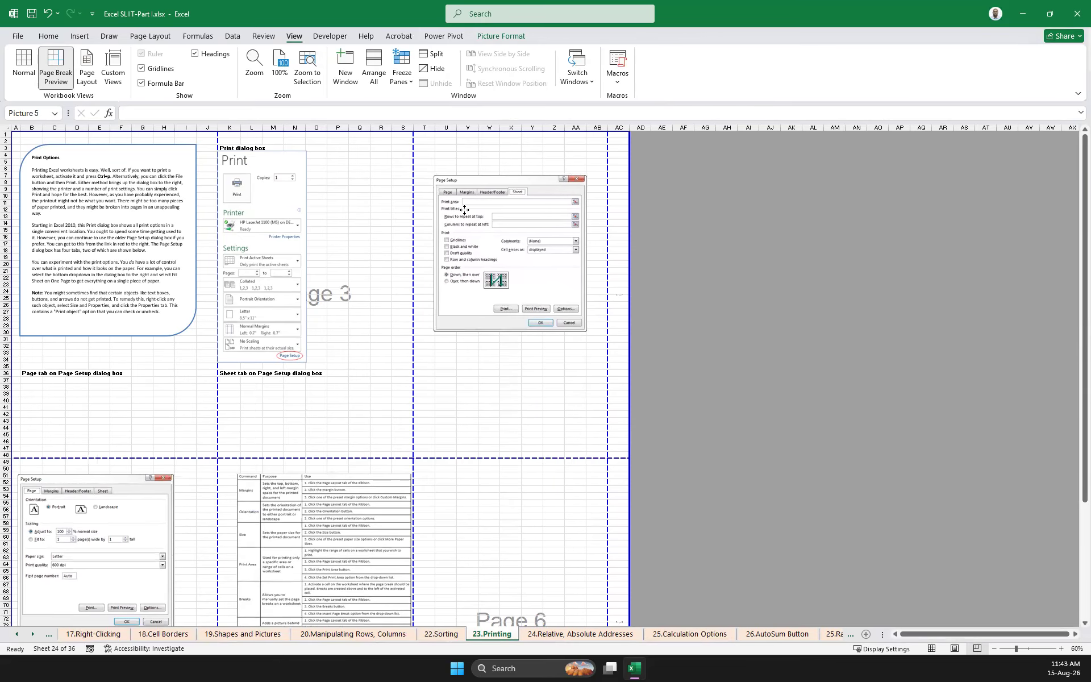
{"action": "scroll", "coordinate": [421, 341], "scroll_direction": "down", "scroll_amount": 15}
{"action": "scroll", "coordinate": [424, 343], "scroll_direction": "up", "scroll_amount": 9}
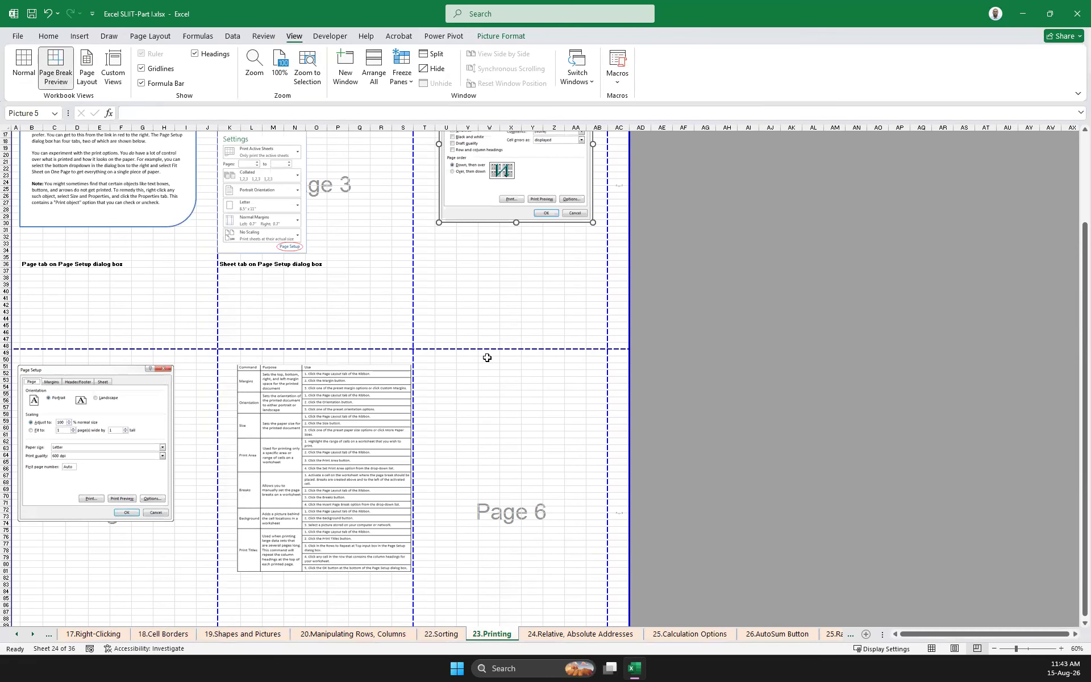
{"action": "scroll", "coordinate": [472, 339], "scroll_direction": "up", "scroll_amount": 5}
{"action": "scroll", "coordinate": [493, 395], "scroll_direction": "down", "scroll_amount": 18}
{"action": "scroll", "coordinate": [492, 385], "scroll_direction": "up", "scroll_amount": 18}
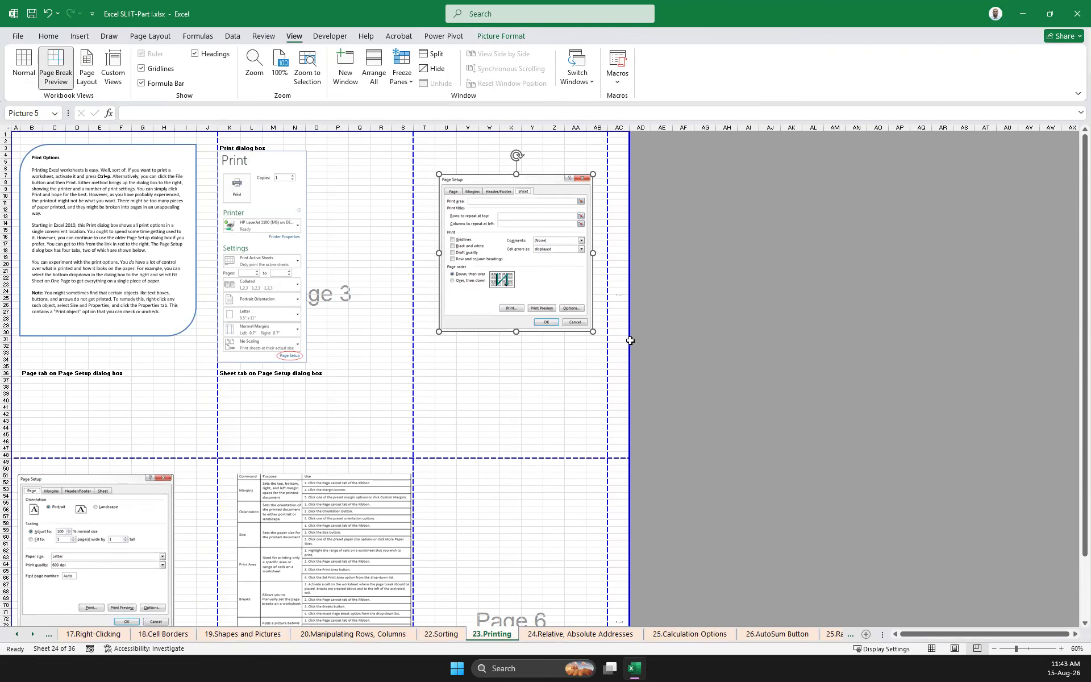
Delete column AC, which spills past the last vertical page break
{"action": "left_click", "coordinate": [614, 453]}
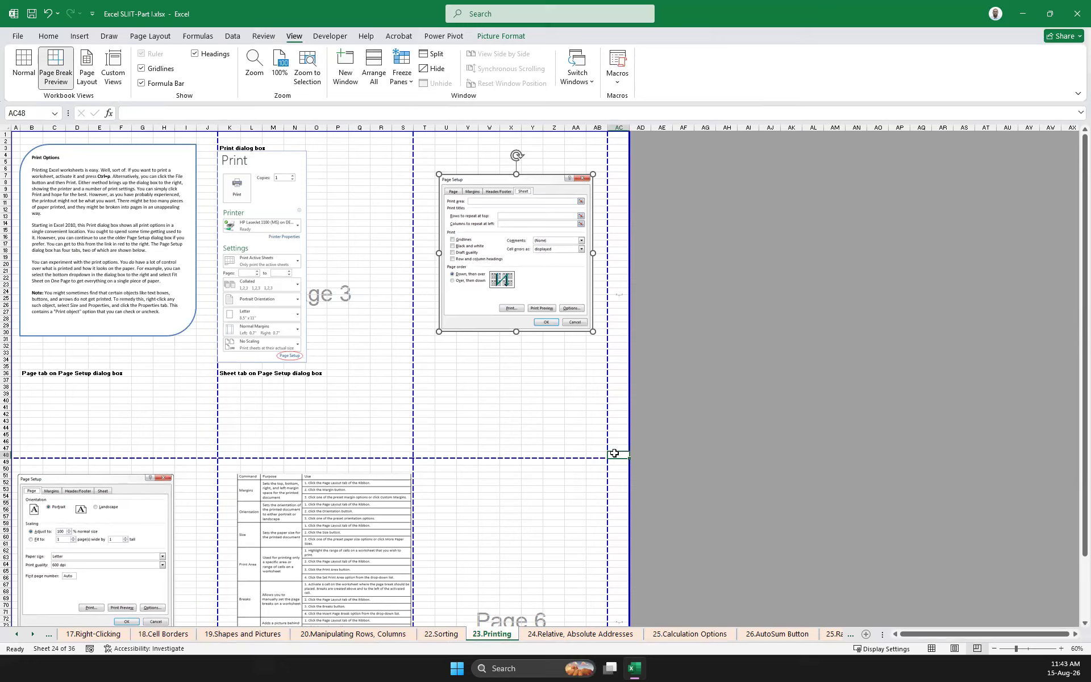
{"action": "left_click", "coordinate": [616, 124]}
{"action": "right_click", "coordinate": [616, 124]}
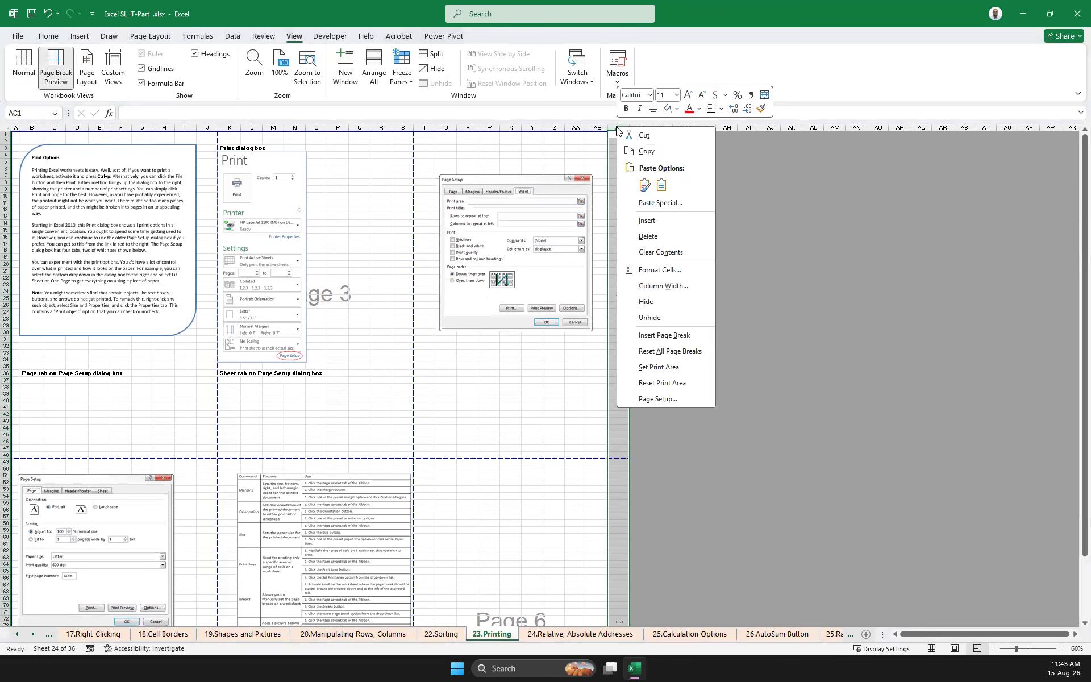
{"action": "left_click", "coordinate": [664, 241]}
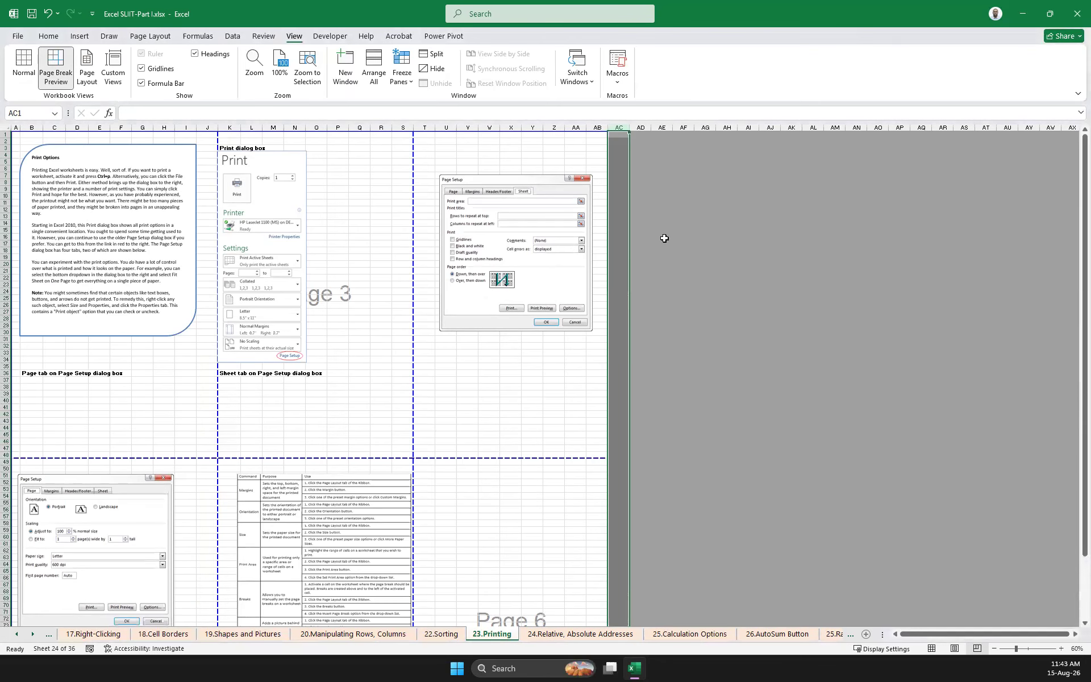
Move the picture of the Print dialog box to start near cell M4, clear of the vertical page break
{"action": "left_click", "coordinate": [683, 304]}
{"action": "scroll", "coordinate": [633, 356], "scroll_direction": "down", "scroll_amount": 9}
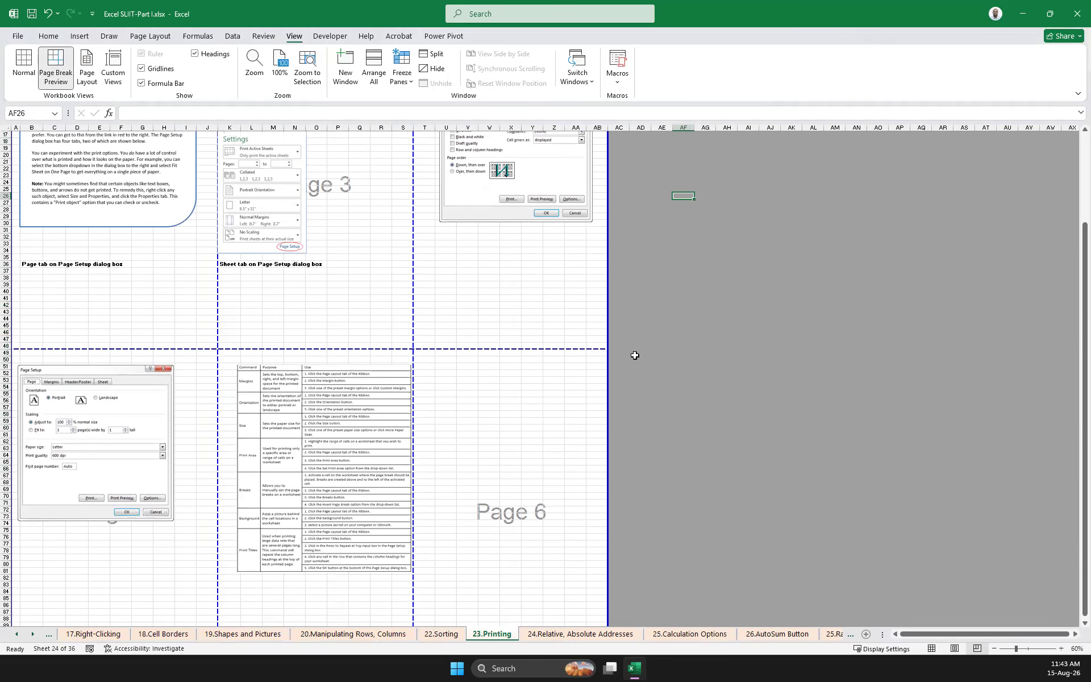
{"action": "scroll", "coordinate": [461, 306], "scroll_direction": "up", "scroll_amount": 9}
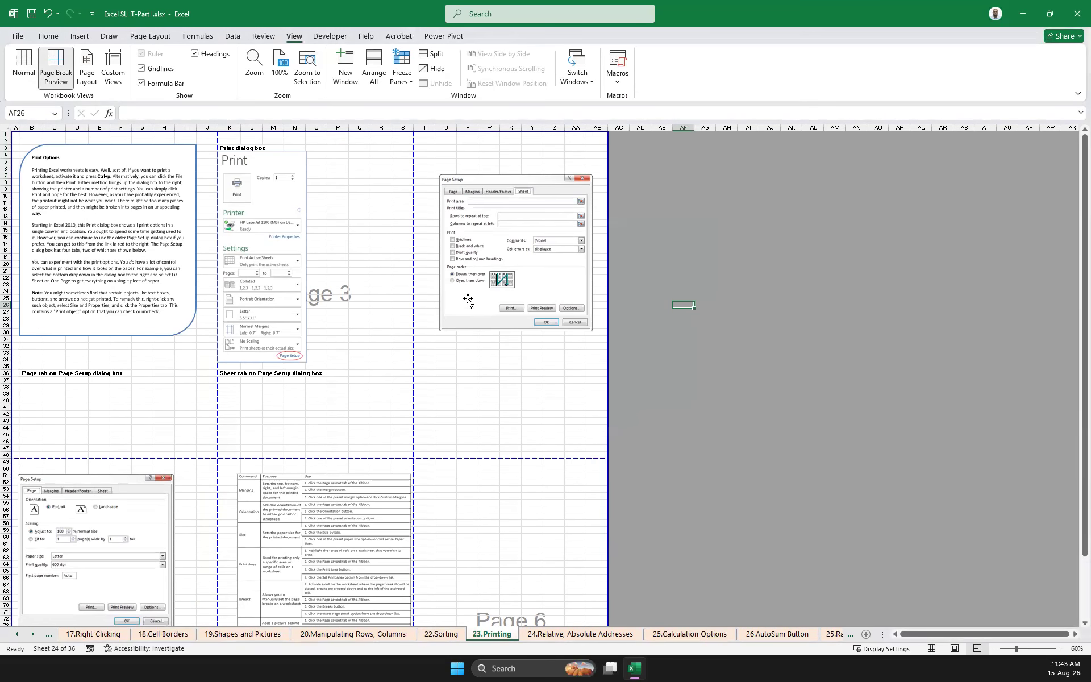
{"action": "left_click", "coordinate": [283, 179]}
{"action": "left_click_drag", "start_coordinate": [283, 179], "coordinate": [286, 178]}
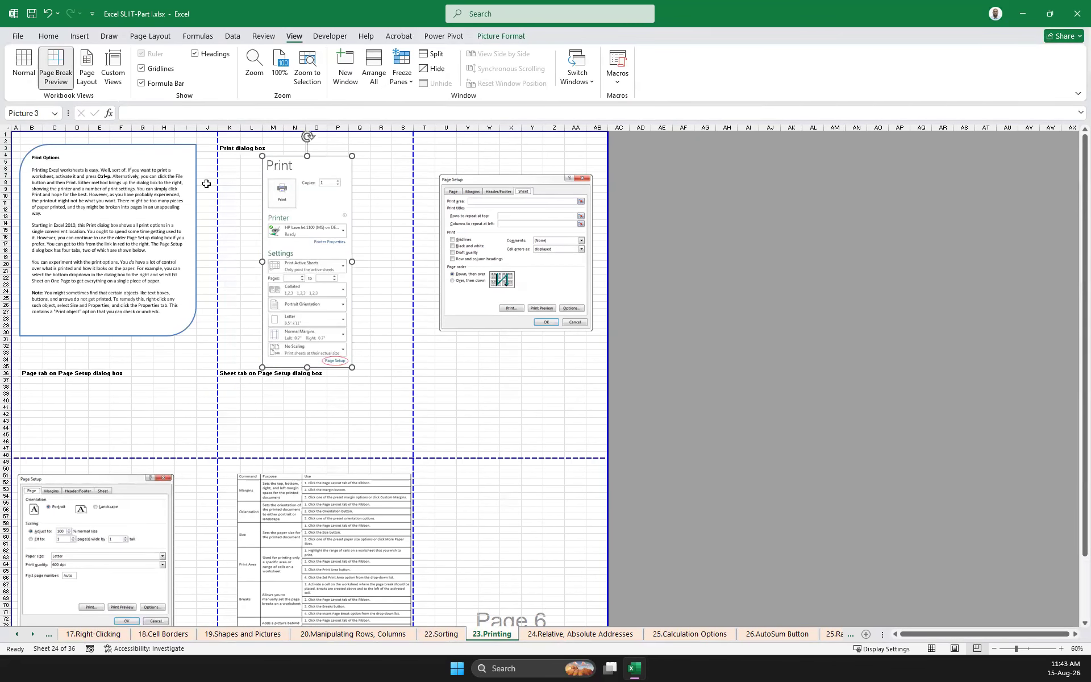
Switch the worksheet to Page Layout view and review how the content falls on the pages
{"action": "left_click", "coordinate": [88, 71]}
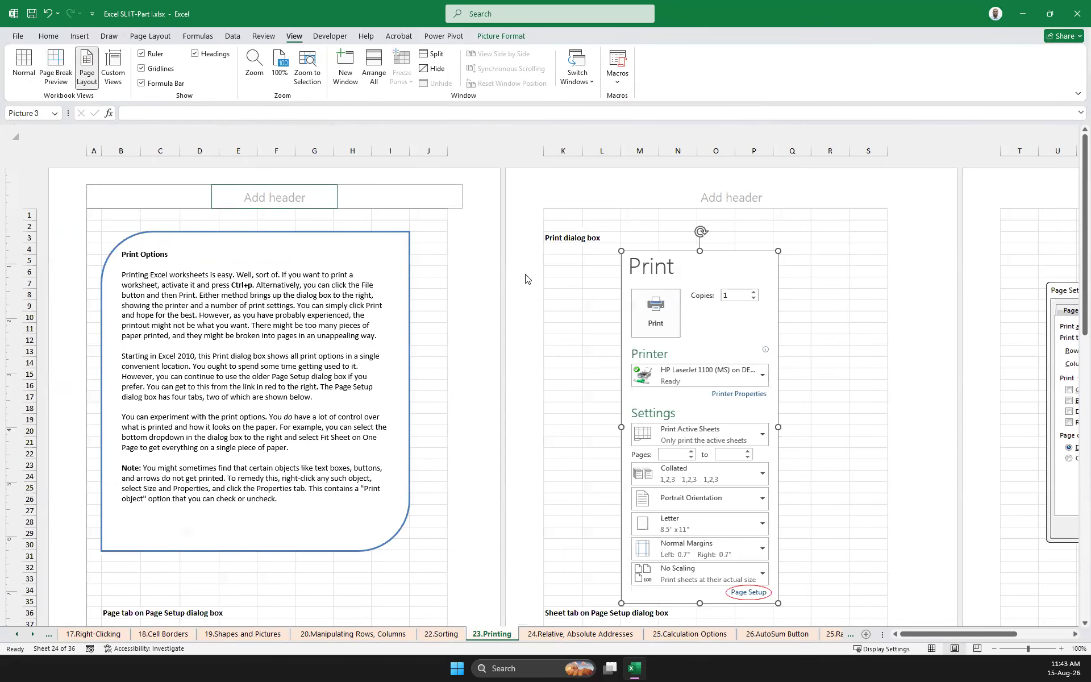
{"action": "scroll", "coordinate": [392, 304], "scroll_direction": "down", "scroll_amount": 15}
{"action": "scroll", "coordinate": [383, 295], "scroll_direction": "up", "scroll_amount": 11}
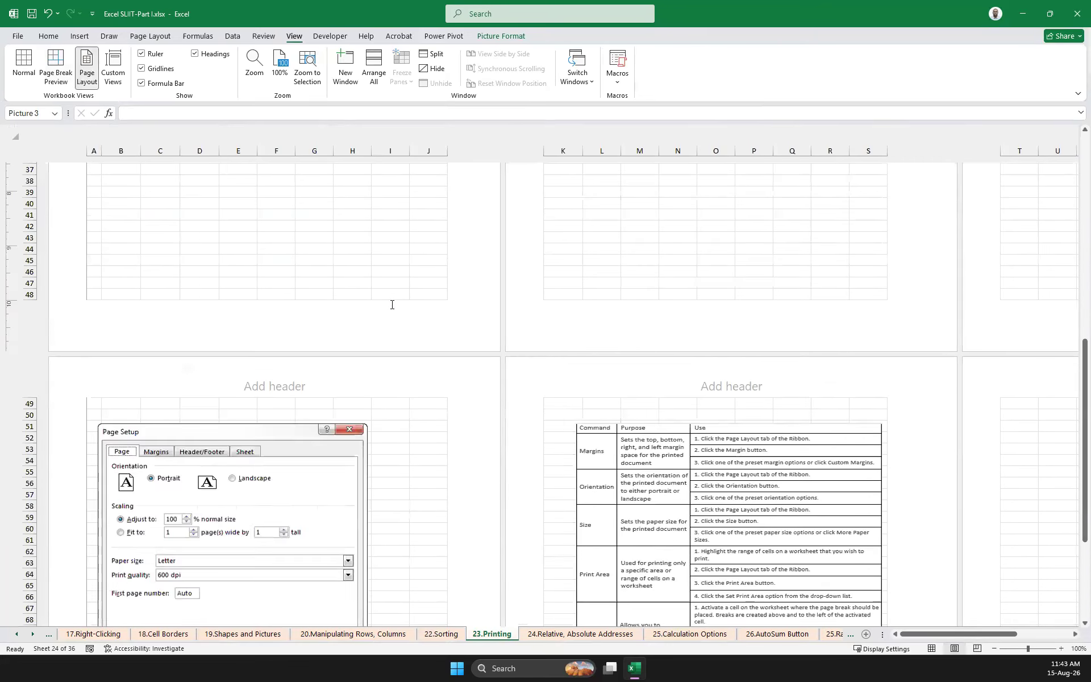
{"action": "scroll", "coordinate": [372, 281], "scroll_direction": "up", "scroll_amount": 4}
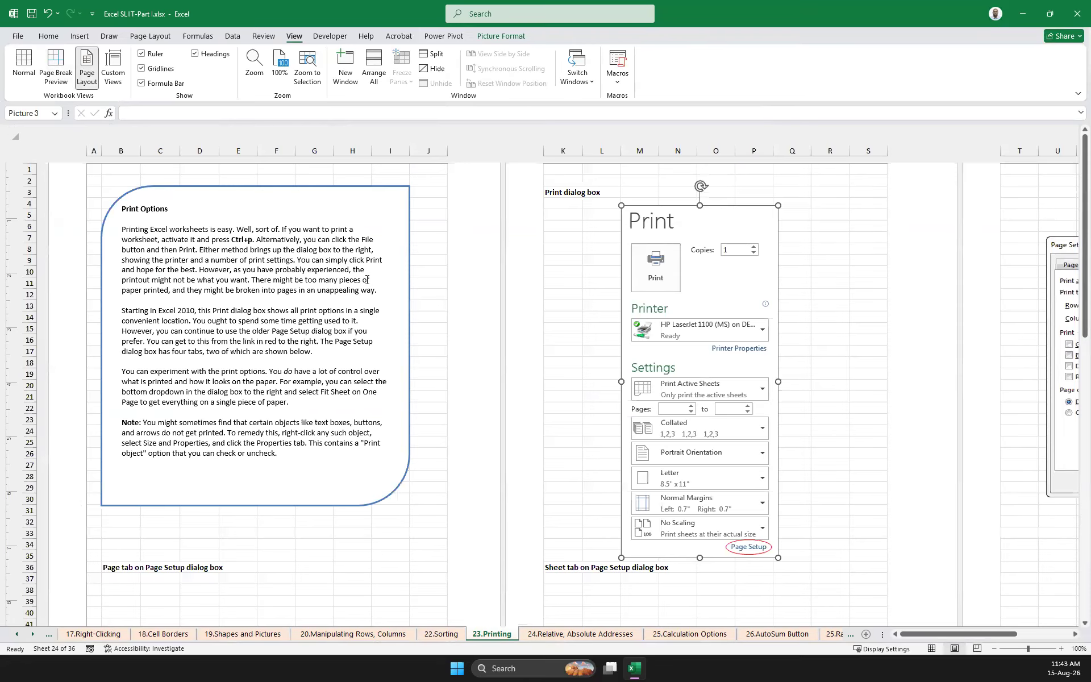
{"action": "scroll", "coordinate": [485, 237], "scroll_direction": "down", "scroll_amount": 8}
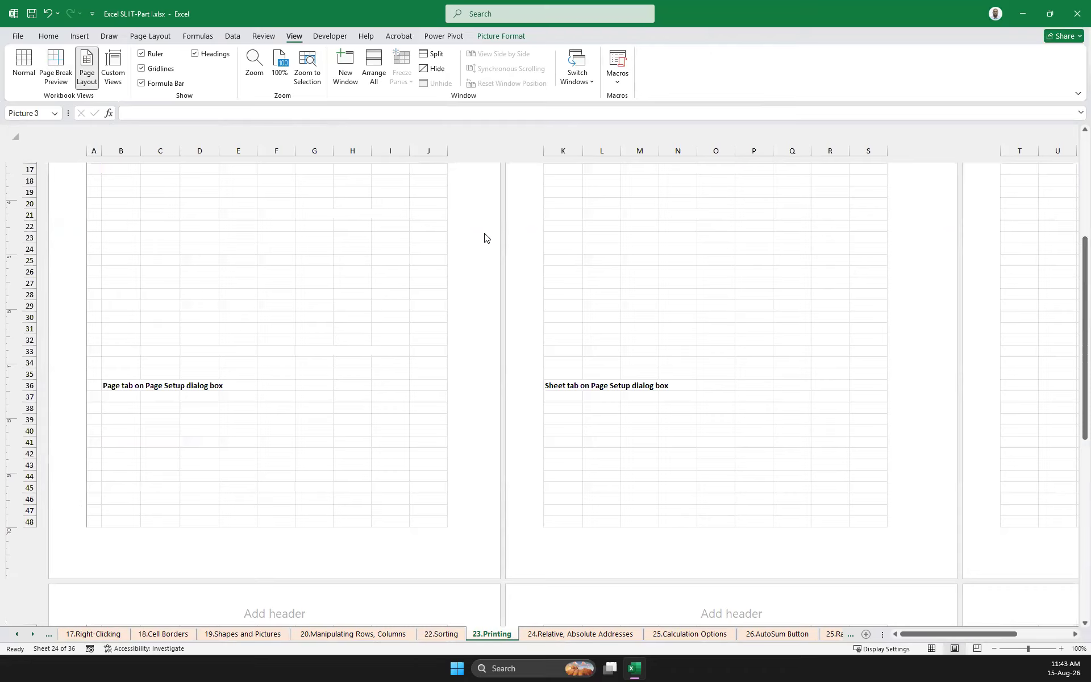
{"action": "scroll", "coordinate": [545, 244], "scroll_direction": "up", "scroll_amount": 4}
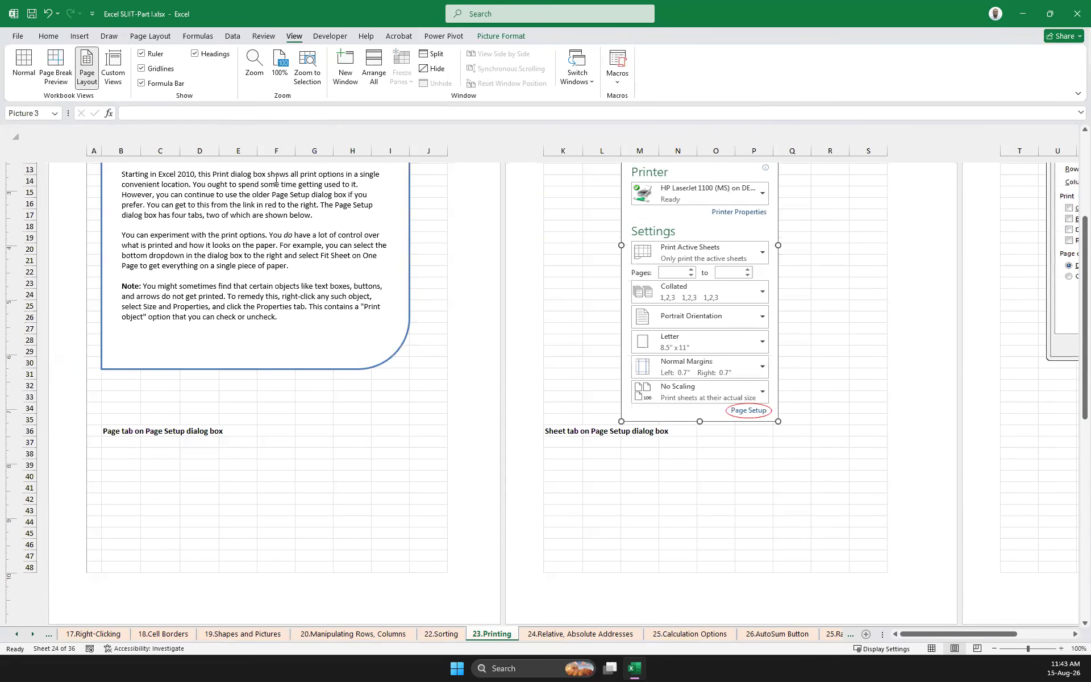
Check the Custom Views dialog for saved views and close it without adding one
{"action": "left_click", "coordinate": [120, 63]}
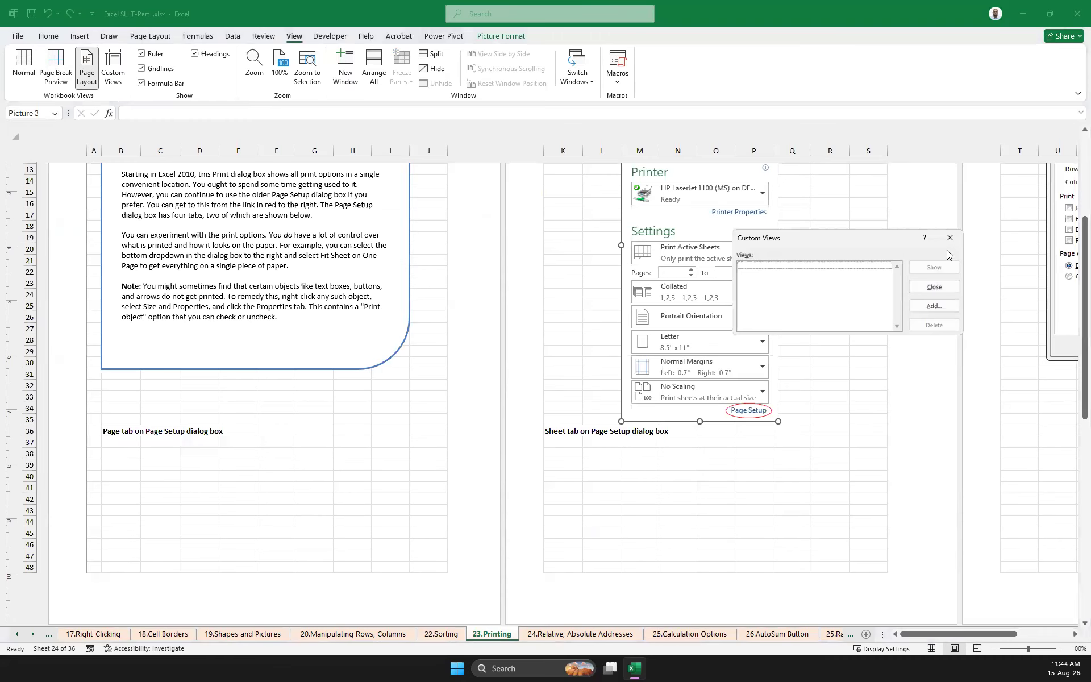
{"action": "left_click_drag", "start_coordinate": [830, 242], "coordinate": [543, 303]}
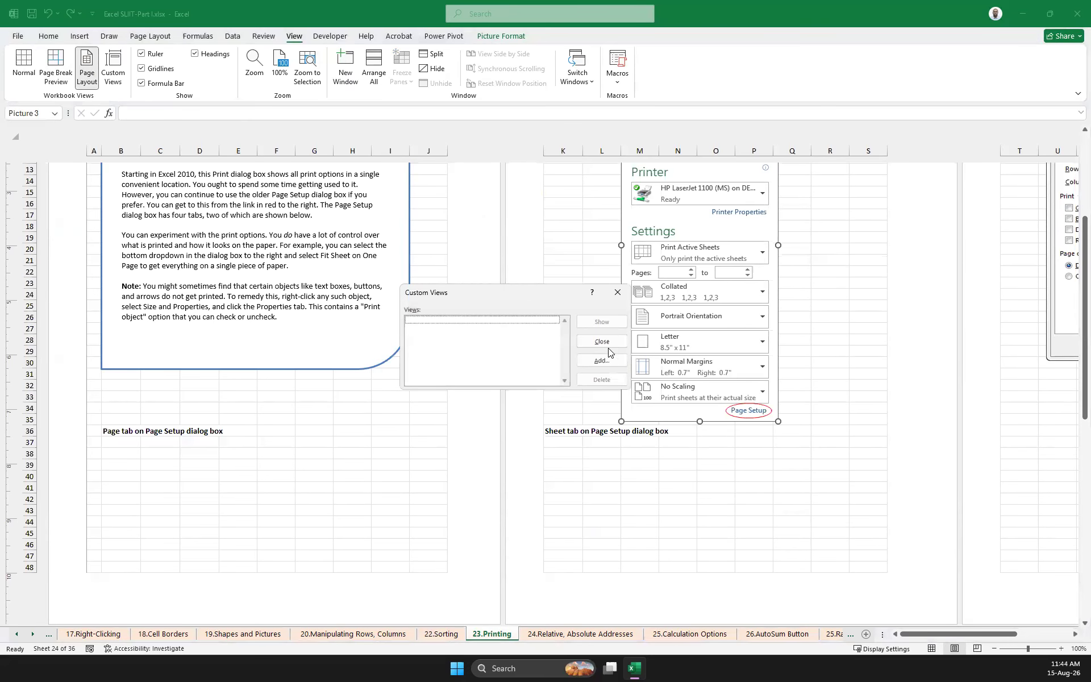
{"action": "left_click", "coordinate": [626, 293]}
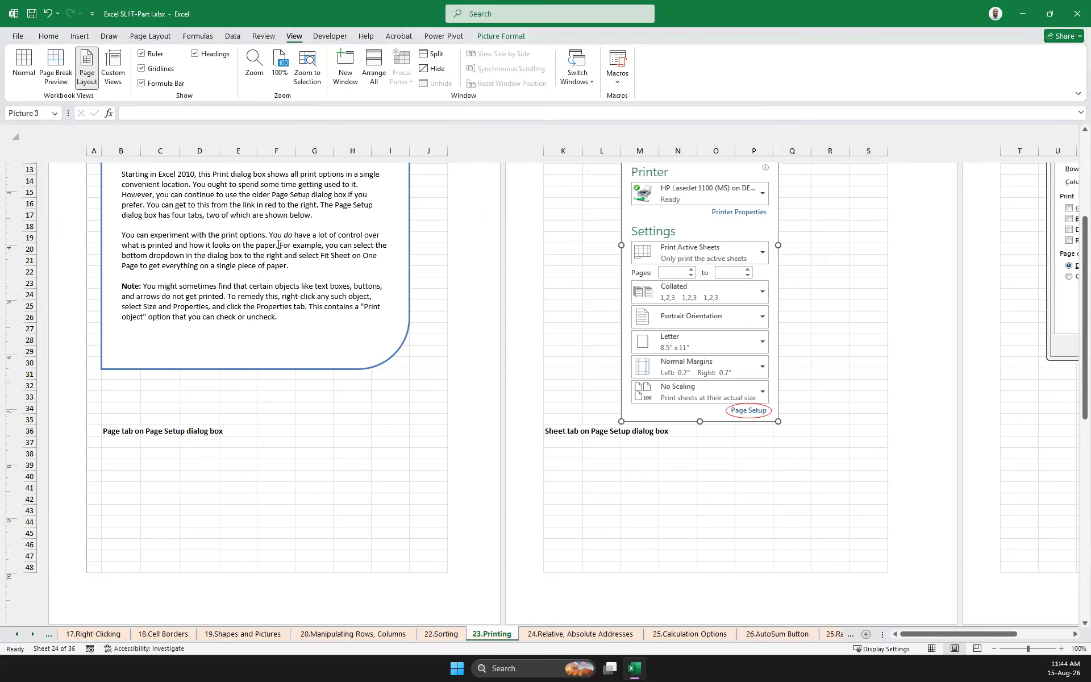
Return the worksheet to Normal view, review the moved pictures and compare the layout with Page Break Preview
{"action": "scroll", "coordinate": [414, 243], "scroll_direction": "up", "scroll_amount": 5}
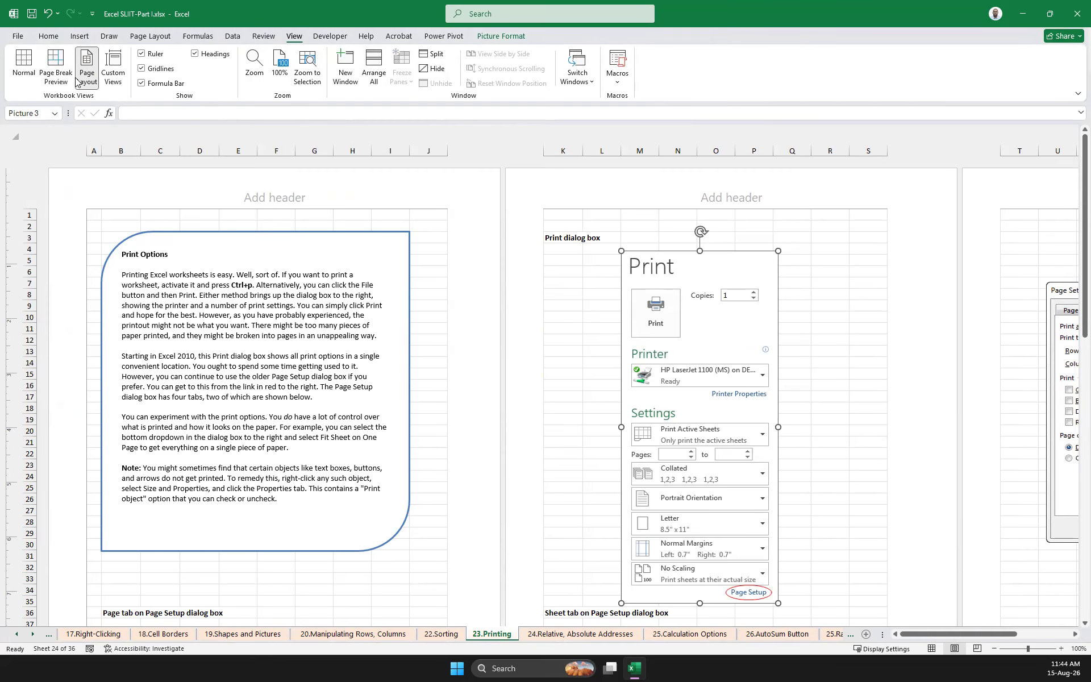
{"action": "left_click", "coordinate": [23, 66]}
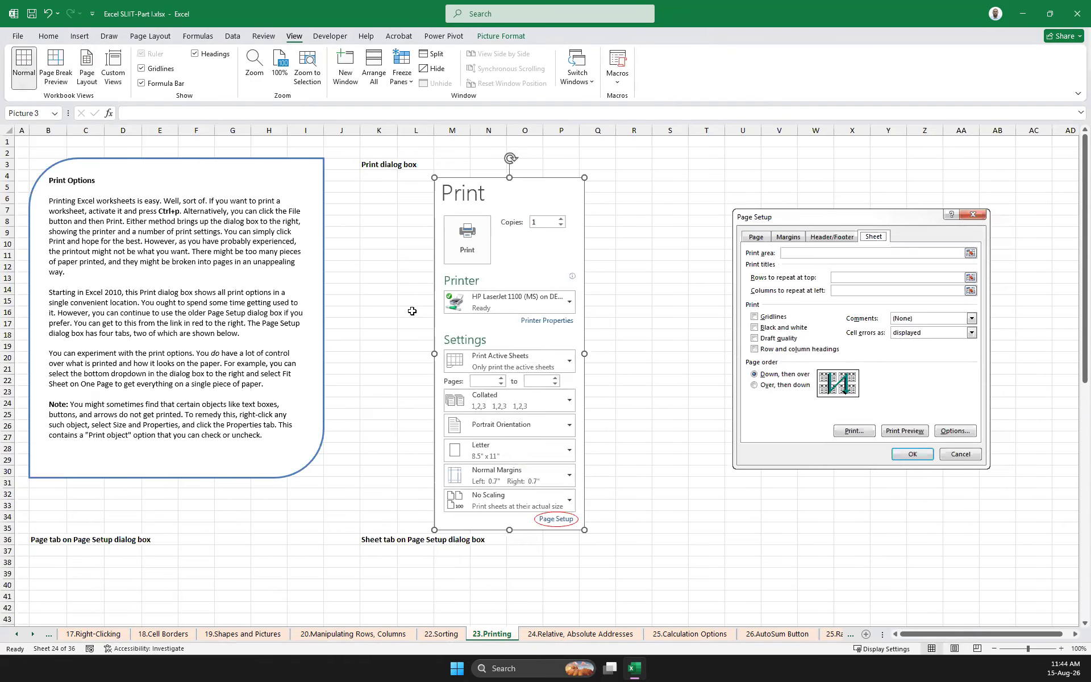
{"action": "scroll", "coordinate": [412, 311], "scroll_direction": "down", "scroll_amount": 17}
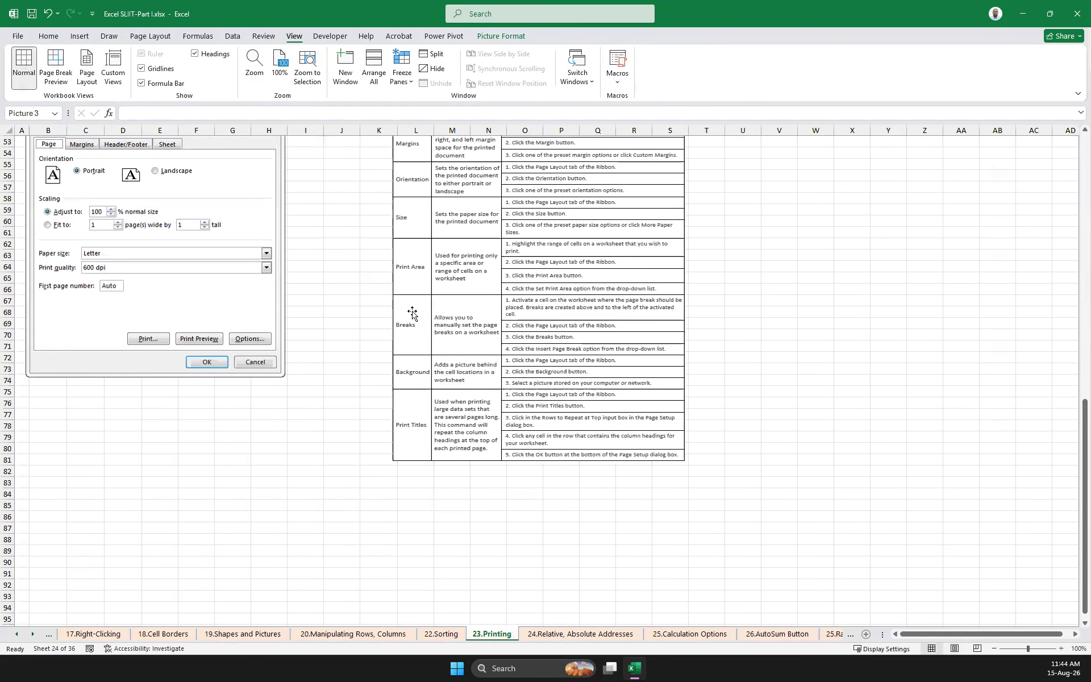
{"action": "scroll", "coordinate": [412, 311], "scroll_direction": "up", "scroll_amount": 17}
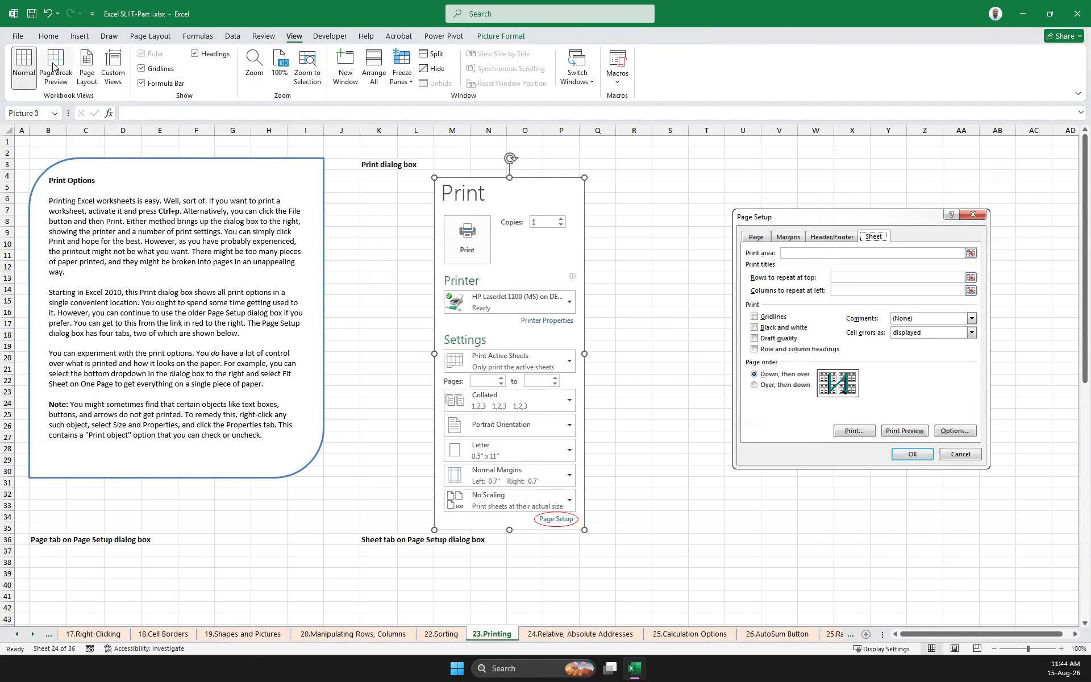
{"action": "left_click", "coordinate": [54, 62]}
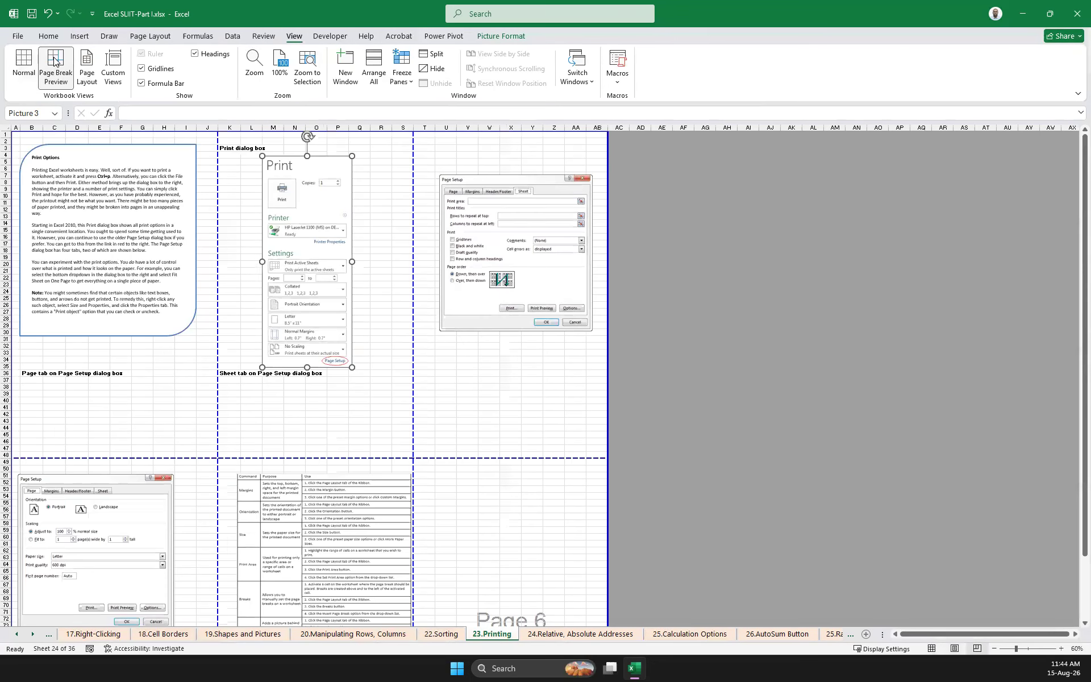
{"action": "left_click", "coordinate": [24, 63]}
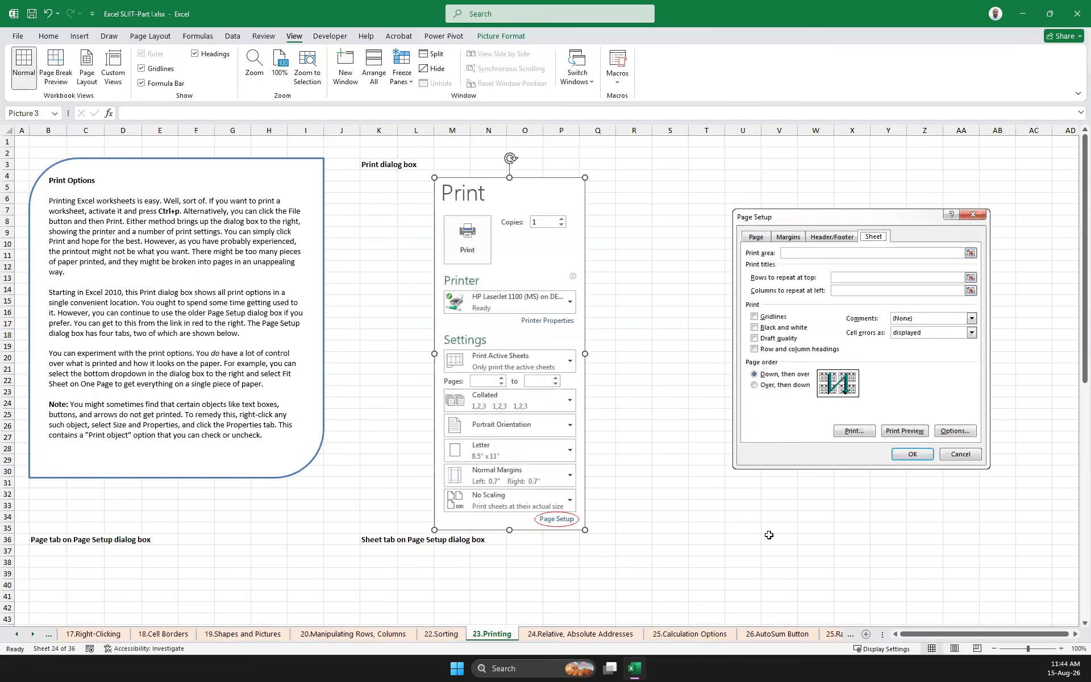
Cycle the worksheet through Page Layout, Page Break Preview and Normal views, and look at the display settings options
{"action": "left_click", "coordinate": [957, 648]}
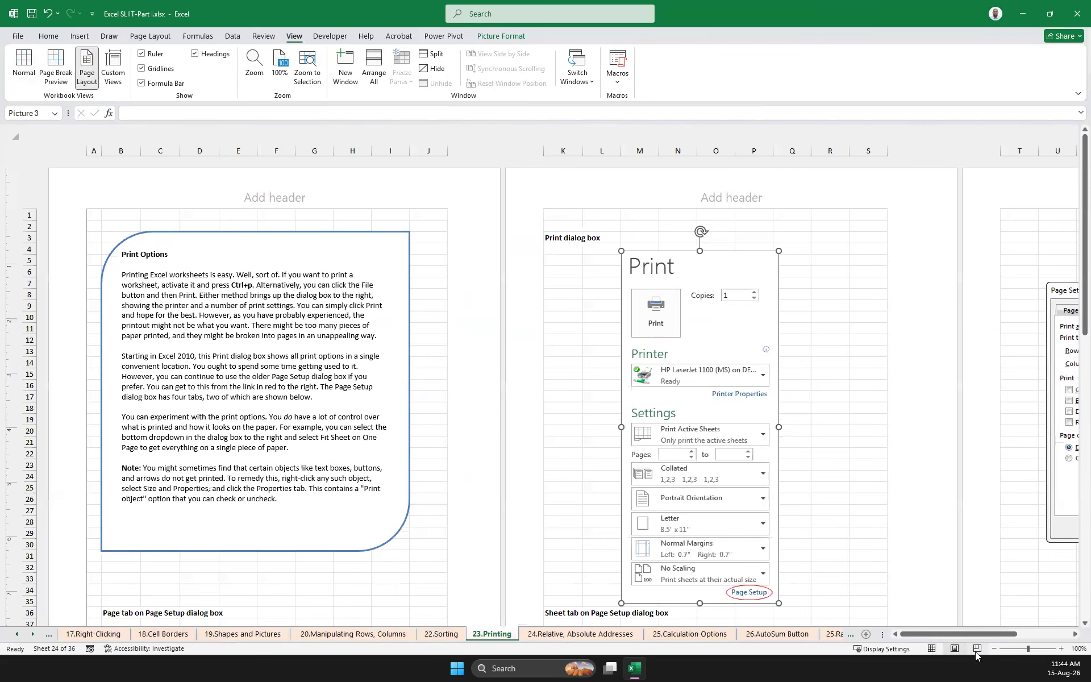
{"action": "left_click", "coordinate": [976, 651]}
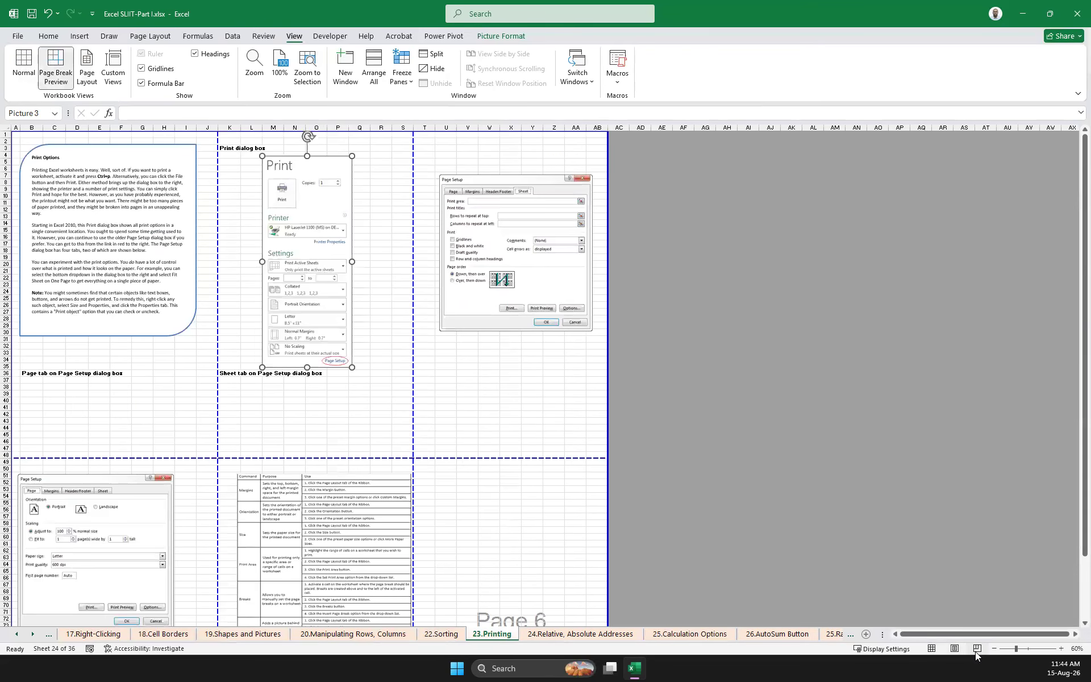
{"action": "left_click", "coordinate": [955, 649]}
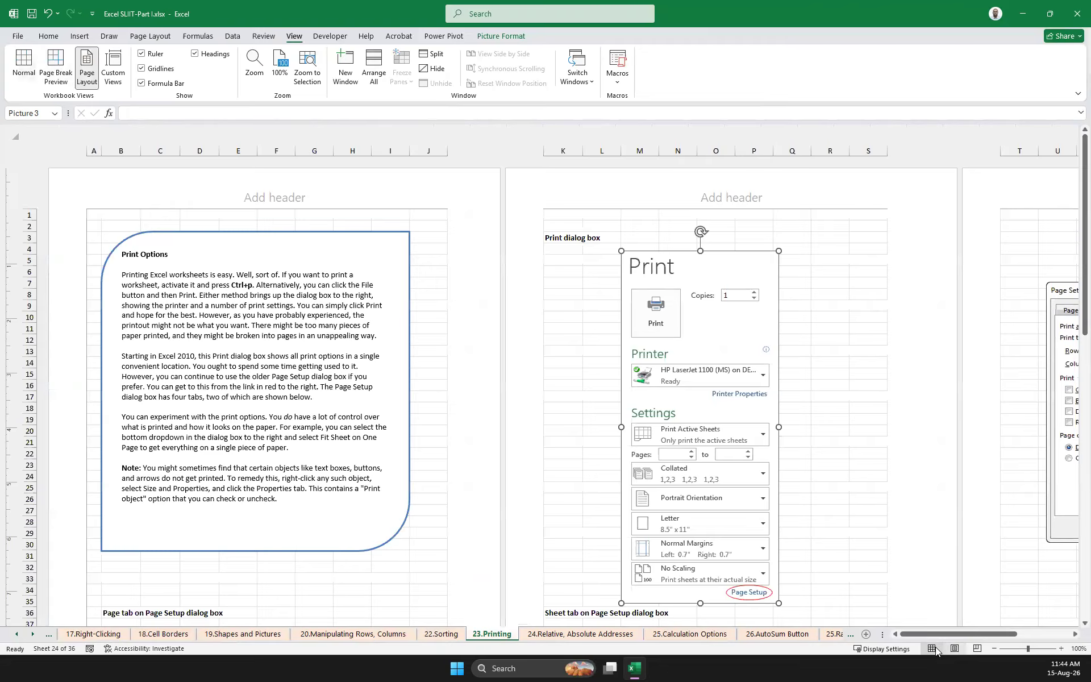
{"action": "left_click", "coordinate": [934, 648]}
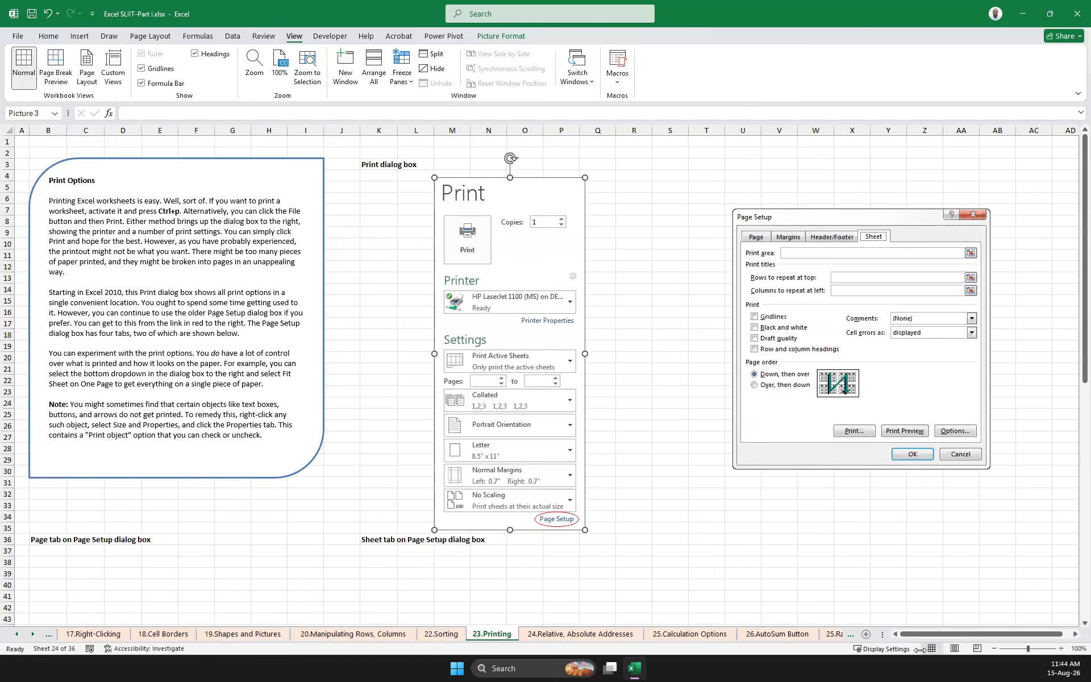
{"action": "left_click", "coordinate": [888, 651]}
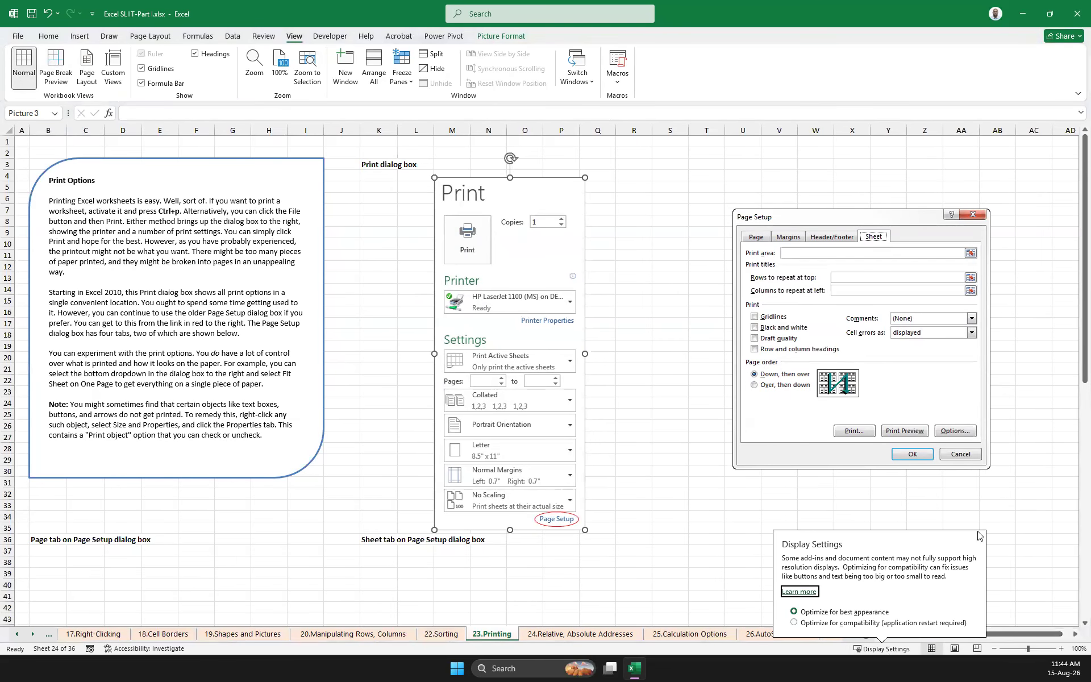
{"action": "left_click", "coordinate": [1024, 515]}
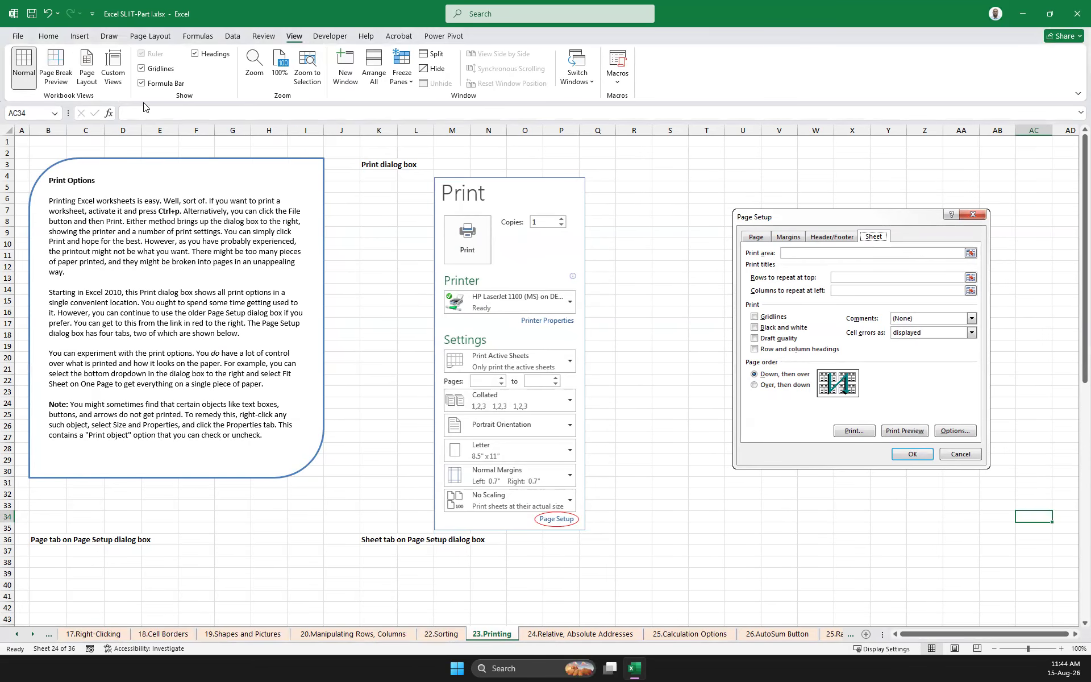
Review the pages in the print preview and set the print scaling to Fit Sheet on One Page
{"action": "left_click", "coordinate": [16, 38]}
{"action": "left_click", "coordinate": [49, 285]}
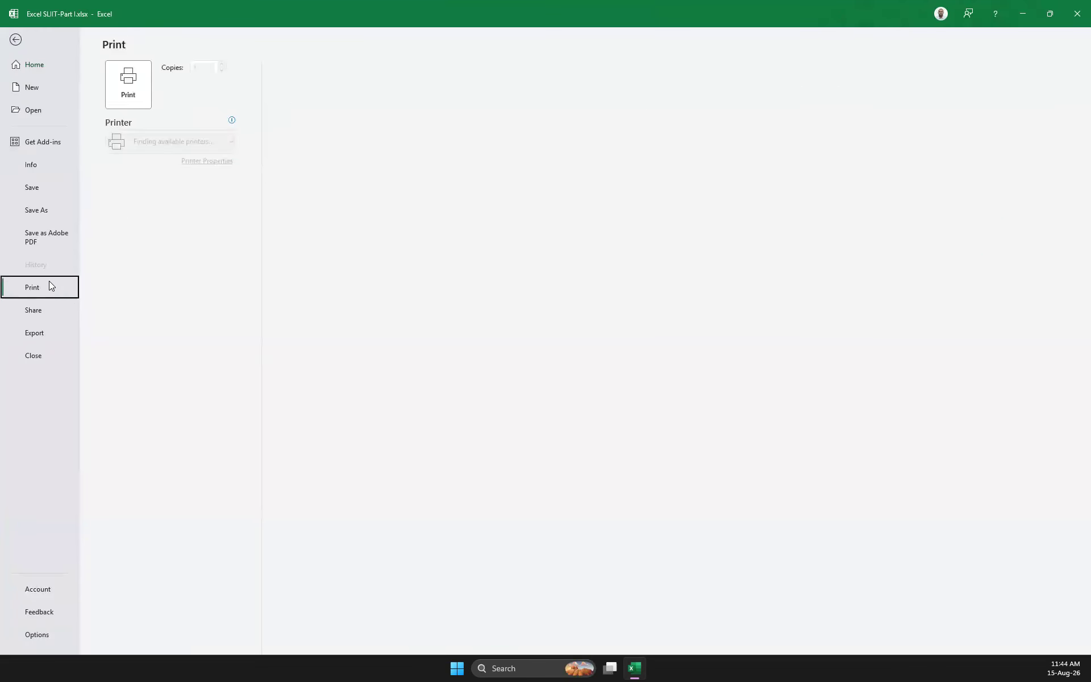
{"action": "scroll", "coordinate": [517, 255], "scroll_direction": "down", "scroll_amount": 5}
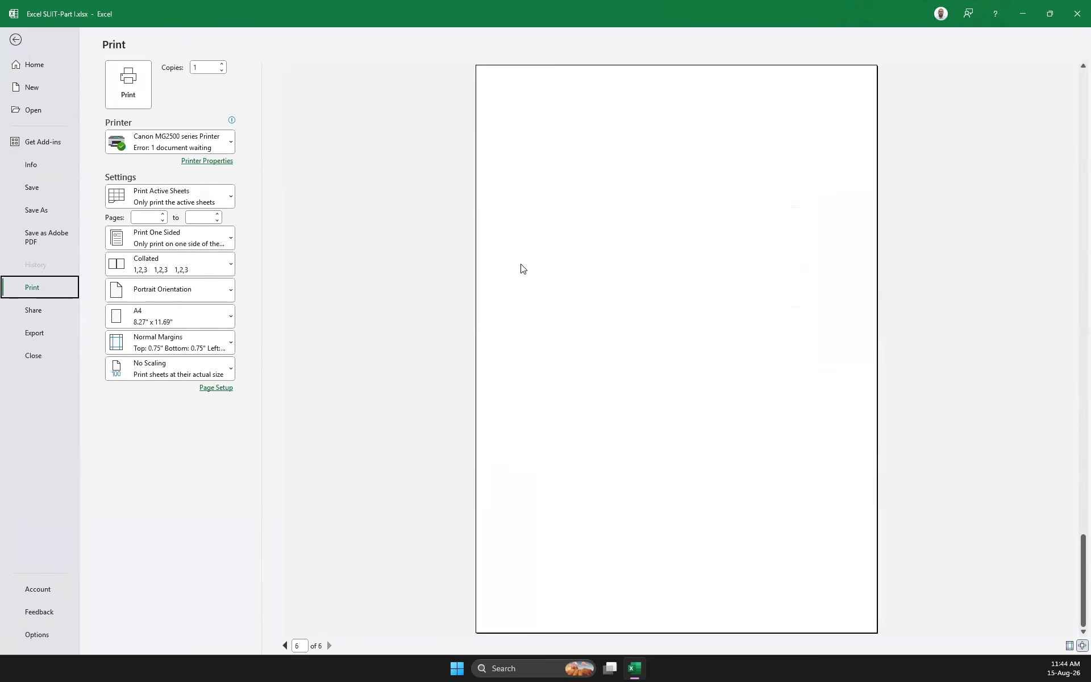
{"action": "scroll", "coordinate": [545, 281], "scroll_direction": "up", "scroll_amount": 5}
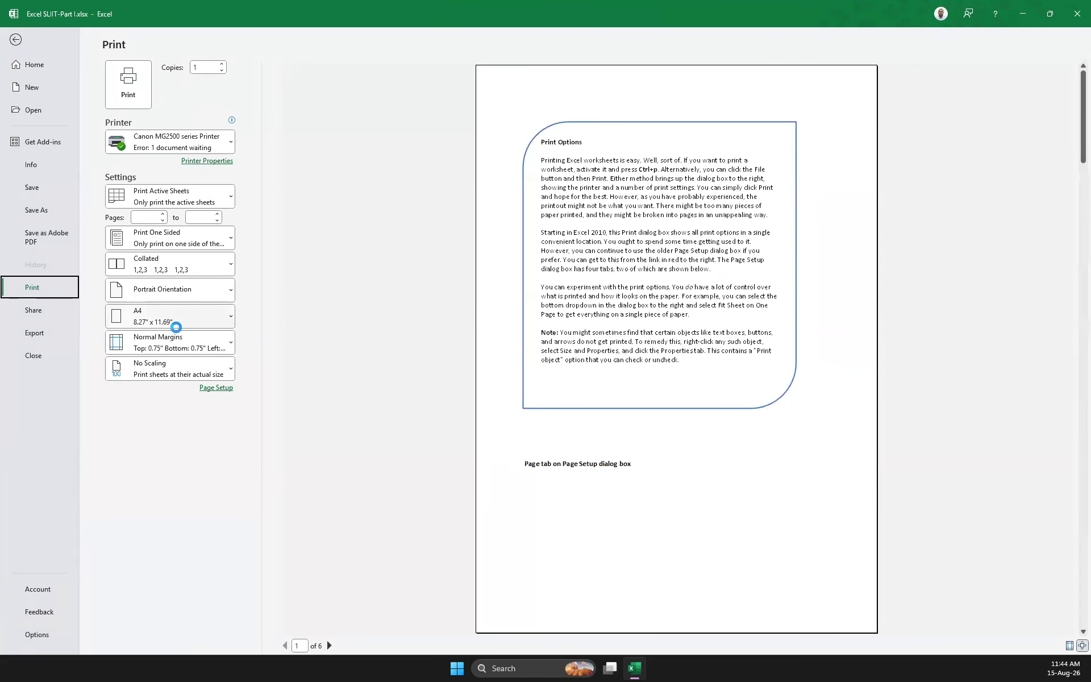
{"action": "left_click", "coordinate": [202, 365]}
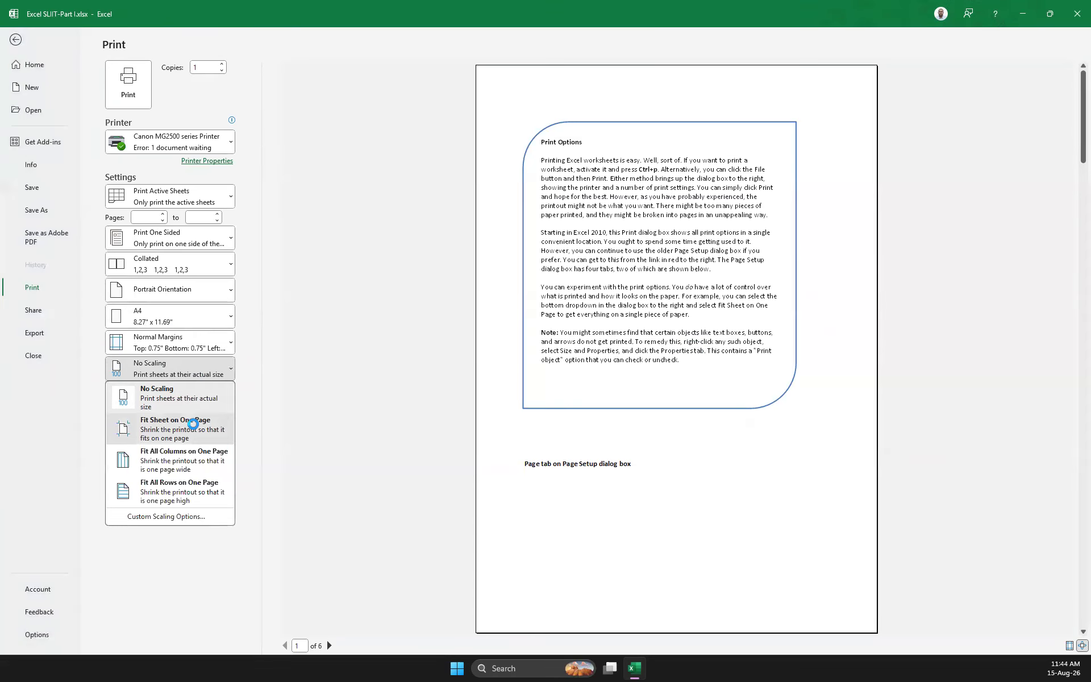
{"action": "left_click", "coordinate": [192, 423]}
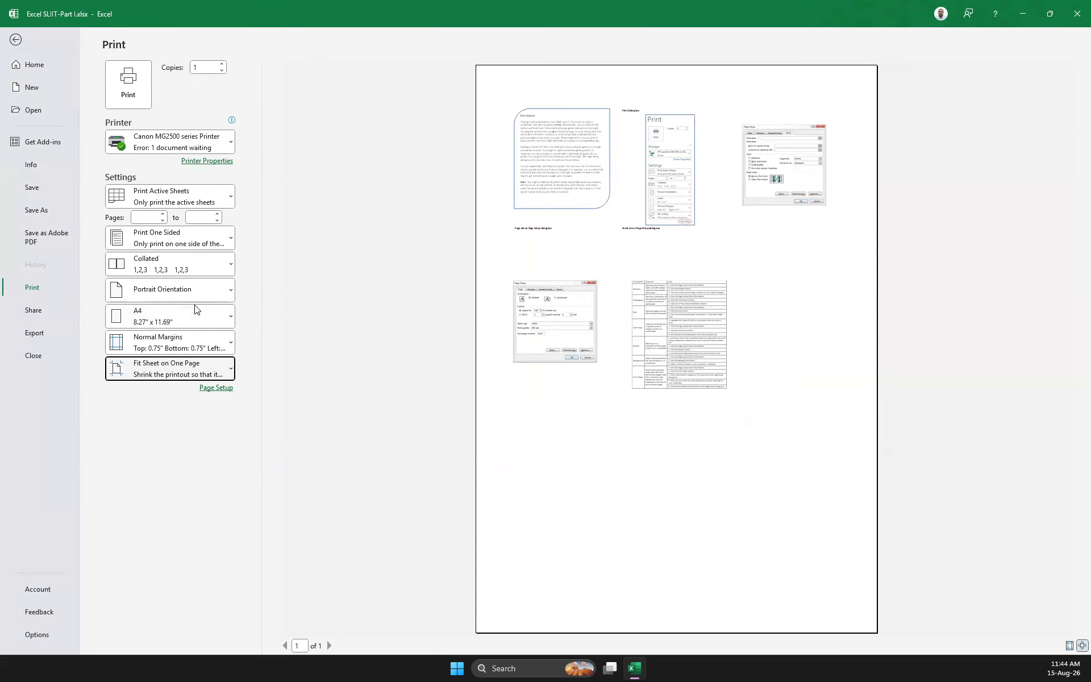
Try Landscape Orientation for the printout and restore Portrait Orientation
{"action": "left_click", "coordinate": [208, 295]}
{"action": "left_click", "coordinate": [203, 343]}
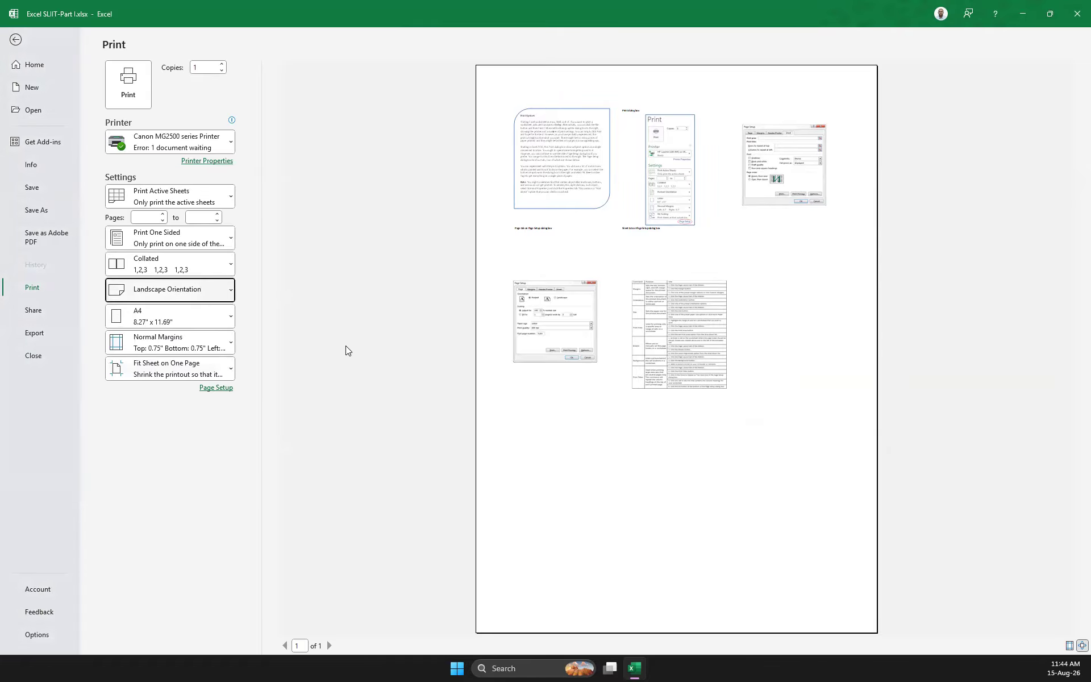
{"action": "left_click", "coordinate": [199, 299]}
{"action": "left_click", "coordinate": [199, 317]}
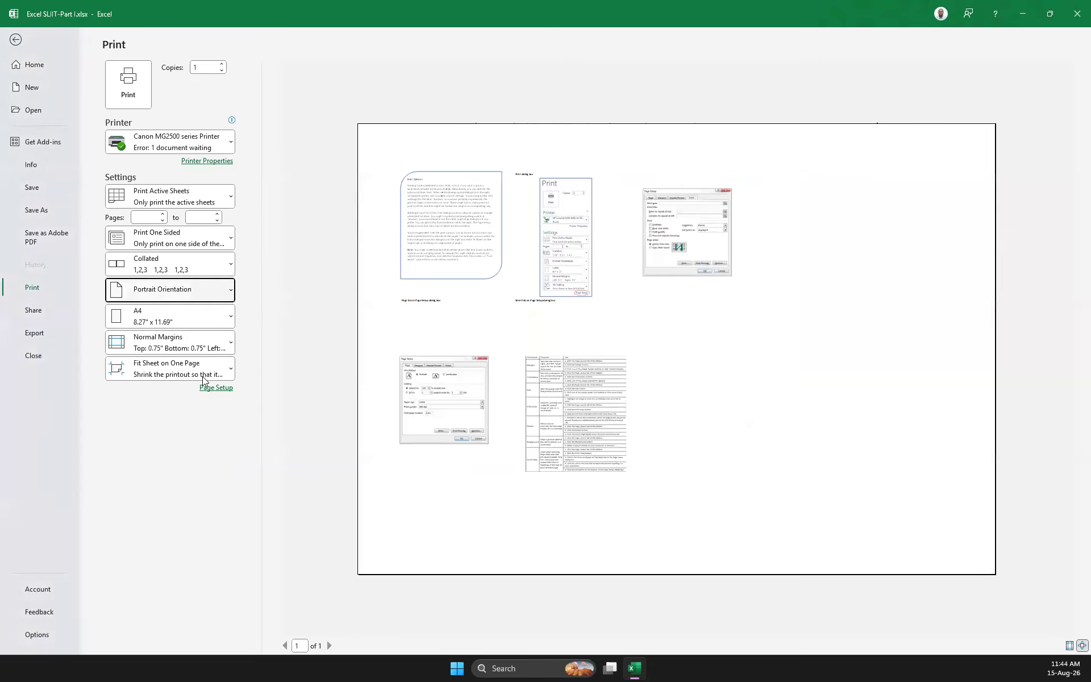
Examine the scaling and one-sided or two-sided printing options, and return to the worksheet
{"action": "left_click", "coordinate": [203, 375]}
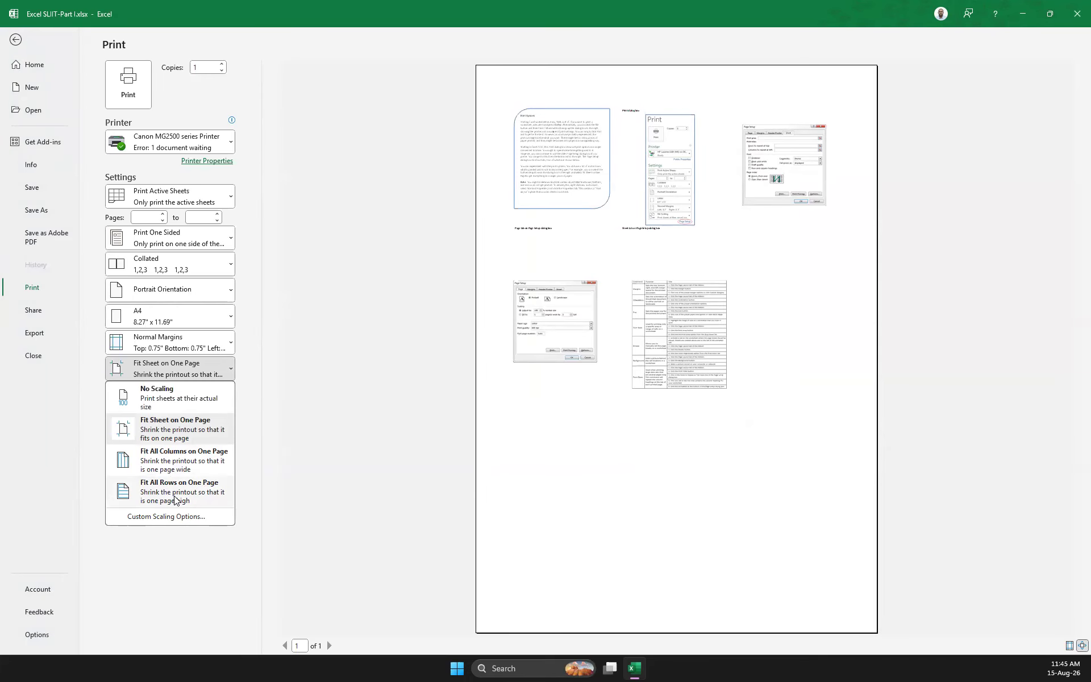
{"action": "left_click", "coordinate": [225, 240]}
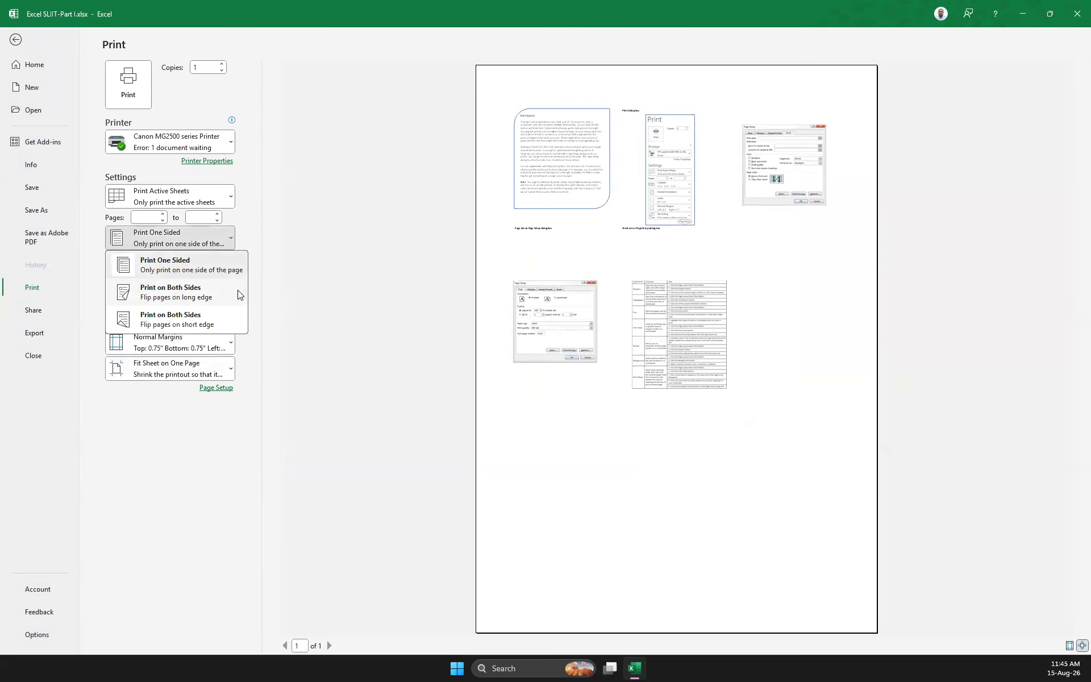
{"action": "left_click", "coordinate": [316, 328]}
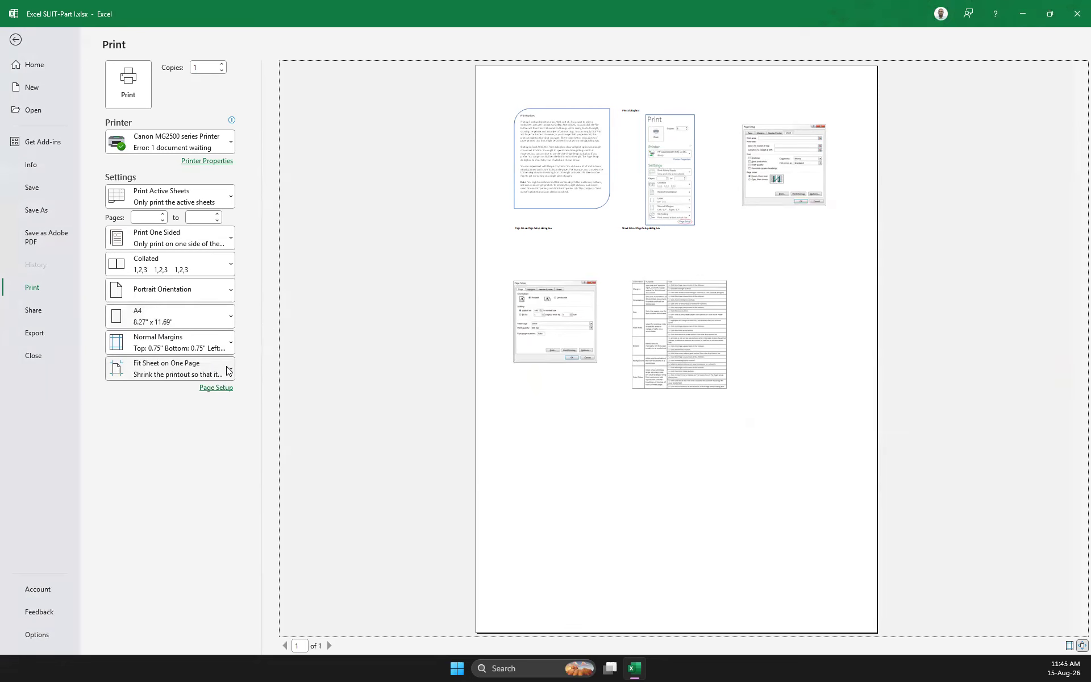
{"action": "left_click", "coordinate": [15, 39]}
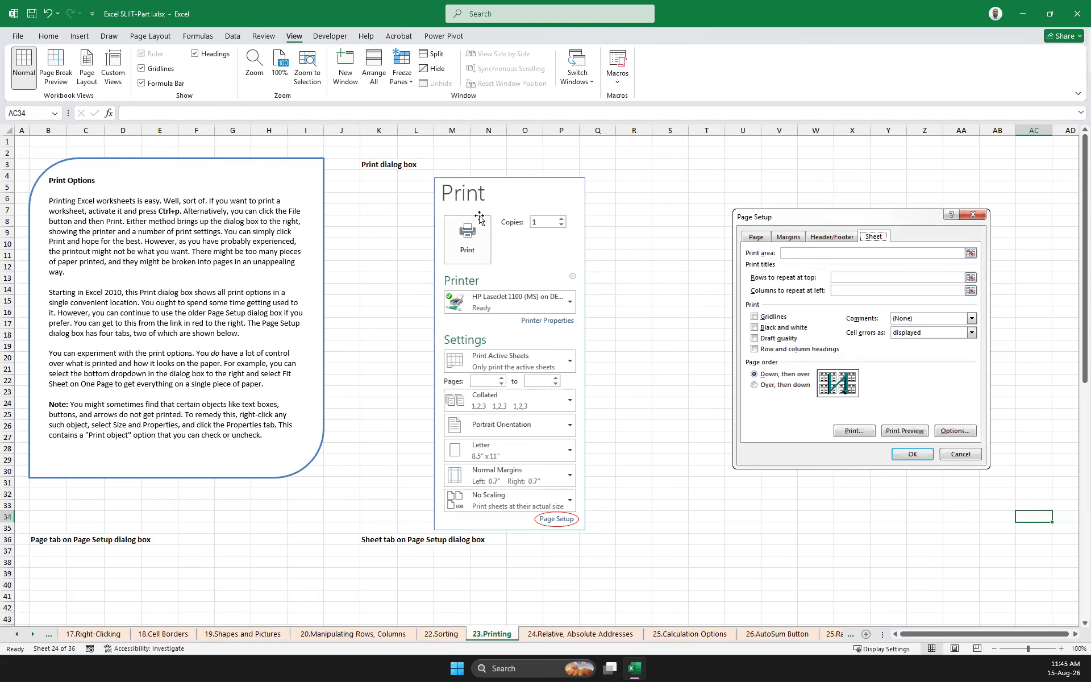
Hide the gridlines on the 23.Printing worksheet
{"action": "left_click", "coordinate": [142, 68]}
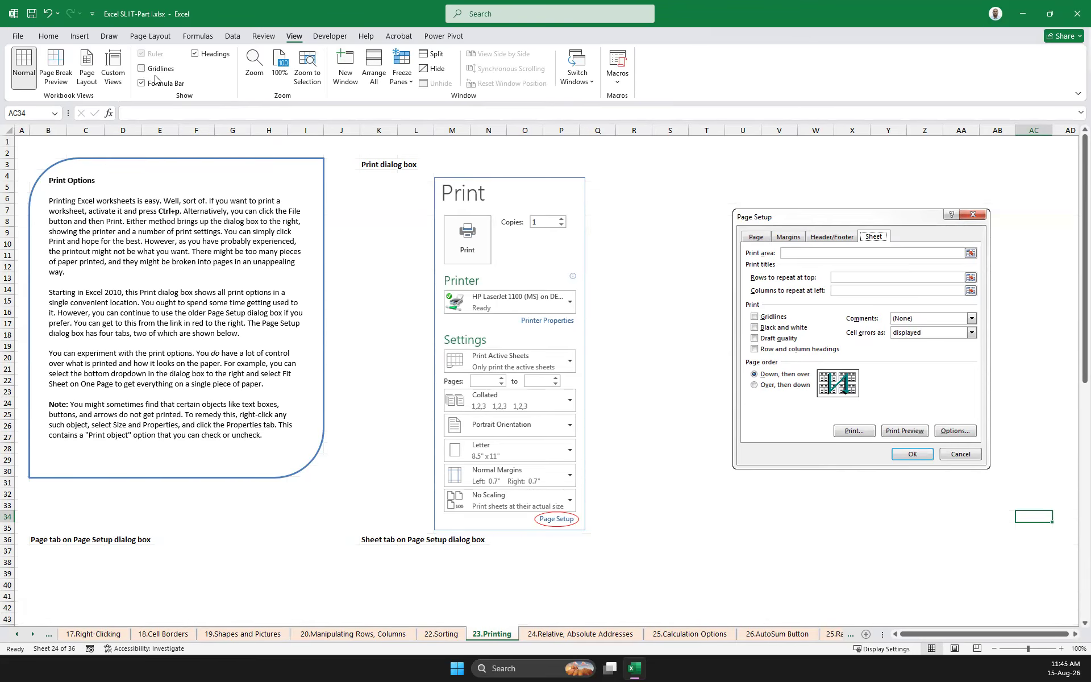
View the 23.Printing sheet in Page Break Preview and Page Layout view, and return it to Normal view
{"action": "left_click", "coordinate": [63, 60]}
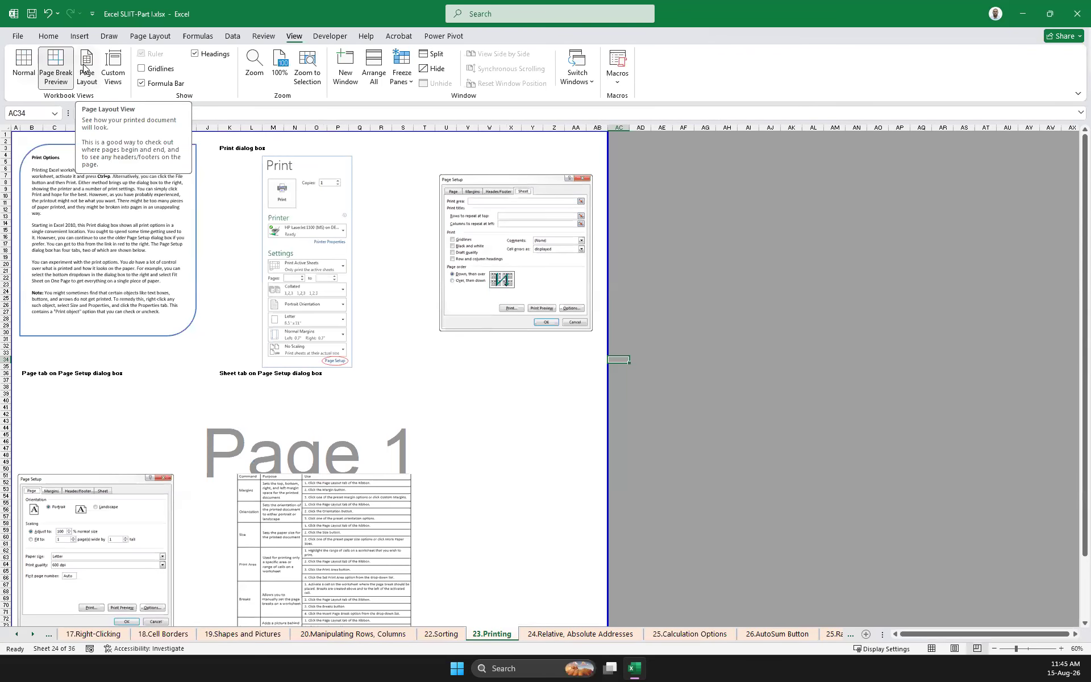
{"action": "left_click", "coordinate": [85, 67]}
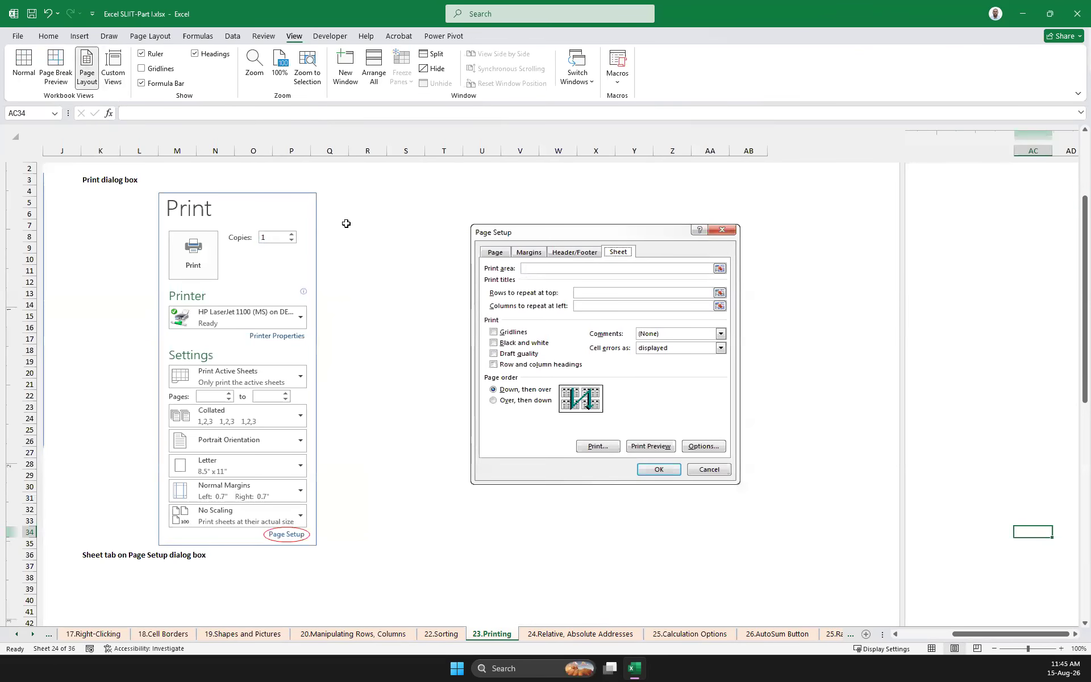
{"action": "scroll", "coordinate": [369, 279], "scroll_direction": "down", "scroll_amount": 15}
{"action": "scroll", "coordinate": [356, 268], "scroll_direction": "up", "scroll_amount": 20}
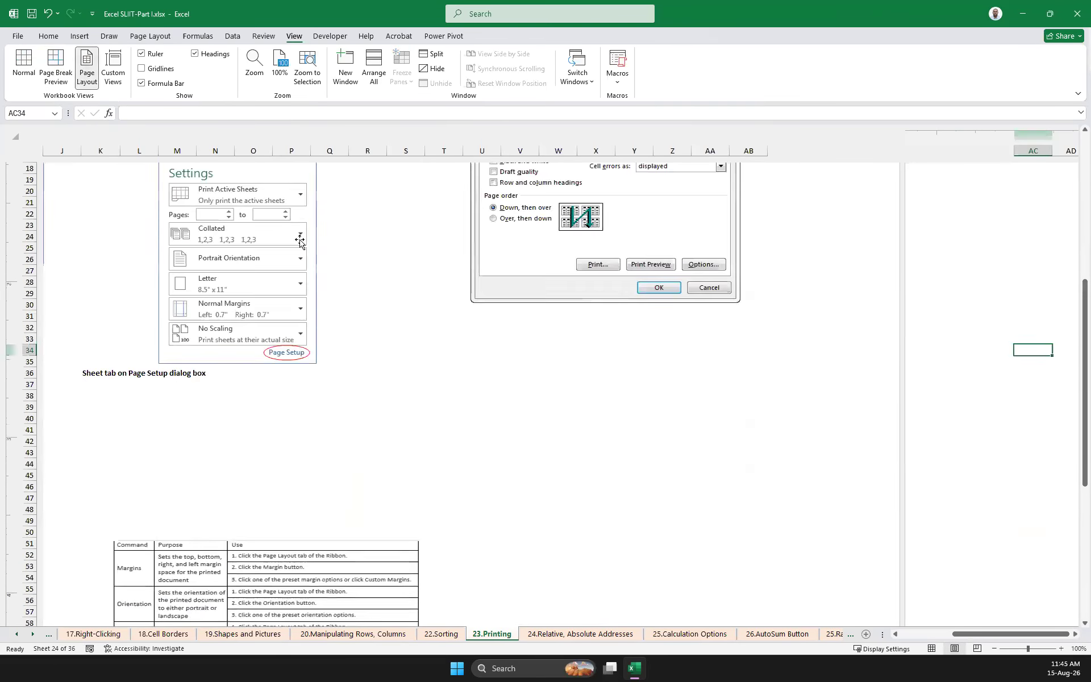
{"action": "left_click", "coordinate": [23, 65]}
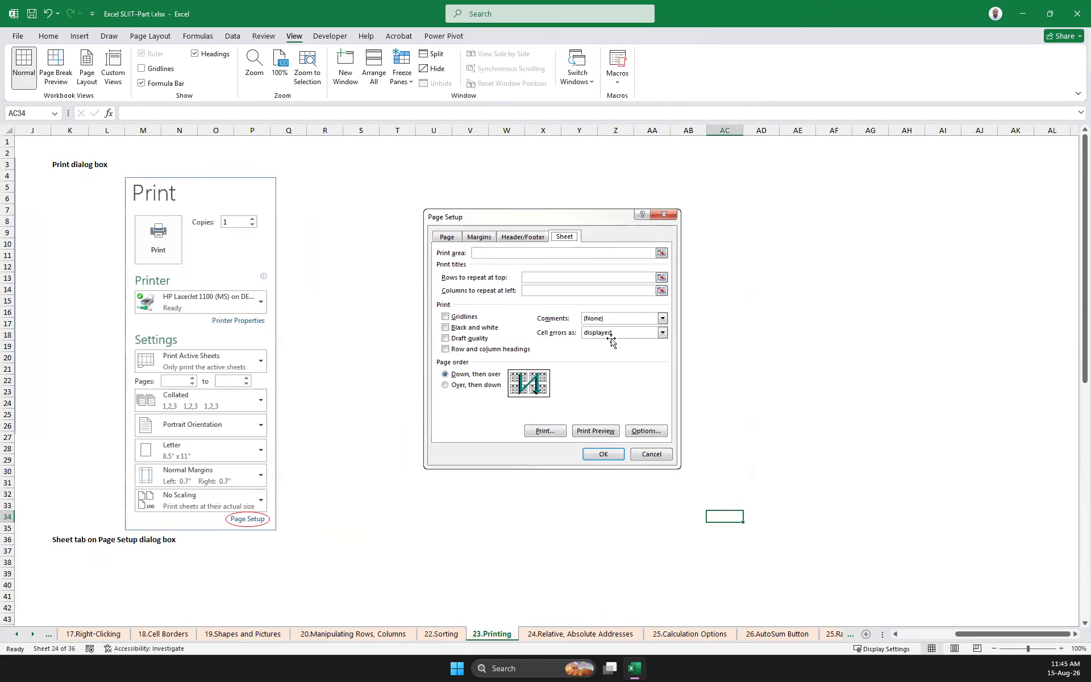
{"action": "scroll", "coordinate": [611, 338], "scroll_direction": "down", "scroll_amount": 8}
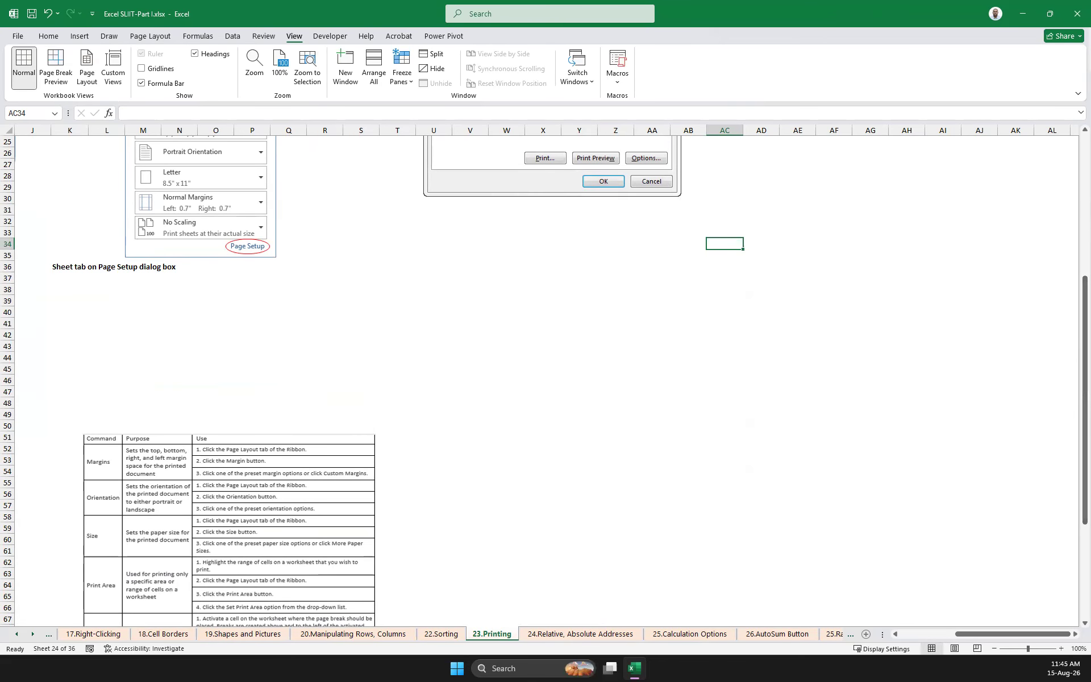
Open the 24.Relative, Absolute Addresses sheet and select the January total cost cell L35
{"action": "left_click", "coordinate": [581, 635]}
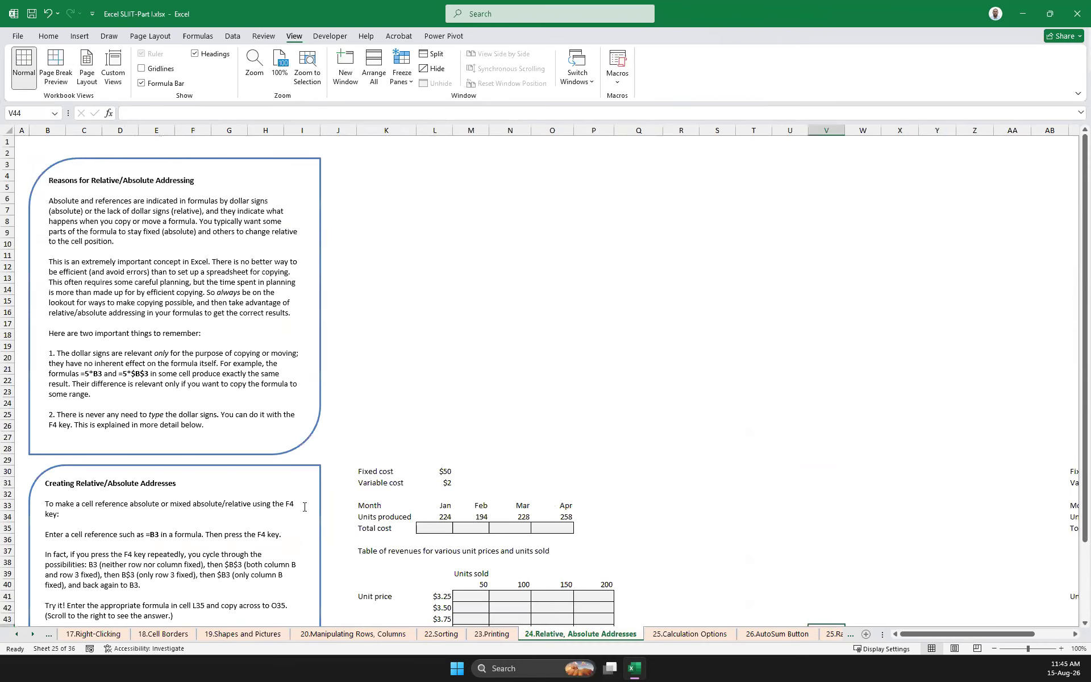
{"action": "scroll", "coordinate": [304, 506], "scroll_direction": "down", "scroll_amount": 7}
{"action": "scroll", "coordinate": [304, 507], "scroll_direction": "up", "scroll_amount": 3}
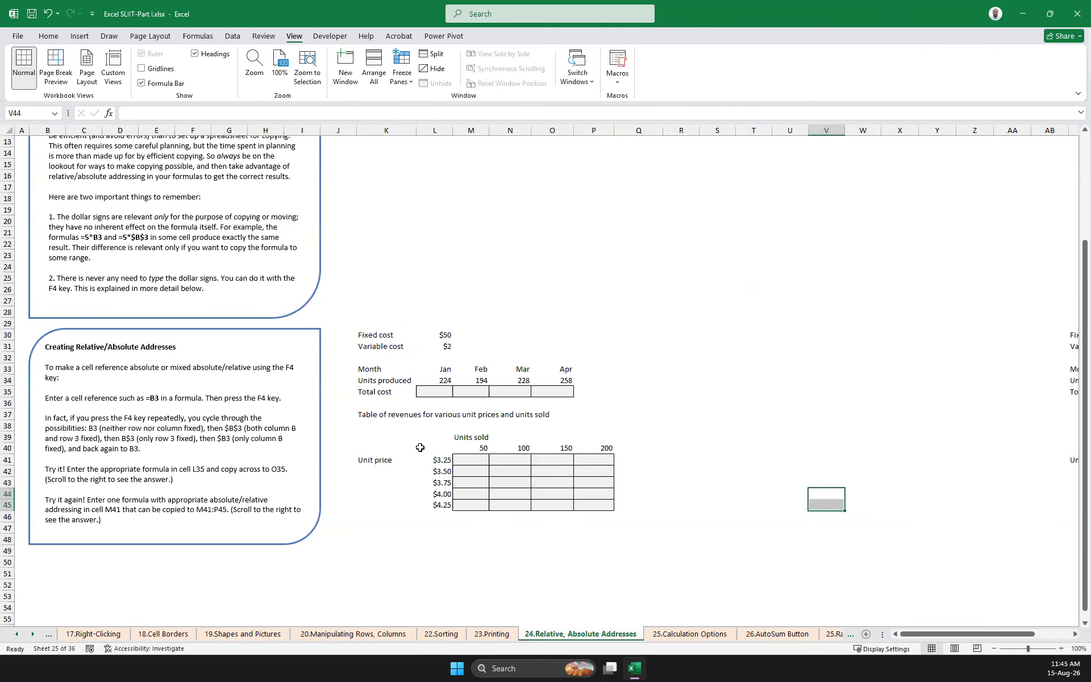
{"action": "left_click", "coordinate": [427, 390]}
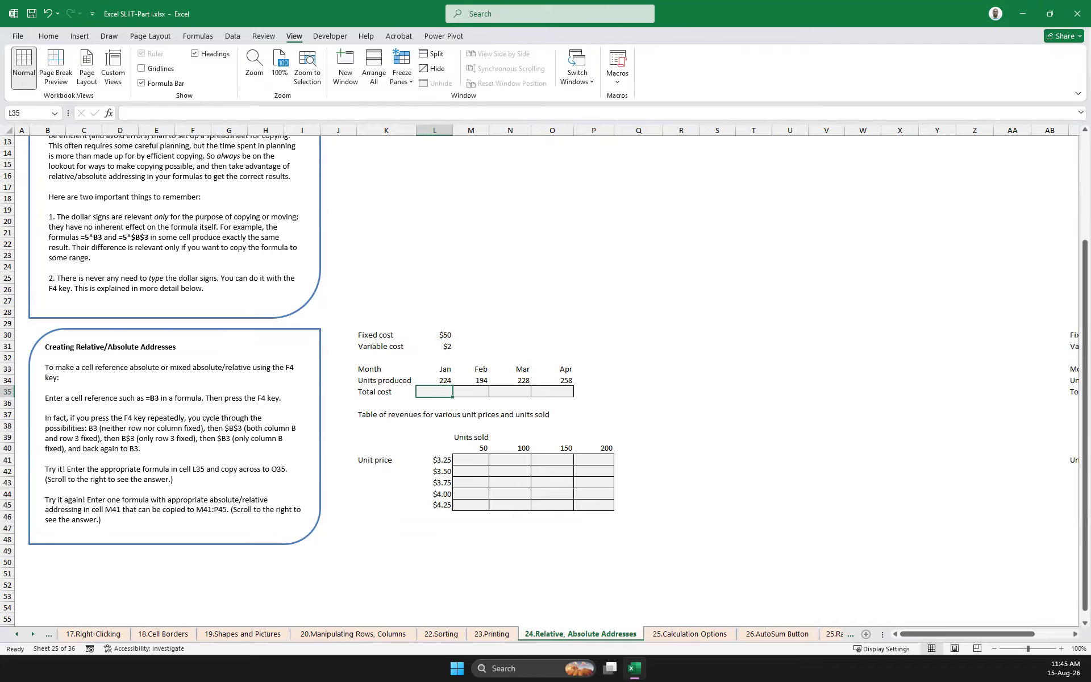
Handwrite TC = Q x VC + FC on screen above the cost table and circle the units sold and unit prices
{"action": "key", "text": "ctrl+shift+5"}
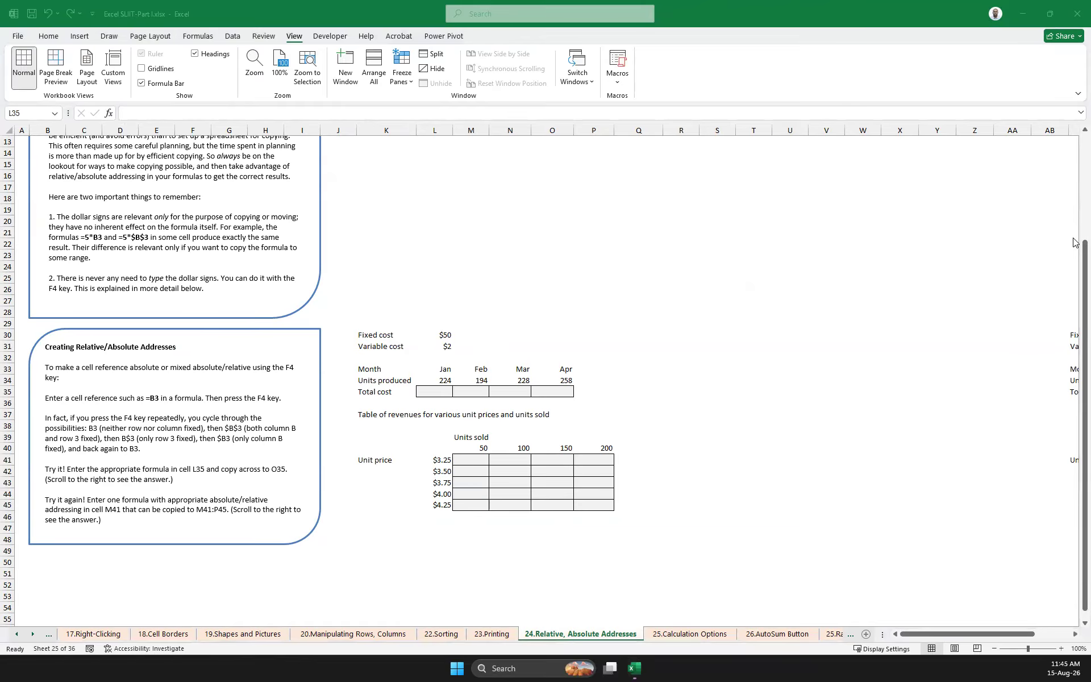
{"action": "left_click_drag", "start_coordinate": [389, 208], "coordinate": [417, 203]}
{"action": "mouse_move", "coordinate": [401, 206]}
{"action": "left_mouse_down"}
{"action": "mouse_move", "coordinate": [402, 234]}
{"action": "mouse_move", "coordinate": [444, 233]}
{"action": "mouse_move", "coordinate": [472, 214]}
{"action": "mouse_move", "coordinate": [495, 225]}
{"action": "left_mouse_up"}
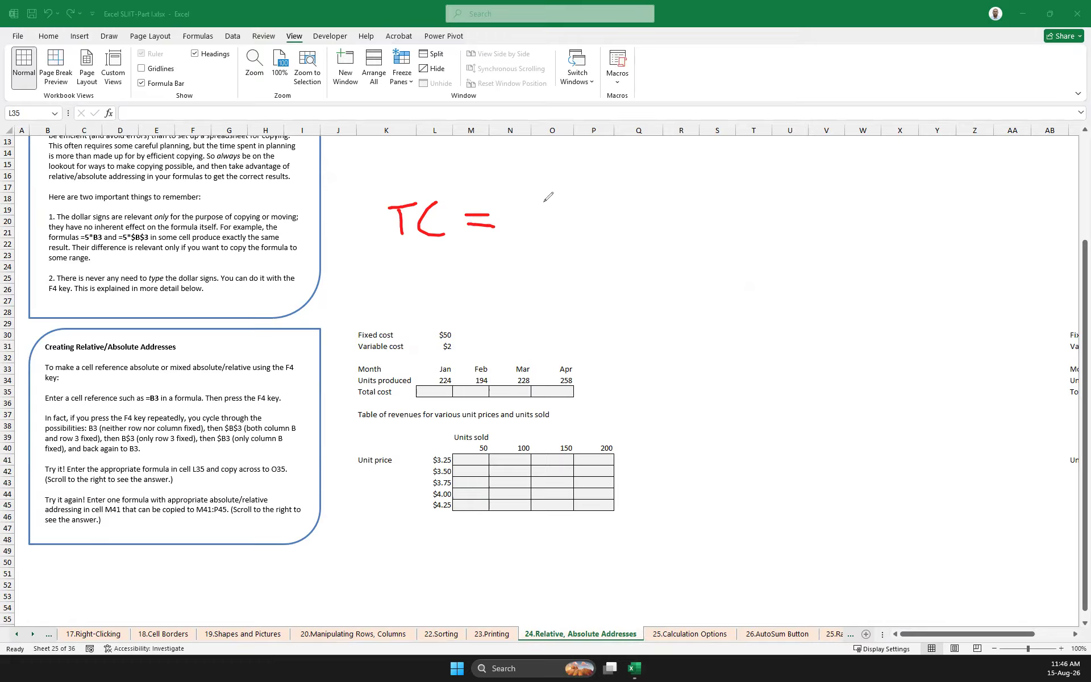
{"action": "left_click_drag", "start_coordinate": [547, 199], "coordinate": [589, 229]}
{"action": "mouse_move", "coordinate": [604, 208]}
{"action": "left_mouse_down"}
{"action": "mouse_move", "coordinate": [632, 232]}
{"action": "mouse_move", "coordinate": [609, 232]}
{"action": "left_mouse_up"}
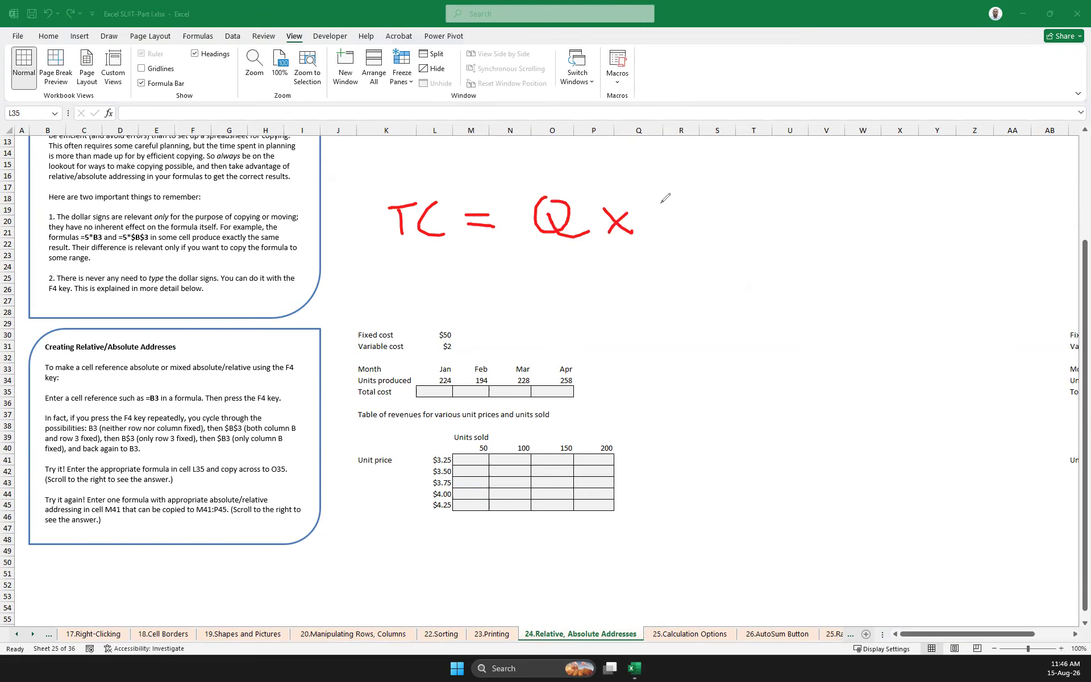
{"action": "mouse_move", "coordinate": [656, 198]}
{"action": "left_mouse_down"}
{"action": "mouse_move", "coordinate": [662, 223]}
{"action": "mouse_move", "coordinate": [673, 196]}
{"action": "mouse_move", "coordinate": [707, 235]}
{"action": "left_mouse_up"}
{"action": "mouse_move", "coordinate": [749, 196]}
{"action": "left_mouse_down"}
{"action": "mouse_move", "coordinate": [750, 238]}
{"action": "mouse_move", "coordinate": [798, 214]}
{"action": "left_mouse_up"}
{"action": "mouse_move", "coordinate": [854, 186]}
{"action": "left_mouse_down"}
{"action": "mouse_move", "coordinate": [838, 248]}
{"action": "mouse_move", "coordinate": [860, 210]}
{"action": "mouse_move", "coordinate": [914, 241]}
{"action": "left_mouse_up"}
{"action": "left_click", "coordinate": [824, 220]}
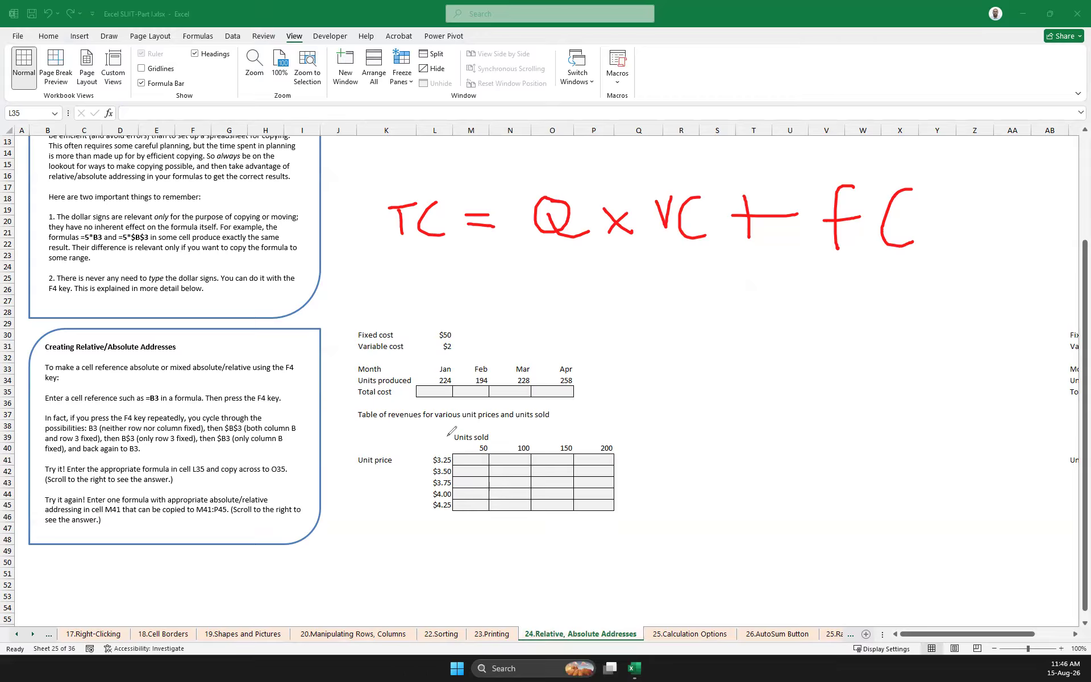
{"action": "mouse_move", "coordinate": [471, 449]}
{"action": "left_mouse_down"}
{"action": "mouse_move", "coordinate": [555, 450]}
{"action": "mouse_move", "coordinate": [580, 433]}
{"action": "mouse_move", "coordinate": [472, 437]}
{"action": "mouse_move", "coordinate": [422, 483]}
{"action": "mouse_move", "coordinate": [448, 466]}
{"action": "mouse_move", "coordinate": [442, 439]}
{"action": "left_mouse_up"}
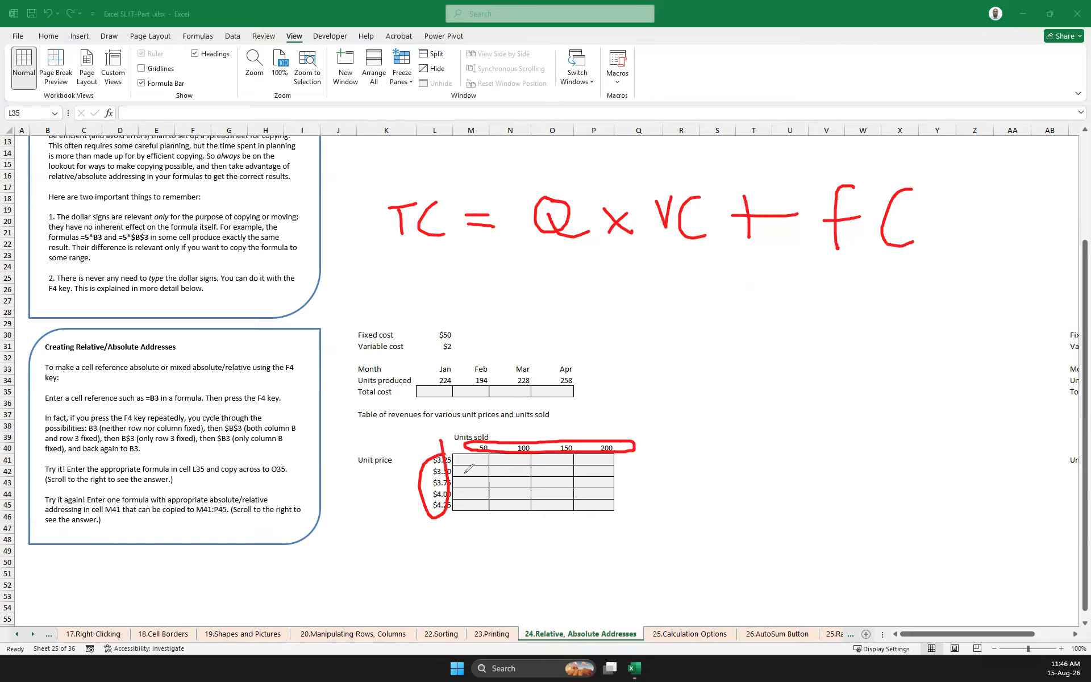
{"action": "left_click", "coordinate": [1073, 357]}
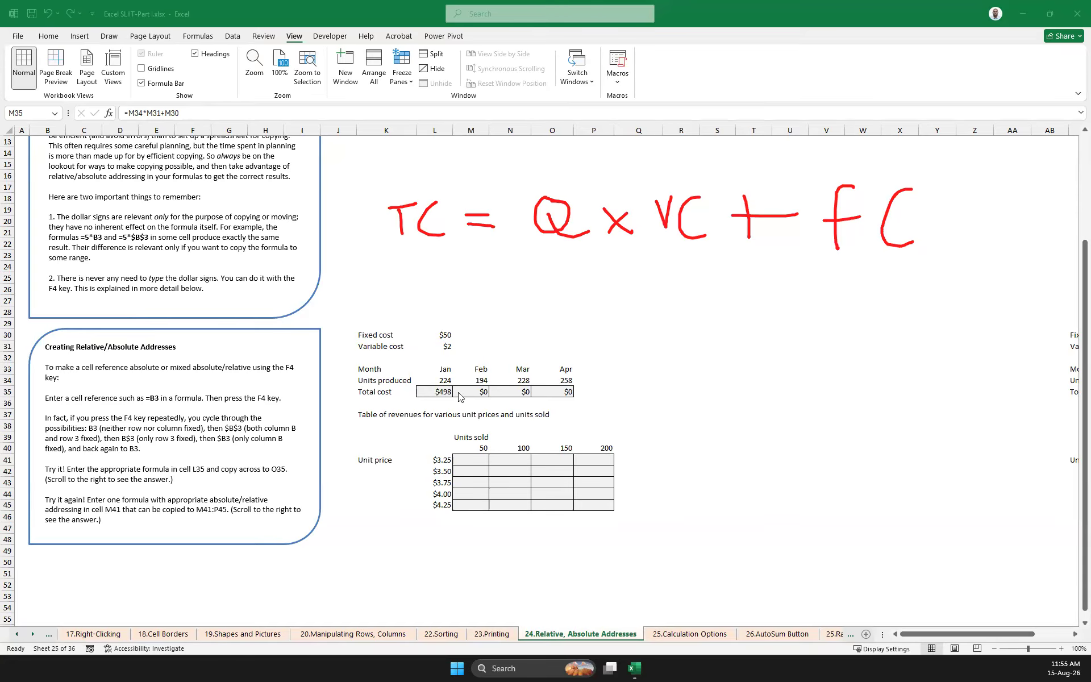
Compare the total cost formulas in L35 and M35, and display the formulas across the whole worksheet
{"action": "left_click", "coordinate": [439, 391]}
{"action": "left_click", "coordinate": [438, 392]}
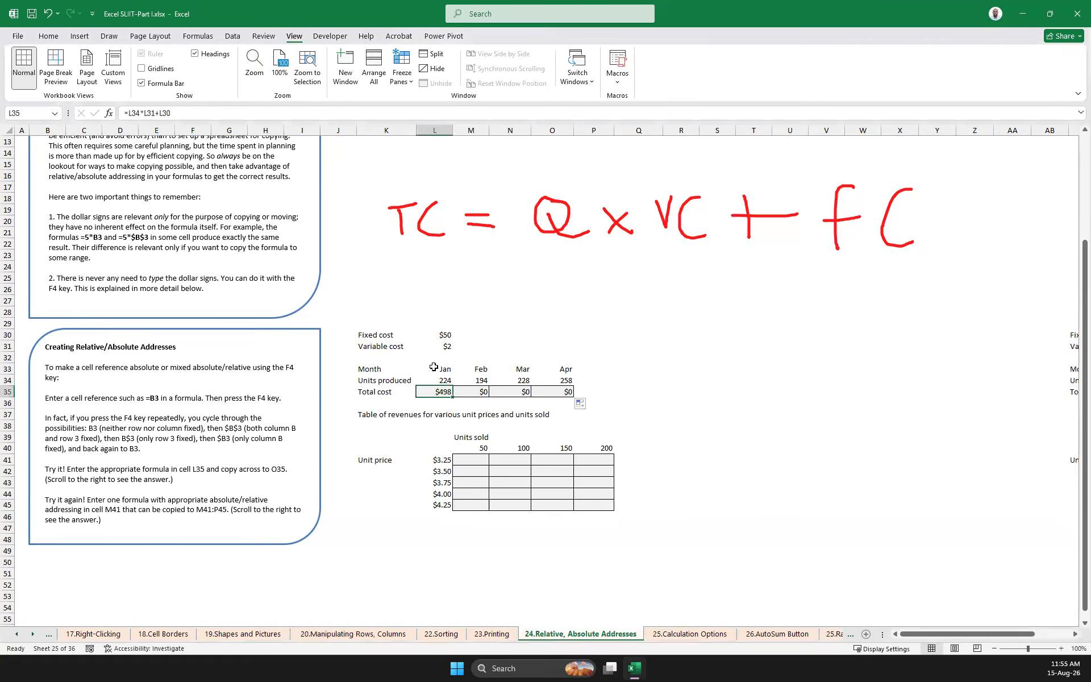
{"action": "left_click", "coordinate": [478, 392]}
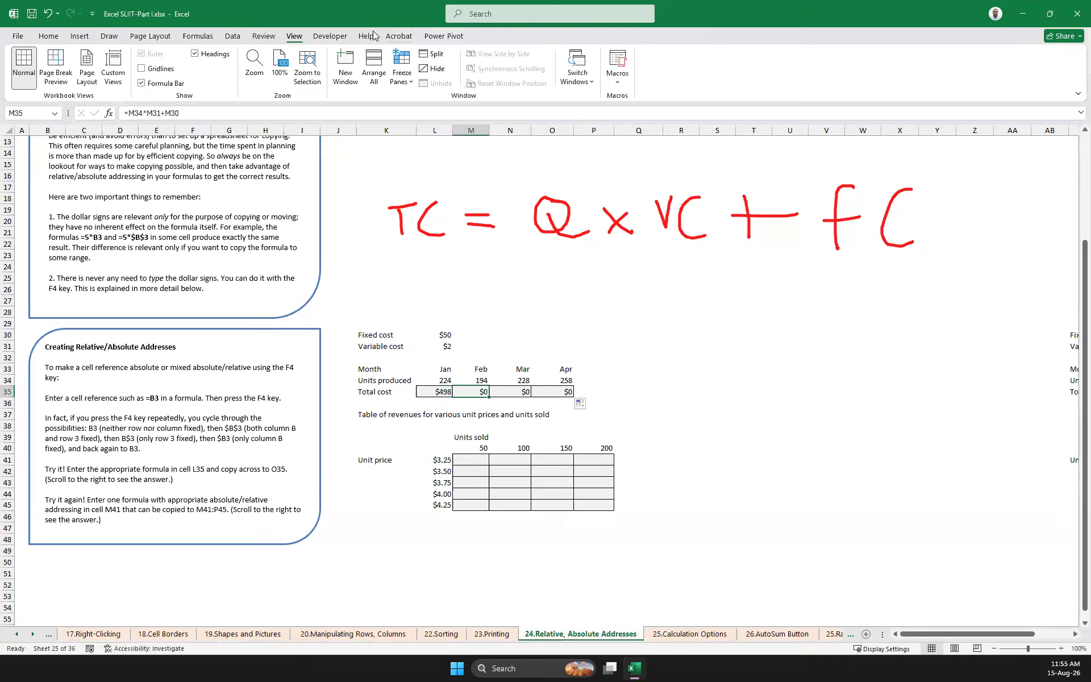
{"action": "left_click", "coordinate": [203, 38]}
{"action": "left_click", "coordinate": [576, 54]}
{"action": "left_click_drag", "start_coordinate": [925, 635], "coordinate": [949, 630]}
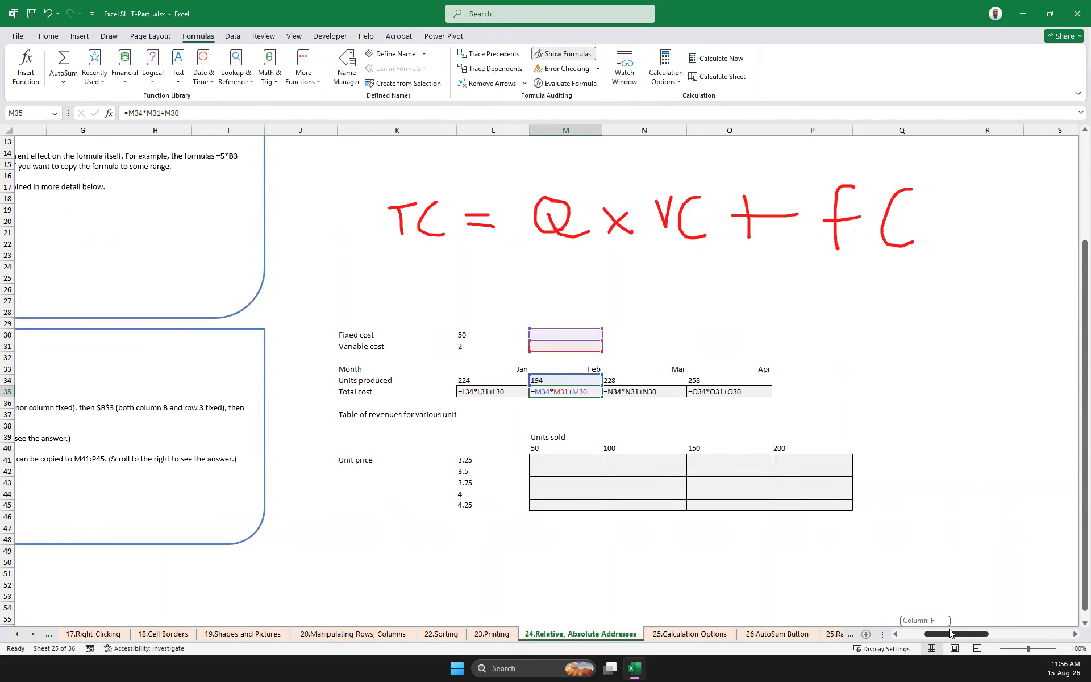
{"action": "left_click", "coordinate": [845, 337]}
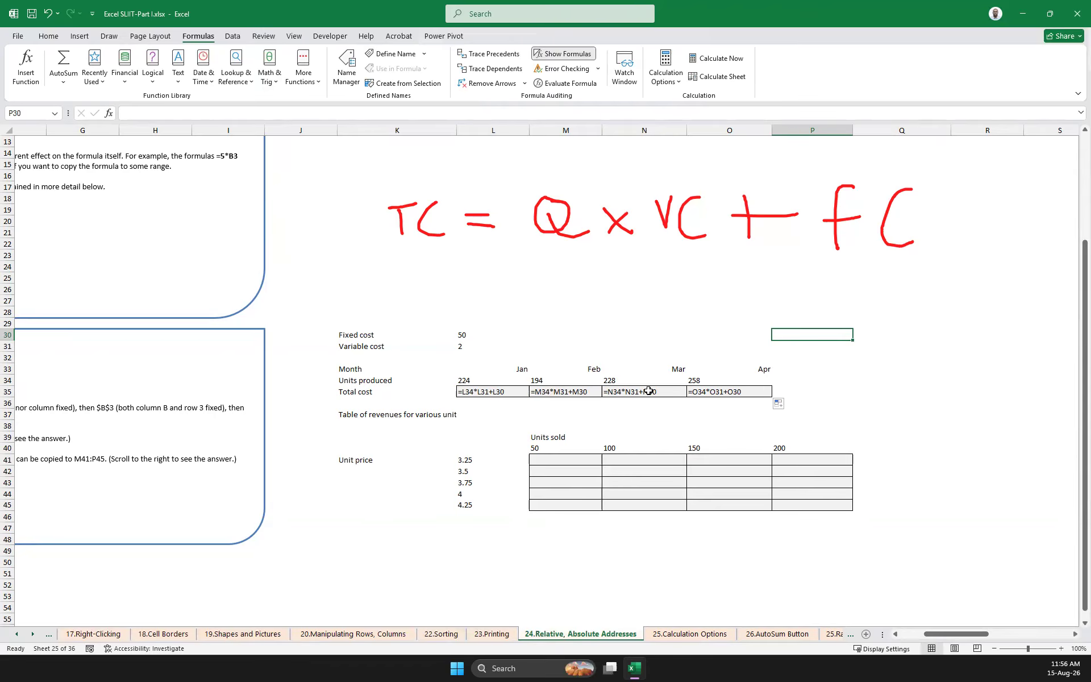
Make the variable and fixed cost references absolute in L35, giving =L34*$L$31+$L$30
{"action": "left_click", "coordinate": [477, 392]}
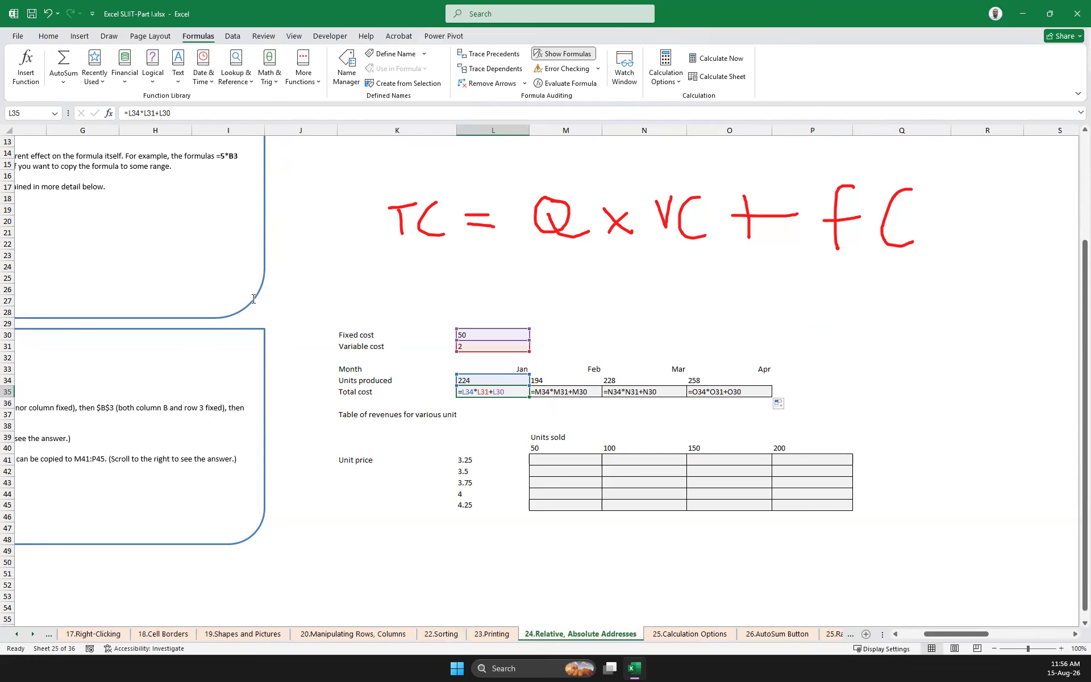
{"action": "left_click", "coordinate": [148, 112]}
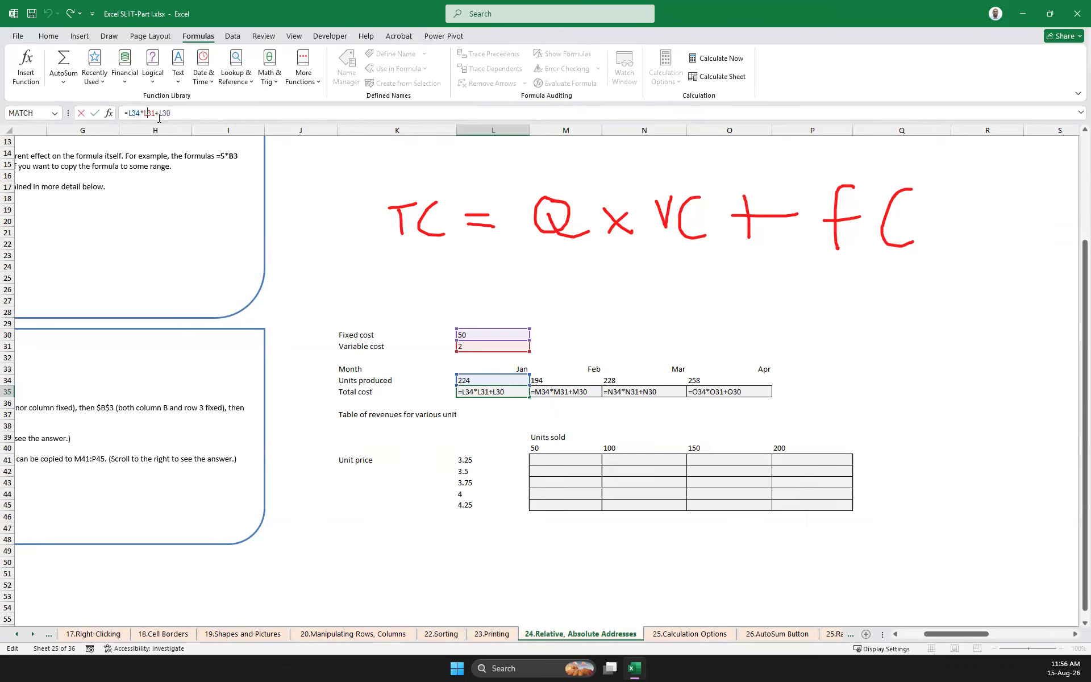
{"action": "key", "text": "F4"}
{"action": "left_click", "coordinate": [171, 112]}
{"action": "key", "text": "F4"}
{"action": "left_click", "coordinate": [209, 108]}
{"action": "key", "text": "Return"}
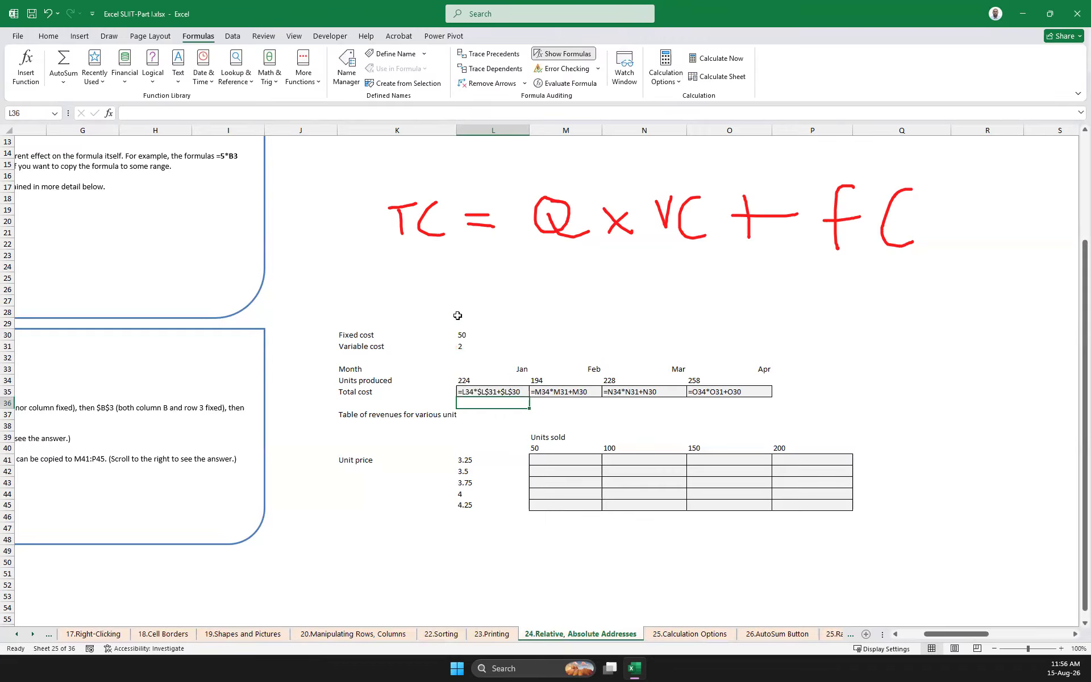
Copy the corrected total cost formula from L35 across to O35
{"action": "left_click", "coordinate": [516, 391]}
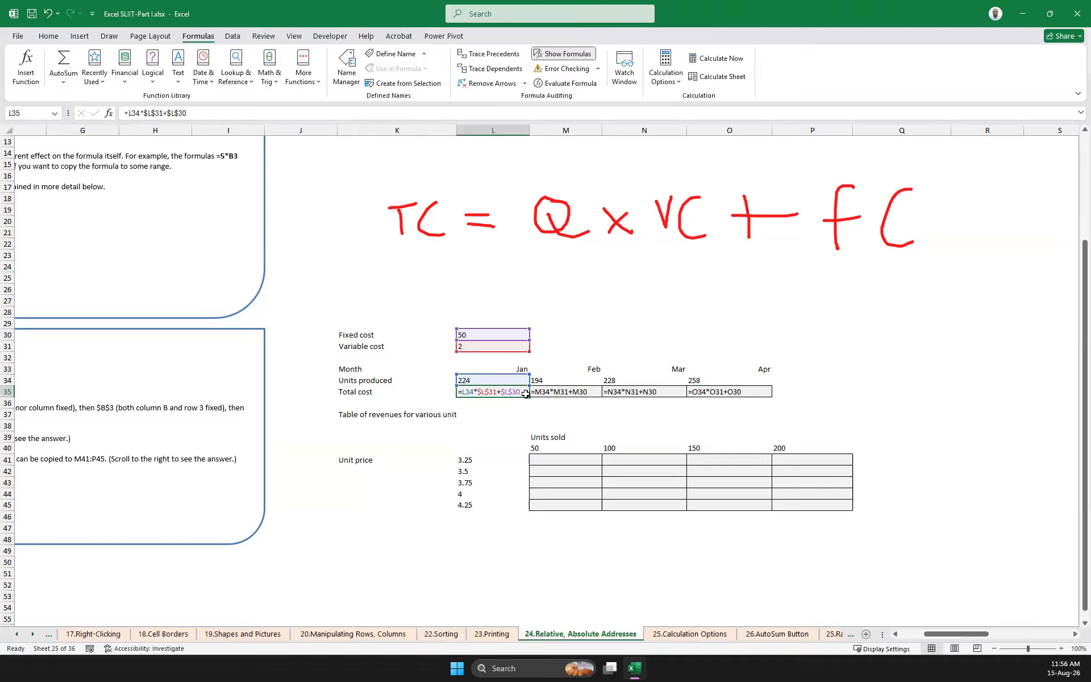
{"action": "left_click_drag", "start_coordinate": [529, 396], "coordinate": [749, 396]}
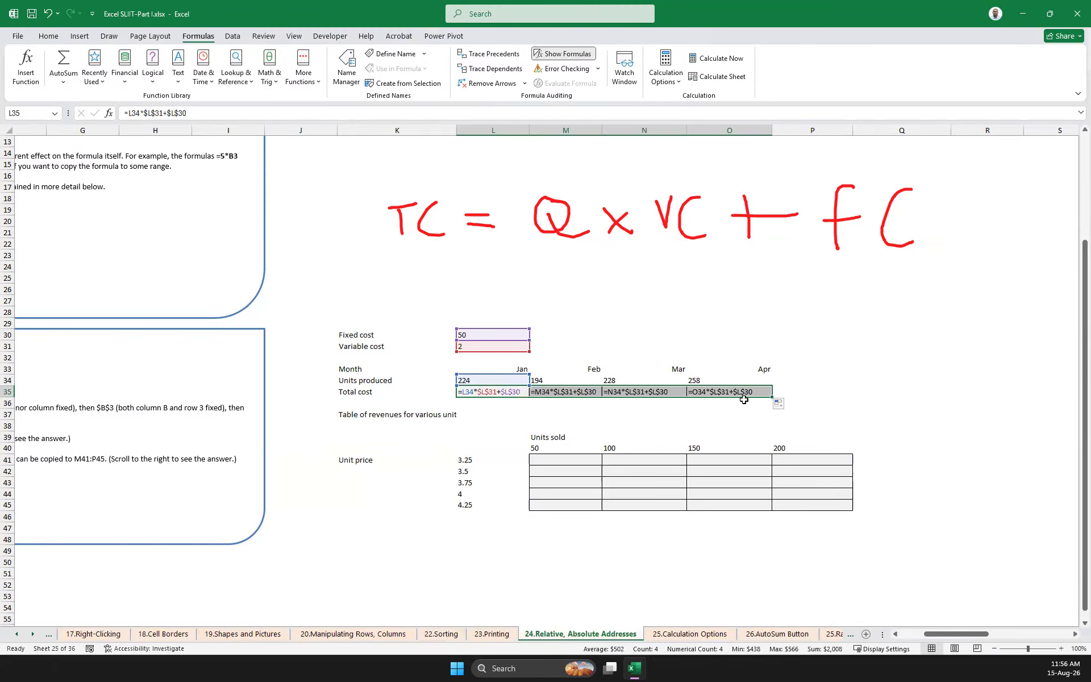
{"action": "left_click", "coordinate": [702, 416]}
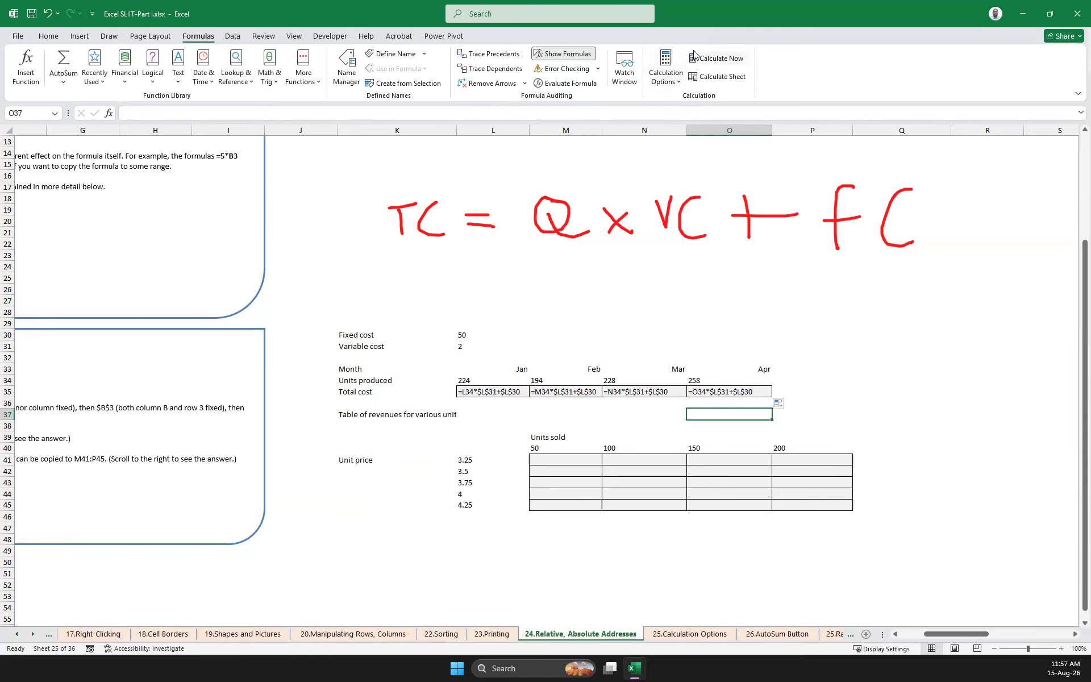
Turn off the formula display and review the total cost row for January to April
{"action": "left_click", "coordinate": [566, 54]}
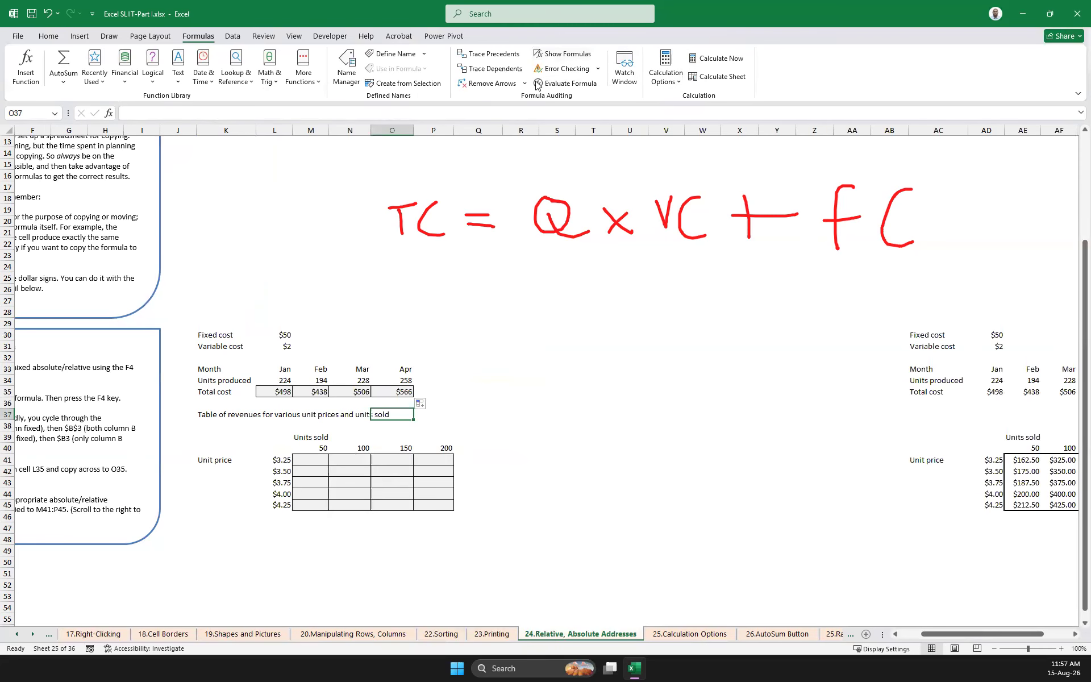
{"action": "left_click", "coordinate": [741, 538]}
{"action": "left_click_drag", "start_coordinate": [946, 635], "coordinate": [884, 635]}
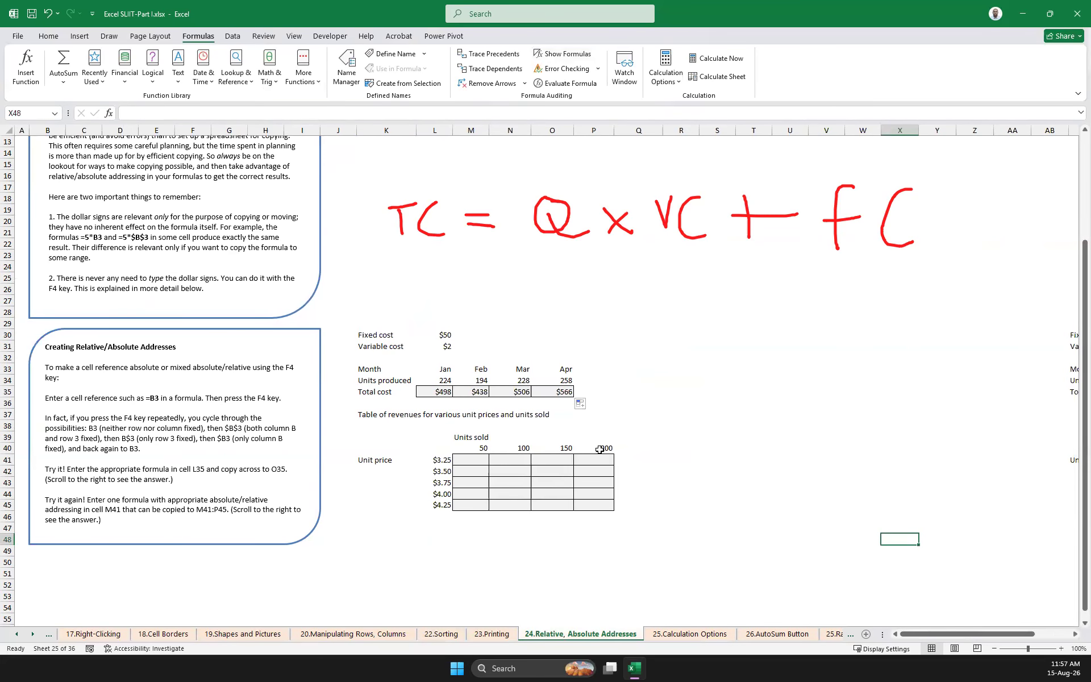
{"action": "left_click", "coordinate": [619, 401]}
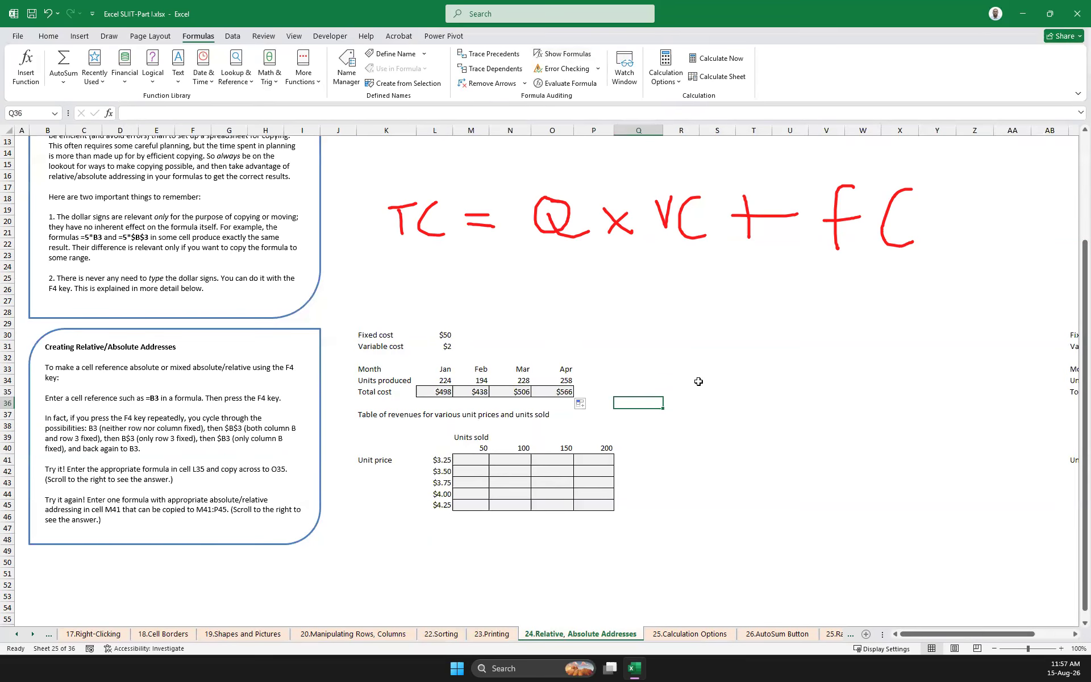
{"action": "left_click", "coordinate": [637, 358]}
{"action": "left_click", "coordinate": [416, 391]}
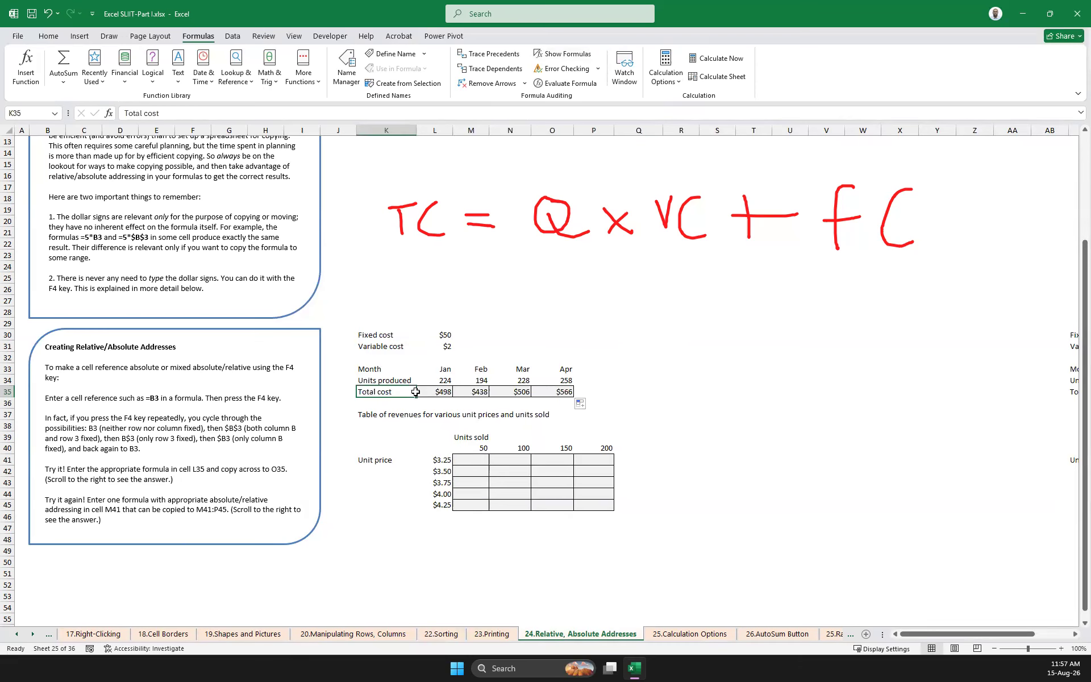
{"action": "left_click_drag", "start_coordinate": [415, 392], "coordinate": [637, 393]}
{"action": "left_click", "coordinate": [754, 448]}
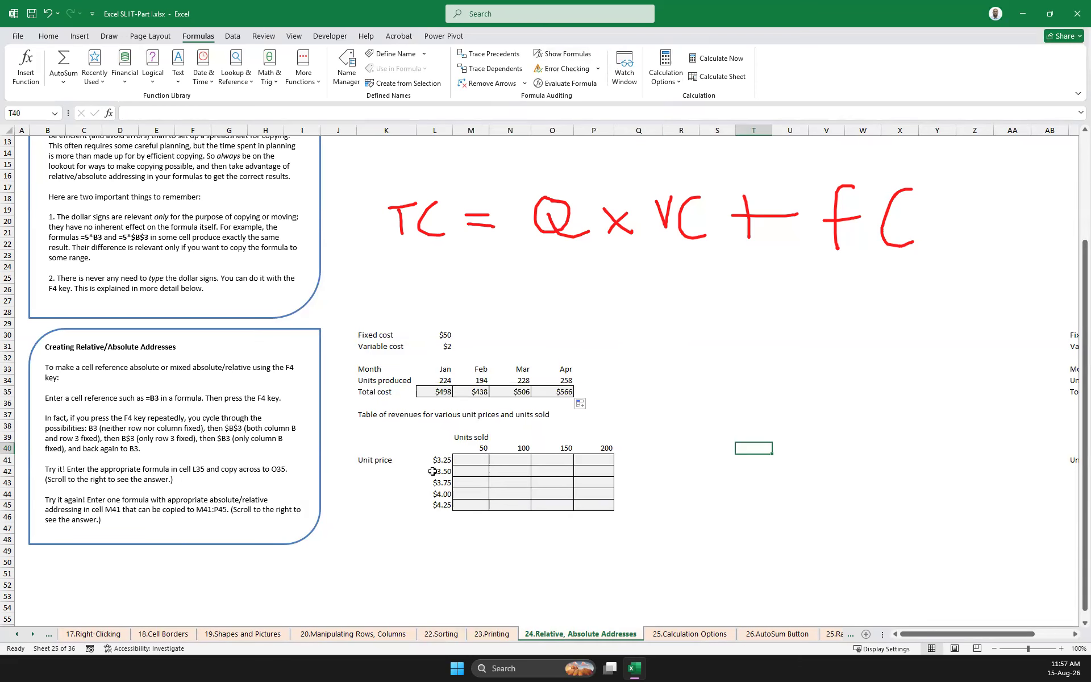
Examine how one formula in M41 should extend over M41:P45 of the revenue table, and view the answer table
{"action": "left_click", "coordinate": [474, 460]}
{"action": "left_click_drag", "start_coordinate": [475, 460], "coordinate": [476, 505]}
{"action": "left_click", "coordinate": [446, 459]}
{"action": "left_click", "coordinate": [469, 458]}
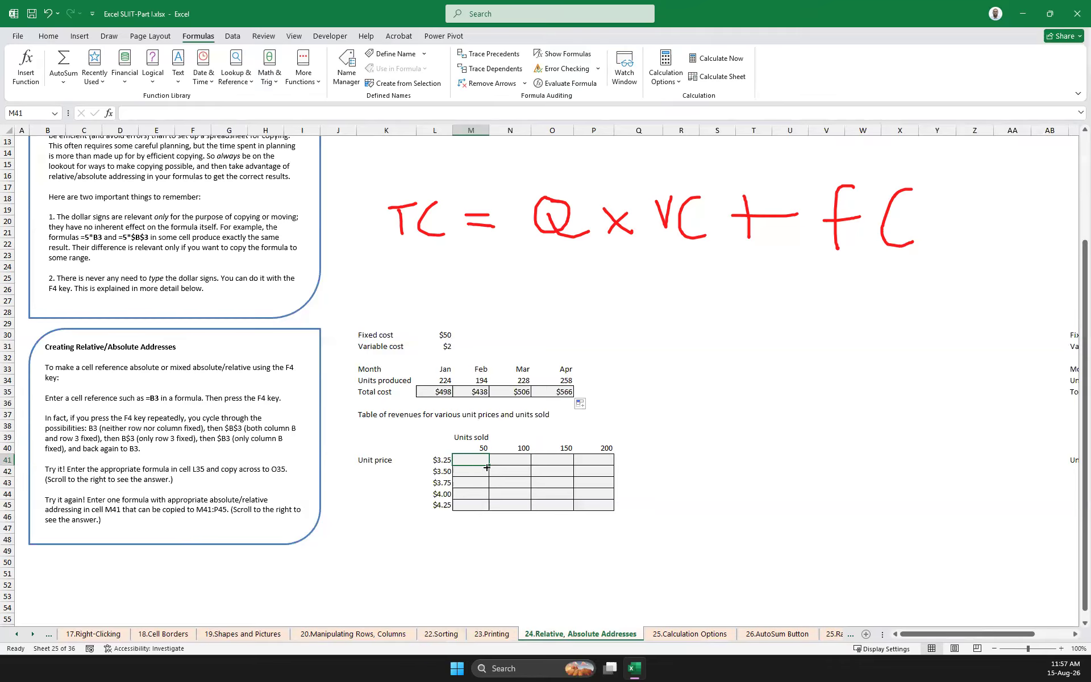
{"action": "mouse_move", "coordinate": [489, 465]}
{"action": "left_mouse_down"}
{"action": "mouse_move", "coordinate": [599, 464]}
{"action": "mouse_move", "coordinate": [474, 458]}
{"action": "left_mouse_up"}
{"action": "left_click_drag", "start_coordinate": [489, 465], "coordinate": [621, 449]}
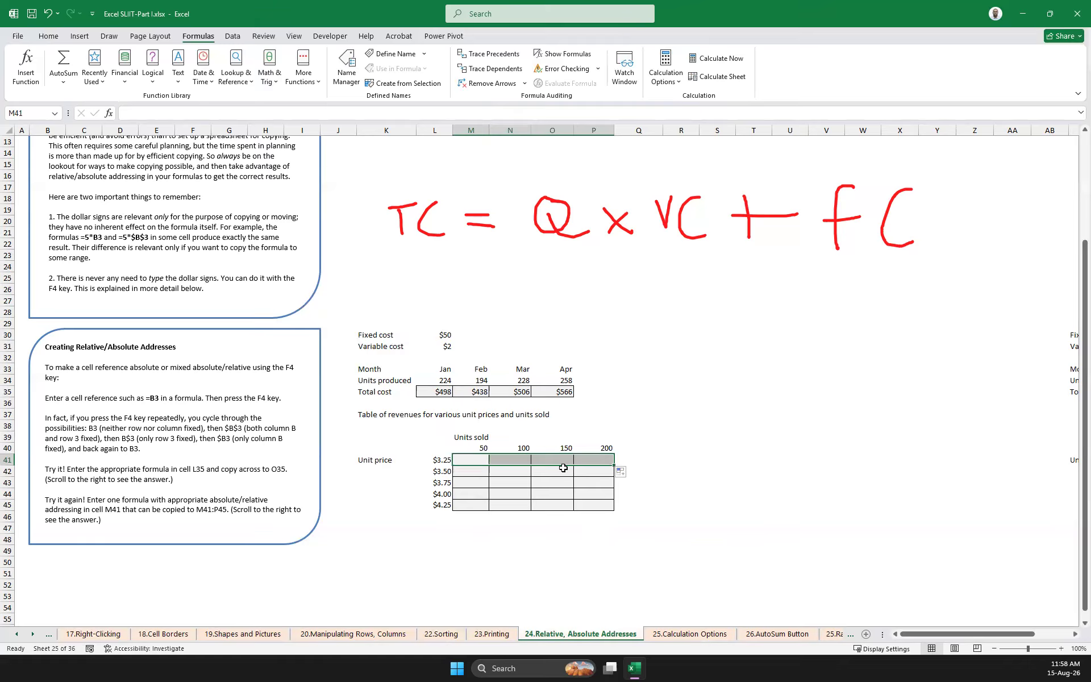
{"action": "left_click", "coordinate": [460, 461]}
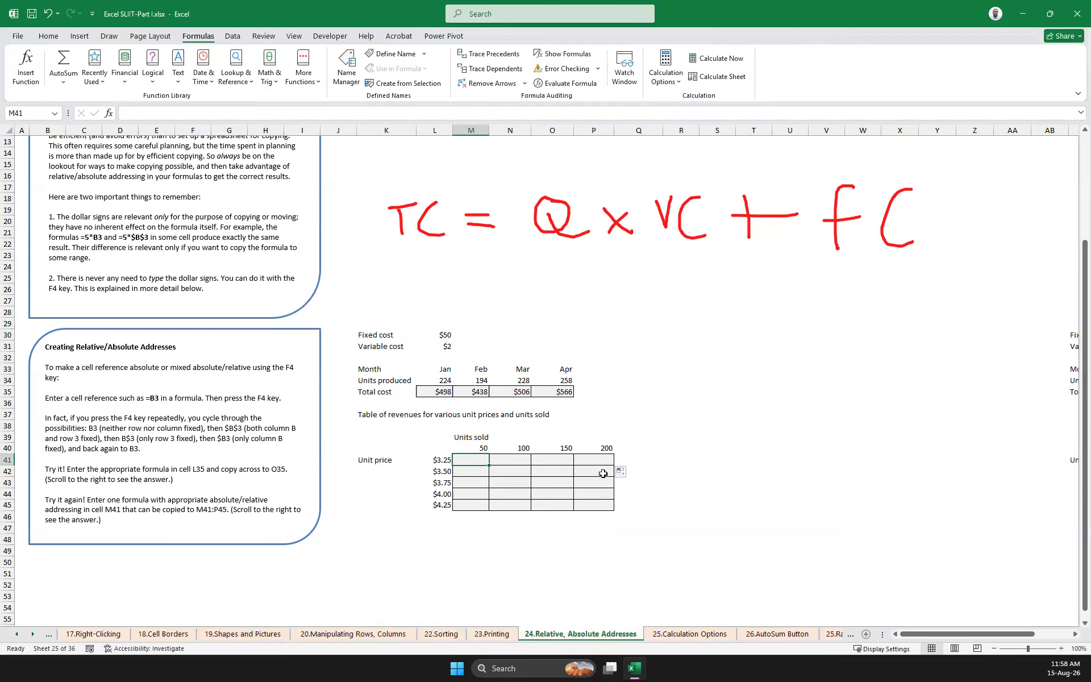
{"action": "left_click_drag", "start_coordinate": [465, 461], "coordinate": [598, 500]}
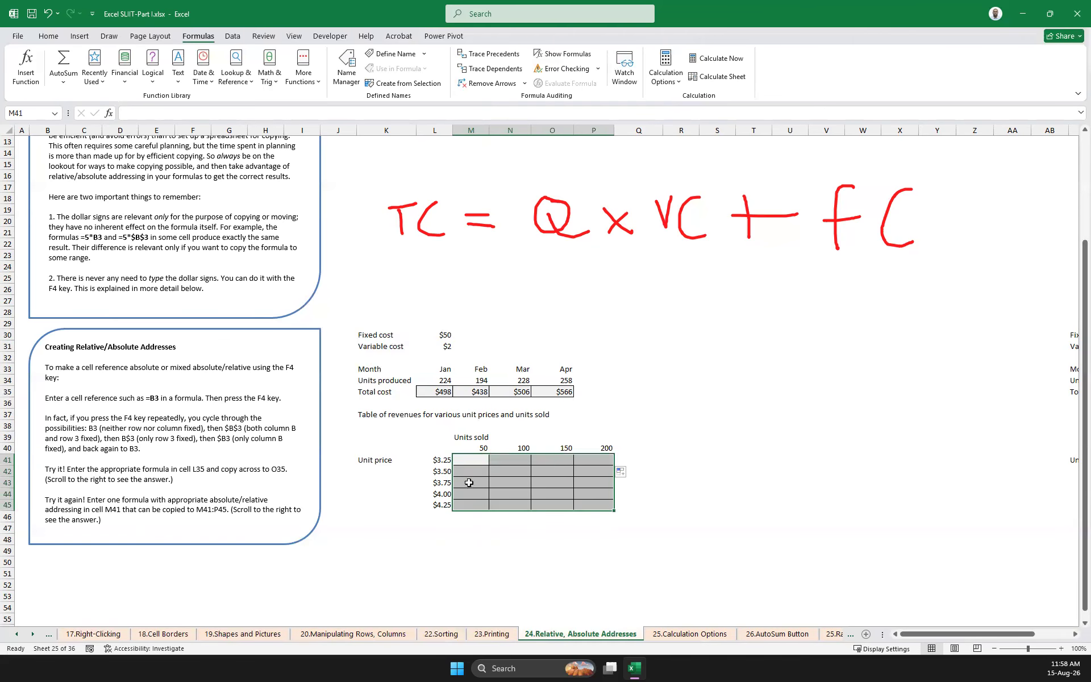
{"action": "left_click", "coordinate": [477, 460]}
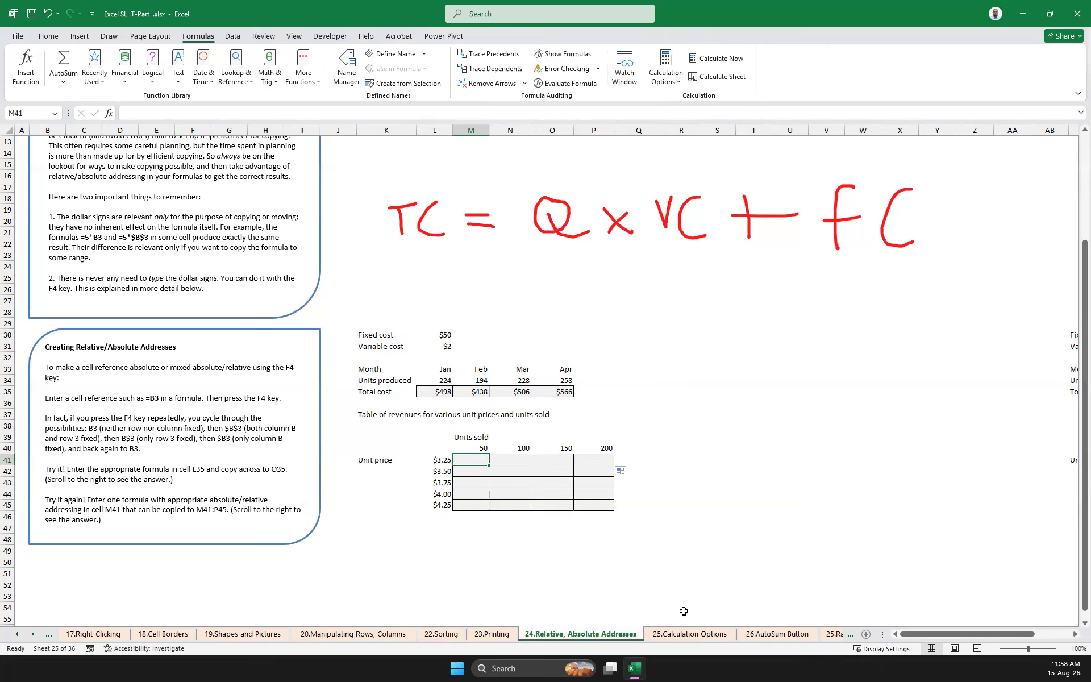
{"action": "left_click_drag", "start_coordinate": [970, 635], "coordinate": [1033, 640]}
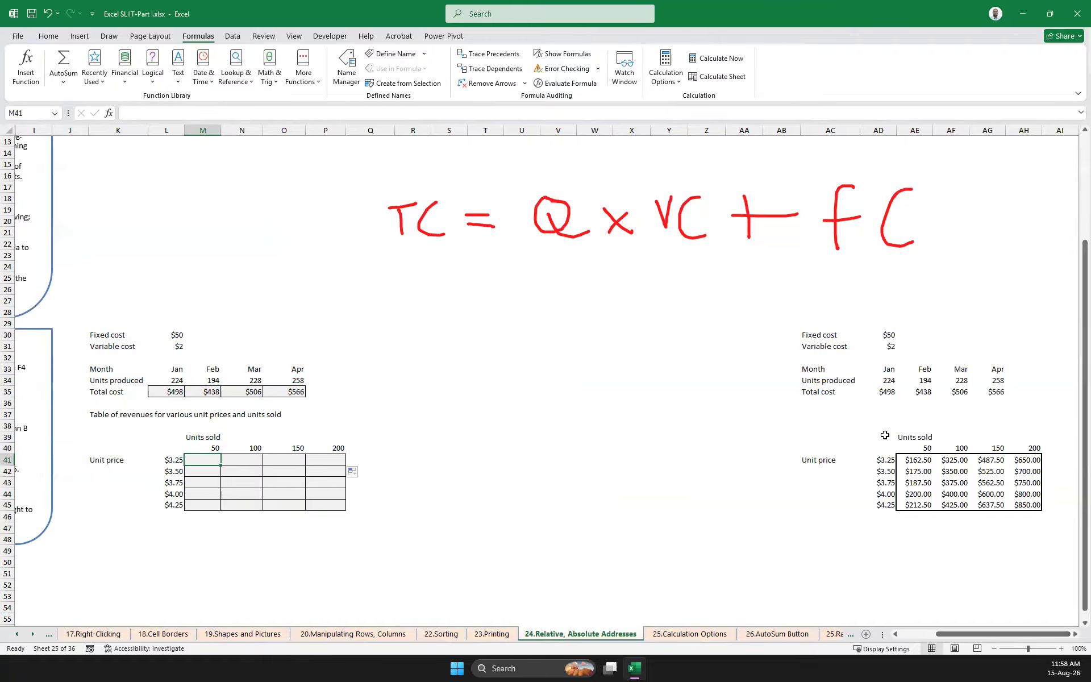
Enter the revenue formula =M40*L41 in M41, multiplying the first units sold by the first unit price
{"action": "left_click_drag", "start_coordinate": [1057, 549], "coordinate": [802, 430]}
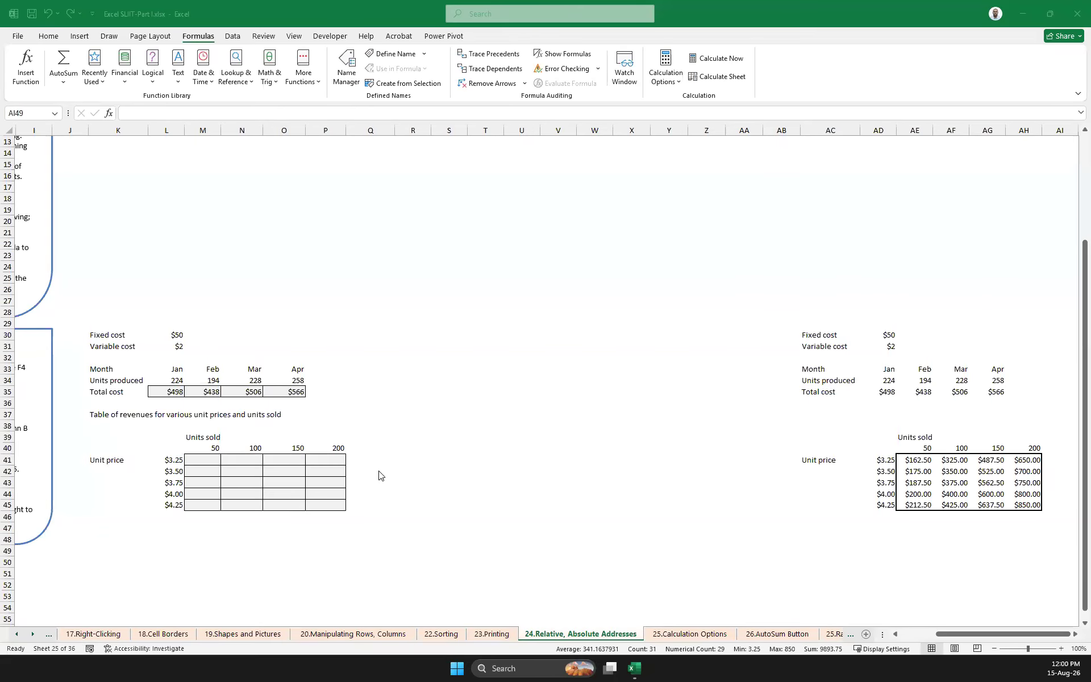
{"action": "left_click", "coordinate": [204, 458]}
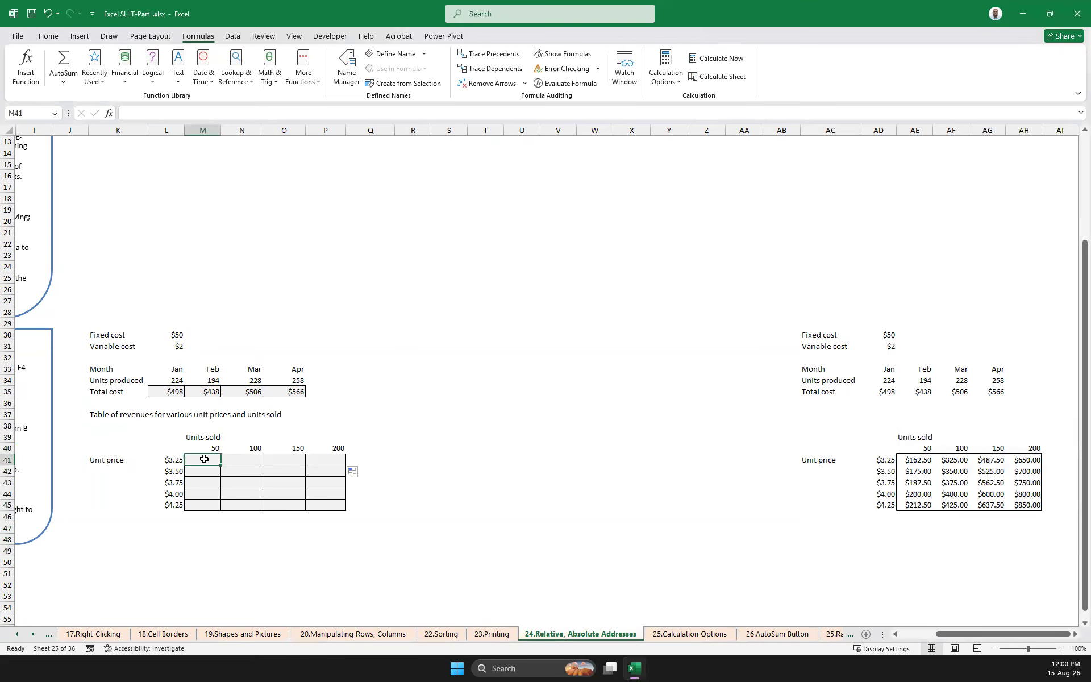
{"action": "type", "text": "="}
{"action": "left_click", "coordinate": [211, 448]}
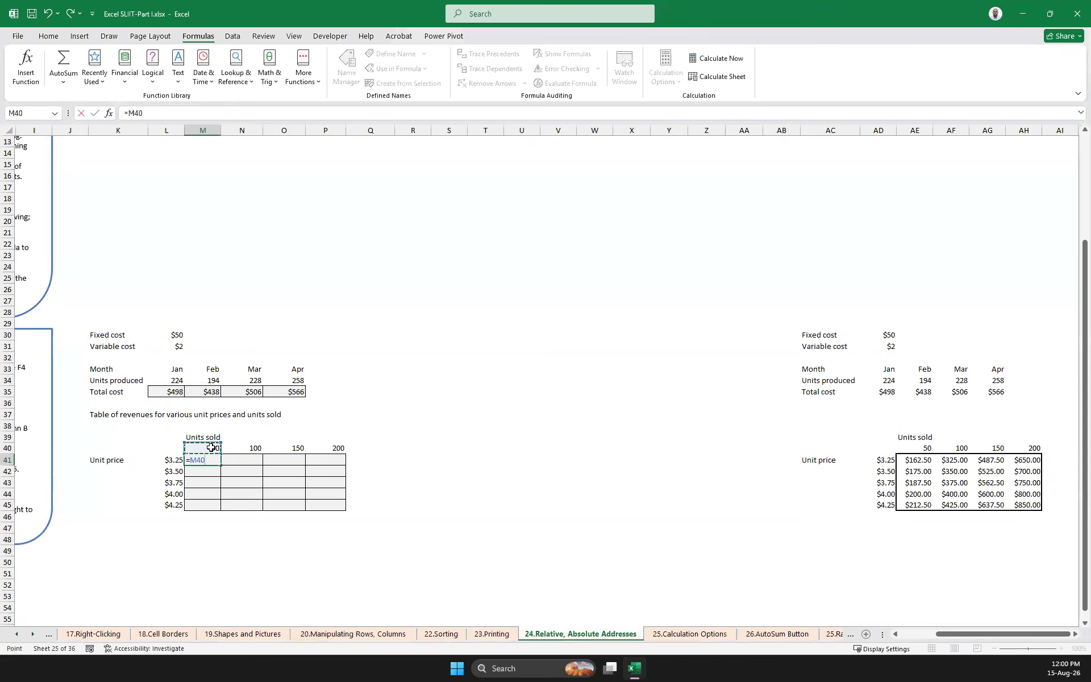
{"action": "type", "text": "*"}
{"action": "left_click", "coordinate": [176, 460]}
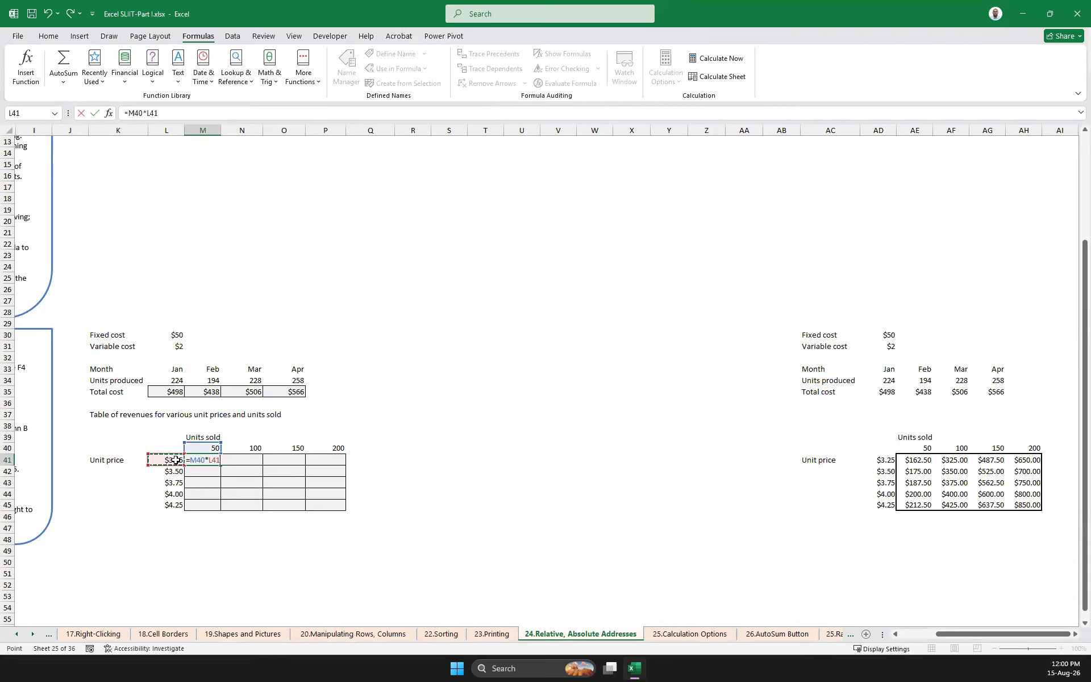
{"action": "key", "text": "Return"}
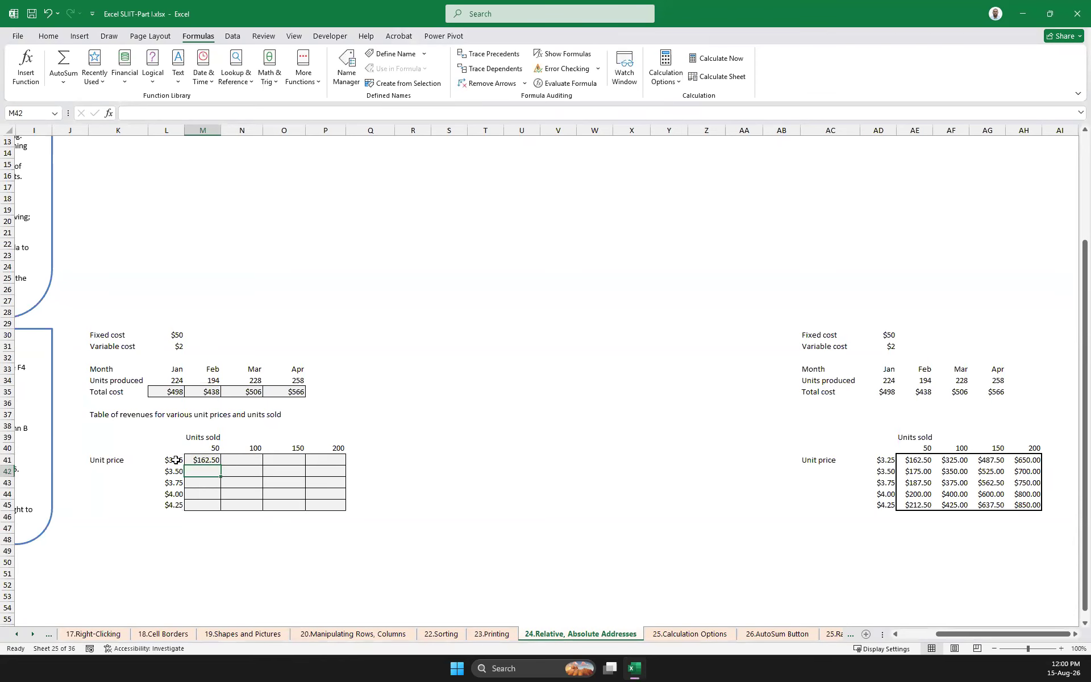
{"action": "left_click", "coordinate": [219, 462]}
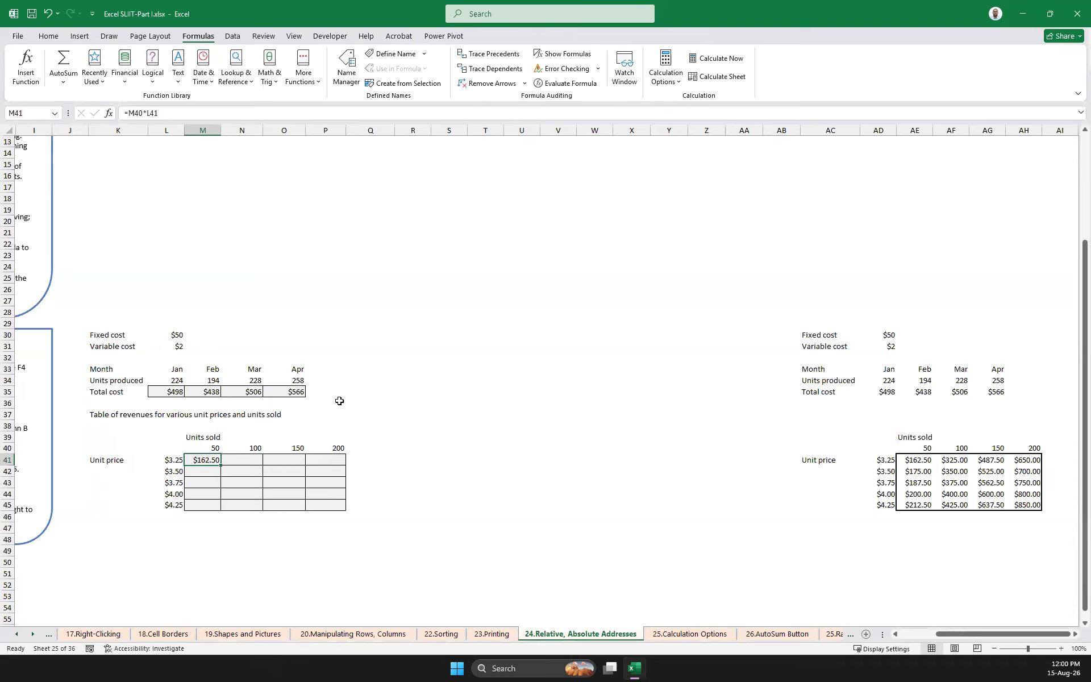
Show the worksheet formulas and make the unit price reference in M41 absolute, giving =M40*$L$41
{"action": "left_click", "coordinate": [569, 51]}
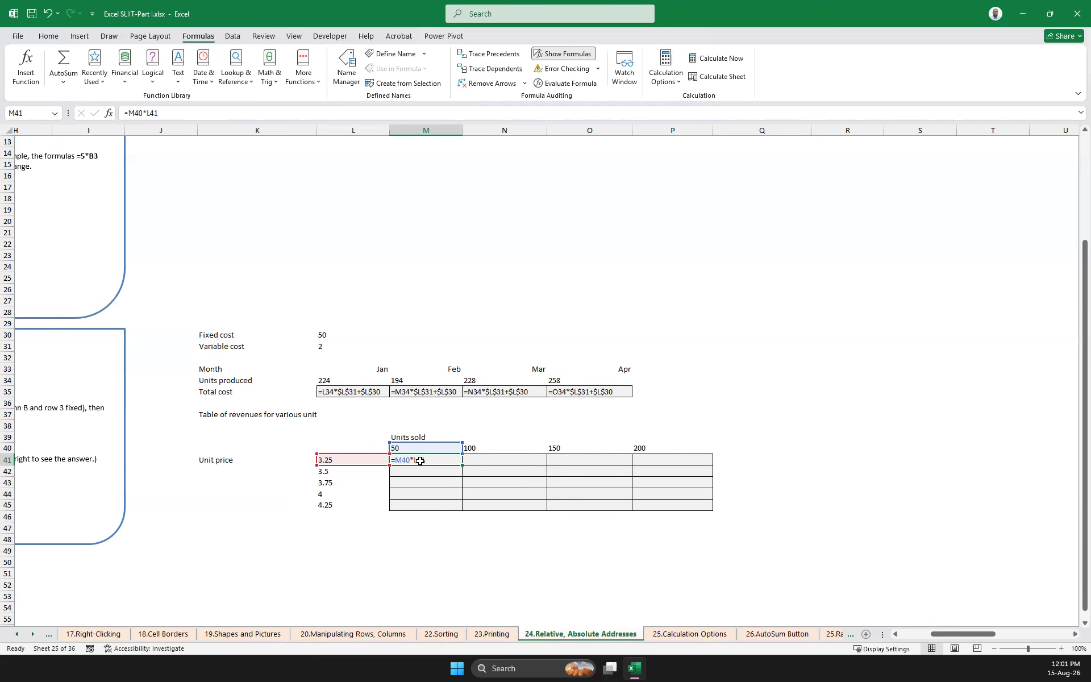
{"action": "left_click", "coordinate": [147, 113]}
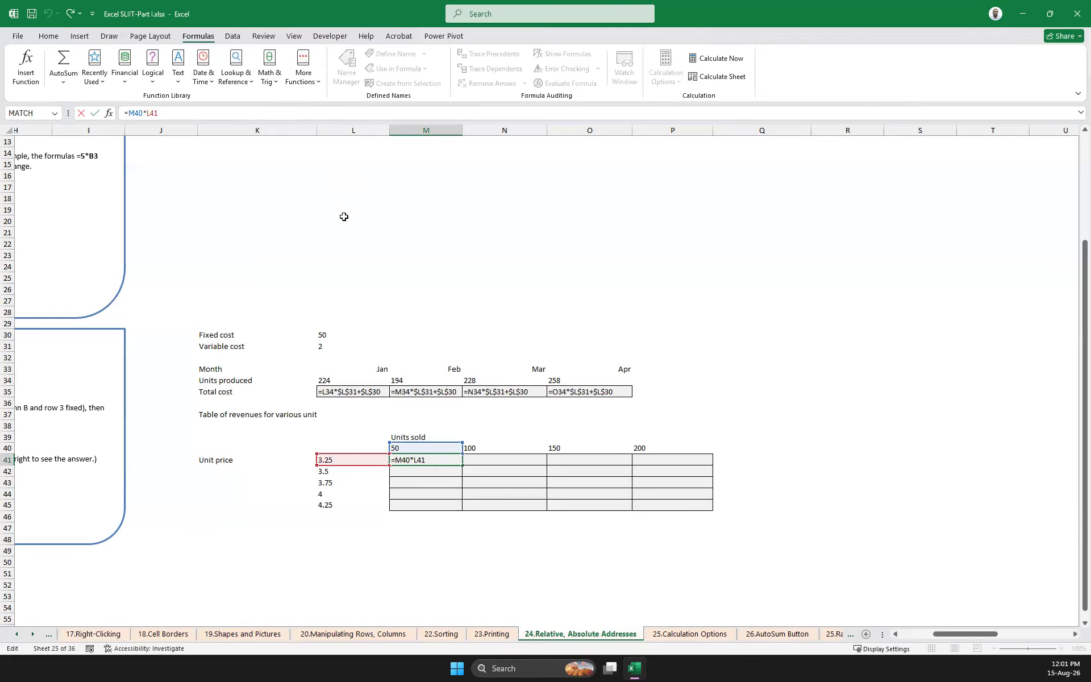
{"action": "left_click", "coordinate": [415, 461]}
{"action": "type", "text": "$L$"}
{"action": "key", "text": "Return"}
{"action": "left_click", "coordinate": [427, 460]}
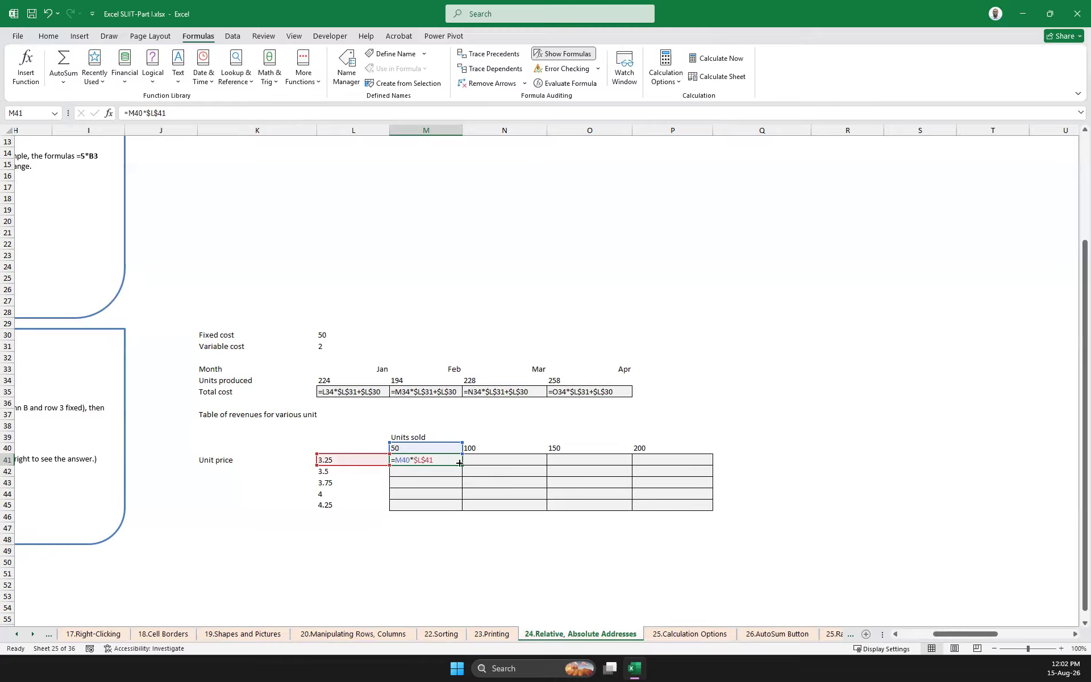
Copy the formula from M41 across to P41 and check which cells each copy references
{"action": "left_click_drag", "start_coordinate": [463, 463], "coordinate": [677, 458]}
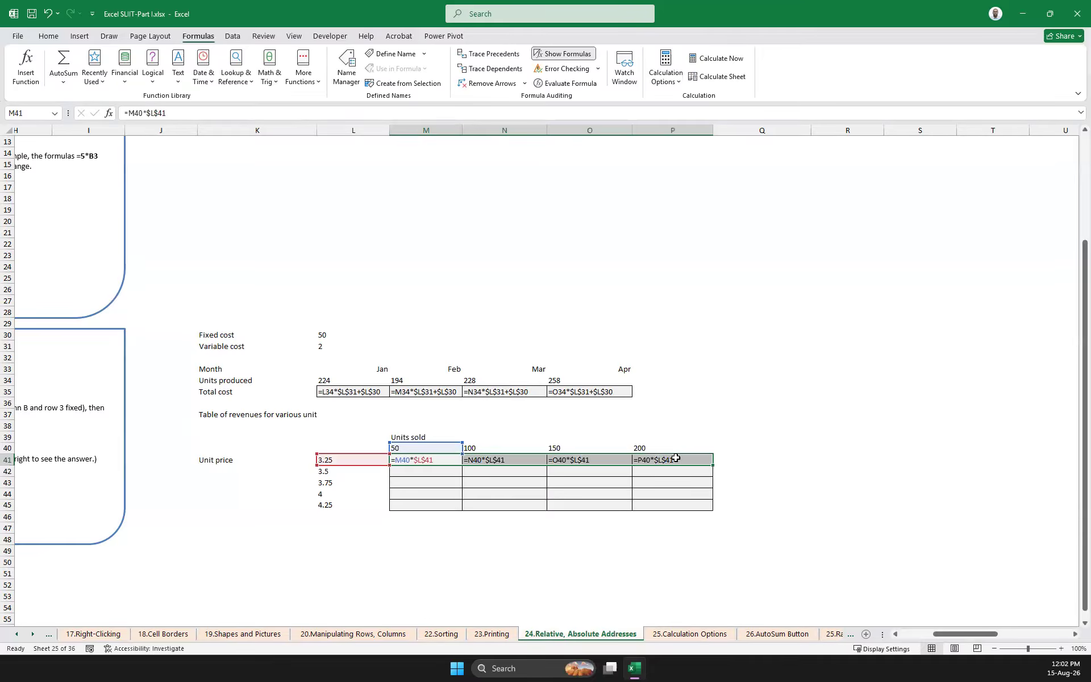
{"action": "left_click", "coordinate": [729, 421]}
{"action": "left_click", "coordinate": [670, 465]}
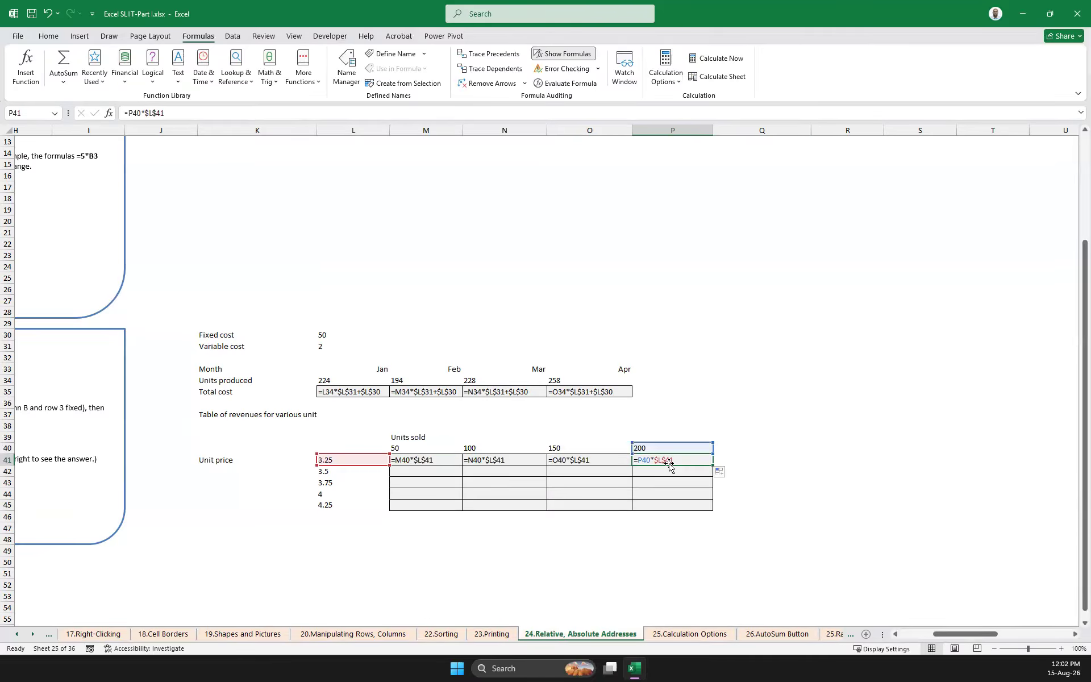
{"action": "left_click", "coordinate": [587, 463]}
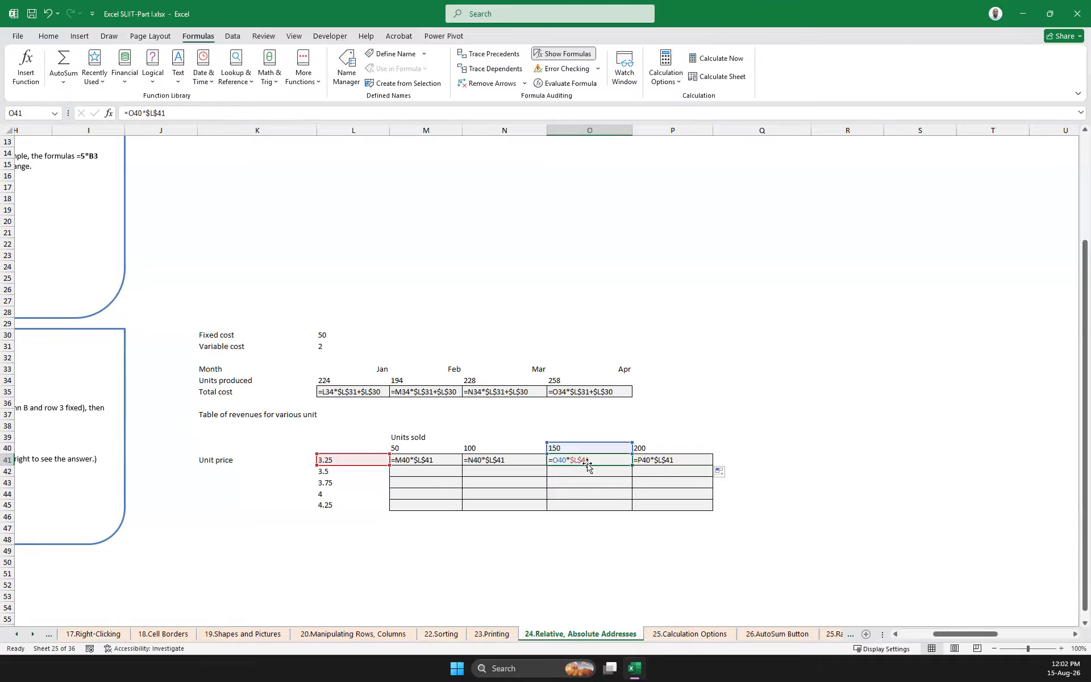
{"action": "left_click", "coordinate": [513, 463]}
{"action": "left_click", "coordinate": [445, 462]}
{"action": "left_click", "coordinate": [496, 462]}
{"action": "left_click", "coordinate": [583, 462]}
{"action": "left_click", "coordinate": [655, 461]}
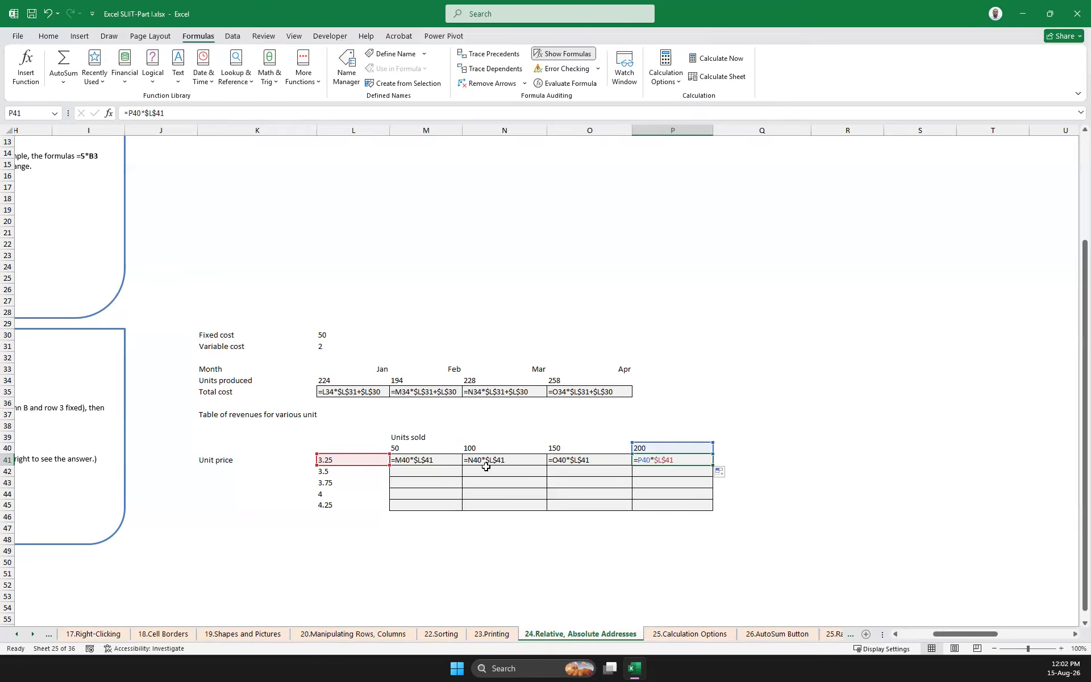
{"action": "left_click", "coordinate": [817, 458]}
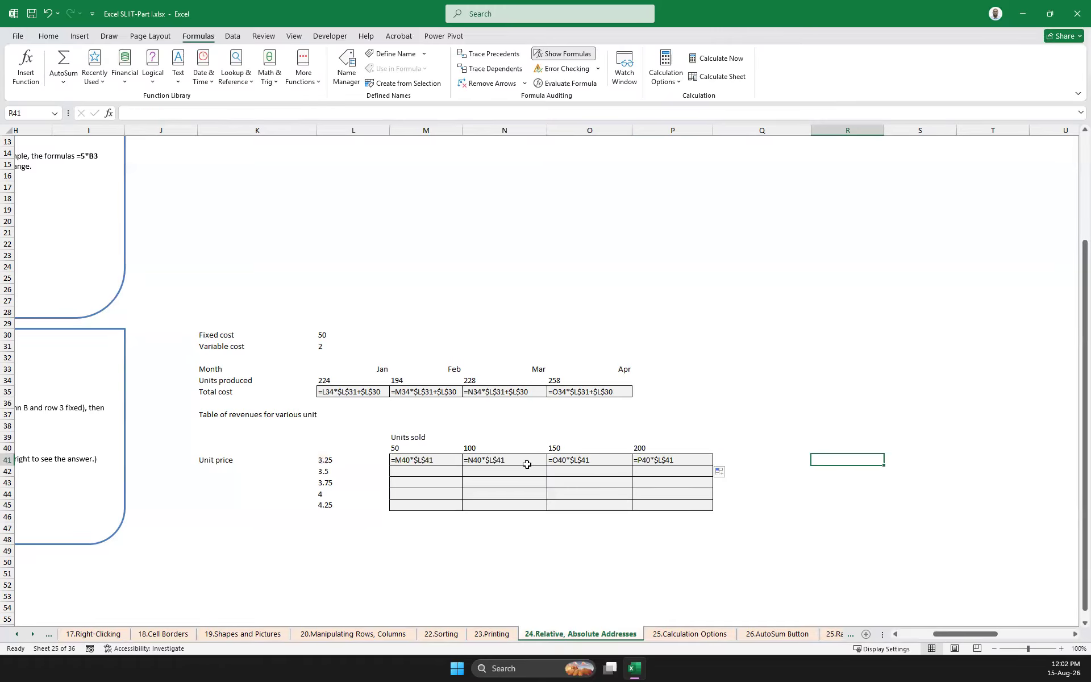
{"action": "left_click", "coordinate": [419, 461]}
{"action": "left_click", "coordinate": [806, 459]}
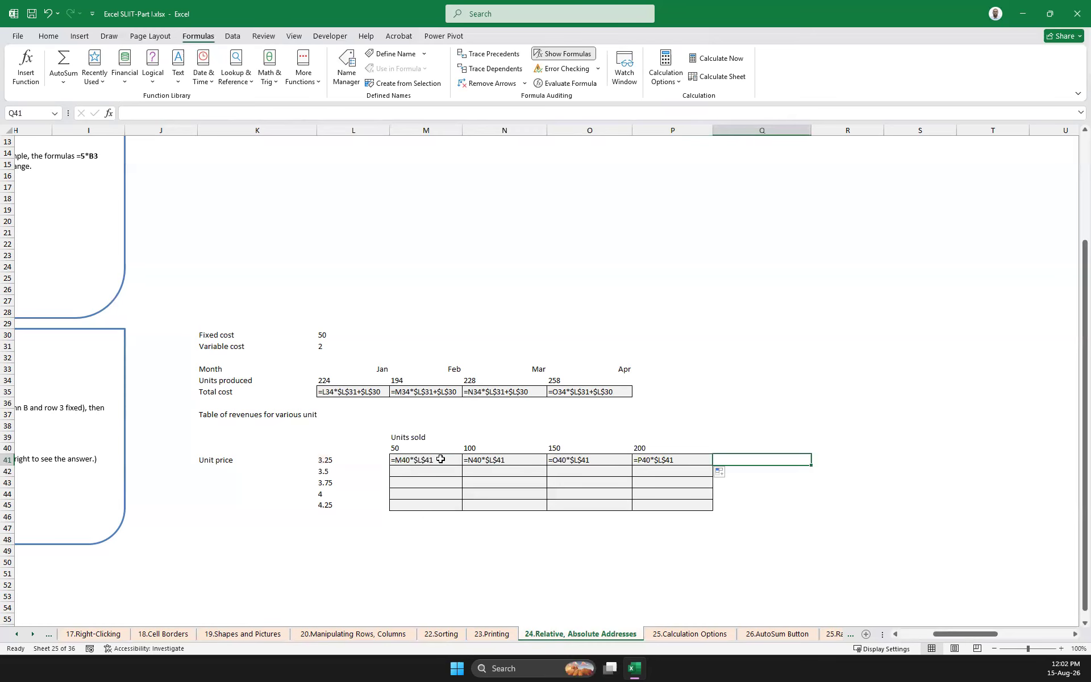
Fill the row 41 formulas down so the whole revenue table M41:P45 contains them
{"action": "left_click", "coordinate": [450, 462]}
{"action": "left_click_drag", "start_coordinate": [461, 466], "coordinate": [715, 509]}
{"action": "left_click", "coordinate": [458, 536]}
{"action": "left_click", "coordinate": [765, 462]}
Examine which units sold and unit price cells the copied formulas in rows 42 to 45 reference
{"action": "left_click", "coordinate": [424, 475]}
{"action": "left_click", "coordinate": [418, 484]}
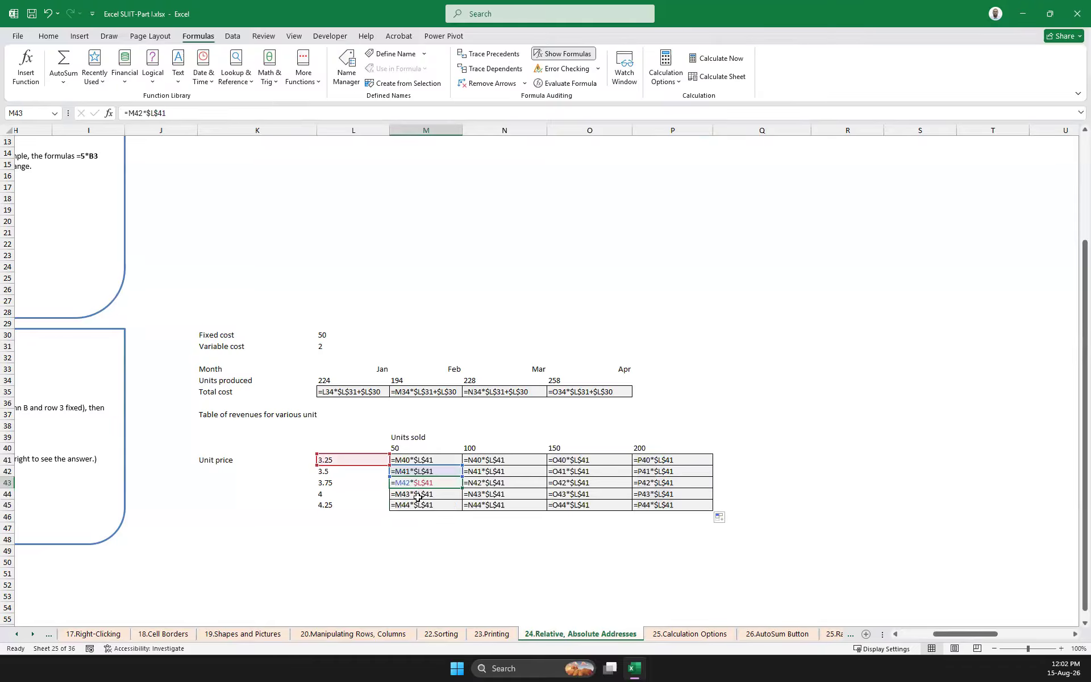
{"action": "left_click", "coordinate": [419, 495]}
{"action": "left_click", "coordinate": [423, 505]}
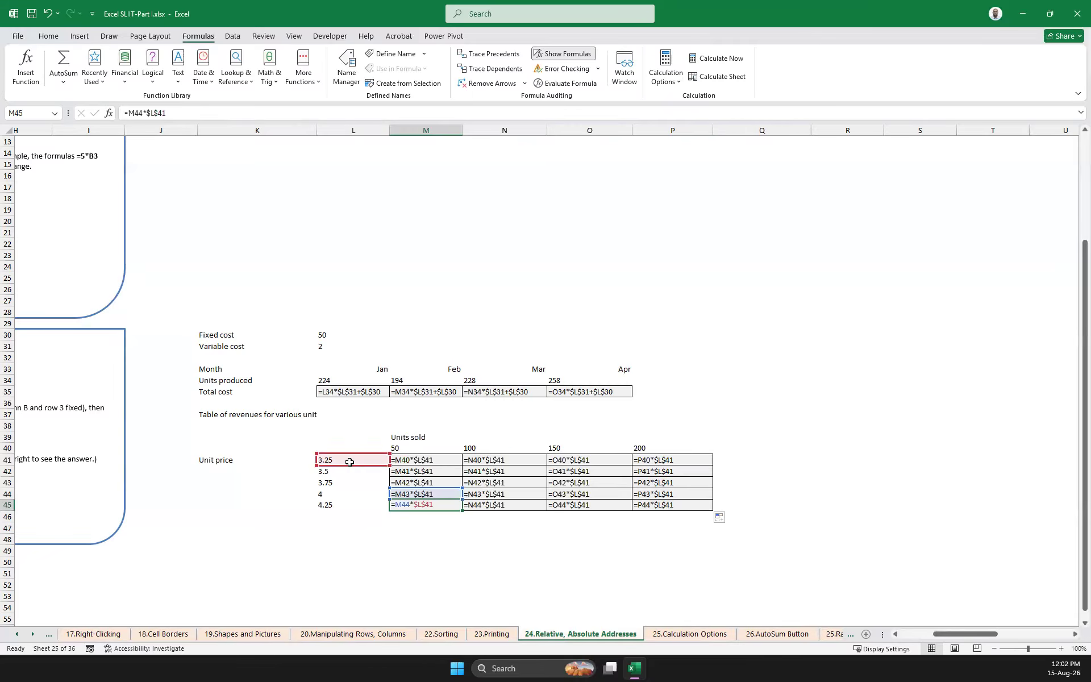
{"action": "left_click", "coordinate": [489, 493]}
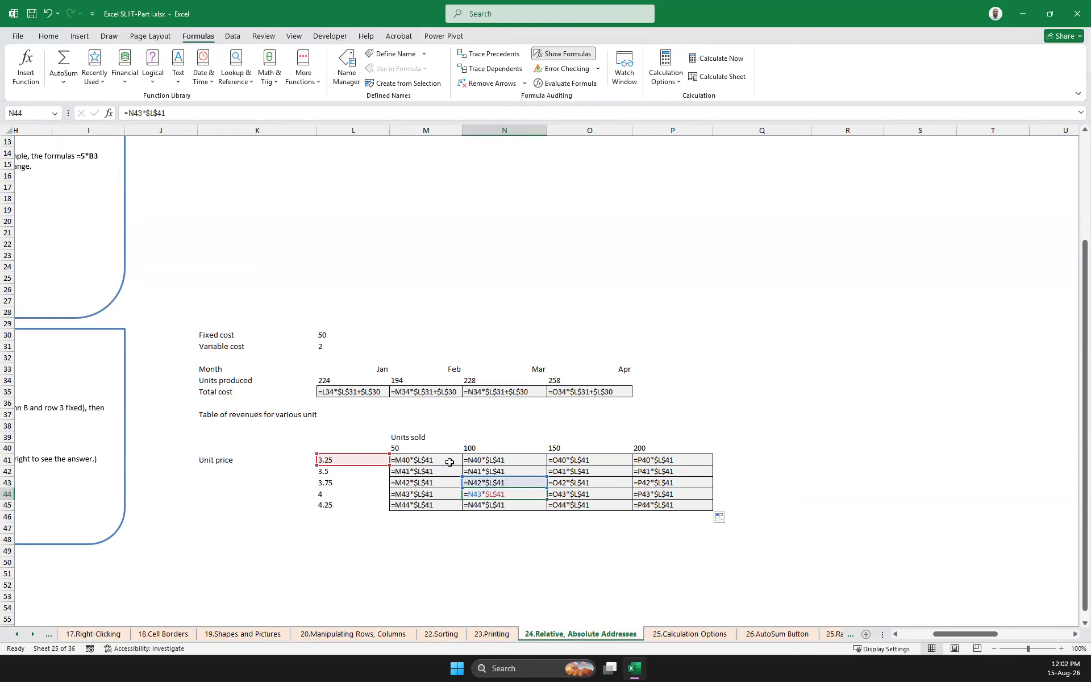
{"action": "left_click", "coordinate": [412, 506]}
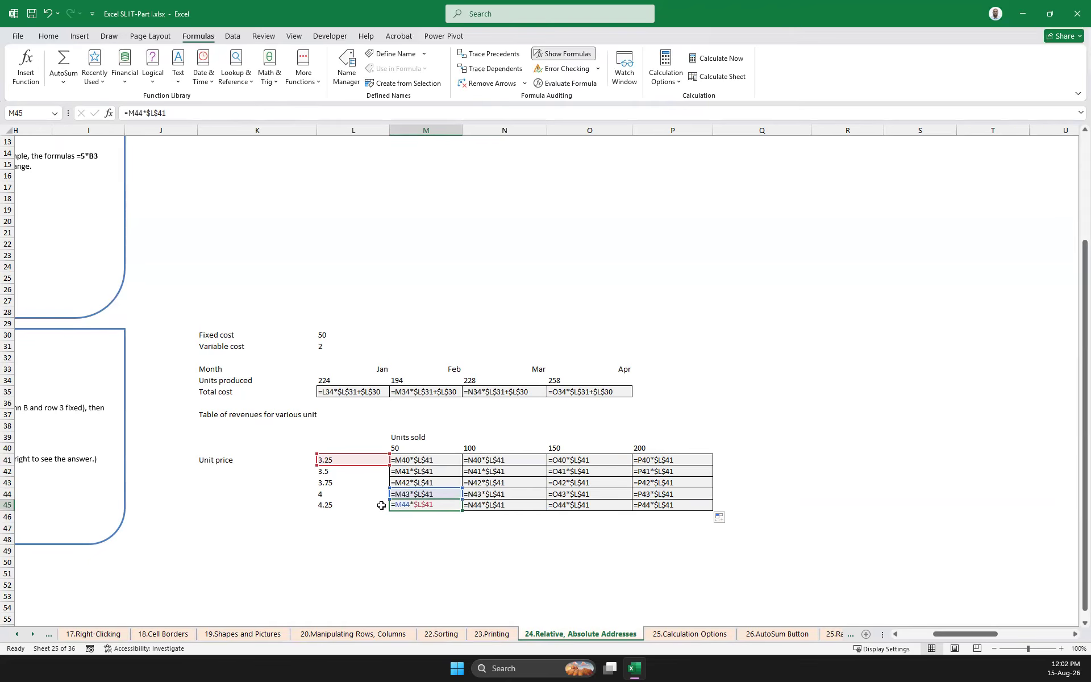
{"action": "left_click", "coordinate": [327, 506]}
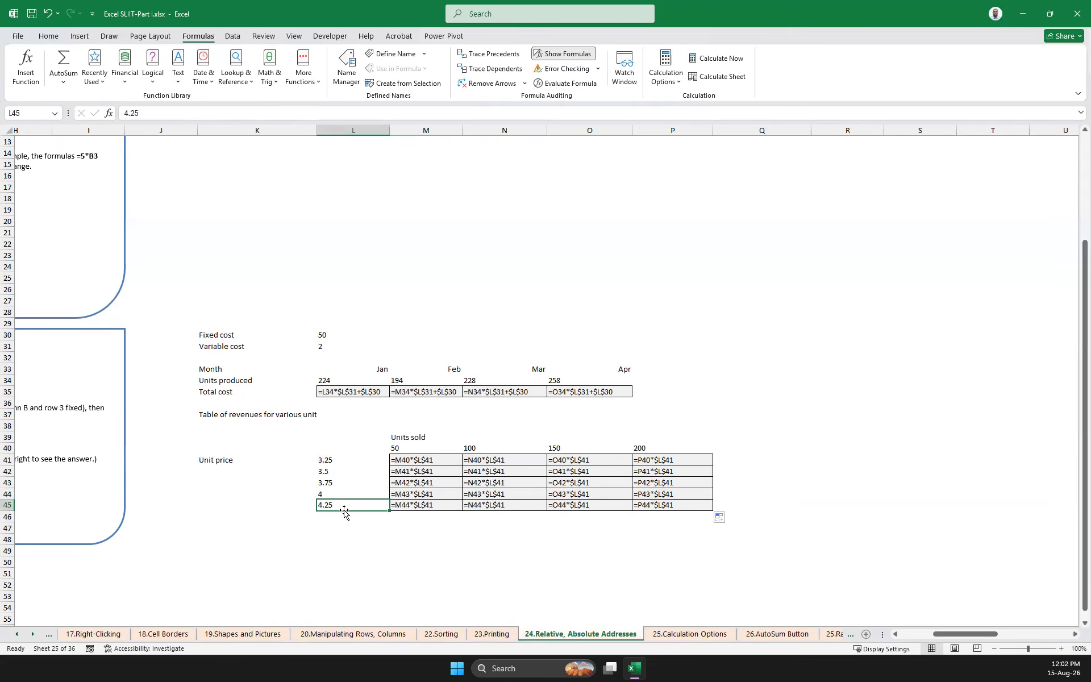
{"action": "left_click", "coordinate": [398, 447]}
{"action": "left_click", "coordinate": [330, 506]}
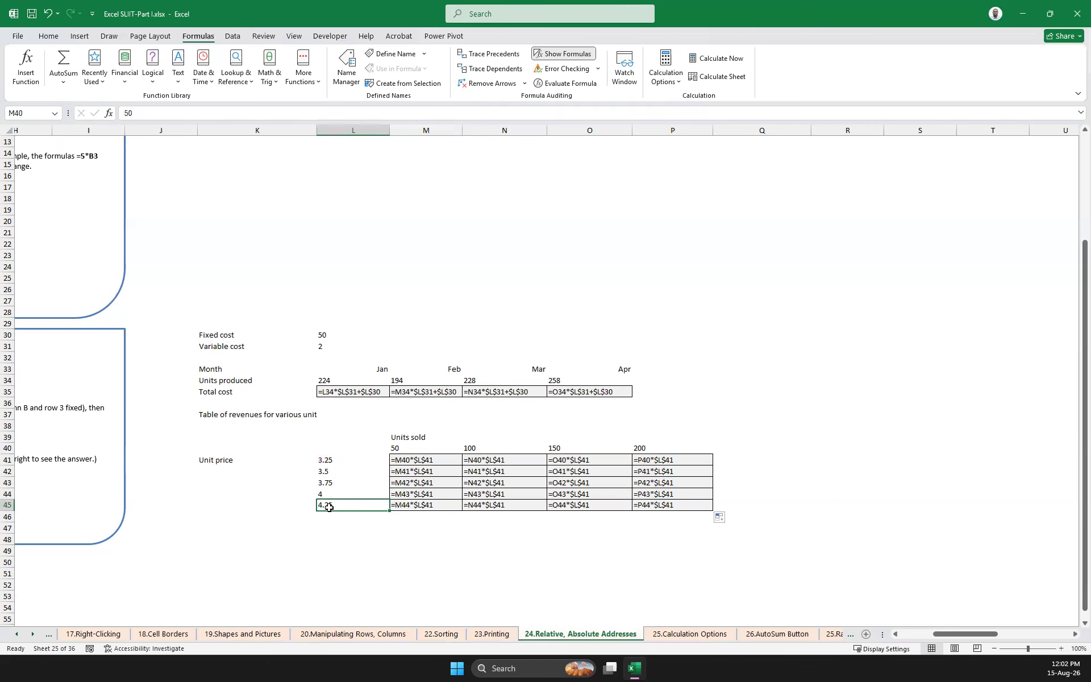
{"action": "left_click", "coordinate": [397, 453]}
{"action": "left_click", "coordinate": [421, 508]}
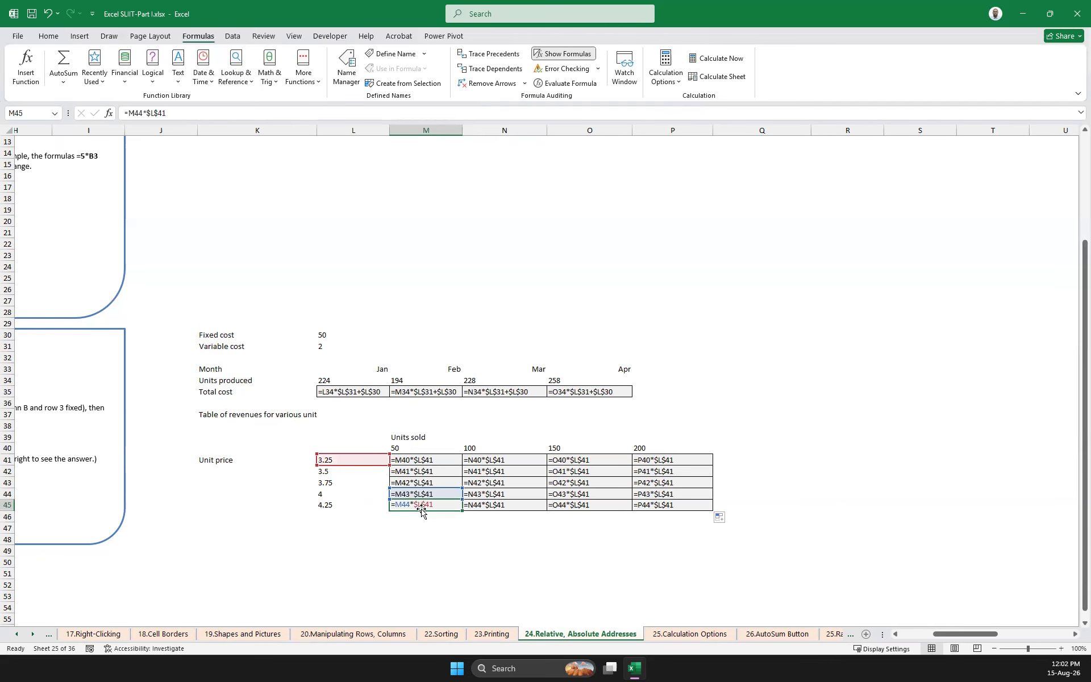
{"action": "left_click", "coordinate": [508, 505]}
{"action": "left_click", "coordinate": [585, 503]}
{"action": "left_click", "coordinate": [680, 506]}
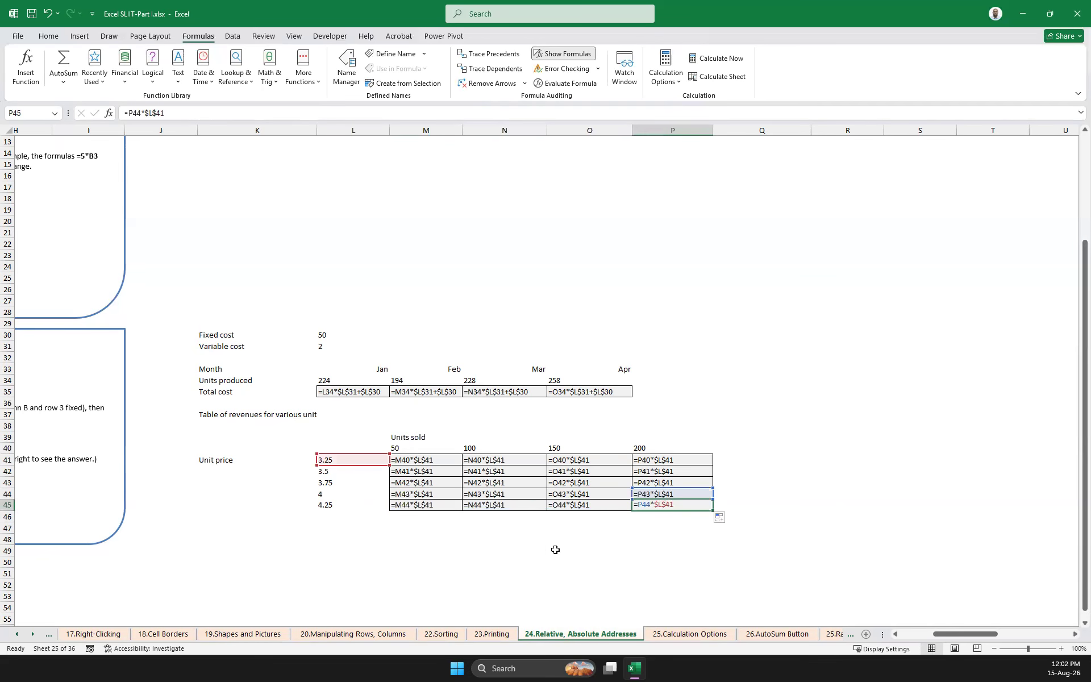
Clear the copied revenue formulas from M42:P45
{"action": "left_click_drag", "start_coordinate": [648, 506], "coordinate": [436, 469]}
{"action": "key", "text": "Delete"}
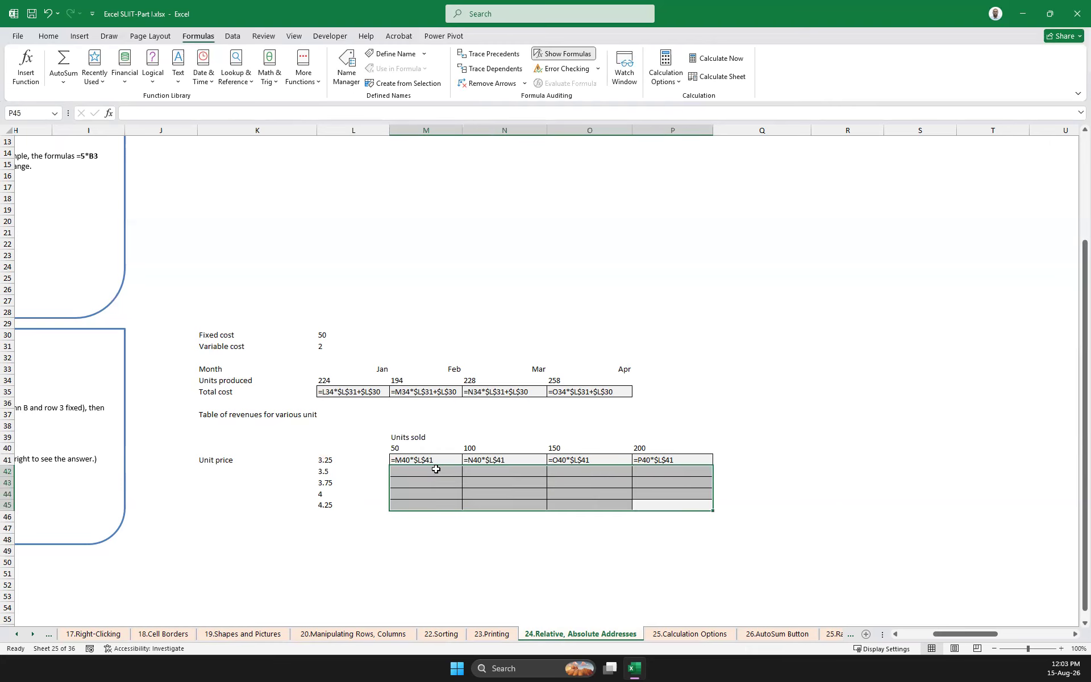
{"action": "left_click", "coordinate": [789, 356]}
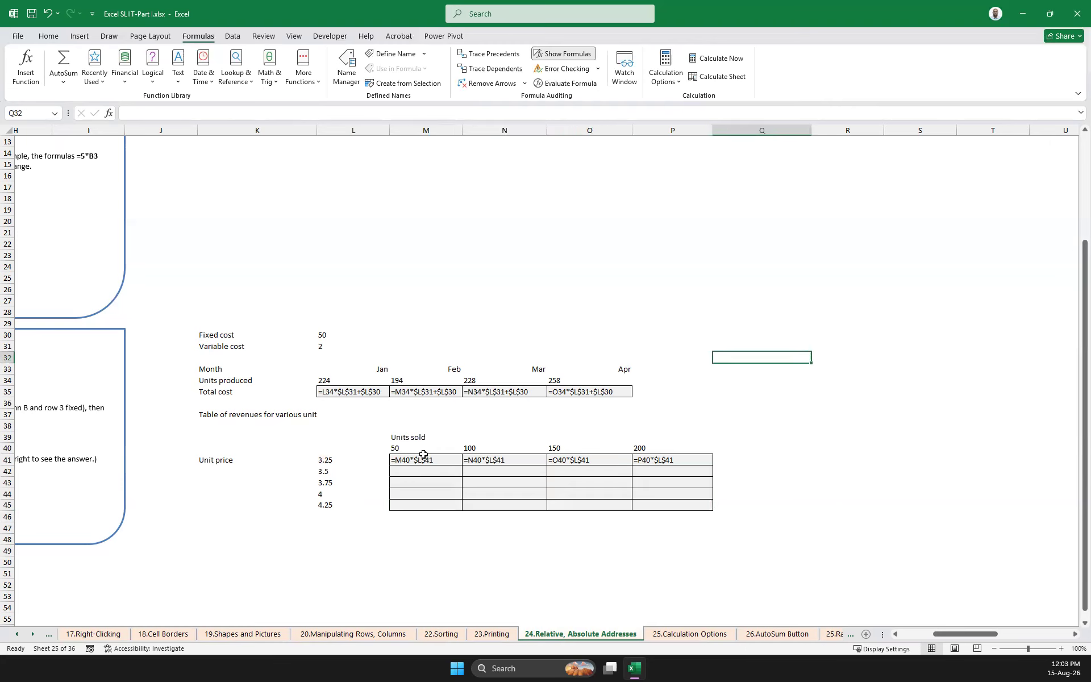
Make the units sold reference in M41 absolute as well, giving =$M$40*$L$41
{"action": "left_click", "coordinate": [407, 460]}
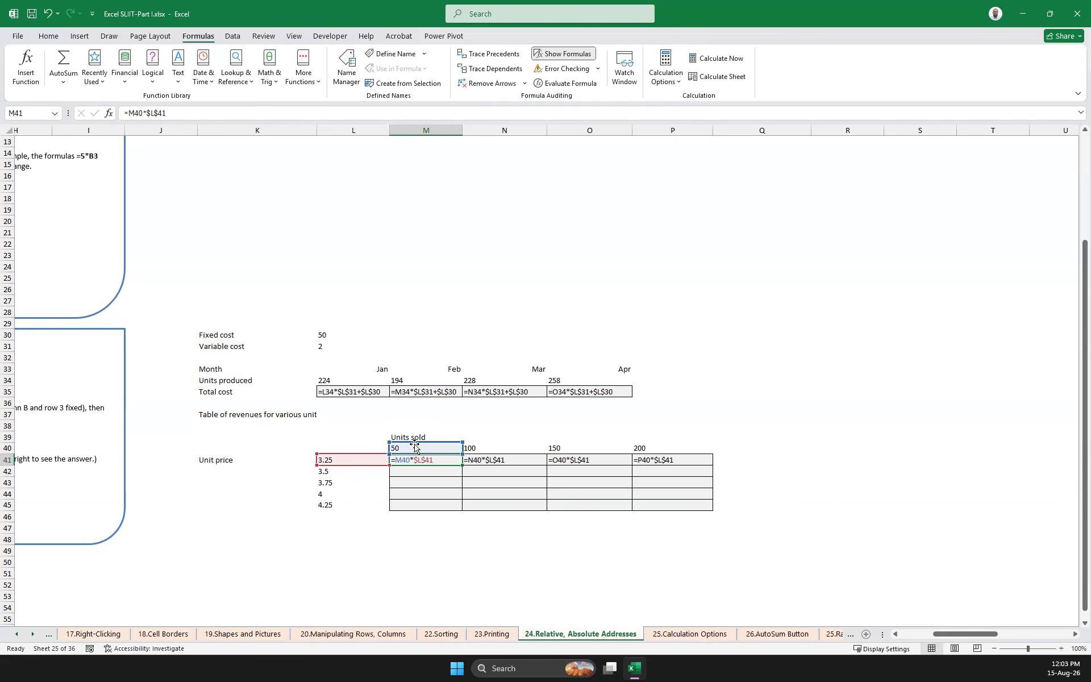
{"action": "left_click", "coordinate": [129, 112]}
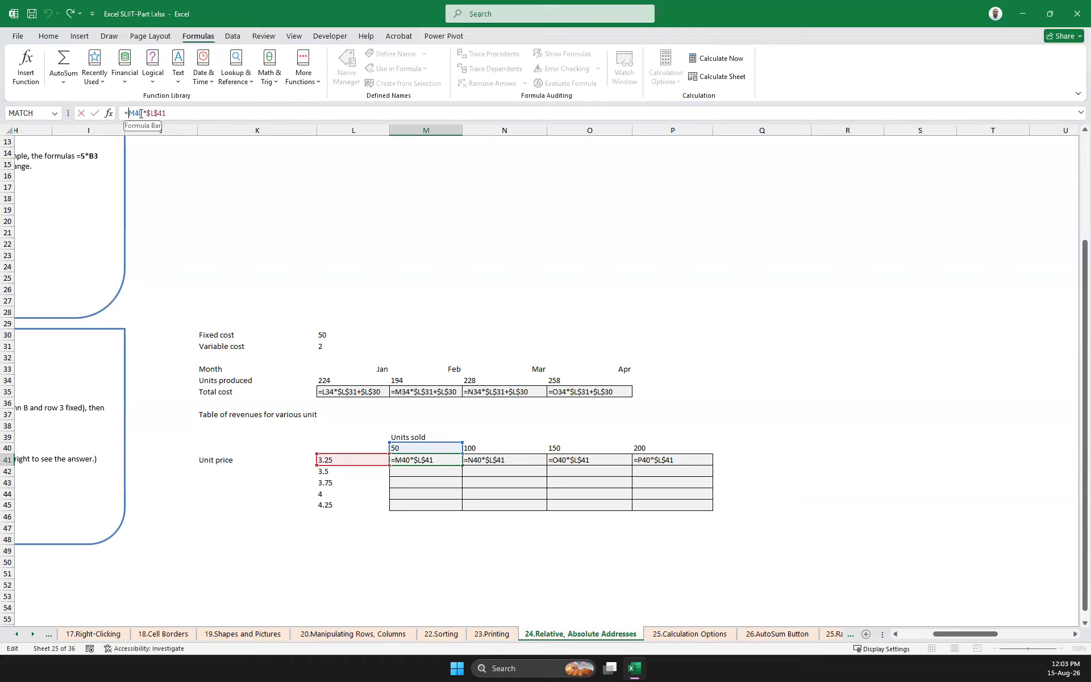
{"action": "type", "text": "$"}
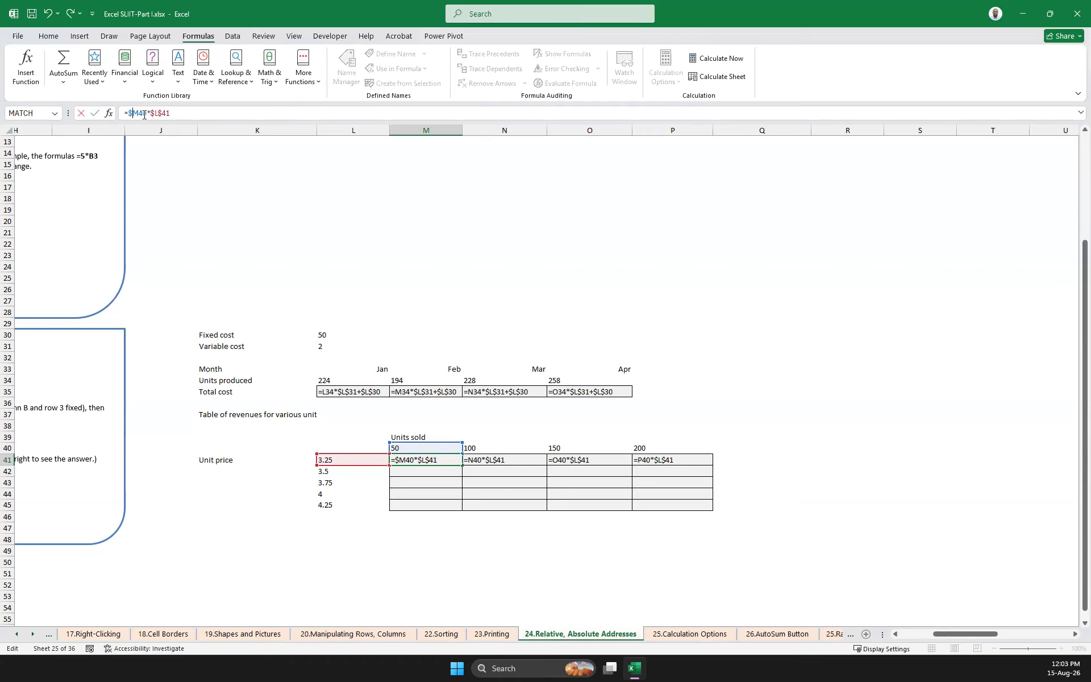
{"action": "left_click", "coordinate": [138, 112]}
{"action": "key", "text": "Return"}
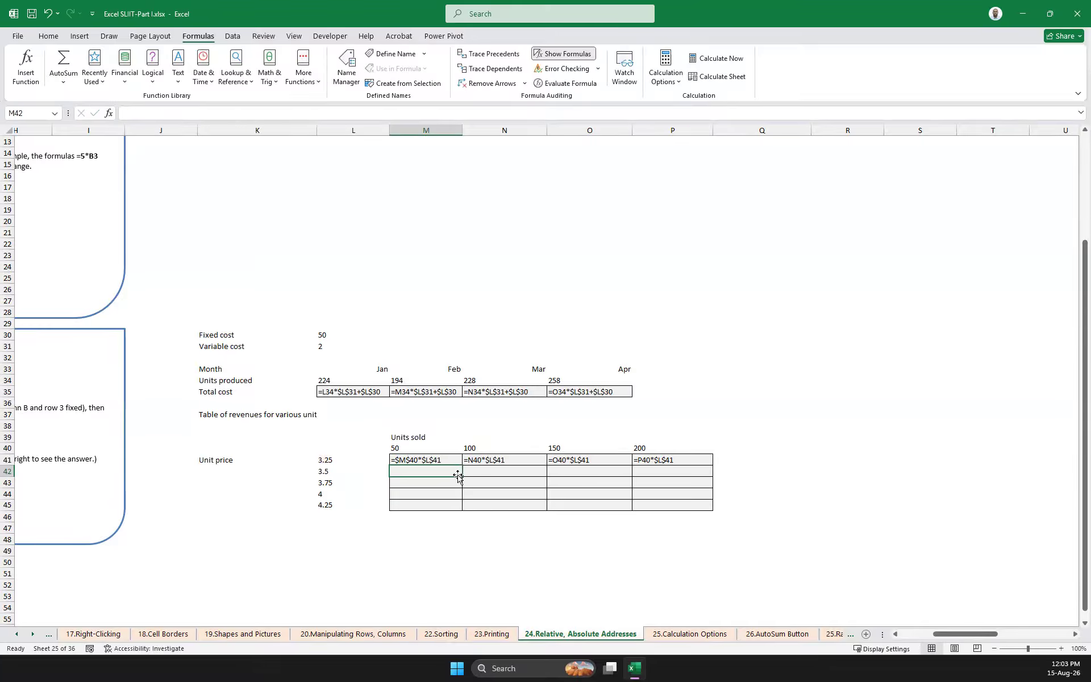
Fill M41's fully absolute formula over M41:P45, then review the table both as calculated values and as formulas
{"action": "left_click", "coordinate": [452, 461]}
{"action": "left_click_drag", "start_coordinate": [461, 467], "coordinate": [713, 511]}
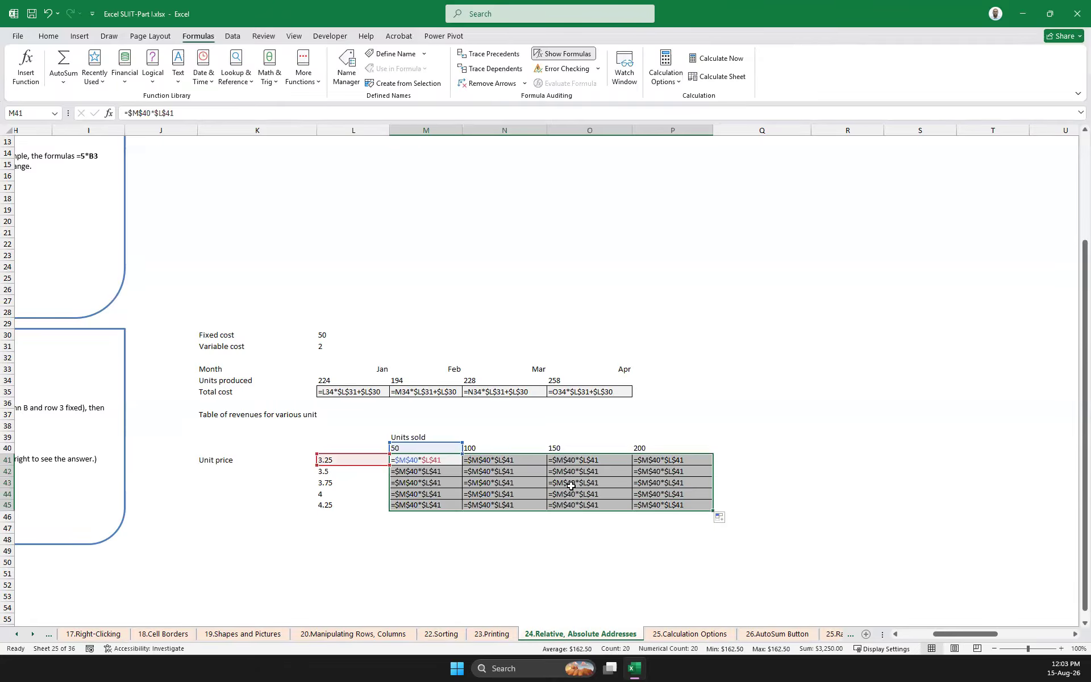
{"action": "left_click", "coordinate": [797, 376]}
{"action": "left_click", "coordinate": [564, 54]}
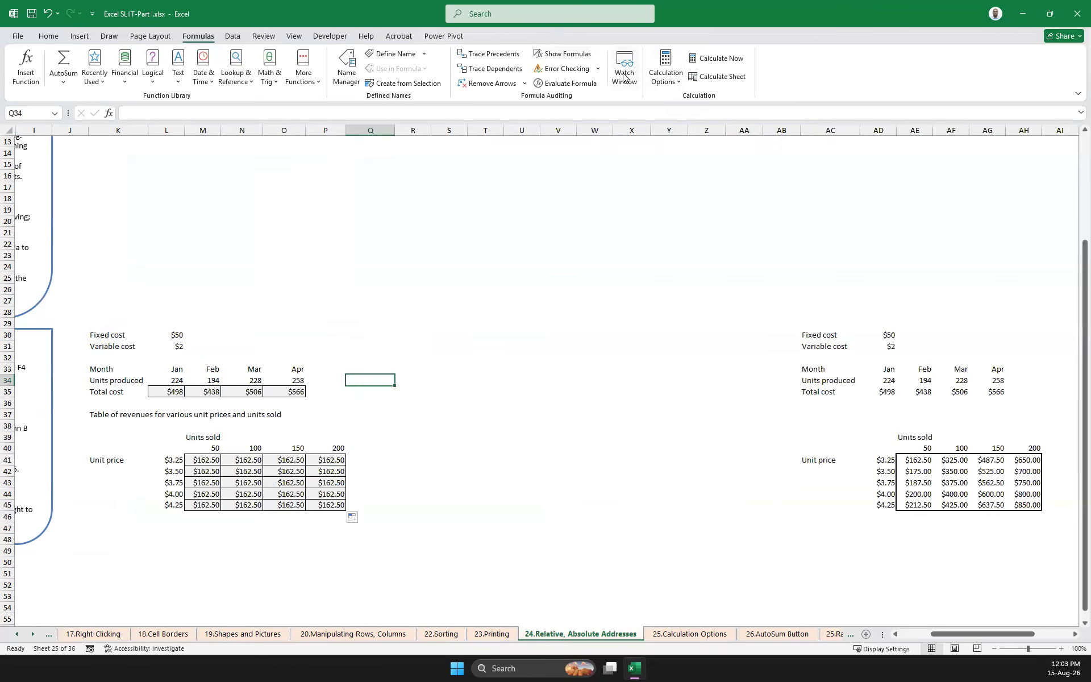
{"action": "left_click", "coordinate": [575, 55]}
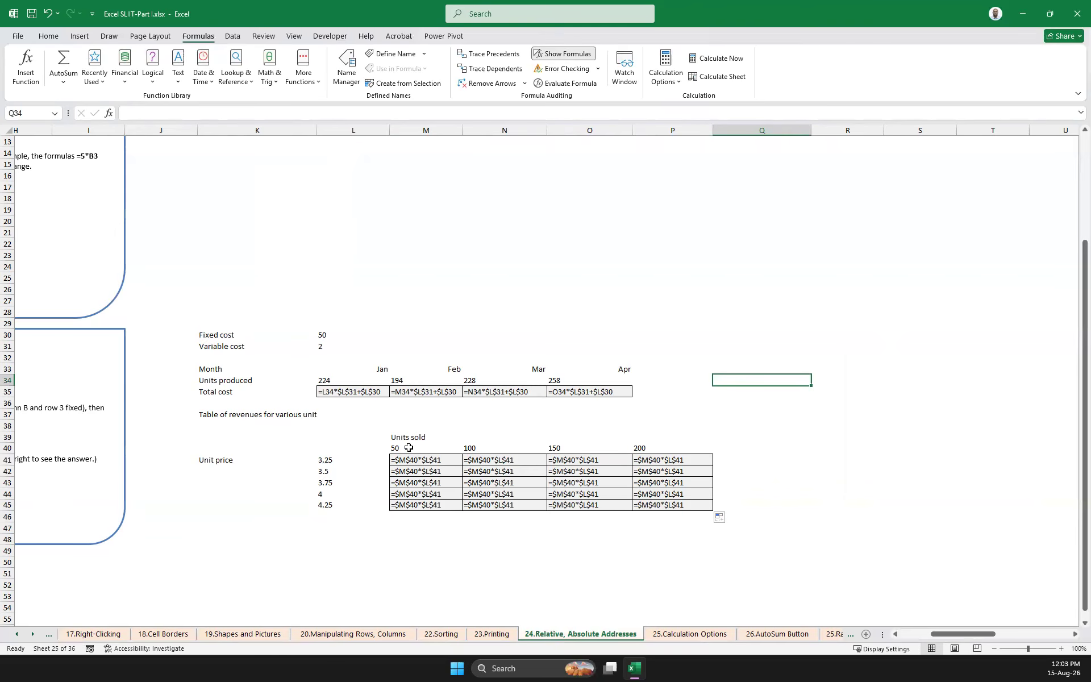
{"action": "left_click", "coordinate": [325, 463]}
{"action": "left_click", "coordinate": [405, 451]}
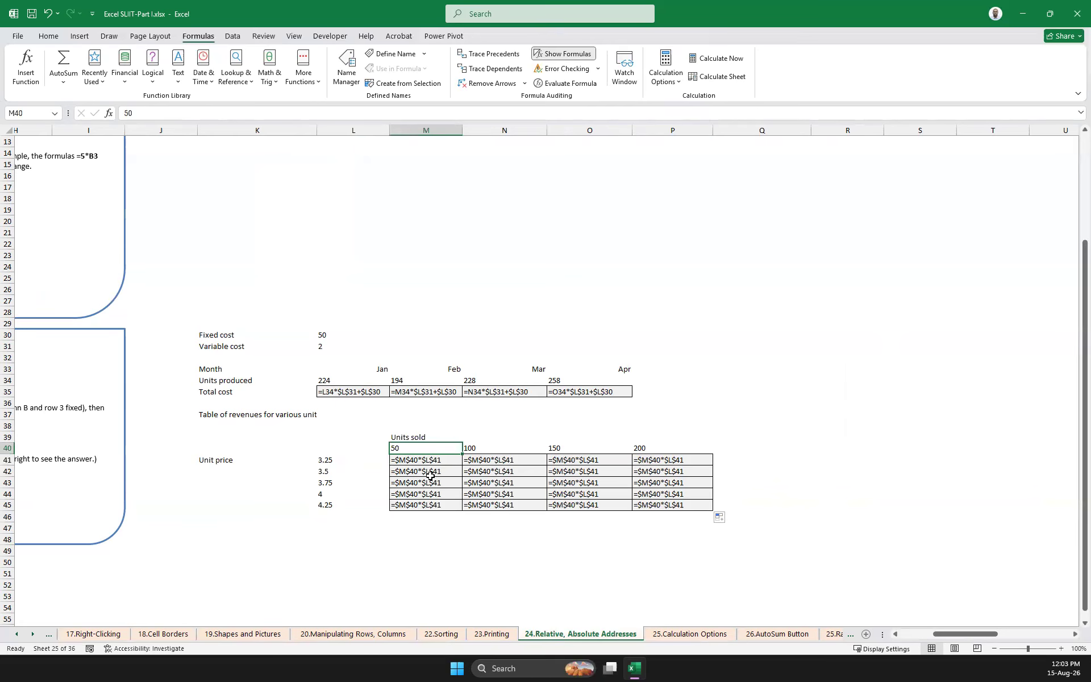
Clear the fully absolute copies from M42:P45 and N41:P41, keeping only the formula in M41
{"action": "left_click_drag", "start_coordinate": [423, 472], "coordinate": [711, 508]}
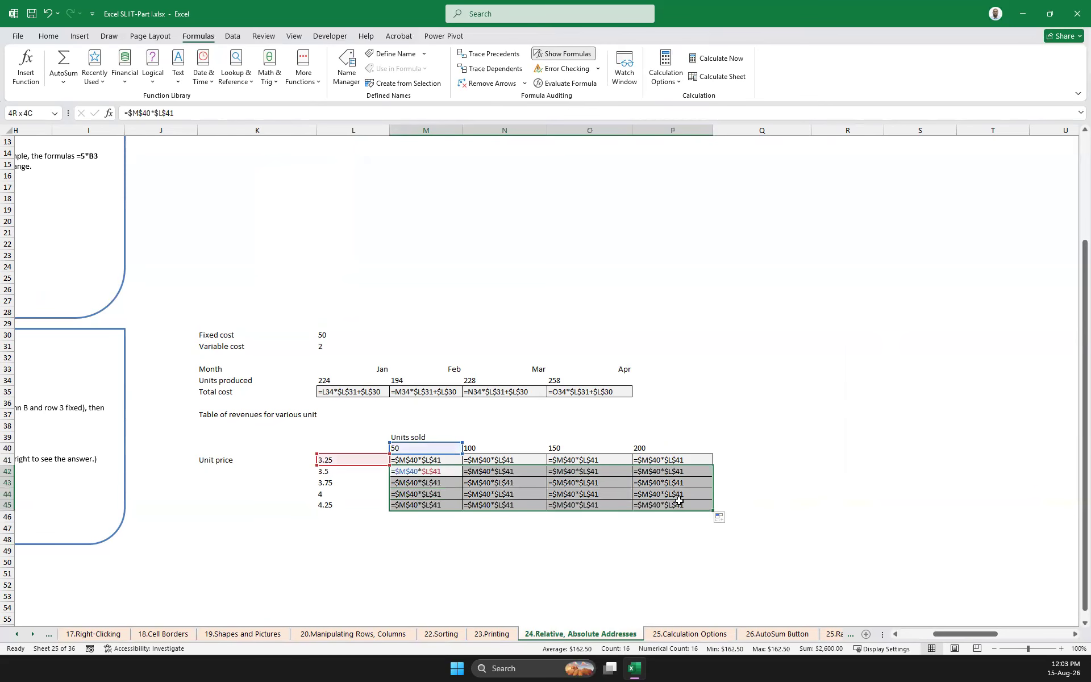
{"action": "key", "text": "Delete"}
{"action": "left_click_drag", "start_coordinate": [666, 457], "coordinate": [526, 458]}
{"action": "key", "text": "Delete"}
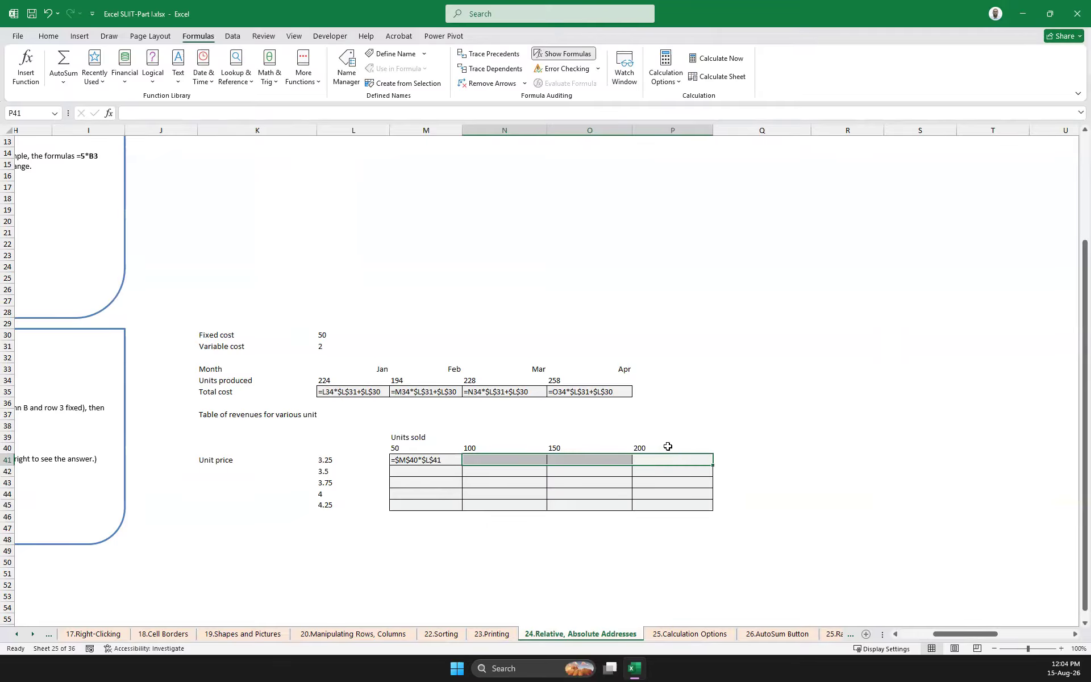
Change M41's formula to mixed references, fixing only row 40 and column L, giving =M$40*$L41
{"action": "double_click", "coordinate": [407, 462]}
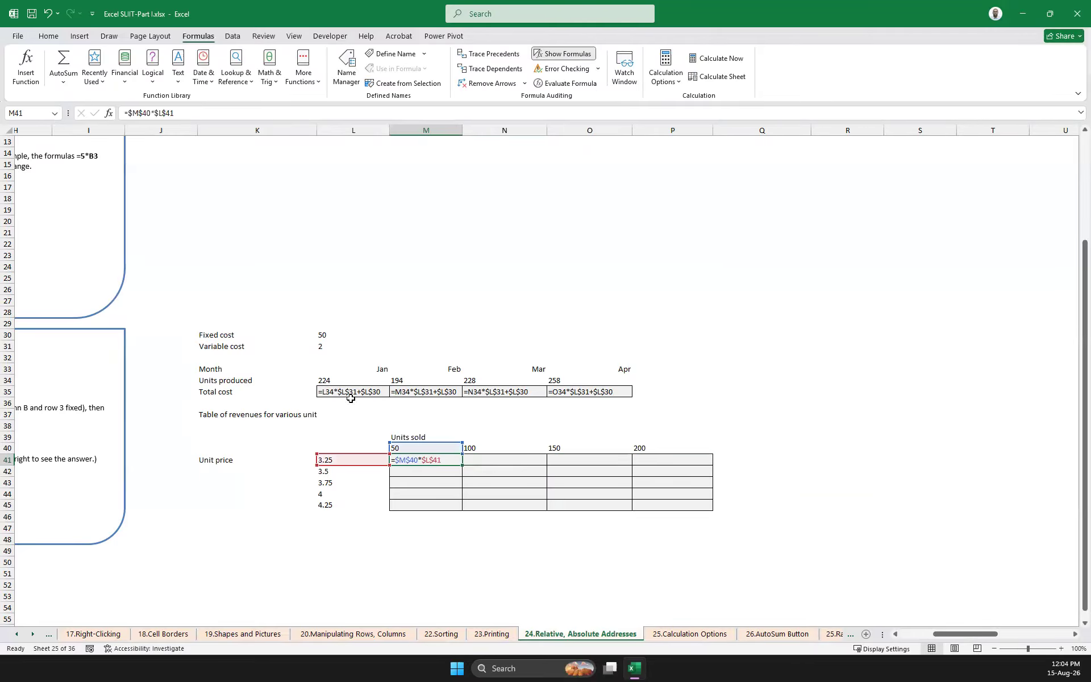
{"action": "left_click", "coordinate": [132, 113]}
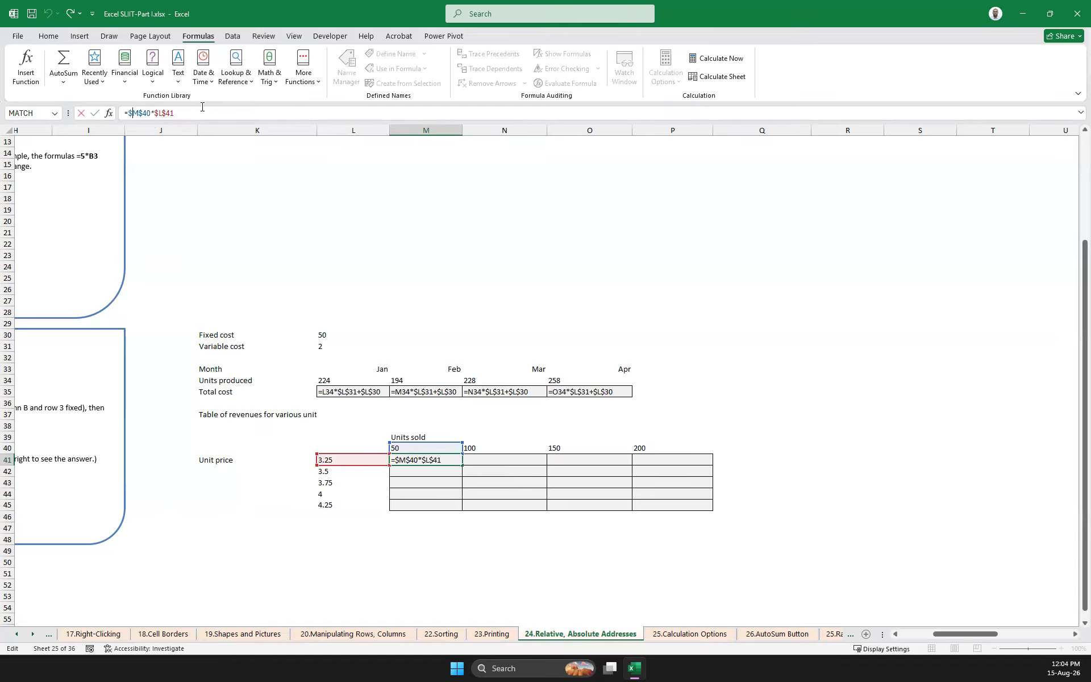
{"action": "key", "text": "BackSpace"}
{"action": "key", "text": "BackSpace"}
{"action": "key", "text": "Return"}
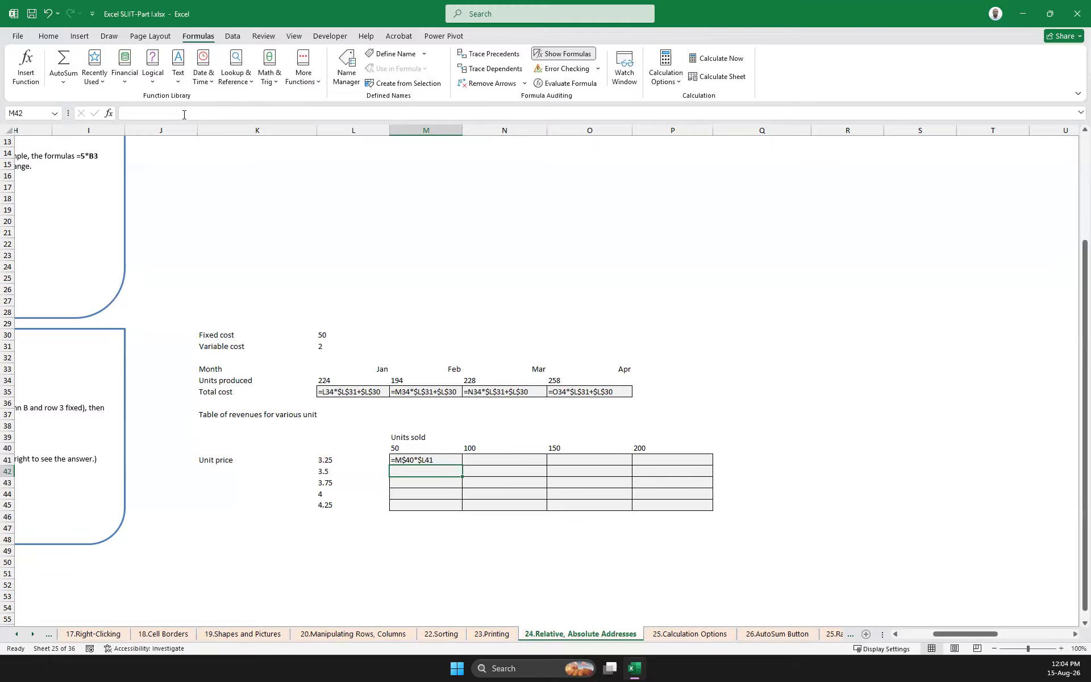
Fill M41's mixed-reference formula across and down the revenue table M41:P45
{"action": "left_click", "coordinate": [447, 461]}
{"action": "left_click_drag", "start_coordinate": [462, 465], "coordinate": [762, 507]}
{"action": "left_click", "coordinate": [762, 508]}
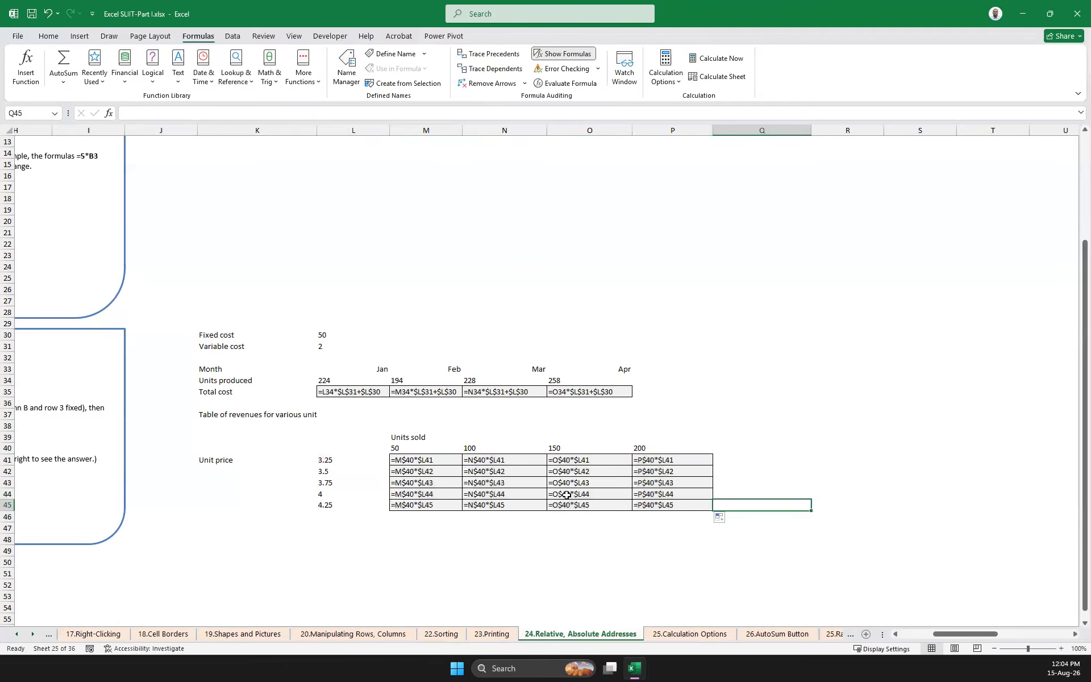
Inspect the filled formulas in M41 to P41 and trace the dependents of P41
{"action": "double_click", "coordinate": [438, 458]}
{"action": "double_click", "coordinate": [504, 464]}
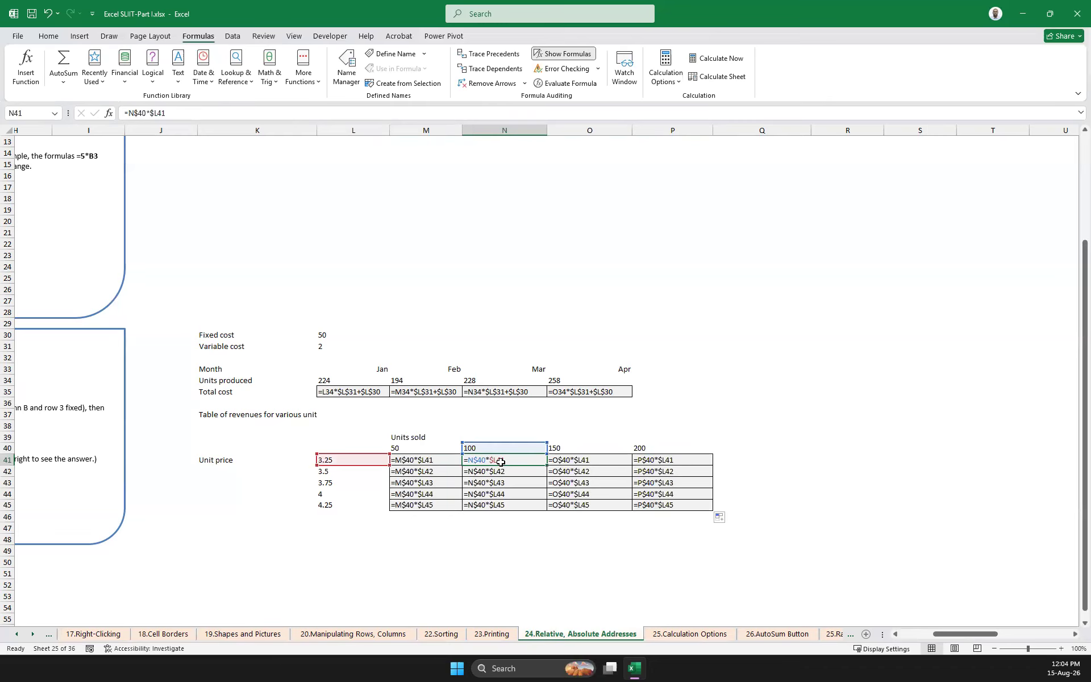
{"action": "double_click", "coordinate": [614, 460]}
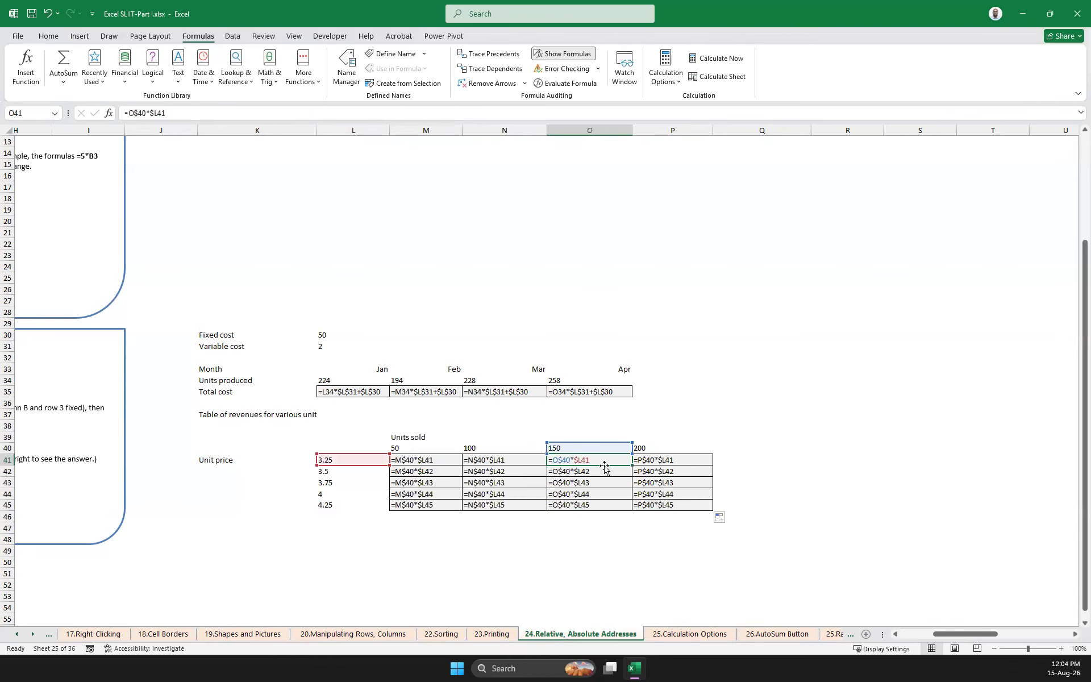
{"action": "double_click", "coordinate": [665, 461]}
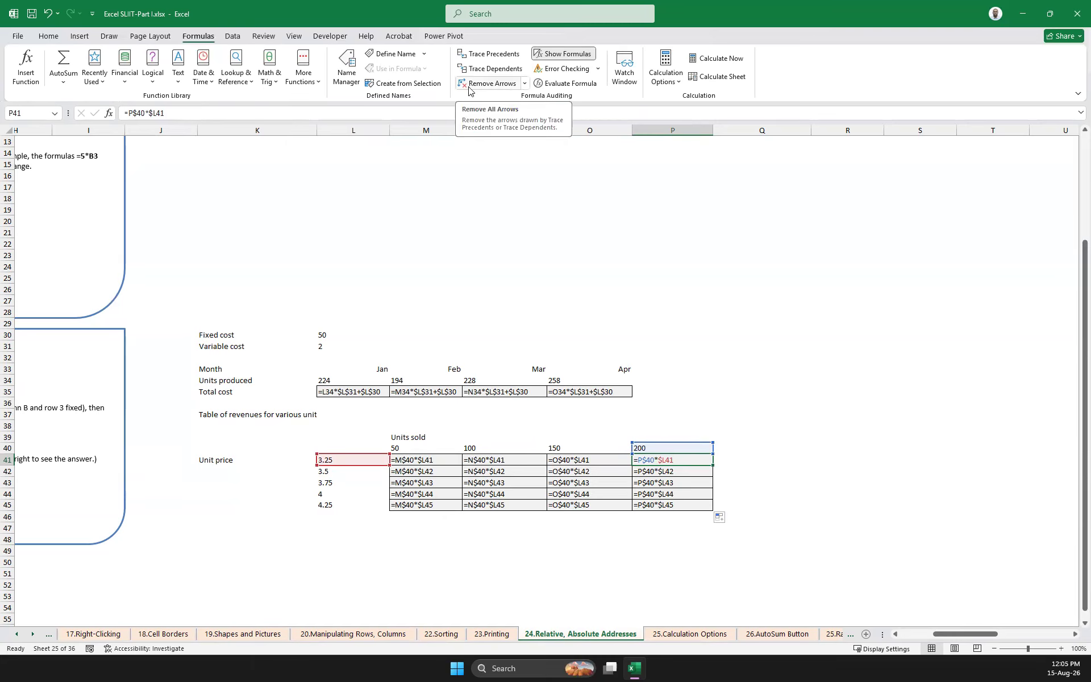
{"action": "left_click", "coordinate": [493, 71]}
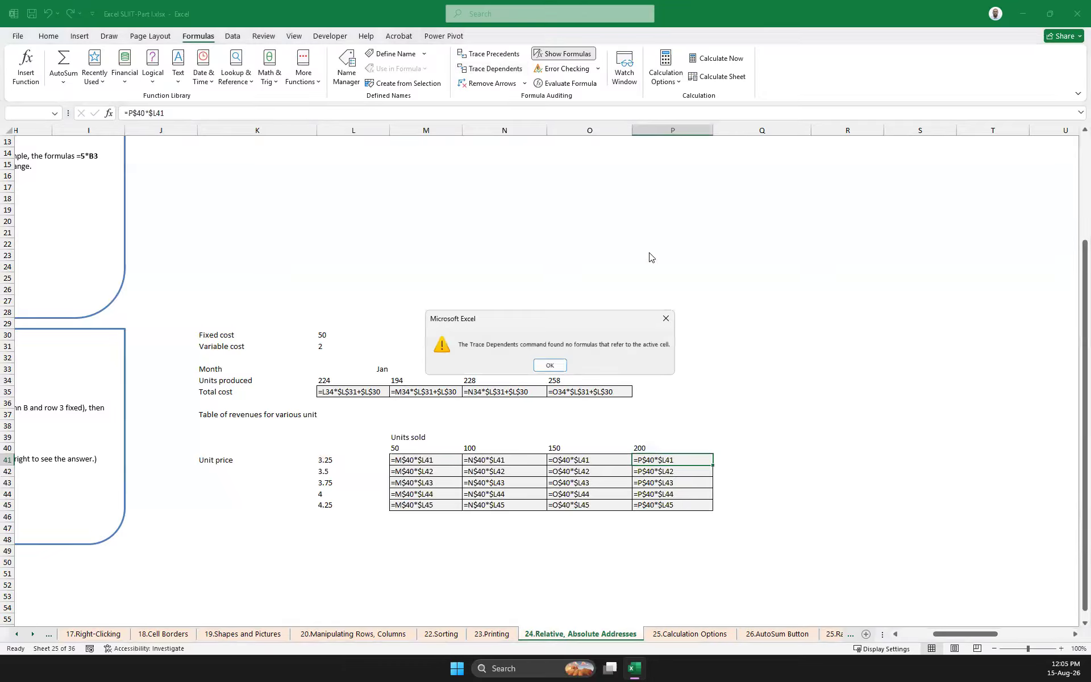
{"action": "left_click", "coordinate": [667, 318]}
Trace the precedents of P42 and the precedents and dependents of O43, and remove all tracer arrows
{"action": "left_click", "coordinate": [663, 476]}
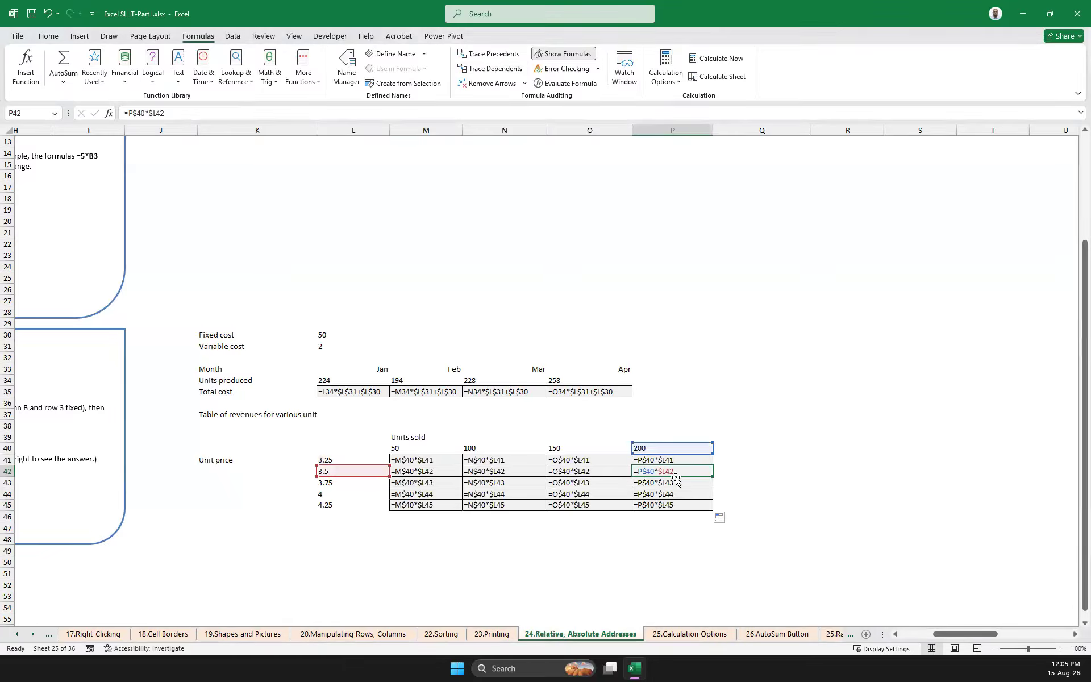
{"action": "left_click", "coordinate": [489, 57]}
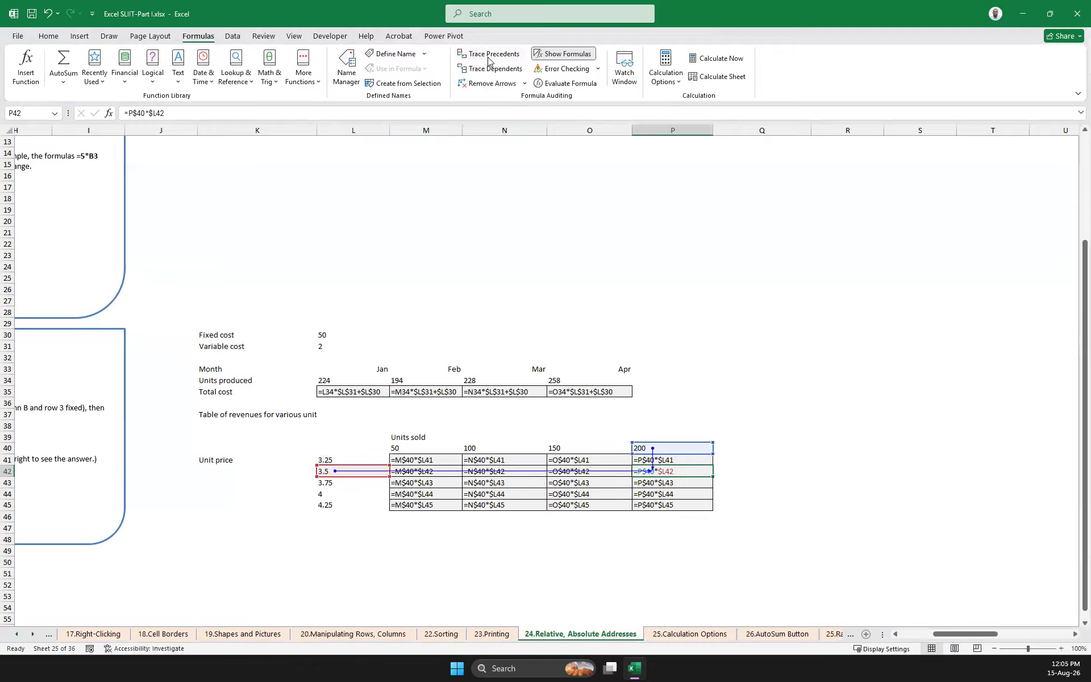
{"action": "left_click", "coordinate": [576, 482]}
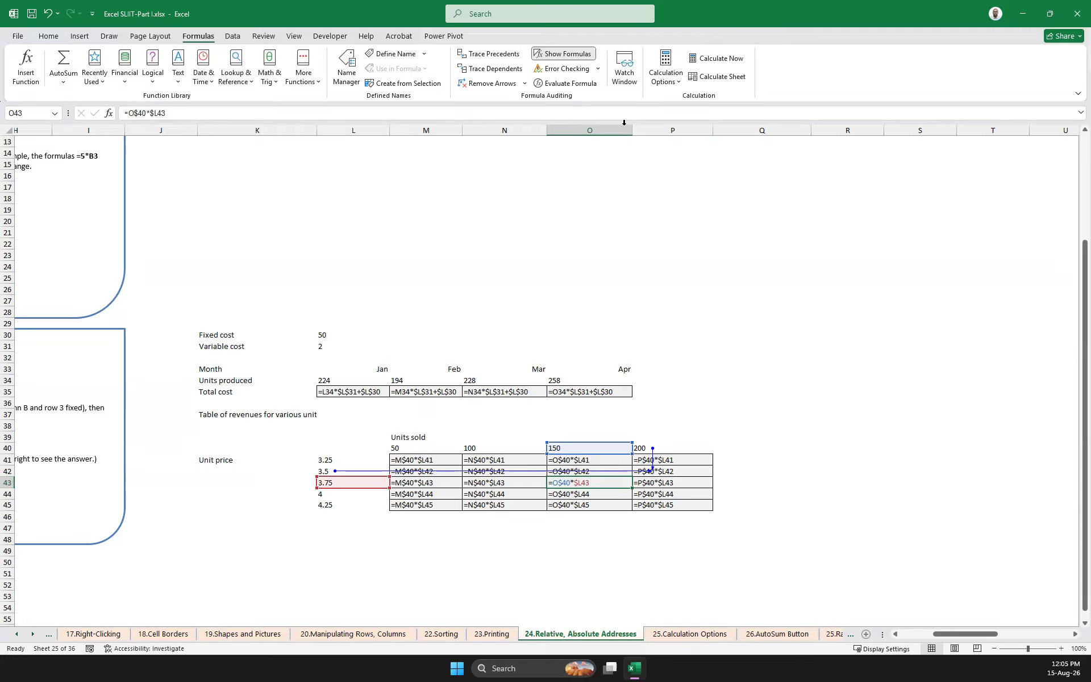
{"action": "left_click", "coordinate": [489, 54]}
{"action": "left_click", "coordinate": [494, 70]}
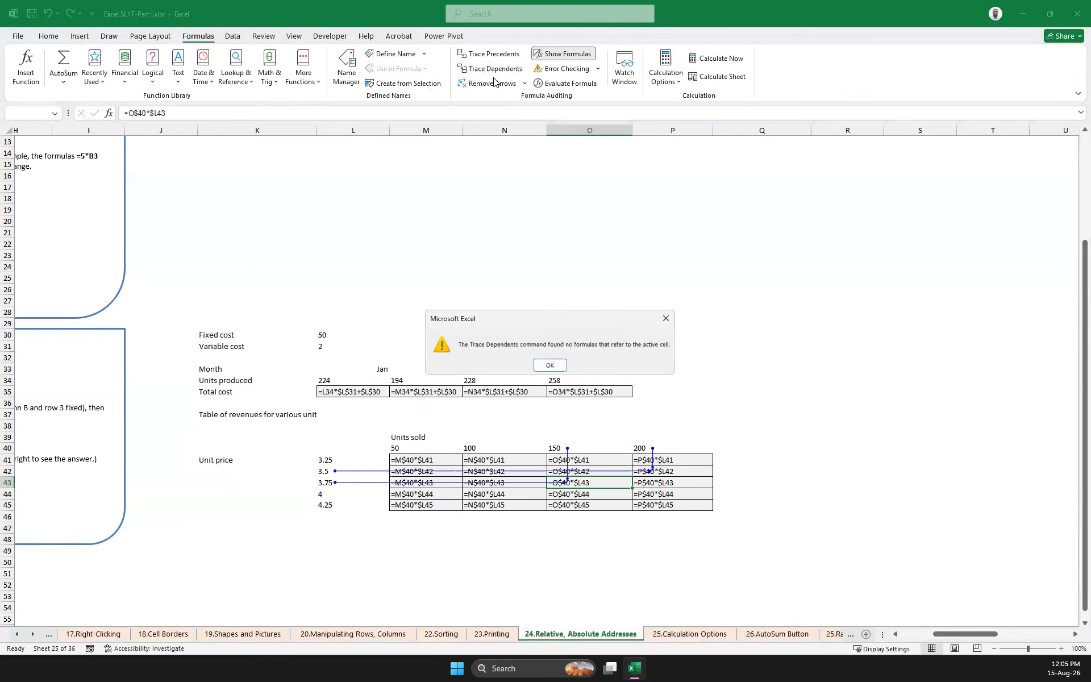
{"action": "left_click", "coordinate": [550, 365]}
{"action": "left_click", "coordinate": [490, 83]}
Inspect which units sold and unit price cells the formulas in M44, O45, P45 and P43 refer to
{"action": "left_click", "coordinate": [413, 495]}
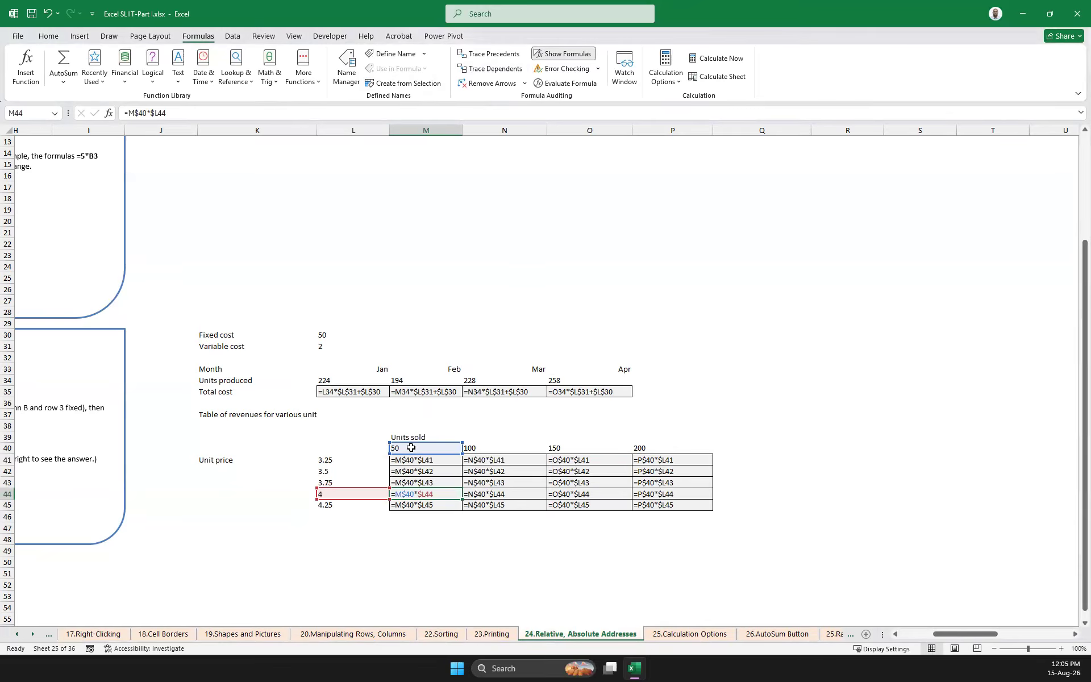
{"action": "left_click", "coordinate": [588, 505]}
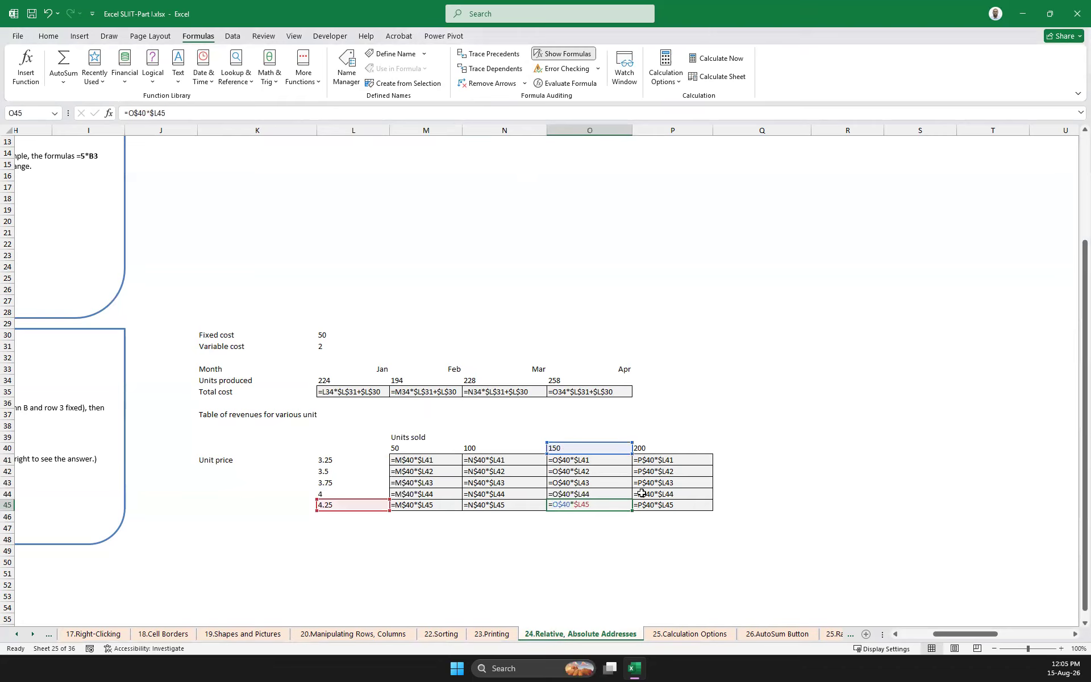
{"action": "left_click", "coordinate": [677, 504]}
{"action": "left_click", "coordinate": [665, 485]}
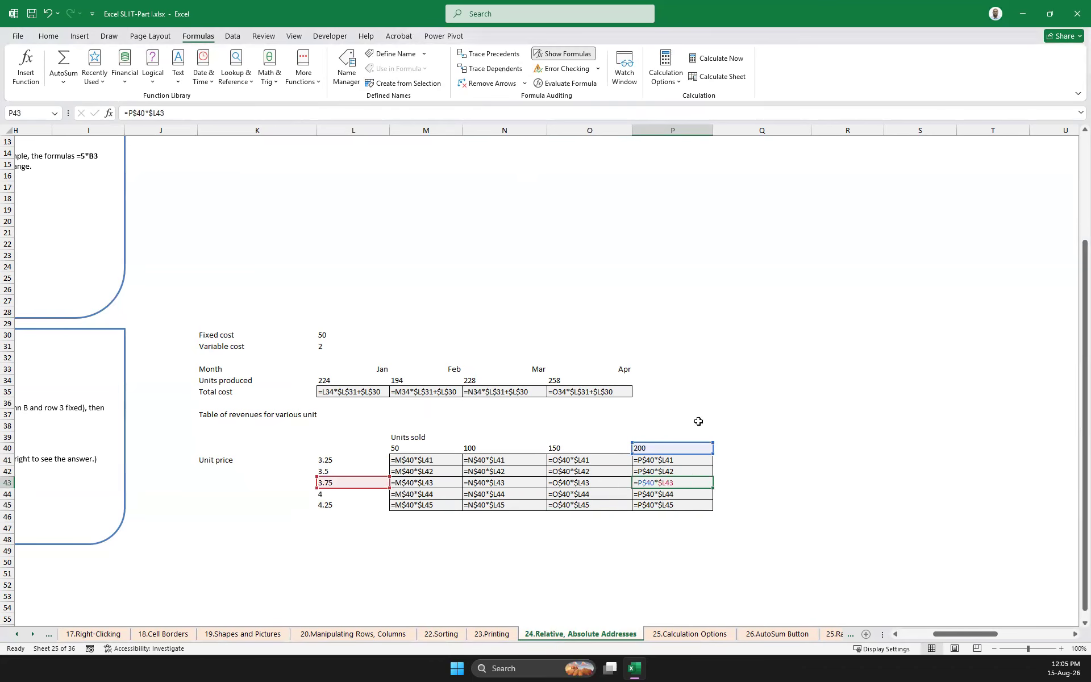
{"action": "left_click", "coordinate": [766, 415]}
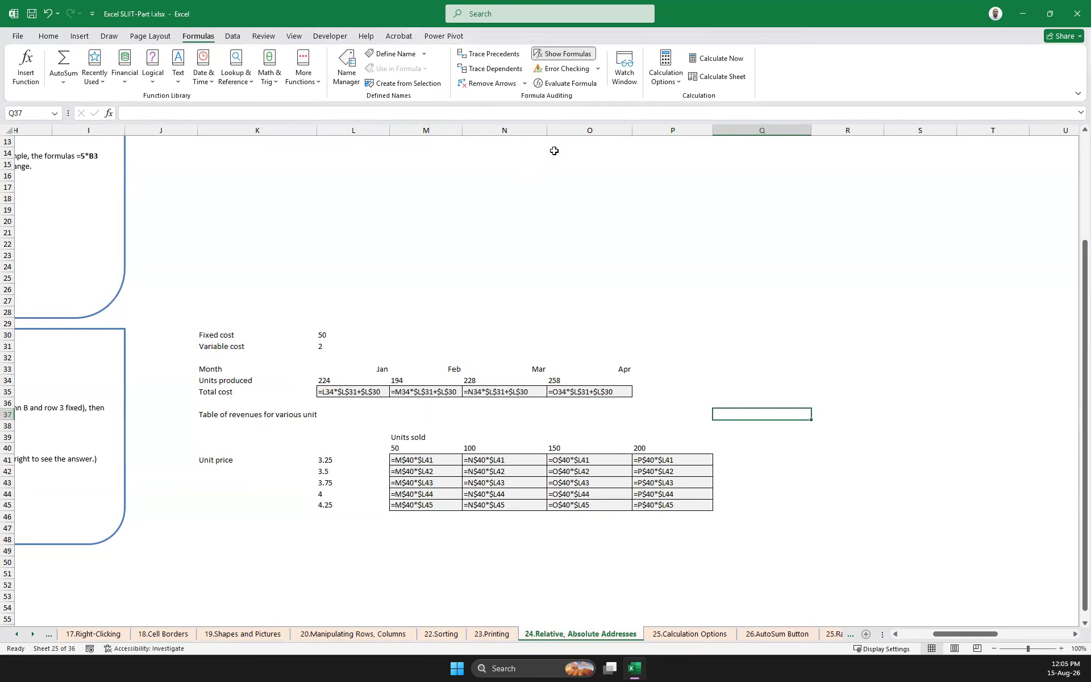
Turn off the formula display and select K39:Q47 to review the revenue table as calculated values
{"action": "left_click", "coordinate": [563, 55]}
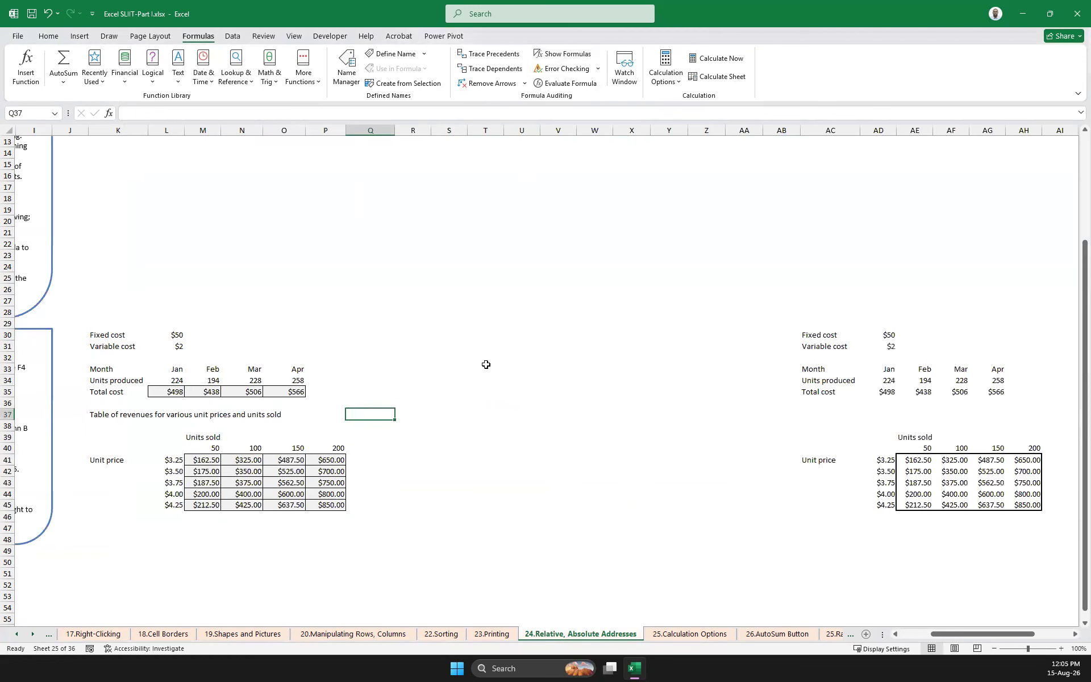
{"action": "left_click", "coordinate": [390, 544]}
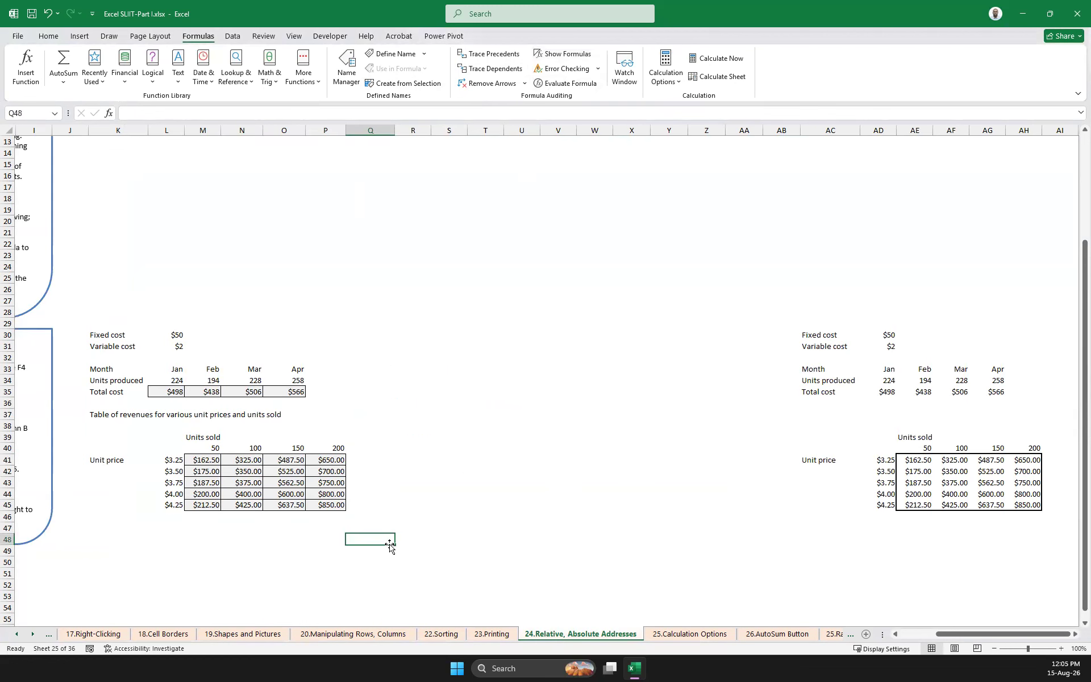
{"action": "left_click", "coordinate": [115, 524]}
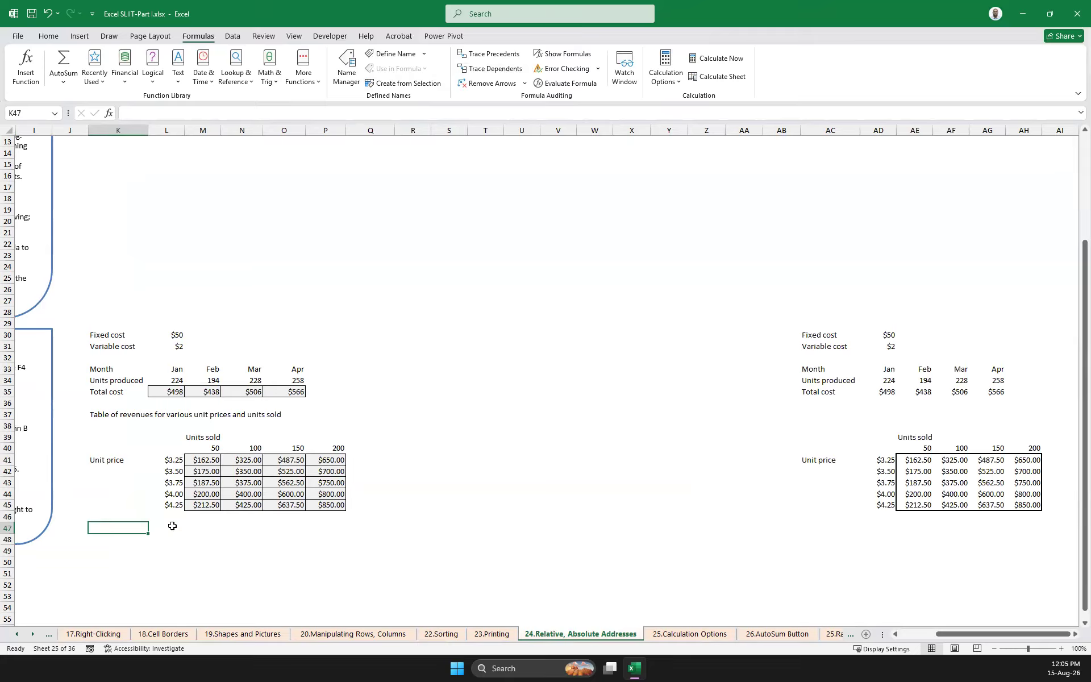
{"action": "left_click_drag", "start_coordinate": [115, 524], "coordinate": [389, 432]}
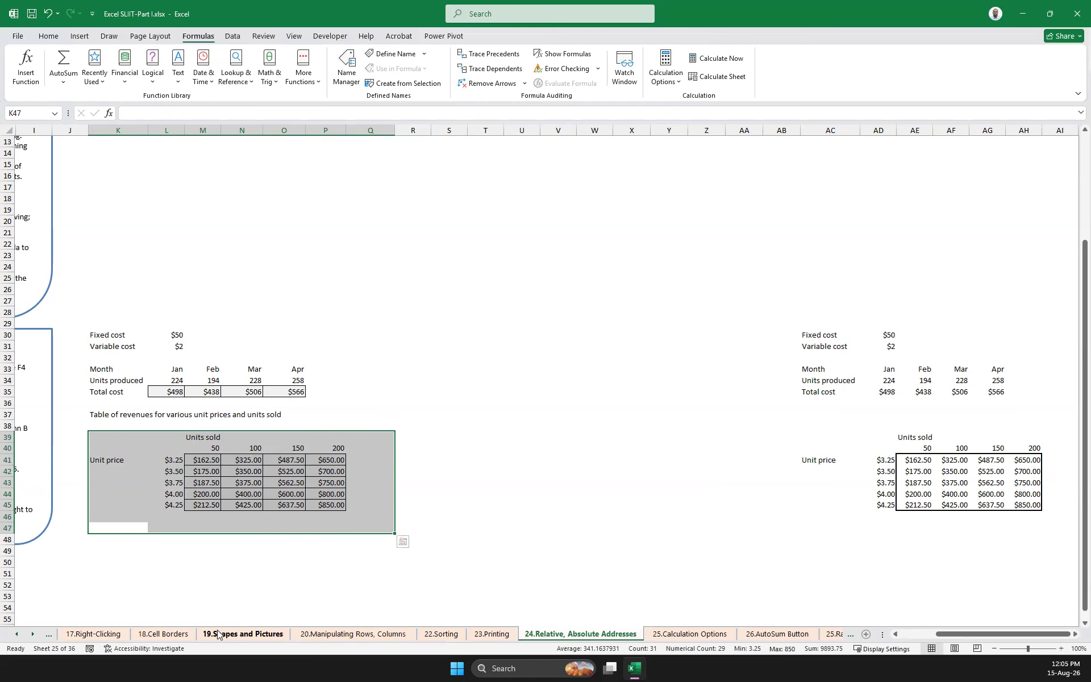
Open the 25.Calculation Options sheet and set the calculation mode to Manual
{"action": "left_click", "coordinate": [33, 634]}
{"action": "left_click", "coordinate": [33, 635]}
{"action": "left_click", "coordinate": [33, 634]}
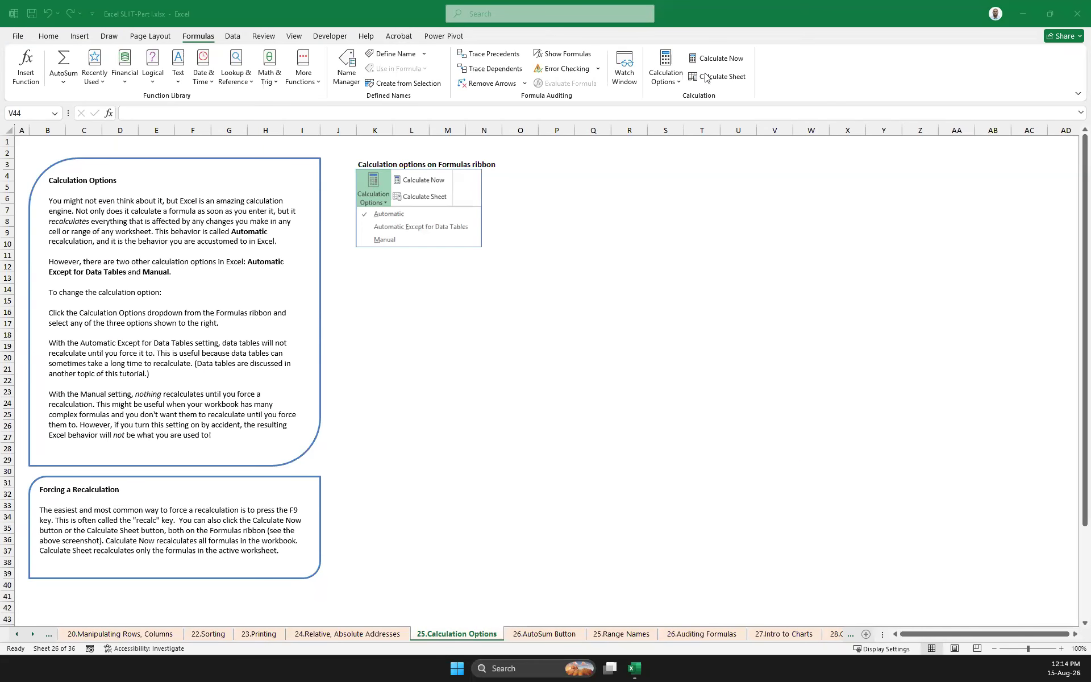
{"action": "left_click", "coordinate": [669, 83]}
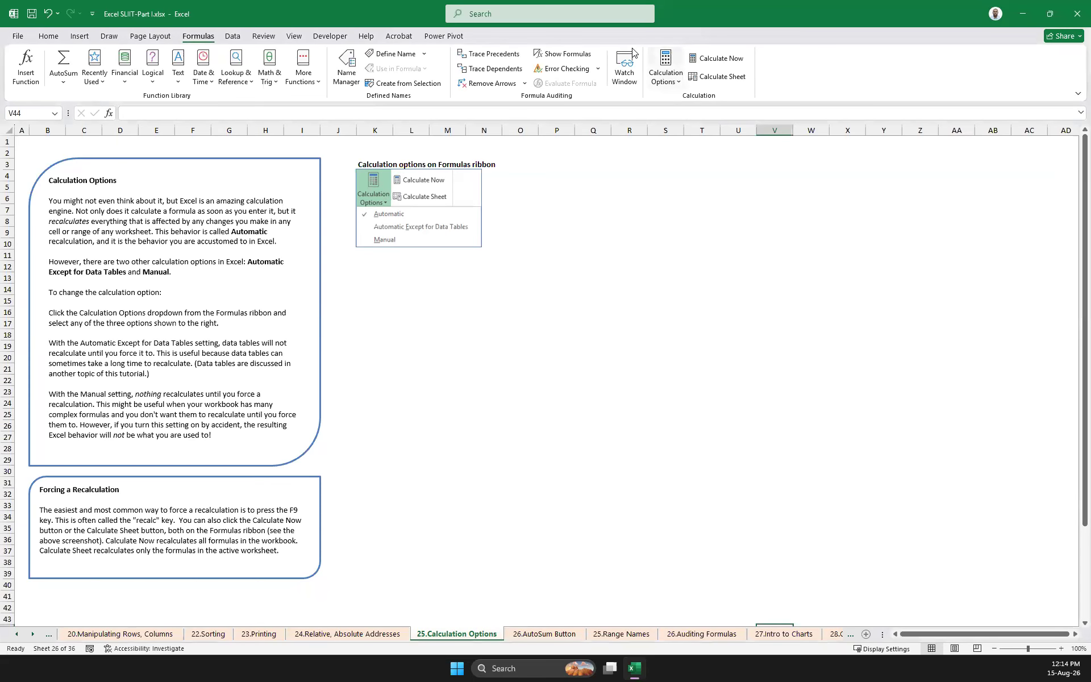
{"action": "left_click", "coordinate": [672, 83]}
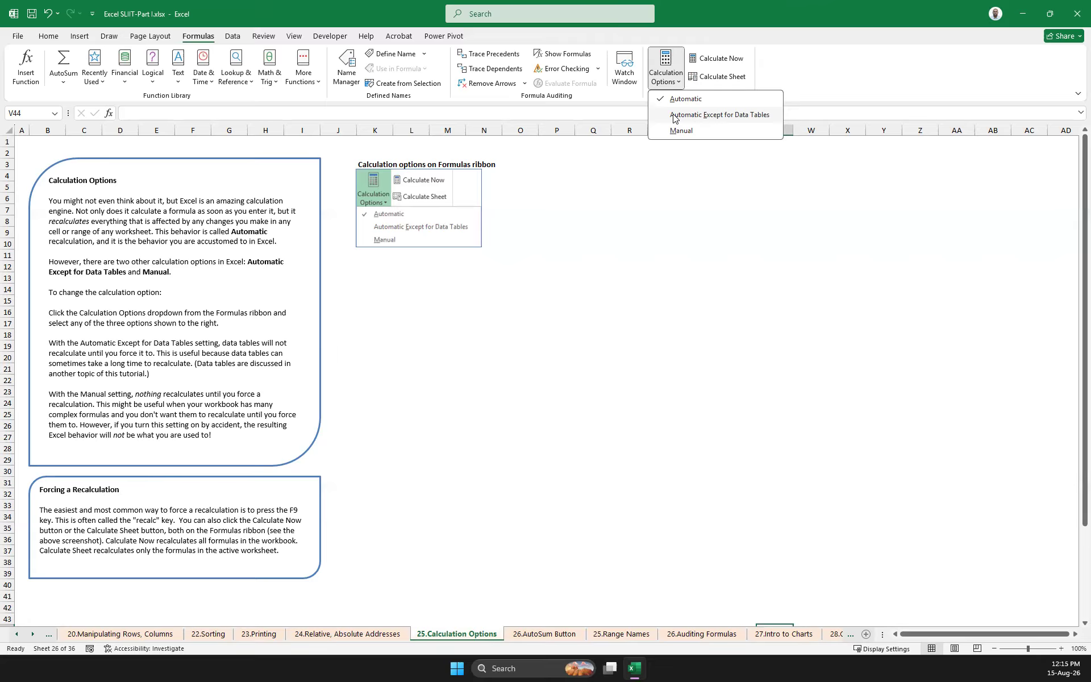
{"action": "left_click", "coordinate": [679, 130]}
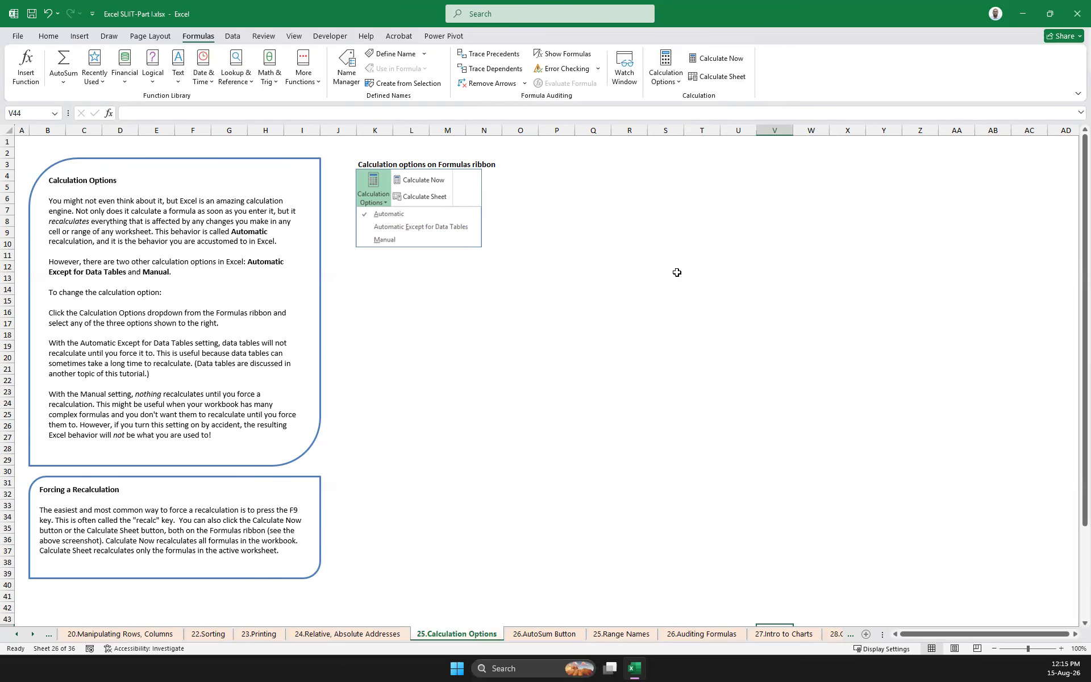
Check the active calculation mode on the 25.Calculation Options sheet and on the 24.Relative, Absolute Addresses sheet
{"action": "left_click", "coordinate": [664, 86]}
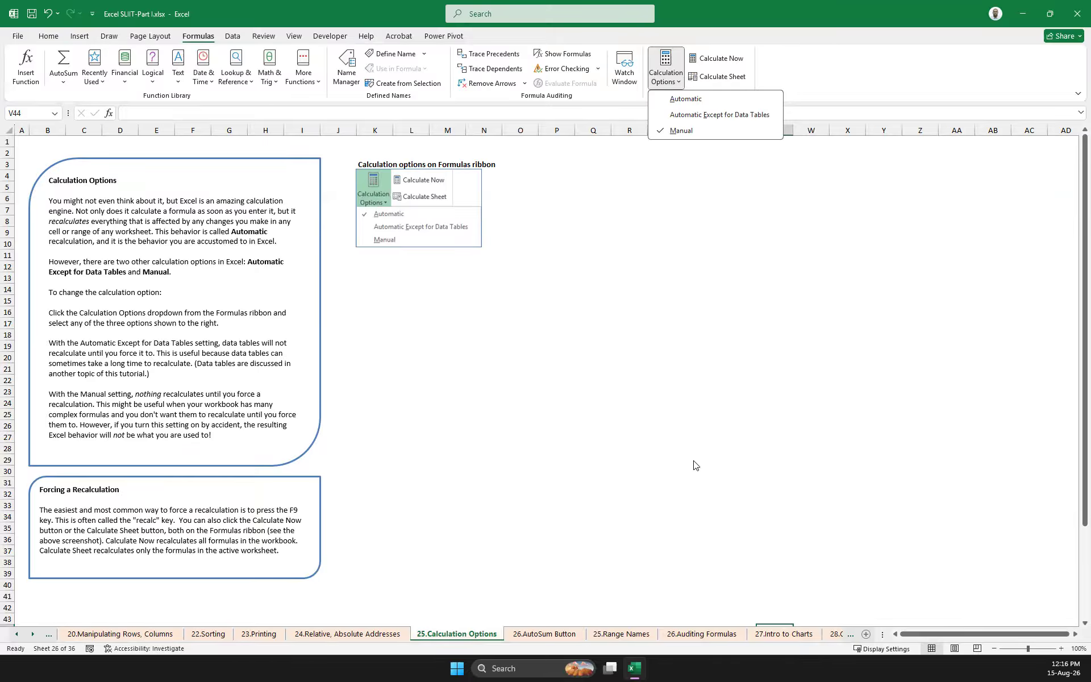
{"action": "left_click", "coordinate": [597, 259]}
{"action": "left_click_drag", "start_coordinate": [597, 260], "coordinate": [802, 349]}
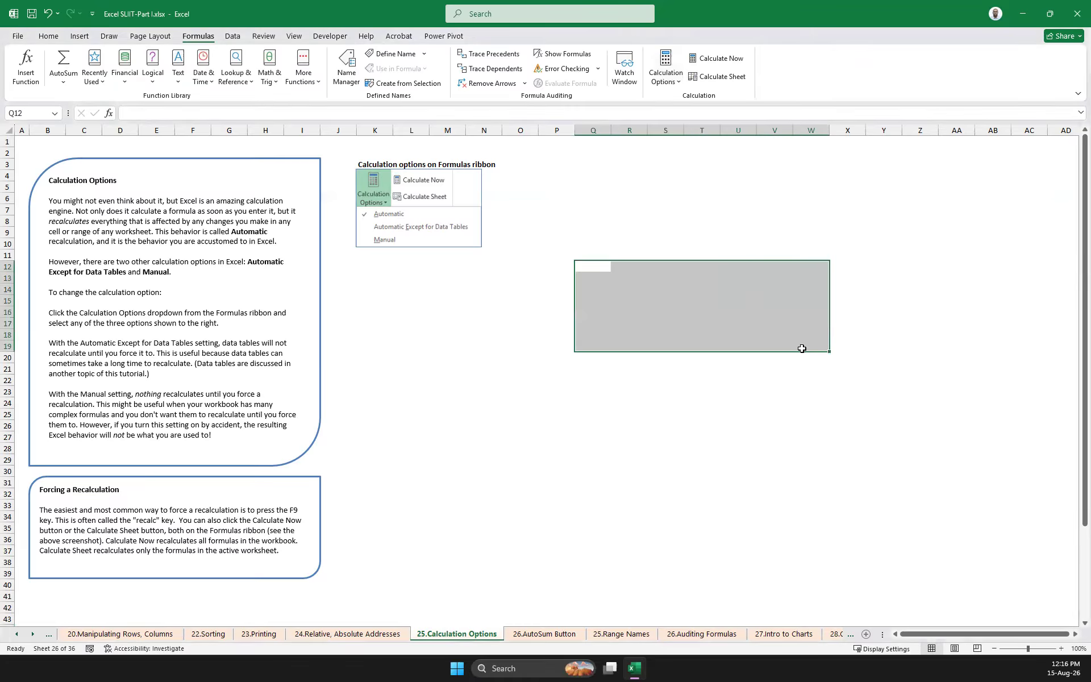
{"action": "left_click", "coordinate": [348, 634]}
{"action": "left_click", "coordinate": [672, 79]}
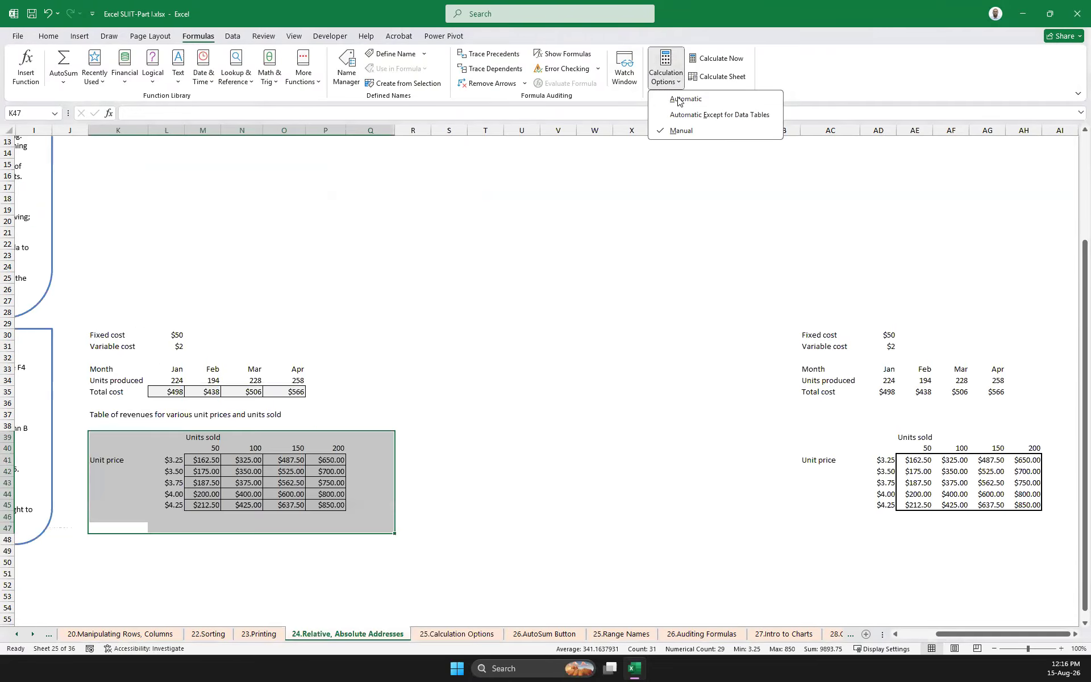
{"action": "left_click", "coordinate": [540, 469]}
Set the last units sold value in P40 to 5000
{"action": "left_click", "coordinate": [332, 449]}
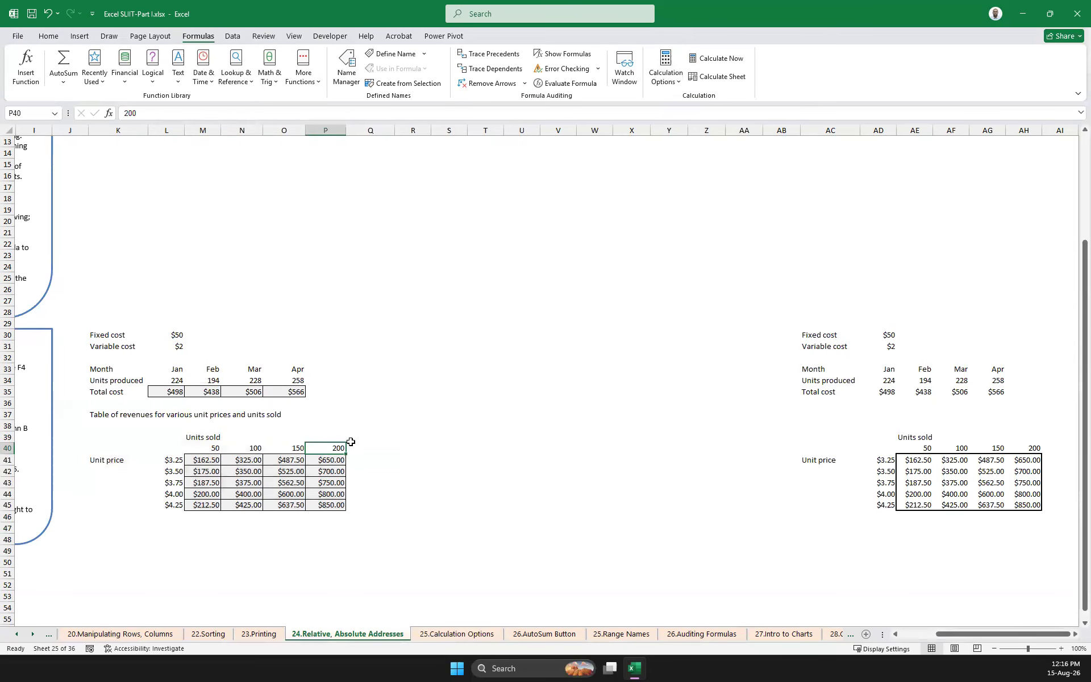
{"action": "type", "text": "5000"}
{"action": "left_click", "coordinate": [387, 447]}
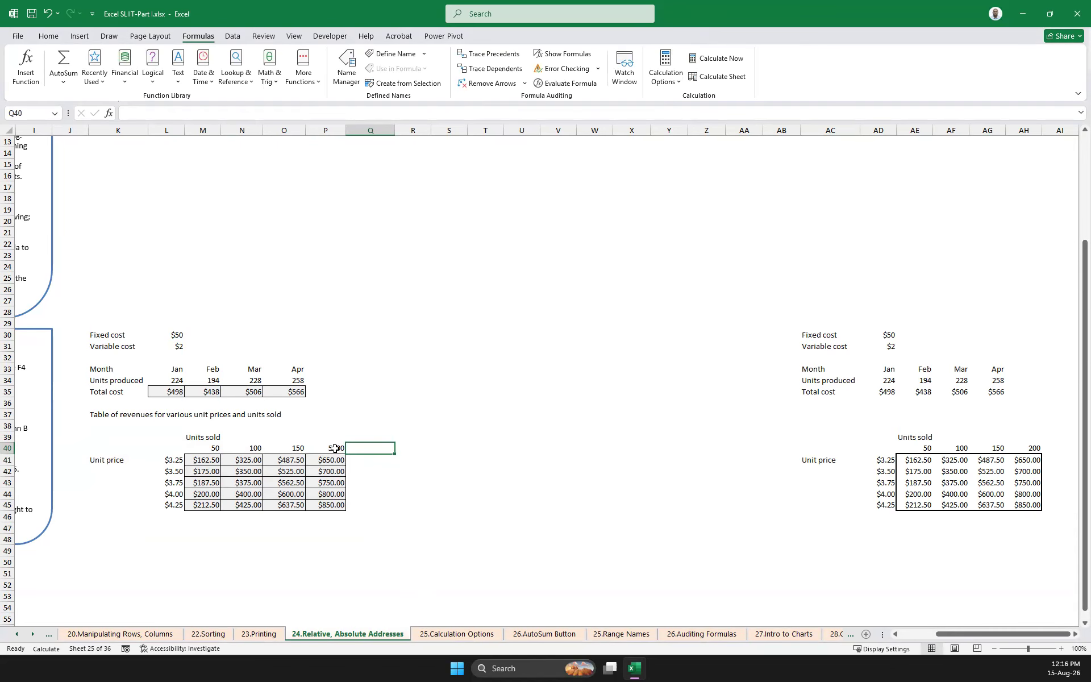
Set the first unit price in L41 to 1,000
{"action": "left_click", "coordinate": [174, 459]}
{"action": "type", "text": "1,00"}
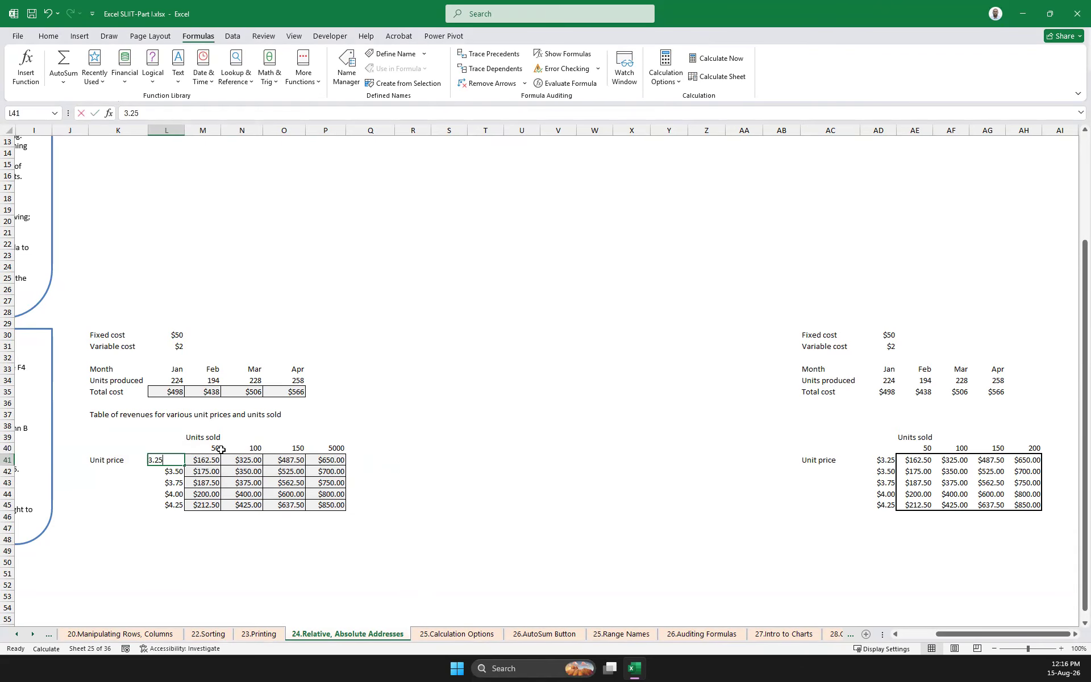
{"action": "type", "text": "000"}
{"action": "key", "text": "Return"}
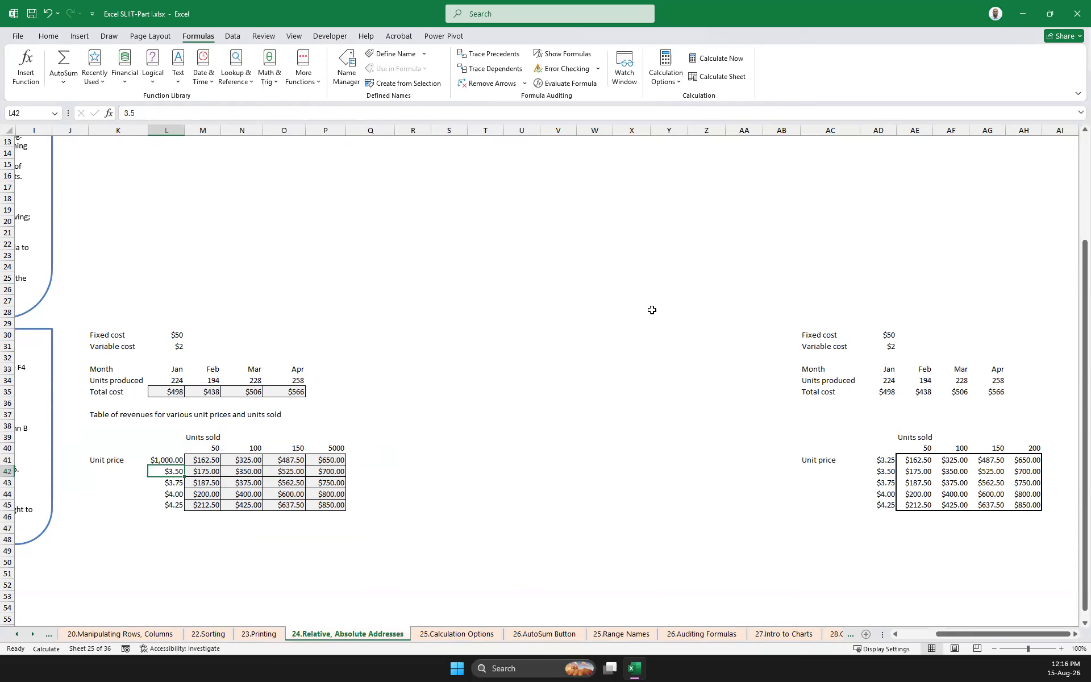
{"action": "left_click", "coordinate": [629, 295]}
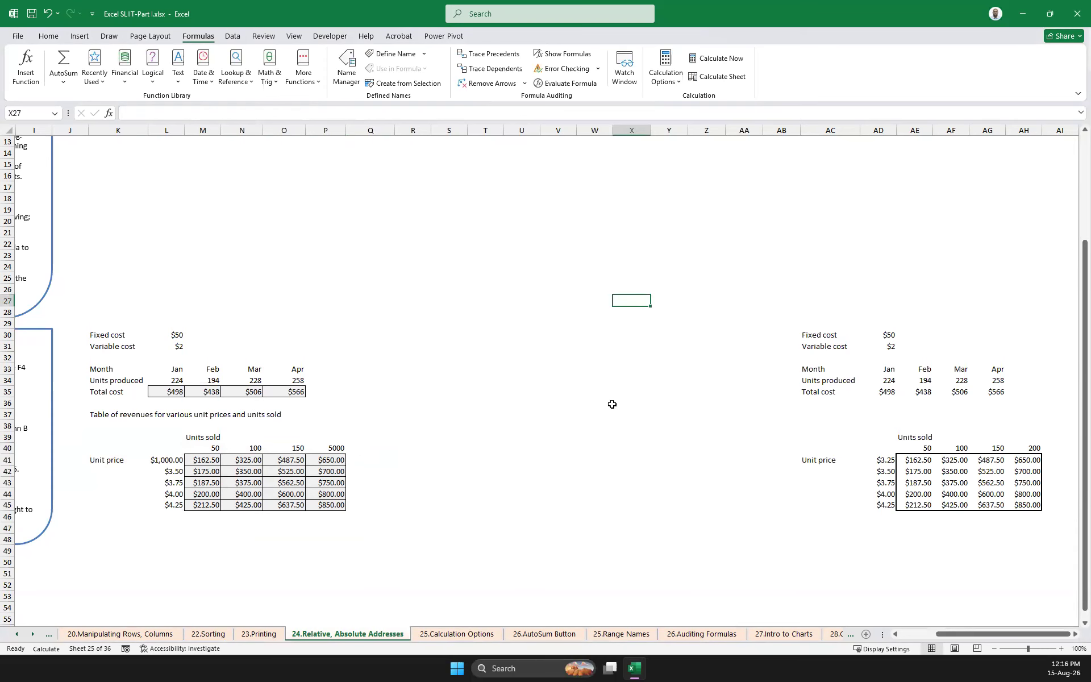
Recalculate the whole workbook from the 25.Calculation Options sheet and return to the 24.Relative, Absolute Addresses sheet
{"action": "left_click", "coordinate": [457, 634]}
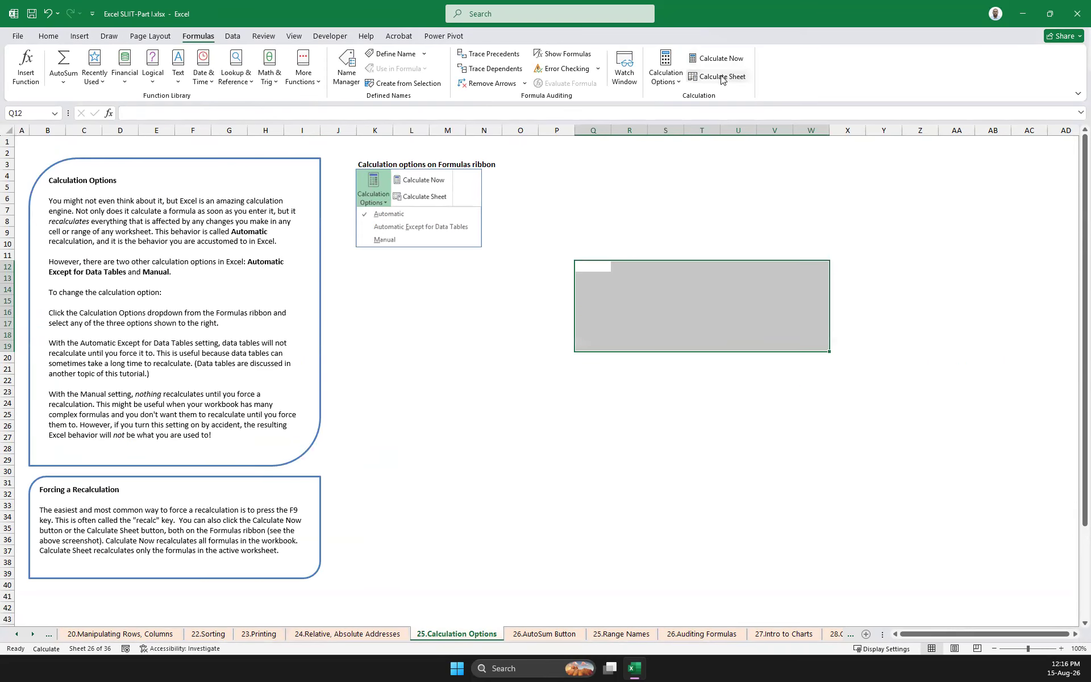
{"action": "left_click", "coordinate": [389, 635]}
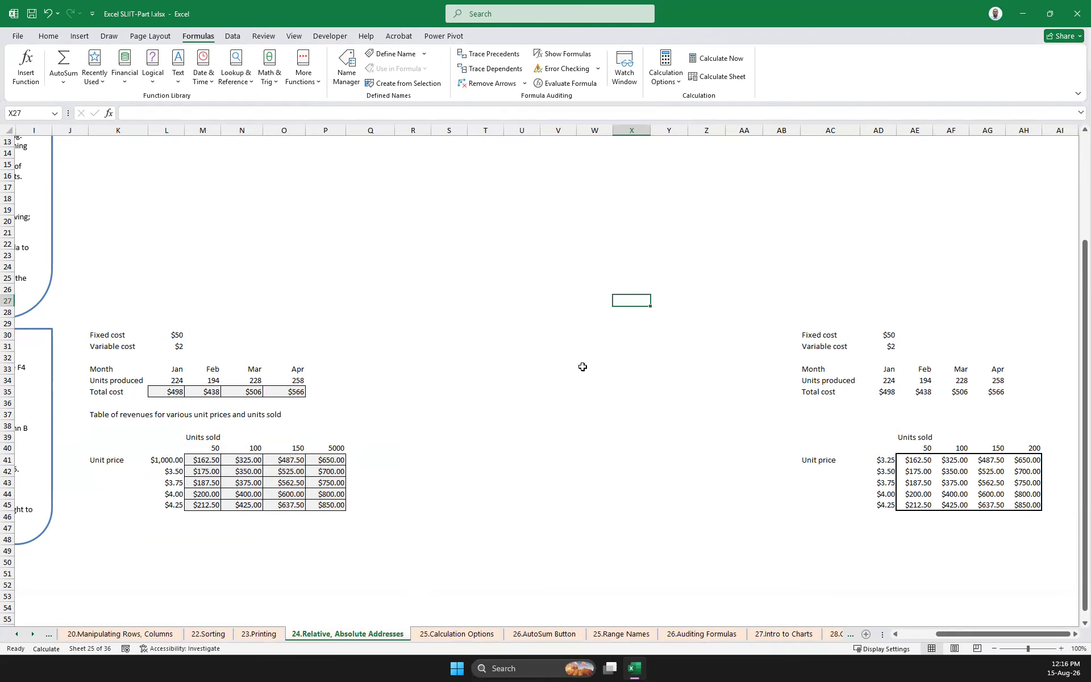
{"action": "left_click", "coordinate": [474, 635]}
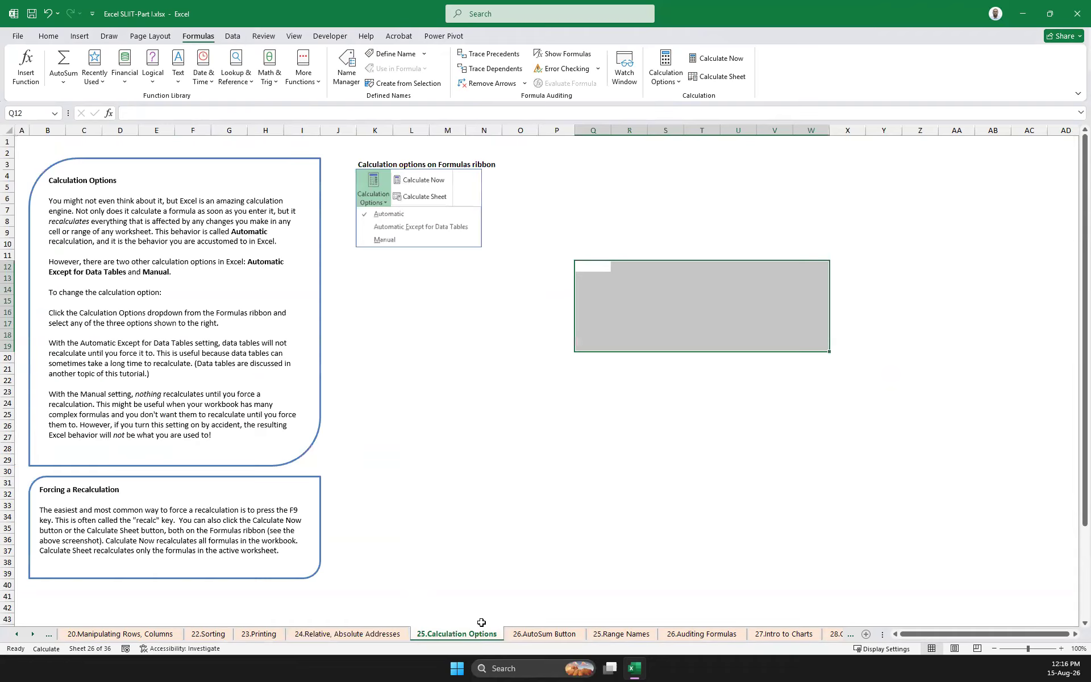
{"action": "left_click", "coordinate": [724, 63]}
{"action": "left_click", "coordinate": [362, 636]}
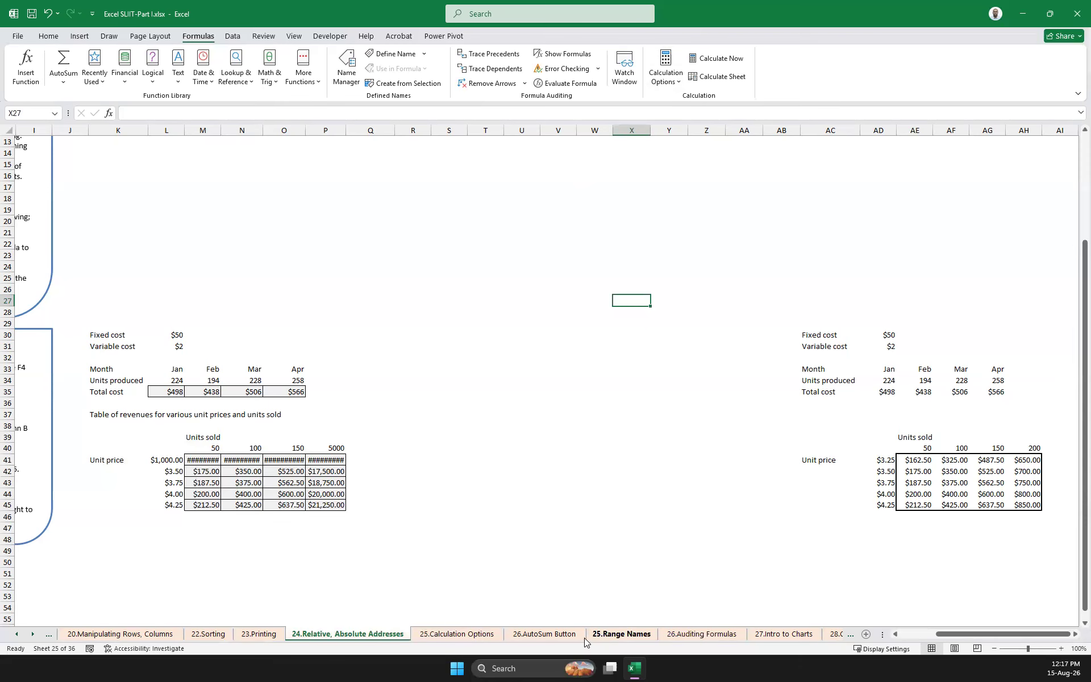
Open the 26.AutoSum Button sheet and fill the gray row-total cells O19:O23 using AutoSum's Sum option
{"action": "left_click", "coordinate": [540, 635]}
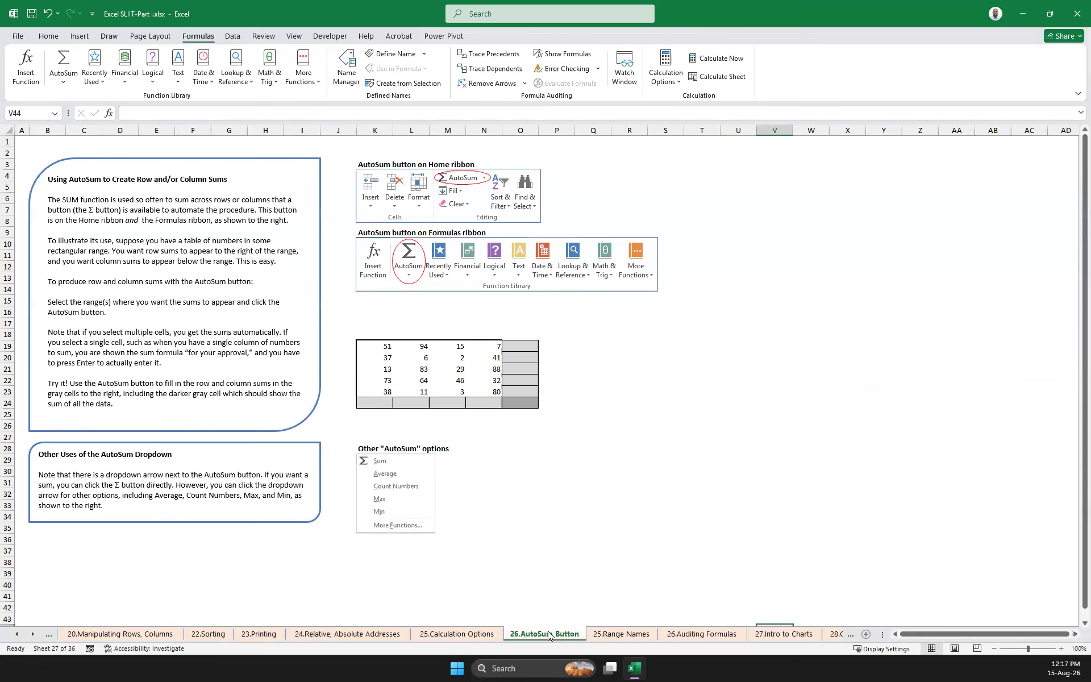
{"action": "scroll", "coordinate": [526, 468], "scroll_direction": "down", "scroll_amount": 7}
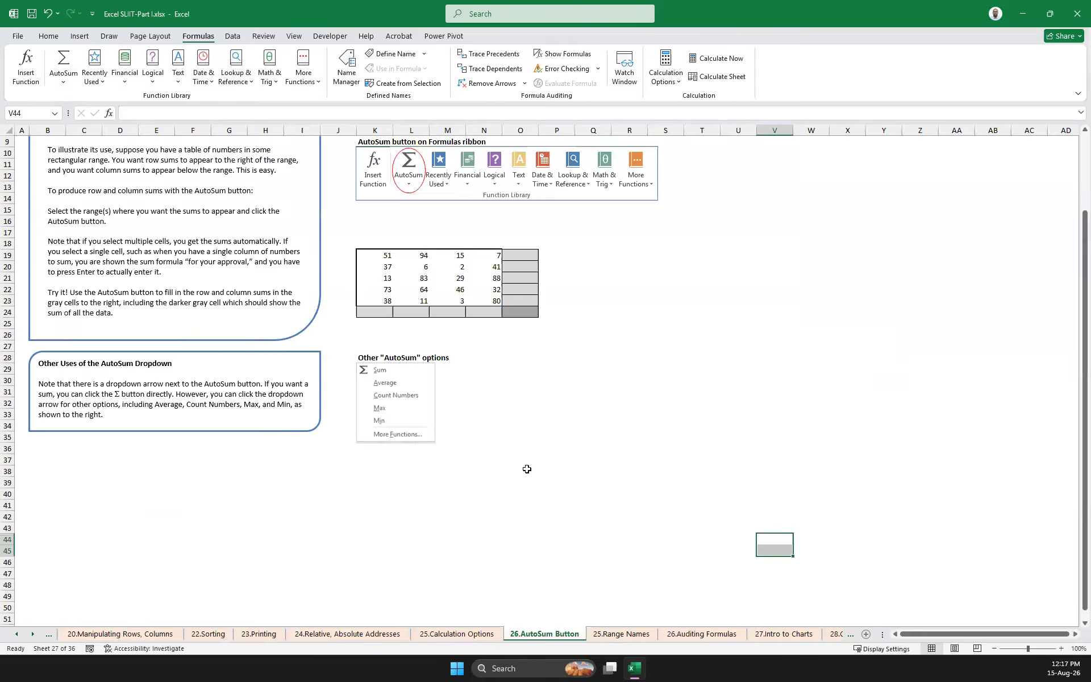
{"action": "scroll", "coordinate": [609, 428], "scroll_direction": "up", "scroll_amount": 4}
{"action": "left_click_drag", "start_coordinate": [528, 255], "coordinate": [526, 301]}
{"action": "left_click_drag", "start_coordinate": [377, 311], "coordinate": [492, 308]}
{"action": "left_click", "coordinate": [629, 336]}
{"action": "left_click_drag", "start_coordinate": [515, 259], "coordinate": [520, 296]}
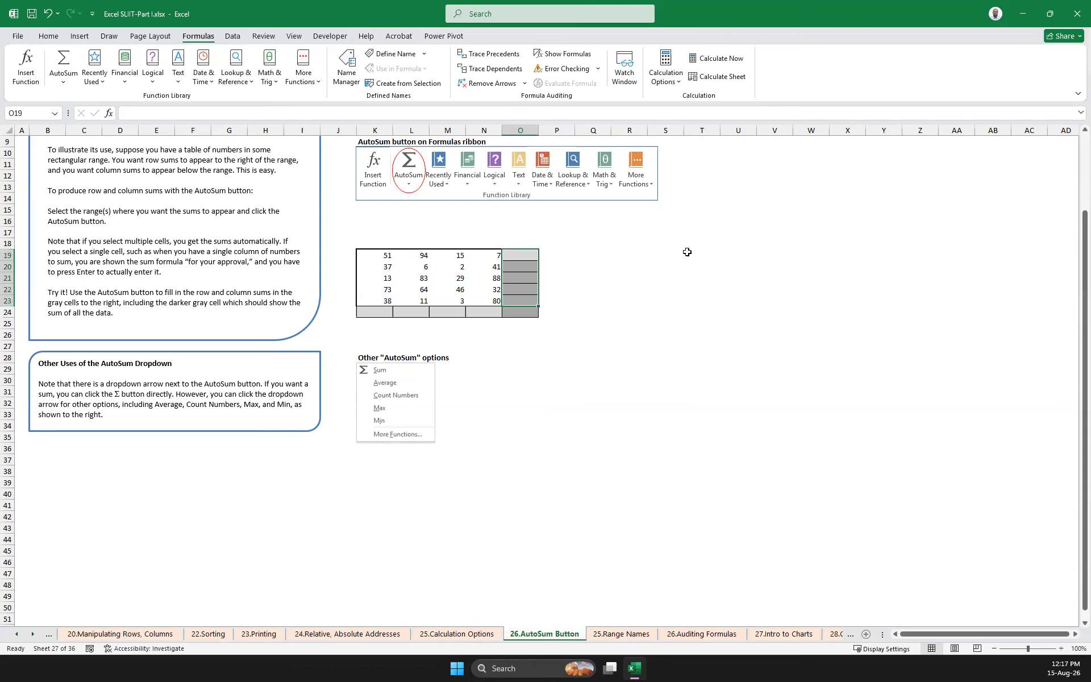
{"action": "left_click", "coordinate": [64, 84]}
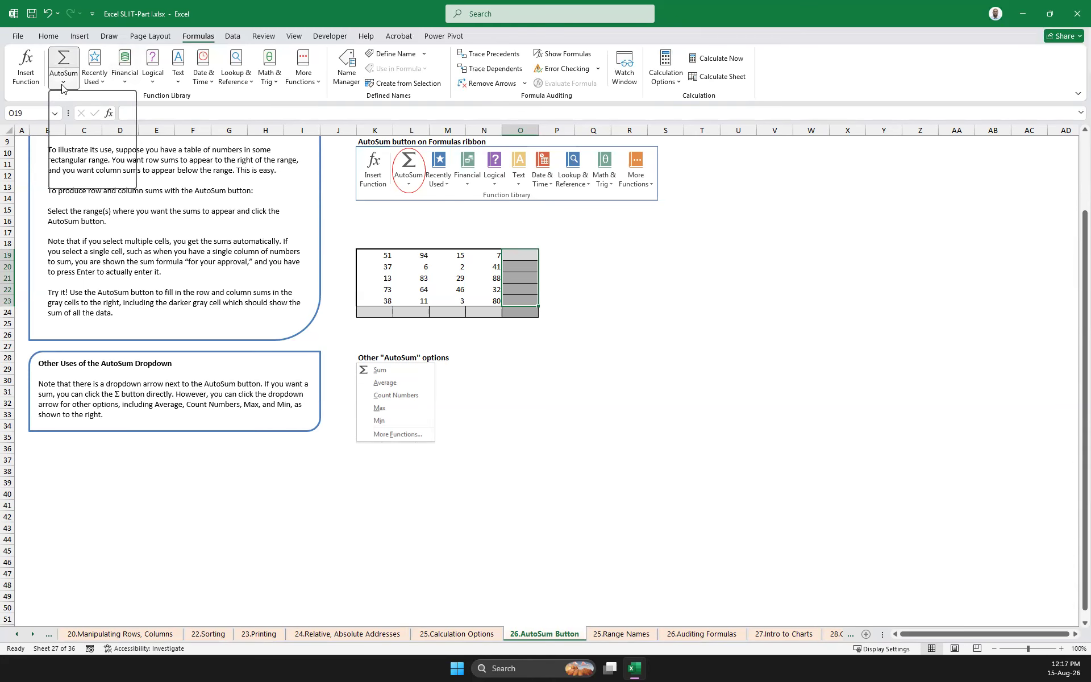
{"action": "left_click", "coordinate": [66, 97]}
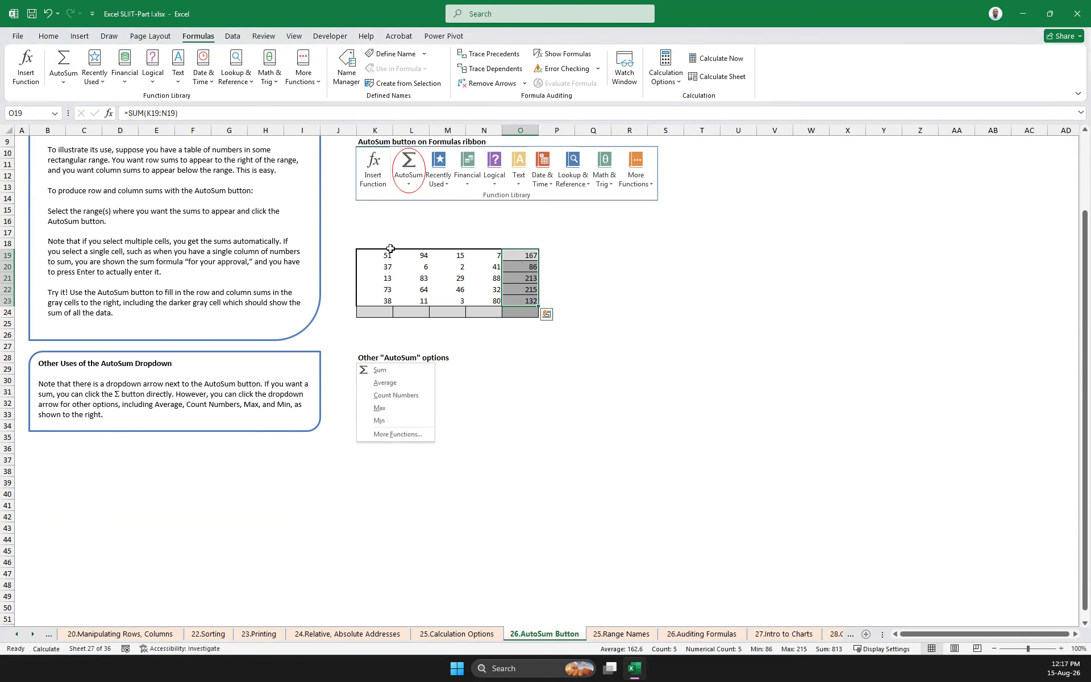
Check the row totals against the sums of the data in K19:N19 and K23:N23
{"action": "left_click_drag", "start_coordinate": [376, 255], "coordinate": [488, 255]}
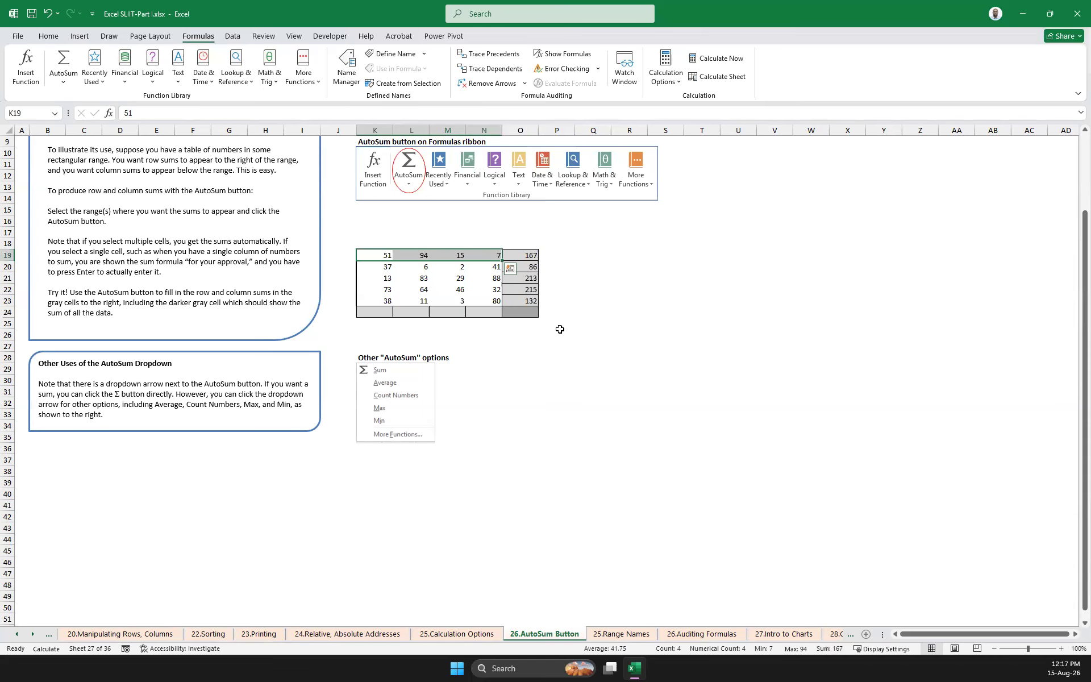
{"action": "left_click_drag", "start_coordinate": [380, 299], "coordinate": [488, 301]}
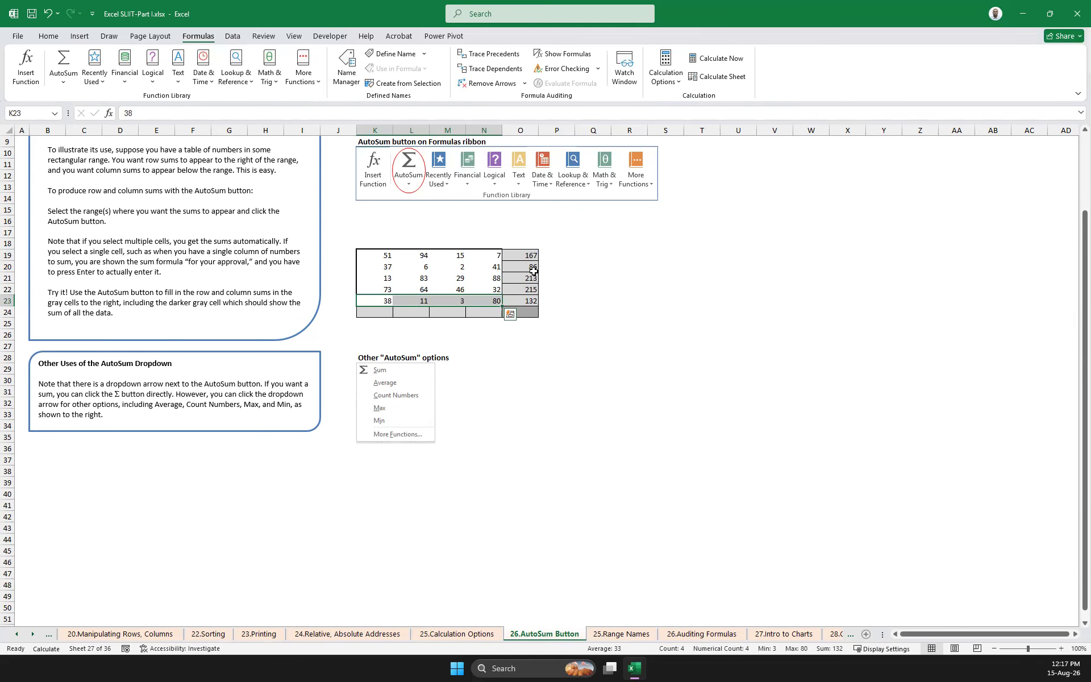
{"action": "left_click", "coordinate": [649, 323]}
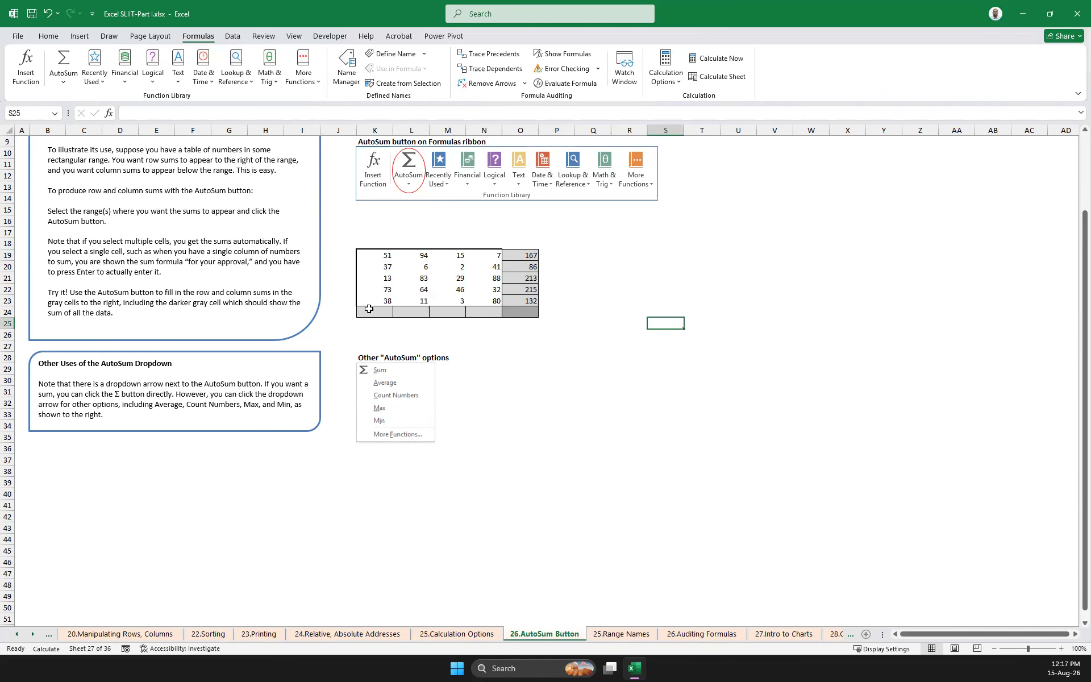
Fill the gray column-total cells K24:N24 using AutoSum's Sum option
{"action": "left_click_drag", "start_coordinate": [370, 311], "coordinate": [488, 311]}
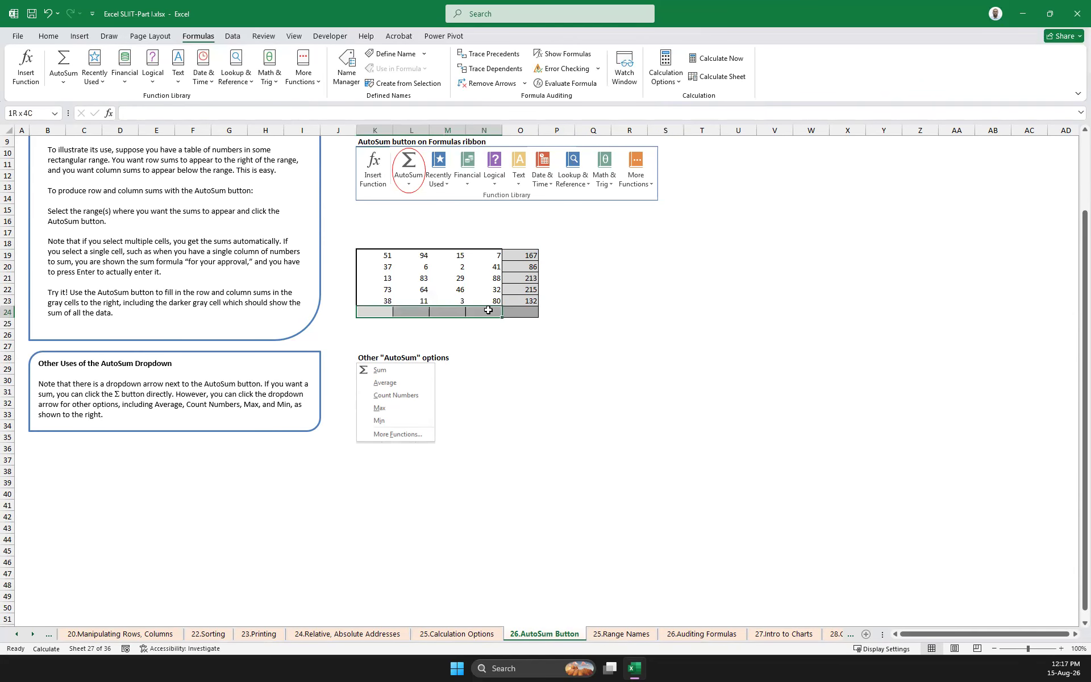
{"action": "left_click", "coordinate": [57, 83]}
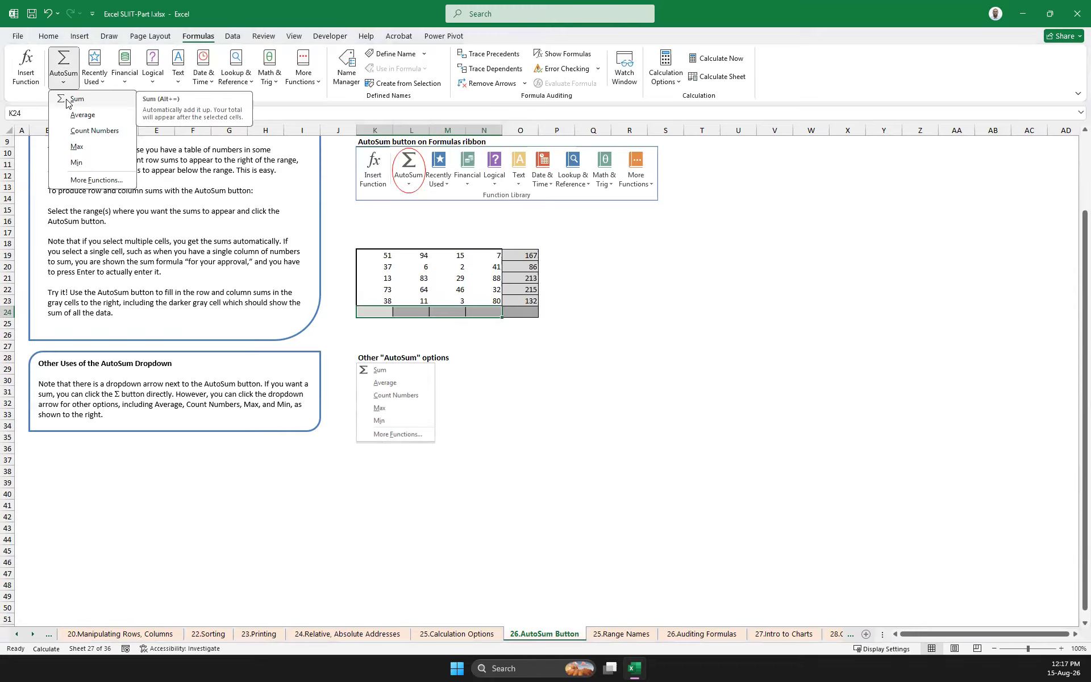
{"action": "left_click", "coordinate": [66, 100]}
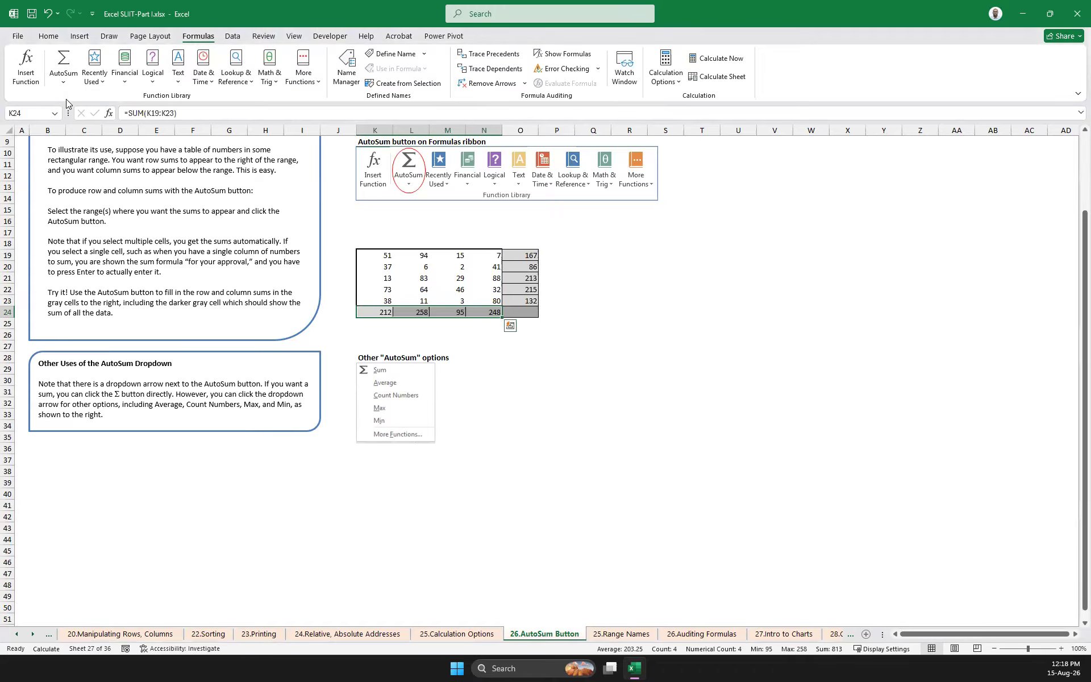
Check the column totals against the sums of the data in K19:K23 and N19:N23
{"action": "left_click_drag", "start_coordinate": [378, 255], "coordinate": [381, 300]}
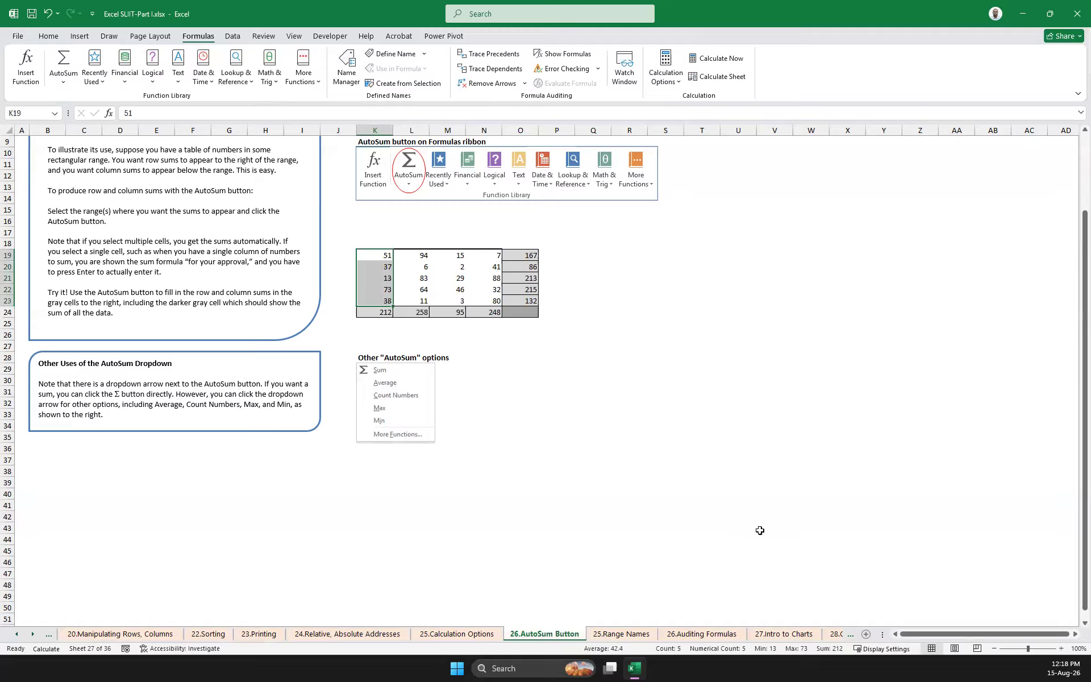
{"action": "left_click_drag", "start_coordinate": [492, 256], "coordinate": [493, 295]}
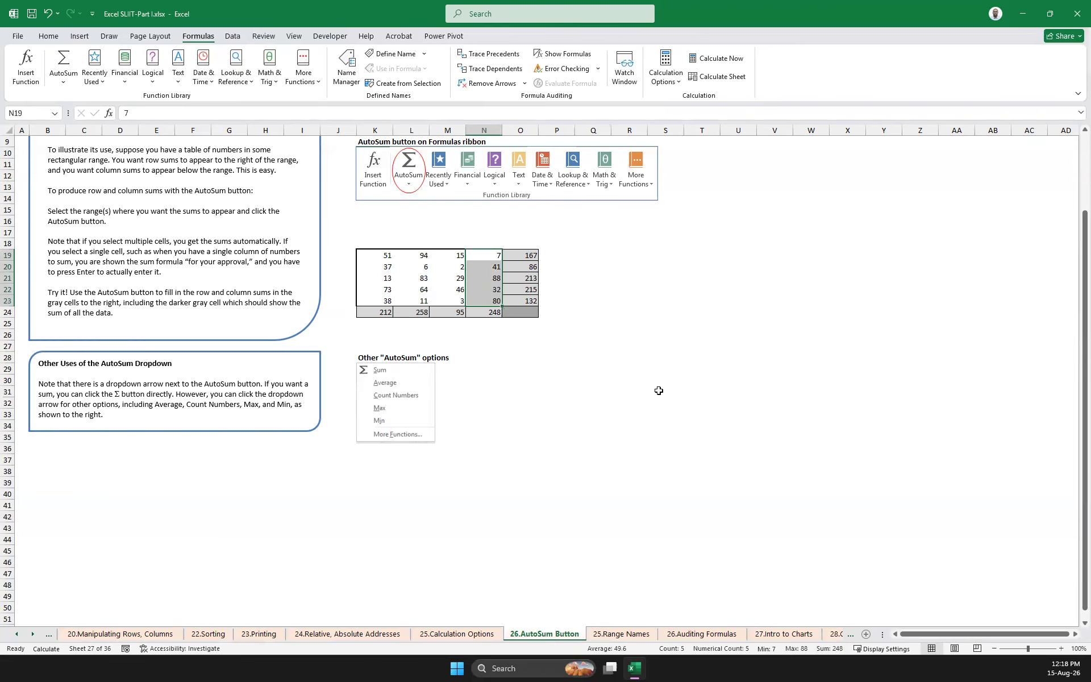
{"action": "left_click", "coordinate": [662, 358]}
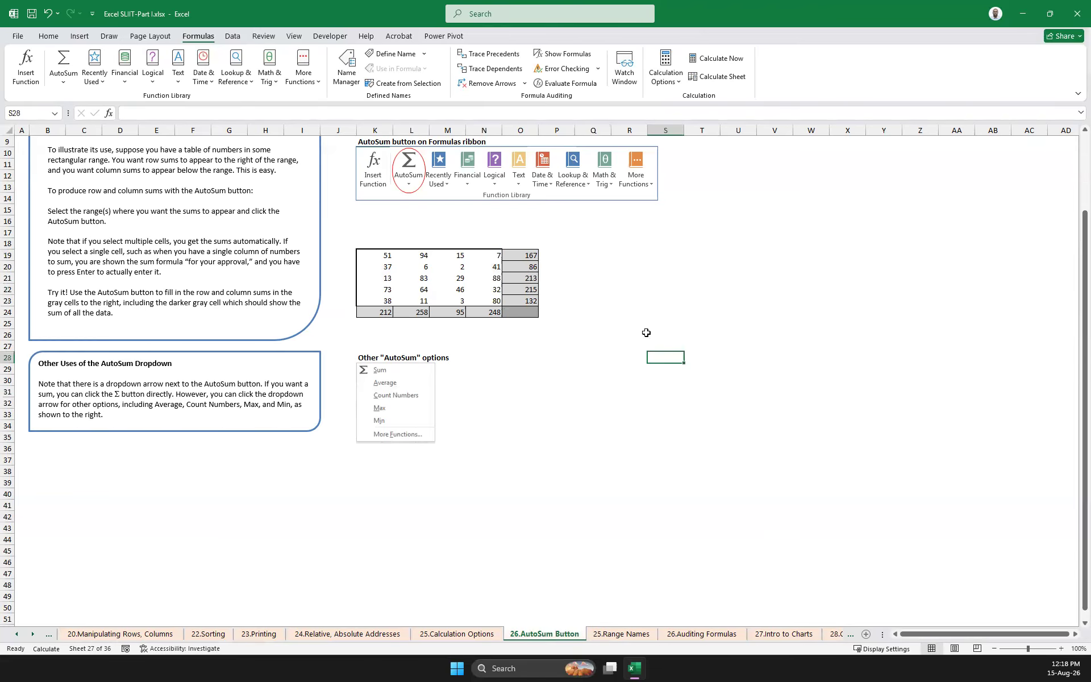
Browse the Most Recently Used functions through AutoSum's More Functions option for cell T22, and close the dialog without inserting one
{"action": "left_click", "coordinate": [718, 285]}
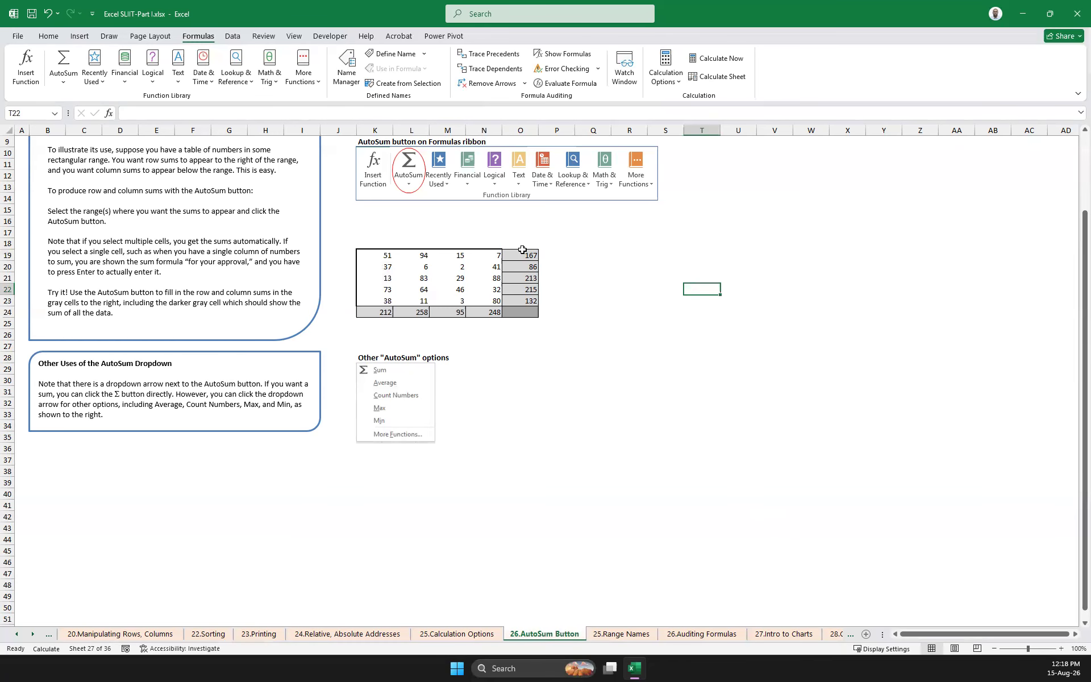
{"action": "left_click", "coordinate": [64, 81]}
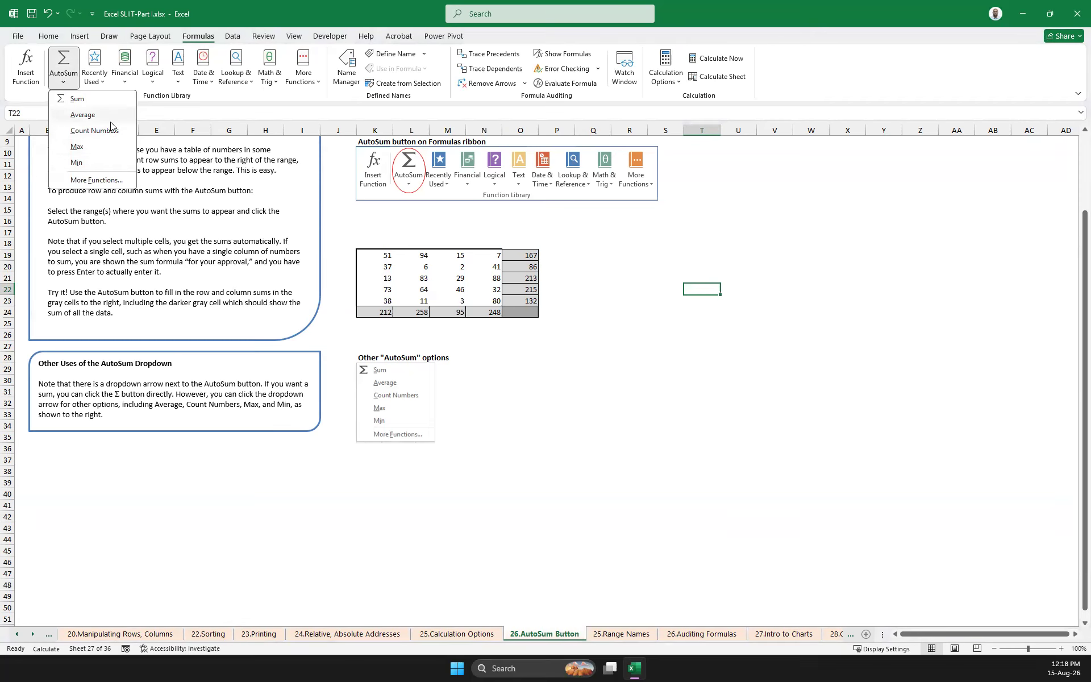
{"action": "left_click", "coordinate": [97, 180]}
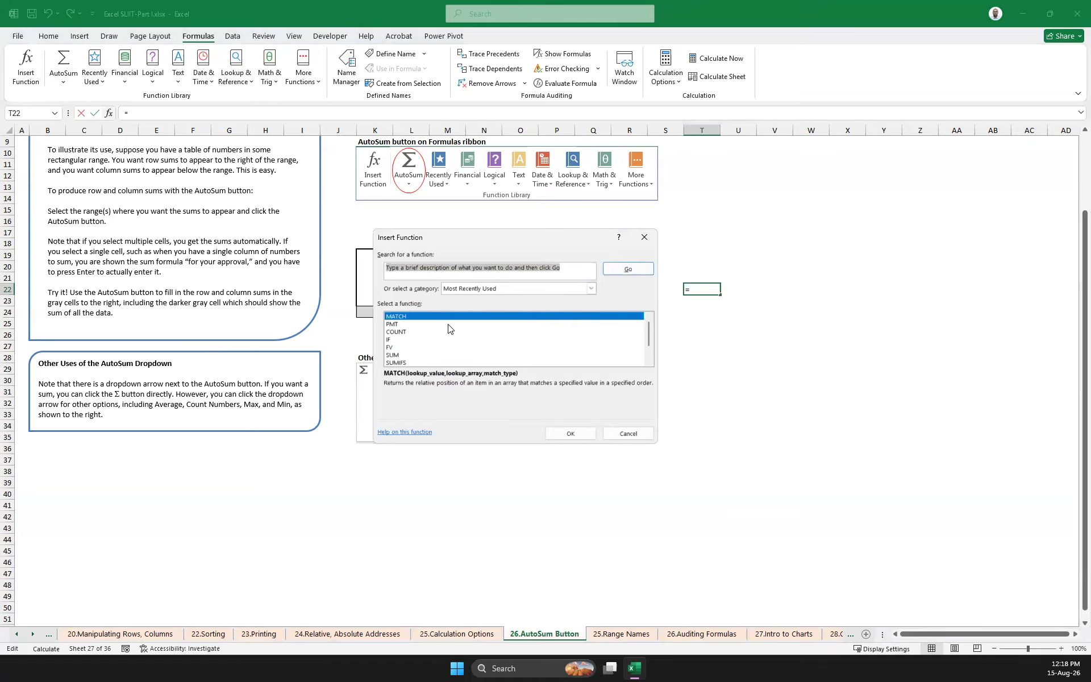
{"action": "scroll", "coordinate": [449, 330], "scroll_direction": "down", "scroll_amount": 1}
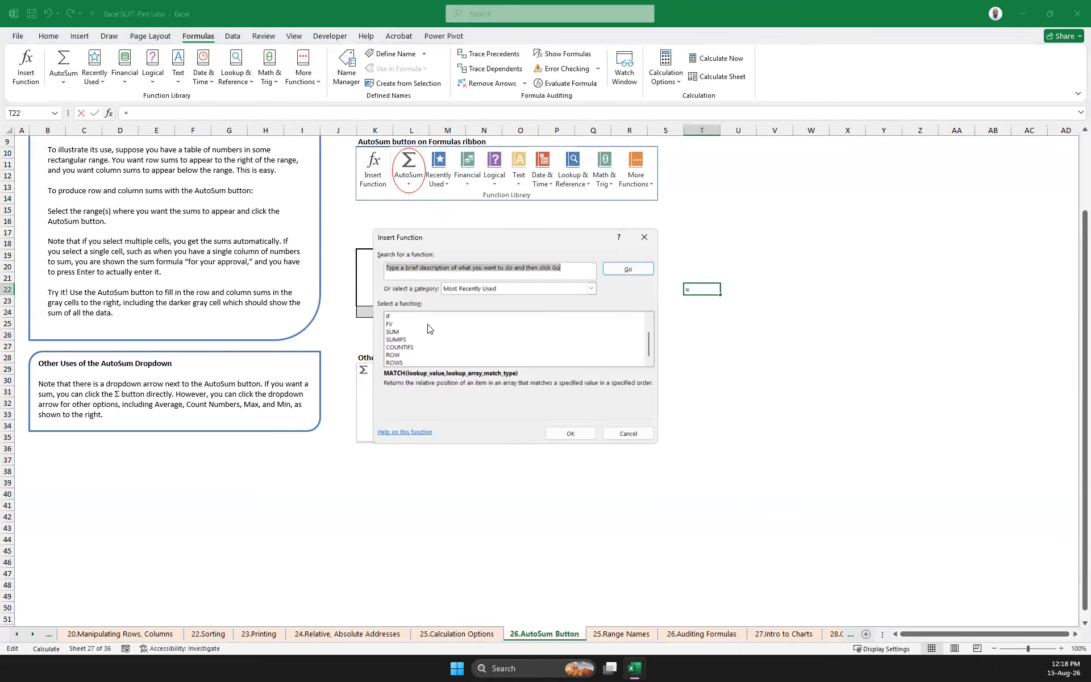
{"action": "scroll", "coordinate": [418, 343], "scroll_direction": "up", "scroll_amount": 1}
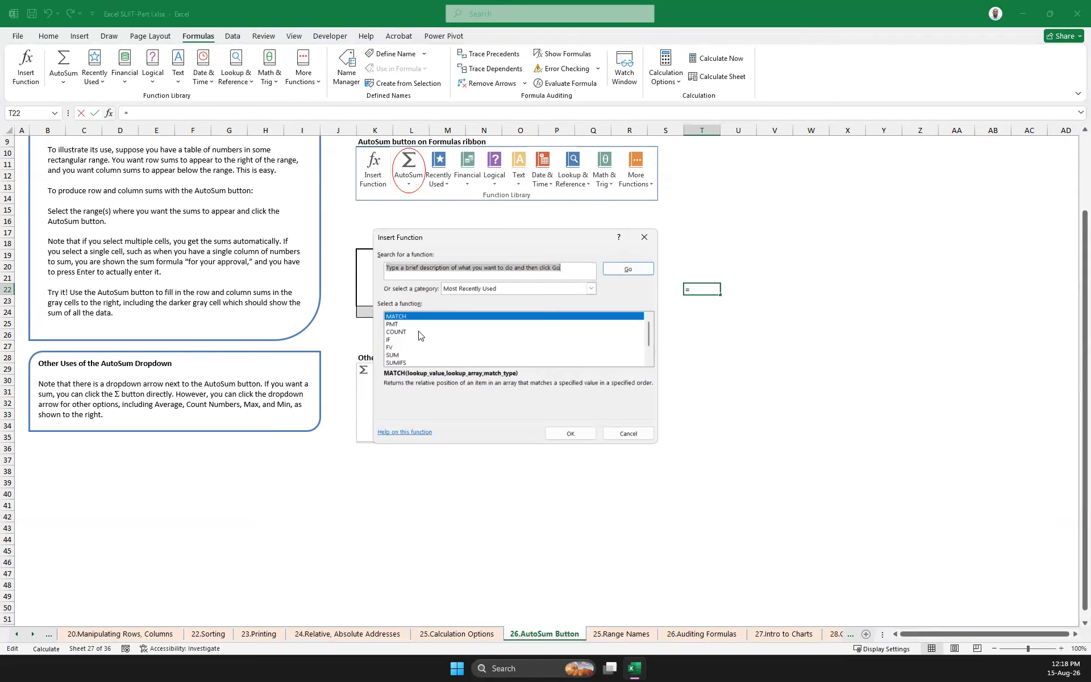
{"action": "scroll", "coordinate": [421, 340], "scroll_direction": "down", "scroll_amount": 1}
{"action": "scroll", "coordinate": [425, 347], "scroll_direction": "up", "scroll_amount": 1}
{"action": "scroll", "coordinate": [425, 347], "scroll_direction": "down", "scroll_amount": 1}
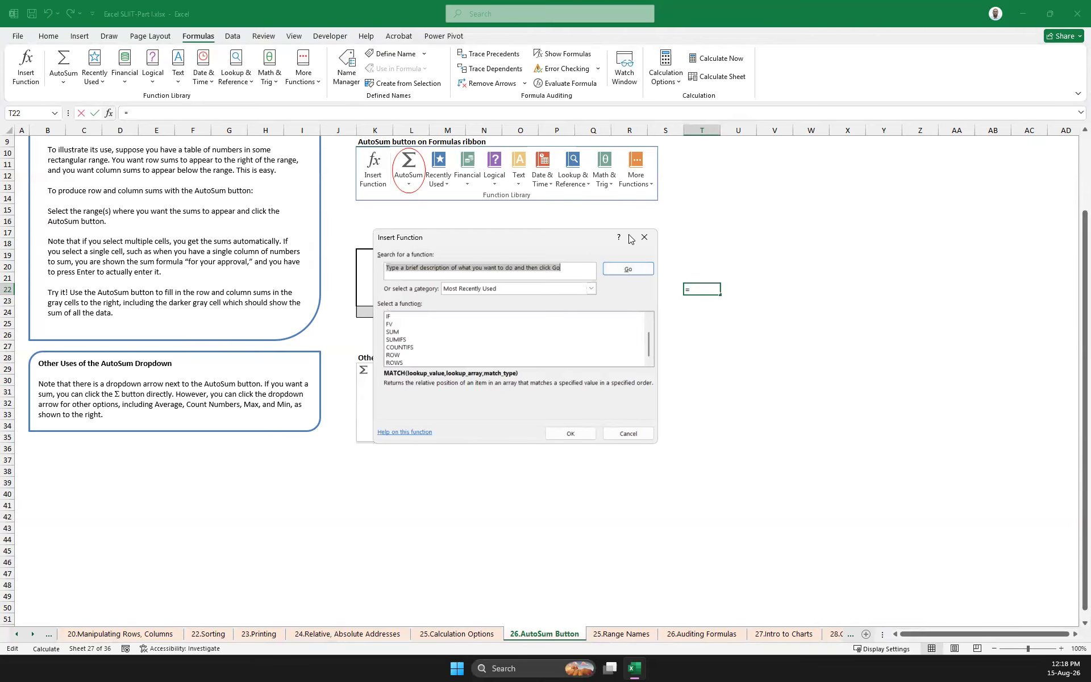
{"action": "left_click", "coordinate": [647, 238]}
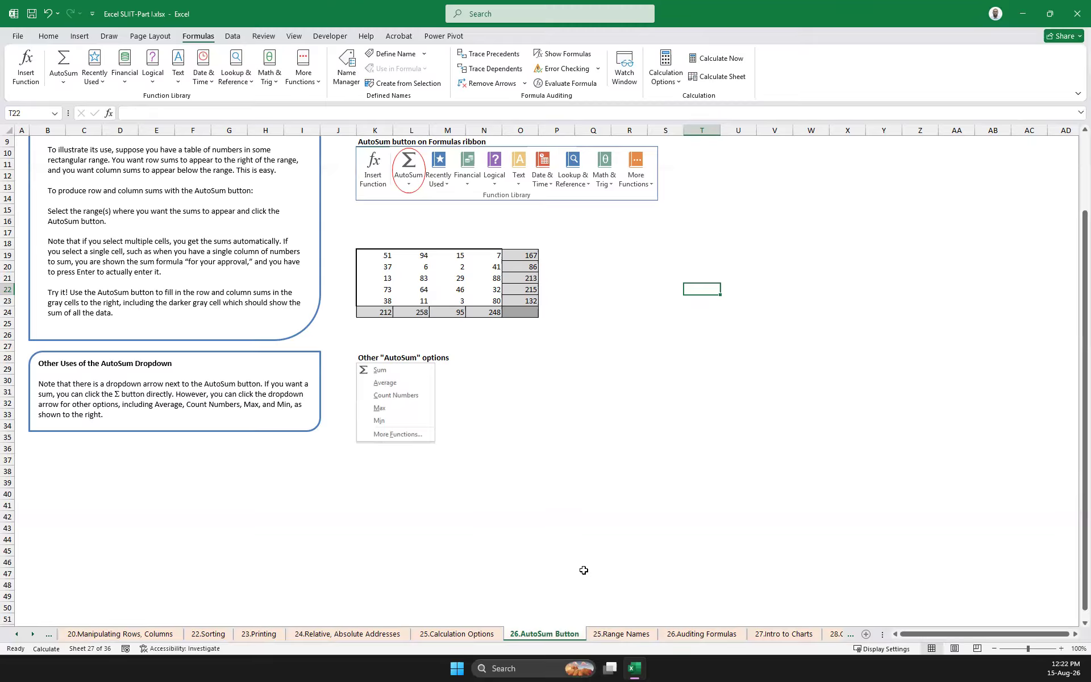
Open the 25.Range Names worksheet and go to the gray number table in the section on naming a range
{"action": "left_click", "coordinate": [621, 634]}
{"action": "scroll", "coordinate": [524, 432], "scroll_direction": "up", "scroll_amount": 17}
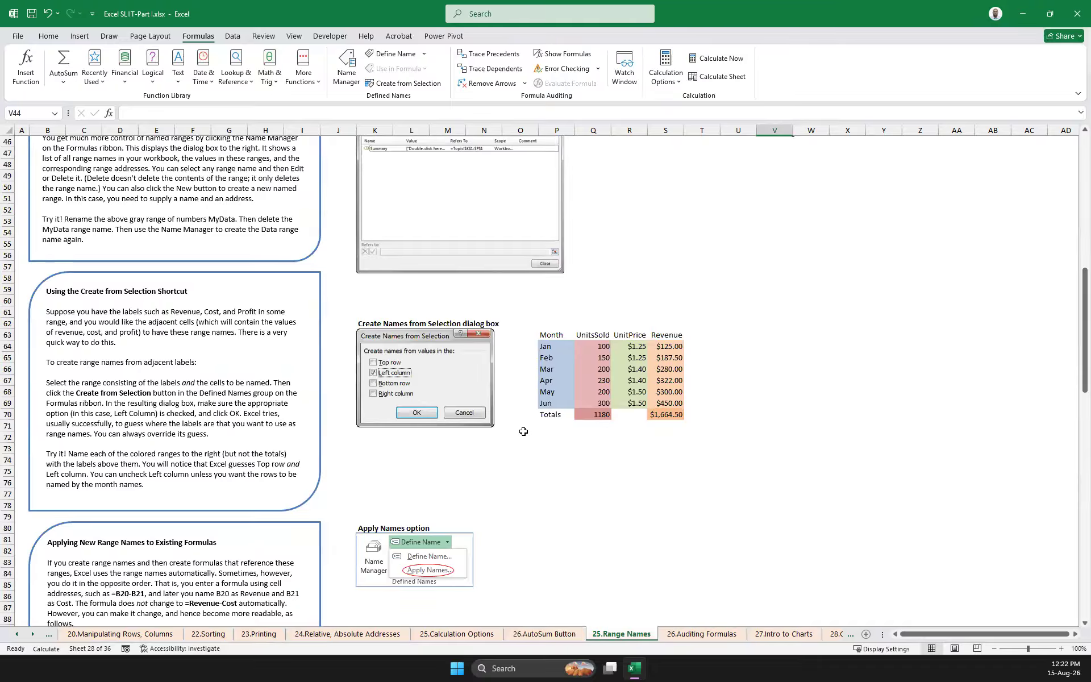
{"action": "scroll", "coordinate": [523, 433], "scroll_direction": "up", "scroll_amount": 15}
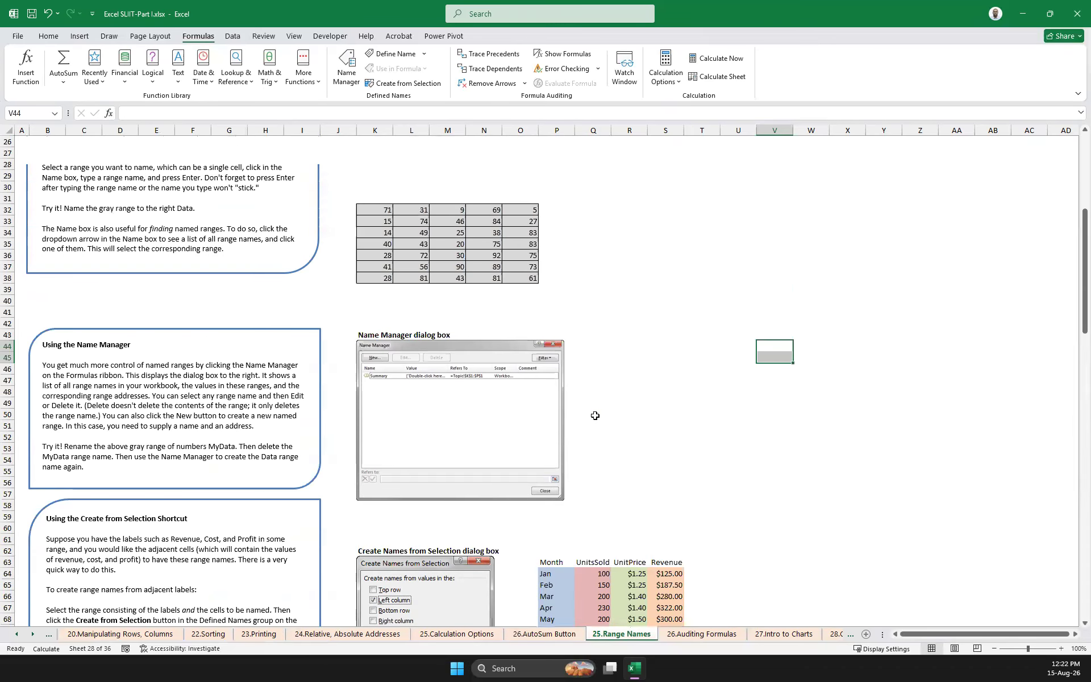
{"action": "left_click", "coordinate": [595, 416]}
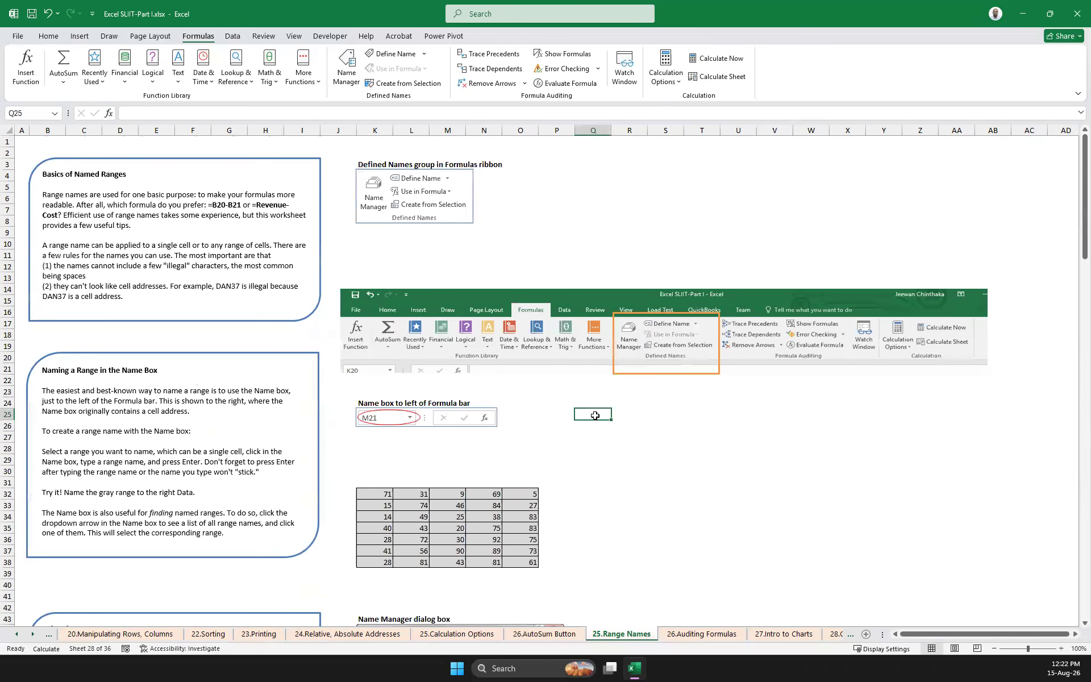
{"action": "left_click", "coordinate": [743, 555]}
{"action": "scroll", "coordinate": [510, 508], "scroll_direction": "down", "scroll_amount": 7}
{"action": "left_click", "coordinate": [618, 339]}
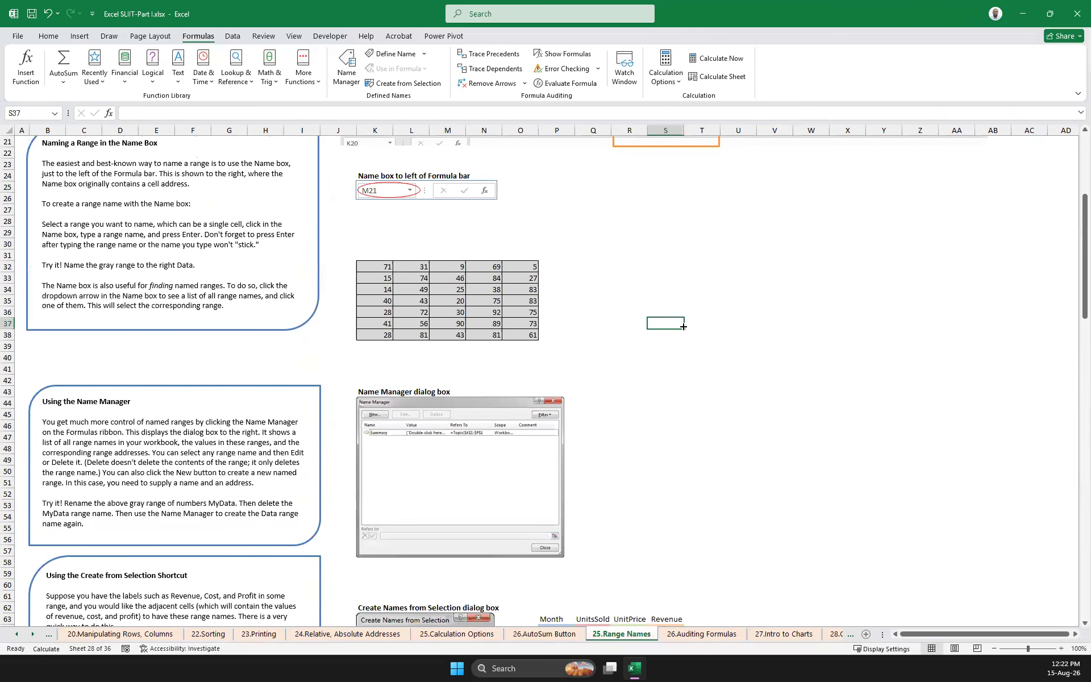
Enter the formula =SUM(K32:O38) in cell S37 to total the gray number table
{"action": "left_click_drag", "start_coordinate": [379, 270], "coordinate": [529, 336]}
{"action": "left_click", "coordinate": [664, 324]}
{"action": "type", "text": "="}
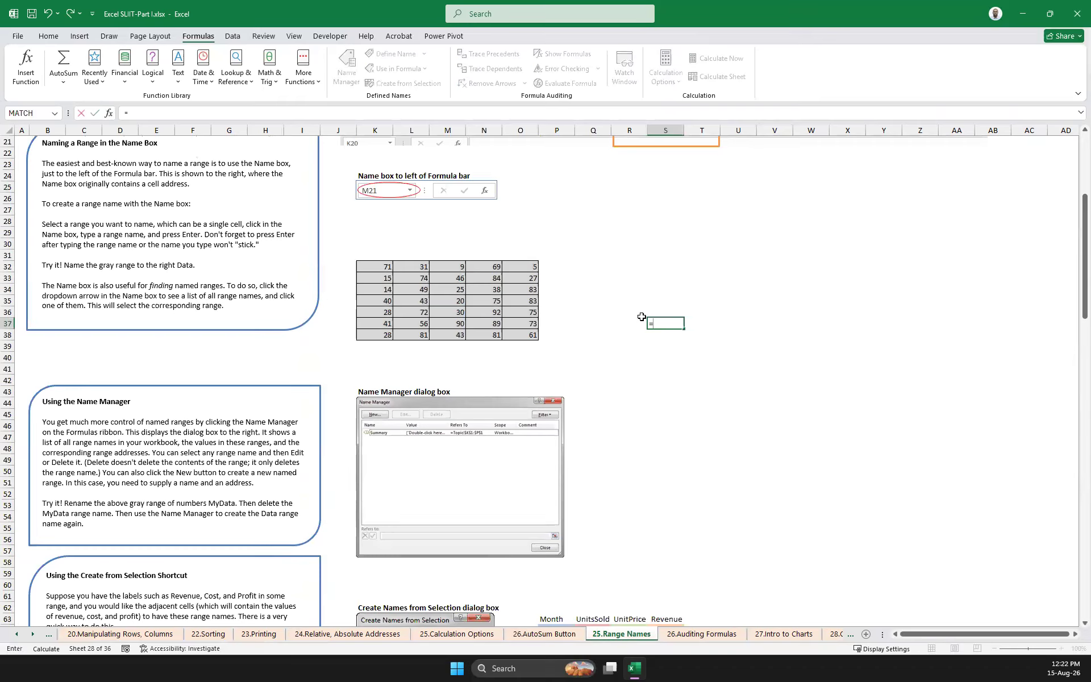
{"action": "type", "text": "sum("}
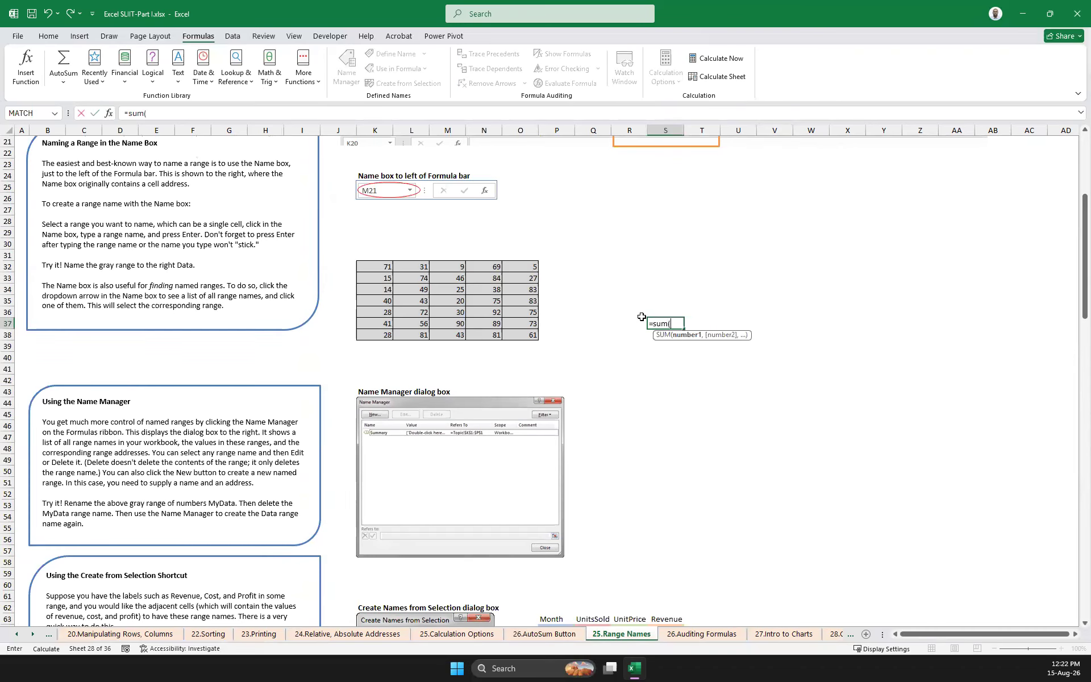
{"action": "left_click_drag", "start_coordinate": [361, 266], "coordinate": [528, 332]}
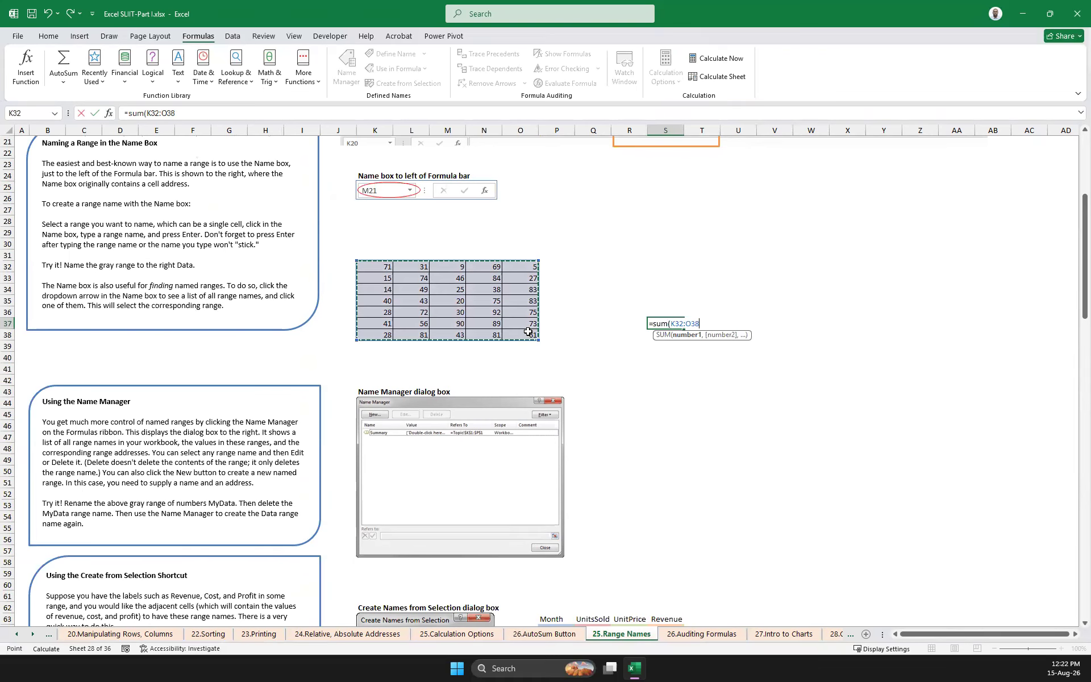
{"action": "key", "text": "Return"}
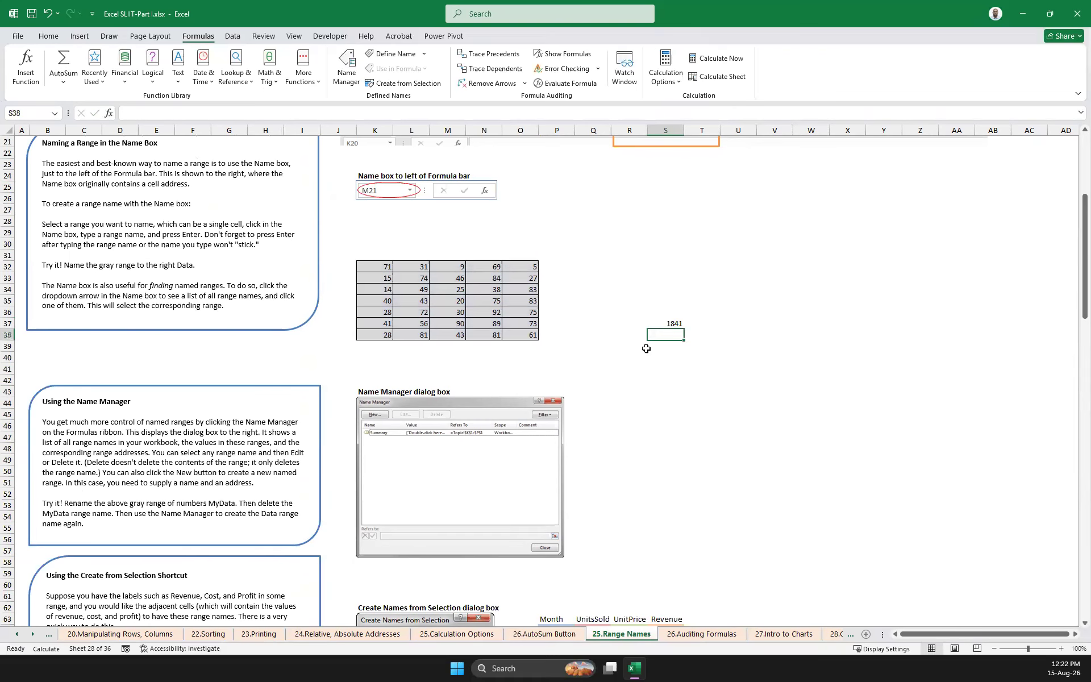
Fill the sum formula from S37 down to S41 and from S38 across to V38
{"action": "left_click", "coordinate": [663, 325]}
{"action": "left_click_drag", "start_coordinate": [684, 329], "coordinate": [764, 358]}
{"action": "left_click", "coordinate": [685, 340]}
{"action": "left_click", "coordinate": [741, 385]}
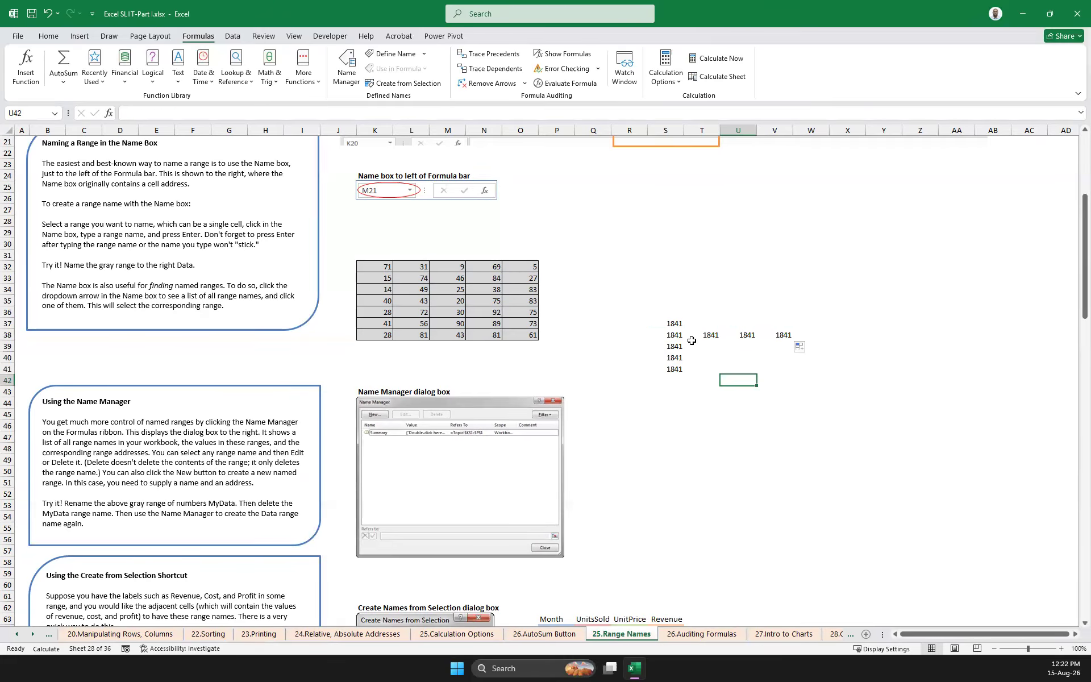
Examine the copied sum formulas in S37:S41 and T38:V38, comparing the cell references each one uses
{"action": "left_click", "coordinate": [679, 323]}
{"action": "left_click", "coordinate": [679, 334]}
{"action": "key", "text": "Right"}
{"action": "key", "text": "Right"}
{"action": "key", "text": "Right"}
{"action": "key", "text": "Left"}
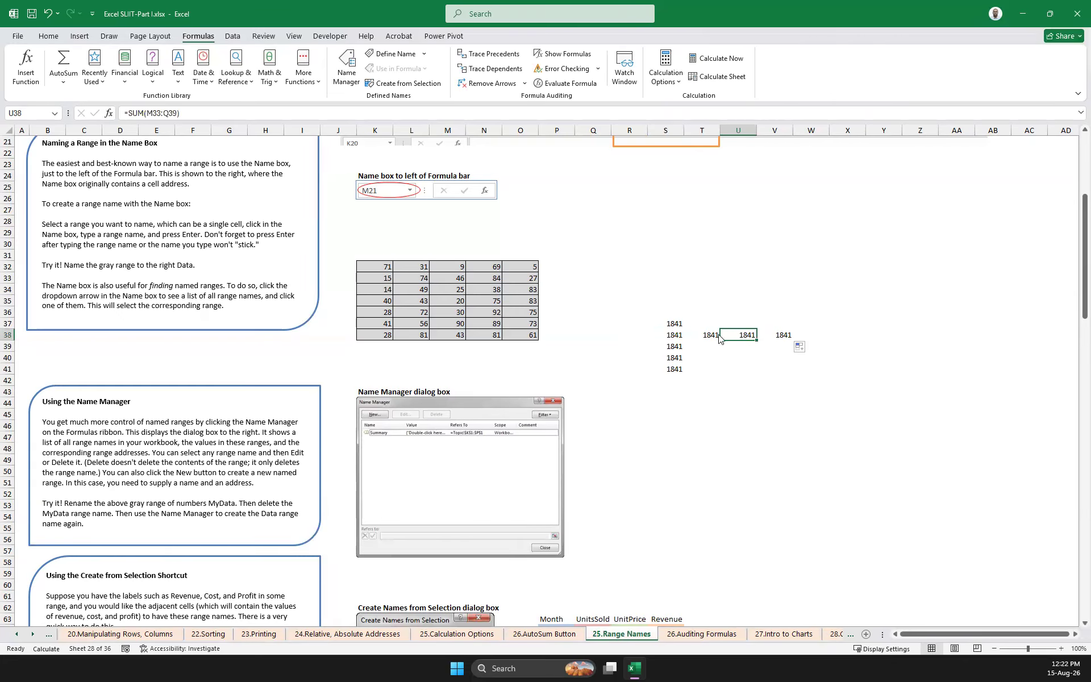
{"action": "key", "text": "Left"}
{"action": "key", "text": "Left"}
{"action": "key", "text": "Down"}
{"action": "key", "text": "Down"}
{"action": "left_click", "coordinate": [679, 369]}
{"action": "left_click", "coordinate": [670, 324]}
{"action": "left_click", "coordinate": [704, 336]}
{"action": "left_click", "coordinate": [745, 334]}
{"action": "left_click", "coordinate": [674, 321]}
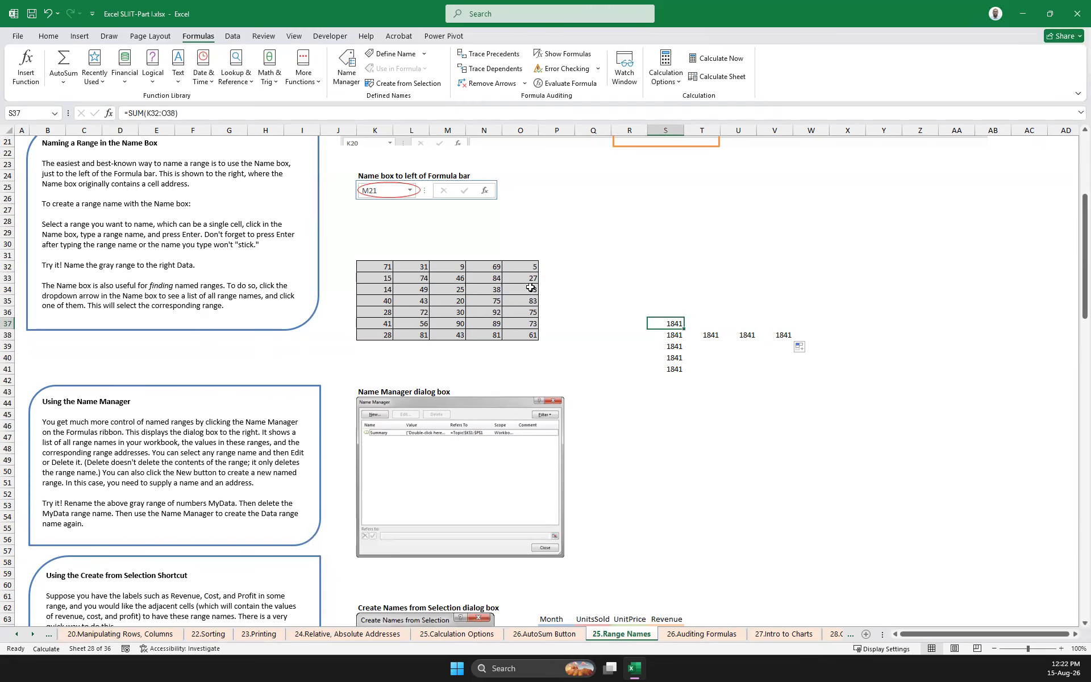
{"action": "left_click", "coordinate": [675, 334]}
{"action": "left_click", "coordinate": [677, 346]}
{"action": "left_click", "coordinate": [680, 357]}
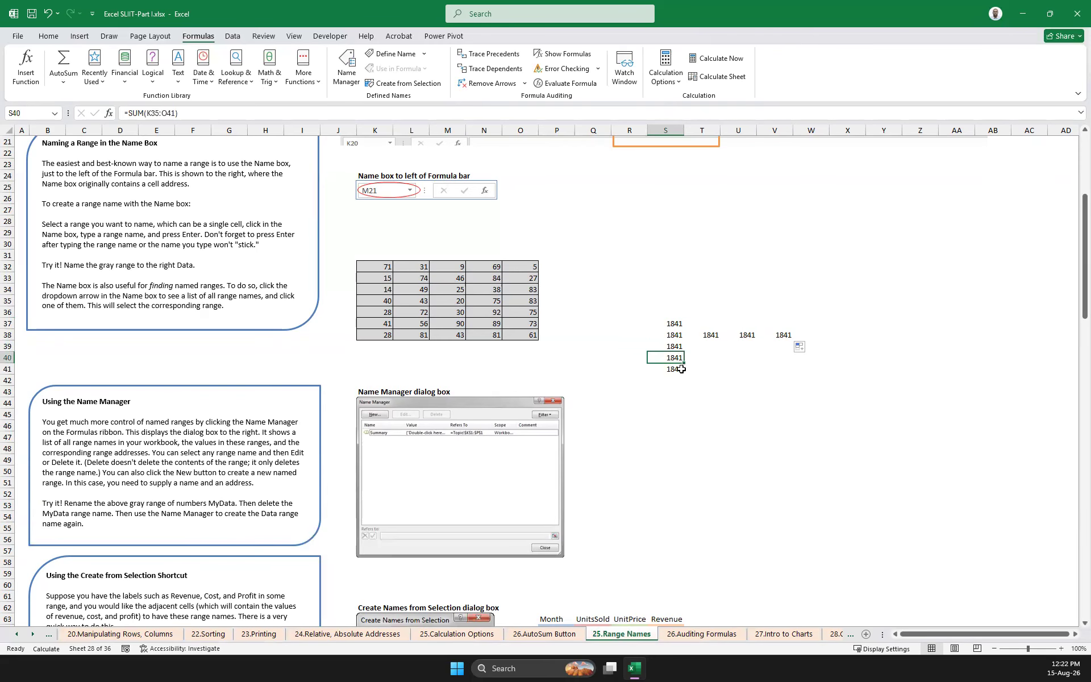
{"action": "left_click", "coordinate": [705, 333]}
Clear all the sum formulas from the range S37:V41
{"action": "left_click_drag", "start_coordinate": [671, 319], "coordinate": [791, 369]}
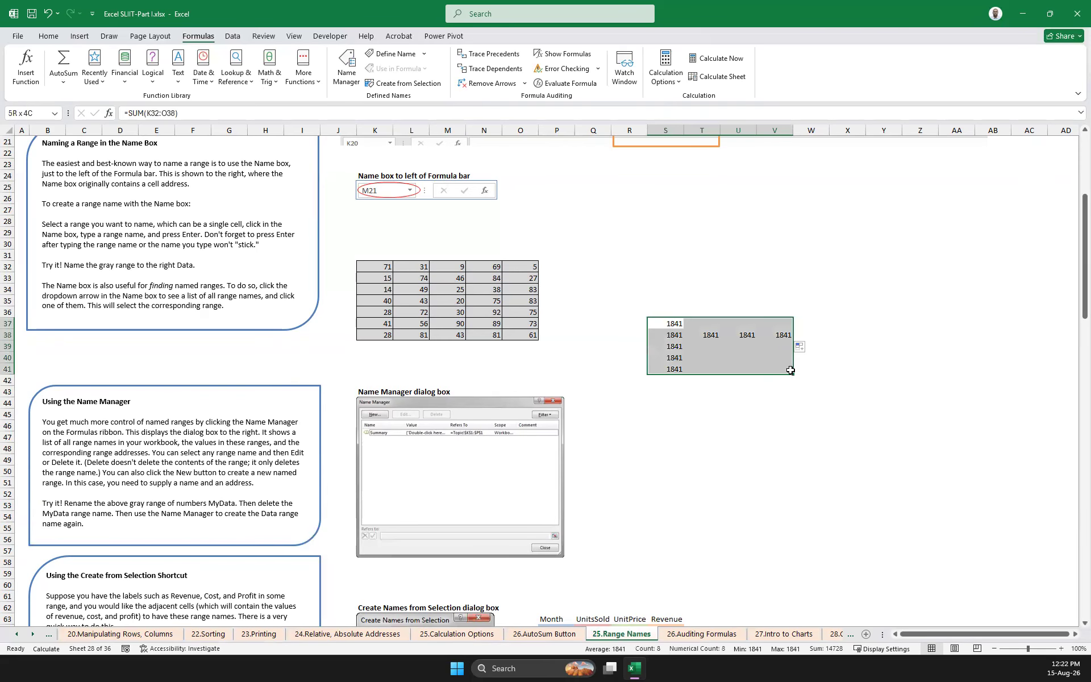
{"action": "key", "text": "Delete"}
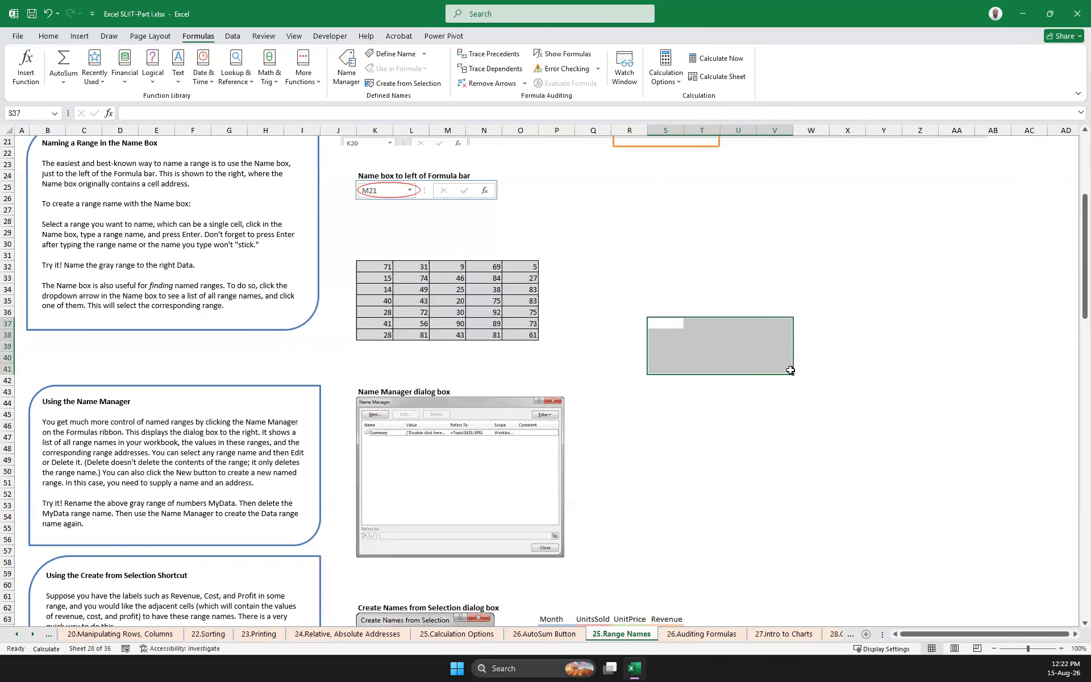
{"action": "left_click", "coordinate": [604, 265]}
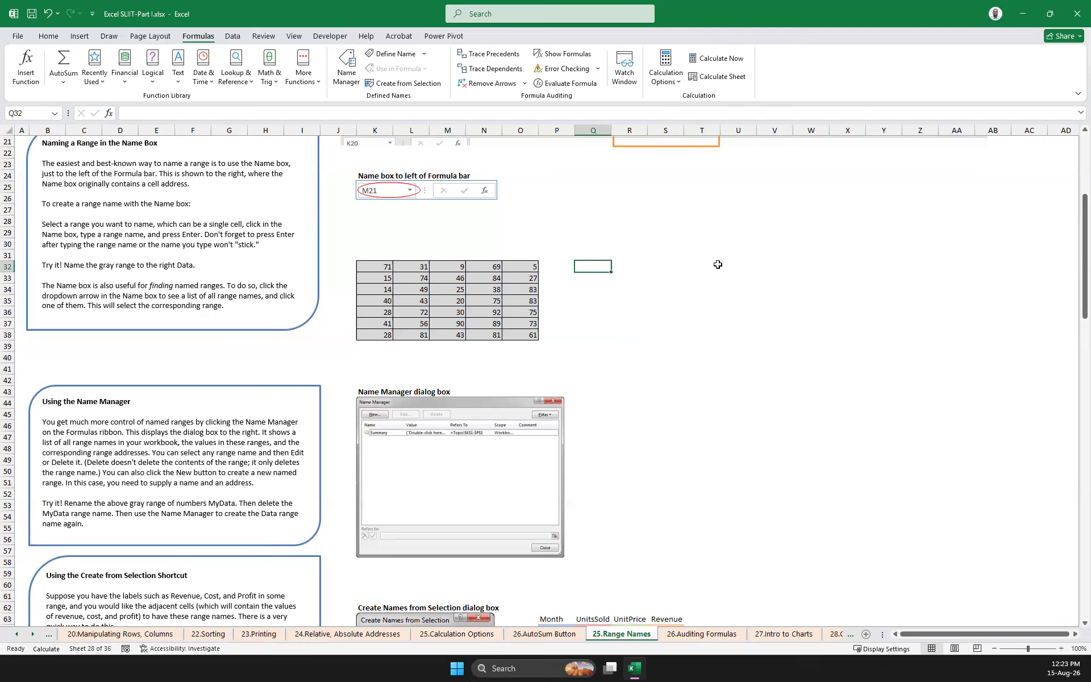
{"action": "left_click_drag", "start_coordinate": [381, 270], "coordinate": [537, 336]}
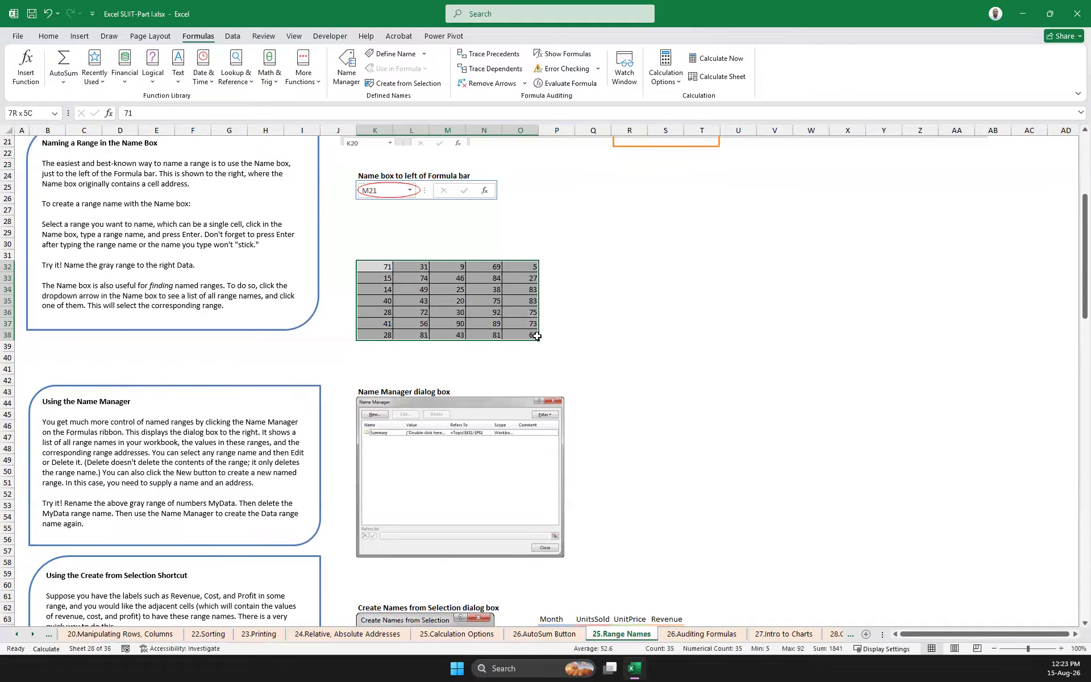
{"action": "left_click", "coordinate": [599, 268]}
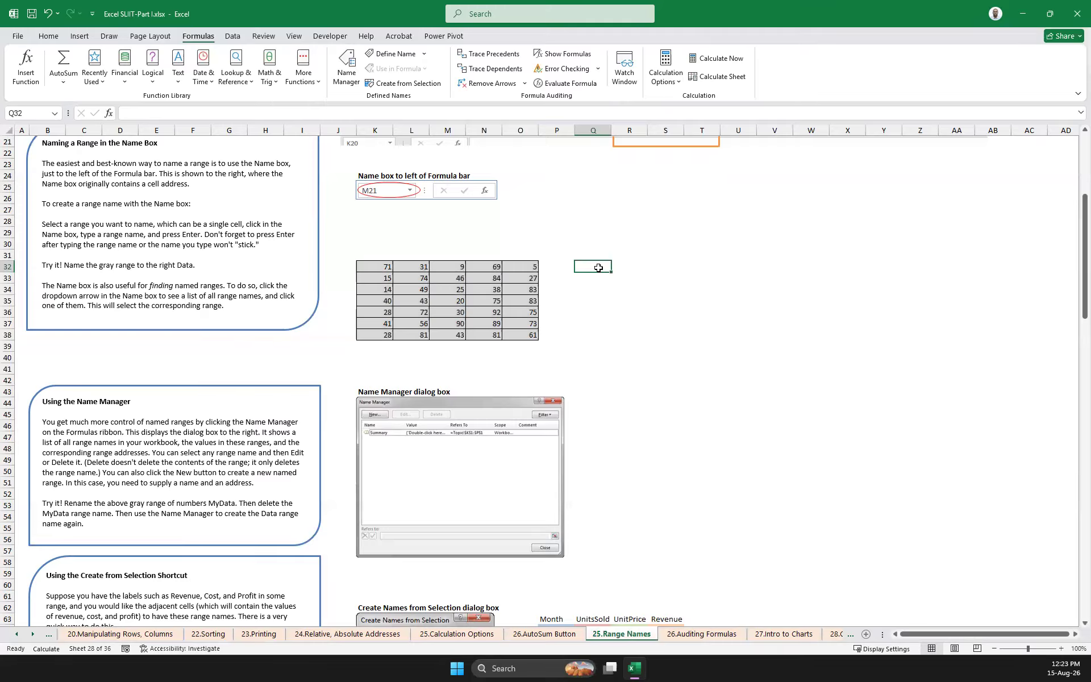
{"action": "type", "text": "=sum"}
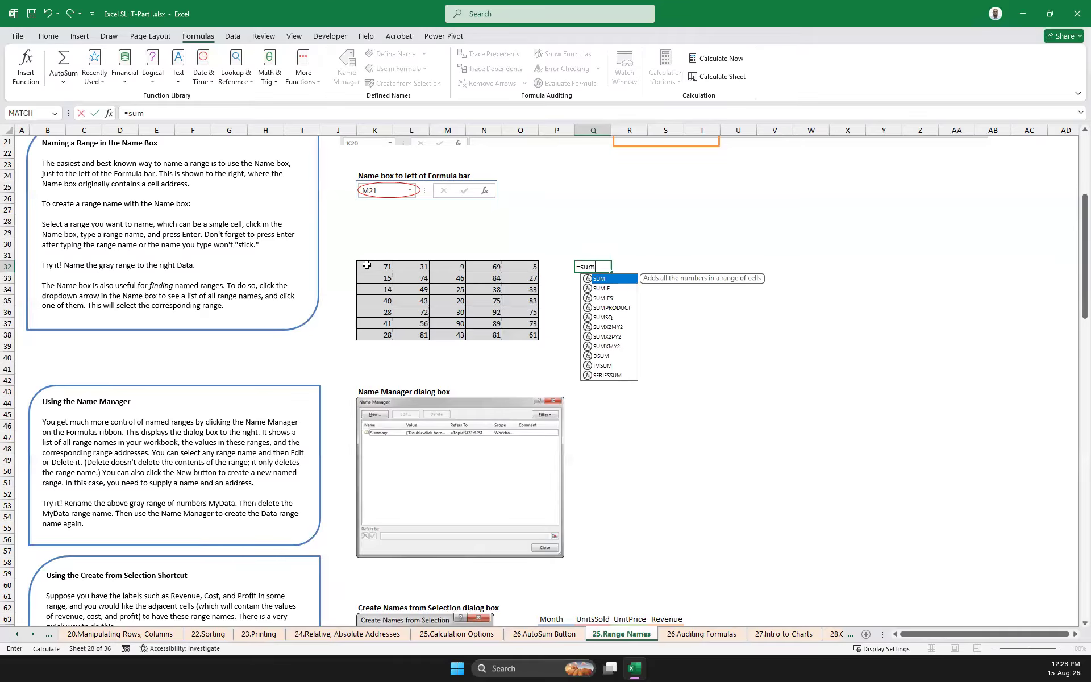
{"action": "left_click_drag", "start_coordinate": [378, 266], "coordinate": [536, 335]}
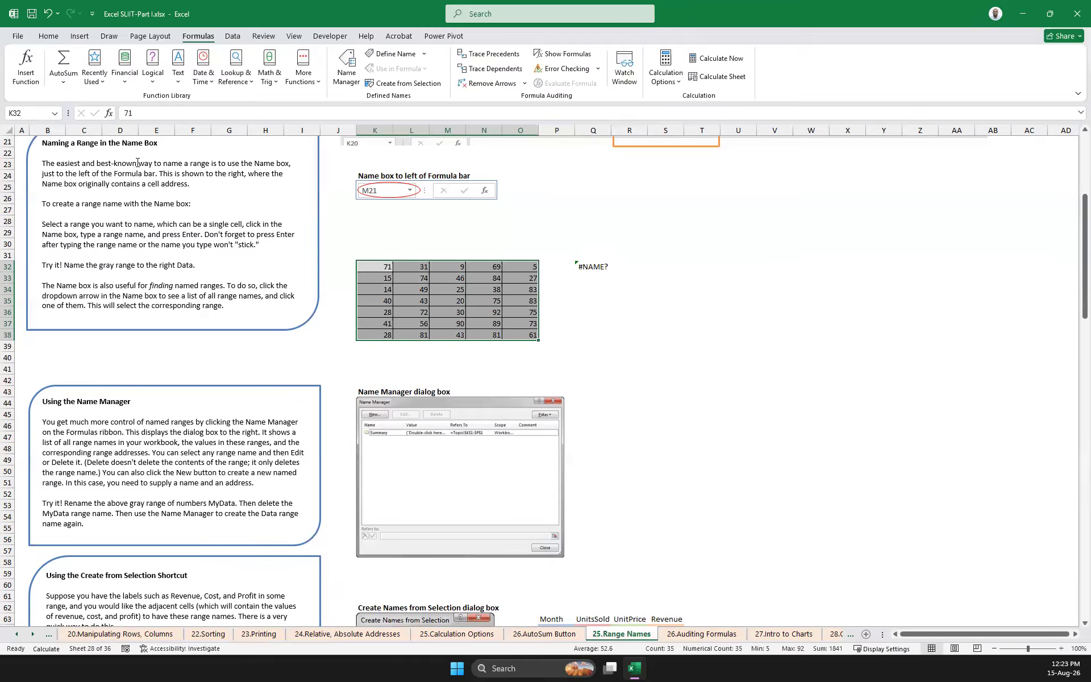
Enter the formula =SUM(K32:O38) in cell Q32, beside the gray number table
{"action": "left_click", "coordinate": [600, 265]}
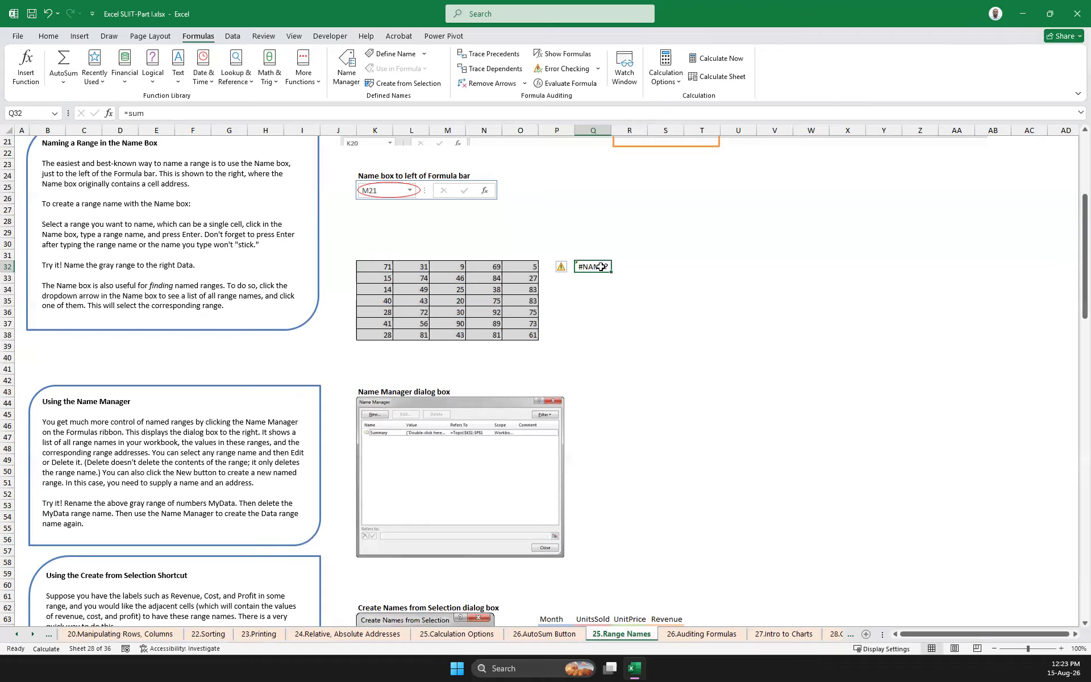
{"action": "type", "text": "=sum"}
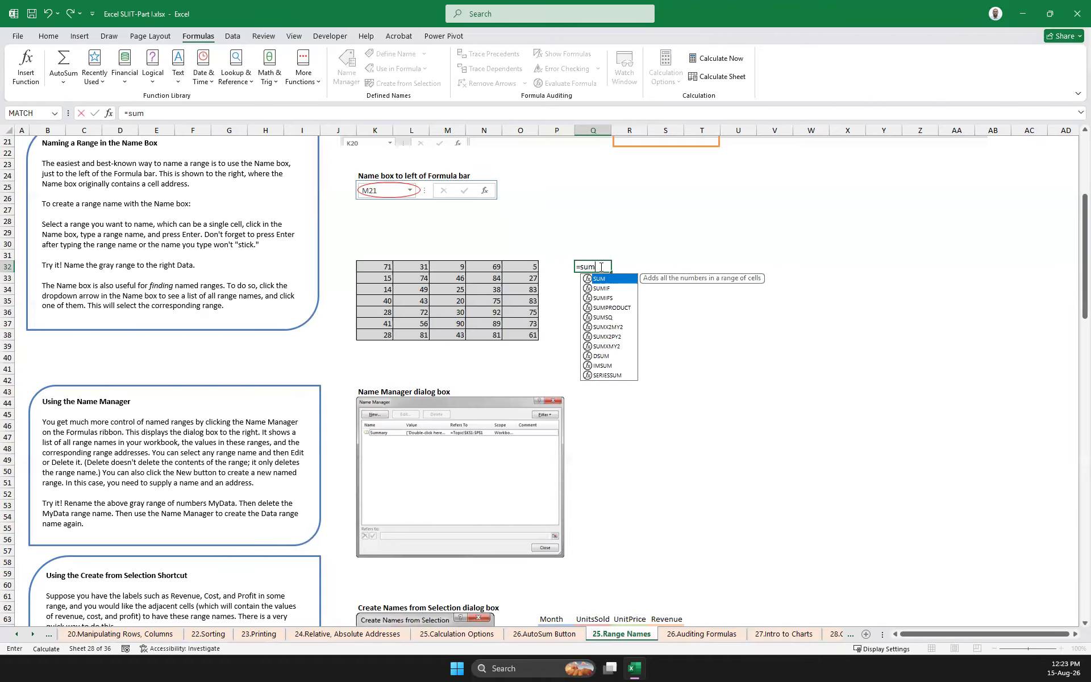
{"action": "type", "text": "("}
{"action": "left_click_drag", "start_coordinate": [385, 268], "coordinate": [517, 331]}
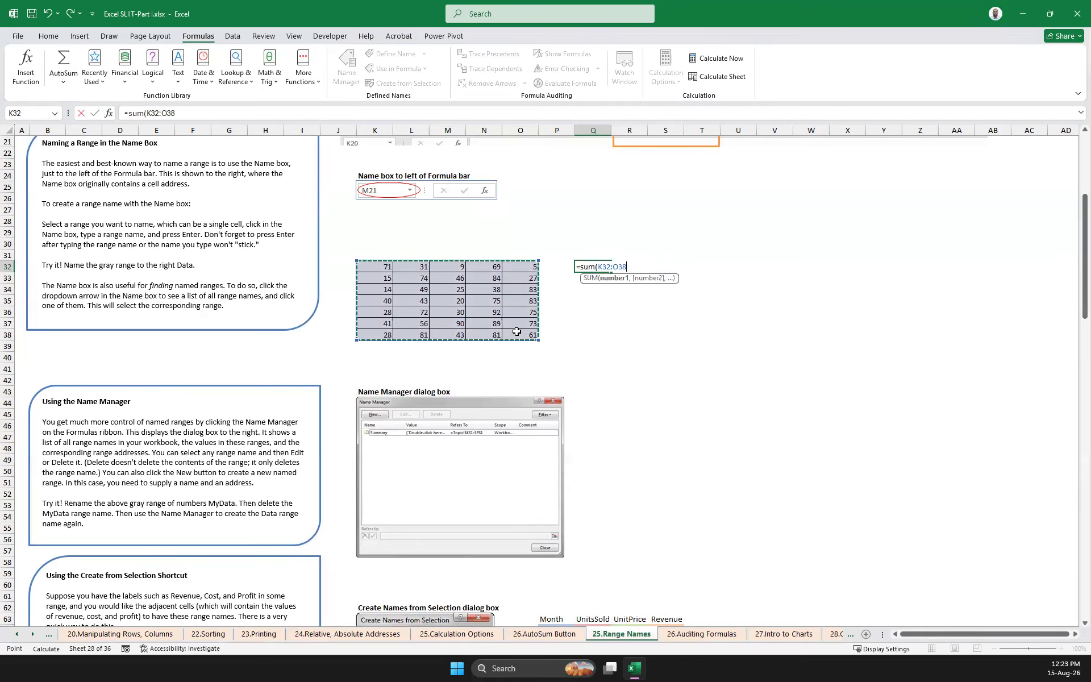
{"action": "key", "text": "shift+Return"}
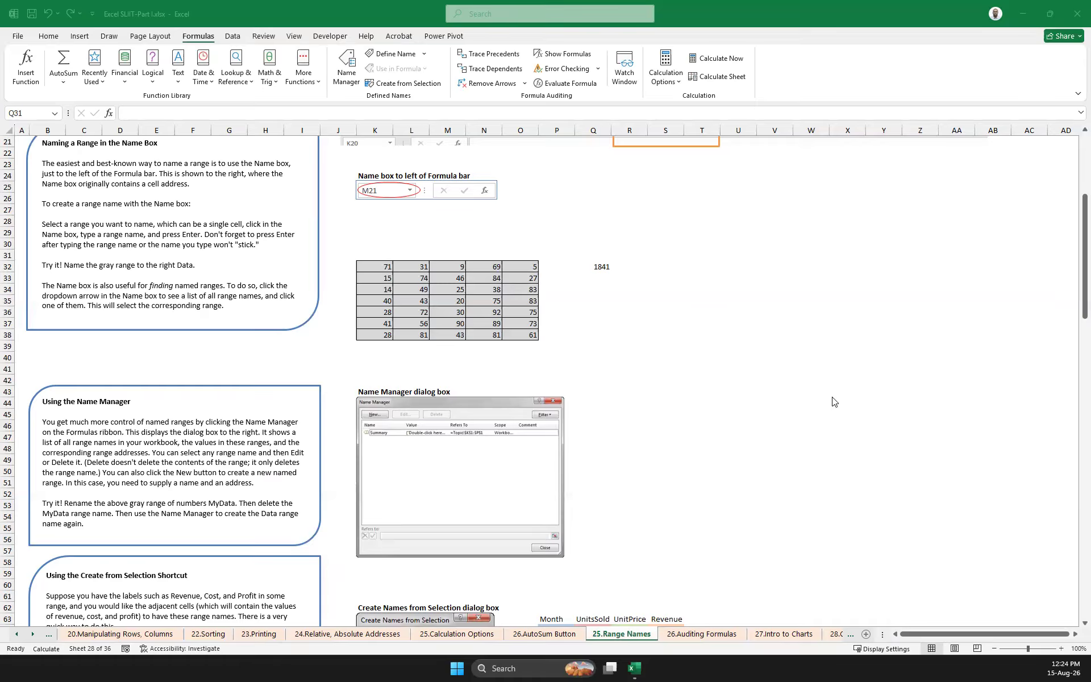
{"action": "left_click", "coordinate": [417, 268]}
{"action": "left_click", "coordinate": [383, 270]}
{"action": "left_click_drag", "start_coordinate": [383, 277], "coordinate": [520, 335]}
{"action": "left_click", "coordinate": [613, 348]}
{"action": "left_click_drag", "start_coordinate": [383, 271], "coordinate": [520, 336]}
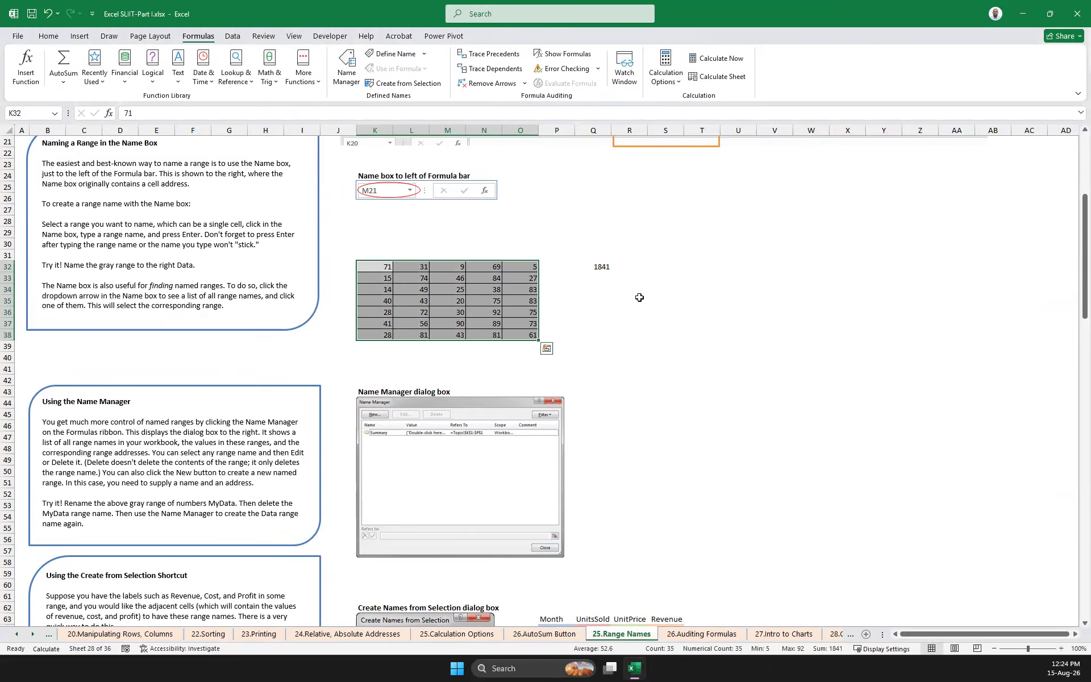
{"action": "left_click", "coordinate": [630, 334]}
{"action": "left_click_drag", "start_coordinate": [384, 267], "coordinate": [522, 340]}
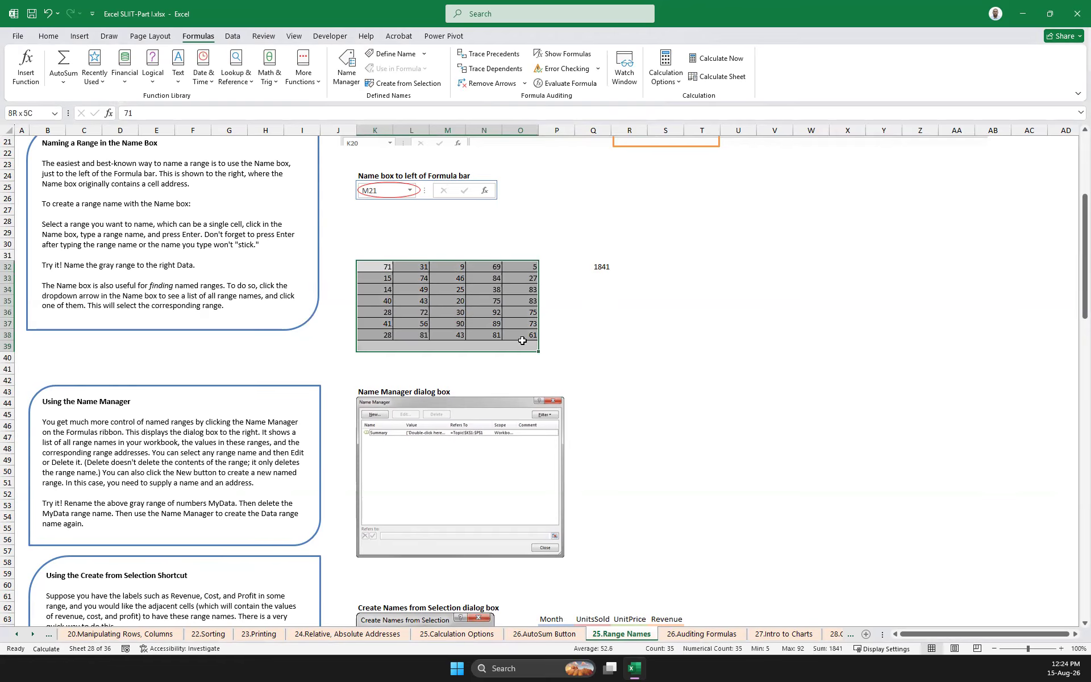
{"action": "left_click", "coordinate": [572, 322]}
{"action": "left_click", "coordinate": [376, 266]}
{"action": "left_click_drag", "start_coordinate": [431, 304], "coordinate": [533, 331]}
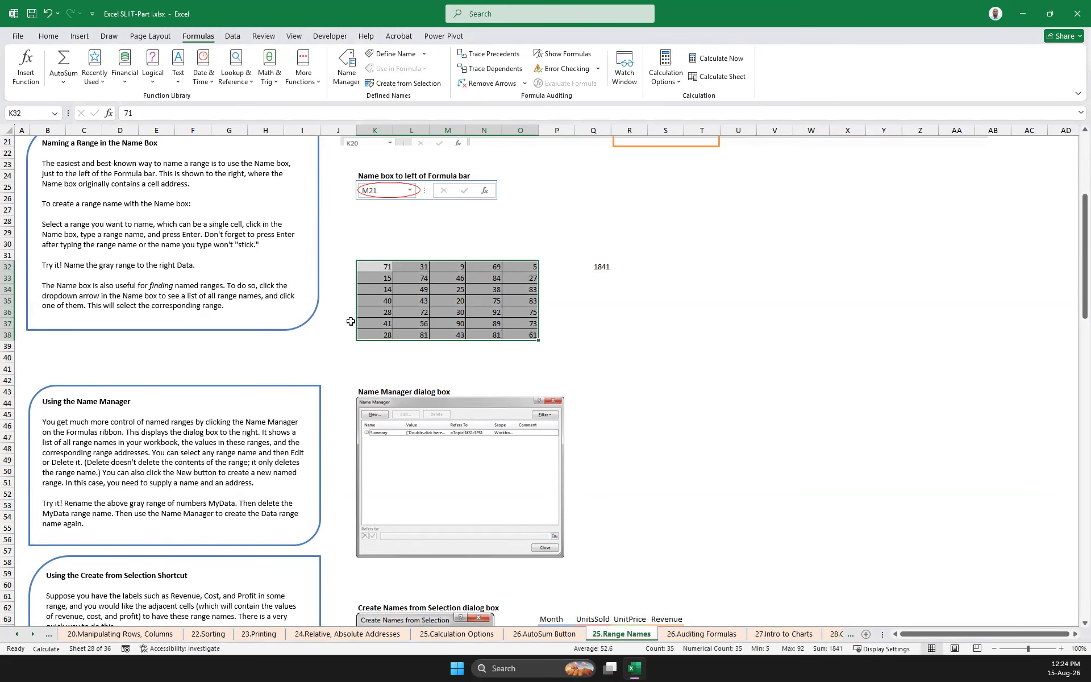
Delete the sum formula from cell Q32
{"action": "scroll", "coordinate": [352, 322], "scroll_direction": "up", "scroll_amount": 3}
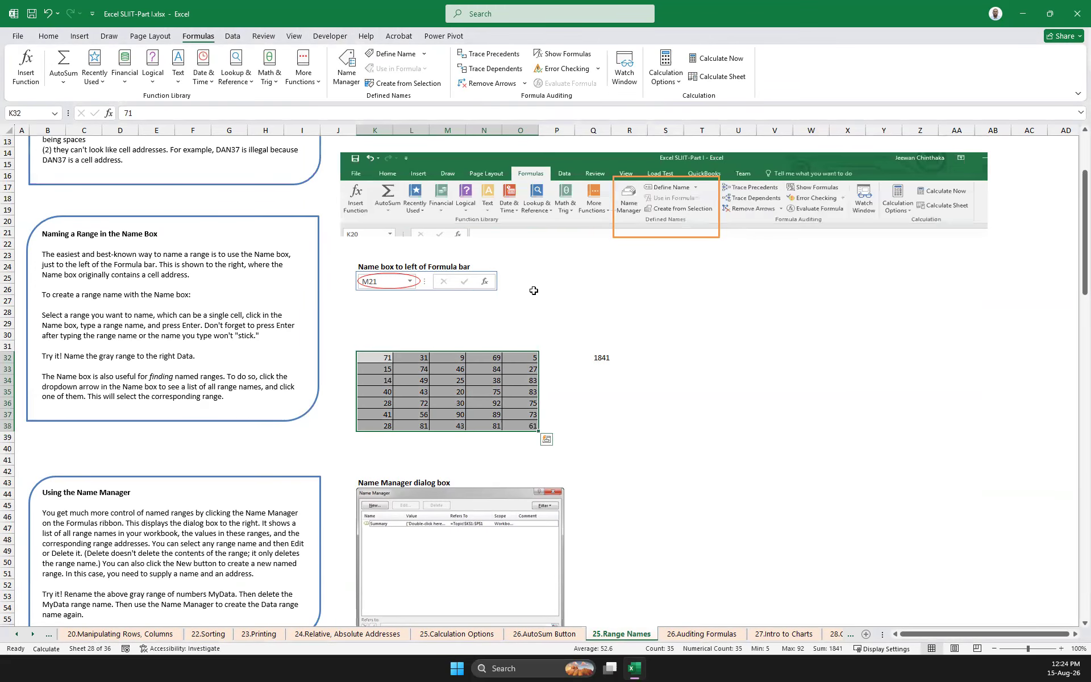
{"action": "left_click", "coordinate": [613, 358]}
{"action": "left_click", "coordinate": [600, 358]}
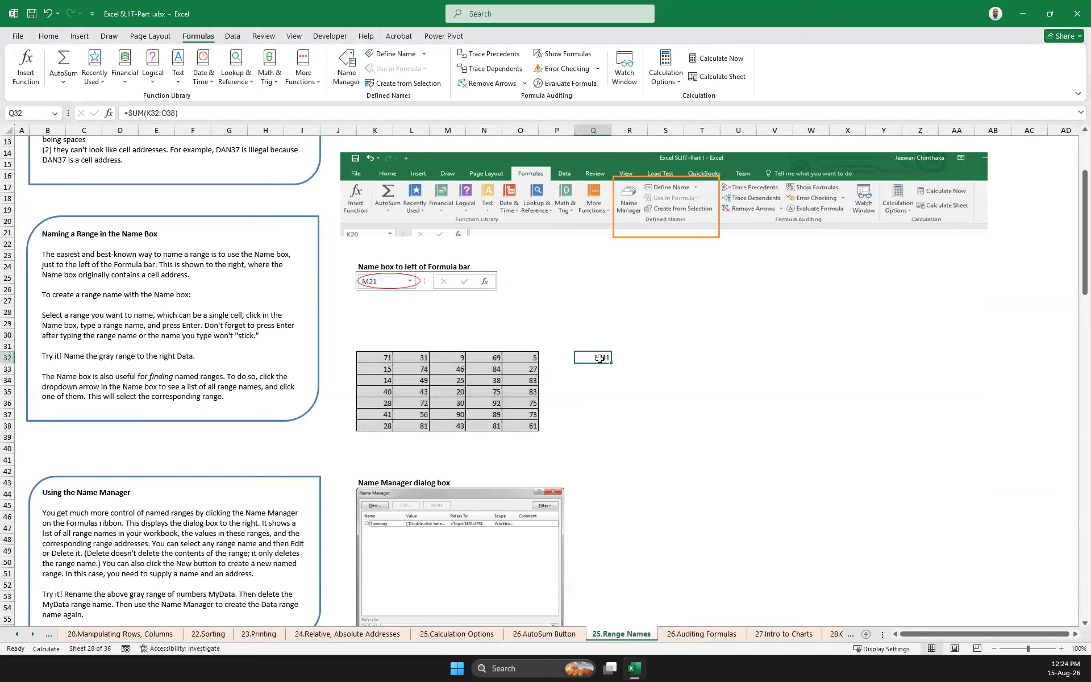
{"action": "key", "text": "Delete"}
Try to define the workbook name num1 for the gray number range K32:O38
{"action": "left_click_drag", "start_coordinate": [378, 357], "coordinate": [528, 426]}
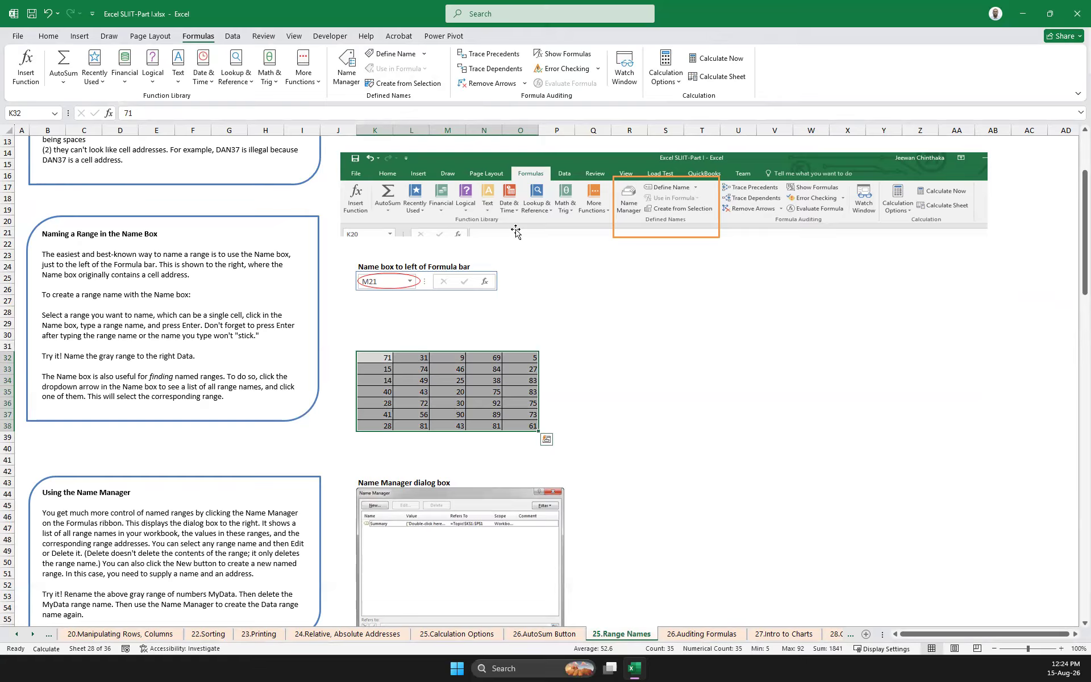
{"action": "left_click", "coordinate": [390, 55]}
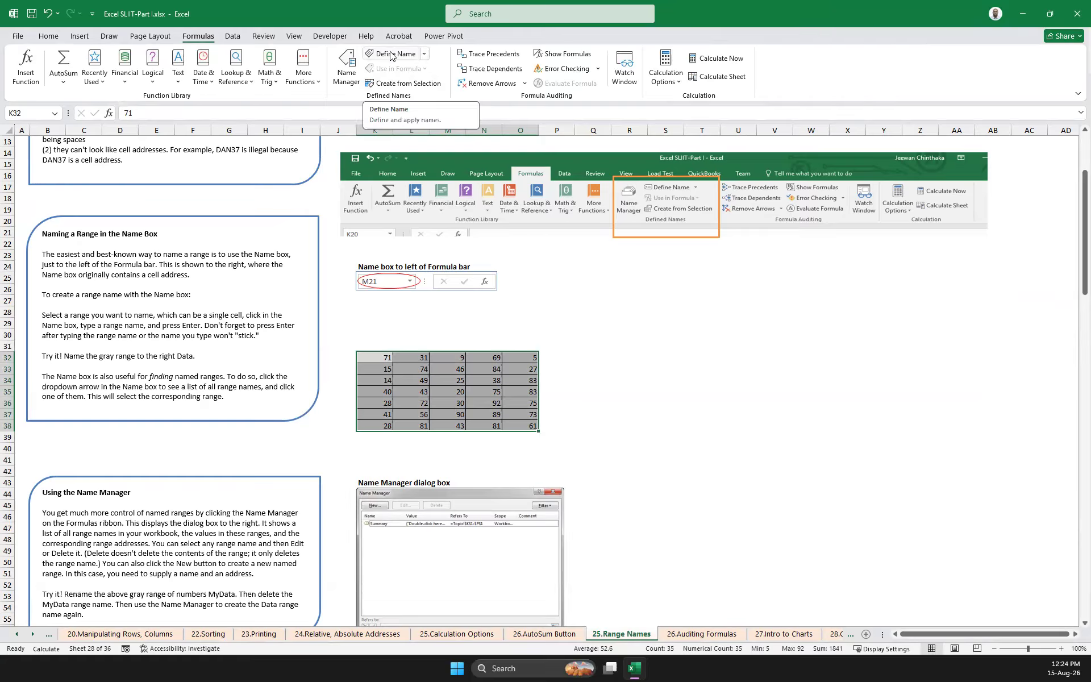
{"action": "left_click", "coordinate": [392, 107]}
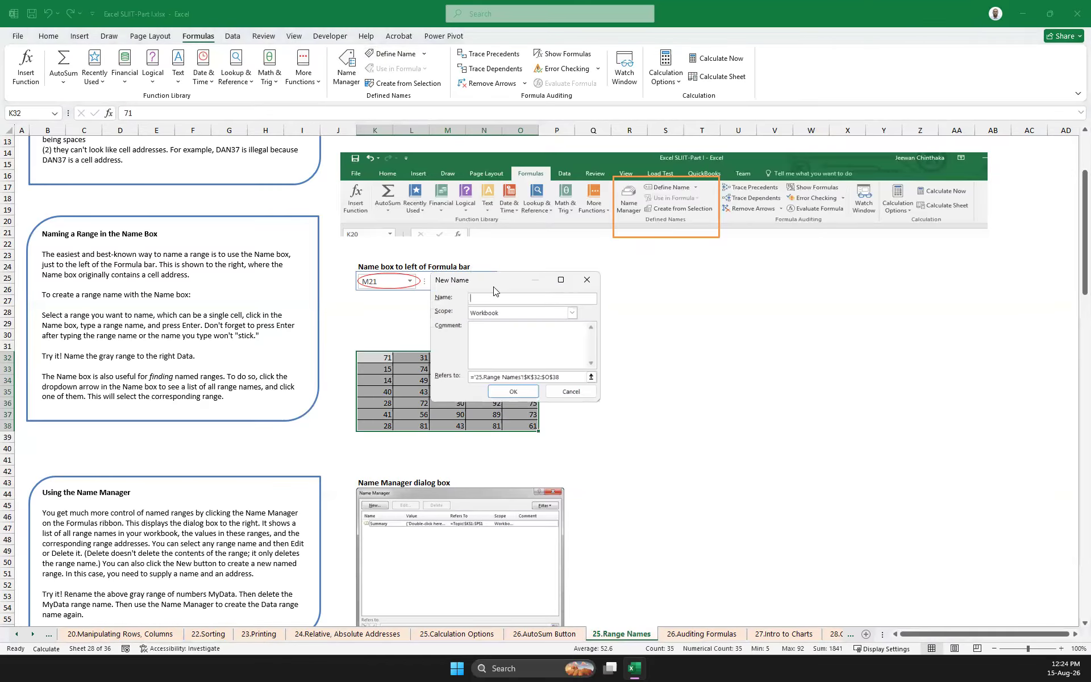
{"action": "left_click_drag", "start_coordinate": [493, 291], "coordinate": [709, 326]}
{"action": "type", "text": "num"}
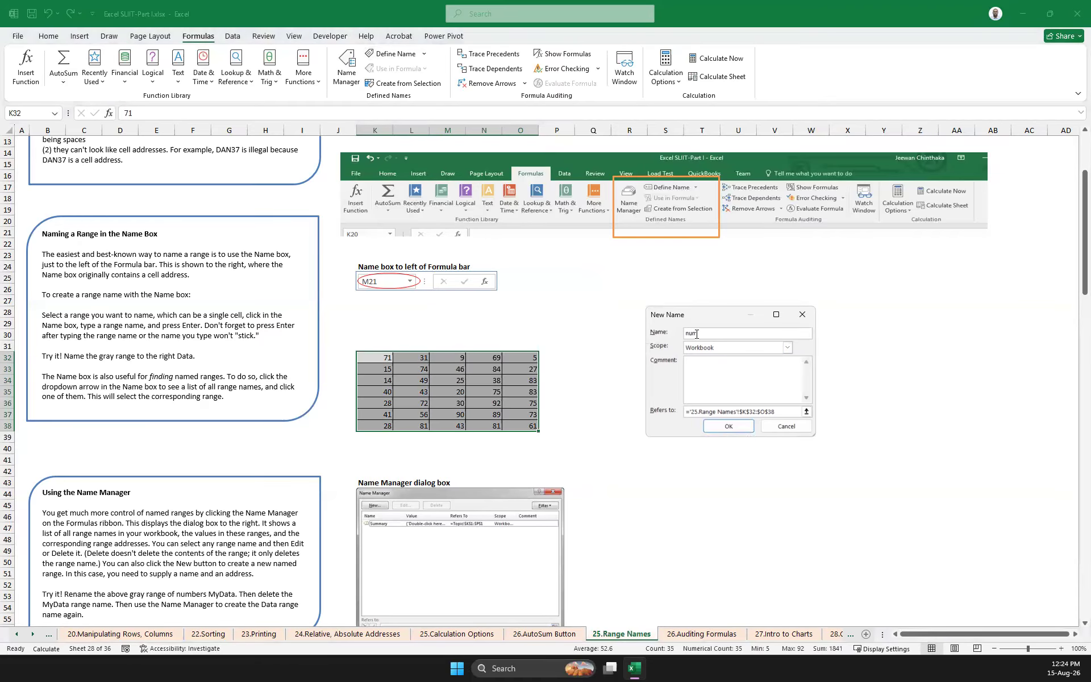
{"action": "type", "text": "1"}
{"action": "left_click", "coordinate": [726, 429]}
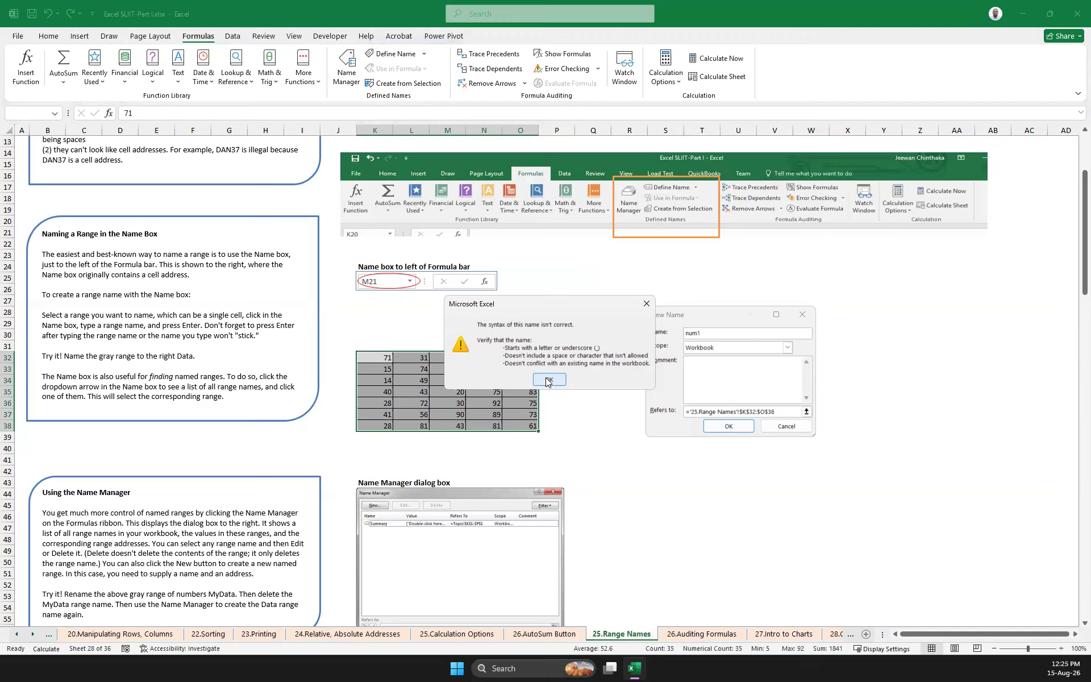
{"action": "left_click", "coordinate": [547, 381]}
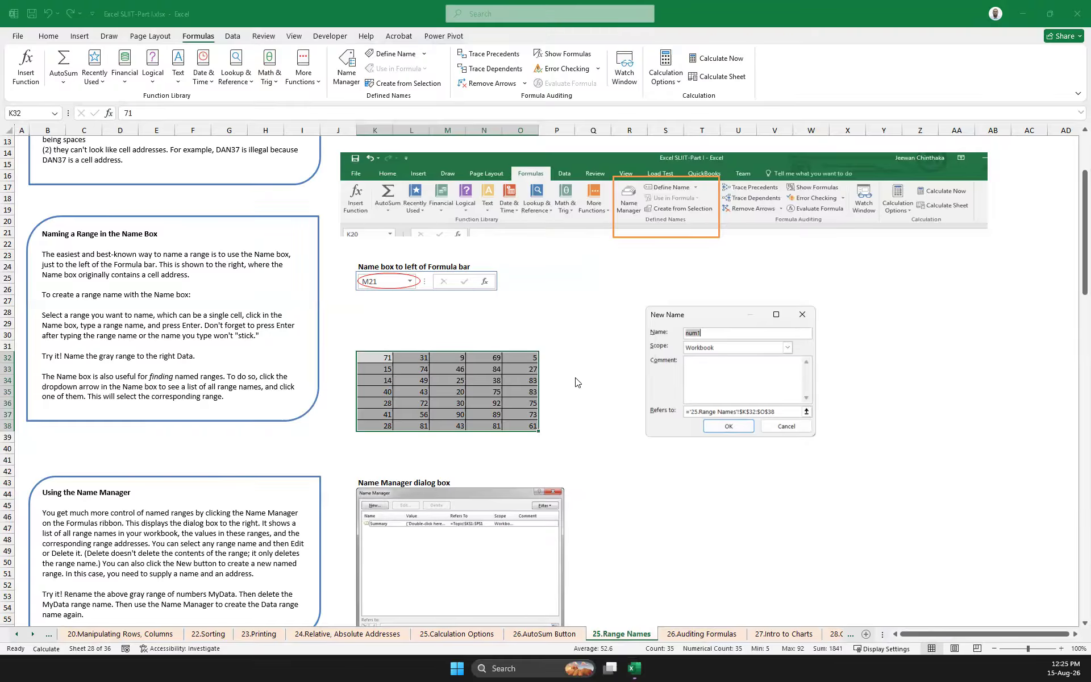
{"action": "left_click", "coordinate": [803, 319]}
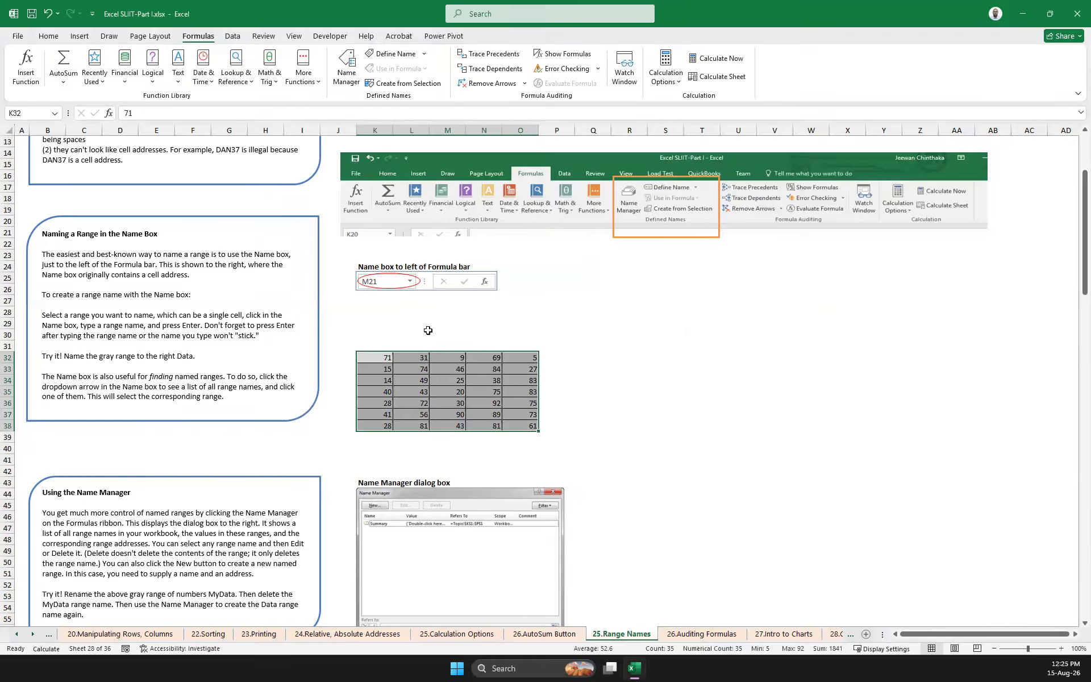
Create the name numbers for K32:O38 in the Name Manager, and delete it from the list of names
{"action": "left_click", "coordinate": [355, 86]}
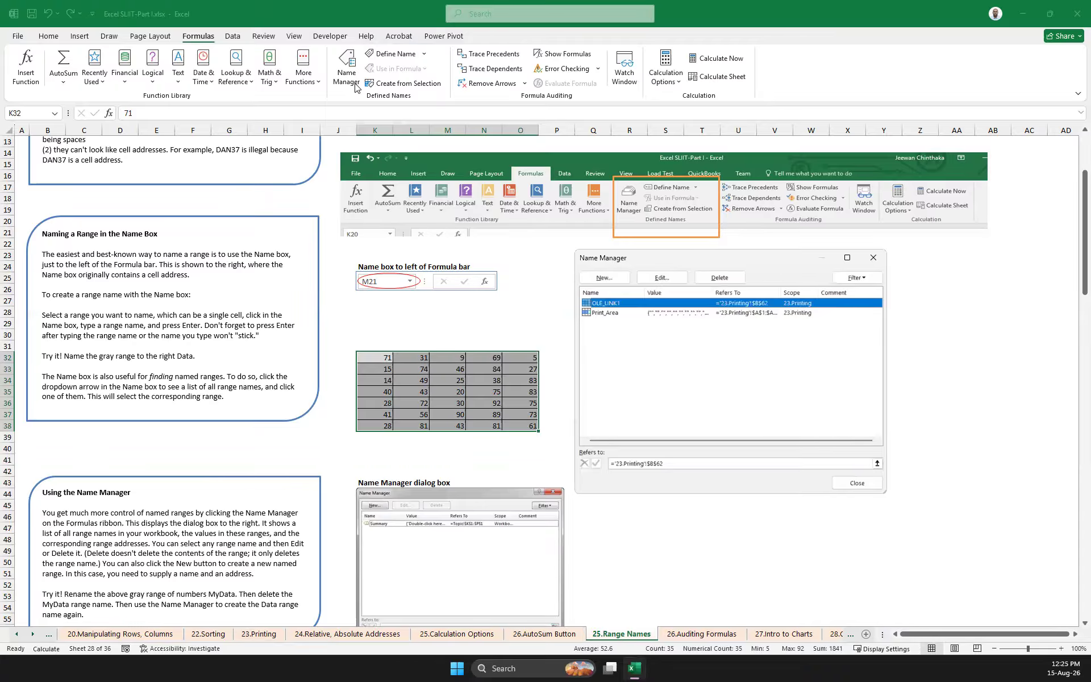
{"action": "left_click", "coordinate": [613, 315]}
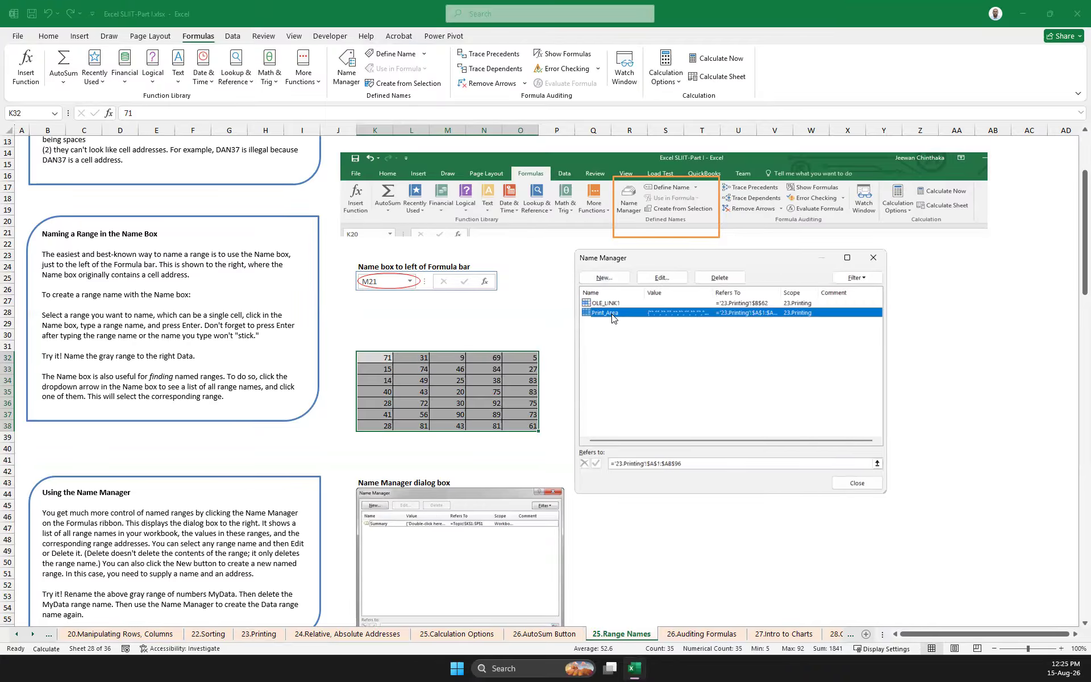
{"action": "left_click", "coordinate": [602, 303]}
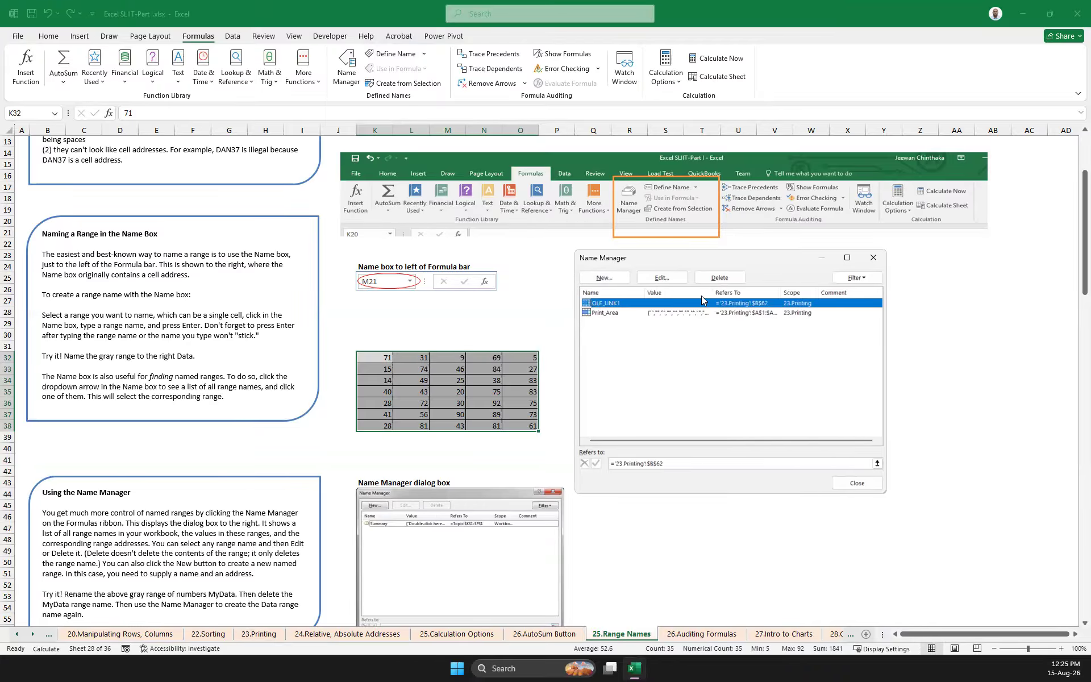
{"action": "left_click", "coordinate": [605, 277]}
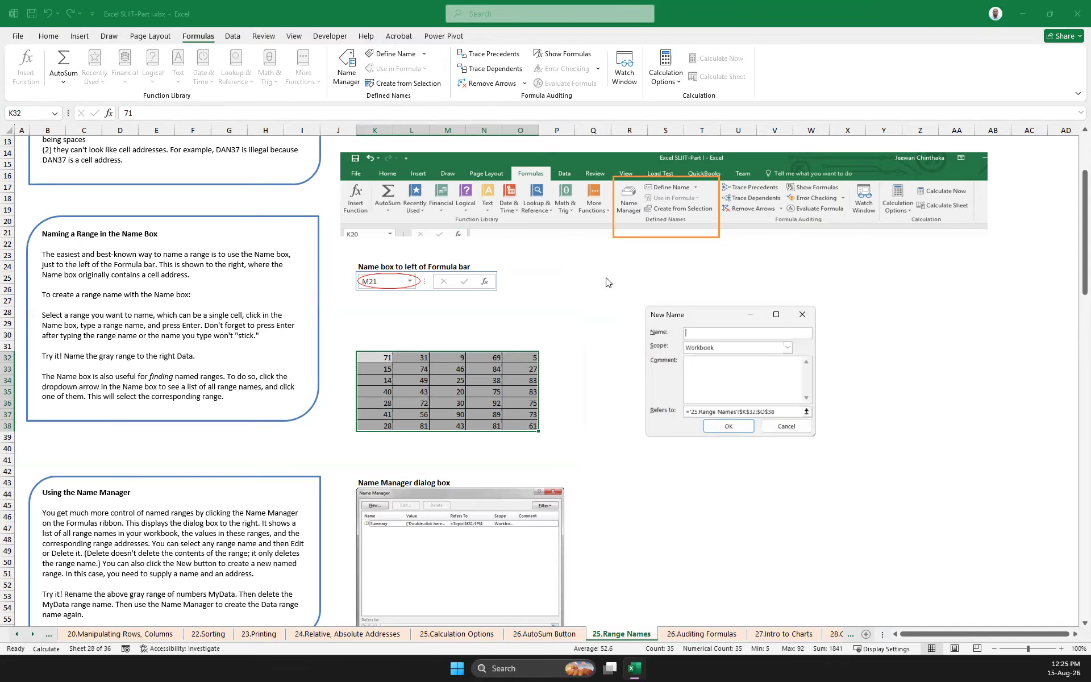
{"action": "type", "text": "numbers"}
{"action": "left_click", "coordinate": [717, 428]}
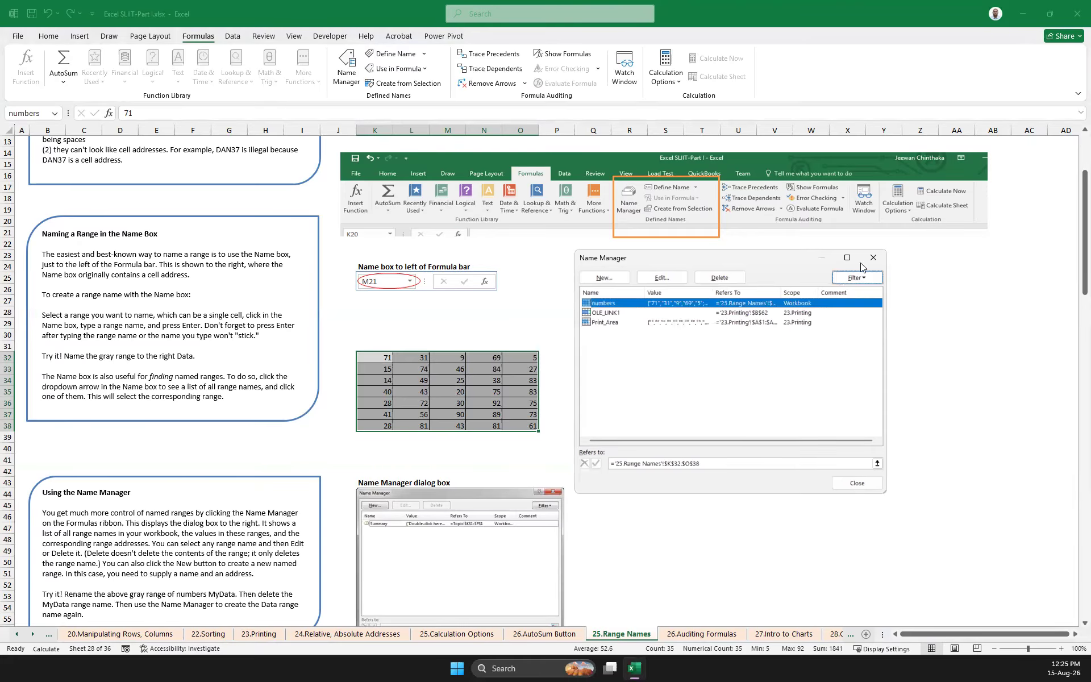
{"action": "left_click", "coordinate": [719, 277]}
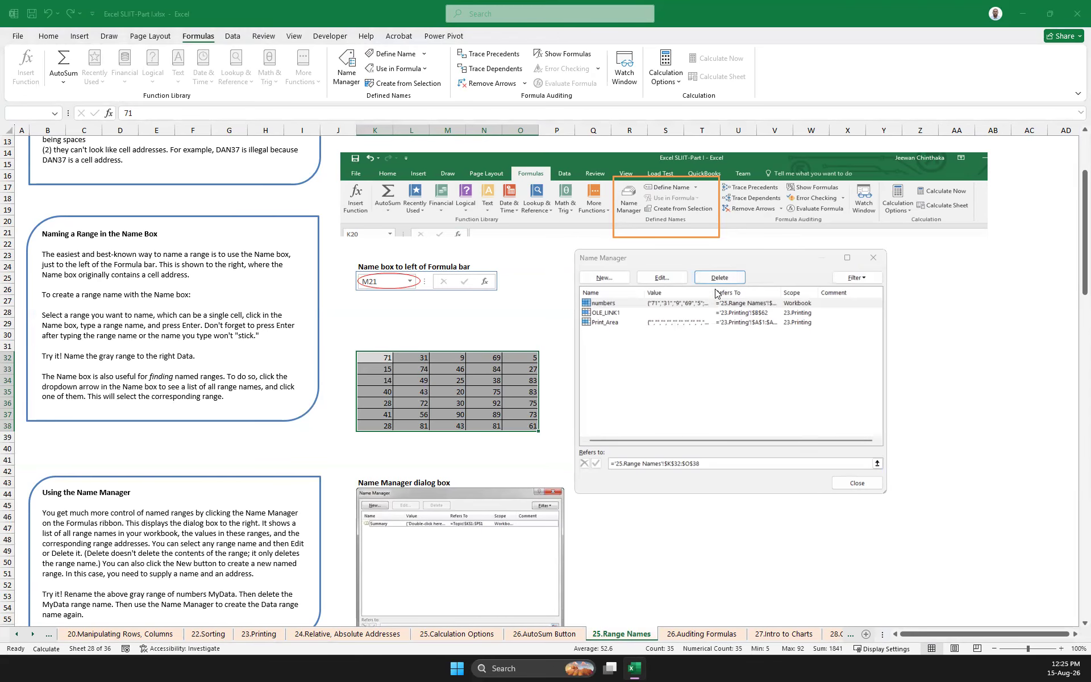
{"action": "left_click", "coordinate": [649, 360]}
Try to create a new workbook name num-1 for the range K32:O38
{"action": "left_click", "coordinate": [604, 277]}
{"action": "type", "text": "num"}
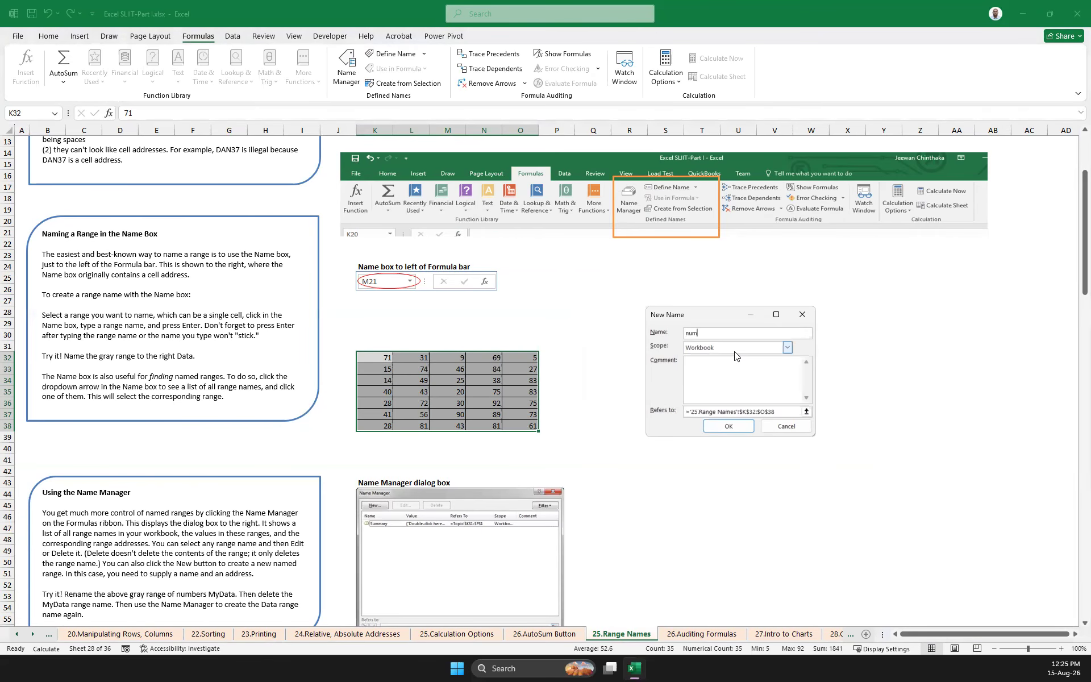
{"action": "type", "text": "1"}
{"action": "key", "text": "BackSpace"}
{"action": "left_click", "coordinate": [729, 425]}
{"action": "left_click", "coordinate": [564, 383]}
{"action": "left_click", "coordinate": [707, 333]}
{"action": "type", "text": "-1"}
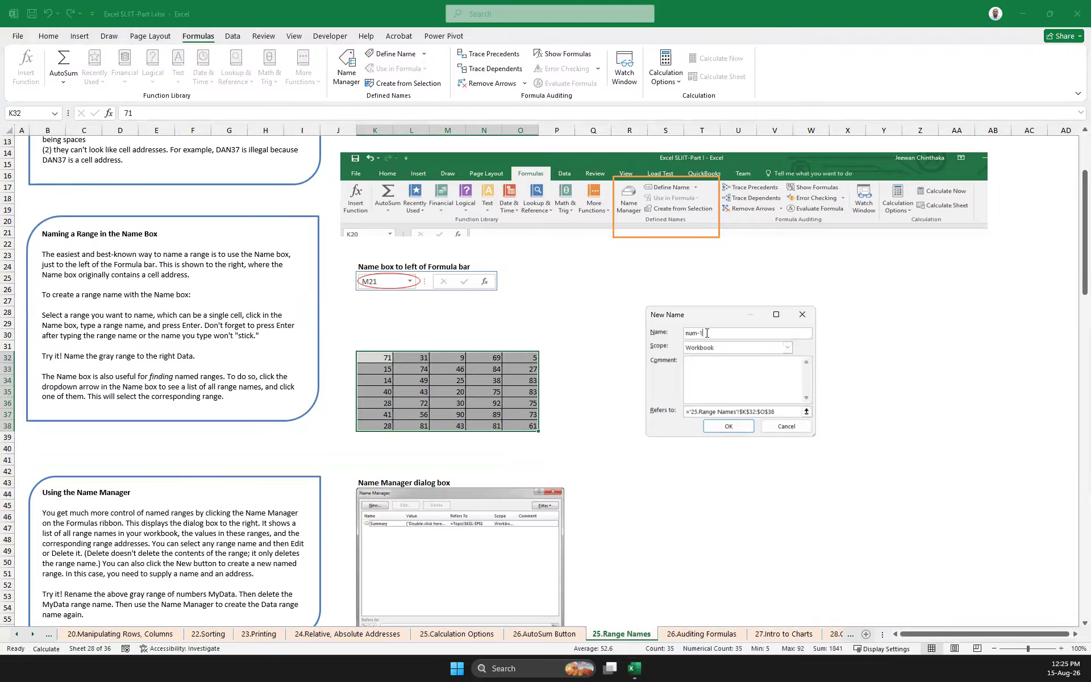
{"action": "left_click", "coordinate": [733, 427]}
{"action": "left_click", "coordinate": [549, 380]}
Set the new name to nums for K32:O38 with Workbook scope, and close the Name Manager
{"action": "left_click", "coordinate": [722, 332]}
{"action": "key", "text": "BackSpace"}
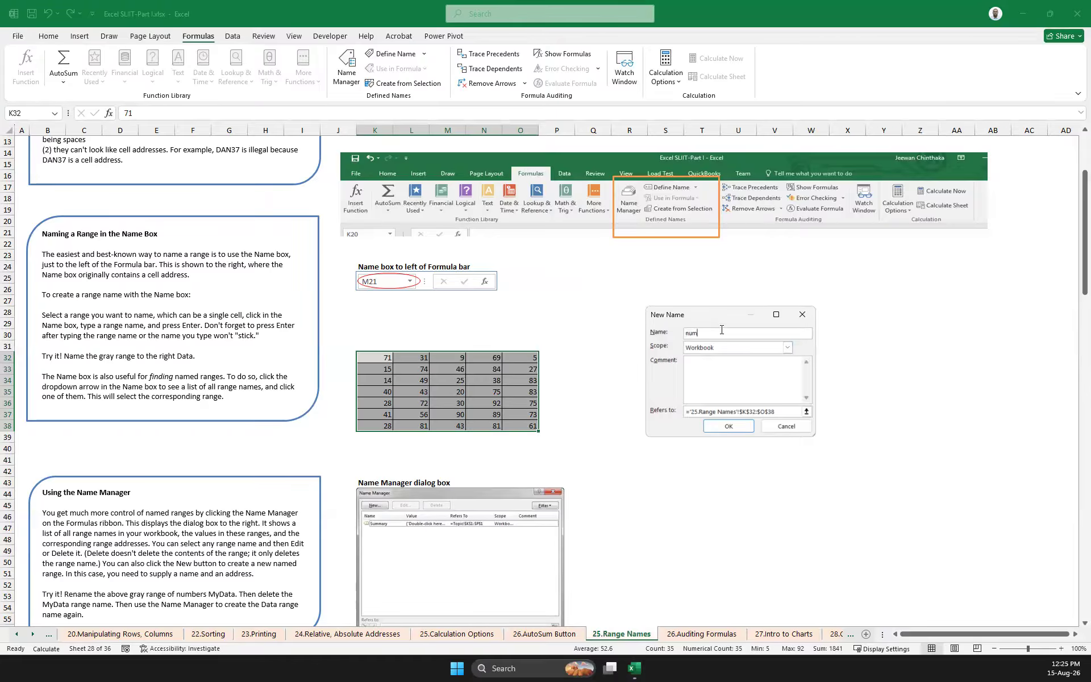
{"action": "type", "text": "s"}
{"action": "left_click", "coordinate": [729, 426]}
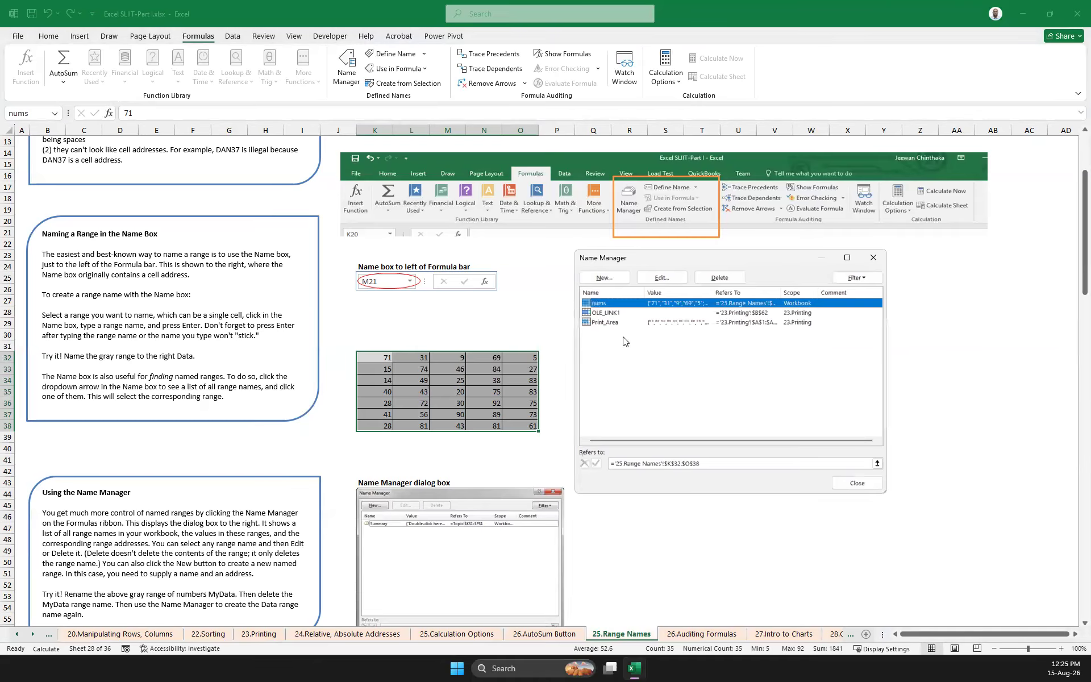
{"action": "left_click", "coordinate": [874, 258]}
Enter the formula =SUM(nums) in cell W49, using the defined name instead of cell references
{"action": "left_click", "coordinate": [693, 370]}
{"action": "scroll", "coordinate": [730, 391], "scroll_direction": "down", "scroll_amount": 8}
{"action": "left_click", "coordinate": [858, 385]}
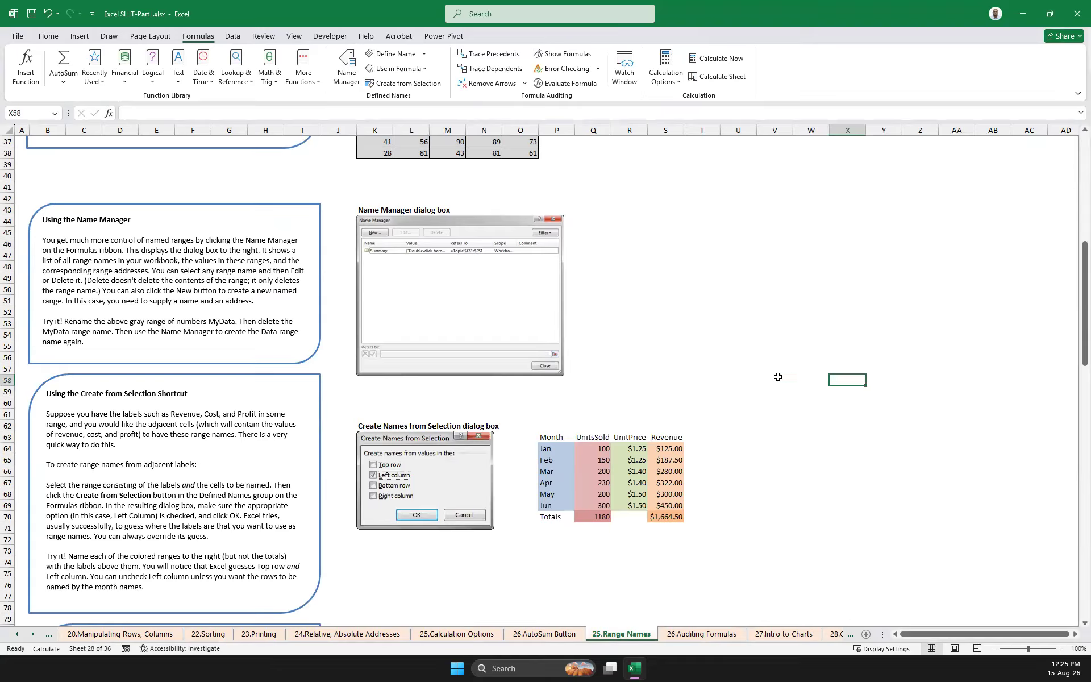
{"action": "scroll", "coordinate": [780, 377], "scroll_direction": "up", "scroll_amount": 4}
{"action": "left_click", "coordinate": [824, 411]}
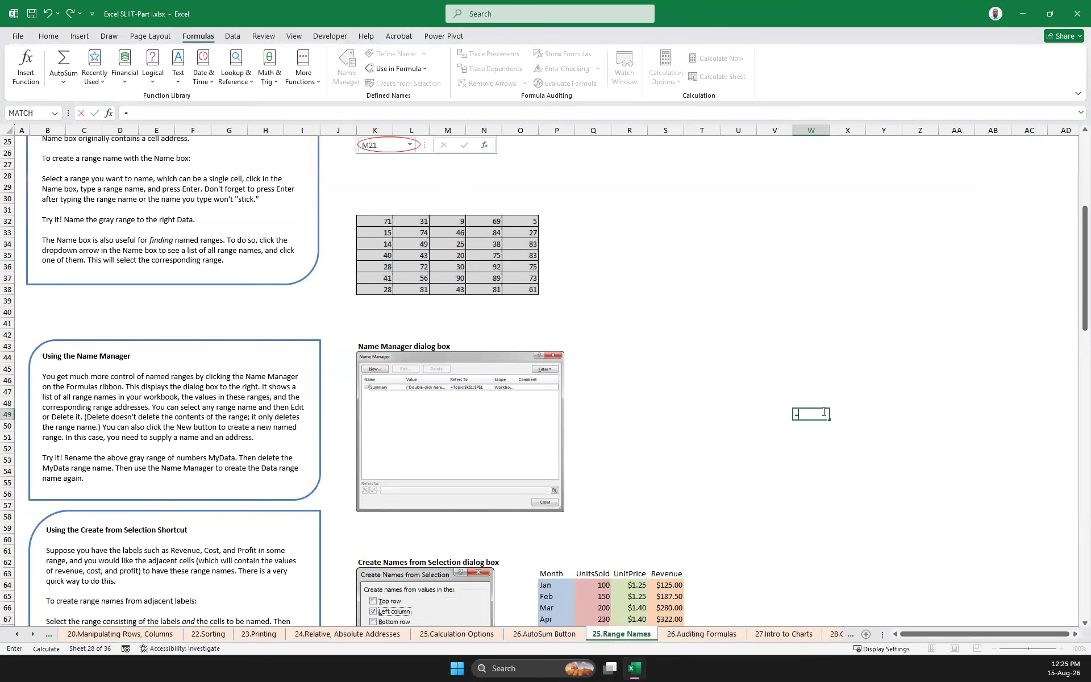
{"action": "type", "text": "=sum("}
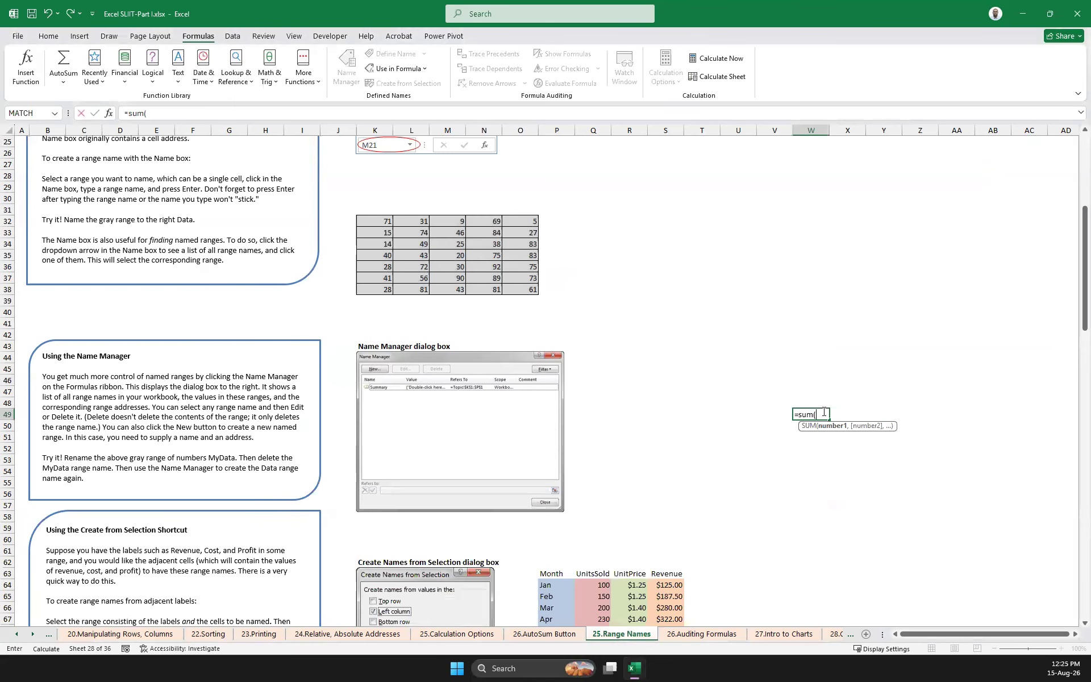
{"action": "type", "text": "n"}
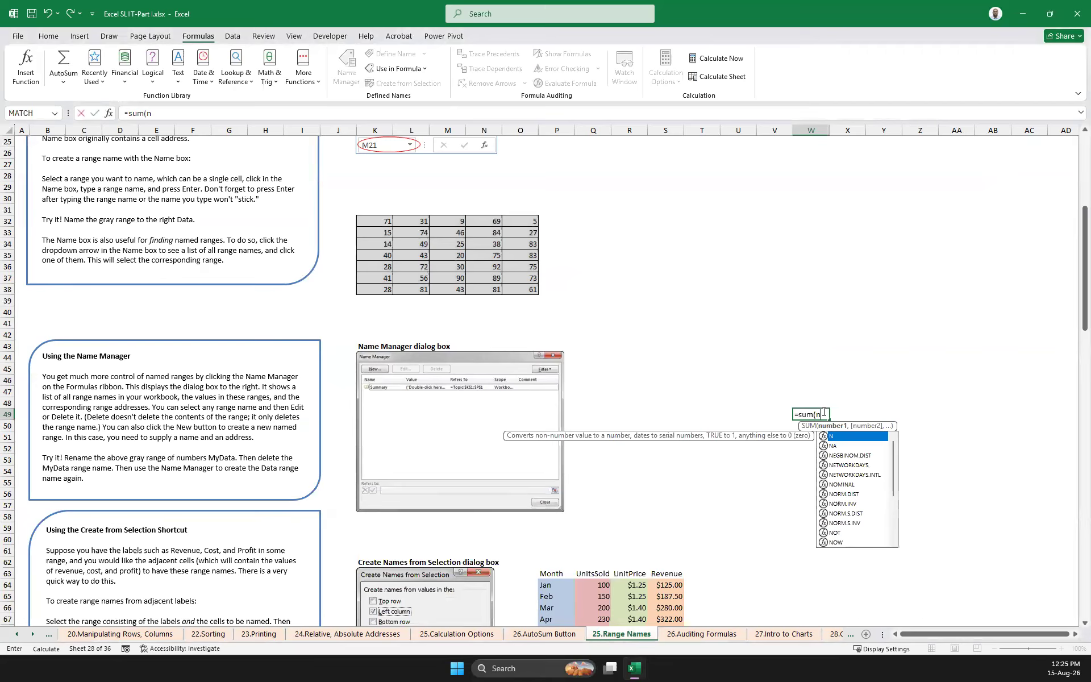
{"action": "type", "text": "u"}
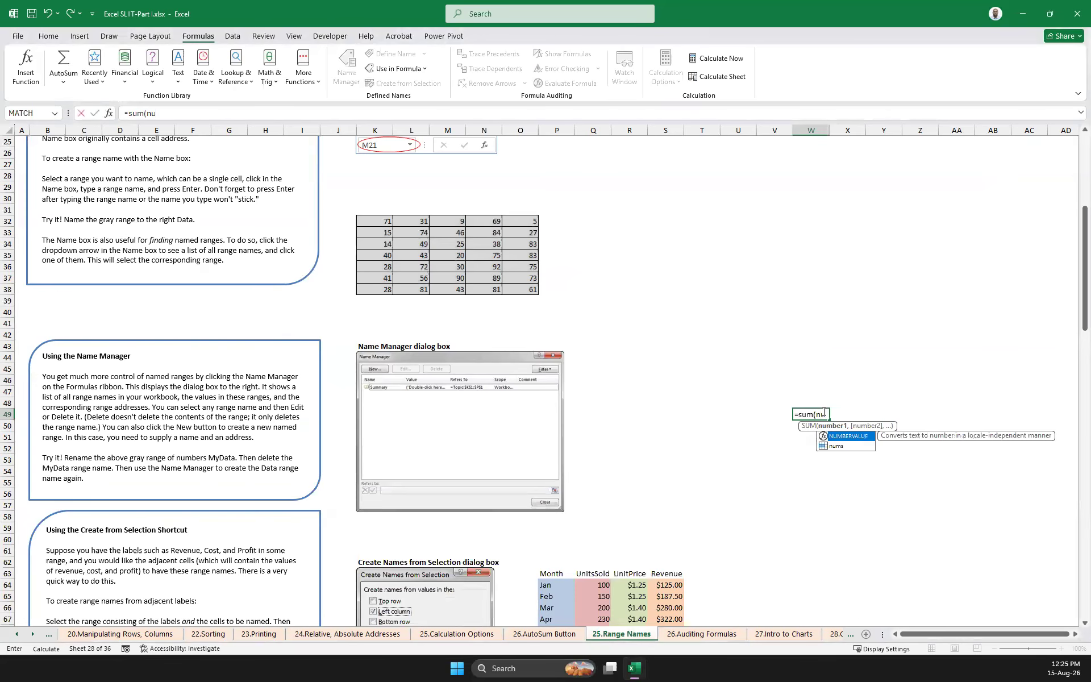
{"action": "left_click", "coordinate": [833, 446]}
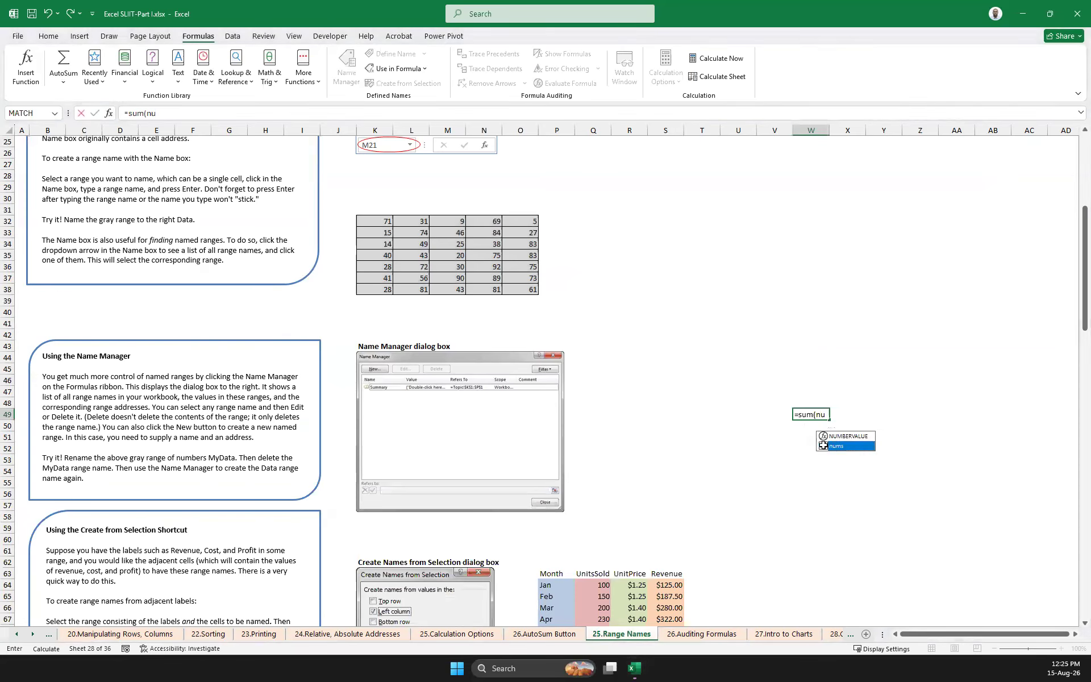
{"action": "double_click", "coordinate": [825, 447]}
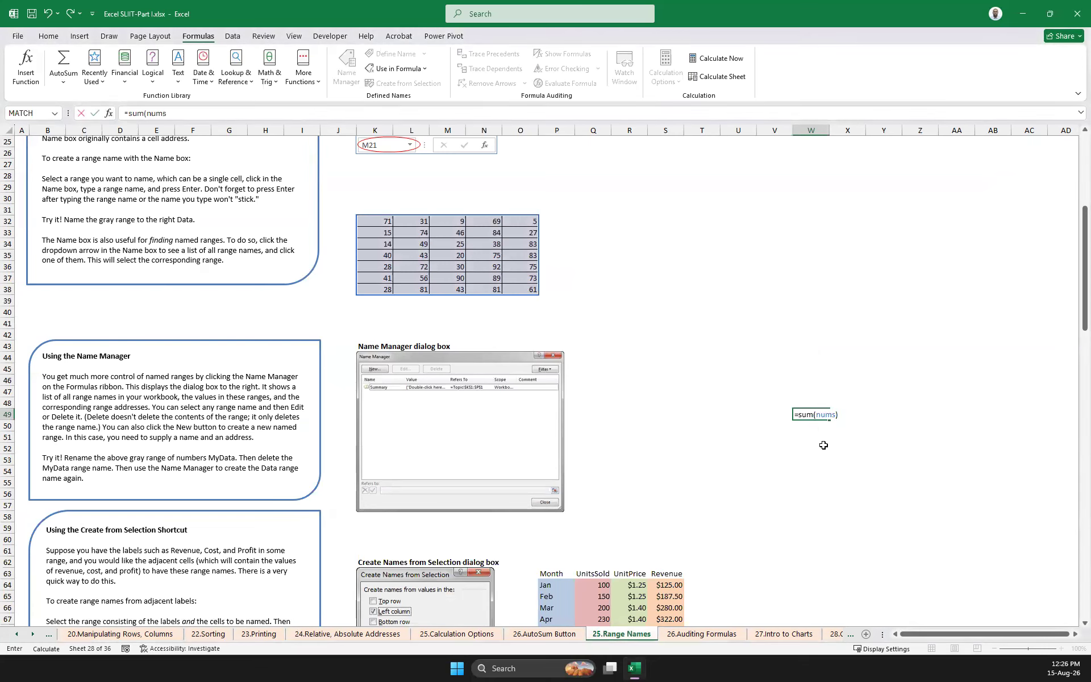
{"action": "key", "text": "Return"}
{"action": "left_click", "coordinate": [822, 411]}
Enter the formula =COUNT(nums) in cell V45, inserting nums from the workbook's defined names
{"action": "left_click", "coordinate": [785, 368]}
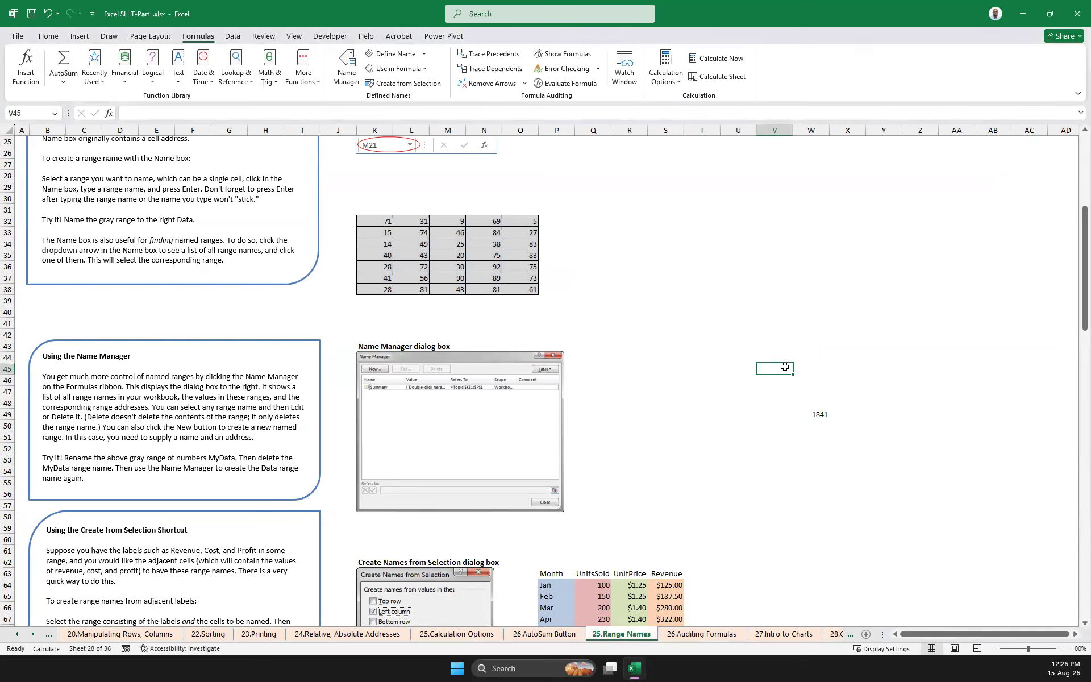
{"action": "type", "text": "="}
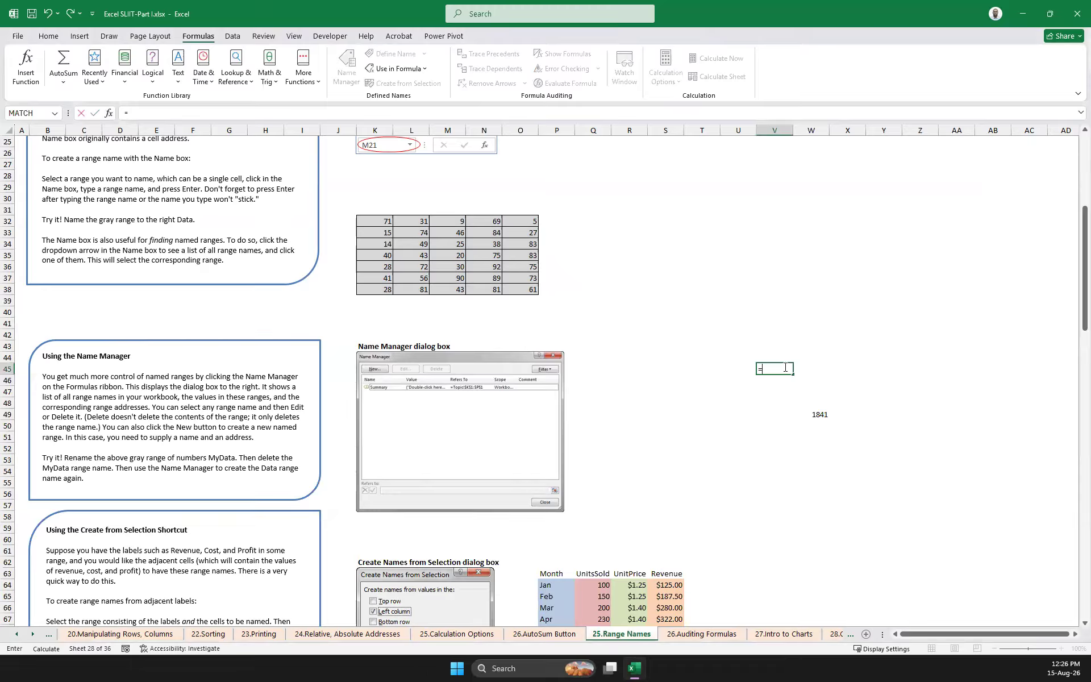
{"action": "type", "text": "count"}
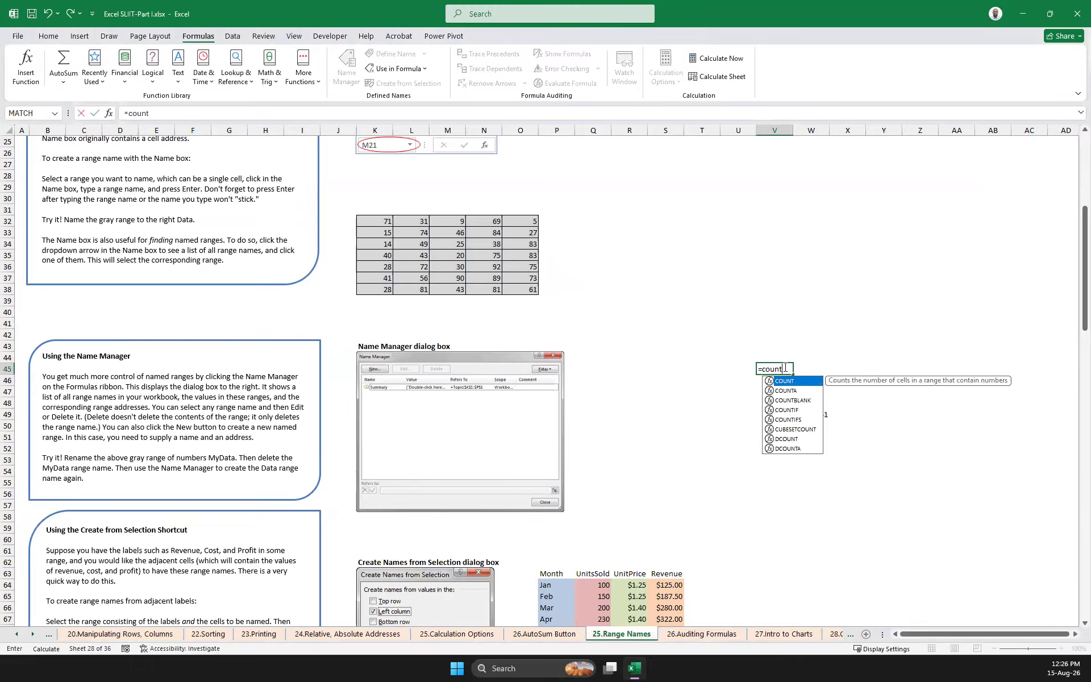
{"action": "type", "text": "("}
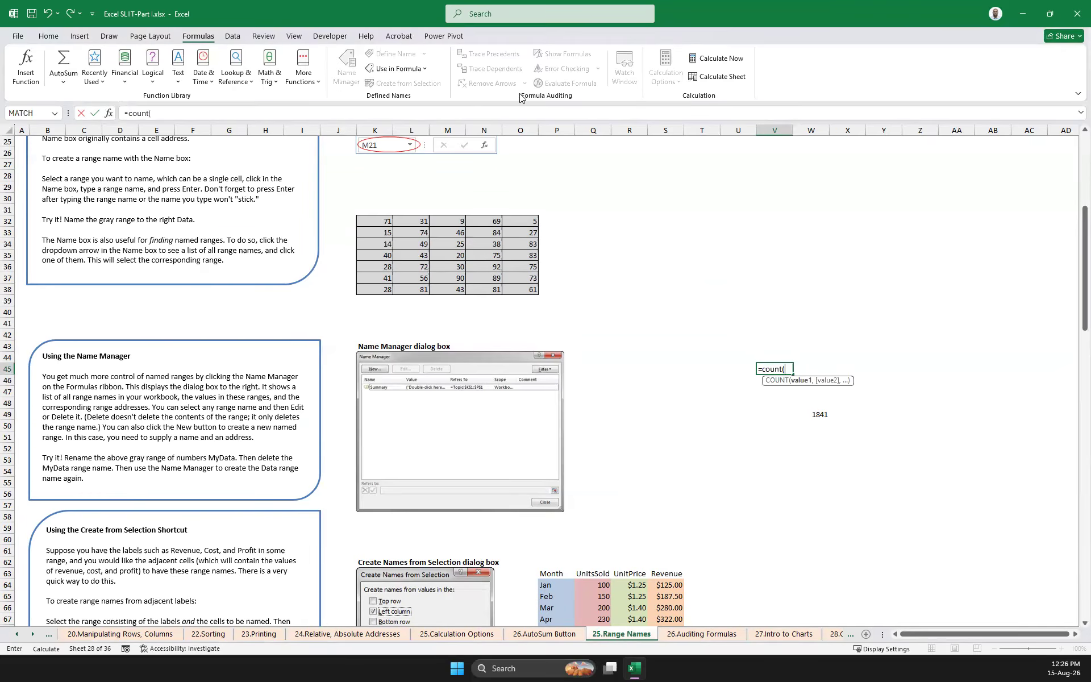
{"action": "left_click", "coordinate": [426, 69]}
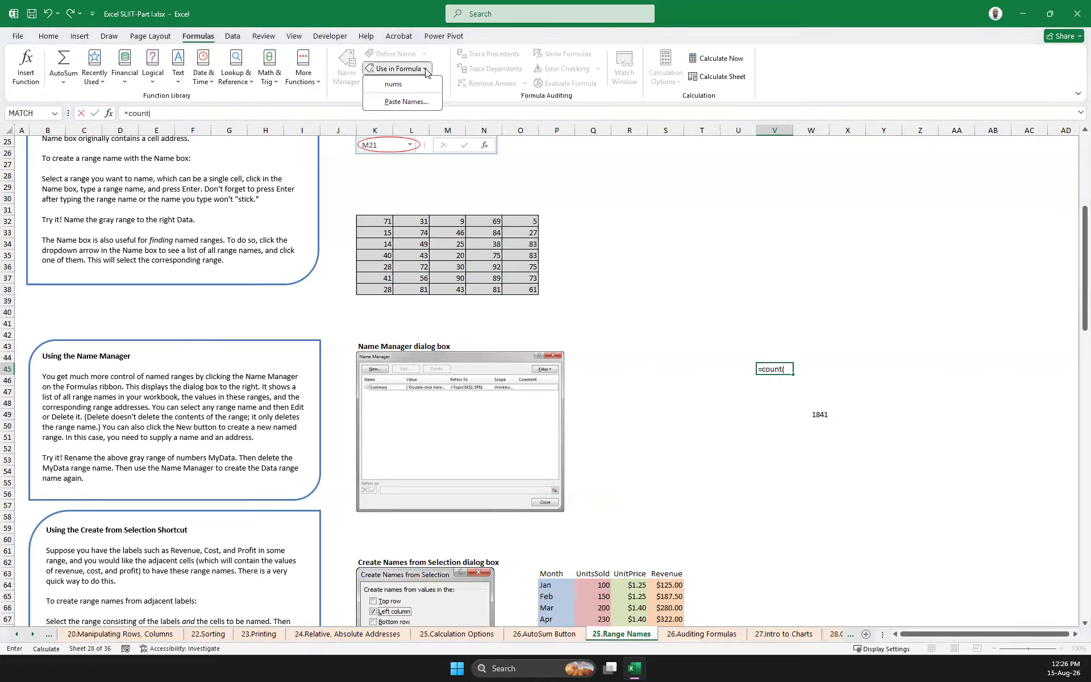
{"action": "left_click", "coordinate": [394, 84]}
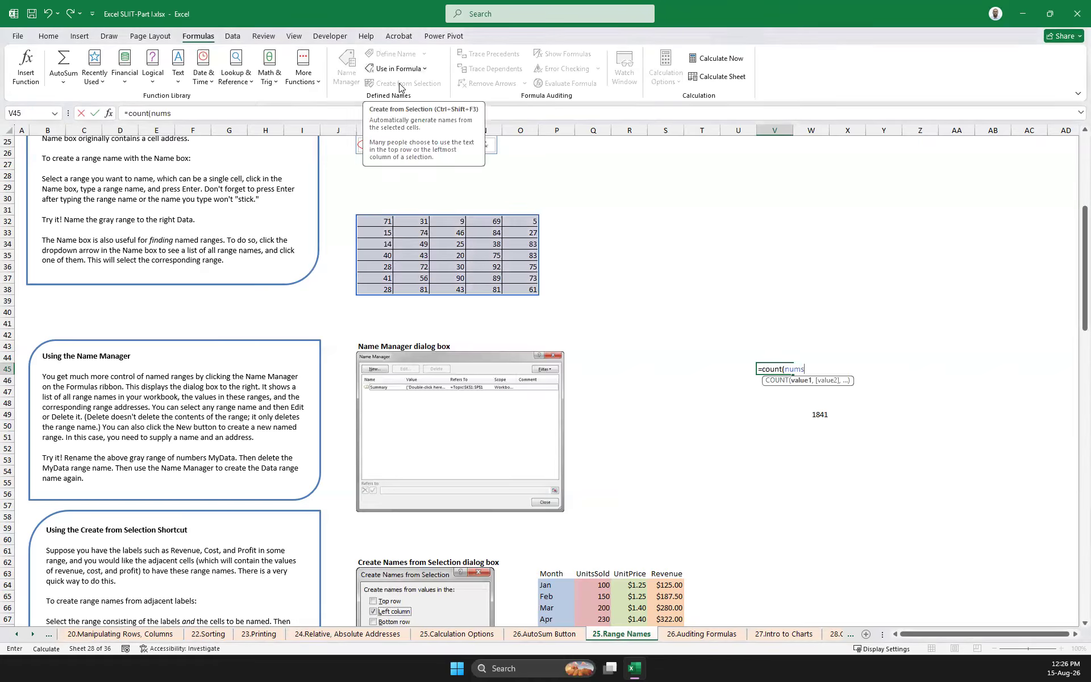
{"action": "type", "text": ")"}
{"action": "key", "text": "Return"}
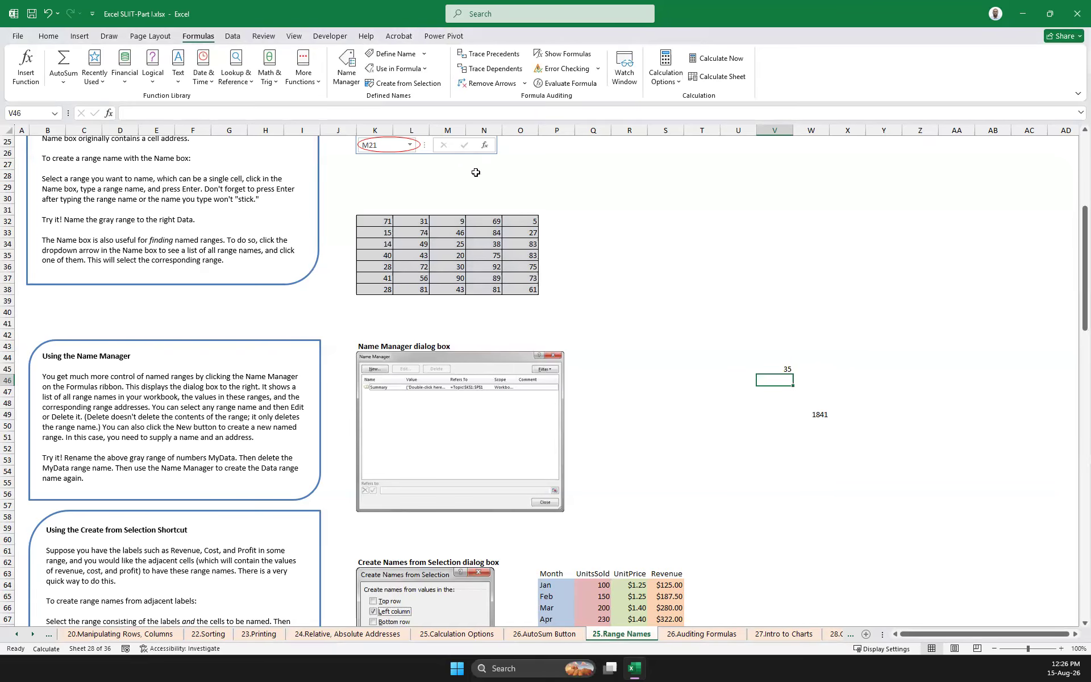
Select the gray number range K32:O38 to review the cells covered by the defined name
{"action": "scroll", "coordinate": [628, 312], "scroll_direction": "down", "scroll_amount": 1}
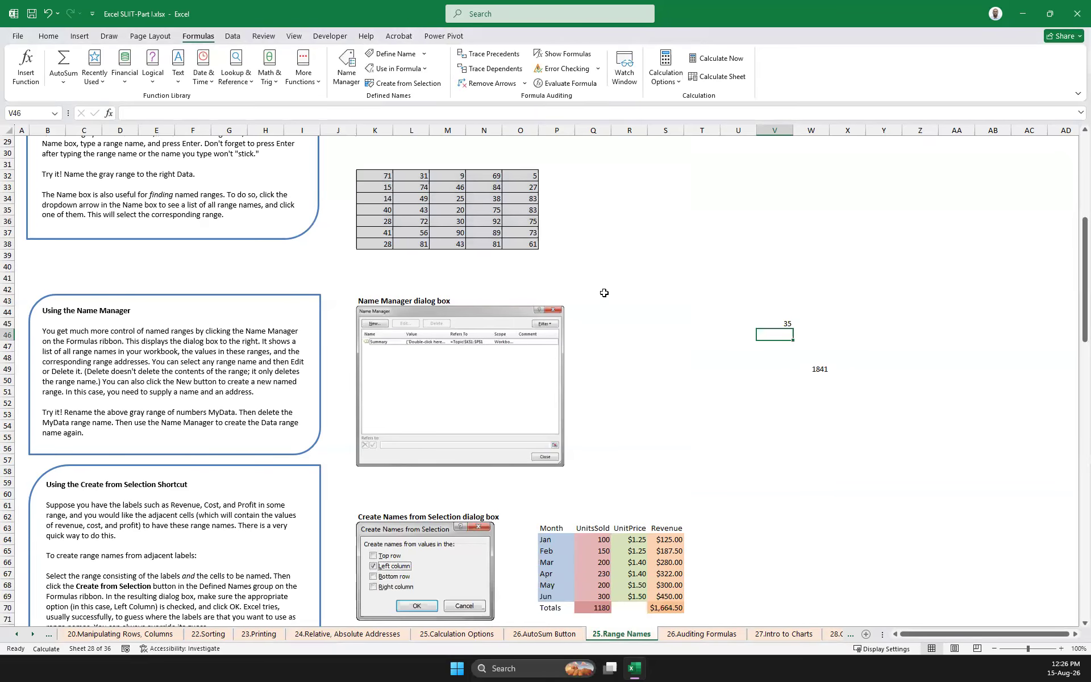
{"action": "scroll", "coordinate": [604, 293], "scroll_direction": "down", "scroll_amount": 3}
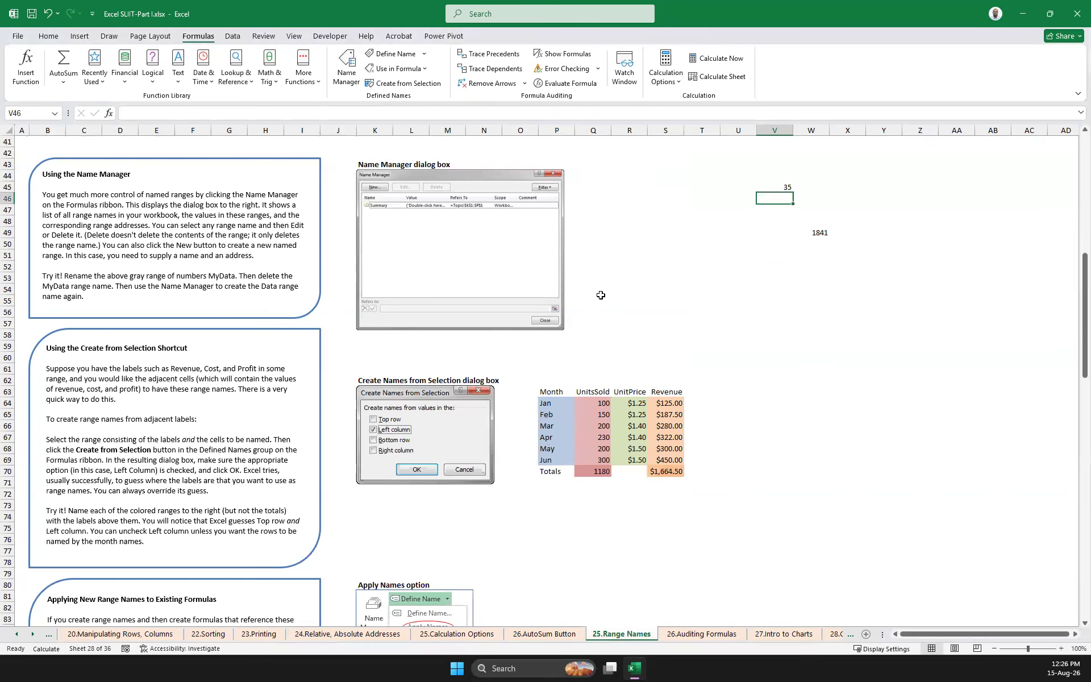
{"action": "scroll", "coordinate": [796, 274], "scroll_direction": "up", "scroll_amount": 3}
{"action": "left_click_drag", "start_coordinate": [374, 175], "coordinate": [517, 243]}
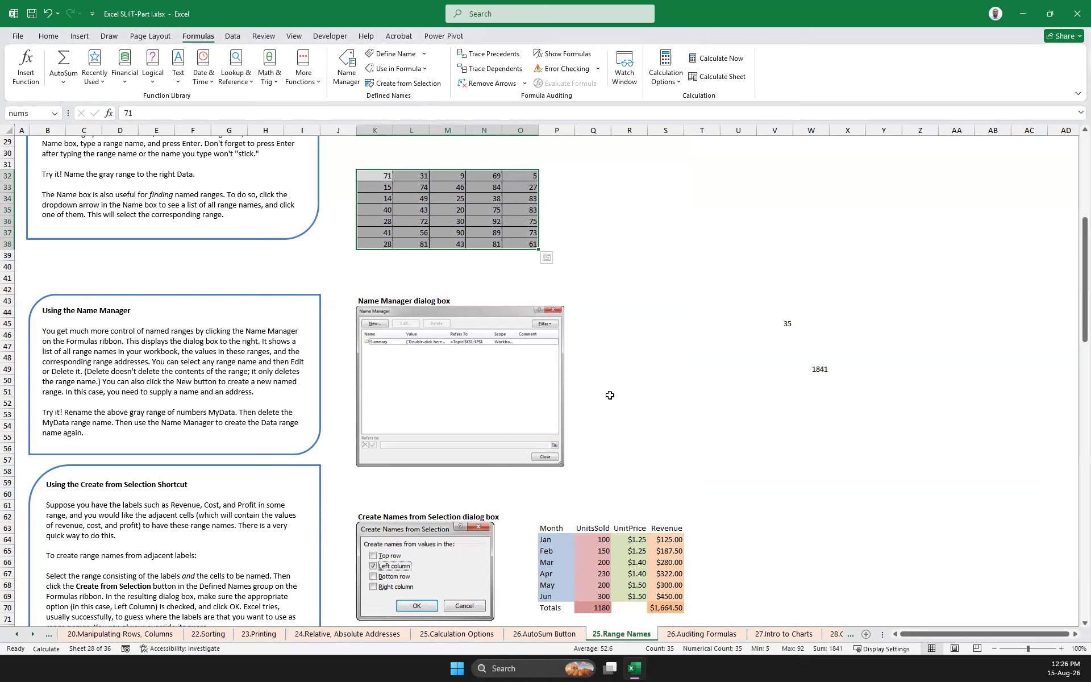
{"action": "scroll", "coordinate": [547, 505], "scroll_direction": "down", "scroll_amount": 1}
{"action": "left_click_drag", "start_coordinate": [548, 494], "coordinate": [547, 551]}
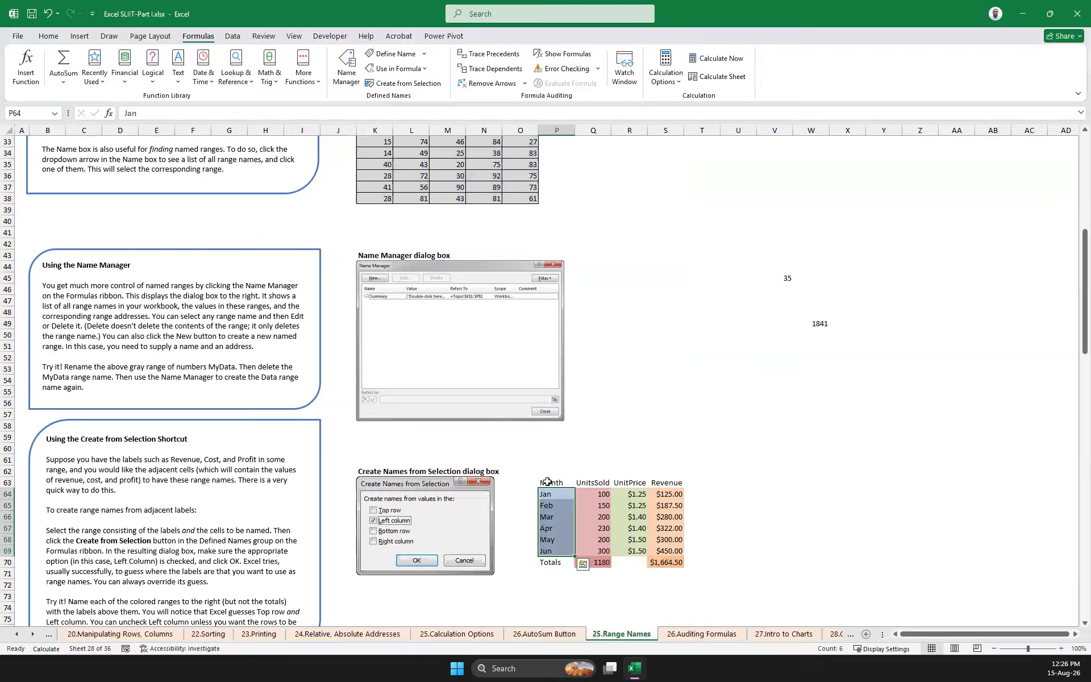
{"action": "left_click", "coordinate": [773, 410]}
{"action": "scroll", "coordinate": [660, 419], "scroll_direction": "up", "scroll_amount": 3}
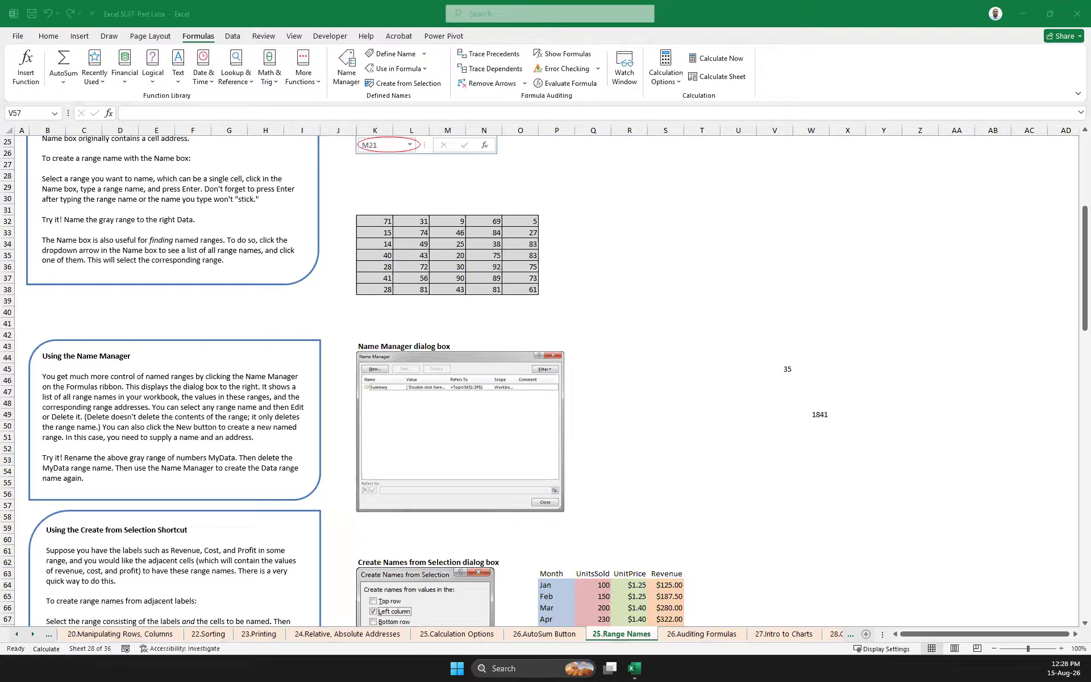
Try to create a range name from the top row of the month cells P64:P69, without including the Month header
{"action": "scroll", "coordinate": [583, 351], "scroll_direction": "down", "scroll_amount": 4}
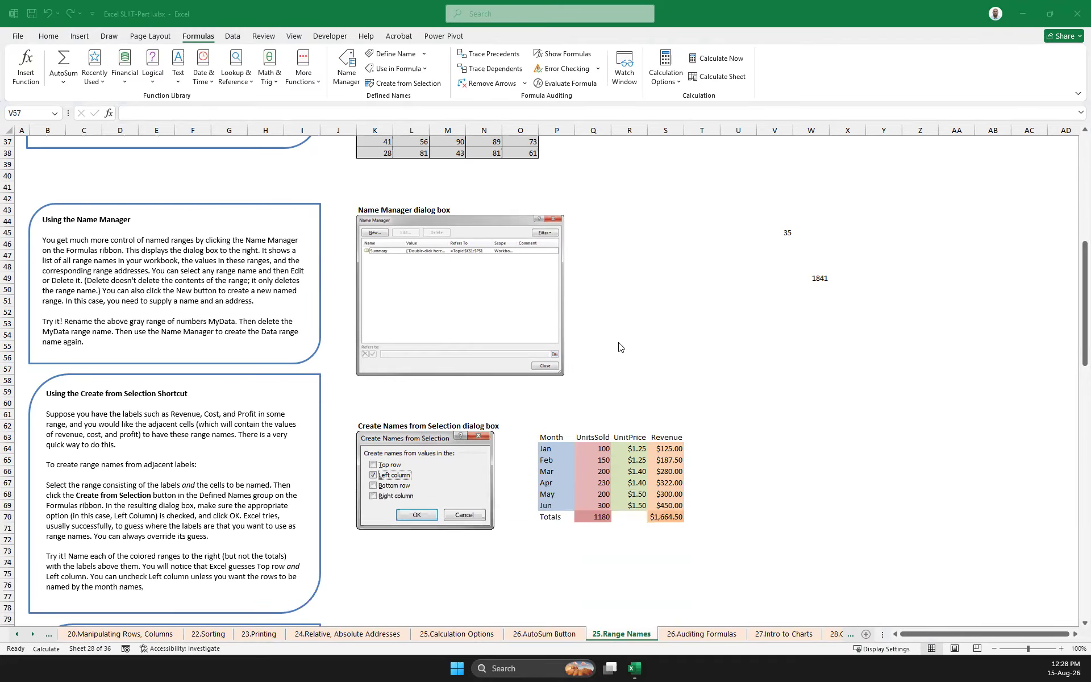
{"action": "left_click", "coordinate": [551, 451]}
{"action": "left_click_drag", "start_coordinate": [551, 452], "coordinate": [552, 506]}
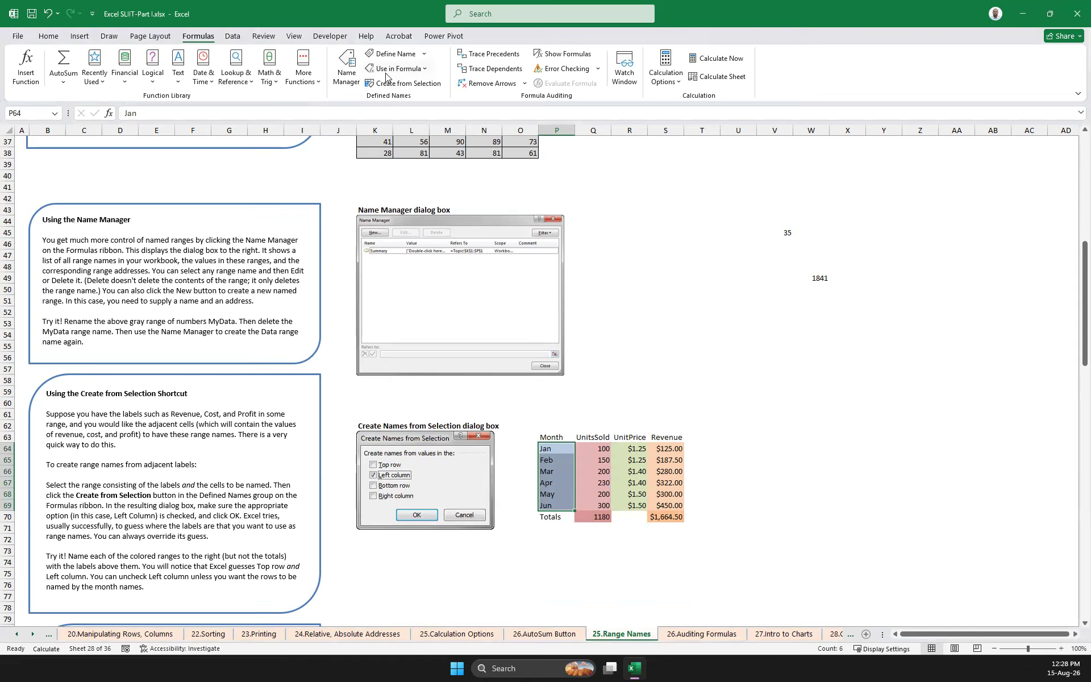
{"action": "left_click", "coordinate": [413, 86]}
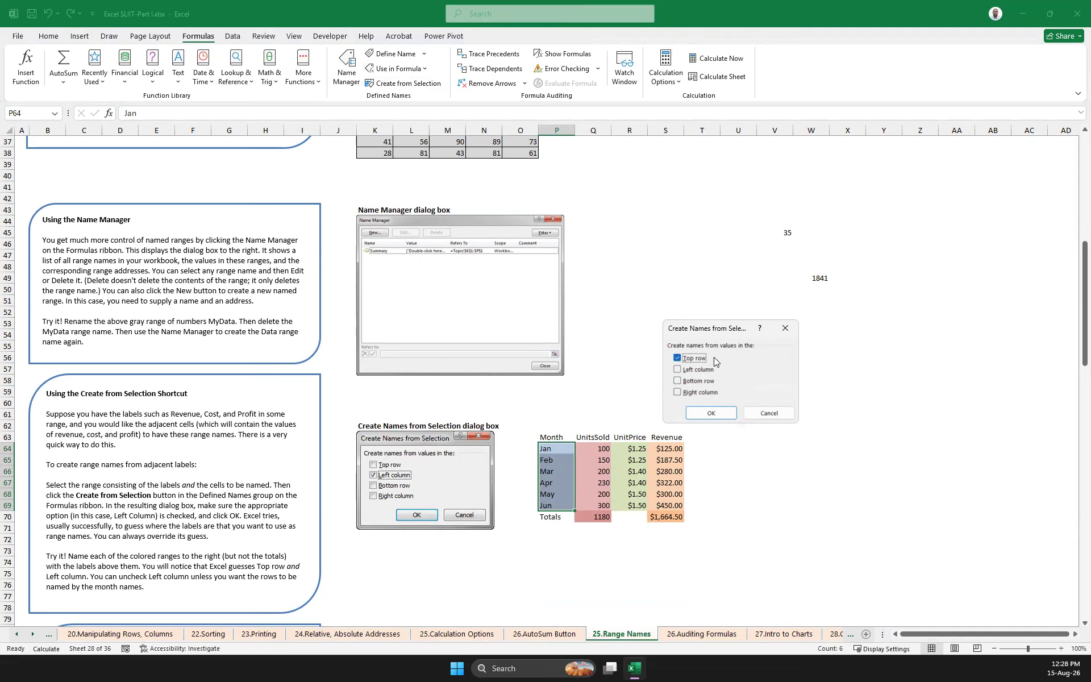
{"action": "left_click", "coordinate": [710, 415]}
Delete the Jan range name in the Name Manager and close it
{"action": "left_click_drag", "start_coordinate": [554, 448], "coordinate": [556, 505]}
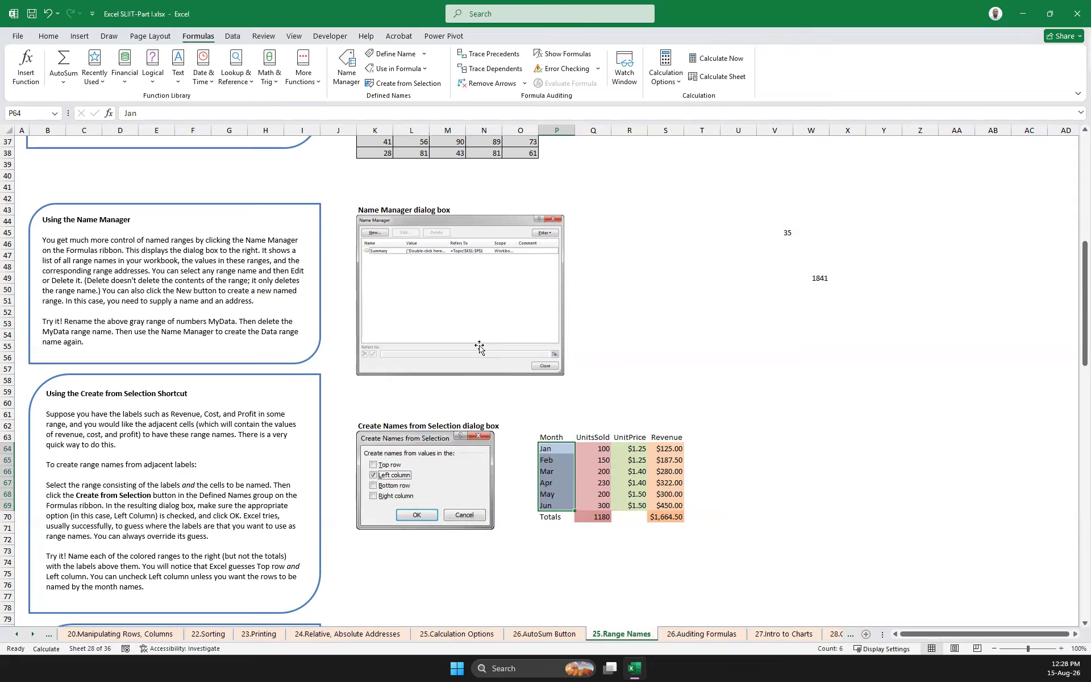
{"action": "left_click", "coordinate": [546, 450]}
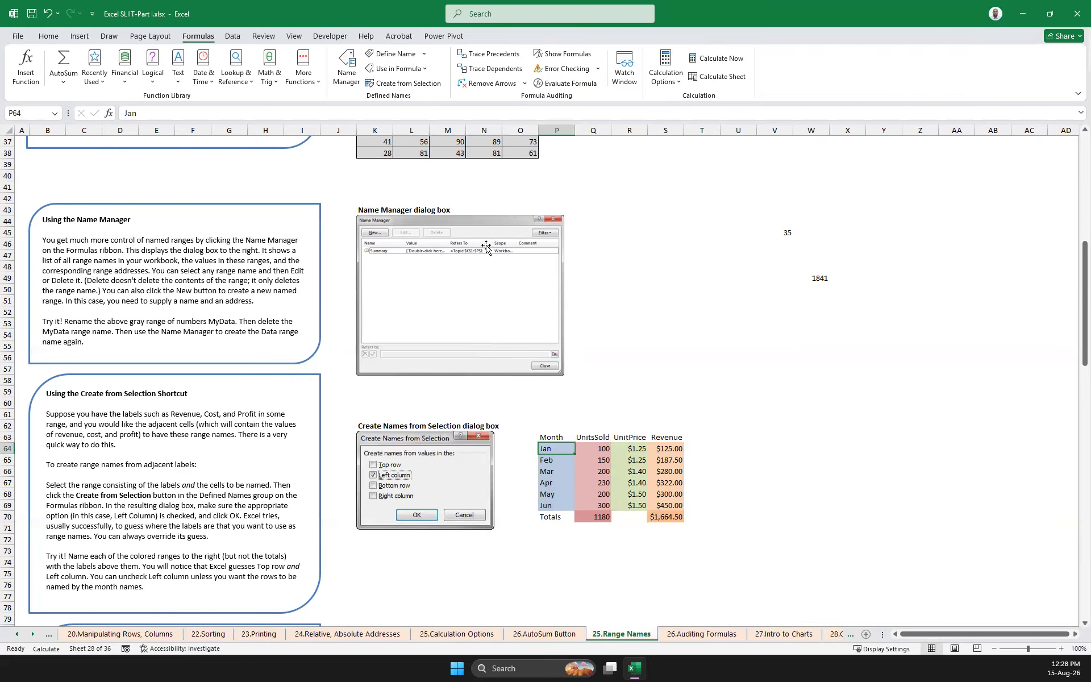
{"action": "left_click", "coordinate": [347, 67]}
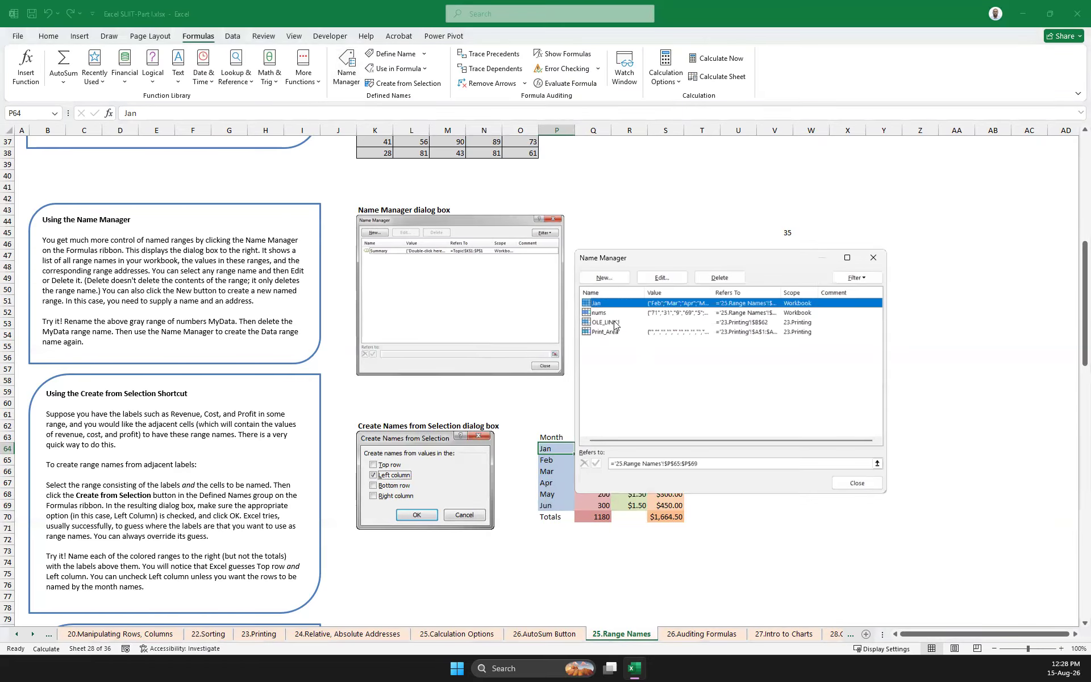
{"action": "left_click_drag", "start_coordinate": [662, 259], "coordinate": [812, 296]}
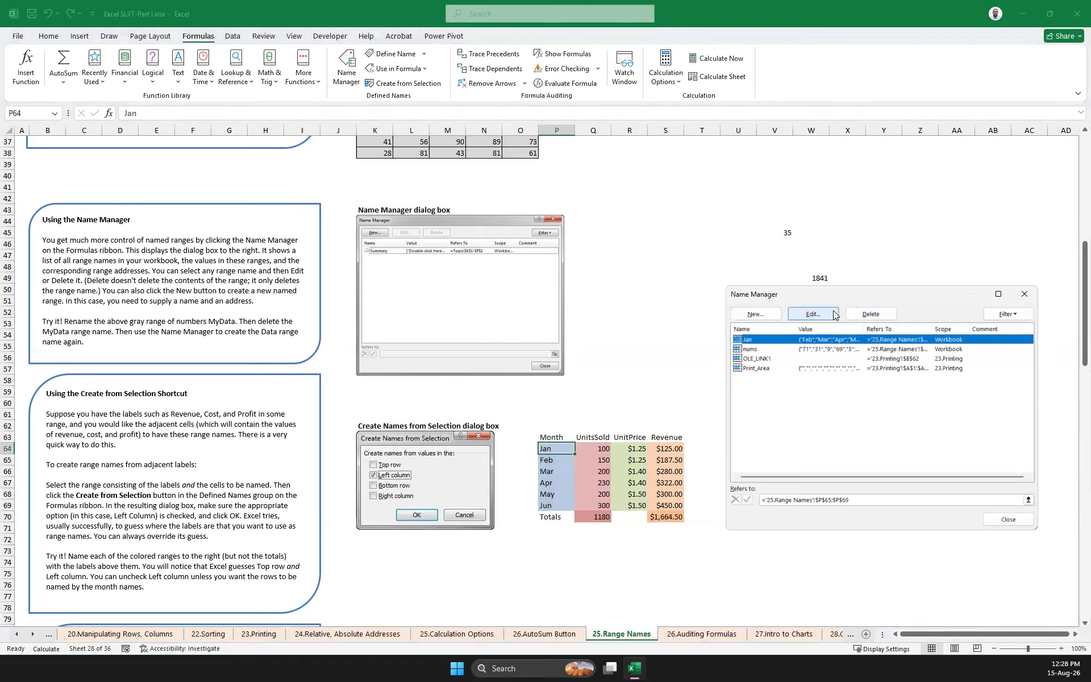
{"action": "left_click", "coordinate": [871, 314]}
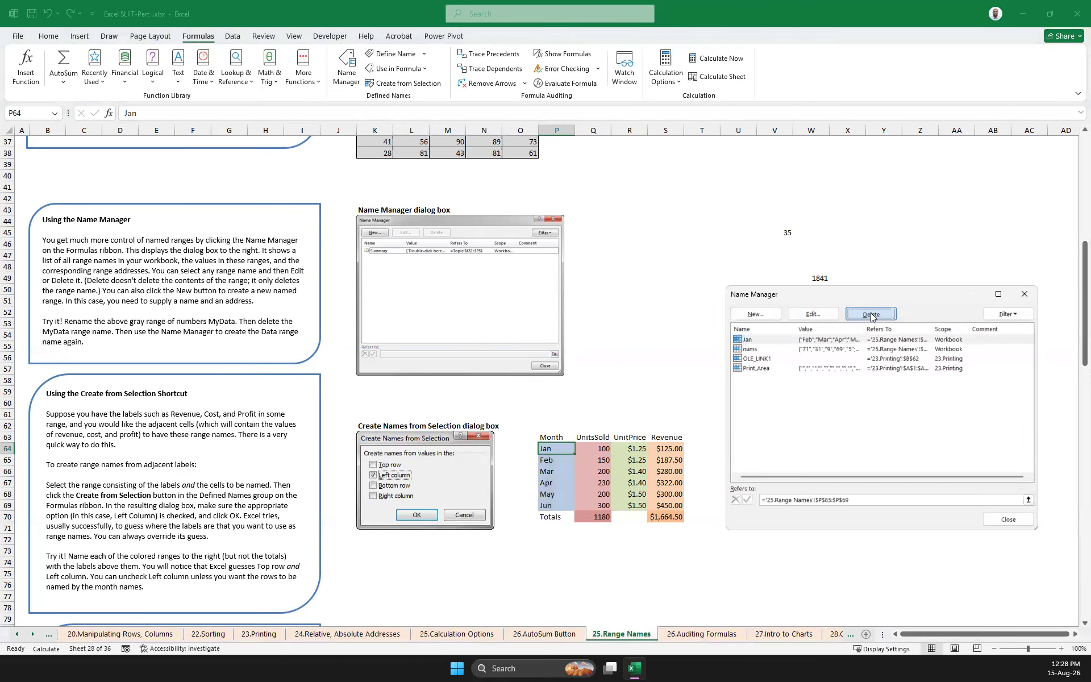
{"action": "left_click", "coordinate": [534, 360]}
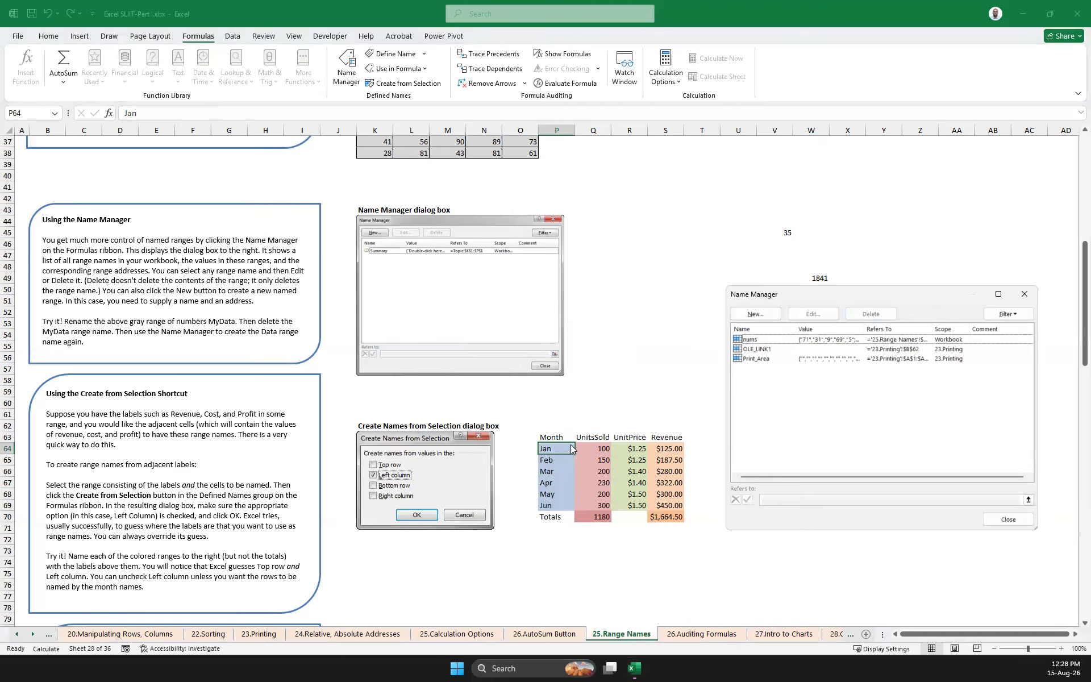
{"action": "left_click", "coordinate": [1025, 294]}
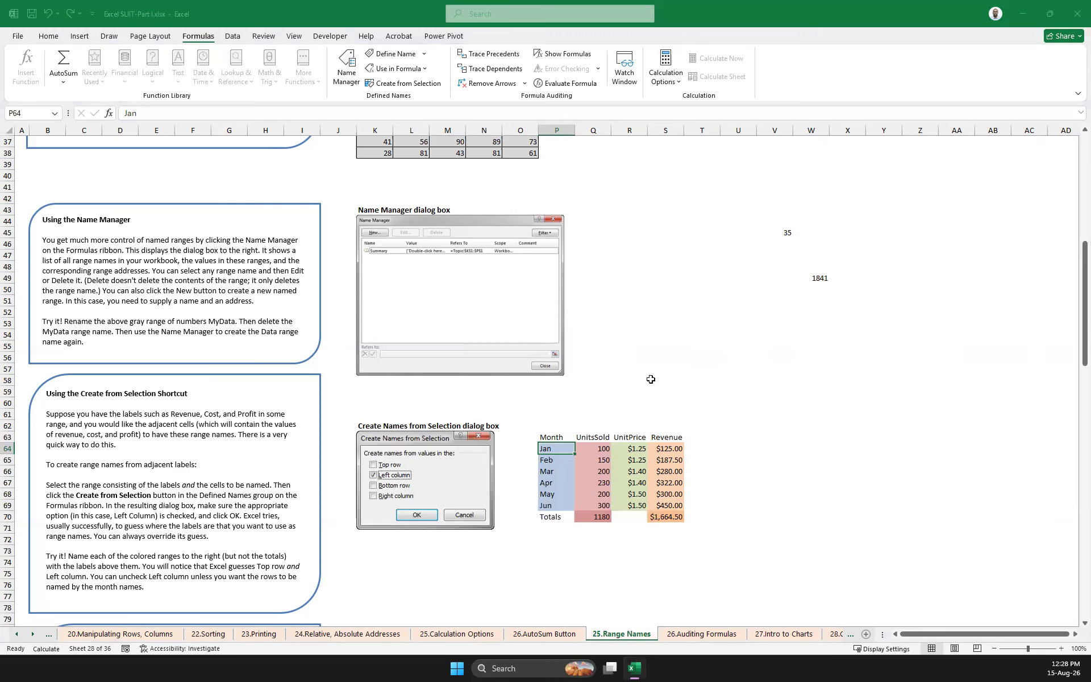
{"action": "left_click", "coordinate": [665, 380]}
Create a range name from the top row of P63:P69, including the Month header, and check it in the Name Manager
{"action": "left_click_drag", "start_coordinate": [552, 440], "coordinate": [554, 506]}
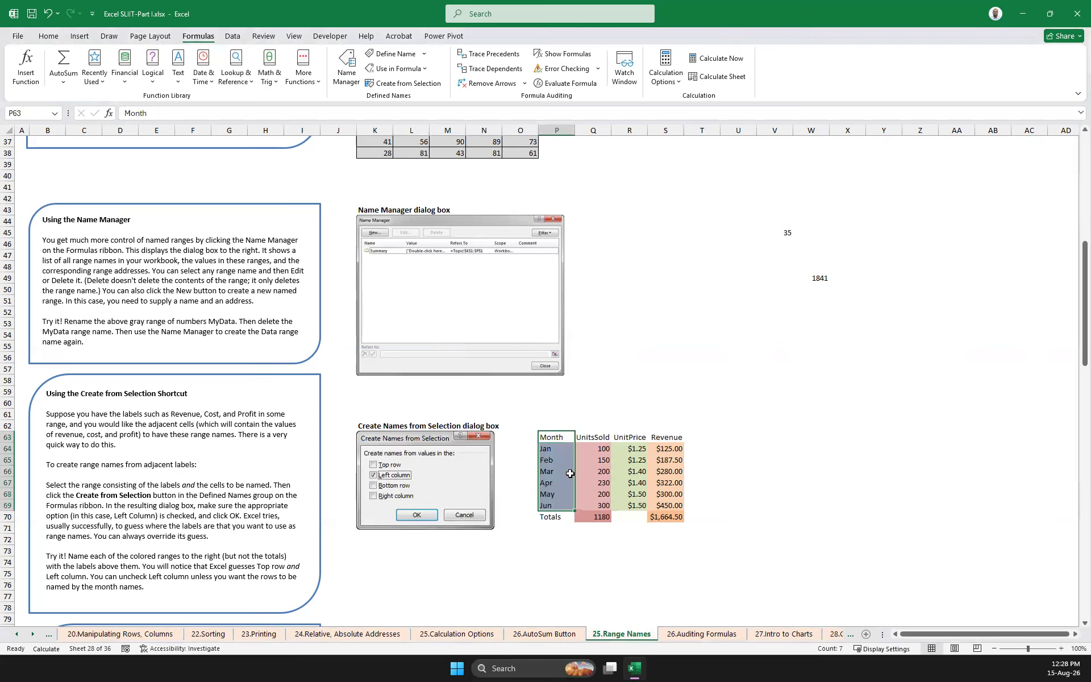
{"action": "left_click", "coordinate": [415, 84]}
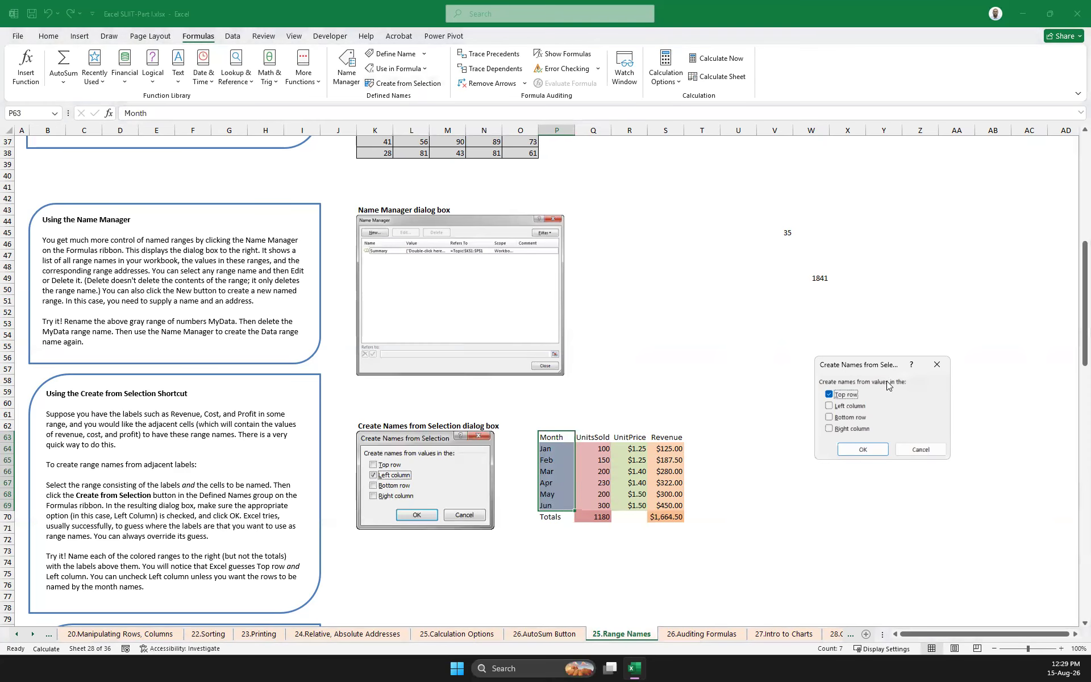
{"action": "left_click", "coordinate": [863, 450]}
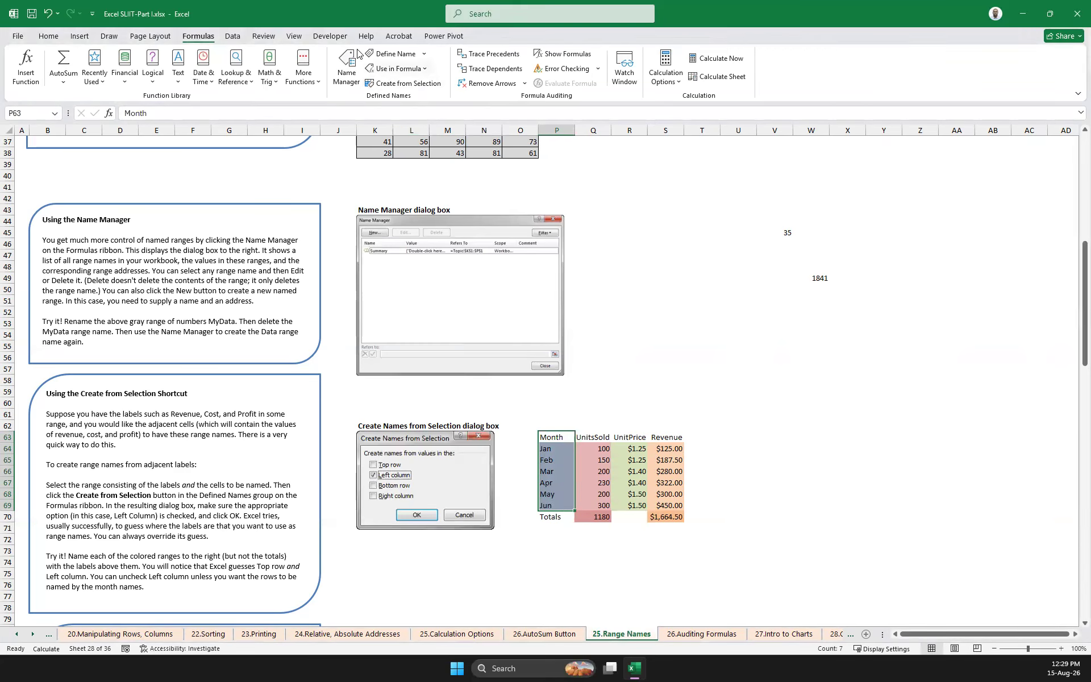
{"action": "key", "text": "ctrl+F3"}
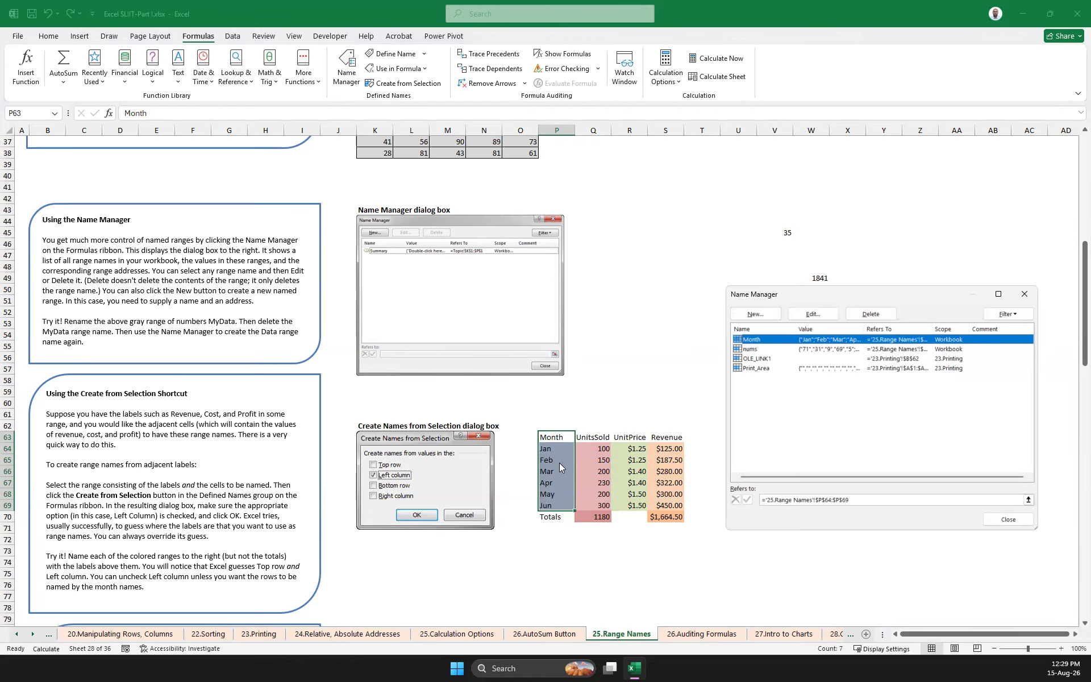
{"action": "left_click", "coordinate": [1025, 294]}
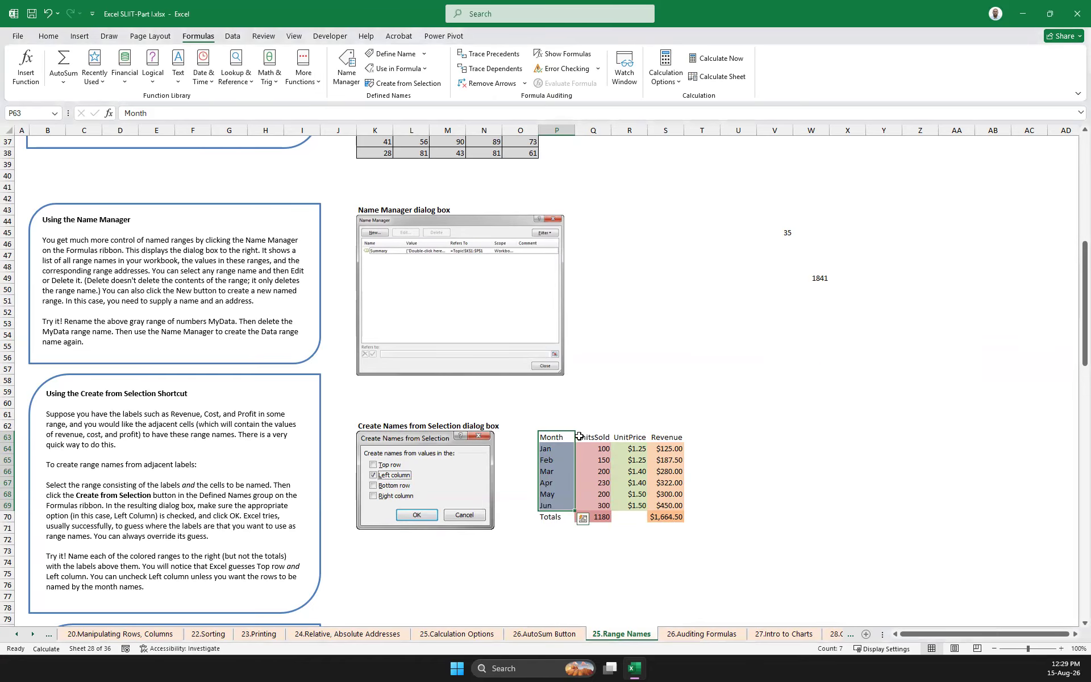
Create range names from the top-row headers of the UnitsSold column Q63:Q69 and the UnitPrice column R63:R69
{"action": "left_click_drag", "start_coordinate": [590, 436], "coordinate": [592, 504]}
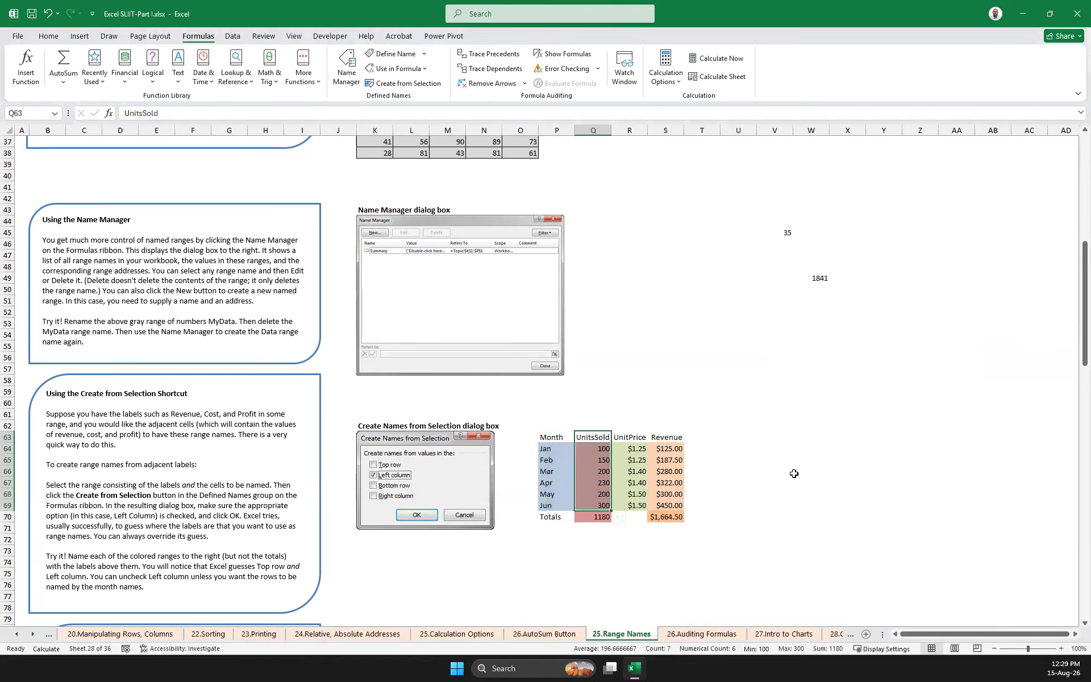
{"action": "left_click", "coordinate": [408, 83]}
{"action": "left_click", "coordinate": [863, 449]}
{"action": "left_click_drag", "start_coordinate": [634, 439], "coordinate": [637, 505]}
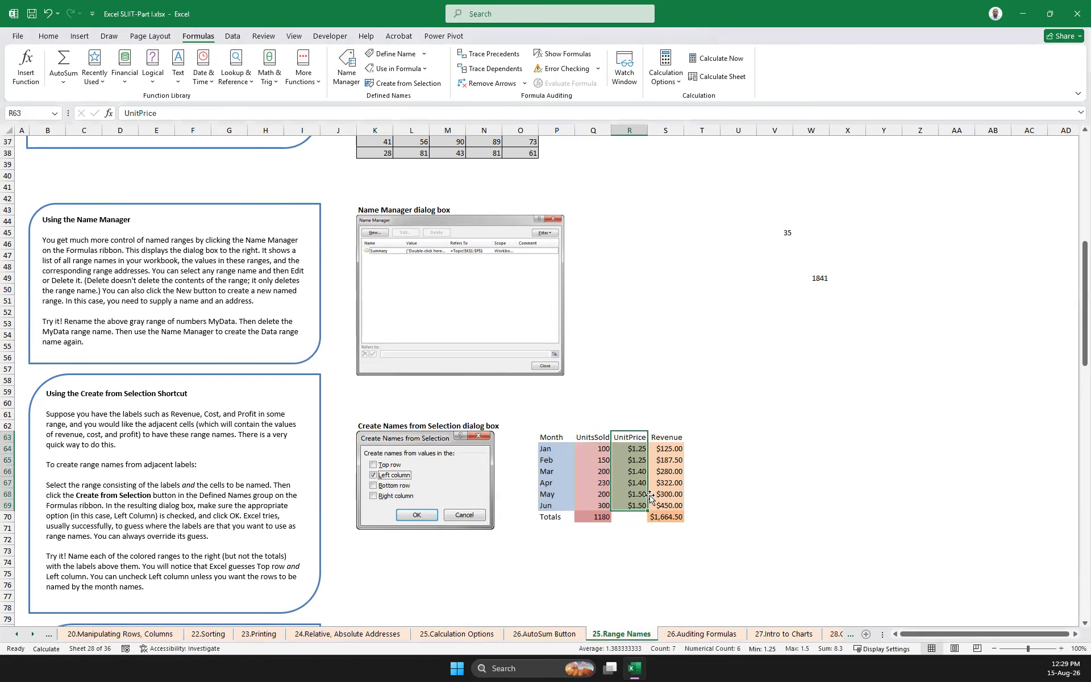
{"action": "left_click", "coordinate": [401, 83]}
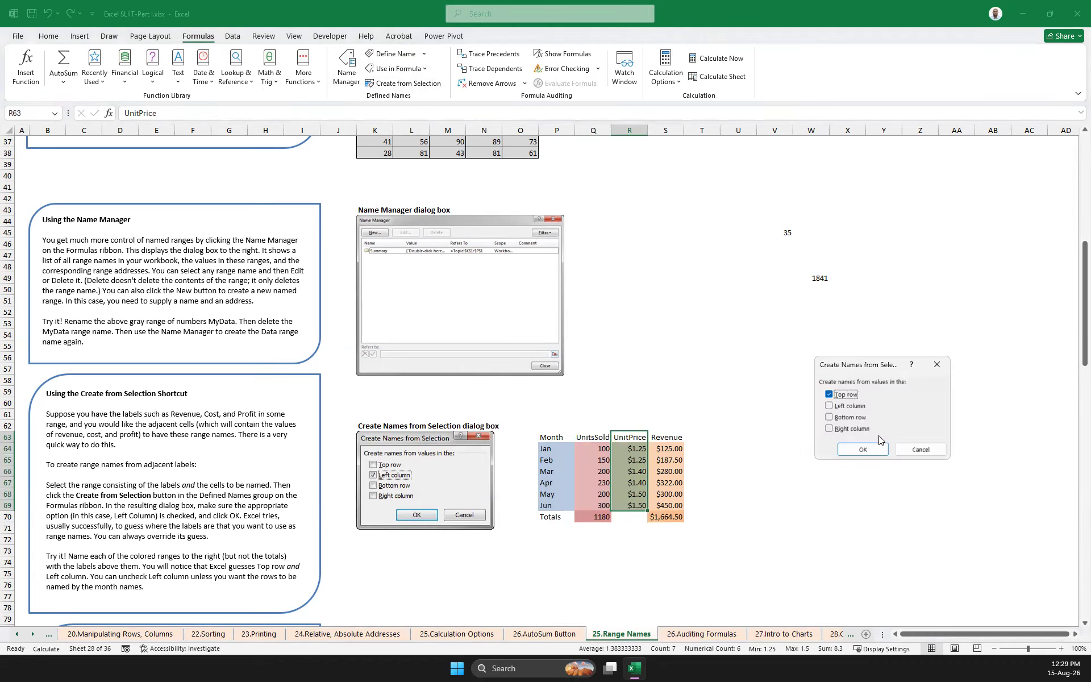
{"action": "left_click", "coordinate": [863, 449]}
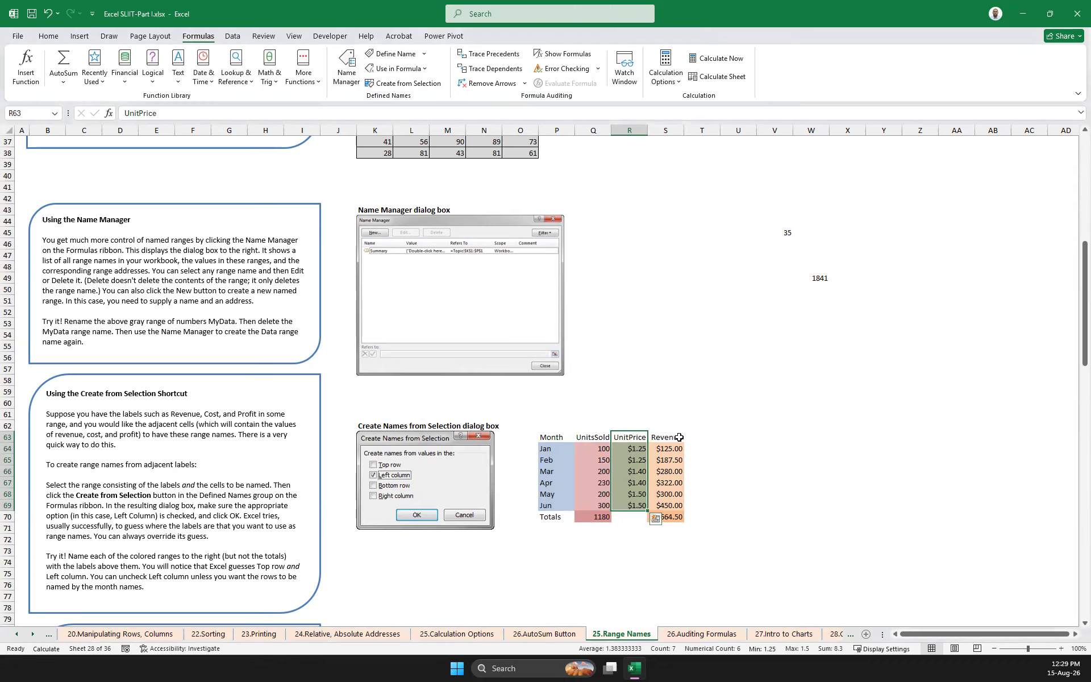
{"action": "left_click", "coordinate": [767, 442]}
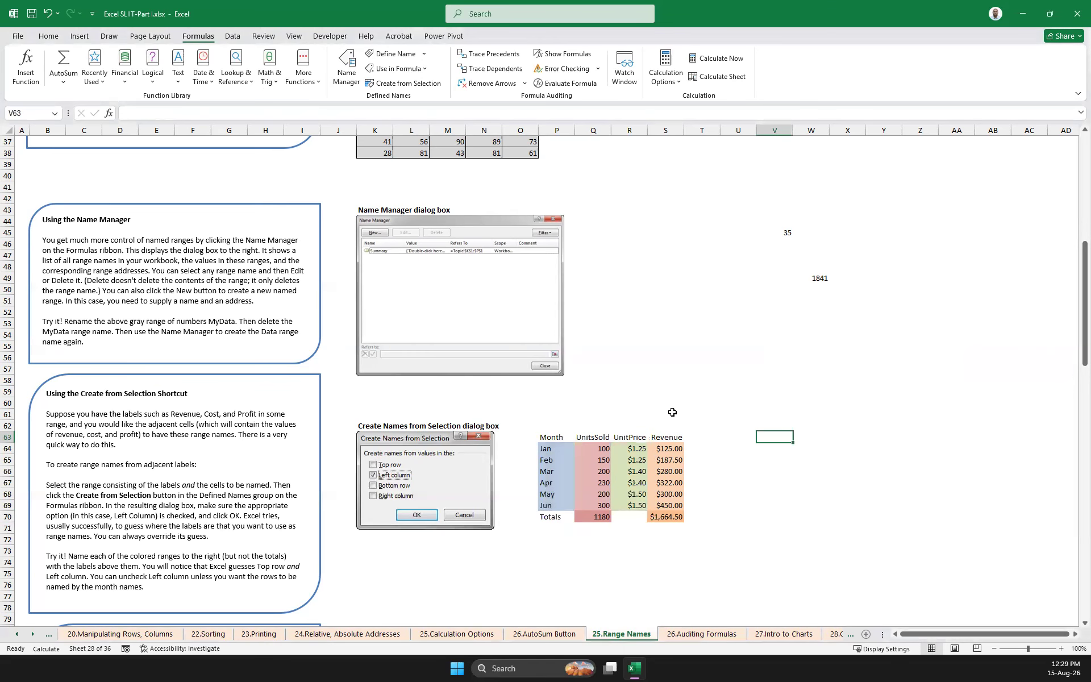
Examine which cells the Month, UnitPrice and UnitsSold names refer to in the Name Manager
{"action": "scroll", "coordinate": [595, 389], "scroll_direction": "down", "scroll_amount": 1}
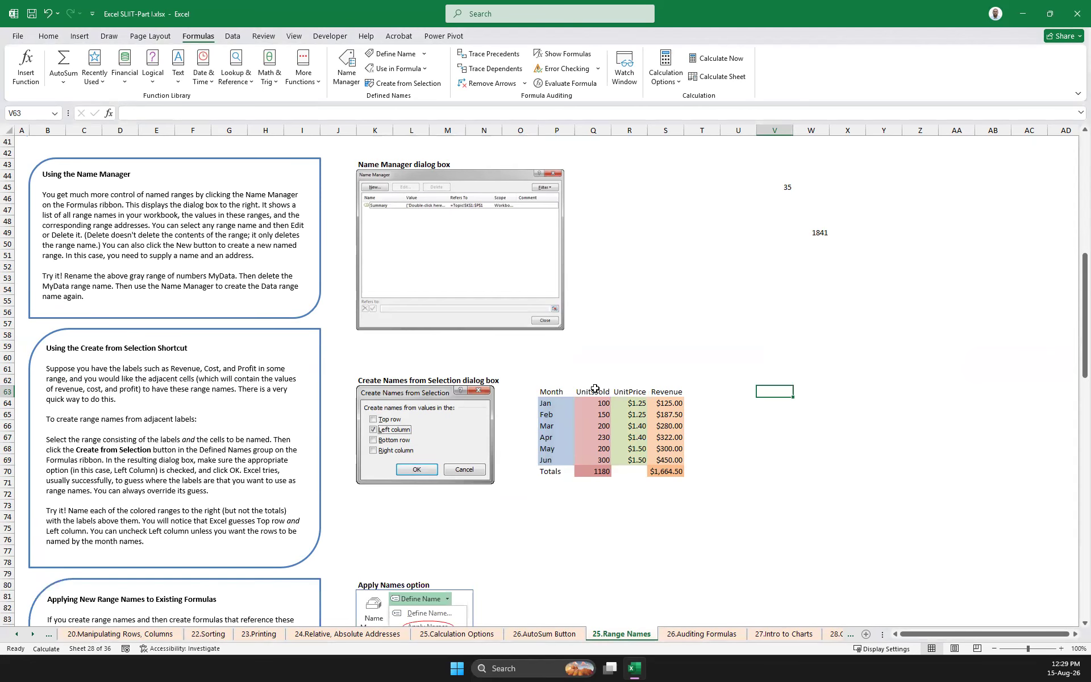
{"action": "scroll", "coordinate": [595, 389], "scroll_direction": "down", "scroll_amount": 1}
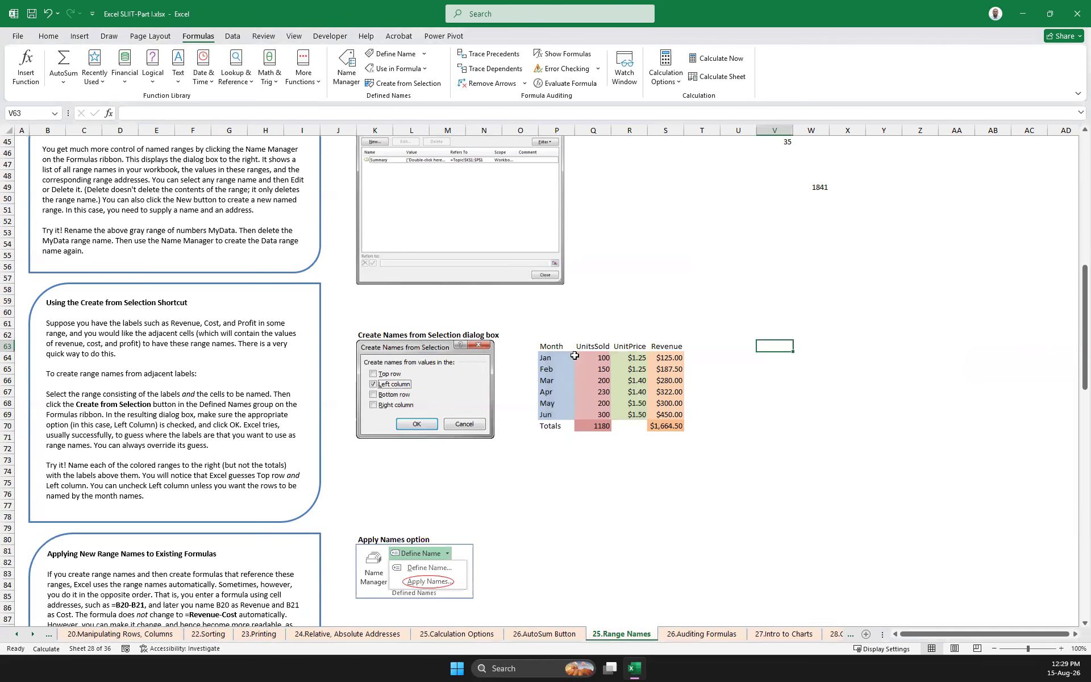
{"action": "left_click", "coordinate": [347, 69]}
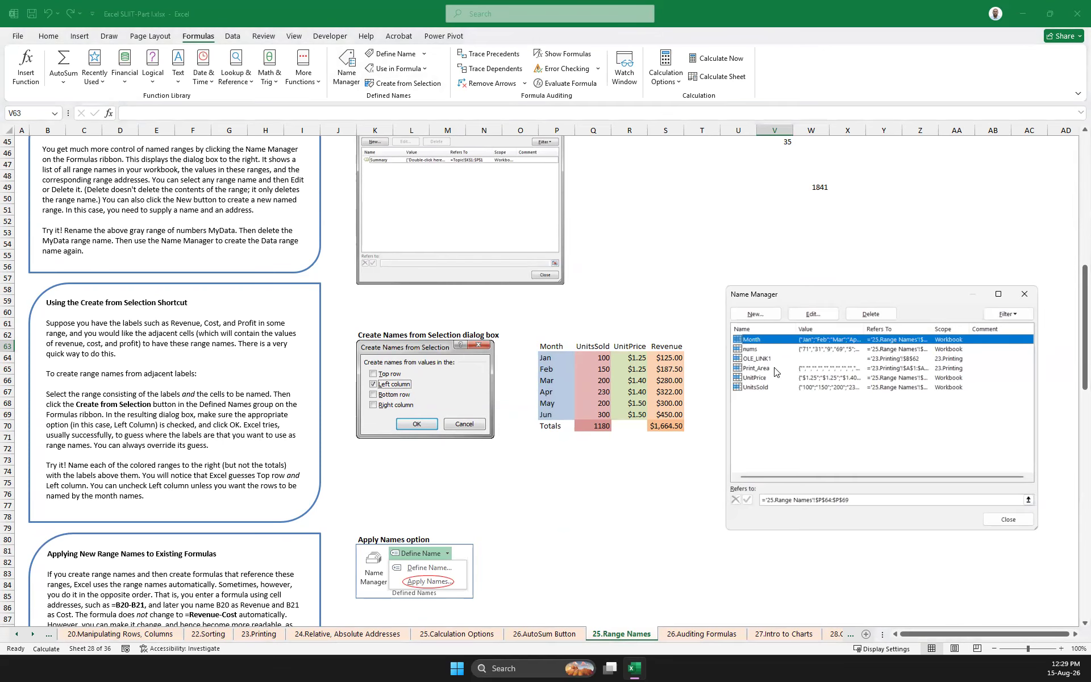
{"action": "left_click", "coordinate": [756, 378]}
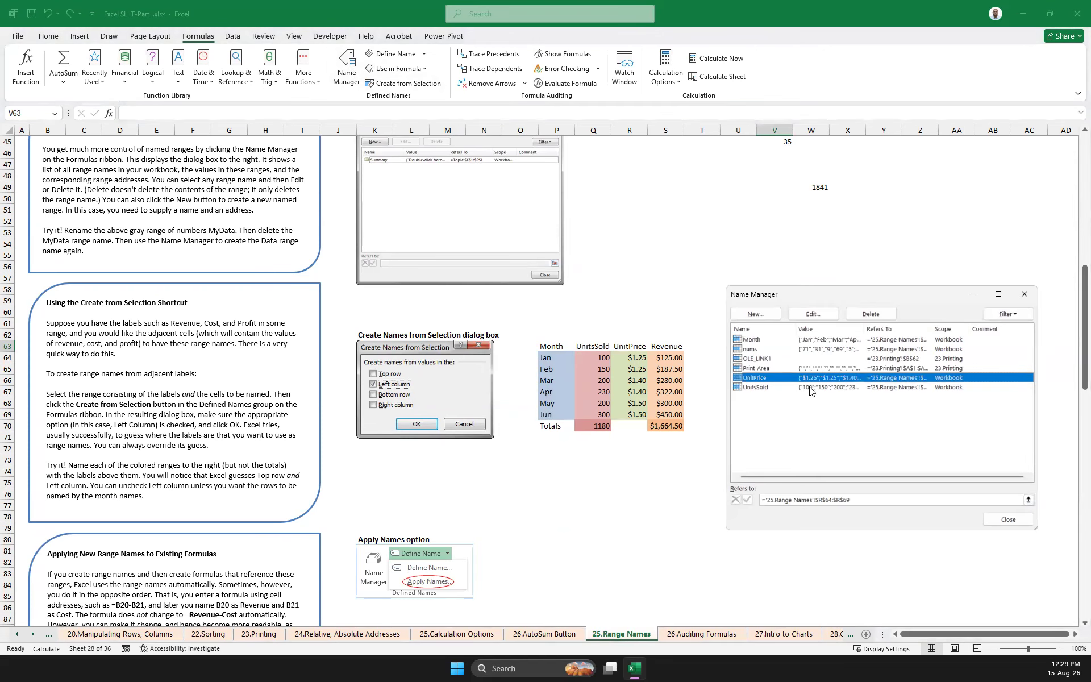
{"action": "left_click", "coordinate": [758, 390]}
{"action": "left_click", "coordinate": [757, 341]}
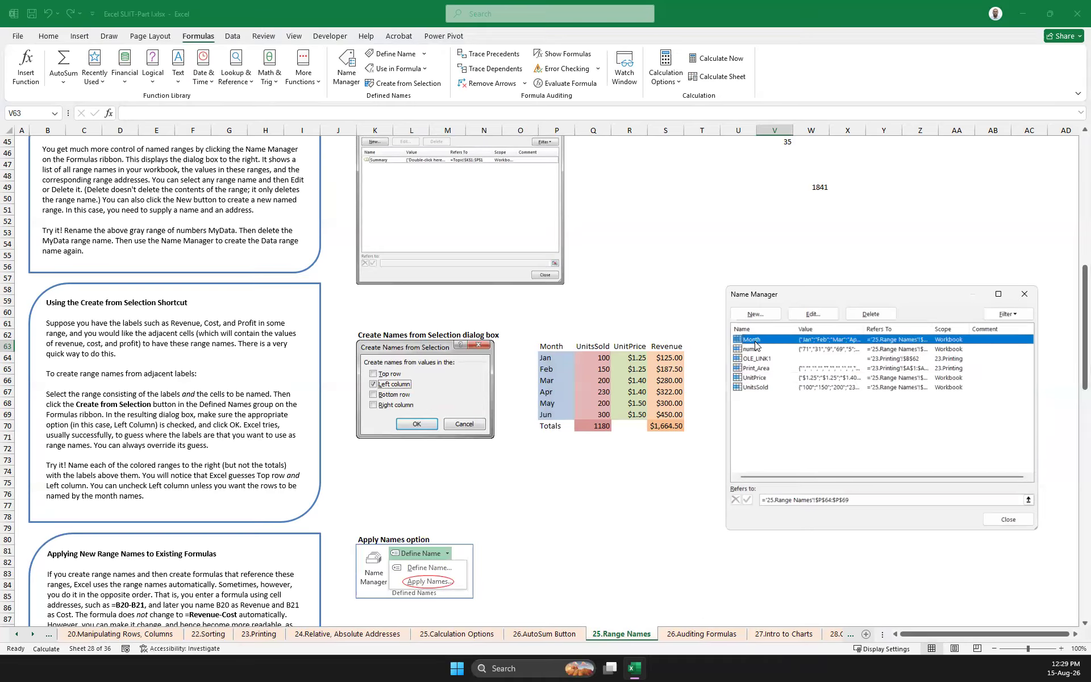
{"action": "left_click", "coordinate": [756, 379]}
{"action": "left_click", "coordinate": [752, 389]}
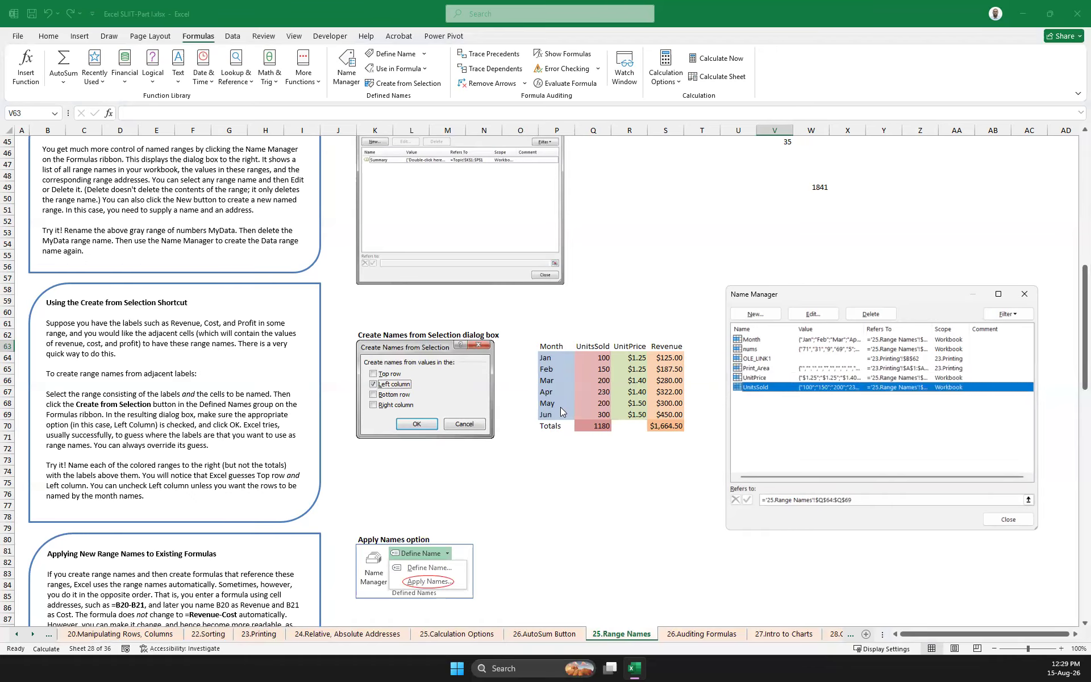
{"action": "left_click", "coordinate": [1025, 294]}
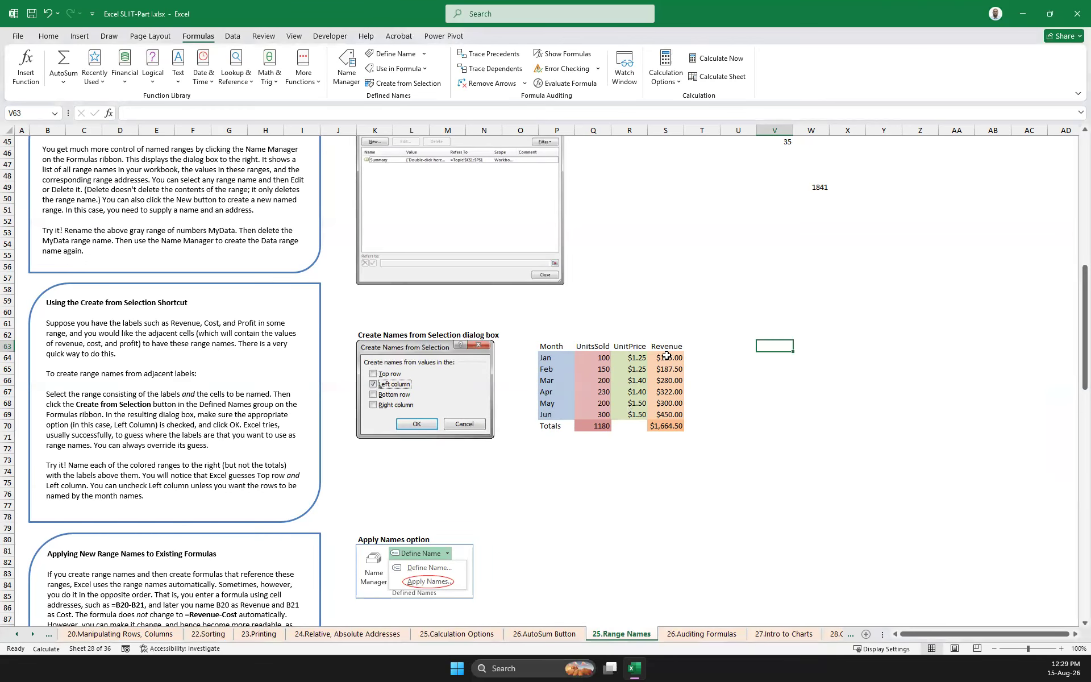
Look over the sections on applying and pasting range names, and inspect the Revenue formulas in S64:S69
{"action": "left_click", "coordinate": [668, 360]}
{"action": "left_click", "coordinate": [763, 401]}
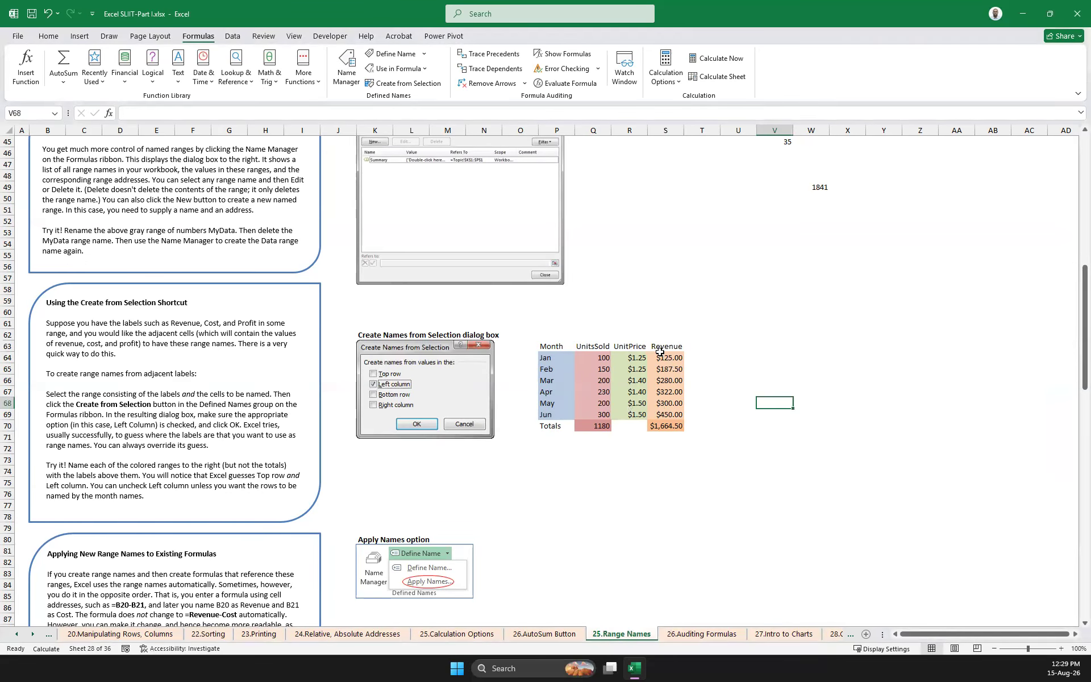
{"action": "scroll", "coordinate": [703, 382], "scroll_direction": "down", "scroll_amount": 3}
{"action": "scroll", "coordinate": [702, 383], "scroll_direction": "down", "scroll_amount": 5}
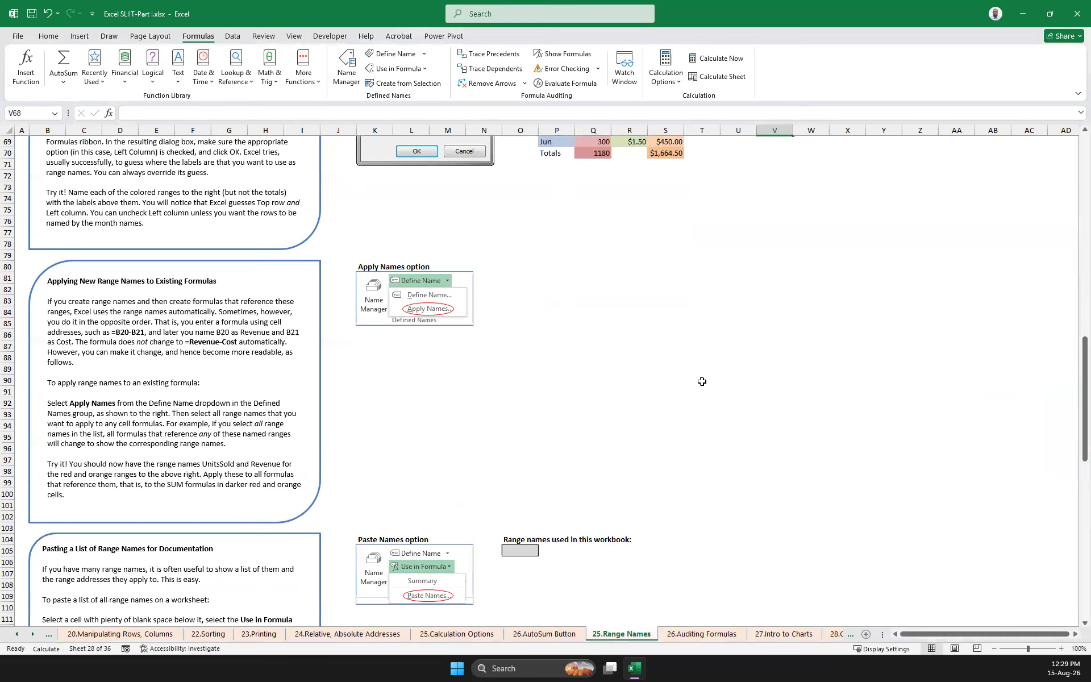
{"action": "scroll", "coordinate": [703, 381], "scroll_direction": "down", "scroll_amount": 3}
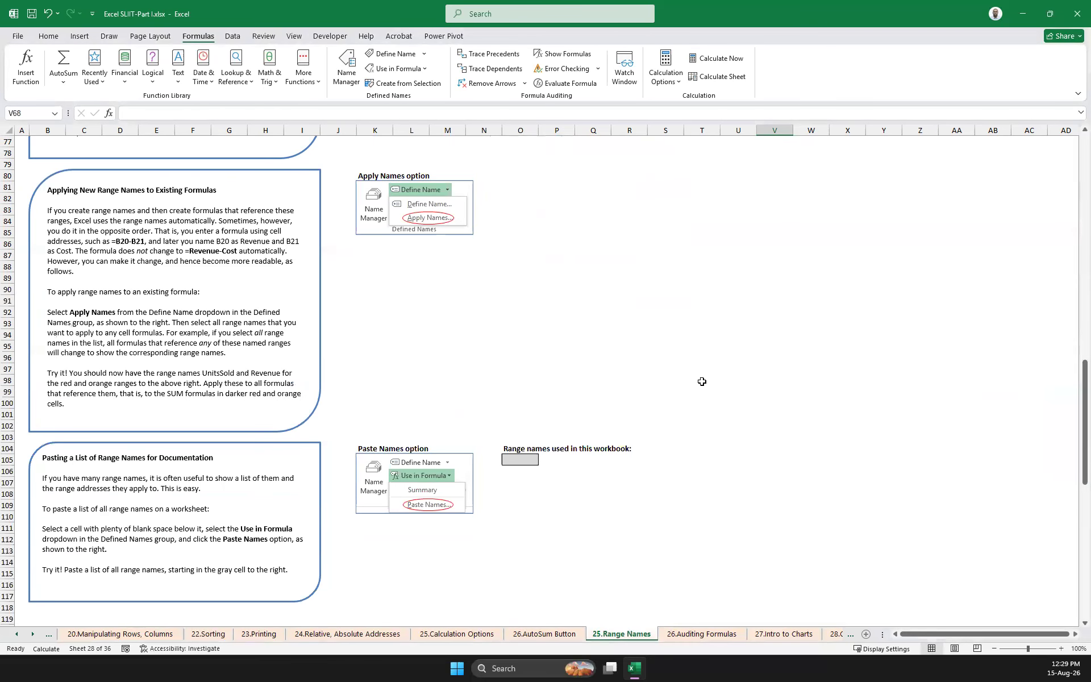
{"action": "scroll", "coordinate": [707, 376], "scroll_direction": "up", "scroll_amount": 12}
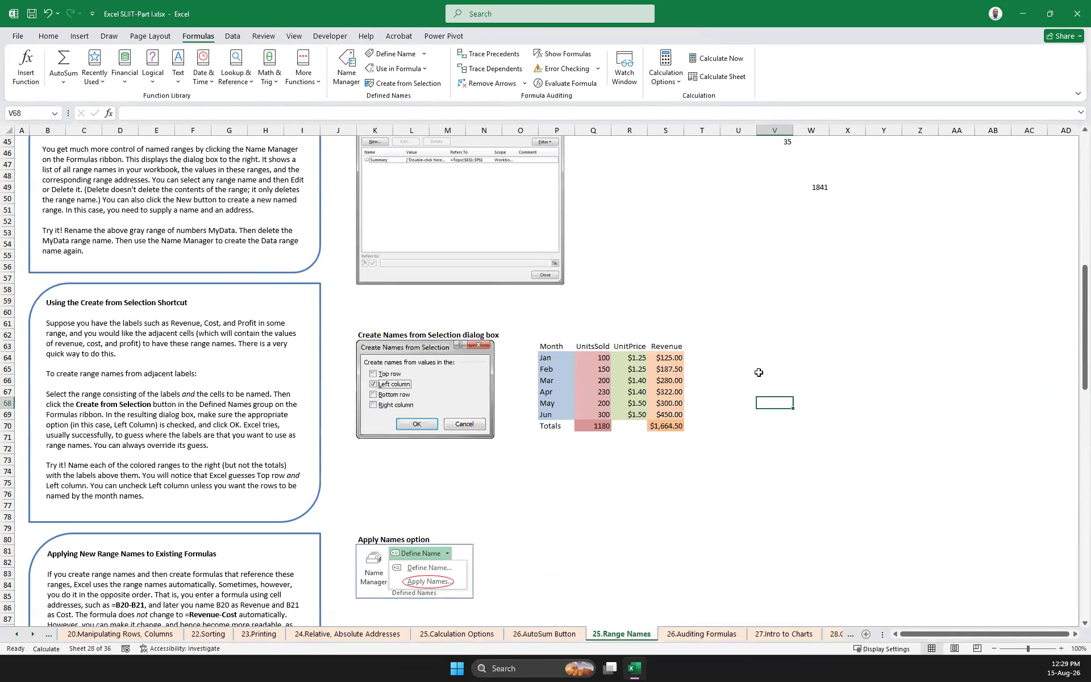
{"action": "left_click", "coordinate": [669, 357]}
{"action": "left_click_drag", "start_coordinate": [672, 372], "coordinate": [674, 415]}
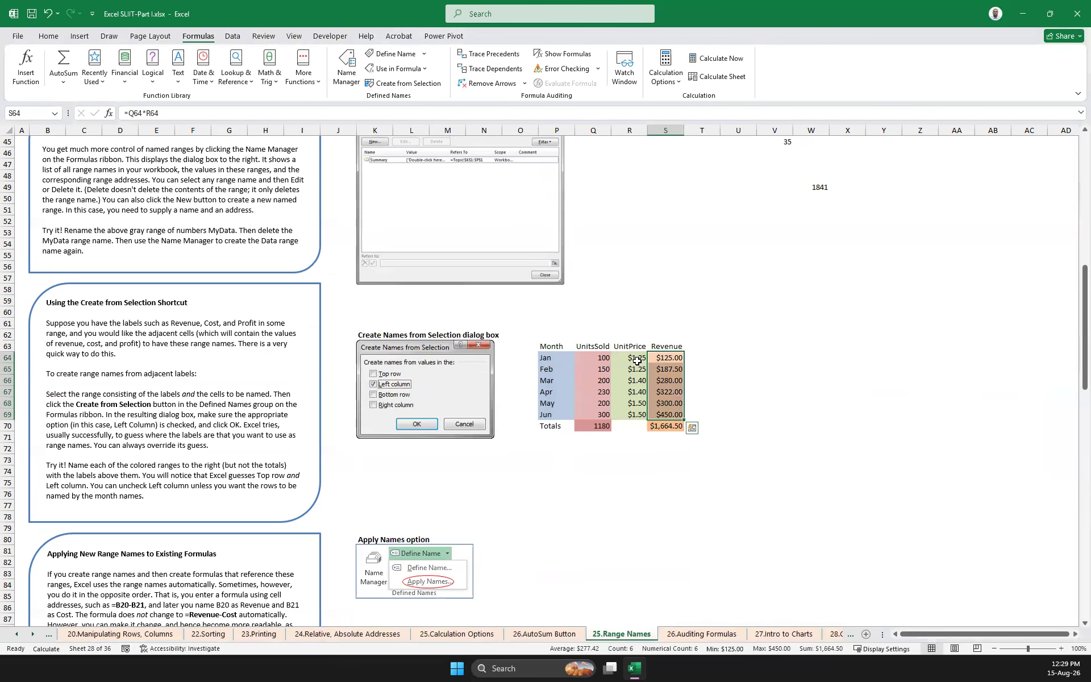
{"action": "left_click", "coordinate": [784, 358]}
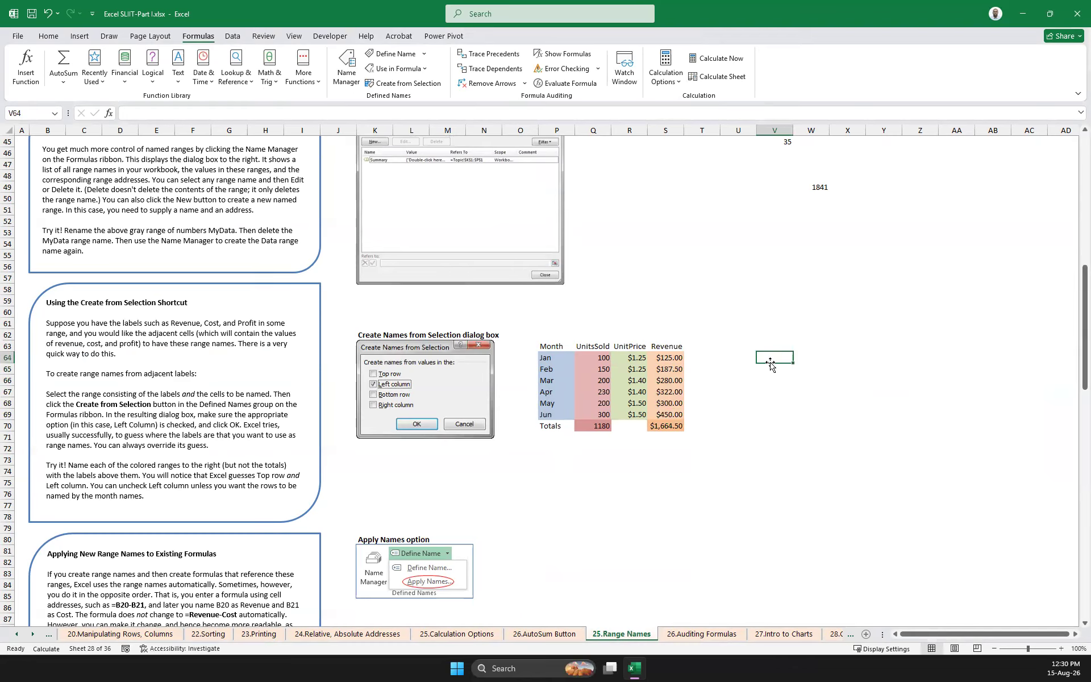
Clear the UnitsSold total in Q70 and try to enter a SUM formula that uses the UnitsSold name
{"action": "left_click", "coordinate": [604, 425]}
{"action": "key", "text": "Delete"}
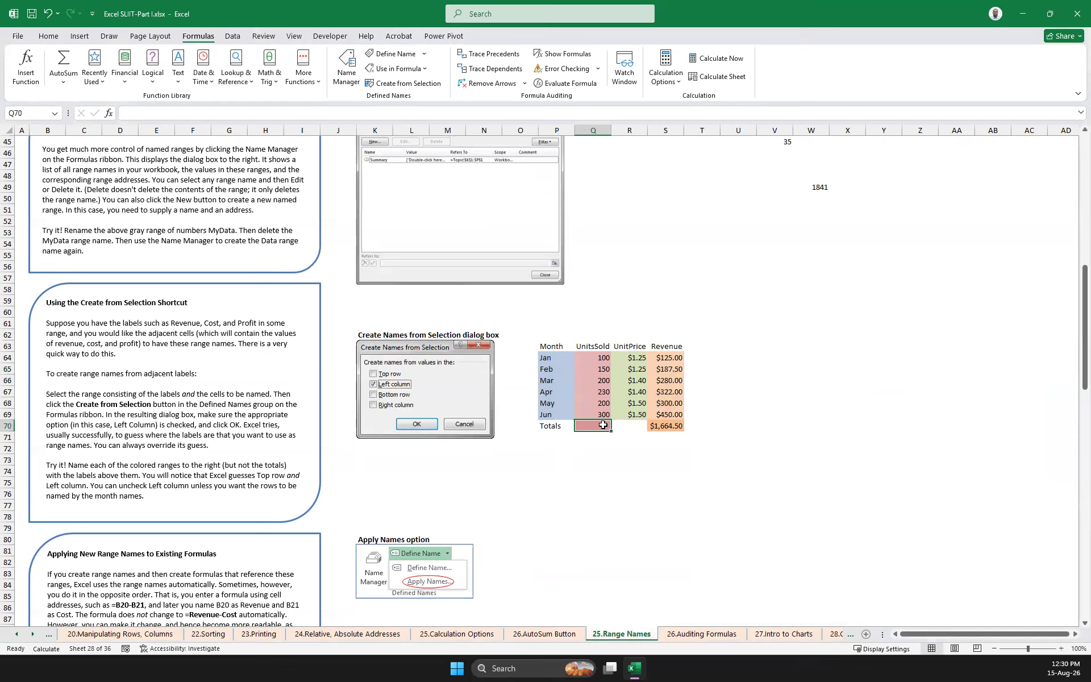
{"action": "type", "text": "=sum("}
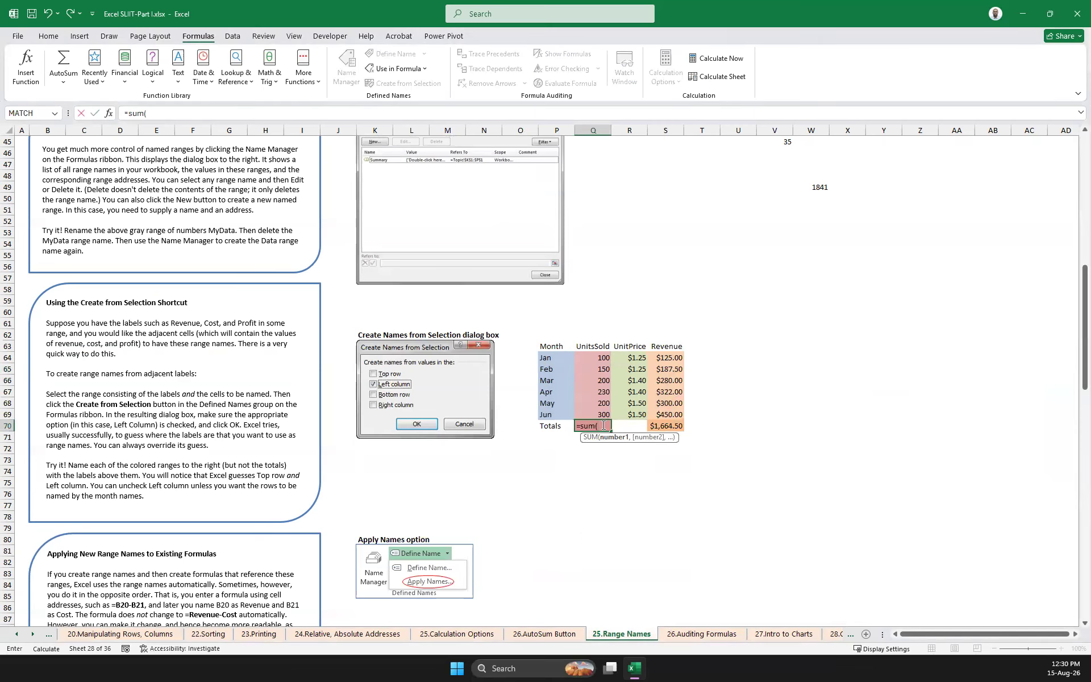
{"action": "type", "text": "uni"}
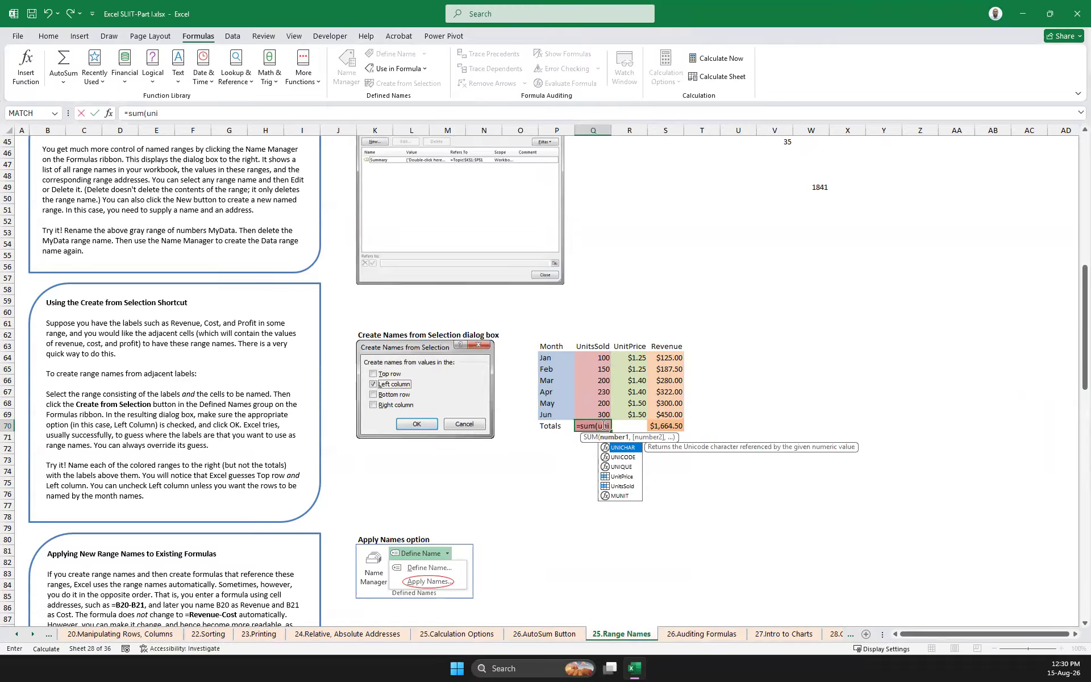
{"action": "key", "text": "Down"}
{"action": "key", "text": "Down"}
{"action": "key", "text": "Down"}
{"action": "key", "text": "Down"}
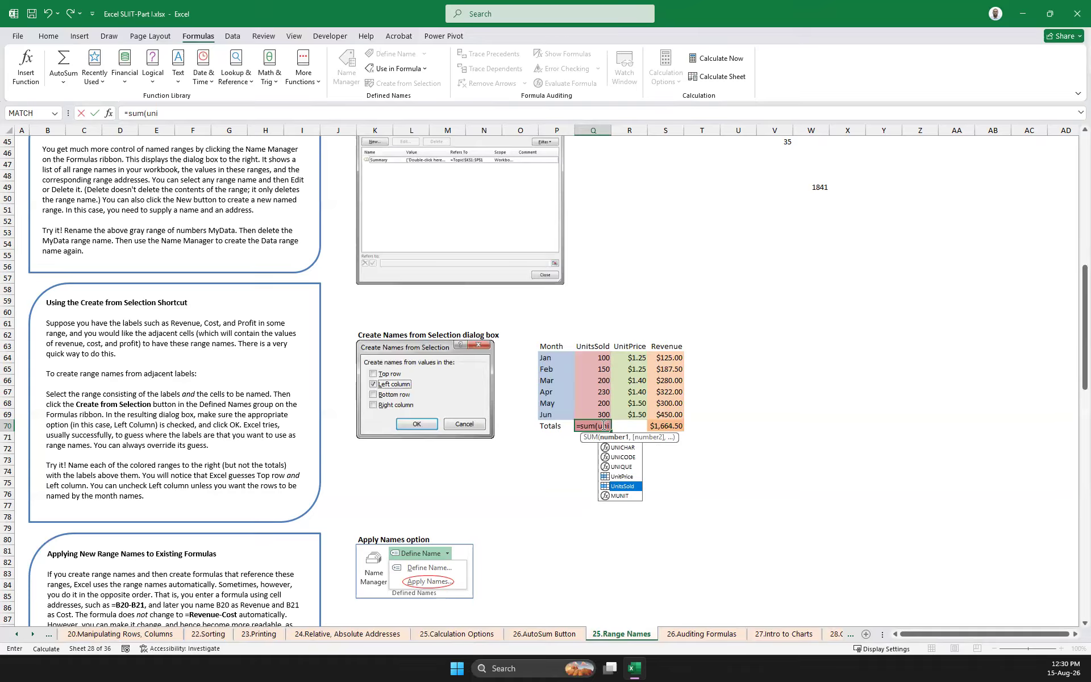
{"action": "key", "text": "Return"}
Correct the formula in Q70 to =SUM(UnitsSold)
{"action": "left_click", "coordinate": [603, 426]}
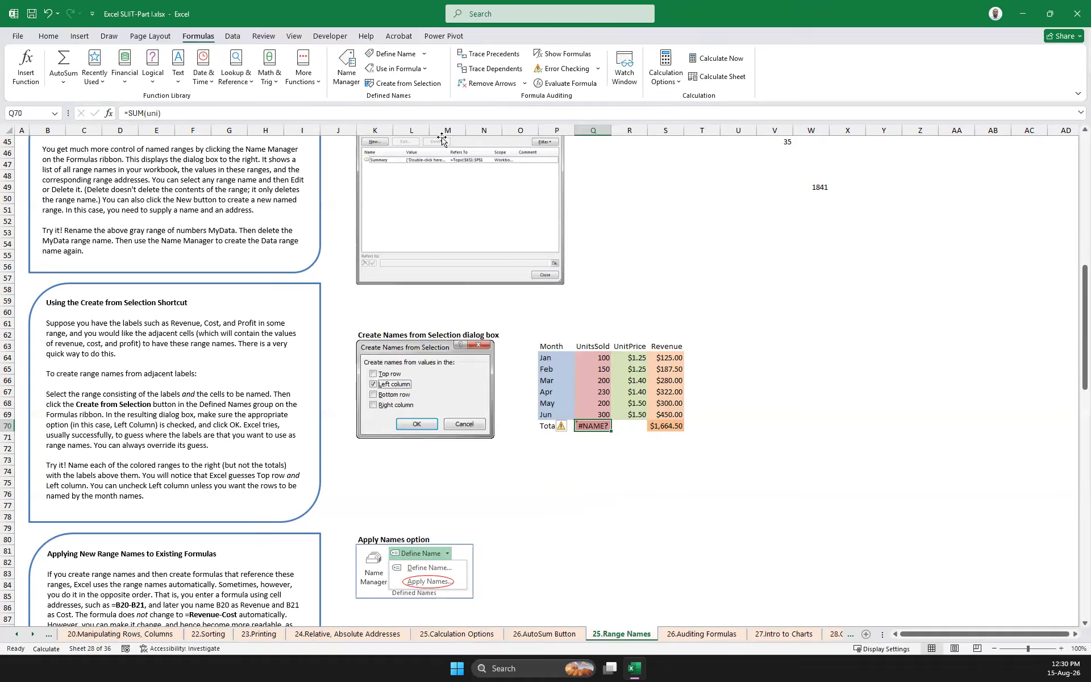
{"action": "left_click", "coordinate": [432, 114]}
{"action": "key", "text": "BackSpace"}
{"action": "key", "text": "BackSpace"}
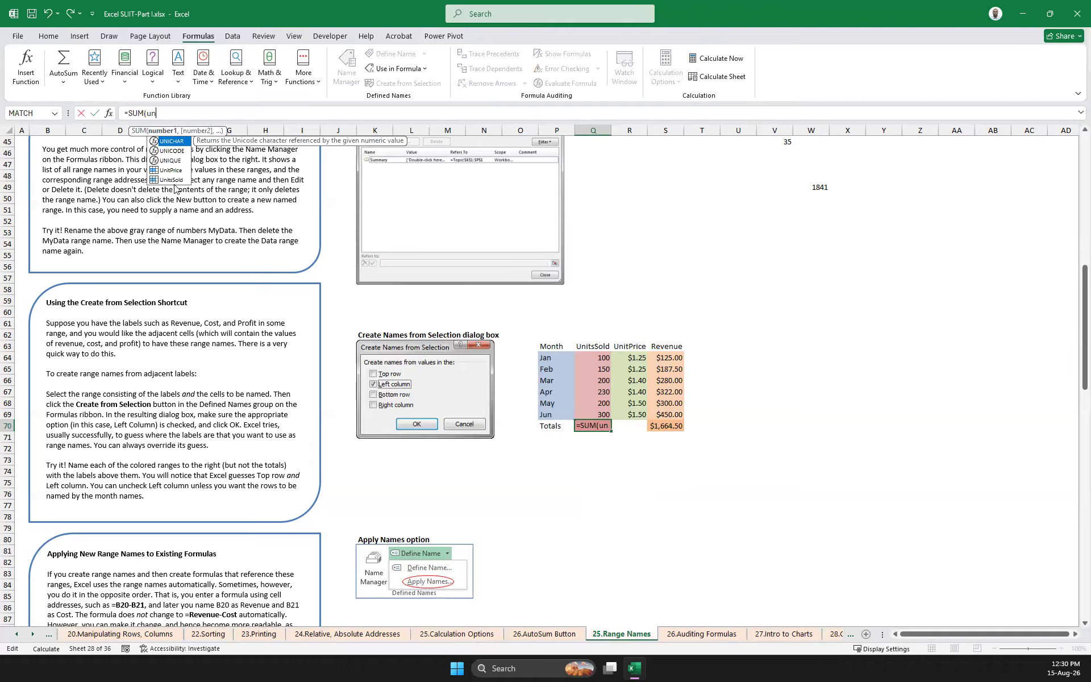
{"action": "double_click", "coordinate": [172, 180]}
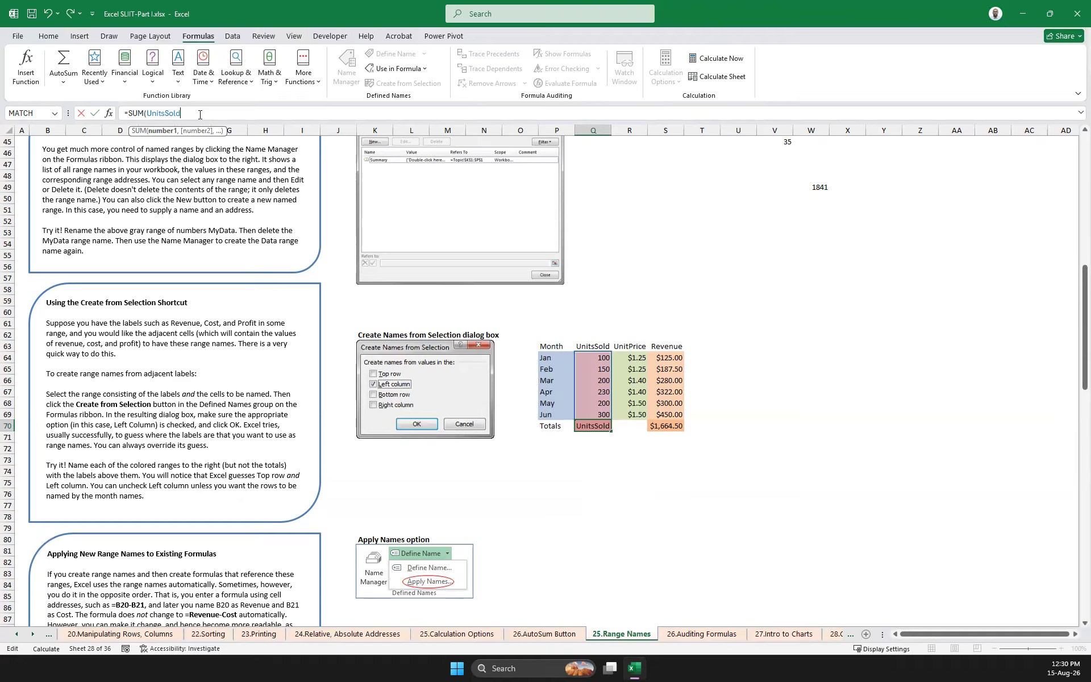
{"action": "key", "text": "Return"}
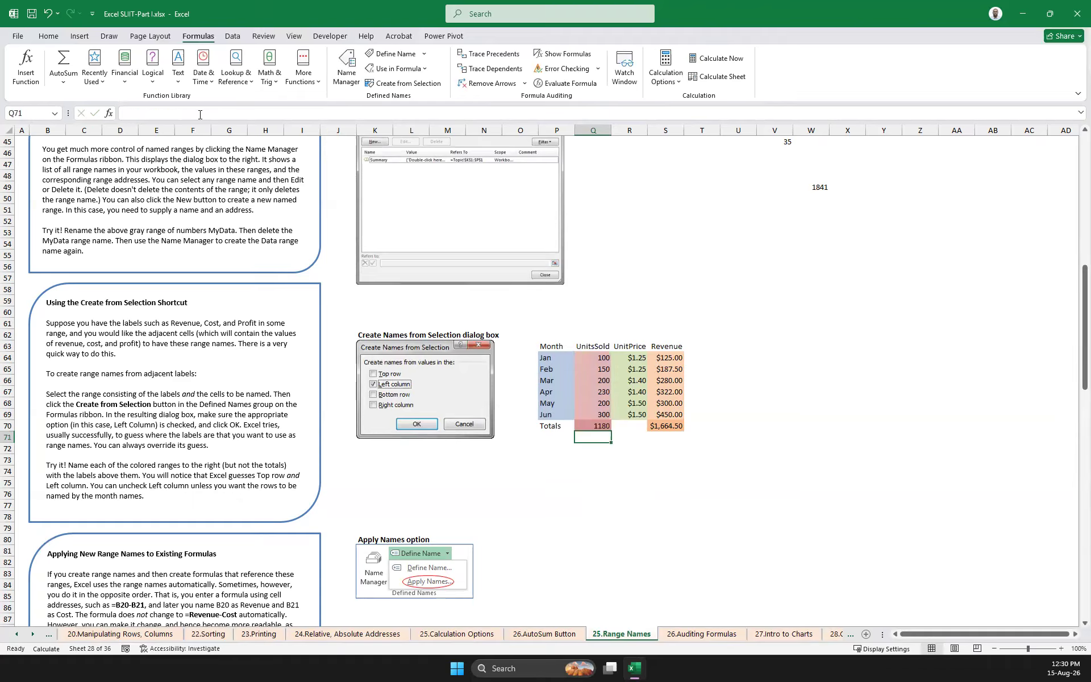
Clear Q70 and re-enter the total as a SUM of UnitsSold, inserting the name with Use in Formula
{"action": "left_click", "coordinate": [594, 427]}
{"action": "key", "text": "Delete"}
{"action": "type", "text": "=sum("}
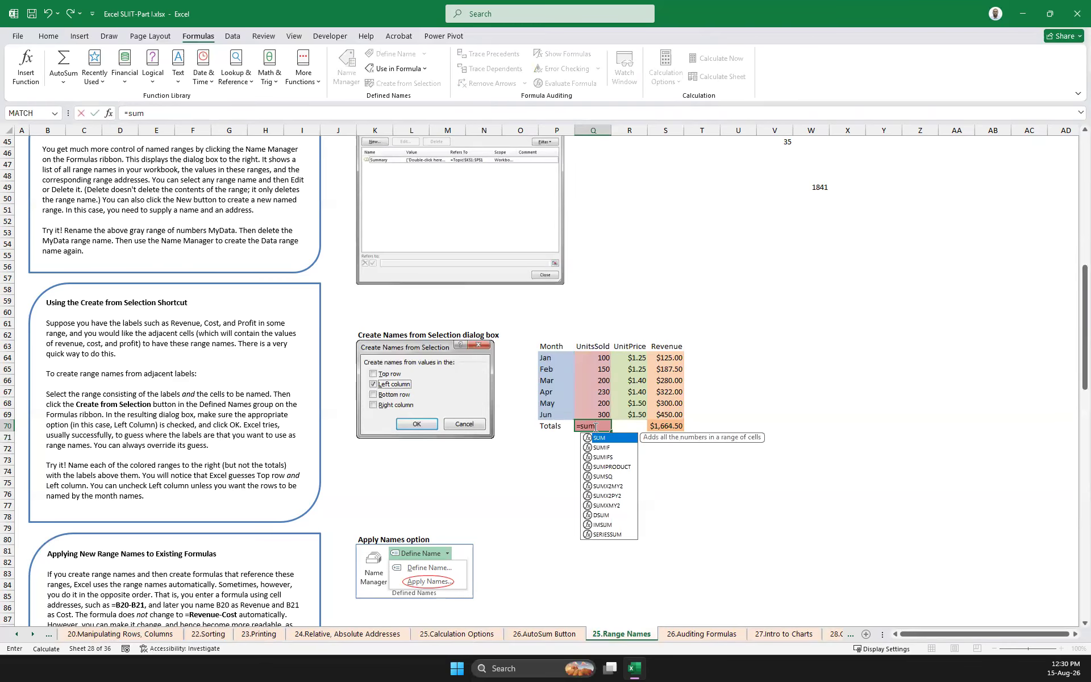
{"action": "left_click", "coordinate": [425, 68]}
{"action": "left_click", "coordinate": [400, 132]}
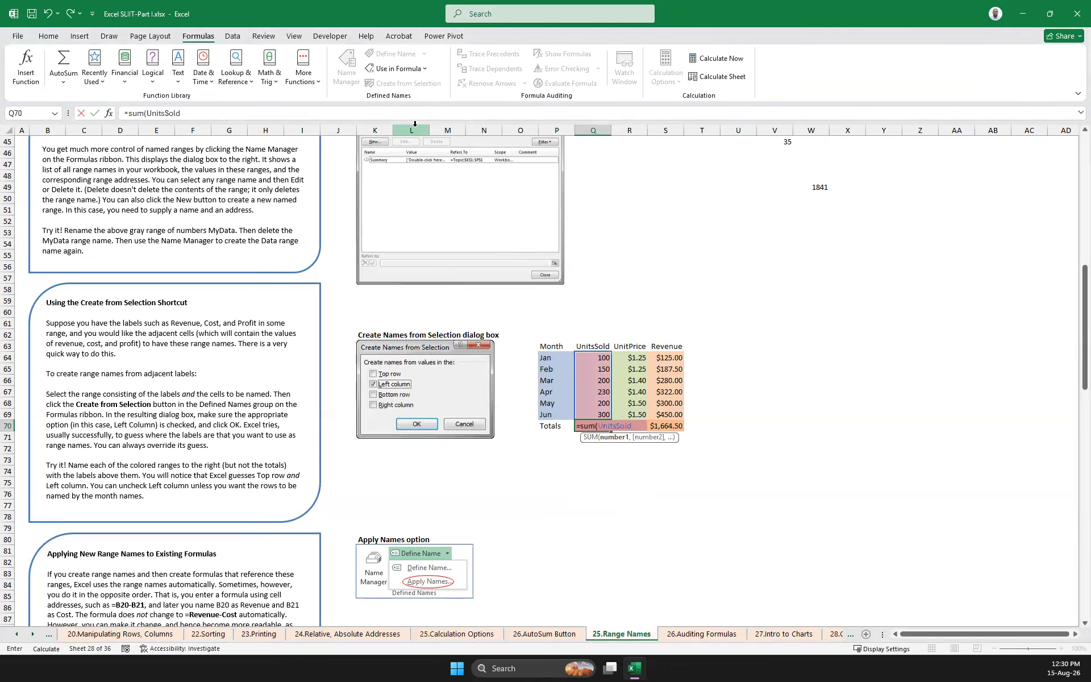
{"action": "key", "text": "Return"}
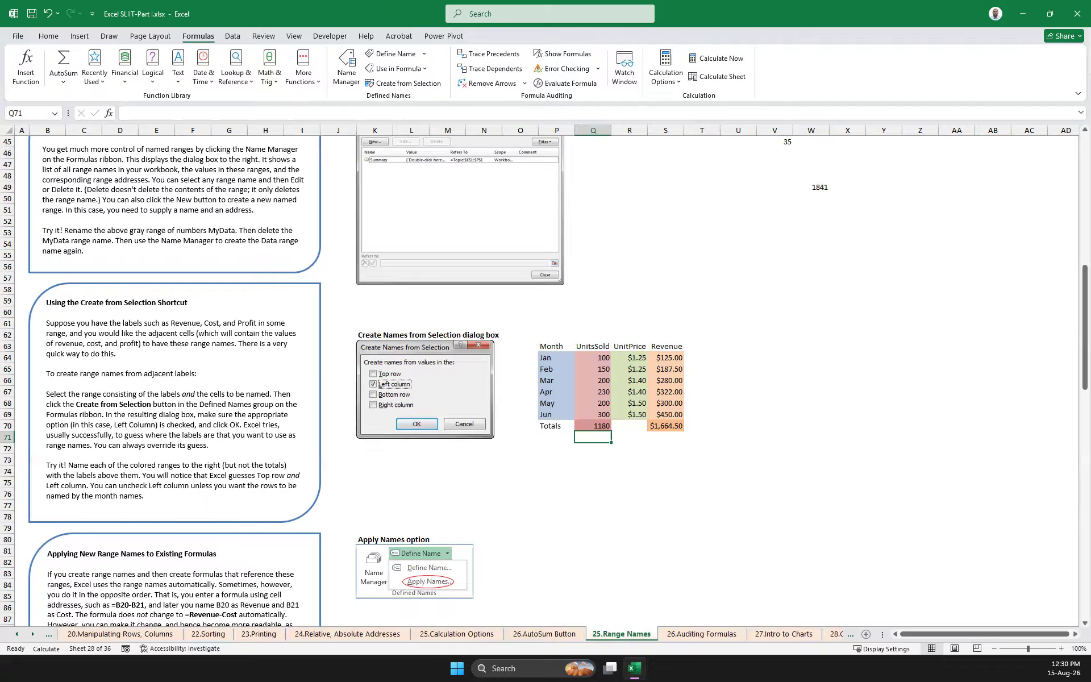
Insert the defined names as formulas, =Month in X57 and =nums in Z57
{"action": "left_click", "coordinate": [821, 278]}
{"action": "left_click", "coordinate": [848, 278]}
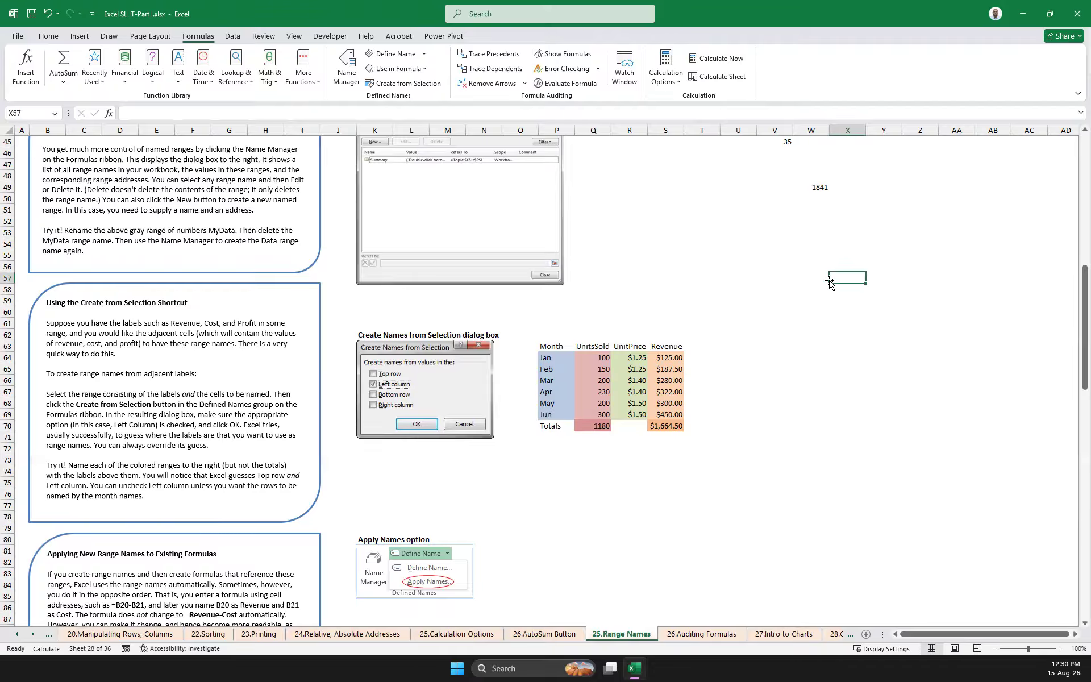
{"action": "left_click", "coordinate": [410, 69]}
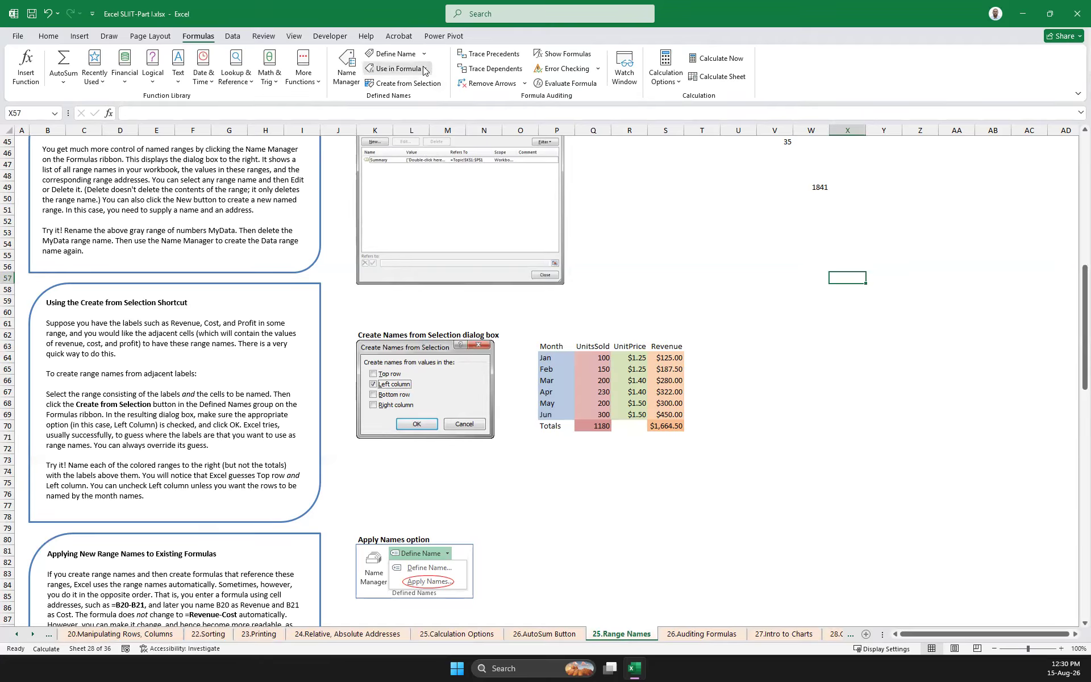
{"action": "left_click", "coordinate": [401, 86]}
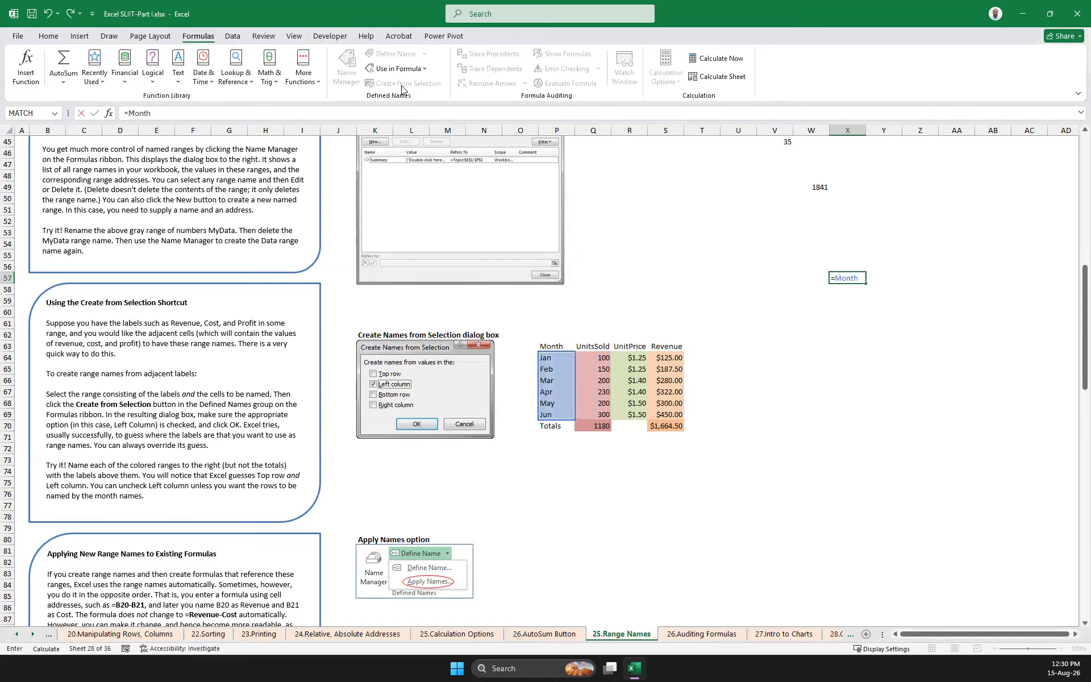
{"action": "key", "text": "Return"}
{"action": "left_click", "coordinate": [919, 276]}
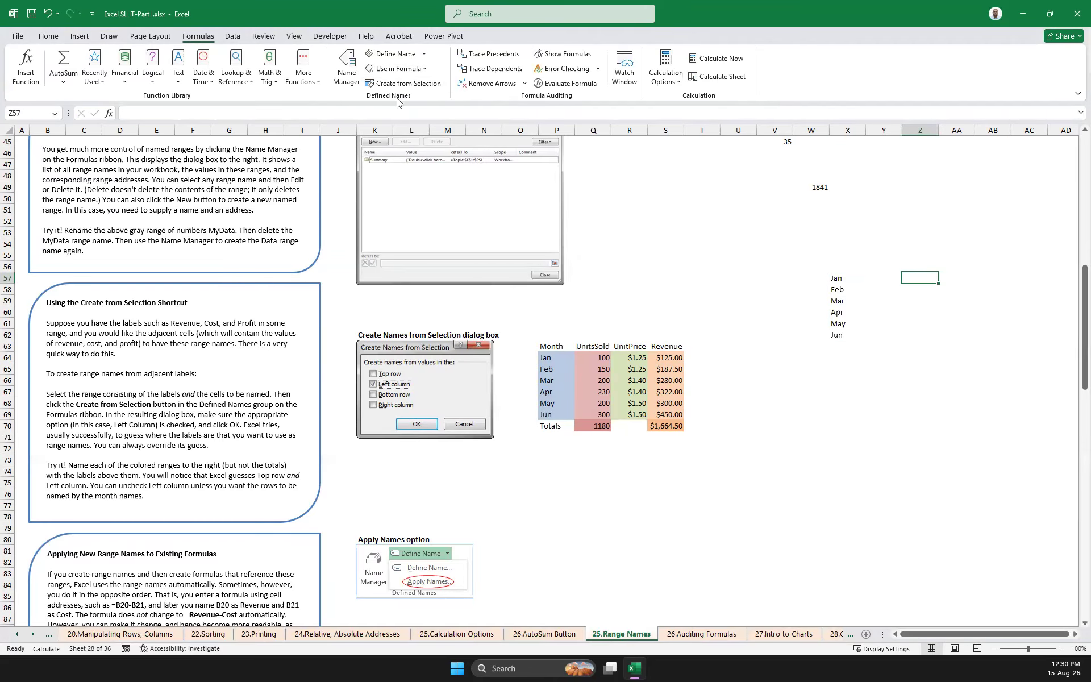
{"action": "left_click", "coordinate": [424, 71]}
{"action": "left_click", "coordinate": [398, 100]}
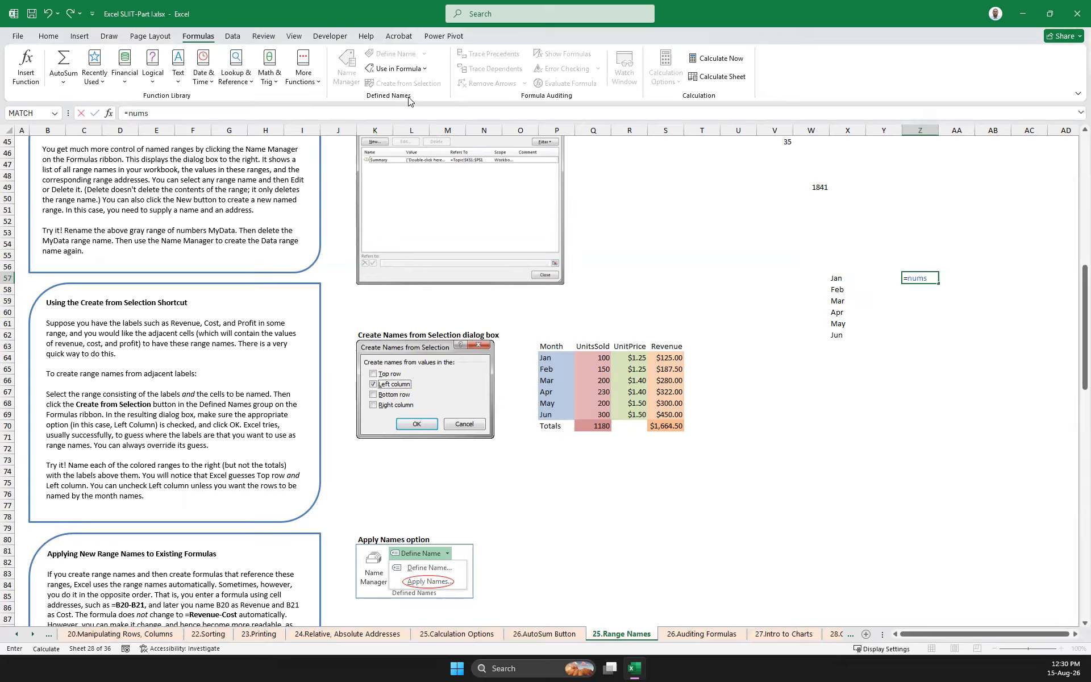
{"action": "key", "text": "Return"}
Insert the defined names as formulas, =UnitPrice in W66 and =UnitsSold in Y66
{"action": "left_click", "coordinate": [815, 381]}
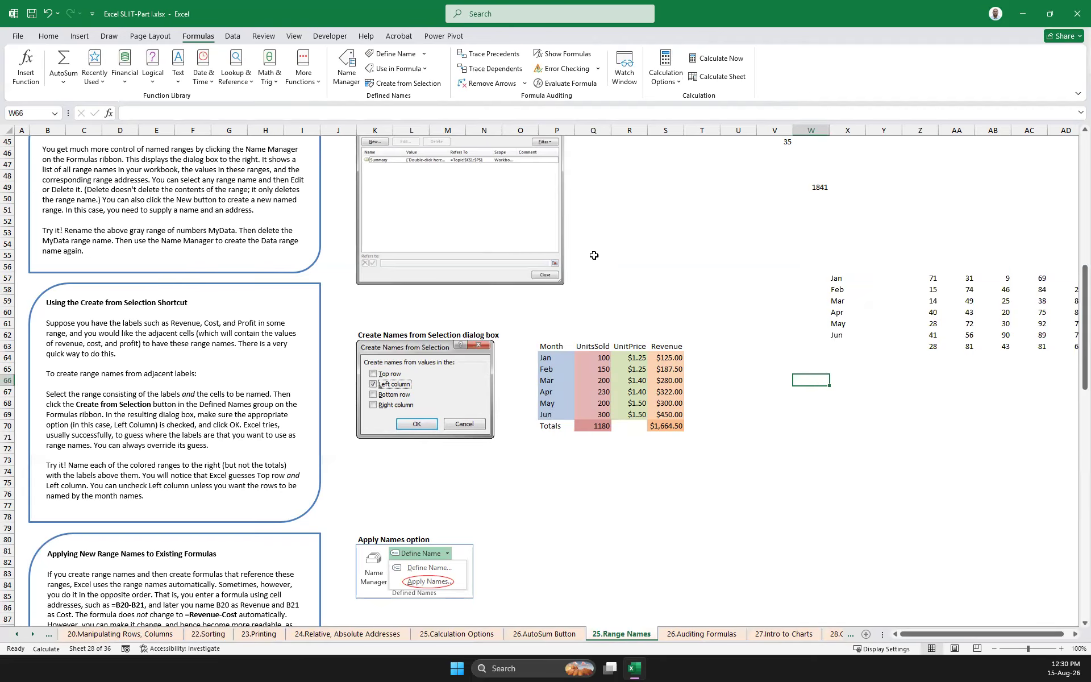
{"action": "left_click", "coordinate": [426, 69]}
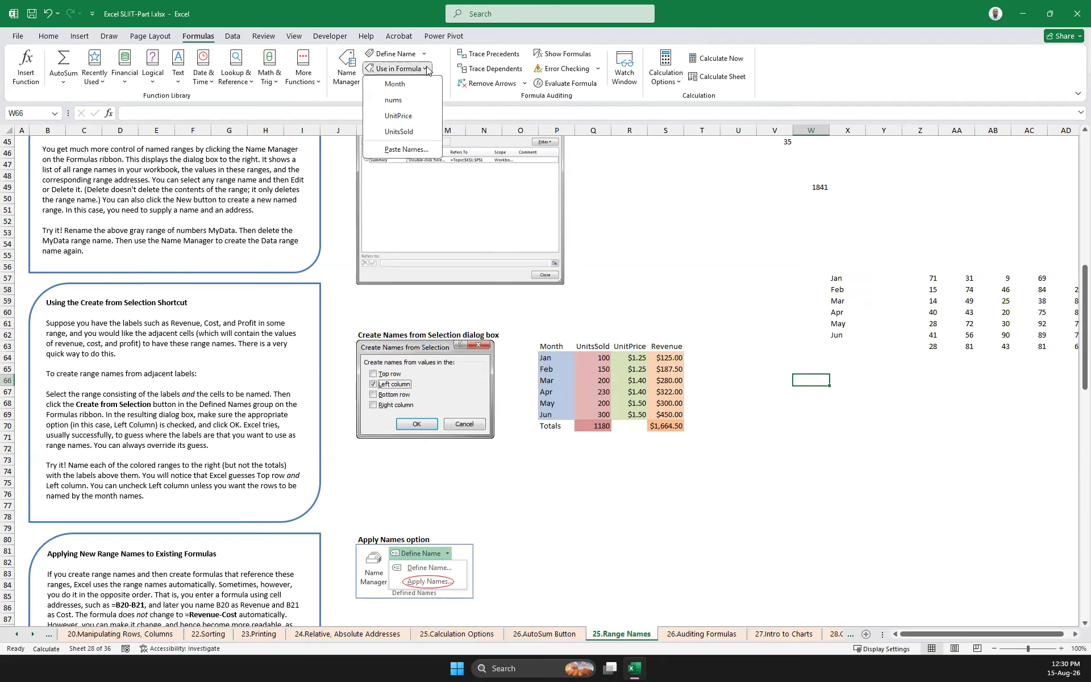
{"action": "left_click", "coordinate": [409, 114]}
{"action": "key", "text": "Return"}
{"action": "left_click", "coordinate": [900, 383]}
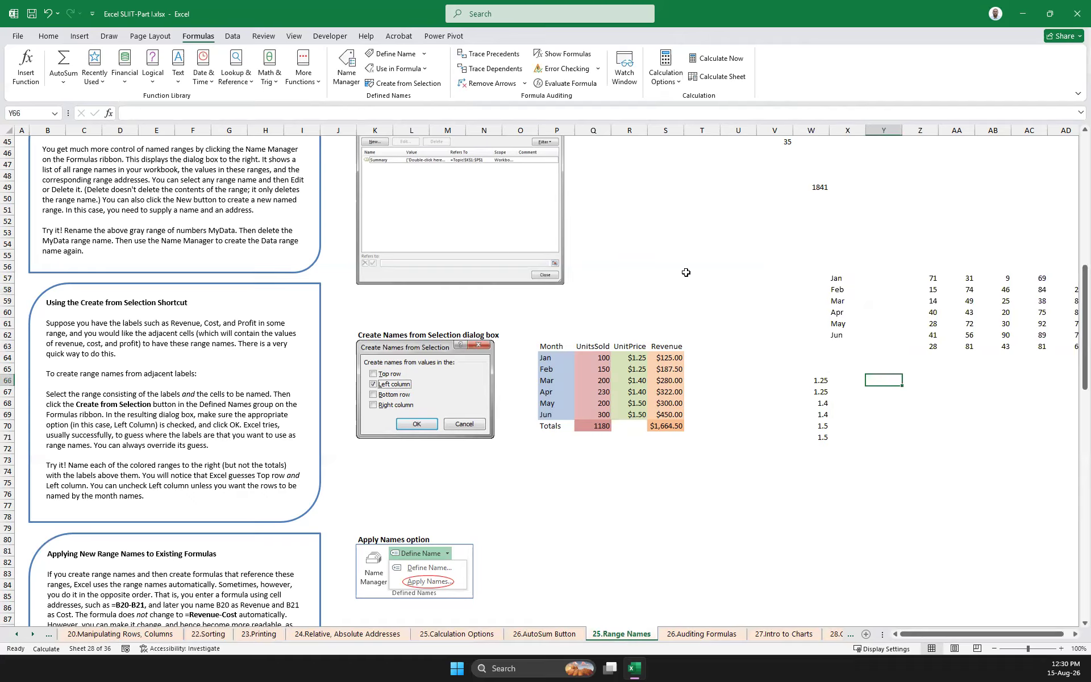
{"action": "left_click", "coordinate": [424, 72]}
{"action": "left_click", "coordinate": [400, 131]}
{"action": "key", "text": "Return"}
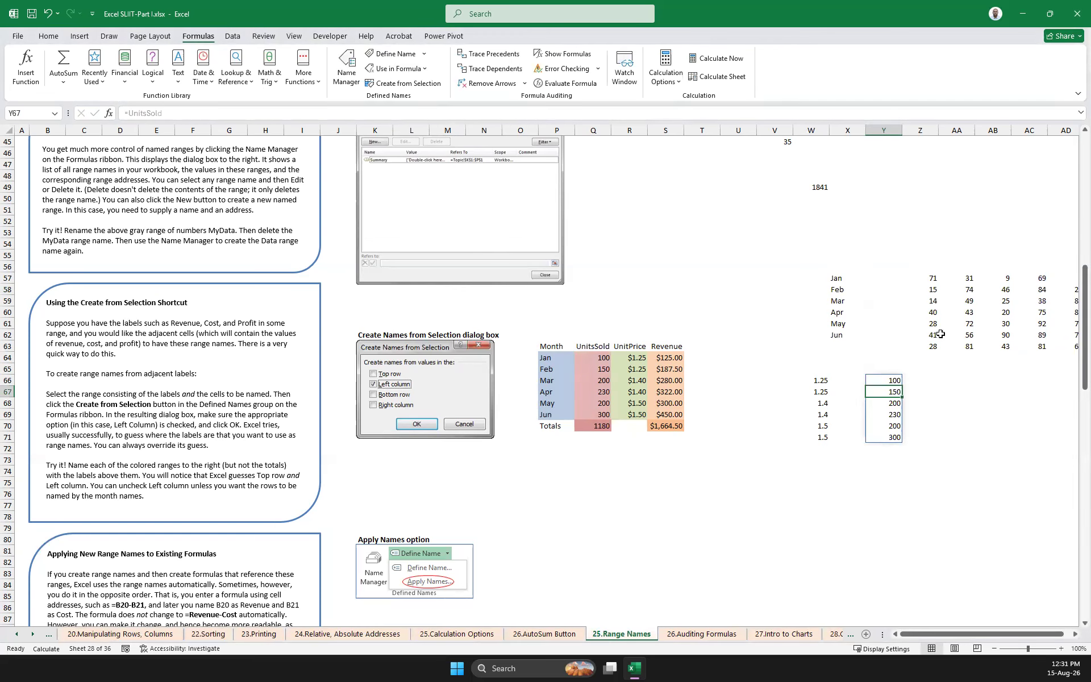
Clear the monthly Revenue formulas in S64:S69, keeping the total in S70
{"action": "left_click_drag", "start_coordinate": [672, 356], "coordinate": [677, 416]}
{"action": "key", "text": "Delete"}
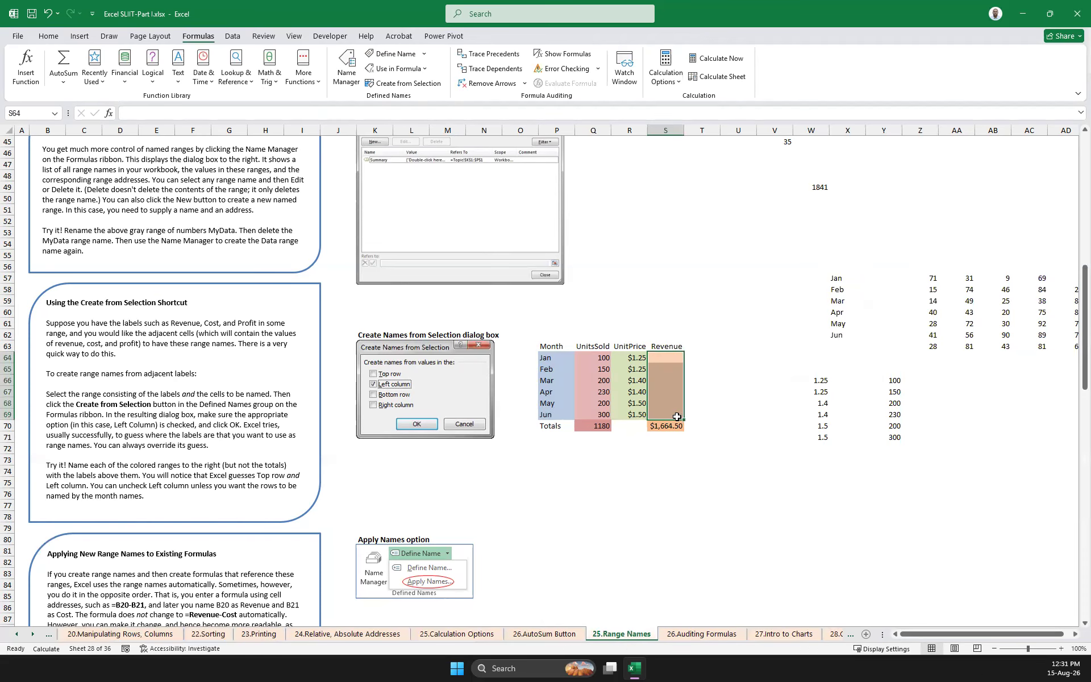
{"action": "scroll", "coordinate": [677, 417], "scroll_direction": "down", "scroll_amount": 3}
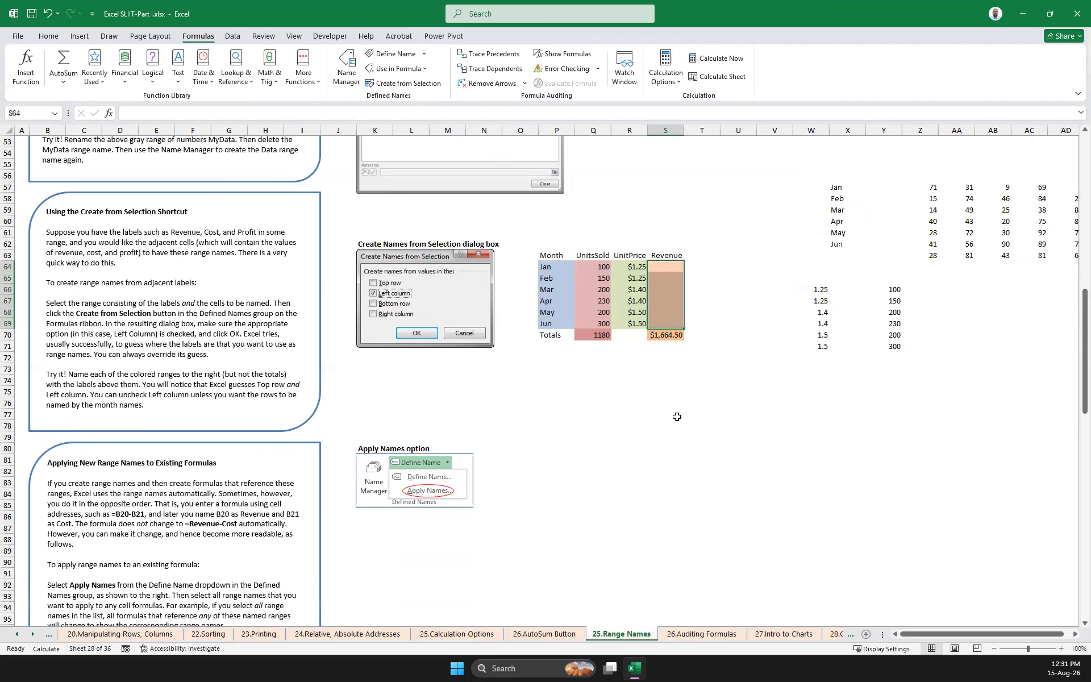
{"action": "scroll", "coordinate": [677, 417], "scroll_direction": "down", "scroll_amount": 8}
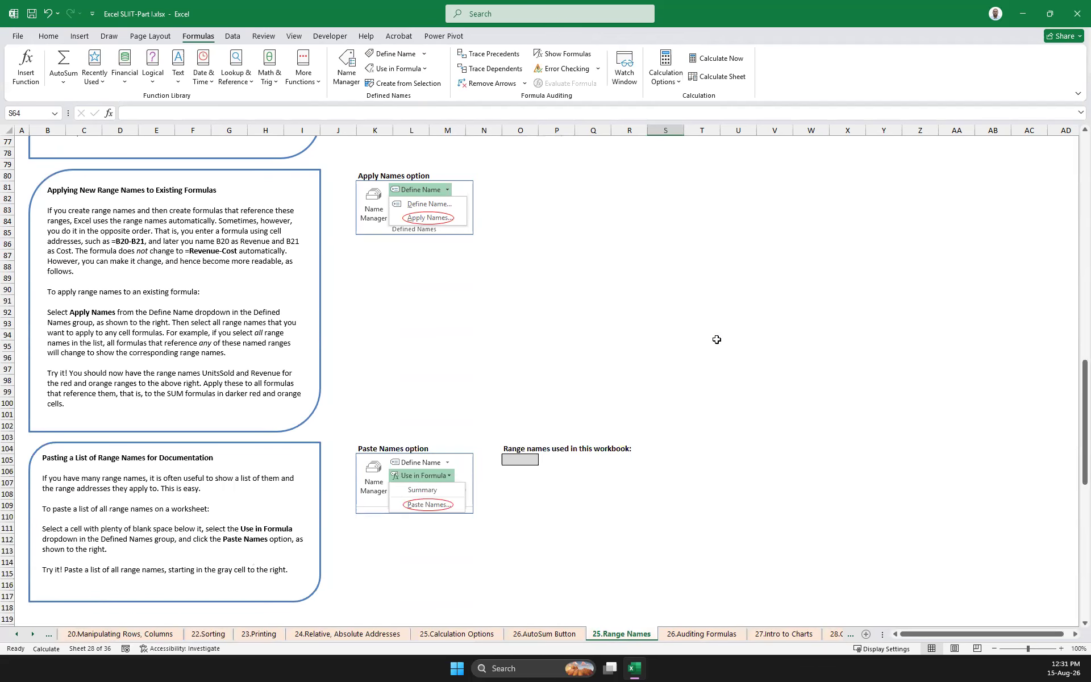
{"action": "scroll", "coordinate": [759, 379], "scroll_direction": "down", "scroll_amount": 3}
{"action": "scroll", "coordinate": [759, 379], "scroll_direction": "up", "scroll_amount": 15}
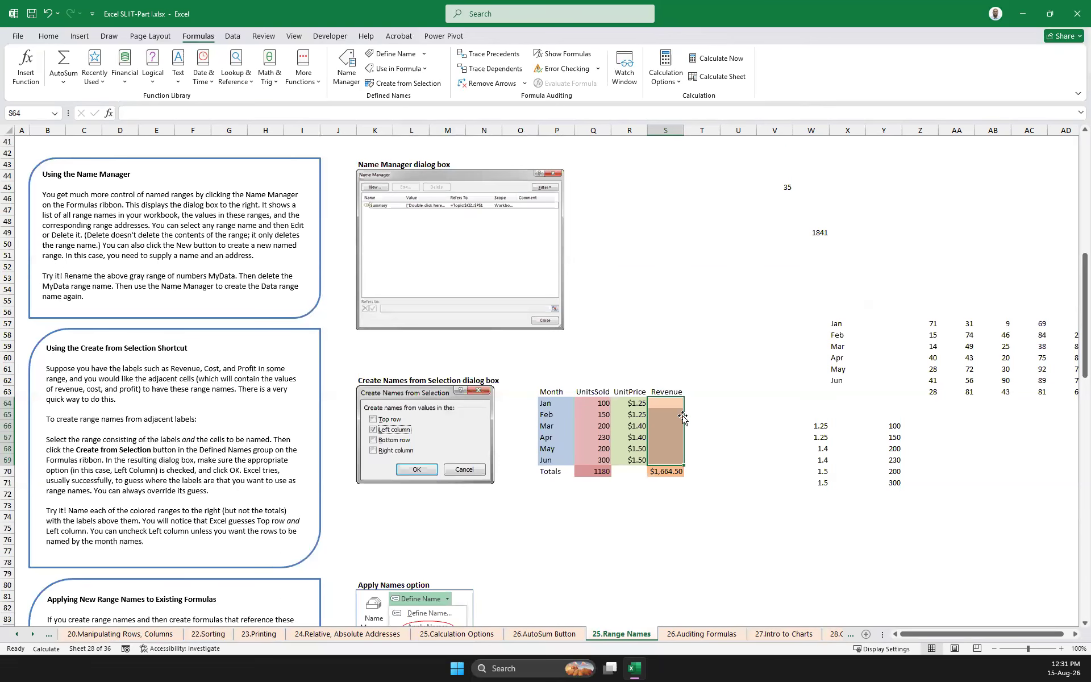
Examine the empty Revenue cells together with the UnitsSold and UnitPrice ranges used to calculate revenue
{"action": "left_click", "coordinate": [661, 405]}
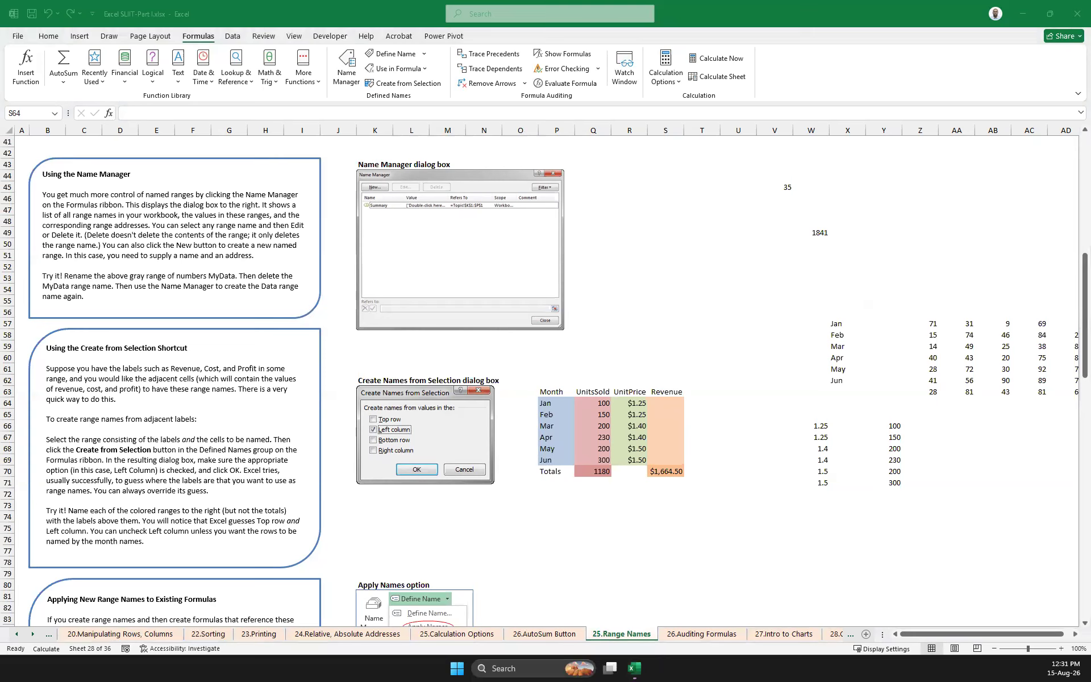
{"action": "left_click", "coordinate": [816, 424]}
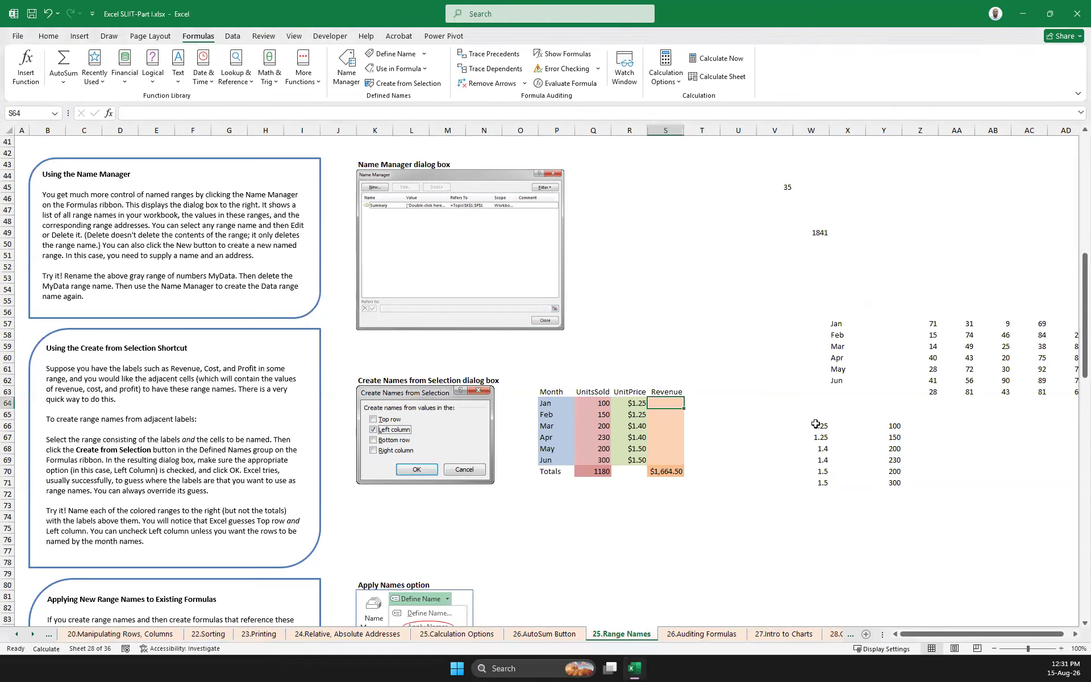
{"action": "left_click_drag", "start_coordinate": [817, 424], "coordinate": [819, 471]}
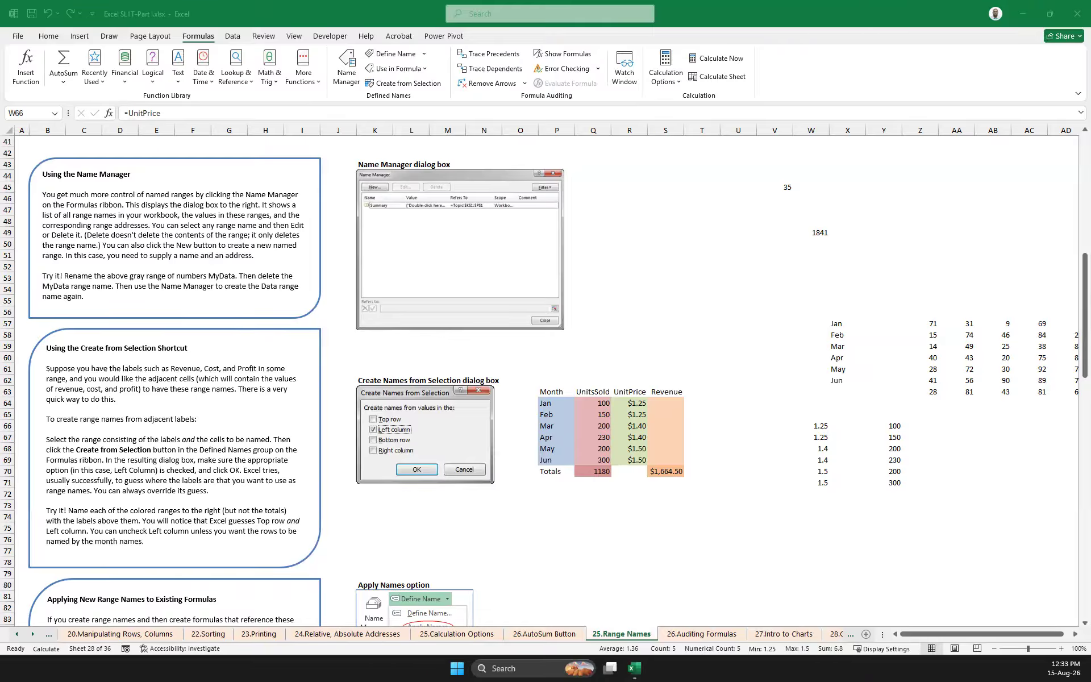
{"action": "left_click", "coordinate": [665, 404]}
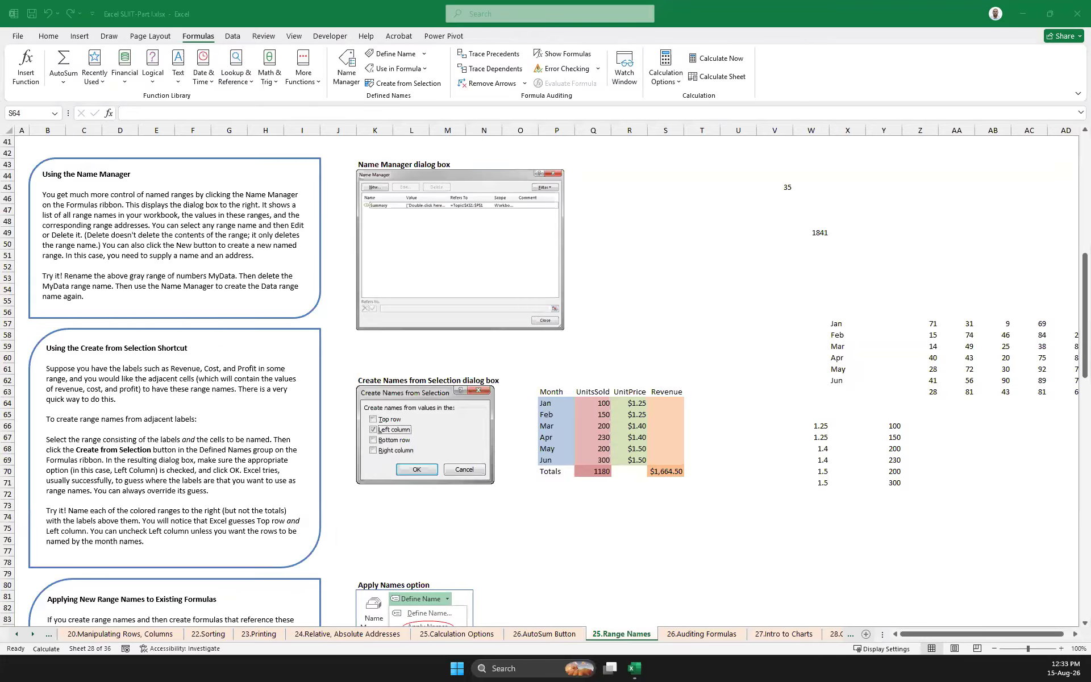
{"action": "left_click", "coordinate": [578, 400]}
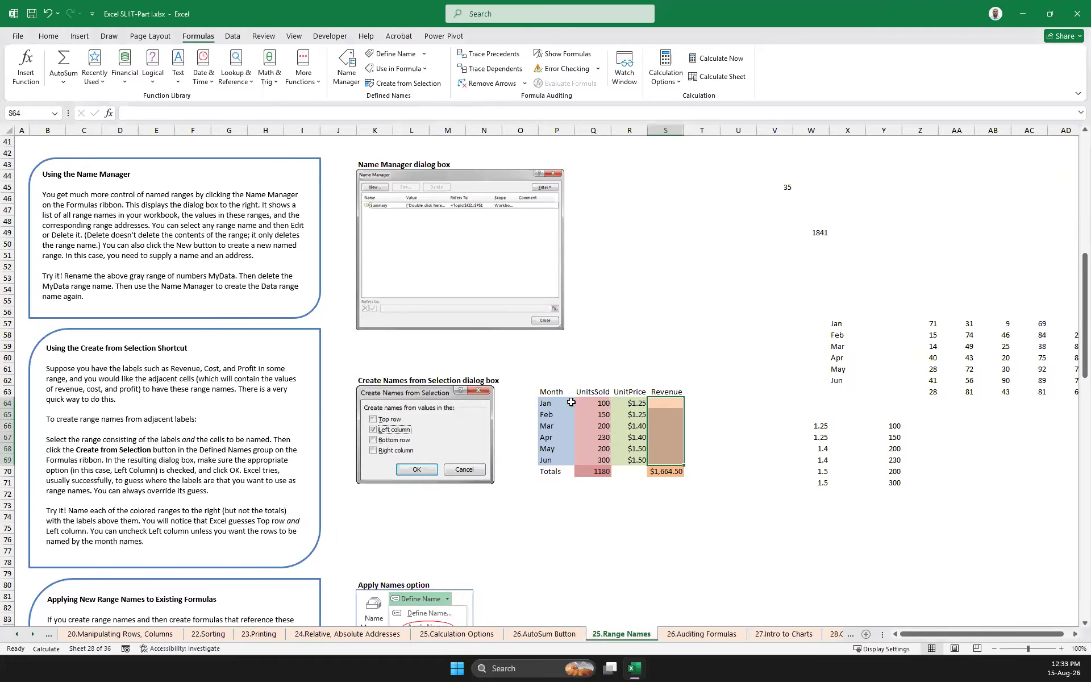
{"action": "left_click_drag", "start_coordinate": [578, 400], "coordinate": [597, 459]}
{"action": "left_click_drag", "start_coordinate": [629, 401], "coordinate": [637, 459]}
{"action": "left_click", "coordinate": [731, 448]}
{"action": "left_click", "coordinate": [653, 404]}
{"action": "left_click_drag", "start_coordinate": [764, 446], "coordinate": [761, 439]}
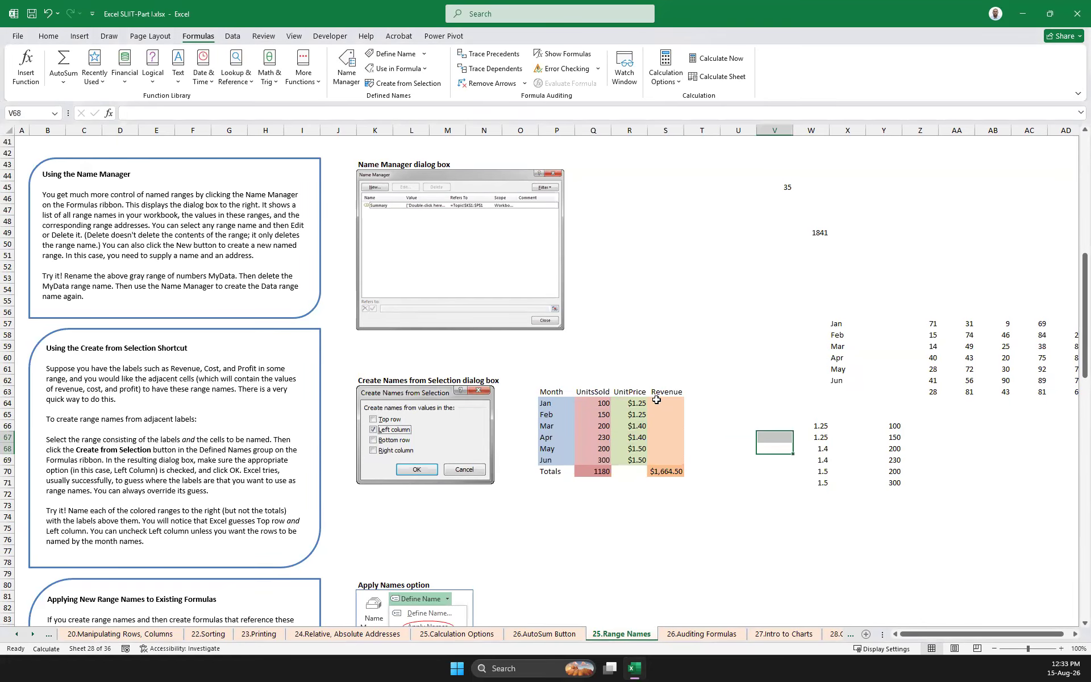
Enter =UnitPrice*UnitsSold for the Revenue cells S64:S69, inserting both names with Use in Formula
{"action": "left_click_drag", "start_coordinate": [657, 402], "coordinate": [660, 461]}
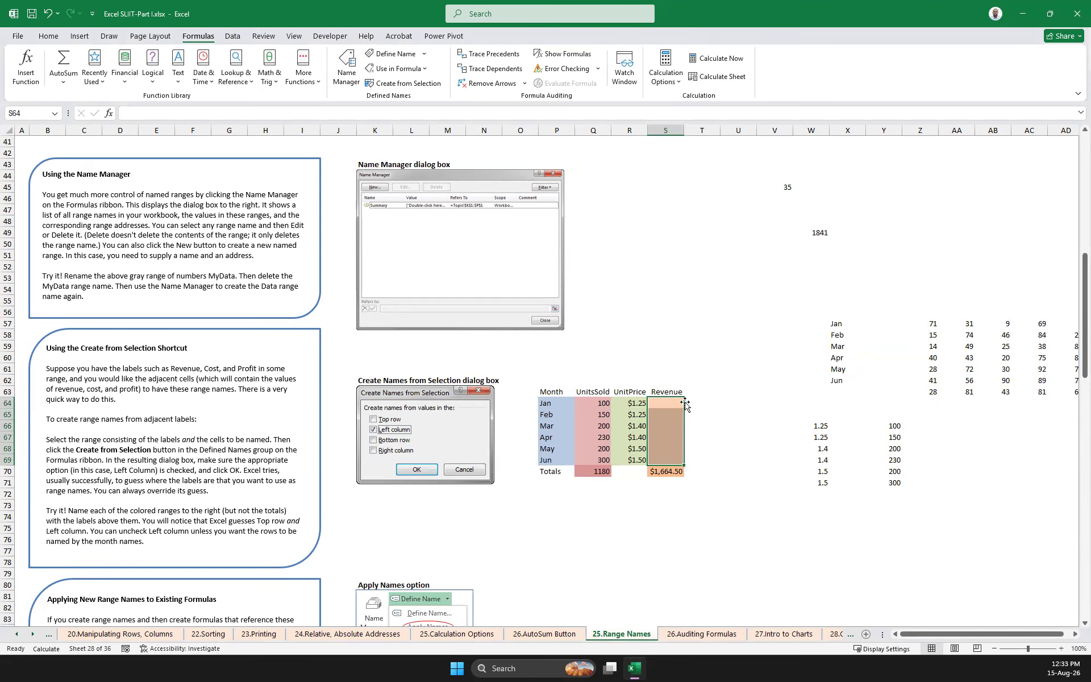
{"action": "type", "text": "="}
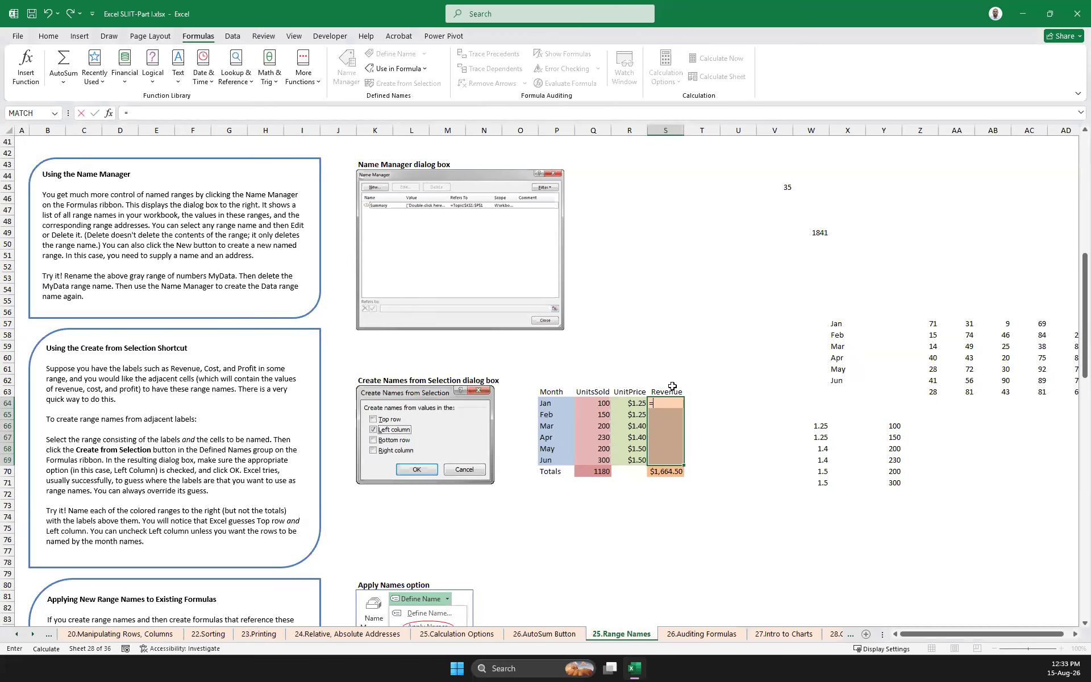
{"action": "left_click", "coordinate": [424, 69]}
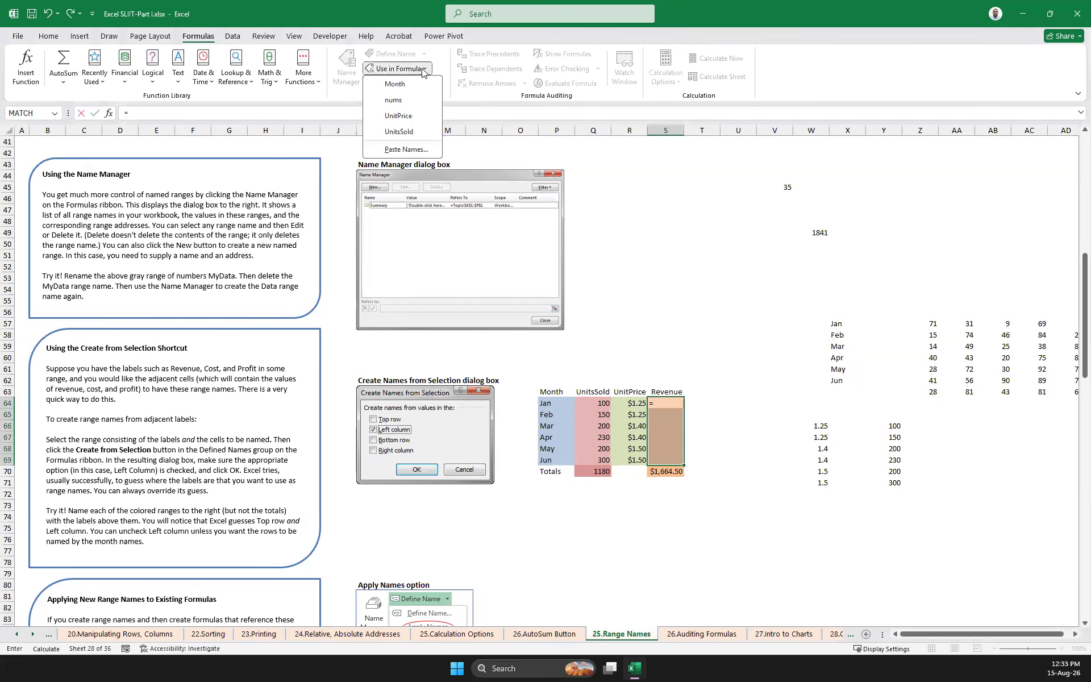
{"action": "left_click", "coordinate": [407, 111]}
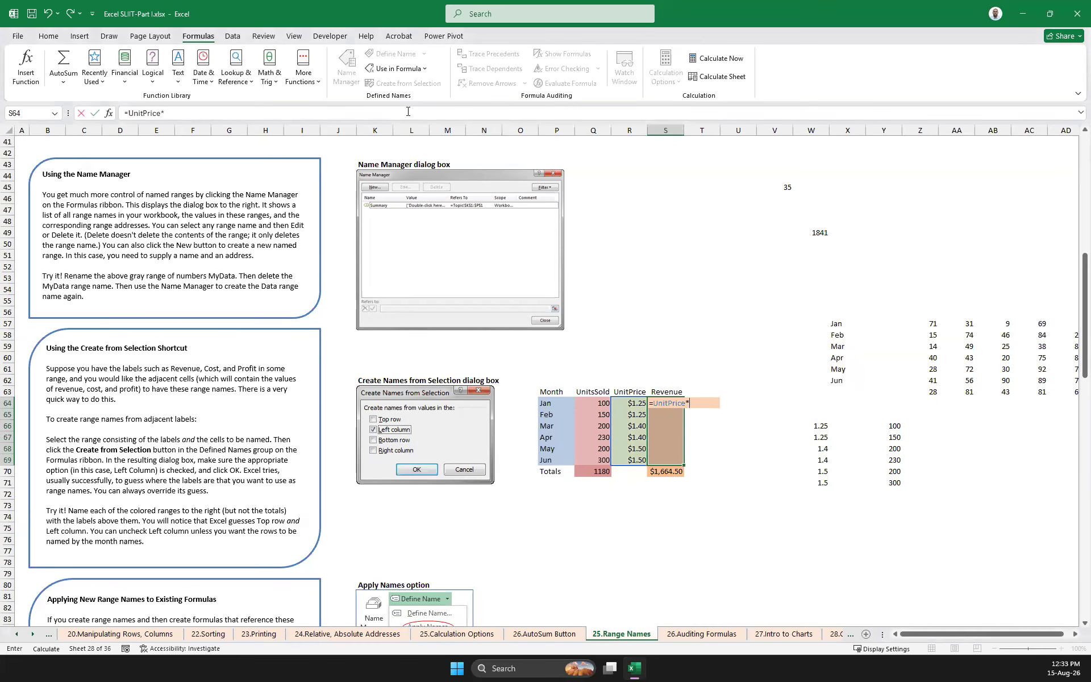
{"action": "left_click", "coordinate": [414, 69]}
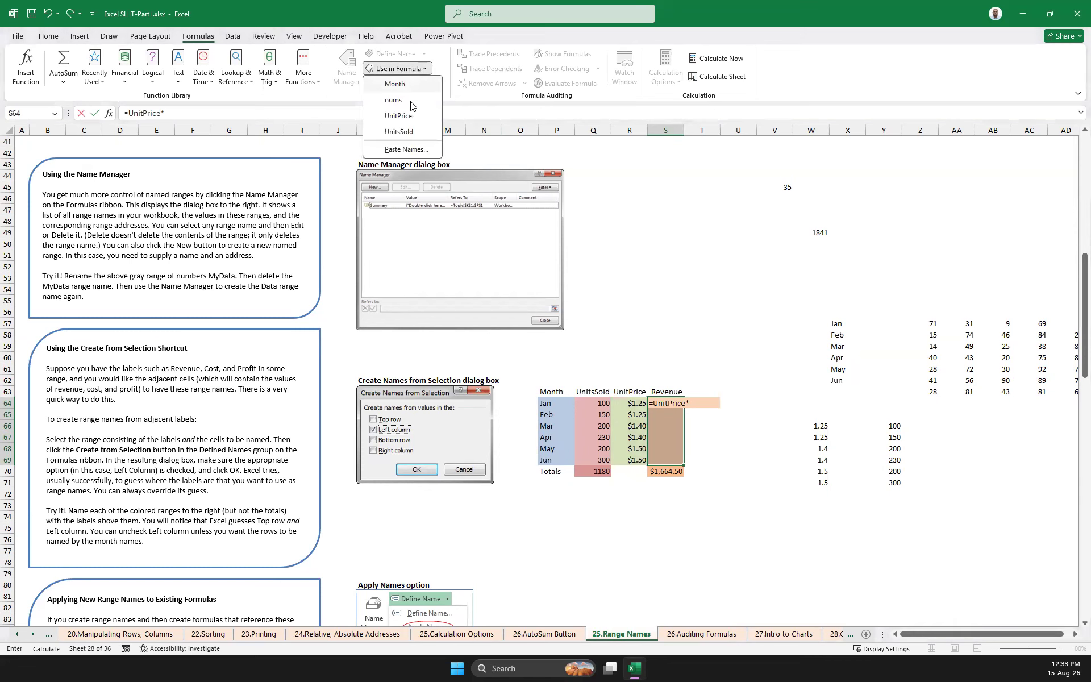
{"action": "left_click", "coordinate": [410, 130]}
{"action": "key", "text": "ctrl+Return"}
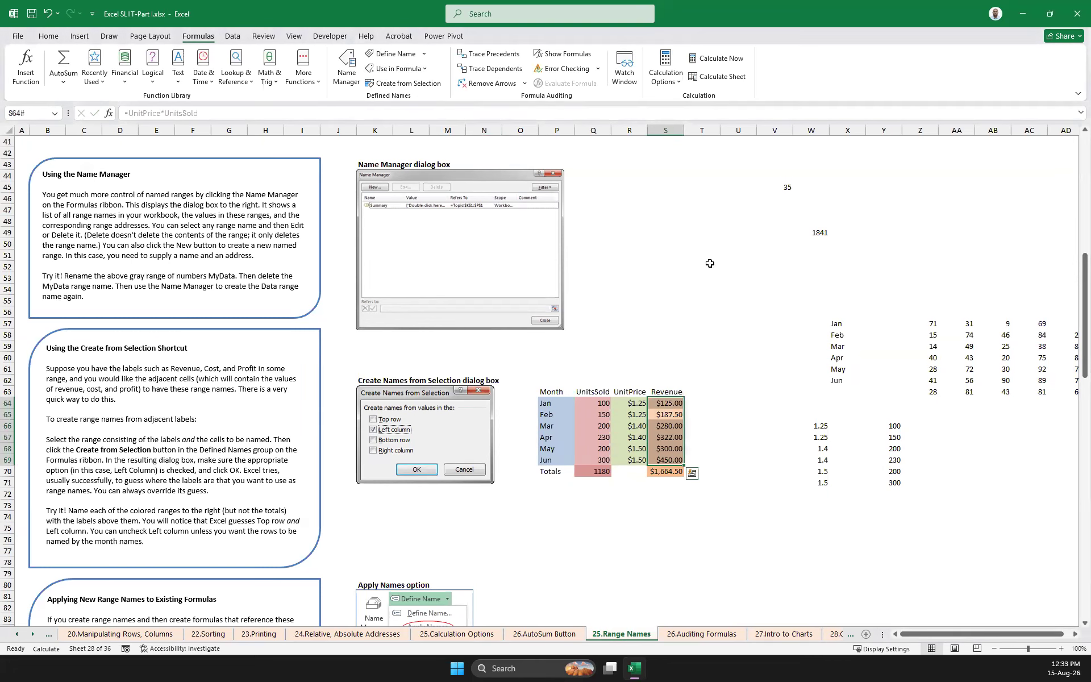
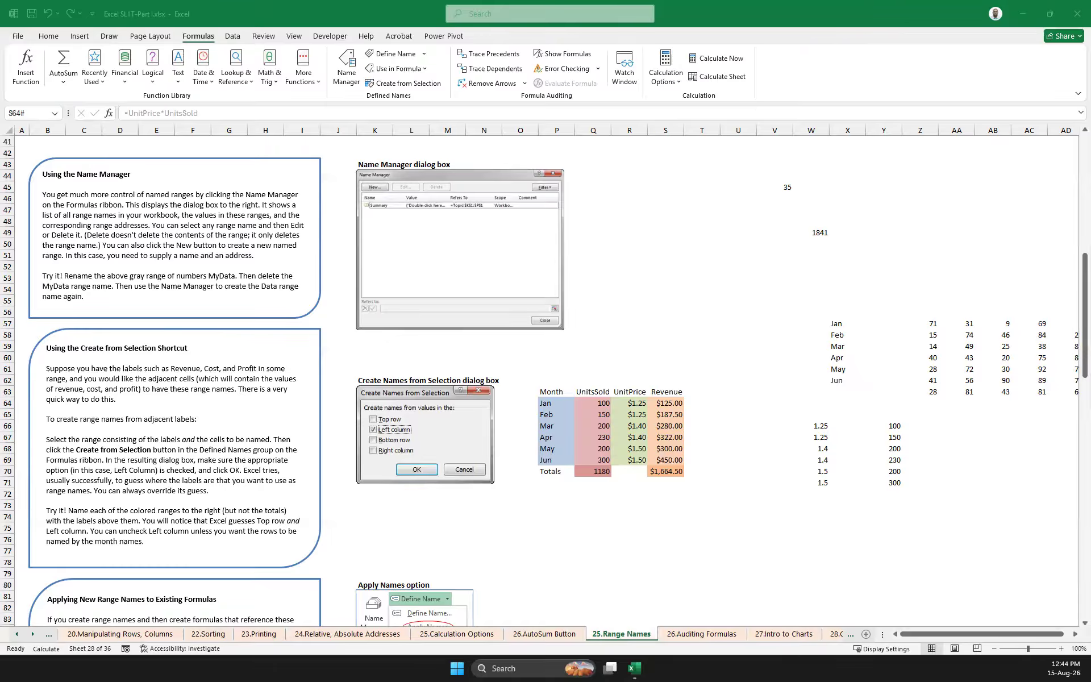
Skim the rest of the Range Names worksheet and switch to the 26.Auditing Formulas worksheet
{"action": "scroll", "coordinate": [490, 393], "scroll_direction": "down", "scroll_amount": 1}
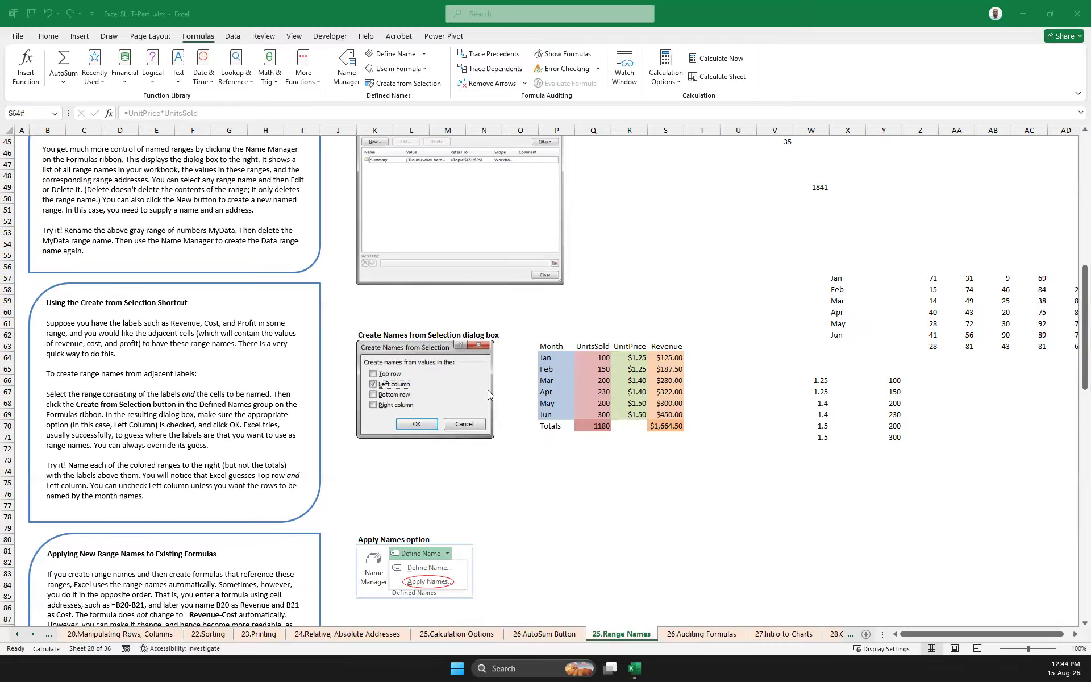
{"action": "scroll", "coordinate": [758, 349], "scroll_direction": "down", "scroll_amount": 2}
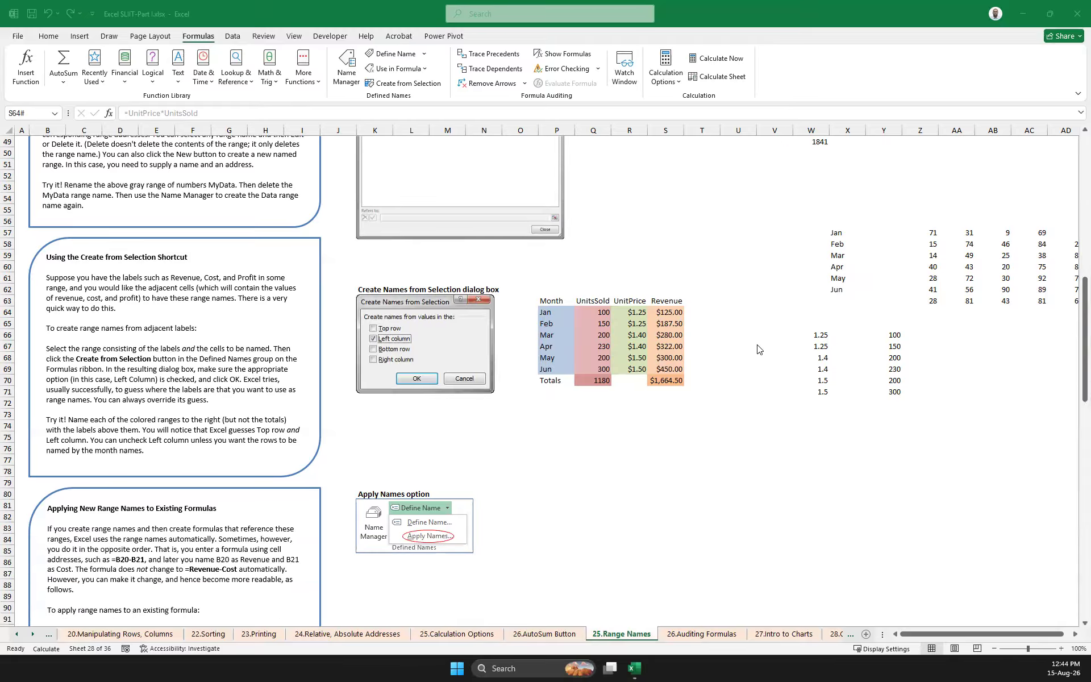
{"action": "scroll", "coordinate": [759, 349], "scroll_direction": "down", "scroll_amount": 7}
{"action": "scroll", "coordinate": [759, 349], "scroll_direction": "down", "scroll_amount": 7}
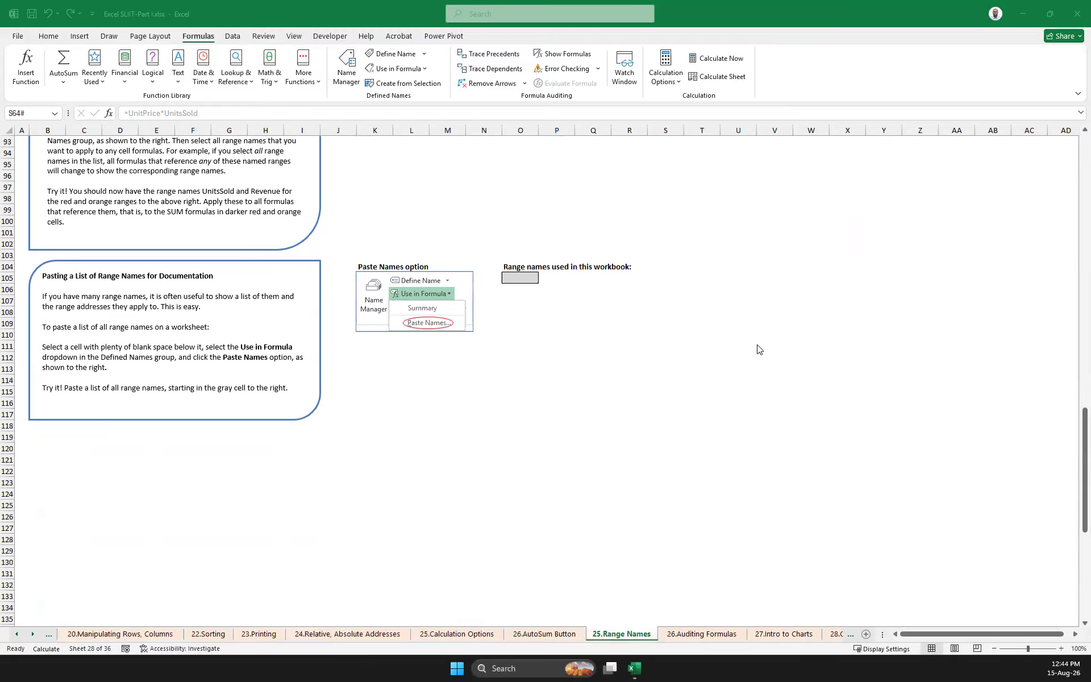
{"action": "scroll", "coordinate": [758, 349], "scroll_direction": "down", "scroll_amount": 3}
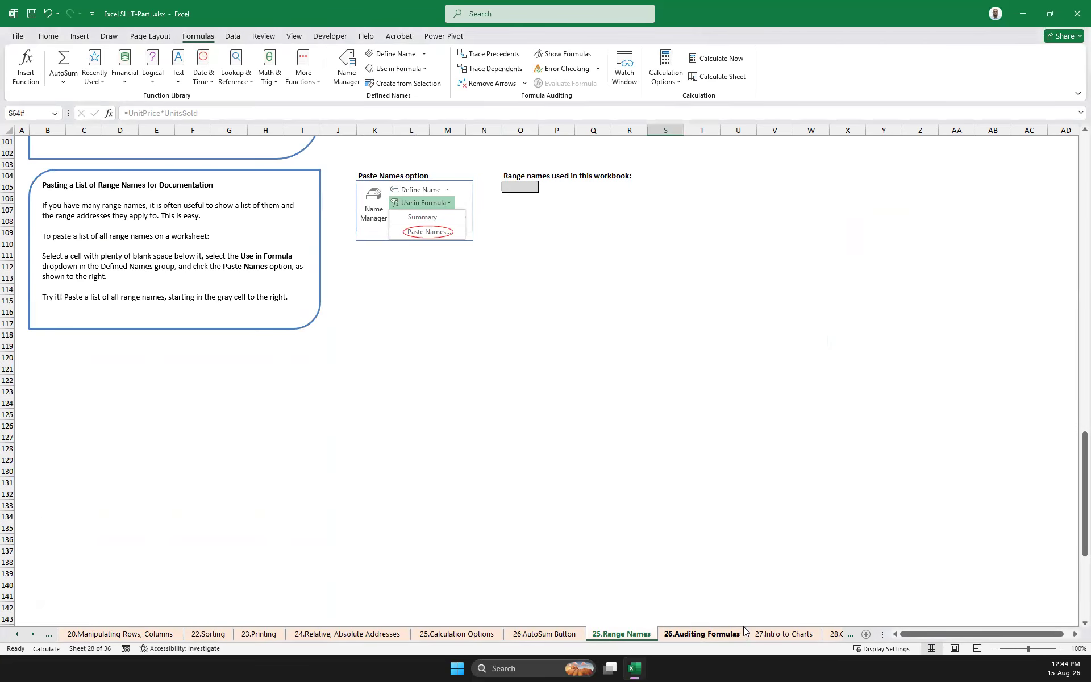
{"action": "scroll", "coordinate": [504, 520], "scroll_direction": "up", "scroll_amount": 20}
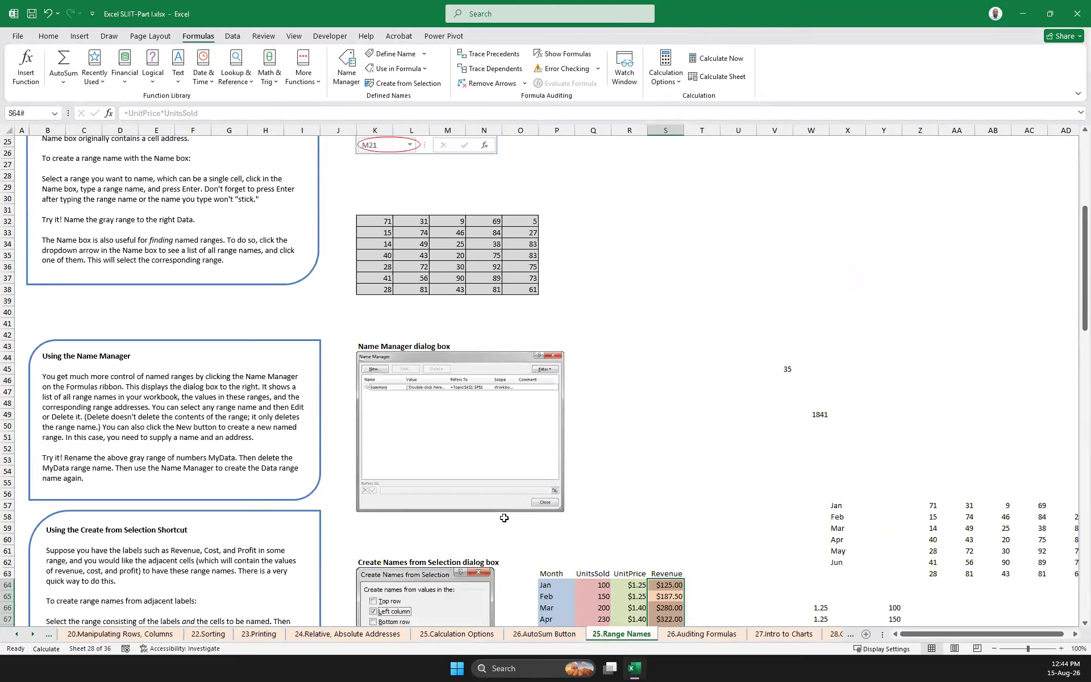
{"action": "scroll", "coordinate": [504, 521], "scroll_direction": "down", "scroll_amount": 5}
{"action": "left_click", "coordinate": [698, 632]}
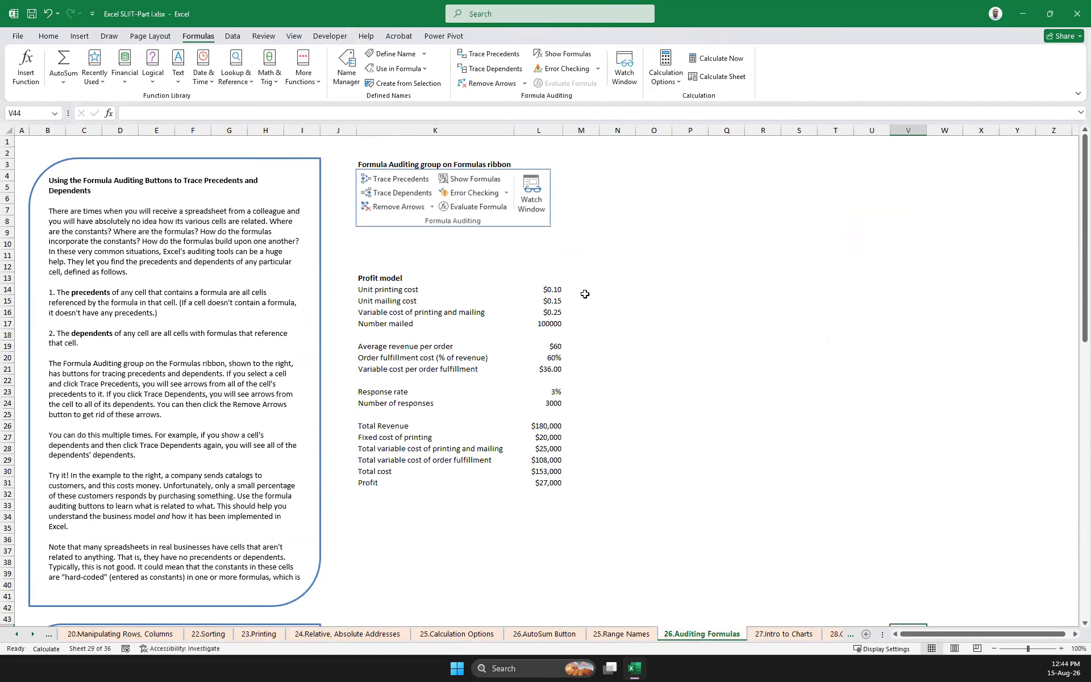
Examine the Profit model by showing the worksheet's formulas, and return the cells to displaying values
{"action": "left_click_drag", "start_coordinate": [591, 278], "coordinate": [387, 511]}
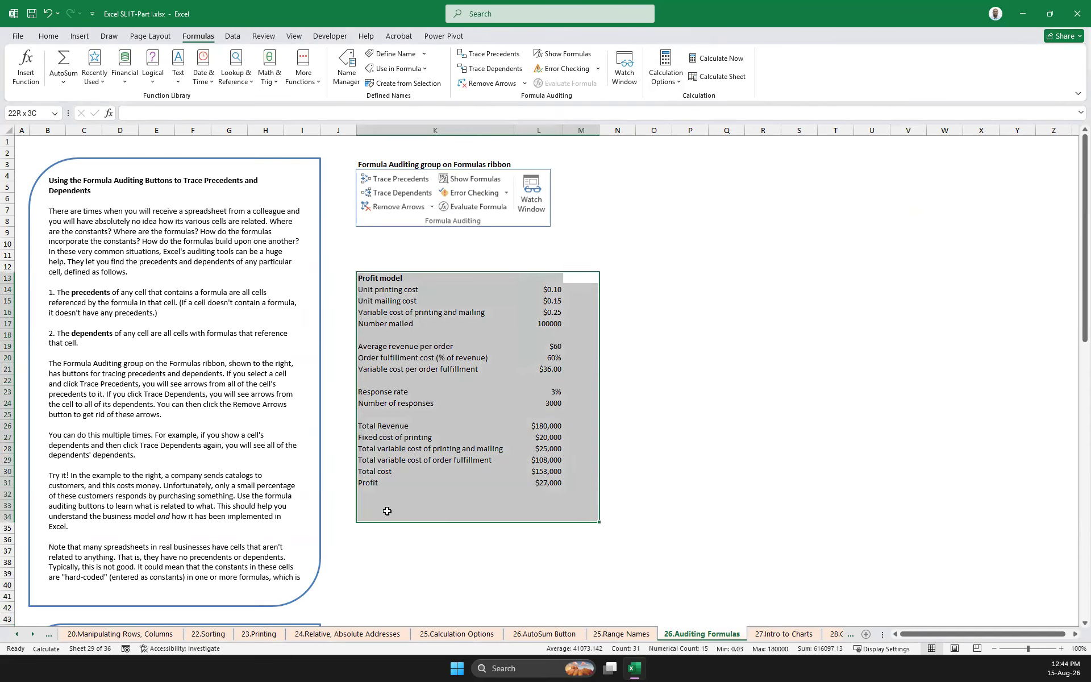
{"action": "left_click", "coordinate": [676, 485]}
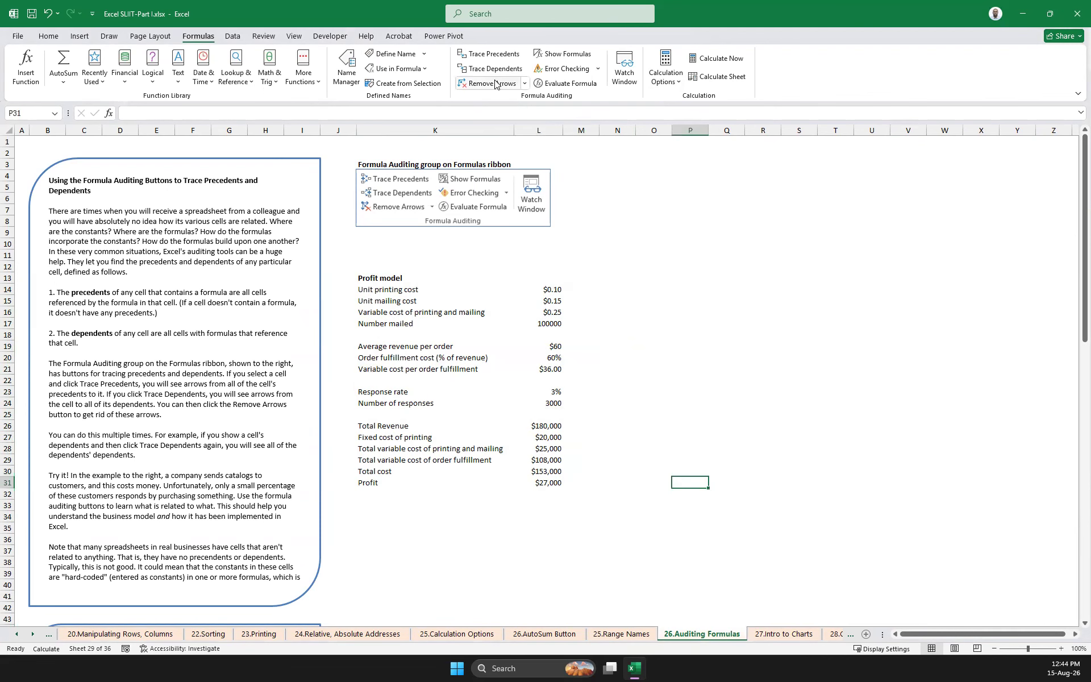
{"action": "left_click", "coordinate": [568, 54]}
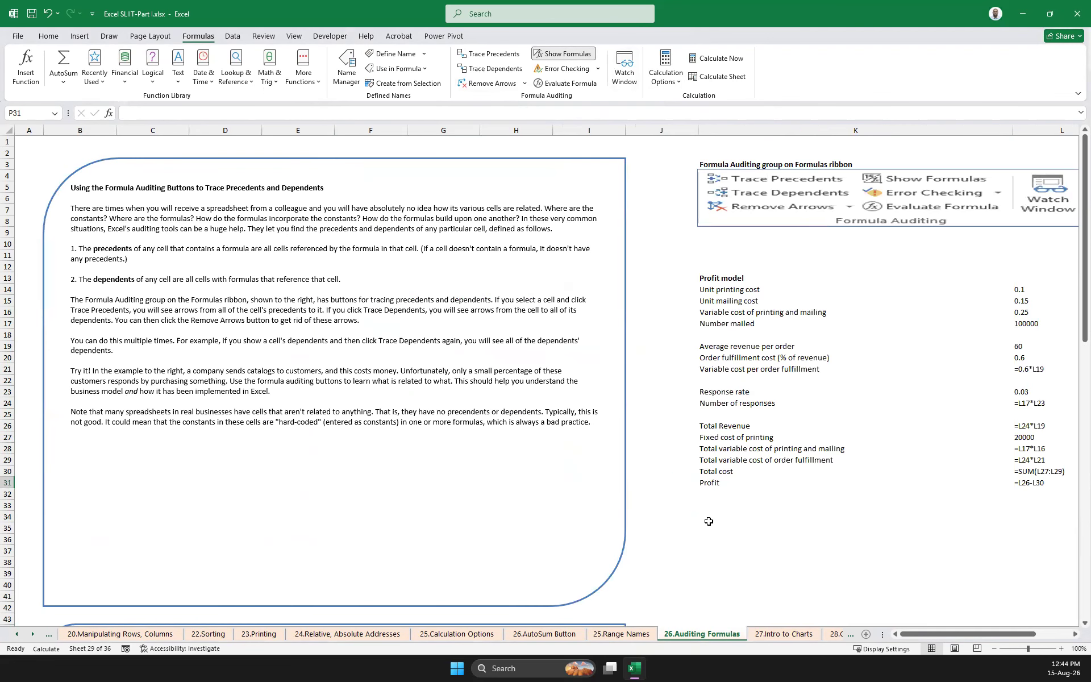
{"action": "left_click_drag", "start_coordinate": [962, 635], "coordinate": [997, 635]}
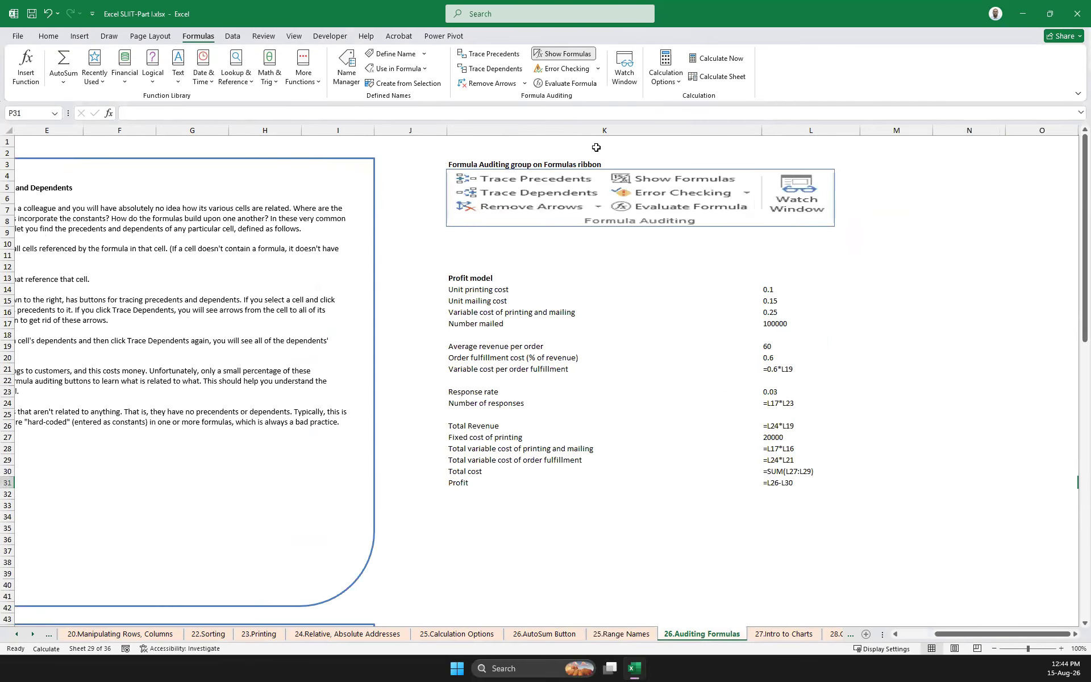
{"action": "left_click", "coordinate": [579, 54]}
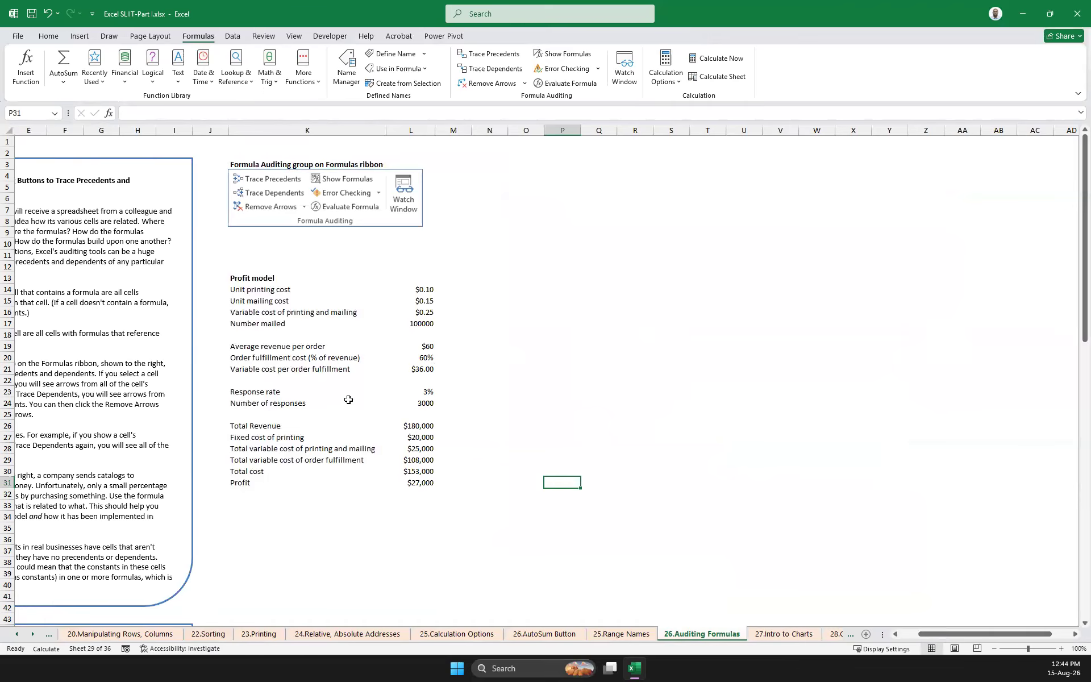
Trace the precedents of Total Revenue in L26 and remove the arrows
{"action": "left_click", "coordinate": [420, 425]}
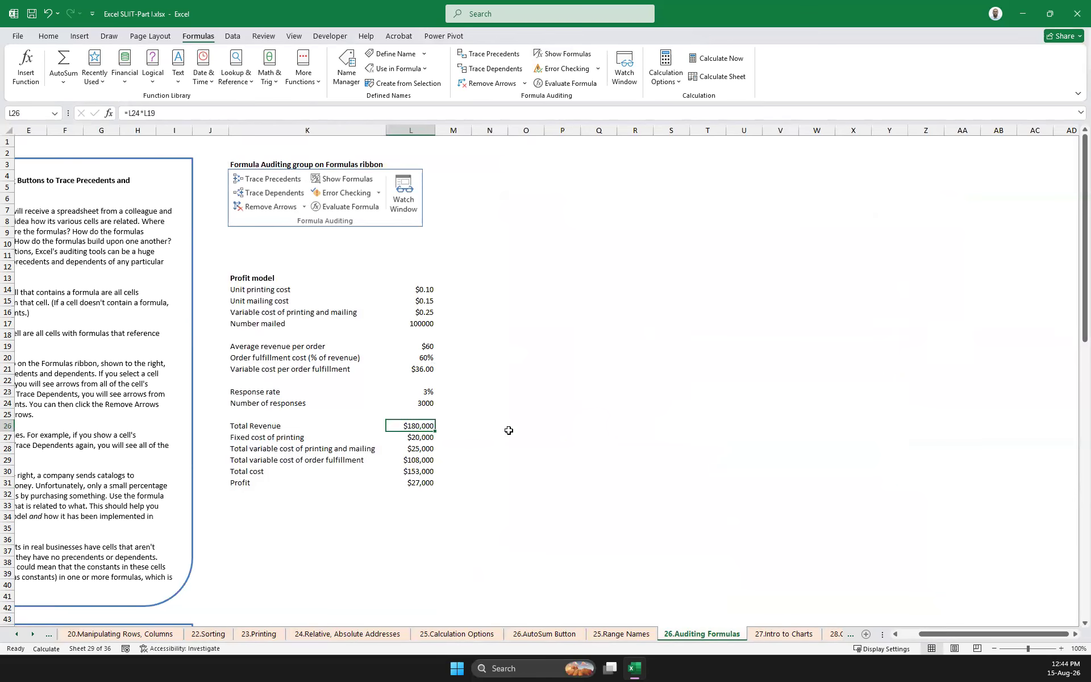
{"action": "left_click", "coordinate": [502, 417]}
{"action": "left_click", "coordinate": [419, 425]}
{"action": "left_click", "coordinate": [493, 426]}
{"action": "left_click", "coordinate": [415, 429]}
{"action": "left_click", "coordinate": [480, 440]}
{"action": "left_click", "coordinate": [420, 427]}
{"action": "left_click", "coordinate": [491, 428]}
{"action": "left_click", "coordinate": [427, 423]}
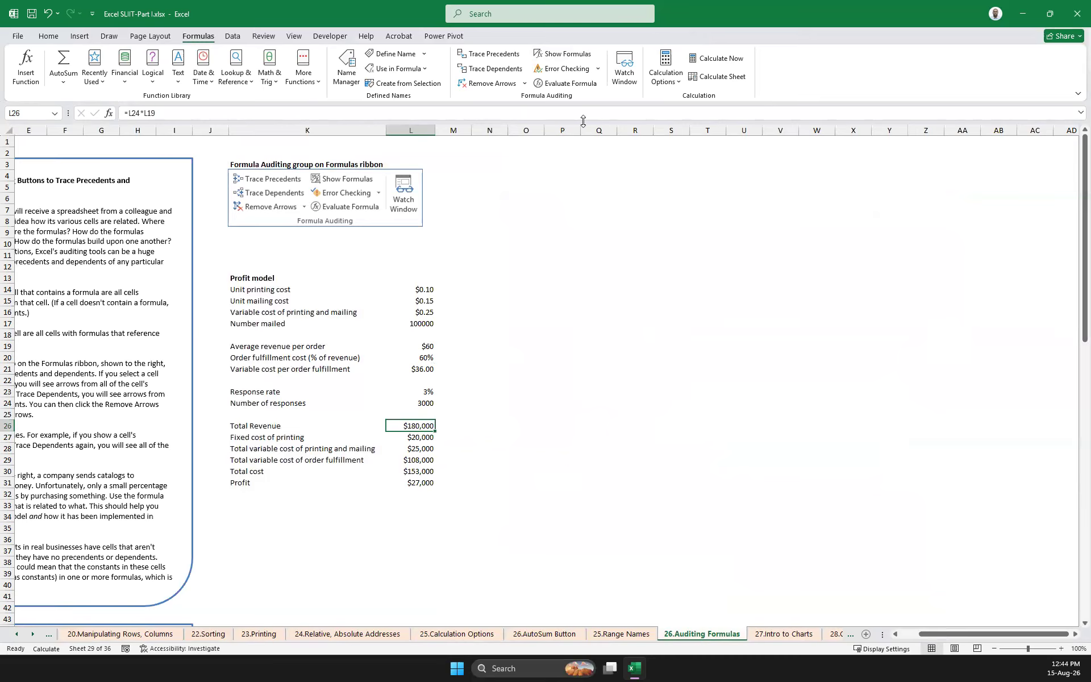
{"action": "left_click", "coordinate": [493, 55]}
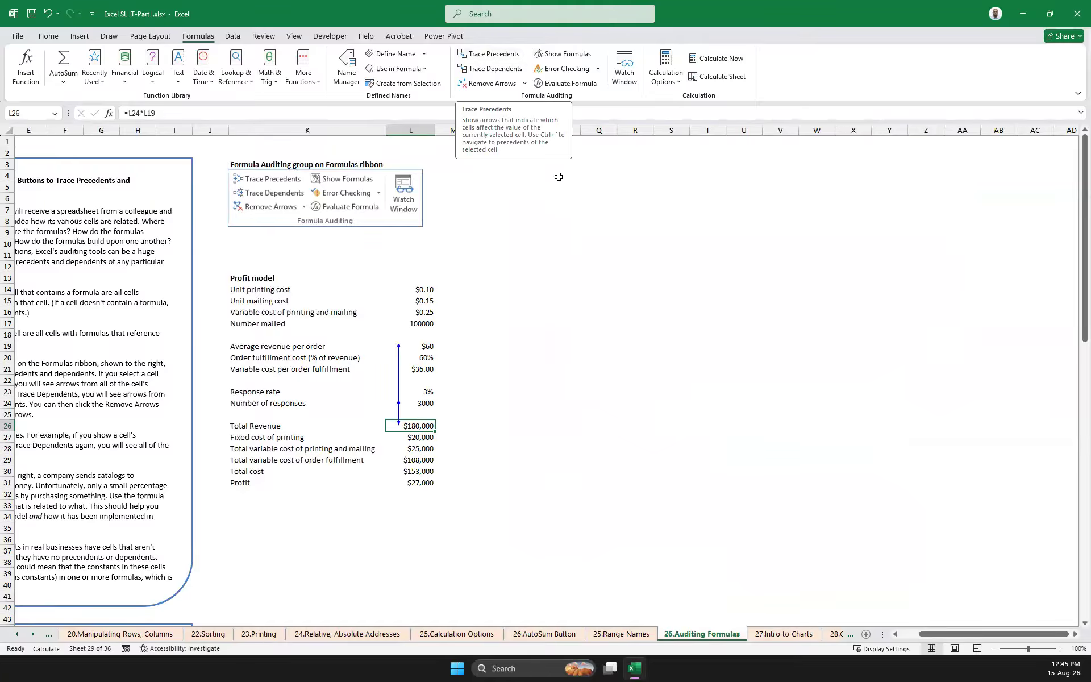
{"action": "left_click", "coordinate": [492, 84]}
{"action": "left_click", "coordinate": [526, 436]}
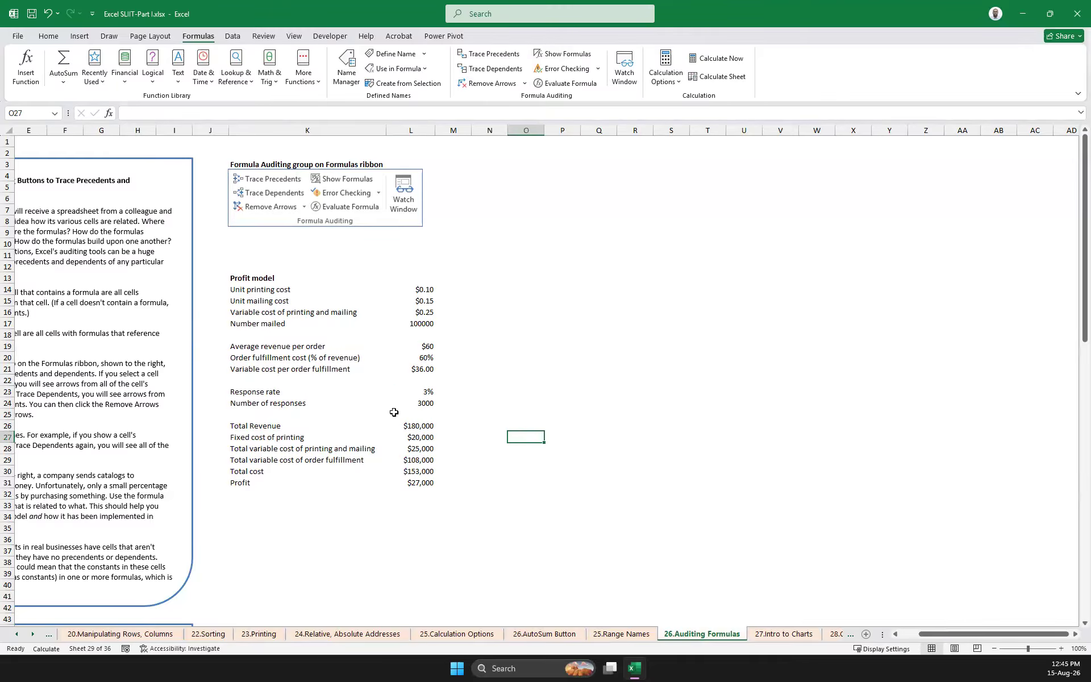
Trace the dependents of Number of responses in L24 and set the workbook's calculation option to Automatic
{"action": "left_click", "coordinate": [427, 404]}
{"action": "left_click", "coordinate": [488, 69]}
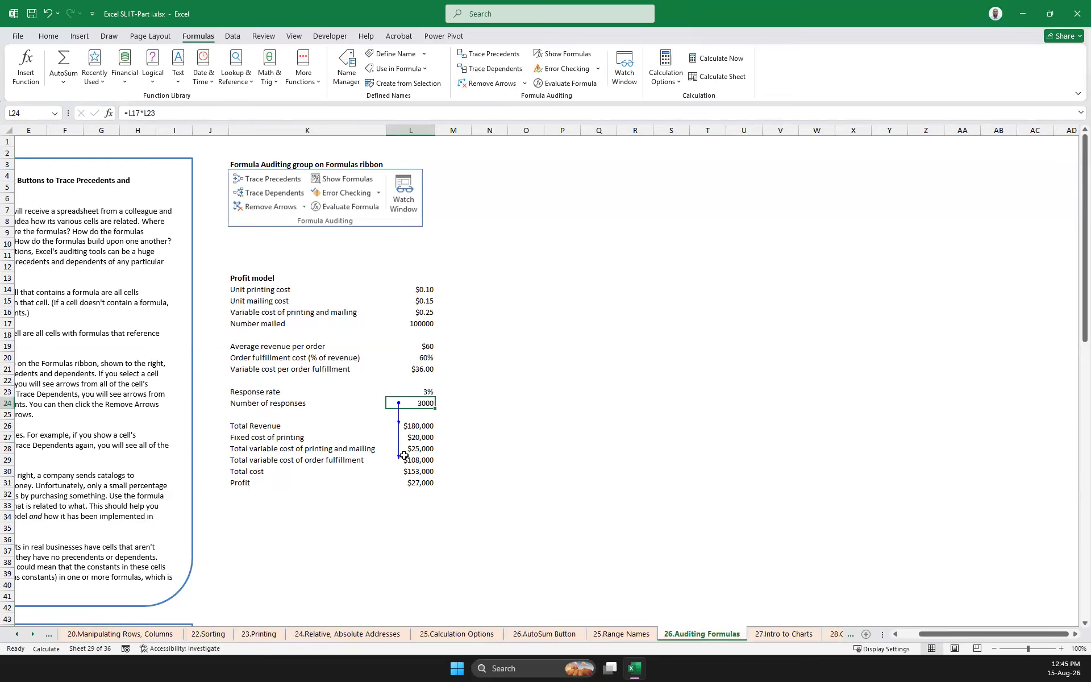
{"action": "left_click", "coordinate": [666, 73]}
{"action": "left_click", "coordinate": [669, 100]}
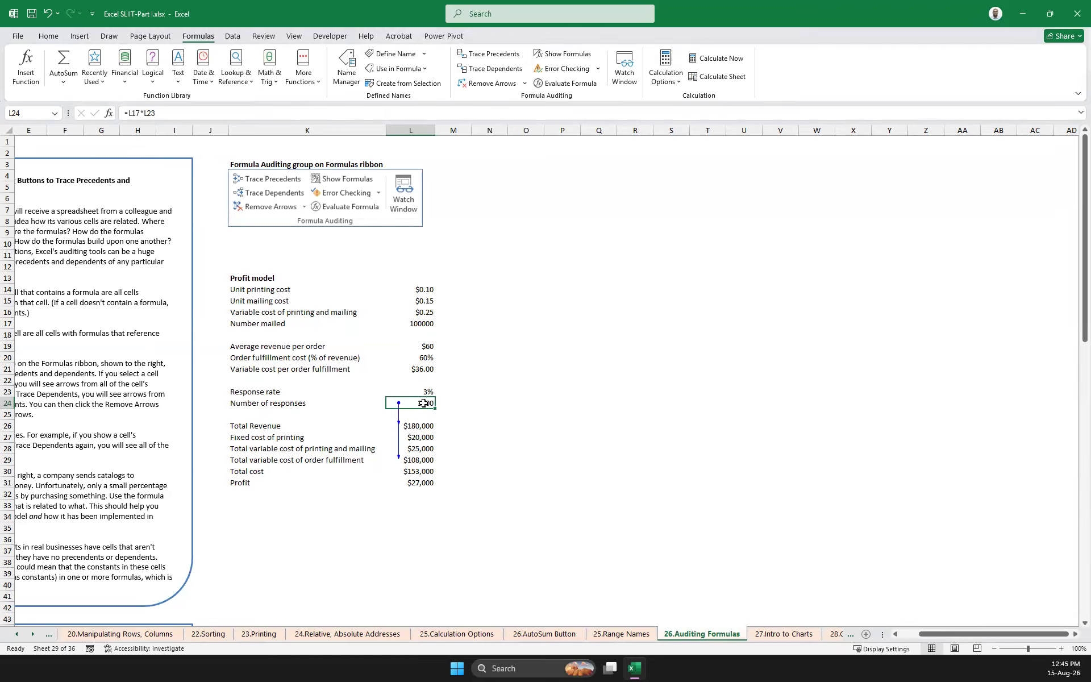
Set Number of responses in L24 to 100 and check its dependents, Total Revenue and Total variable cost of order fulfillment
{"action": "type", "text": "1"}
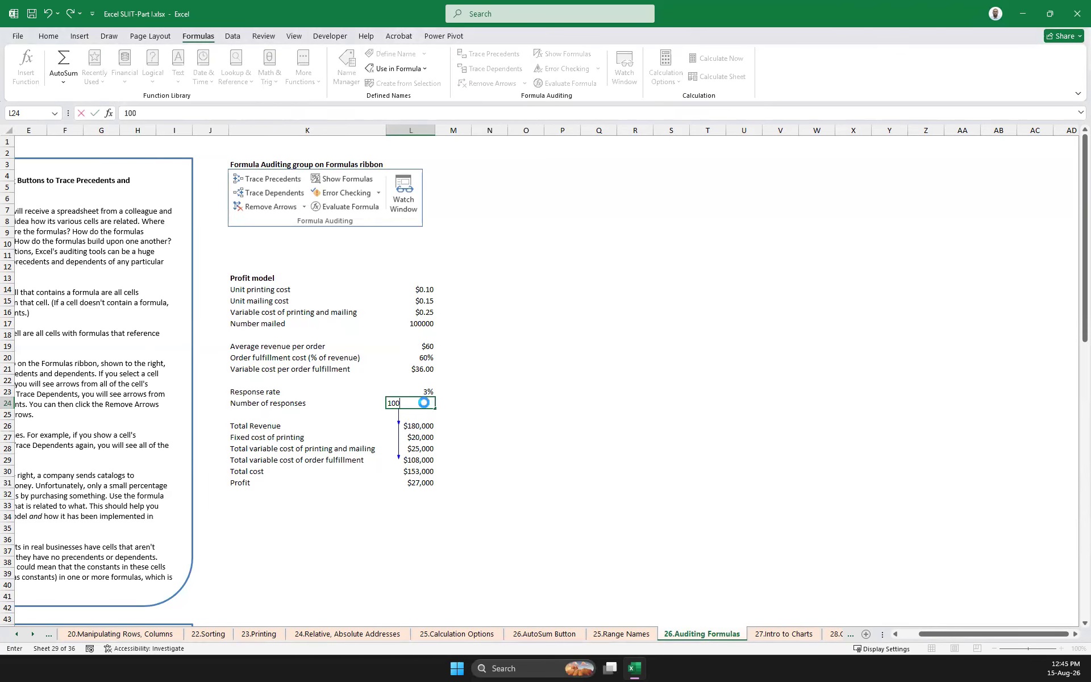
{"action": "key", "text": "Return"}
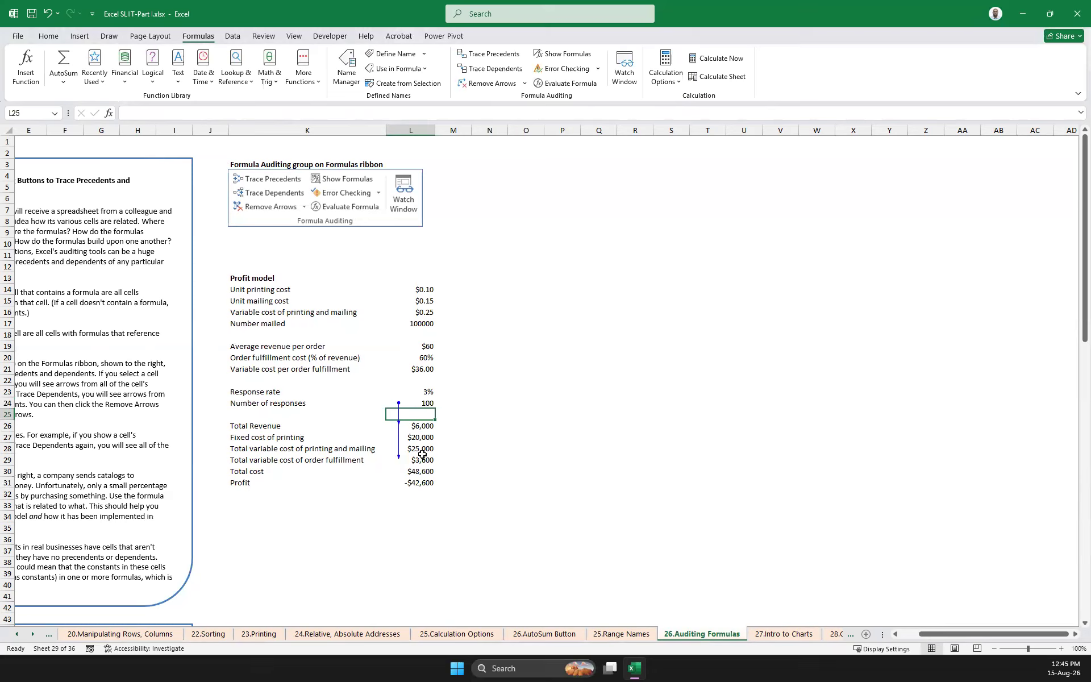
{"action": "key", "text": "Up"}
{"action": "left_click", "coordinate": [428, 425]}
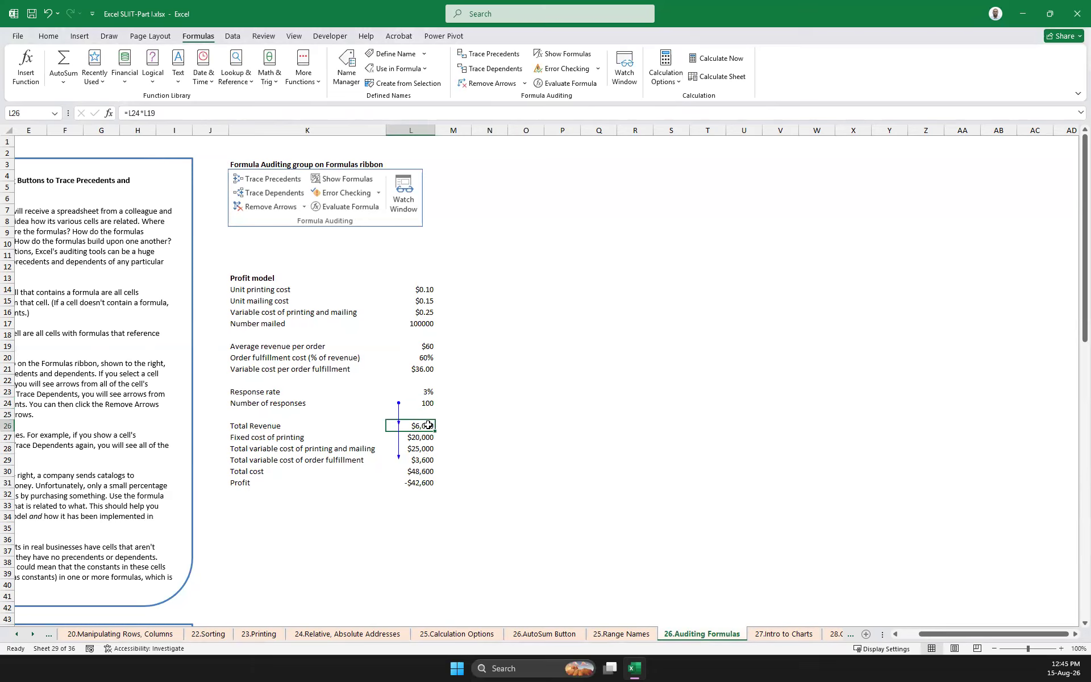
{"action": "left_click", "coordinate": [428, 459]}
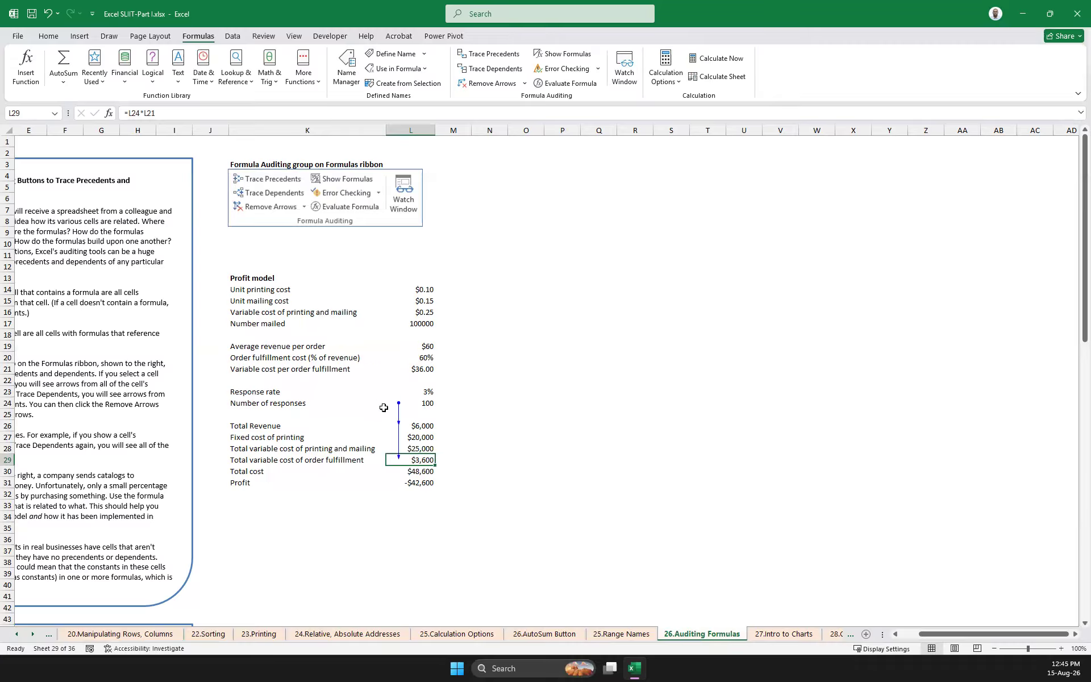
Set Number of responses in L24 to 1000, check Total Revenue, and remove the dependent arrows
{"action": "left_click", "coordinate": [420, 403]}
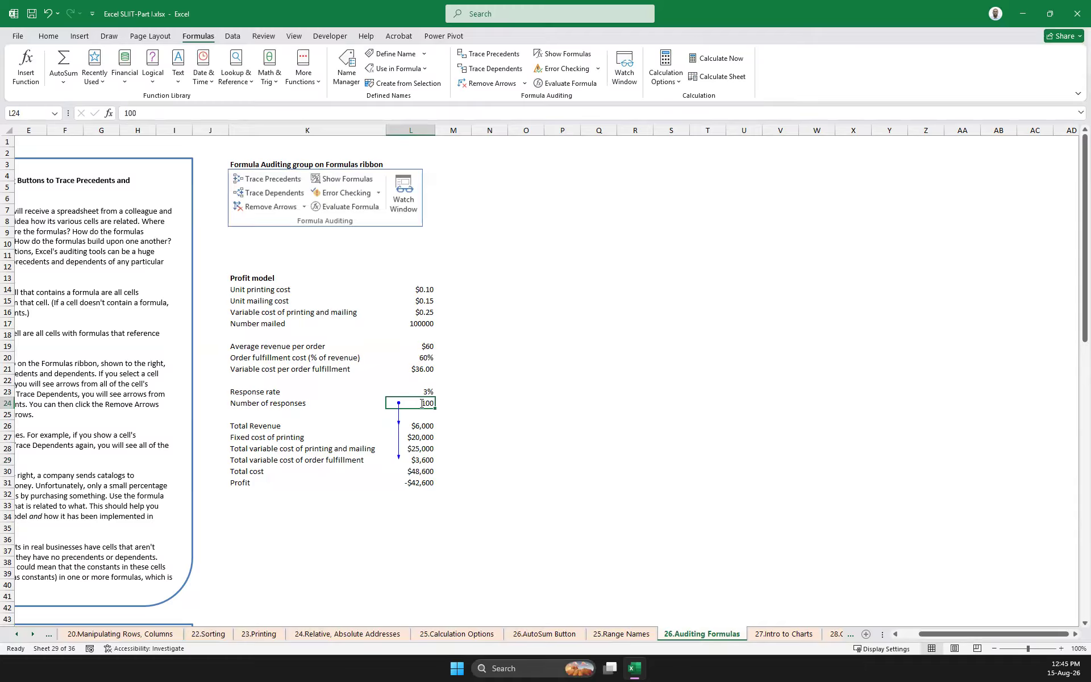
{"action": "double_click", "coordinate": [421, 404]}
{"action": "type", "text": "0"}
{"action": "key", "text": "Return"}
{"action": "left_click", "coordinate": [426, 404]}
{"action": "left_click", "coordinate": [417, 427]}
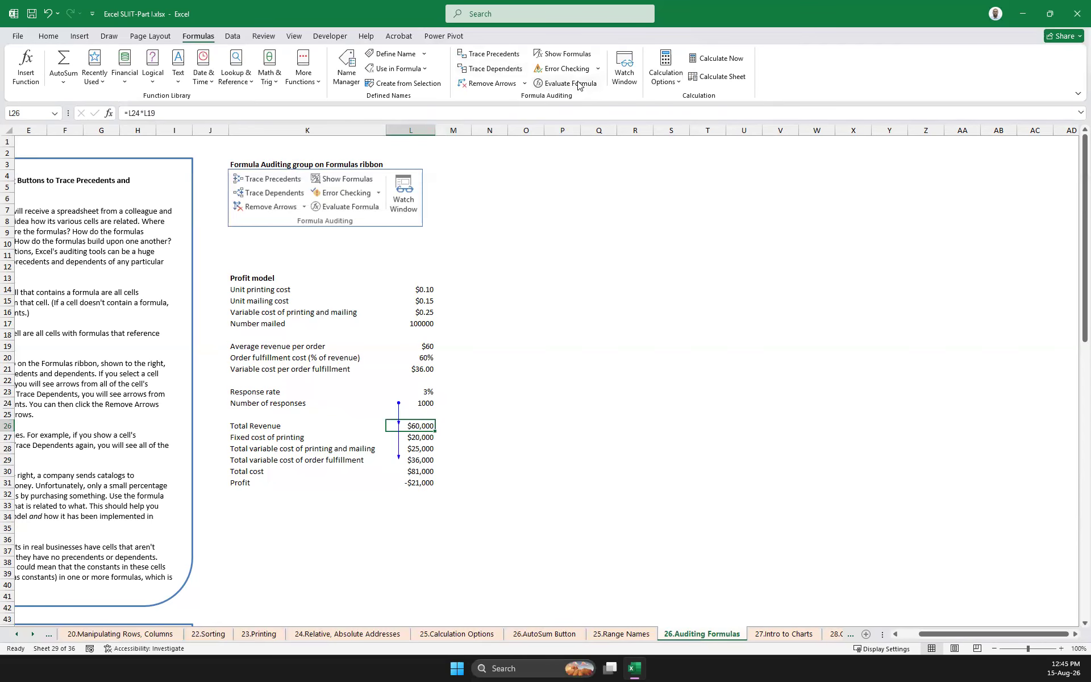
{"action": "left_click", "coordinate": [493, 84]}
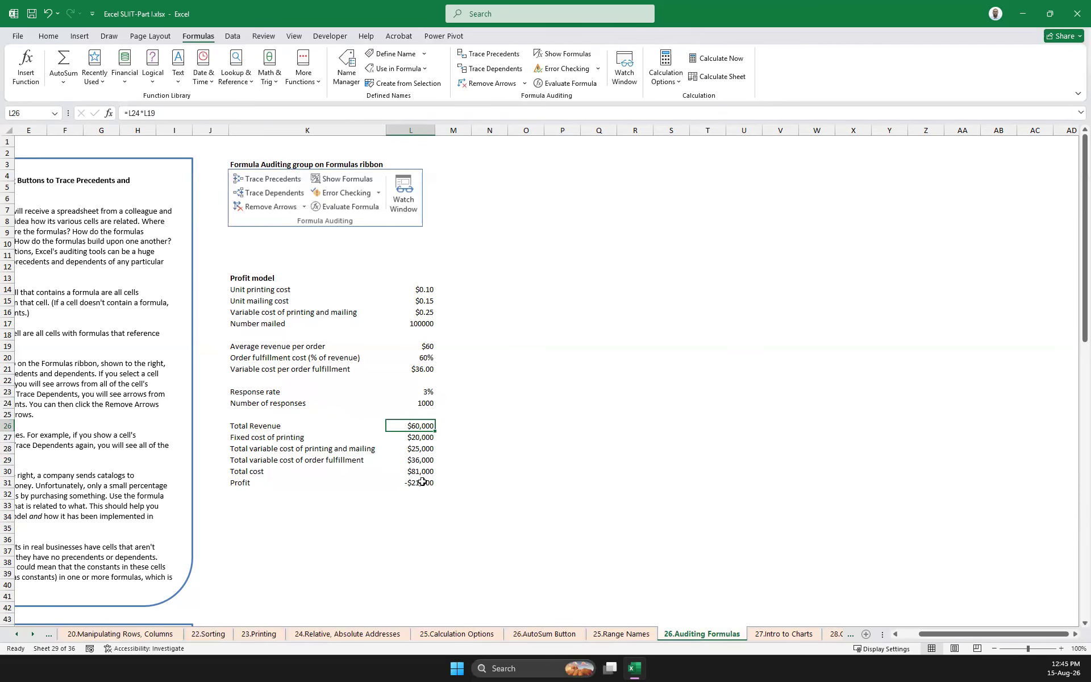
Trace the precedents of Total variable cost of order fulfillment in L29, inspect the cells L21 and L24, and remove the arrows
{"action": "left_click", "coordinate": [300, 461]}
{"action": "left_click", "coordinate": [424, 461]}
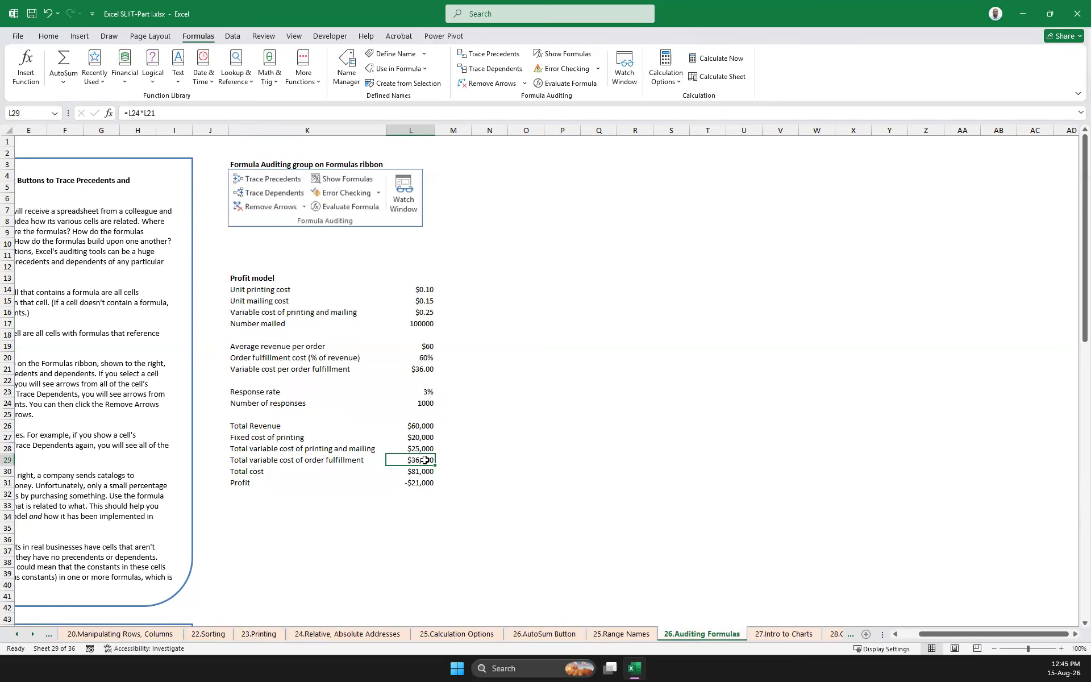
{"action": "left_click", "coordinate": [492, 56]}
{"action": "left_click", "coordinate": [420, 369]}
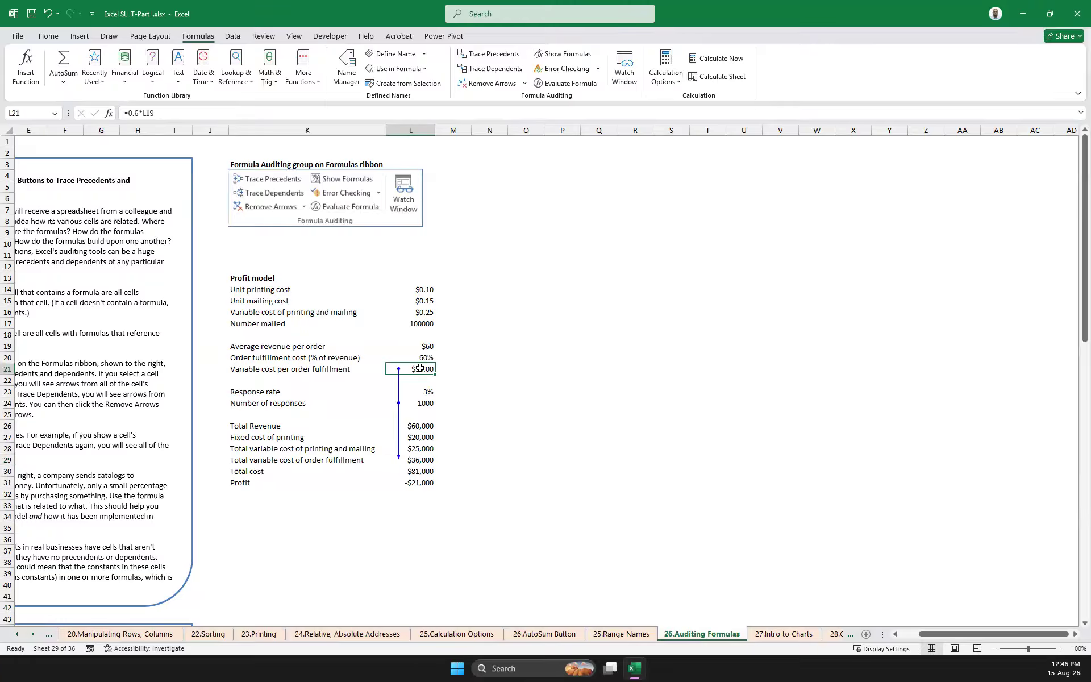
{"action": "left_click", "coordinate": [419, 404]}
{"action": "left_click", "coordinate": [430, 459]}
{"action": "left_click", "coordinate": [493, 84]}
Trace the precedents of Total cost in L30, inspect its source range, and remove the arrows
{"action": "left_click", "coordinate": [434, 475]}
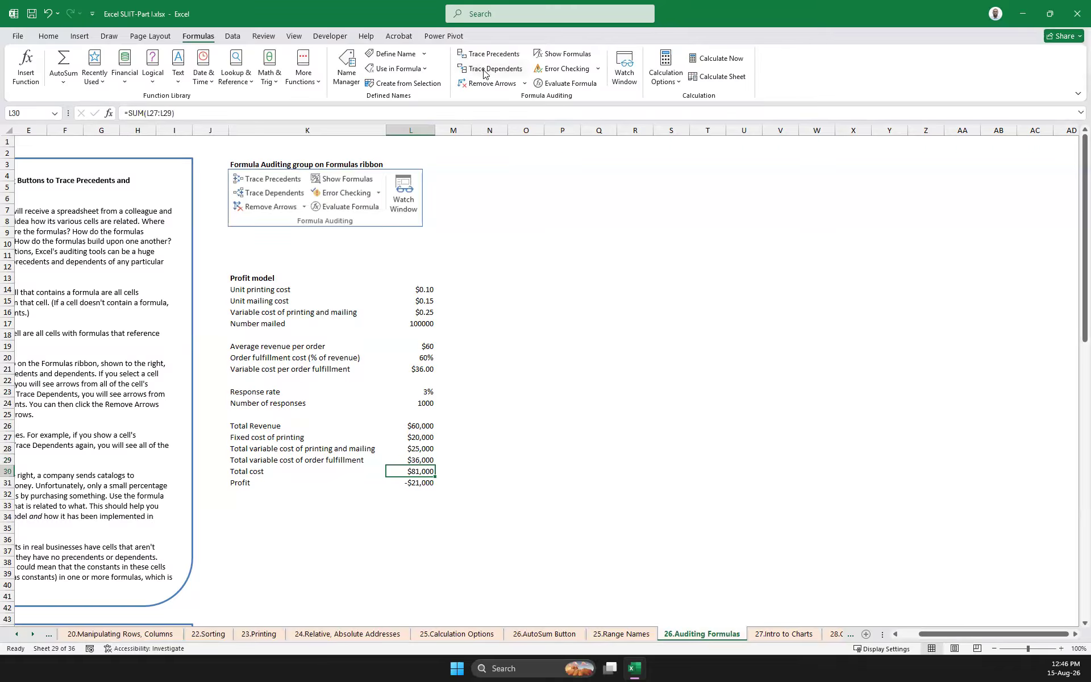
{"action": "left_click", "coordinate": [490, 54]}
{"action": "left_click", "coordinate": [419, 436]}
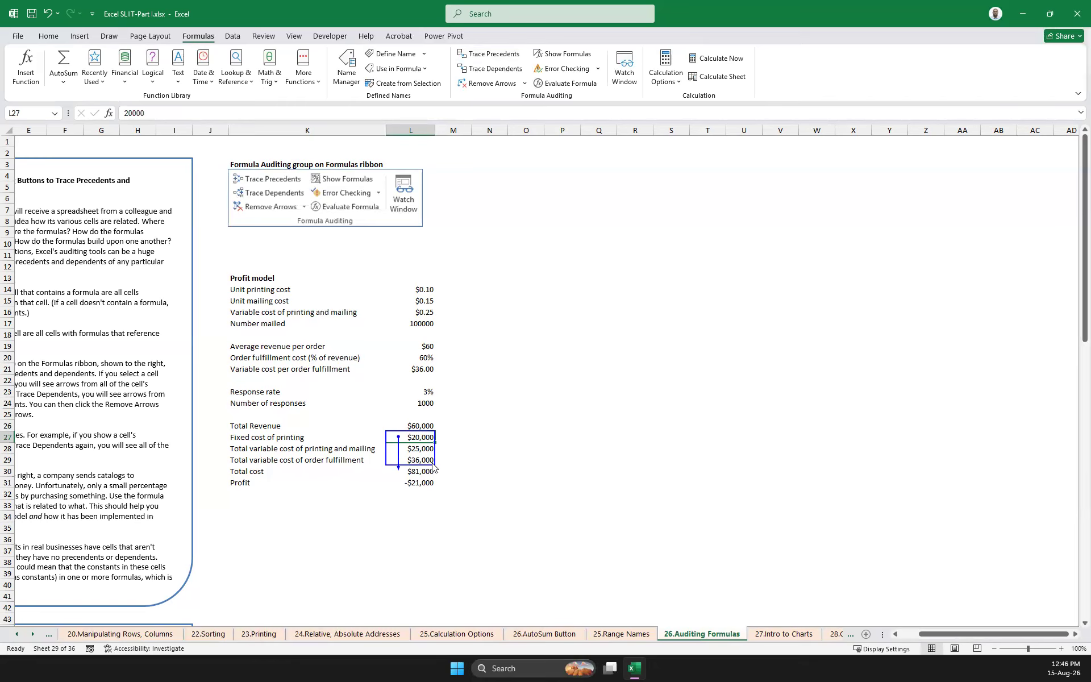
{"action": "left_click", "coordinate": [475, 458]}
{"action": "left_click", "coordinate": [415, 471]}
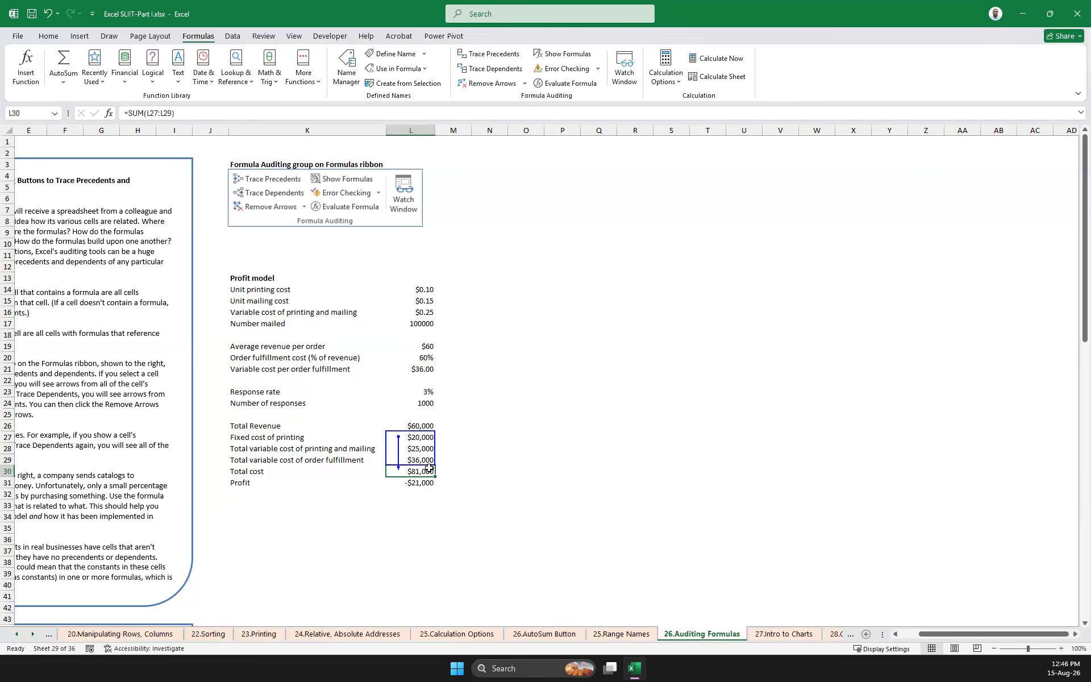
{"action": "left_click", "coordinate": [584, 445]}
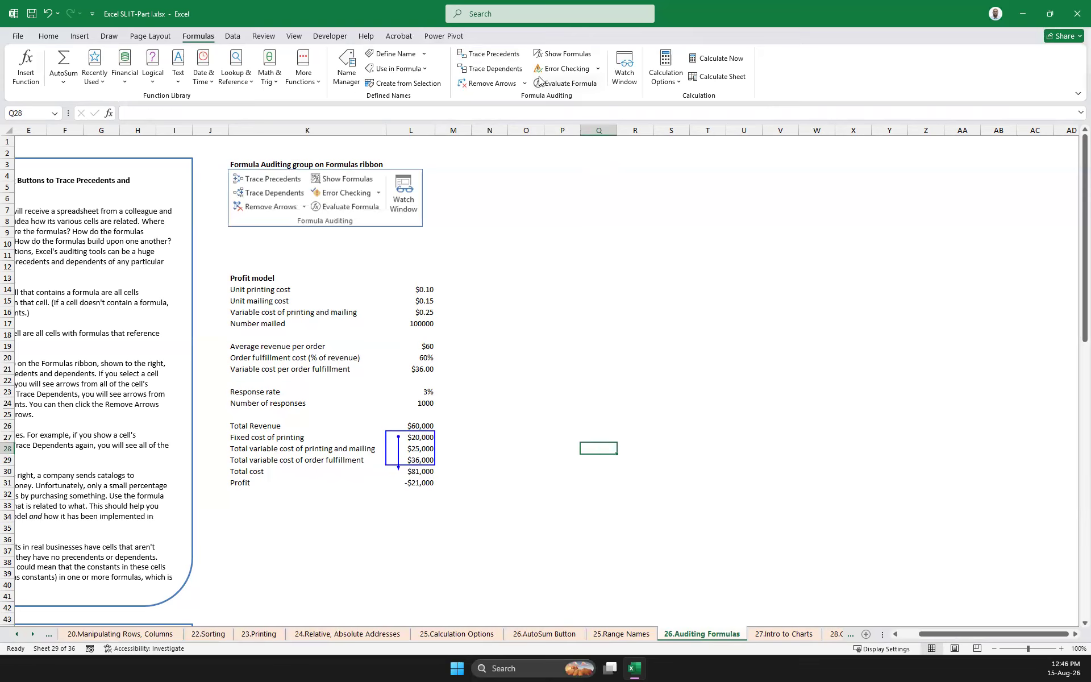
{"action": "left_click", "coordinate": [490, 84]}
Trace the precedents of Profit in L31, inspect Total Revenue and Total cost, and remove the arrows
{"action": "left_click", "coordinate": [425, 485]}
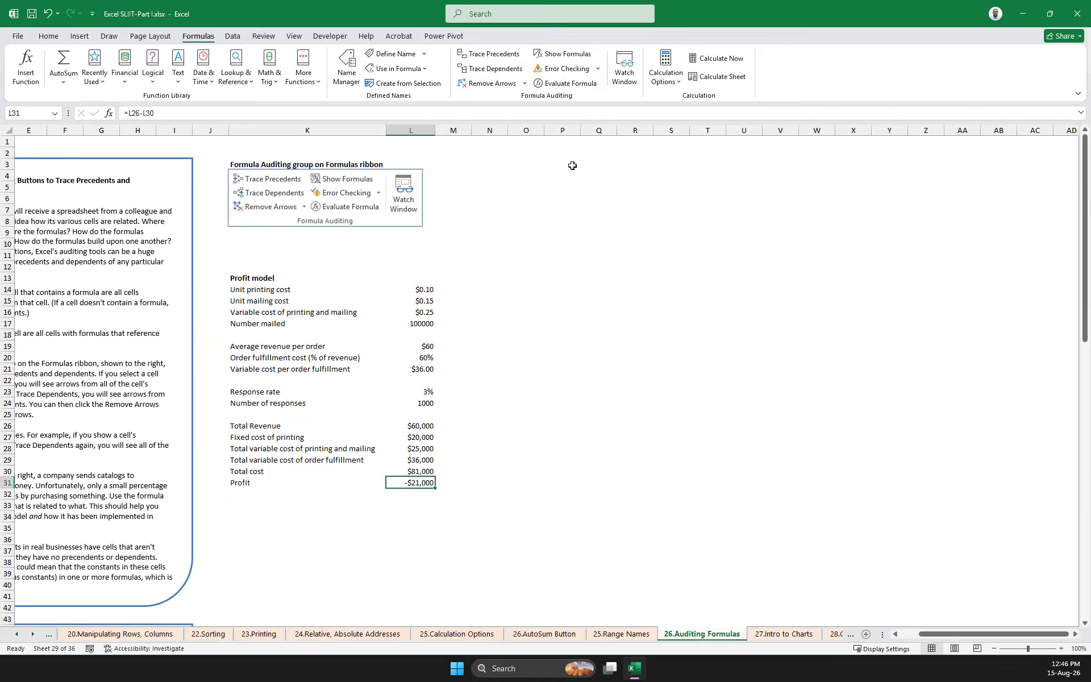
{"action": "left_click", "coordinate": [494, 55]}
{"action": "left_click", "coordinate": [403, 426]}
{"action": "left_click", "coordinate": [427, 469]}
{"action": "left_click", "coordinate": [425, 485]}
{"action": "left_click", "coordinate": [489, 84]}
Evaluate the Profit formula in L31, stepping into Total Revenue in L26 and its inputs L24 and L19, and back out
{"action": "scroll", "coordinate": [495, 435], "scroll_direction": "down", "scroll_amount": 3}
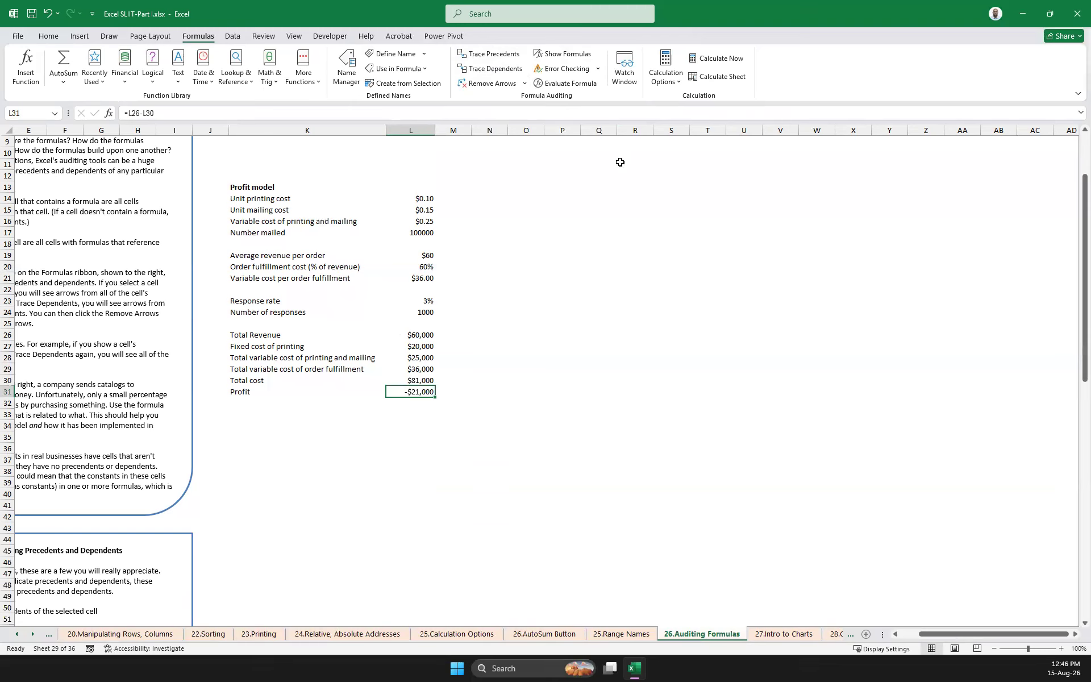
{"action": "left_click", "coordinate": [565, 83]}
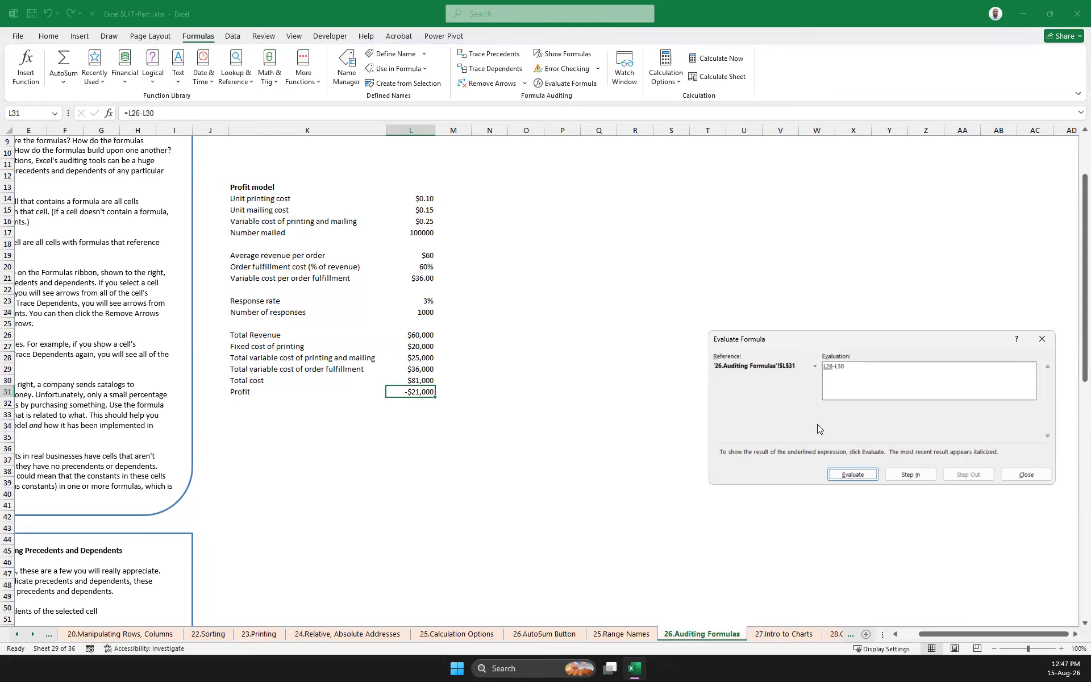
{"action": "left_click", "coordinate": [904, 476]}
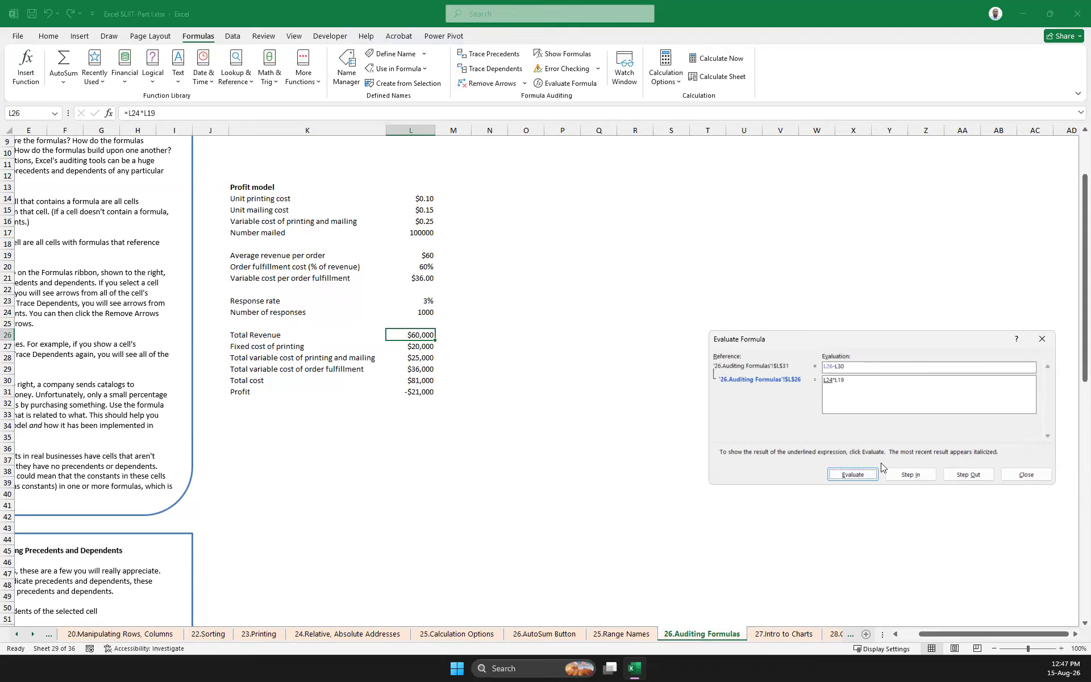
{"action": "left_click", "coordinate": [911, 475]}
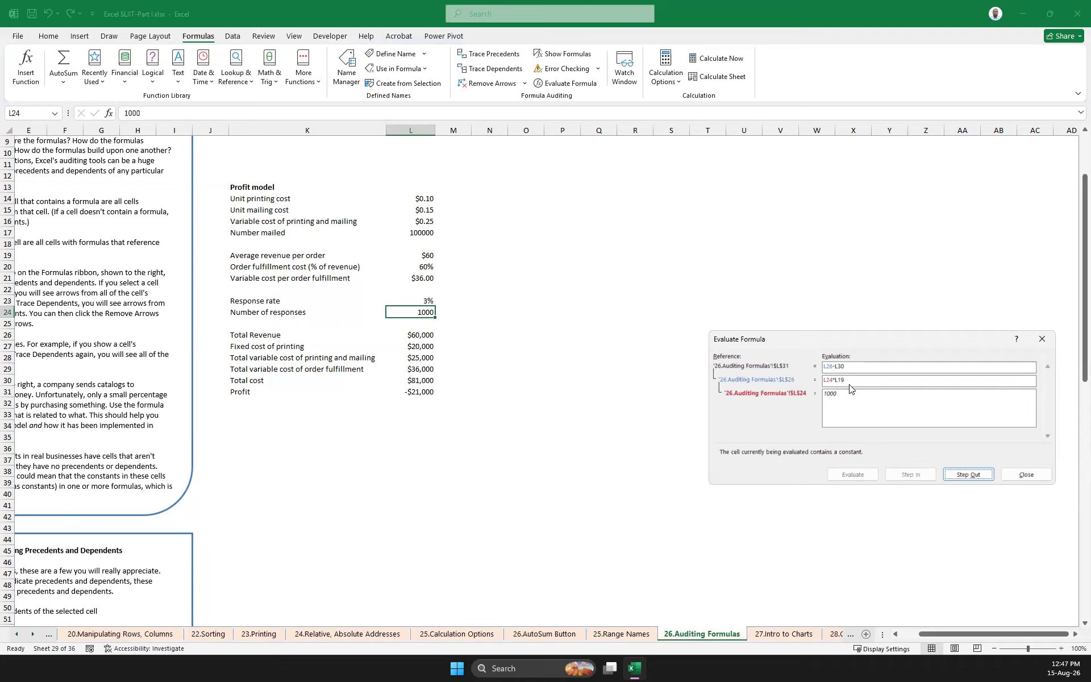
{"action": "left_click", "coordinate": [962, 475]}
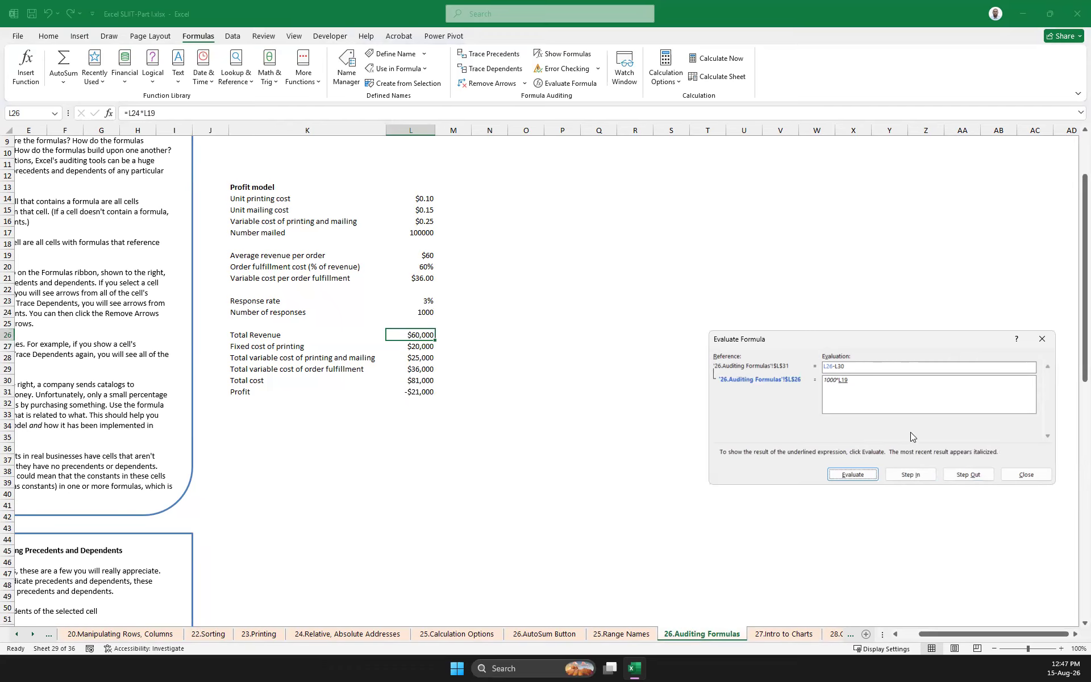
{"action": "left_click", "coordinate": [911, 476]}
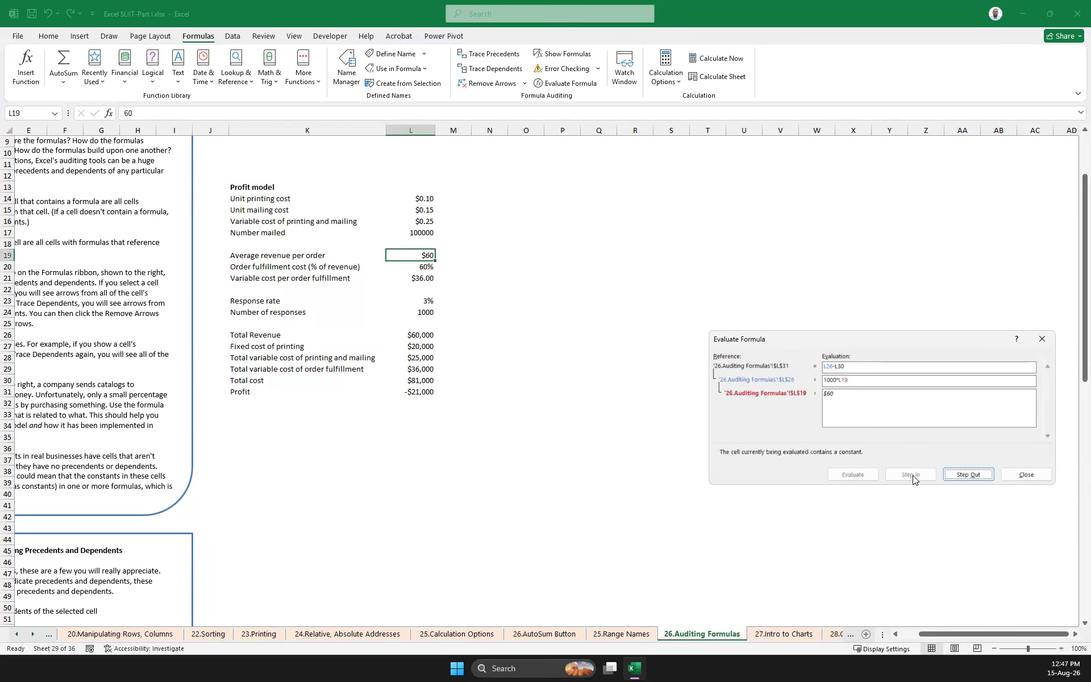
{"action": "left_click", "coordinate": [958, 474]}
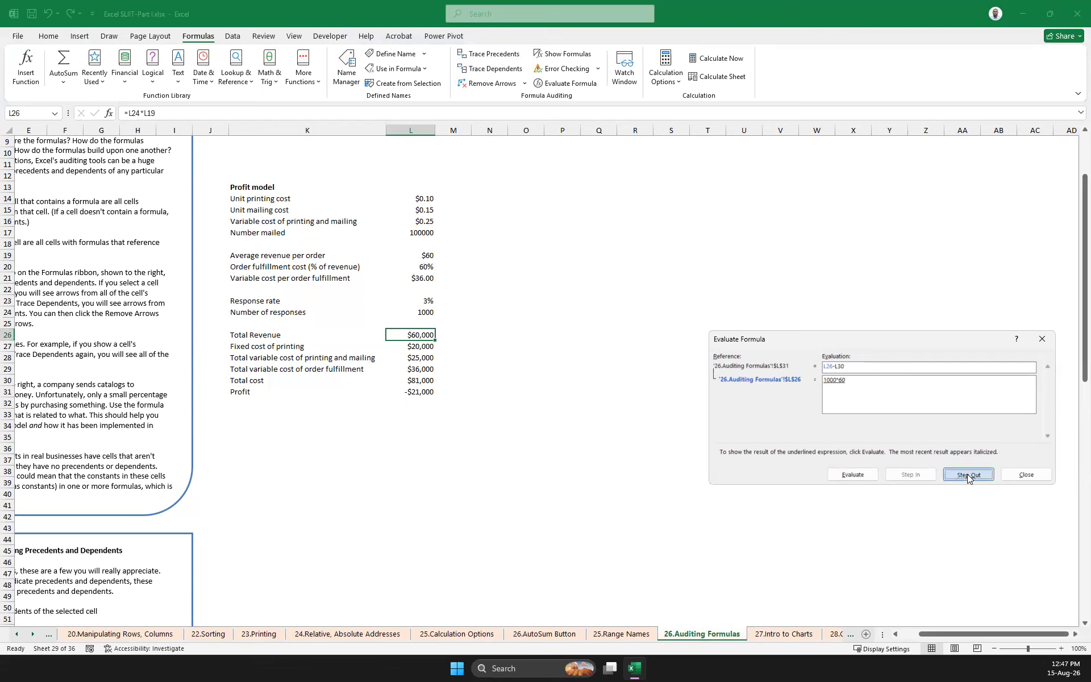
{"action": "left_click", "coordinate": [968, 474]}
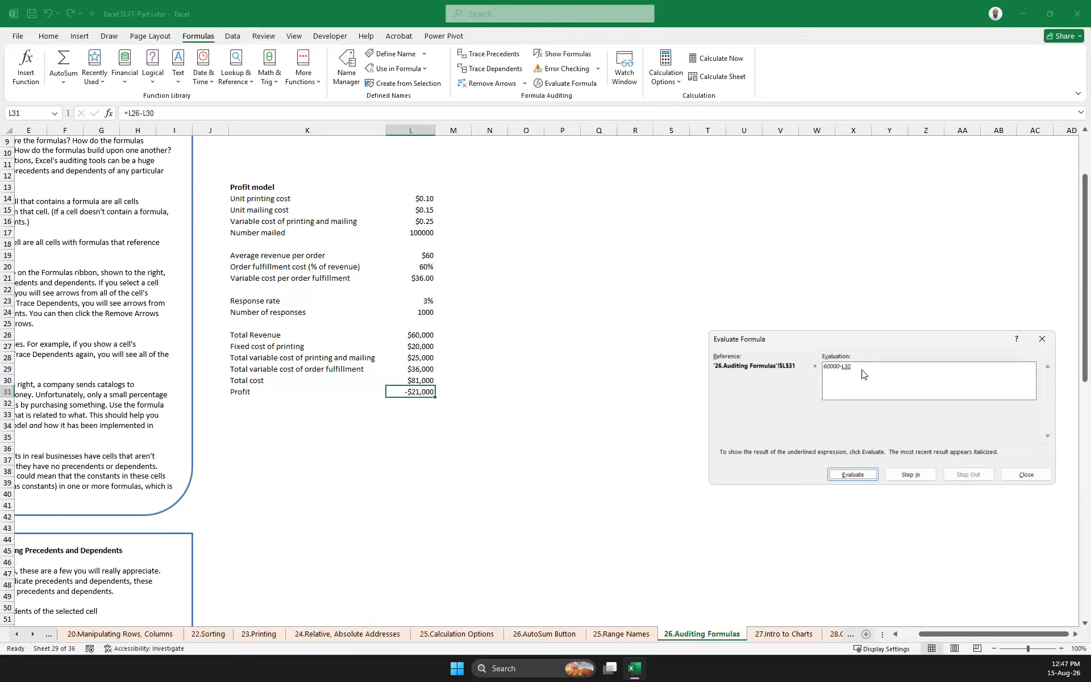
Step into and out of Total cost in L30, finish evaluating the Profit formula, and end the evaluation
{"action": "left_click", "coordinate": [909, 475]}
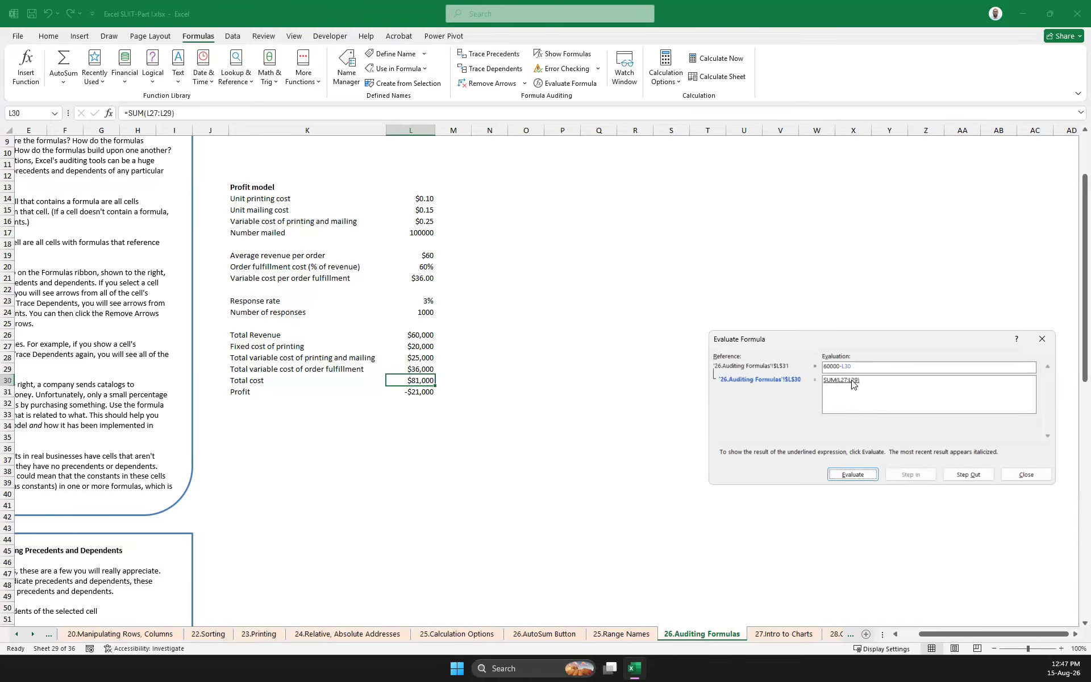
{"action": "left_click", "coordinate": [962, 472]}
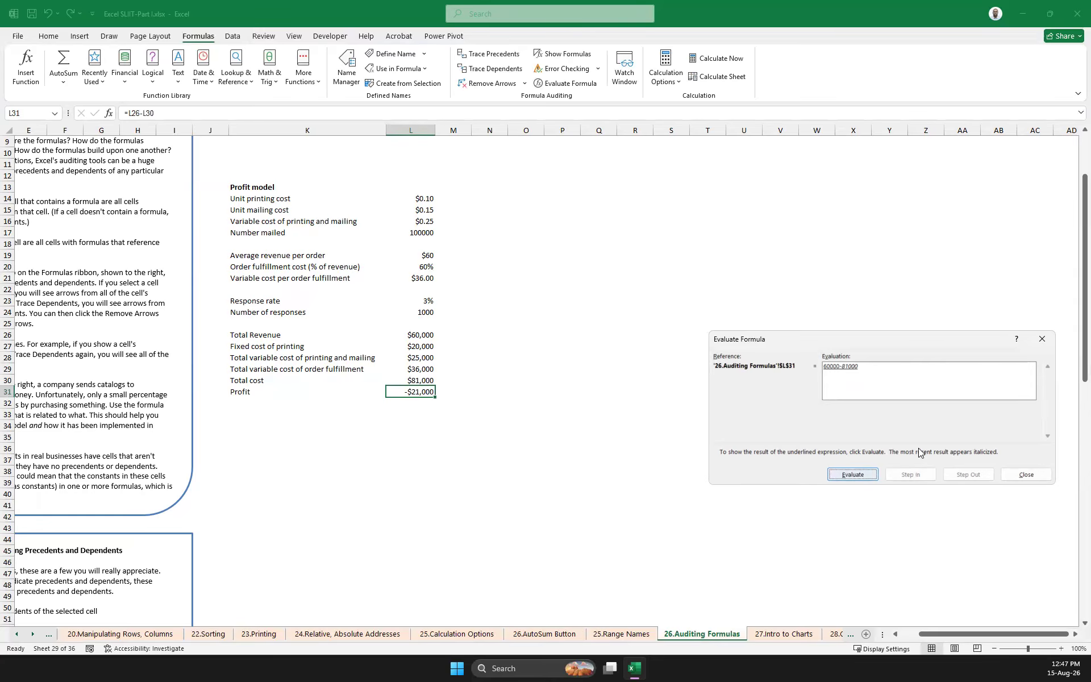
{"action": "left_click", "coordinate": [852, 475]}
{"action": "left_click", "coordinate": [1042, 339]}
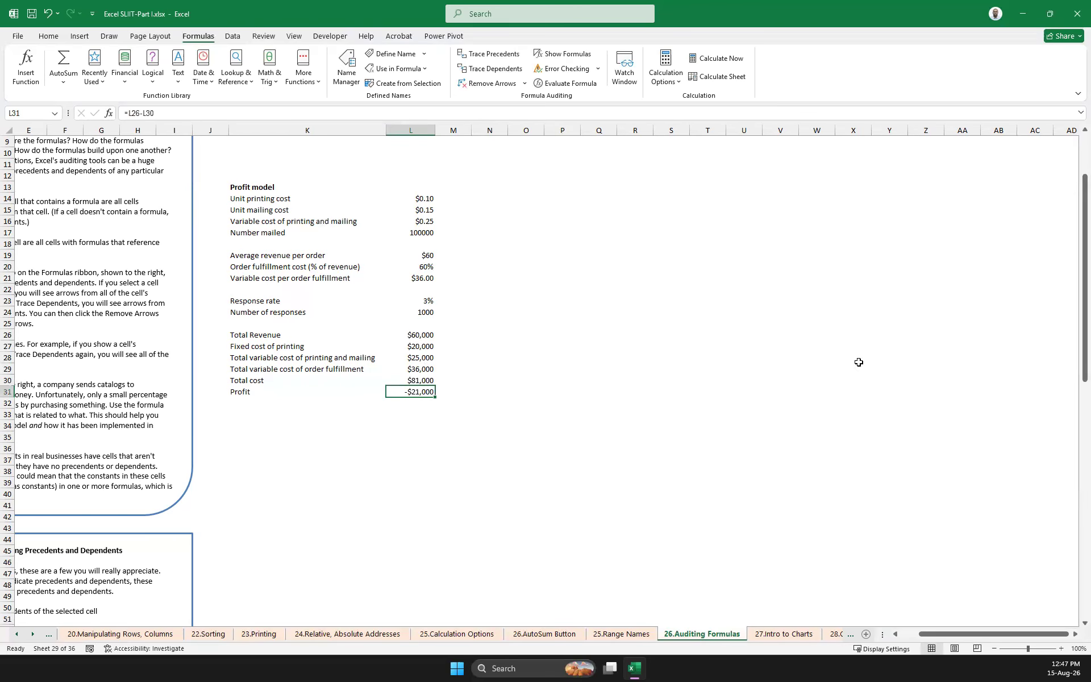
Evaluate the Total Revenue formula in L26 through to its result and end the evaluation
{"action": "left_click", "coordinate": [427, 335]}
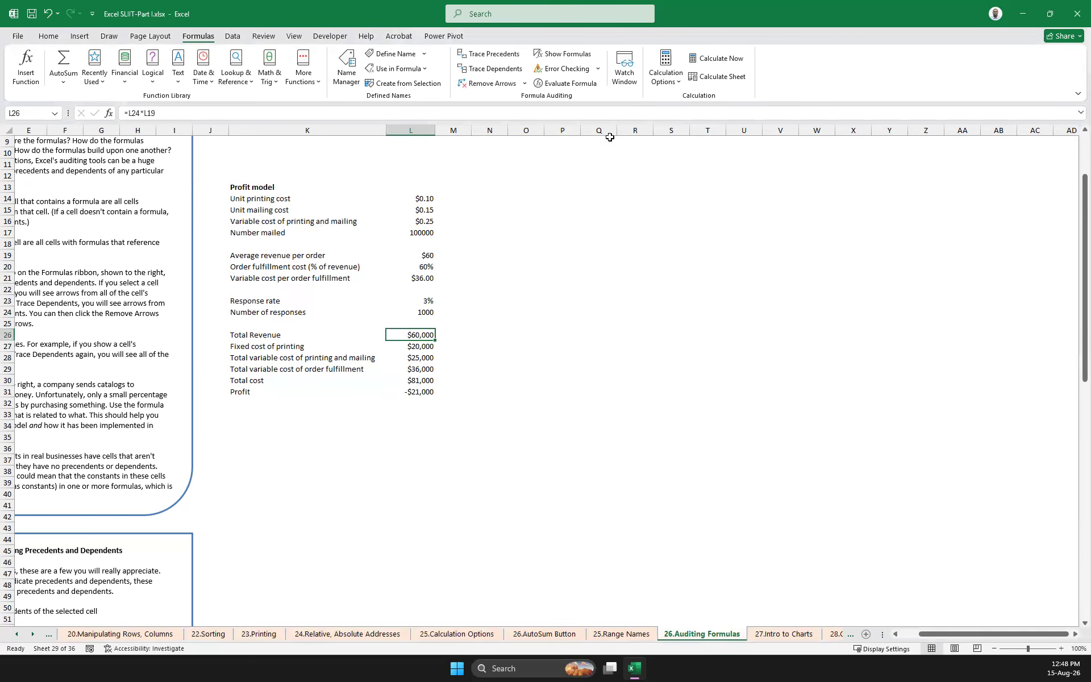
{"action": "left_click", "coordinate": [570, 84]}
{"action": "left_click", "coordinate": [853, 475]}
{"action": "left_click", "coordinate": [859, 475]}
{"action": "left_click", "coordinate": [858, 475]}
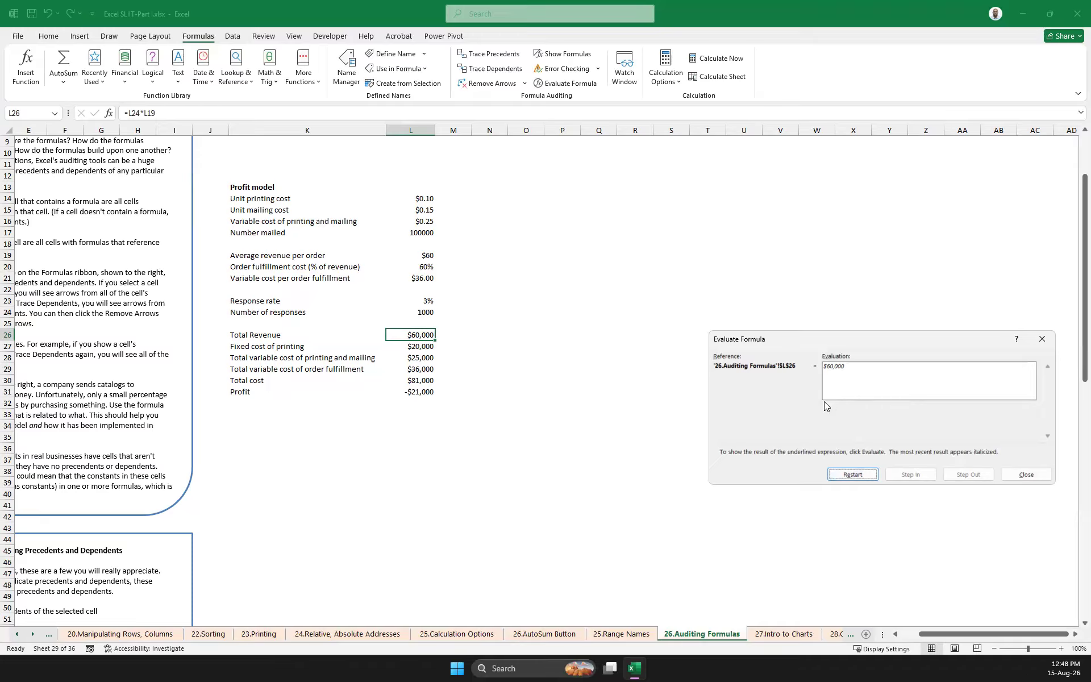
{"action": "left_click", "coordinate": [1052, 340]}
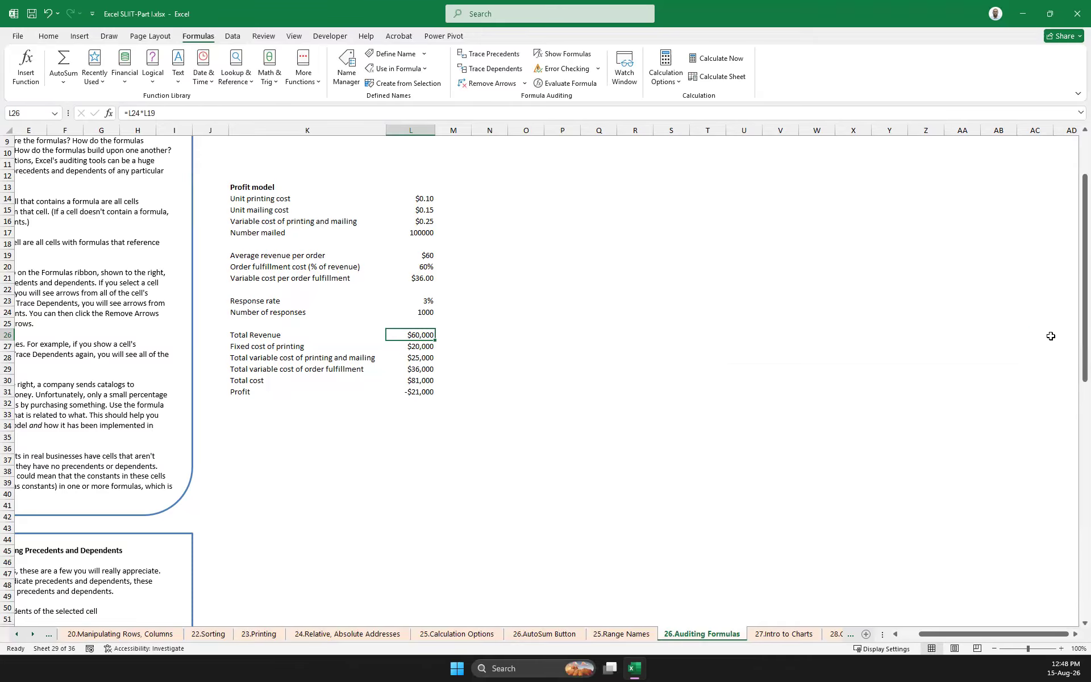
Enter the label EXCH Rate in Q15 and the rate 300 in R15
{"action": "left_click", "coordinate": [541, 254]}
{"action": "left_click", "coordinate": [748, 213]}
{"action": "left_click", "coordinate": [587, 282]}
{"action": "left_click", "coordinate": [589, 209]}
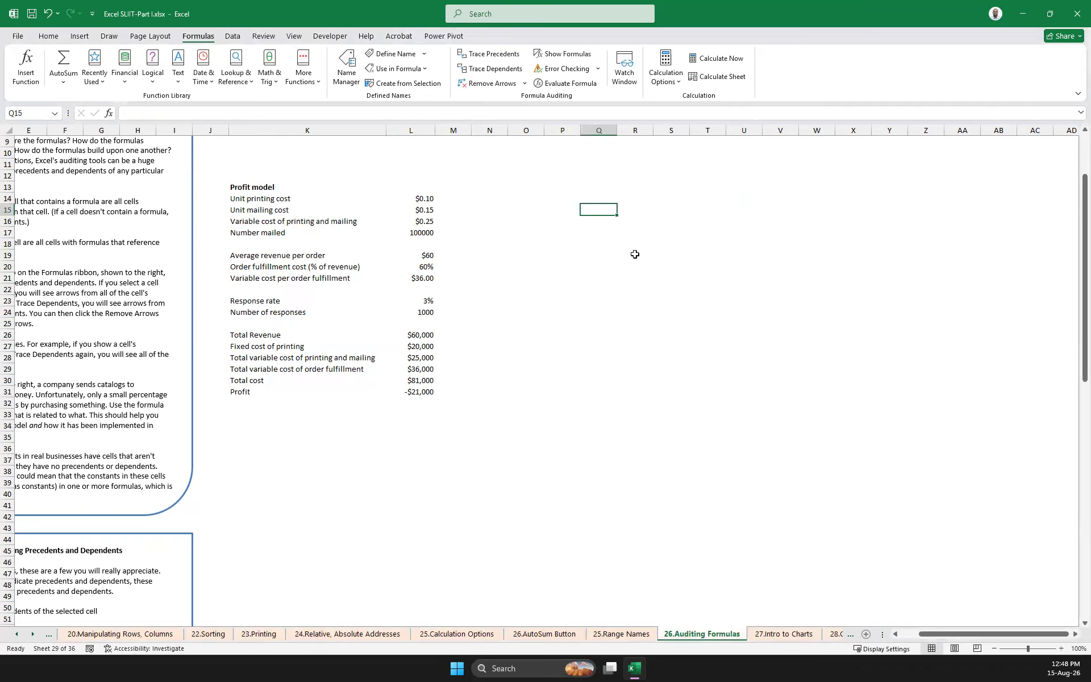
{"action": "type", "text": "QTY"}
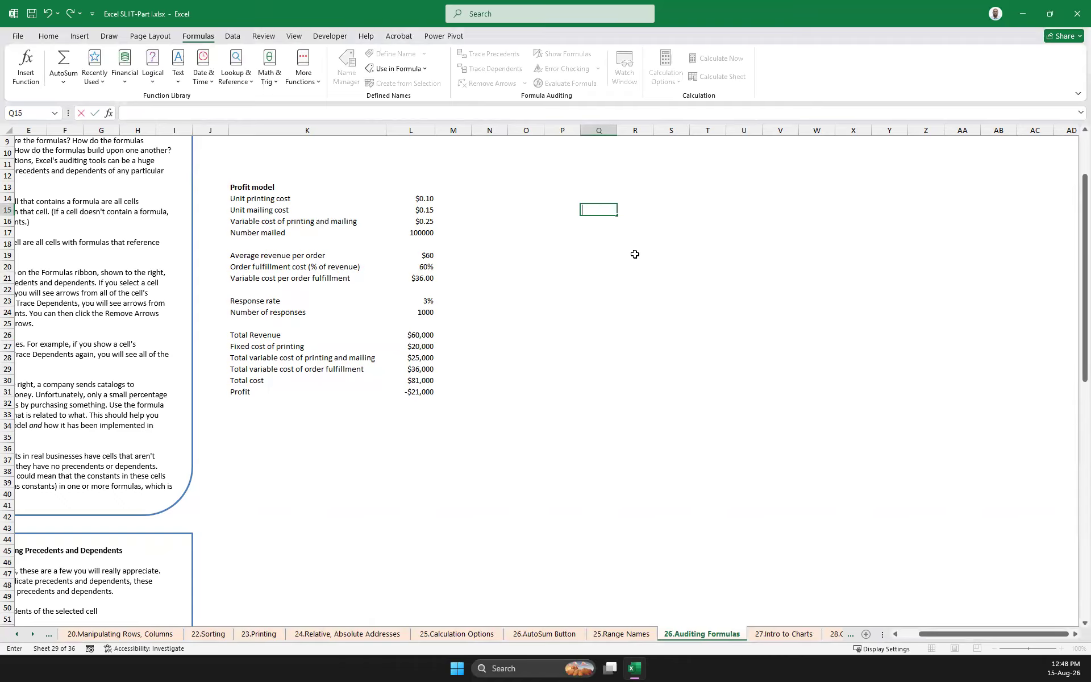
{"action": "type", "text": "EXCH Rate"}
{"action": "key", "text": "Left"}
{"action": "key", "text": "Right"}
{"action": "key", "text": "Right"}
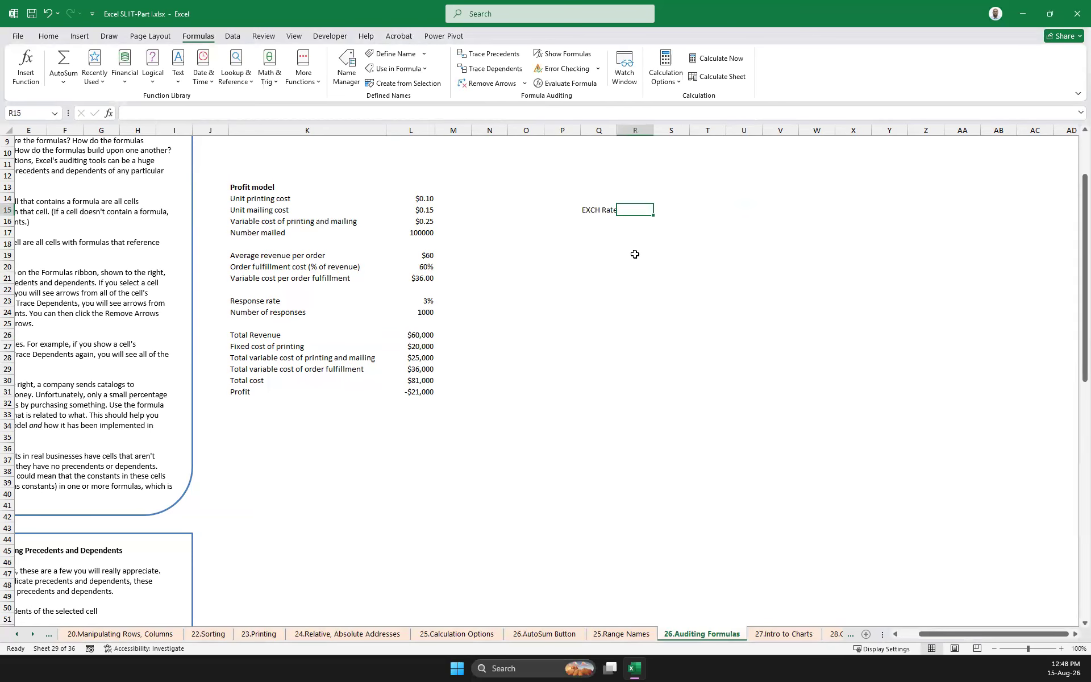
{"action": "type", "text": "300"}
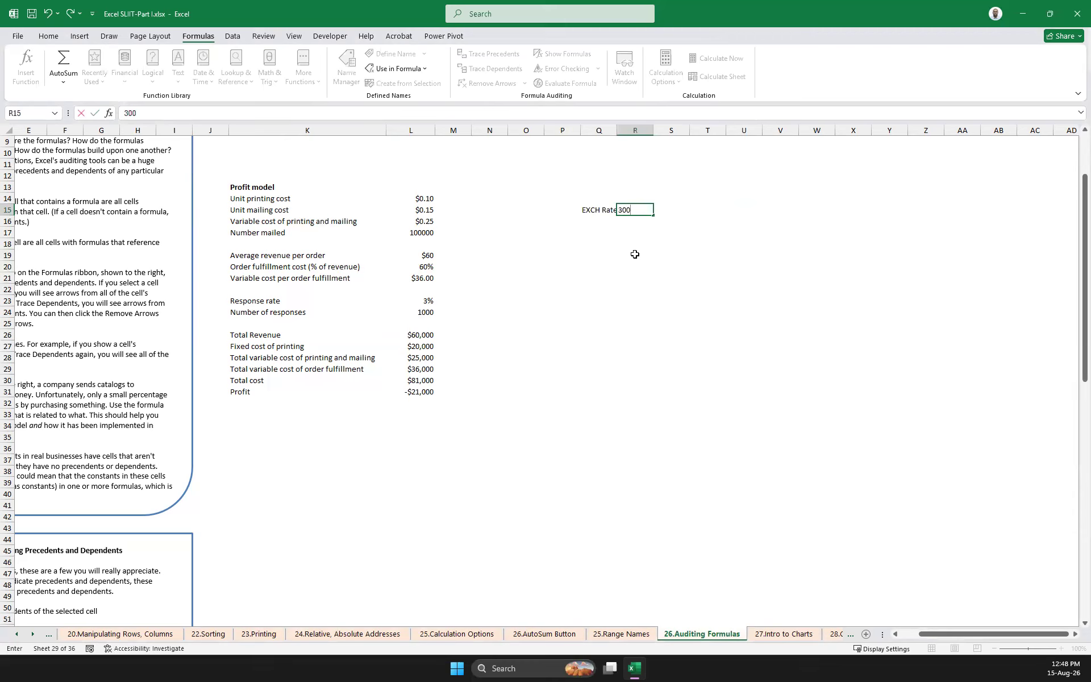
{"action": "left_click", "coordinate": [635, 254]}
Fill the exchange rate cell R15 with light gray
{"action": "left_click", "coordinate": [639, 212]}
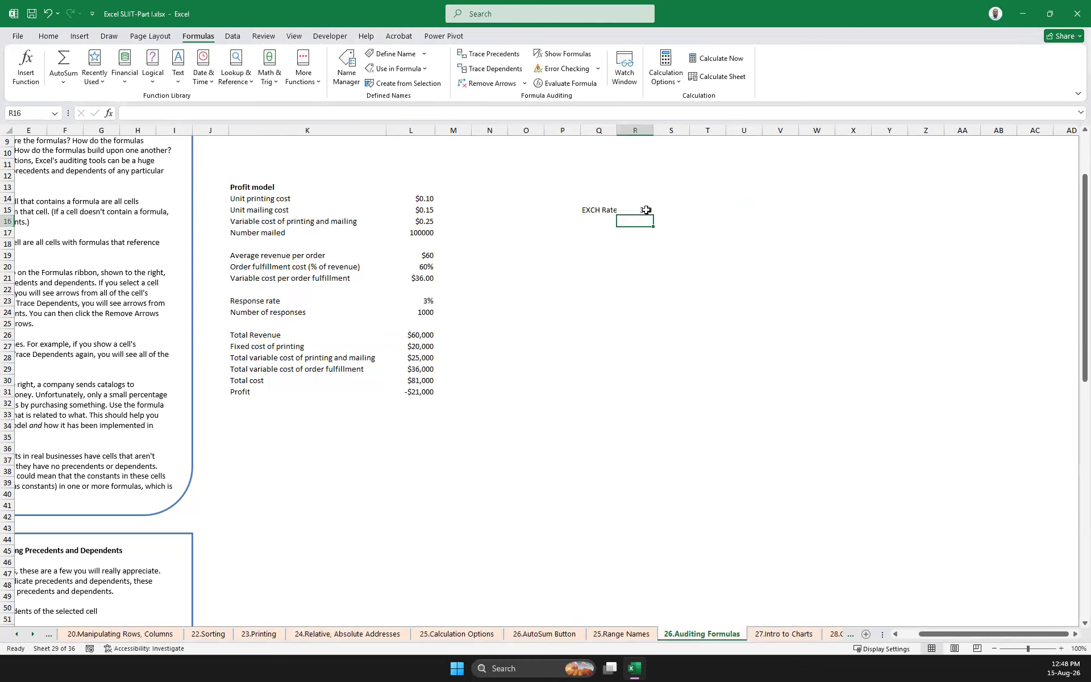
{"action": "left_click", "coordinate": [48, 36]}
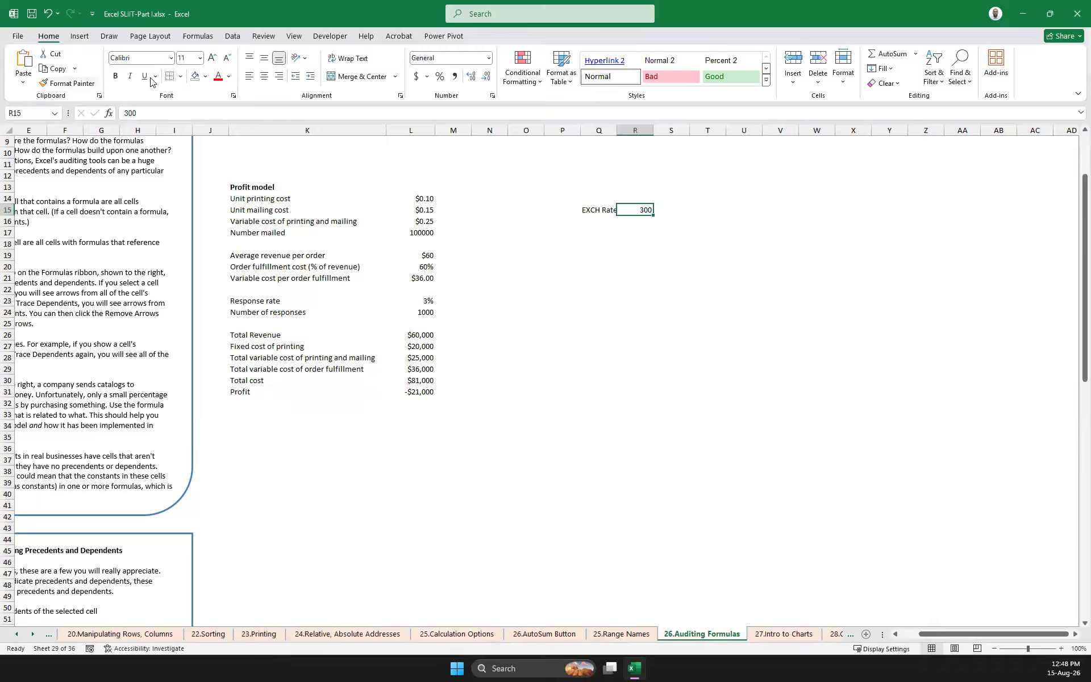
{"action": "left_click", "coordinate": [209, 80]}
{"action": "left_click", "coordinate": [201, 124]}
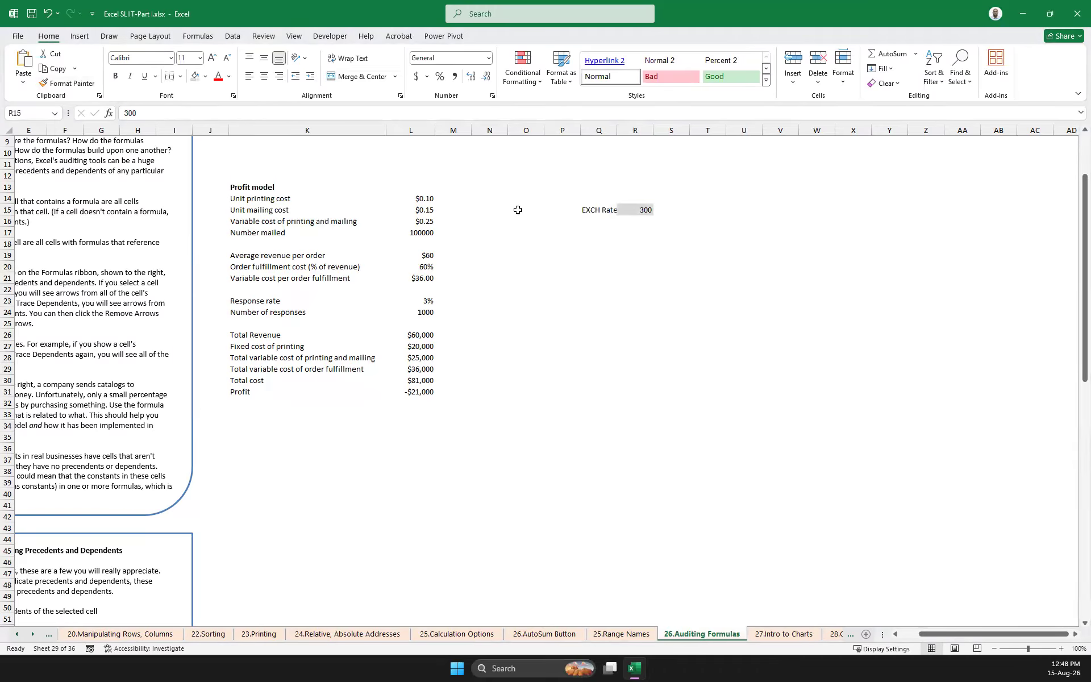
{"action": "left_click", "coordinate": [658, 312]}
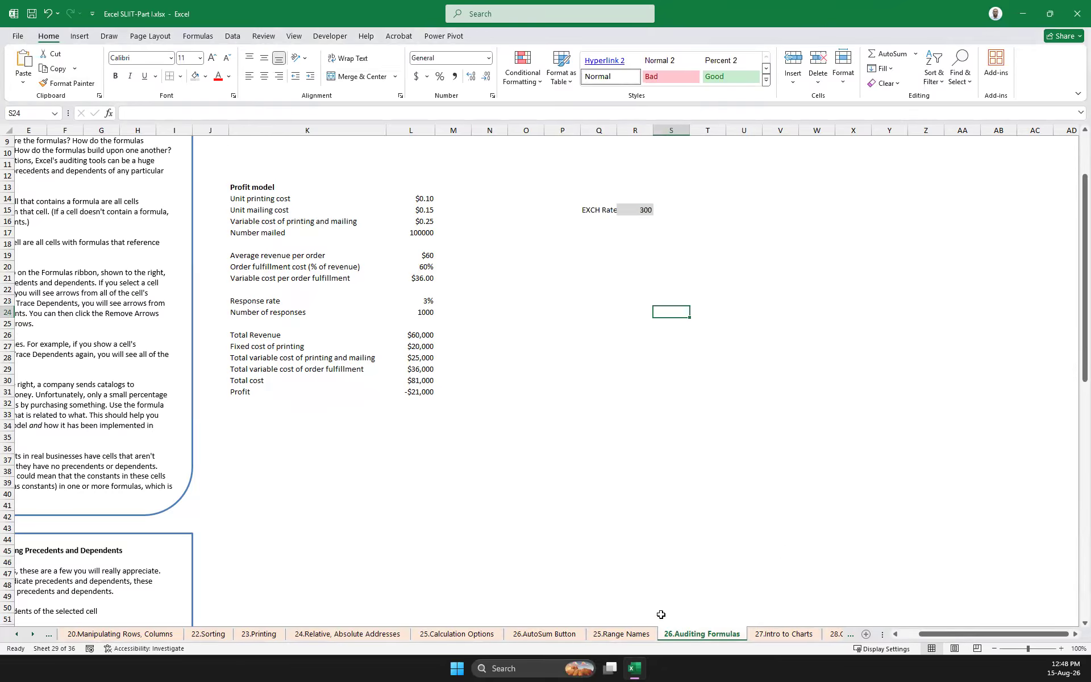
On the 25.Range Names sheet, enter the headings USD in U31 and LKR in V31
{"action": "left_click", "coordinate": [621, 634]}
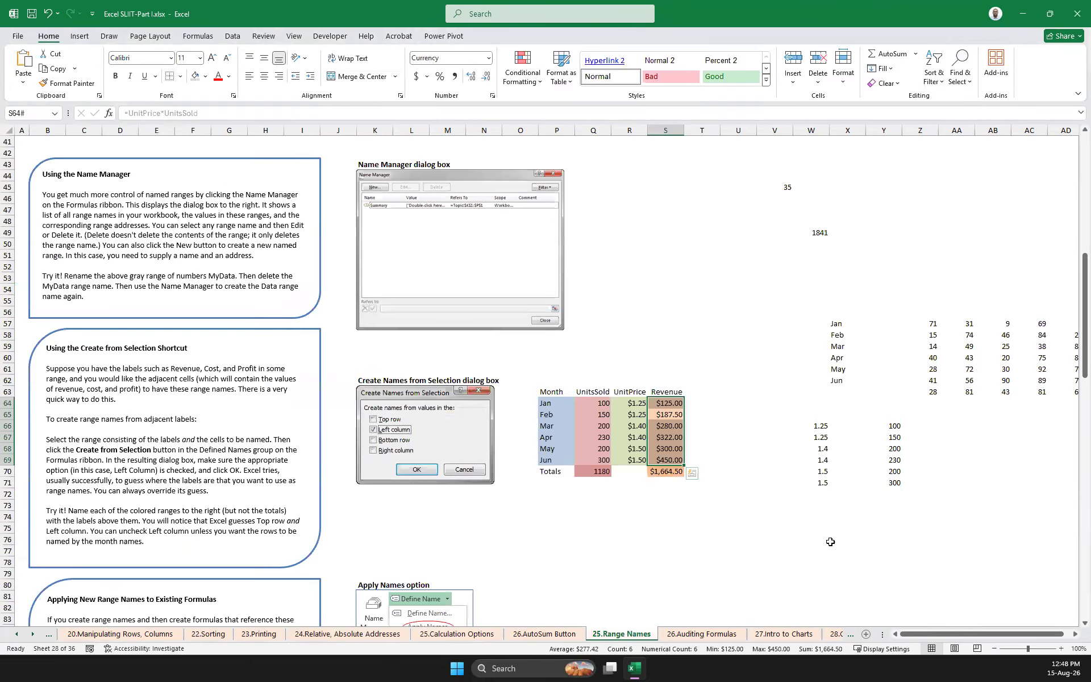
{"action": "scroll", "coordinate": [777, 440], "scroll_direction": "up", "scroll_amount": 5}
{"action": "left_click", "coordinate": [739, 198]}
{"action": "left_click", "coordinate": [699, 242]}
{"action": "left_click", "coordinate": [725, 211]}
{"action": "type", "text": "USD"}
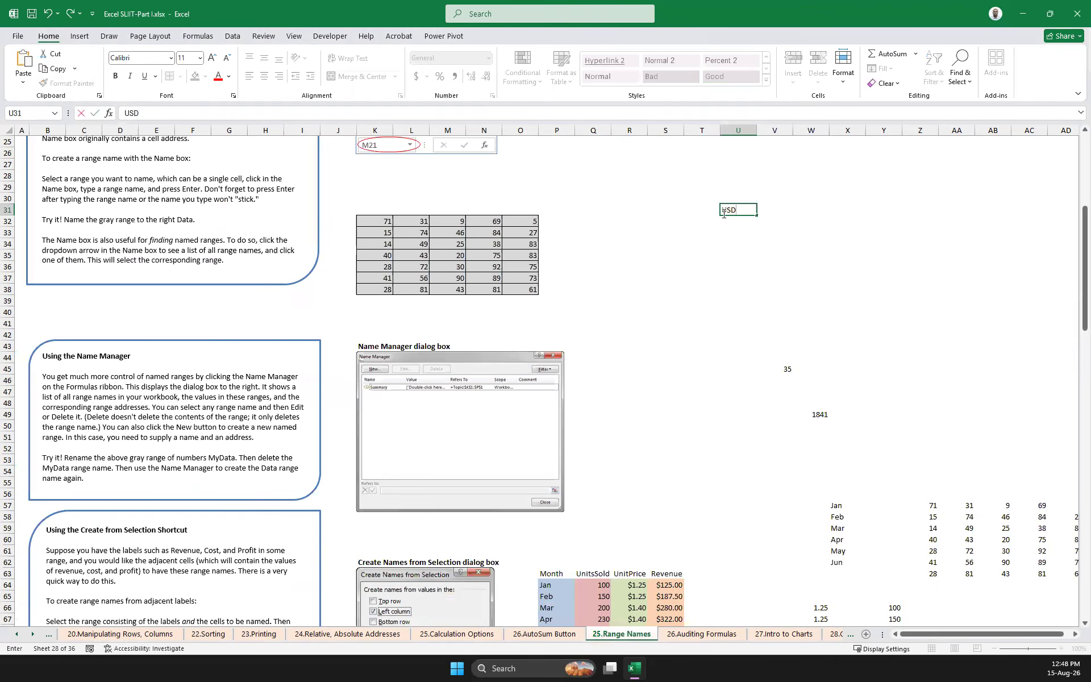
{"action": "key", "text": "Tab"}
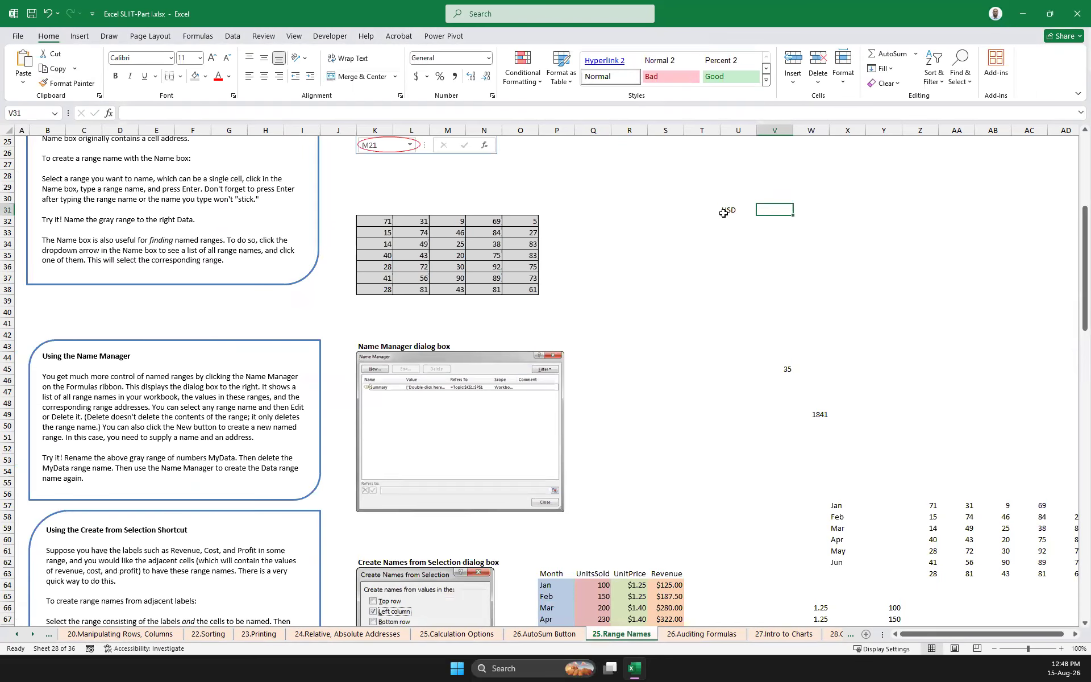
{"action": "type", "text": "LKR"}
{"action": "key", "text": "Return"}
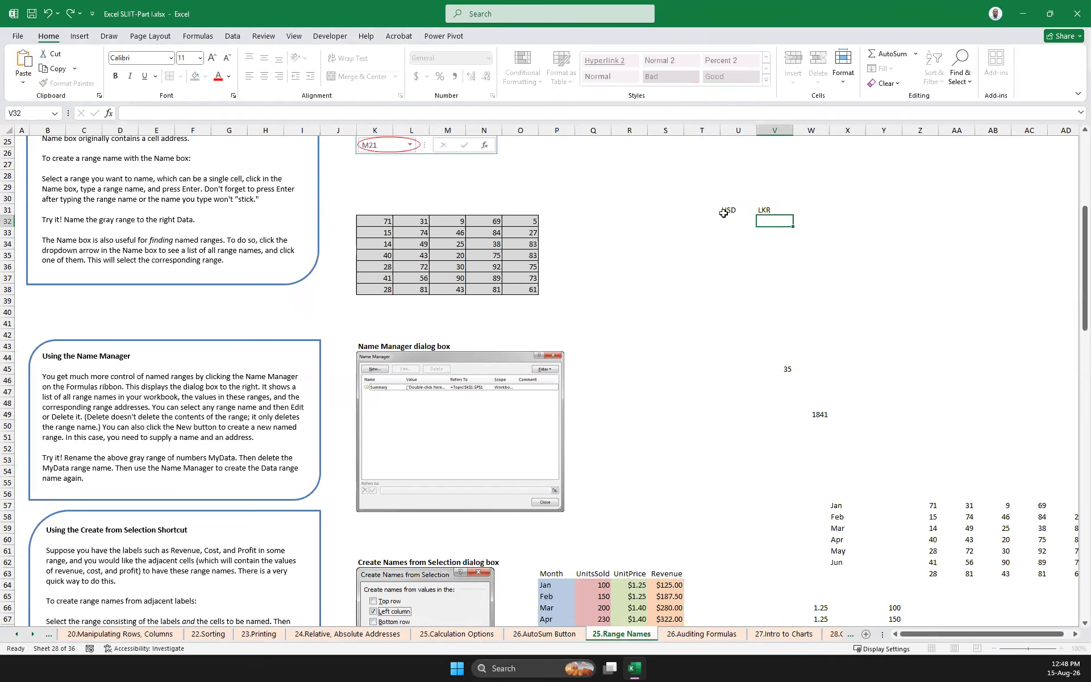
Enter 1500 as the USD amount in U32
{"action": "key", "text": "Left"}
{"action": "key", "text": "Right"}
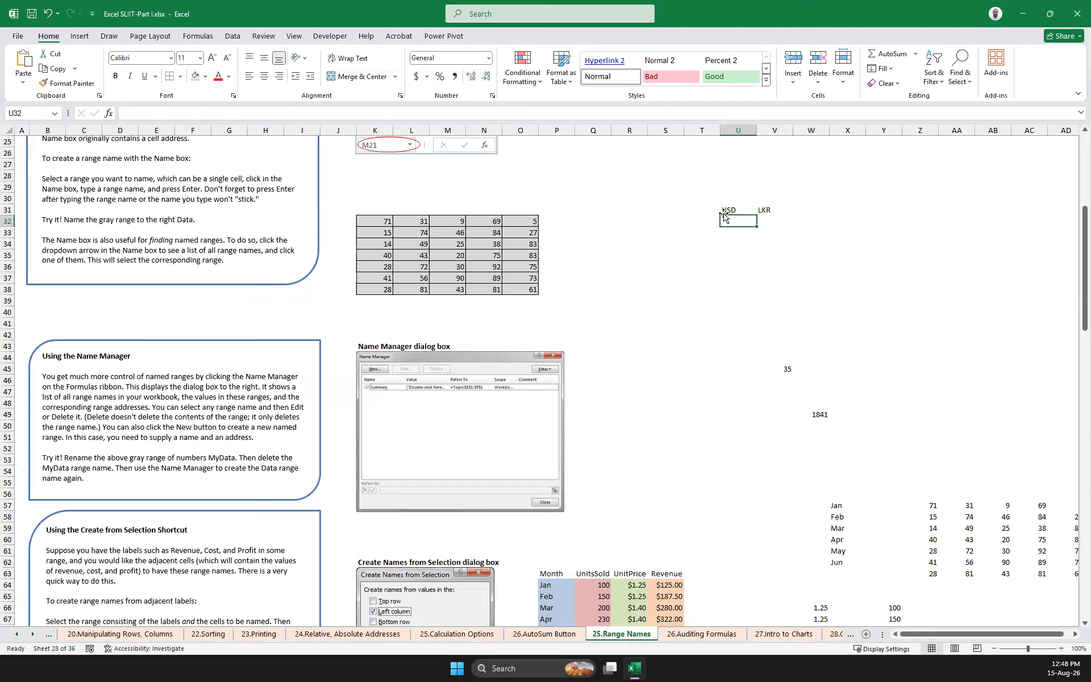
{"action": "type", "text": "1500"}
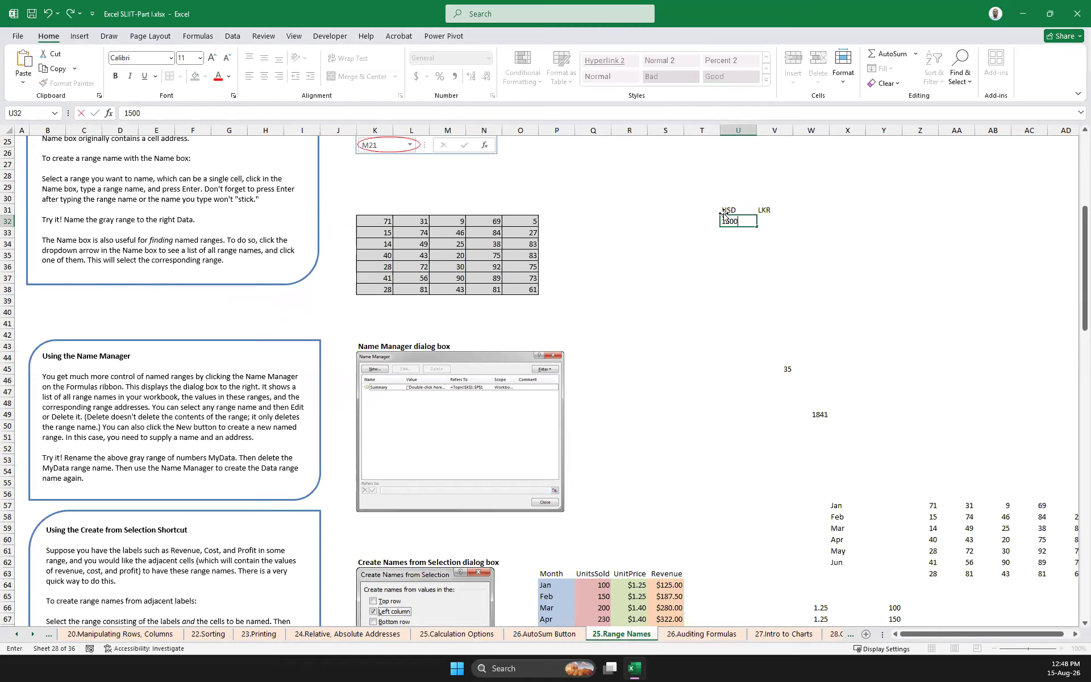
{"action": "left_click", "coordinate": [745, 247]}
Calculate the LKR amount in V32 with =U32*'26.Auditing Formulas'!R15, and widen column U slightly
{"action": "left_click", "coordinate": [760, 219]}
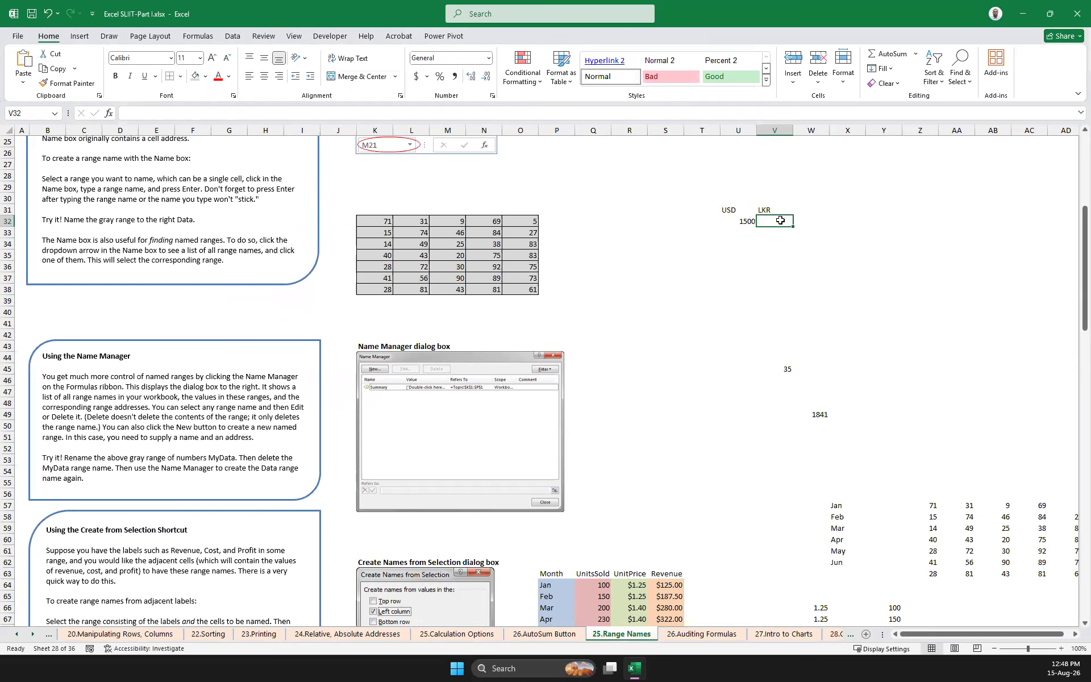
{"action": "type", "text": "="}
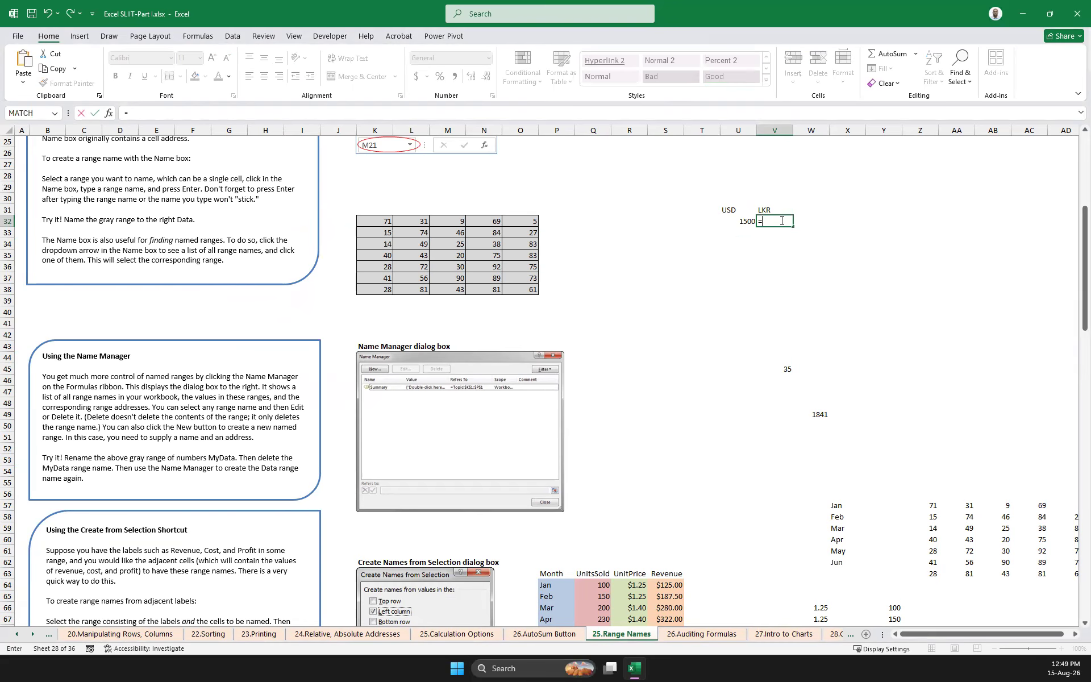
{"action": "left_click", "coordinate": [739, 221]}
{"action": "type", "text": "*"}
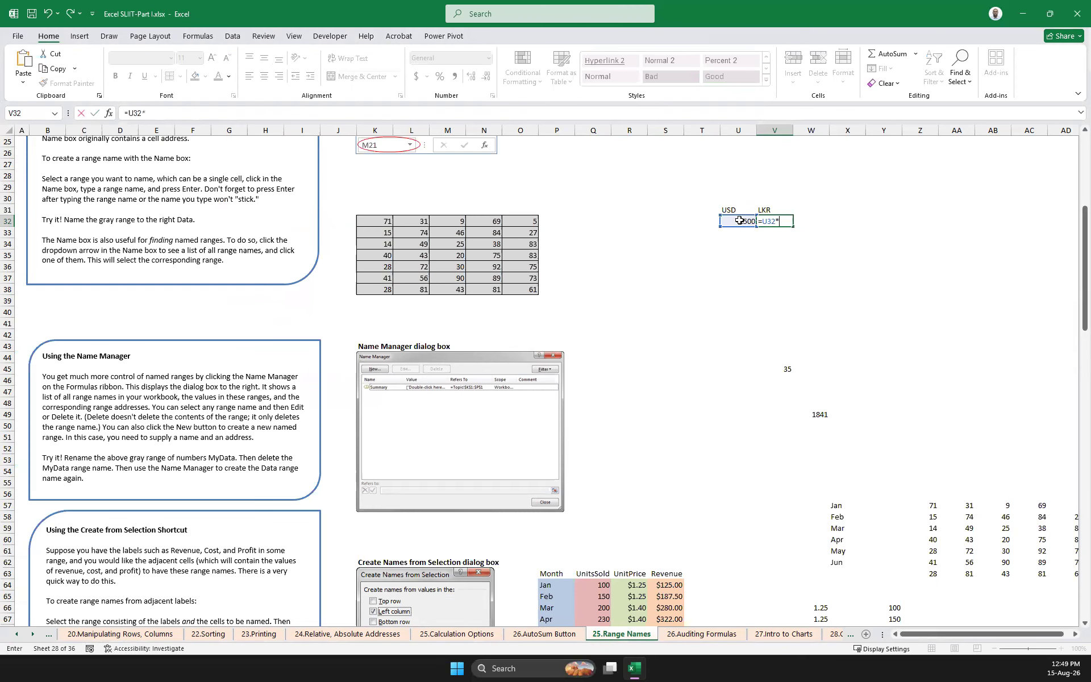
{"action": "left_click", "coordinate": [709, 635]}
{"action": "left_click", "coordinate": [650, 209]}
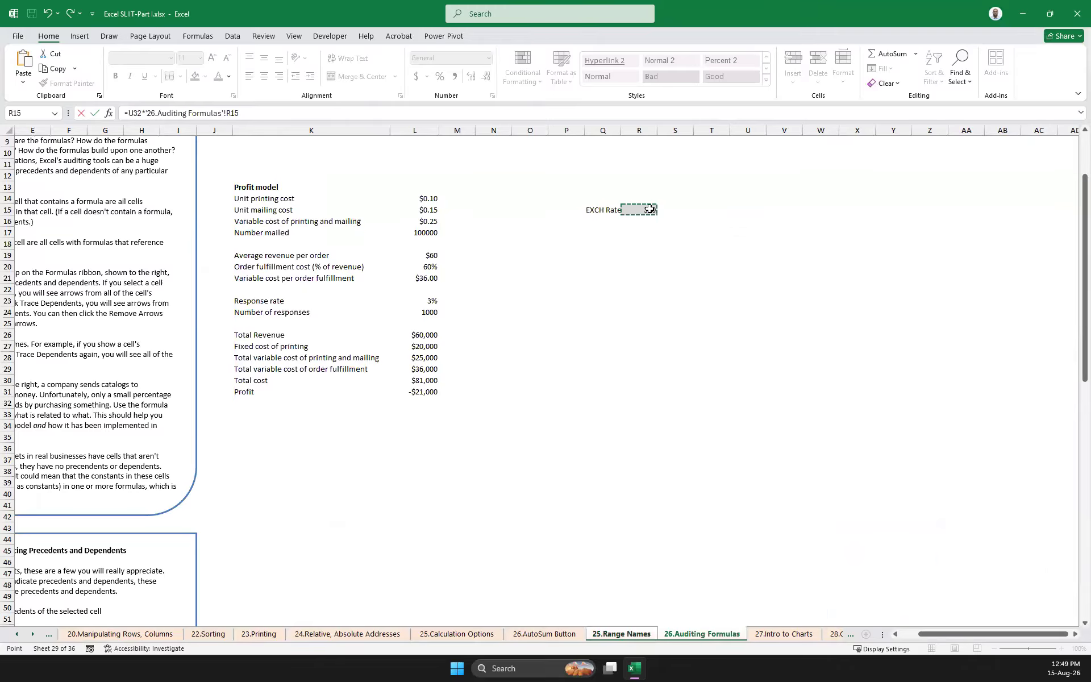
{"action": "key", "text": "Return"}
{"action": "left_click", "coordinate": [781, 221]}
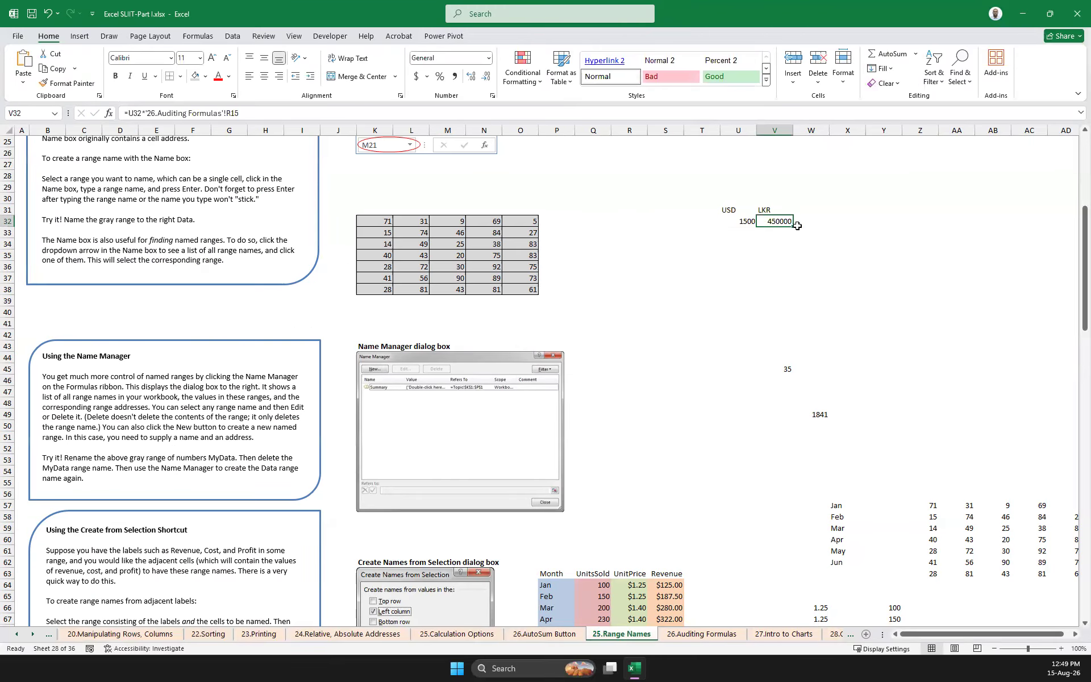
{"action": "left_click_drag", "start_coordinate": [758, 131], "coordinate": [766, 131]}
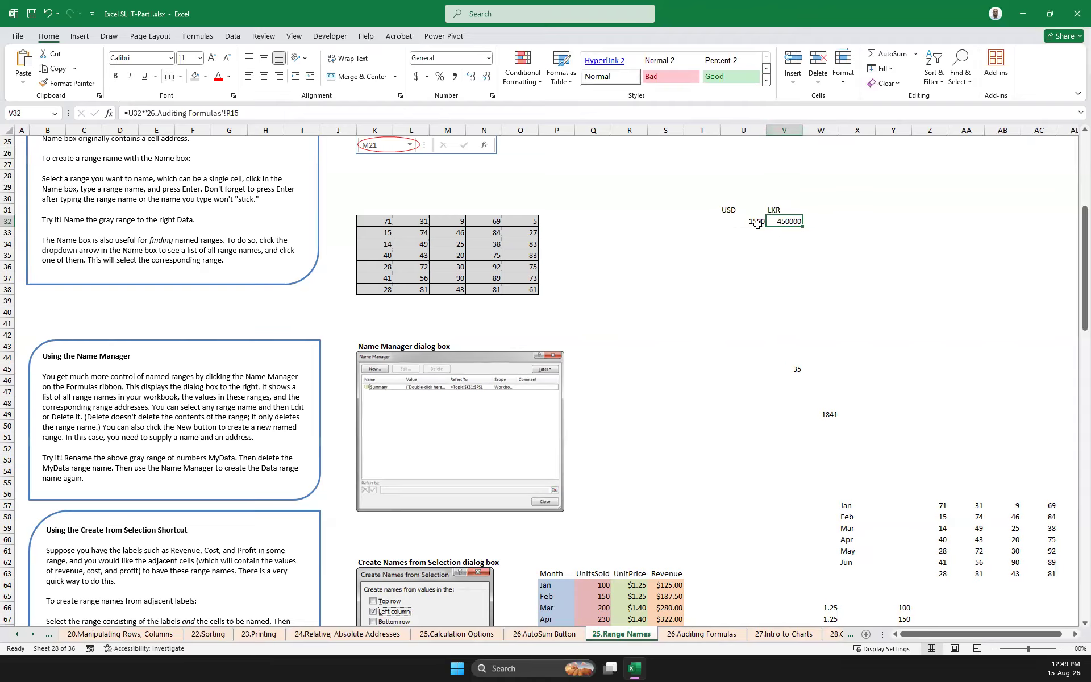
Apply all borders to the USD/LKR table U31:V32 and center its contents
{"action": "left_click_drag", "start_coordinate": [725, 210], "coordinate": [786, 222]}
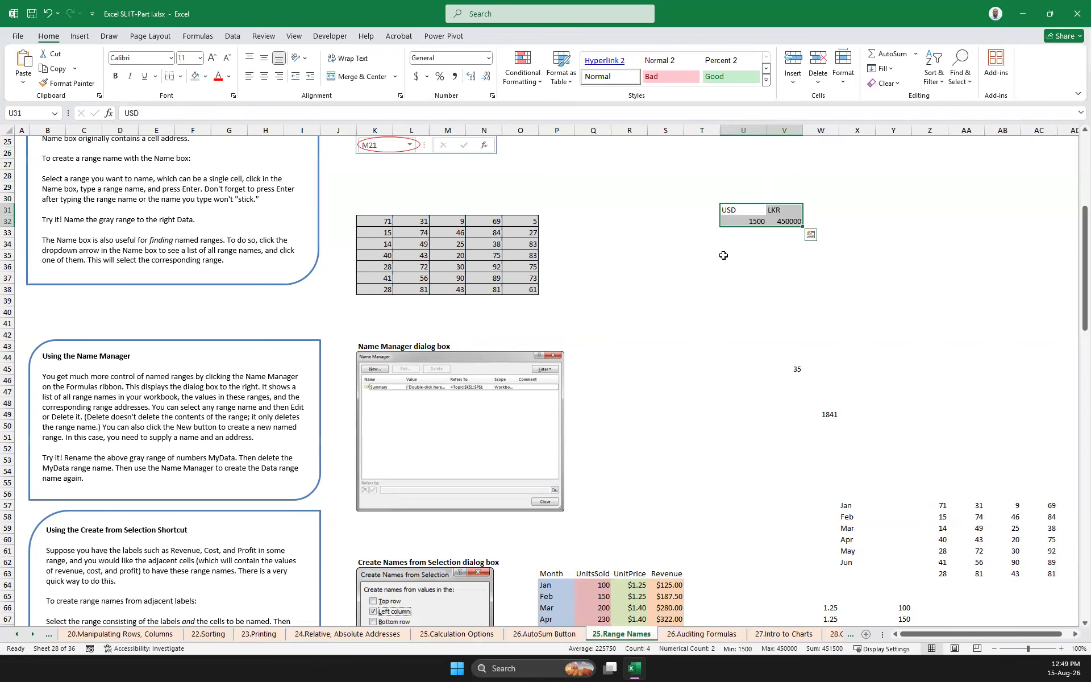
{"action": "left_click", "coordinate": [180, 76]}
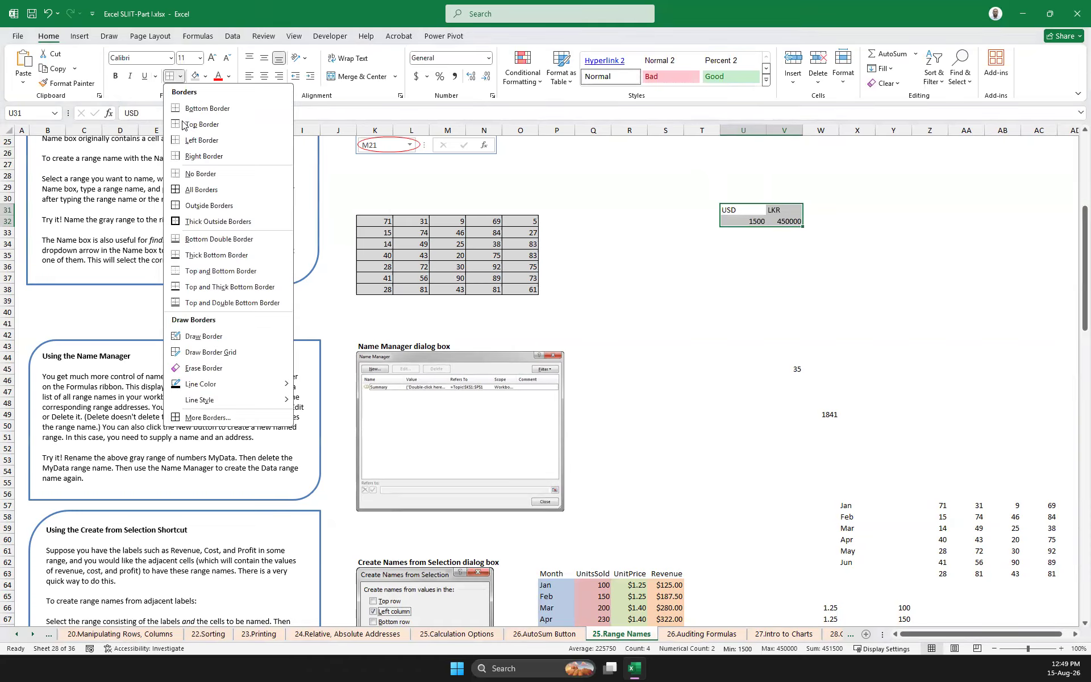
{"action": "left_click", "coordinate": [201, 189]}
{"action": "left_click", "coordinate": [751, 276]}
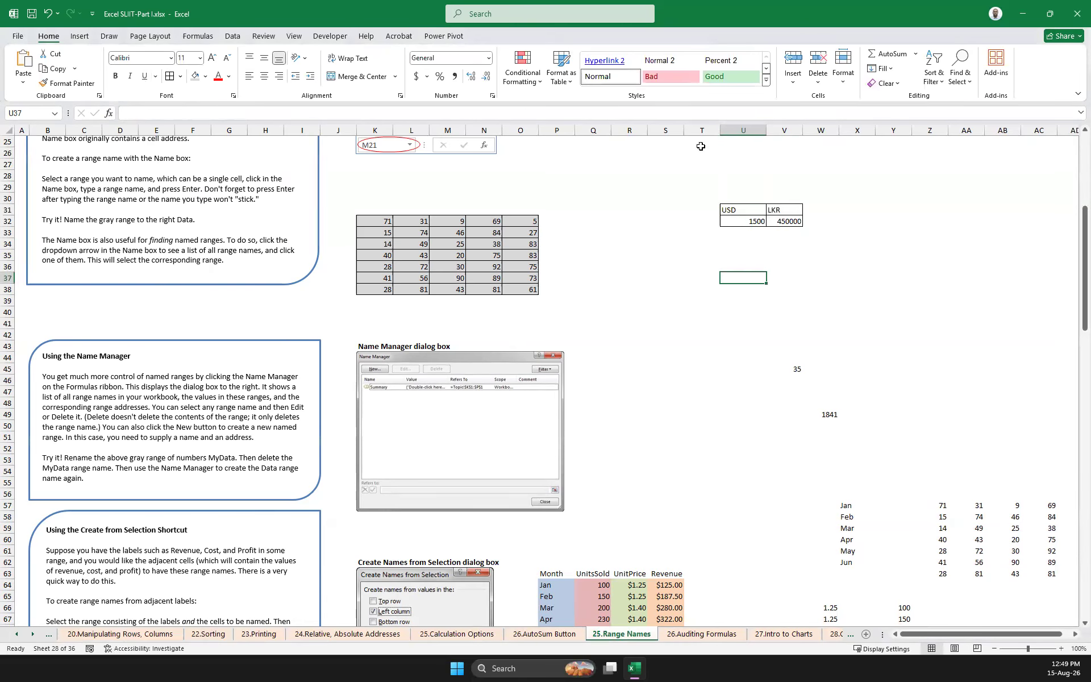
{"action": "left_click_drag", "start_coordinate": [733, 209], "coordinate": [785, 223]}
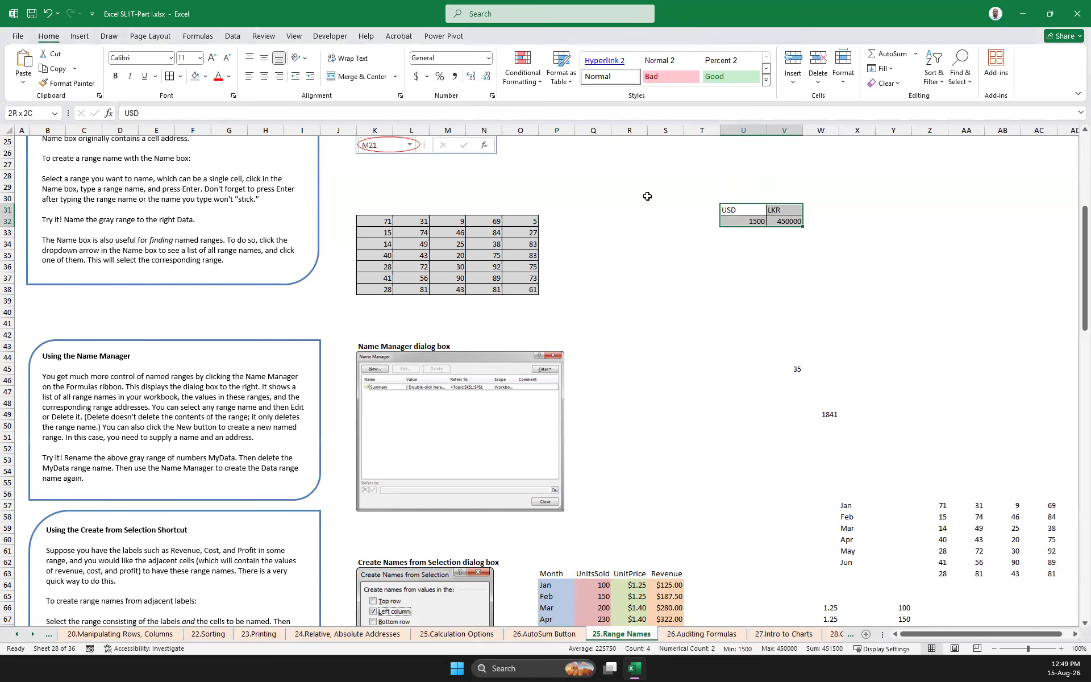
{"action": "left_click", "coordinate": [264, 76]}
{"action": "left_click", "coordinate": [749, 324]}
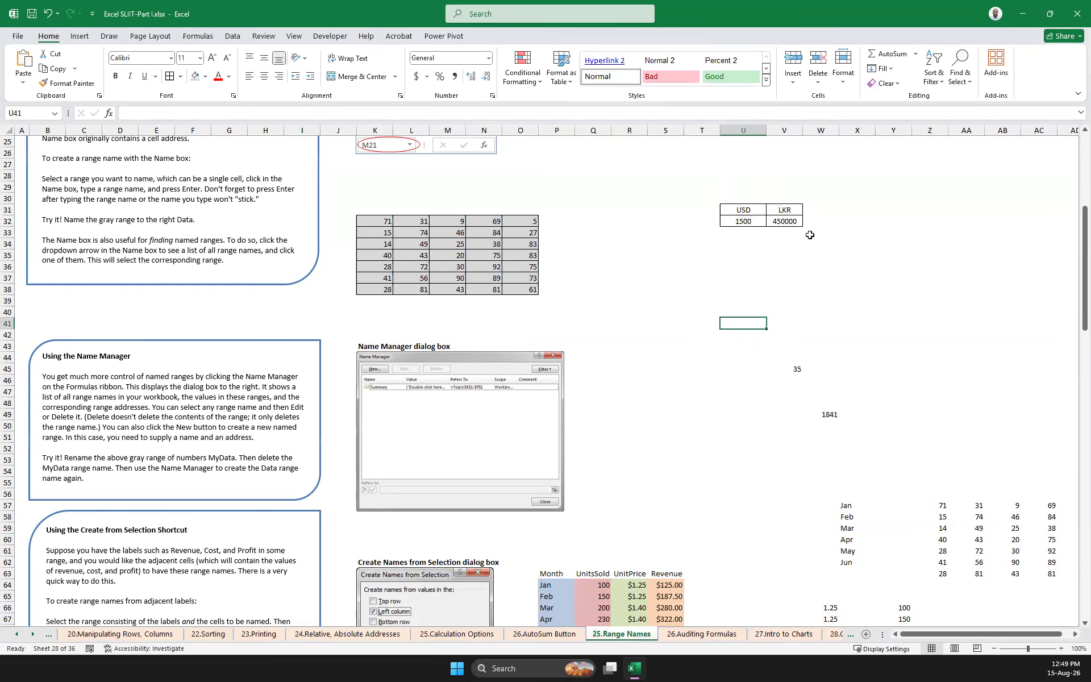
Set the exchange rate in R15 of 26.Auditing Formulas to 200, and check the LKR amount on the 25.Range Names sheet
{"action": "left_click", "coordinate": [793, 221]}
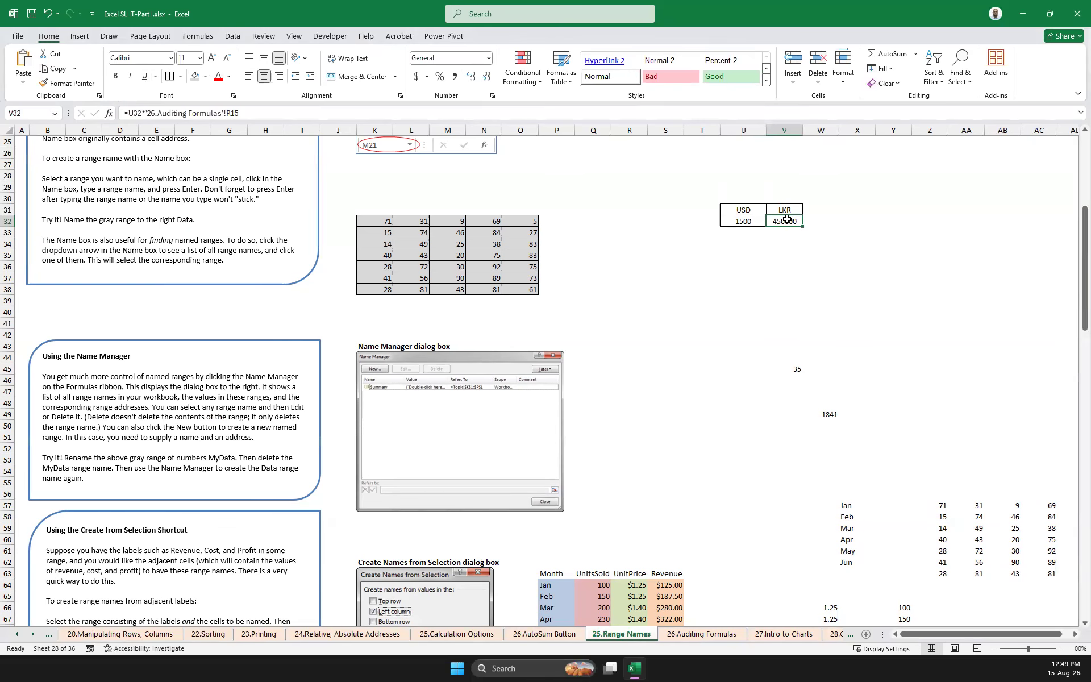
{"action": "left_click", "coordinate": [704, 640]}
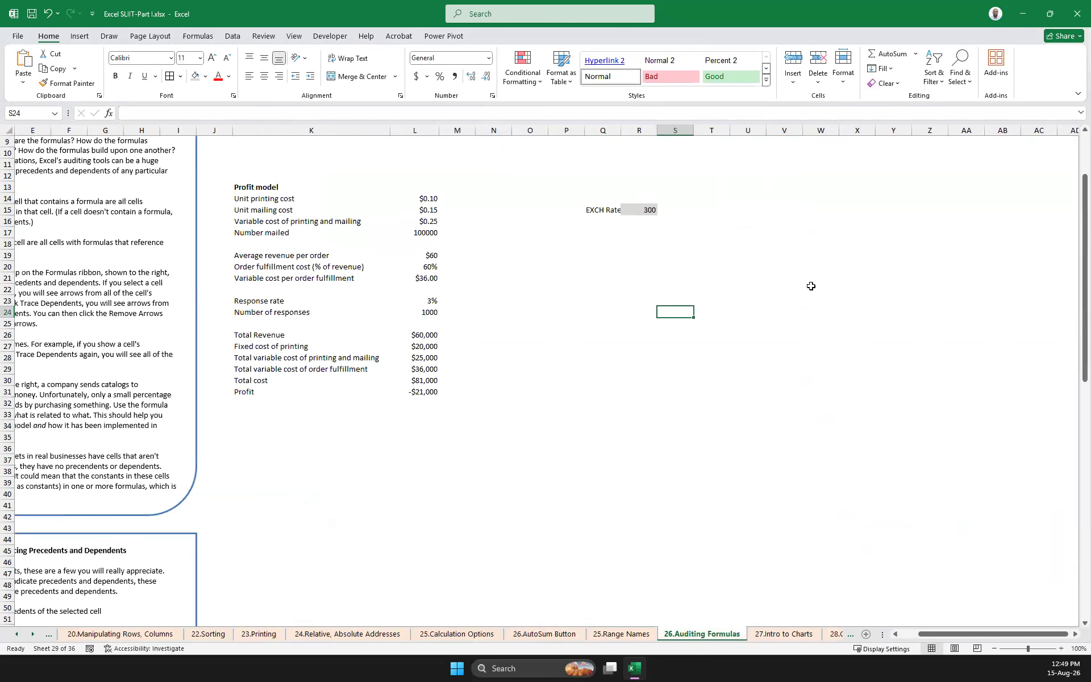
{"action": "left_click", "coordinate": [650, 210]}
{"action": "type", "text": "2"}
{"action": "key", "text": "Return"}
{"action": "left_click", "coordinate": [621, 633]}
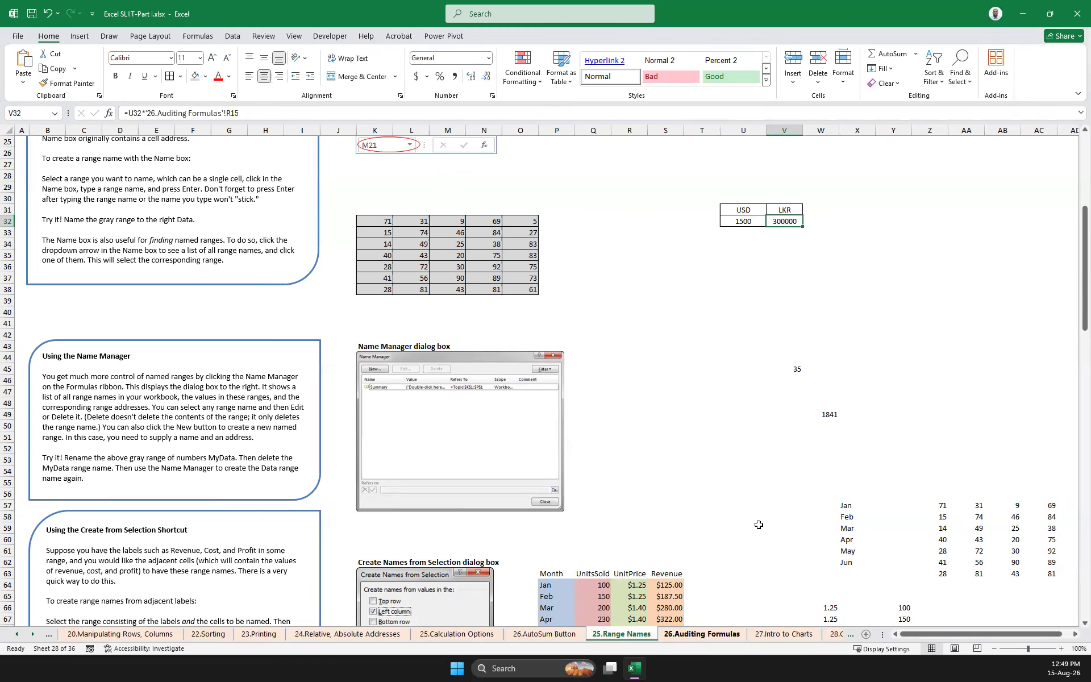
{"action": "left_click", "coordinate": [752, 211]}
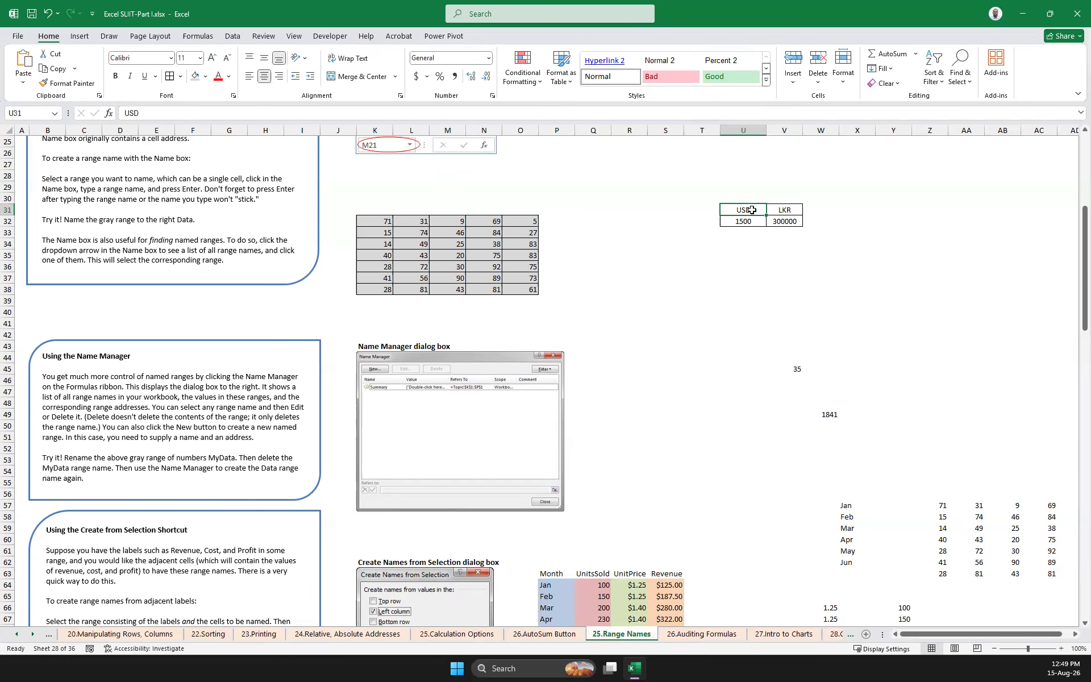
Add the LKR amount in V32 to the Watch Window, and move the window clear of the currency table
{"action": "left_click", "coordinate": [793, 222]}
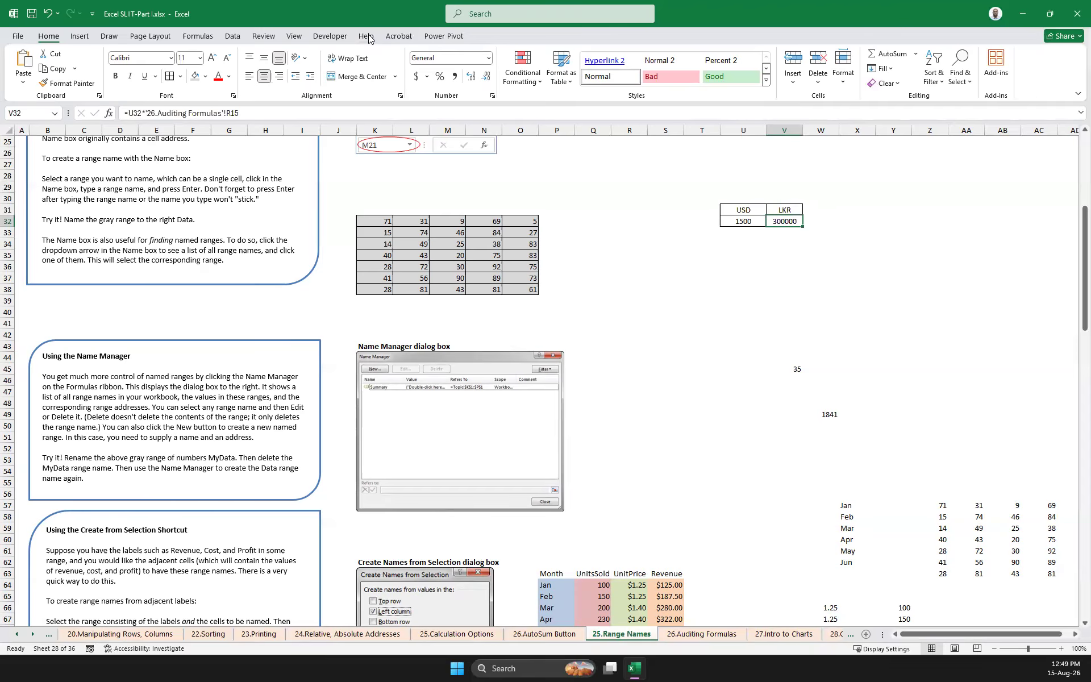
{"action": "left_click", "coordinate": [211, 40]}
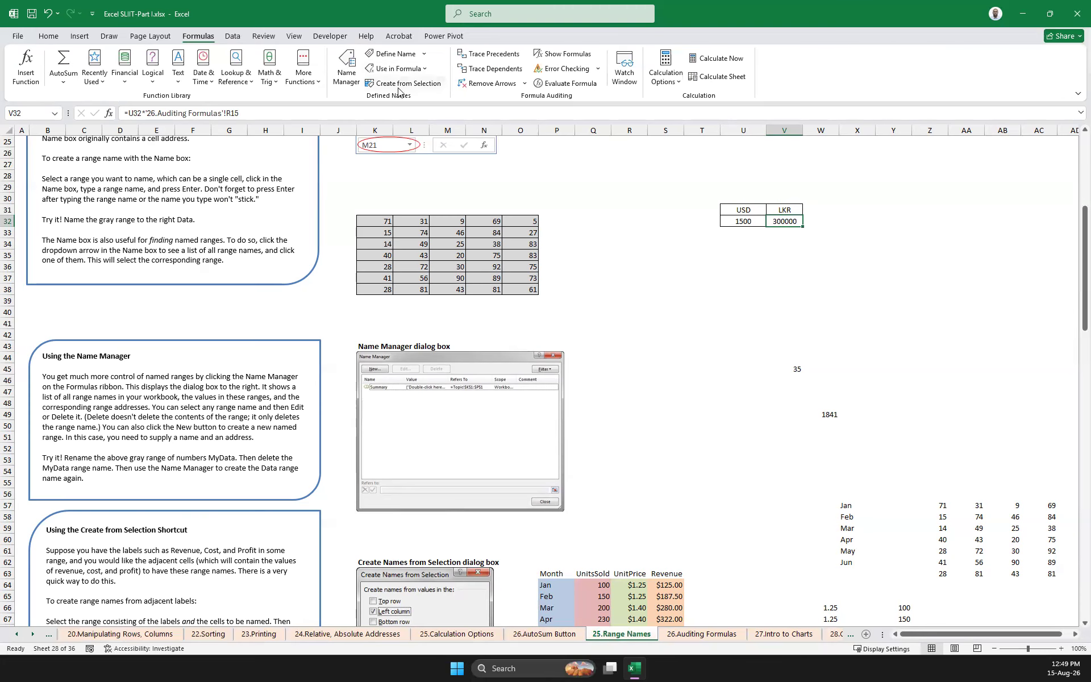
{"action": "left_click", "coordinate": [628, 79]}
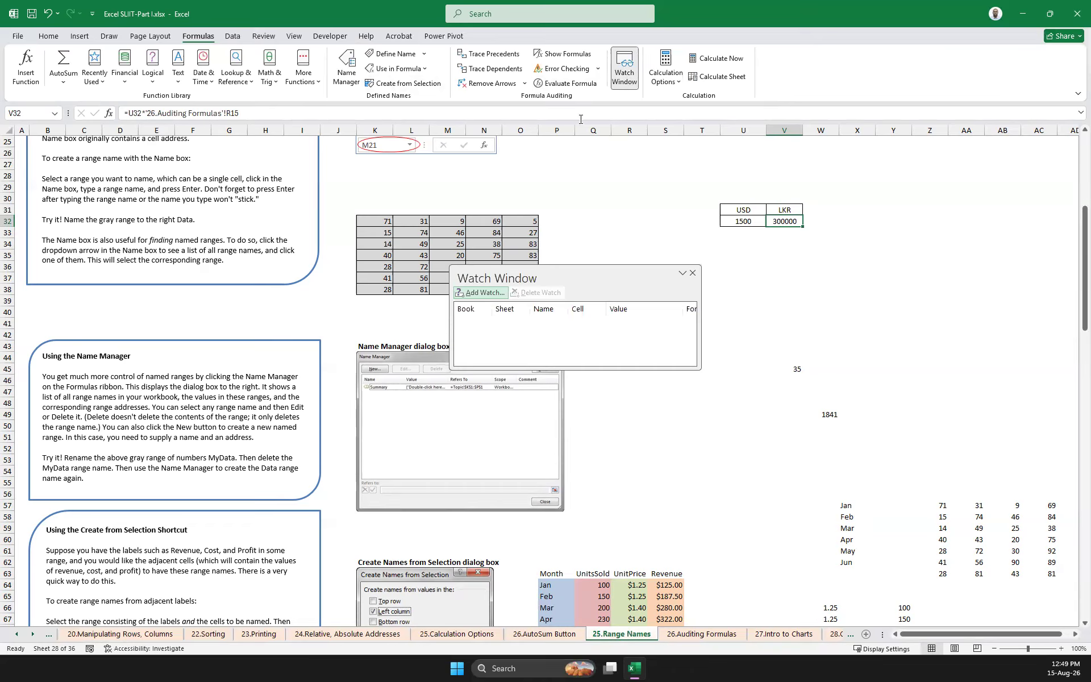
{"action": "left_click", "coordinate": [481, 293]}
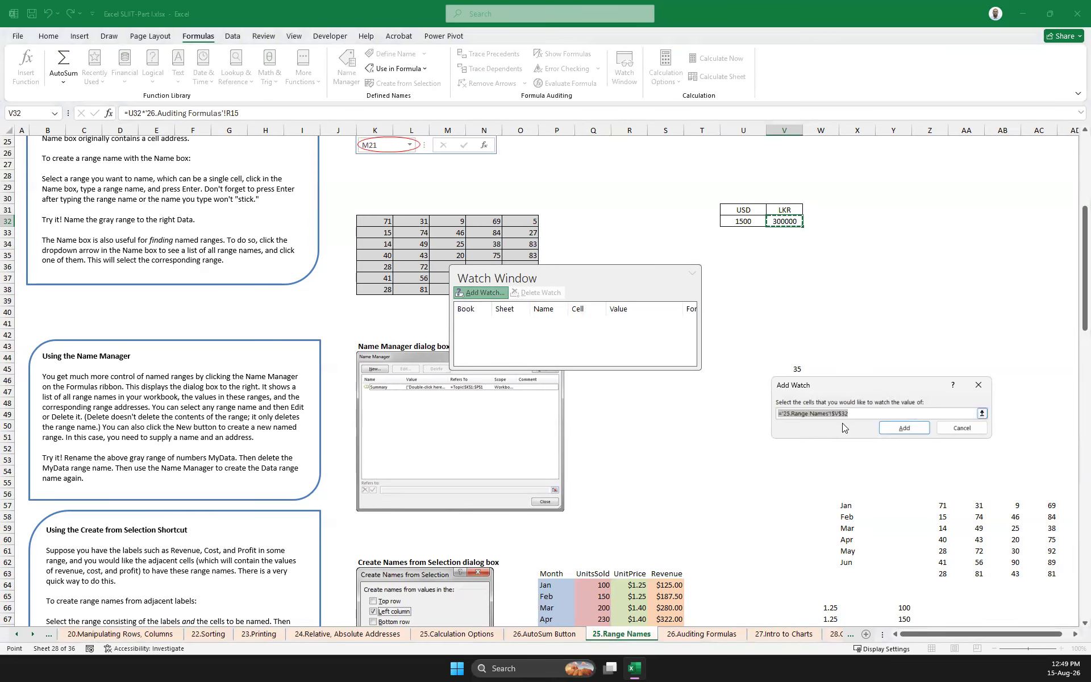
{"action": "left_click", "coordinate": [913, 435]}
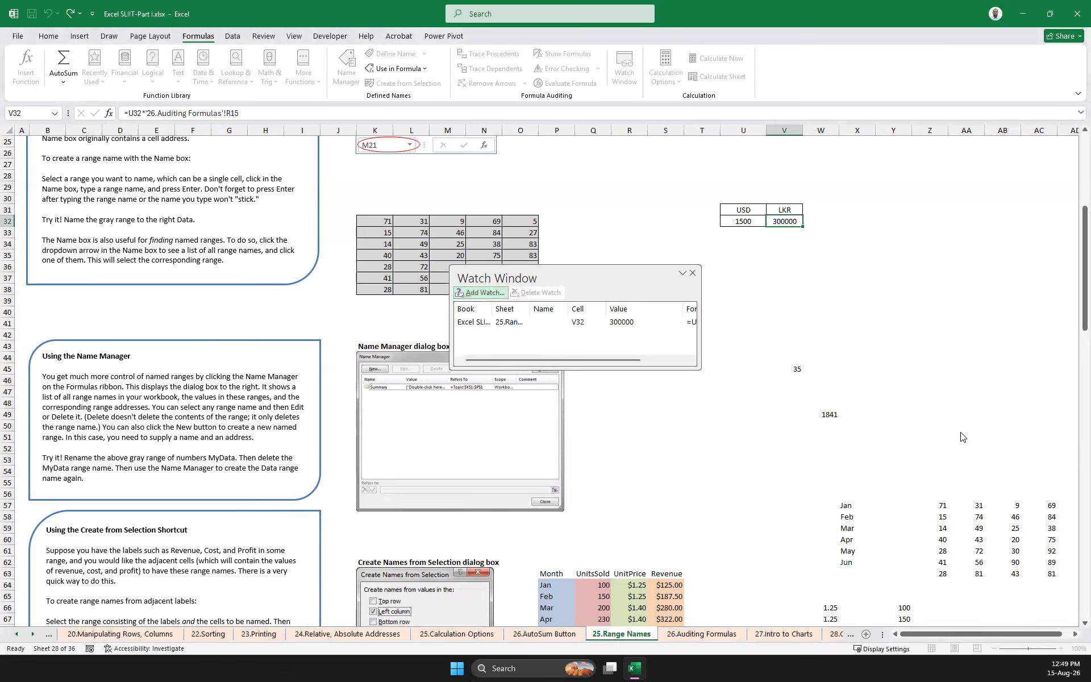
{"action": "left_click_drag", "start_coordinate": [638, 266], "coordinate": [989, 174]}
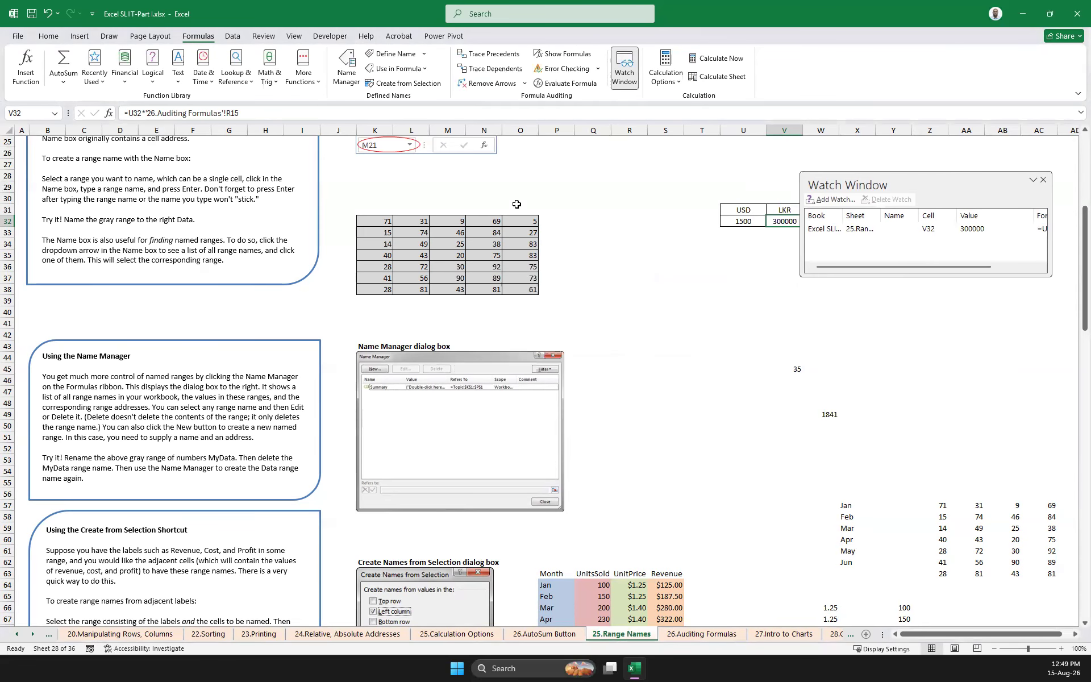
On the 26.Auditing Formulas sheet, test the watched LKR amount with exchange rates of 100, 500 and 200 in R15
{"action": "left_click", "coordinate": [702, 634]}
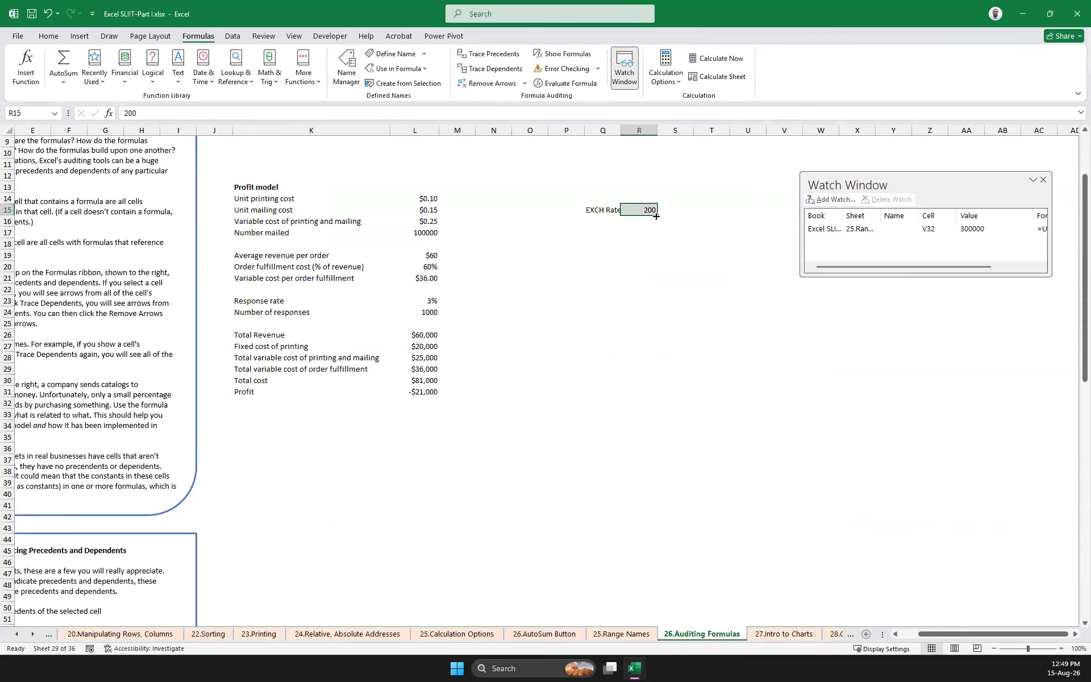
{"action": "type", "text": "1"}
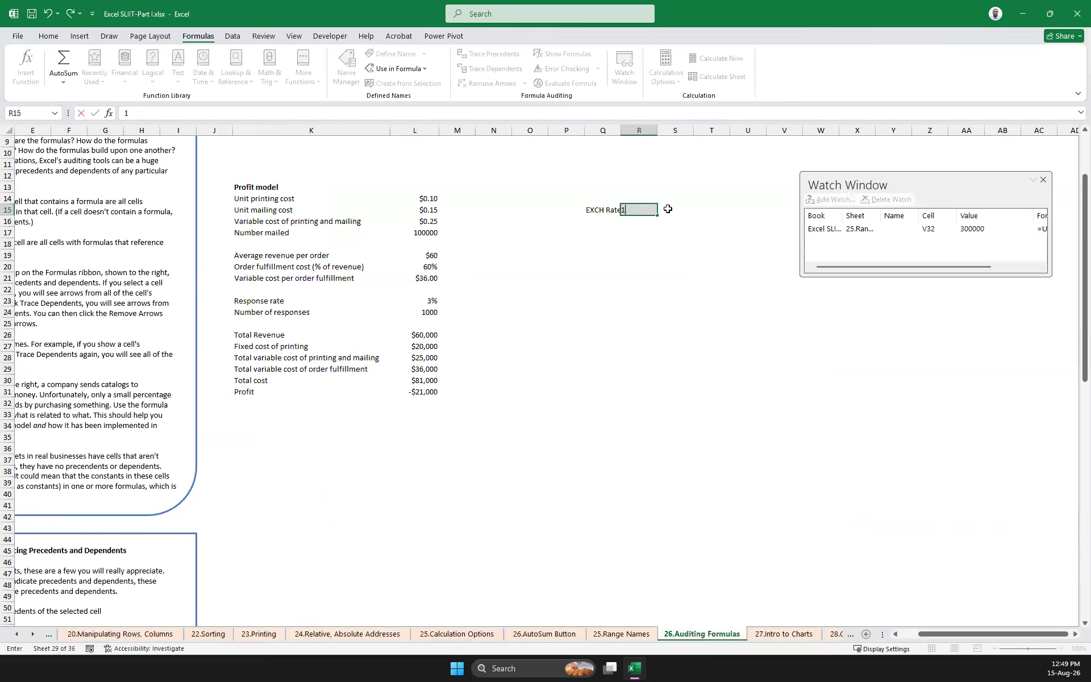
{"action": "key", "text": "Return"}
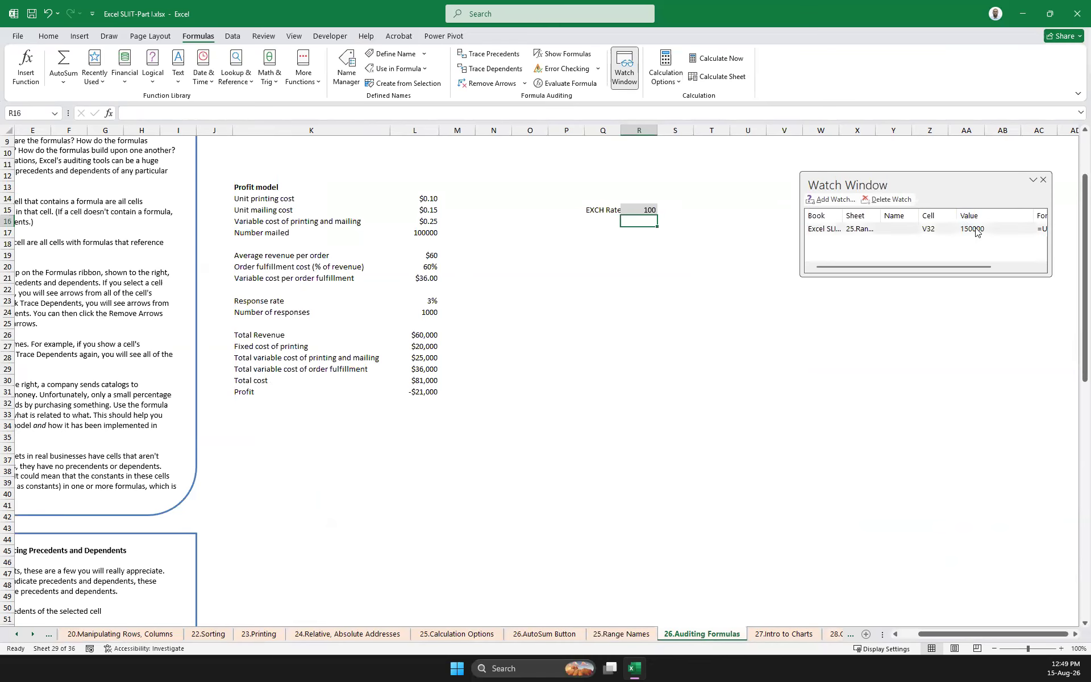
{"action": "left_click", "coordinate": [648, 211]}
{"action": "type", "text": "500"}
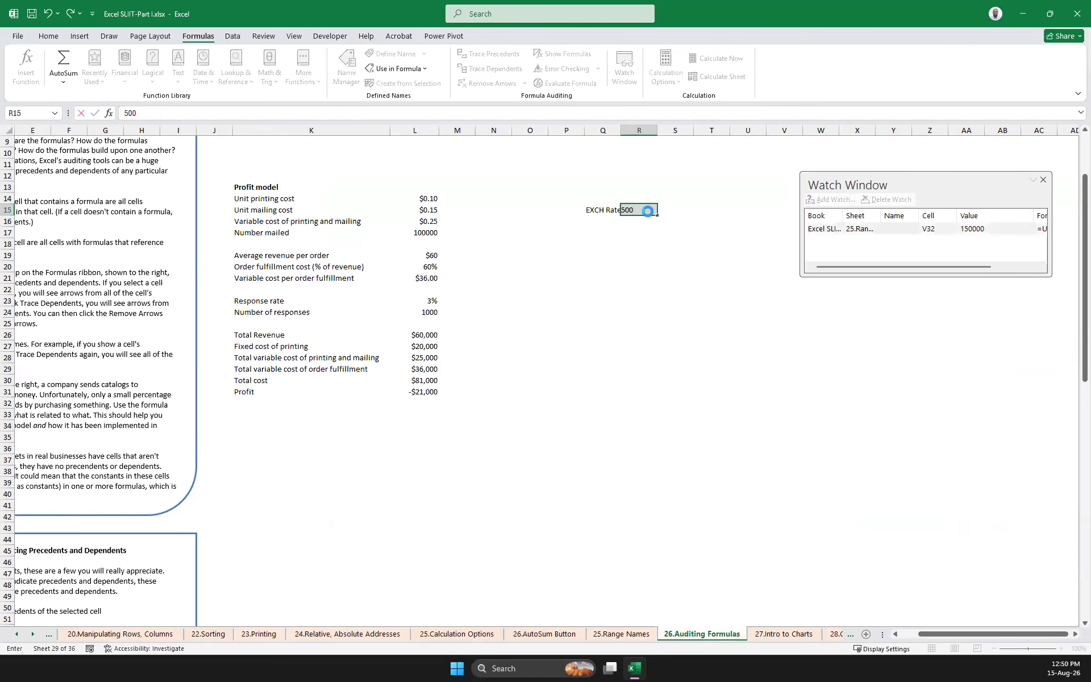
{"action": "left_click", "coordinate": [647, 210]}
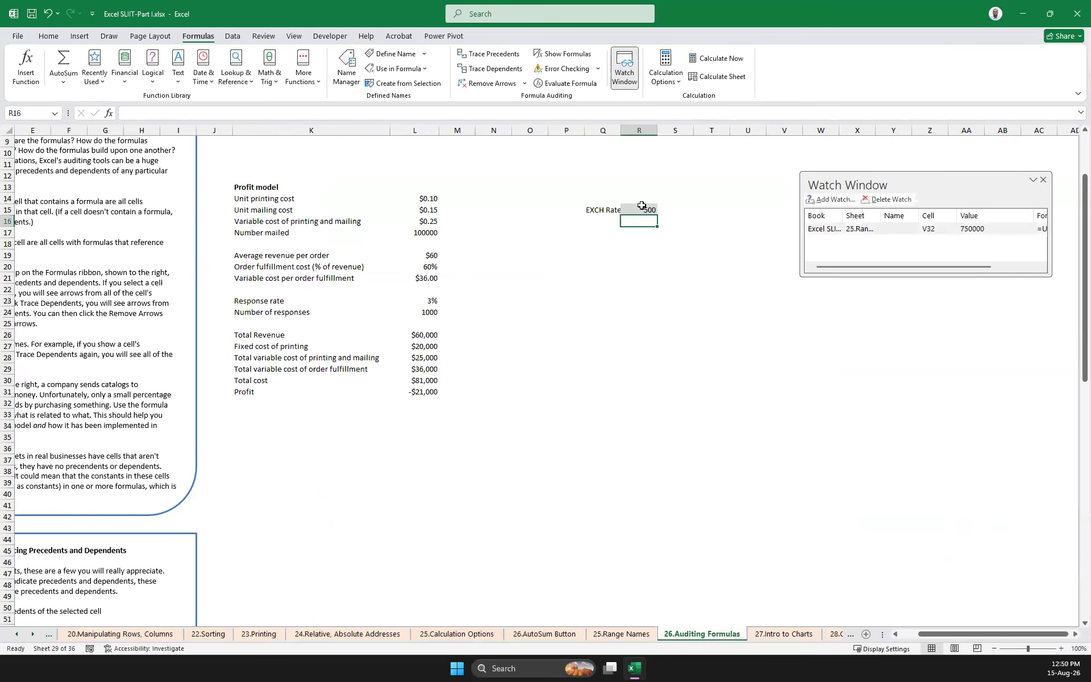
{"action": "type", "text": "200"}
{"action": "key", "text": "Return"}
Delete the watch on V32 and close the Watch Window
{"action": "left_click", "coordinate": [888, 199]}
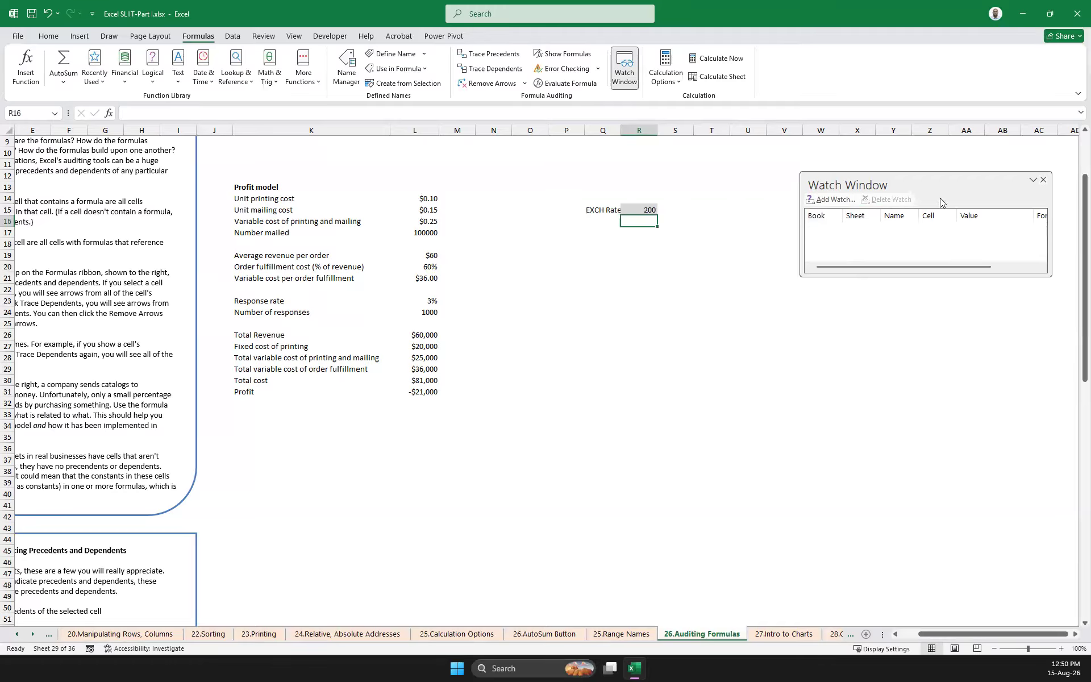
{"action": "left_click", "coordinate": [1041, 181]}
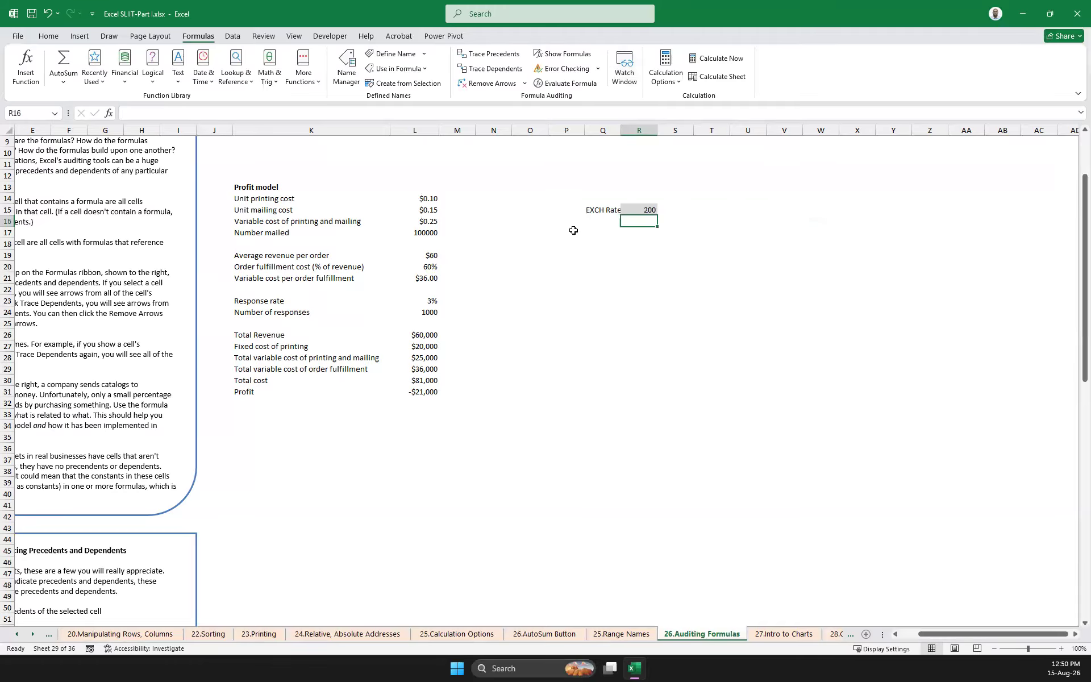
Reopen the Watch Window on the 25.Range Names sheet and add a watch on the LKR amount in V32
{"action": "left_click", "coordinate": [621, 634]}
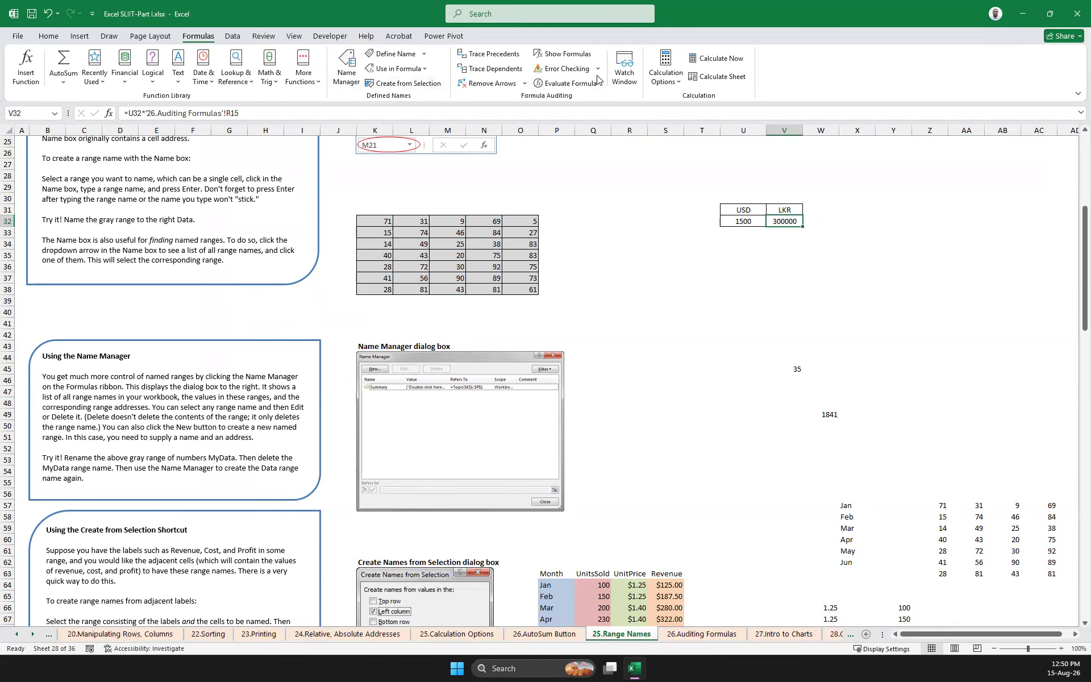
{"action": "left_click", "coordinate": [624, 61]}
{"action": "left_click", "coordinate": [853, 201]}
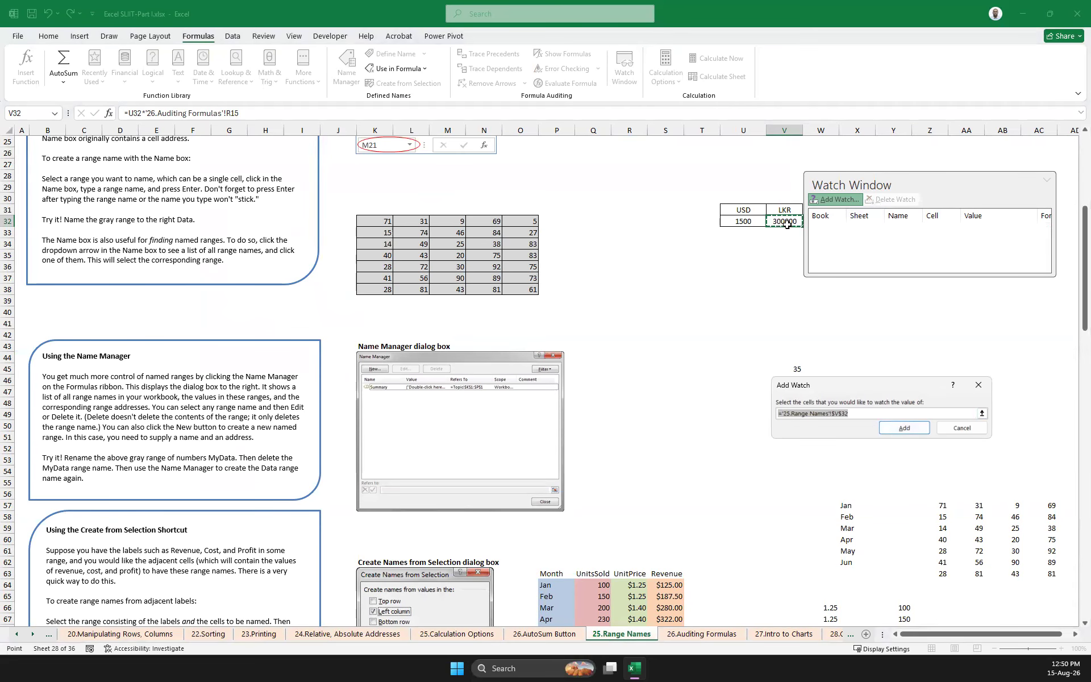
{"action": "left_click", "coordinate": [904, 428]}
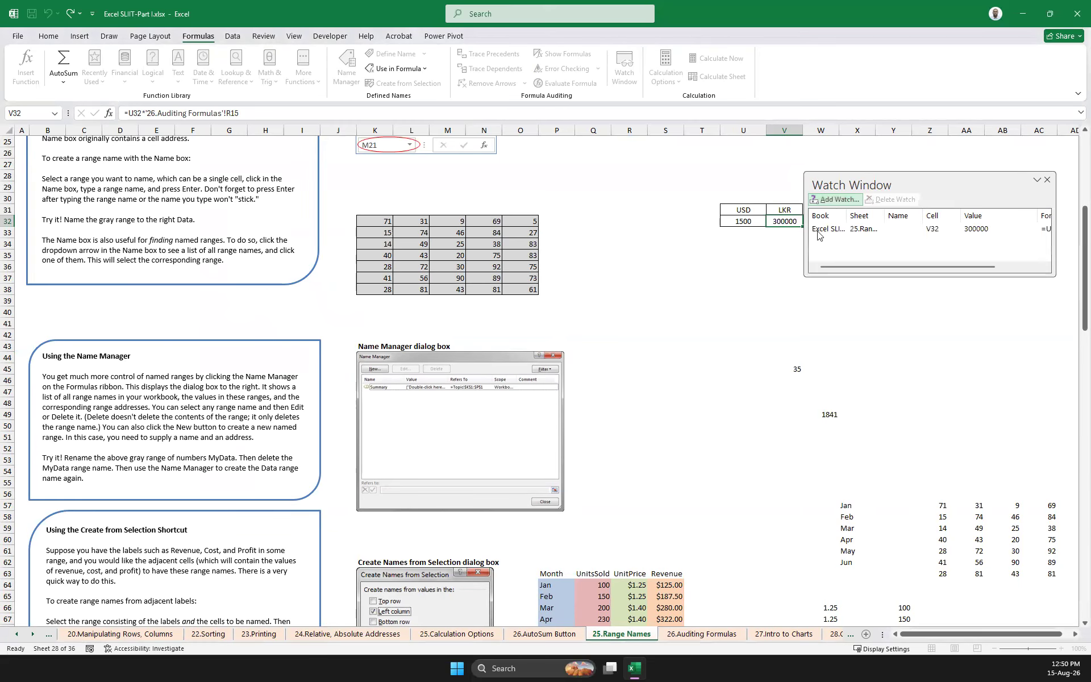
On the 26.Auditing Formulas sheet, try different exchange rates in R15, ending with 500, to test the watched V32
{"action": "left_click", "coordinate": [687, 636]}
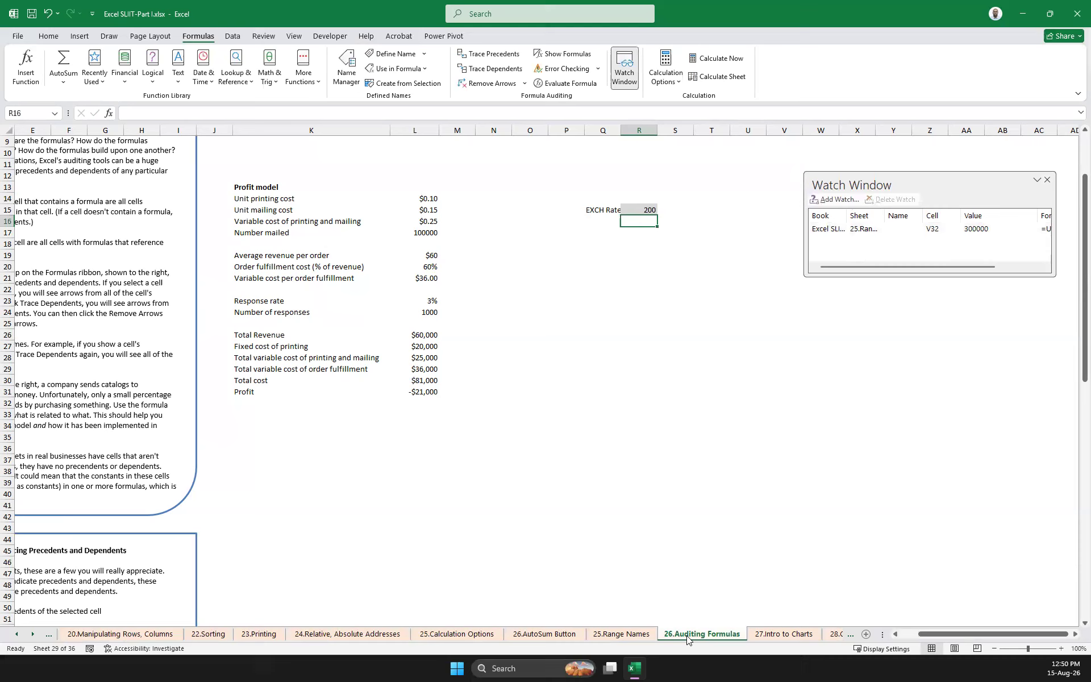
{"action": "left_click", "coordinate": [641, 210]}
{"action": "type", "text": "3"}
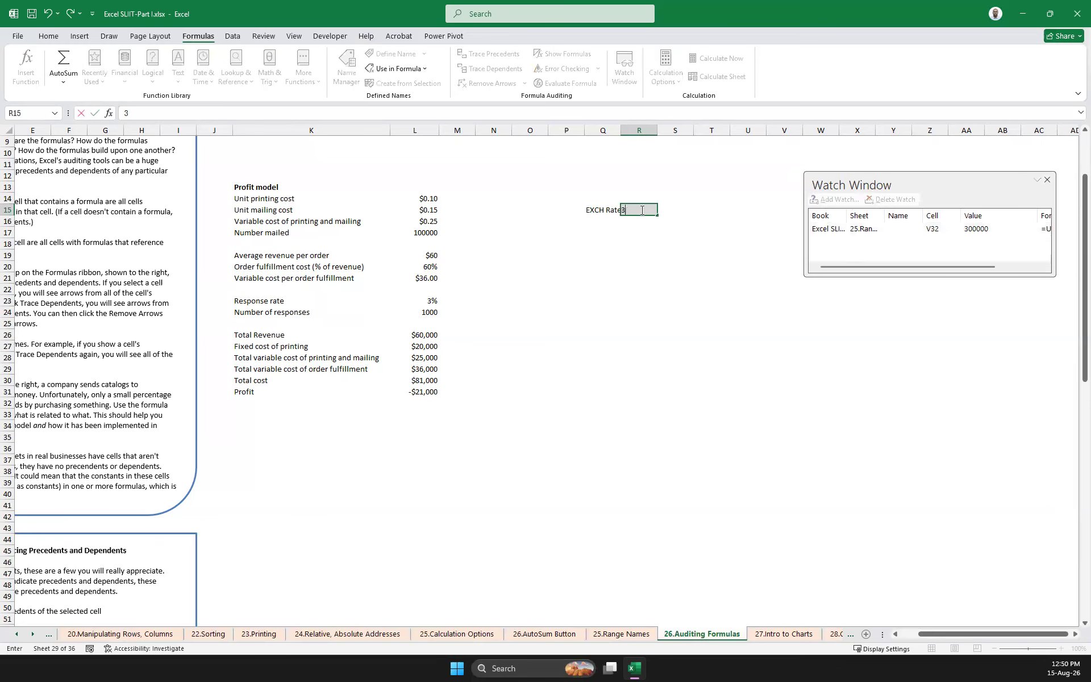
{"action": "key", "text": "Return"}
{"action": "left_click", "coordinate": [639, 208]}
{"action": "type", "text": "500"}
{"action": "key", "text": "Return"}
Test the watched LKR amount with exchange rates of 800 and 150 in R15
{"action": "left_click", "coordinate": [635, 210]}
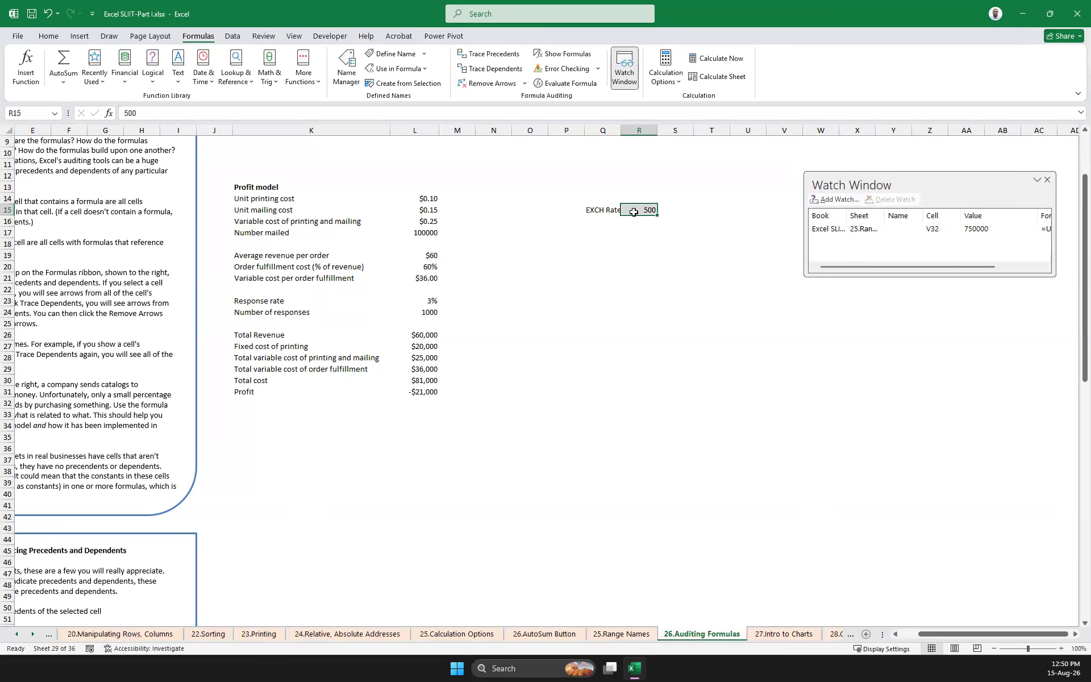
{"action": "type", "text": "800"}
{"action": "key", "text": "Return"}
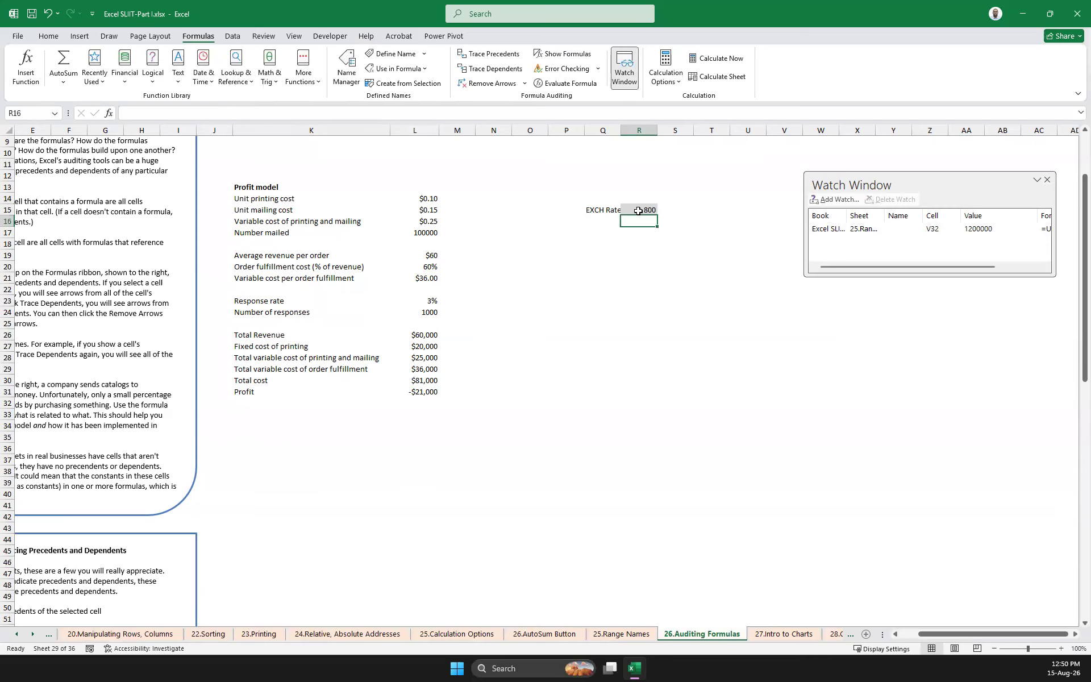
{"action": "left_click", "coordinate": [641, 206]}
{"action": "type", "text": "150"}
{"action": "key", "text": "Return"}
Set the exchange rate in R15 to 600
{"action": "left_click", "coordinate": [641, 206]}
{"action": "type", "text": "600"}
{"action": "key", "text": "Return"}
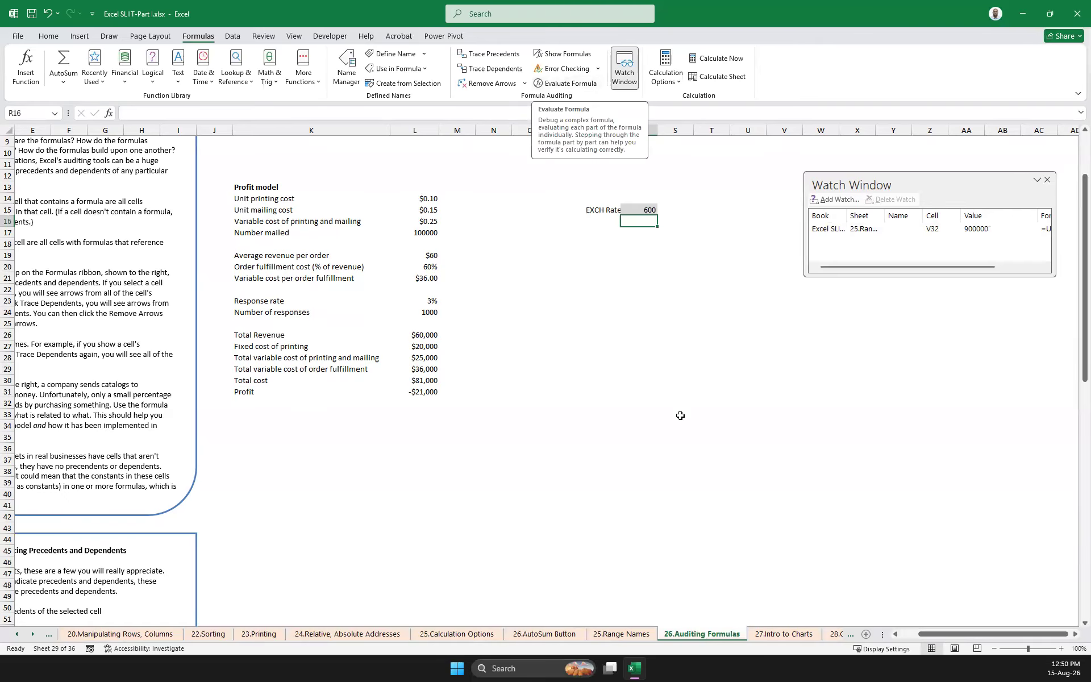
Look through the chart worksheets from 27.Intro to Charts to 32. Dynamic Chart, and return to the earlier chart lesson sheets
{"action": "left_click", "coordinate": [776, 635]}
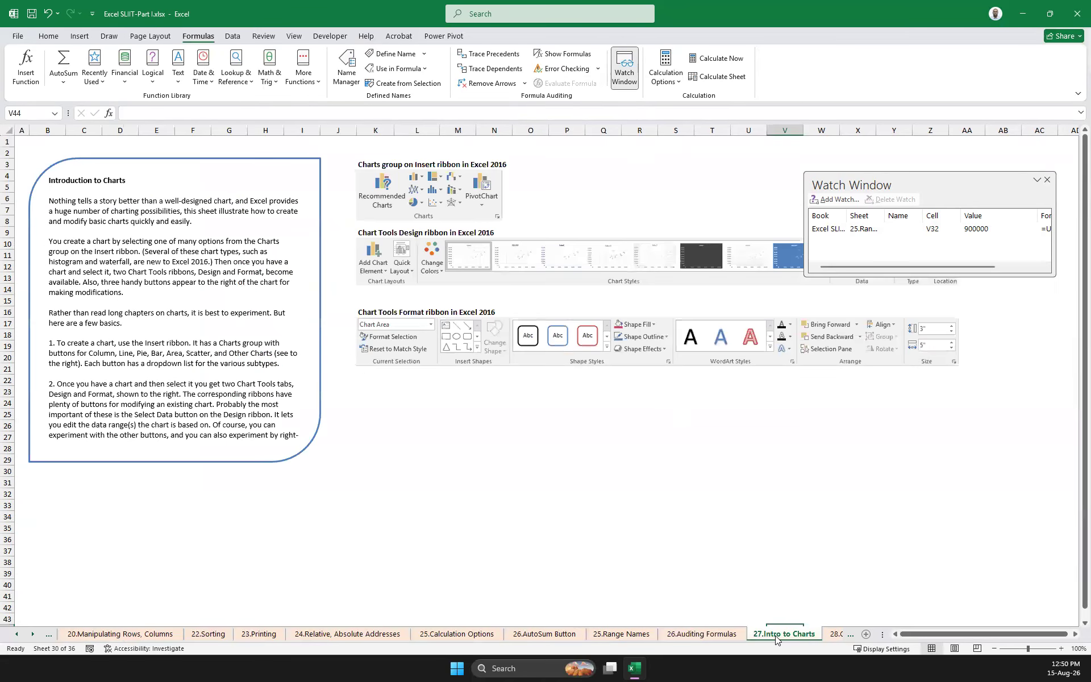
{"action": "key", "text": "Right"}
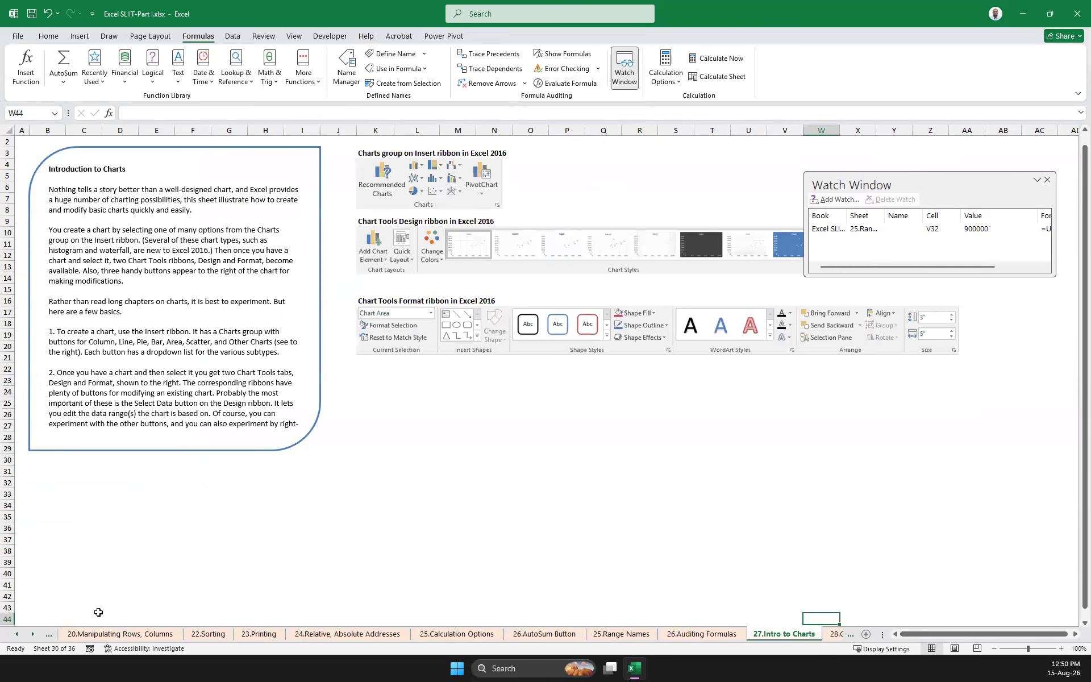
{"action": "left_click", "coordinate": [33, 635]}
{"action": "left_click", "coordinate": [33, 635]}
{"action": "left_click", "coordinate": [33, 635]}
{"action": "left_click", "coordinate": [32, 635]}
{"action": "left_click", "coordinate": [32, 636]}
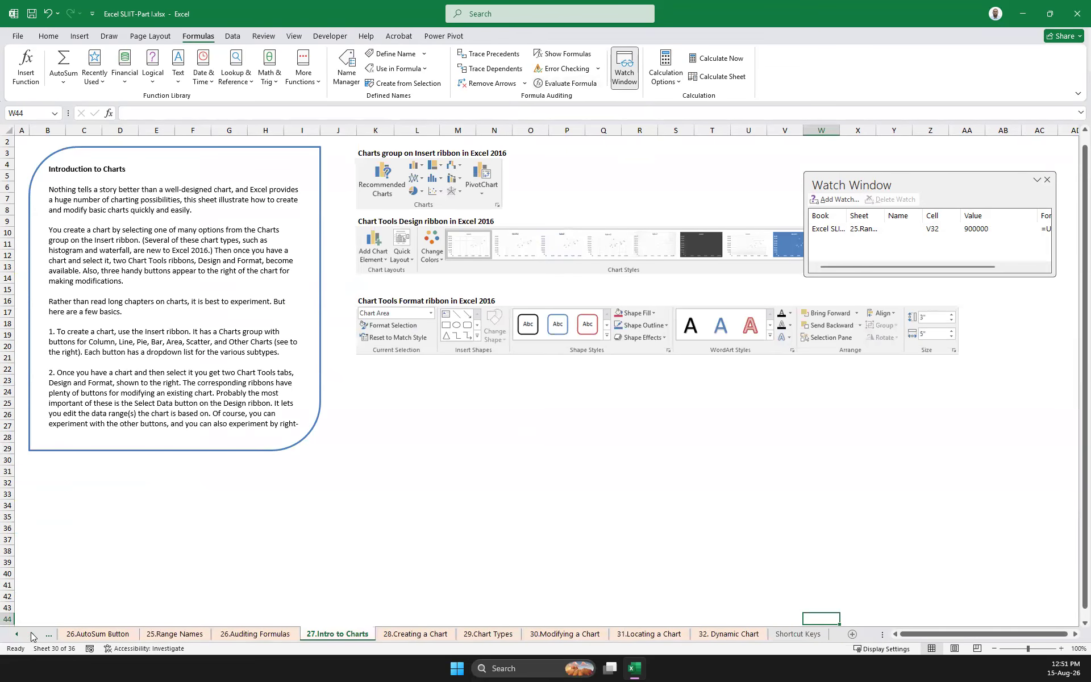
{"action": "left_click", "coordinate": [501, 634]}
{"action": "left_click", "coordinate": [570, 635]}
{"action": "left_click", "coordinate": [654, 634]}
{"action": "left_click", "coordinate": [738, 635]}
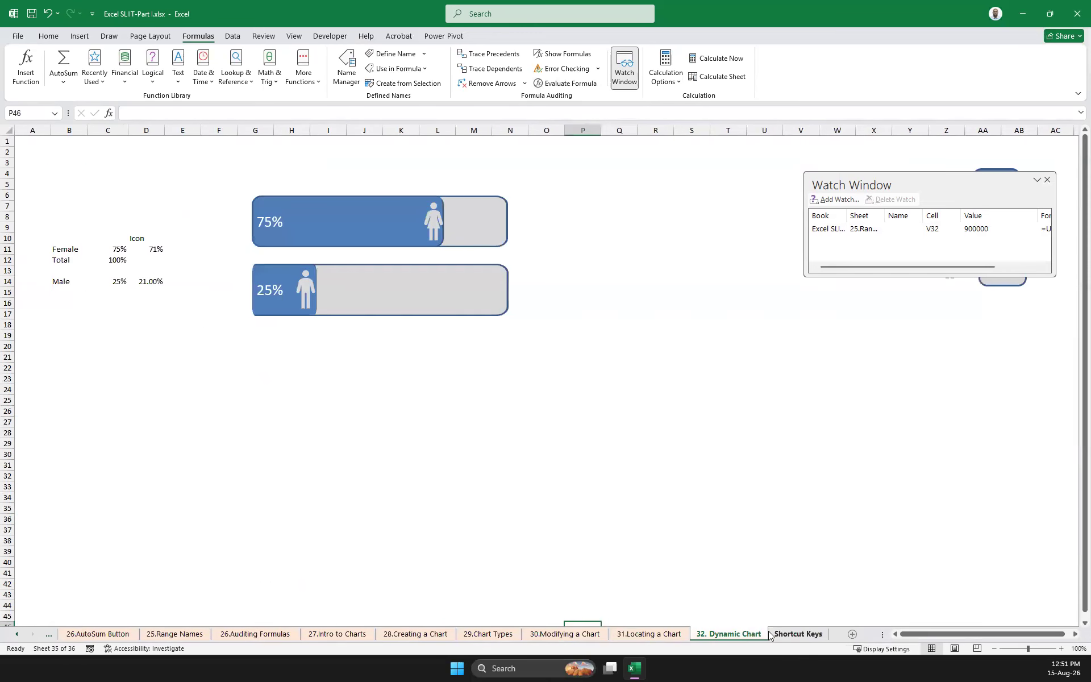
{"action": "left_click", "coordinate": [489, 634]}
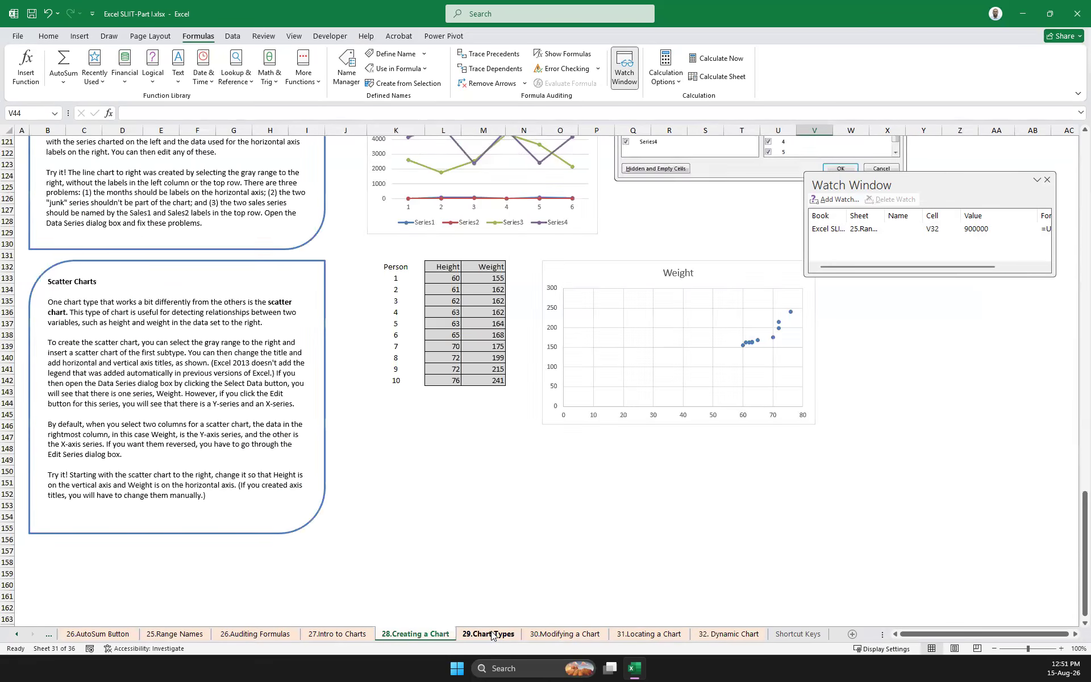
Open the 32. Dynamic Chart sheet and set the Female percentage in C11 to 80%
{"action": "left_click", "coordinate": [565, 634]}
{"action": "left_click", "coordinate": [660, 636]}
{"action": "left_click", "coordinate": [736, 635]}
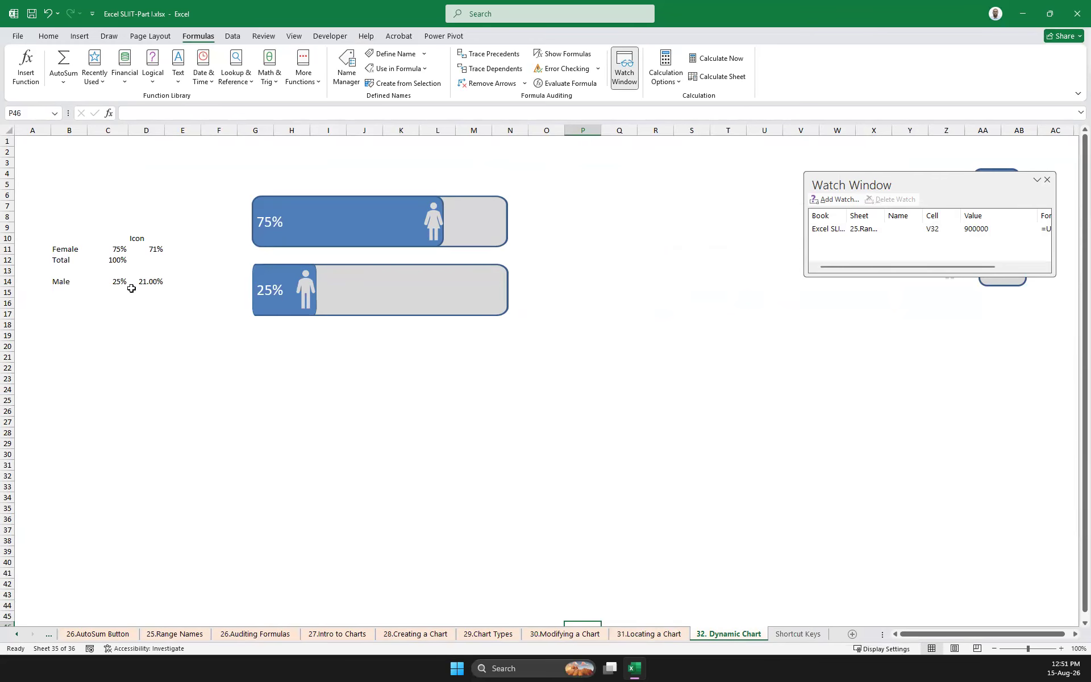
{"action": "left_click", "coordinate": [116, 248]}
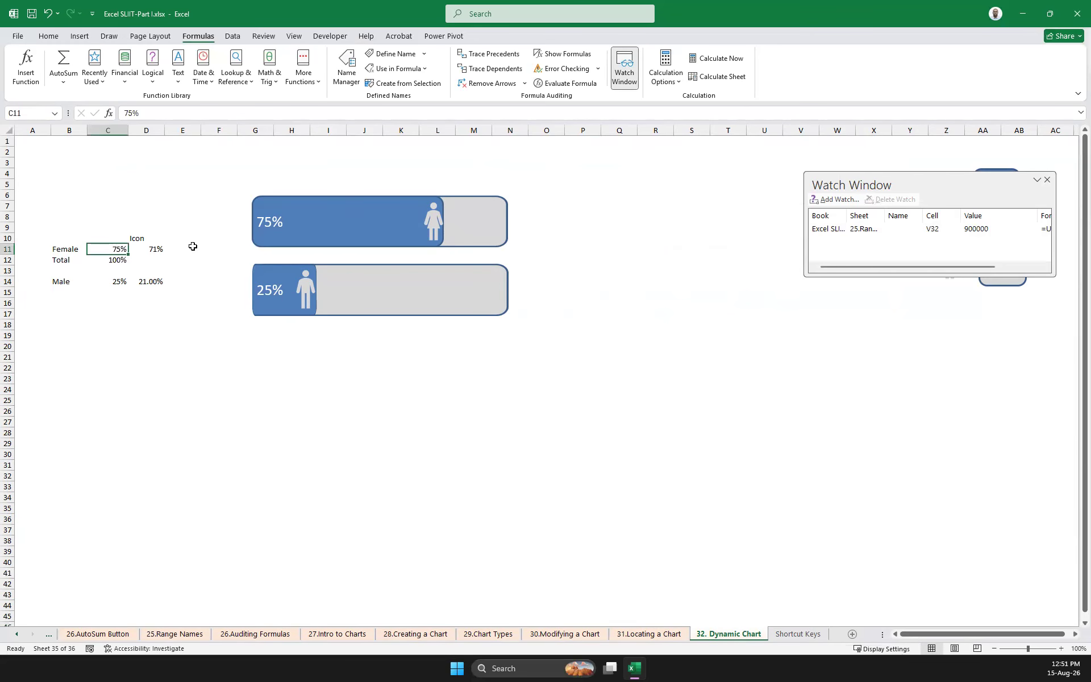
{"action": "type", "text": "8"}
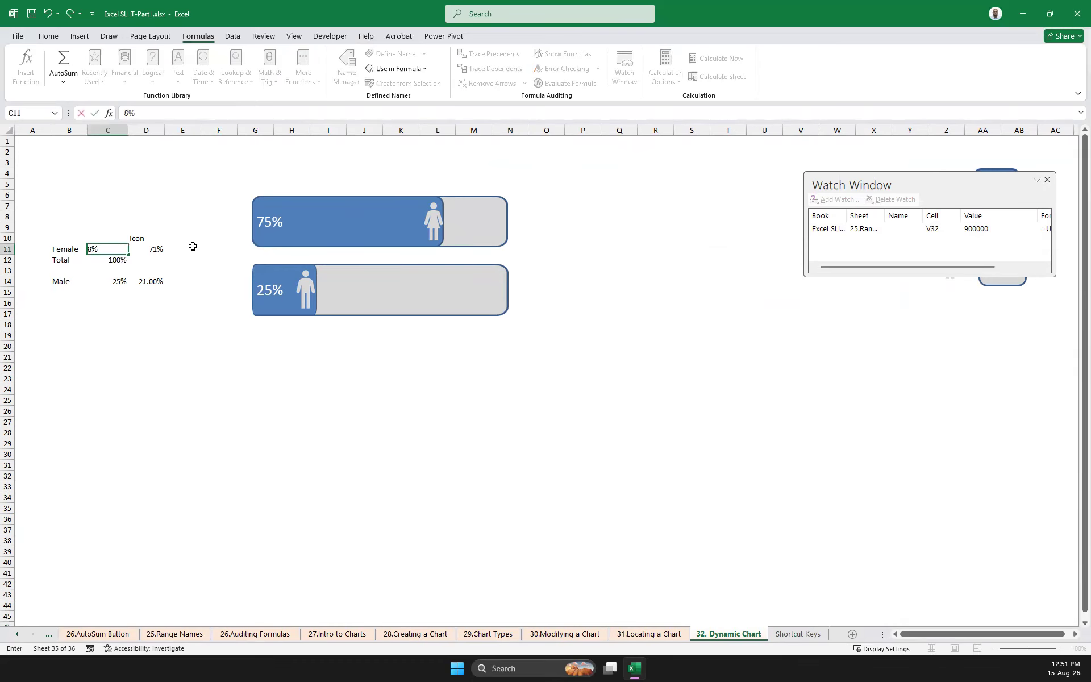
{"action": "type", "text": "0"}
{"action": "key", "text": "Return"}
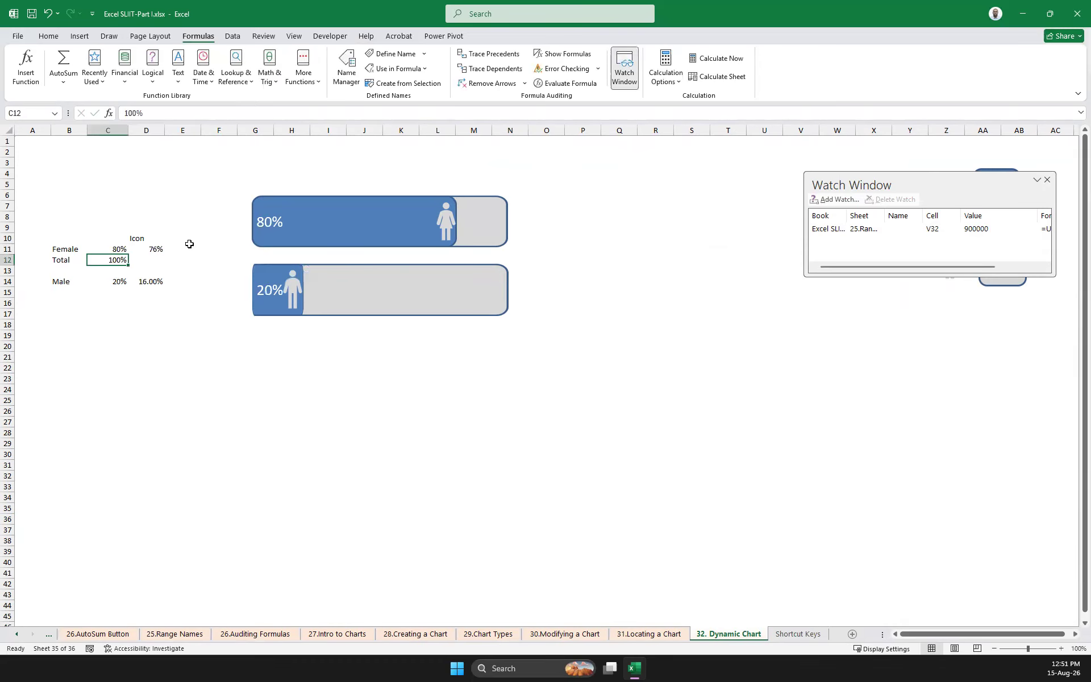
Test the dynamic chart with Female percentages of 10% and 20% in C11
{"action": "left_click", "coordinate": [106, 250]}
{"action": "type", "text": "10"}
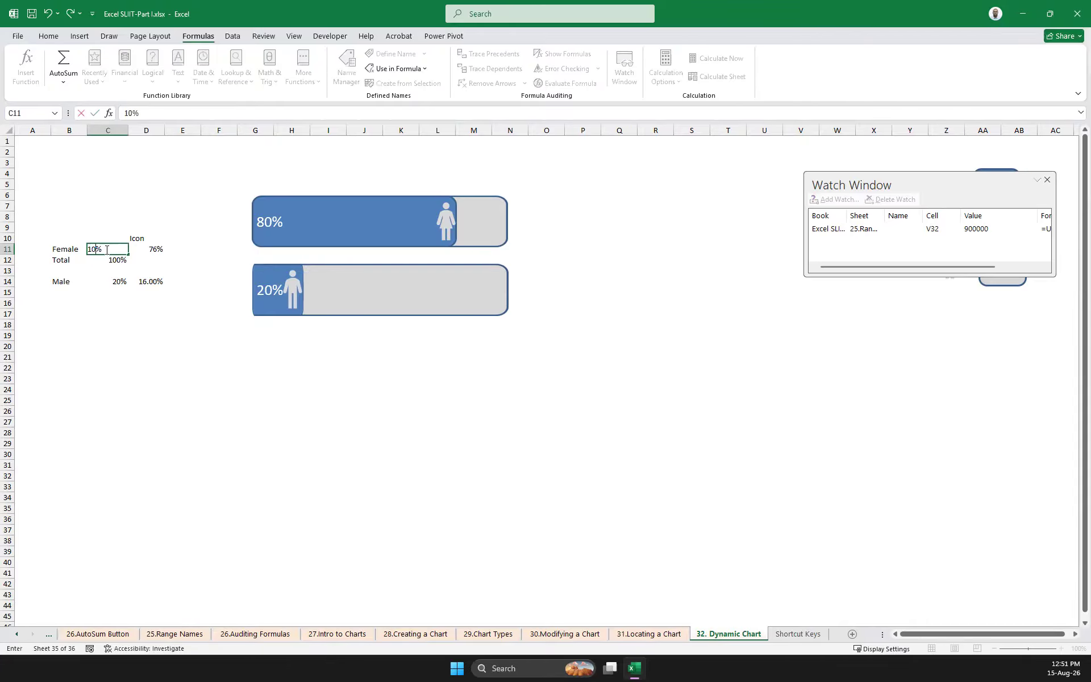
{"action": "key", "text": "Return"}
{"action": "left_click", "coordinate": [112, 246]}
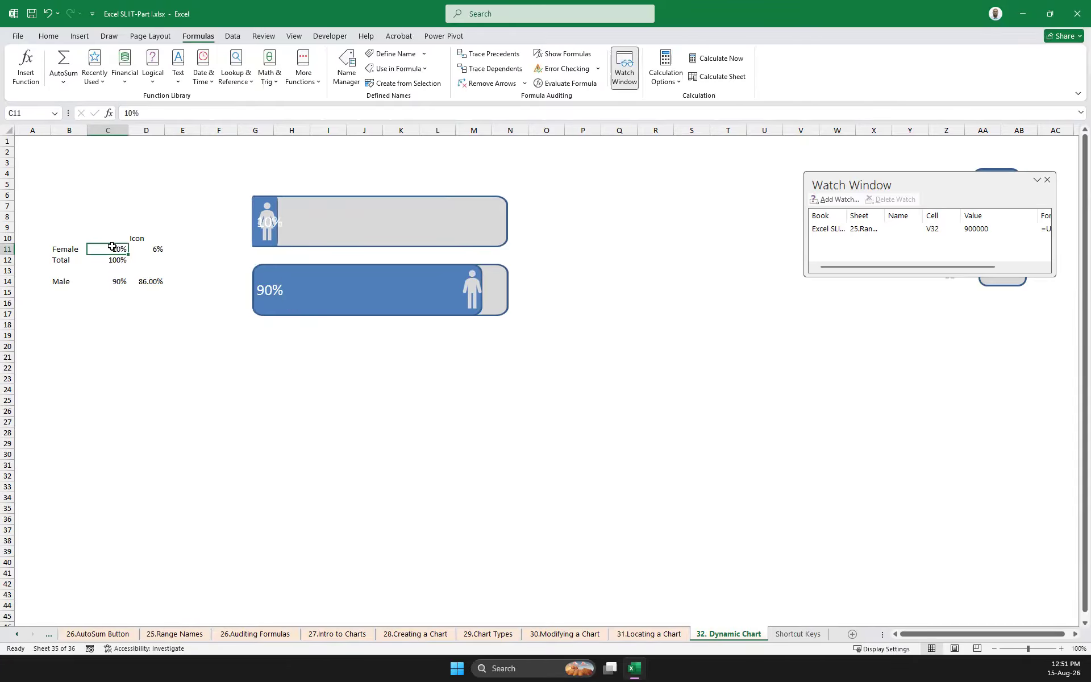
{"action": "type", "text": "20"}
{"action": "key", "text": "Return"}
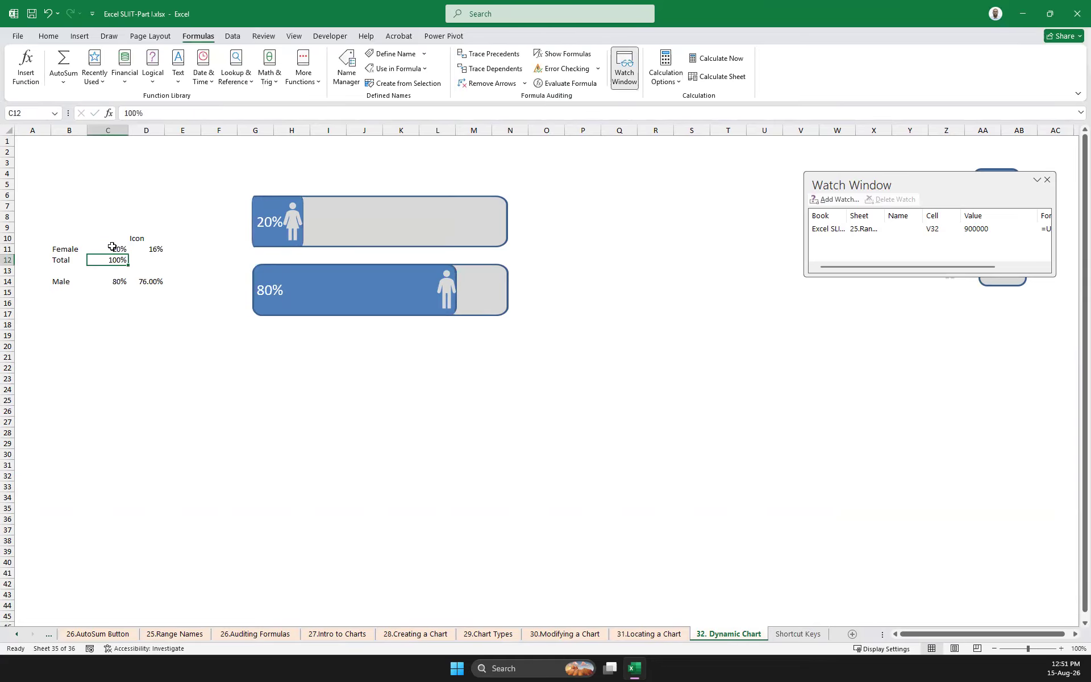
Set the Female percentage in C11 to 90% and close the Watch Window
{"action": "left_click", "coordinate": [112, 248]}
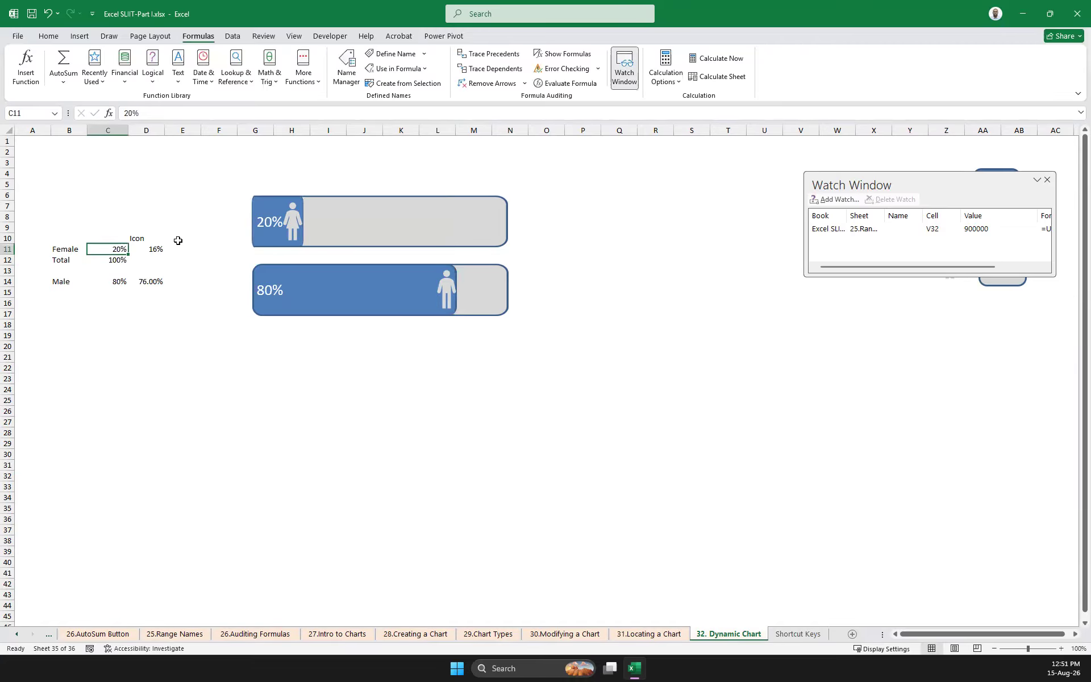
{"action": "type", "text": "90"}
{"action": "key", "text": "Return"}
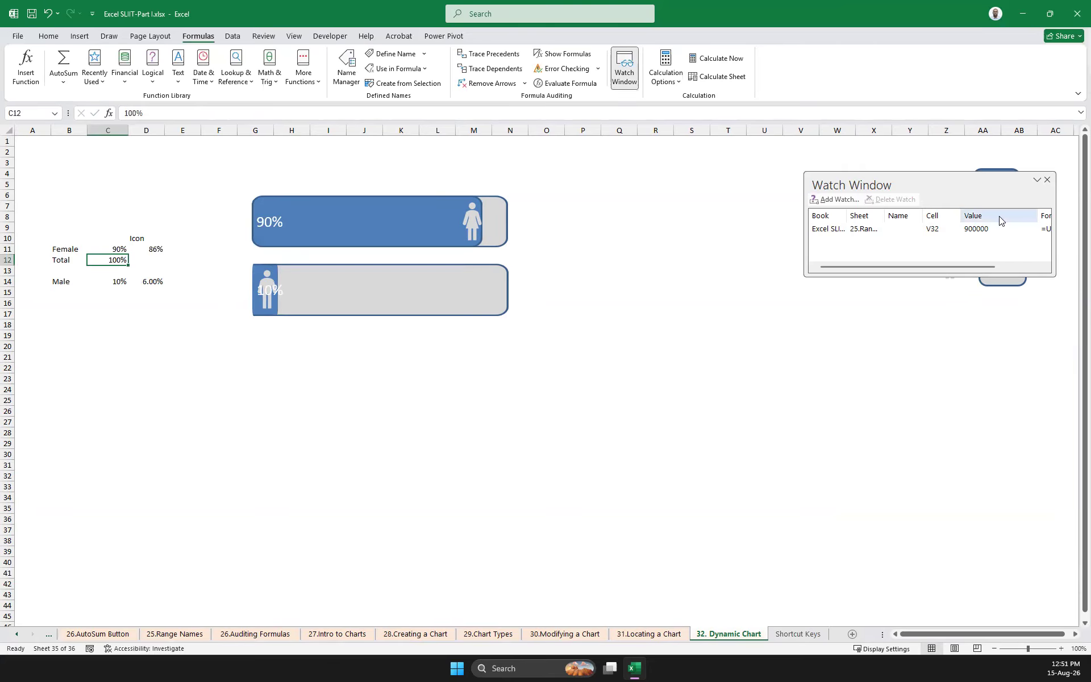
{"action": "left_click", "coordinate": [1048, 180]}
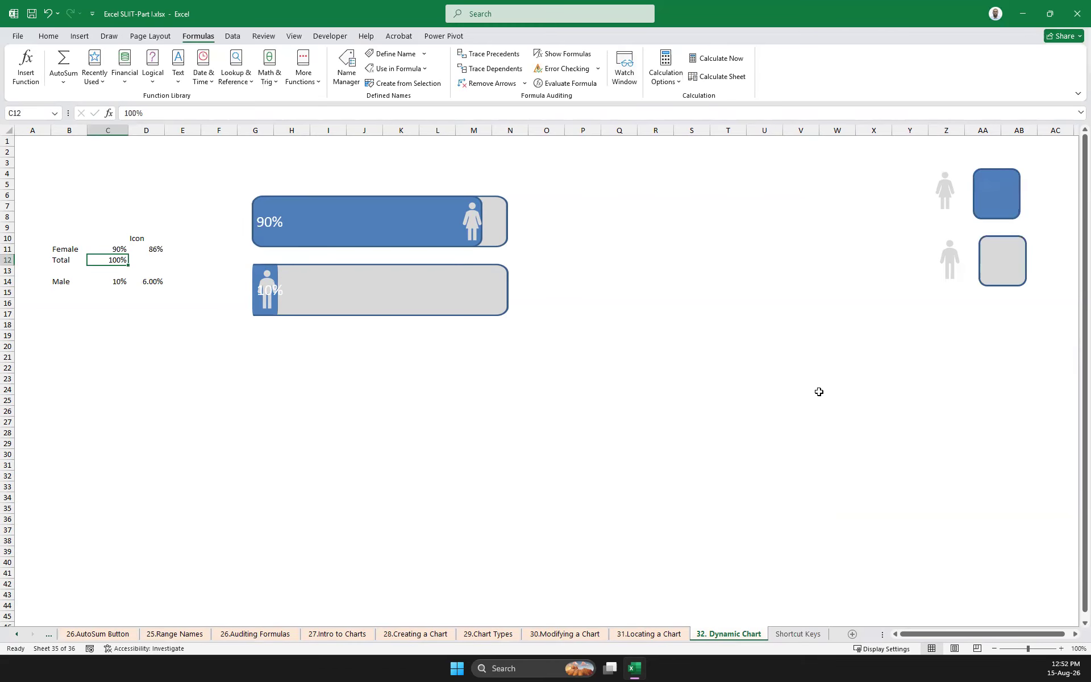
{"action": "scroll", "coordinate": [767, 432], "scroll_direction": "down", "scroll_amount": 5}
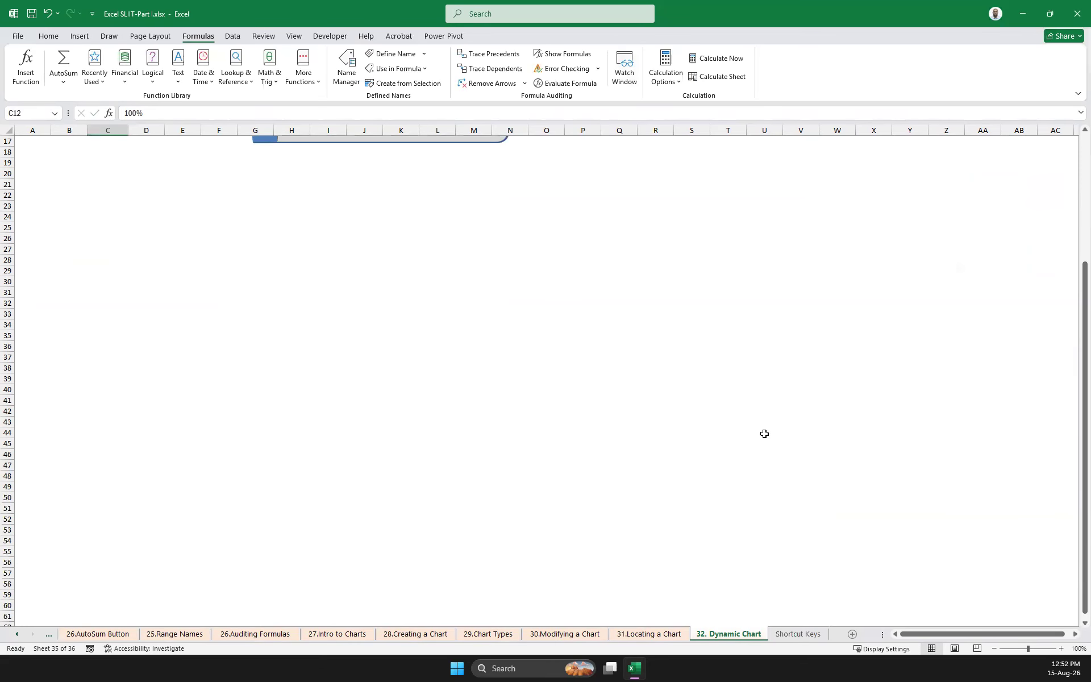